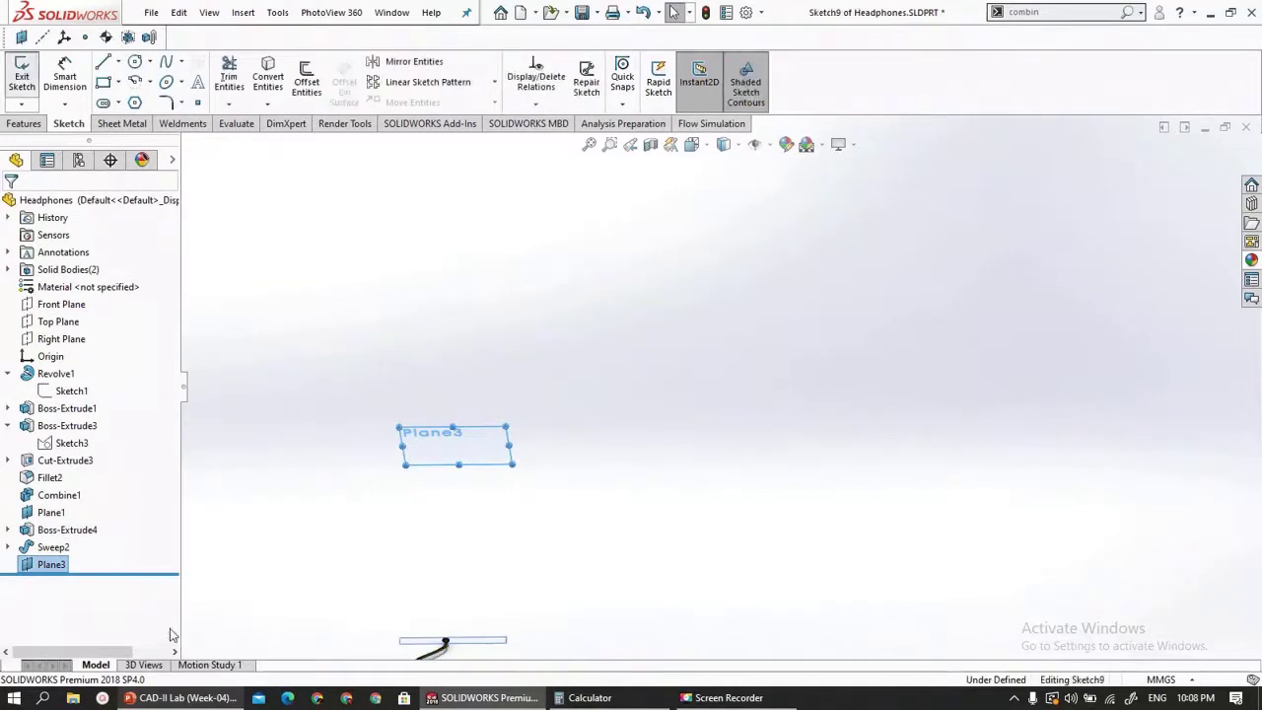
# - Start a new sketch on Plane3 and orient the view normal to it
pyautogui.click(98, 563)
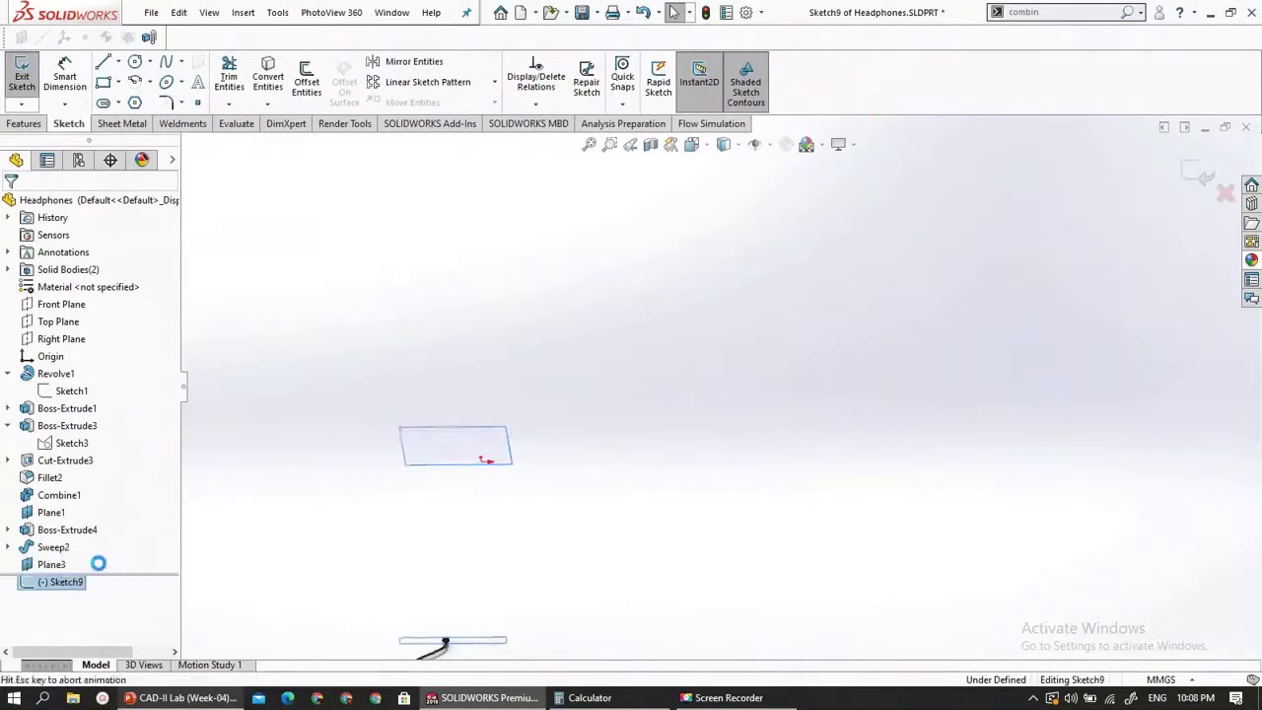
pyautogui.scroll(-5, 687, 282)
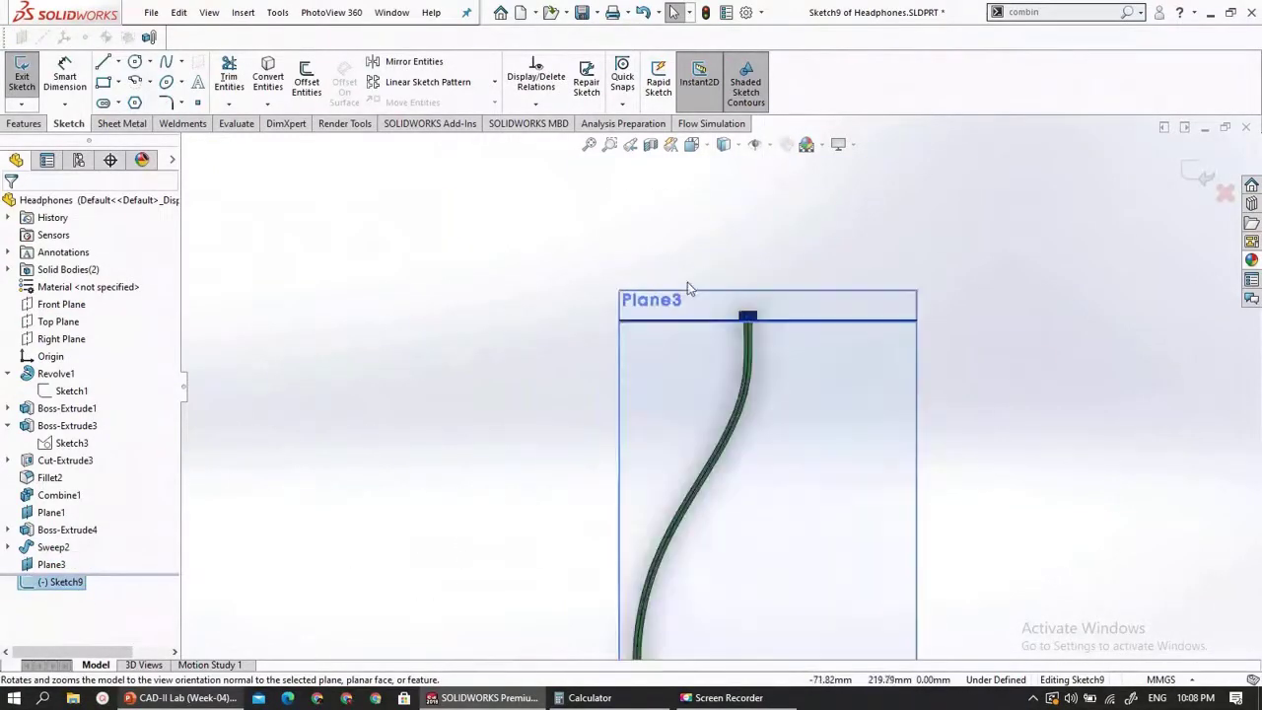
pyautogui.scroll(3, 539, 306)
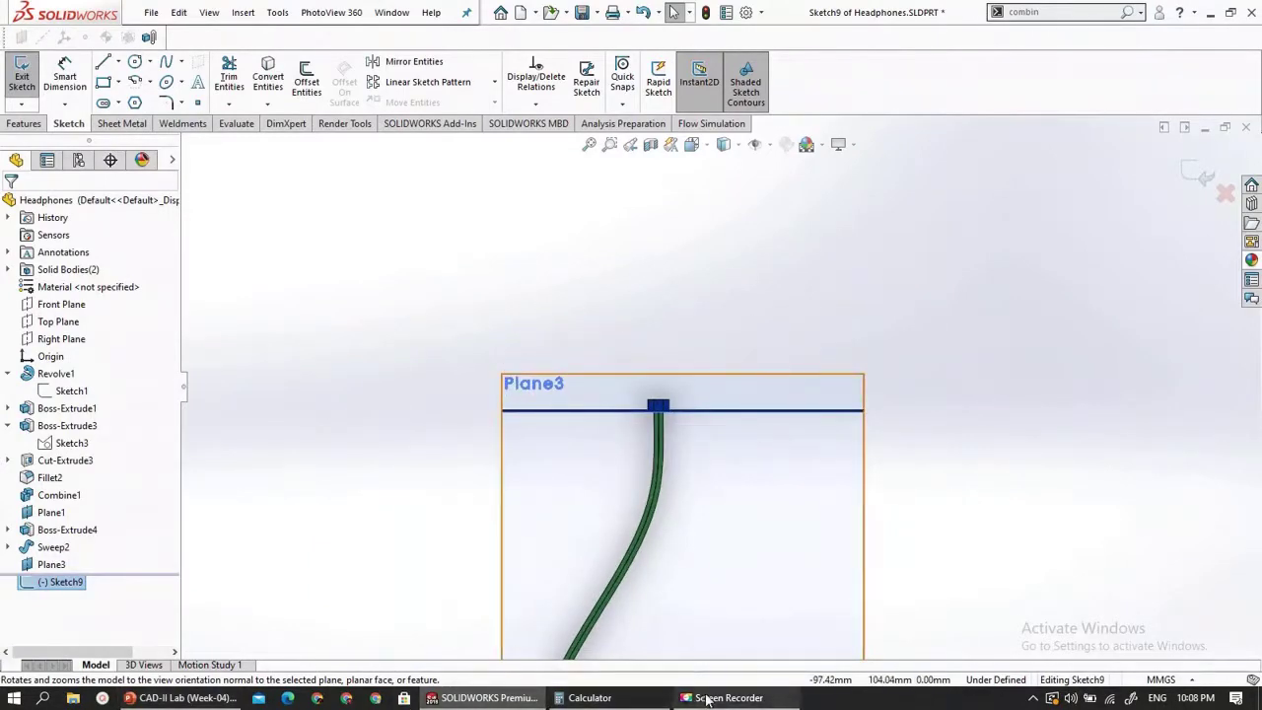
# - Examine the earbud sketch and its dimensions on the Headphones-Earbuds slide in PowerPoint, and return to SOLIDWORKS
pyautogui.click(165, 701)
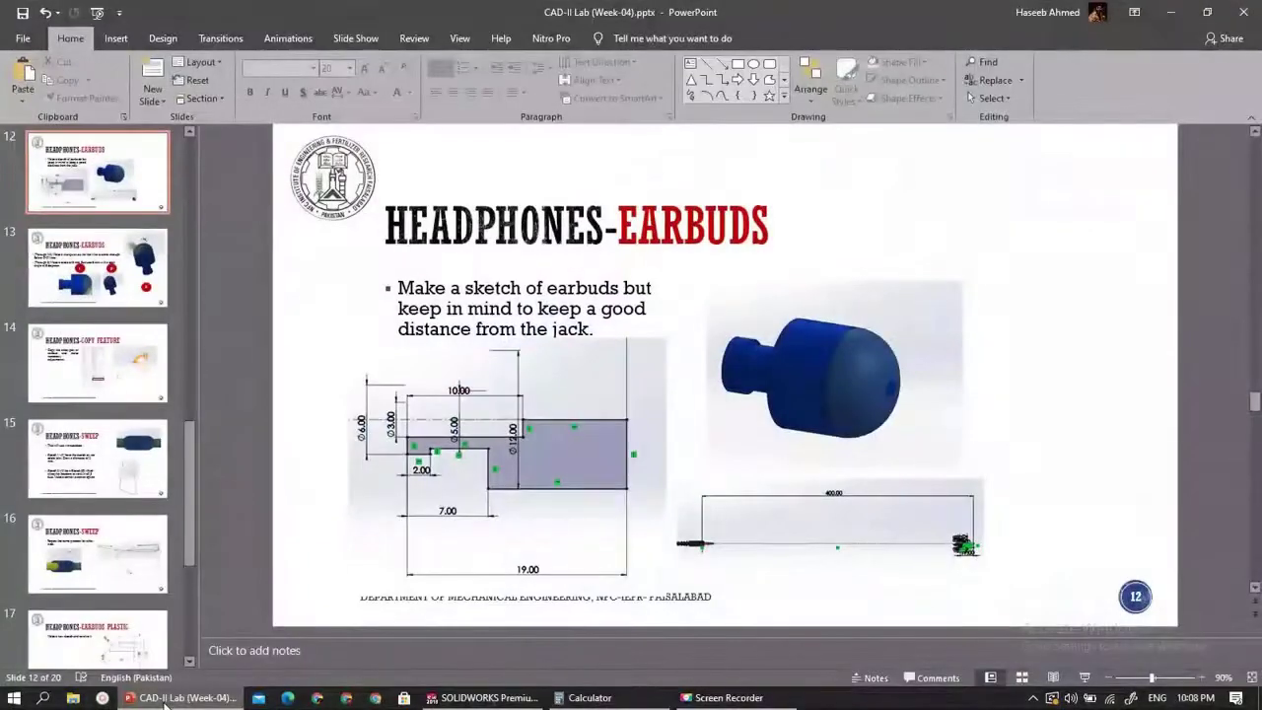
pyautogui.click(165, 701)
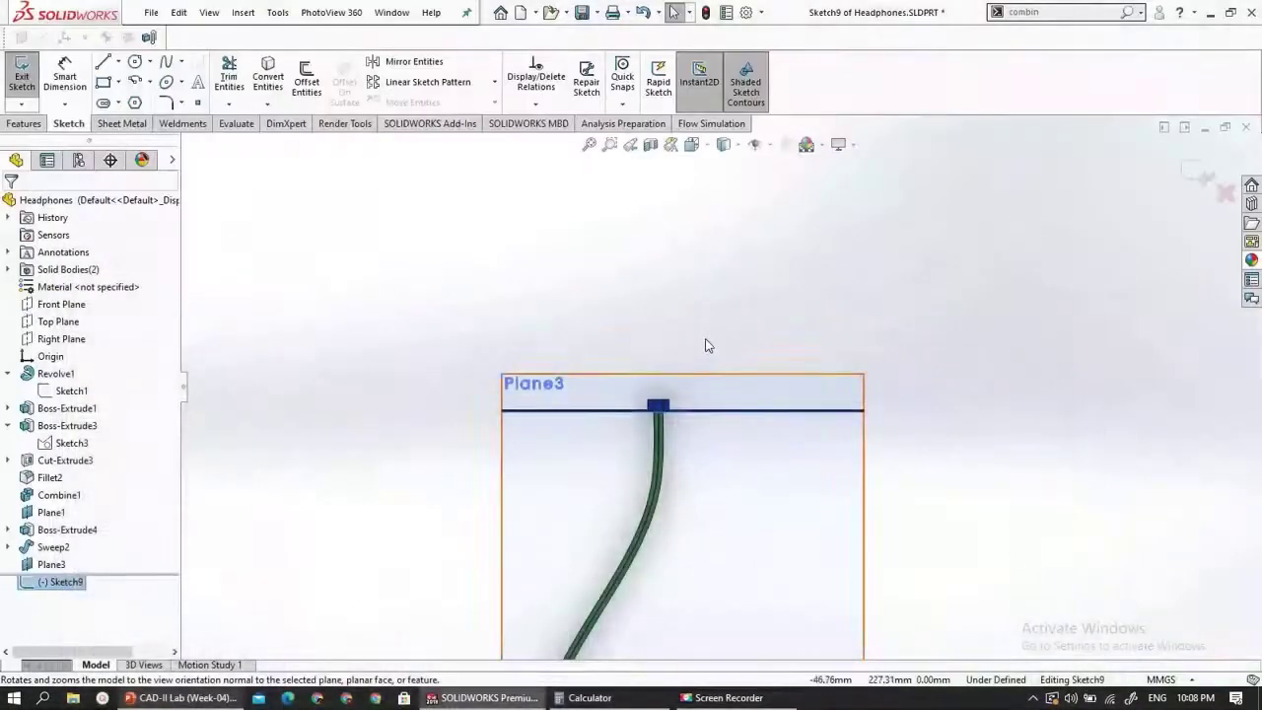
pyautogui.scroll(5, 667, 466)
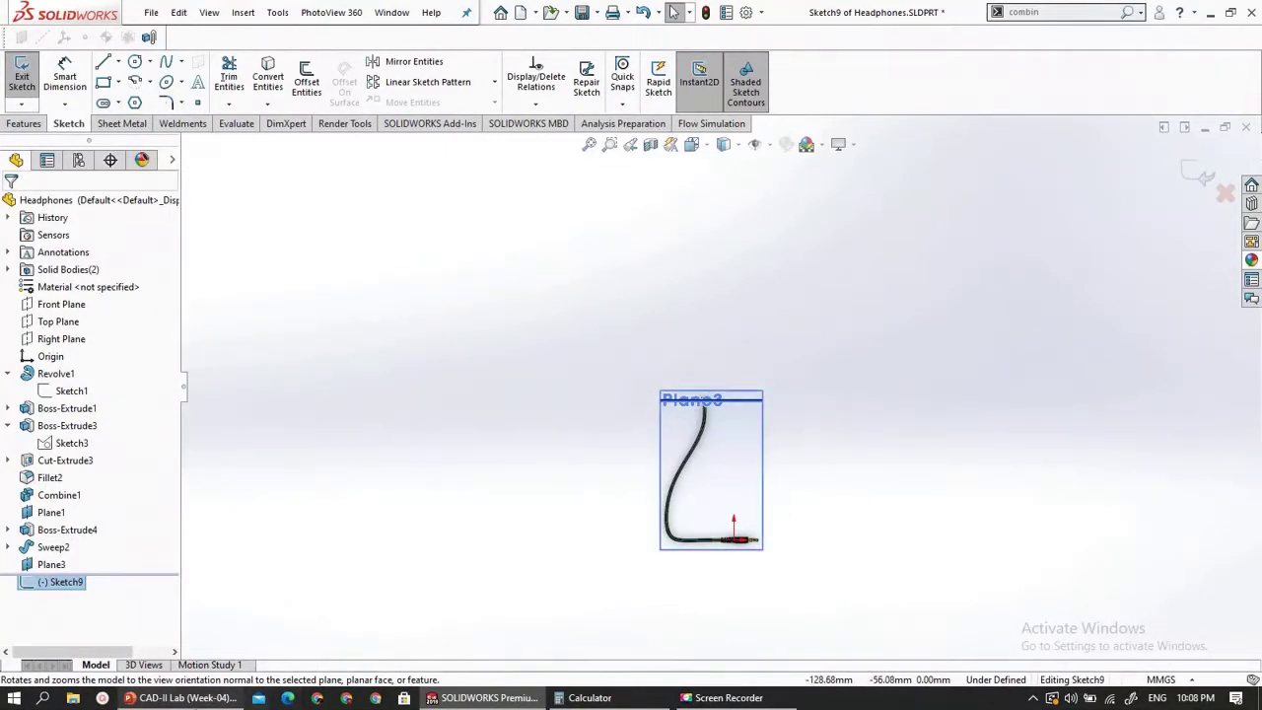
pyautogui.click(178, 698)
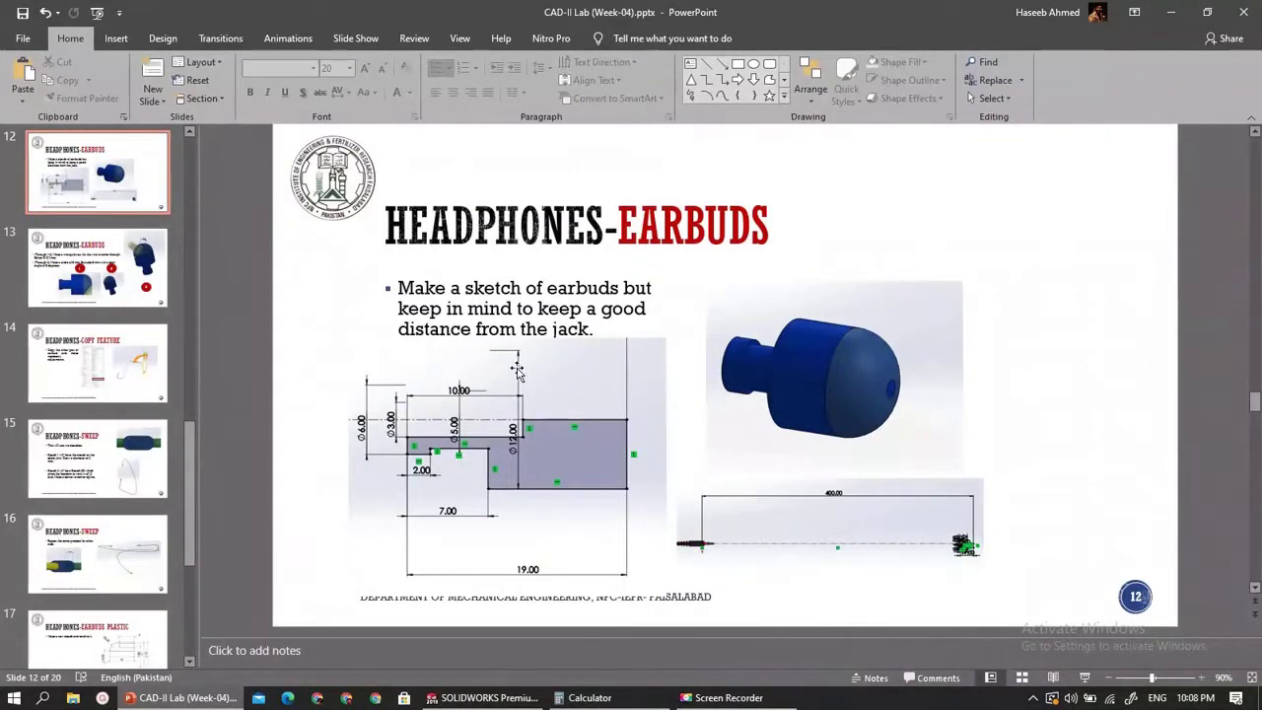
pyautogui.click(219, 698)
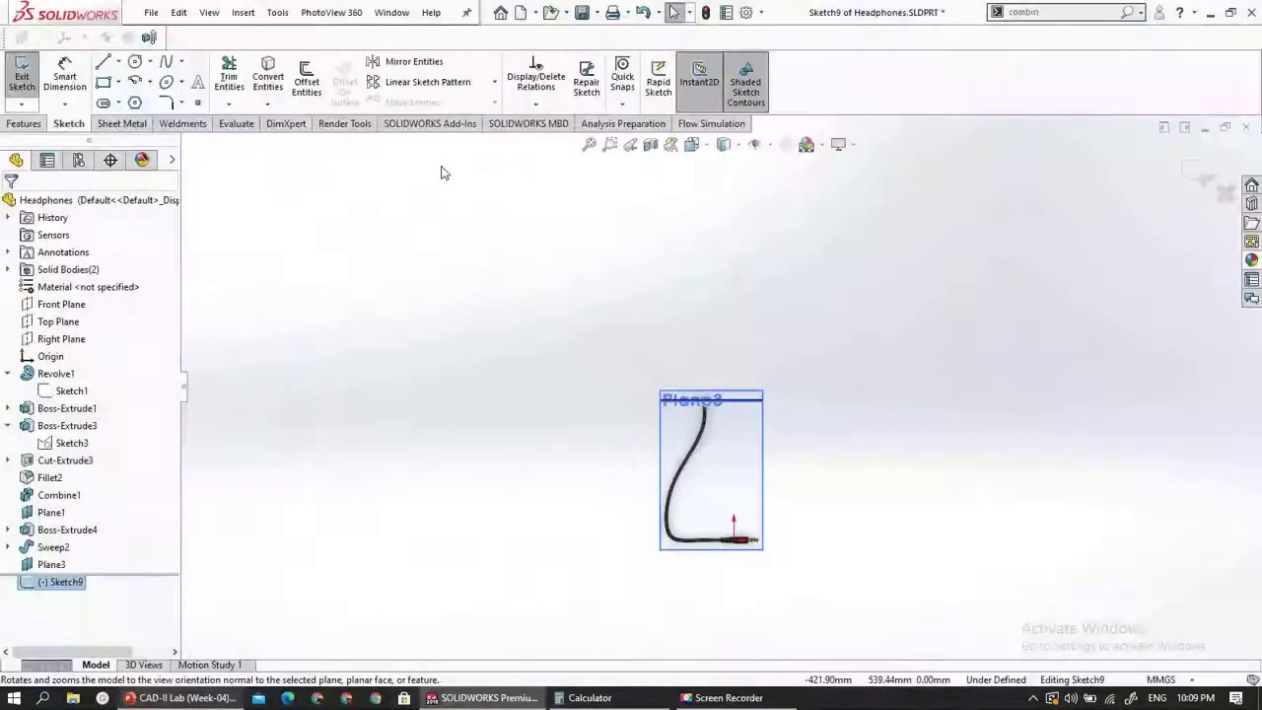
# - Draw a horizontal construction centerline about 189 mm long, starting beside the cable and extending away from it
pyautogui.click(102, 61)
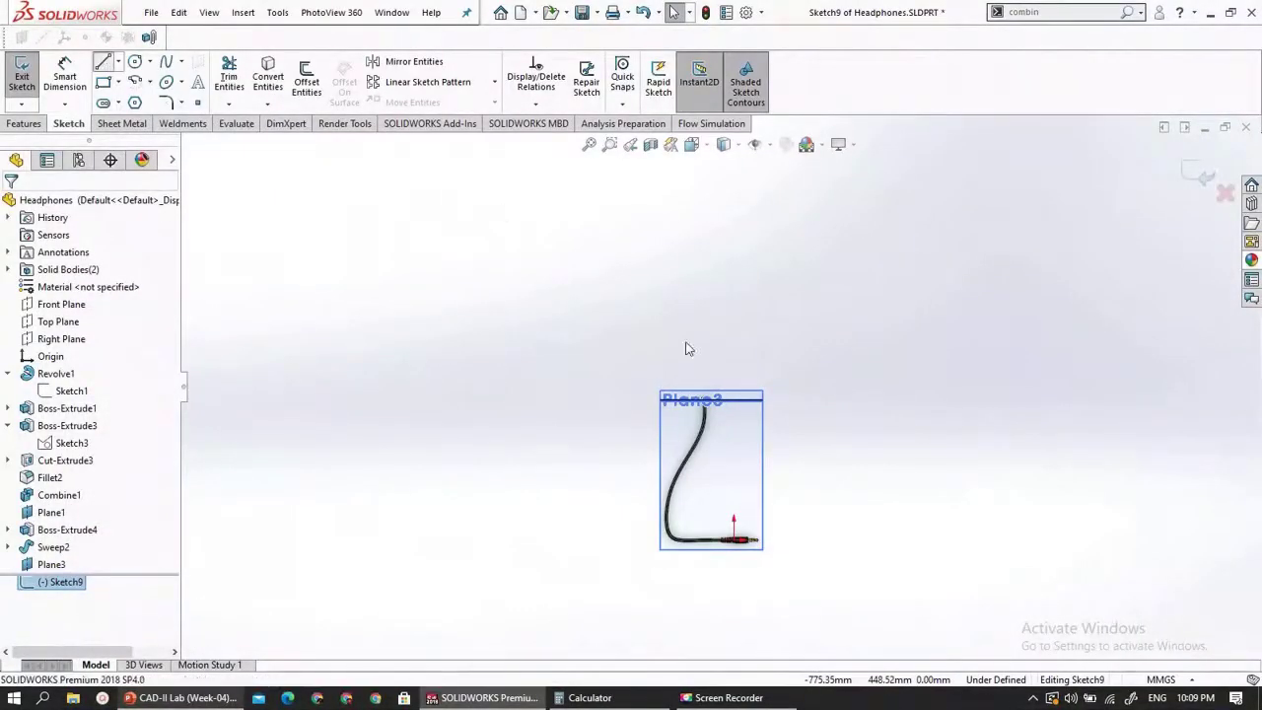
pyautogui.scroll(-5, 833, 461)
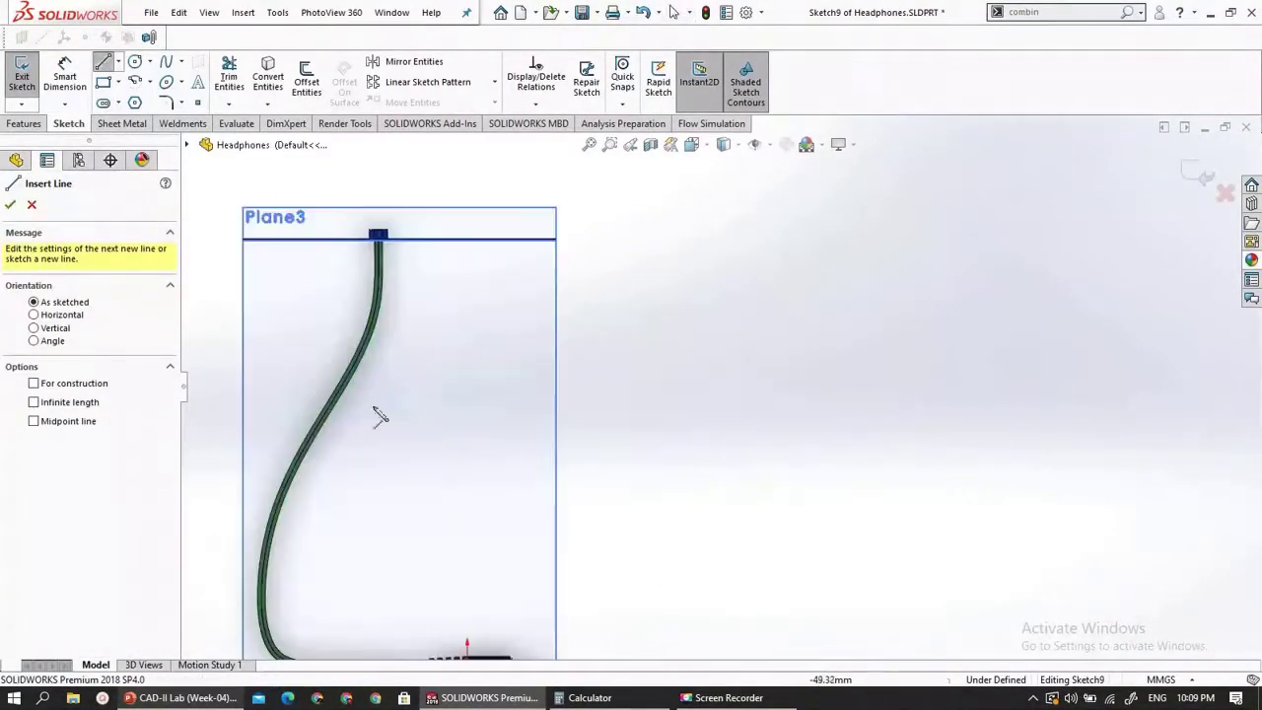
pyautogui.click(117, 61)
pyautogui.click(130, 98)
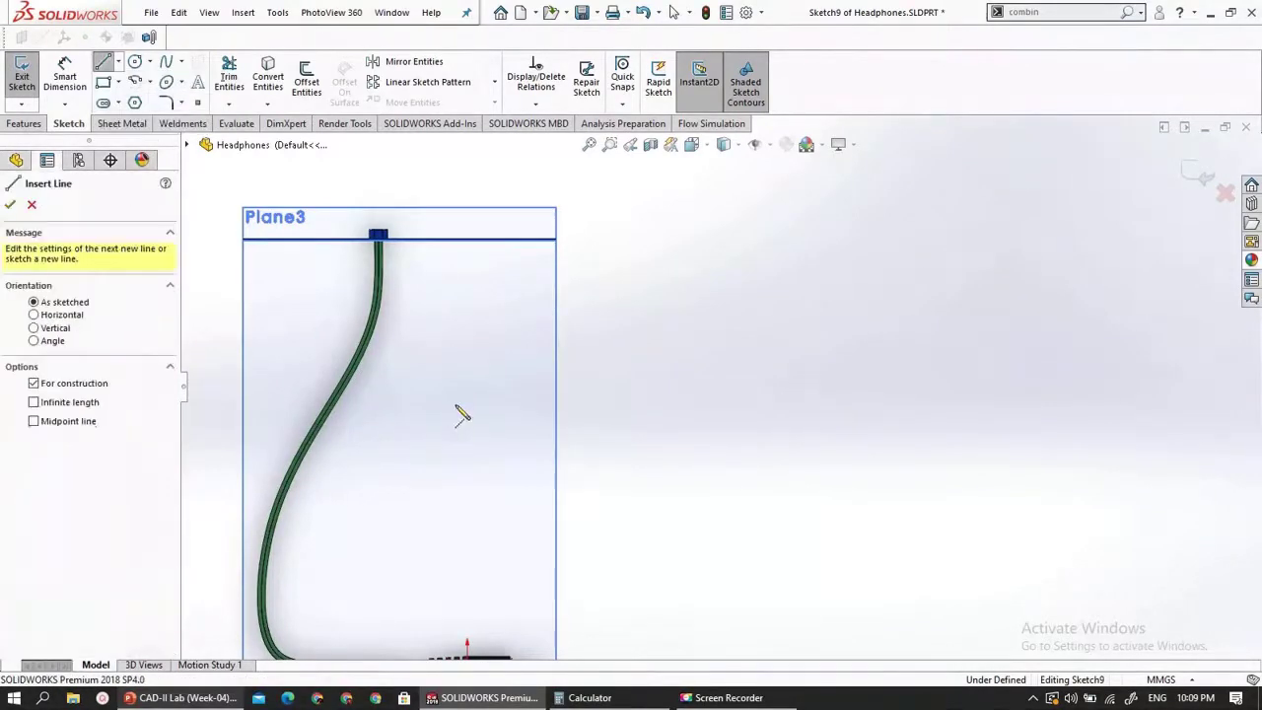
pyautogui.click(456, 406)
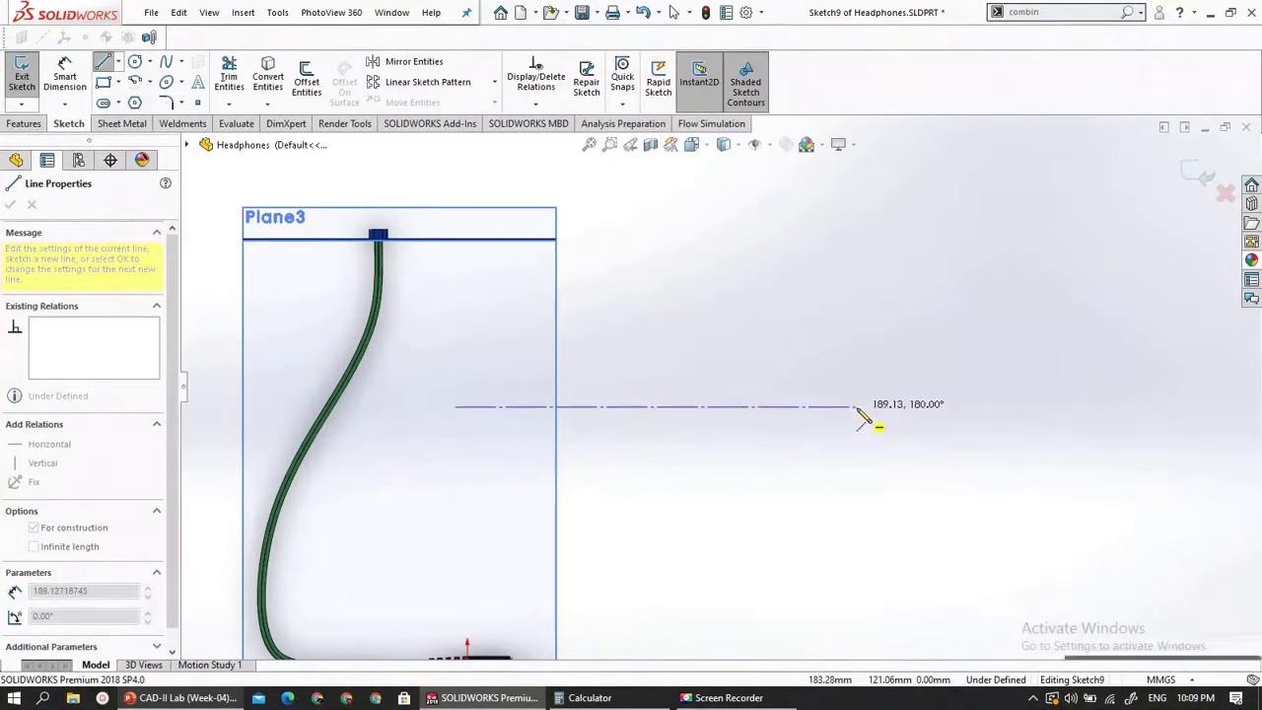
pyautogui.click(854, 406)
pyautogui.press('Escape')
pyautogui.press('f')
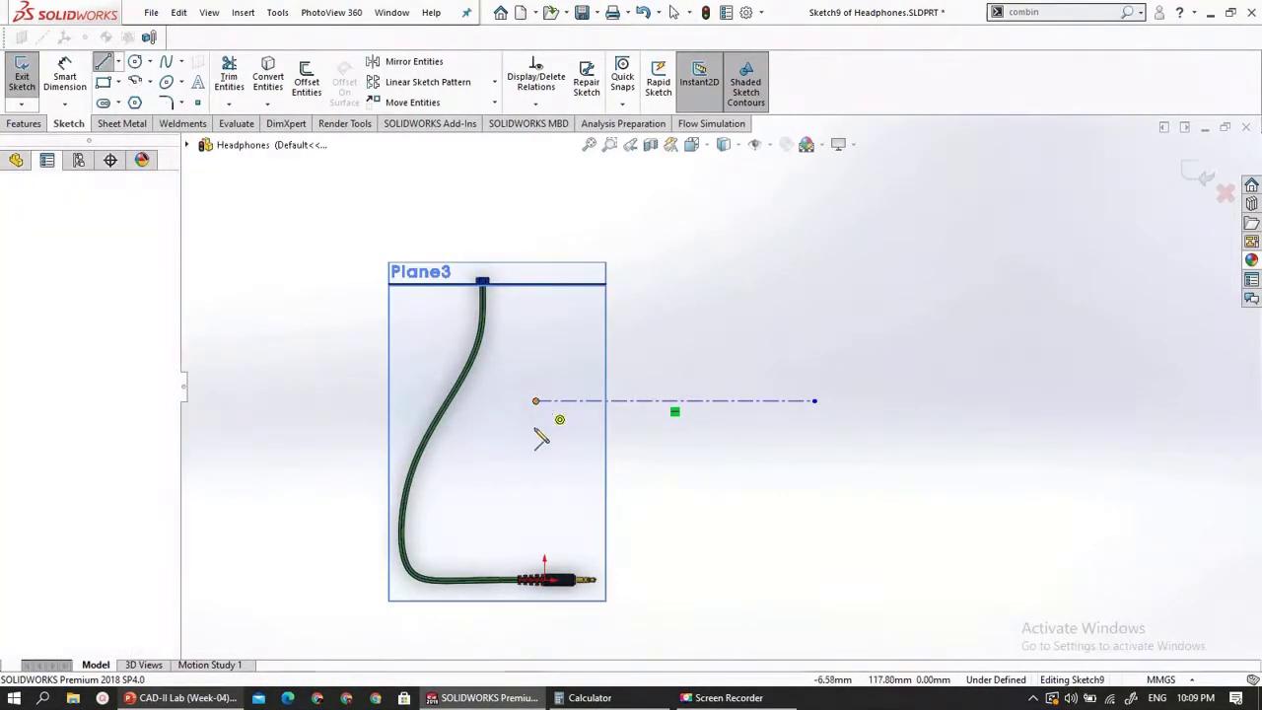
# - Sketch a profile about 189 by 44 mm below the centerline, and delete its vertical line nearest the cable
pyautogui.click(535, 401)
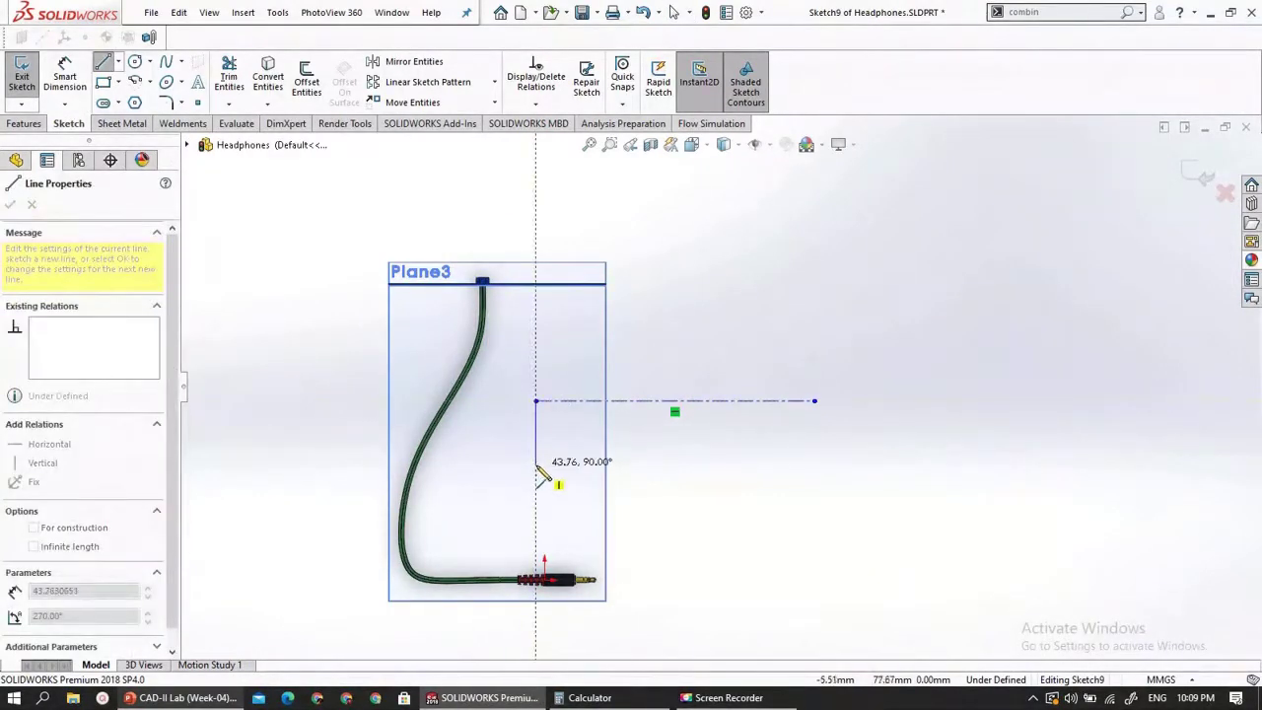
pyautogui.click(536, 464)
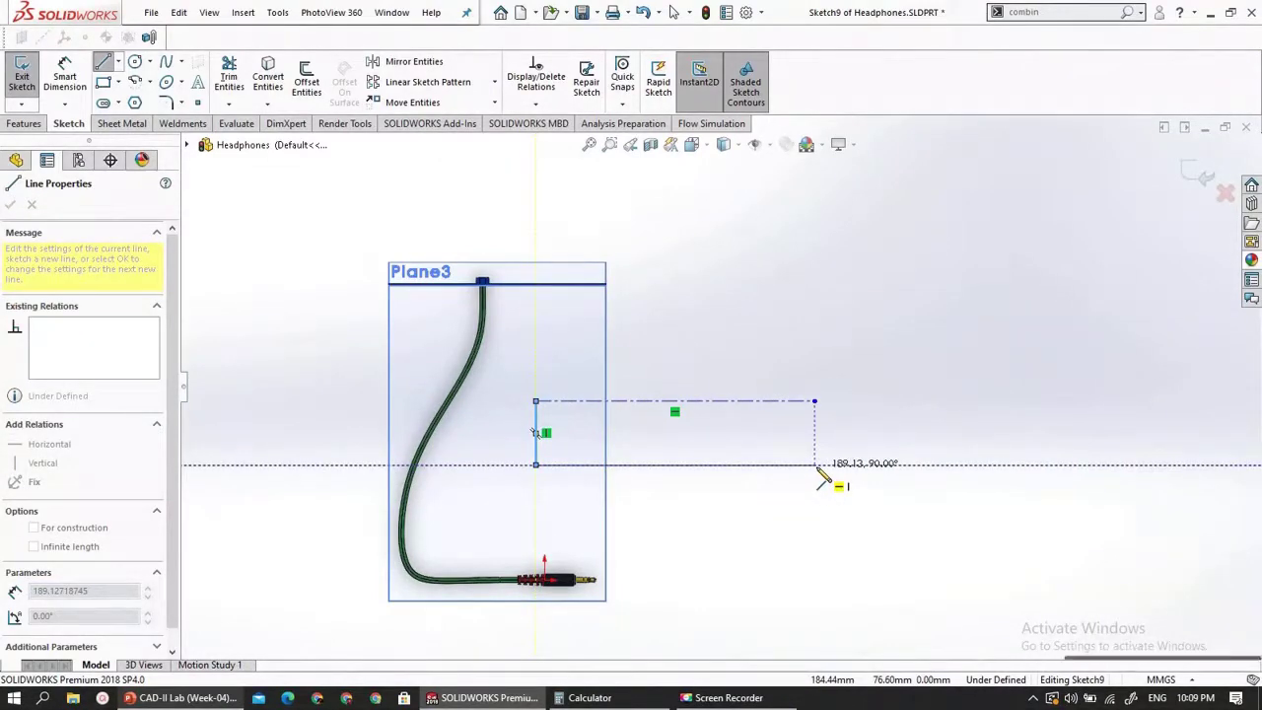
pyautogui.click(815, 465)
pyautogui.click(814, 401)
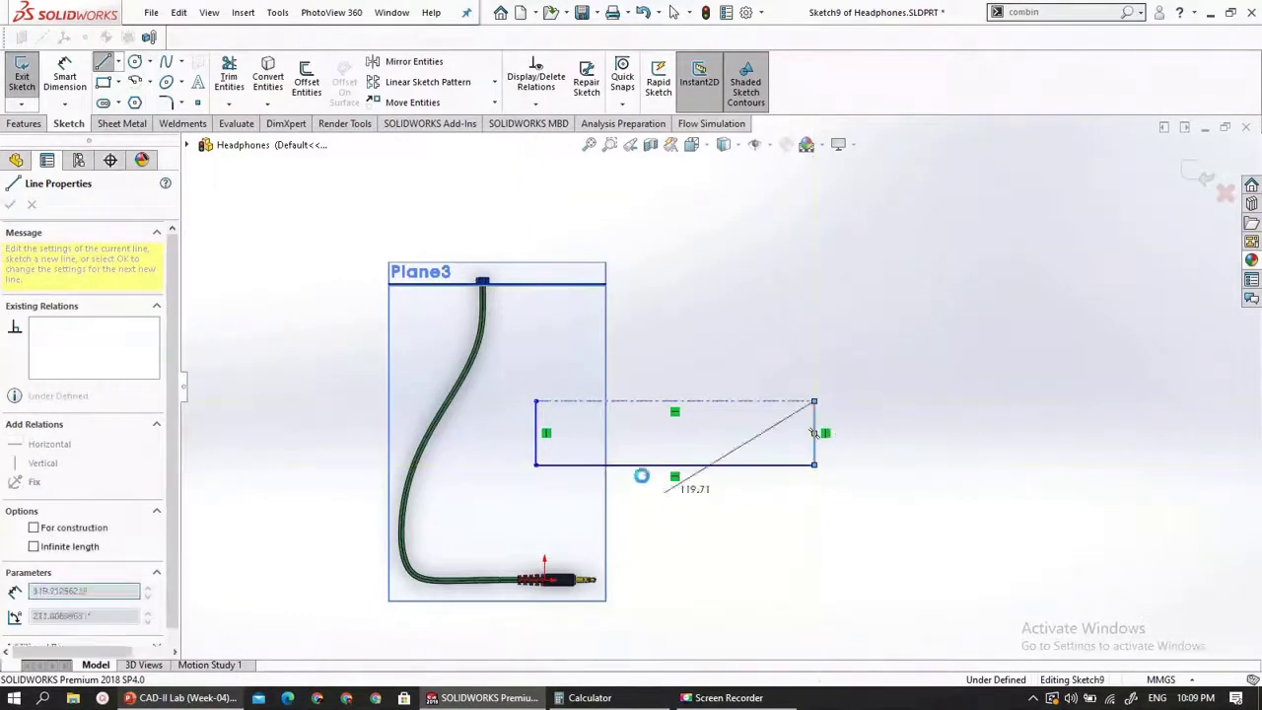
pyautogui.press('Escape')
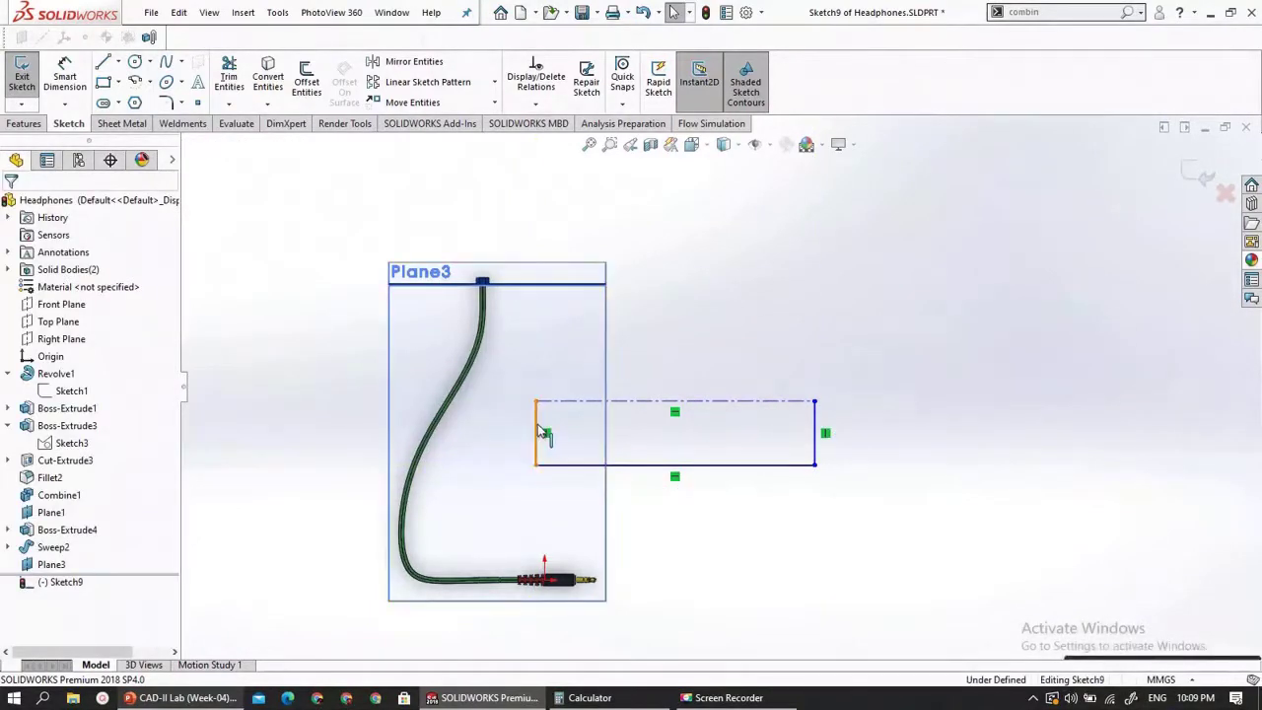
pyautogui.click(541, 432)
pyautogui.press('Delete')
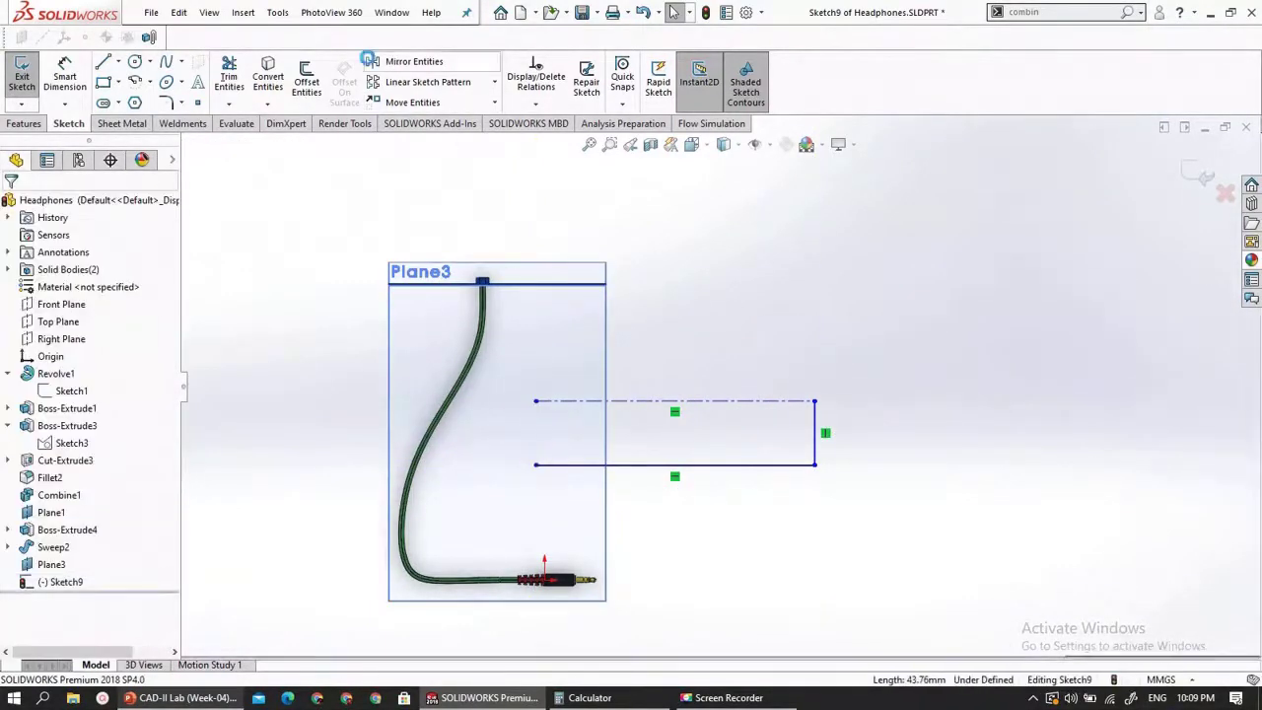
# - Dimension the lower line as a 12 mm diameter about the centerline
pyautogui.click(64, 77)
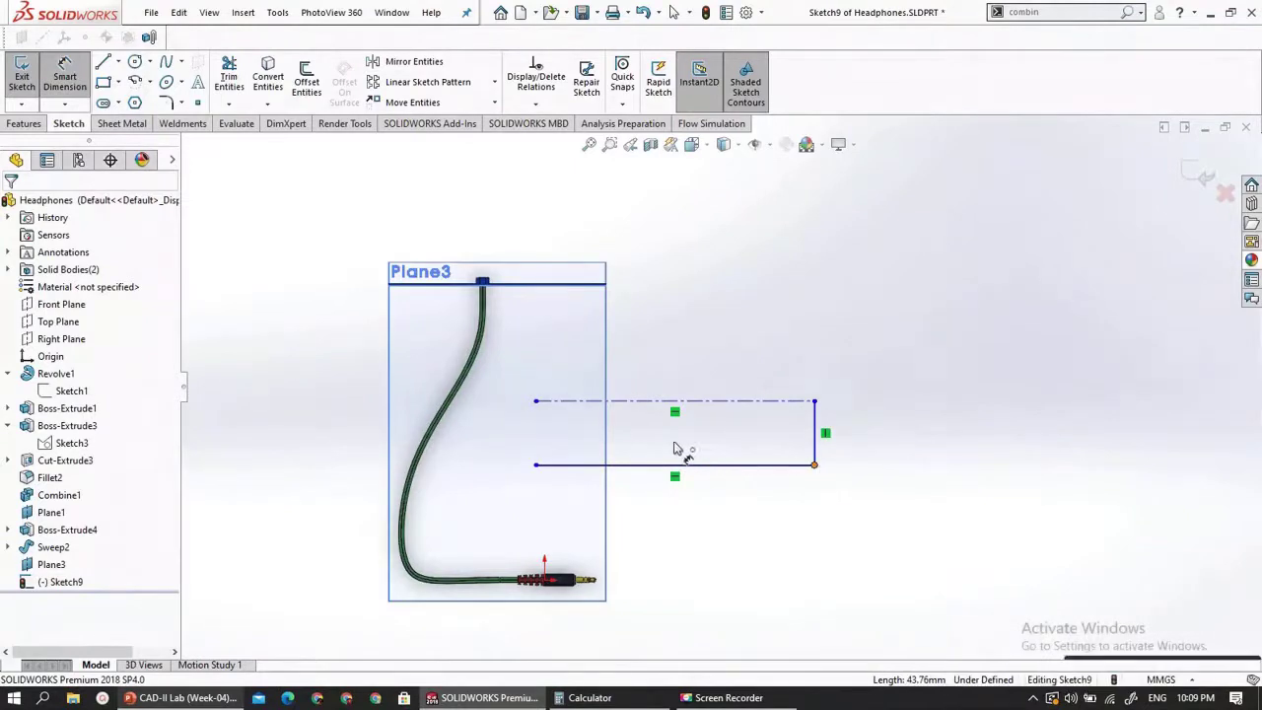
pyautogui.click(642, 405)
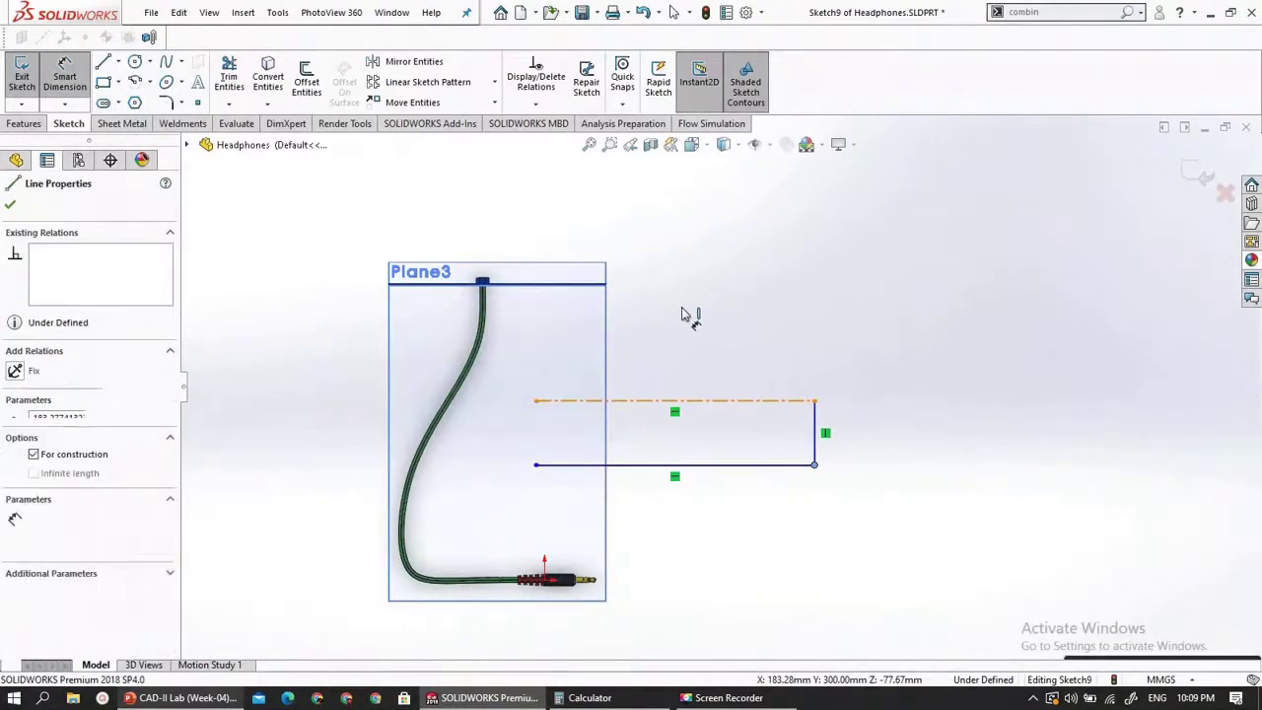
pyautogui.click(663, 465)
pyautogui.click(670, 375)
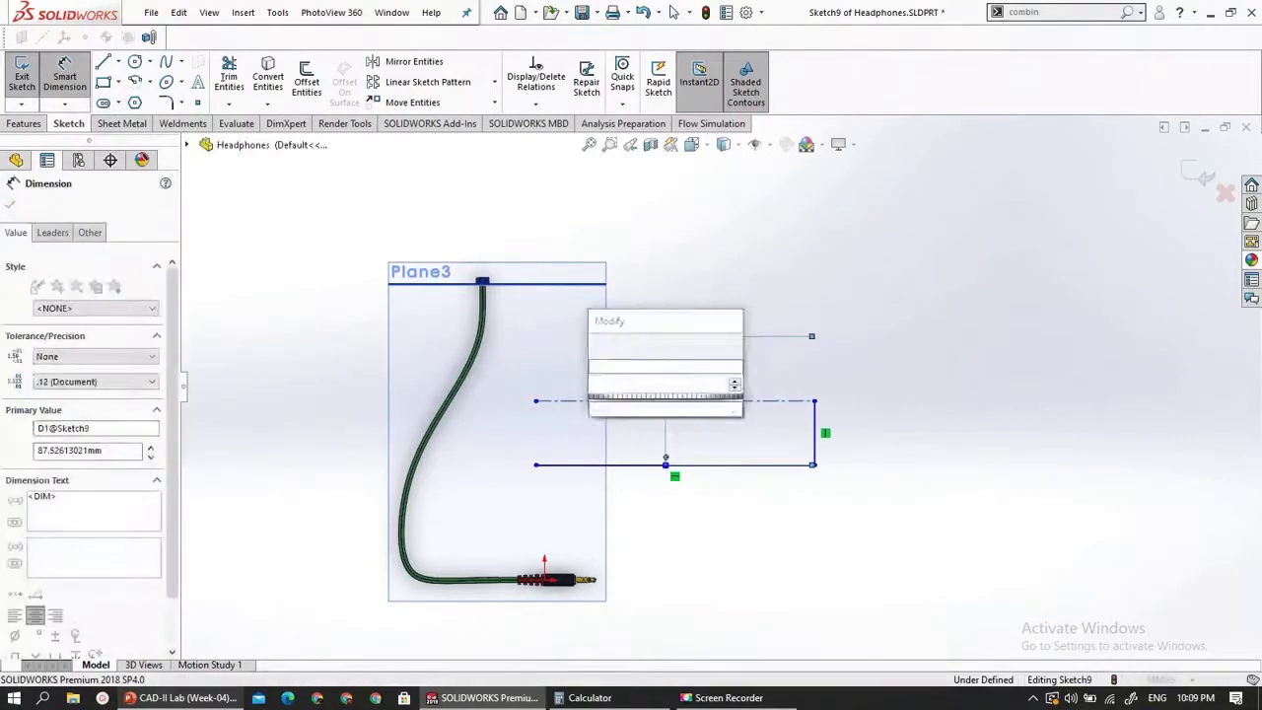
pyautogui.write('6')
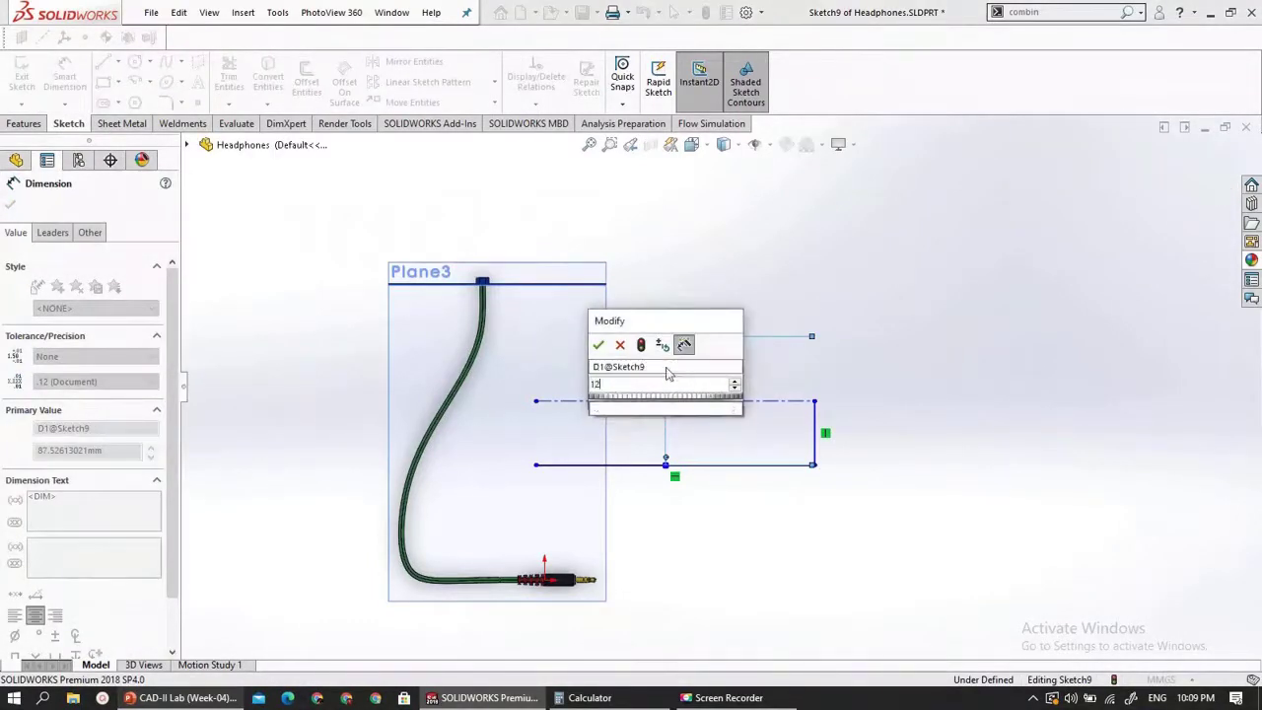
pyautogui.press('Escape')
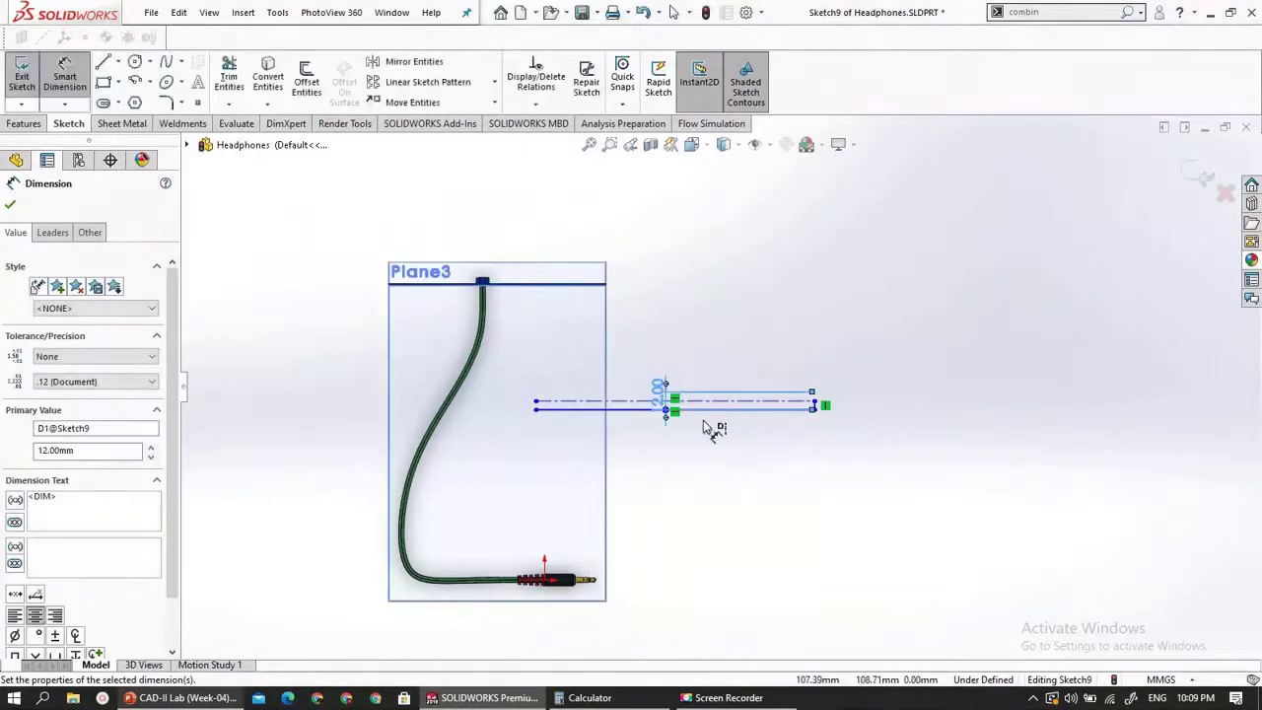
# - Dimension the lower horizontal line's length between its endpoints and set it to 19 mm
pyautogui.scroll(-1, 659, 397)
pyautogui.scroll(-2, 641, 400)
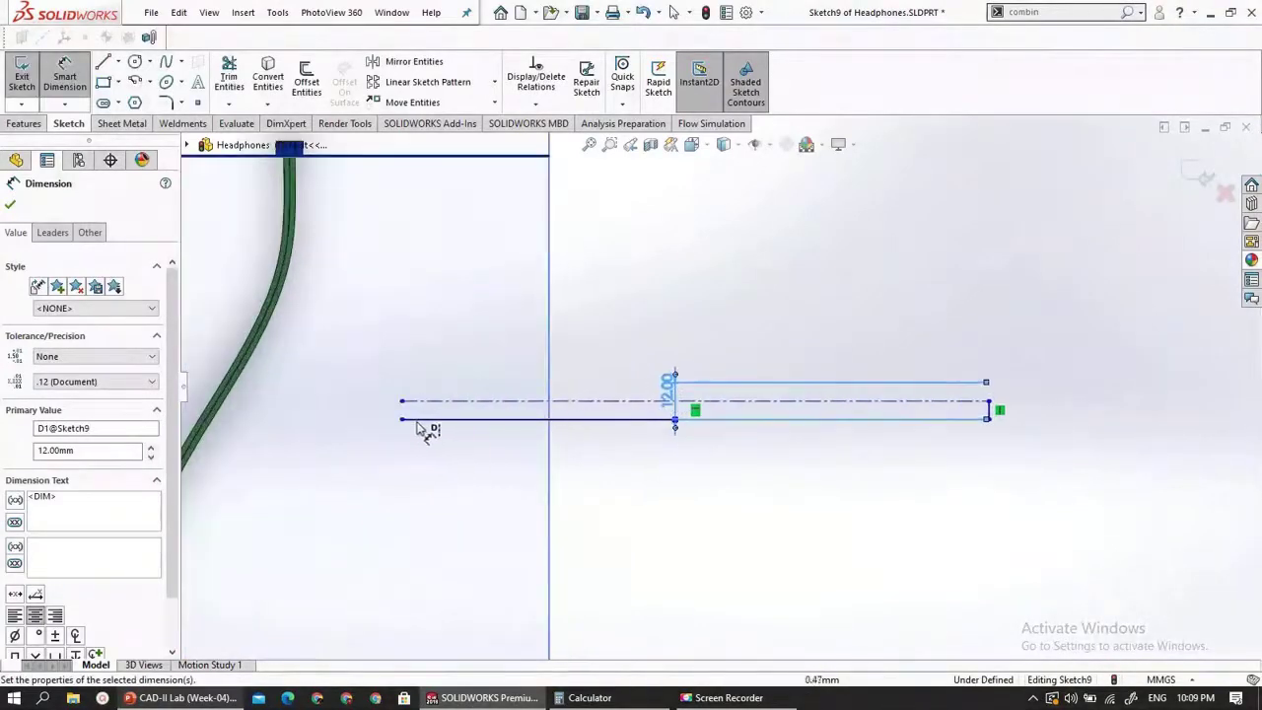
pyautogui.click(989, 419)
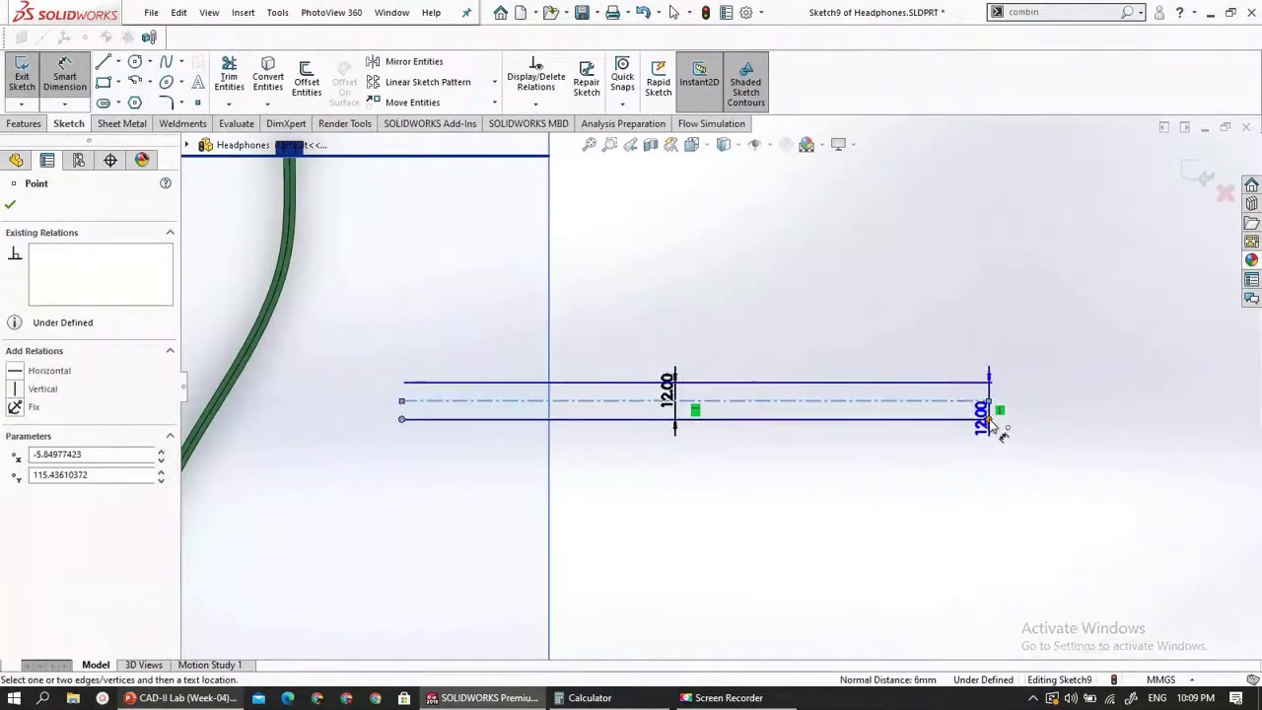
pyautogui.press('Escape')
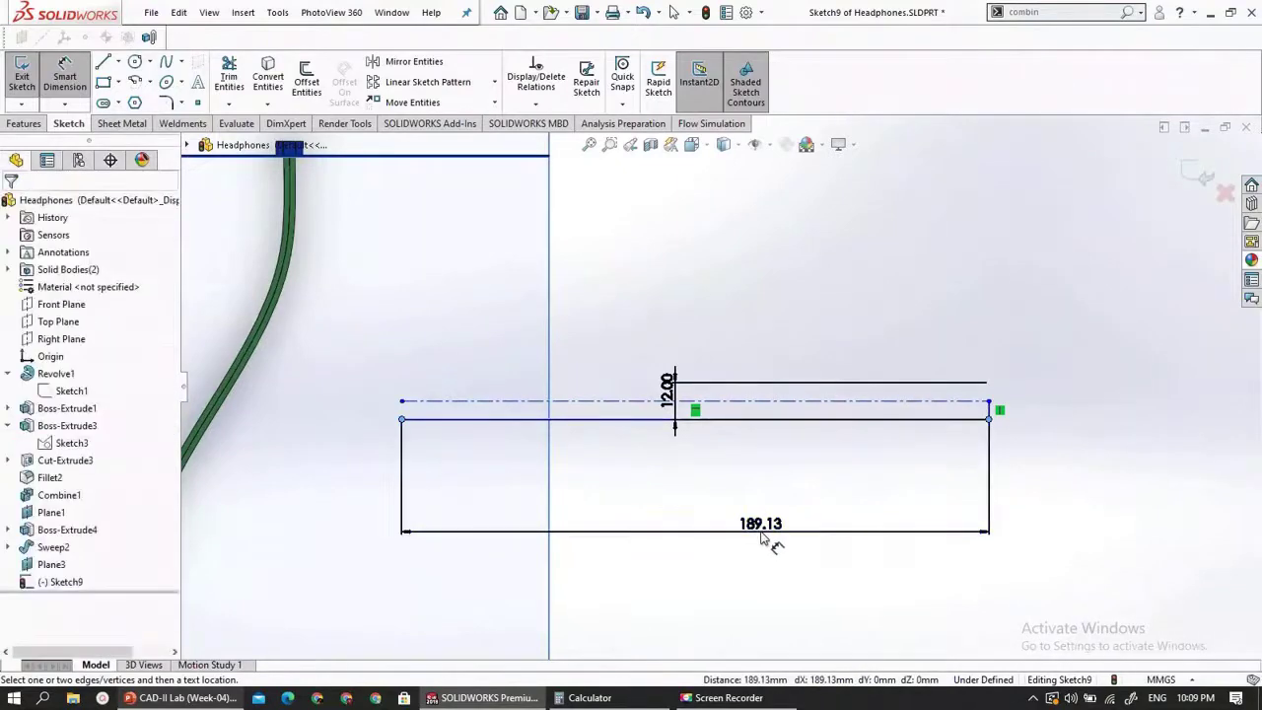
pyautogui.click(765, 537)
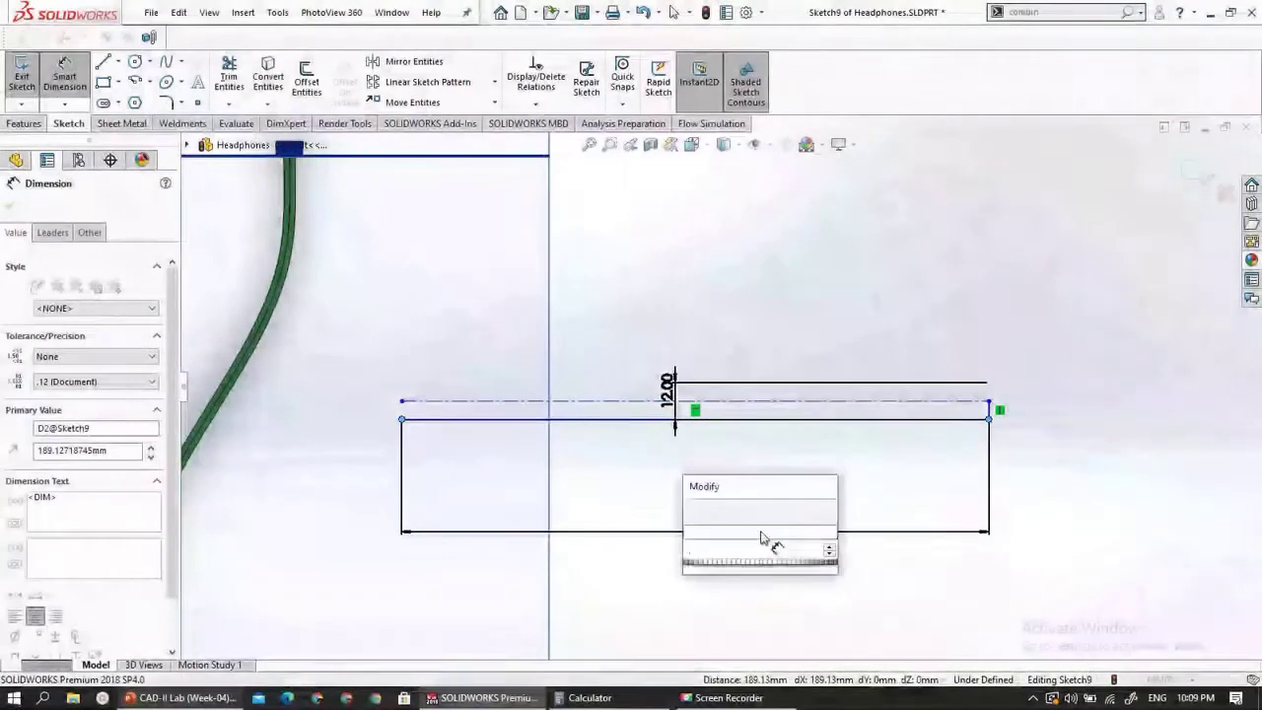
pyautogui.write('19')
pyautogui.press('Return')
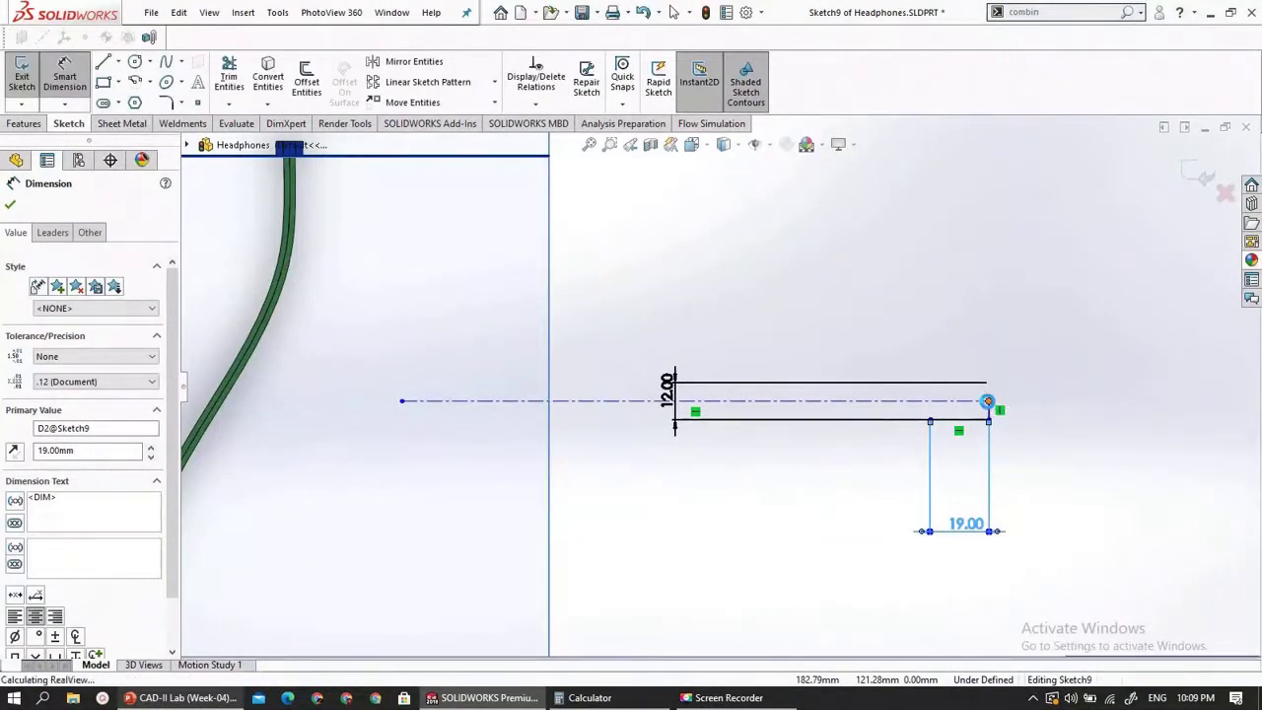
pyautogui.scroll(4, 414, 412)
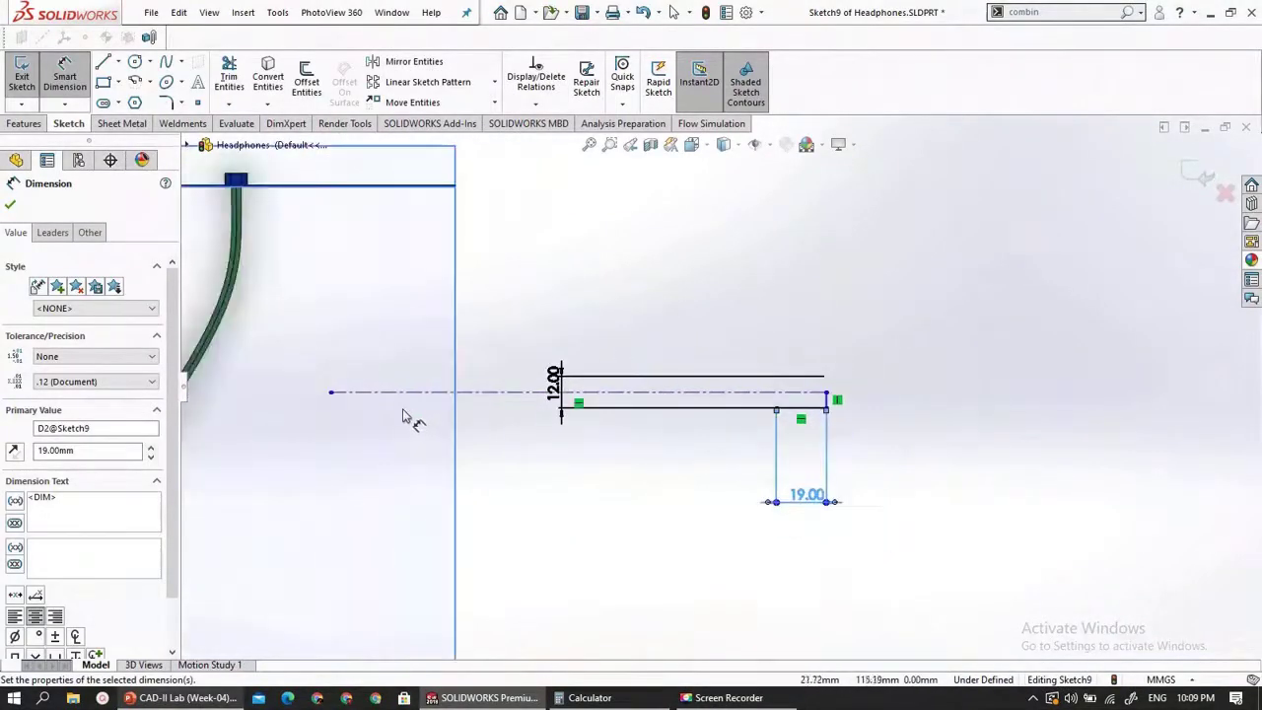
pyautogui.scroll(-3, 838, 385)
pyautogui.scroll(-2, 1134, 399)
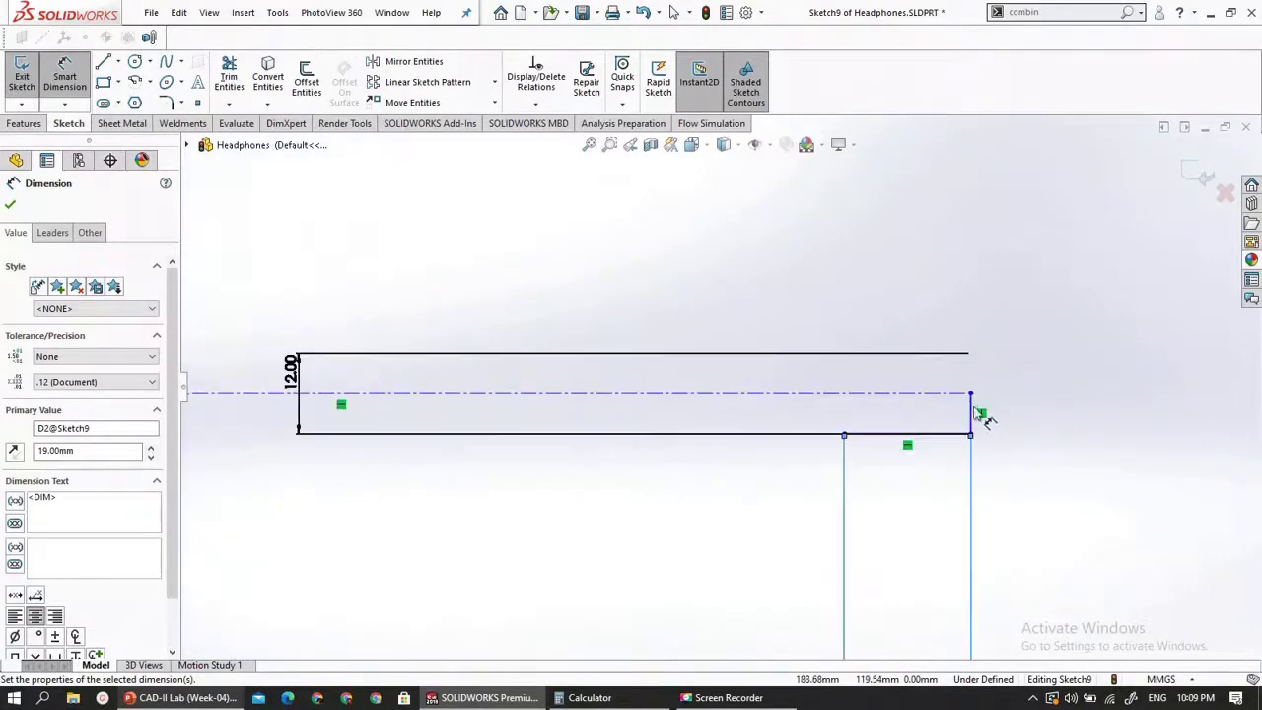
pyautogui.press('Escape')
pyautogui.press('Escape')
pyautogui.scroll(3, 894, 454)
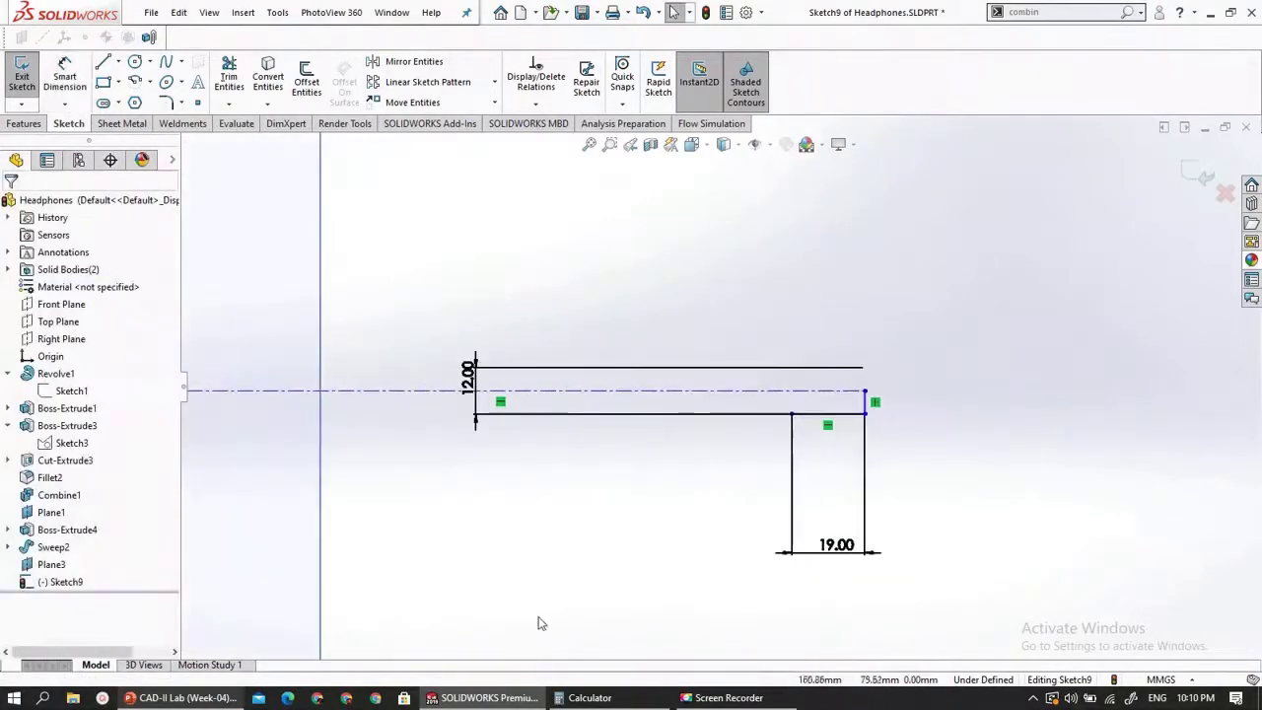
# - Check the earbud dimensions on the lab slide and set the lower horizontal line's length to 12 mm
pyautogui.click(188, 698)
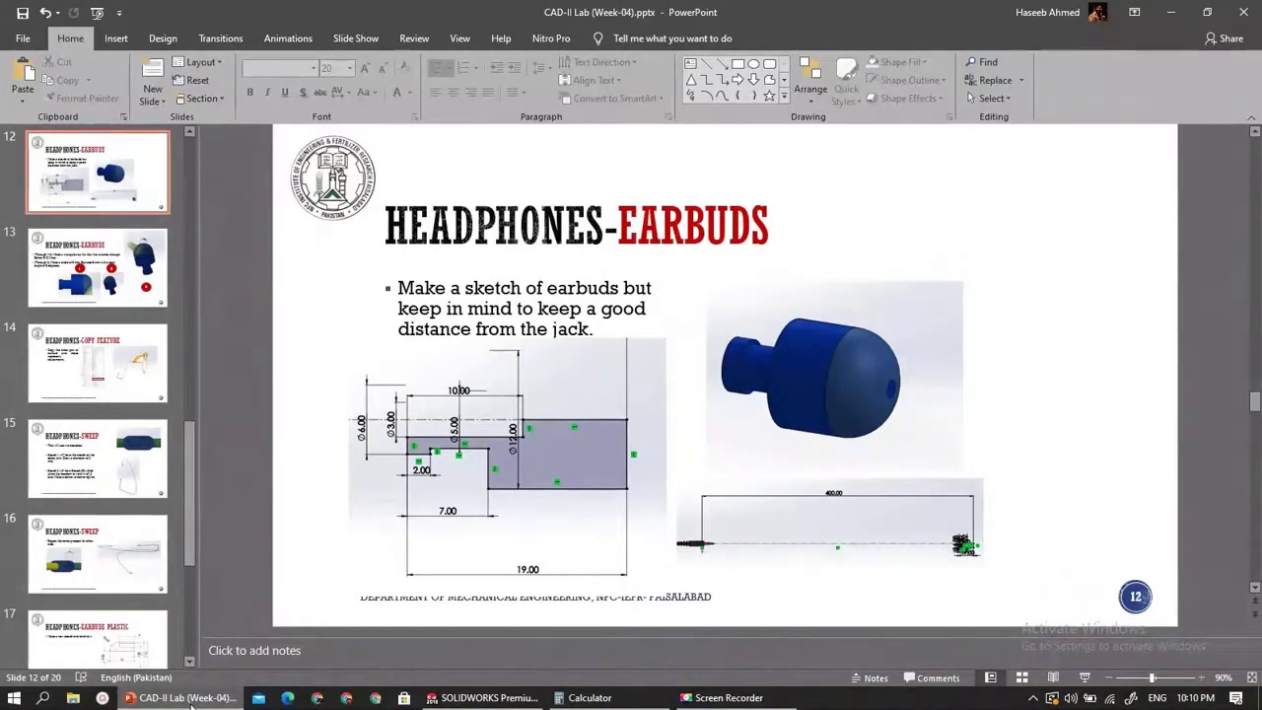
pyautogui.click(483, 697)
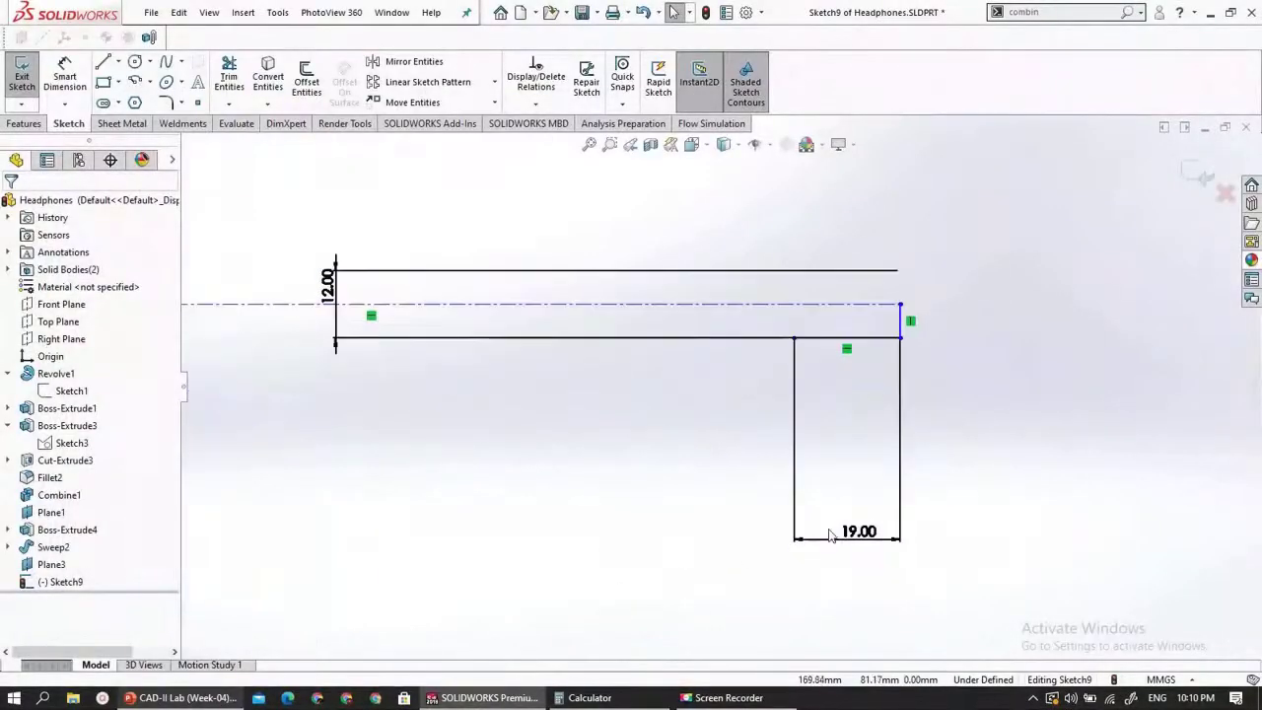
pyautogui.click(856, 532)
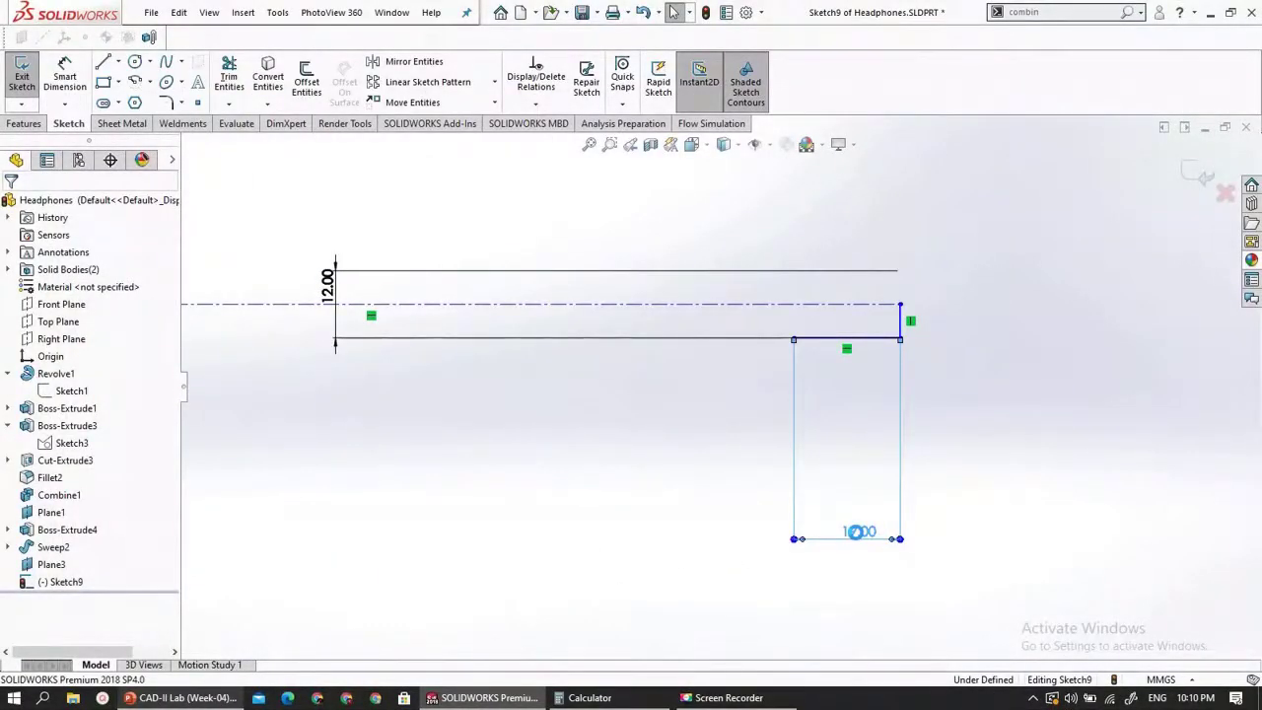
pyautogui.doubleClick(856, 531)
pyautogui.write('12')
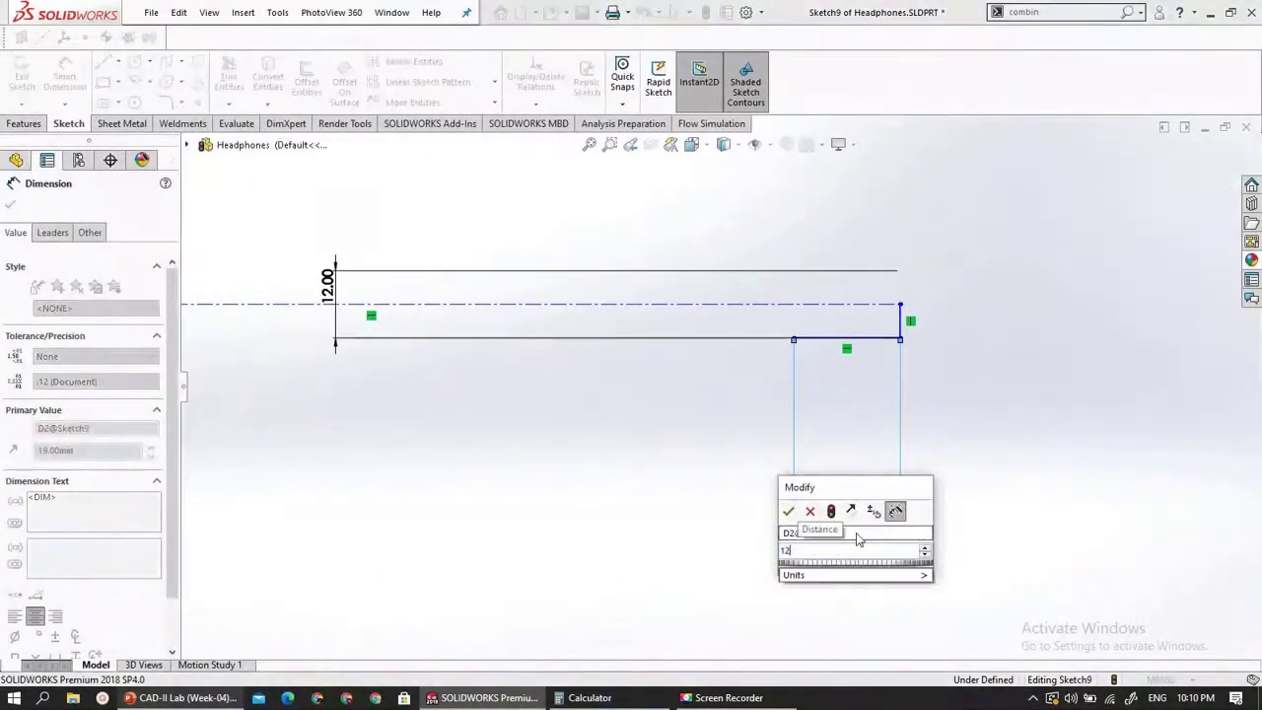
pyautogui.press('Return')
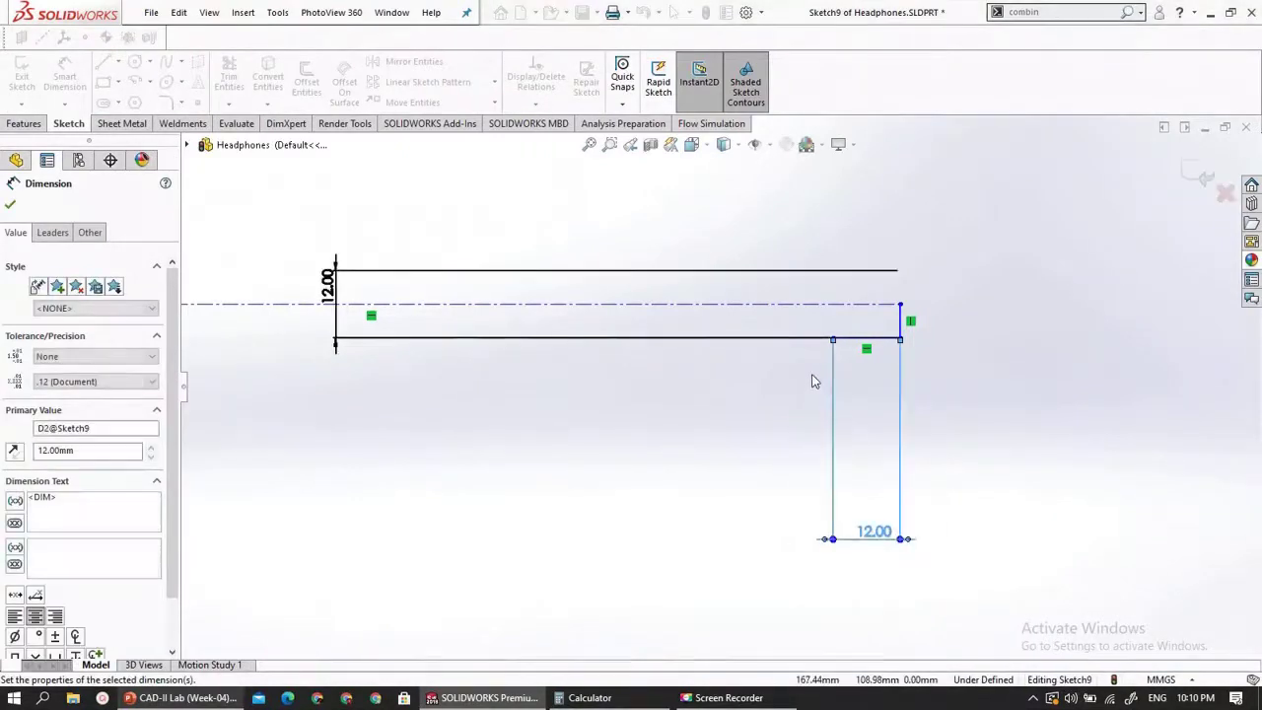
pyautogui.scroll(-4, 874, 325)
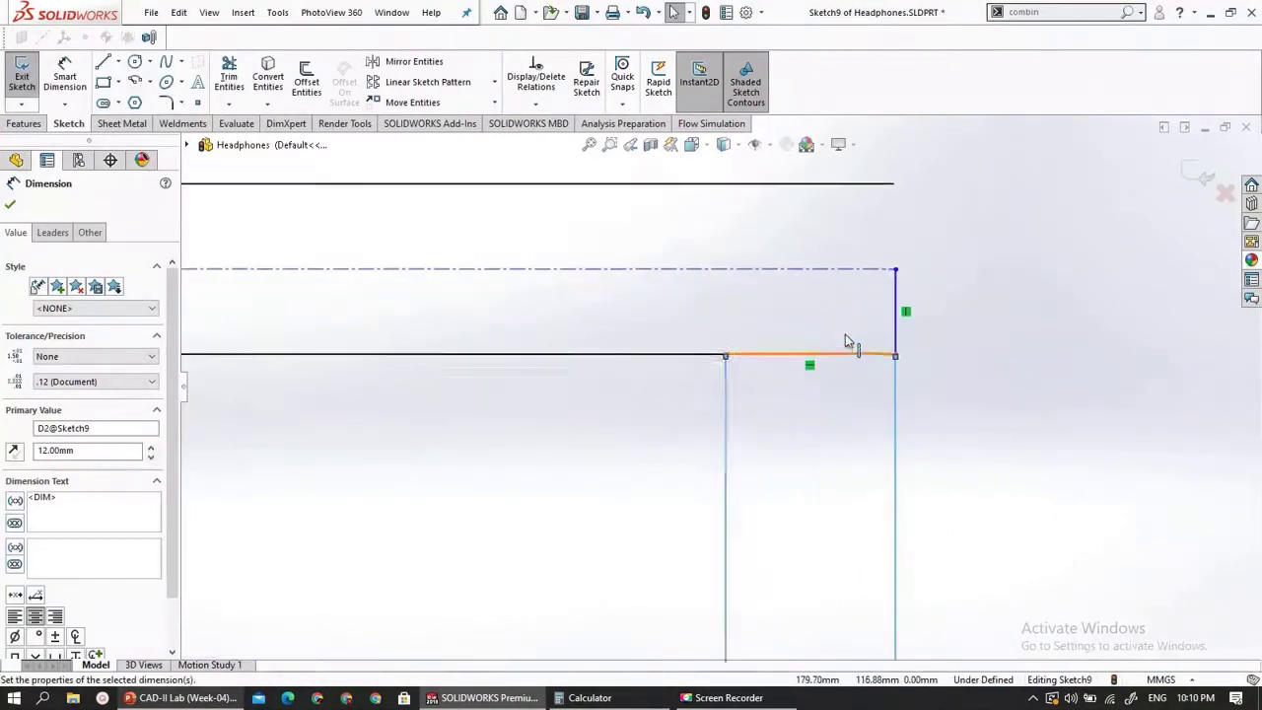
pyautogui.scroll(-3, 848, 340)
pyautogui.scroll(3, 648, 466)
pyautogui.press('Escape')
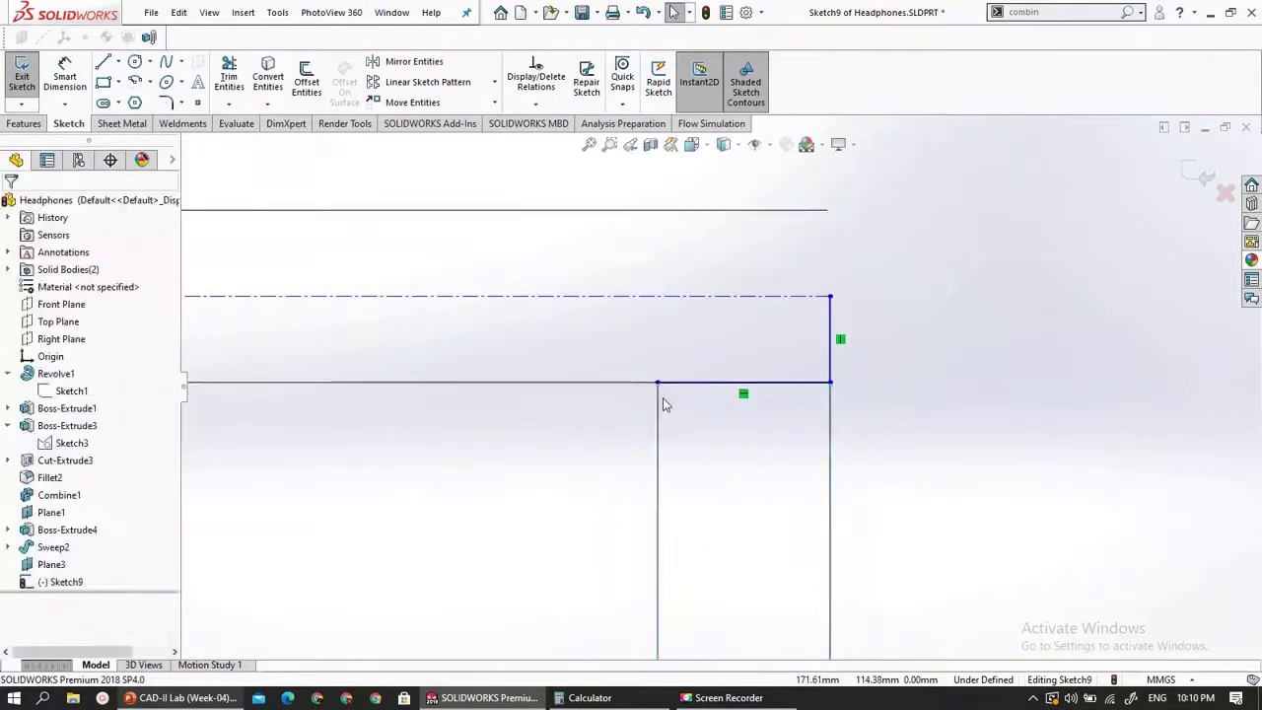
# - Draw a vertical line about 4.3 mm up from the lower line's free end, and a horizontal line about 3.4 mm long extending toward the cable
pyautogui.scroll(-2, 663, 405)
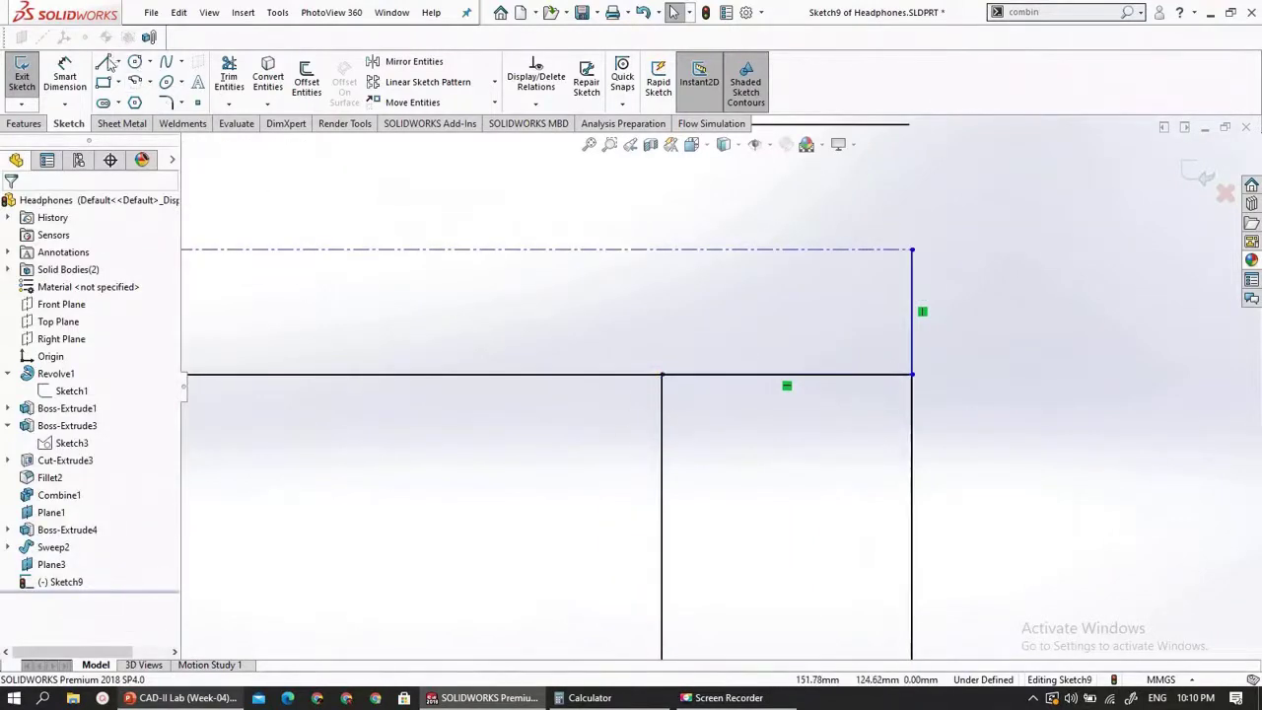
pyautogui.click(663, 379)
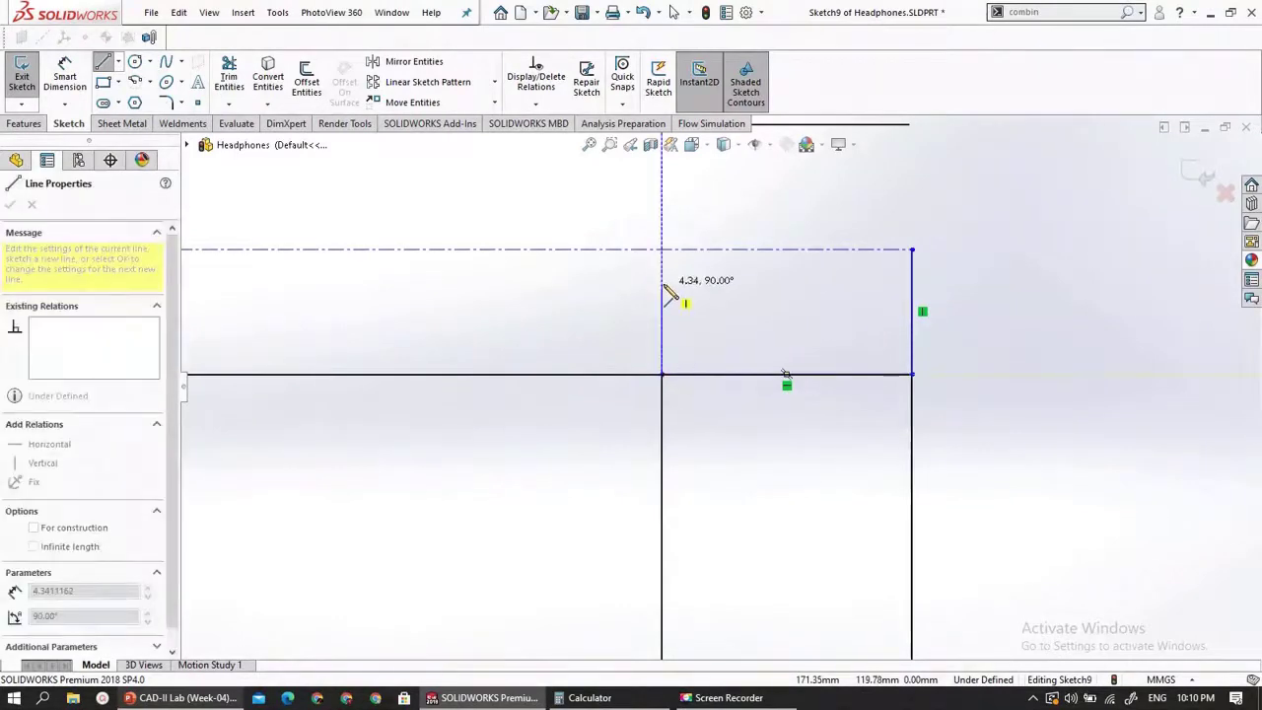
pyautogui.click(662, 284)
pyautogui.click(590, 284)
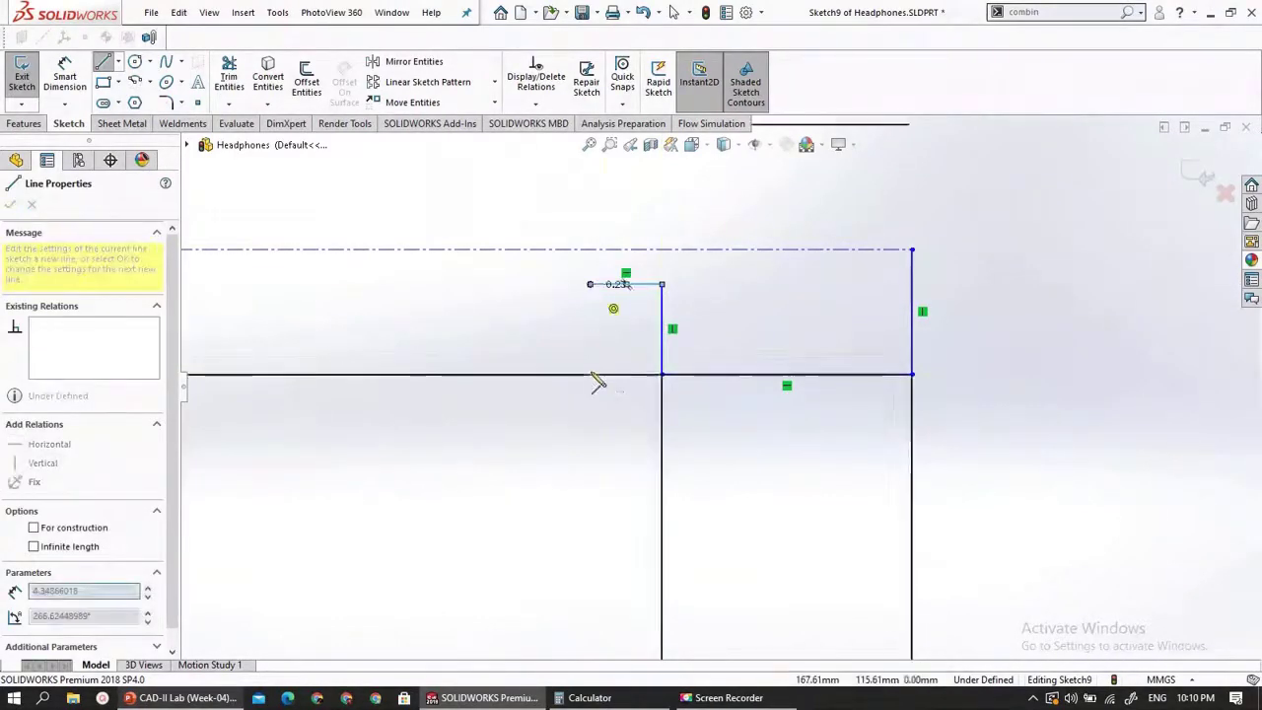
pyautogui.press('Escape')
# - Dimension the short horizontal line as a 5 mm diameter about the centerline
pyautogui.scroll(-2, 592, 378)
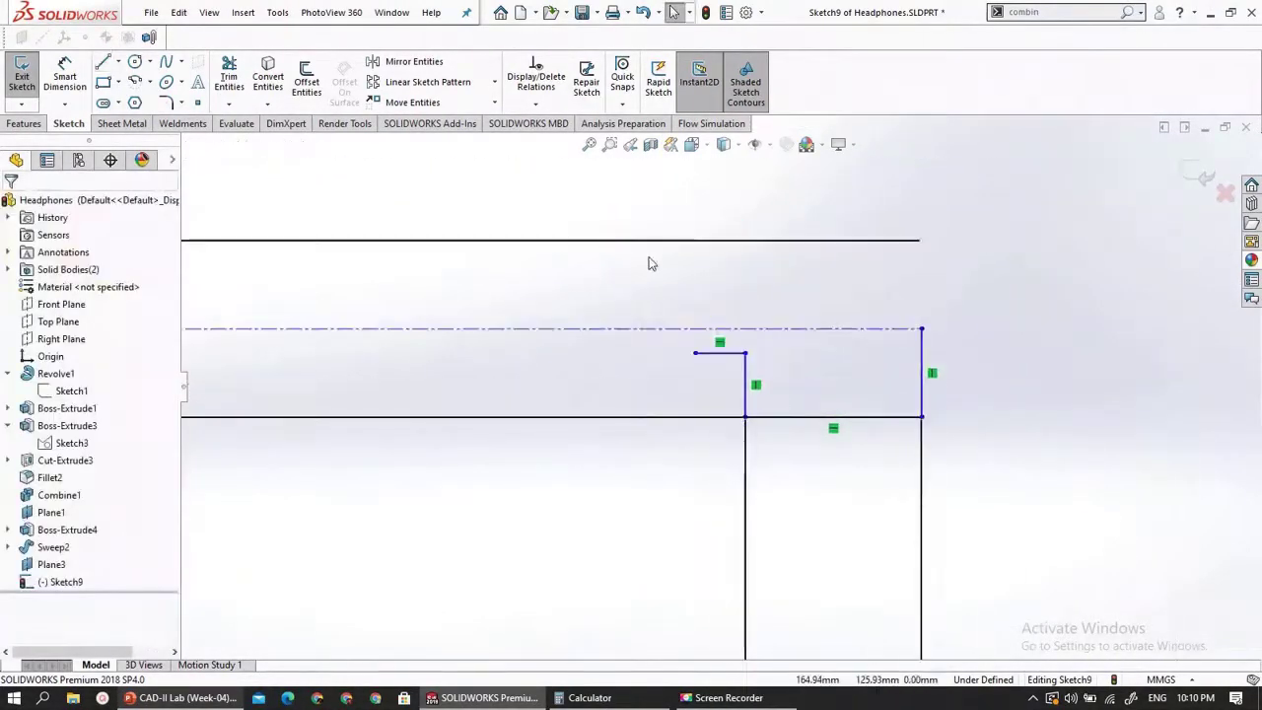
pyautogui.click(64, 79)
pyautogui.scroll(-1, 789, 321)
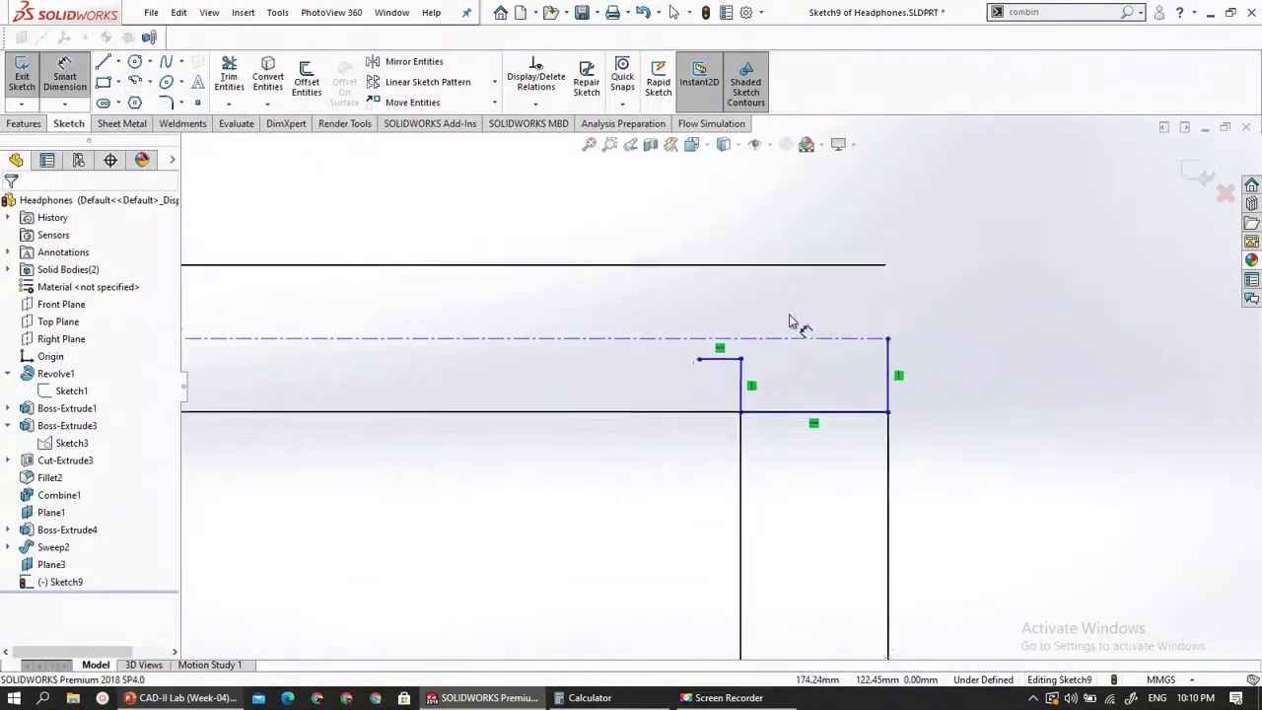
pyautogui.scroll(5, 790, 321)
pyautogui.scroll(-3, 777, 323)
pyautogui.scroll(-2, 683, 414)
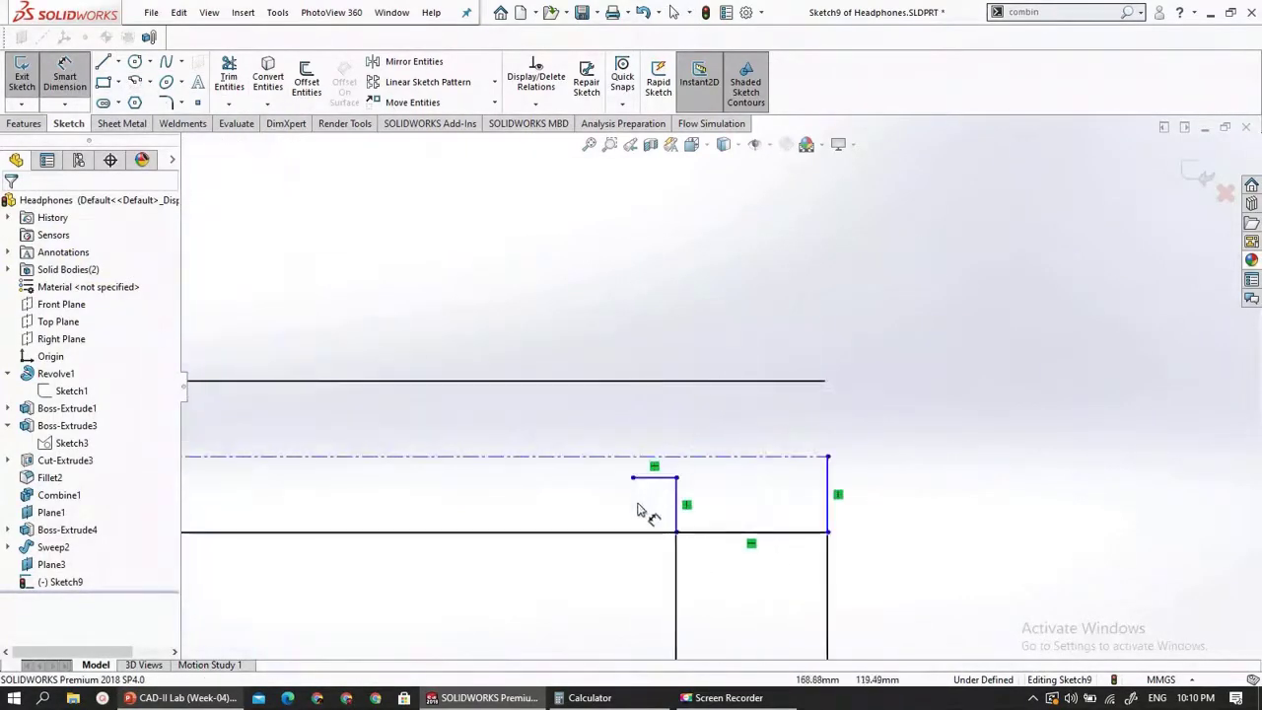
pyautogui.scroll(-1, 639, 511)
pyautogui.click(628, 486)
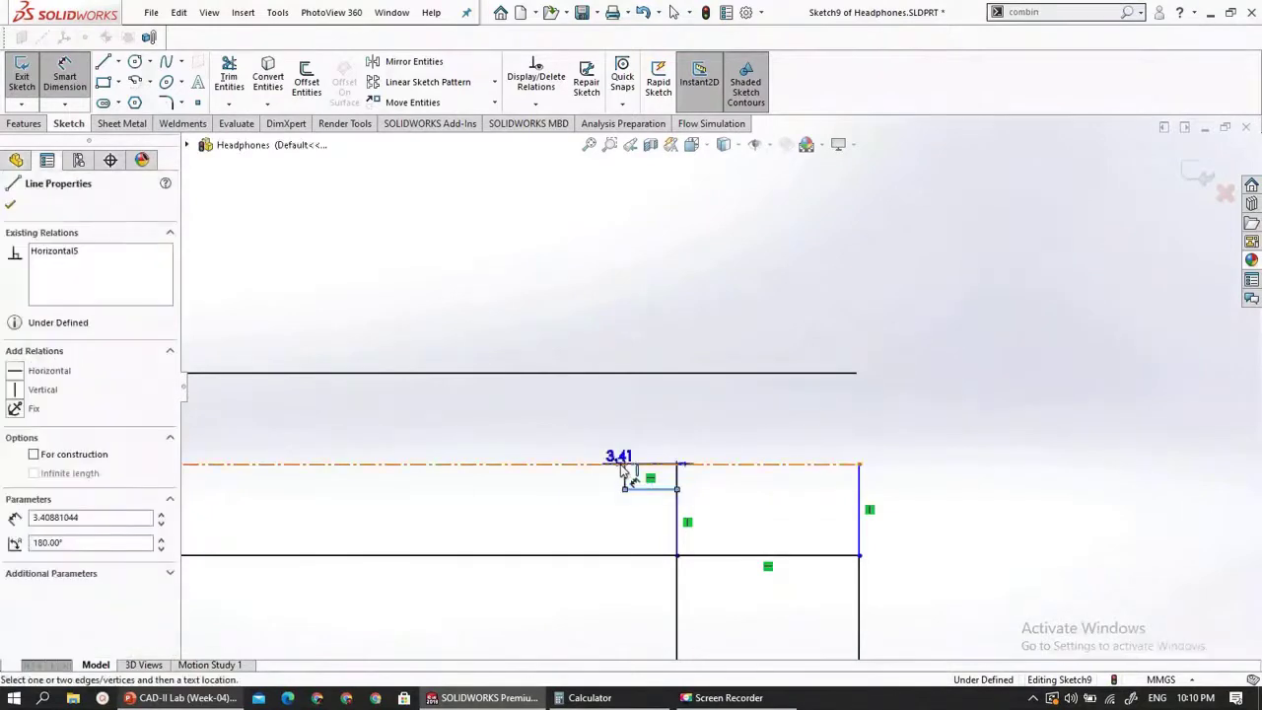
pyautogui.click(622, 464)
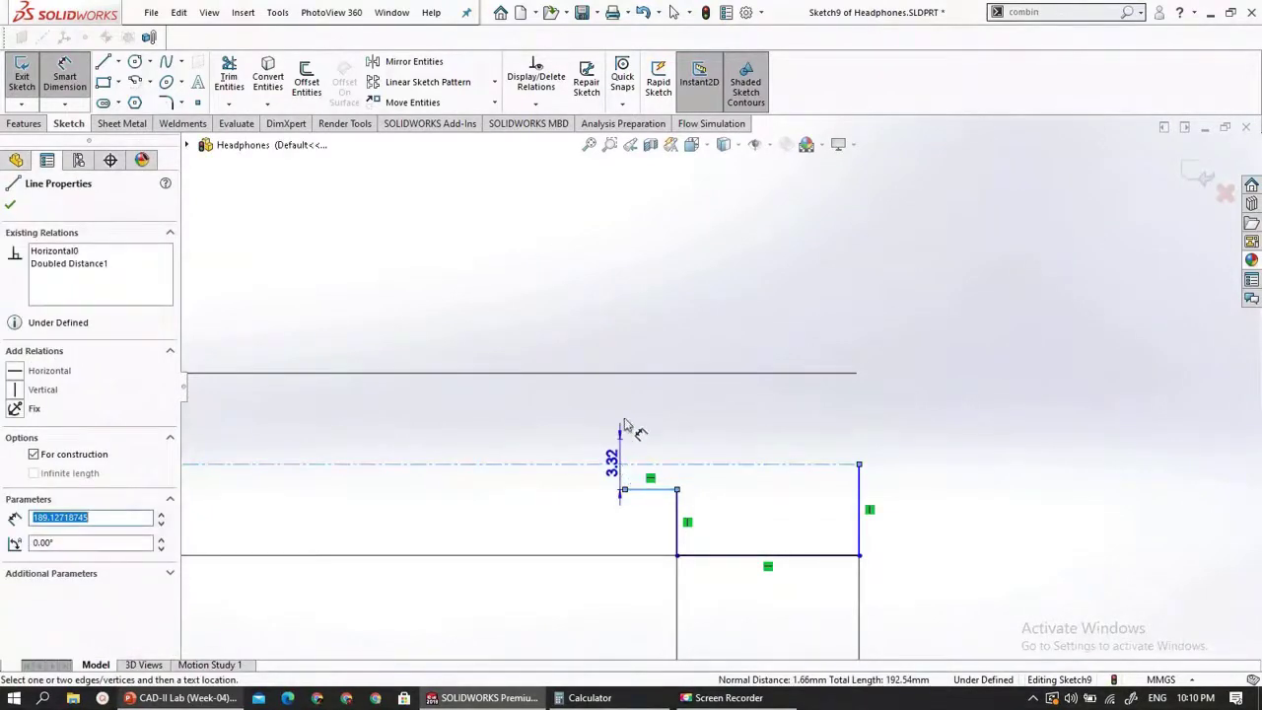
pyautogui.click(578, 459)
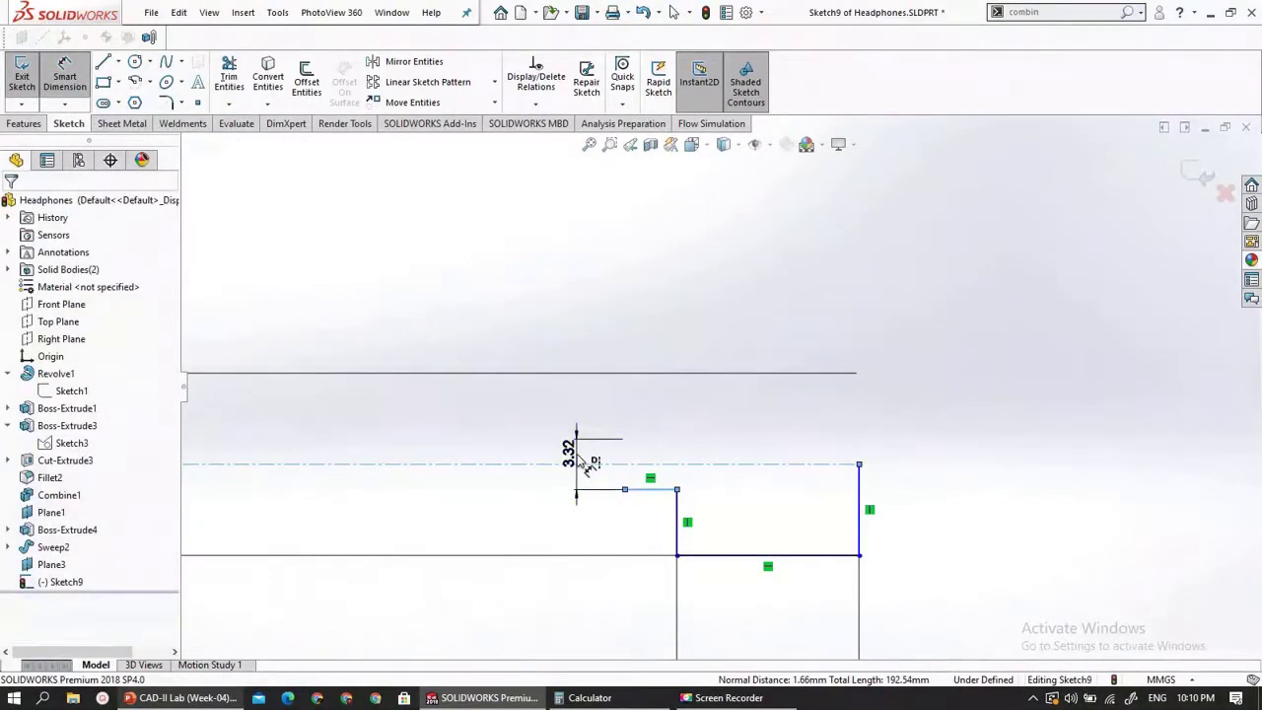
pyautogui.write('5')
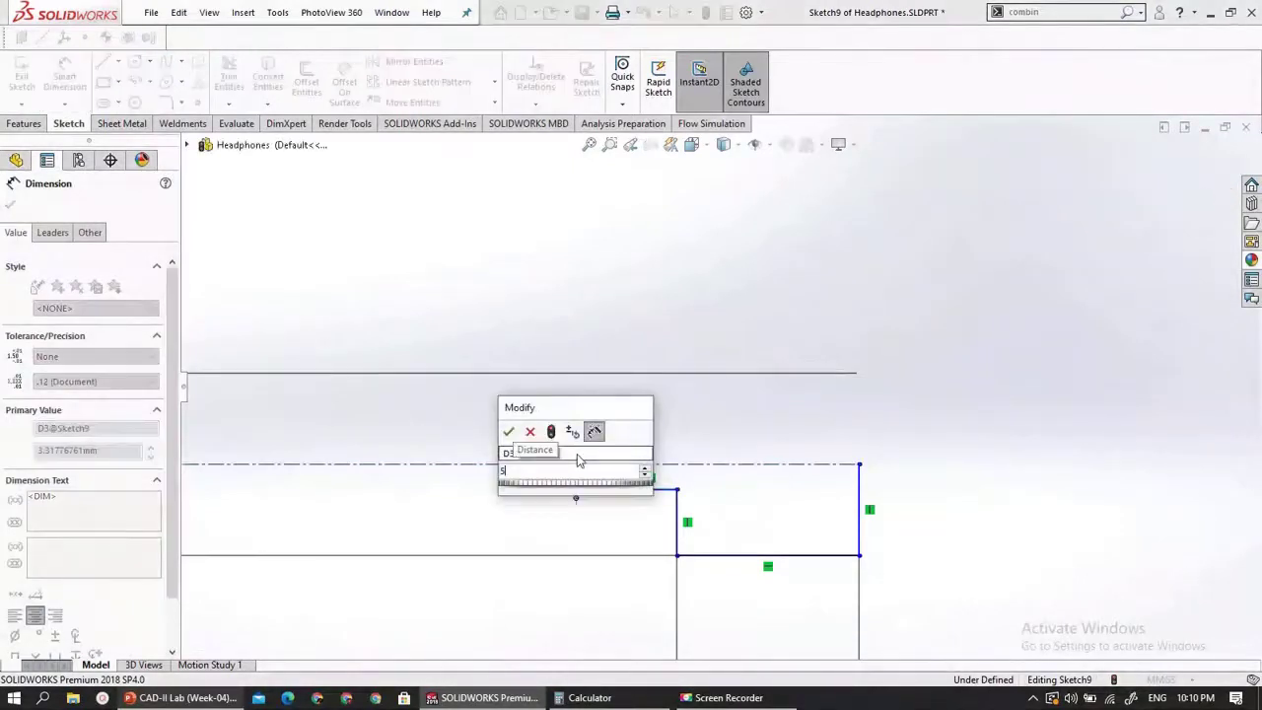
pyautogui.press('Return')
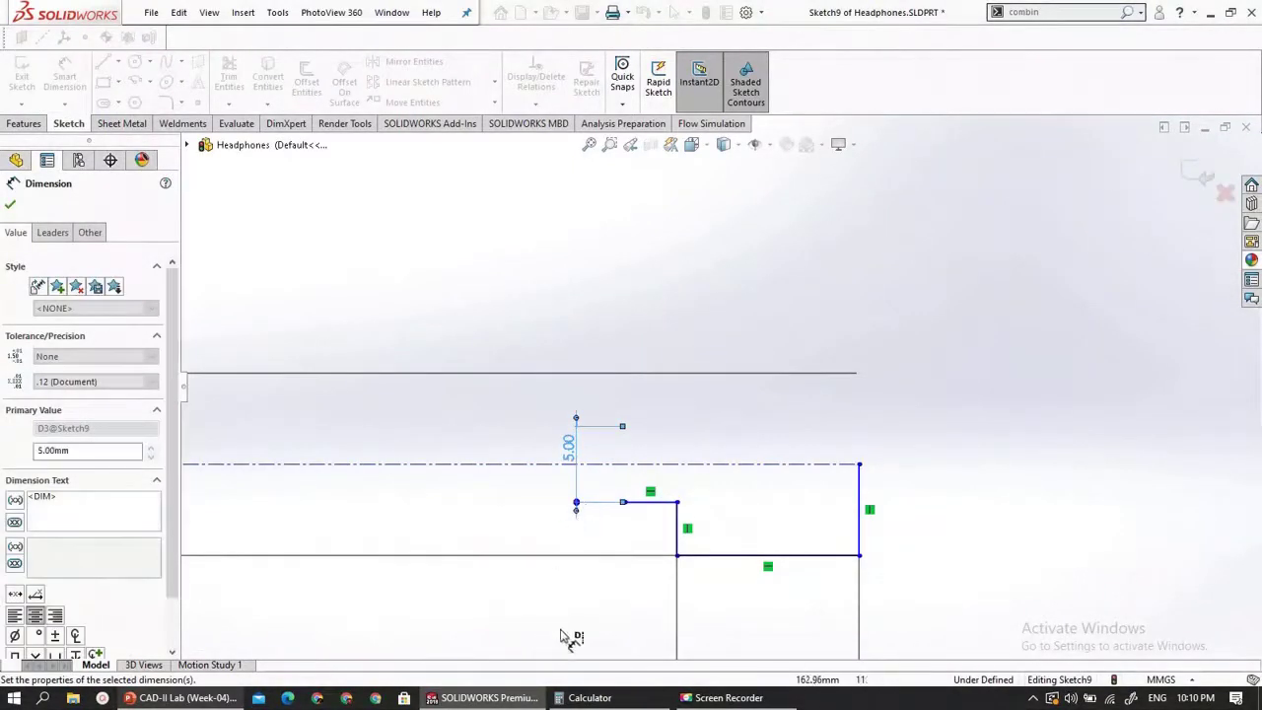
# - Recheck the slide, and dimension the length of the short horizontal line nearest the centerline as 5 mm
pyautogui.click(184, 698)
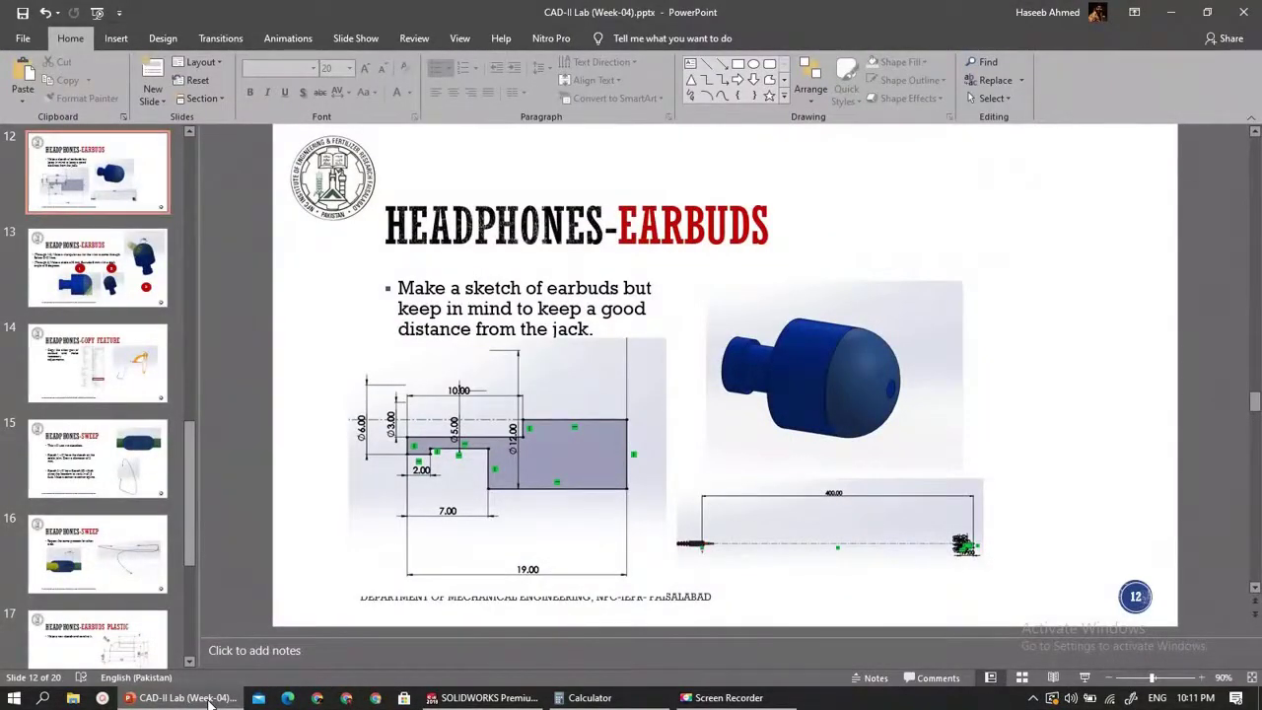
pyautogui.click(210, 700)
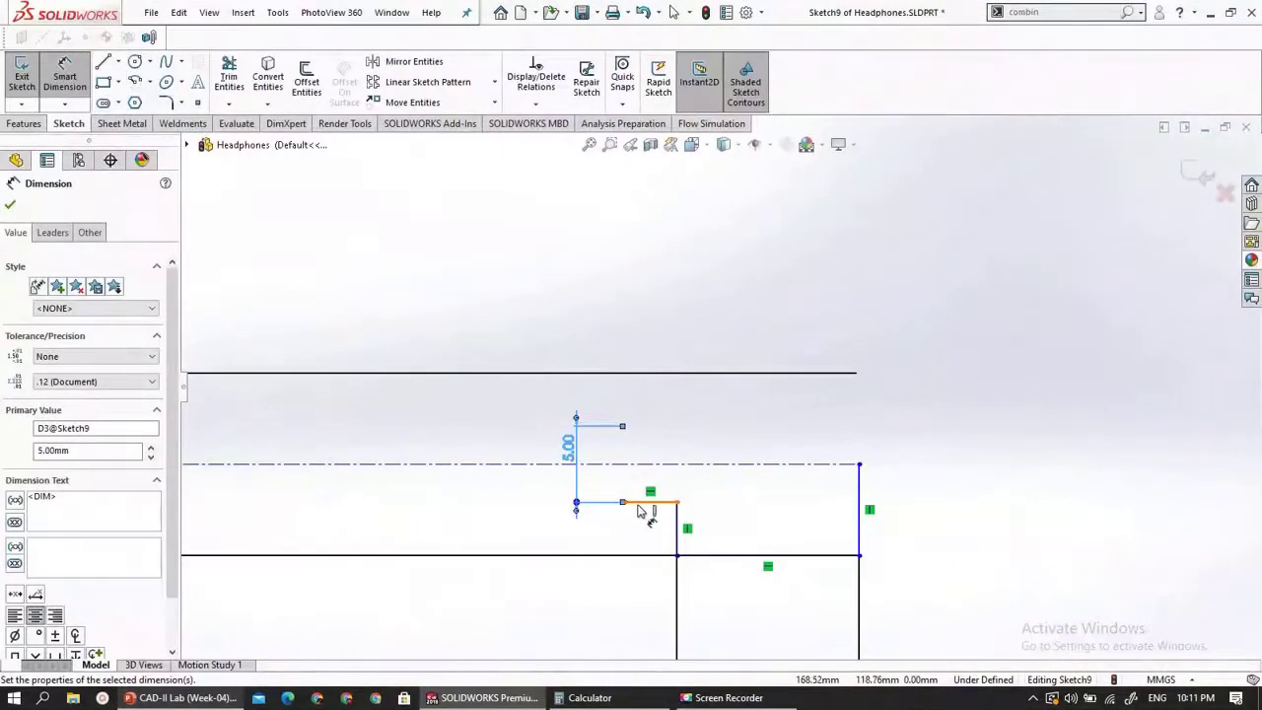
pyautogui.click(640, 533)
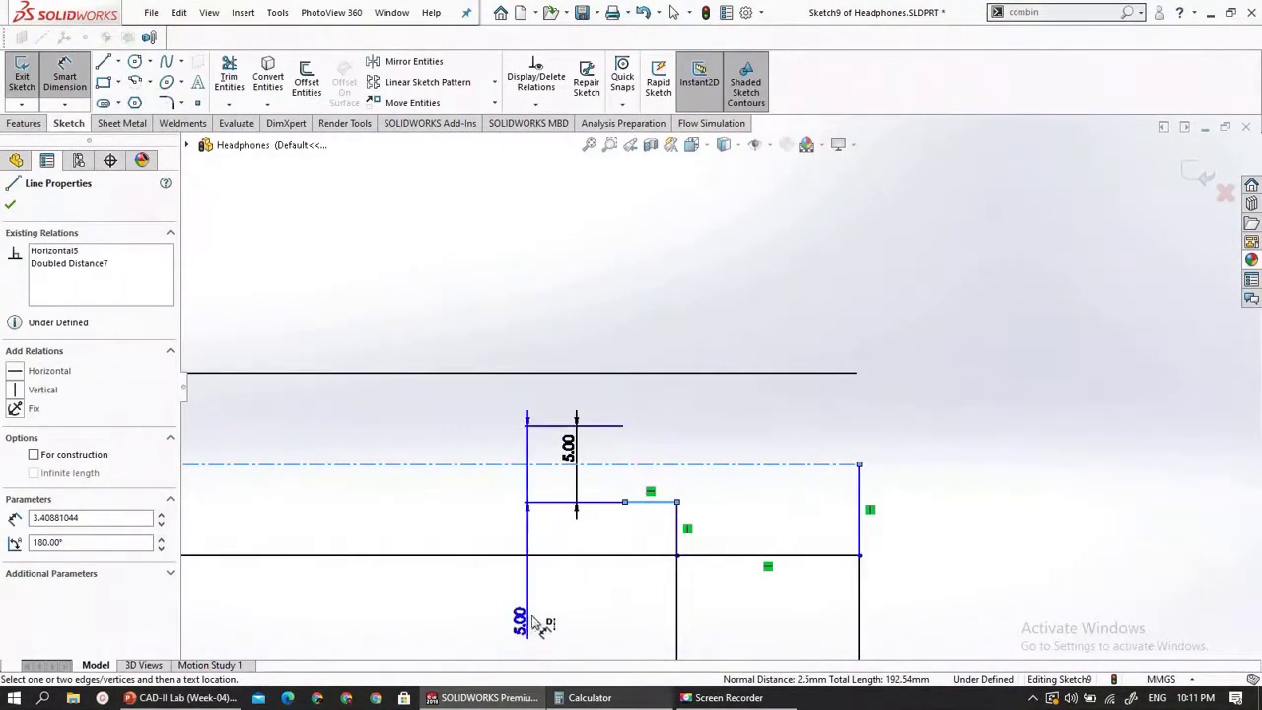
pyautogui.press('Escape')
pyautogui.click(651, 594)
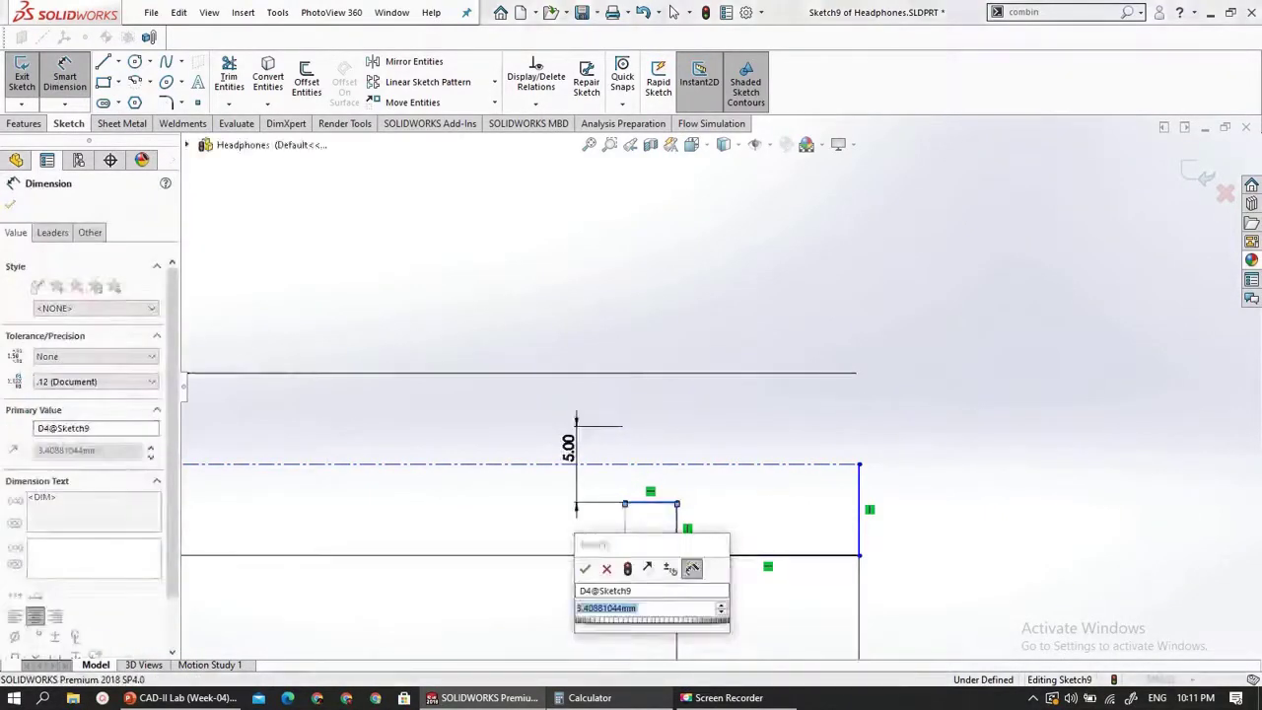
pyautogui.write('5')
pyautogui.press('Return')
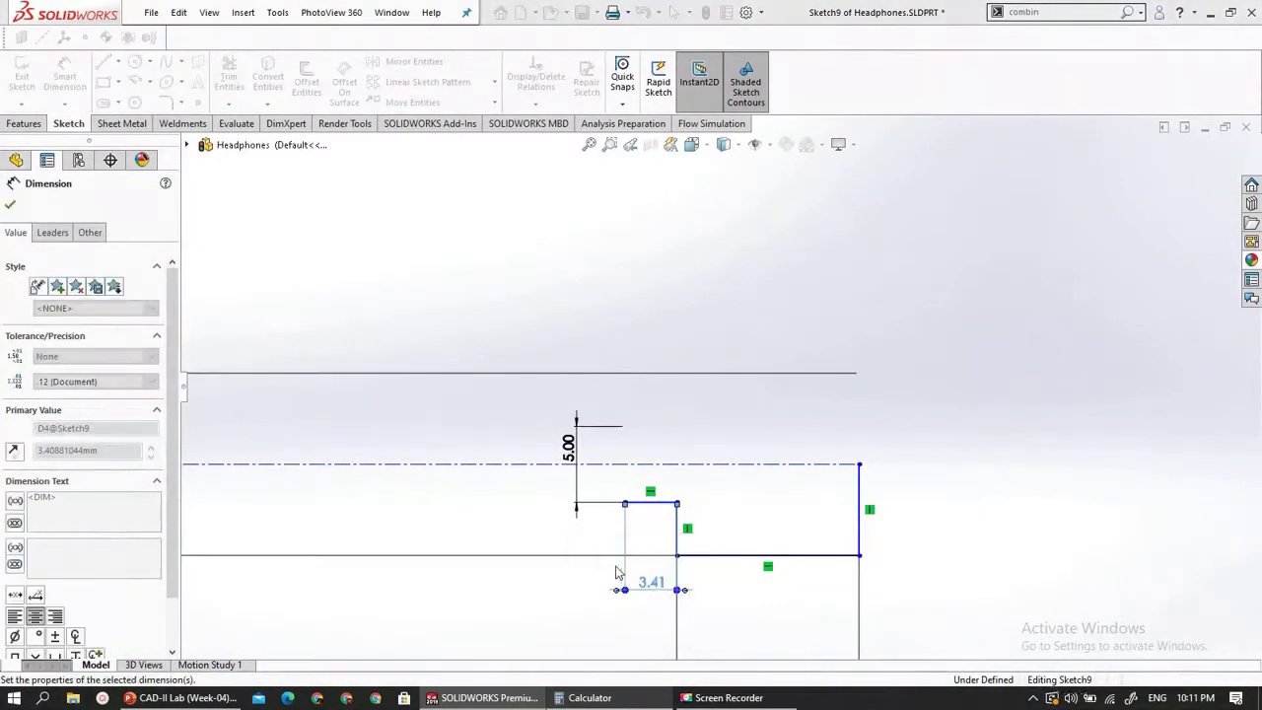
pyautogui.scroll(-3, 598, 548)
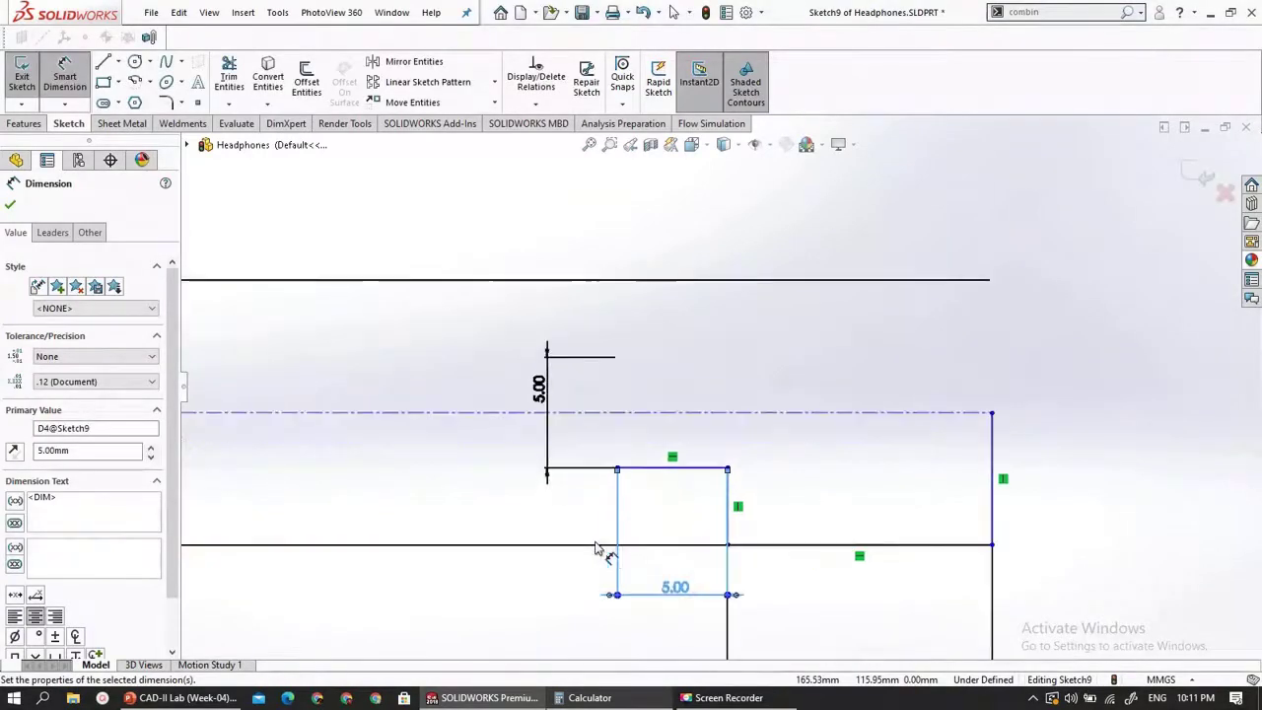
pyautogui.scroll(4, 600, 552)
pyautogui.scroll(-2, 690, 420)
pyautogui.click(673, 479)
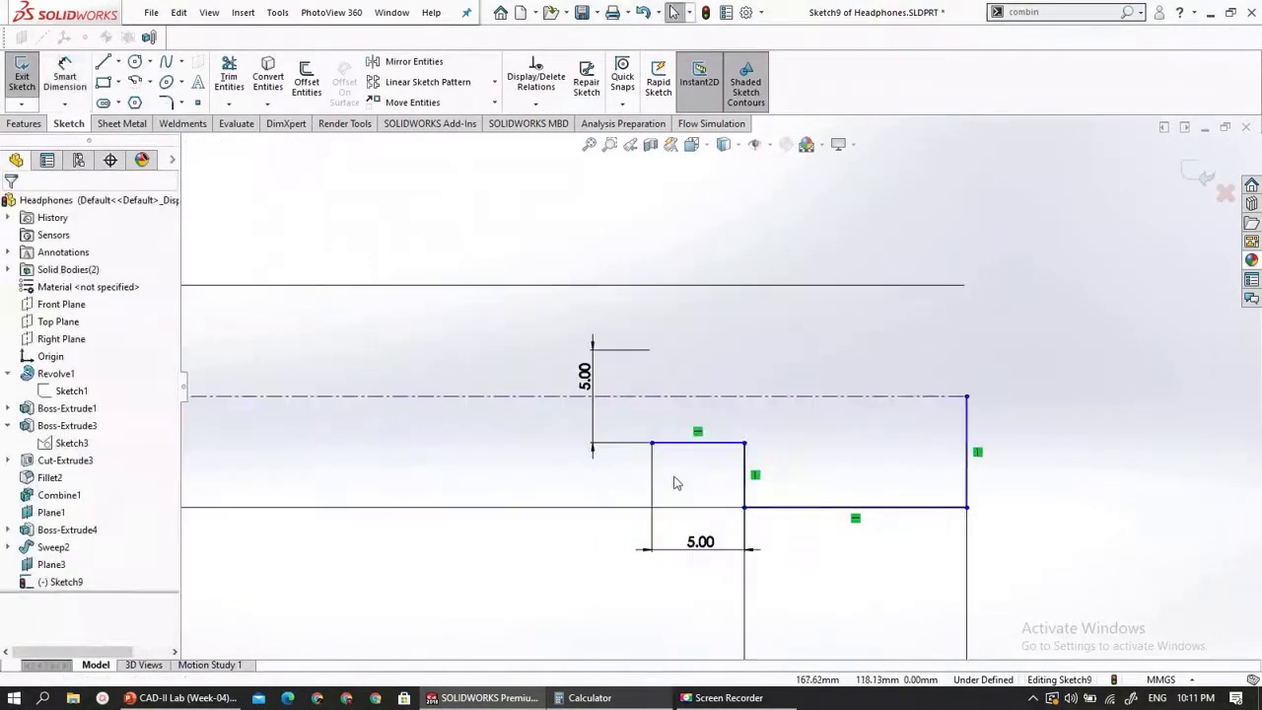
pyautogui.scroll(-1, 669, 474)
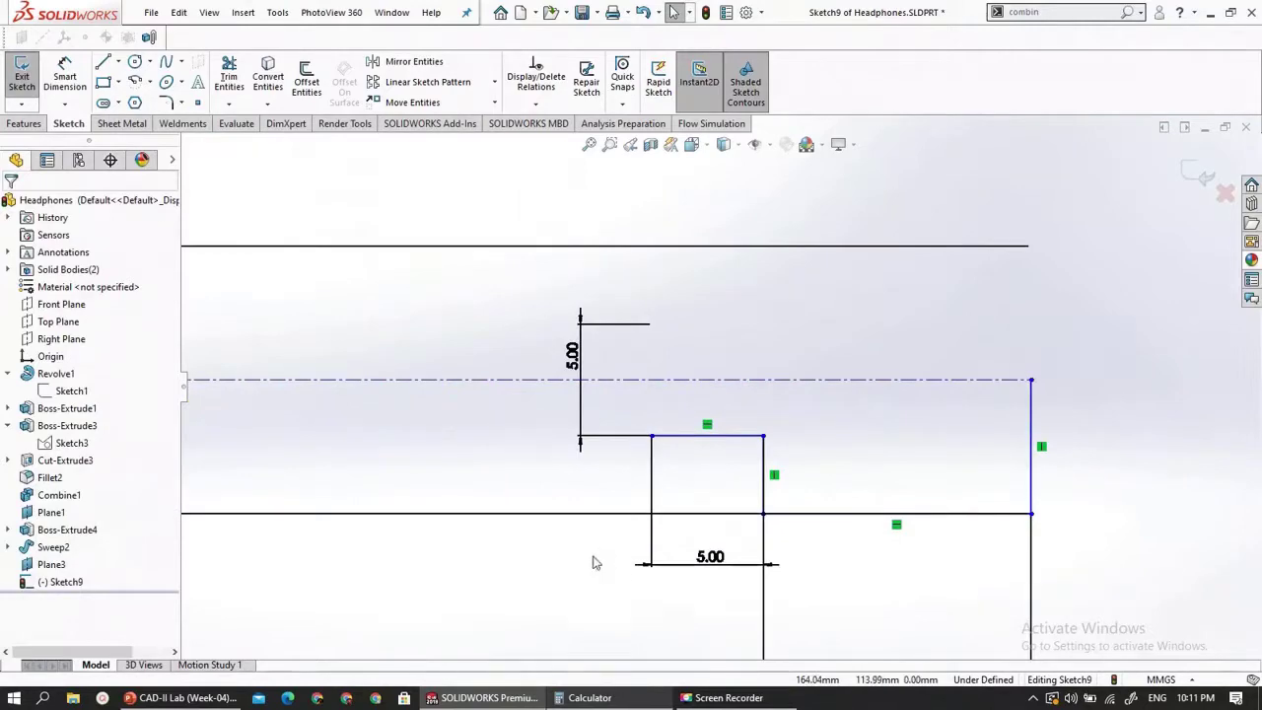
# - Following the slide's stepped end, draw a short vertical line down from the 5 mm line's free end and a horizontal line toward the cable
pyautogui.click(183, 697)
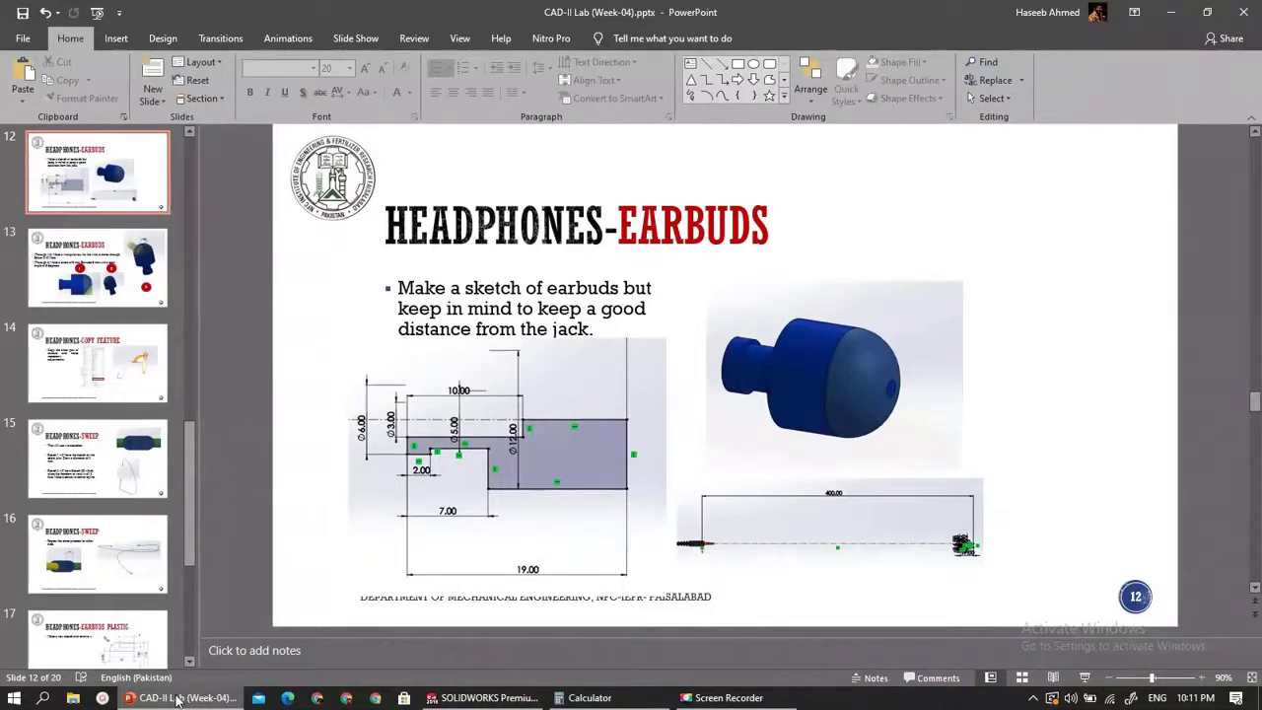
pyautogui.click(177, 698)
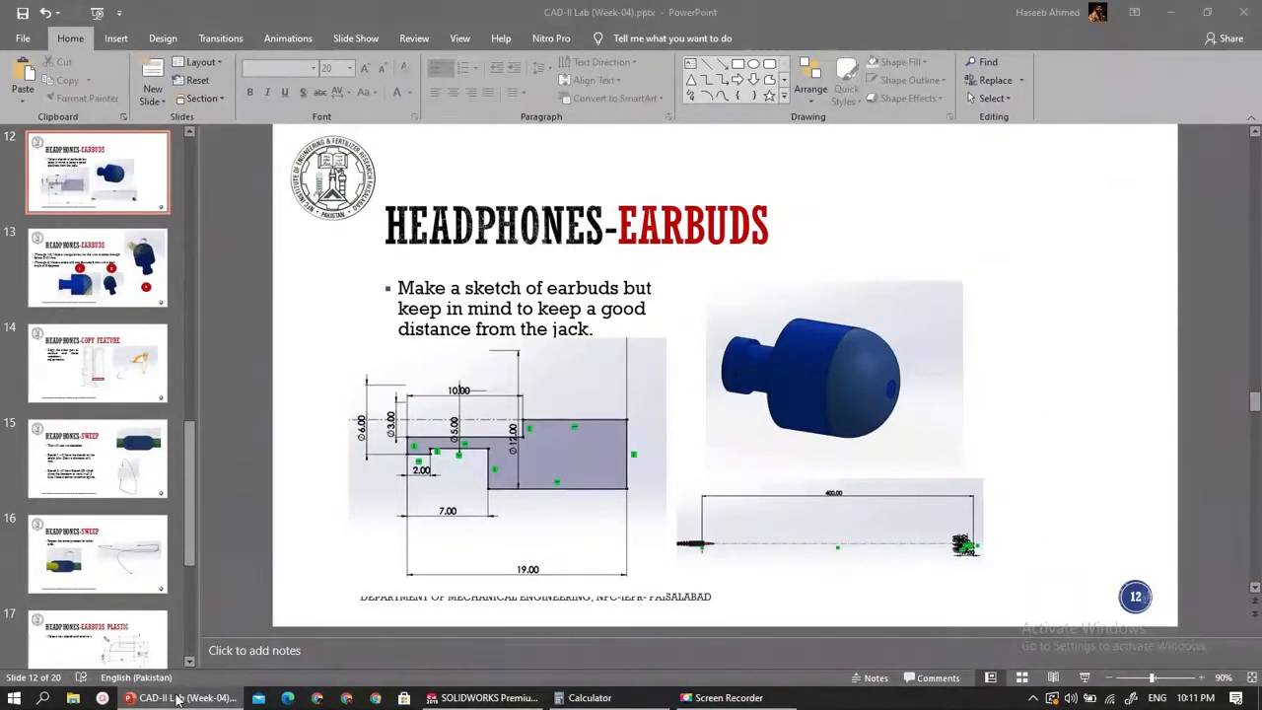
pyautogui.click(177, 698)
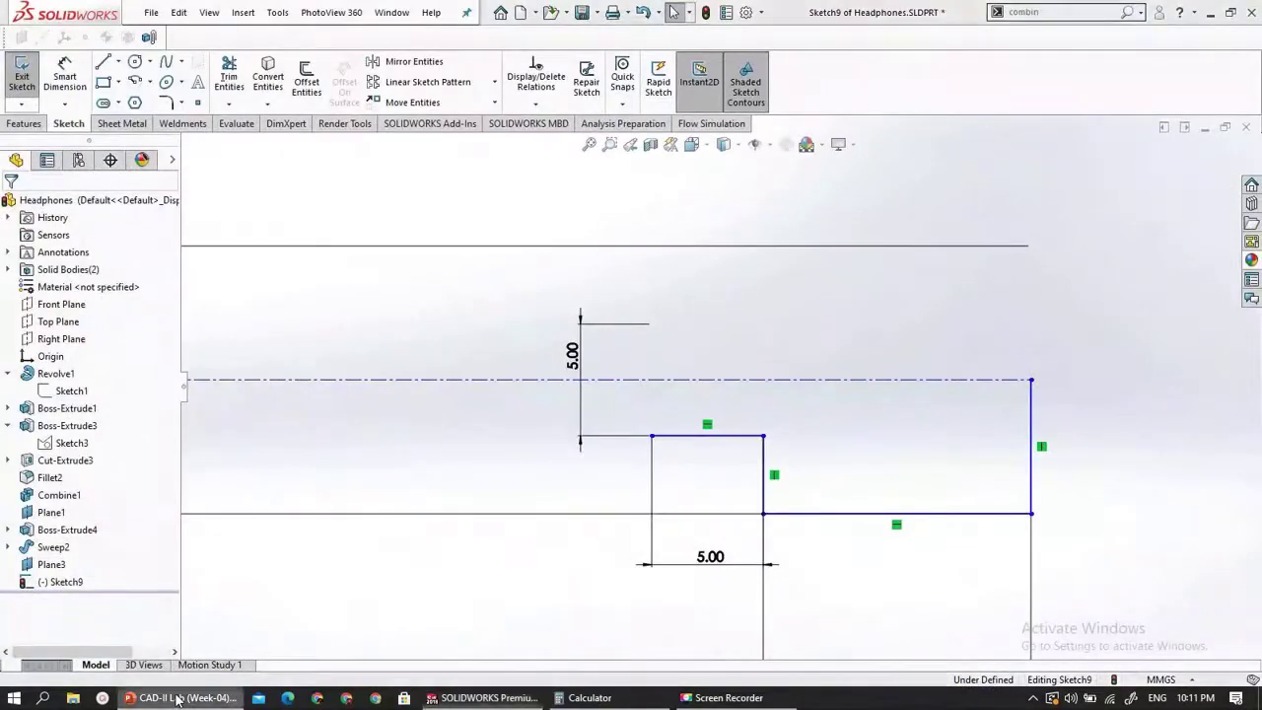
pyautogui.click(177, 698)
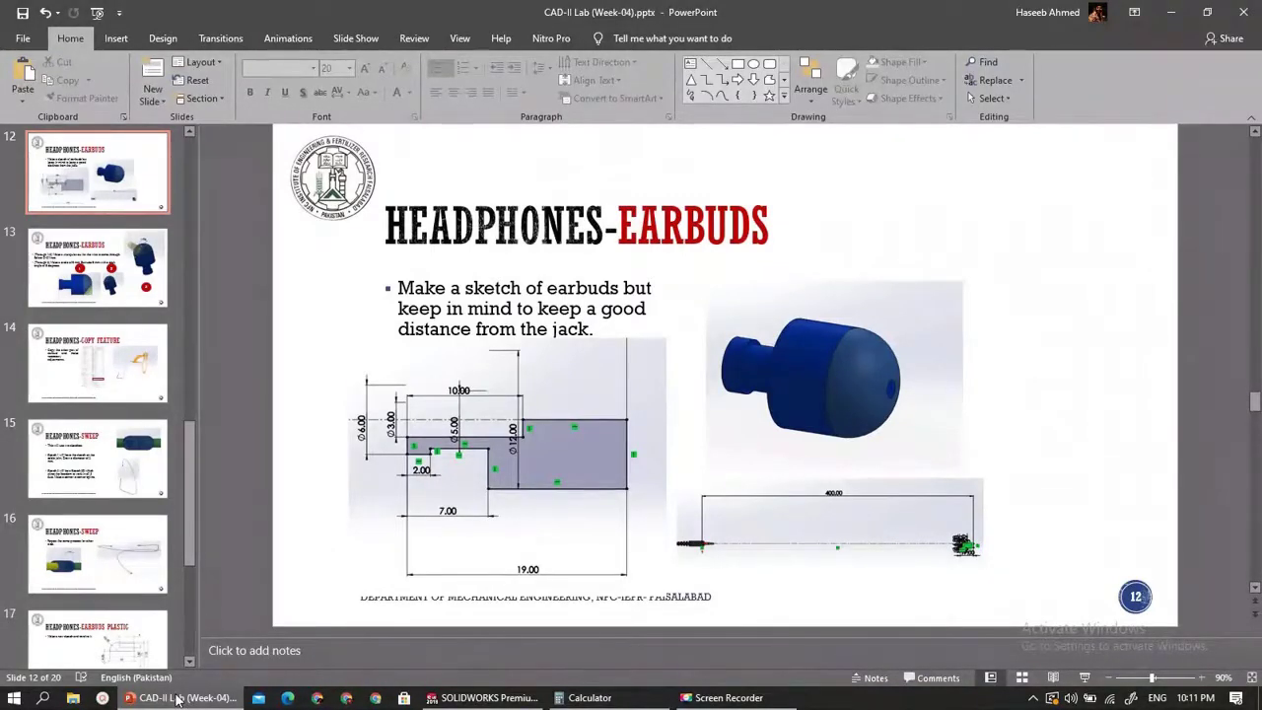
pyautogui.click(177, 698)
pyautogui.scroll(3, 725, 424)
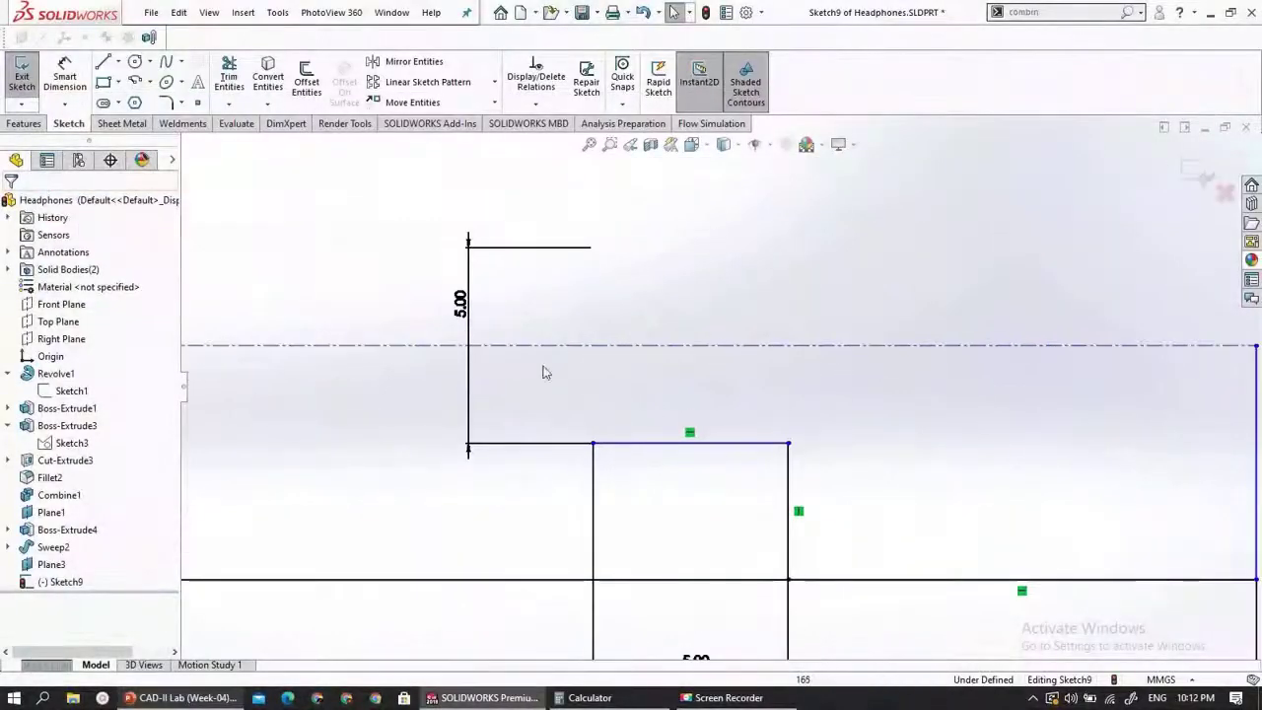
pyautogui.click(593, 444)
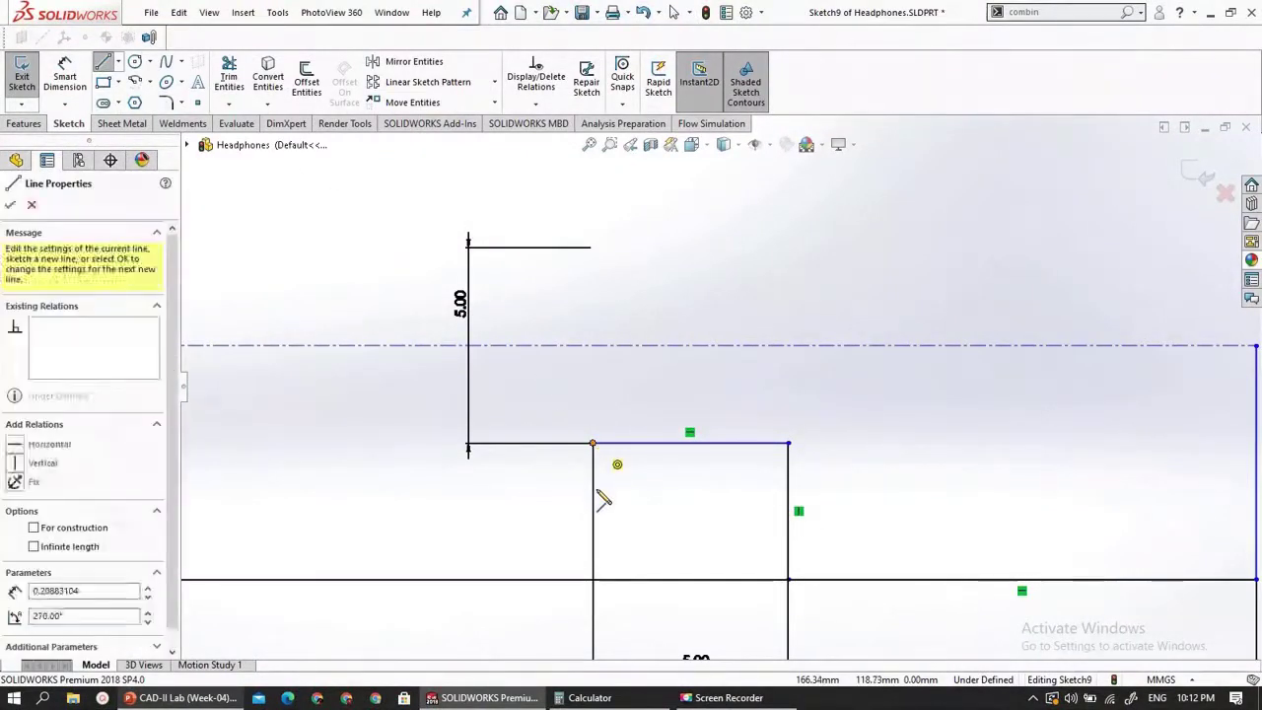
pyautogui.click(593, 496)
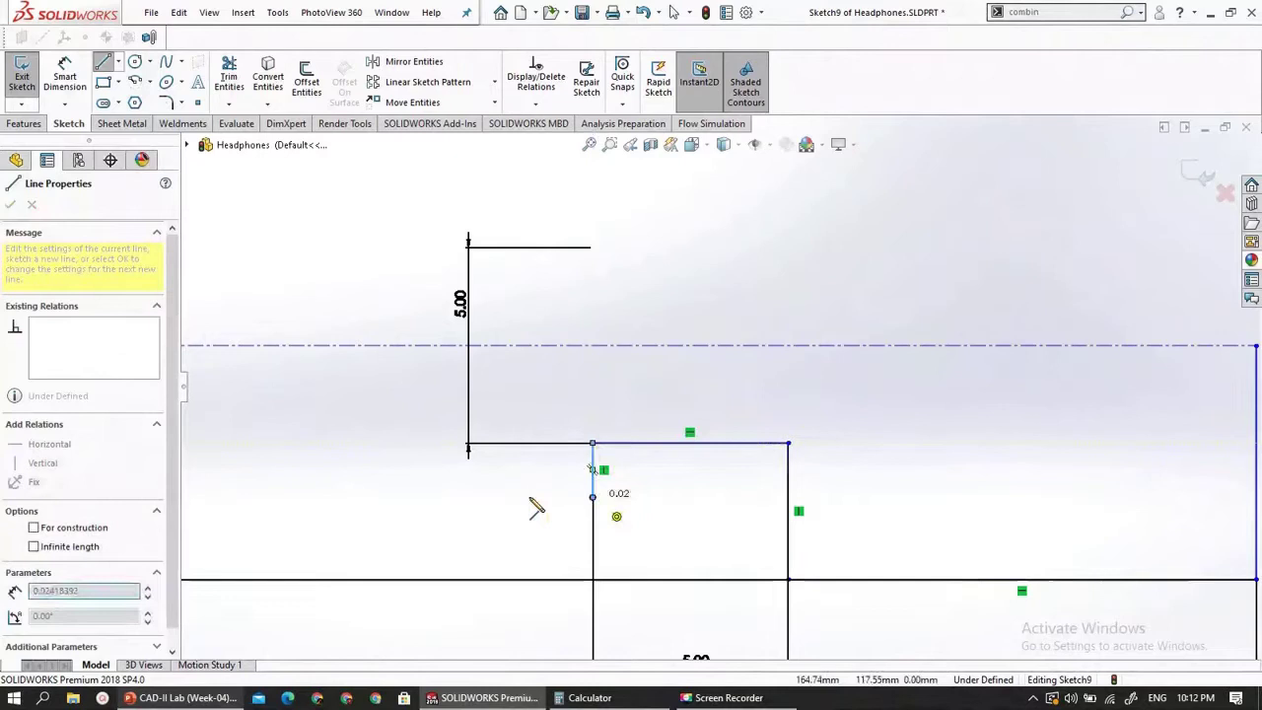
pyautogui.click(470, 498)
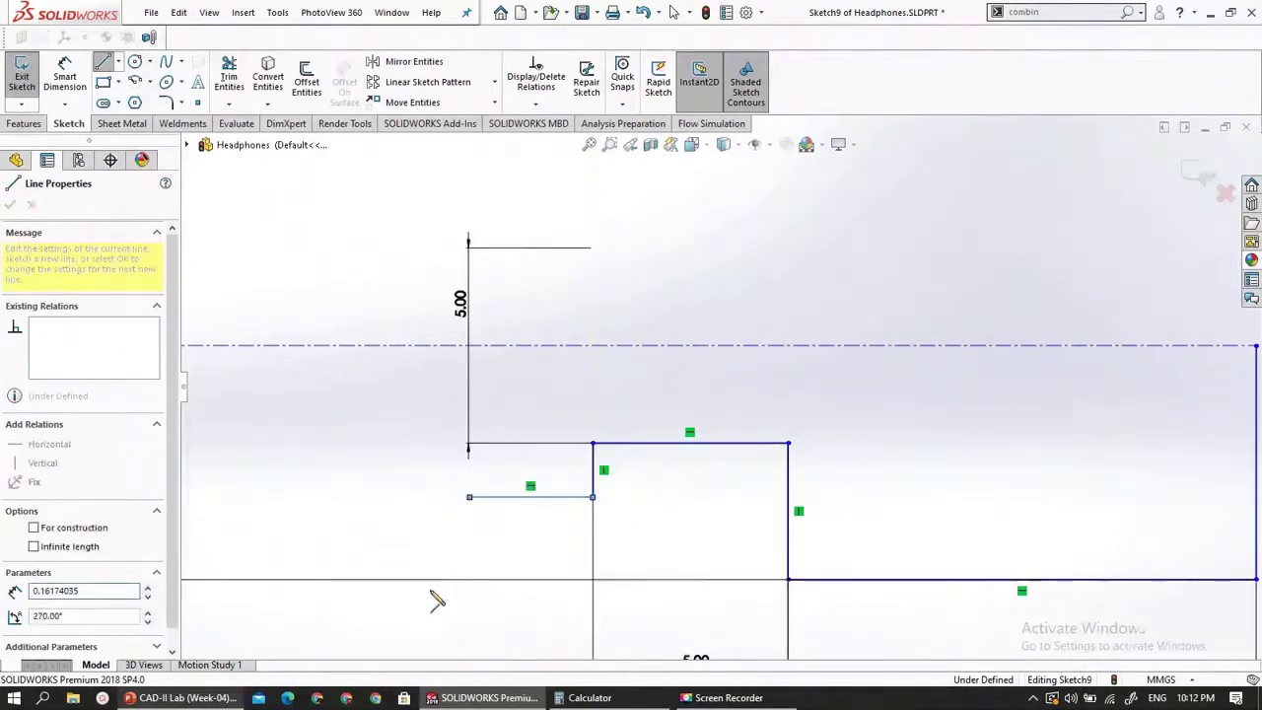
pyautogui.press('Escape')
# - Dimension the length of the lower short horizontal line at the profile's stepped end as 2 mm
pyautogui.click(64, 76)
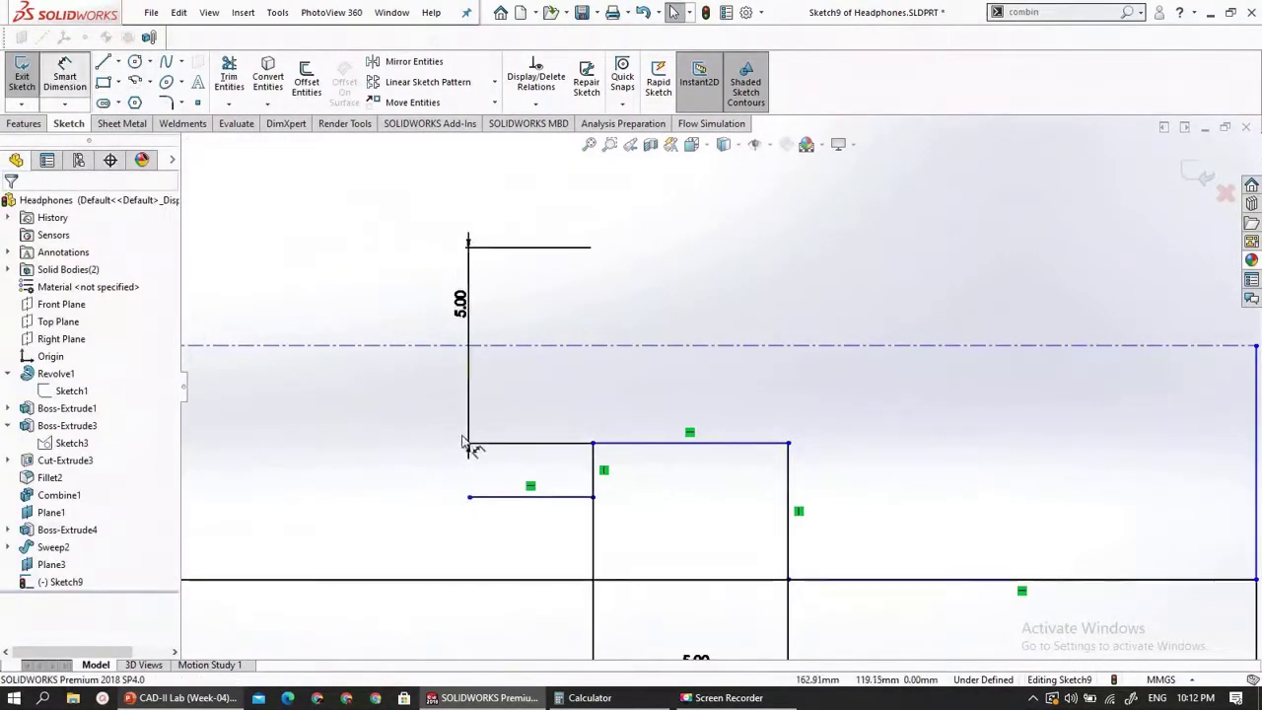
pyautogui.click(492, 498)
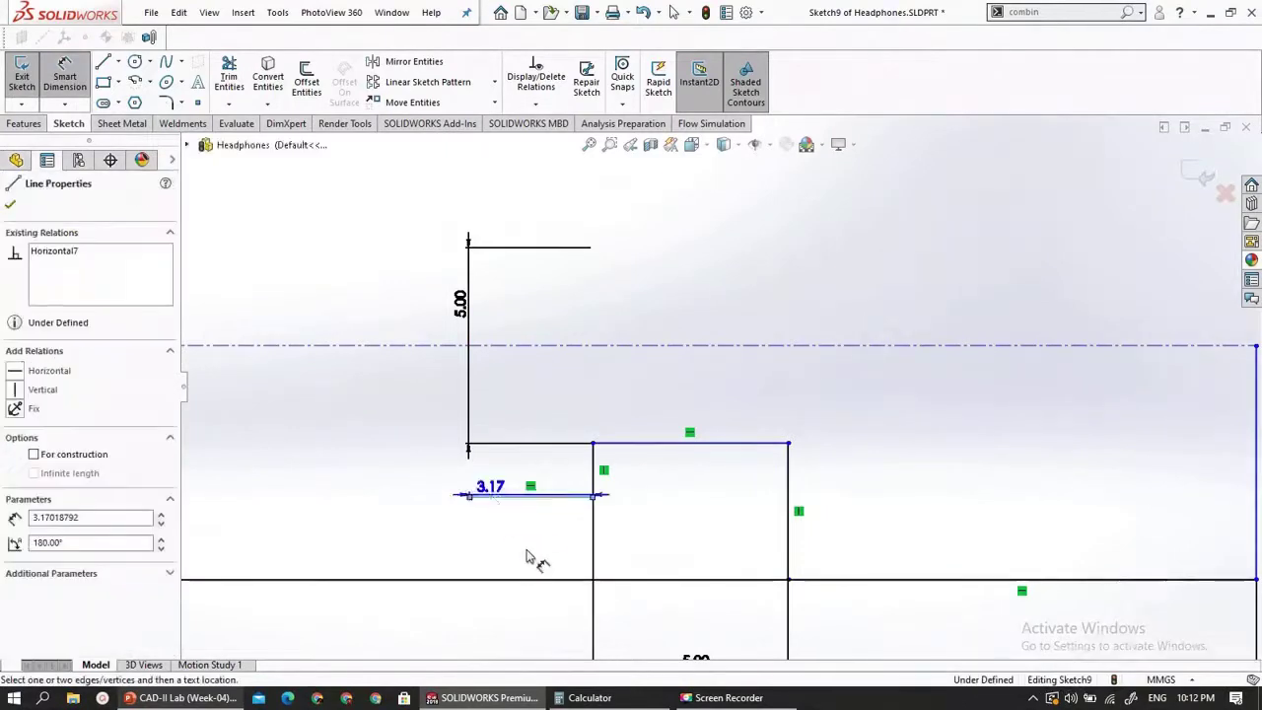
pyautogui.click(528, 557)
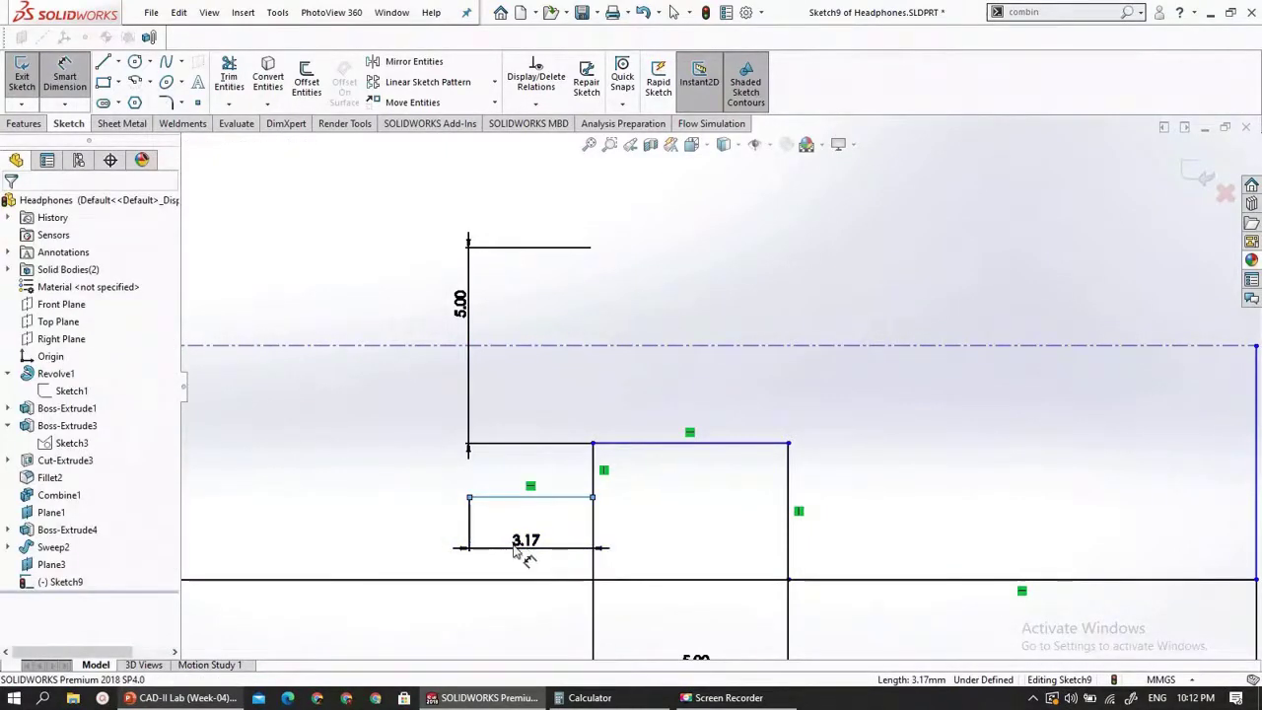
pyautogui.click(514, 549)
pyautogui.write('3')
pyautogui.press('Return')
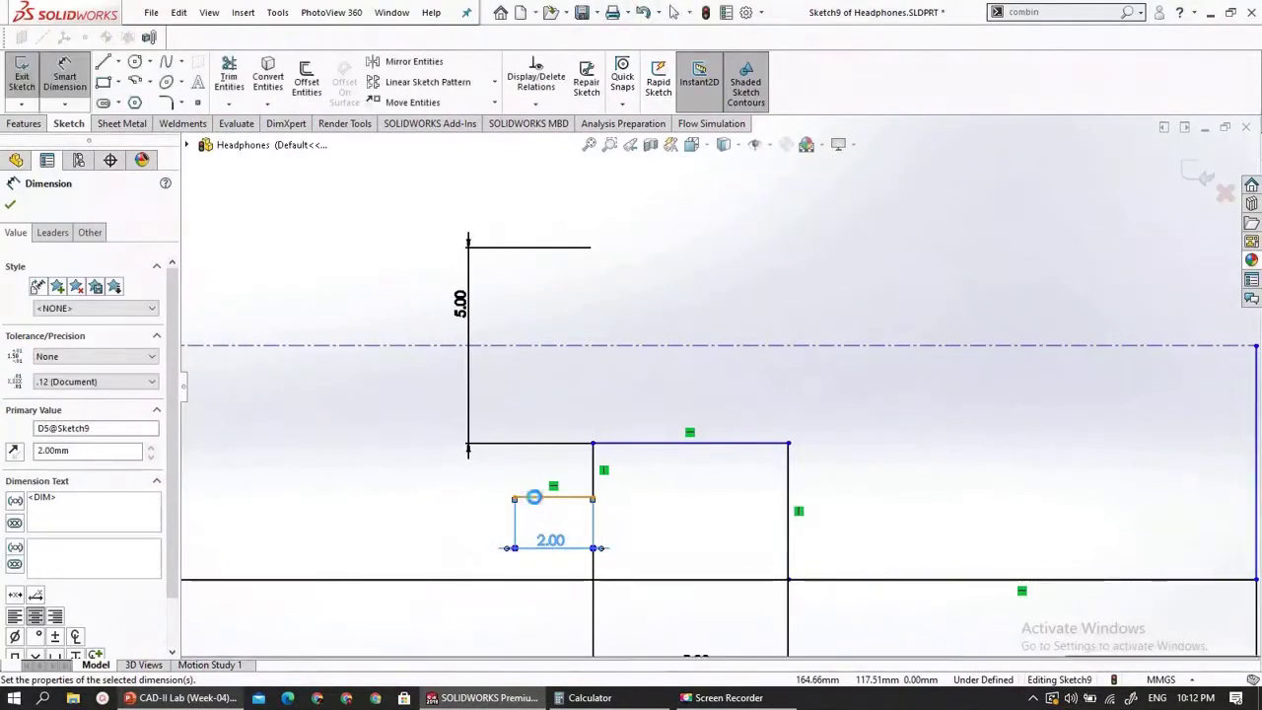
pyautogui.click(534, 345)
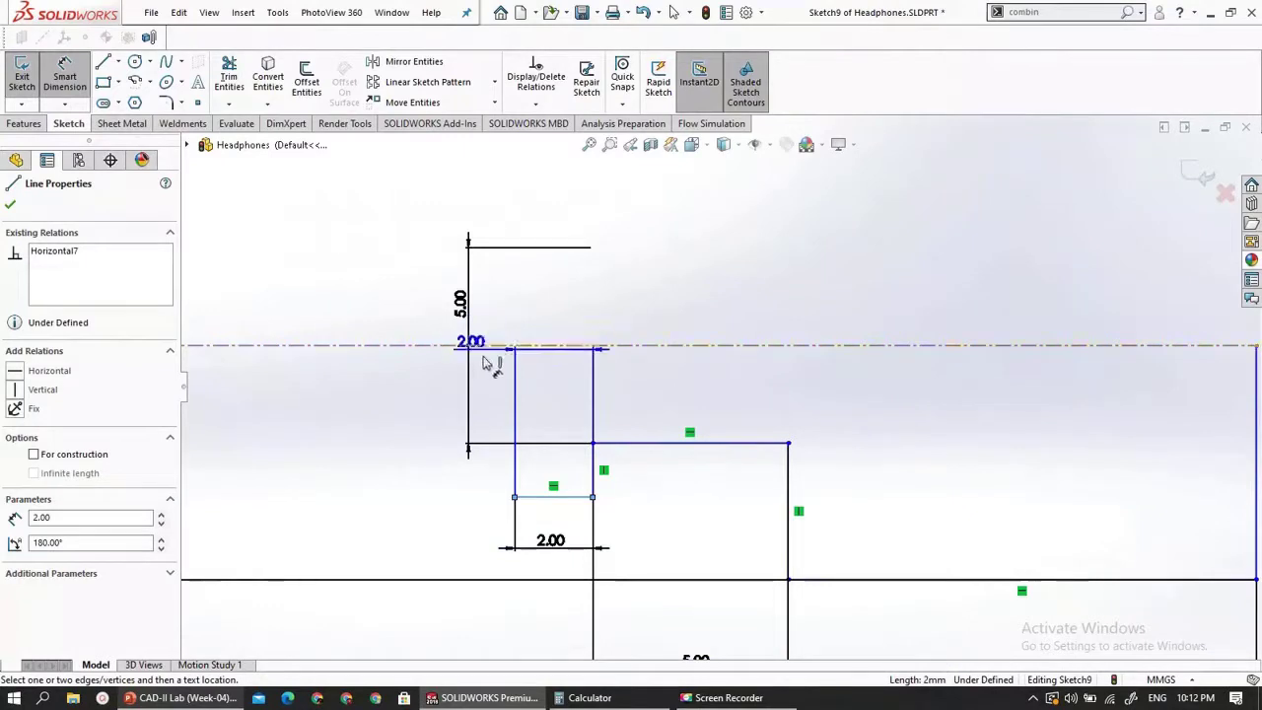
pyautogui.press('Escape')
pyautogui.press('Escape')
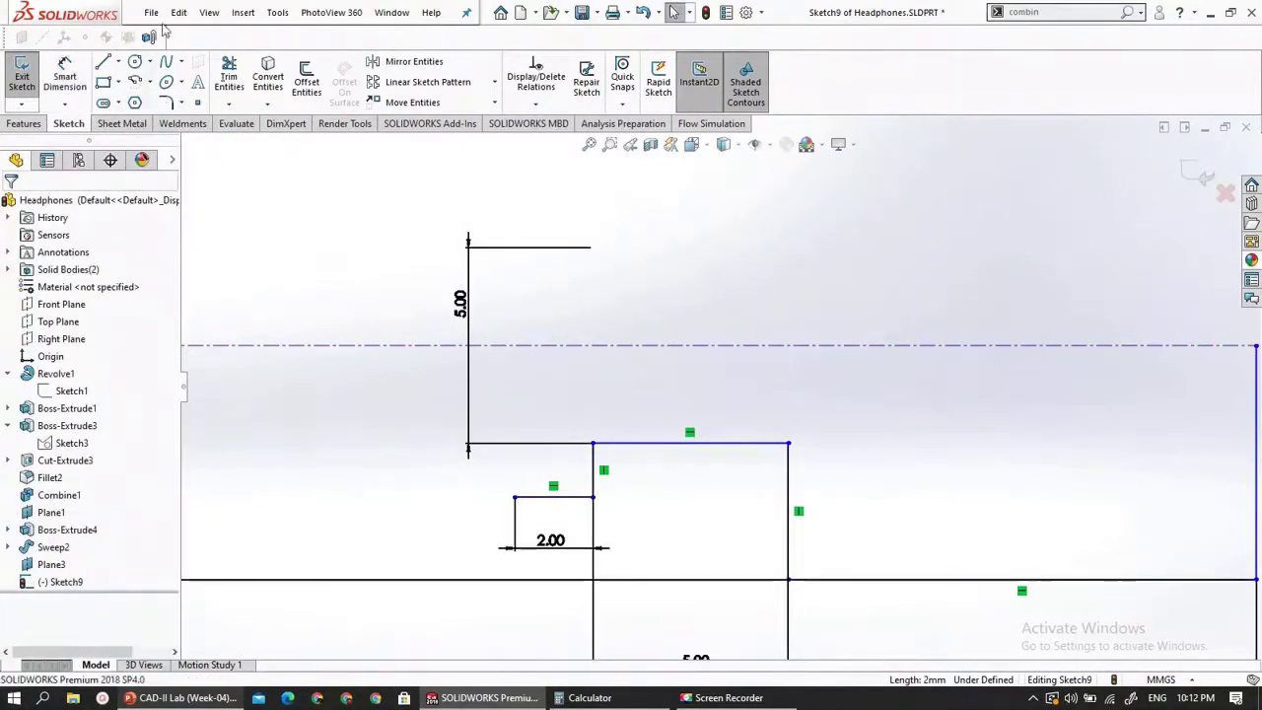
pyautogui.click(64, 79)
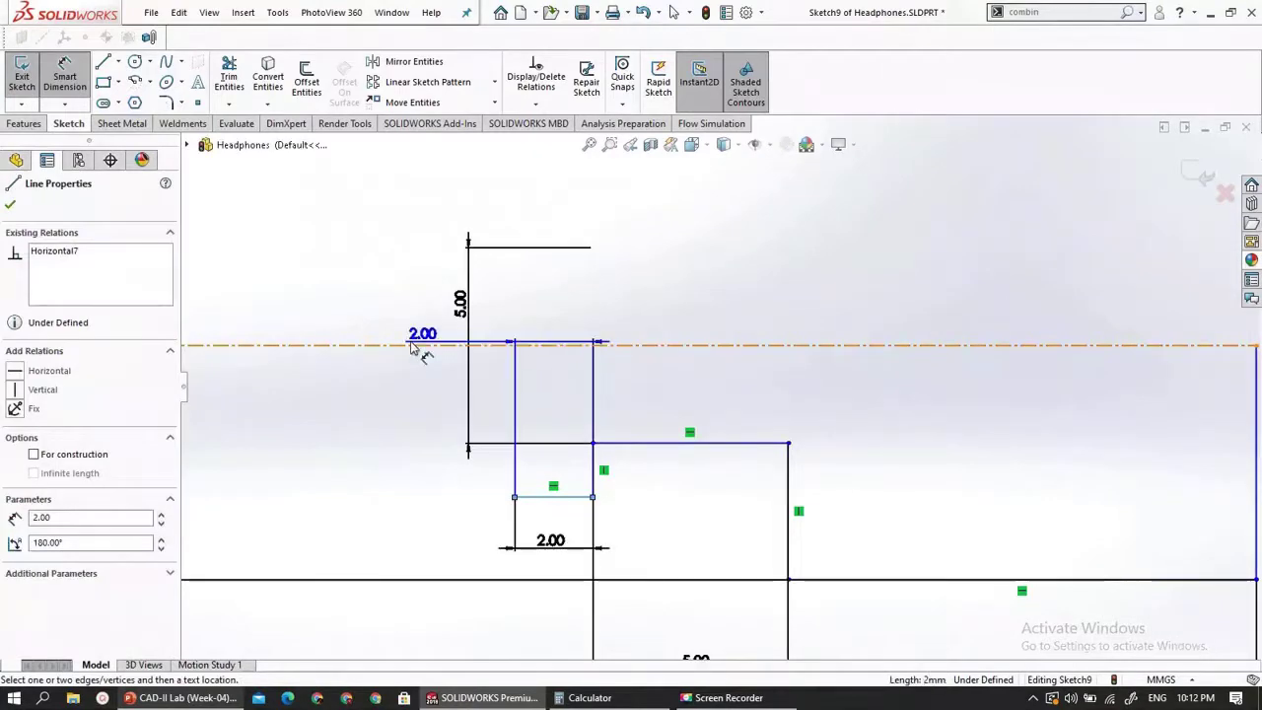
pyautogui.press('Escape')
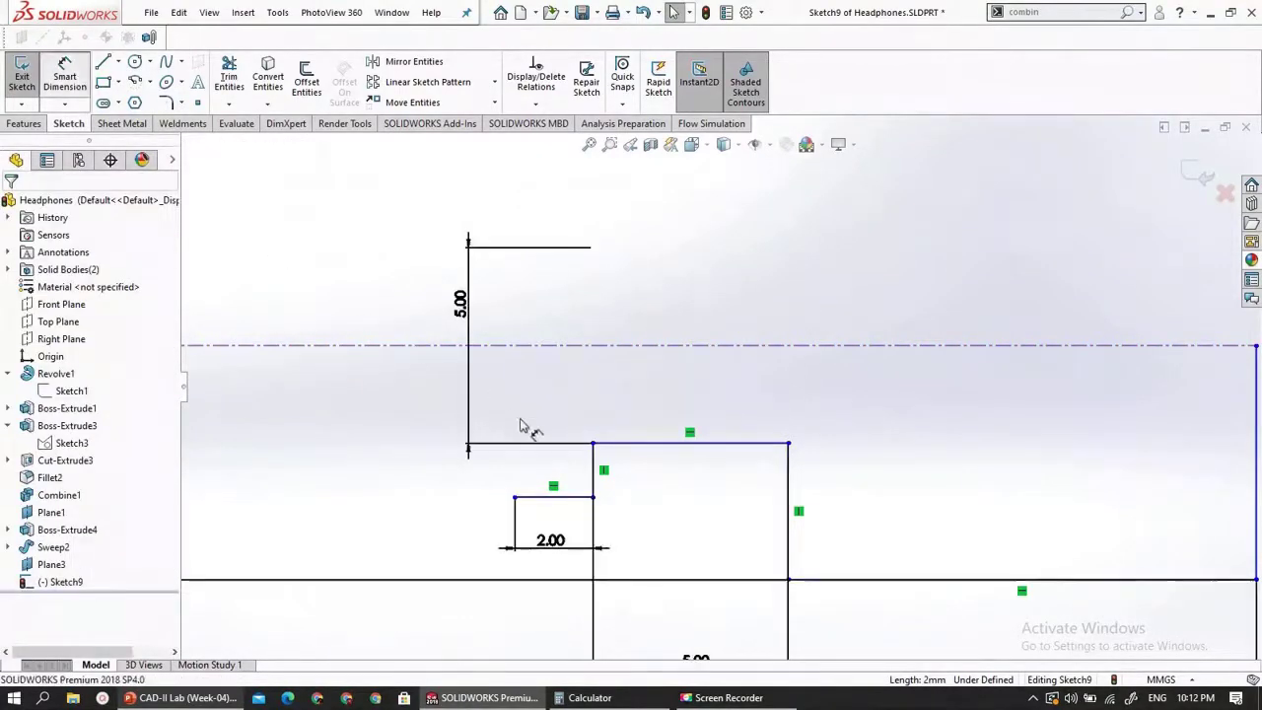
# - Dimension the free endpoint of the 2 mm line as a 6 mm diameter about the centerline
pyautogui.click(514, 499)
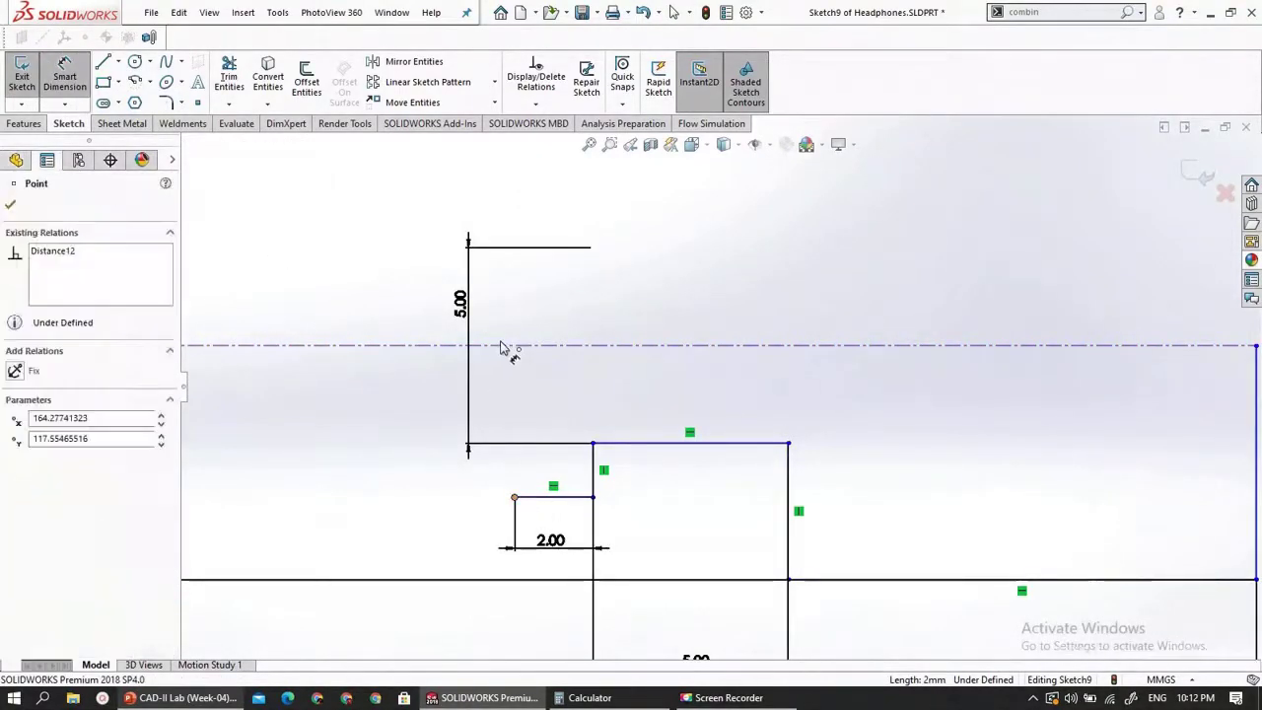
pyautogui.click(510, 307)
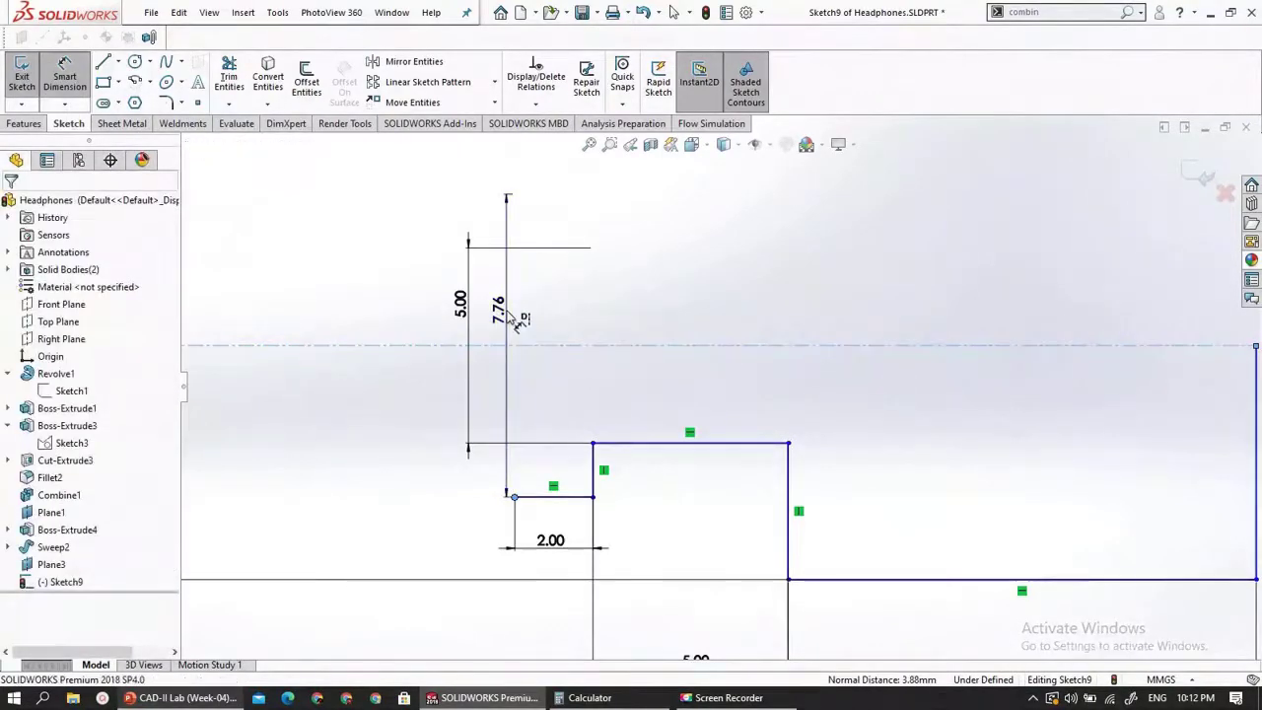
pyautogui.click(511, 316)
pyautogui.write('6')
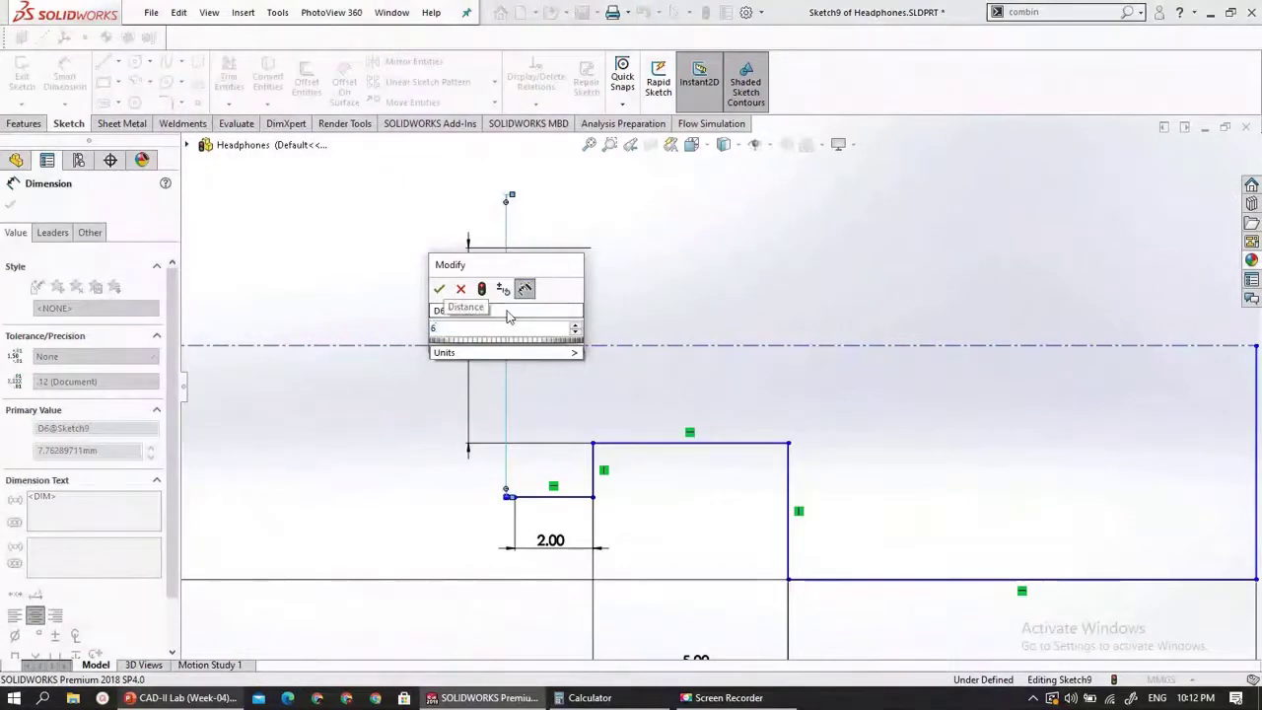
pyautogui.press('Return')
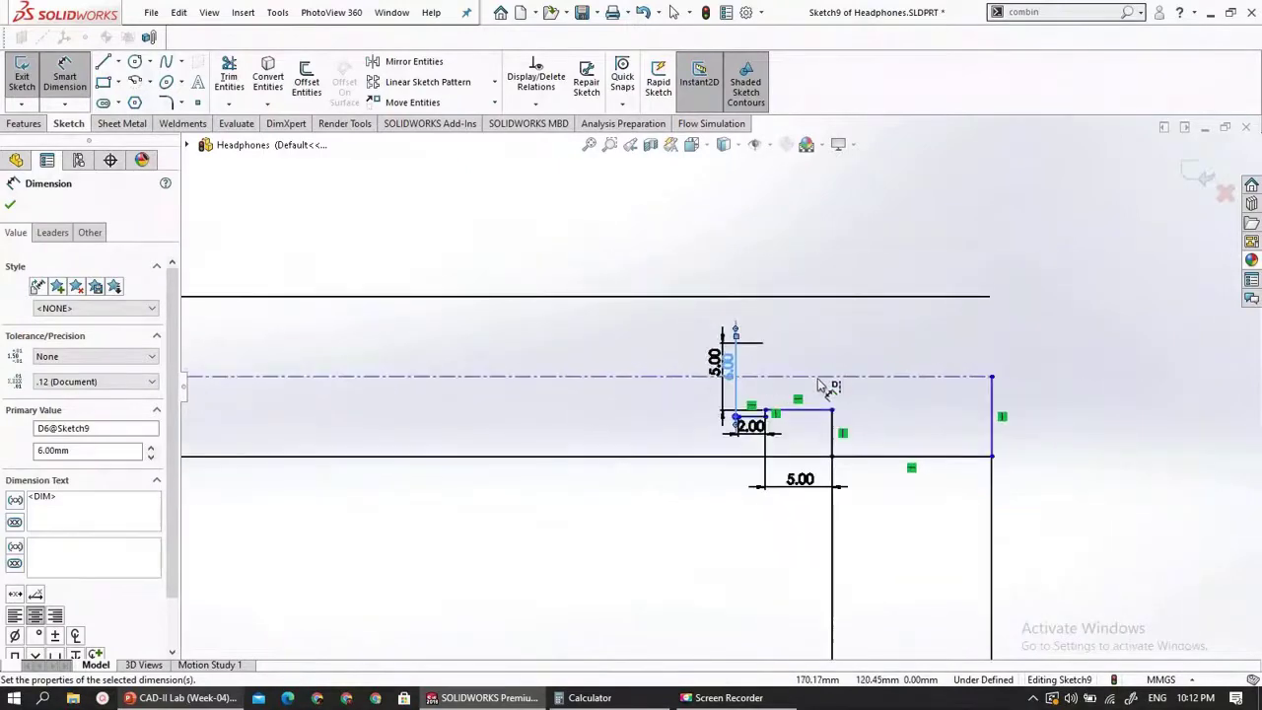
# - Following the earbud slide, draw a line about 9.3 mm along the centerline, a short vertical step down, and a horizontal line about 11.9 mm toward the cable
pyautogui.scroll(-5, 828, 385)
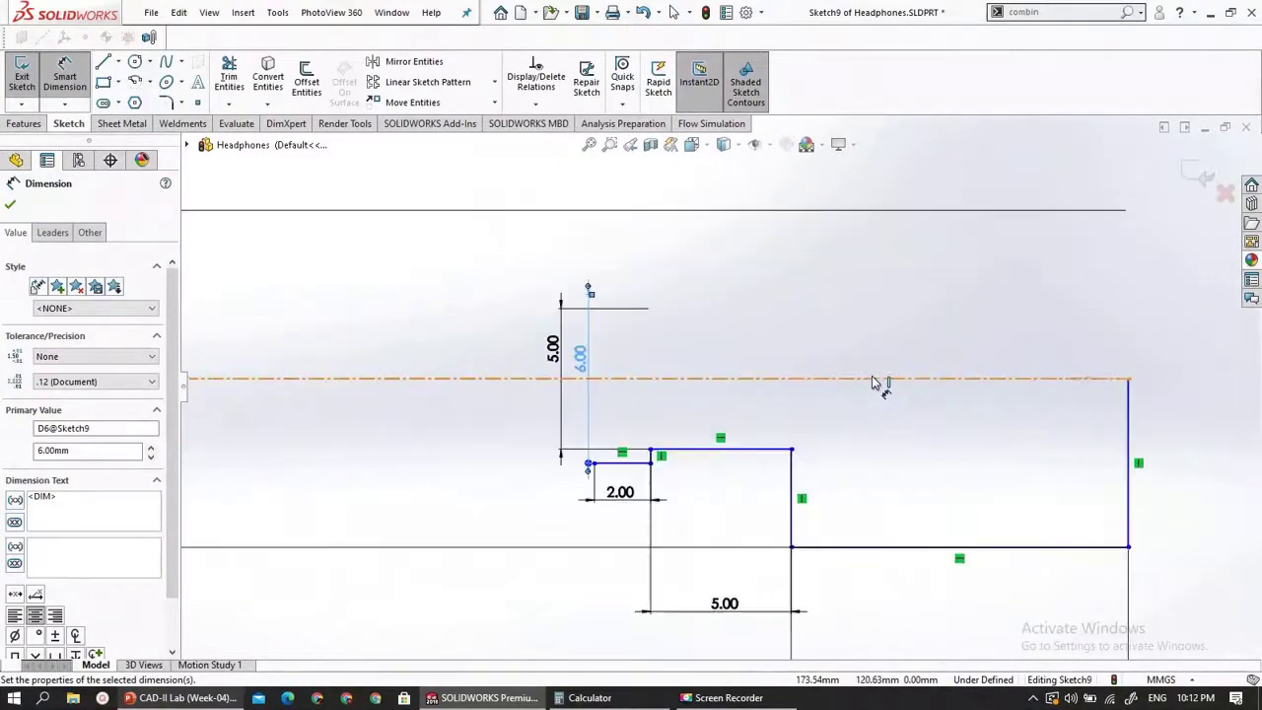
pyautogui.click(209, 699)
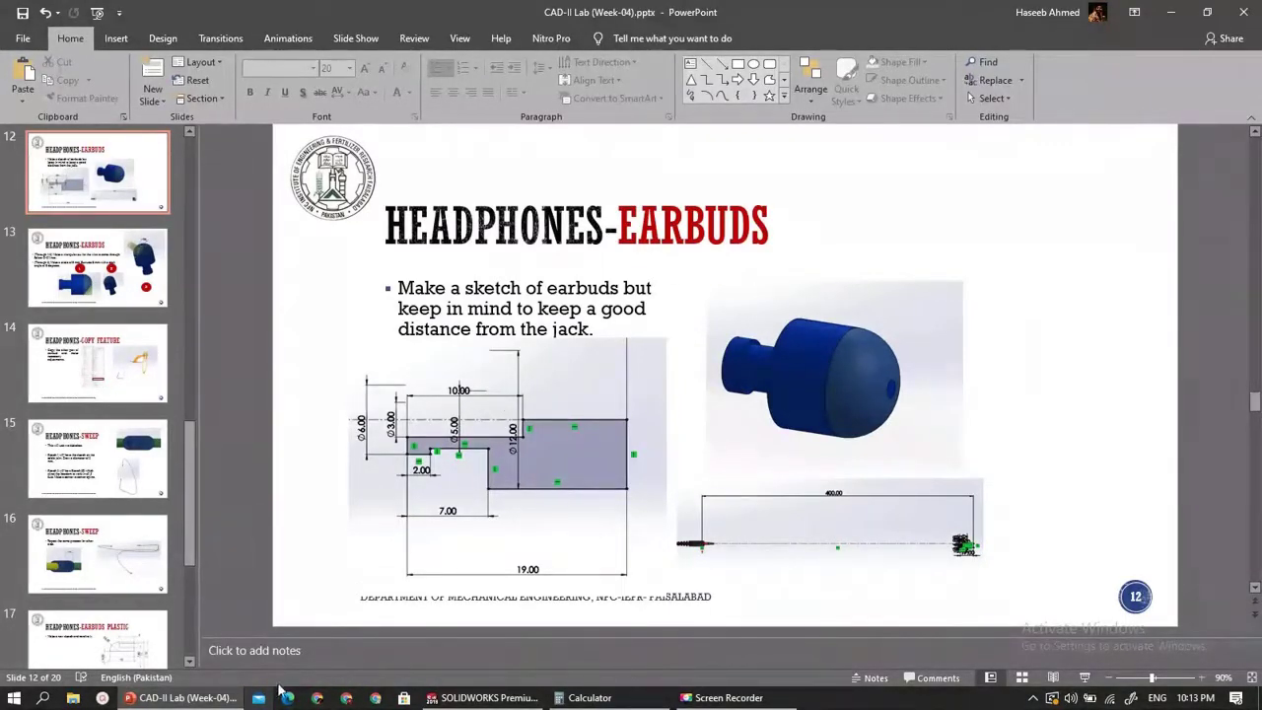
pyautogui.click(188, 697)
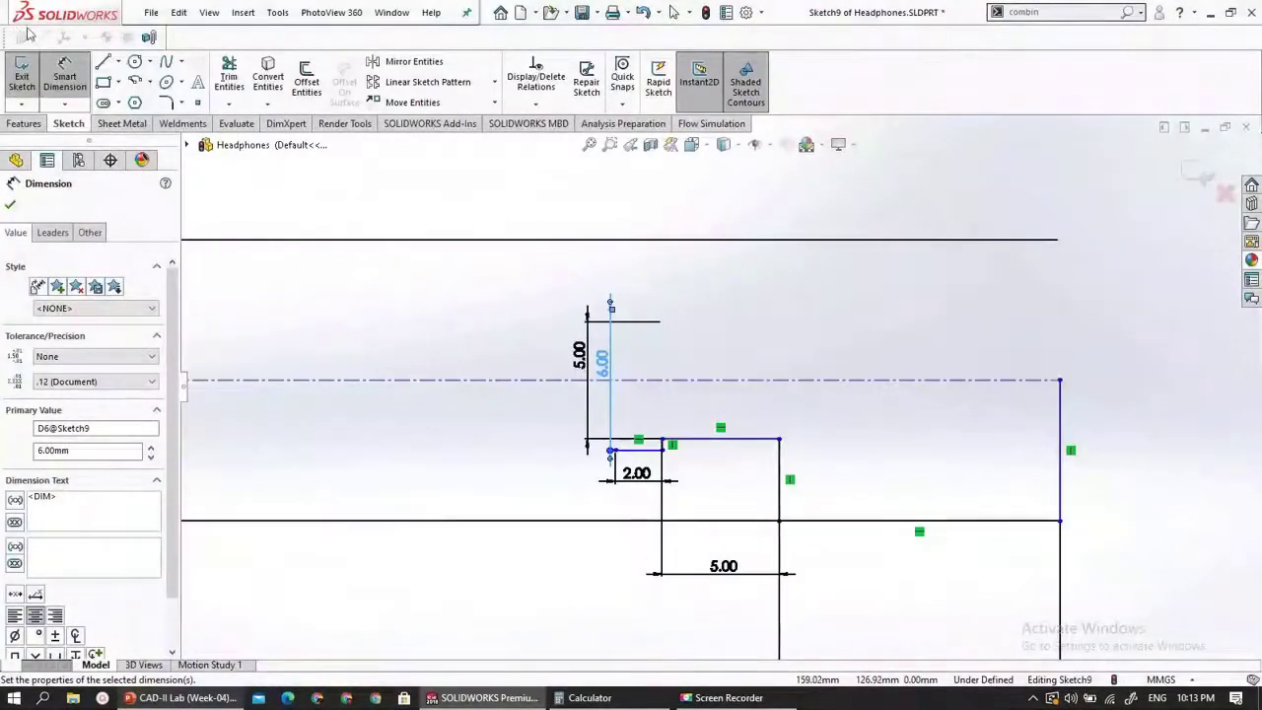
pyautogui.press('l')
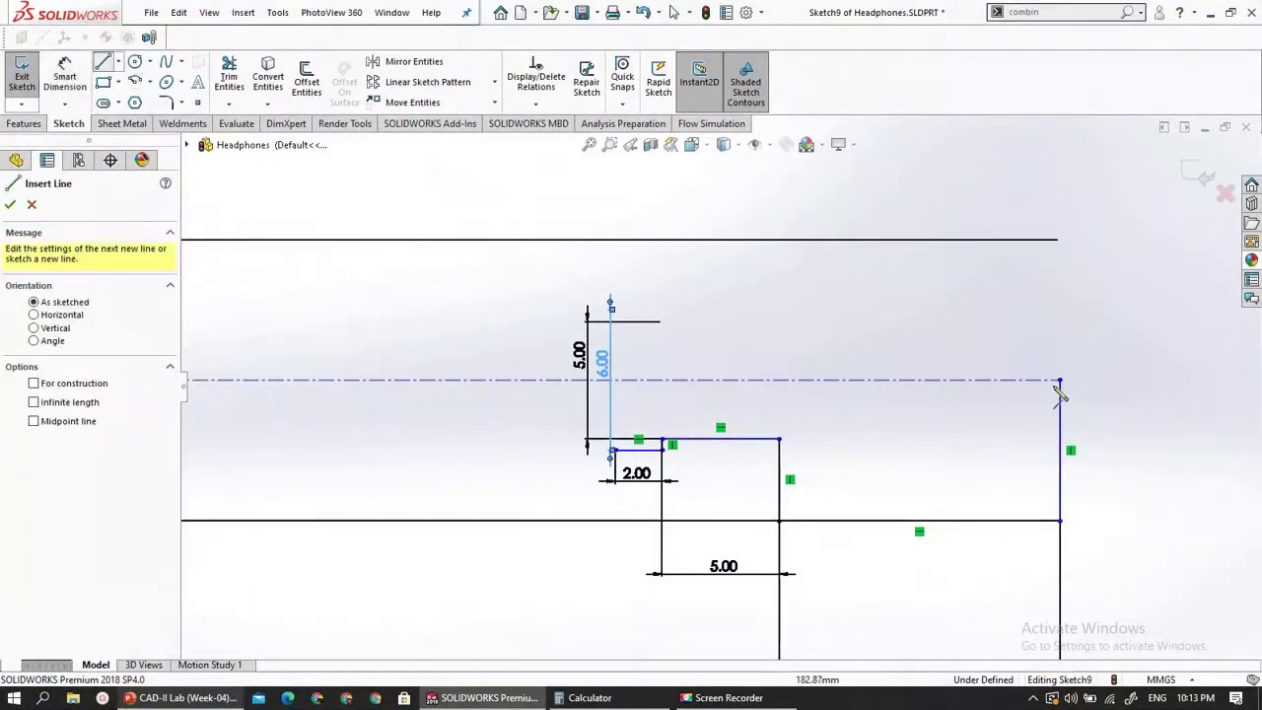
pyautogui.click(1060, 382)
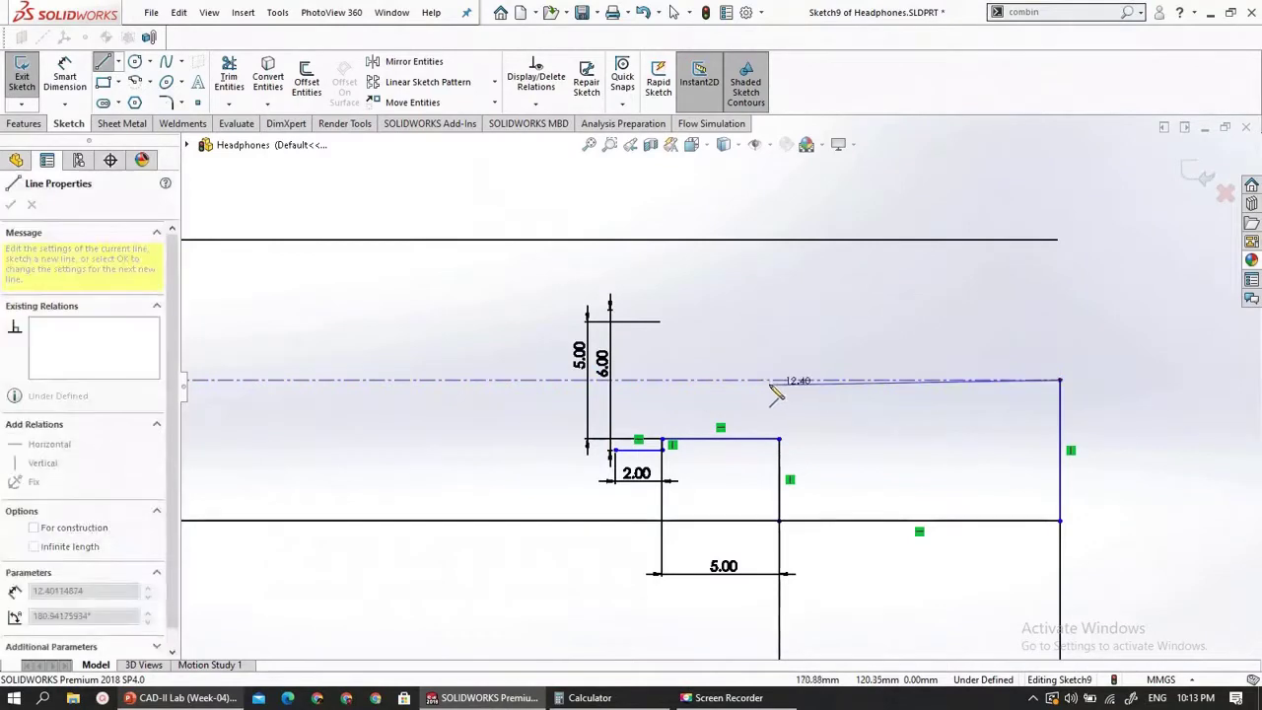
pyautogui.click(843, 380)
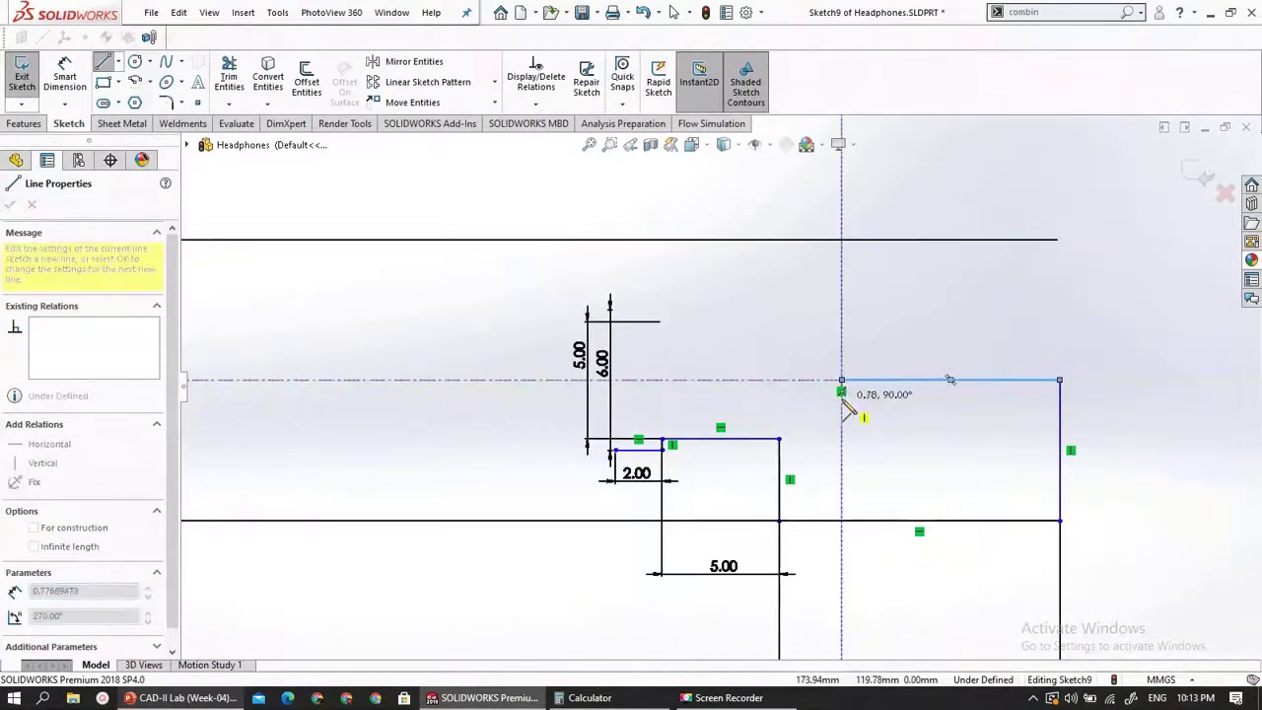
pyautogui.click(843, 411)
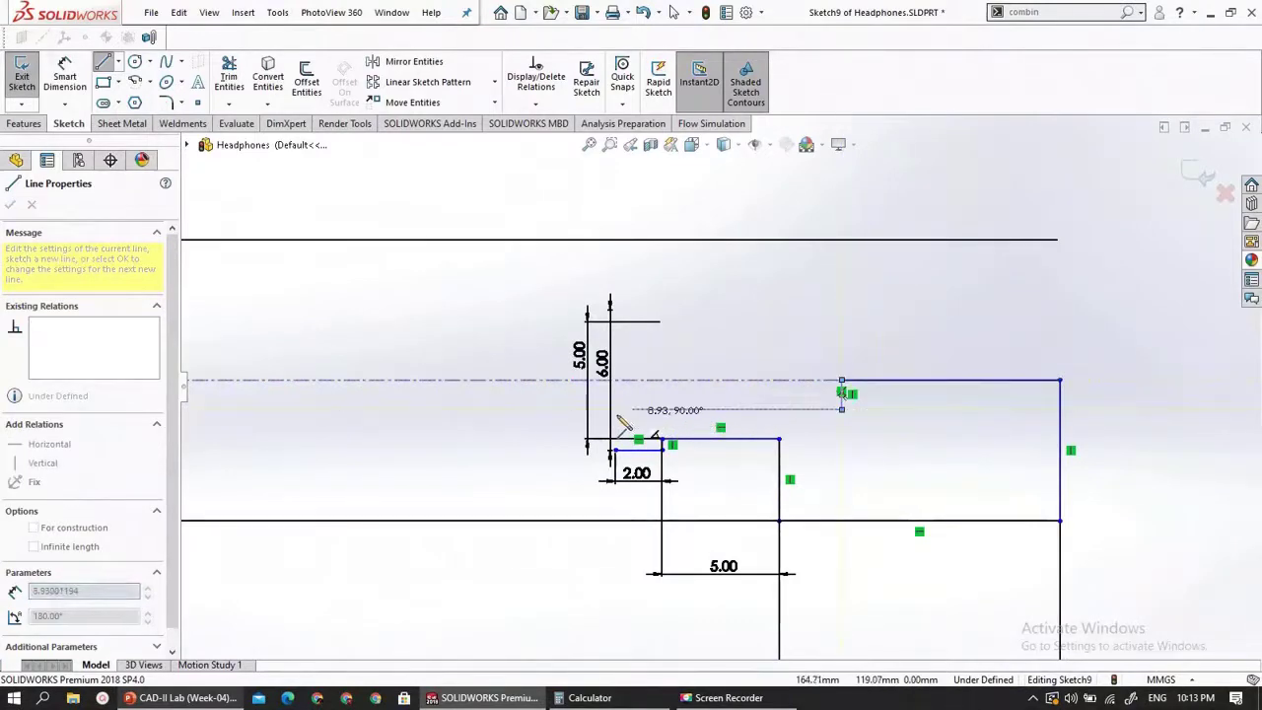
pyautogui.doubleClick(563, 410)
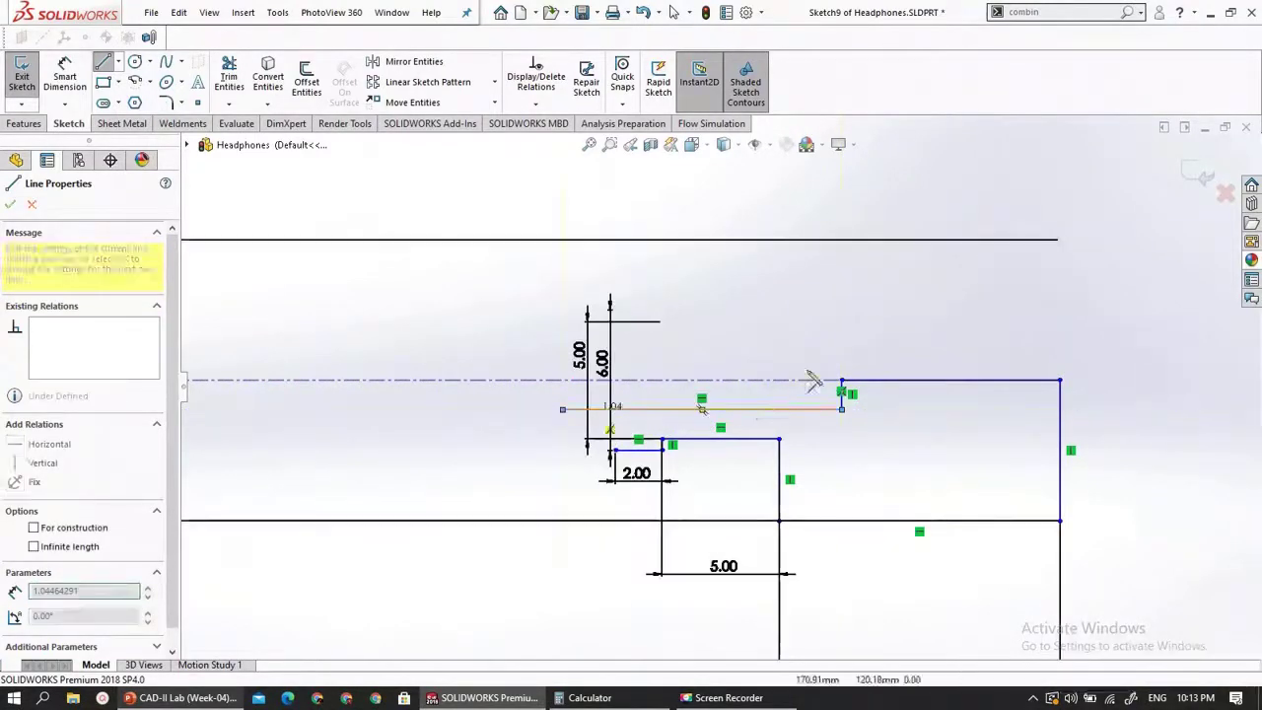
# - Dimension the length of the solid line lying on the centerline as 9 mm
pyautogui.scroll(-2, 949, 375)
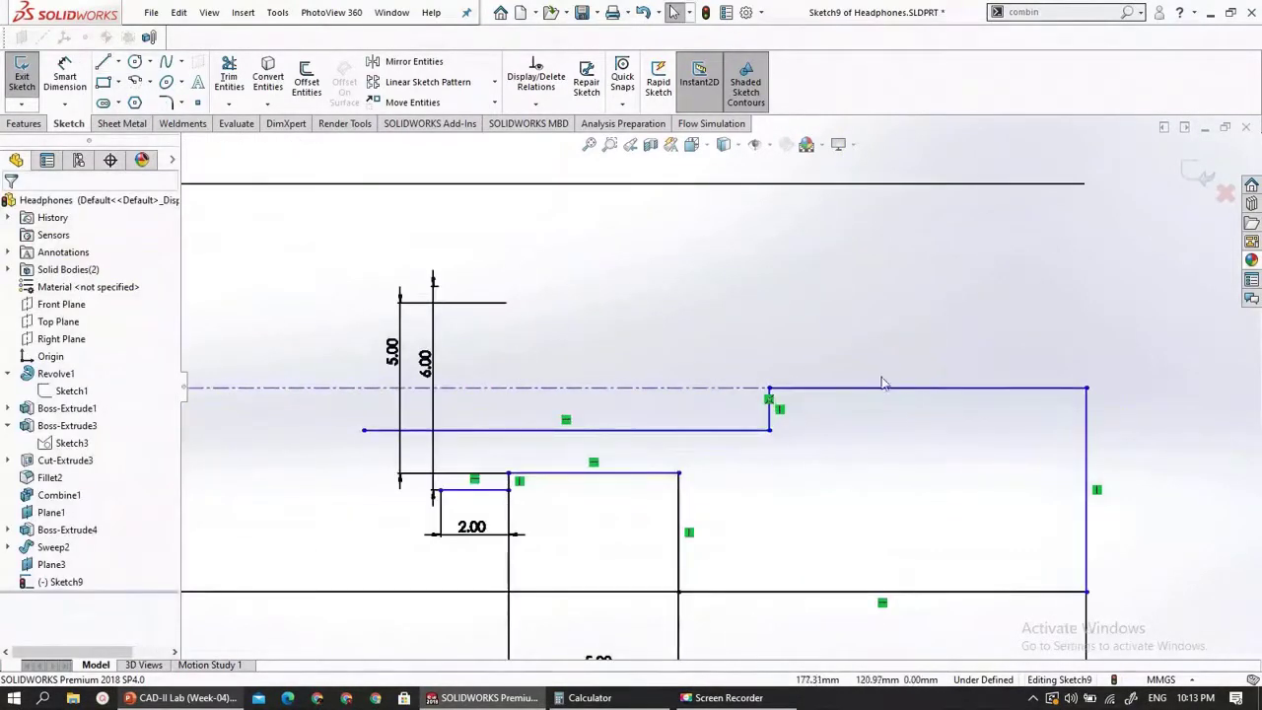
pyautogui.click(65, 75)
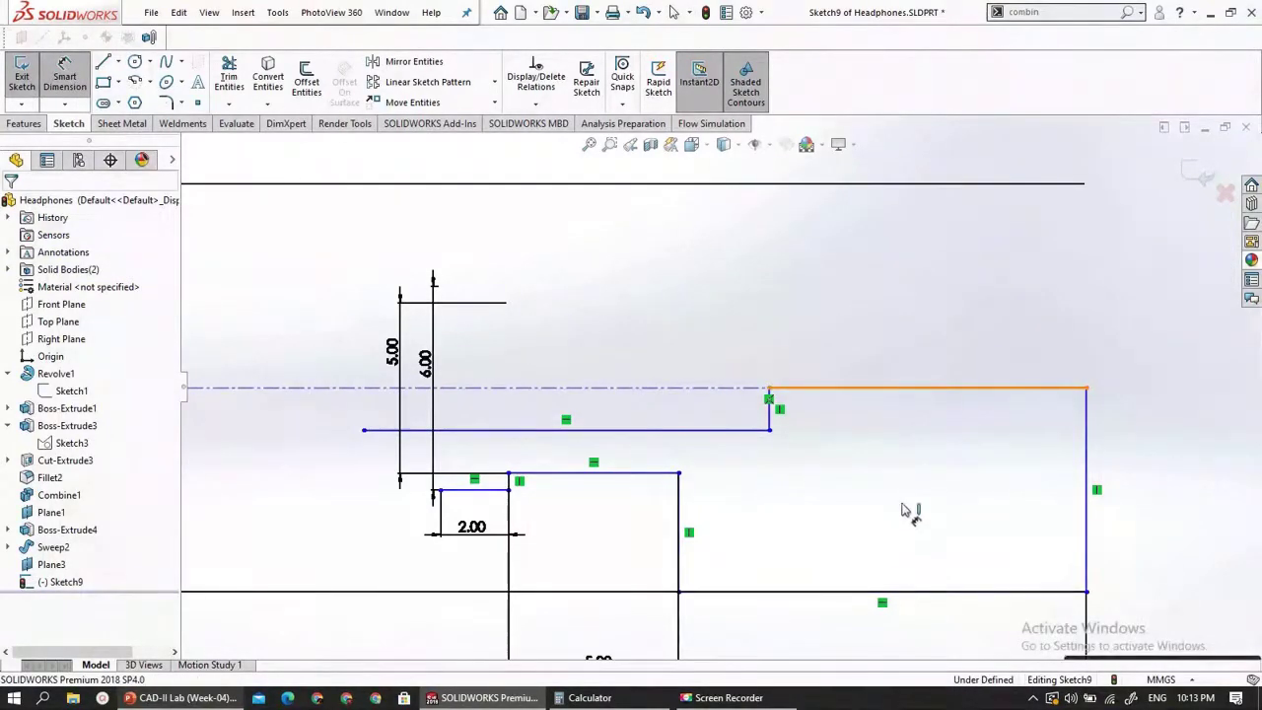
pyautogui.click(907, 387)
pyautogui.click(921, 486)
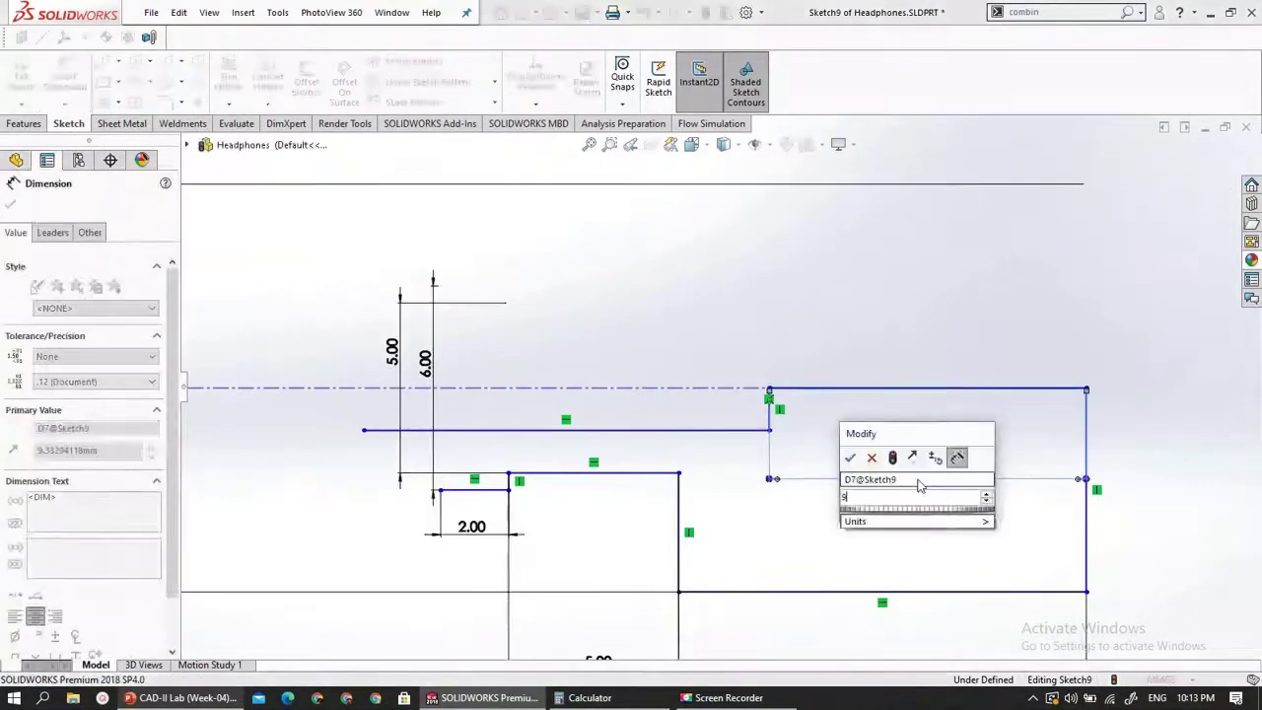
pyautogui.write('9')
pyautogui.press('Return')
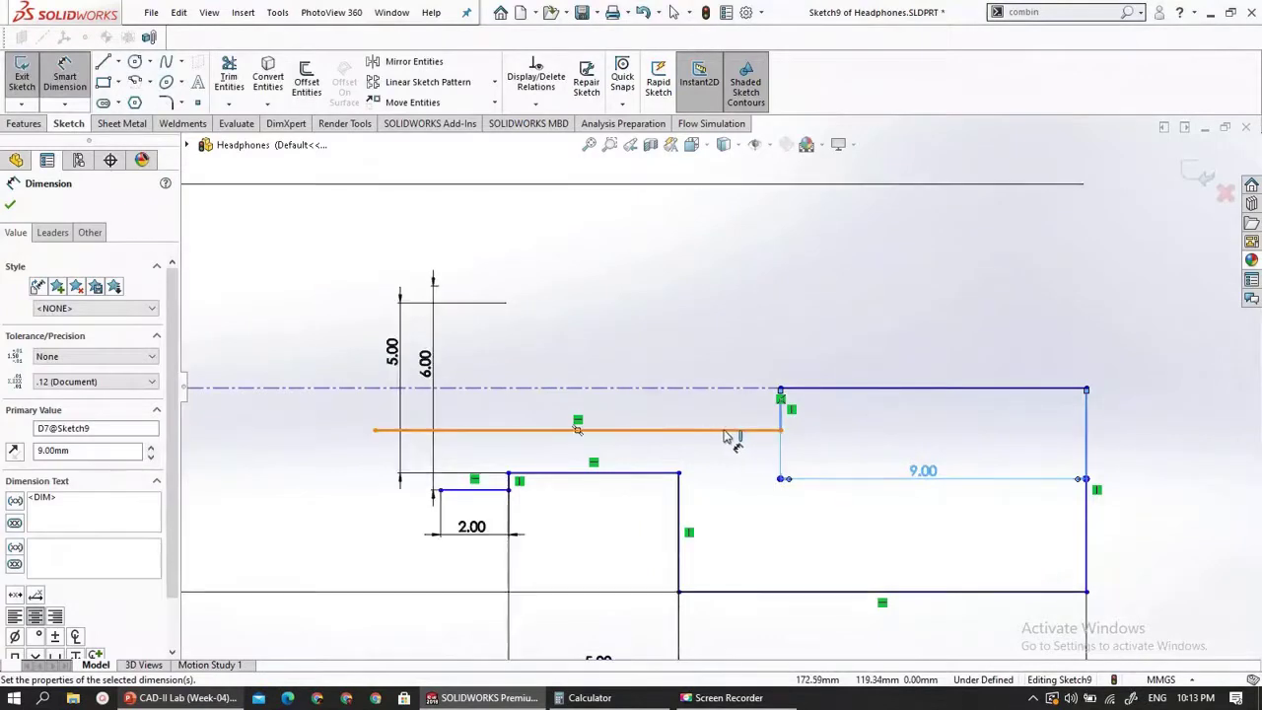
# - Dimension the lower endpoint of the short vertical step as a 3 mm diameter about the centerline
pyautogui.click(664, 401)
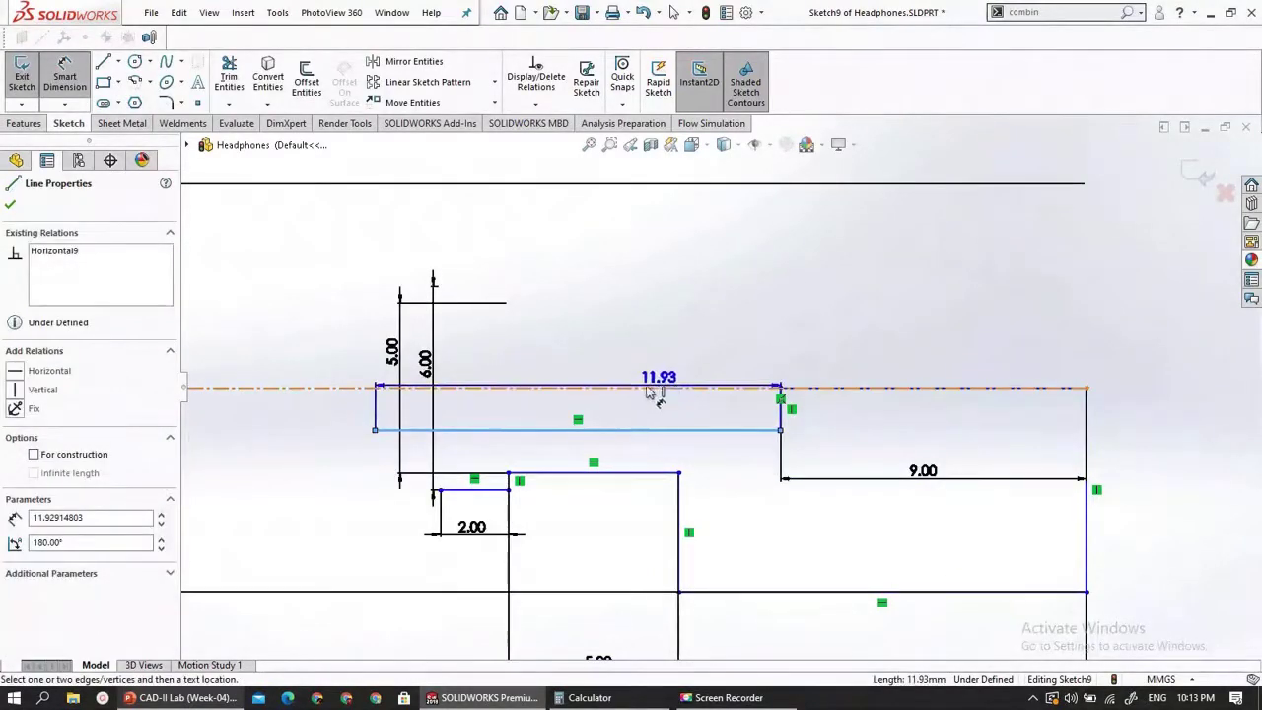
pyautogui.press('Escape')
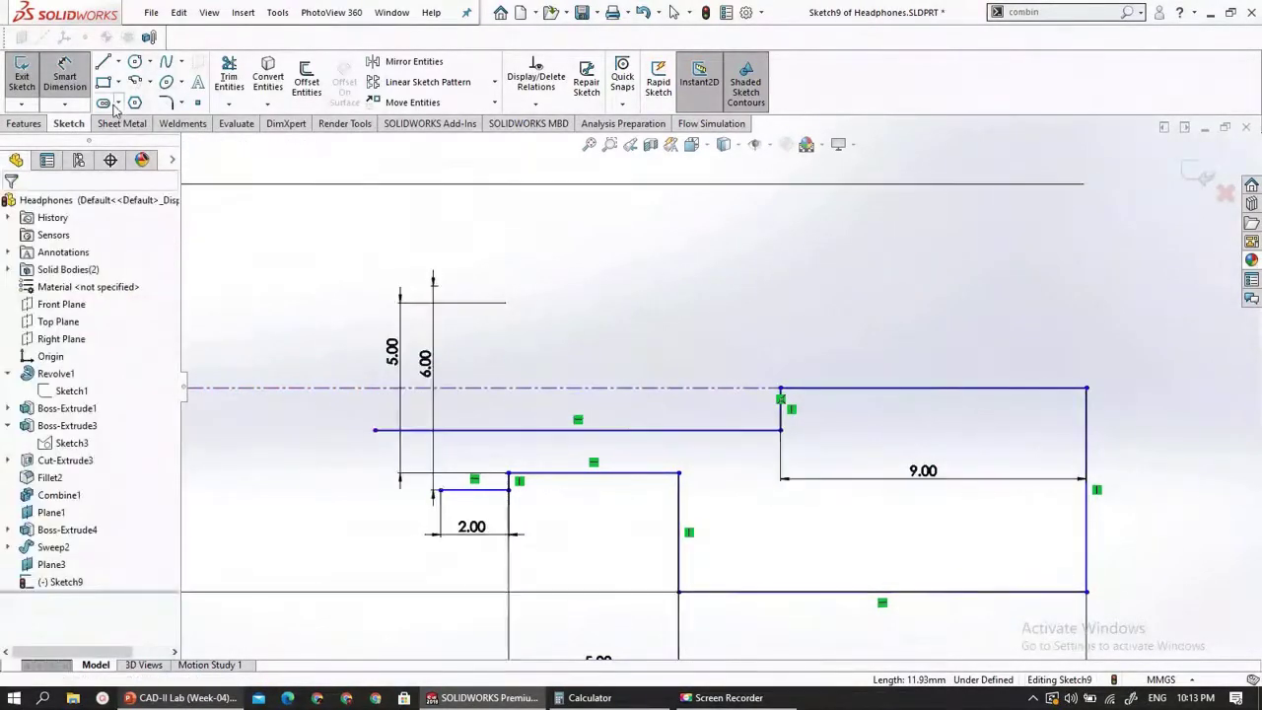
pyautogui.click(781, 431)
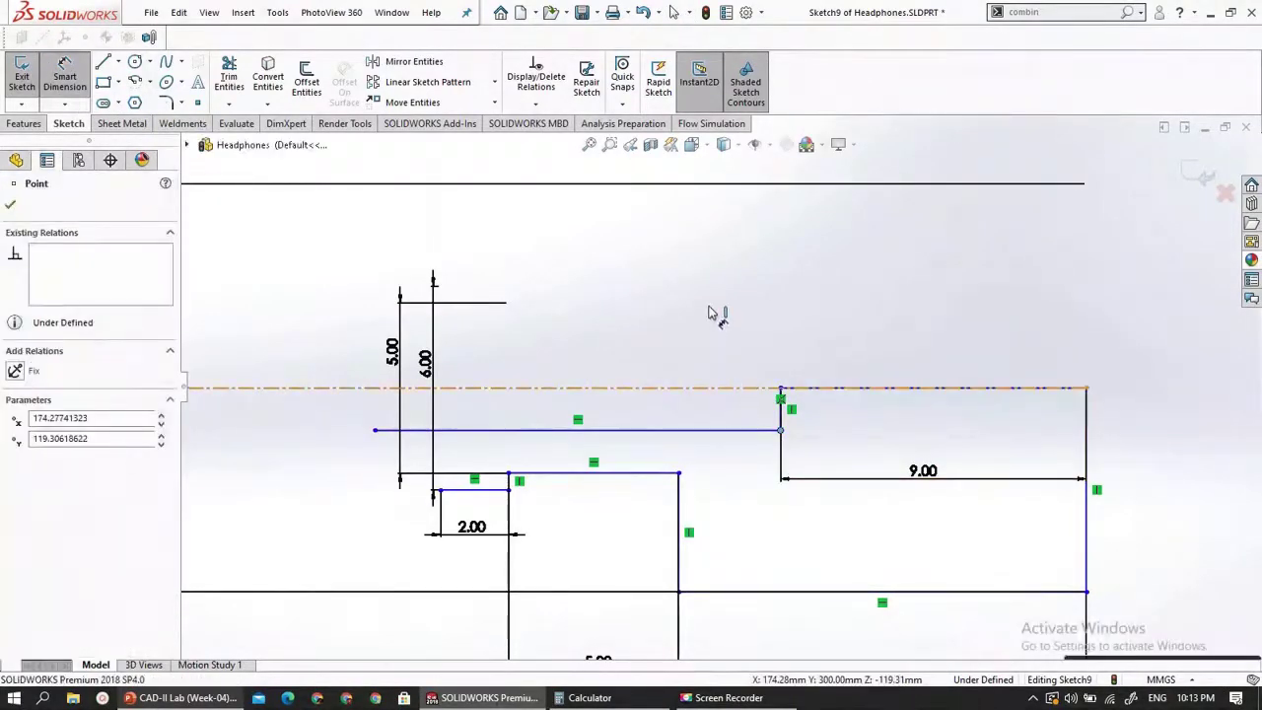
pyautogui.click(725, 387)
pyautogui.click(725, 376)
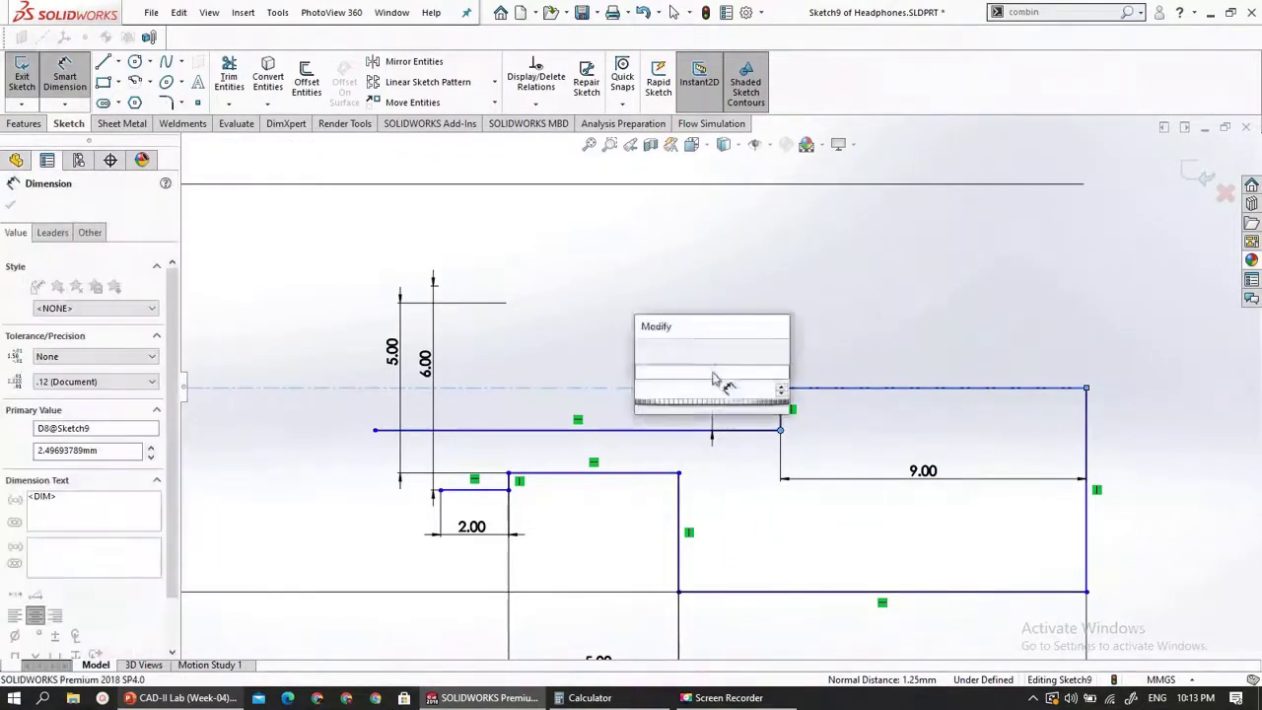
pyautogui.write('3')
pyautogui.press('Return')
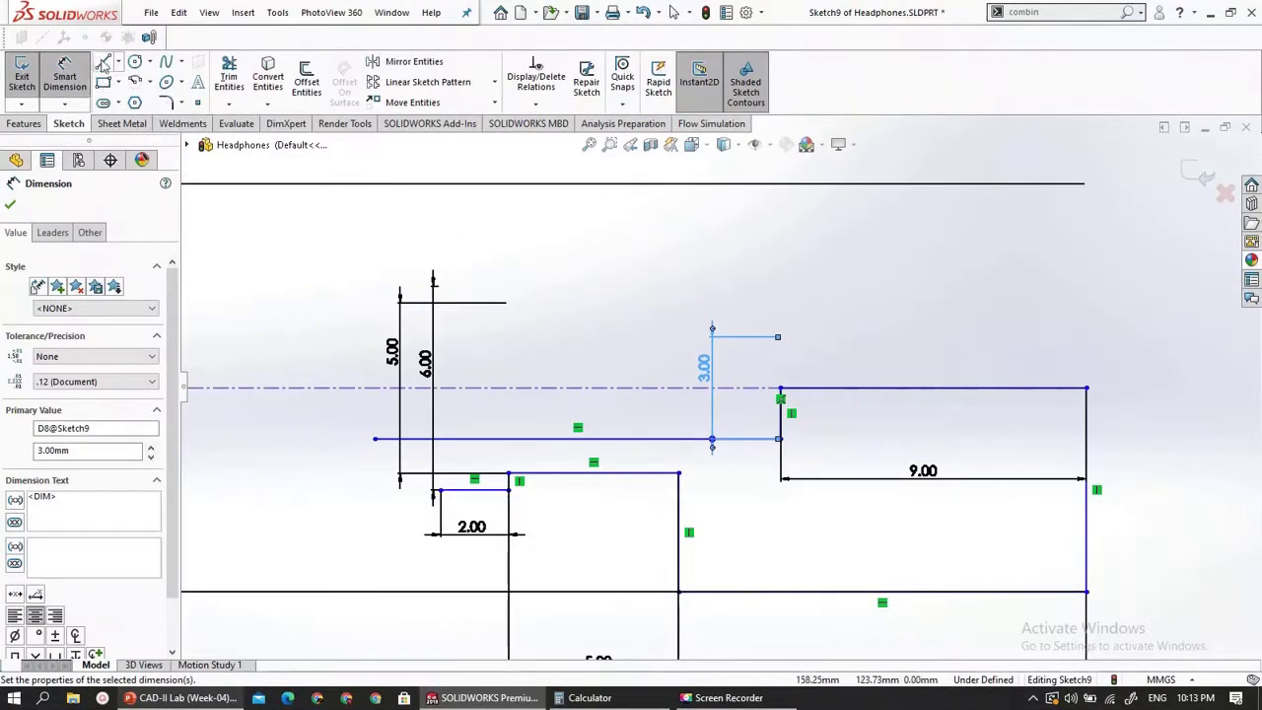
# - Draw a vertical line up from the 2 mm line's free end, crossing the long horizontal line
pyautogui.press('l')
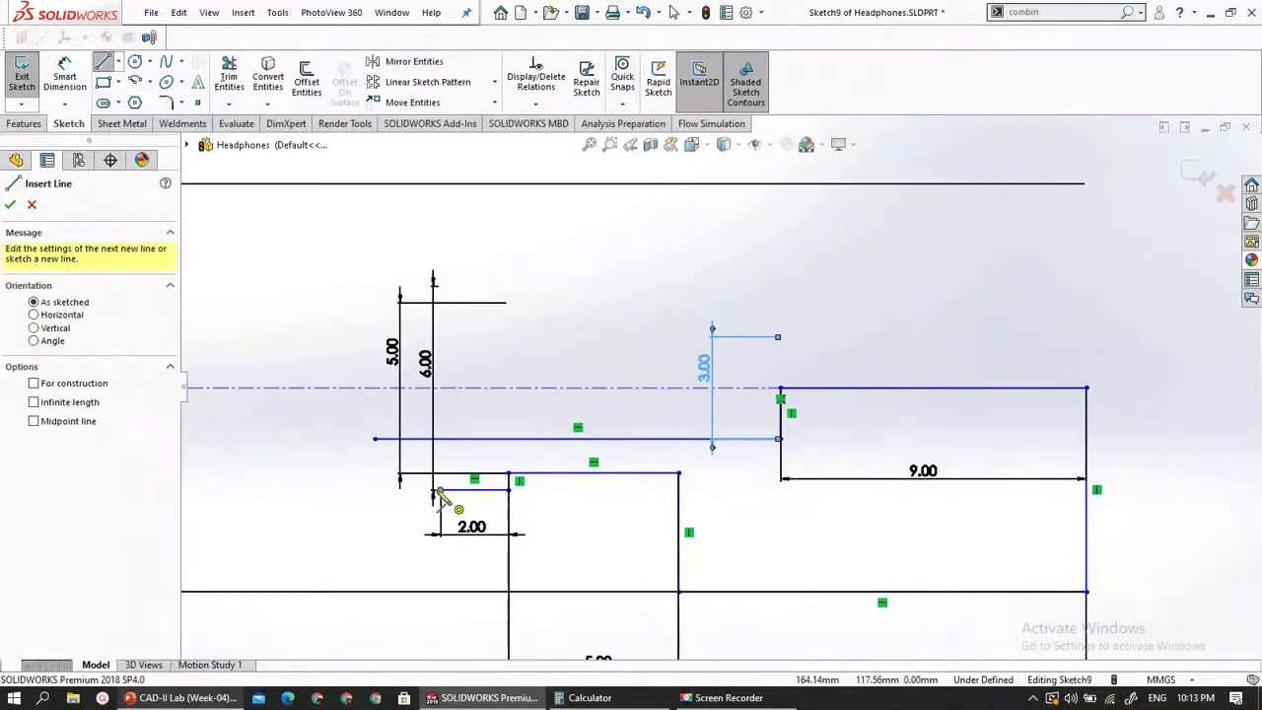
pyautogui.click(441, 491)
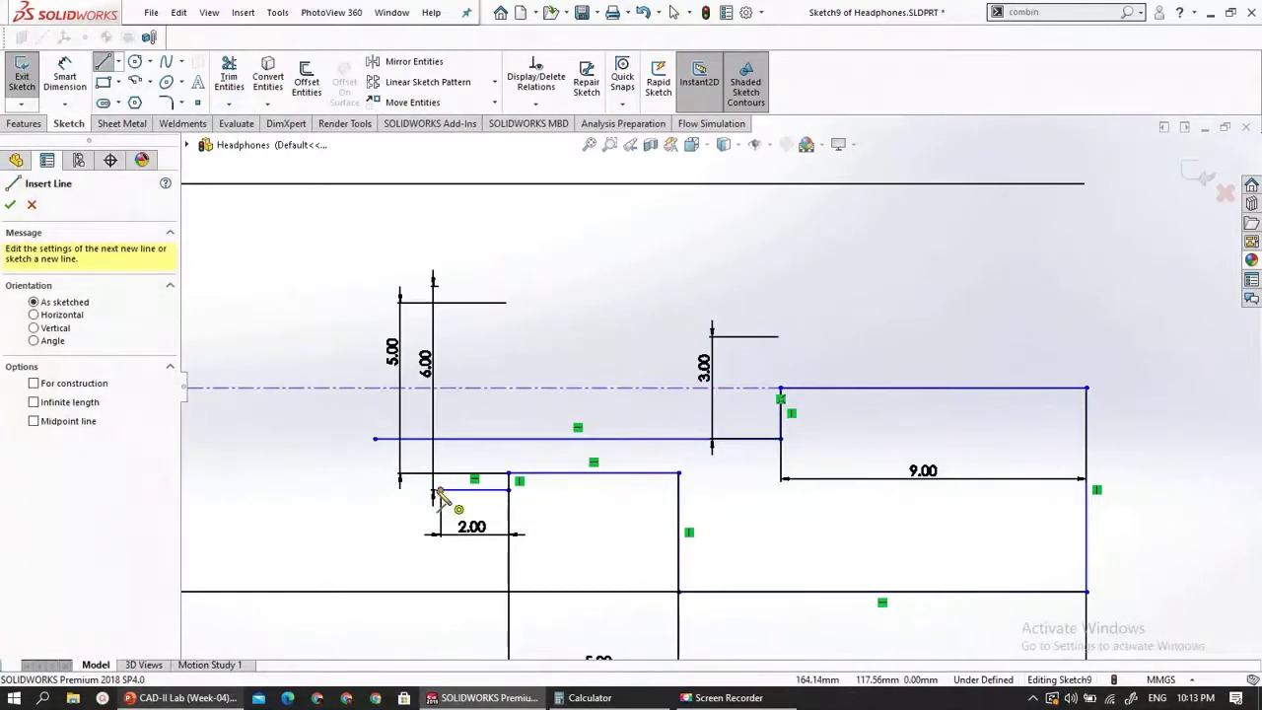
pyautogui.doubleClick(440, 402)
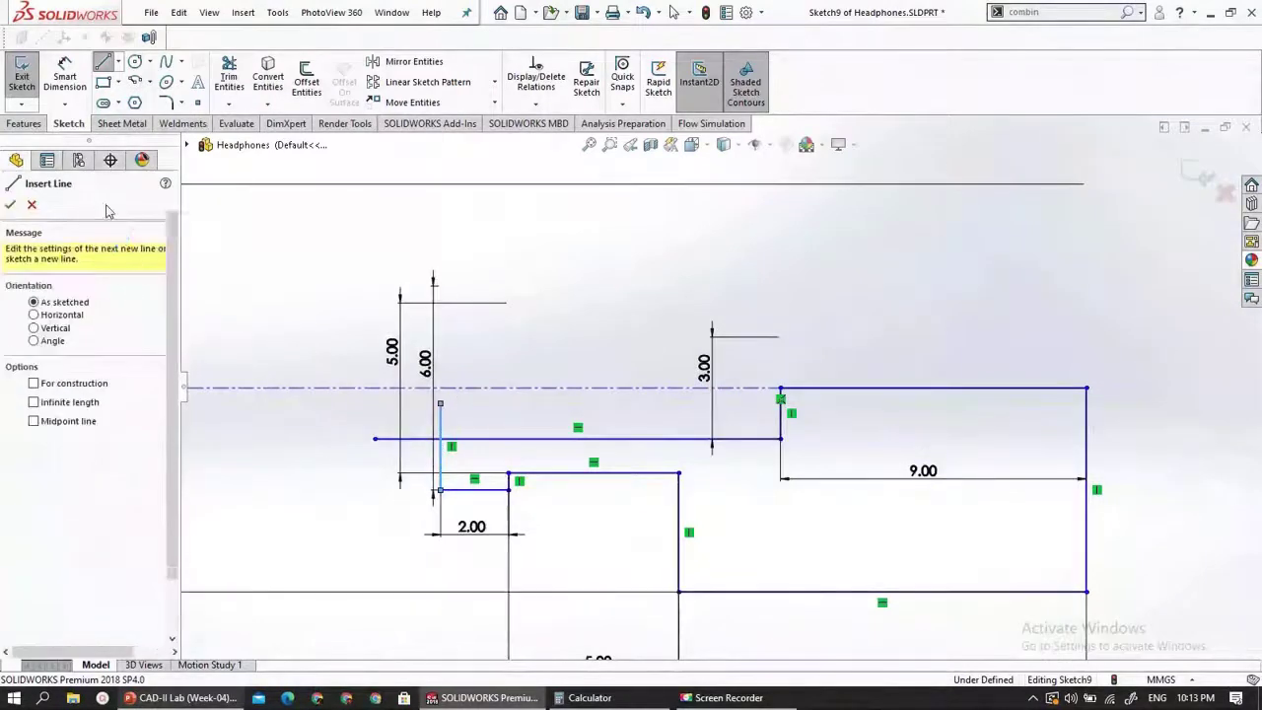
pyautogui.press('Escape')
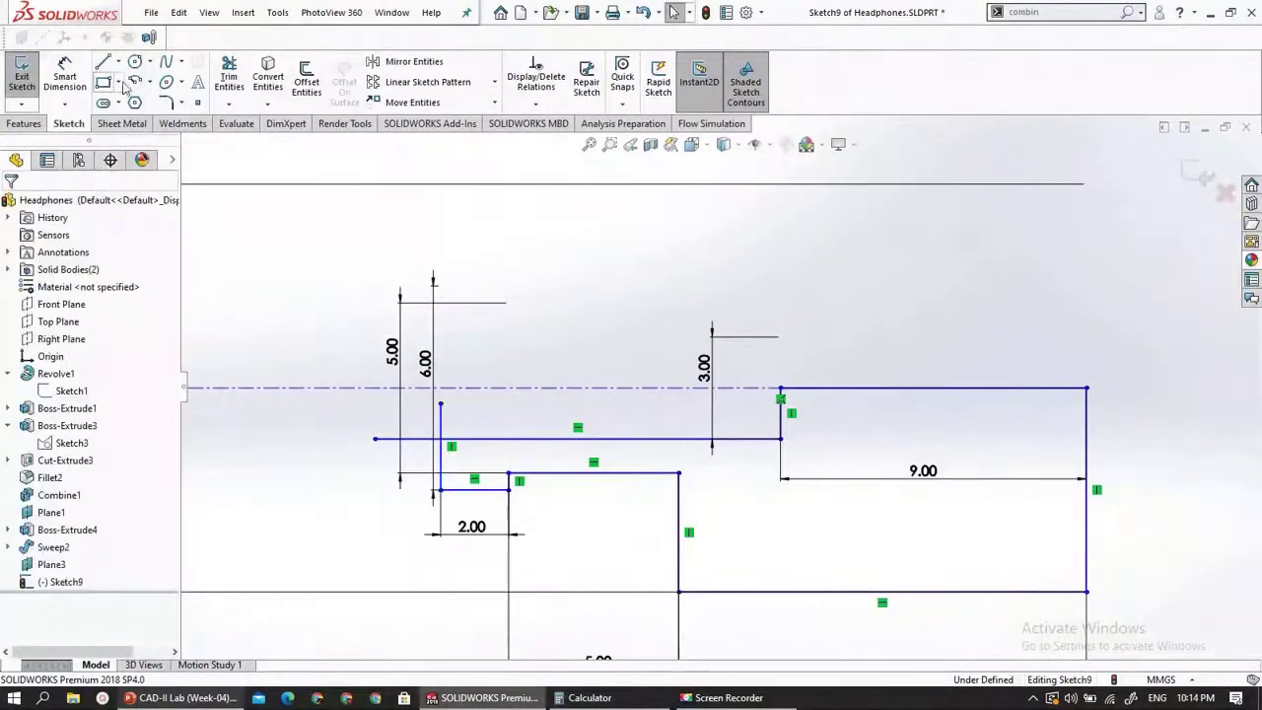
# - Trim the overhanging ends of the long horizontal line and the crossing vertical line to close the profile
pyautogui.click(229, 77)
pyautogui.click(422, 439)
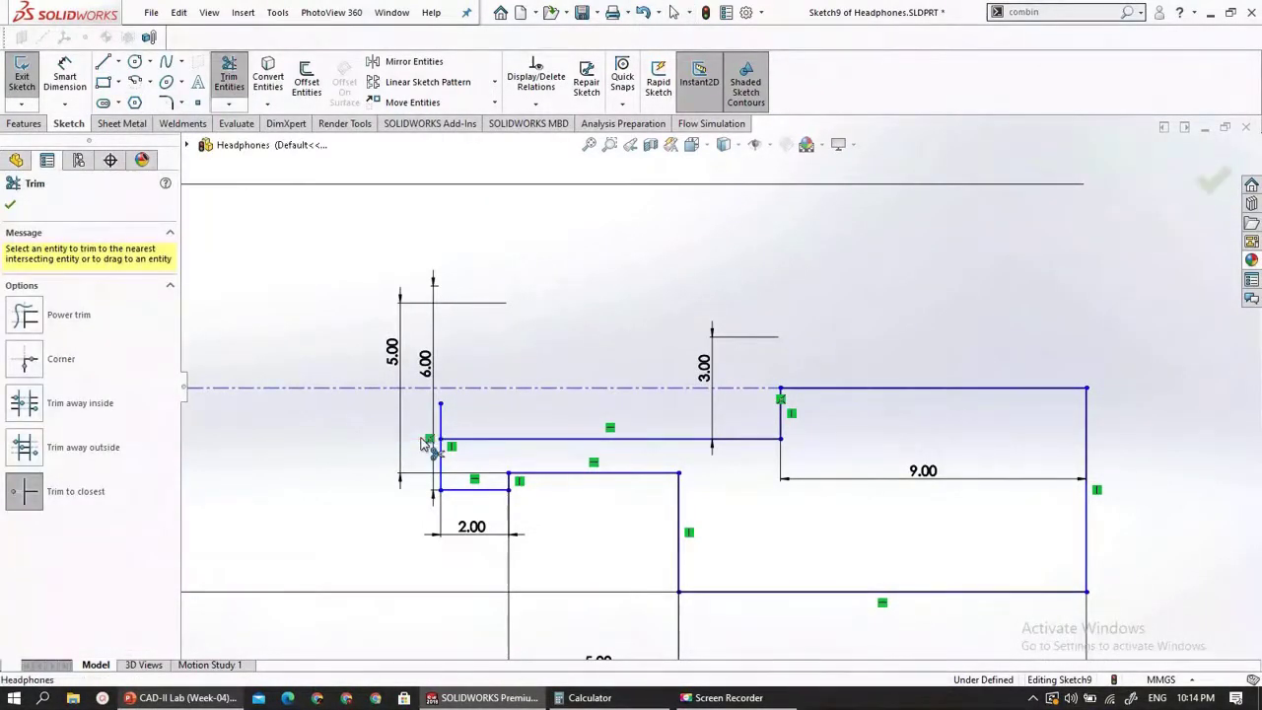
pyautogui.click(442, 430)
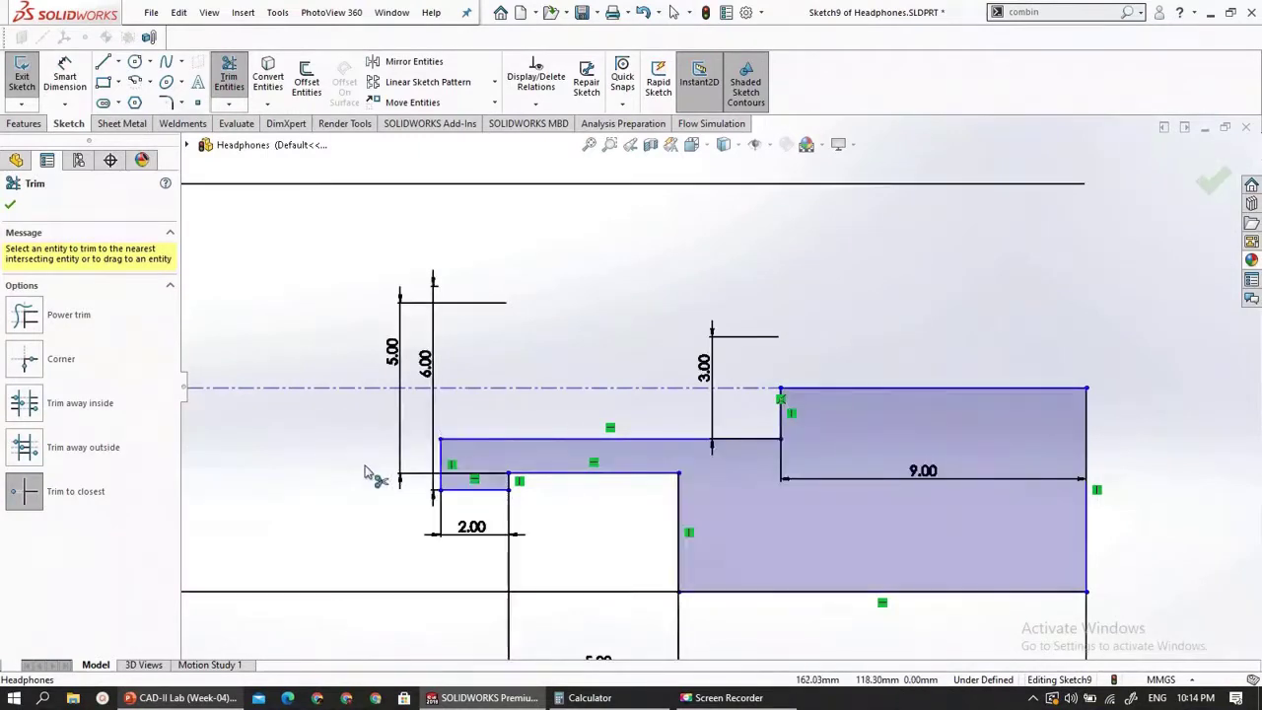
# - Leave the Trim tool and close the finished earbud profile sketch
pyautogui.press('f')
pyautogui.press('Escape')
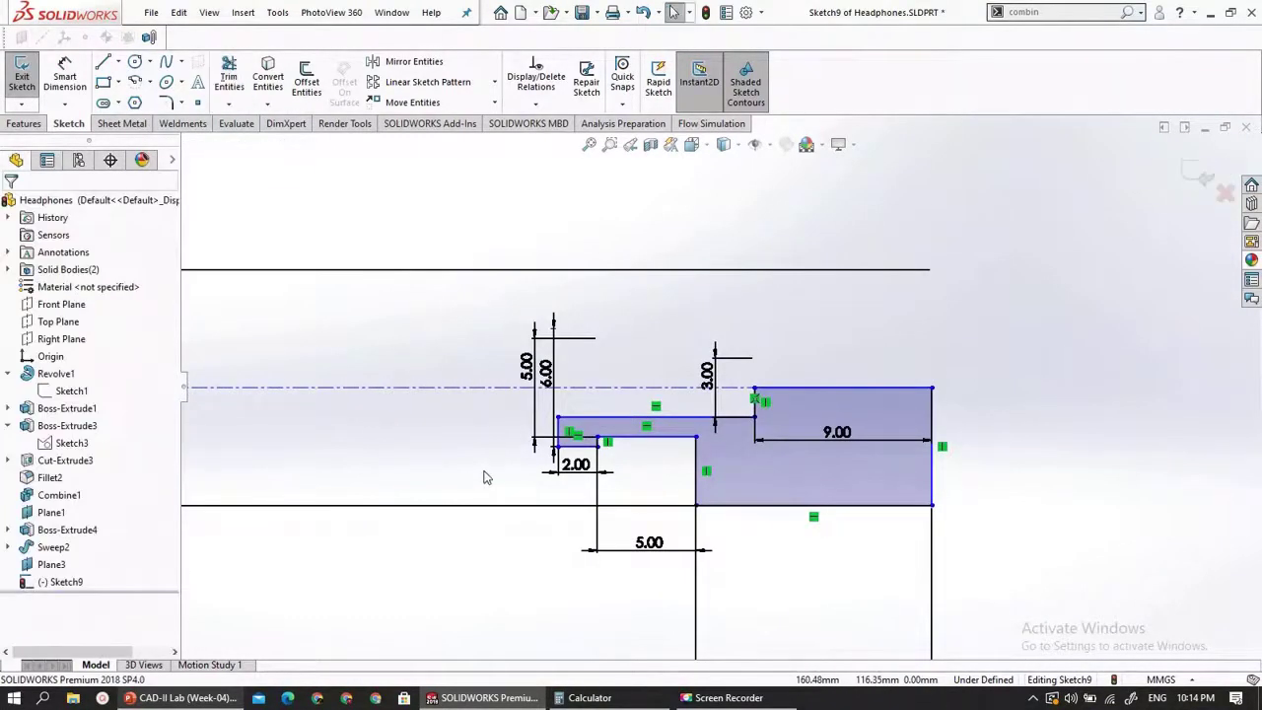
pyautogui.press('z')
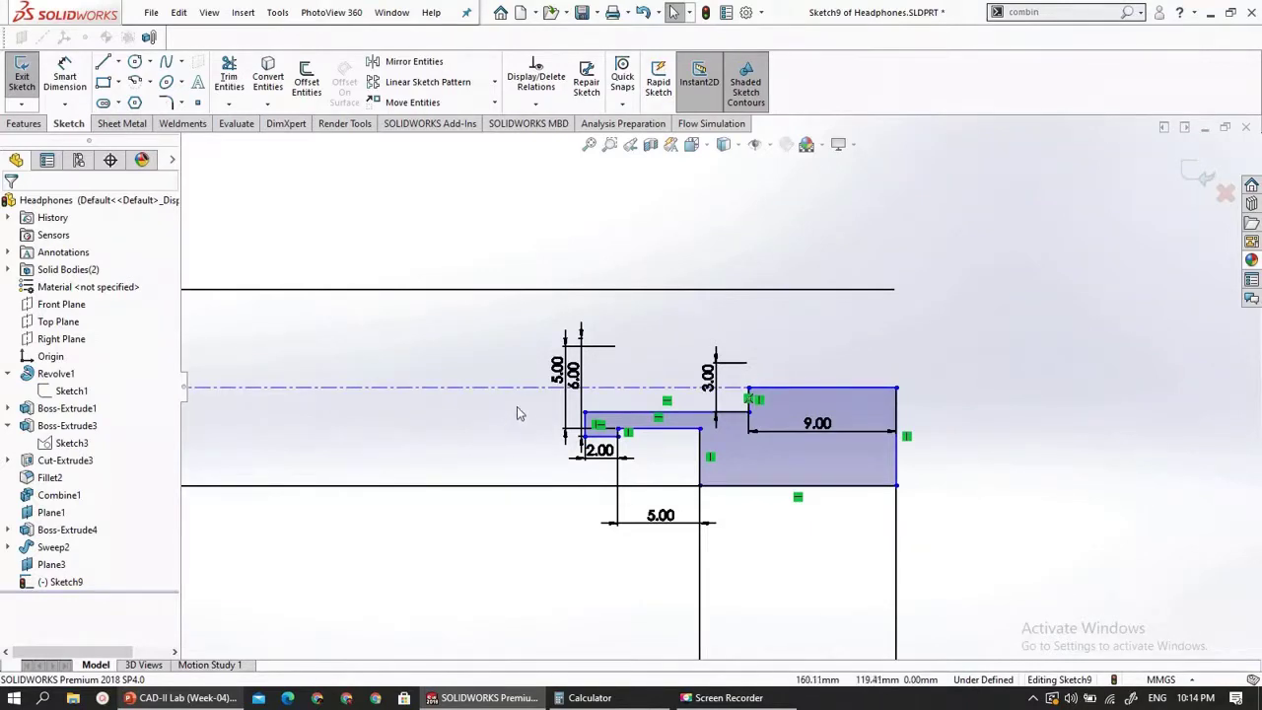
pyautogui.click(21, 77)
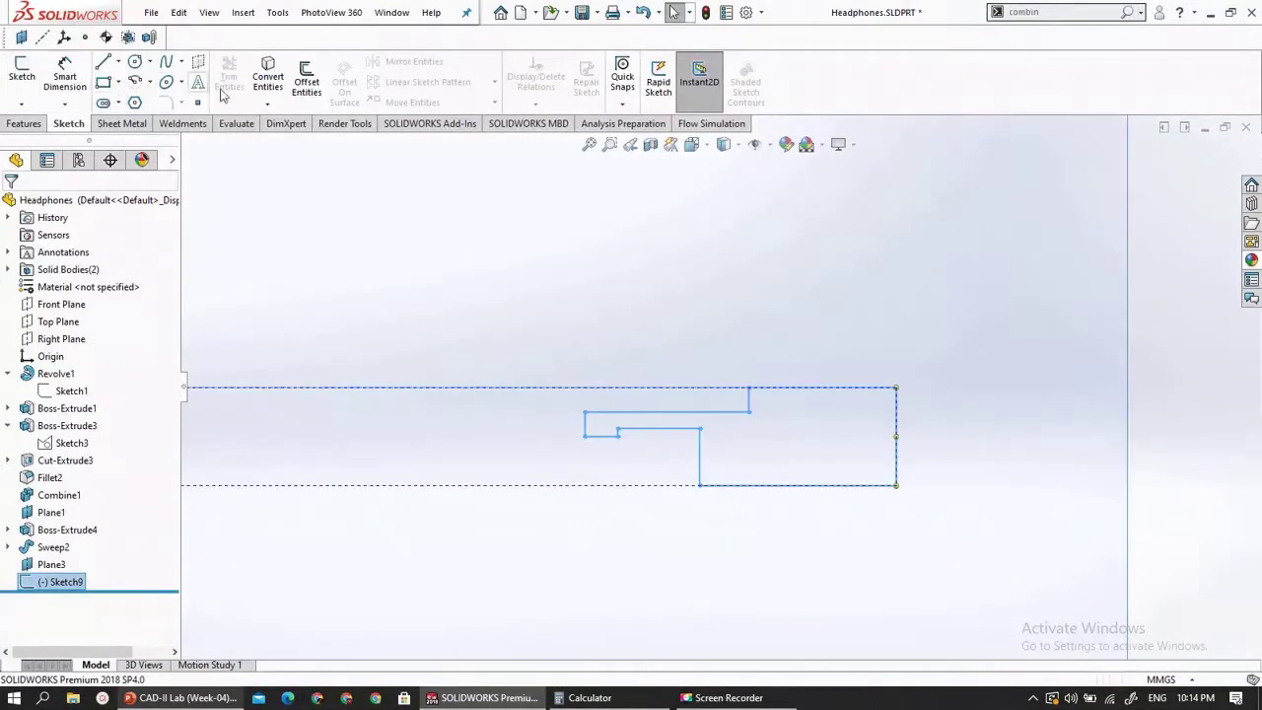
# - Revolve the closed earbud profile 360 degrees about its centerline as a merged solid
pyautogui.click(24, 125)
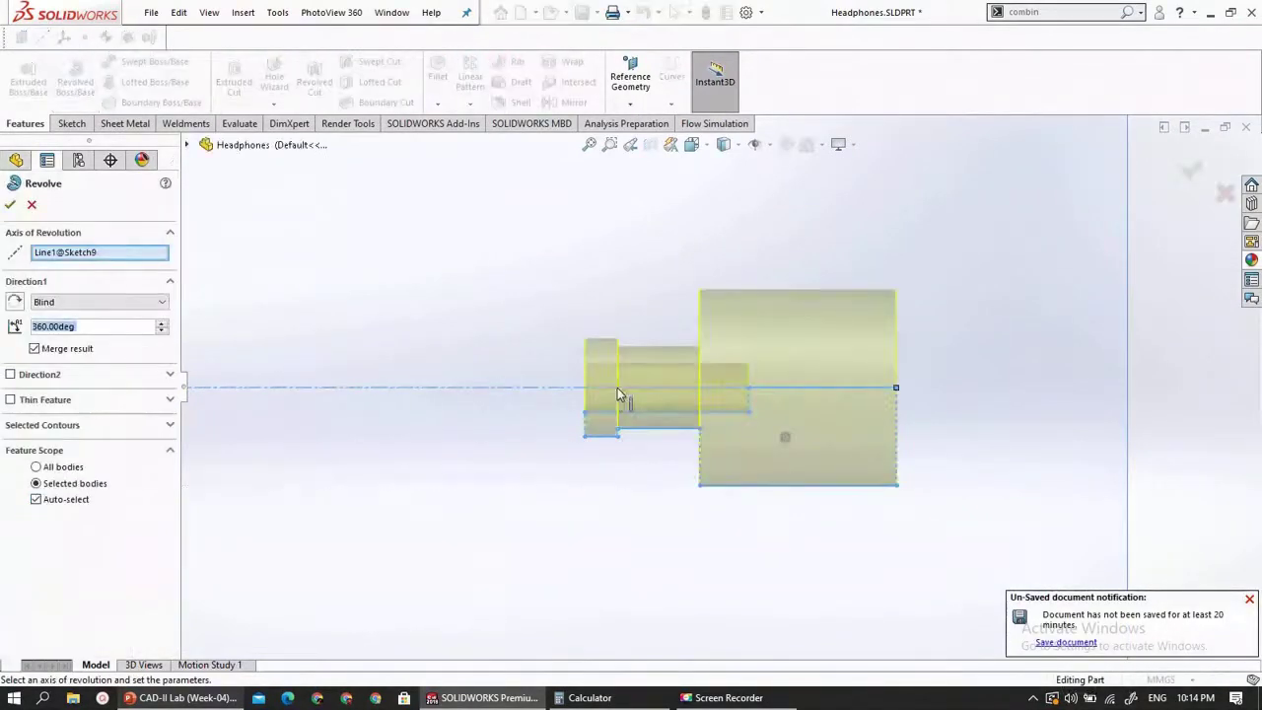
pyautogui.moveTo(448, 472); pyautogui.dragTo(574, 463, button='middle')
pyautogui.scroll(10, 574, 463)
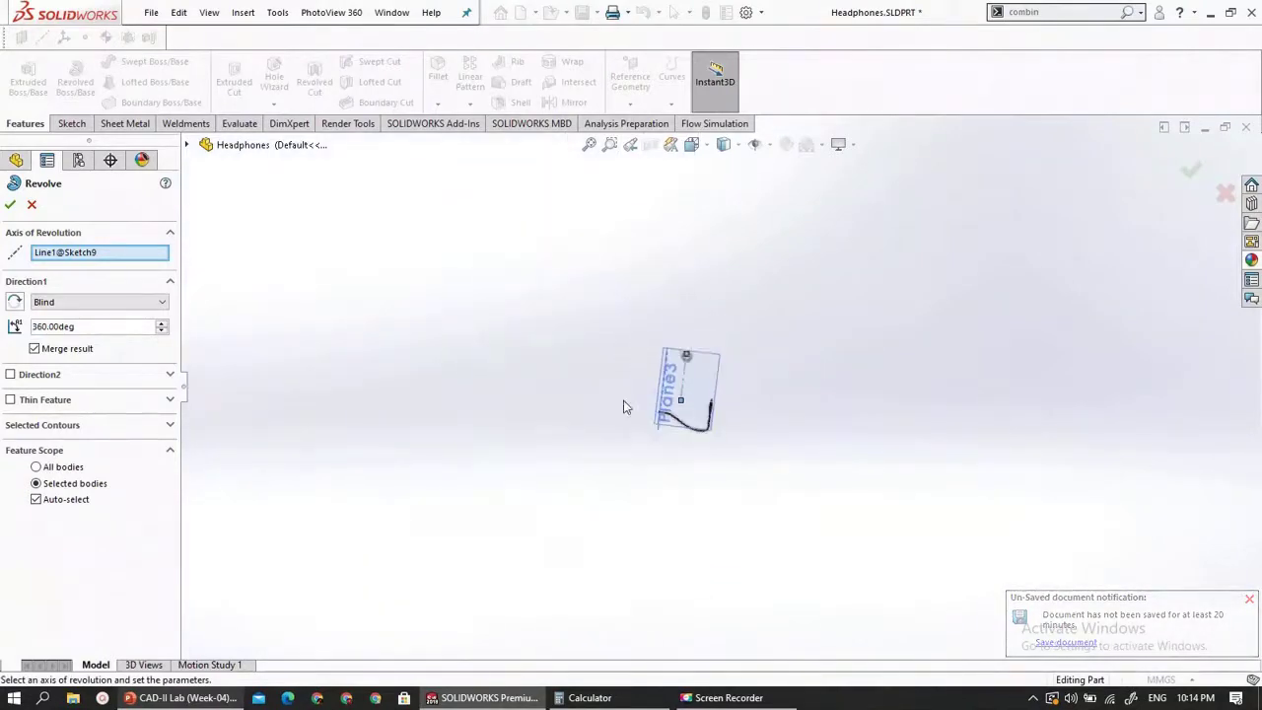
pyautogui.scroll(-3, 703, 343)
pyautogui.scroll(-3, 699, 400)
pyautogui.moveTo(700, 400)
pyautogui.mouseDown(button='middle')
pyautogui.moveTo(645, 442)
pyautogui.moveTo(628, 428)
pyautogui.moveTo(625, 364)
pyautogui.moveTo(600, 302)
pyautogui.moveTo(693, 369)
pyautogui.mouseUp(button='middle')
pyautogui.scroll(3, 693, 373)
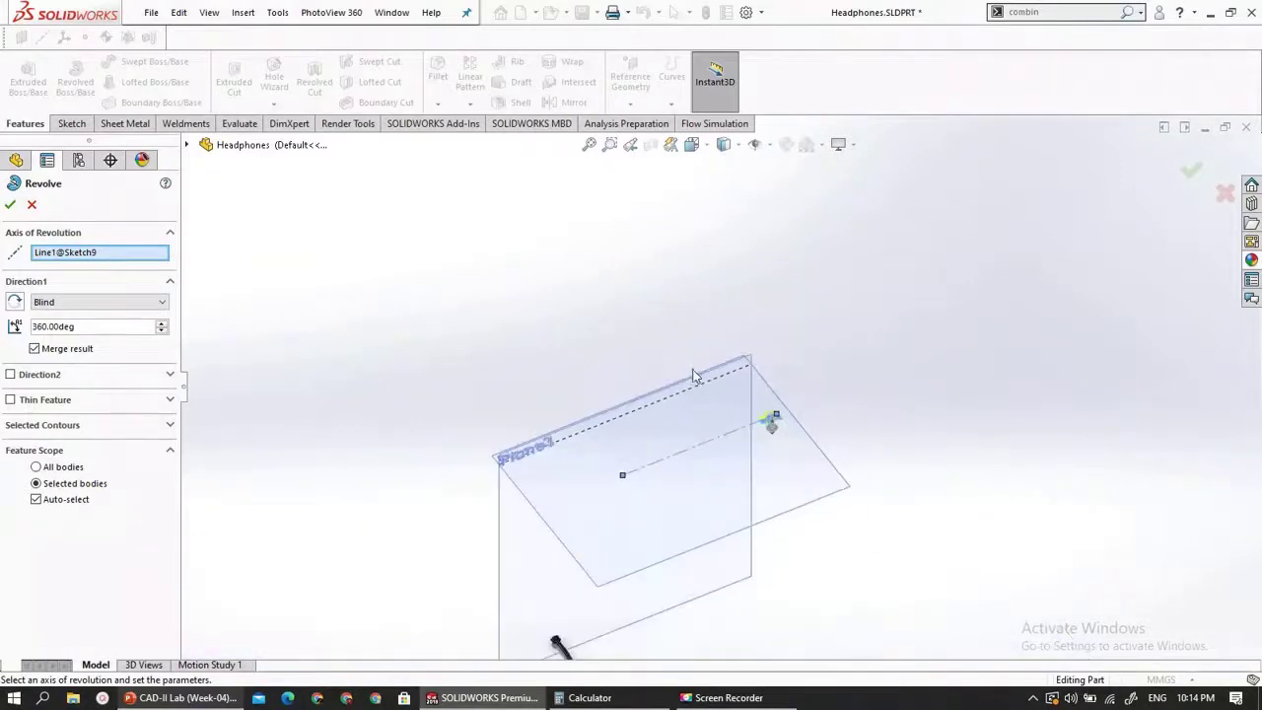
pyautogui.scroll(-5, 807, 490)
pyautogui.scroll(-3, 631, 180)
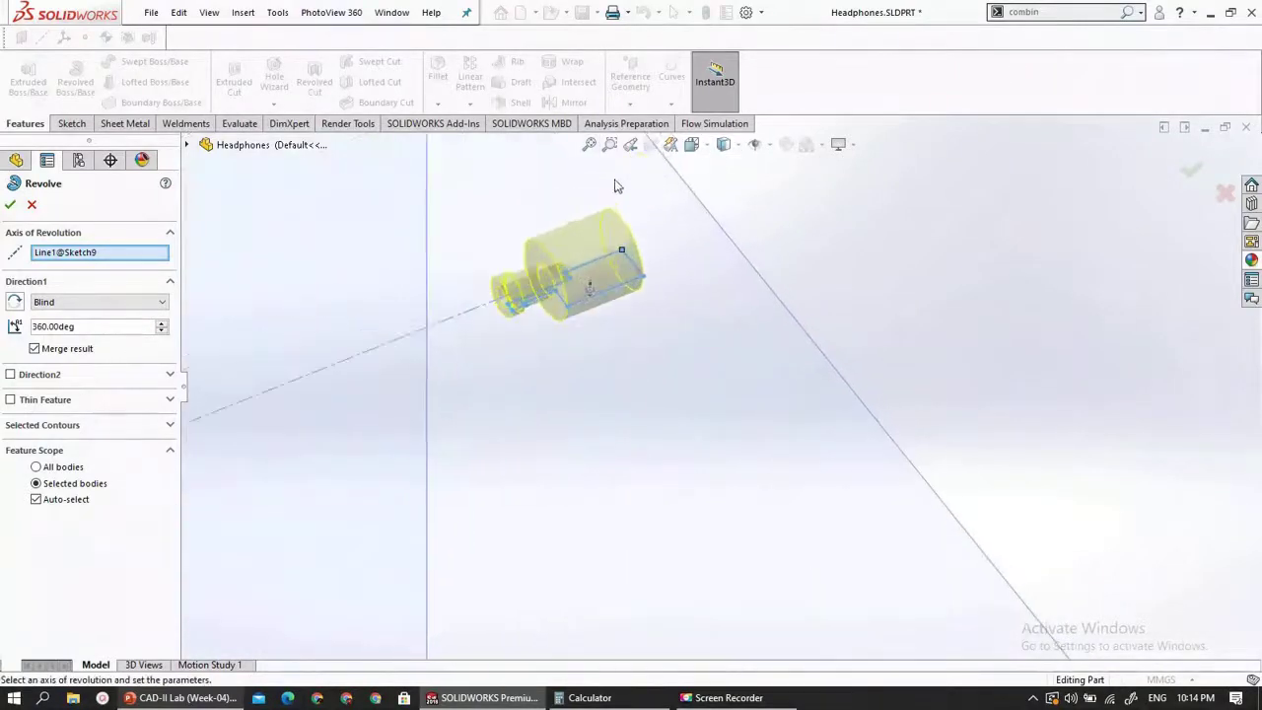
pyautogui.scroll(-4, 586, 245)
pyautogui.moveTo(586, 247); pyautogui.dragTo(549, 285, button='middle')
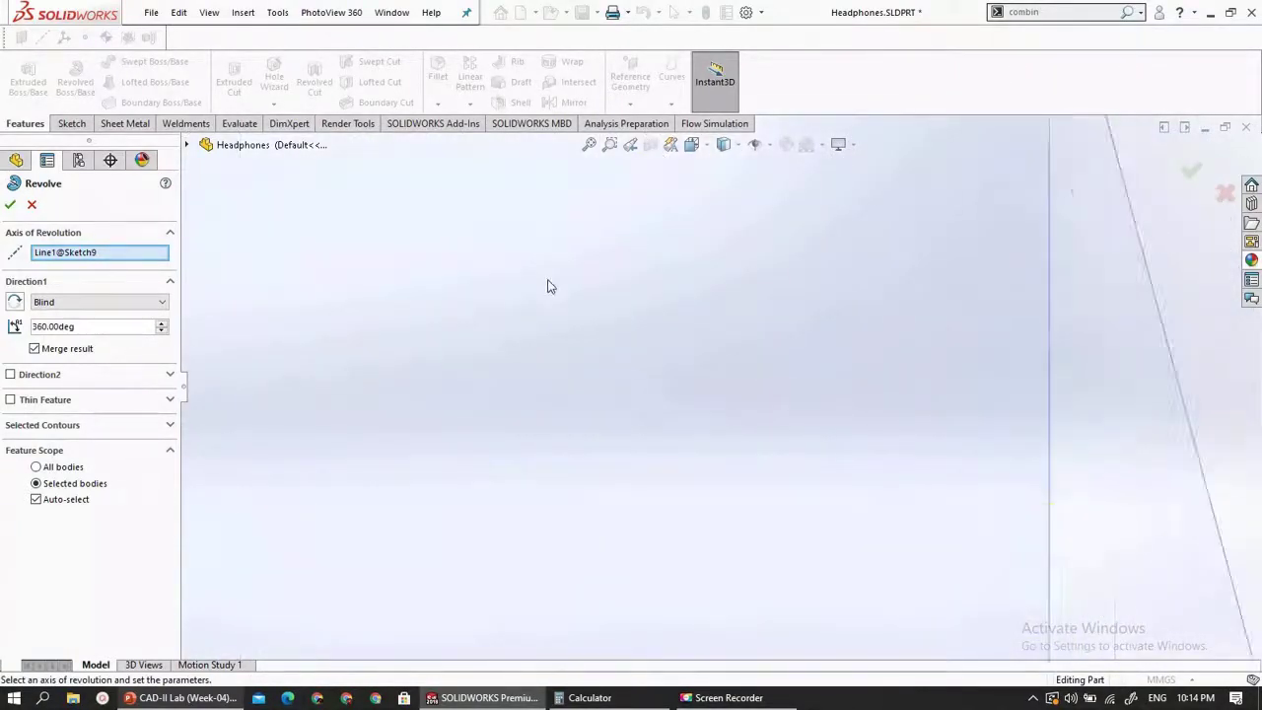
pyautogui.scroll(6, 551, 286)
pyautogui.scroll(-5, 662, 471)
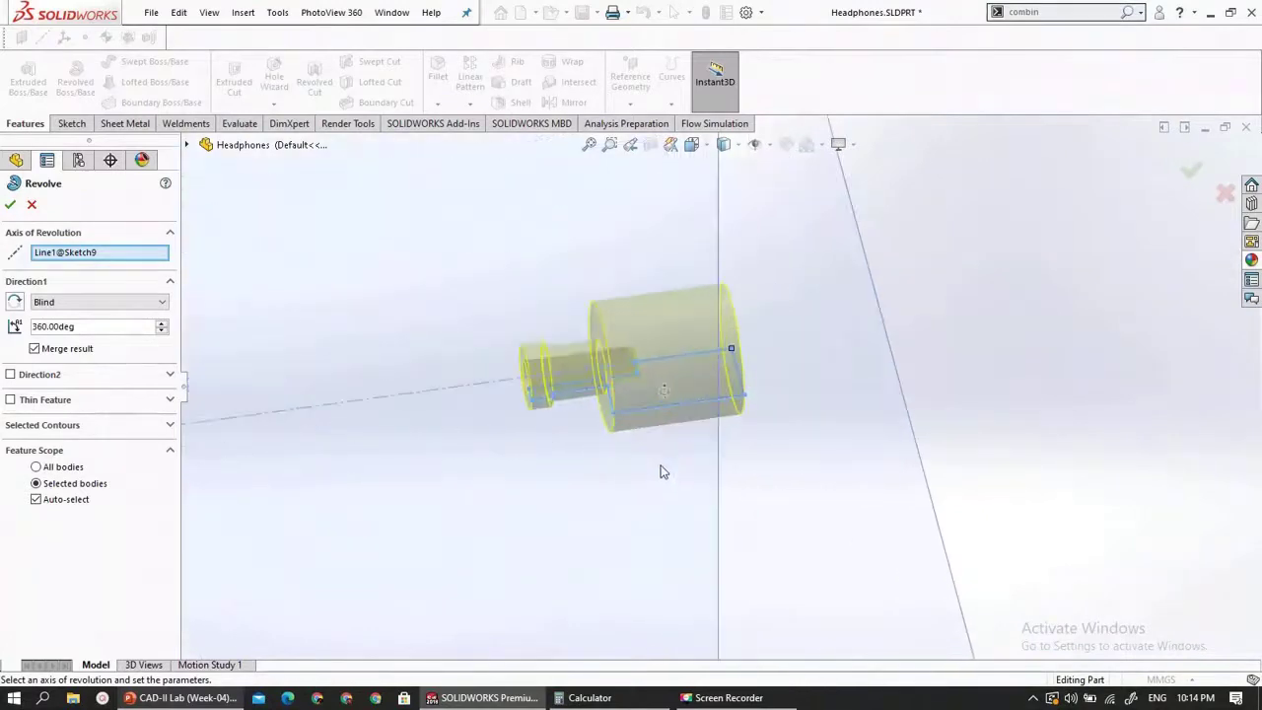
pyautogui.moveTo(662, 470); pyautogui.dragTo(552, 385, button='middle')
pyautogui.scroll(5, 617, 437)
pyautogui.scroll(-5, 499, 411)
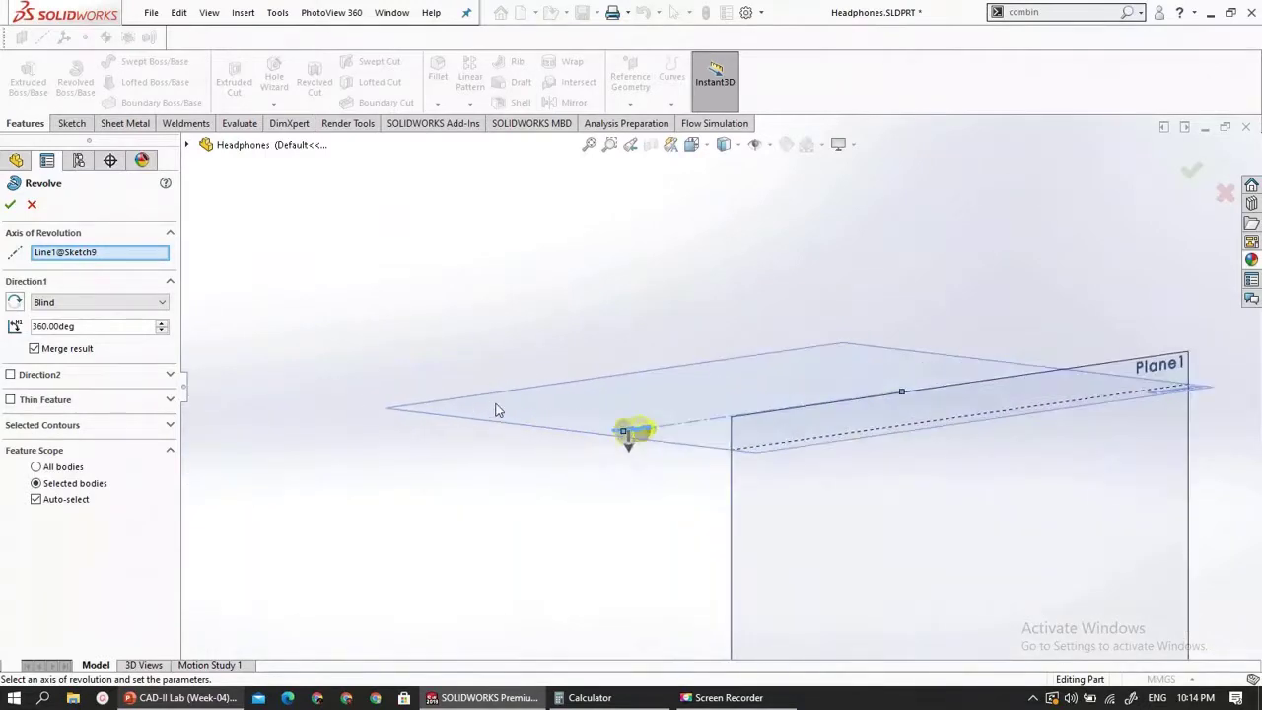
pyautogui.scroll(-10, 620, 458)
pyautogui.scroll(4, 597, 422)
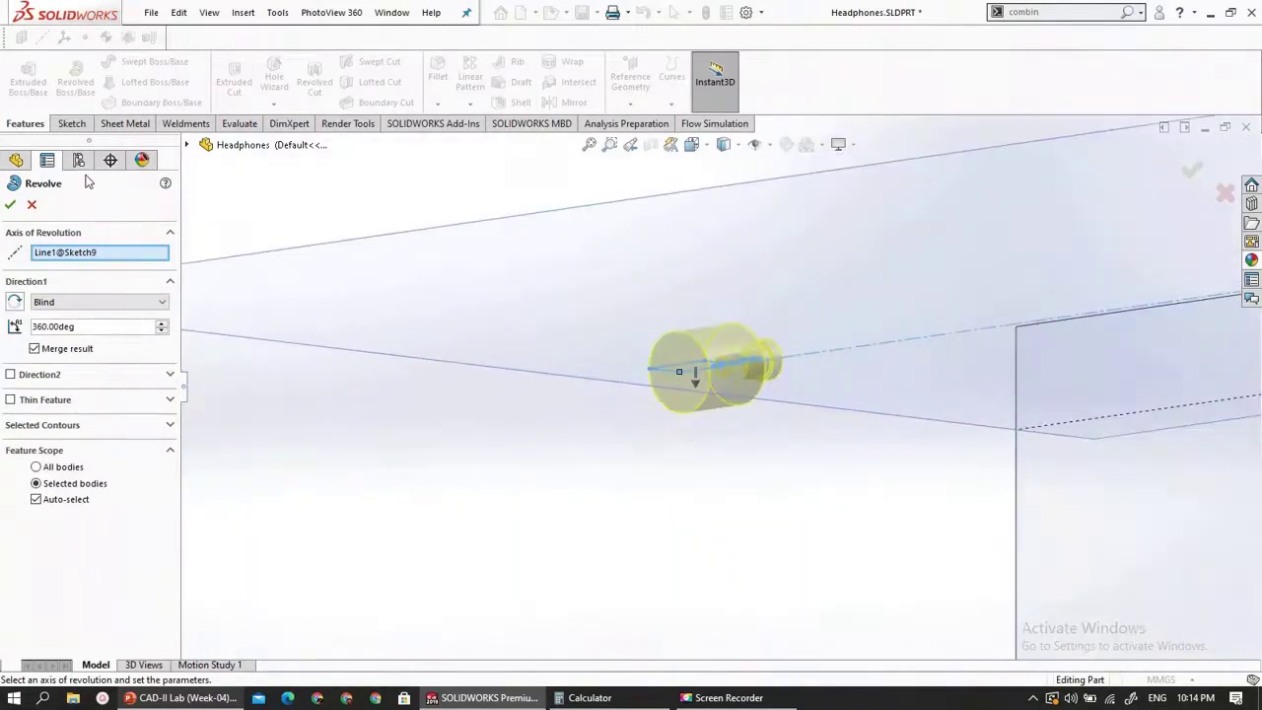
pyautogui.click(10, 205)
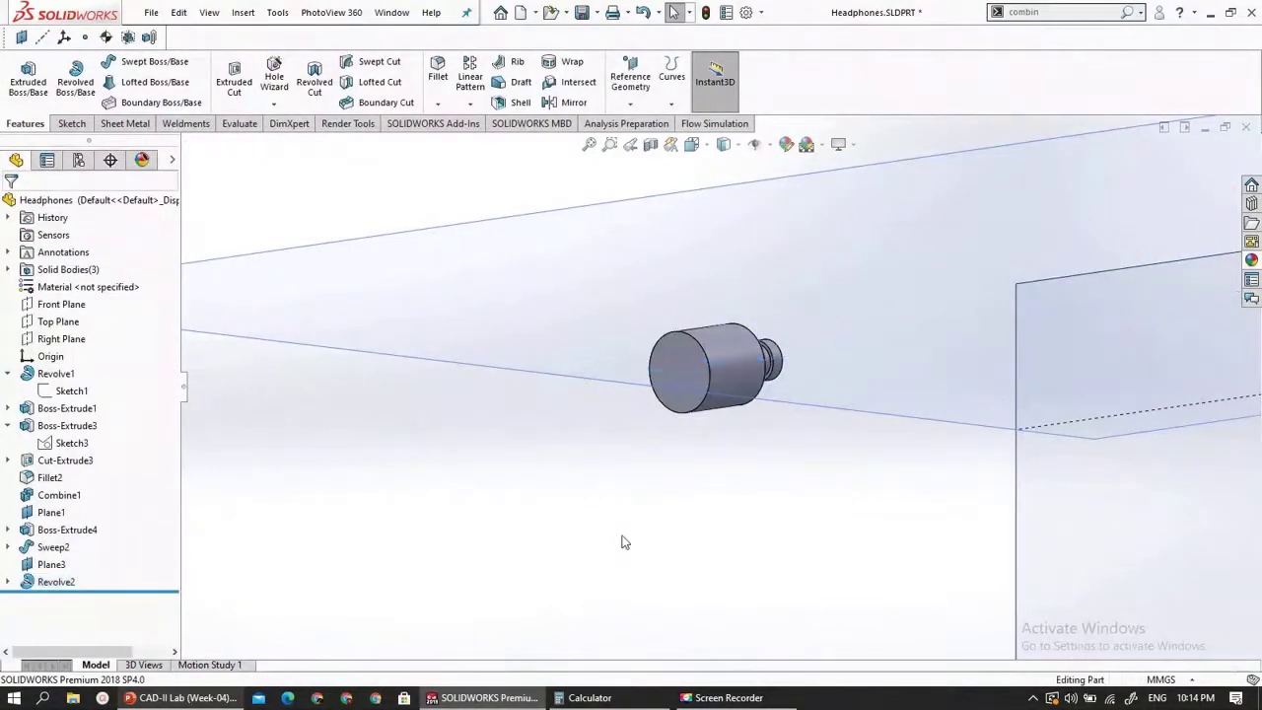
# - Check the revolved earbud against its PowerPoint lab slide and read the following slide on the triangular cut and drafted extrusion
pyautogui.moveTo(767, 444); pyautogui.dragTo(755, 428, button='middle')
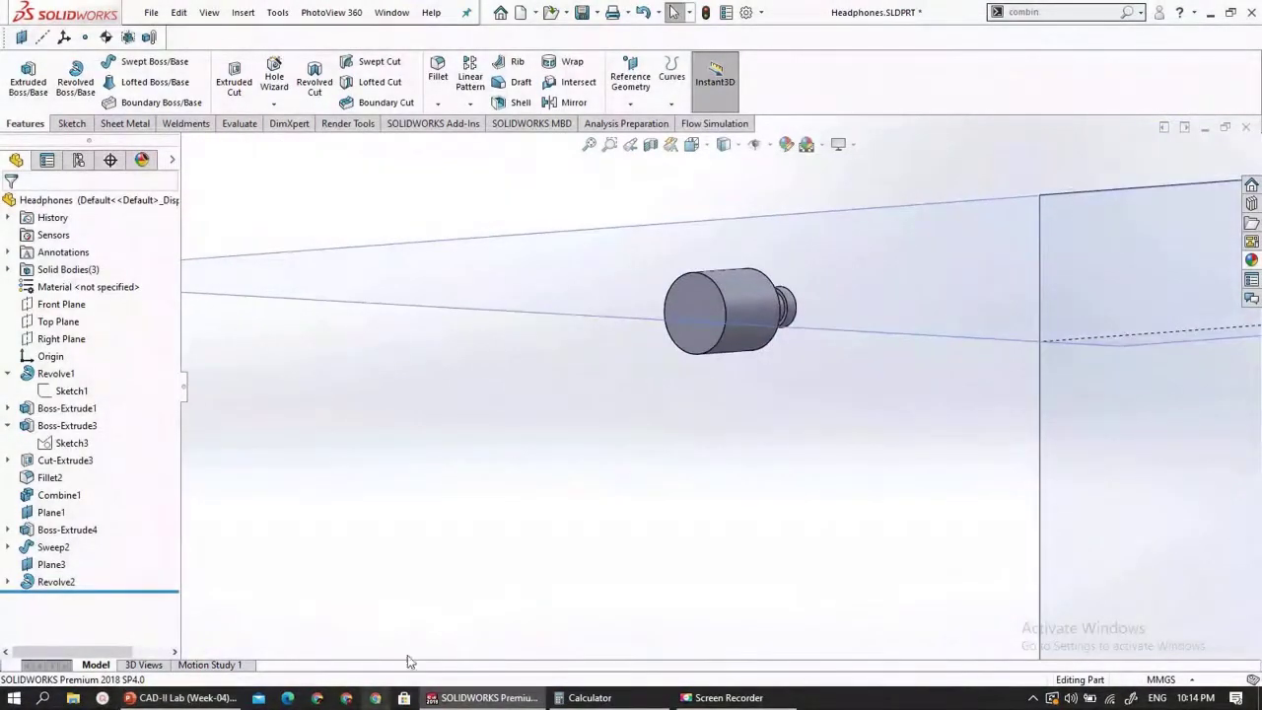
pyautogui.click(183, 697)
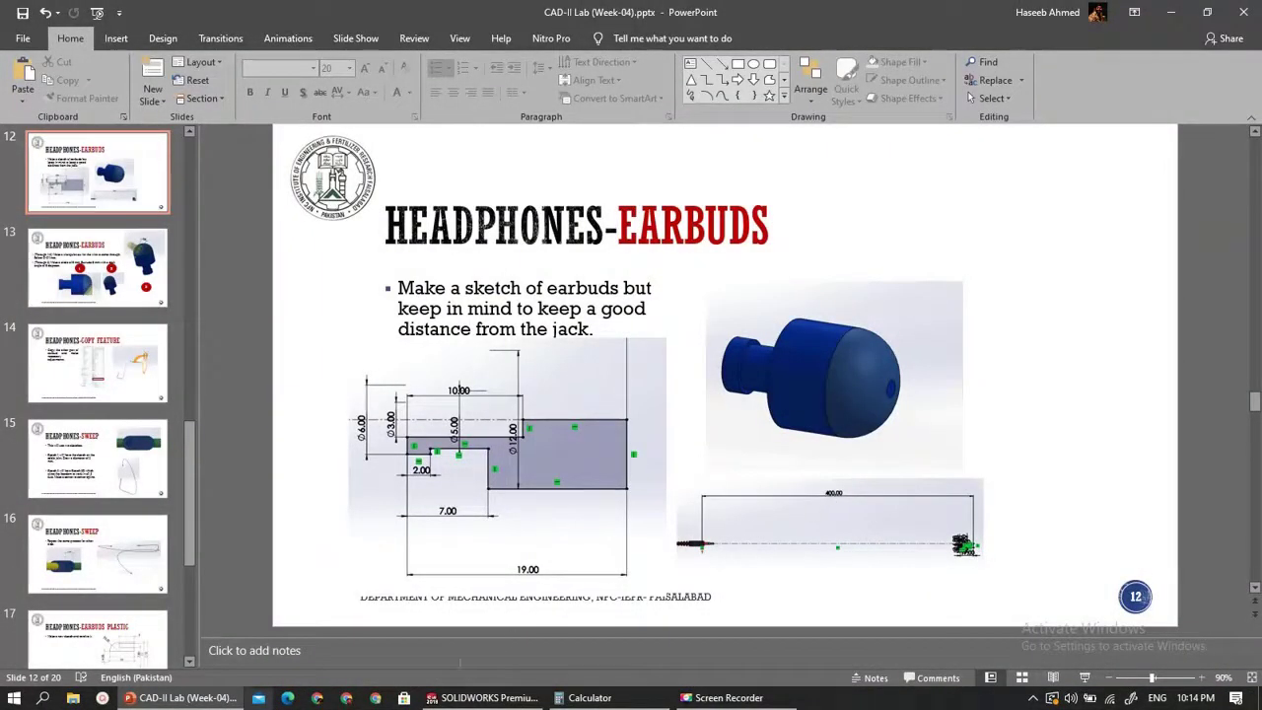
pyautogui.click(439, 697)
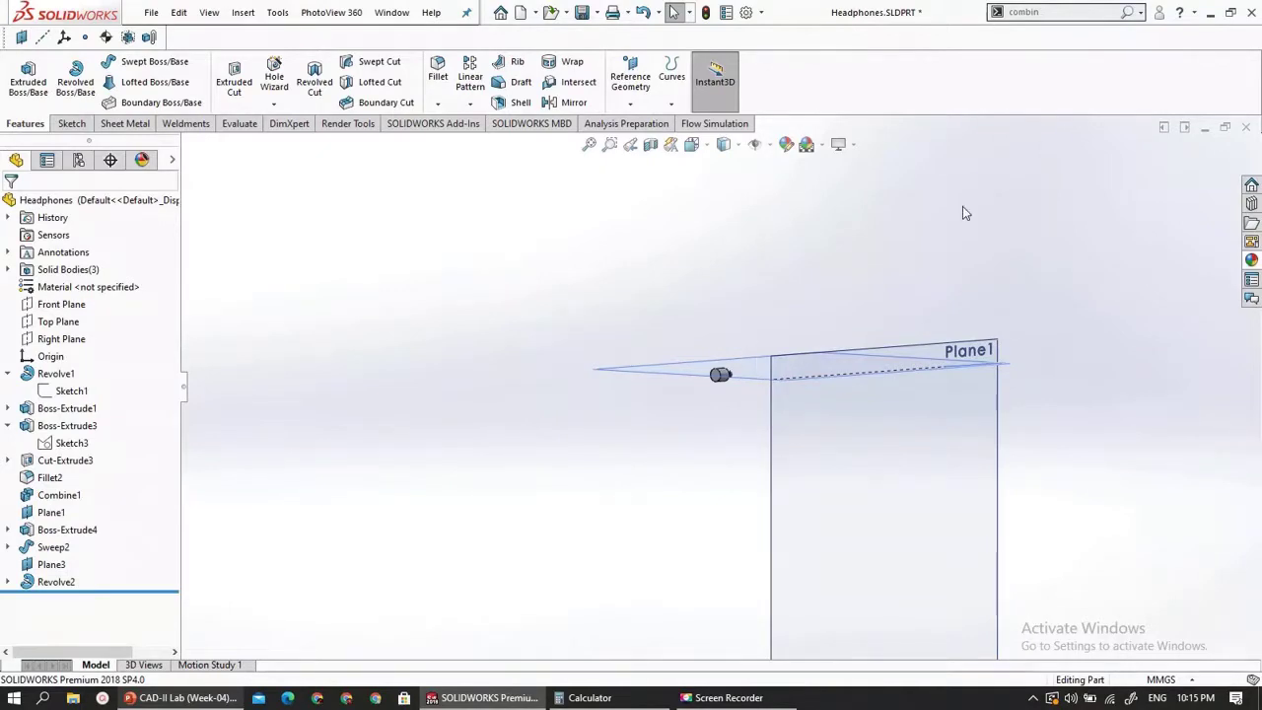
pyautogui.scroll(2, 650, 367)
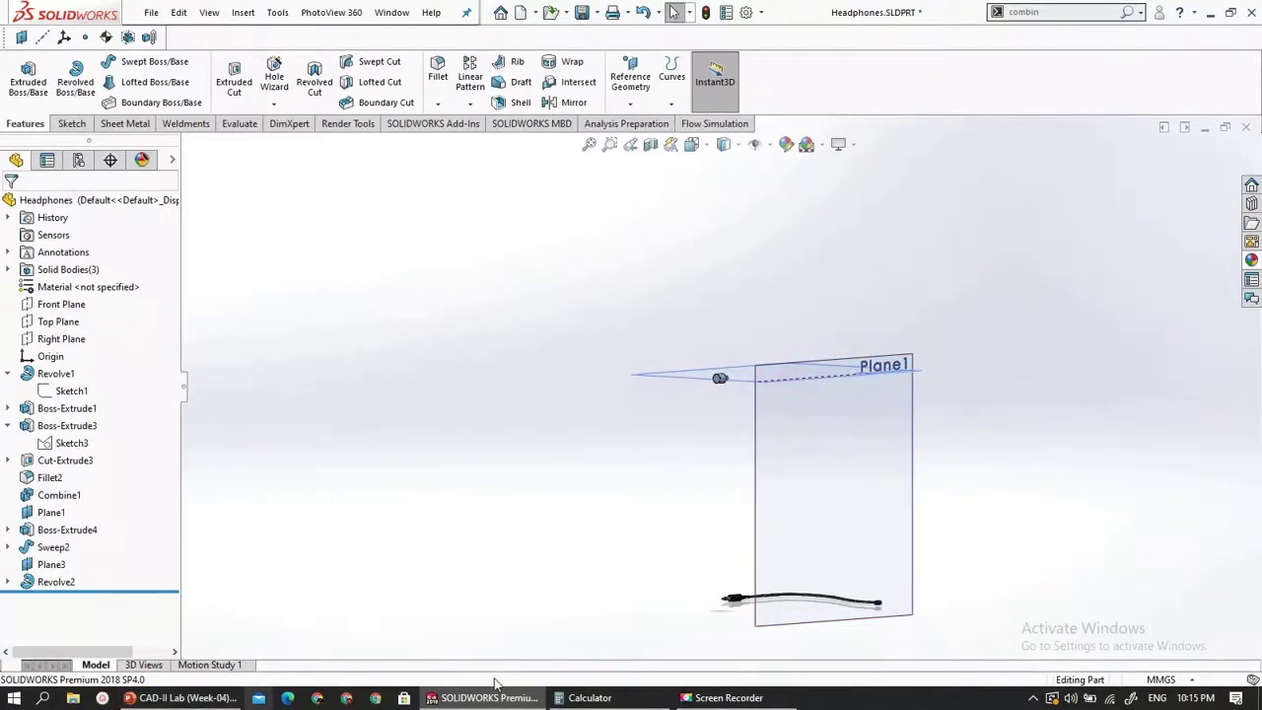
pyautogui.click(219, 698)
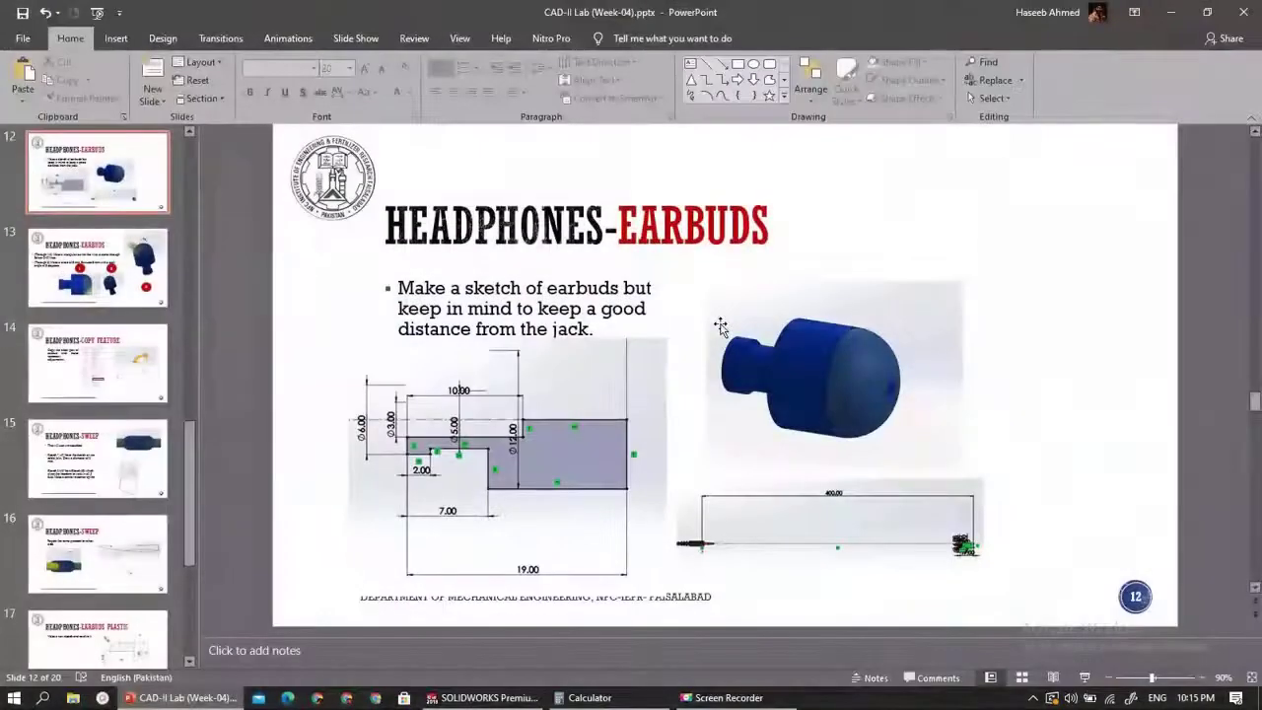
pyautogui.scroll(-1, 719, 324)
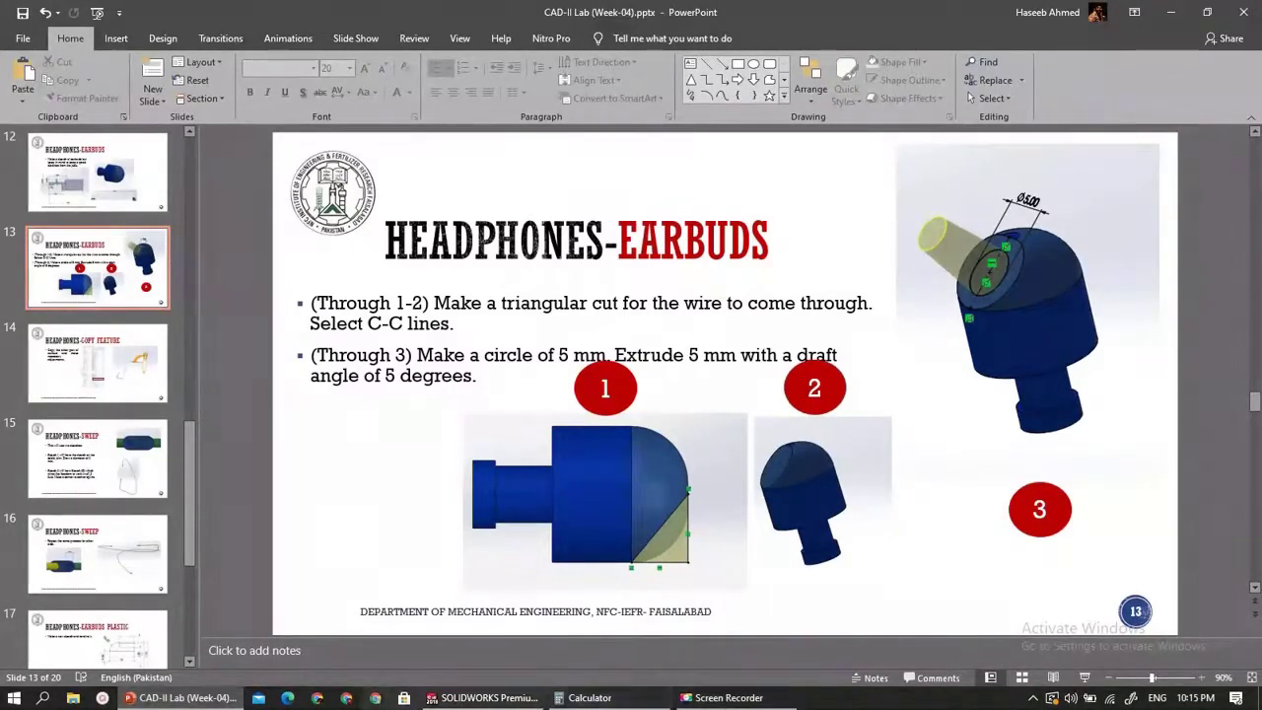
pyautogui.click(483, 697)
pyautogui.scroll(2, 767, 349)
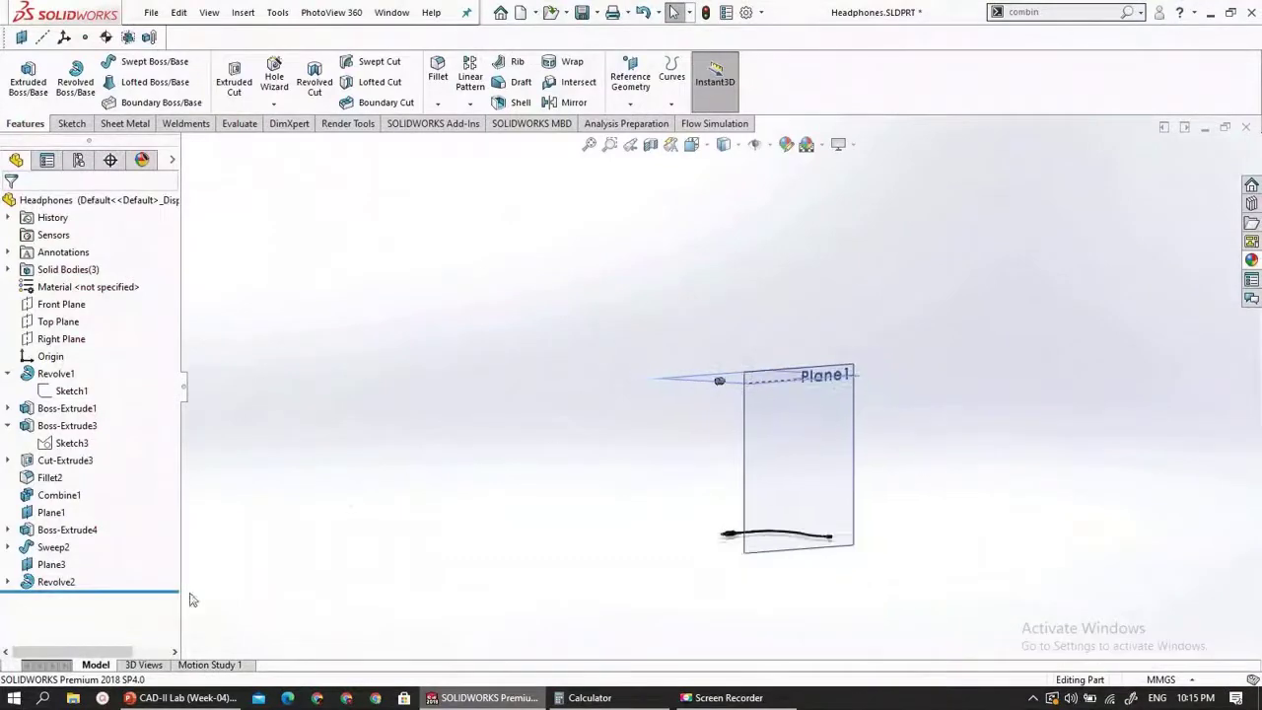
# - Start a new sketch on Plane3 for the revolved earbud body
pyautogui.click(44, 584)
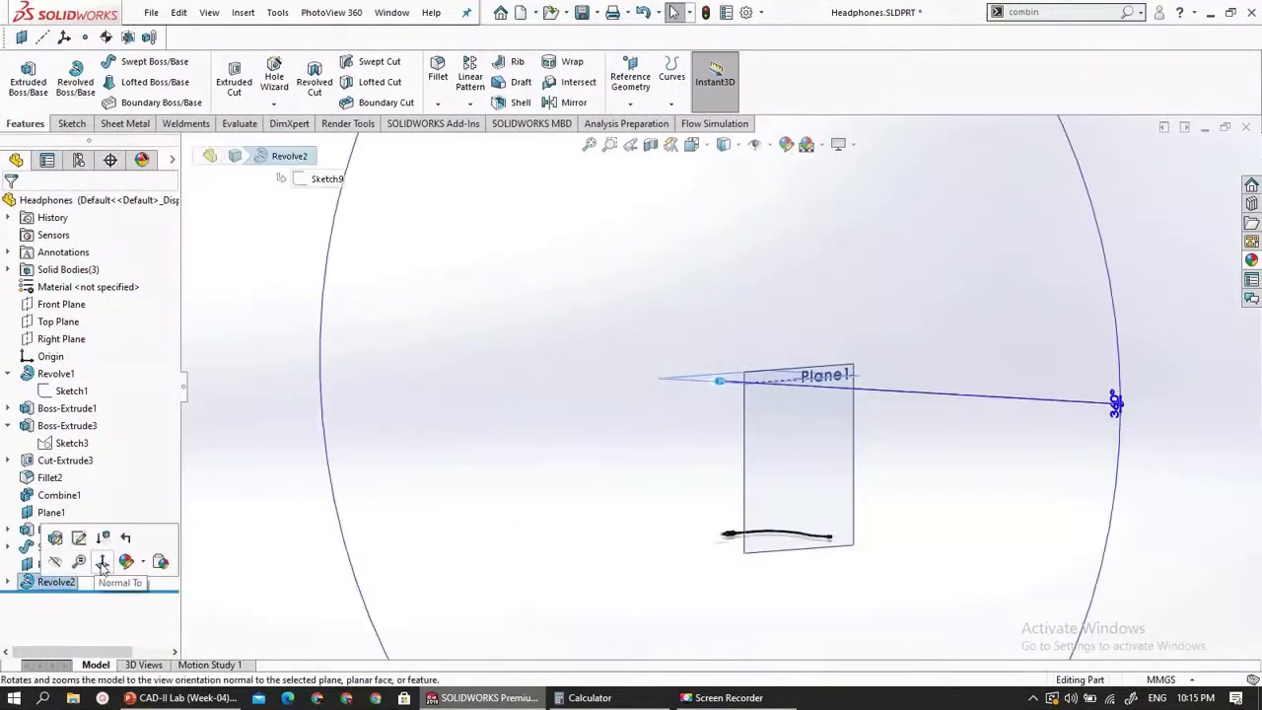
pyautogui.click(108, 567)
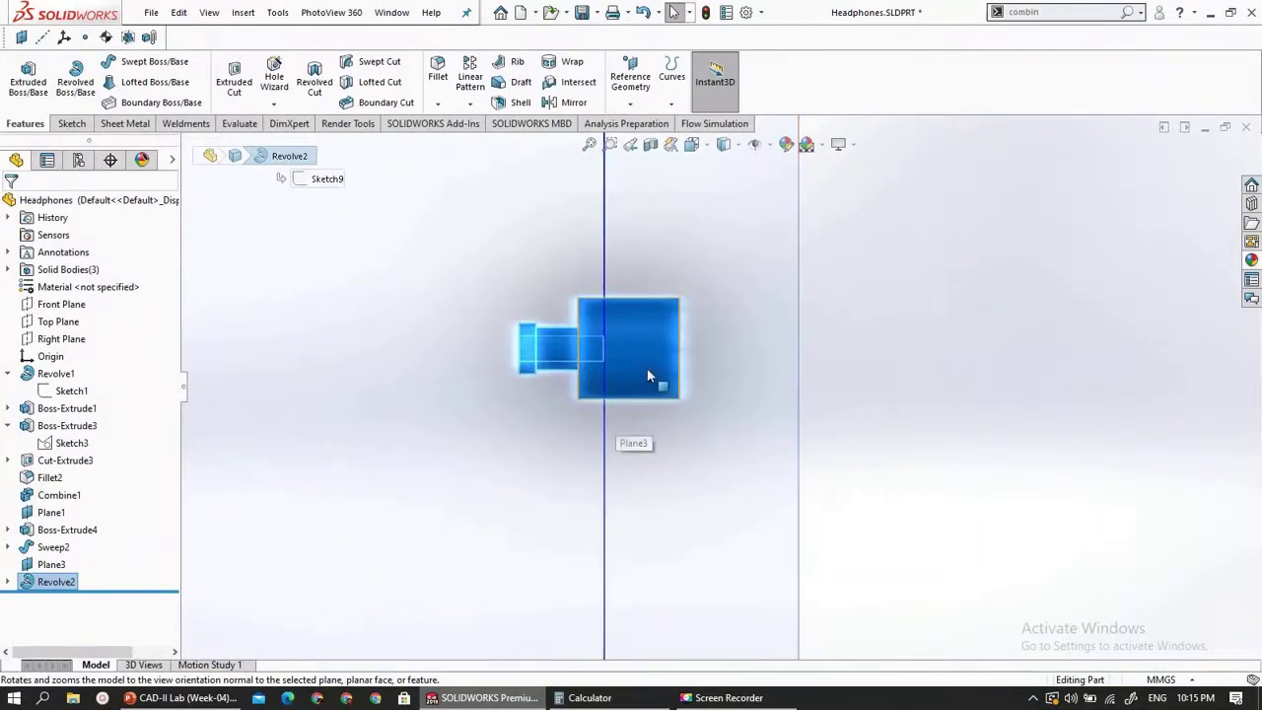
pyautogui.scroll(-2, 646, 368)
pyautogui.scroll(4, 647, 368)
pyautogui.scroll(1, 647, 369)
pyautogui.click(918, 350)
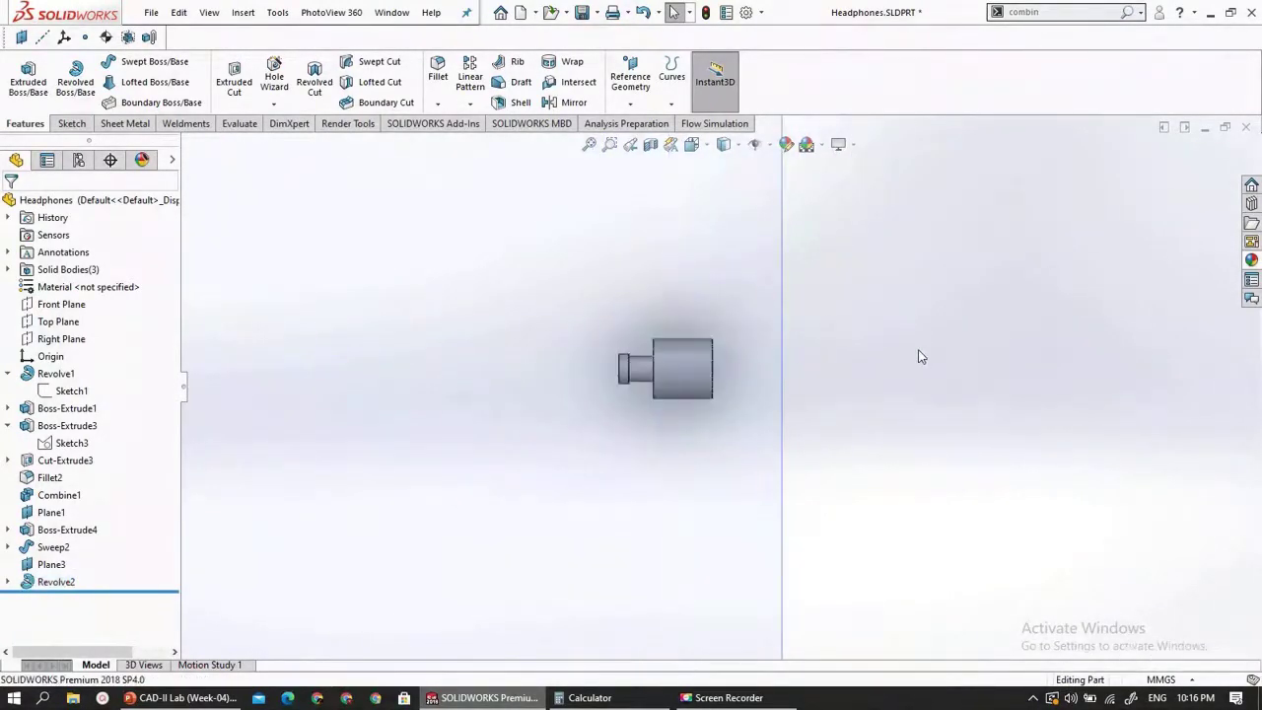
pyautogui.scroll(3, 917, 350)
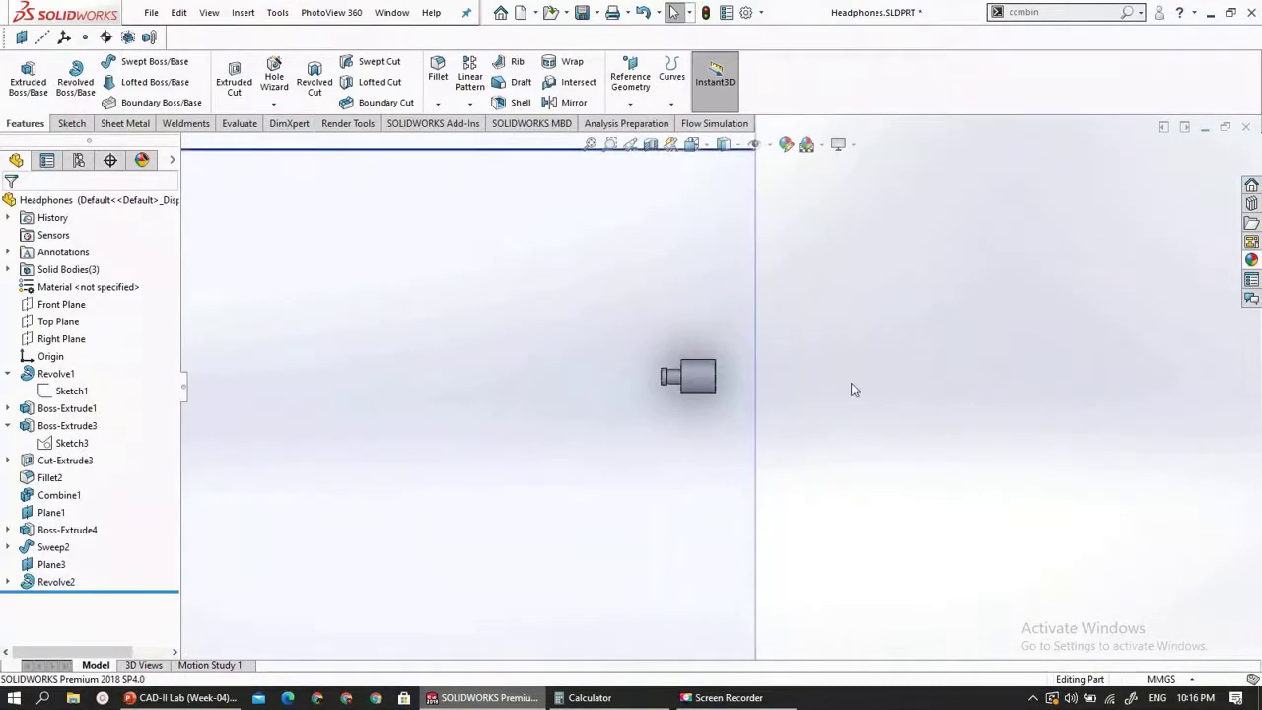
pyautogui.click(756, 364)
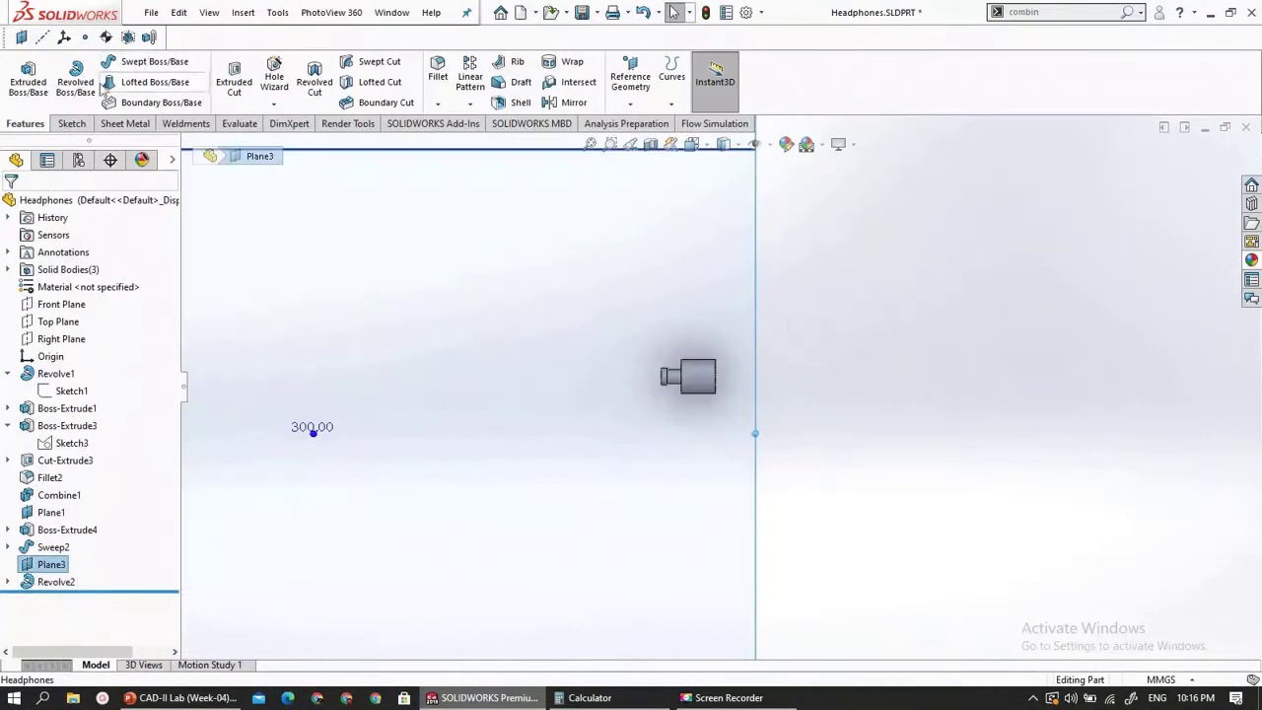
pyautogui.click(69, 123)
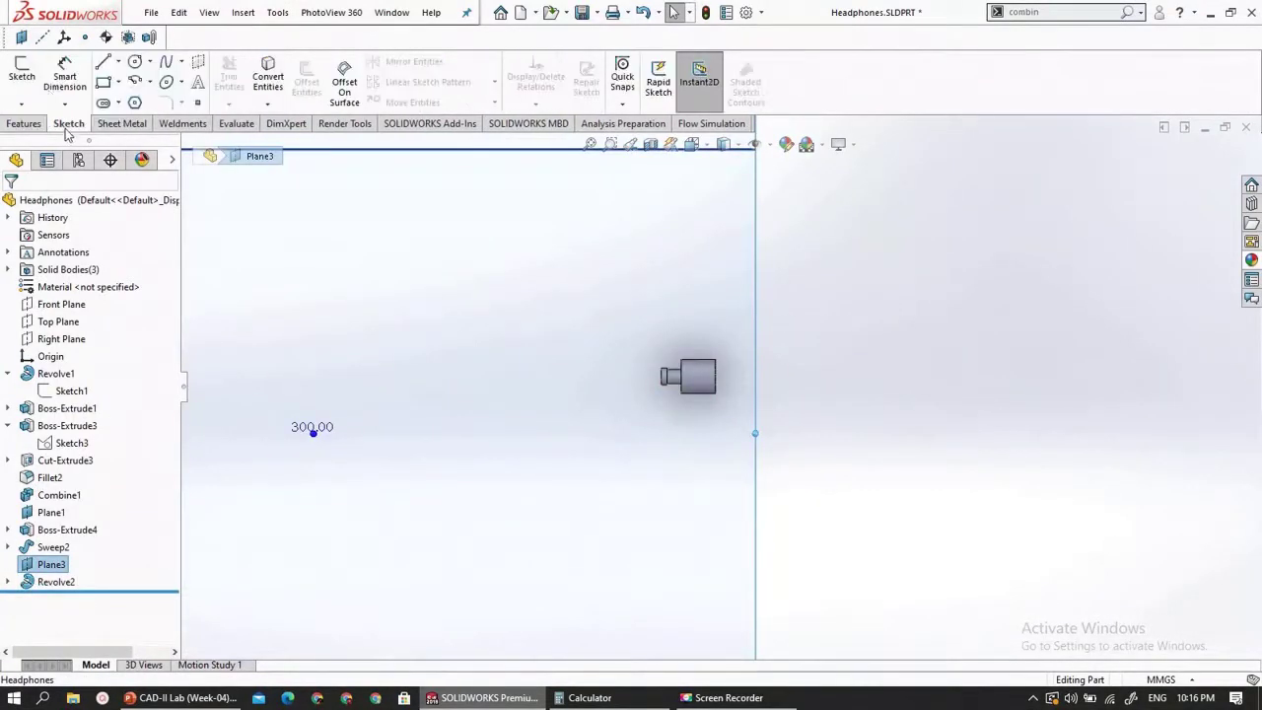
pyautogui.click(21, 75)
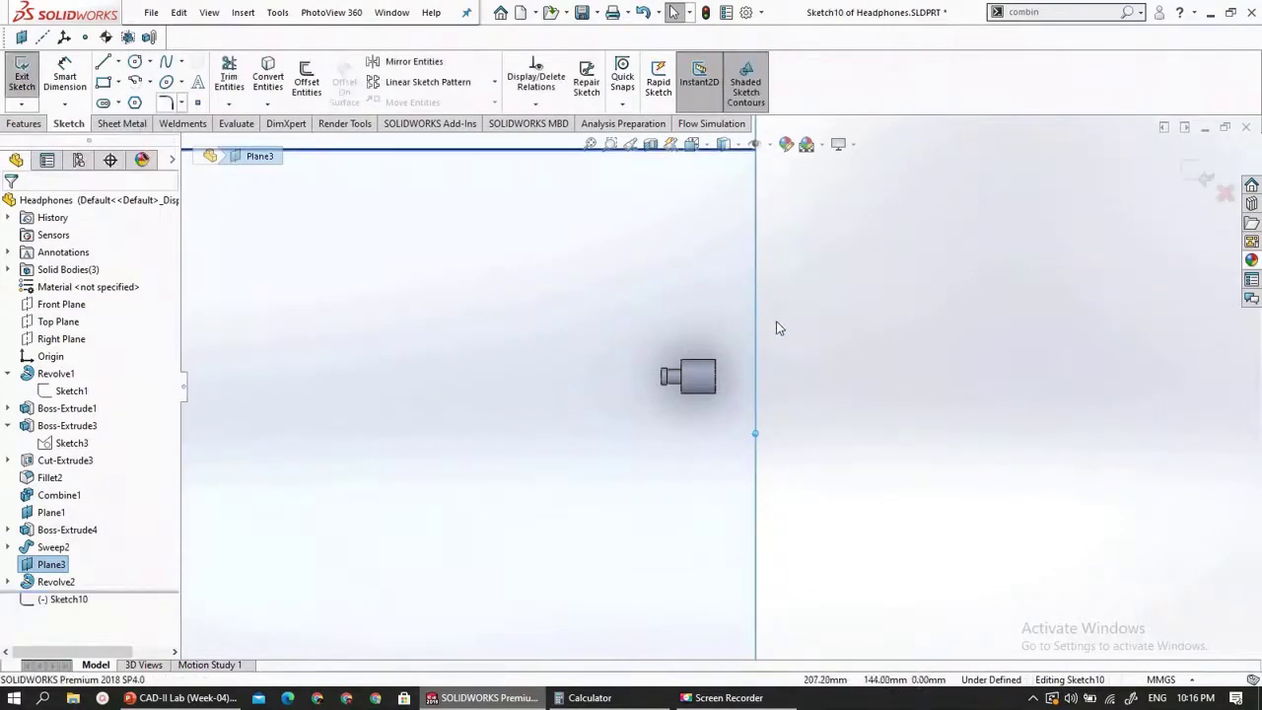
pyautogui.scroll(-5, 778, 324)
pyautogui.scroll(2, 666, 423)
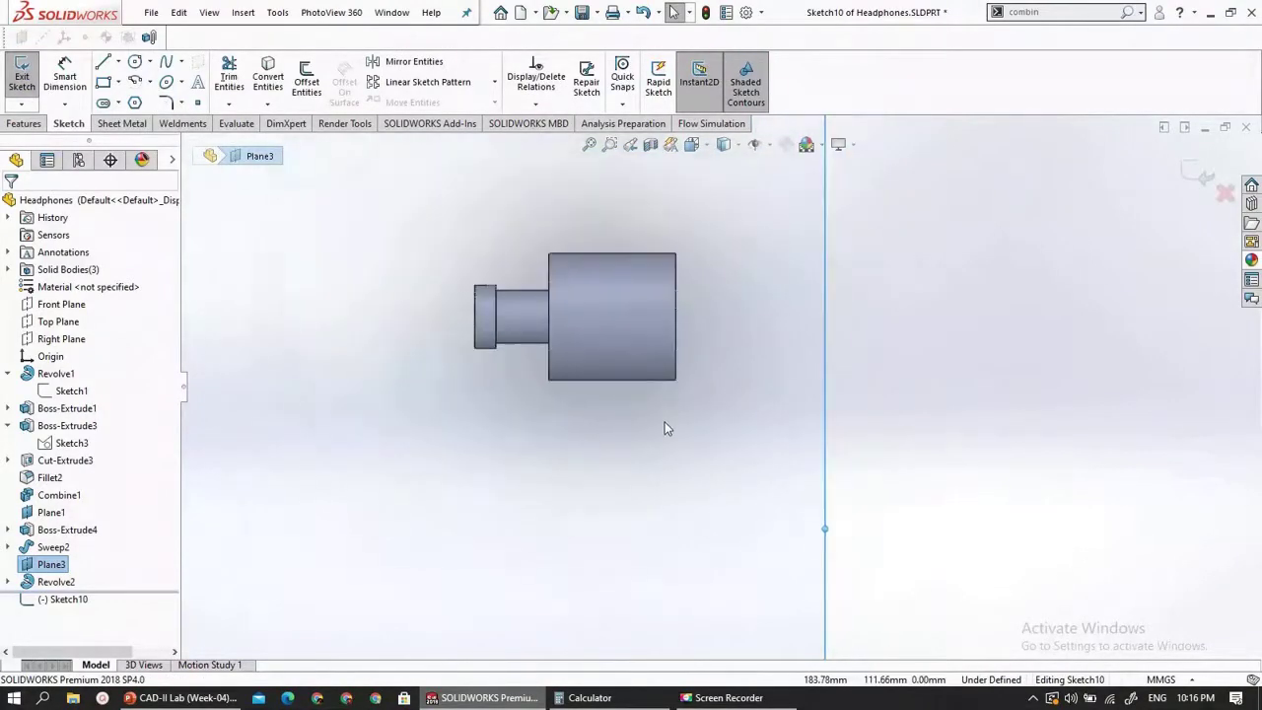
pyautogui.scroll(-2, 733, 129)
pyautogui.scroll(-1, 699, 347)
pyautogui.scroll(-1, 699, 347)
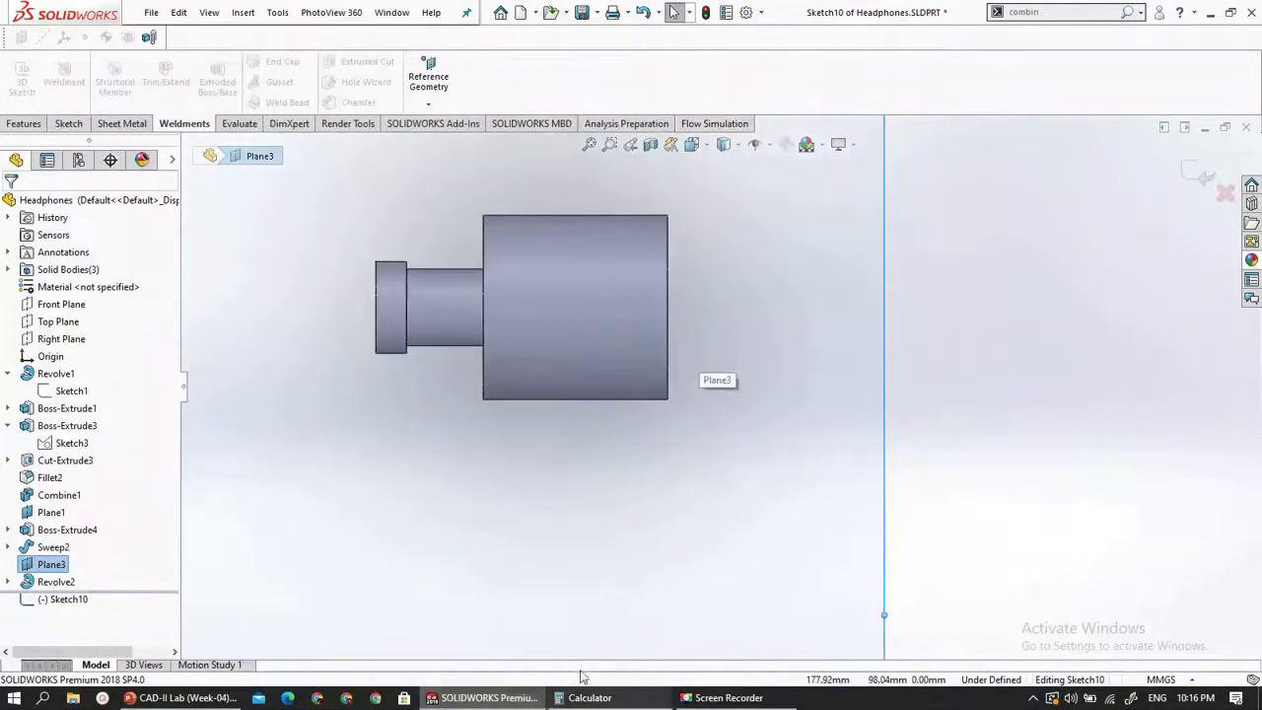
# - Review the earbud profile and triangular cut slides in PowerPoint, and compare them with the earbud's open end in SOLIDWORKS
pyautogui.click(182, 698)
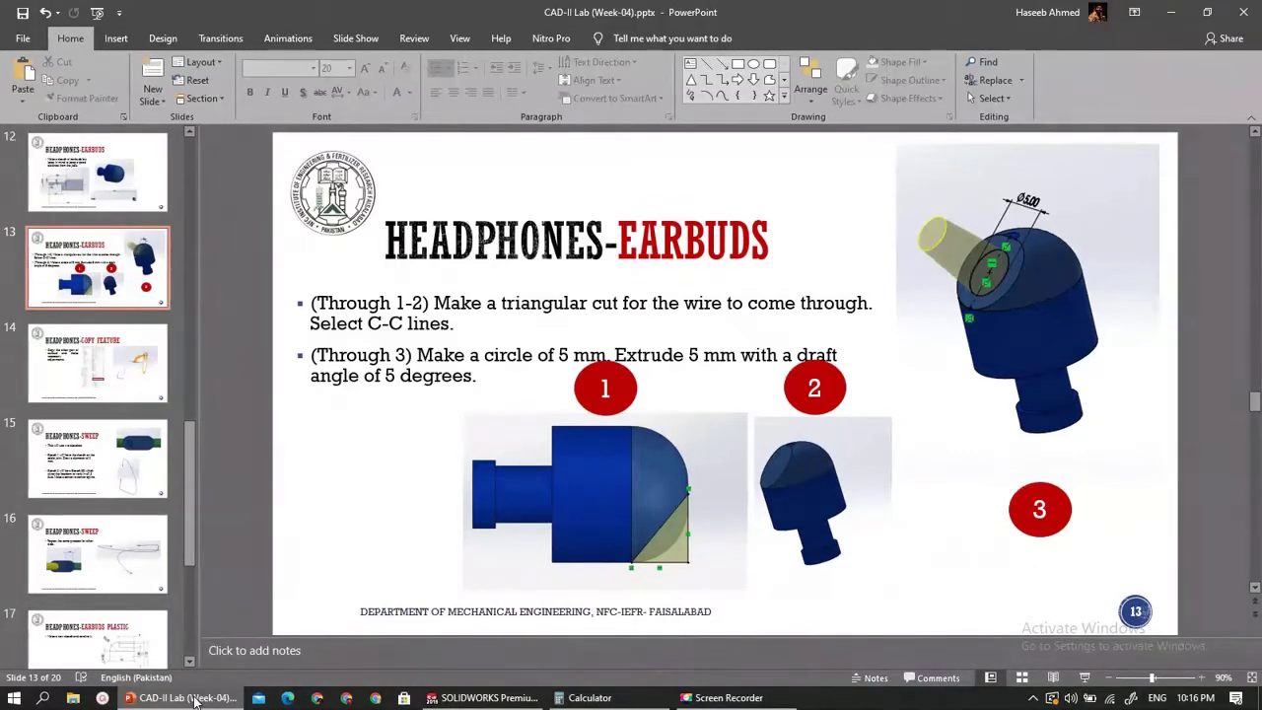
pyautogui.click(194, 700)
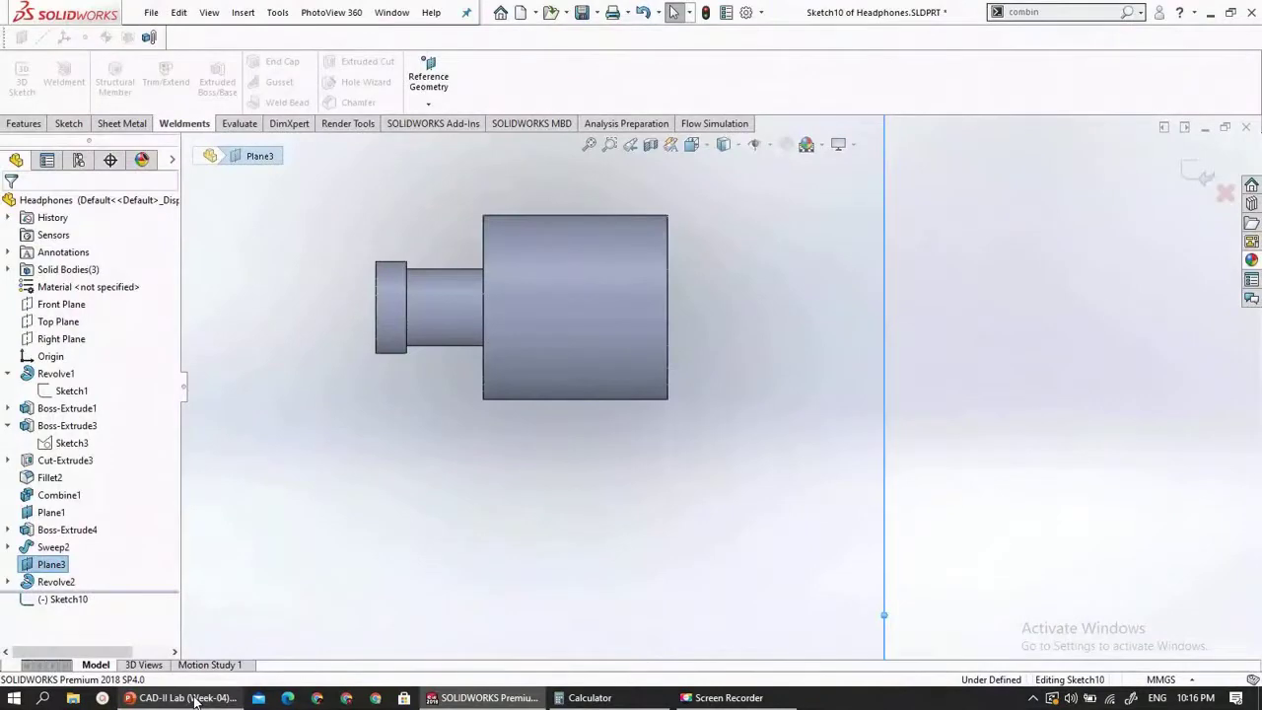
pyautogui.click(194, 700)
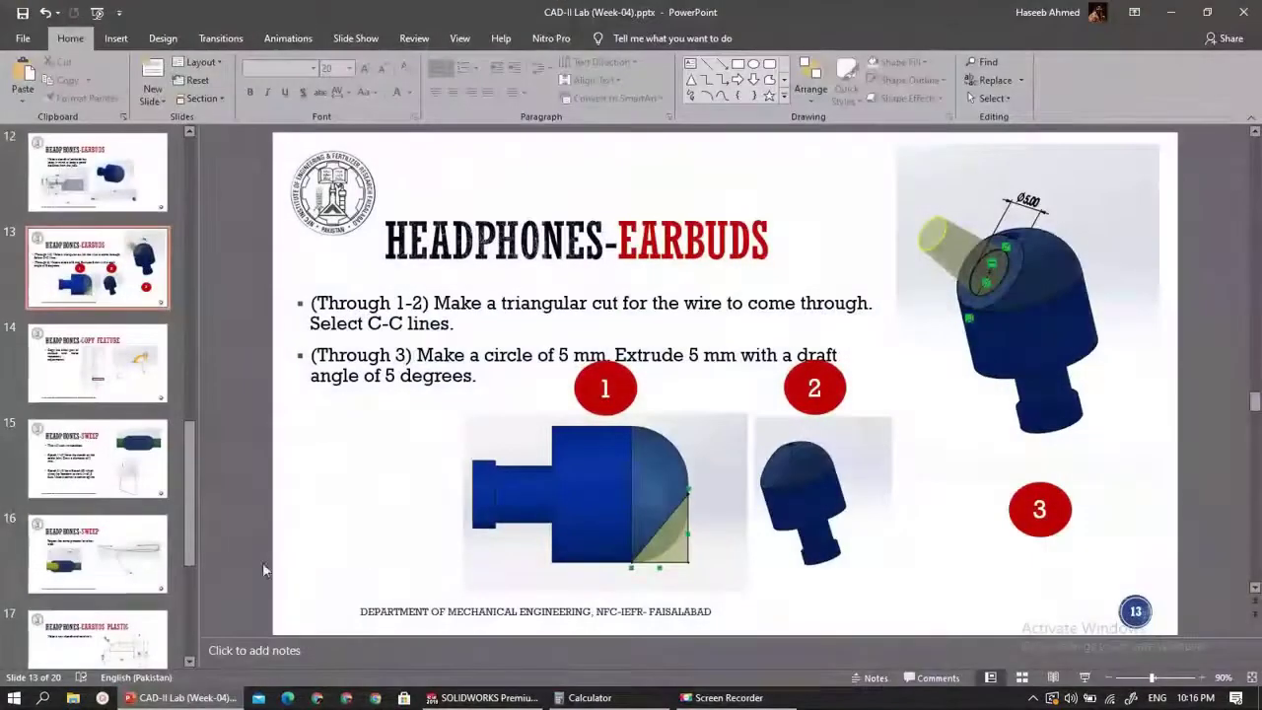
pyautogui.scroll(1, 284, 540)
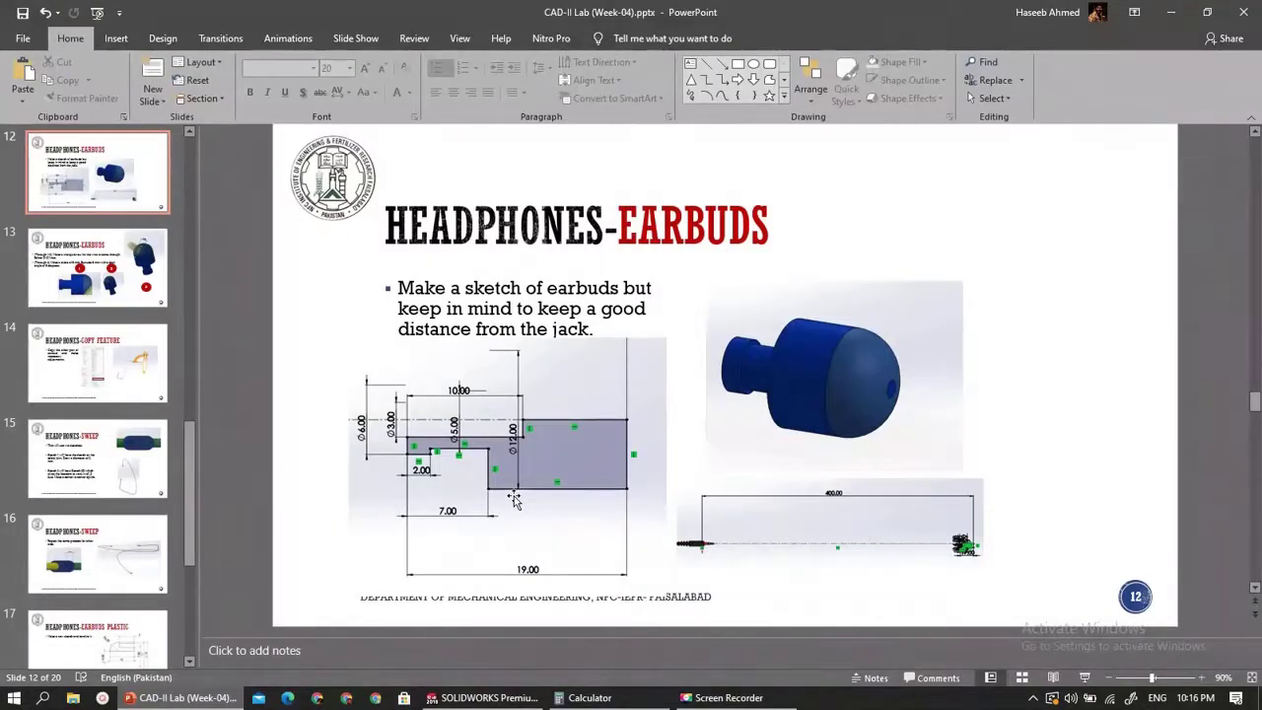
pyautogui.scroll(-1, 514, 498)
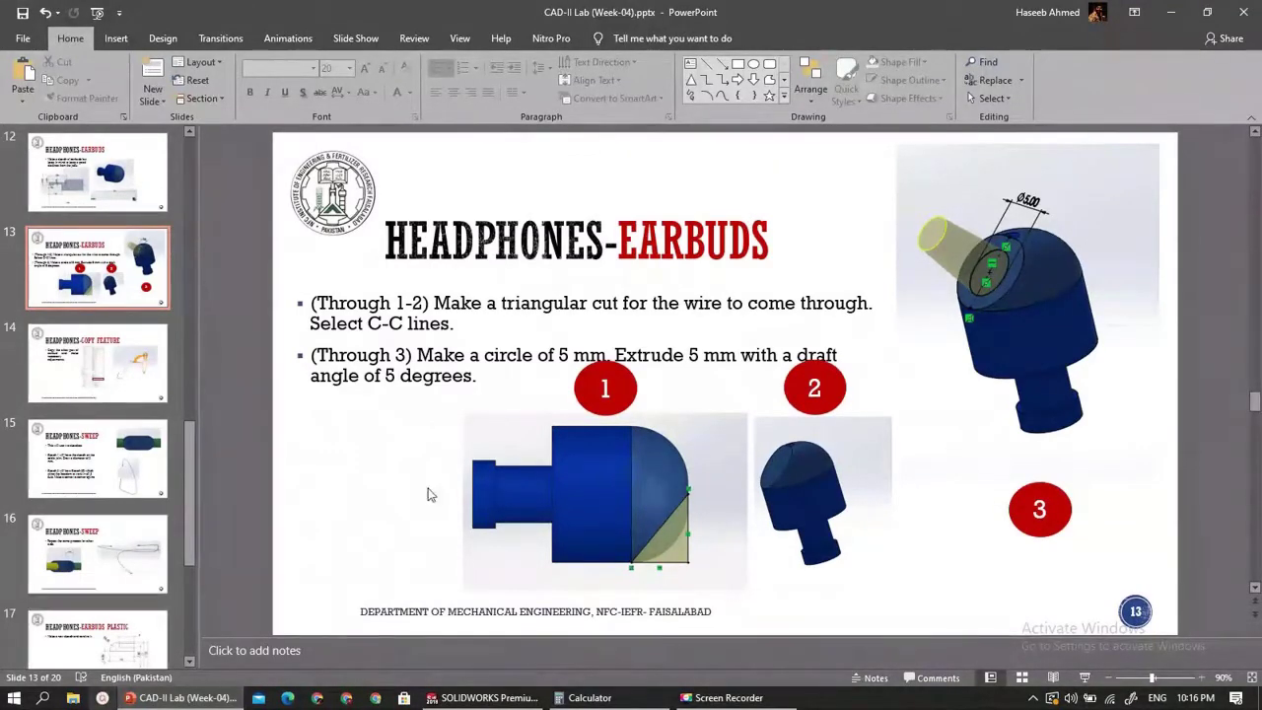
pyautogui.click(153, 698)
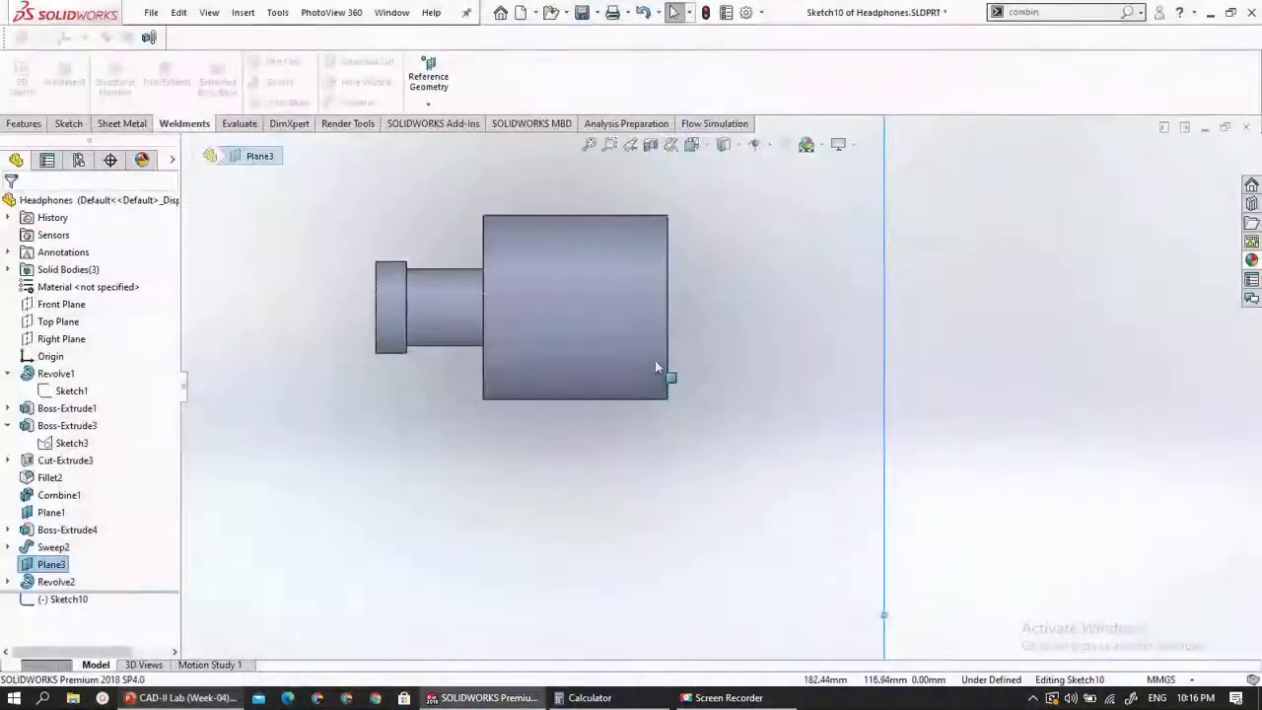
pyautogui.moveTo(656, 367); pyautogui.dragTo(603, 384, button='middle')
pyautogui.moveTo(699, 336)
pyautogui.mouseDown(button='middle')
pyautogui.moveTo(700, 250)
pyautogui.moveTo(712, 326)
pyautogui.mouseUp(button='middle')
pyautogui.scroll(-2, 826, 428)
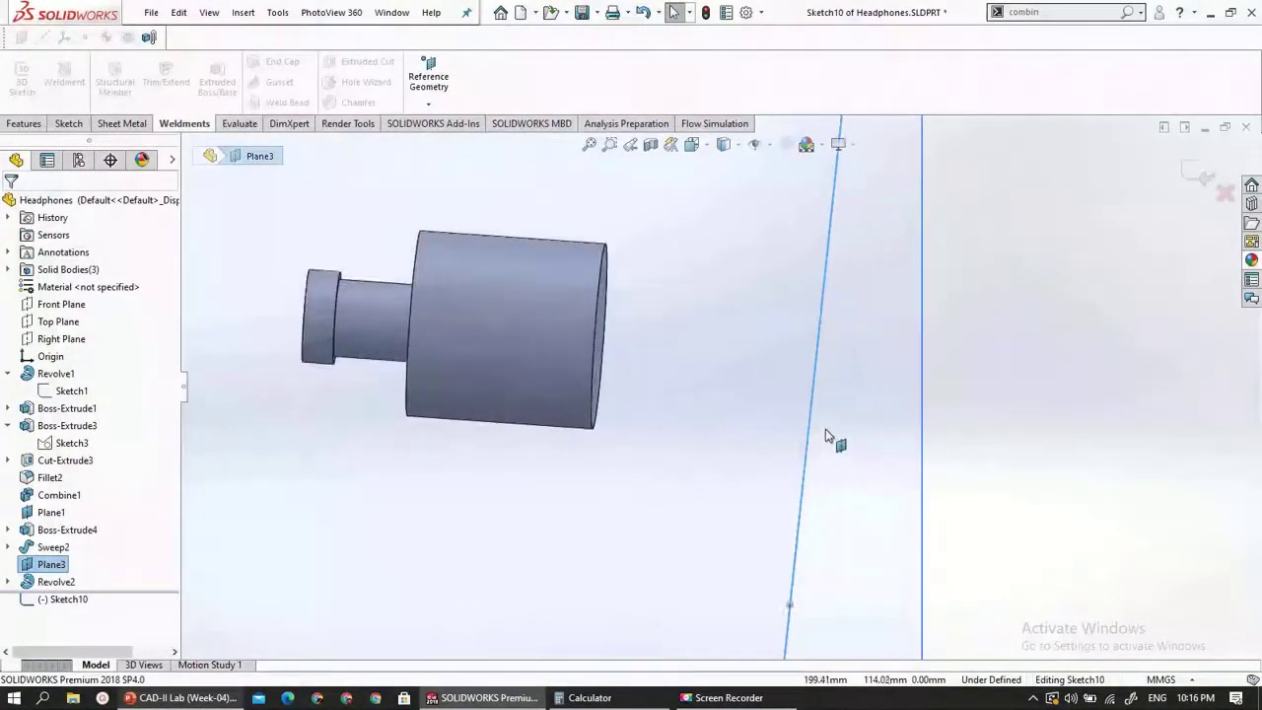
# - Exit the empty sketch on Plane3
pyautogui.click(25, 124)
pyautogui.click(68, 125)
pyautogui.click(22, 77)
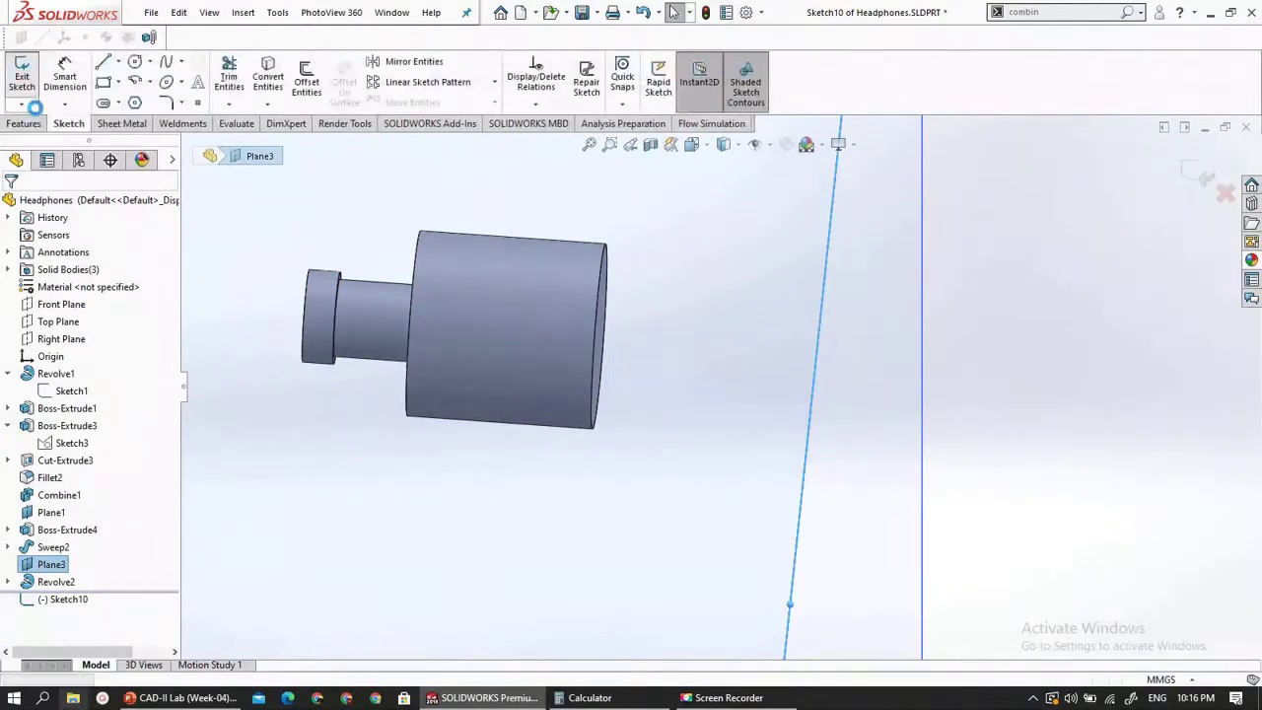
# - Fillet the circular outer edge at the earbud's large end with a symmetric 3 mm radius
pyautogui.click(30, 124)
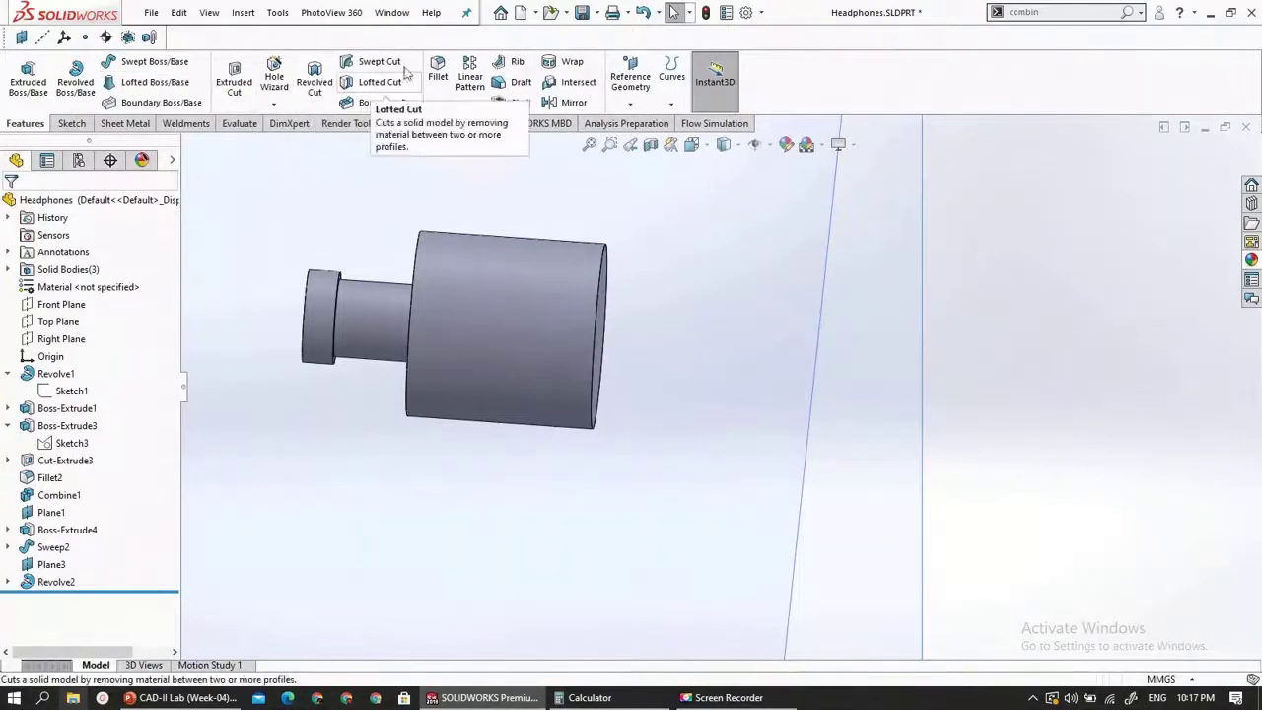
pyautogui.click(600, 296)
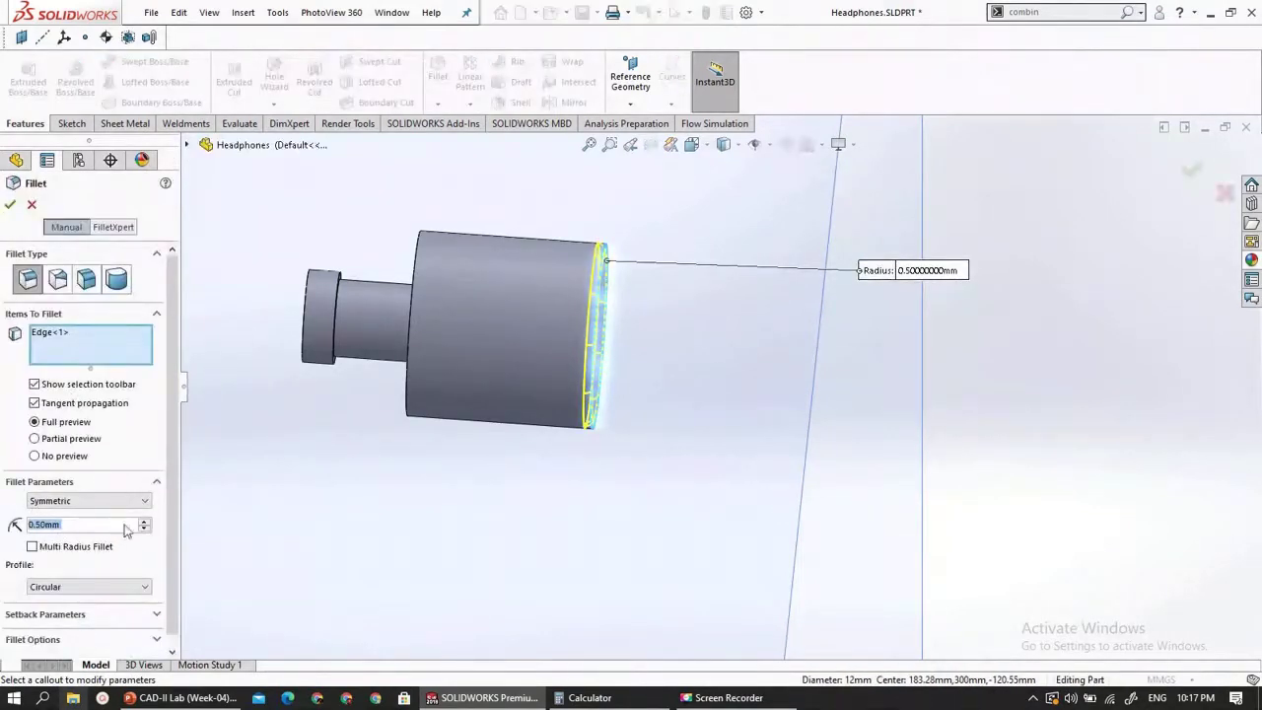
pyautogui.click(144, 522)
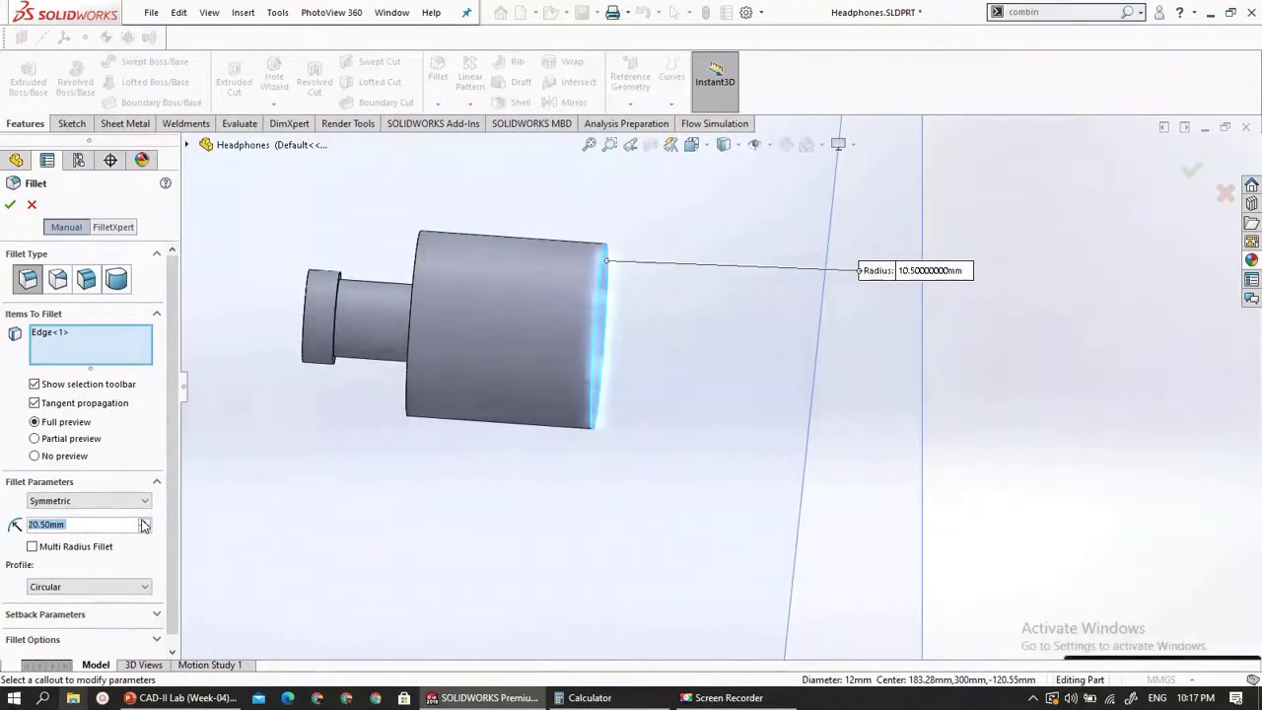
pyautogui.click(144, 522)
pyautogui.click(144, 521)
pyautogui.click(144, 521)
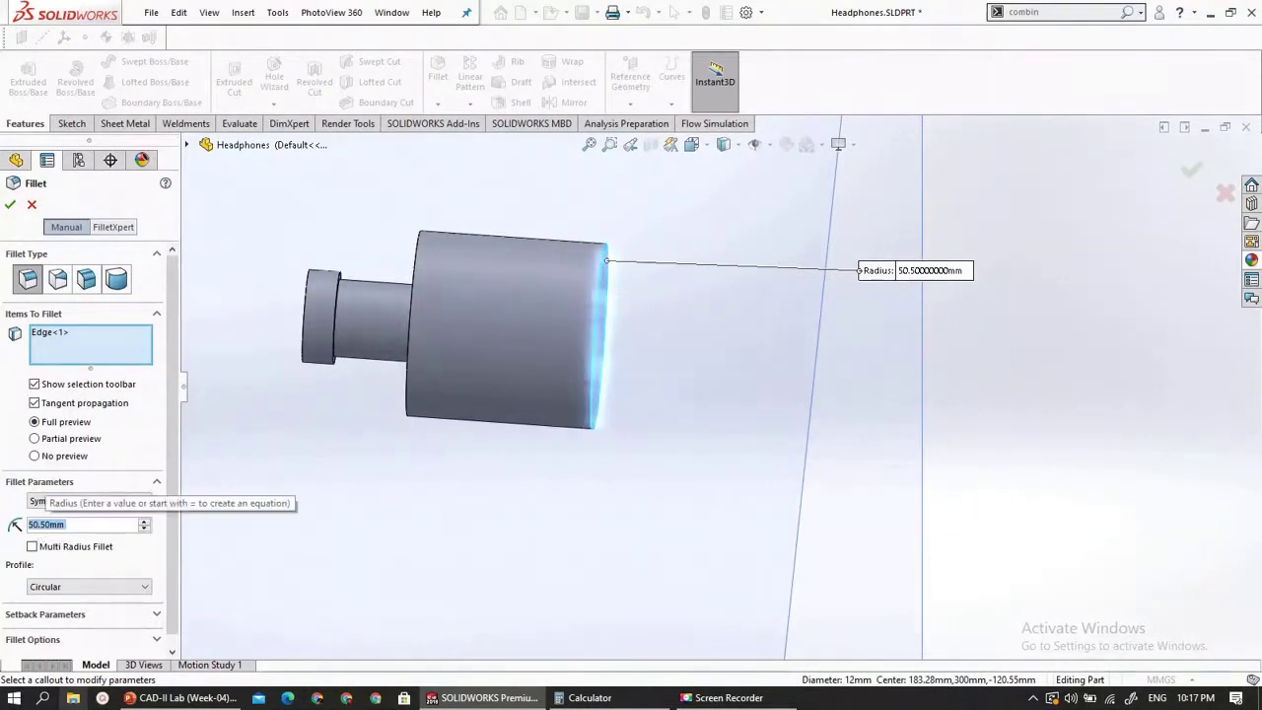
pyautogui.write('5')
pyautogui.press('Return')
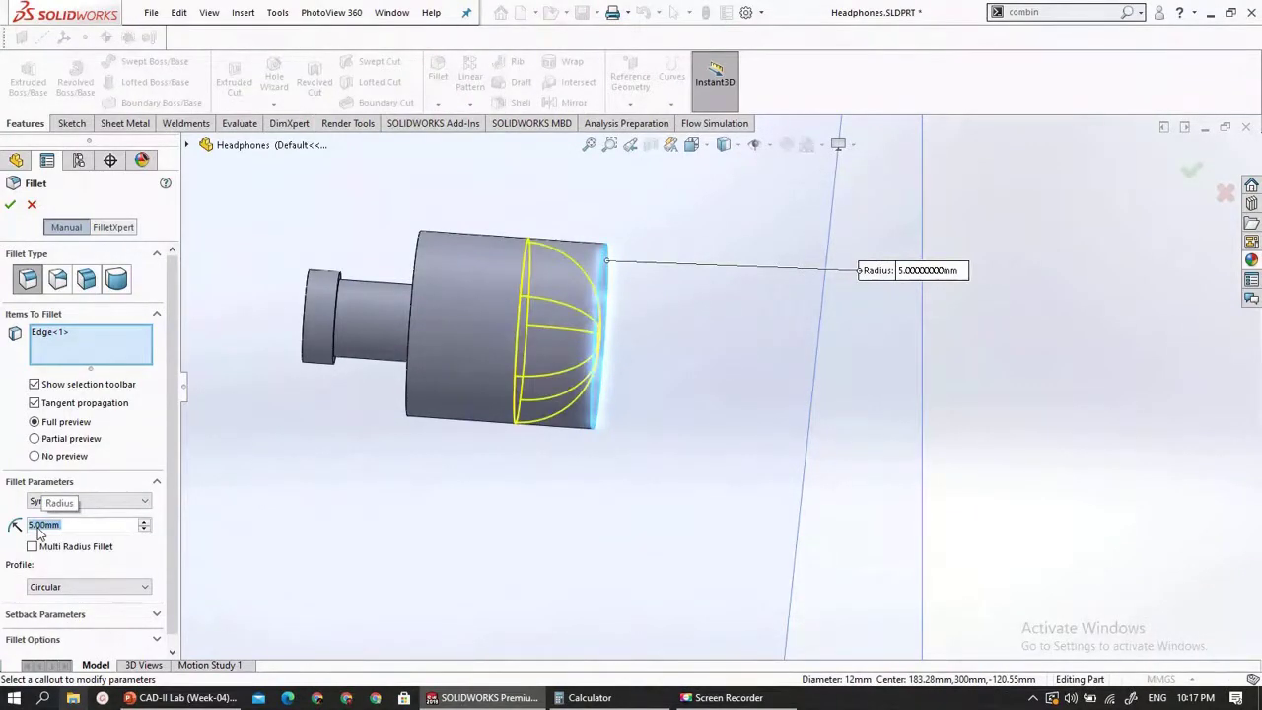
pyautogui.write('4')
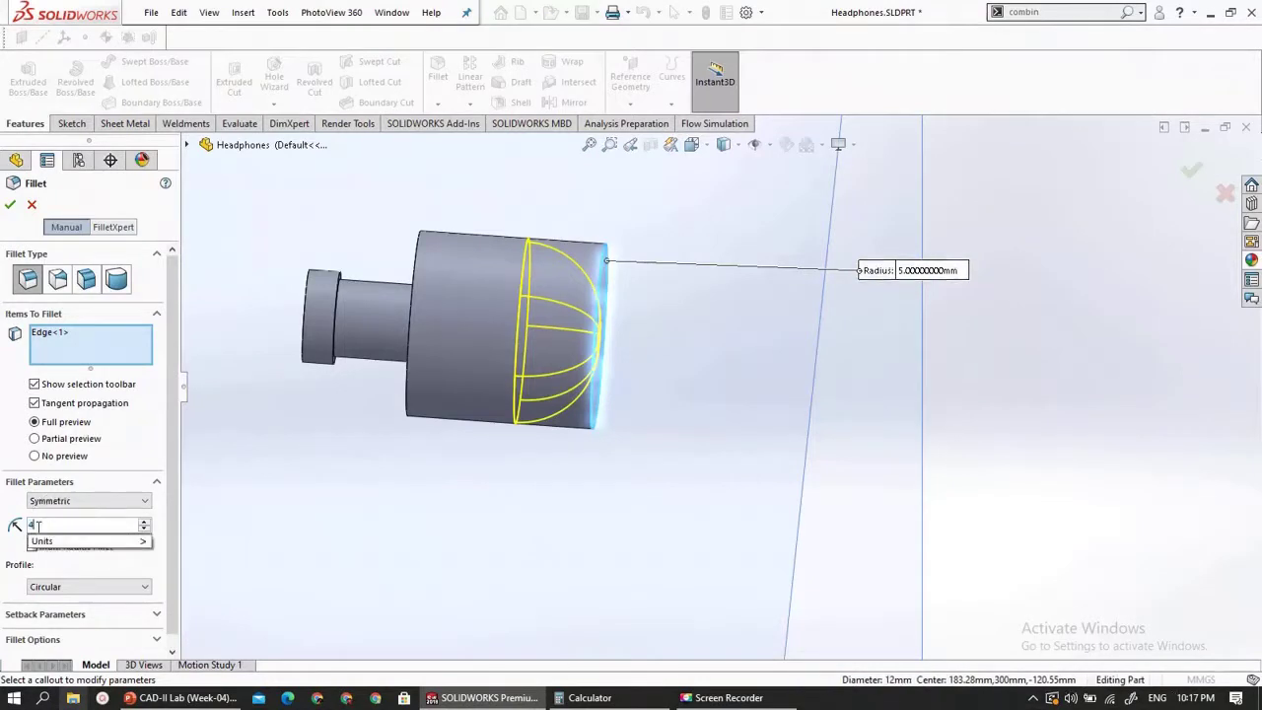
pyautogui.press('Return')
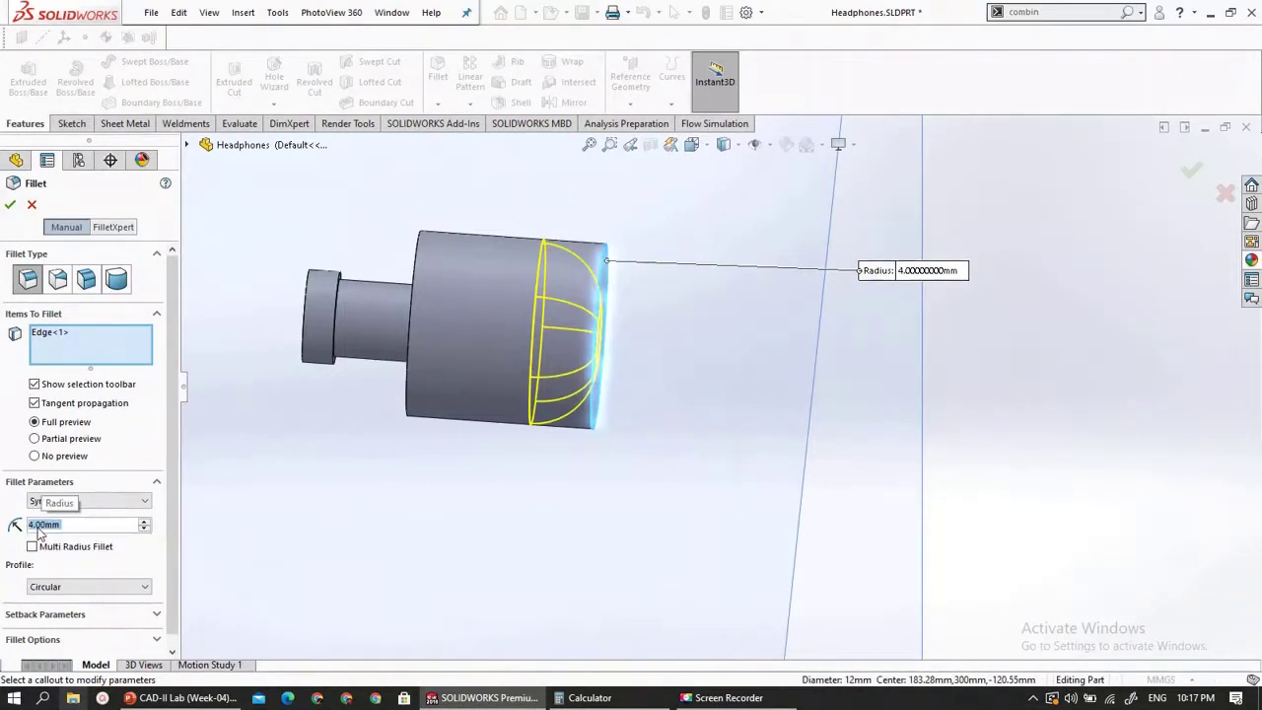
pyautogui.write('3')
pyautogui.press('Return')
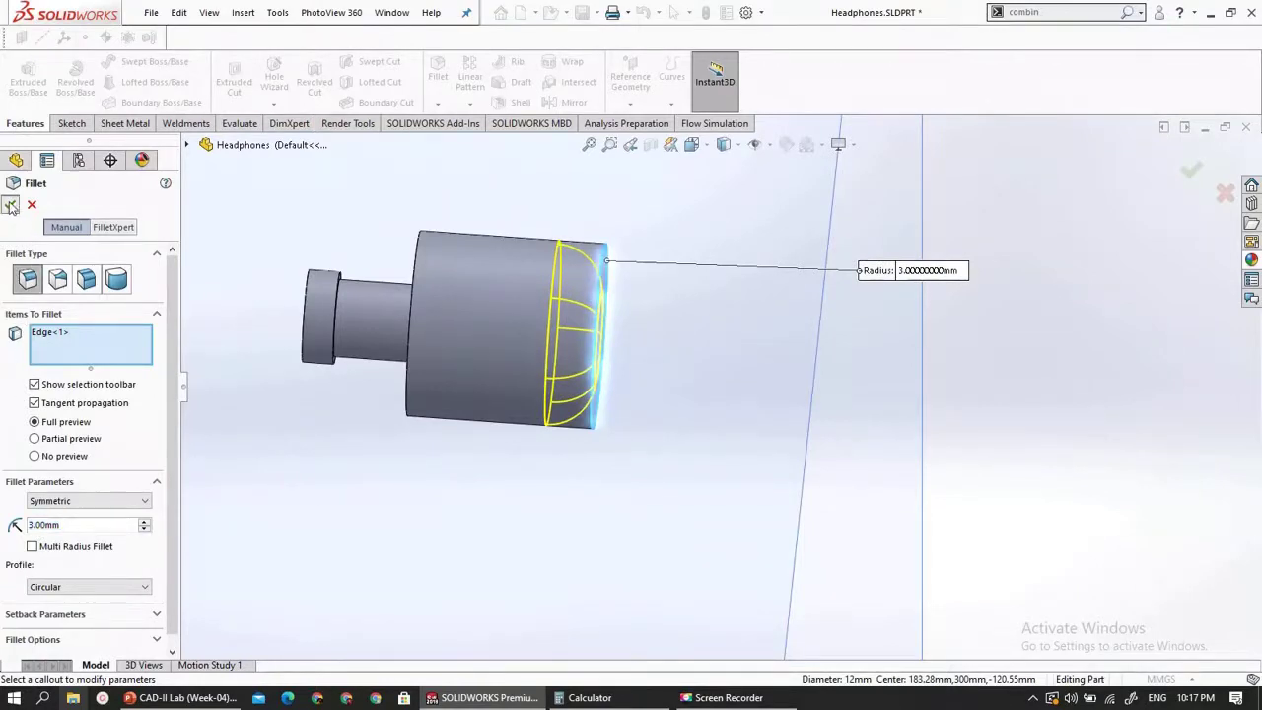
pyautogui.press('Return')
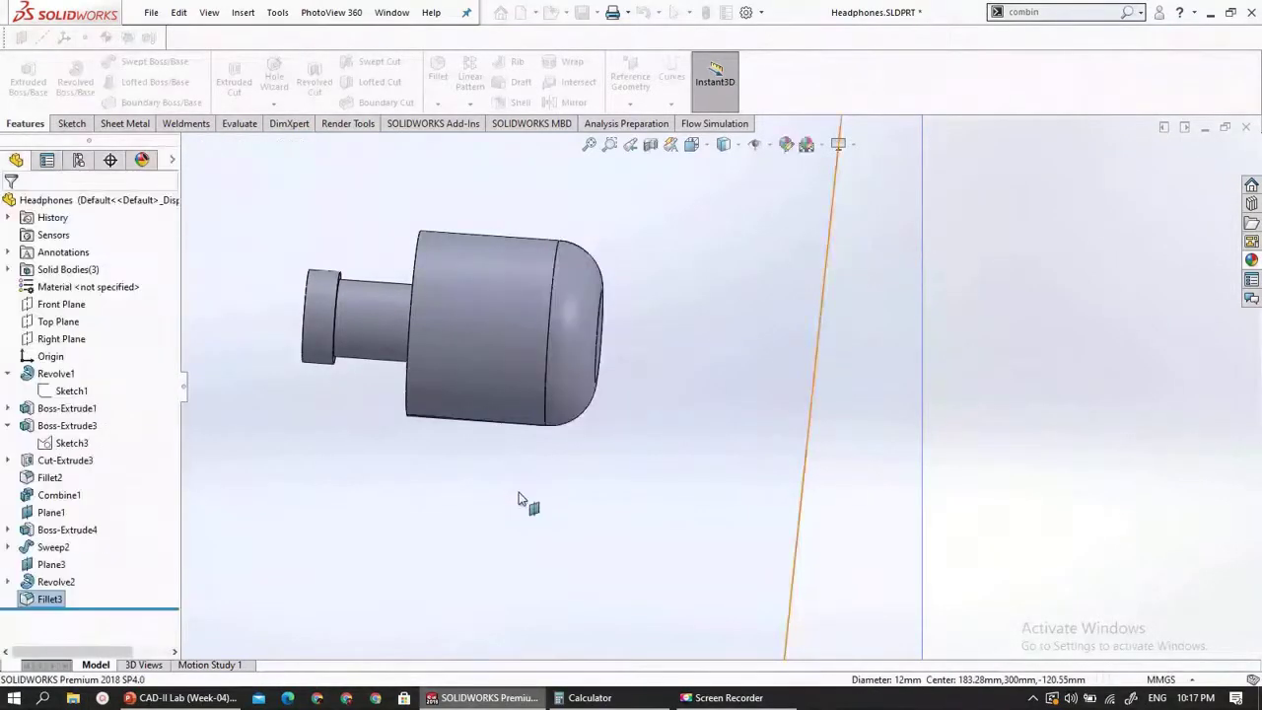
# - View the filleted earbud normal to its revolve feature
pyautogui.moveTo(561, 447); pyautogui.dragTo(536, 413, button='middle')
pyautogui.scroll(-2, 600, 398)
pyautogui.scroll(4, 611, 380)
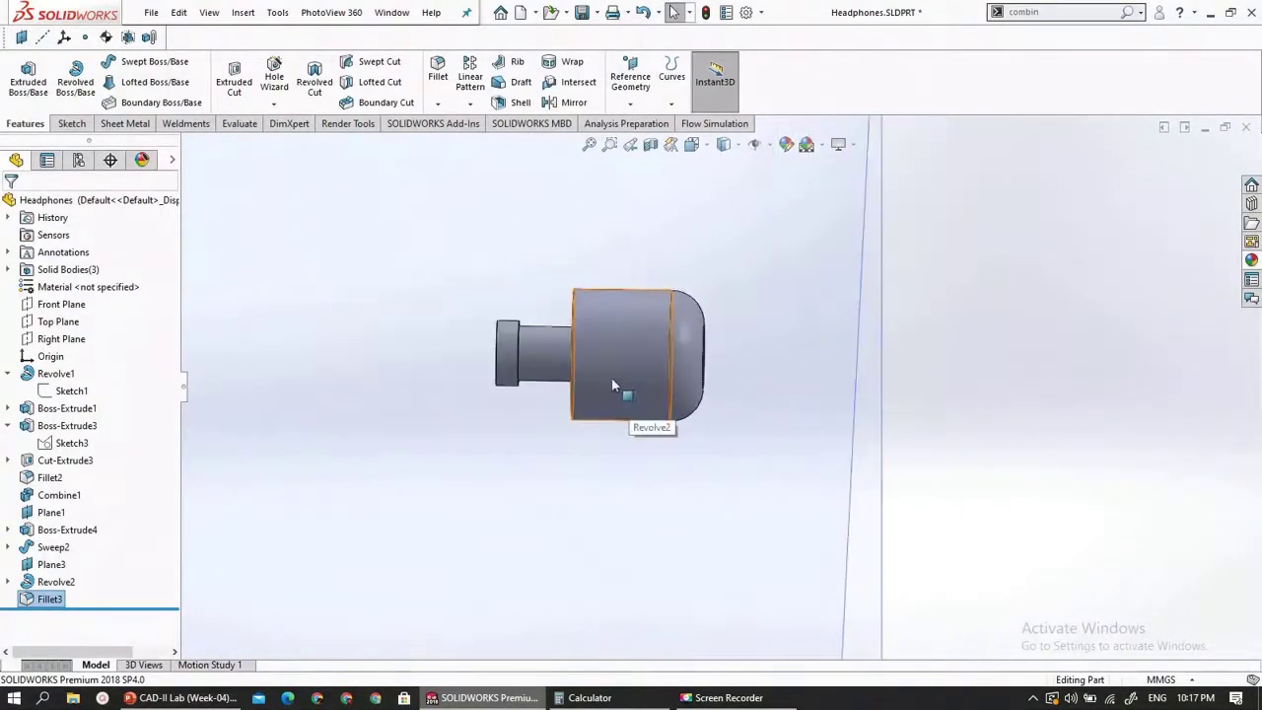
pyautogui.click(51, 600)
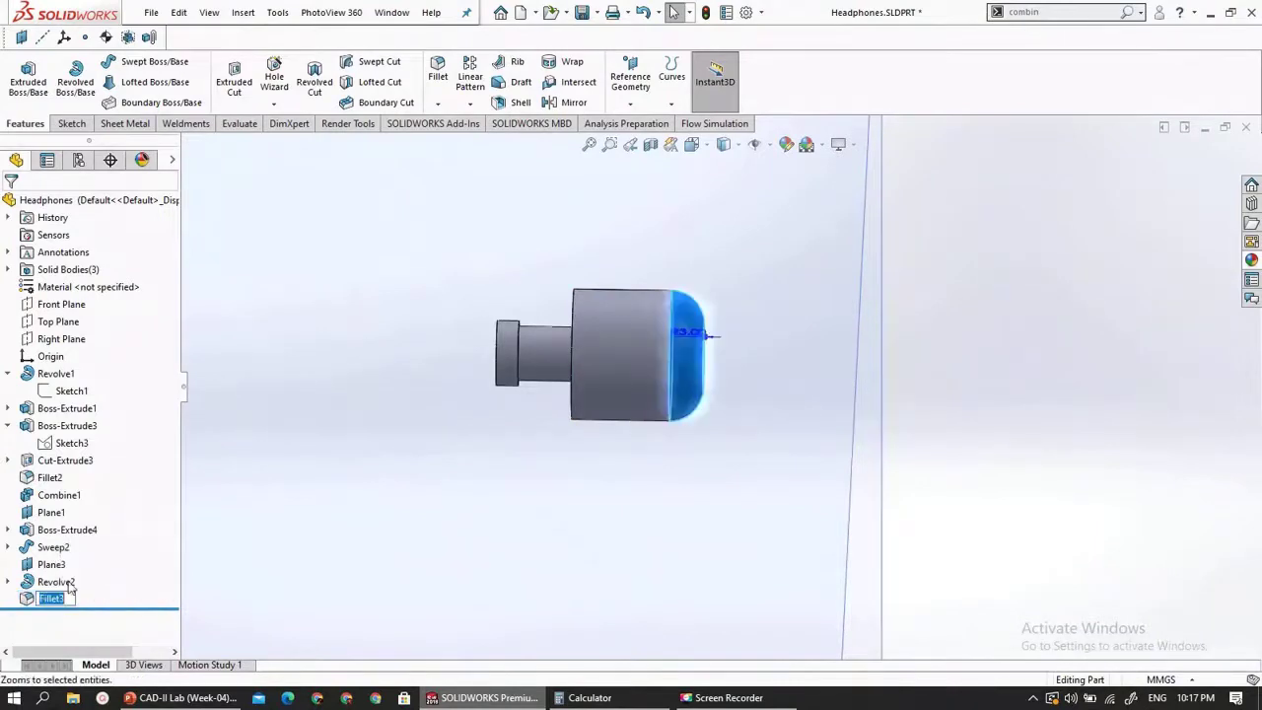
pyautogui.click(57, 582)
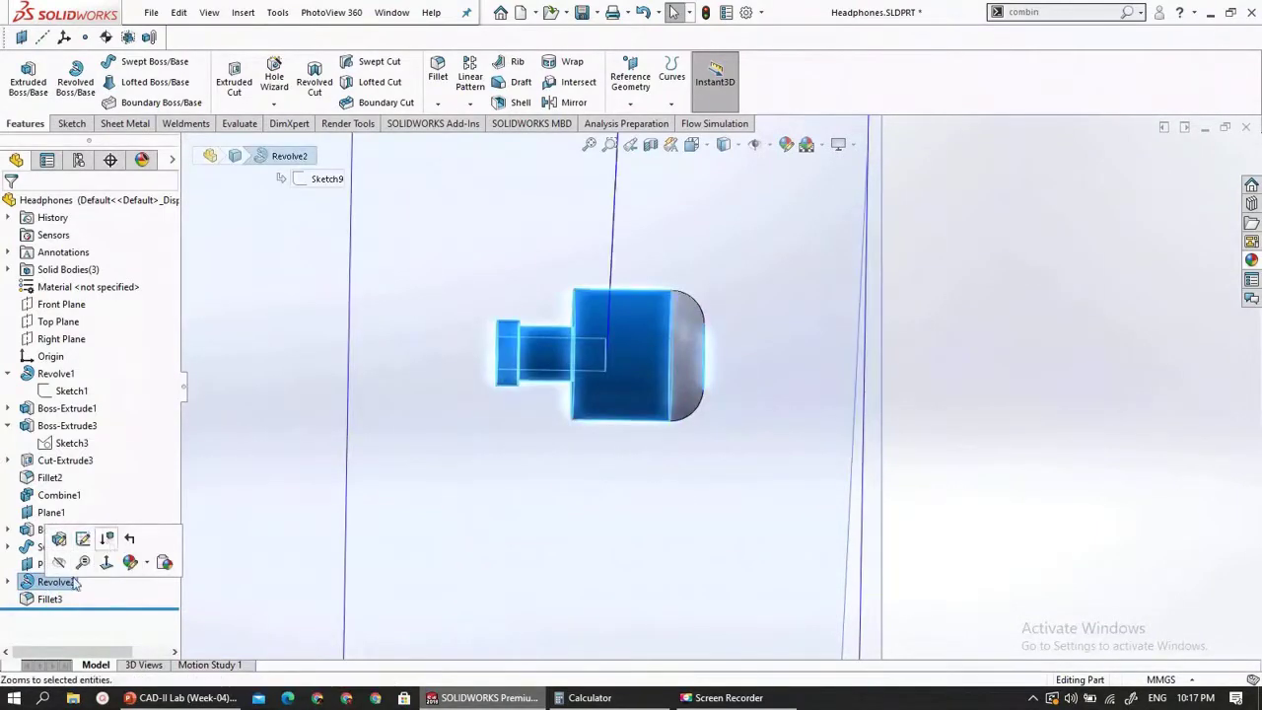
pyautogui.click(106, 562)
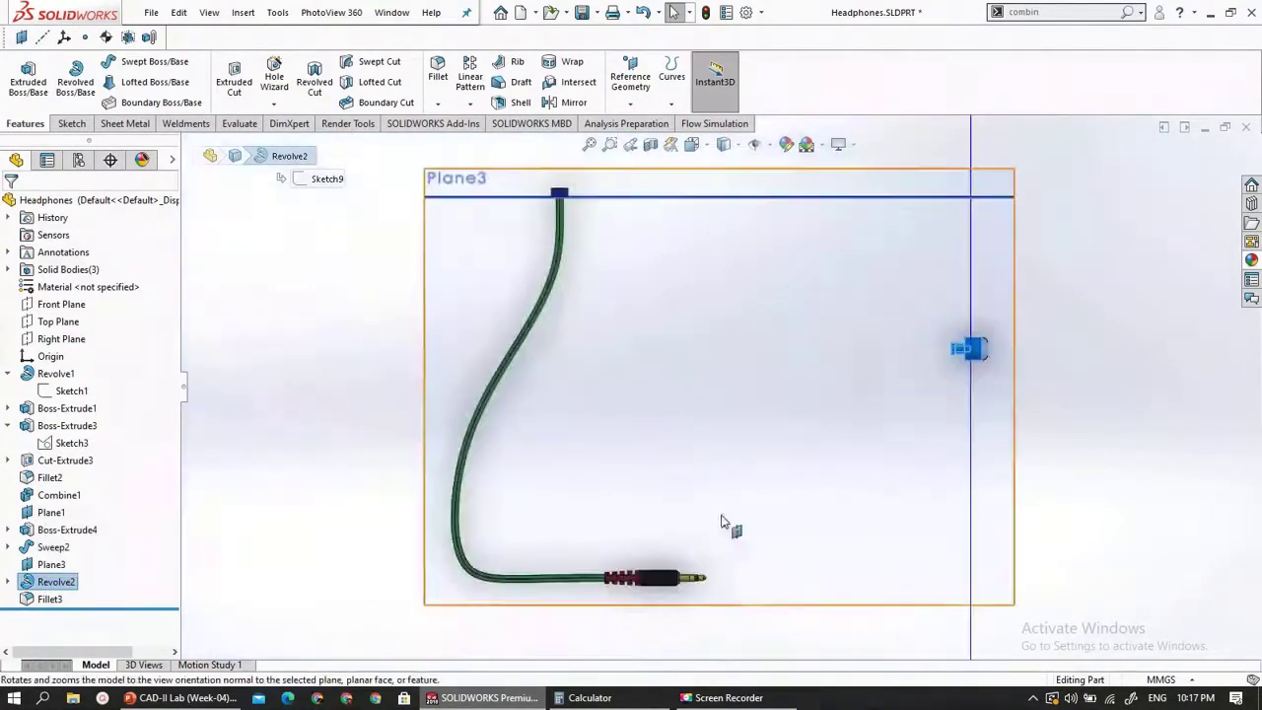
pyautogui.scroll(-4, 817, 352)
# - Start a new sketch on Plane3 for the earbud's triangular cut
pyautogui.click(851, 397)
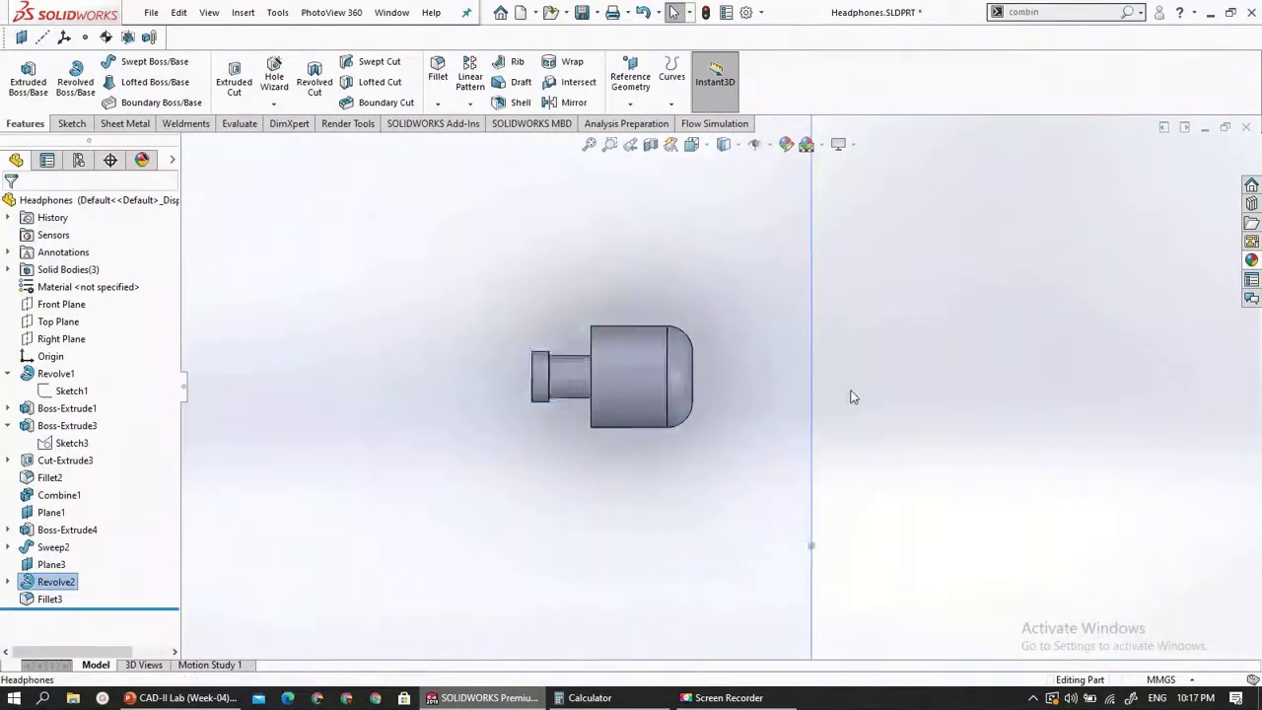
pyautogui.scroll(-2, 851, 398)
pyautogui.scroll(-4, 591, 448)
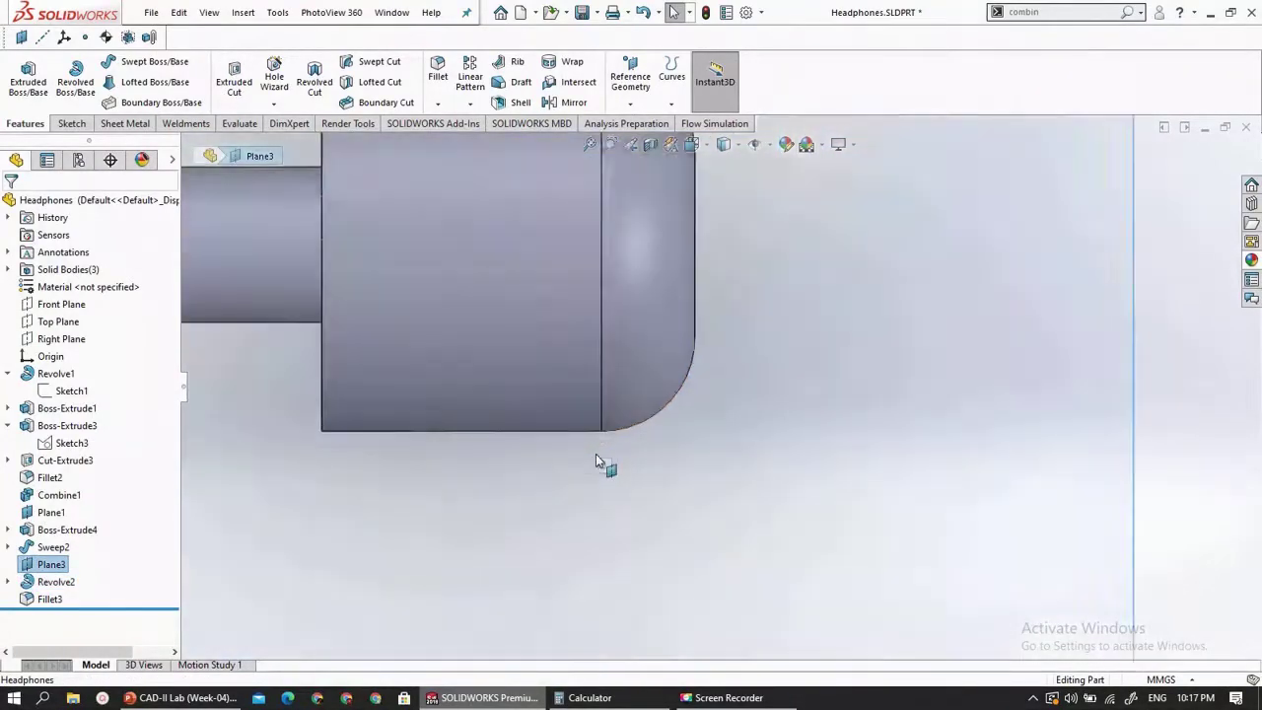
pyautogui.scroll(3, 596, 452)
pyautogui.scroll(3, 717, 373)
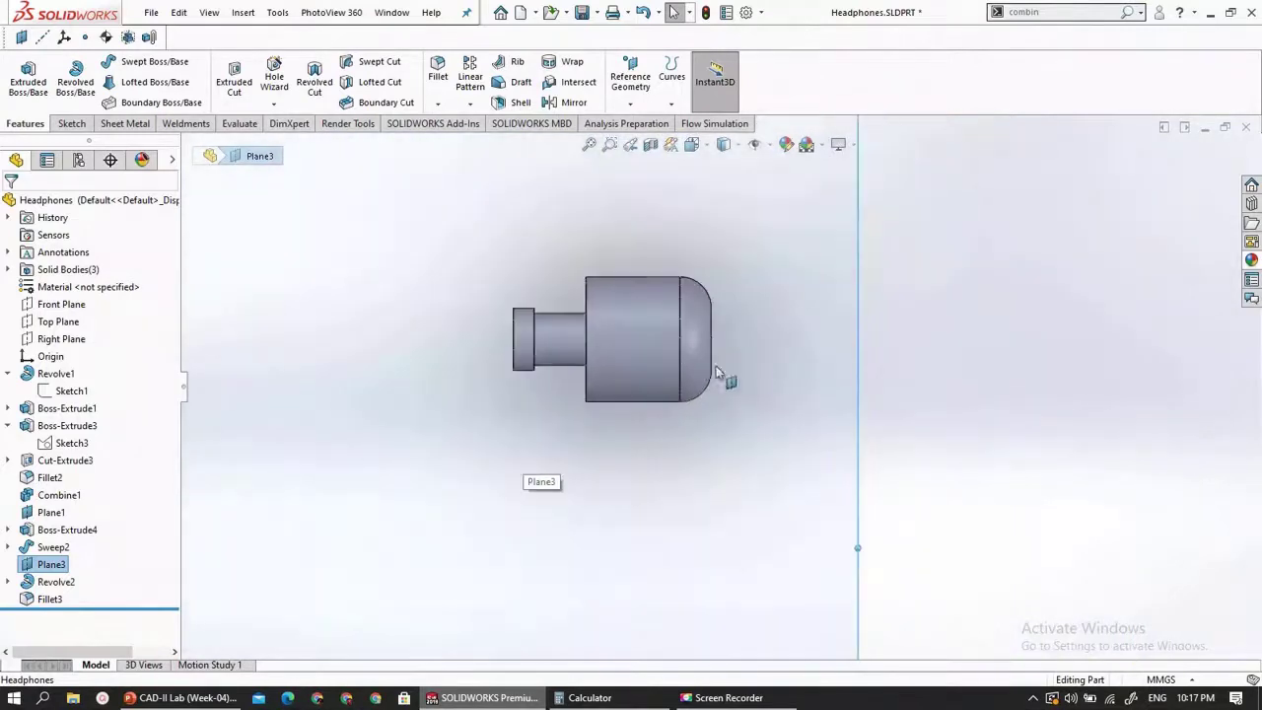
pyautogui.scroll(-3, 763, 380)
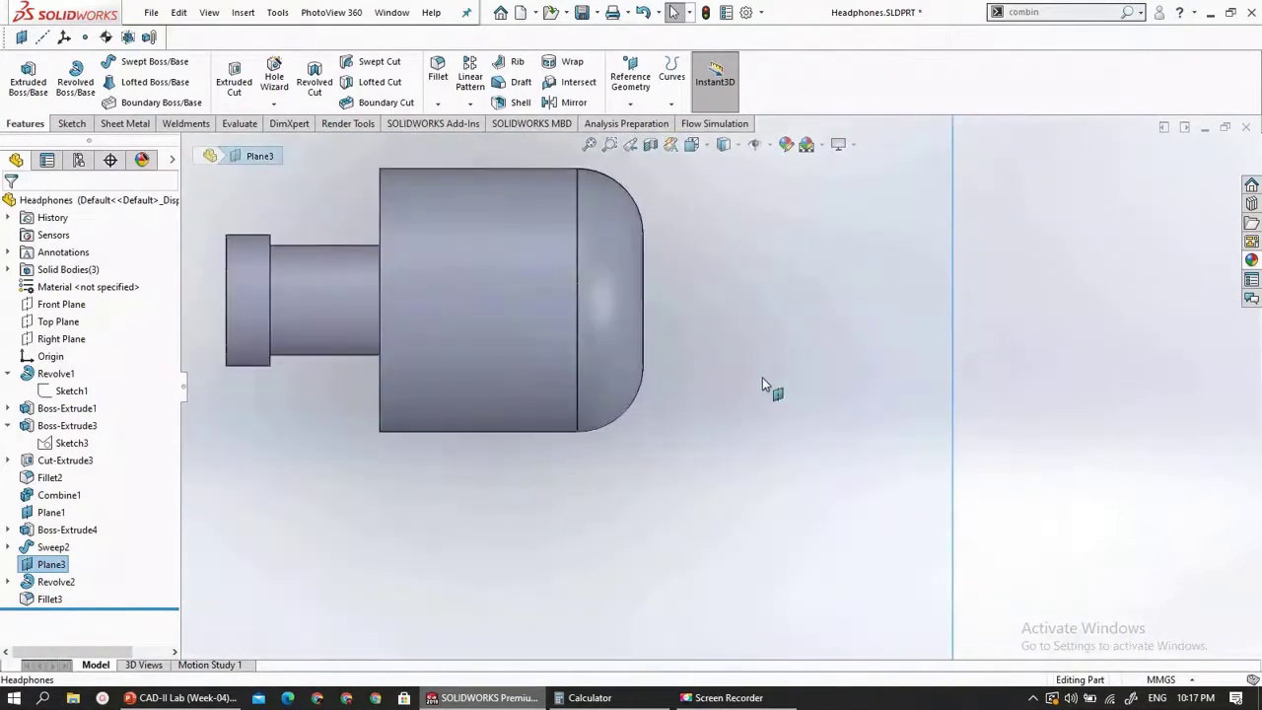
pyautogui.scroll(3, 764, 385)
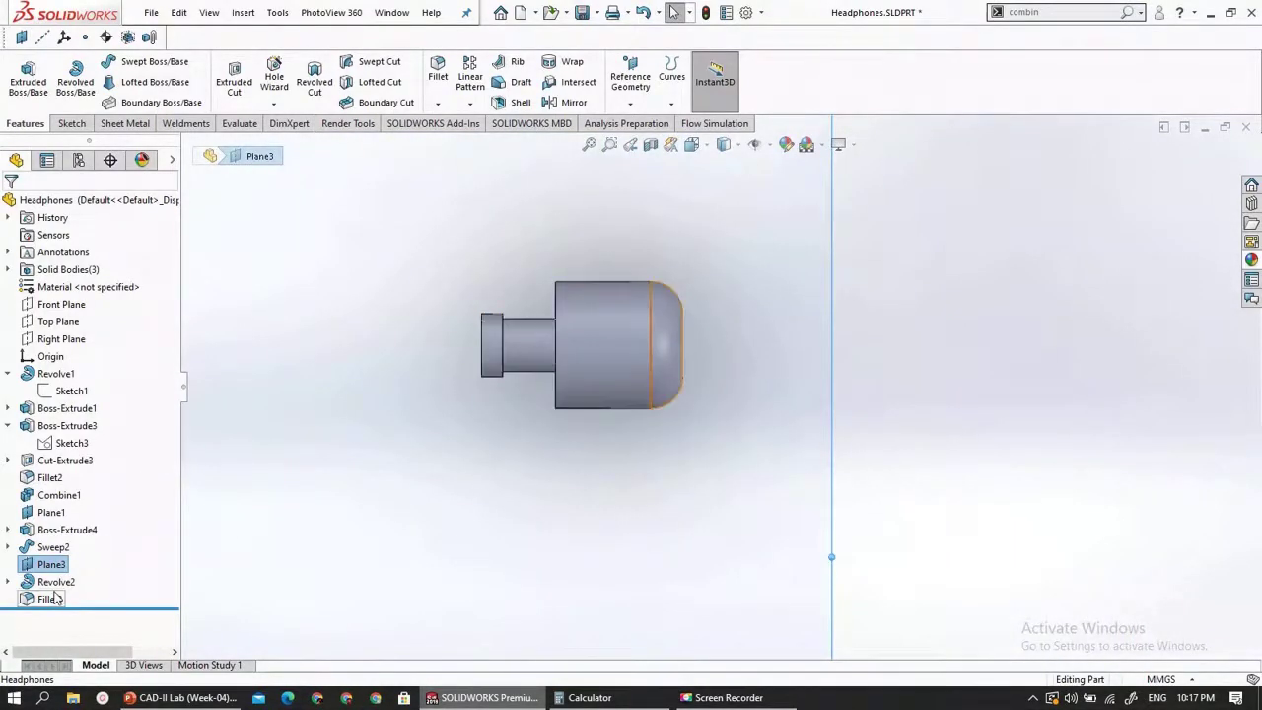
pyautogui.click(71, 123)
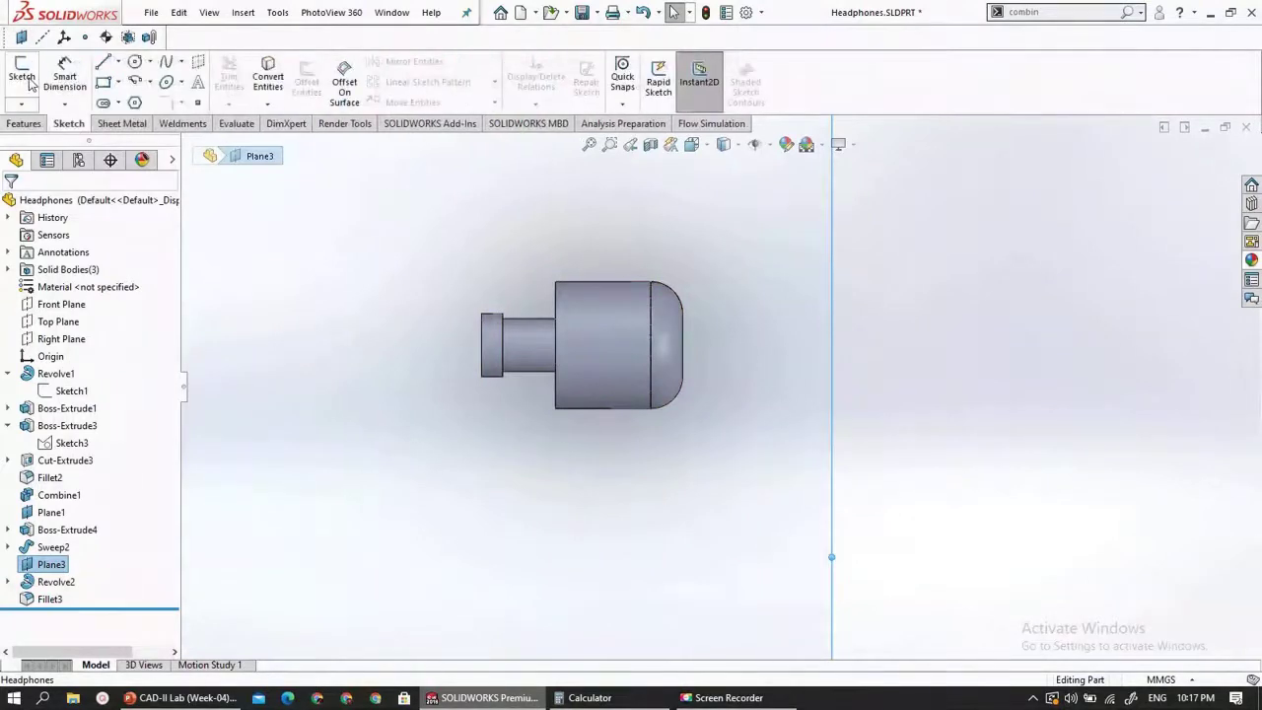
pyautogui.click(30, 83)
# - Select the earbud's flat end edge and the fillet's boundary edge for Convert Entities
pyautogui.scroll(-3, 734, 360)
pyautogui.scroll(-2, 646, 353)
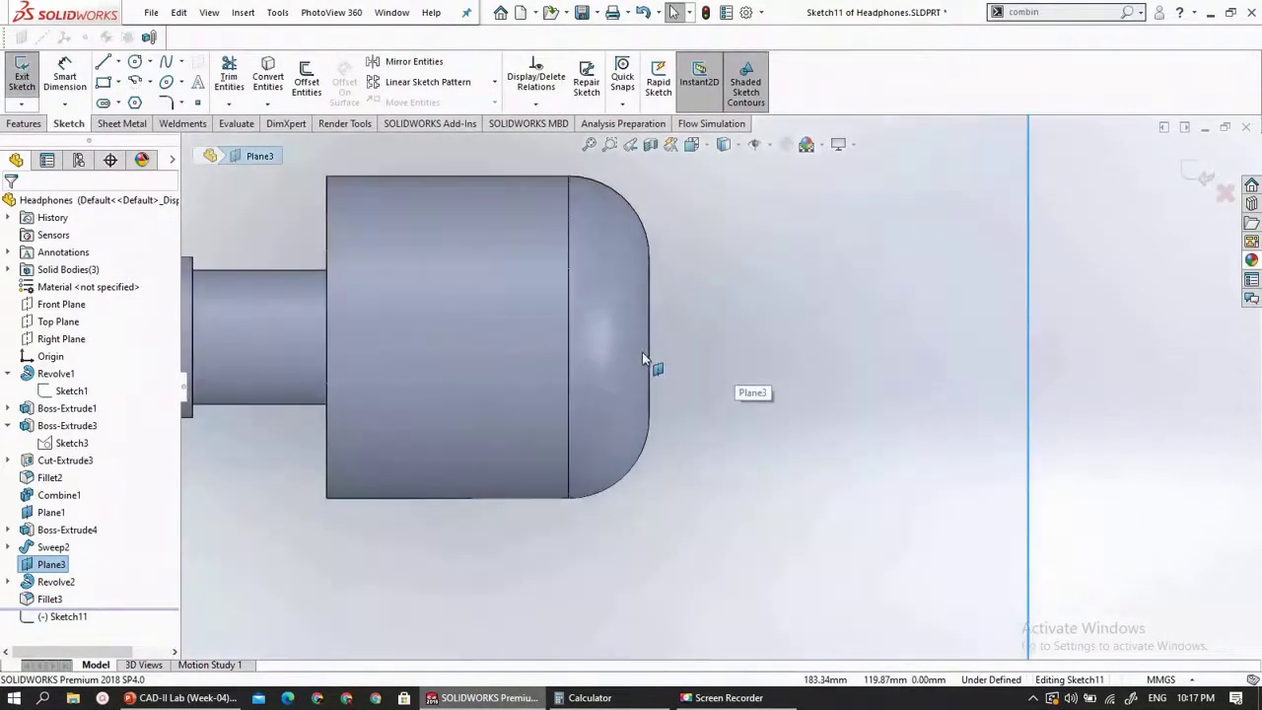
pyautogui.click(646, 381)
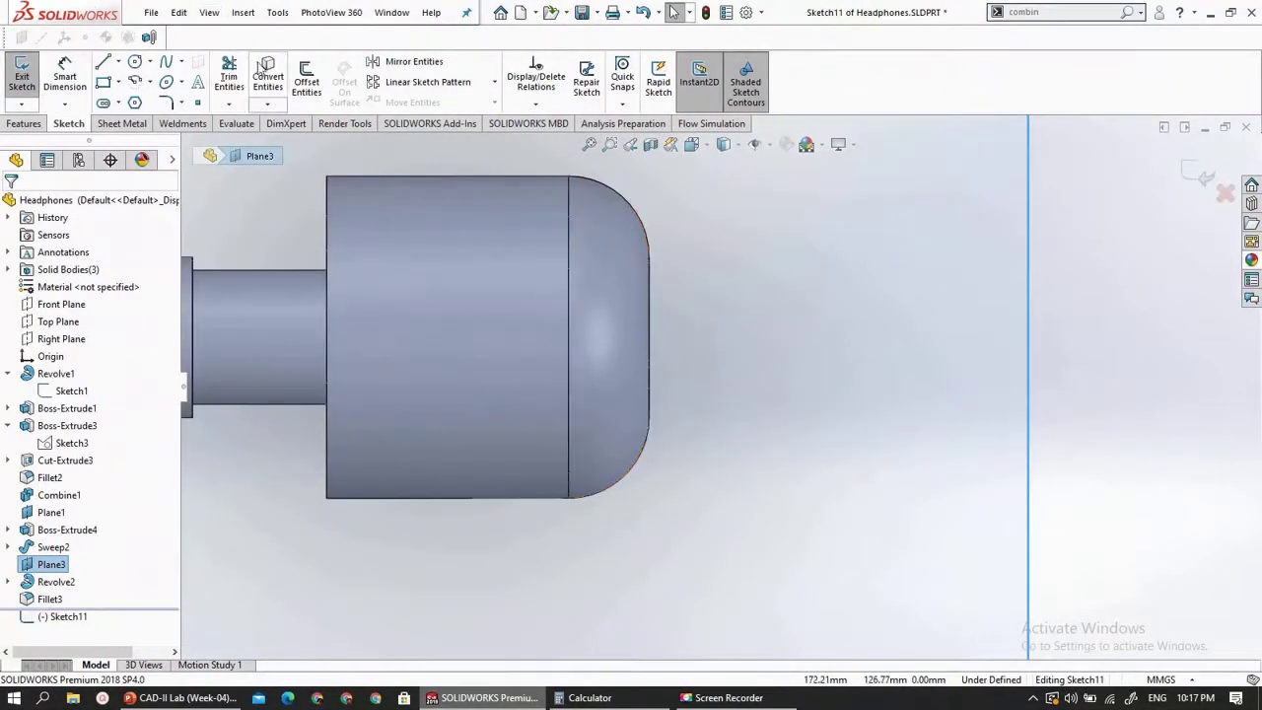
pyautogui.click(262, 69)
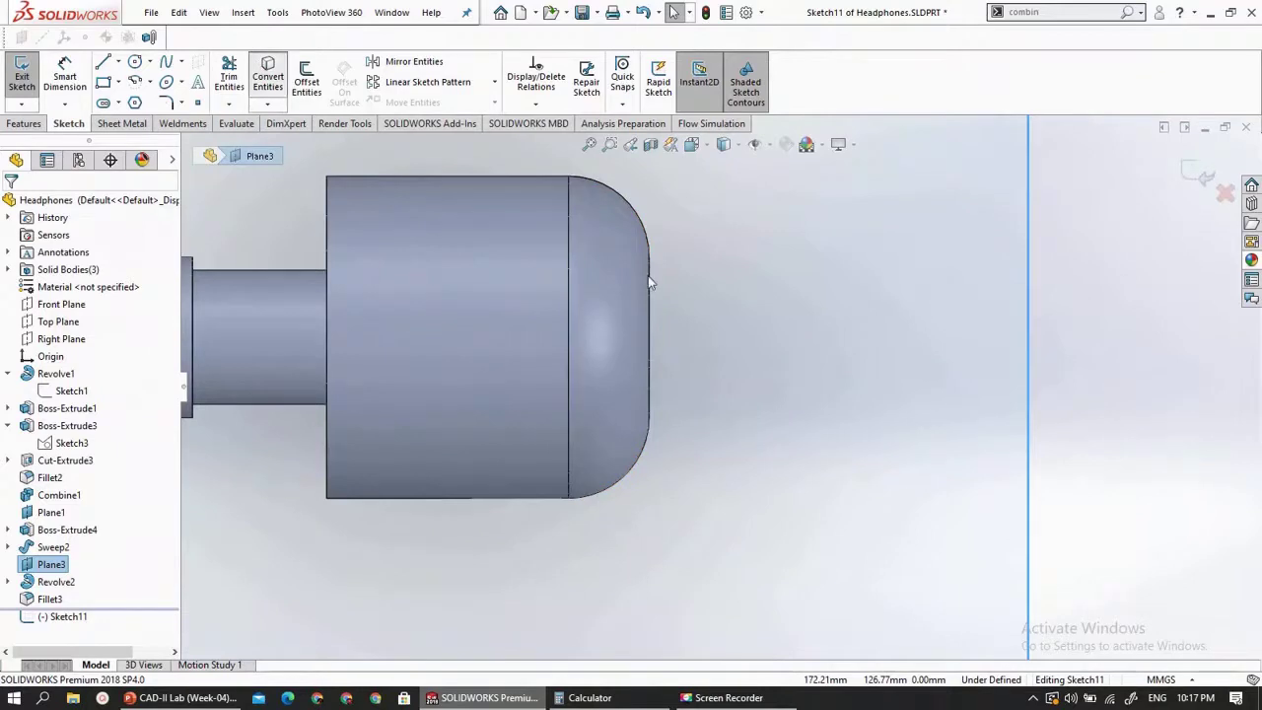
pyautogui.click(650, 336)
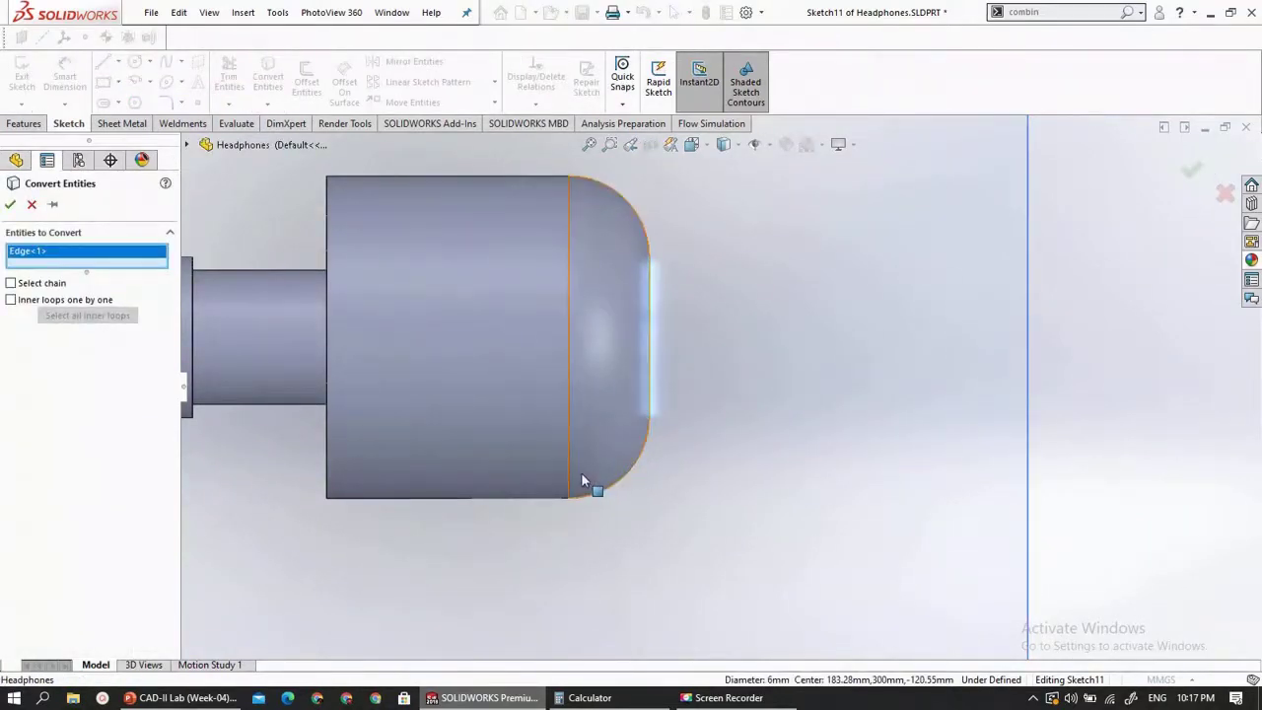
pyautogui.click(571, 402)
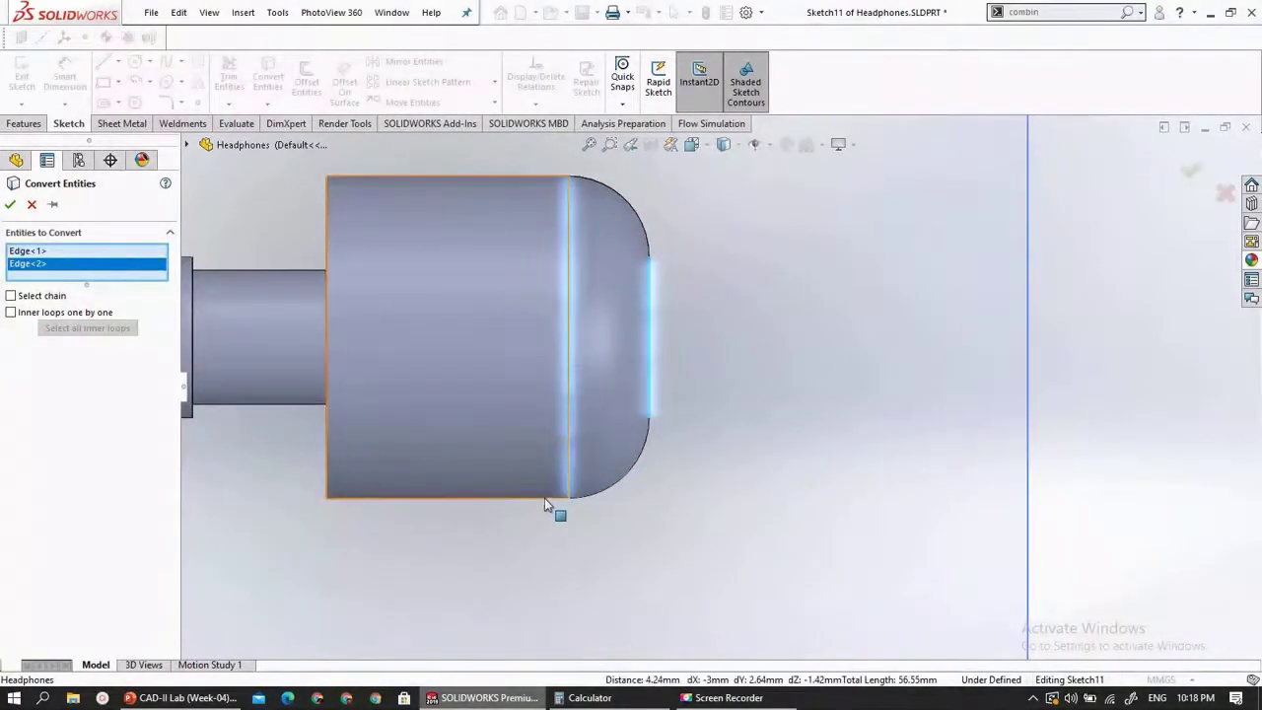
pyautogui.click(530, 505)
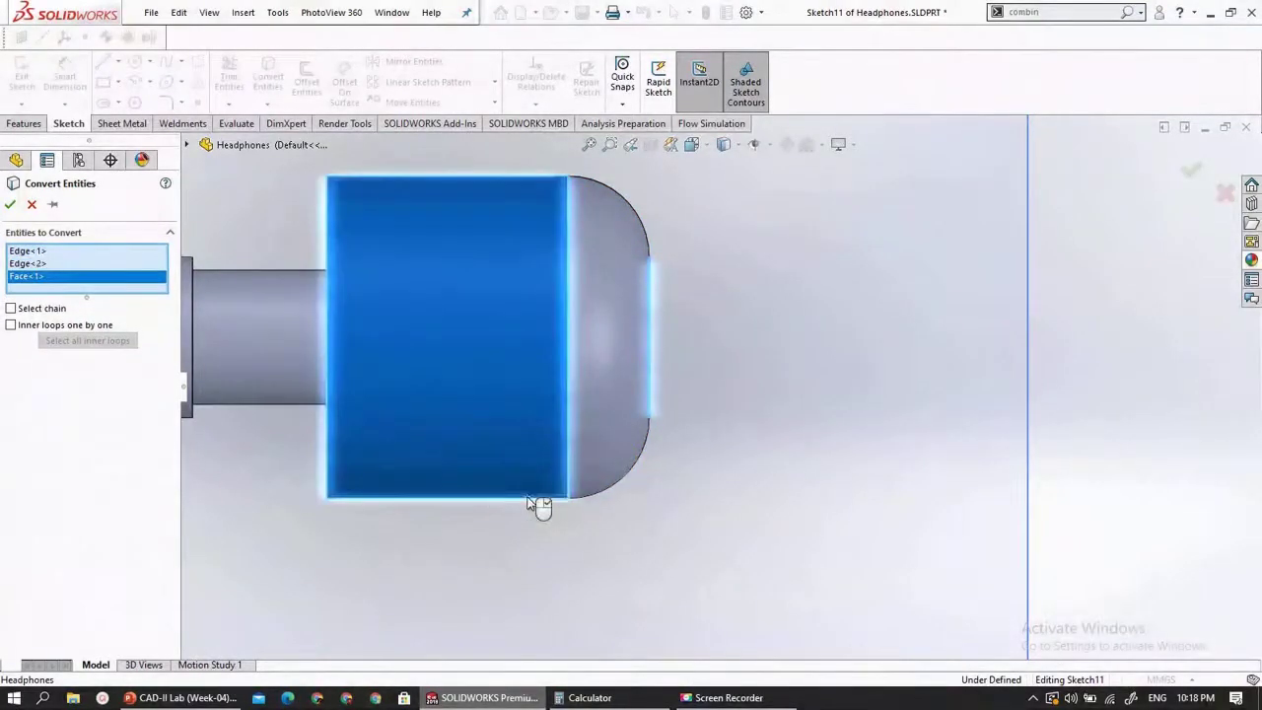
pyautogui.rightClick(36, 277)
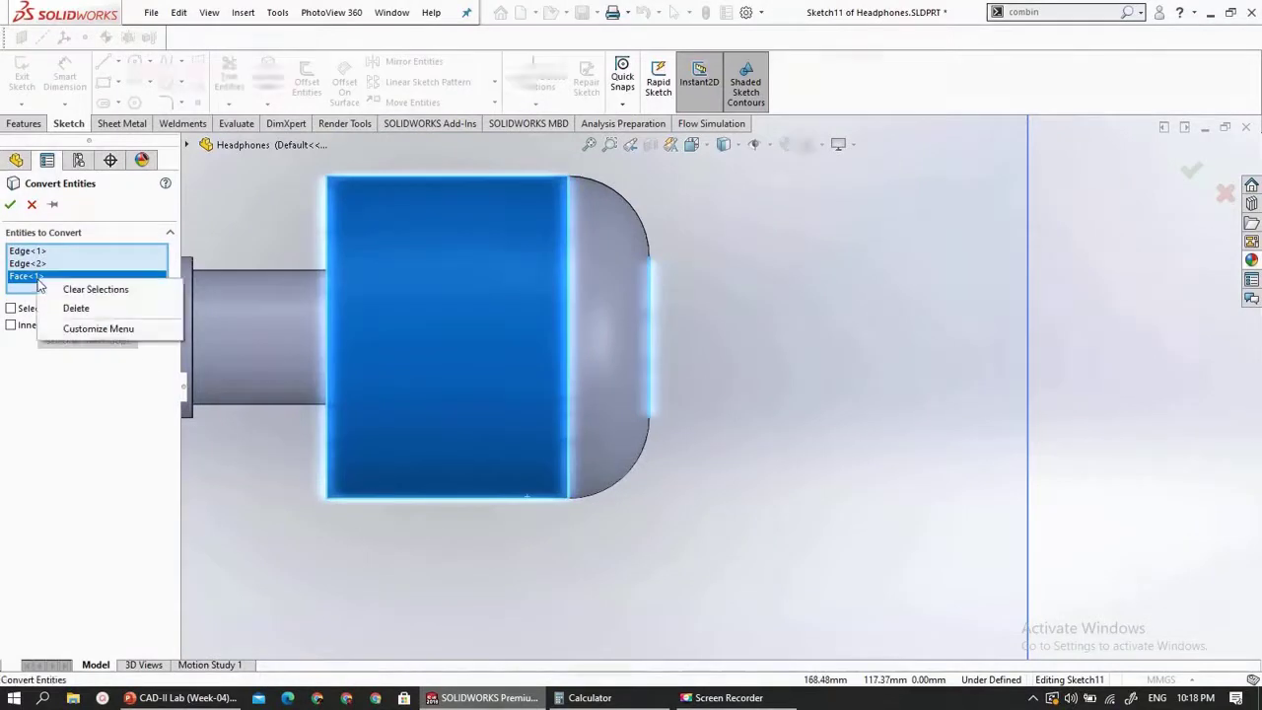
pyautogui.click(61, 308)
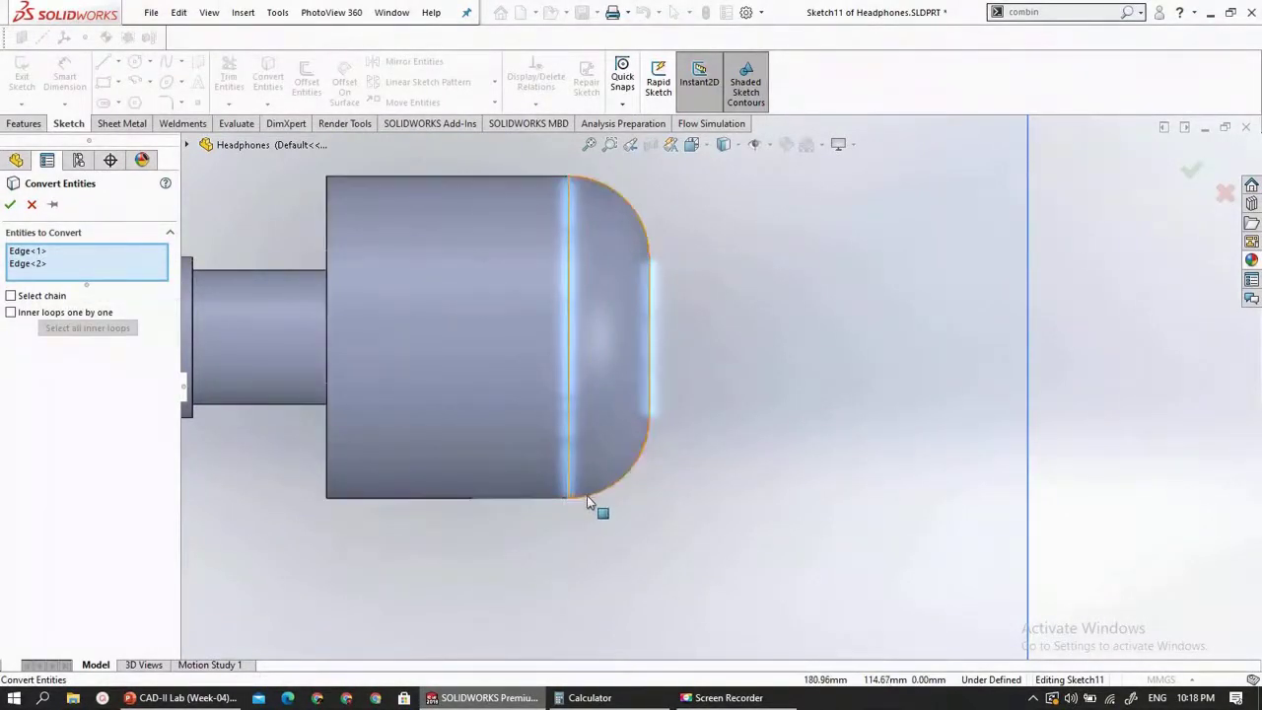
# - Add the large cylinder's lower silhouette edge without its face, and convert it and the two selected edges into sketch lines
pyautogui.click(524, 496)
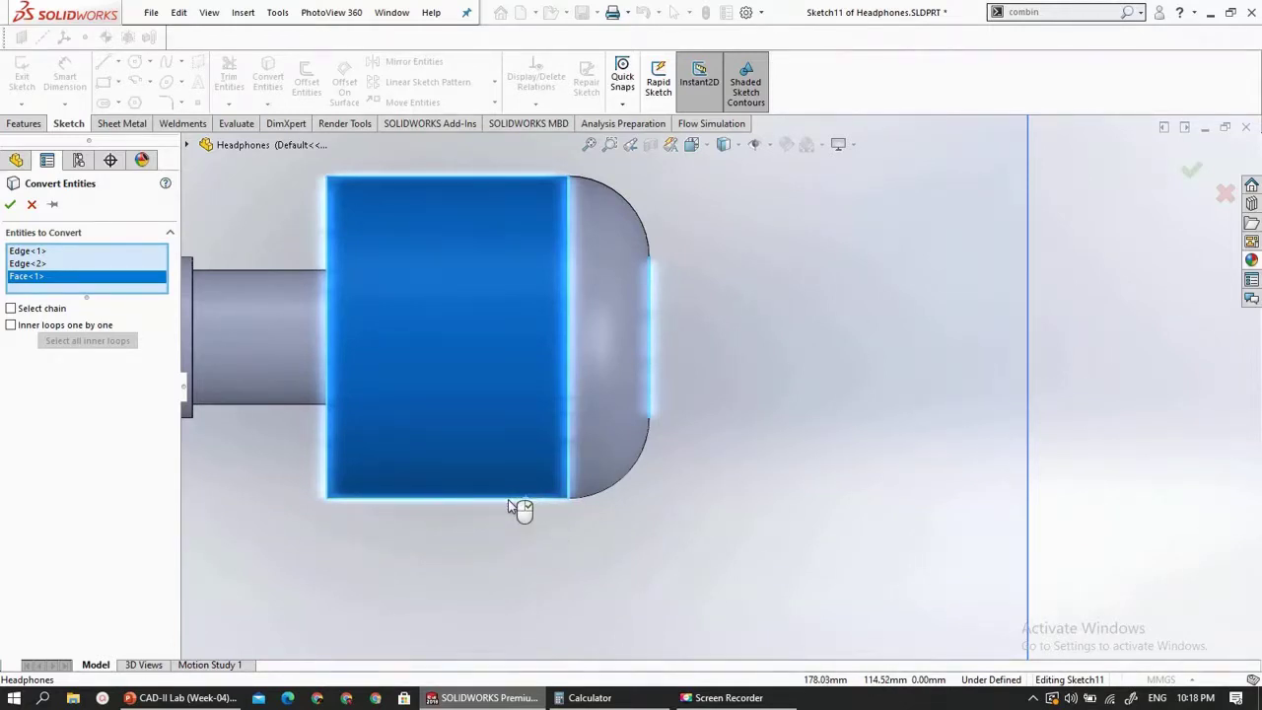
pyautogui.click(510, 499)
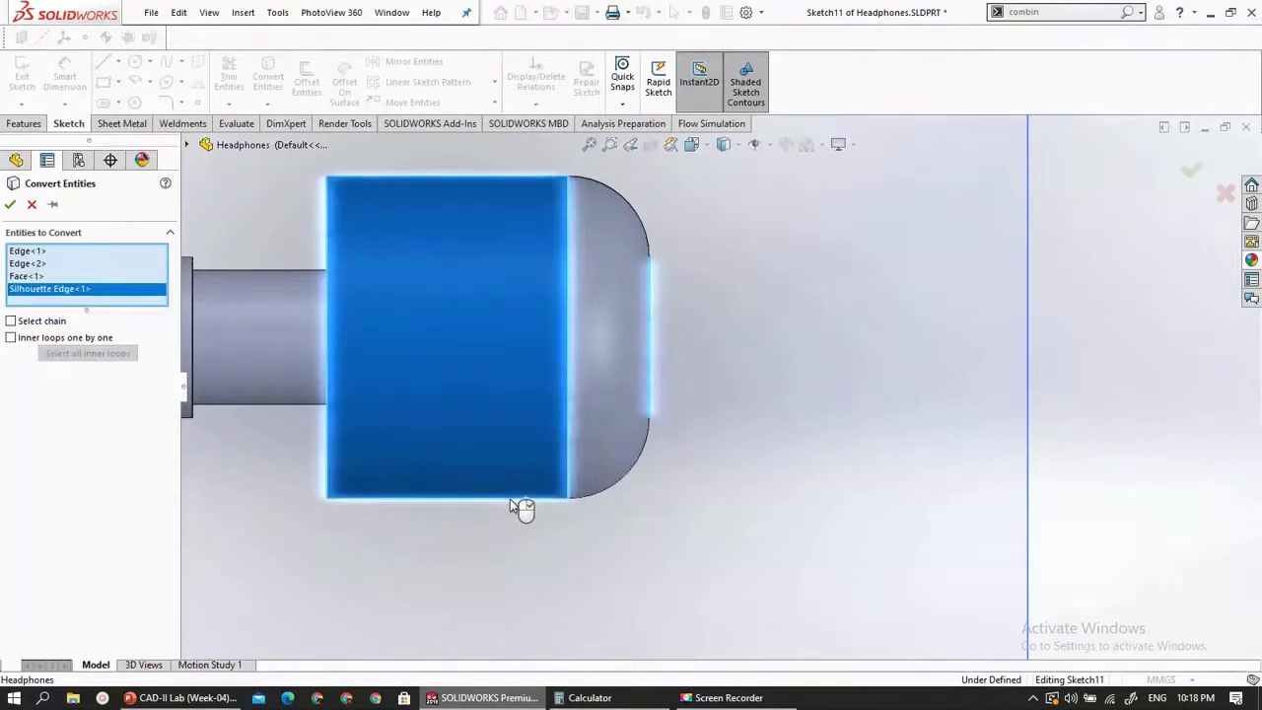
pyautogui.click(22, 276)
pyautogui.click(40, 305)
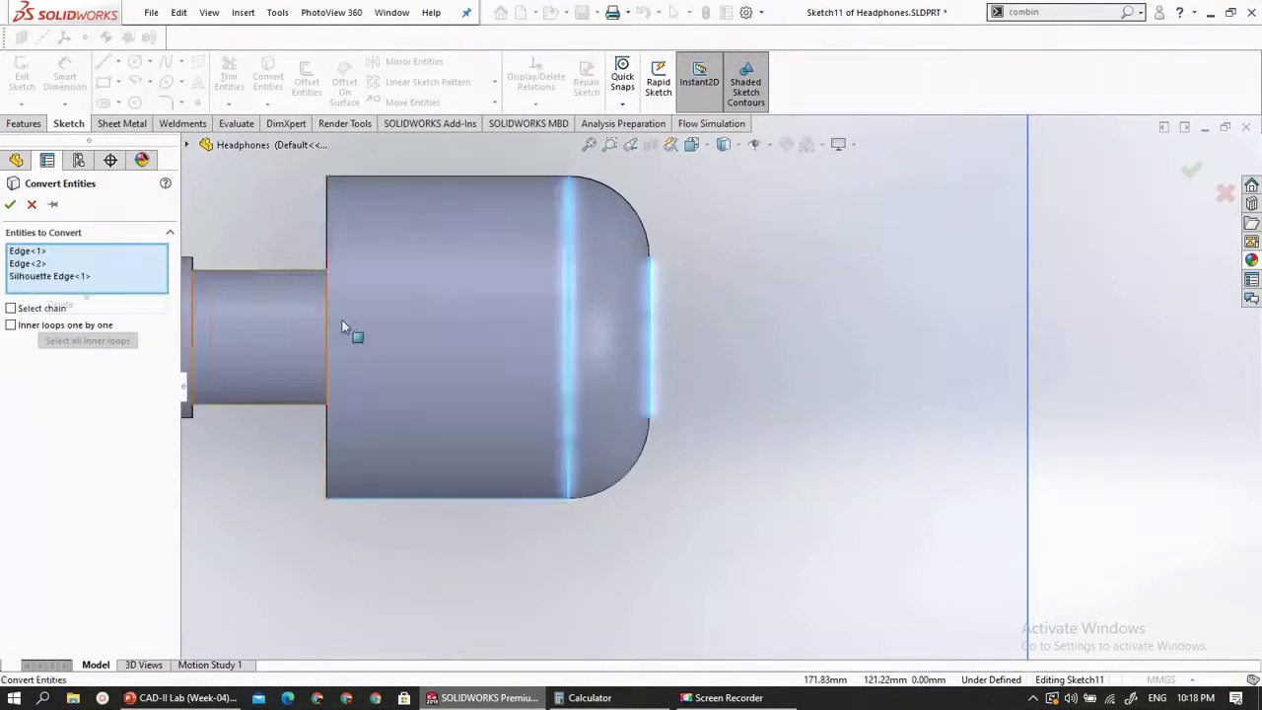
pyautogui.click(12, 205)
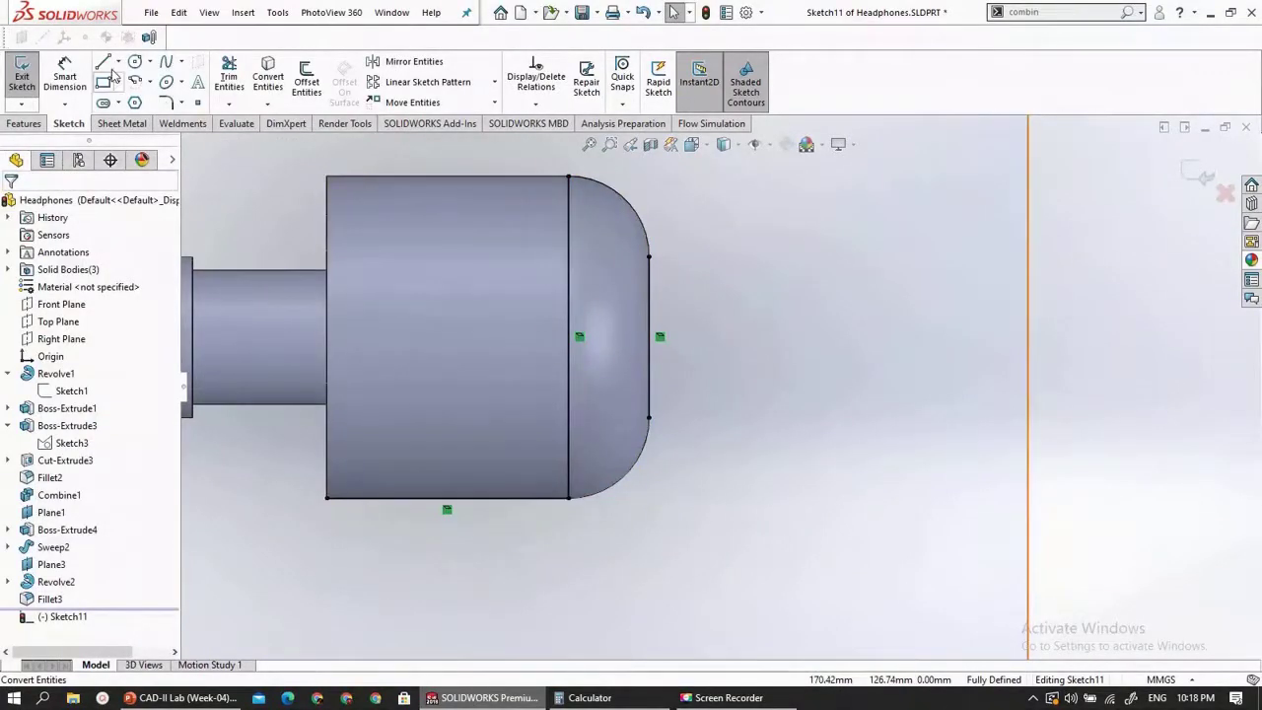
# - Draw a horizontal line from the converted lines' lower corner past the earbud's end, and a diagonal from that corner to the end edge's midpoint
pyautogui.click(197, 700)
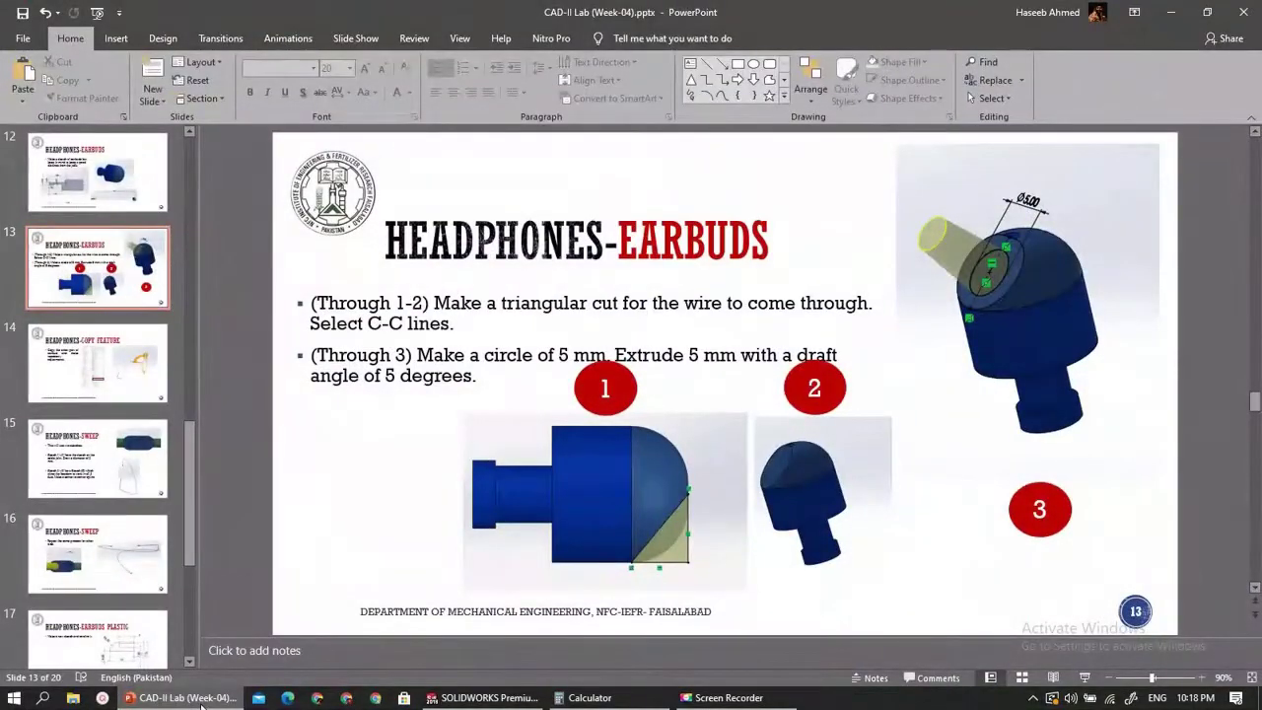
pyautogui.click(197, 700)
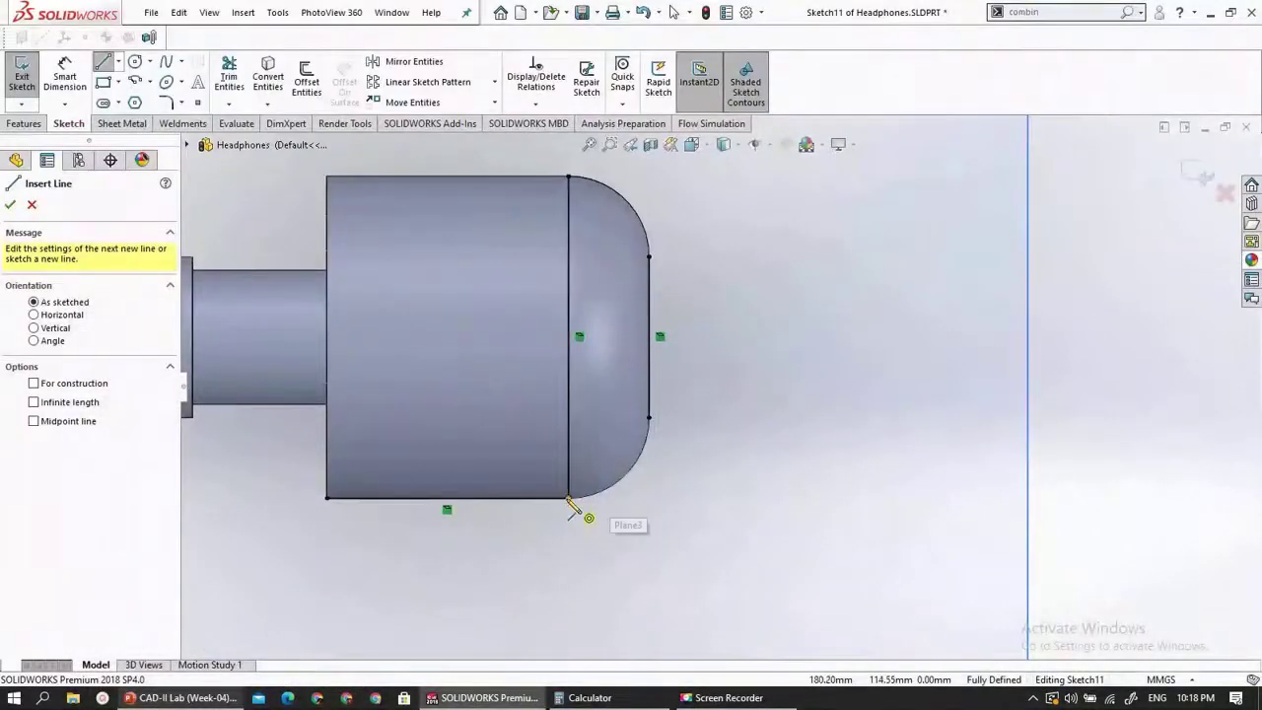
pyautogui.click(569, 499)
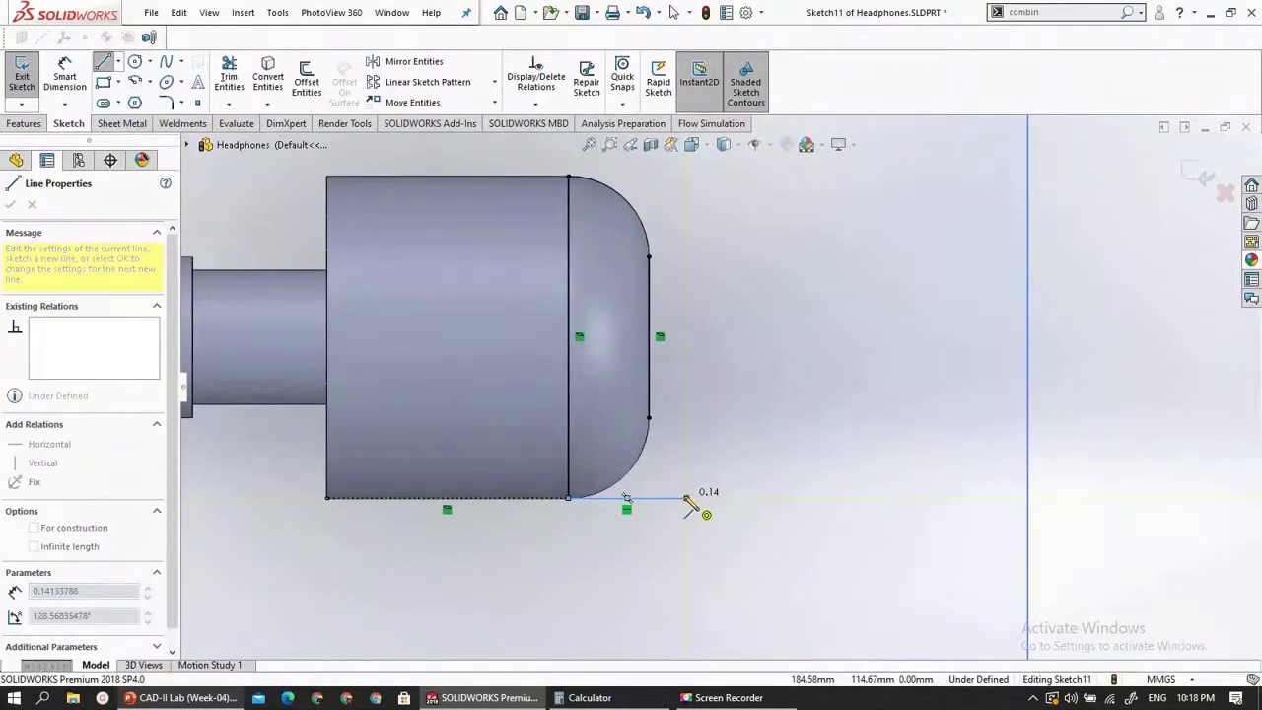
pyautogui.click(687, 499)
pyautogui.press('Escape')
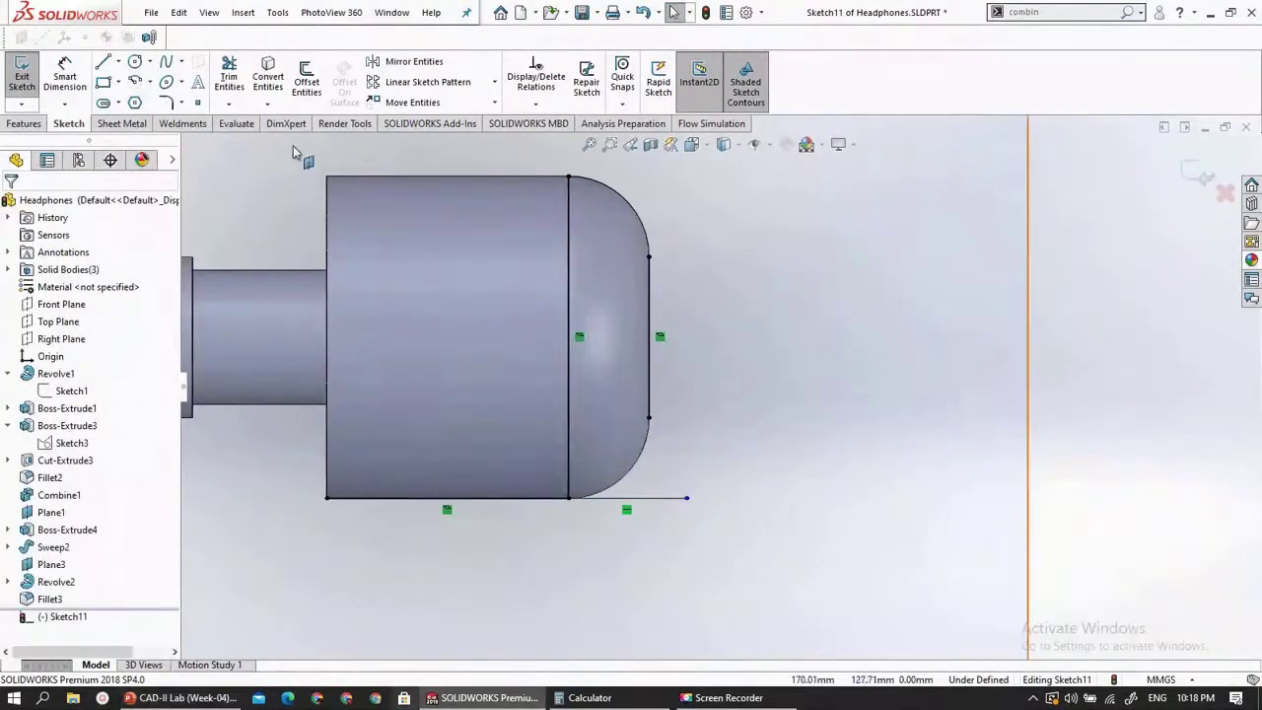
pyautogui.click(568, 499)
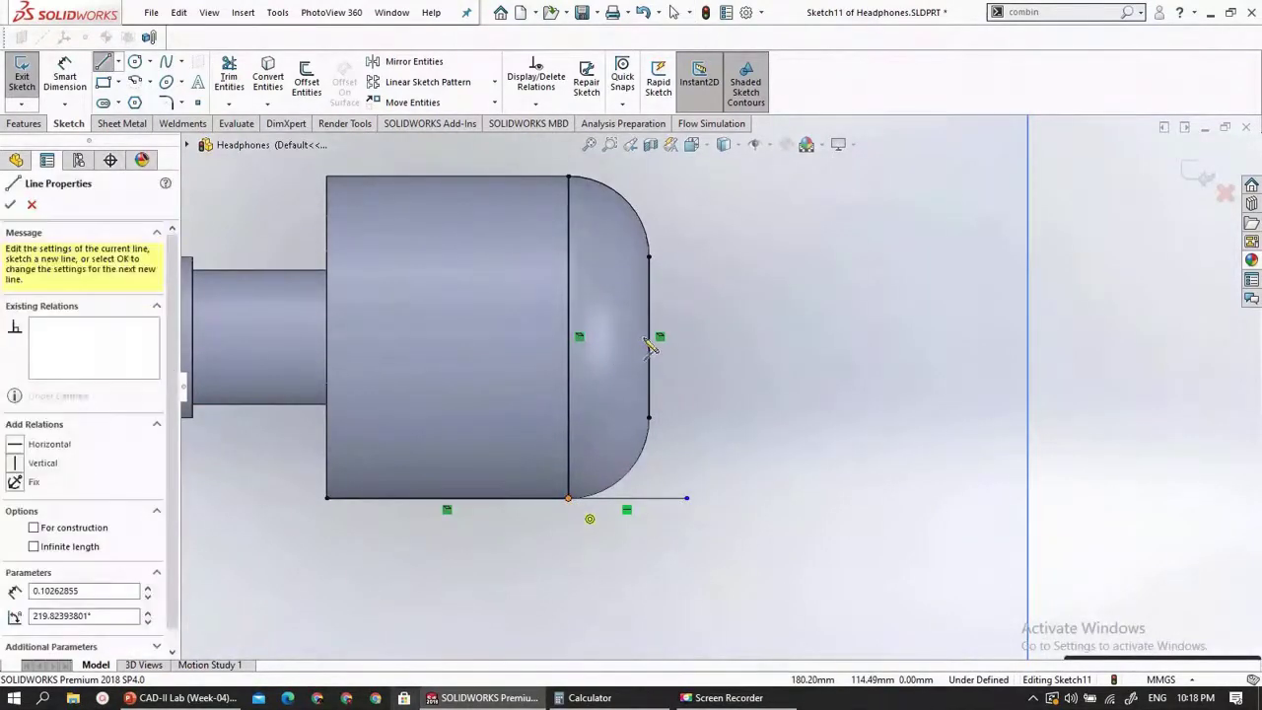
pyautogui.click(649, 338)
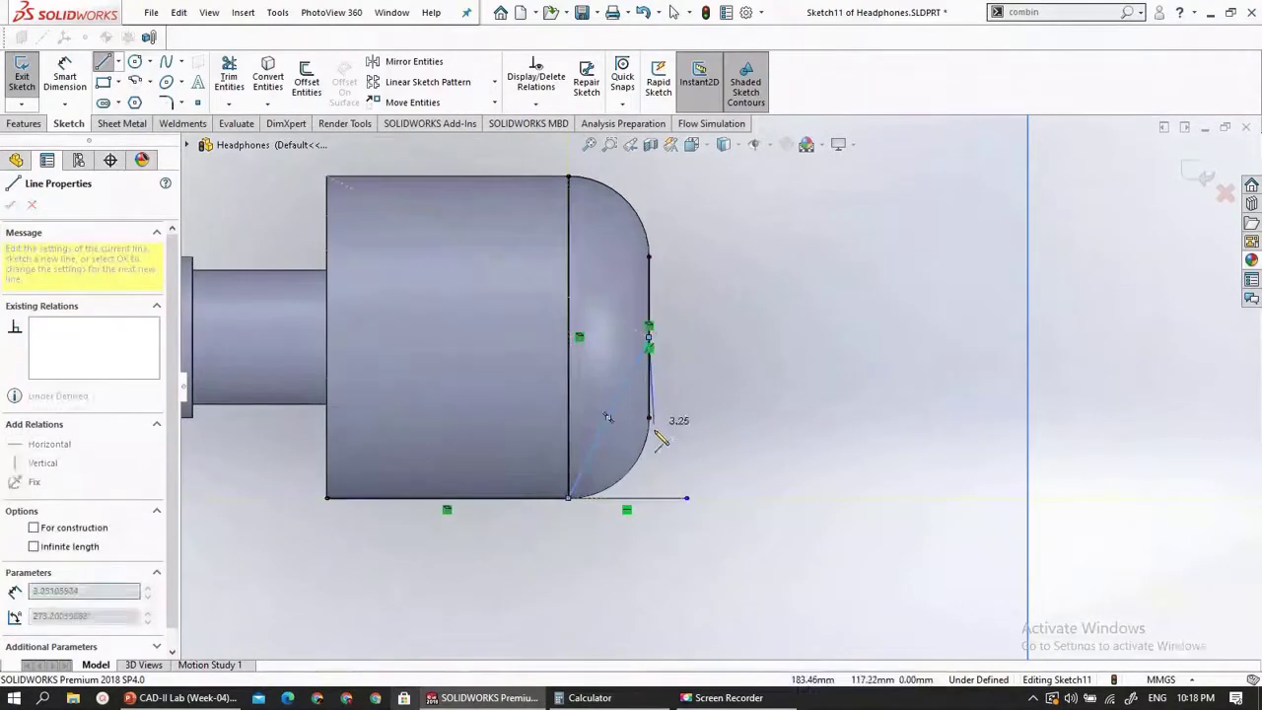
pyautogui.press('Escape')
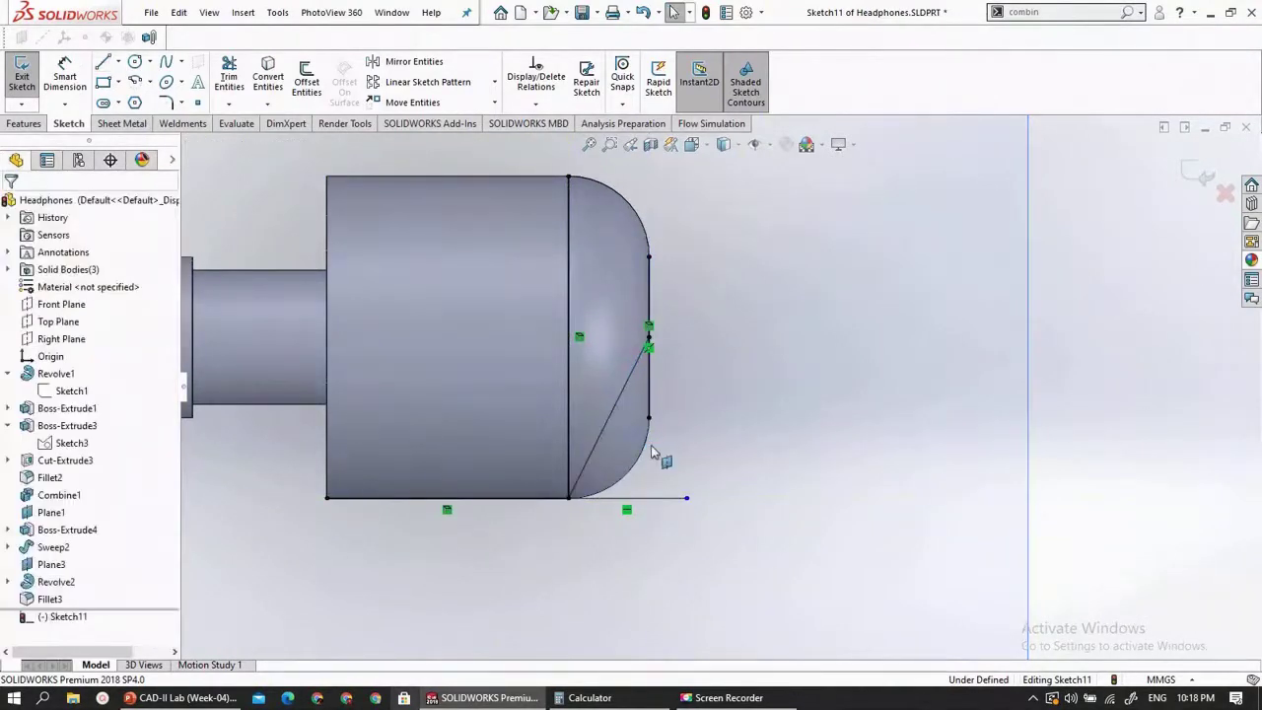
# - Draw a vertical line about 5.2 mm long down from the end edge's lower endpoint, crossing the horizontal line
pyautogui.click(103, 63)
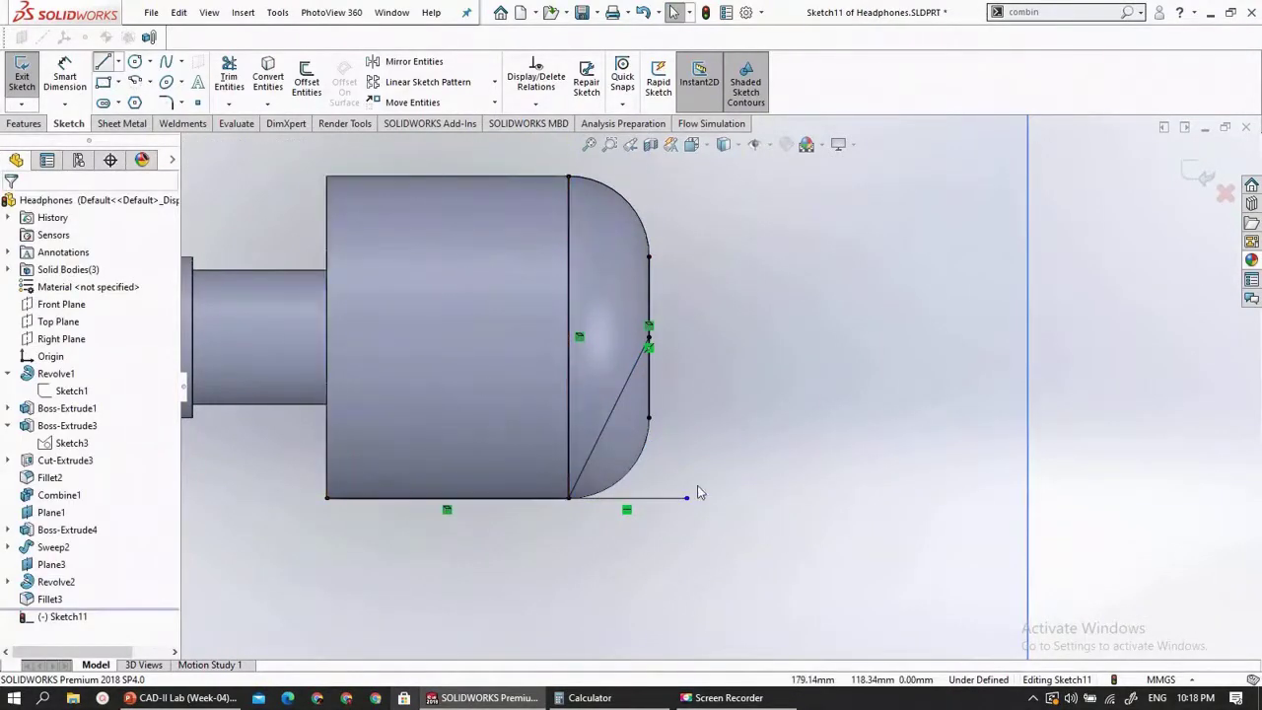
pyautogui.click(649, 419)
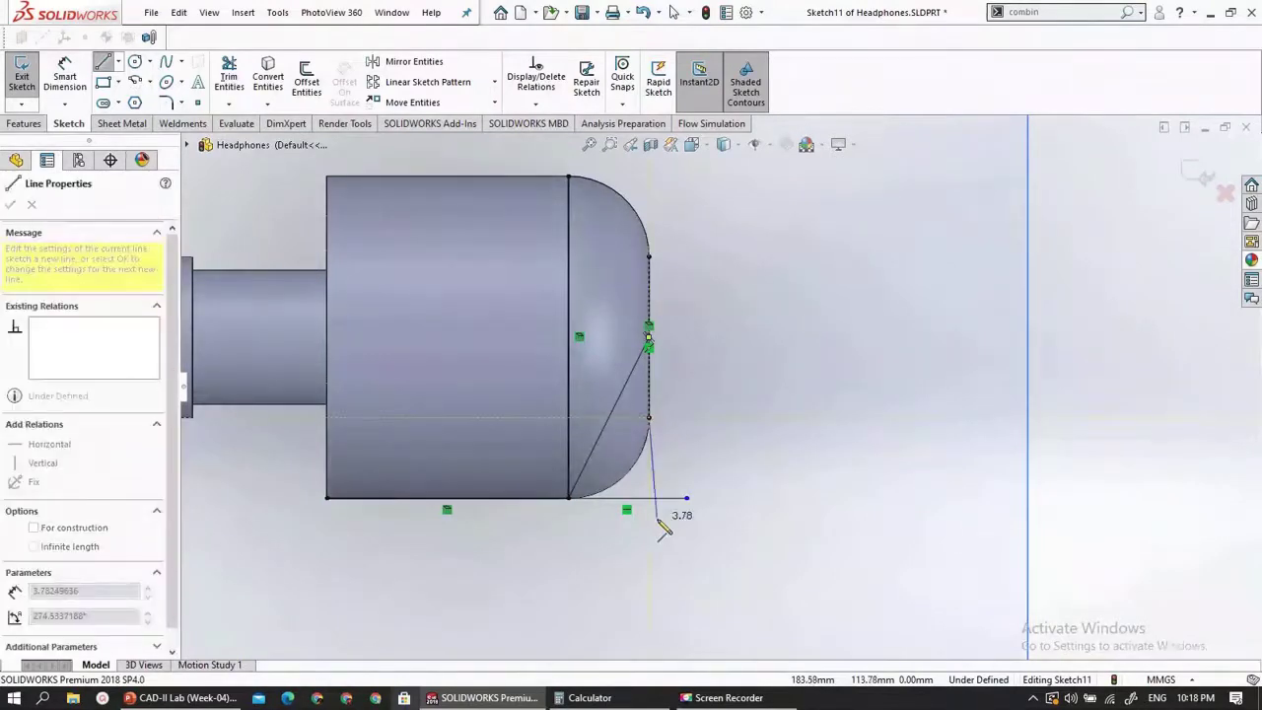
pyautogui.click(649, 558)
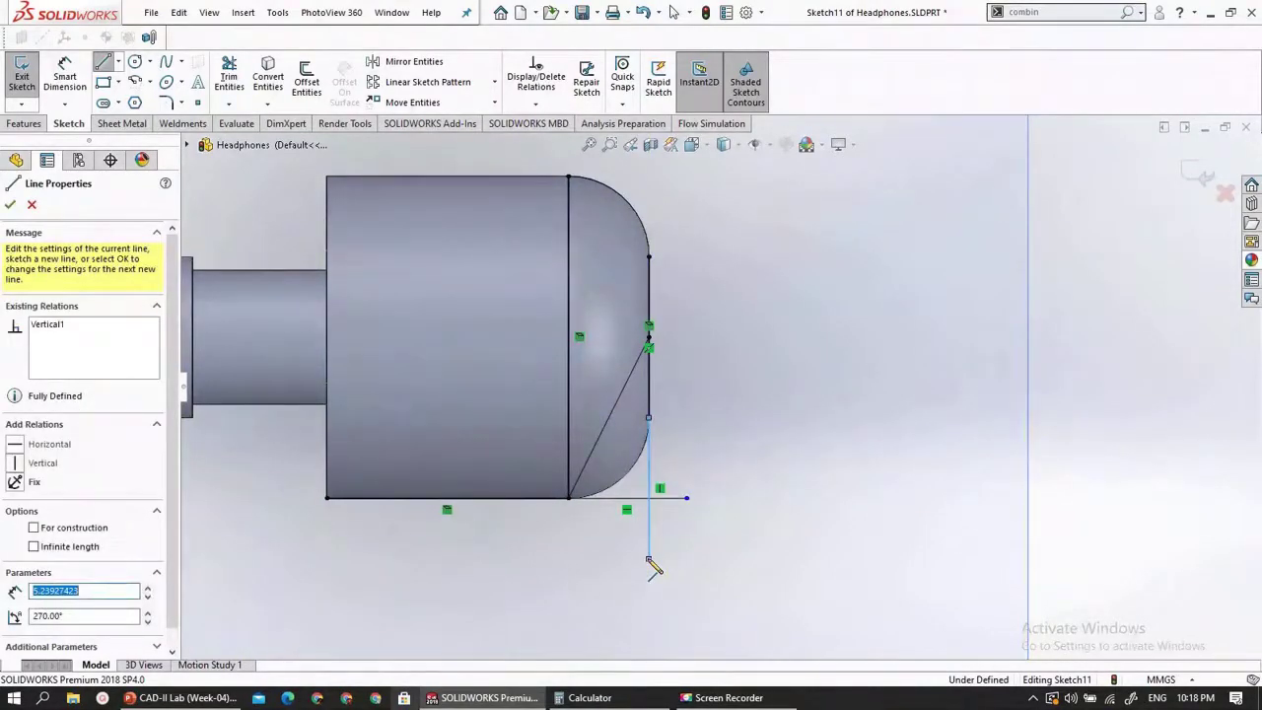
pyautogui.press('Escape')
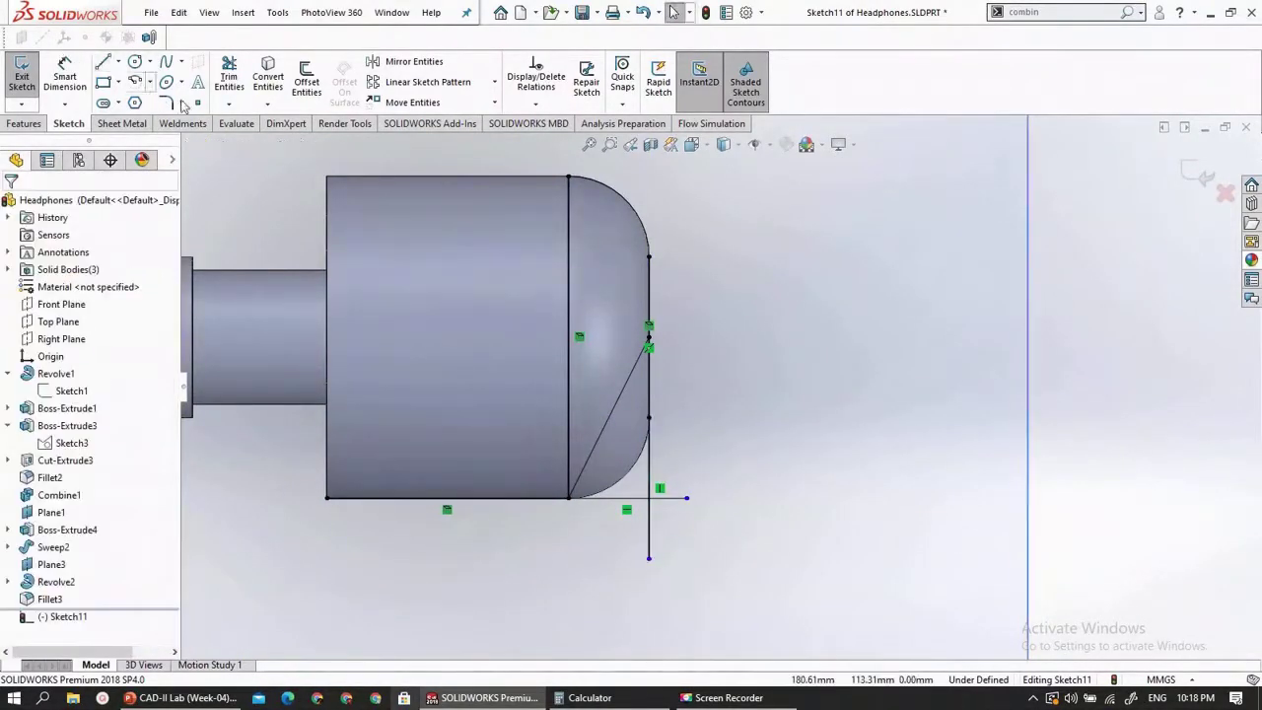
# - Trim the overhangs, the end edge above the diagonal and the converted silhouette and fillet-boundary lines to a closed triangle, and exit the sketch
pyautogui.click(229, 79)
pyautogui.click(650, 533)
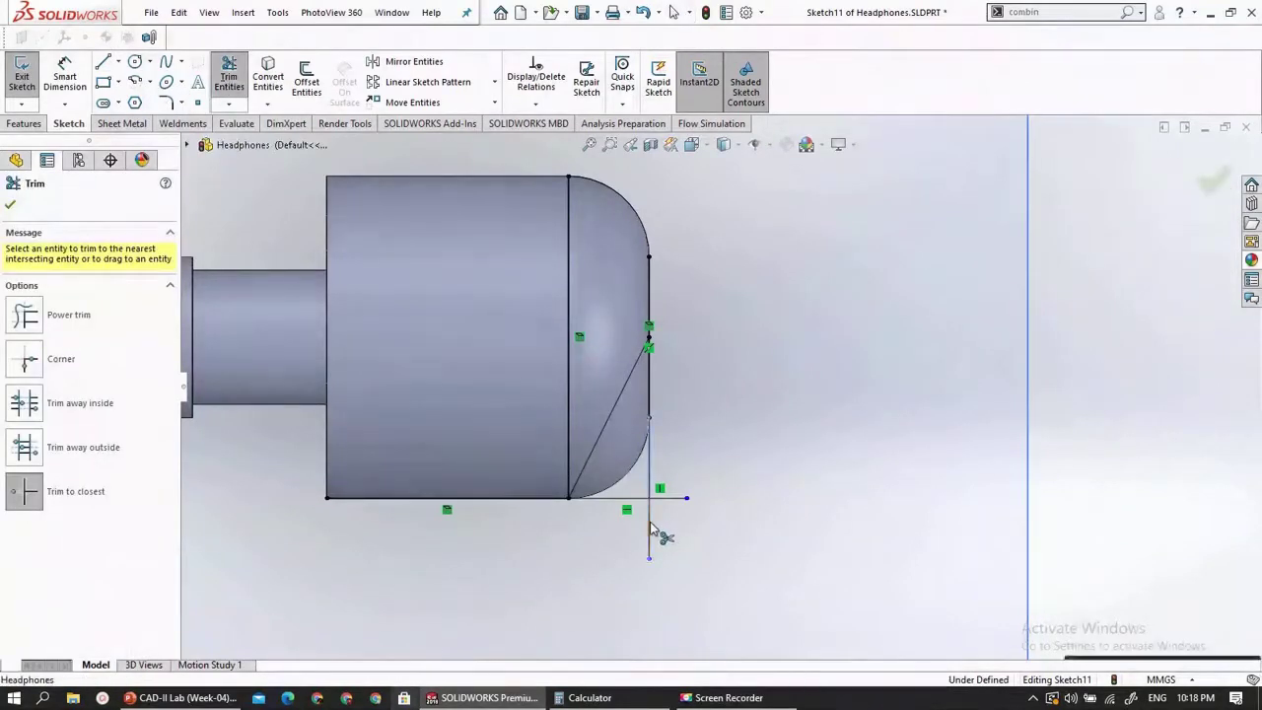
pyautogui.click(649, 320)
pyautogui.click(668, 364)
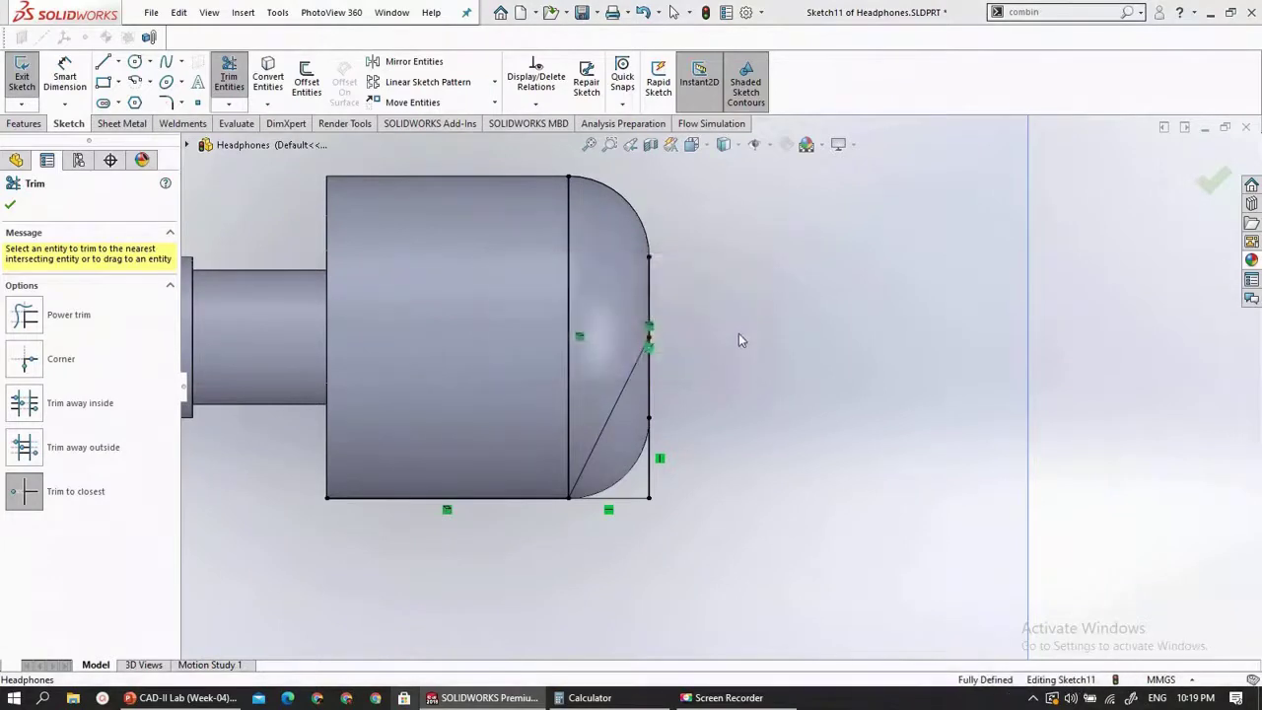
pyautogui.click(423, 501)
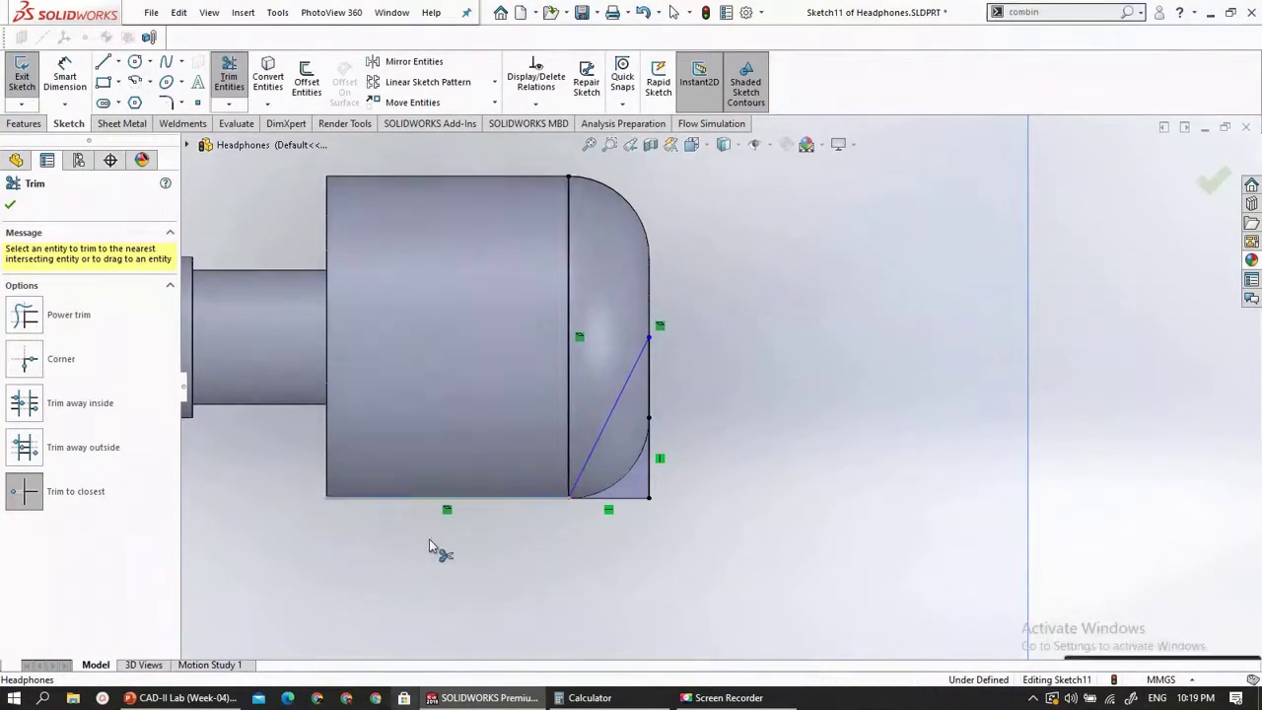
pyautogui.click(568, 357)
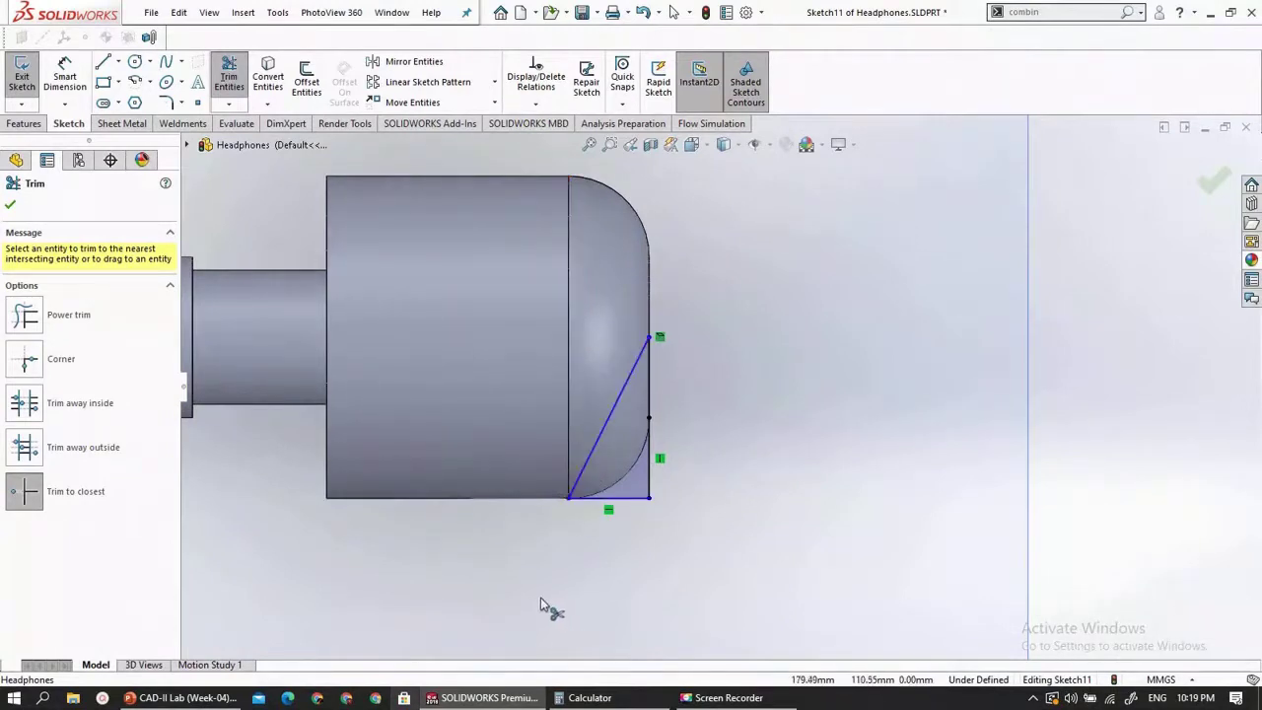
pyautogui.press('Escape')
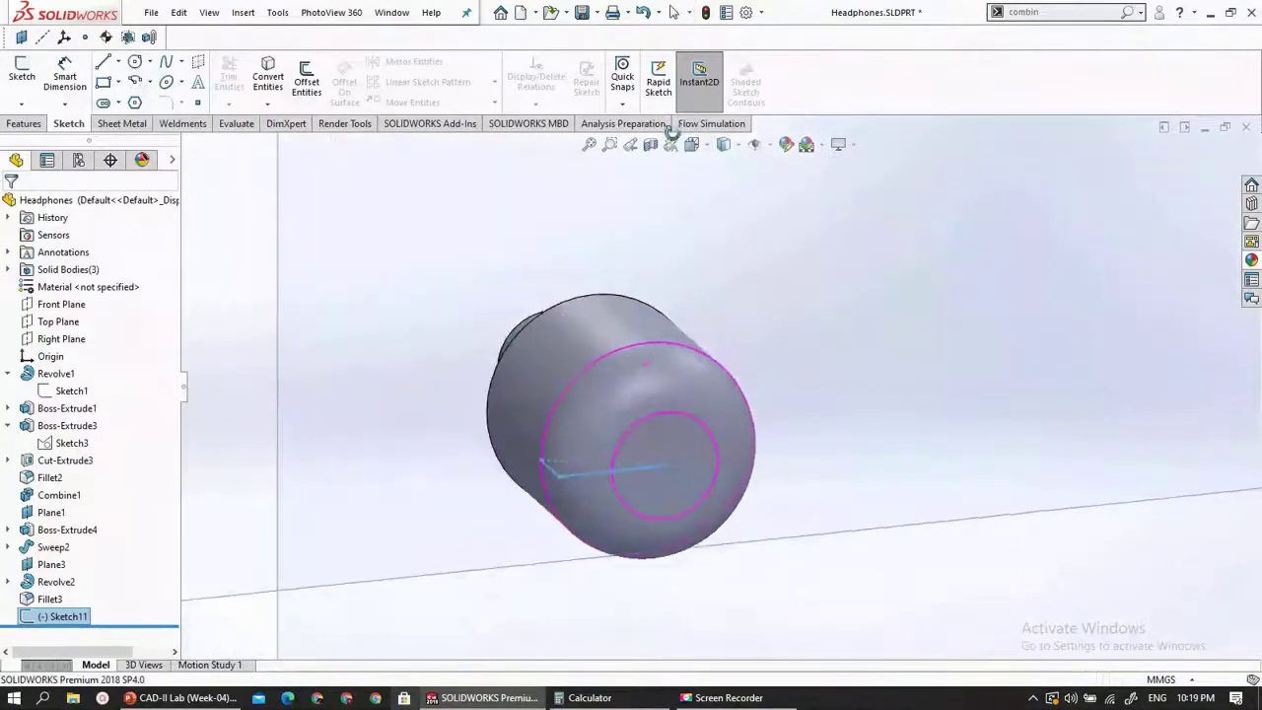
# - Cut the earbud's rounded end with an Extruded Cut of the triangular sketch, using Through All - Both
pyautogui.moveTo(671, 129); pyautogui.dragTo(582, 360, button='middle')
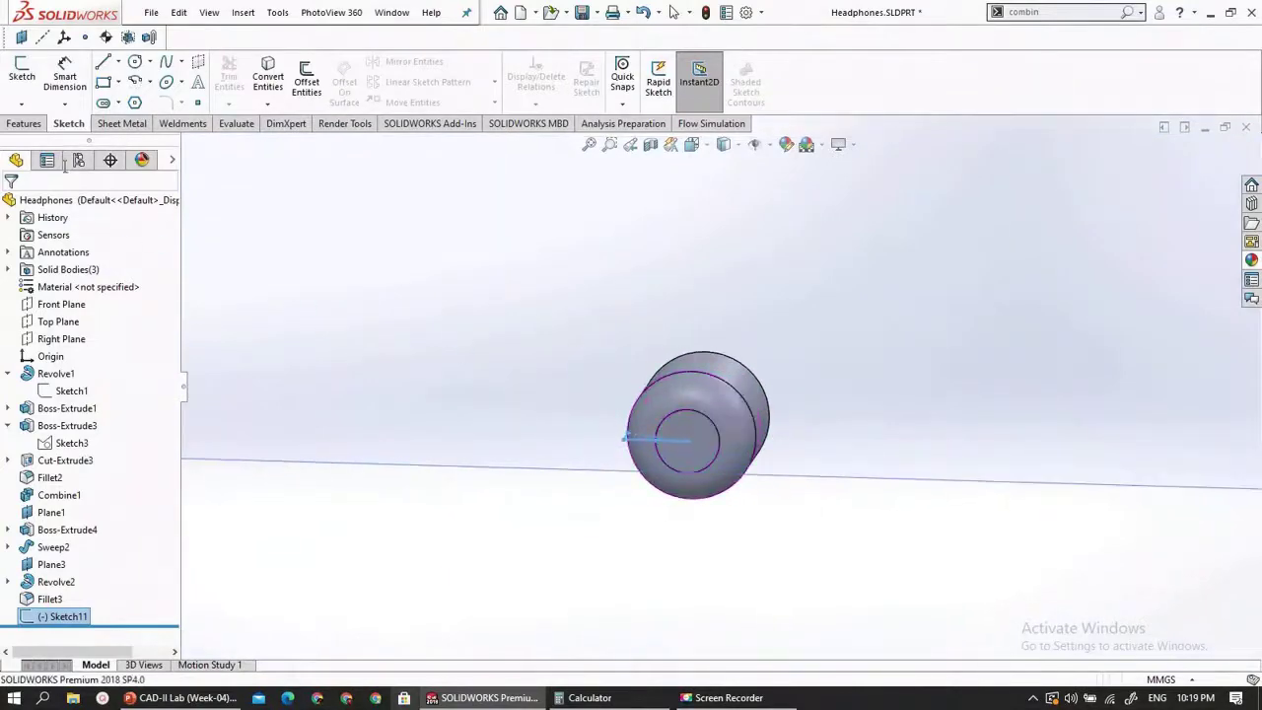
pyautogui.click(23, 124)
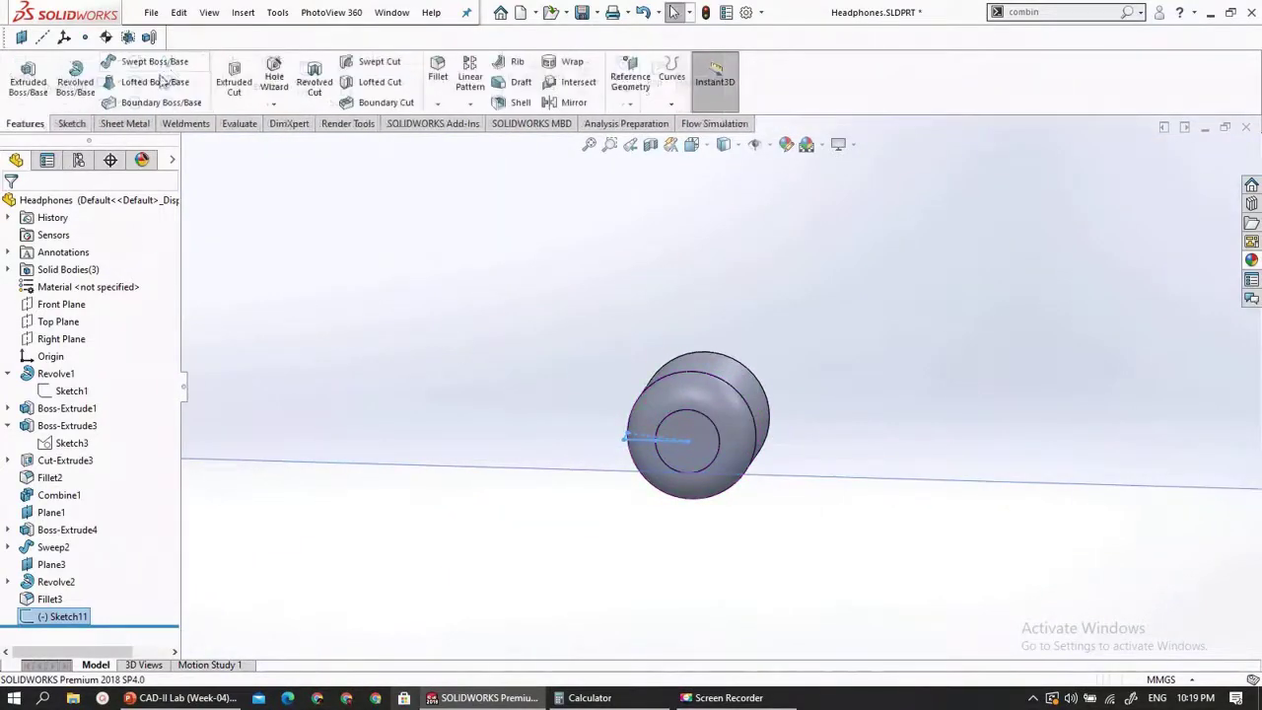
pyautogui.click(237, 83)
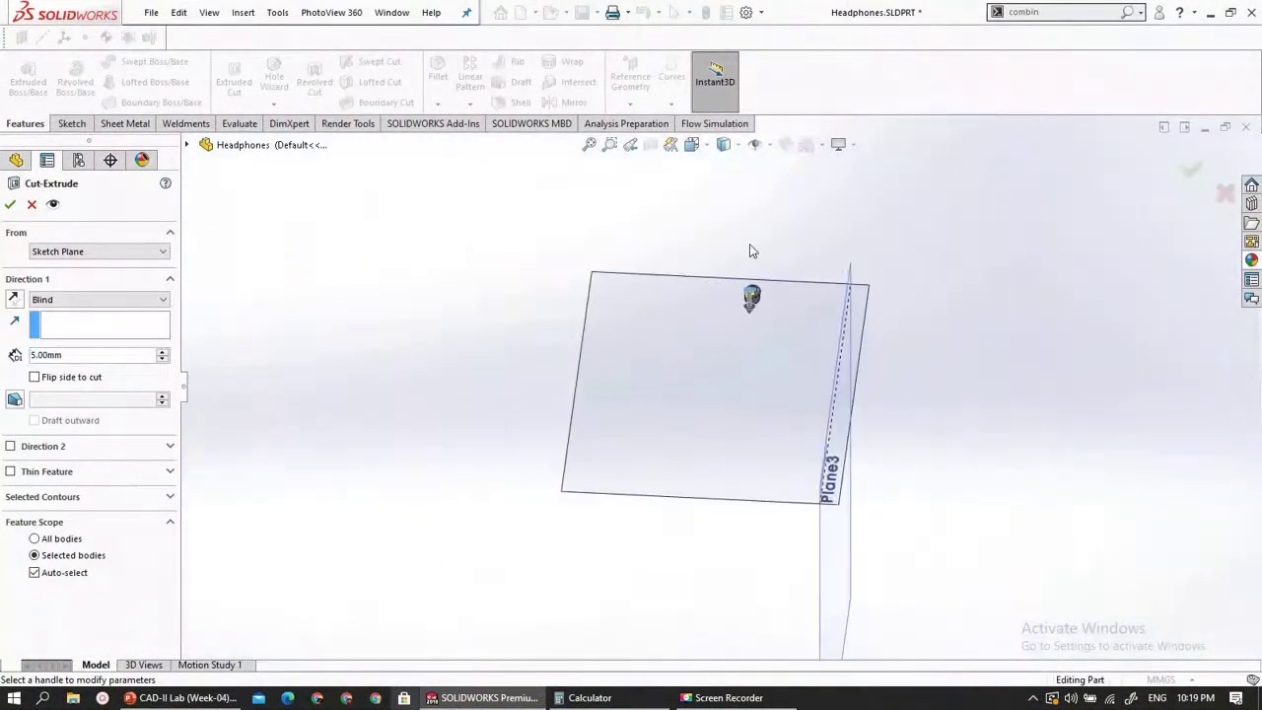
pyautogui.scroll(-4, 753, 252)
pyautogui.scroll(-4, 783, 450)
pyautogui.scroll(-2, 652, 359)
pyautogui.moveTo(653, 359); pyautogui.dragTo(651, 325, button='middle')
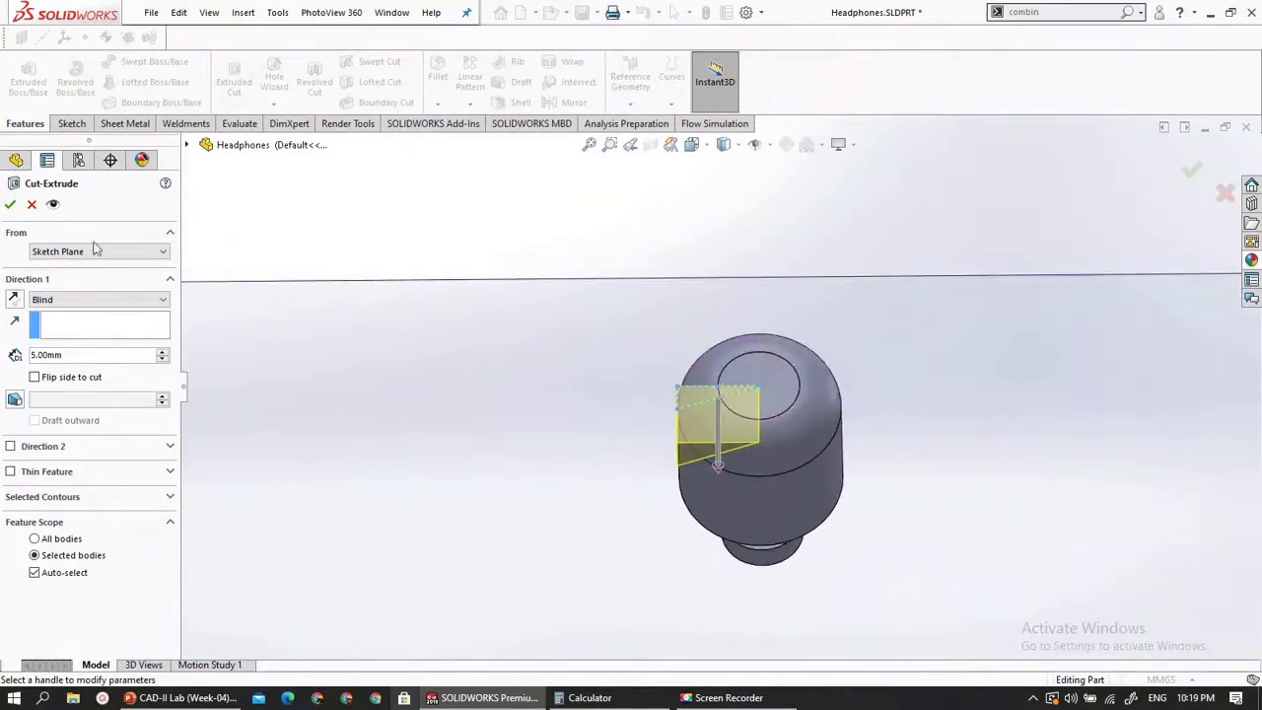
pyautogui.click(57, 302)
pyautogui.click(61, 333)
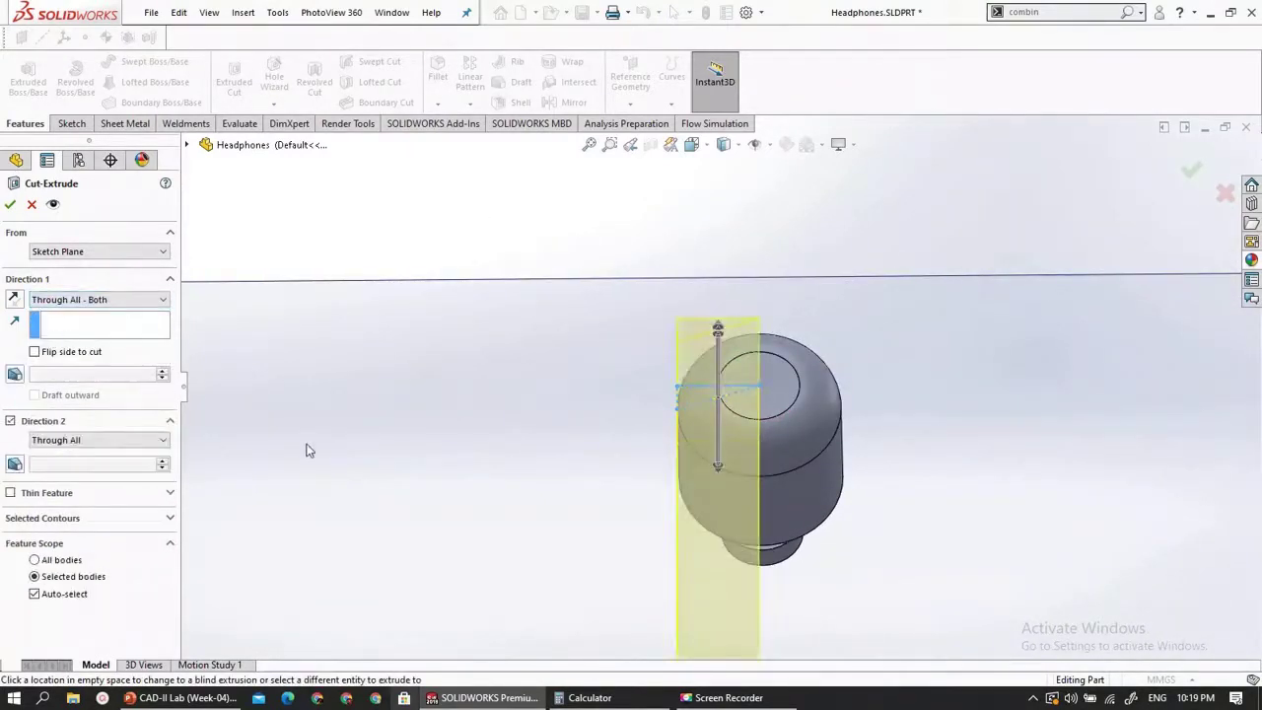
pyautogui.scroll(-5, 463, 377)
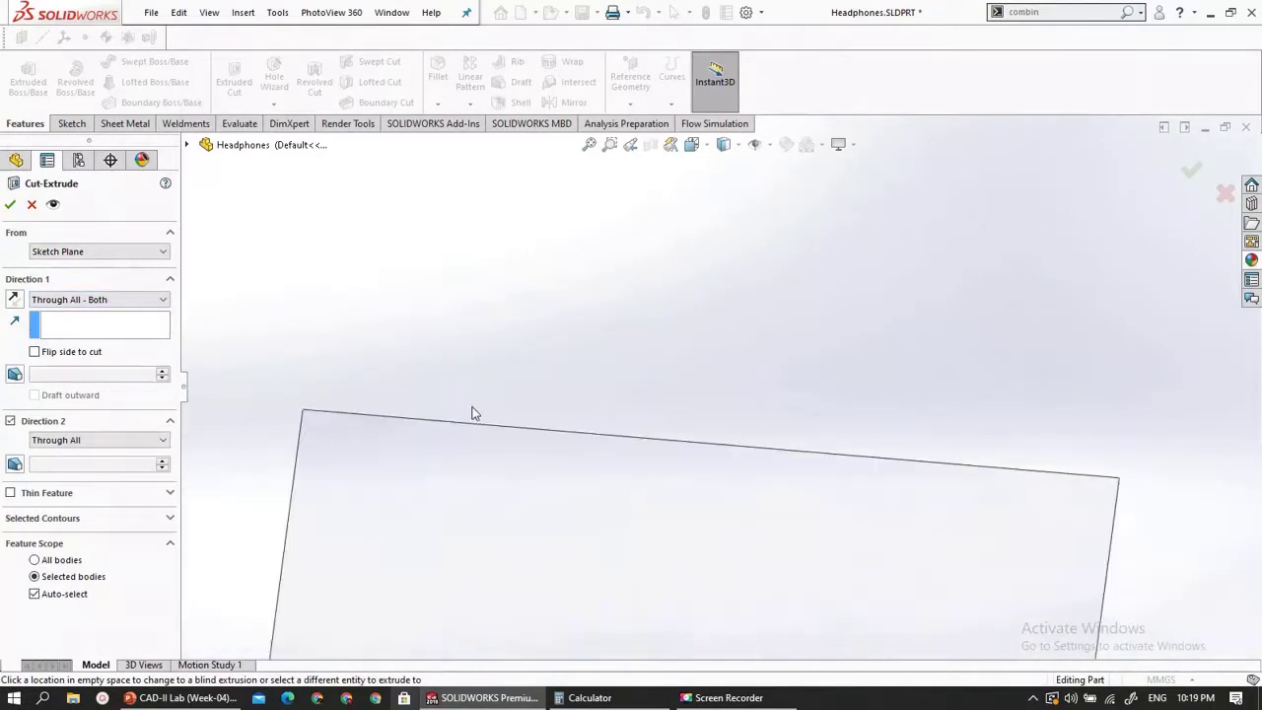
pyautogui.scroll(5, 472, 414)
pyautogui.scroll(-6, 828, 503)
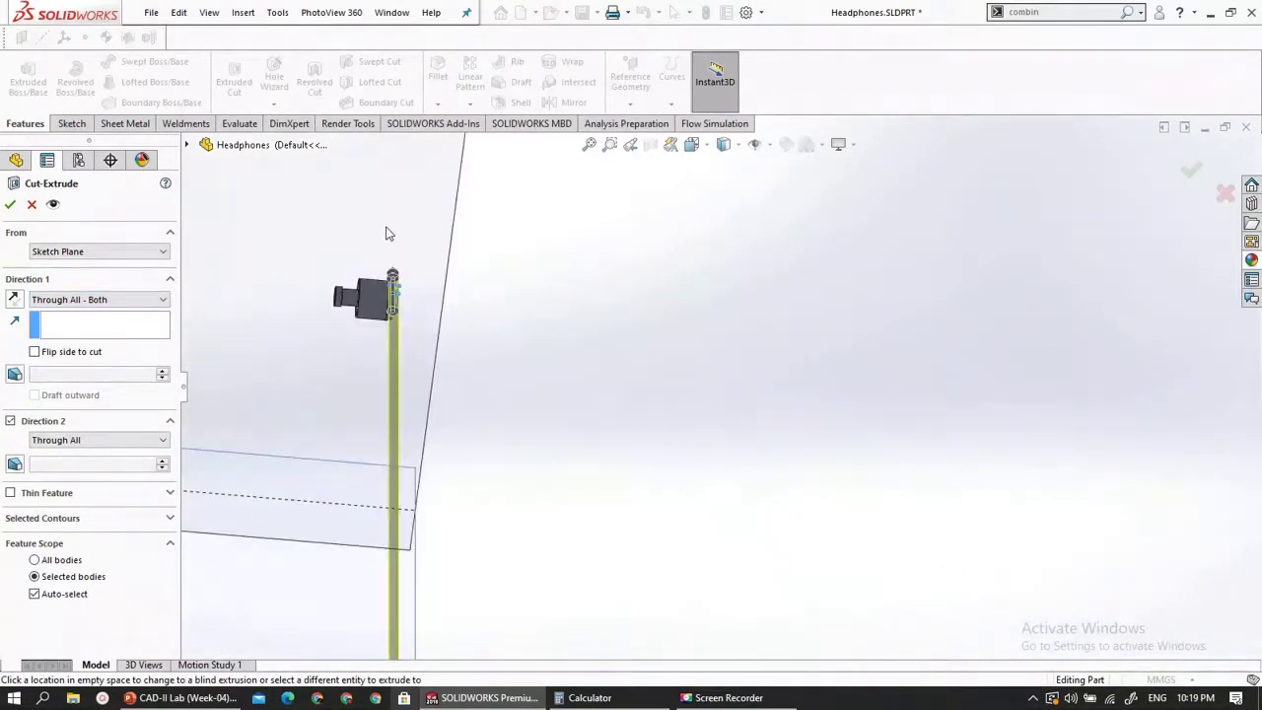
pyautogui.scroll(-4, 459, 405)
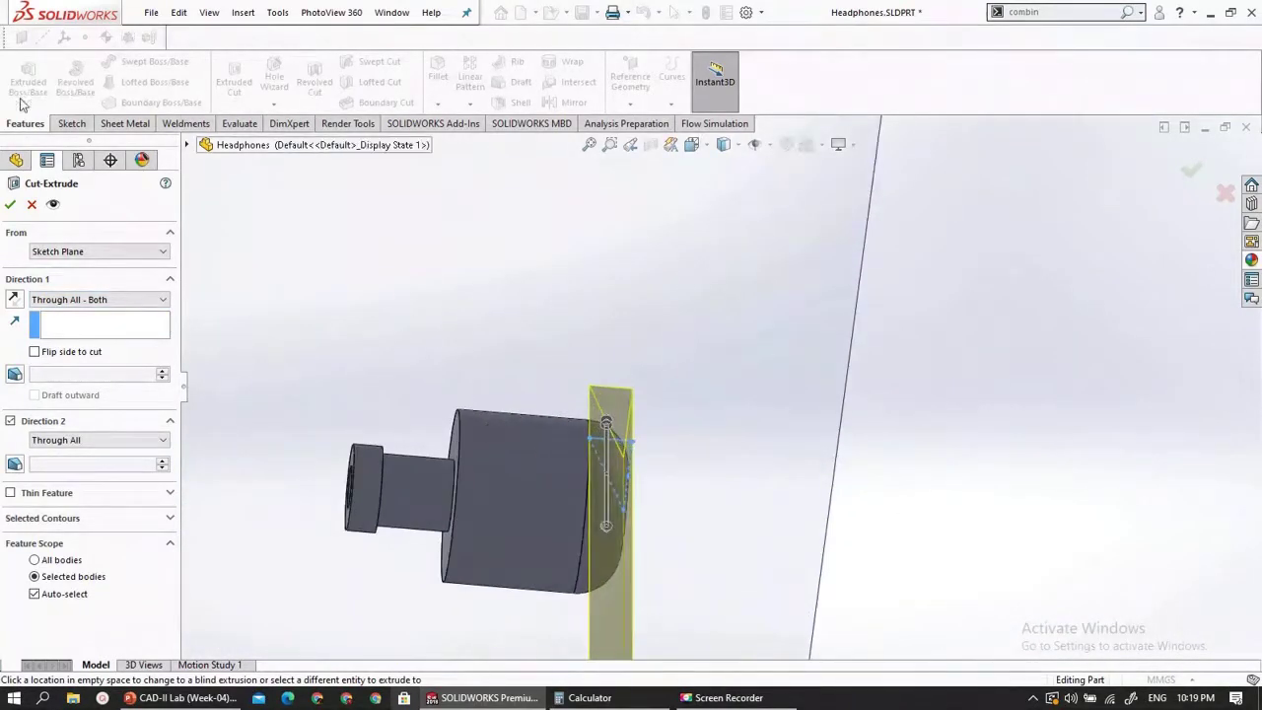
pyautogui.click(12, 203)
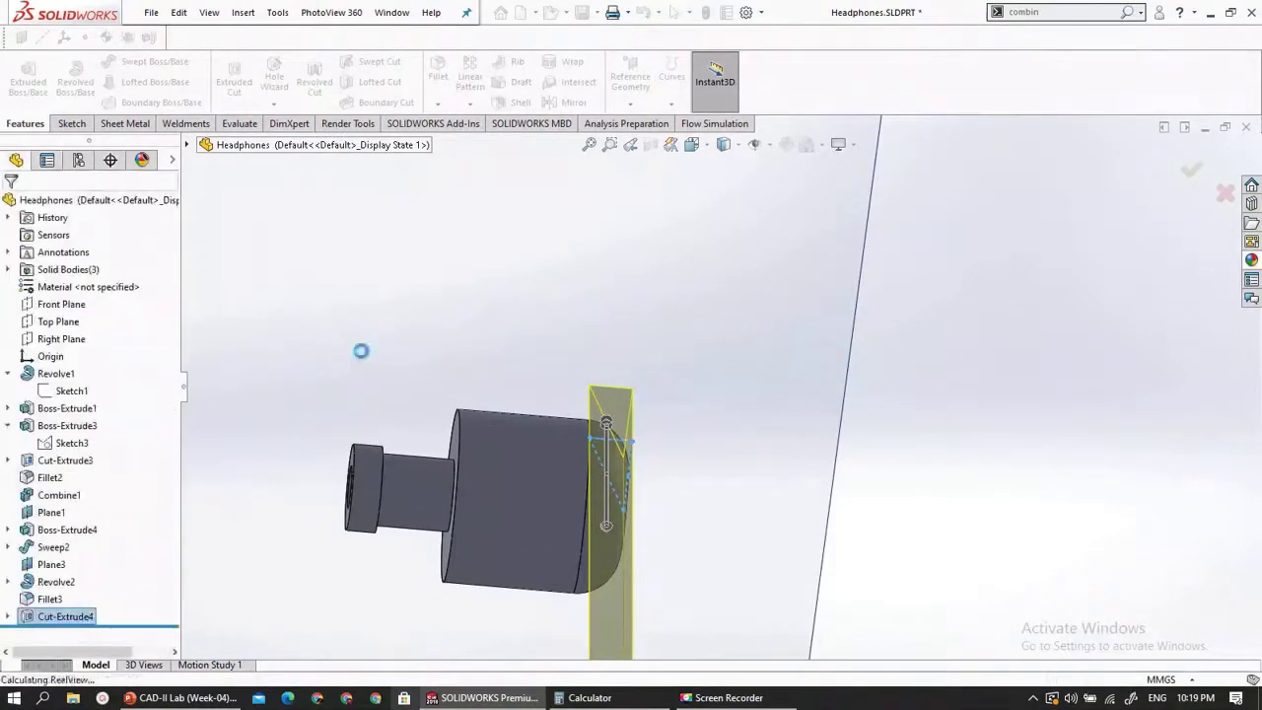
# - Edit the fillet on the earbud's rounded end and set its radius to 3.5 mm
pyautogui.moveTo(691, 501); pyautogui.dragTo(607, 507, button='middle')
pyautogui.scroll(2, 608, 507)
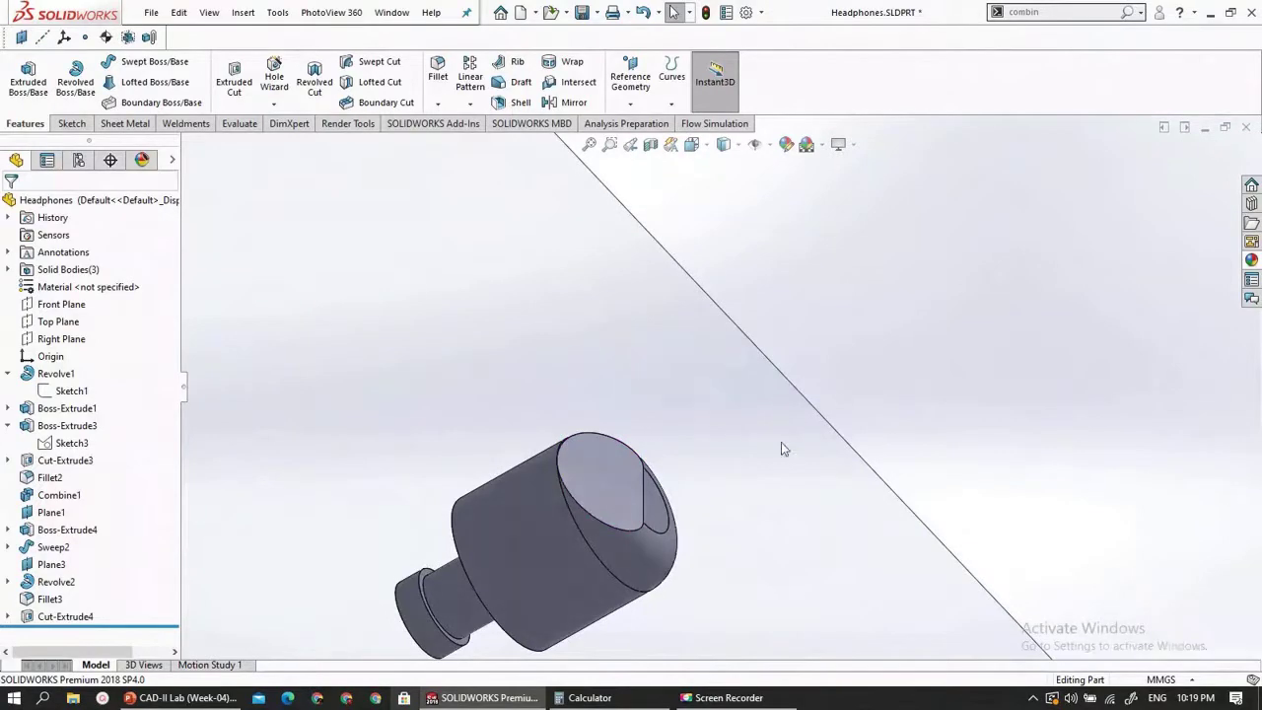
pyautogui.scroll(2, 655, 447)
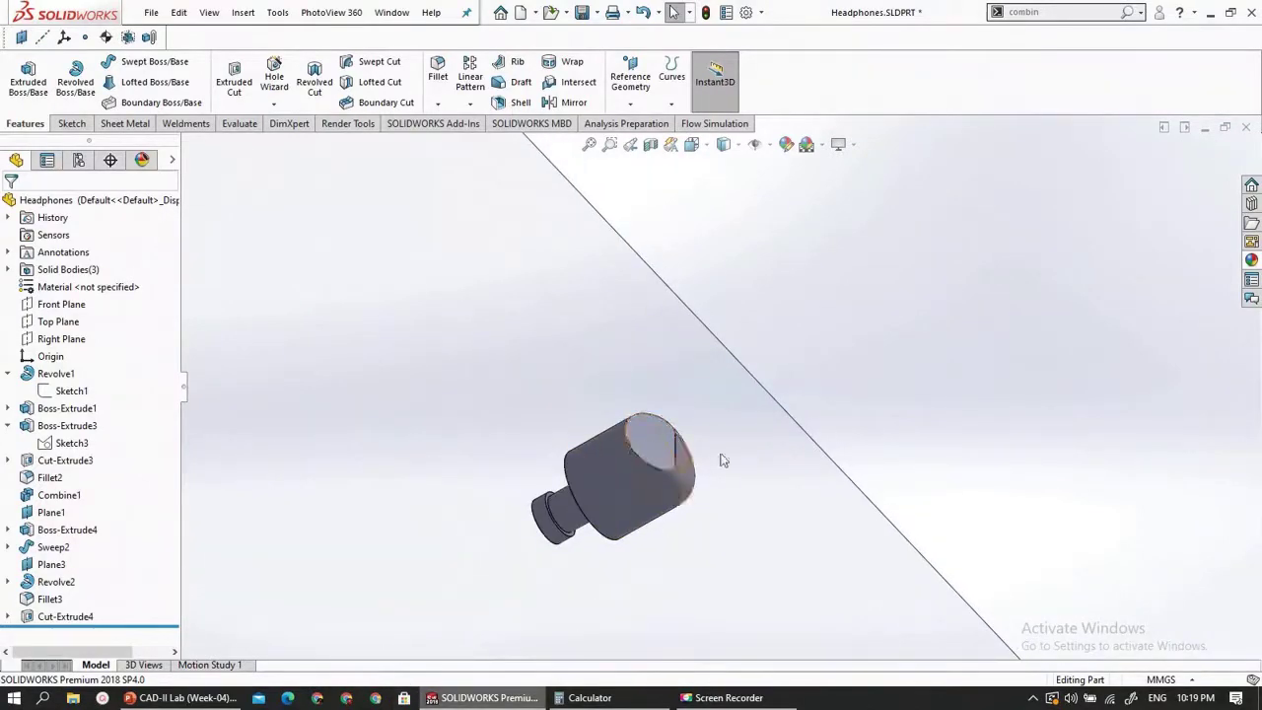
pyautogui.scroll(-2, 723, 461)
pyautogui.moveTo(722, 461); pyautogui.dragTo(584, 486, button='middle')
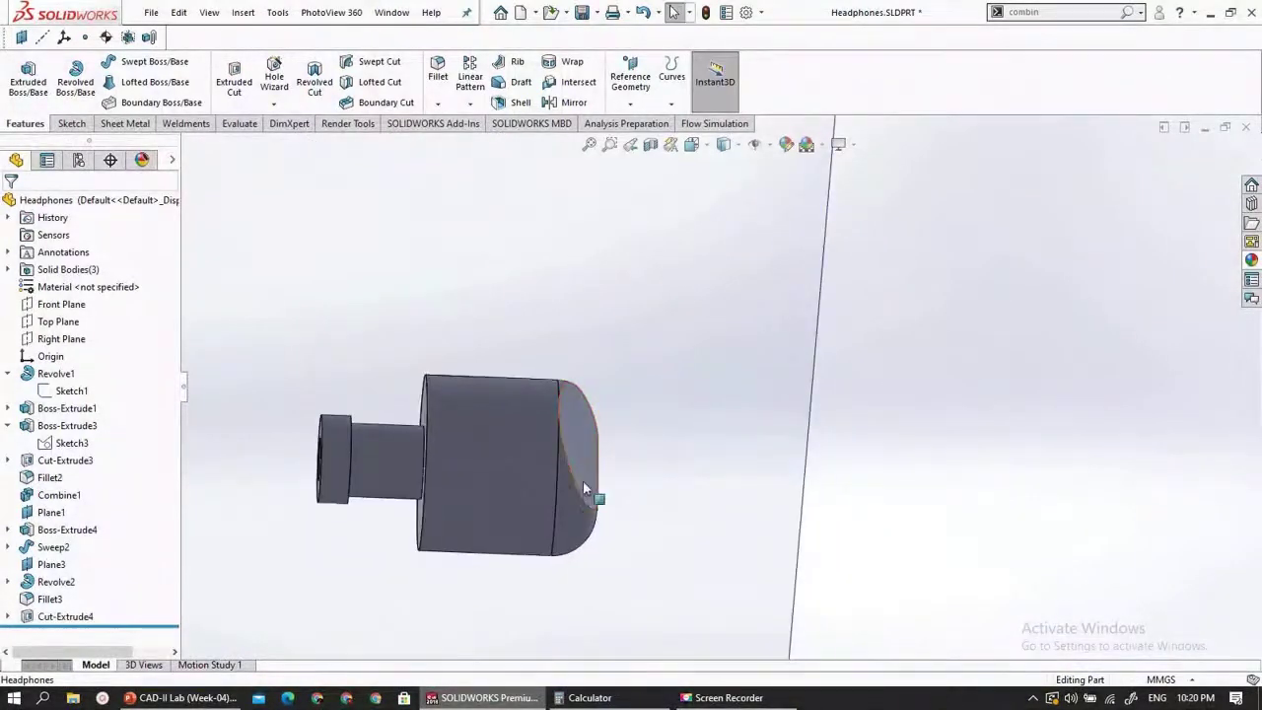
pyautogui.click(46, 599)
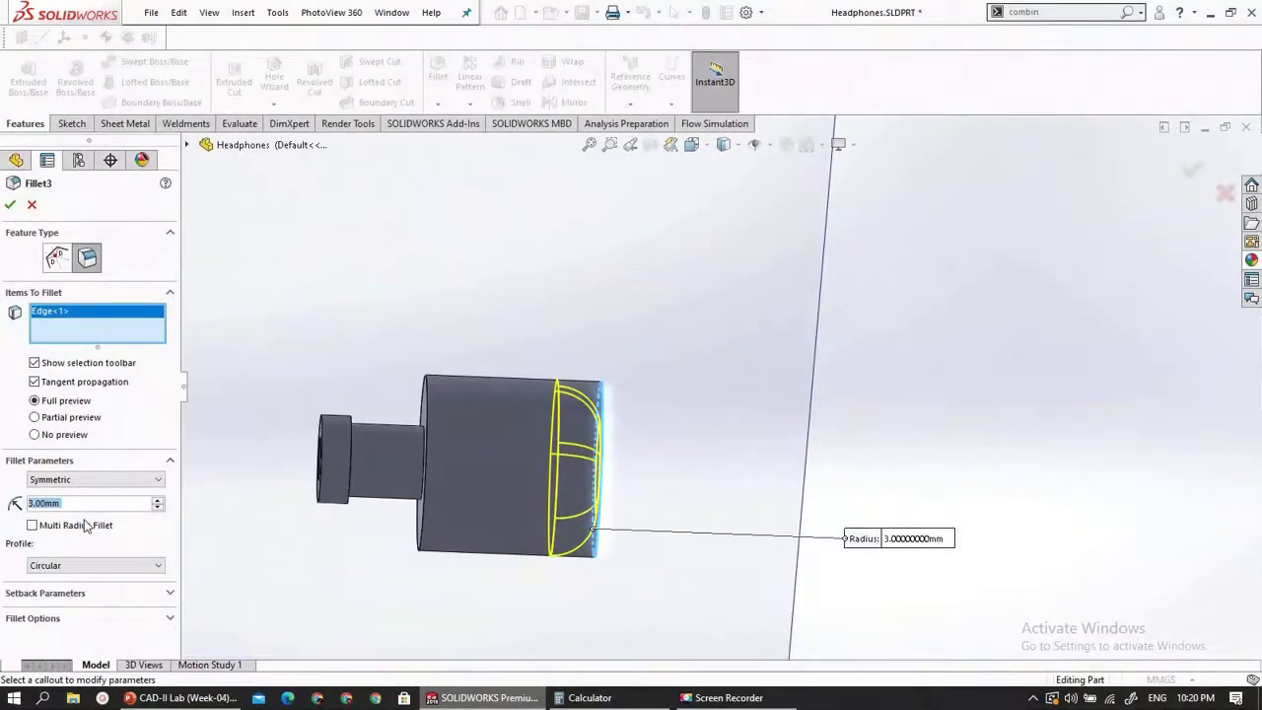
pyautogui.write('3.')
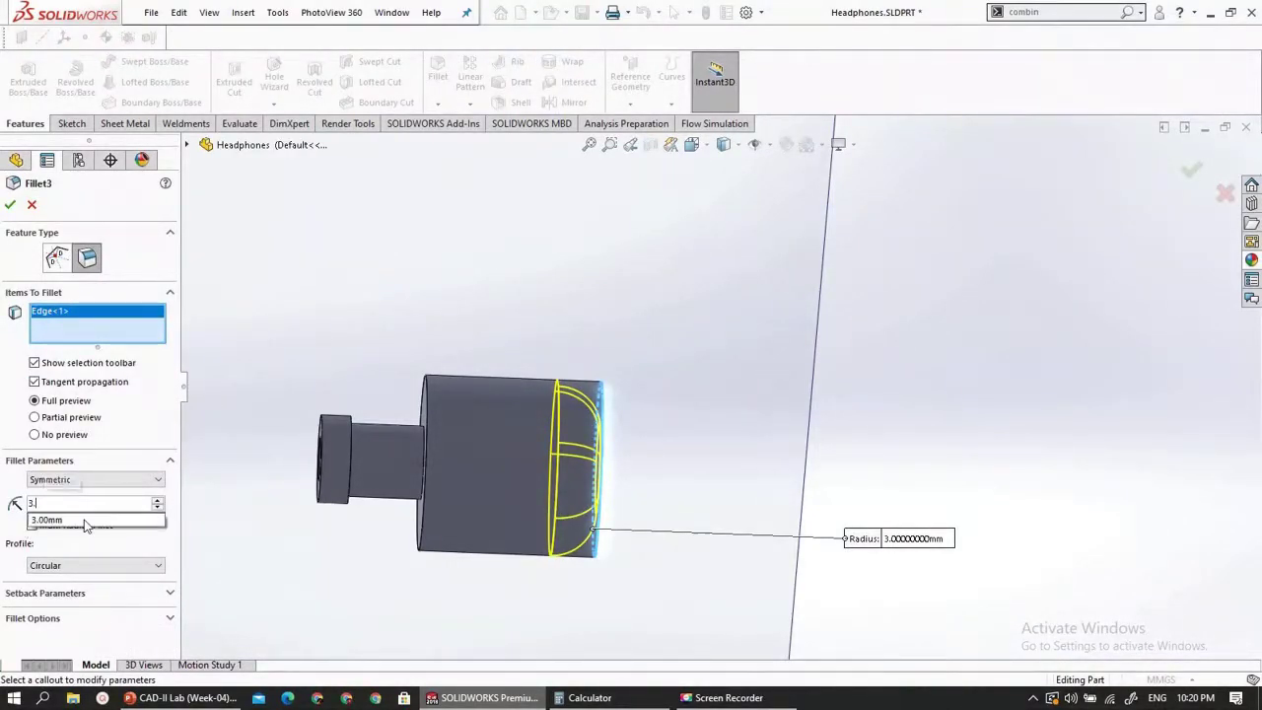
pyautogui.write('5')
pyautogui.press('Return')
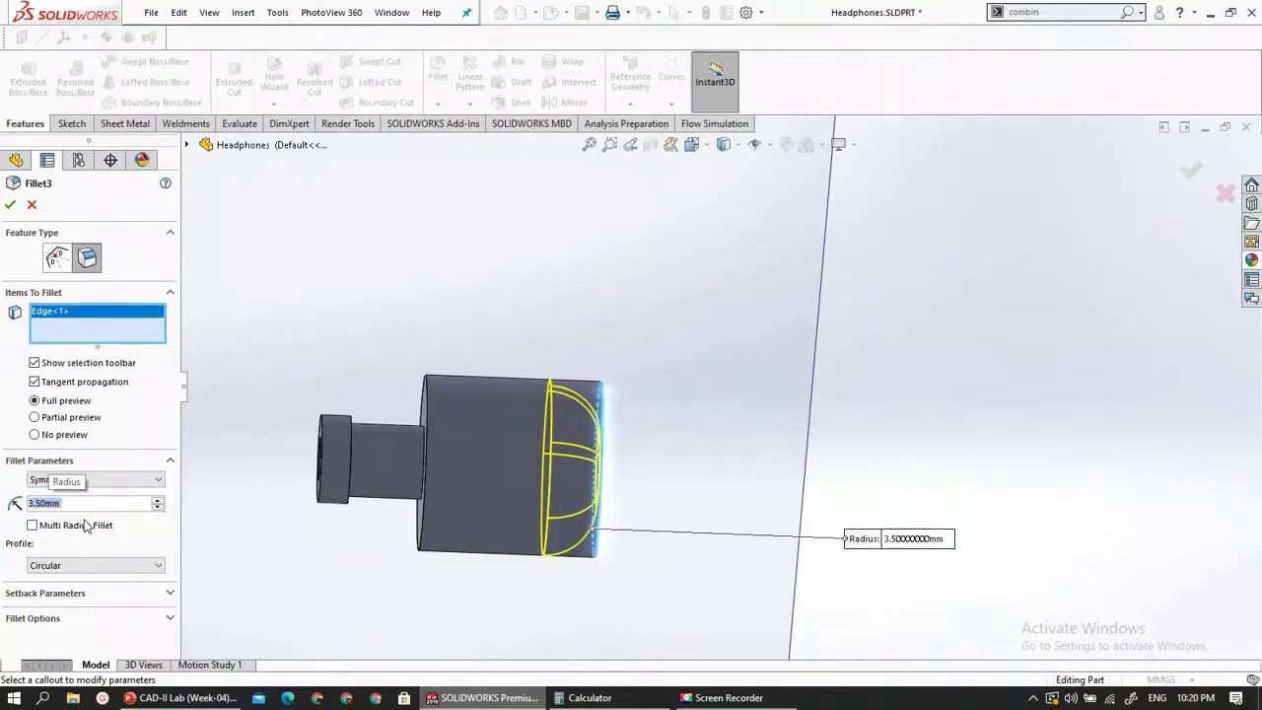
pyautogui.click(10, 206)
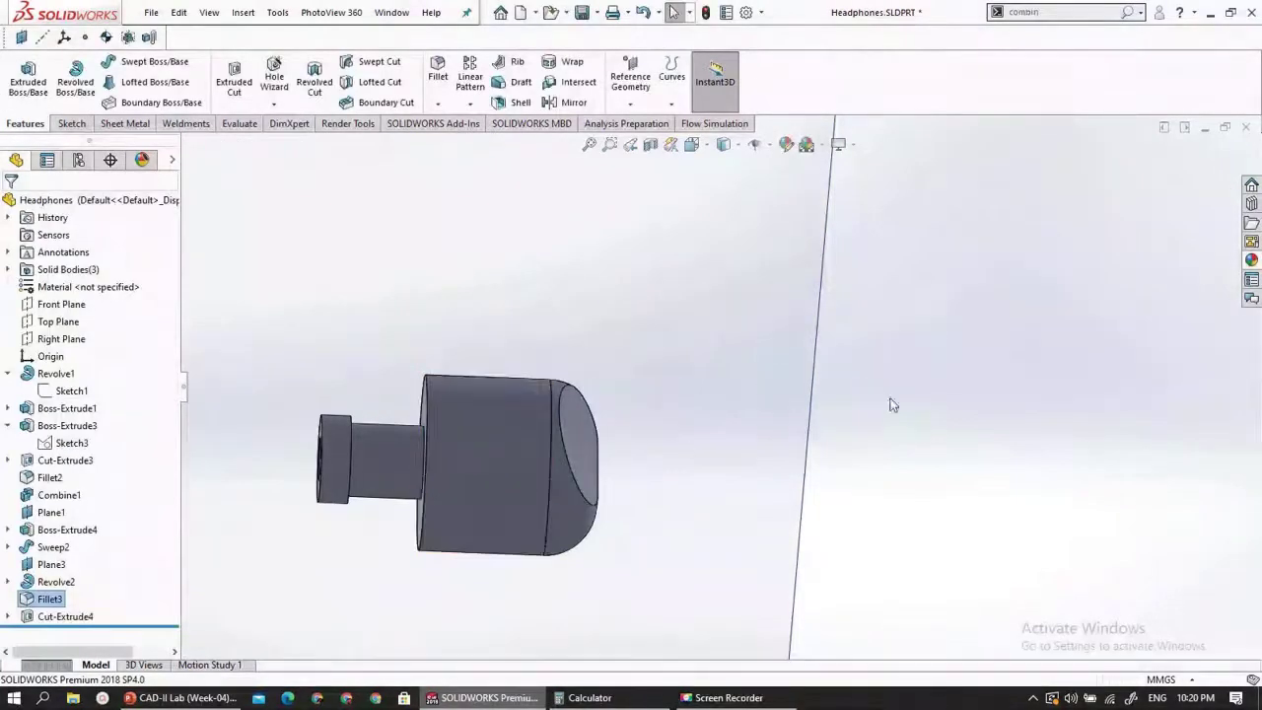
# - Sketch a circle with a radius of about 2 mm near the middle of the earbud's slanted cut face
pyautogui.moveTo(476, 533); pyautogui.dragTo(459, 510, button='middle')
pyautogui.scroll(-3, 559, 421)
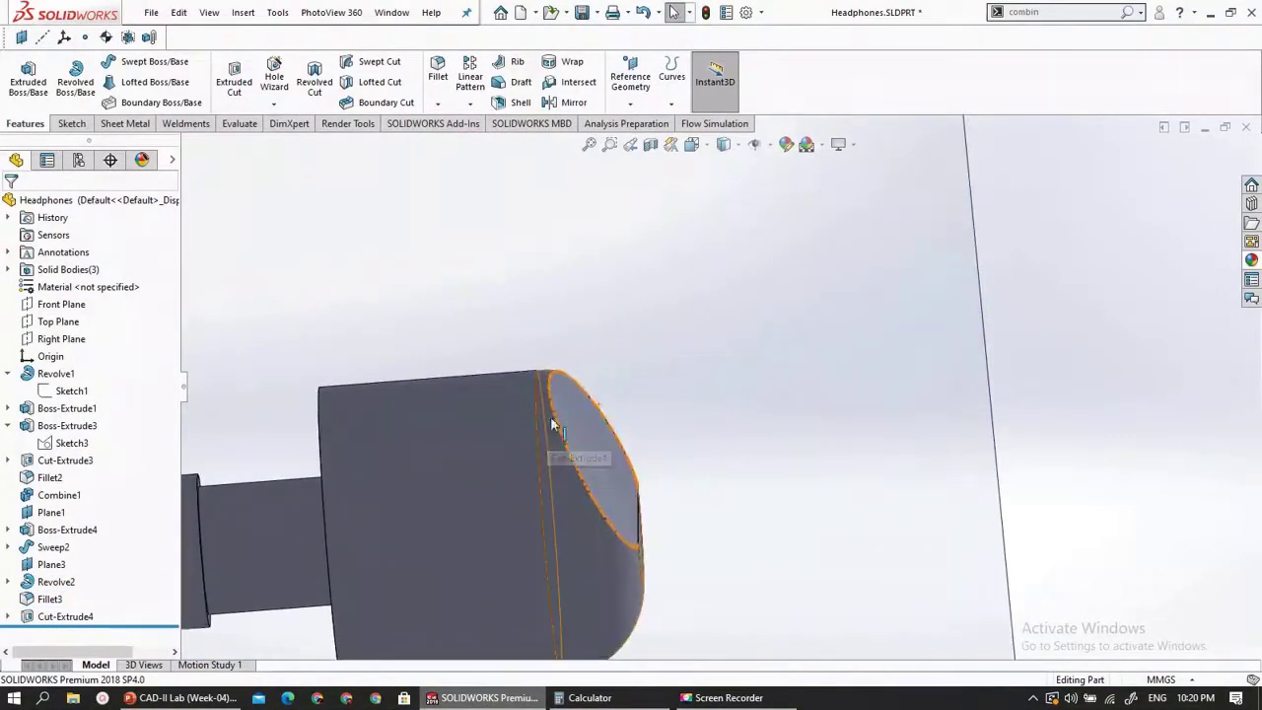
pyautogui.scroll(5, 550, 416)
pyautogui.moveTo(616, 449); pyautogui.dragTo(637, 523, button='middle')
pyautogui.scroll(-6, 704, 473)
pyautogui.moveTo(733, 334); pyautogui.dragTo(690, 262, button='middle')
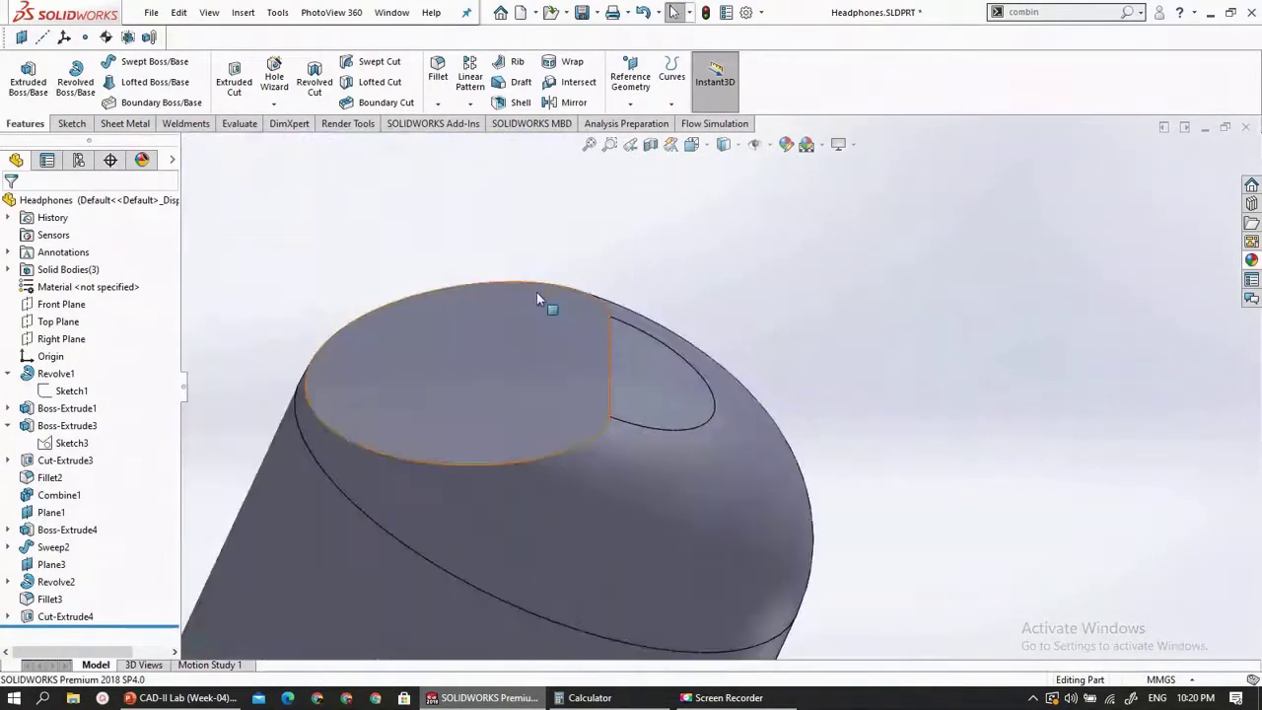
pyautogui.click(487, 364)
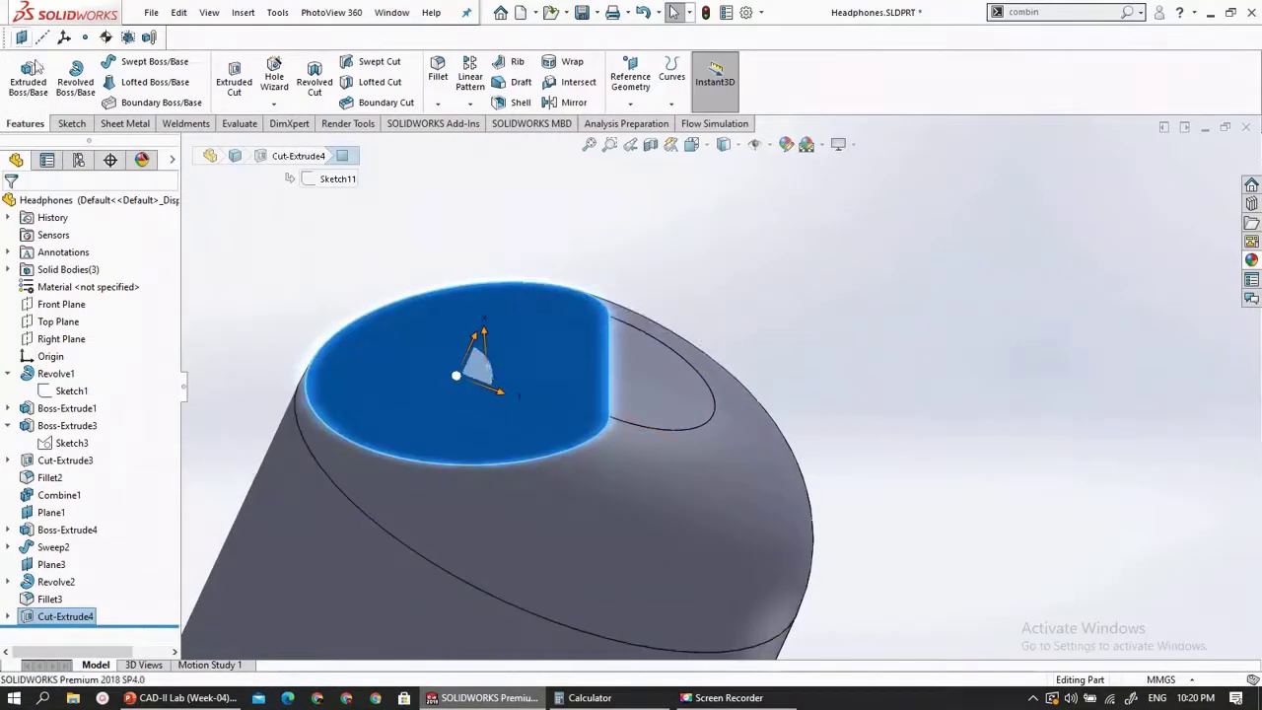
pyautogui.click(71, 125)
pyautogui.click(35, 79)
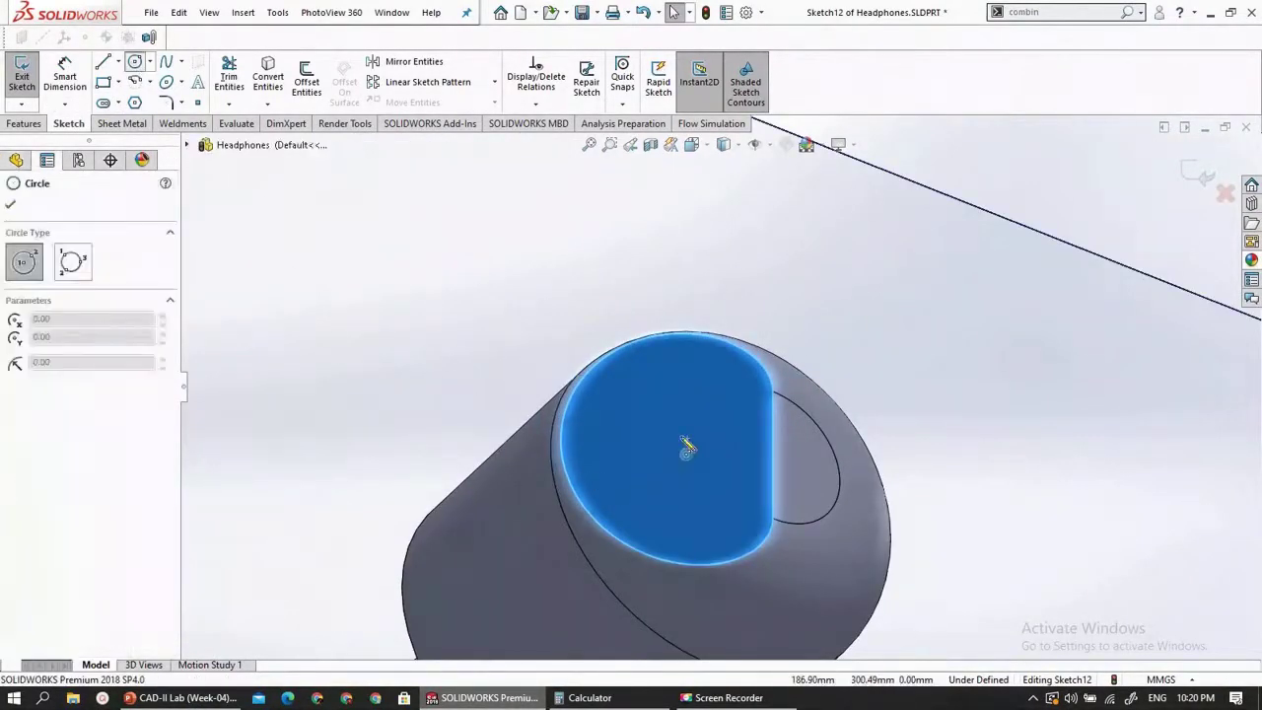
pyautogui.click(680, 439)
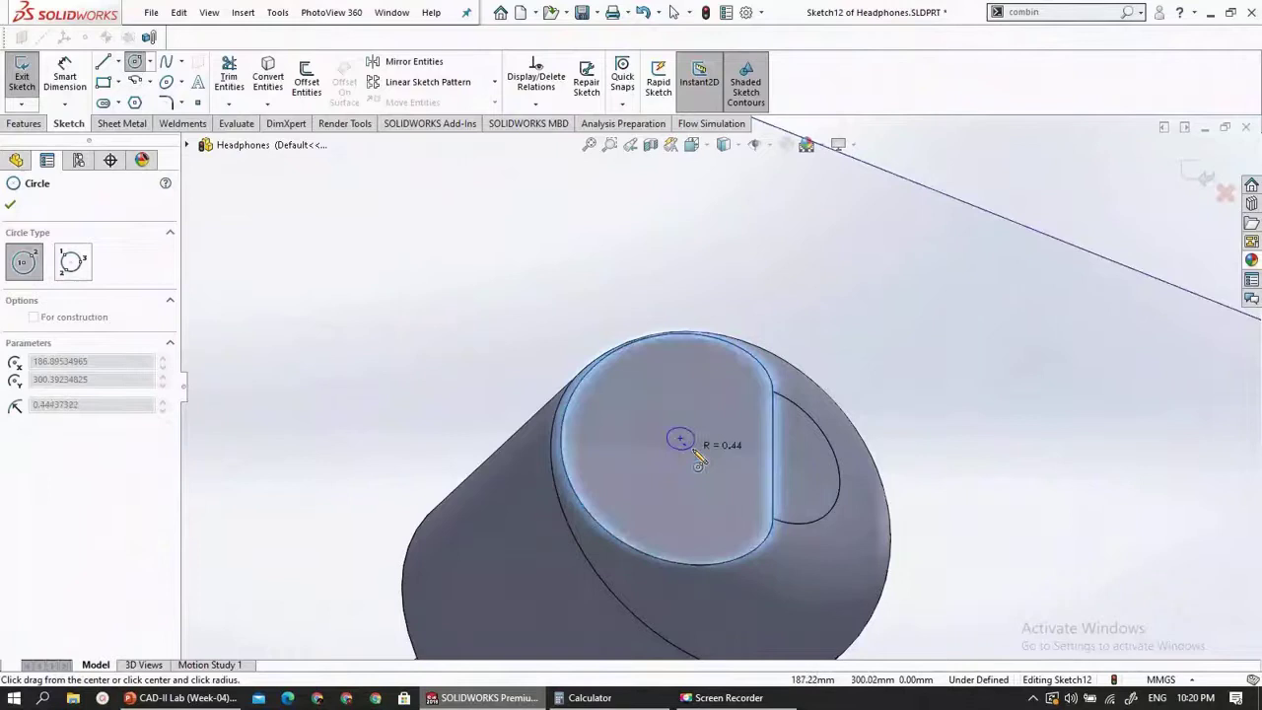
pyautogui.click(749, 459)
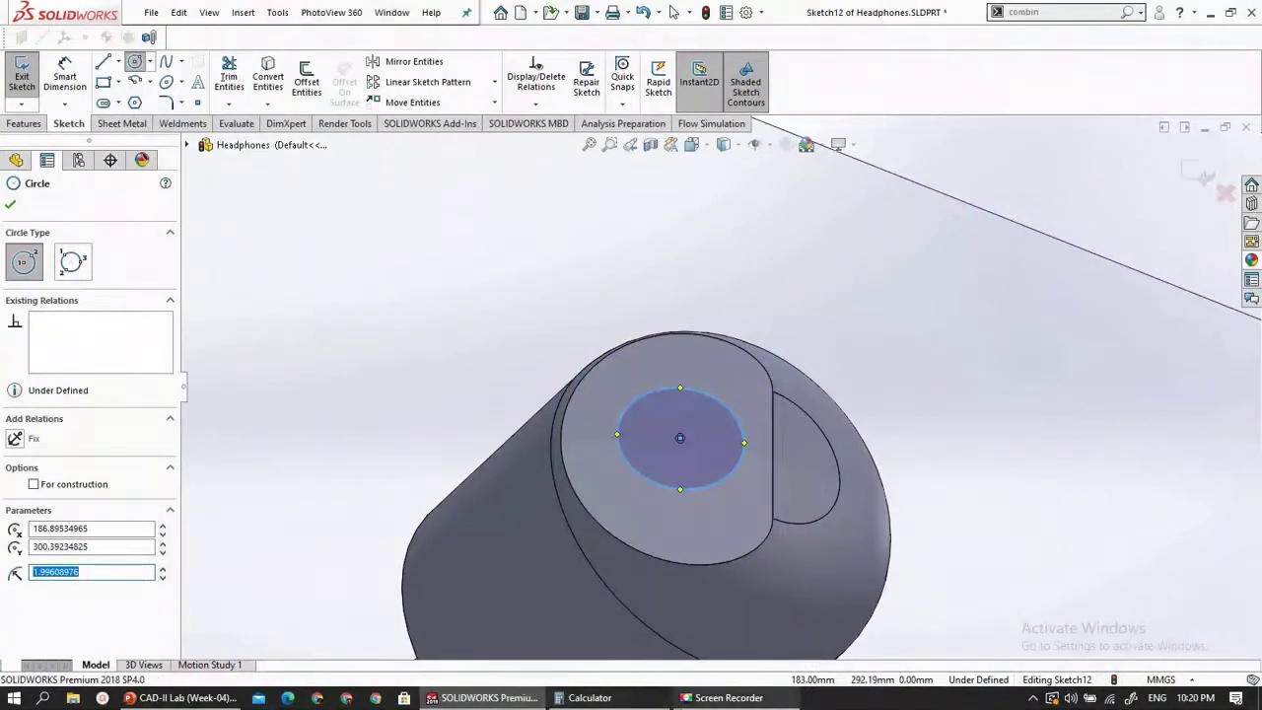
# - Check the circle size on the earbuds slide and dimension the sketched circle to a 5 mm diameter
pyautogui.click(178, 702)
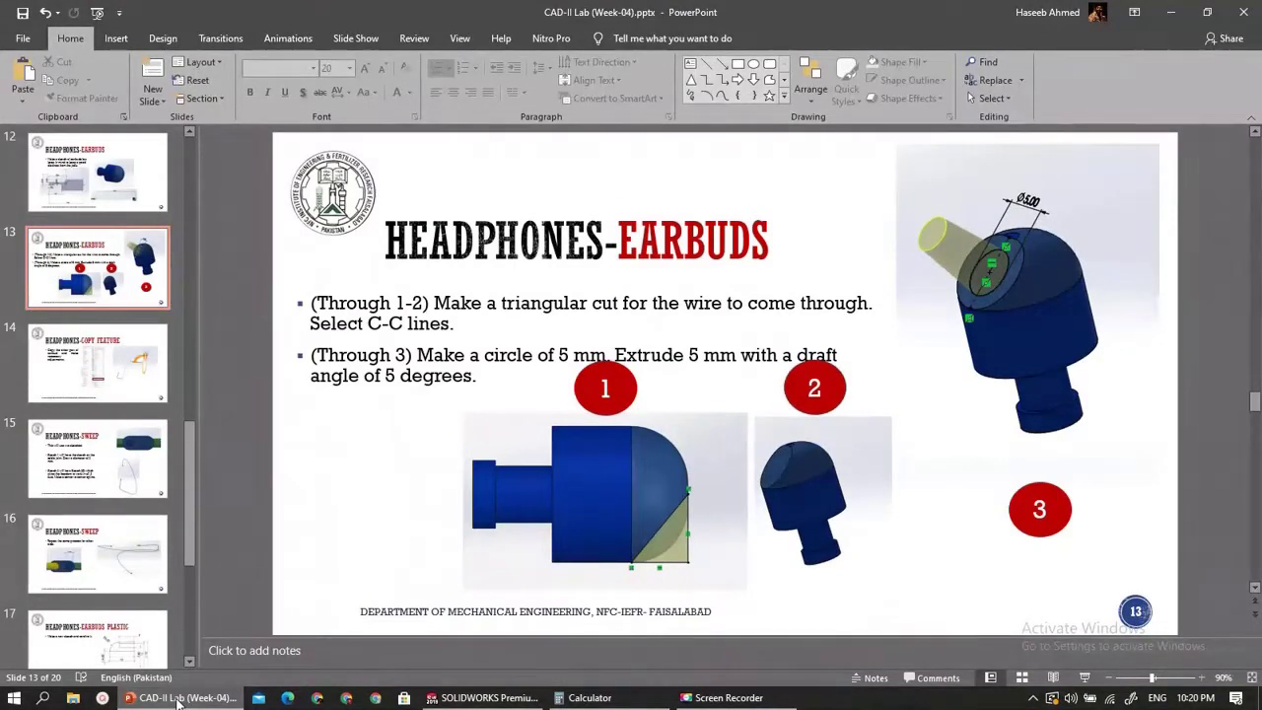
pyautogui.click(179, 702)
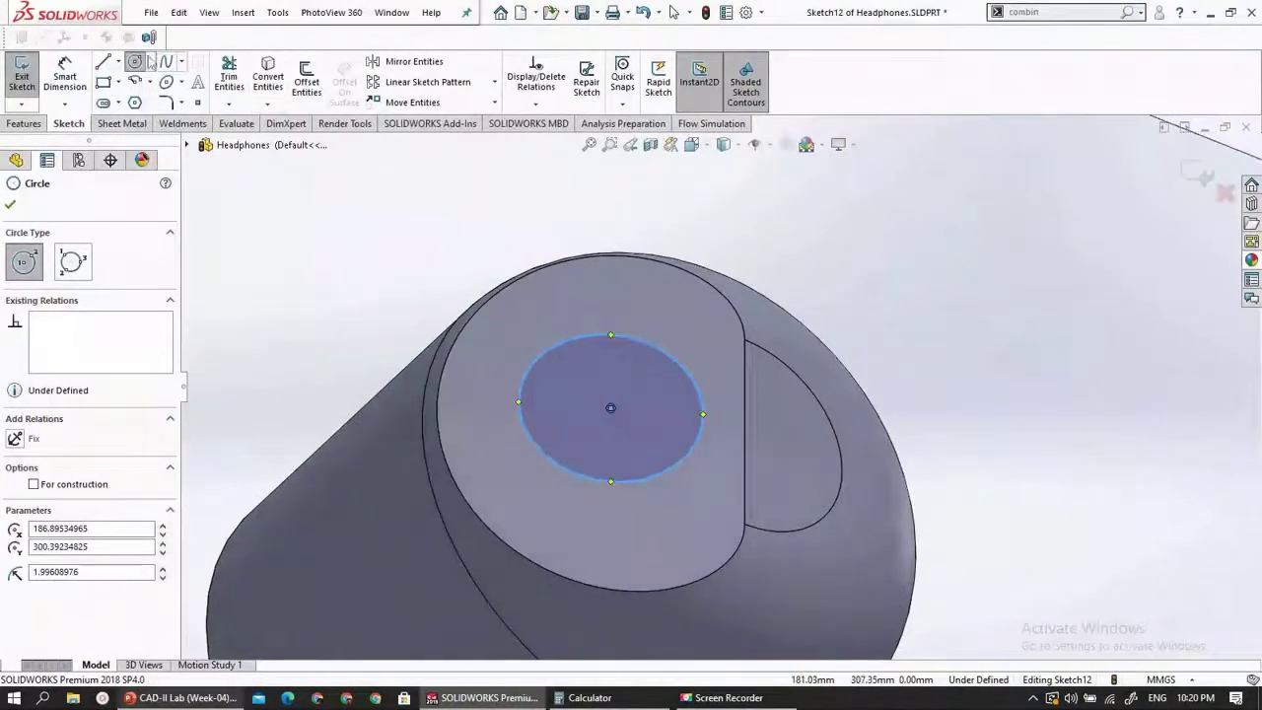
pyautogui.click(64, 79)
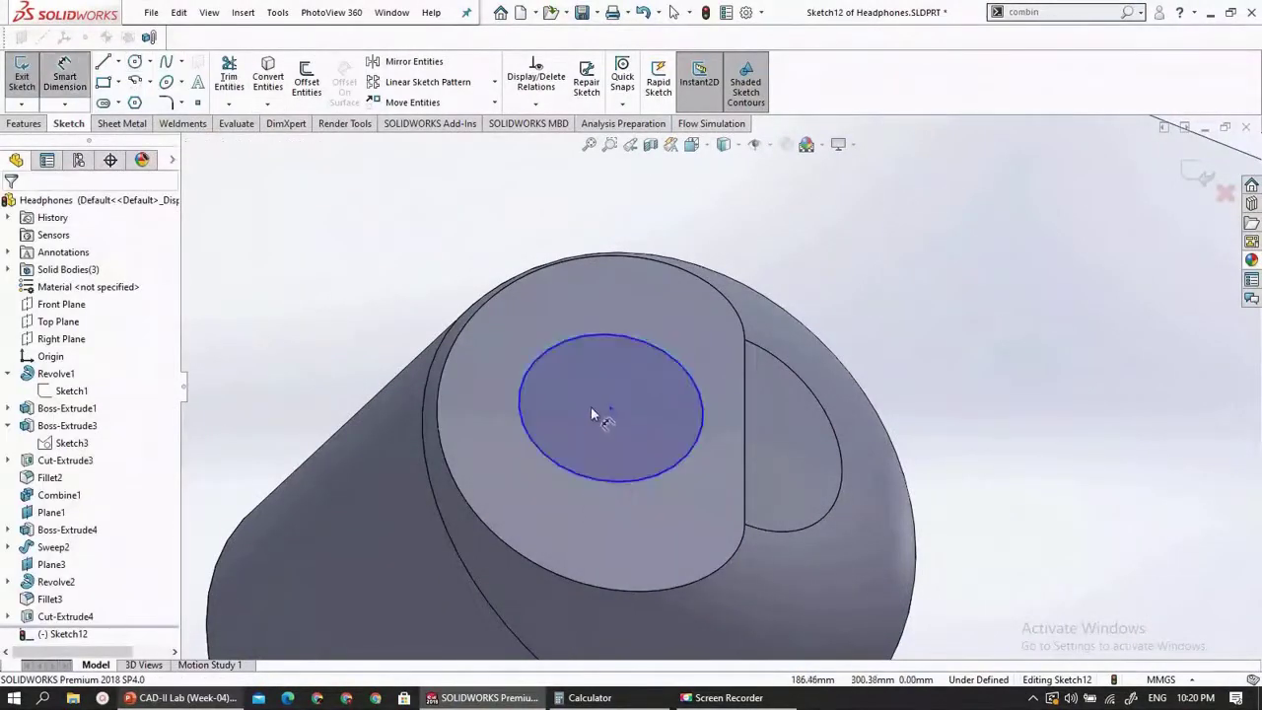
pyautogui.click(521, 409)
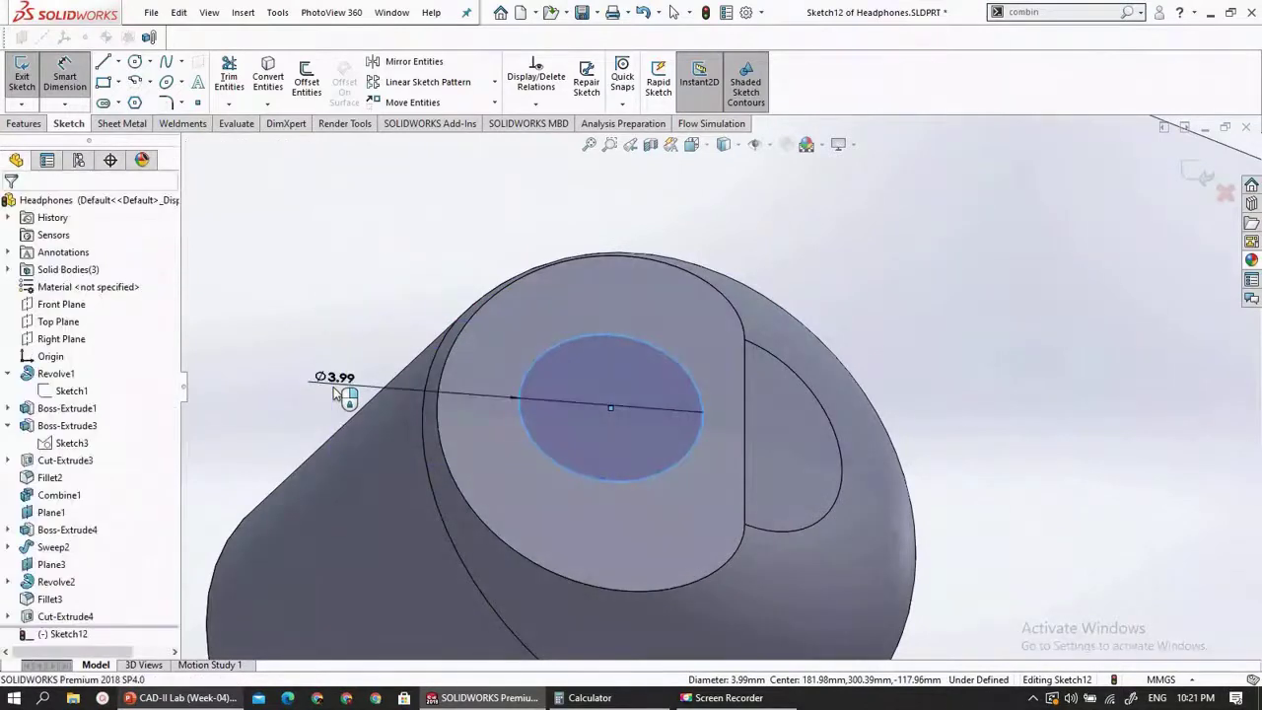
pyautogui.click(335, 392)
pyautogui.write('5')
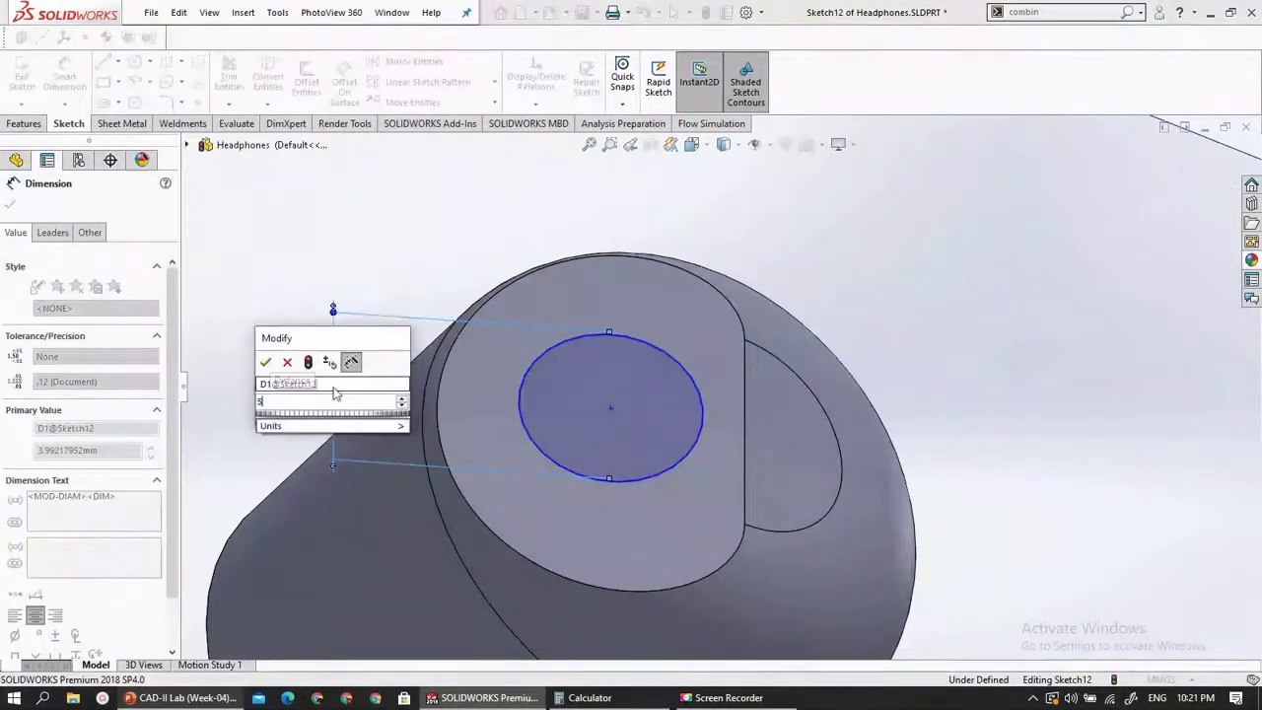
pyautogui.press('Return')
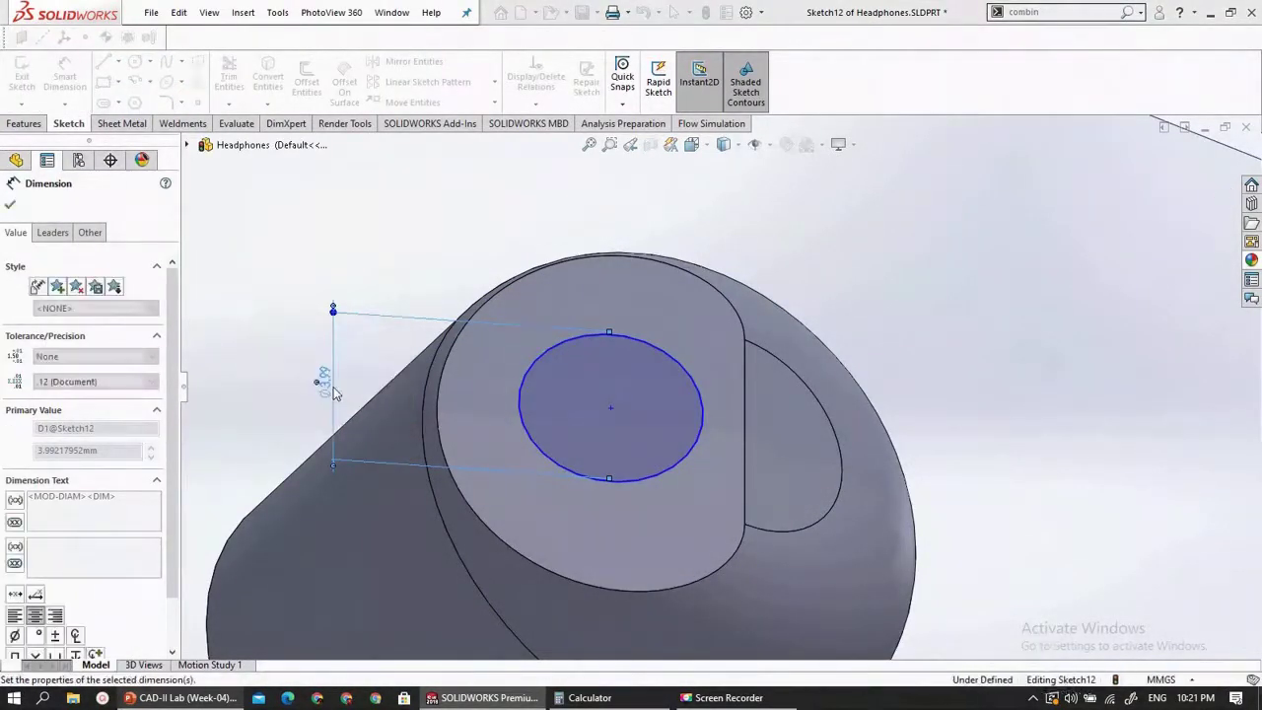
pyautogui.click(606, 410)
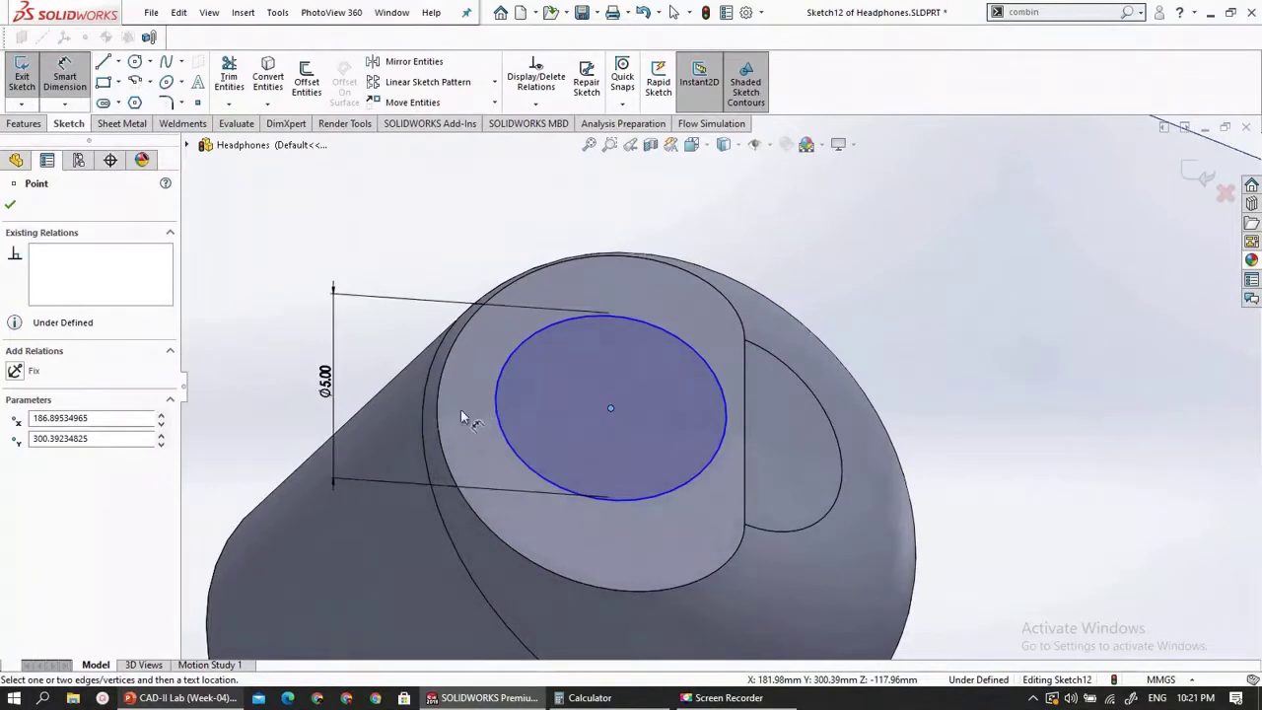
pyautogui.press('Escape')
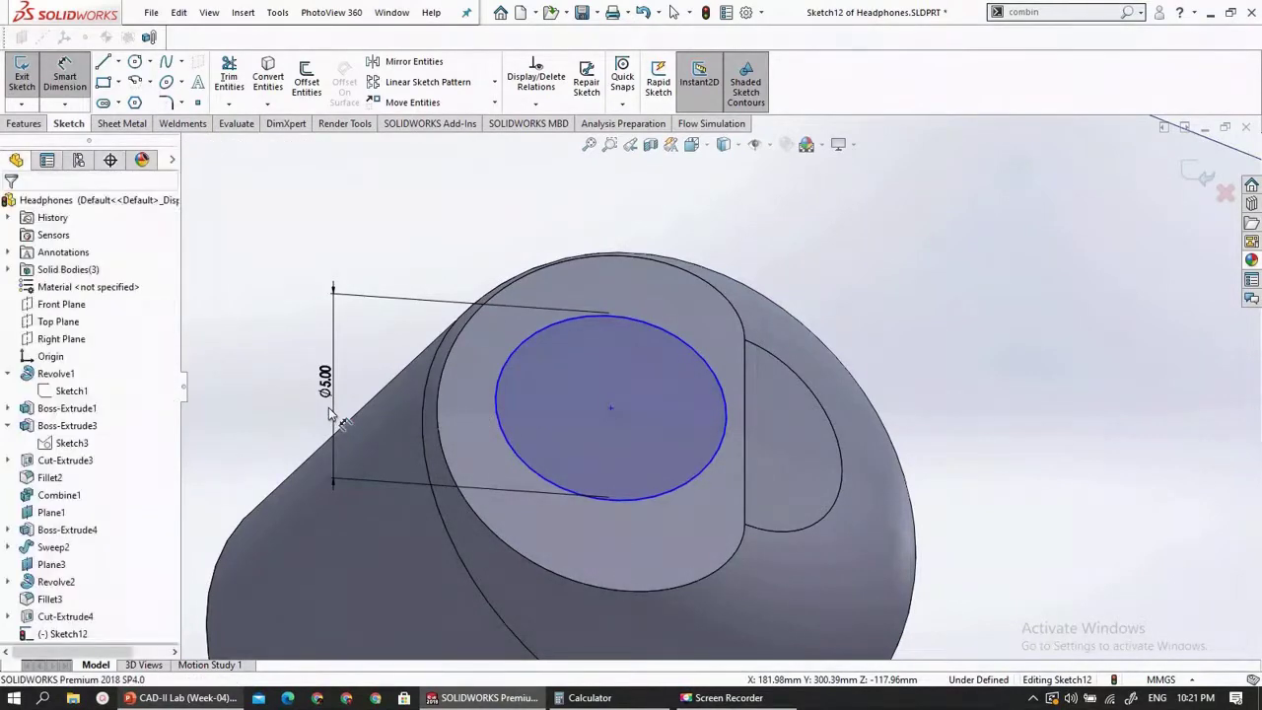
# - Exit the sketch and set up a 5 mm blind Extruded Boss of the circle with a 5-degree inward draft
pyautogui.scroll(4, 528, 351)
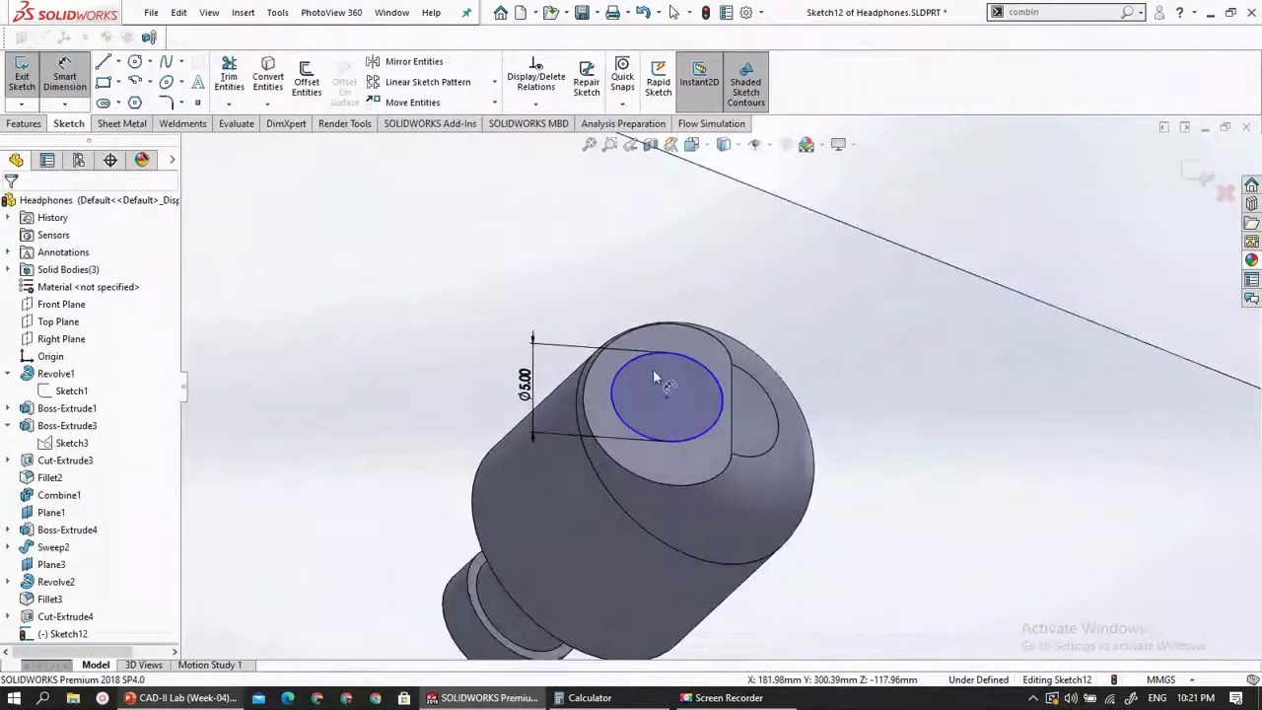
pyautogui.scroll(-3, 653, 370)
pyautogui.scroll(3, 644, 383)
pyautogui.scroll(3, 640, 388)
pyautogui.scroll(-2, 477, 580)
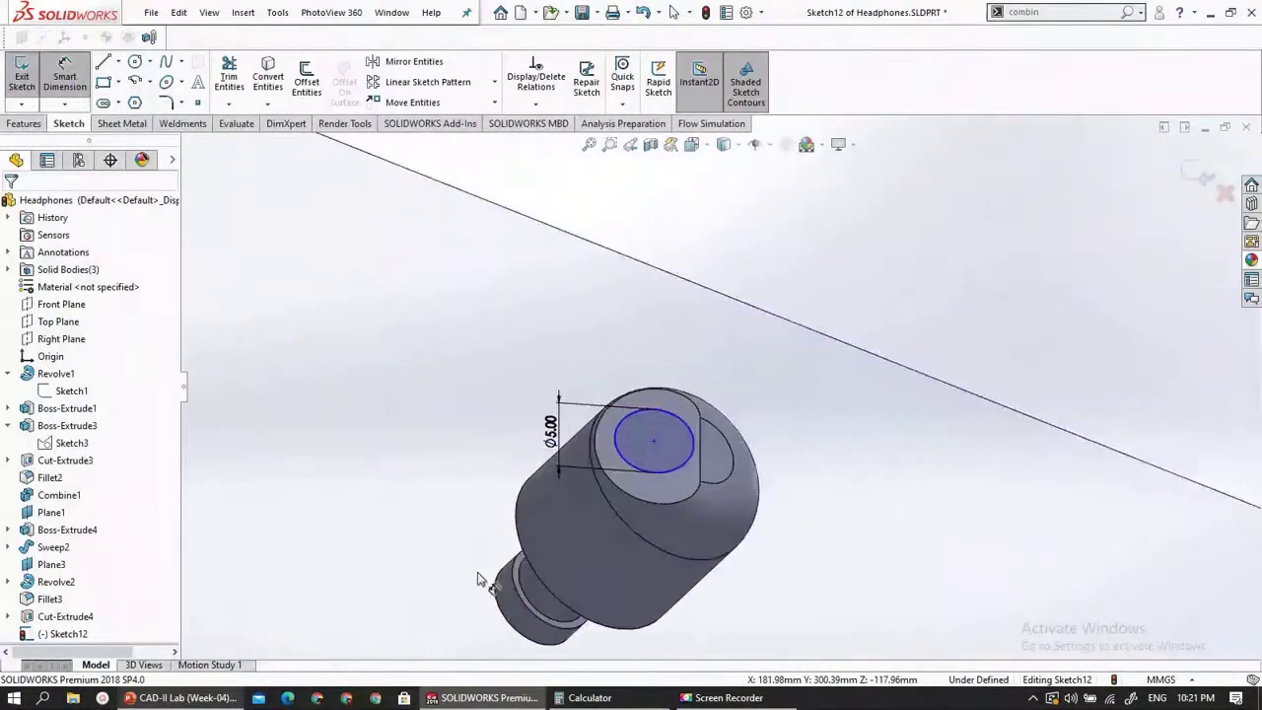
pyautogui.click(186, 697)
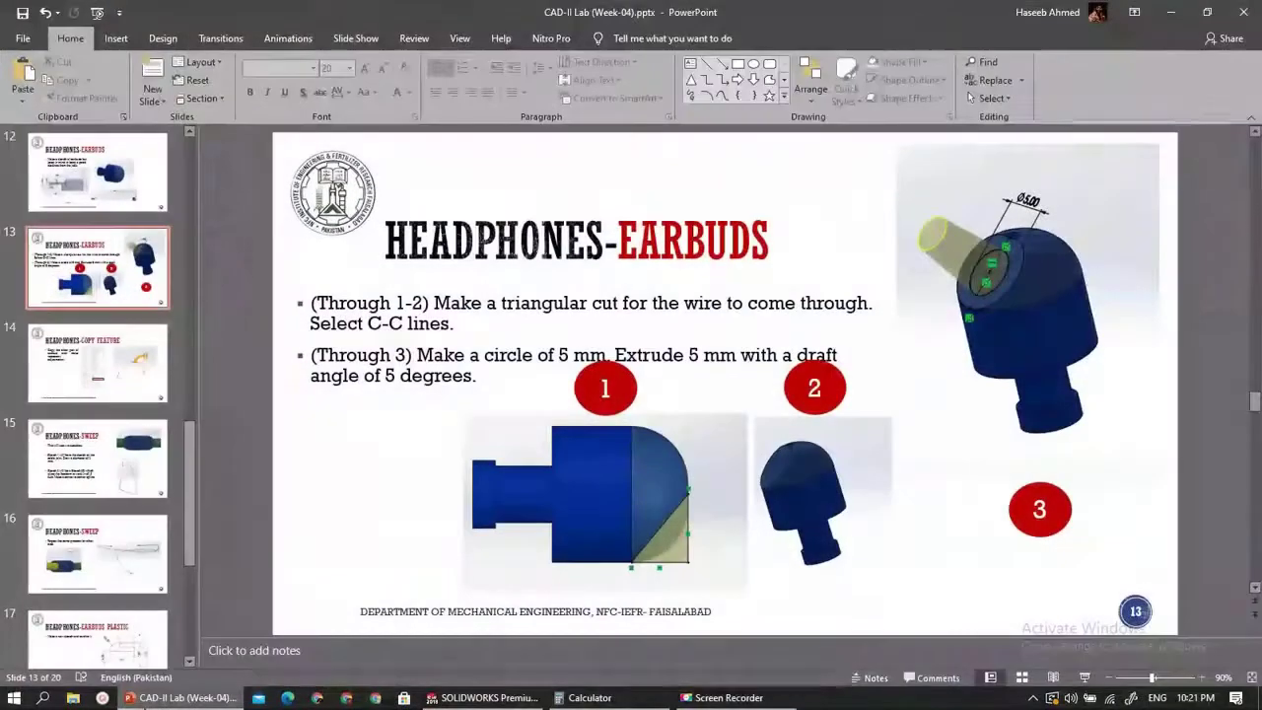
pyautogui.click(186, 697)
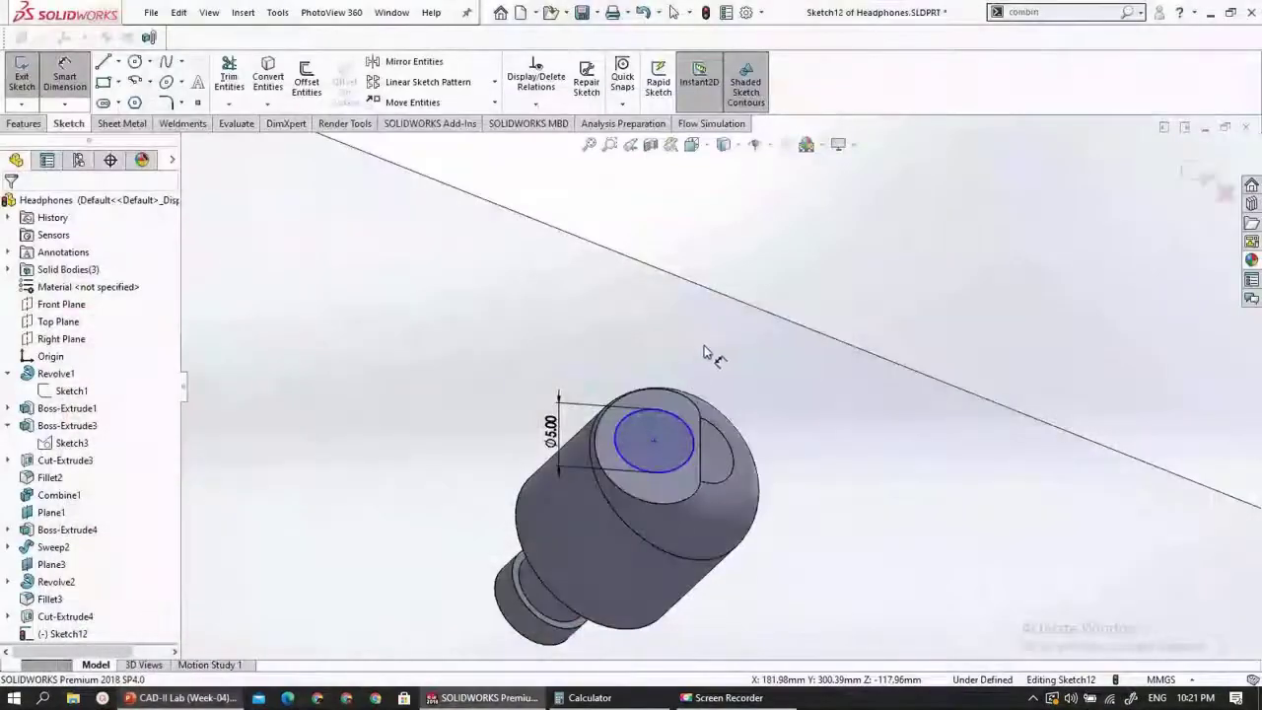
pyautogui.click(20, 86)
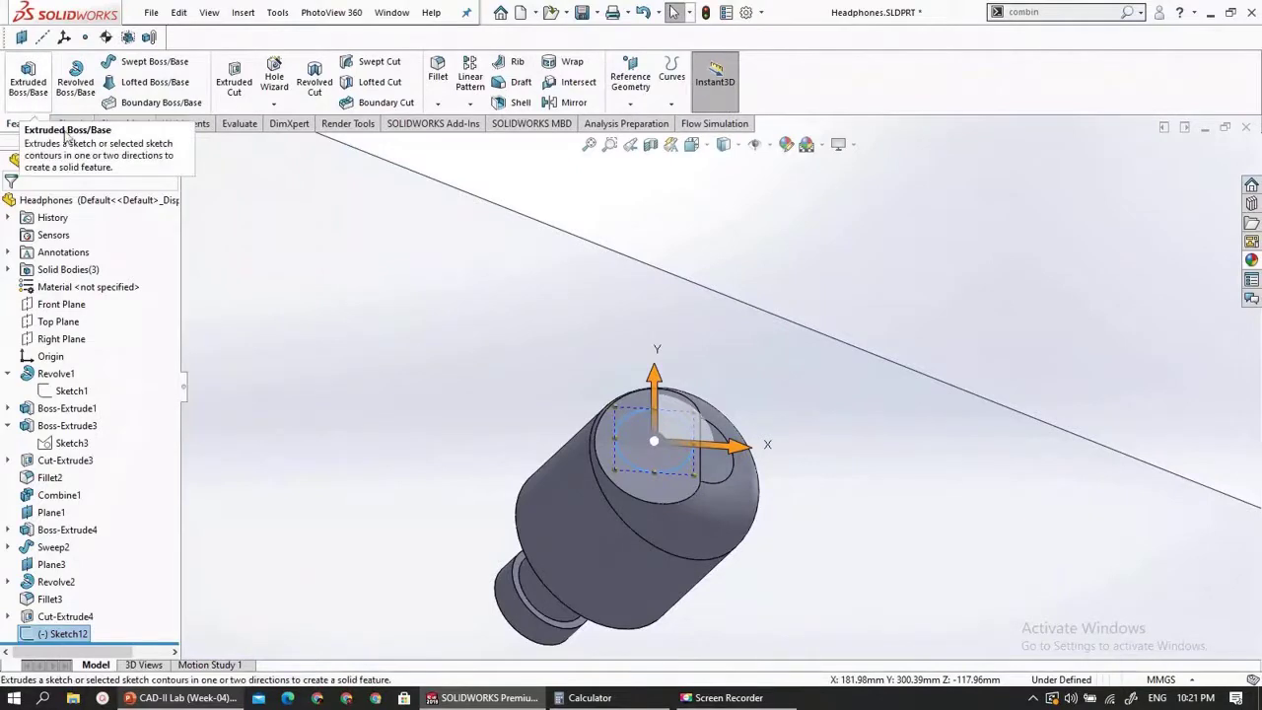
pyautogui.click(43, 78)
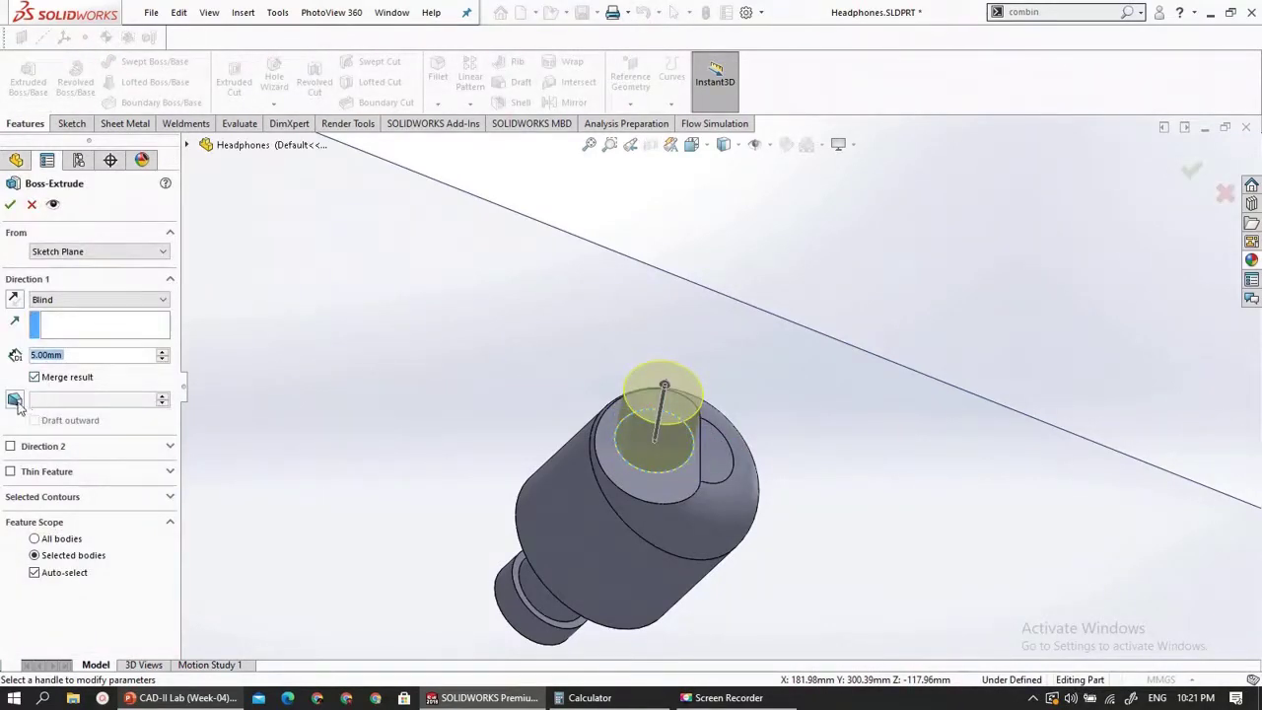
pyautogui.click(15, 402)
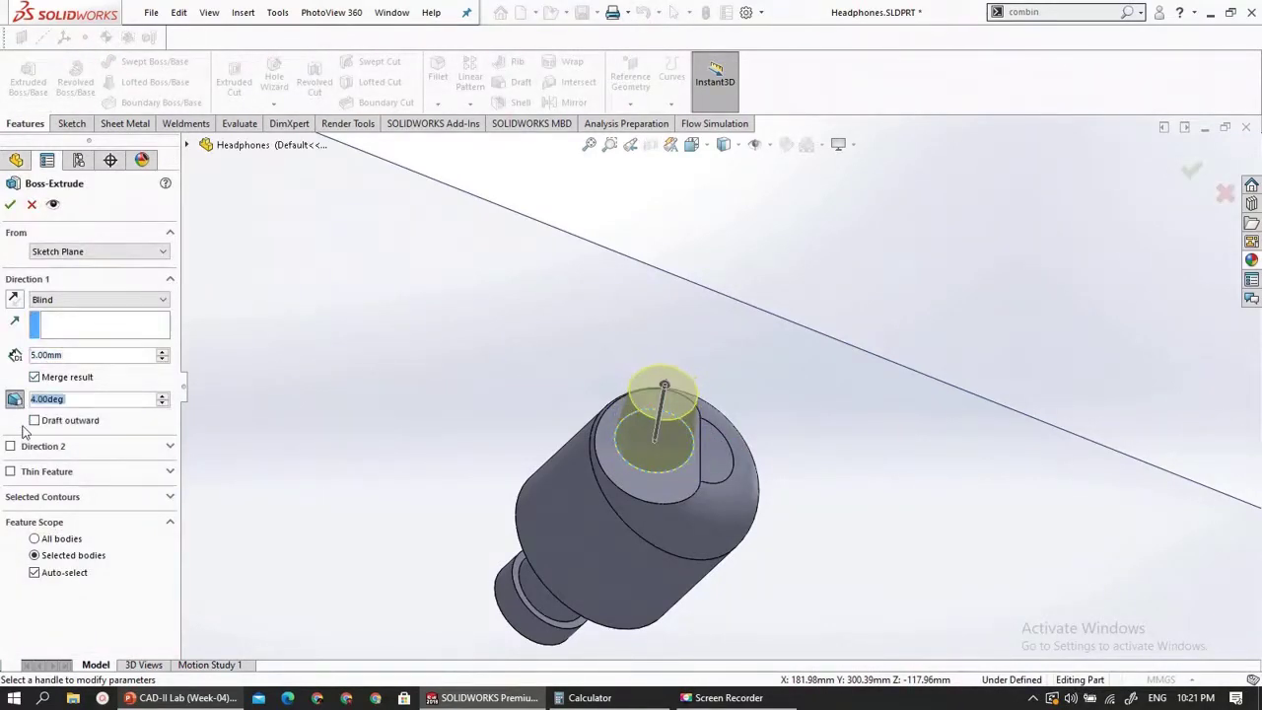
pyautogui.click(159, 394)
pyautogui.moveTo(437, 394); pyautogui.dragTo(605, 422, button='middle')
pyautogui.moveTo(582, 469); pyautogui.dragTo(463, 456, button='middle')
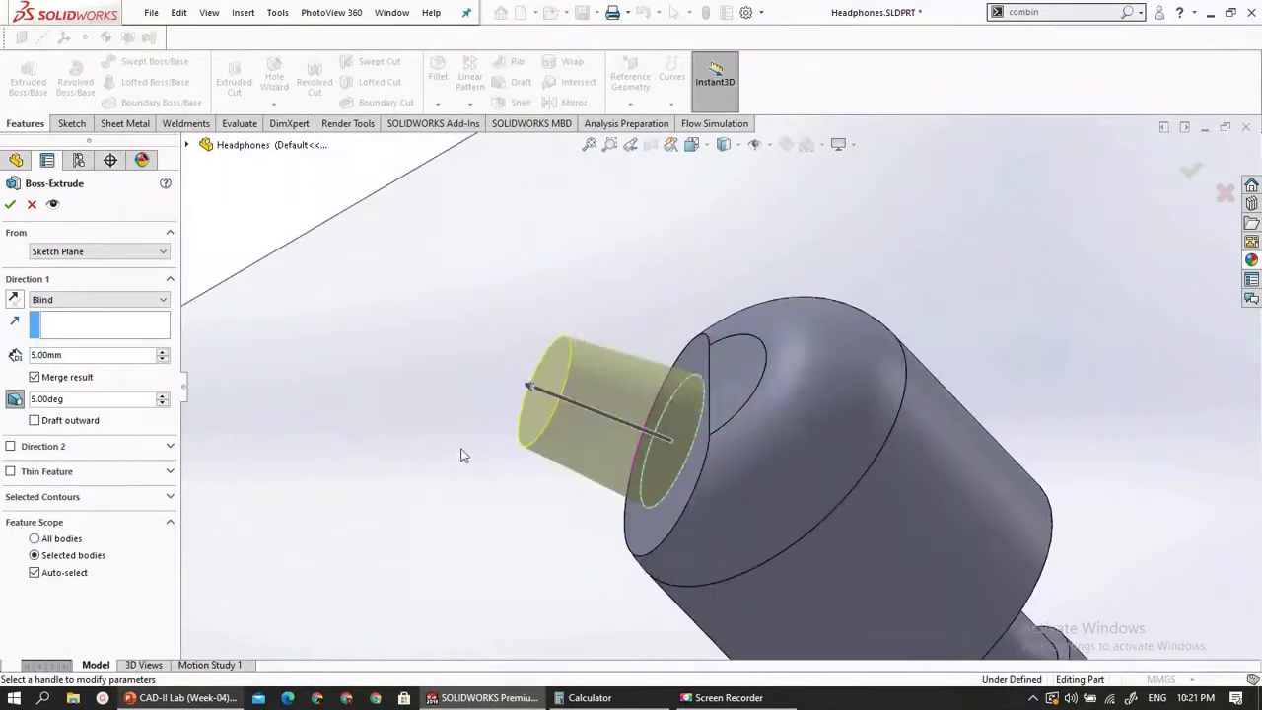
pyautogui.scroll(3, 431, 452)
# - Try an 8-degree draft on the boss extrusion and set it back to 5 degrees
pyautogui.click(162, 395)
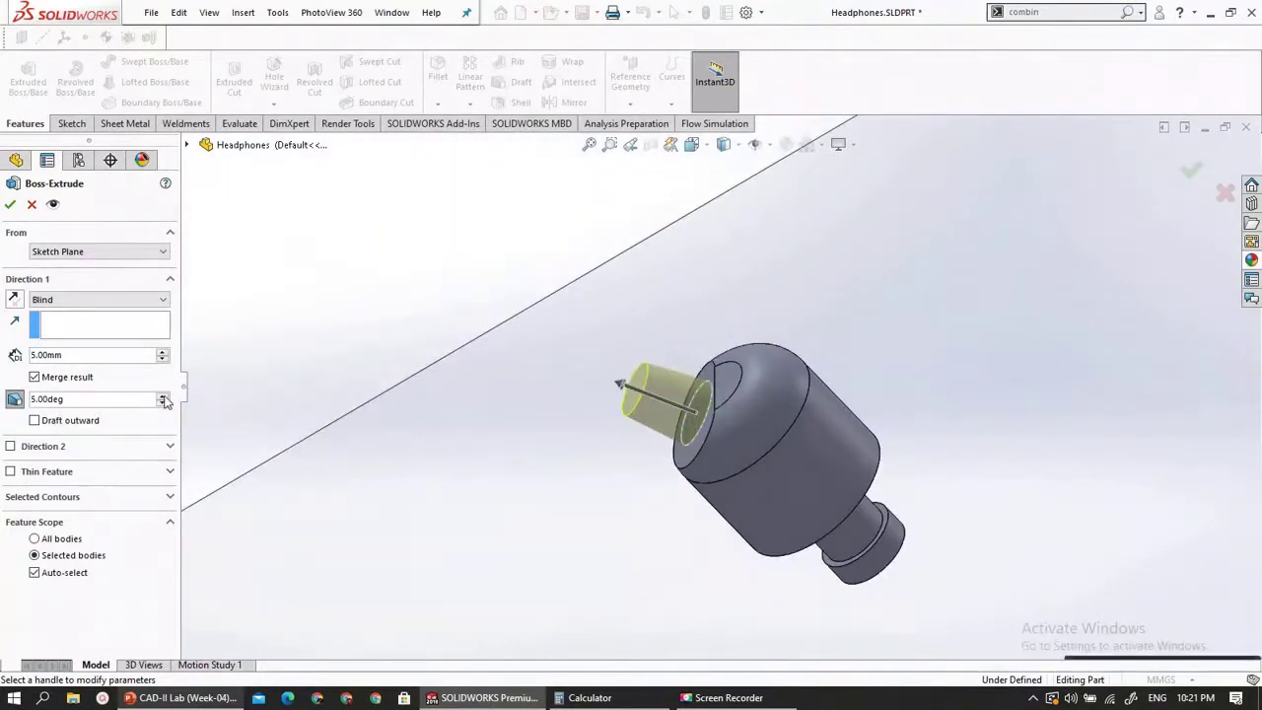
pyautogui.click(161, 395)
pyautogui.click(162, 396)
pyautogui.scroll(-3, 616, 391)
pyautogui.moveTo(615, 390); pyautogui.dragTo(285, 384, button='middle')
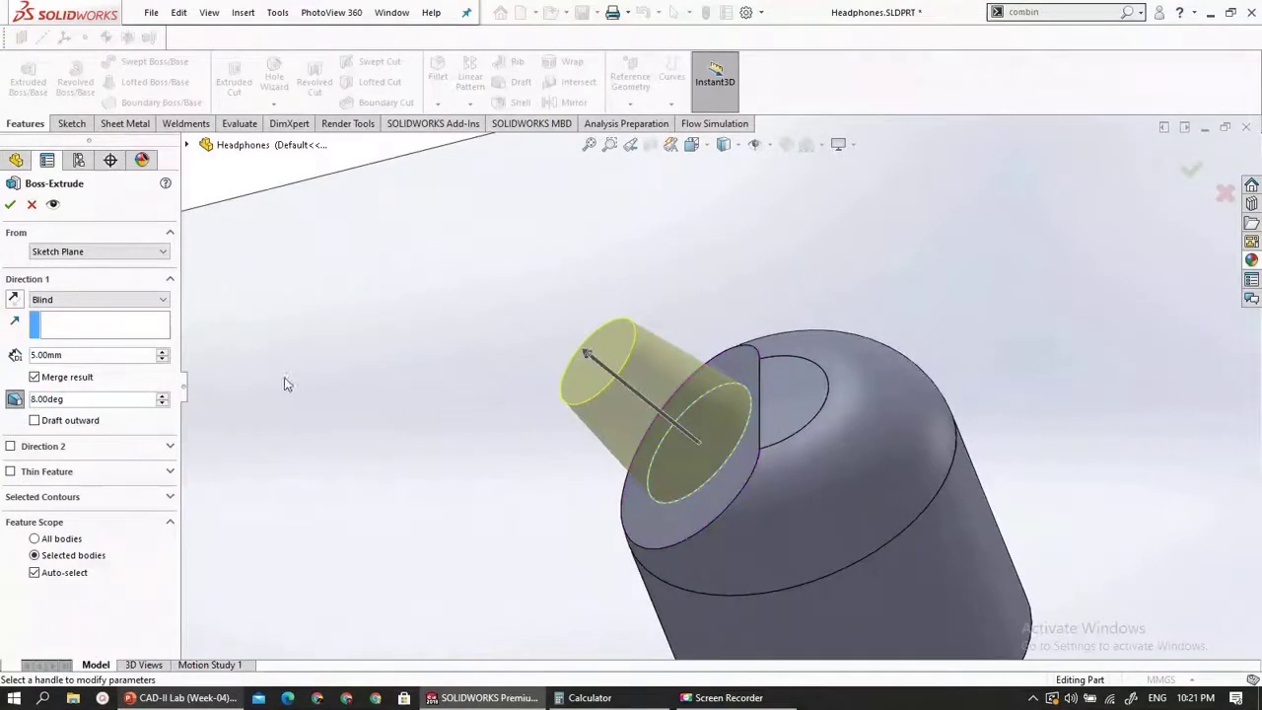
pyautogui.click(162, 404)
pyautogui.click(162, 403)
pyautogui.click(161, 403)
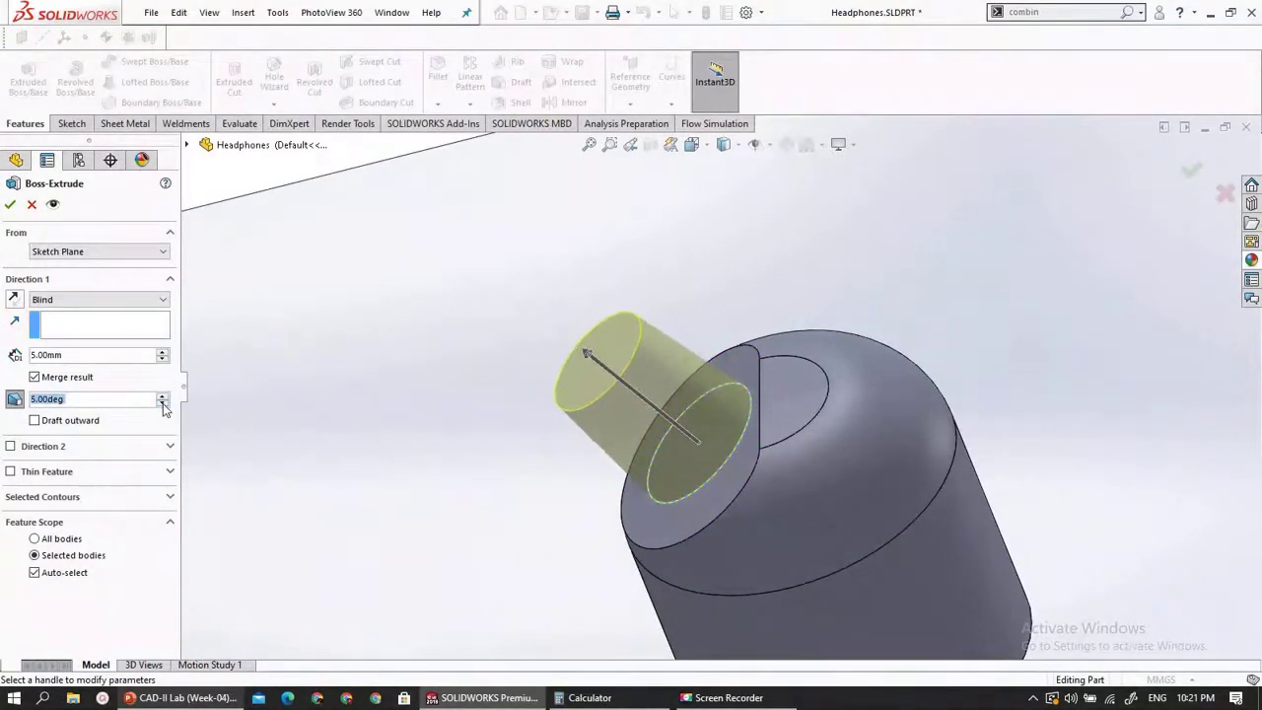
# - Compare the boss with the earbuds slide and try extrusion depths of 15 mm and 10 mm
pyautogui.scroll(3, 591, 409)
pyautogui.moveTo(601, 409)
pyautogui.mouseDown(button='middle')
pyautogui.moveTo(572, 423)
pyautogui.moveTo(581, 420)
pyautogui.mouseUp(button='middle')
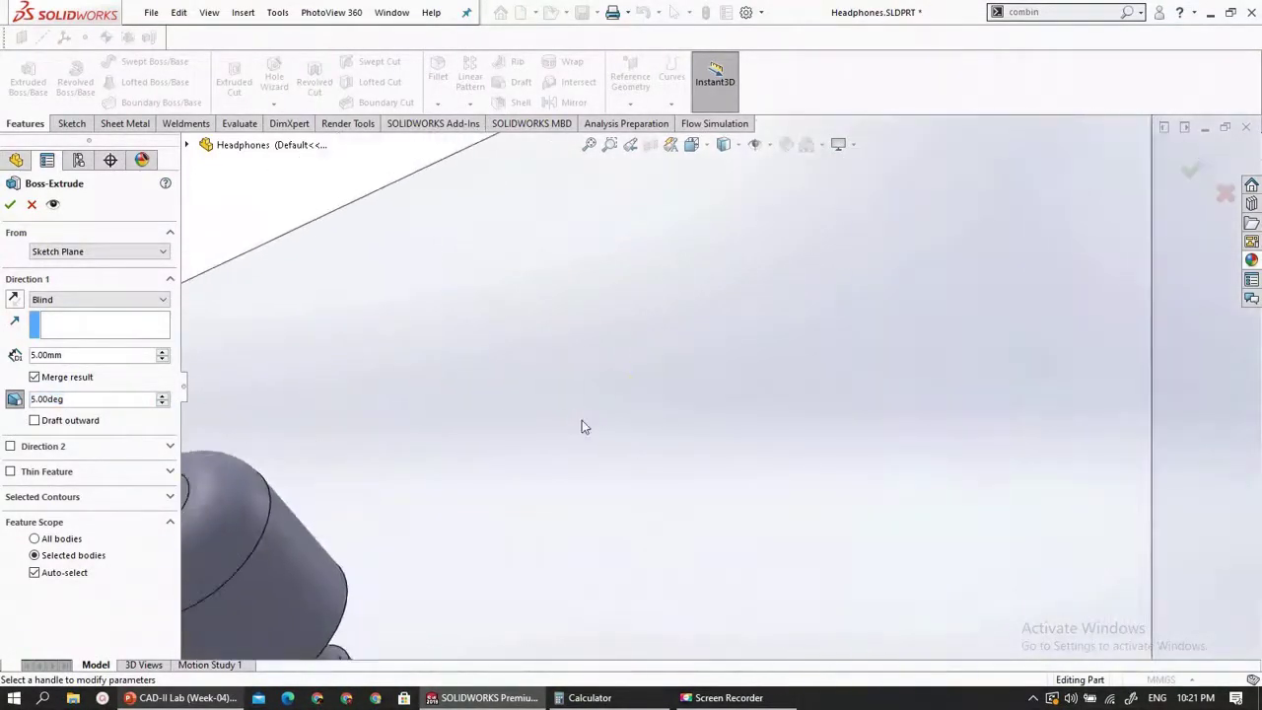
pyautogui.scroll(4, 582, 422)
pyautogui.click(160, 697)
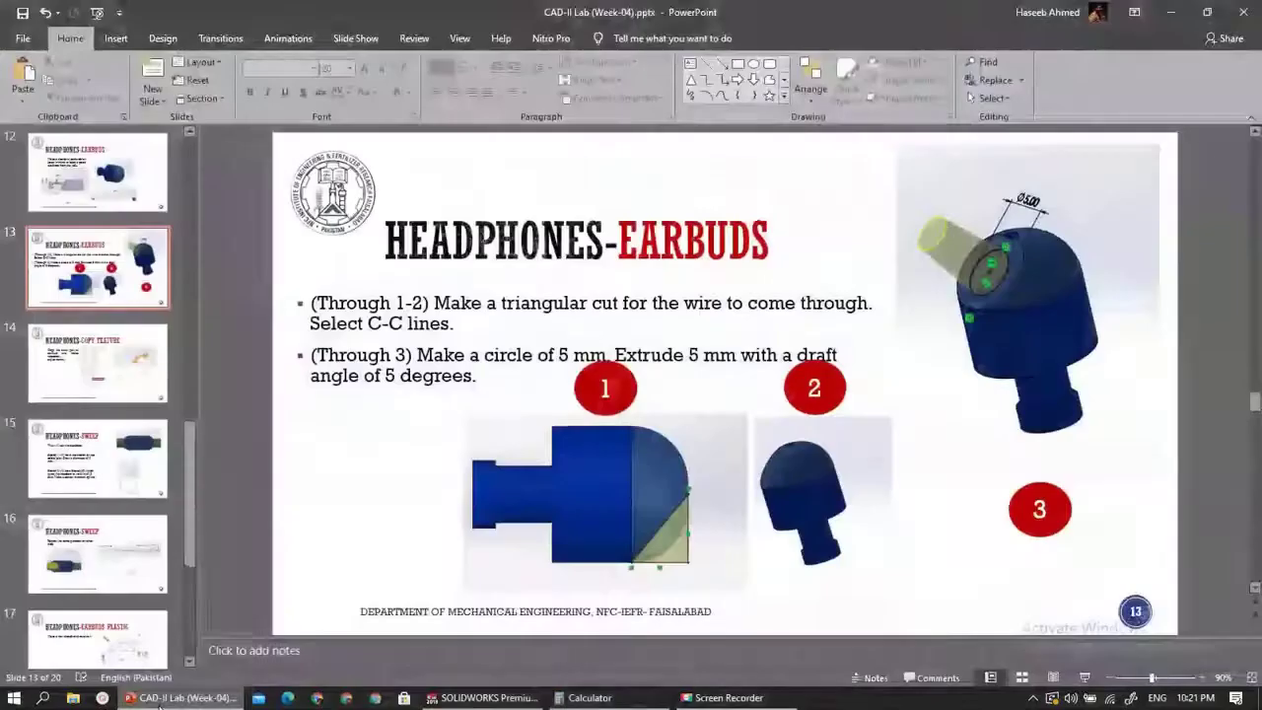
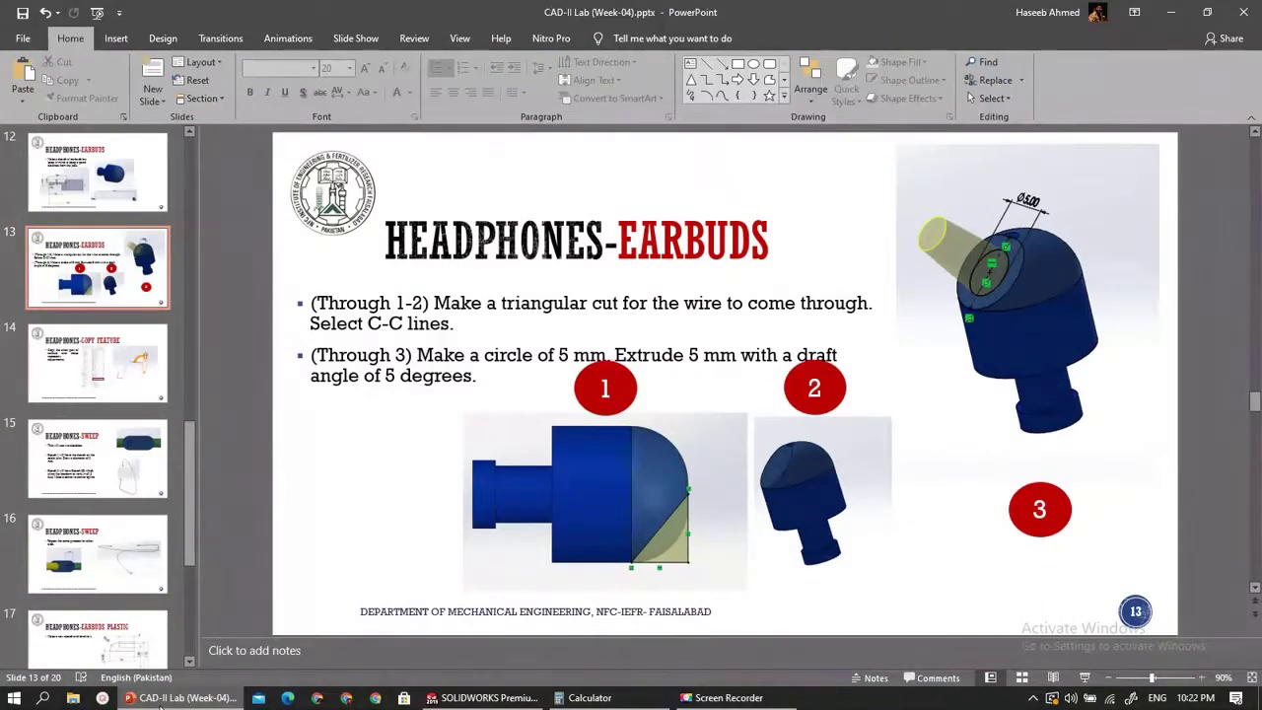
pyautogui.click(161, 701)
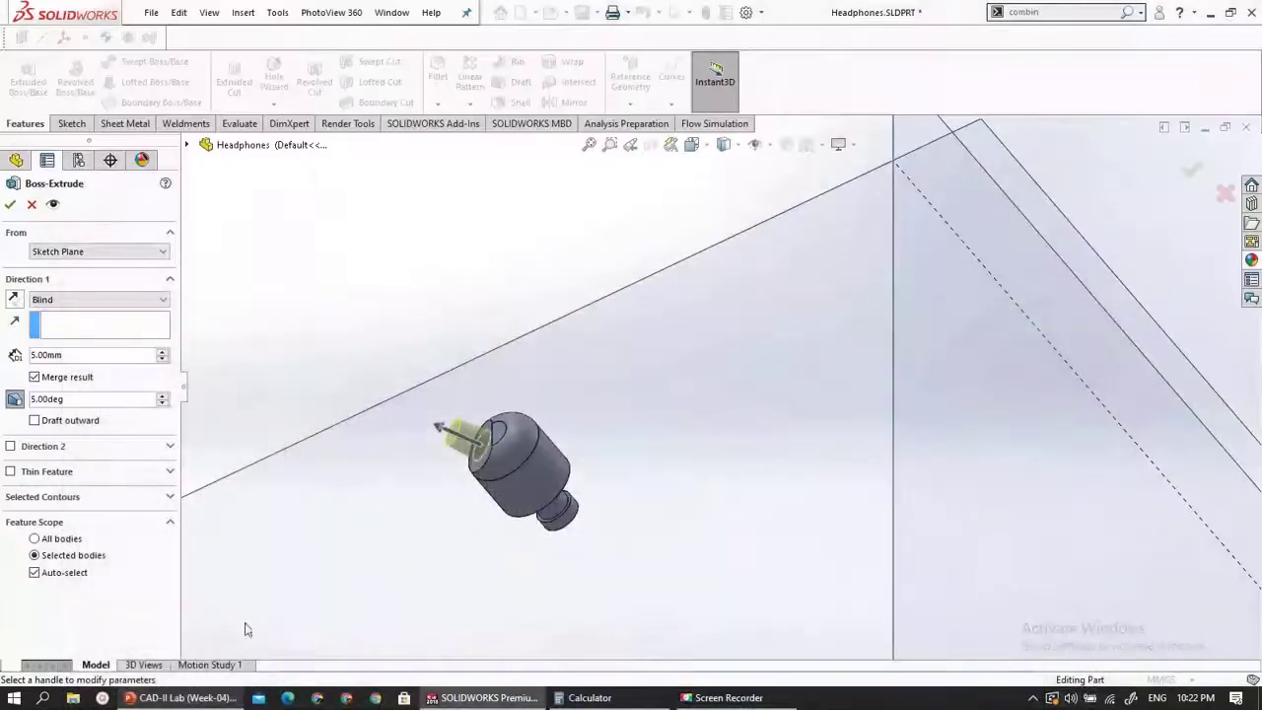
pyautogui.click(162, 355)
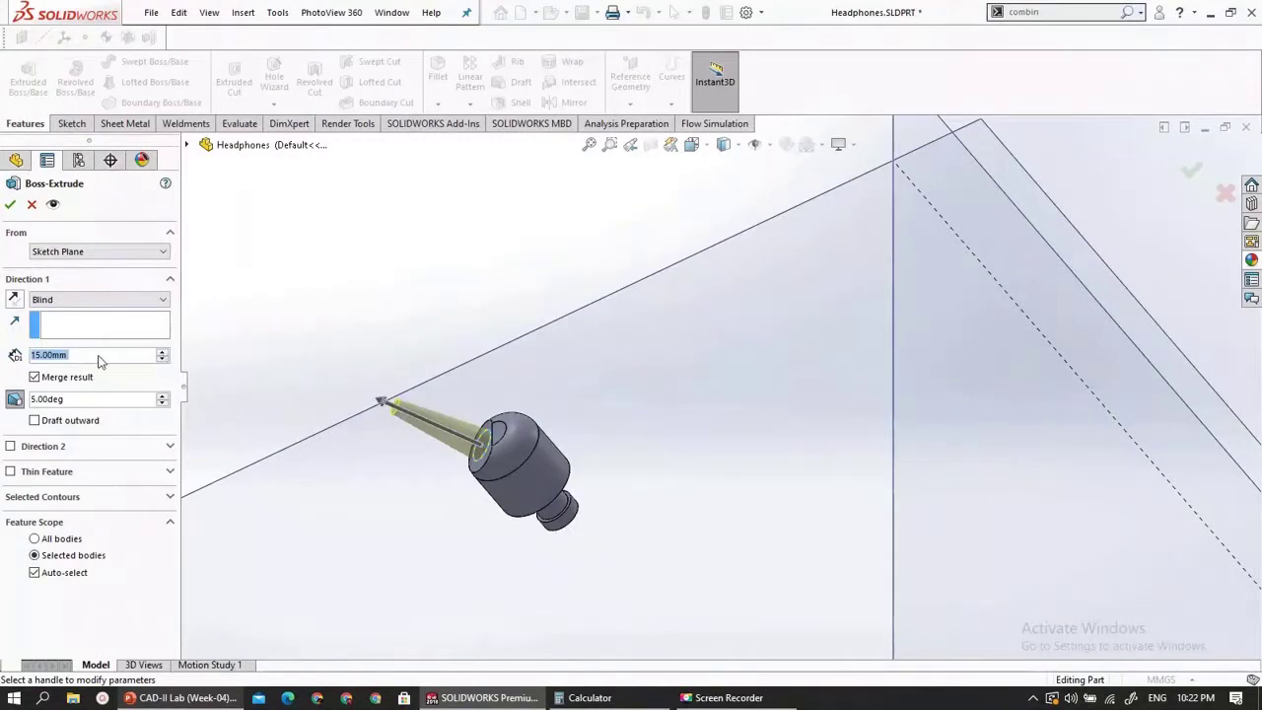
pyautogui.write('10')
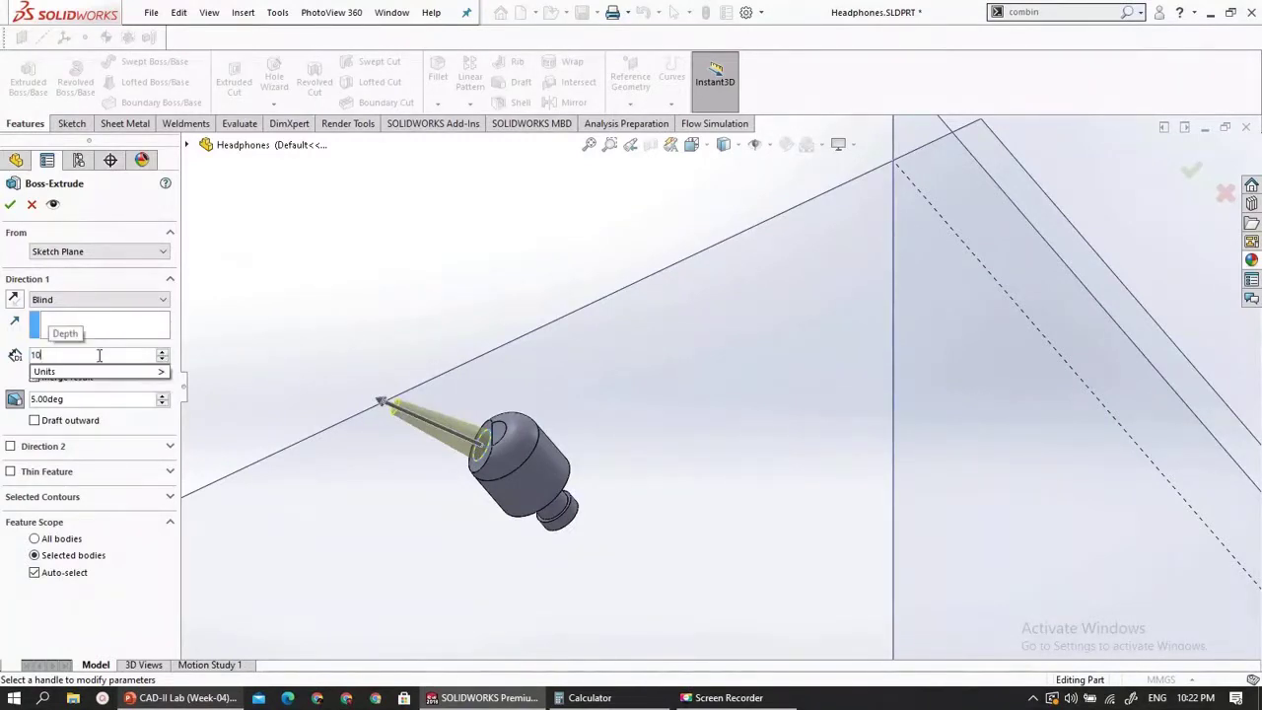
pyautogui.press('Return')
pyautogui.scroll(-5, 424, 420)
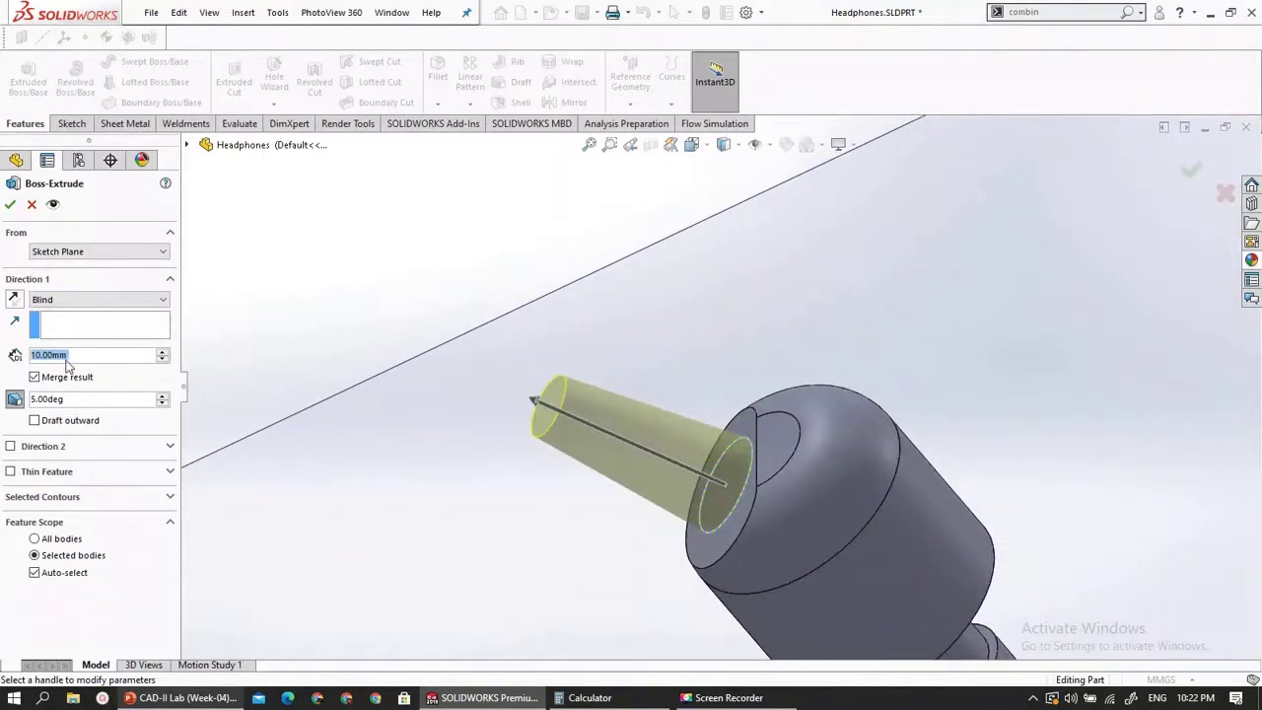
# - Set the boss extrusion depth to 7 mm and accept the drafted extrusion on the slanted face
pyautogui.write('7')
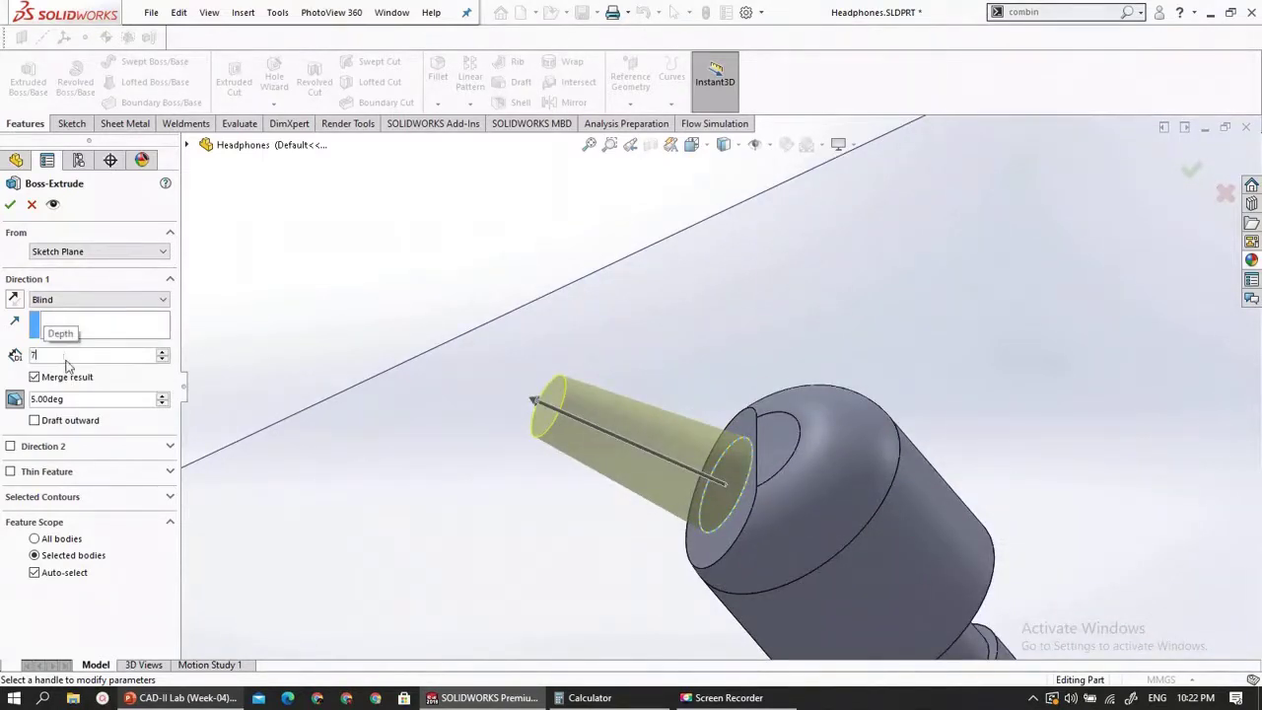
pyautogui.press('Return')
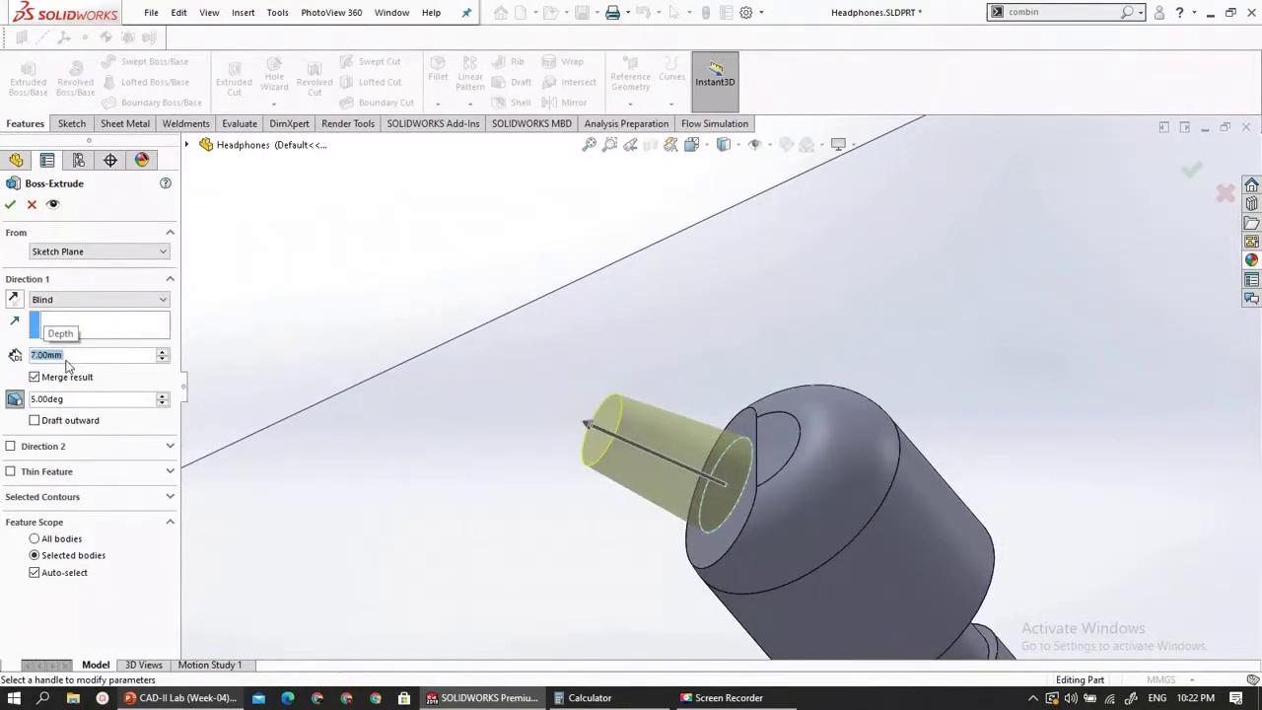
pyautogui.click(12, 205)
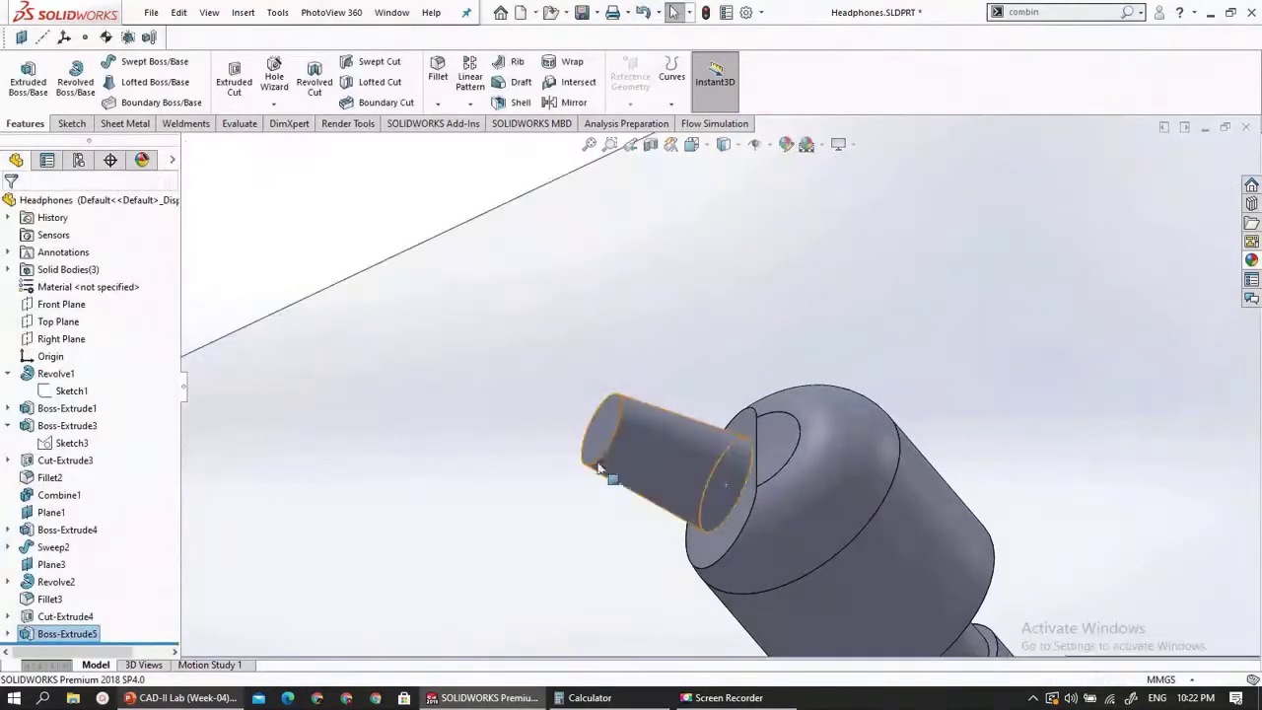
# - Apply the dark grey low gloss plastic appearance to the drafted boss's conical side face and its flat end face
pyautogui.scroll(5, 599, 468)
pyautogui.scroll(-4, 773, 456)
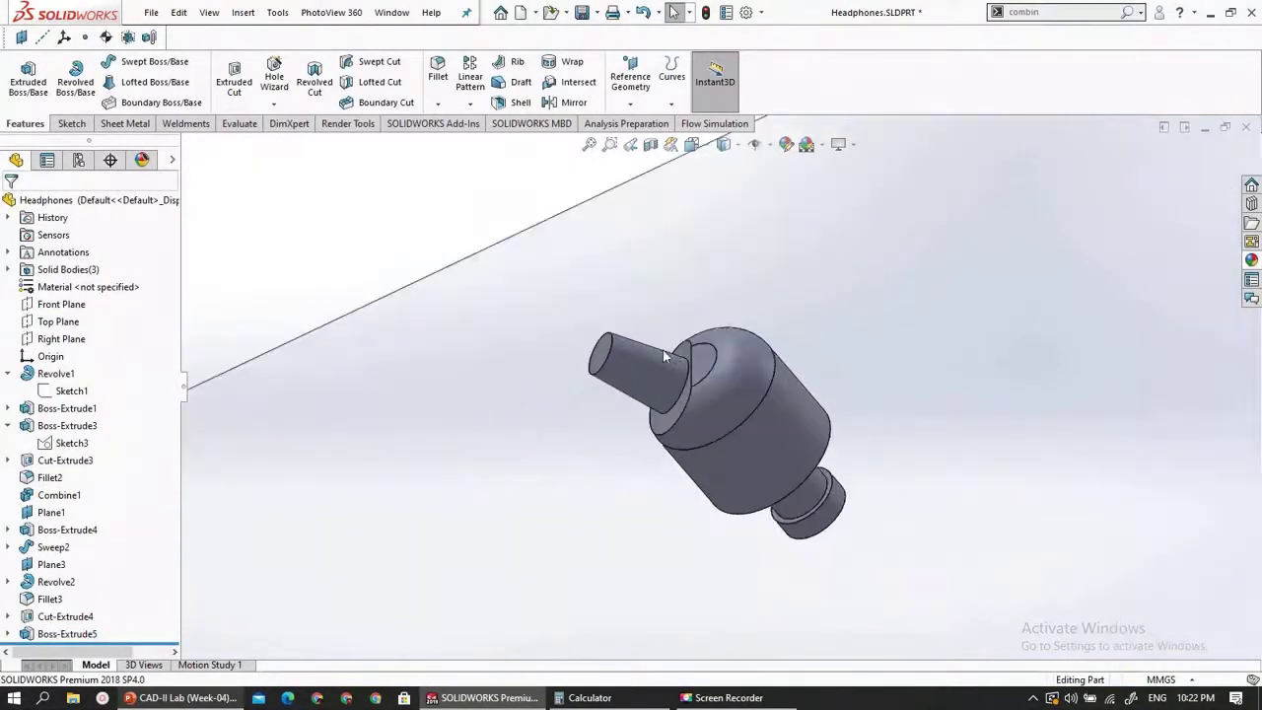
pyautogui.click(658, 373)
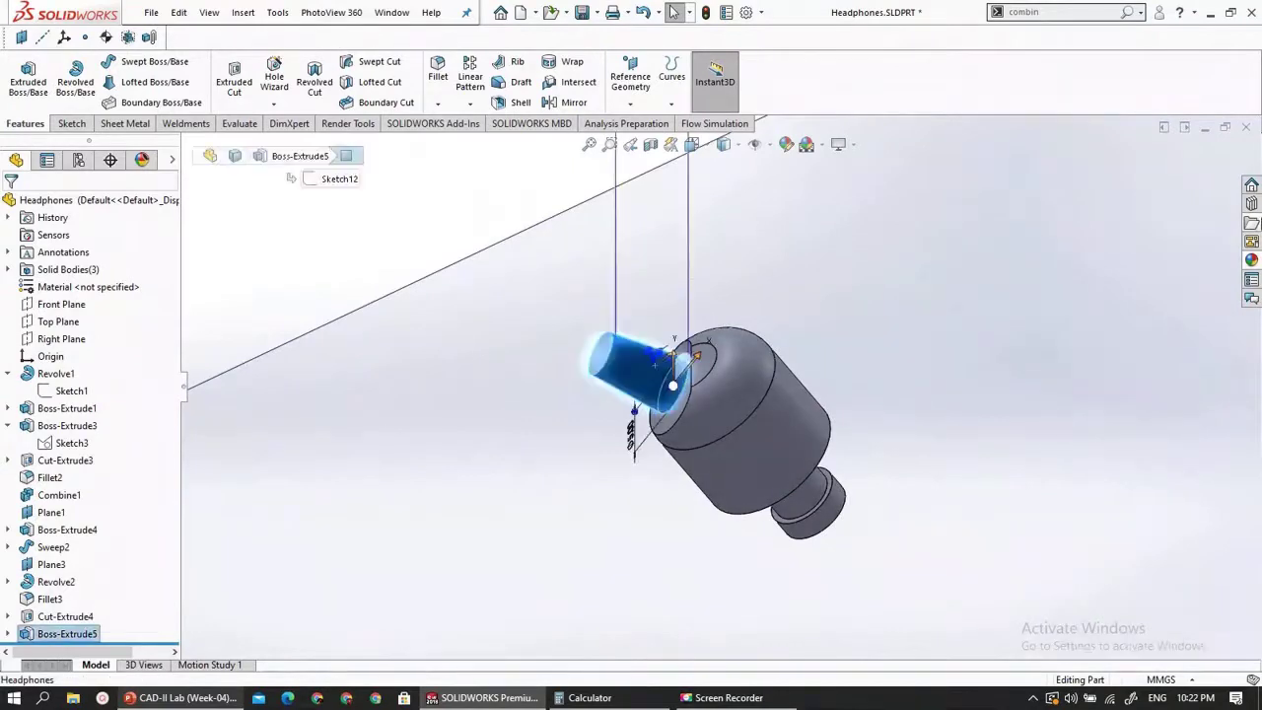
pyautogui.click(1251, 260)
pyautogui.click(1065, 406)
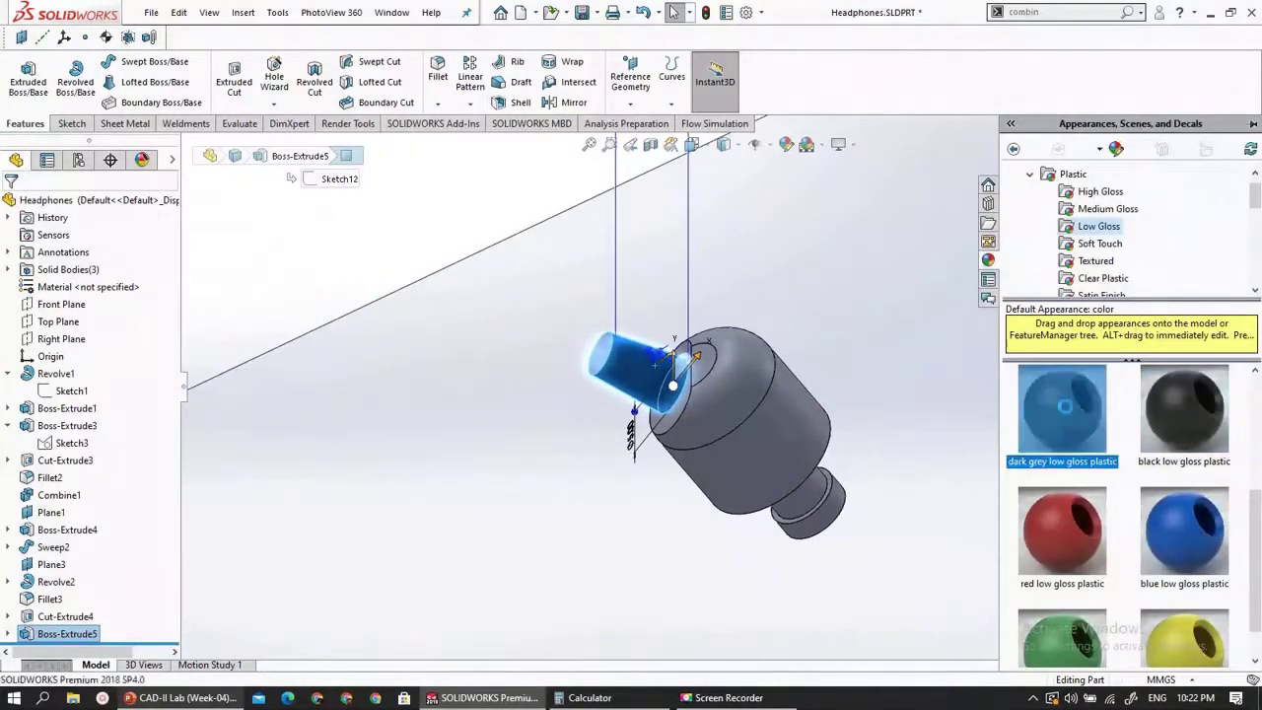
pyautogui.click(459, 481)
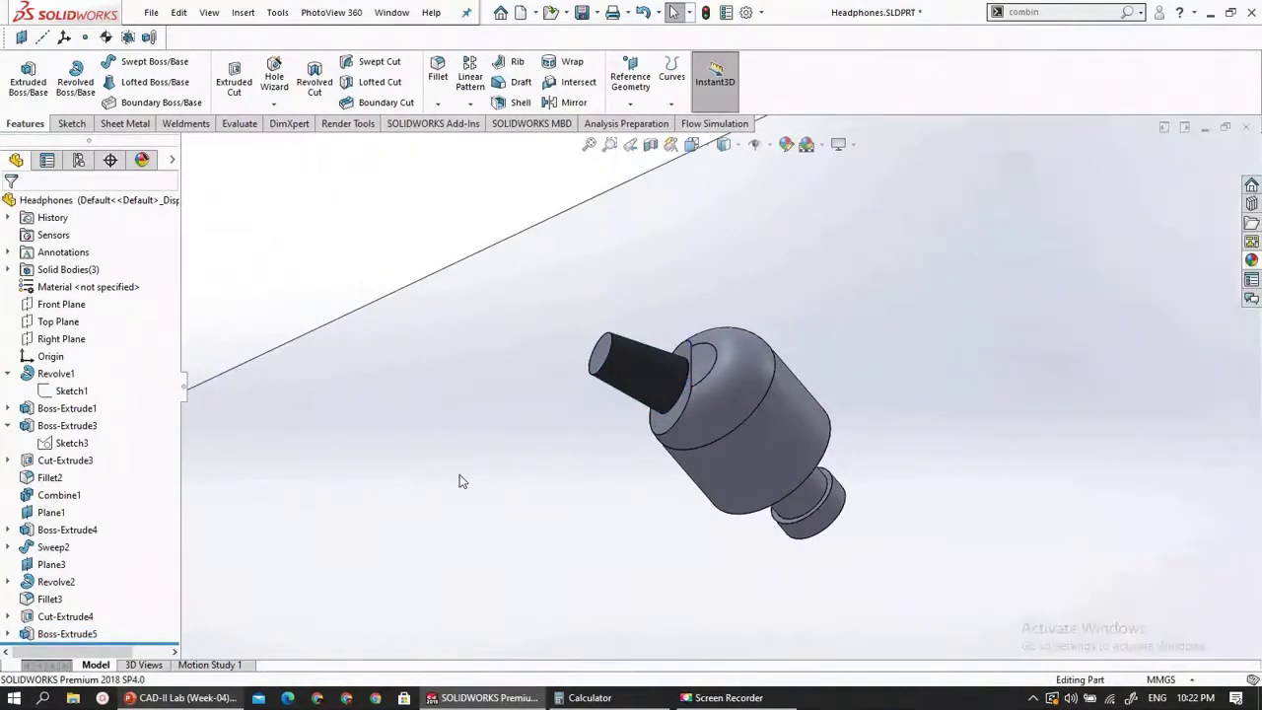
pyautogui.click(602, 359)
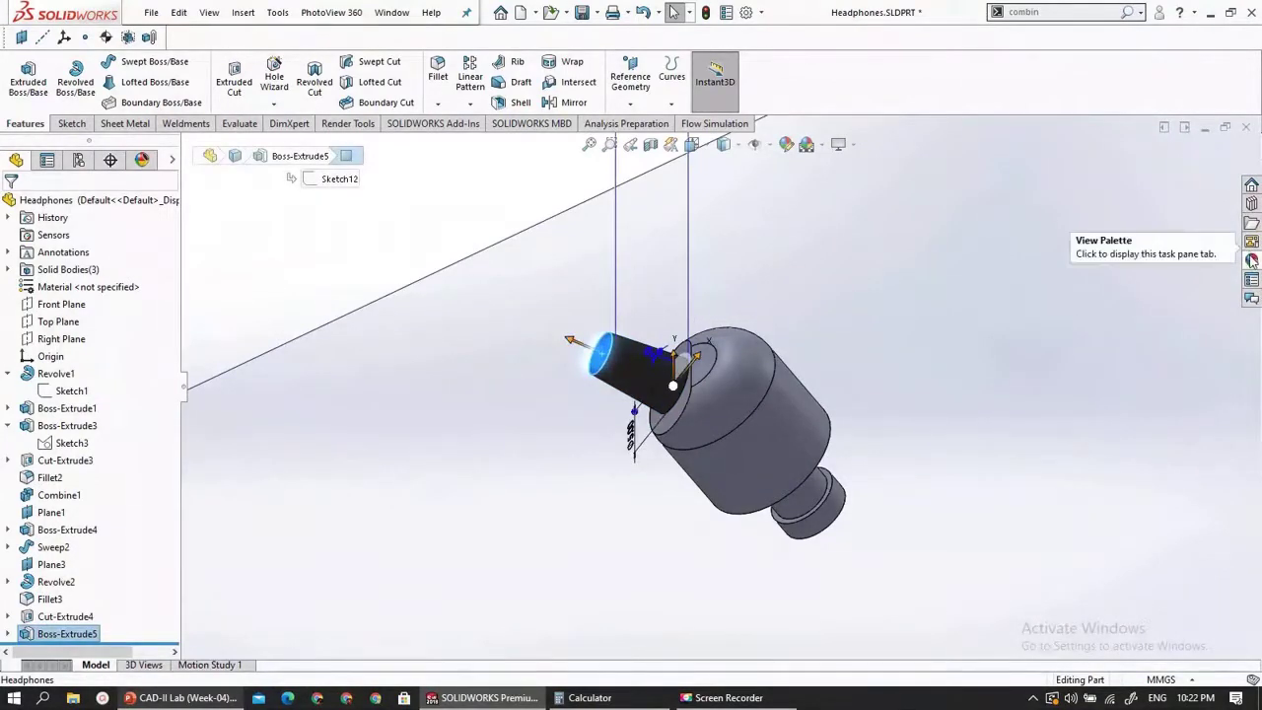
pyautogui.click(1251, 260)
pyautogui.click(1065, 409)
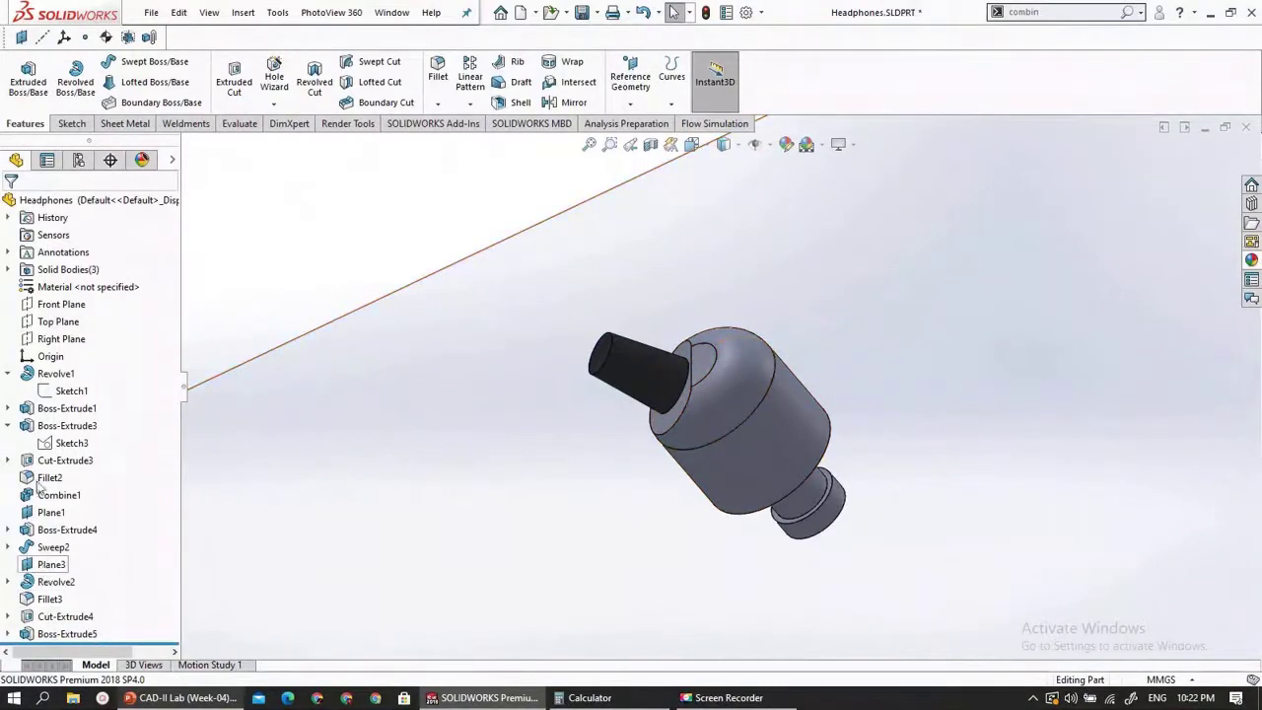
# - Apply the textured plastic appearance PW-MT11100 to the Revolve2 earbud body
pyautogui.click(57, 415)
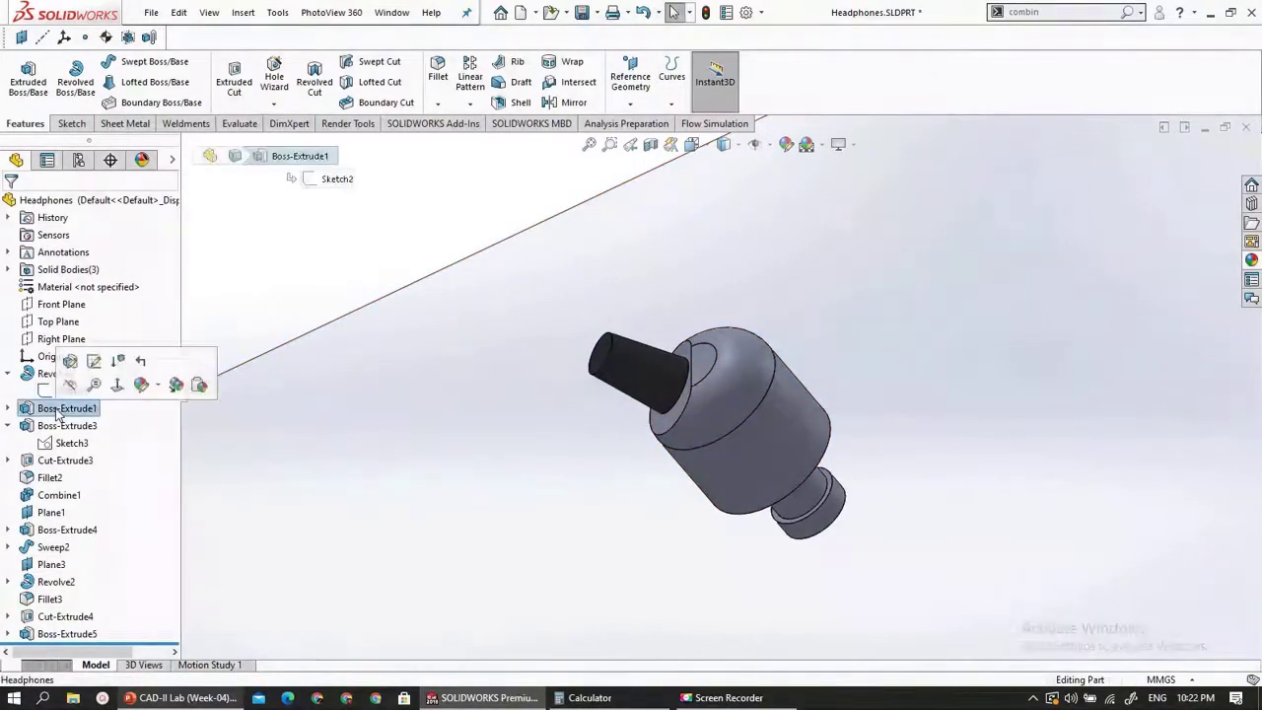
pyautogui.click(57, 495)
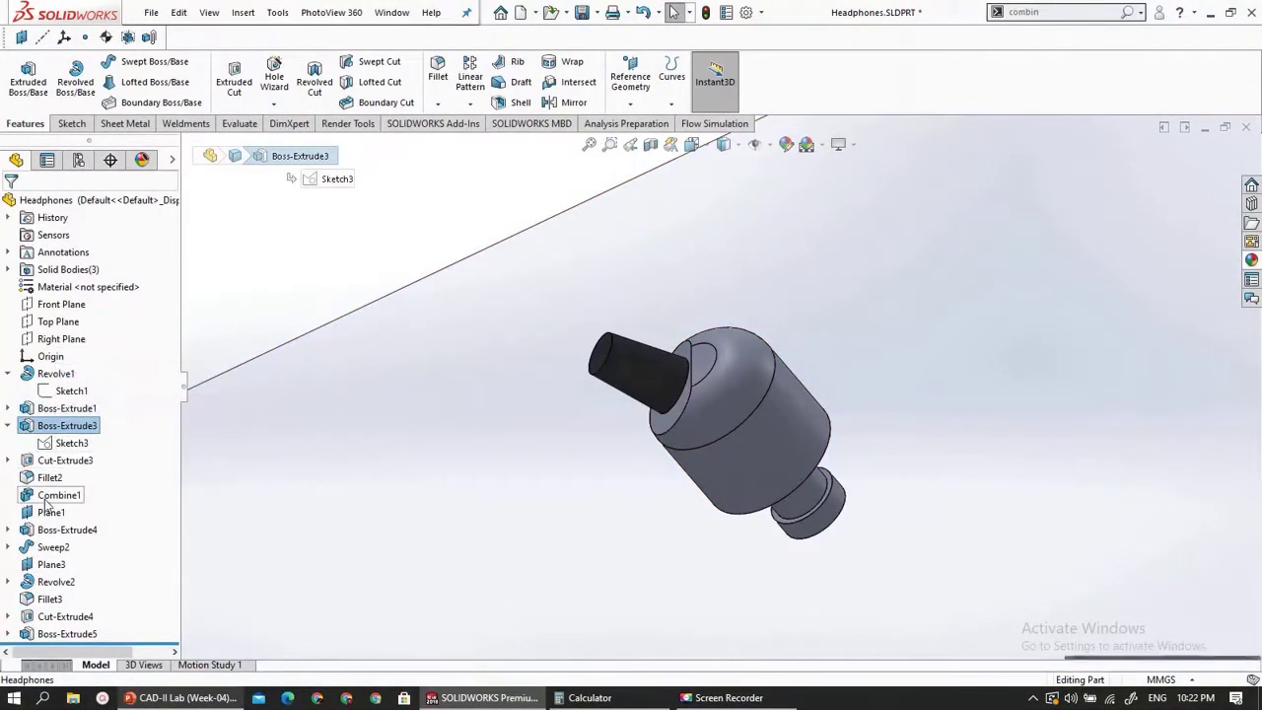
pyautogui.click(48, 546)
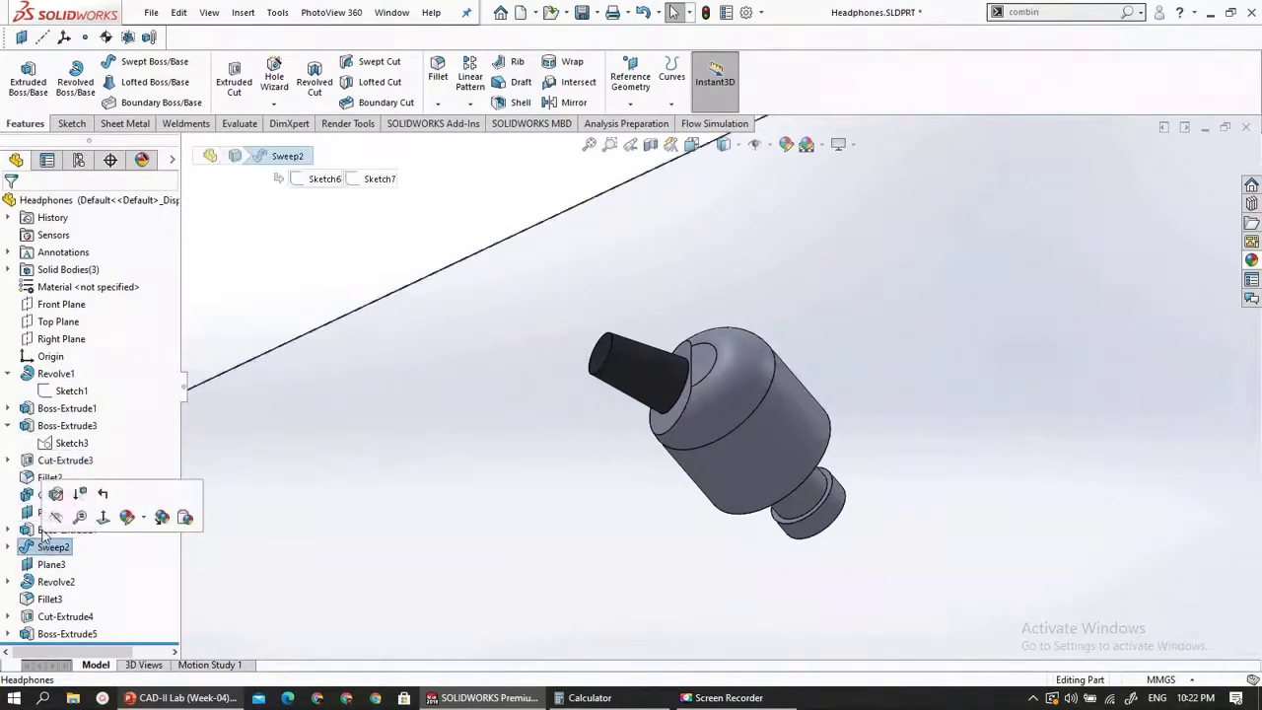
pyautogui.click(57, 582)
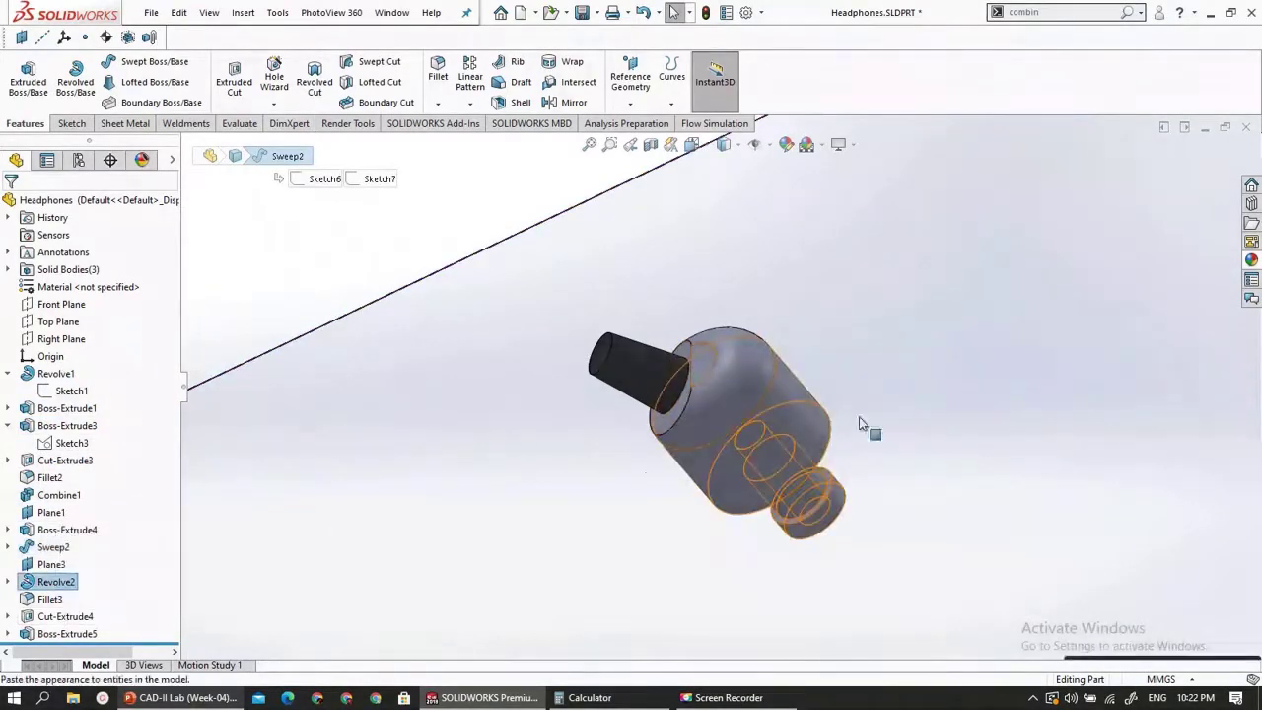
pyautogui.click(1252, 260)
pyautogui.scroll(-1, 1172, 538)
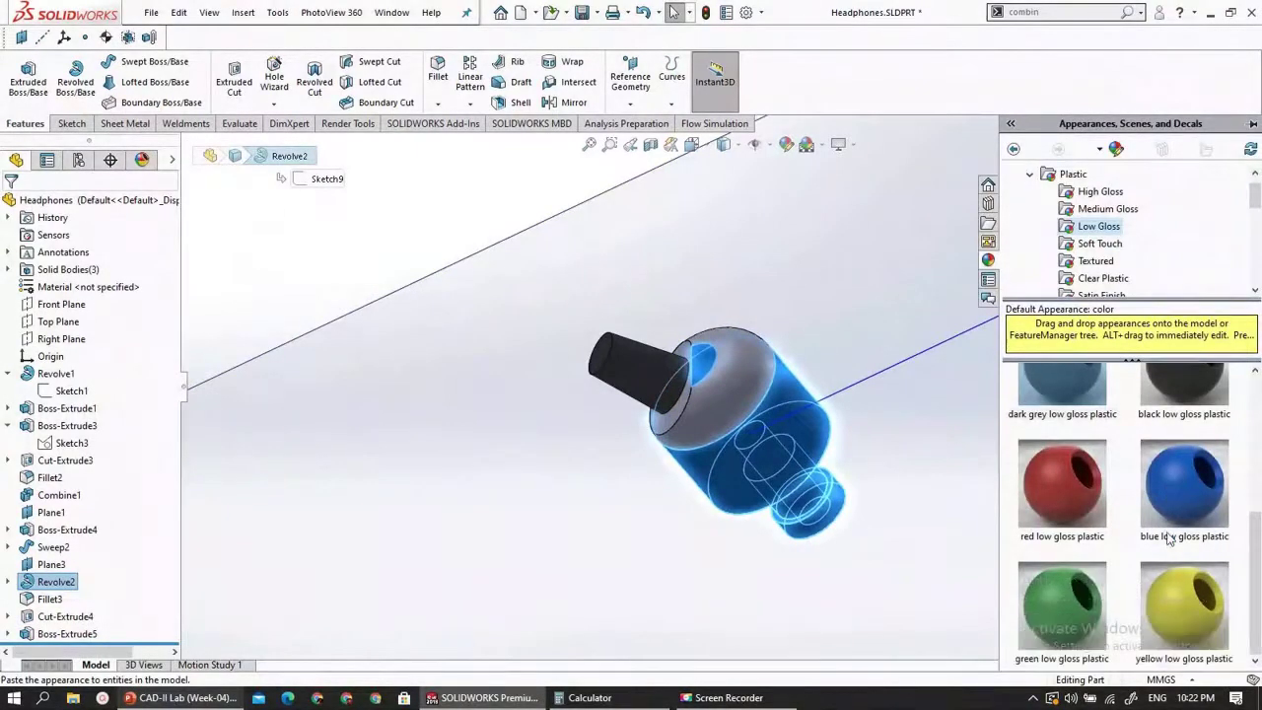
pyautogui.scroll(5, 1172, 538)
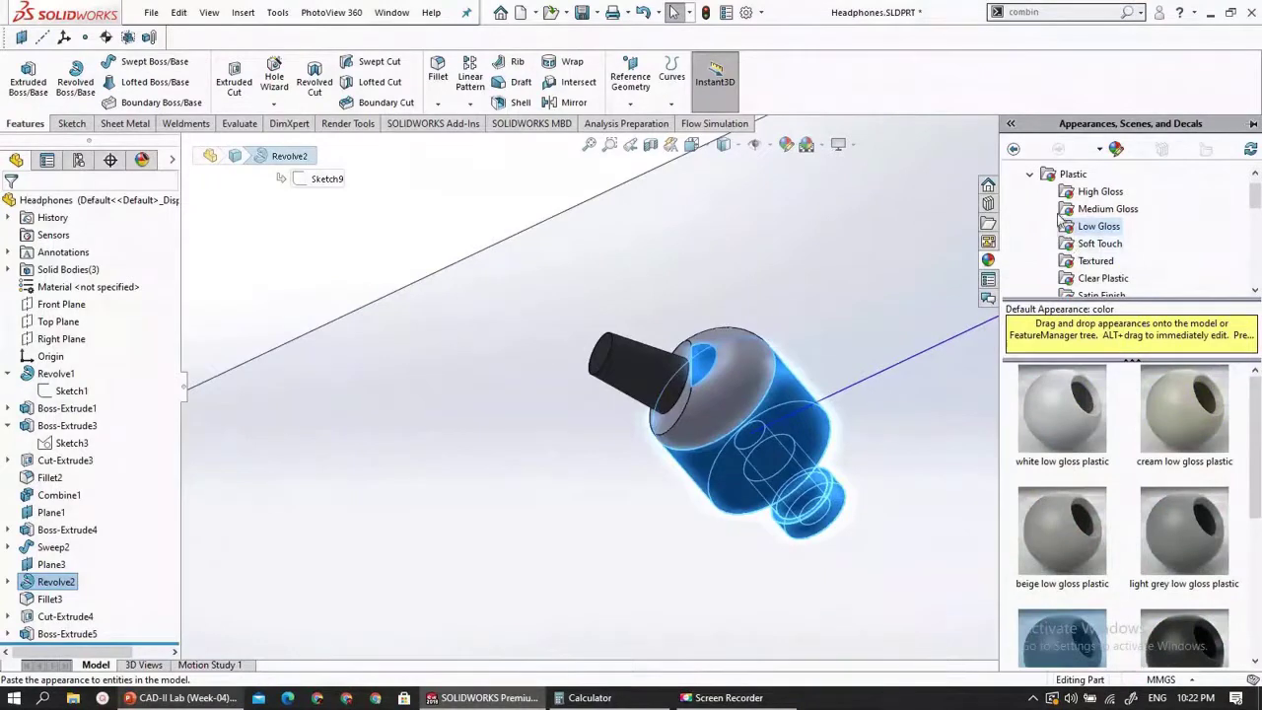
pyautogui.click(1097, 244)
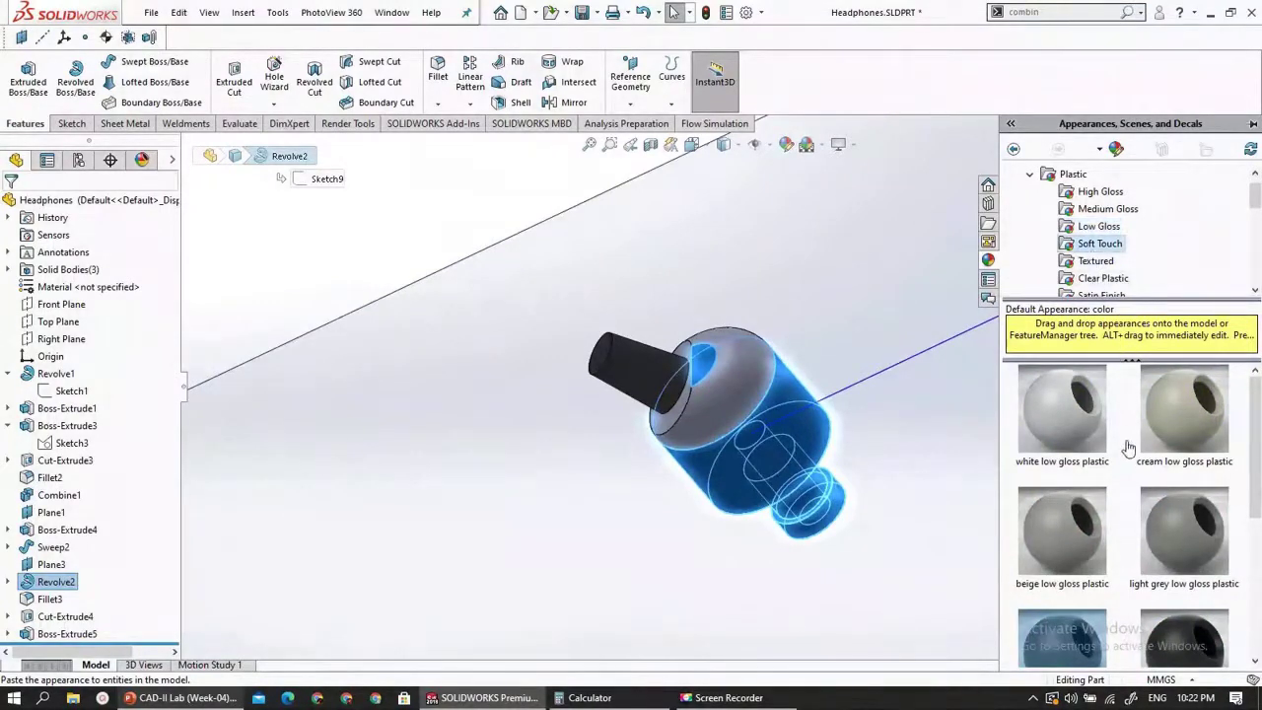
pyautogui.scroll(-3, 1130, 452)
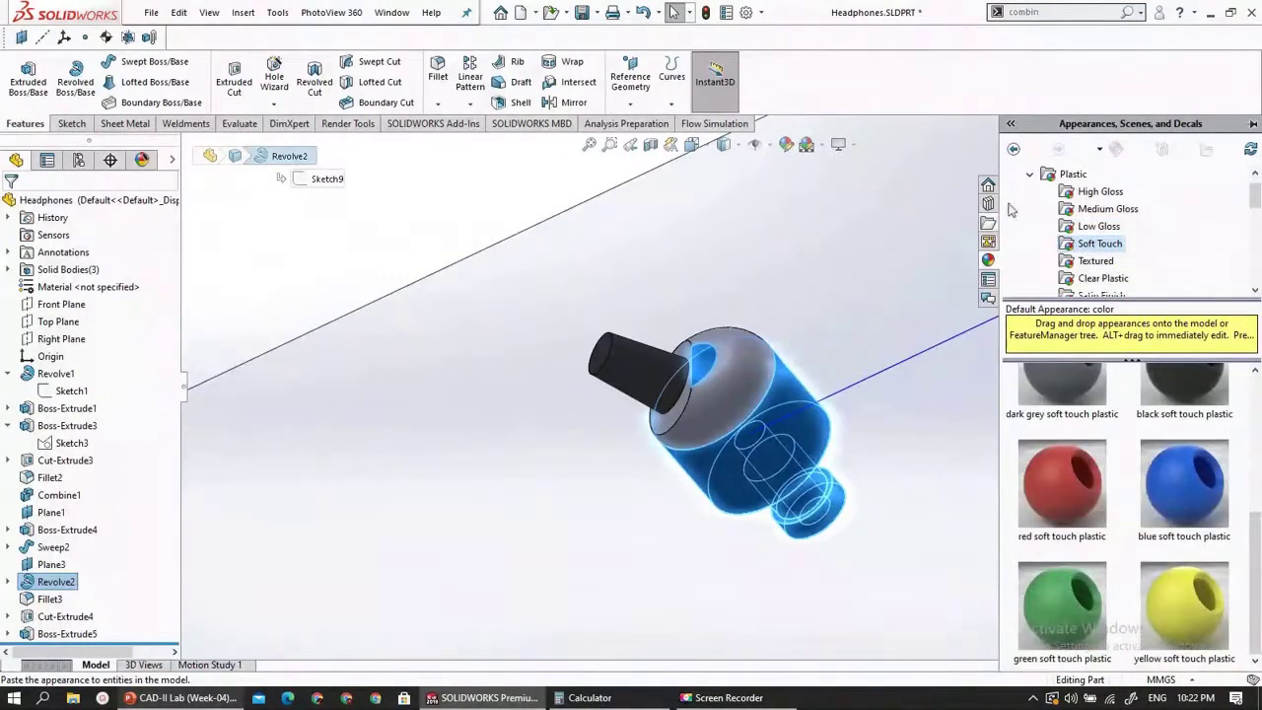
pyautogui.click(1071, 261)
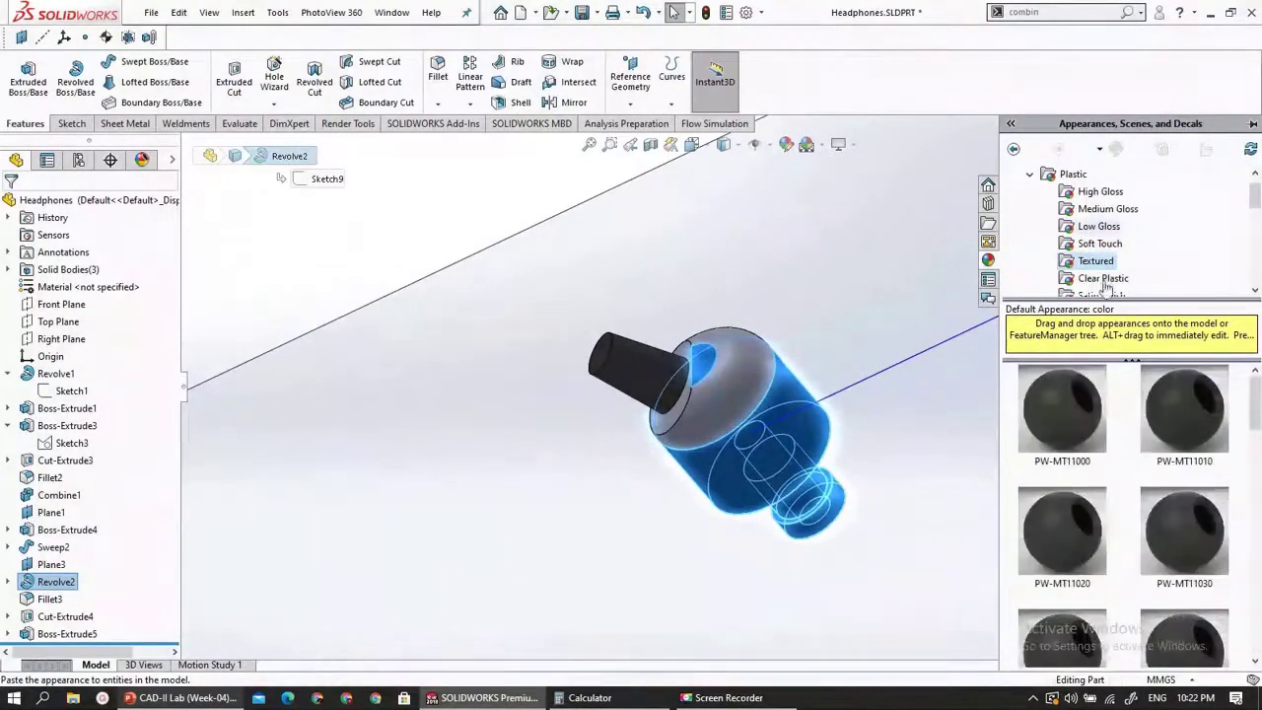
pyautogui.scroll(-5, 1109, 434)
pyautogui.doubleClick(1075, 505)
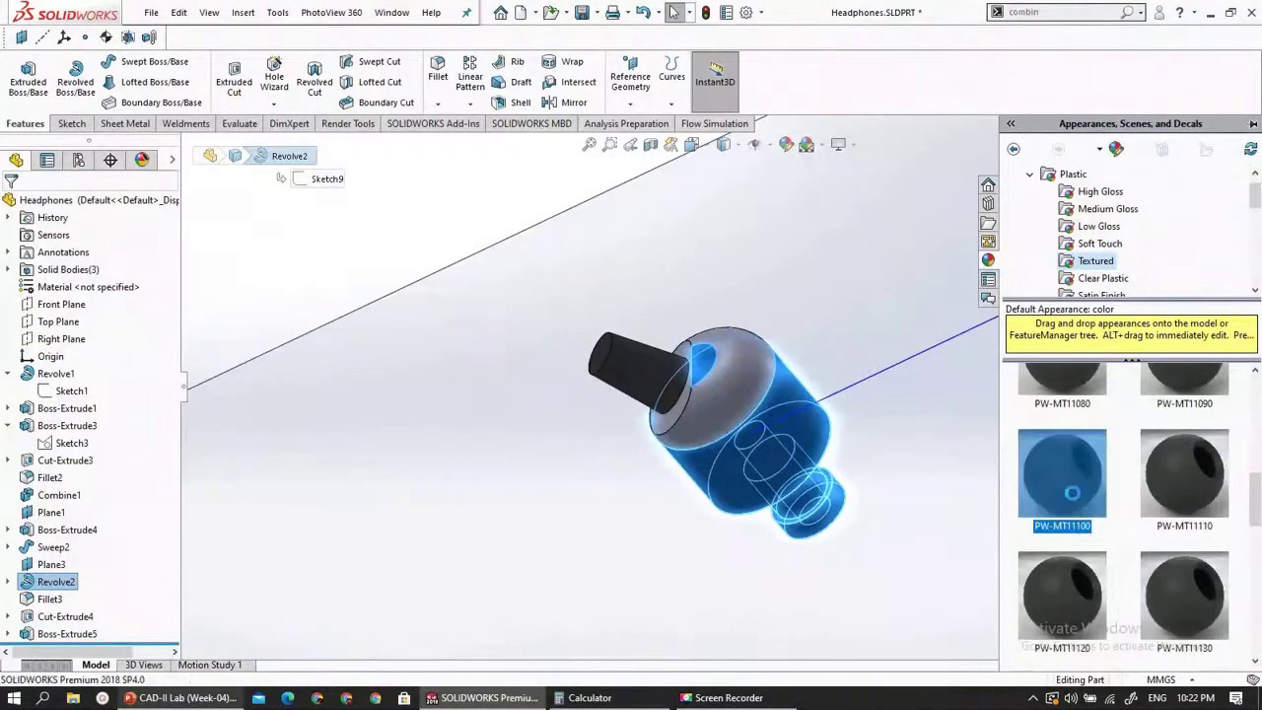
# - Apply the PW-MT11100 textured plastic to the earbud's fillet face and the slanted cut face around the boss
pyautogui.click(739, 393)
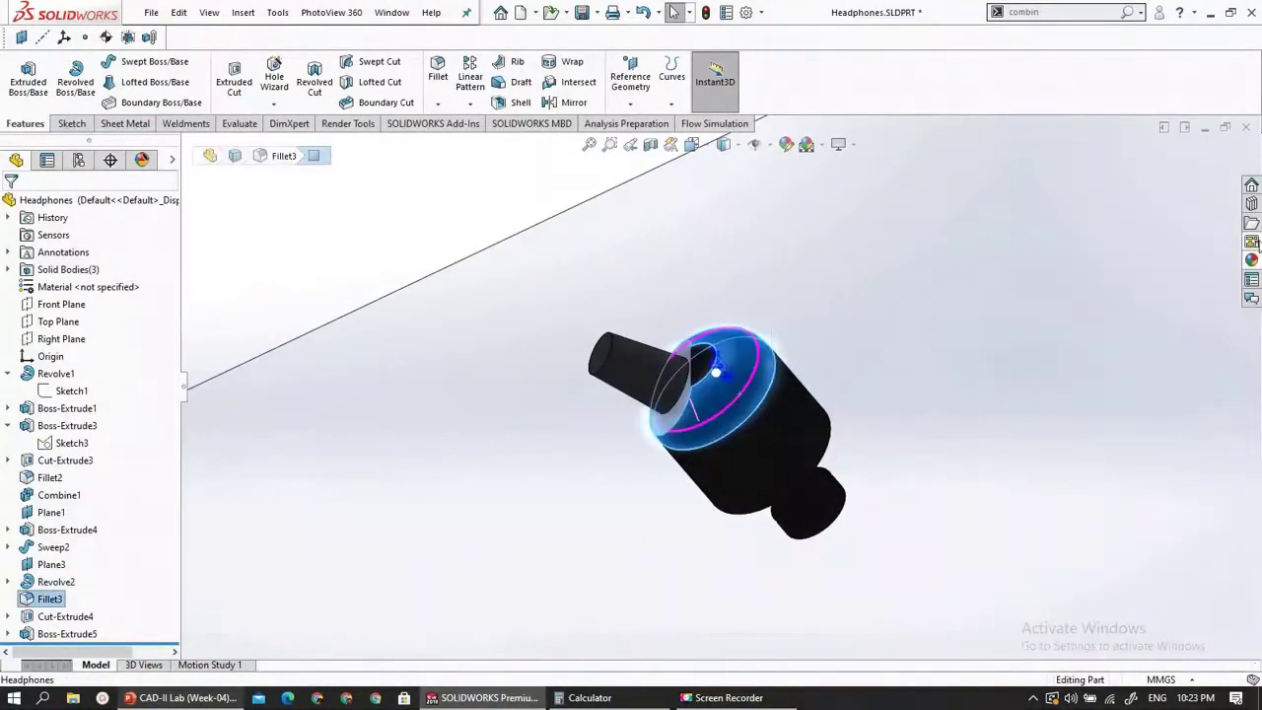
pyautogui.click(1251, 260)
pyautogui.moveTo(1062, 474); pyautogui.dragTo(750, 459)
pyautogui.click(672, 393)
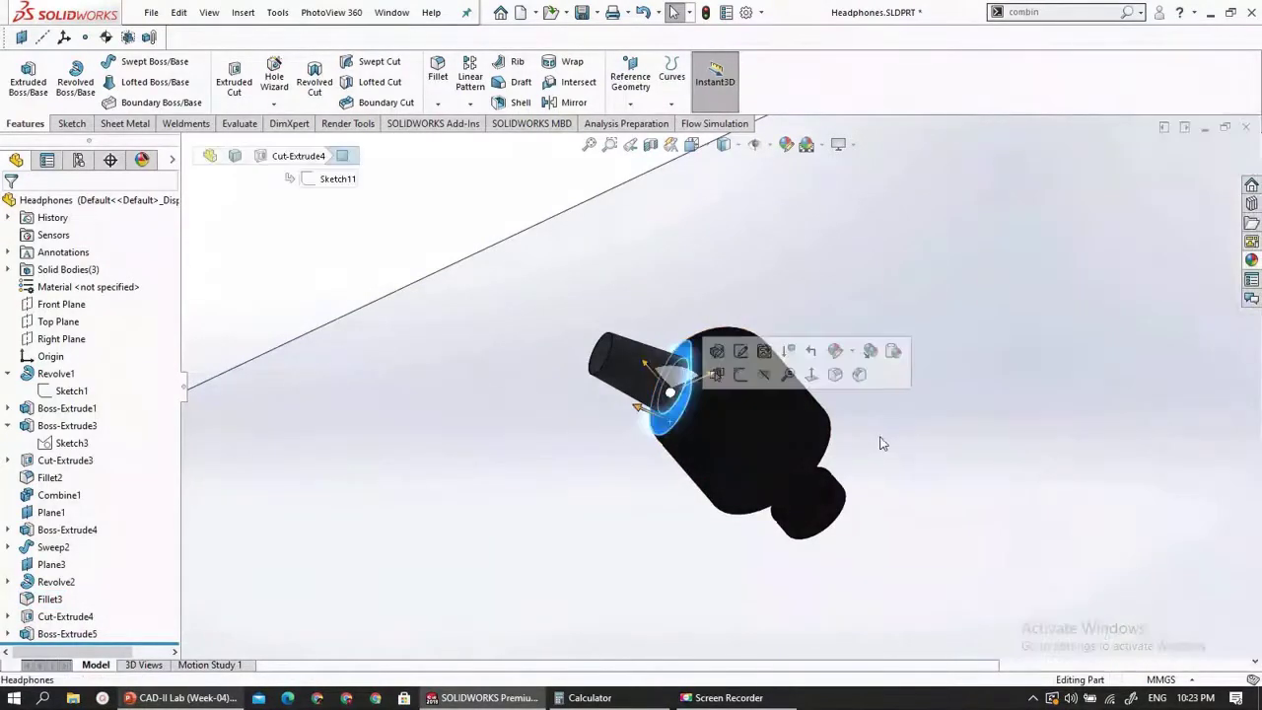
pyautogui.click(1252, 261)
pyautogui.click(1062, 474)
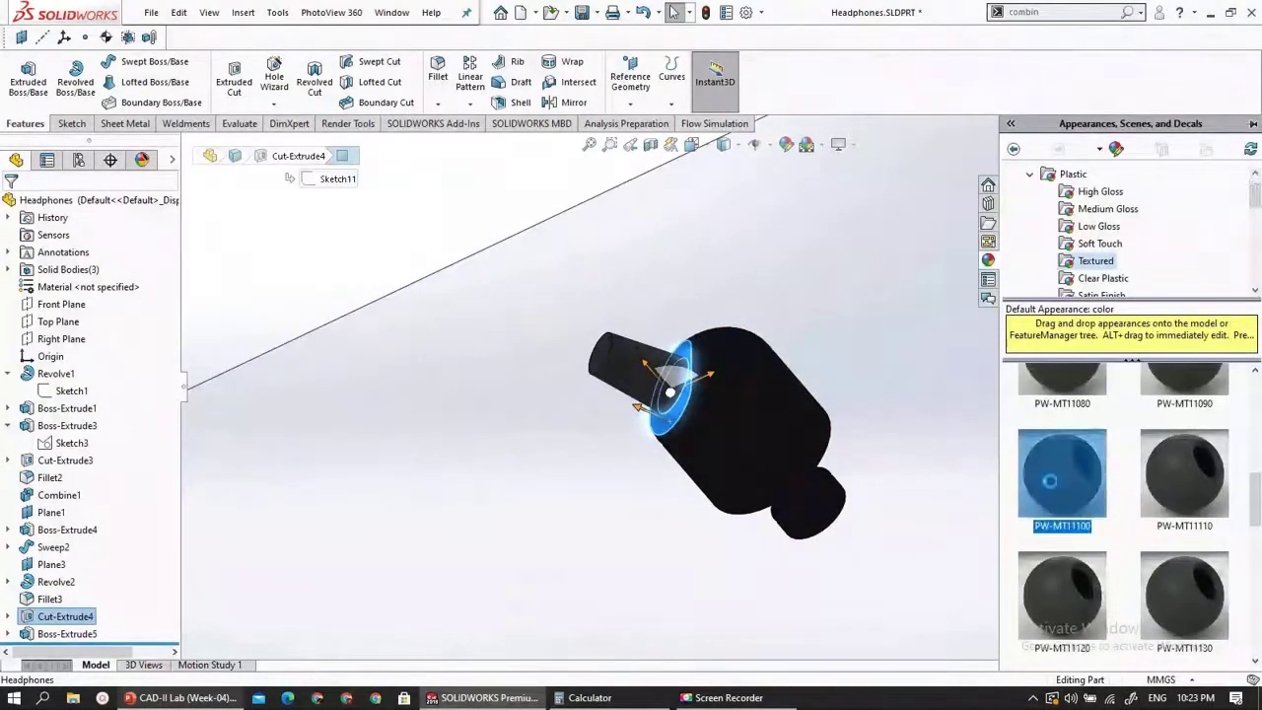
# - Examine the coloured earbud from several sides and its placement relative to the cable and audio jack
pyautogui.scroll(3, 648, 549)
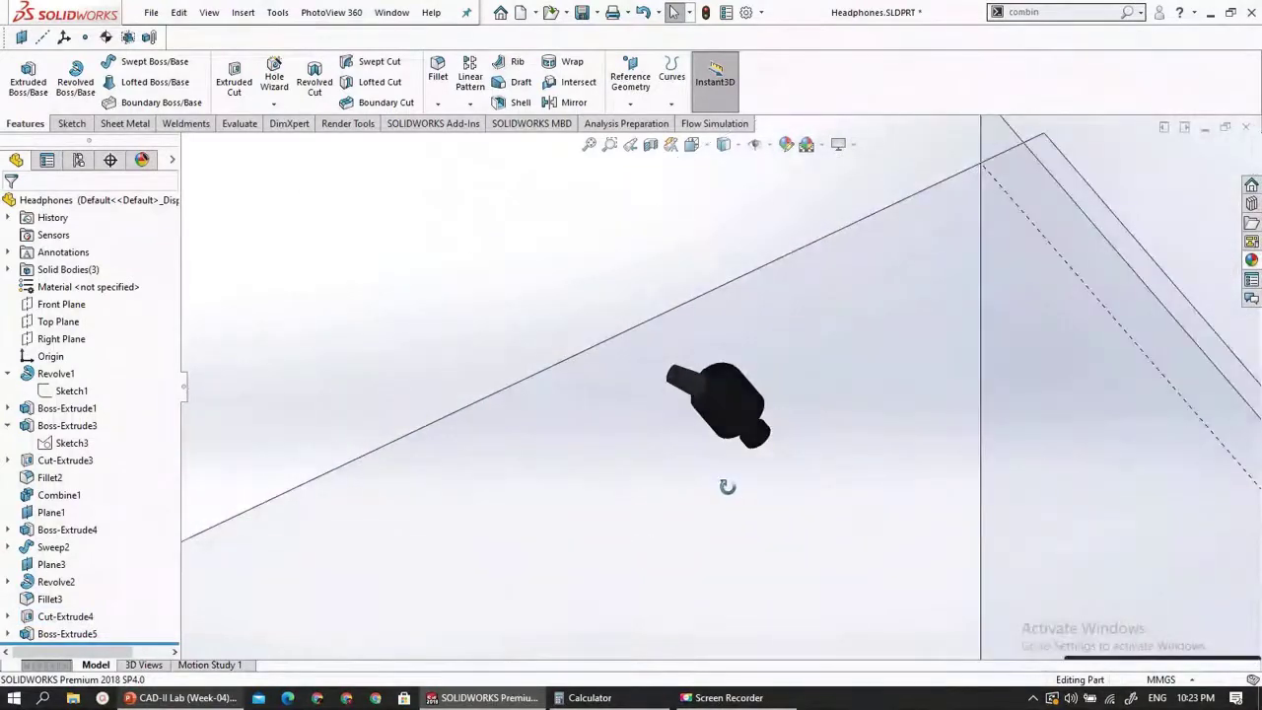
pyautogui.moveTo(727, 484); pyautogui.dragTo(690, 485, button='middle')
pyautogui.scroll(-3, 503, 558)
pyautogui.scroll(-5, 526, 530)
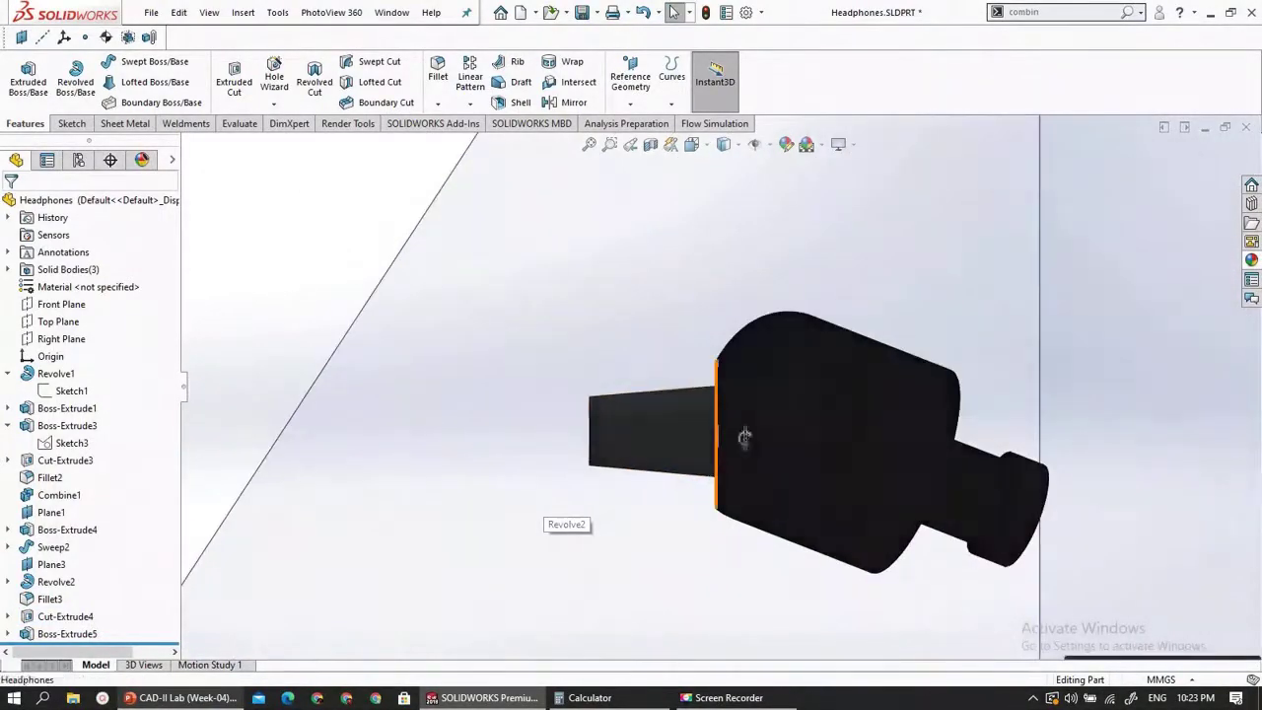
pyautogui.moveTo(704, 440); pyautogui.dragTo(944, 417, button='middle')
pyautogui.scroll(5, 865, 408)
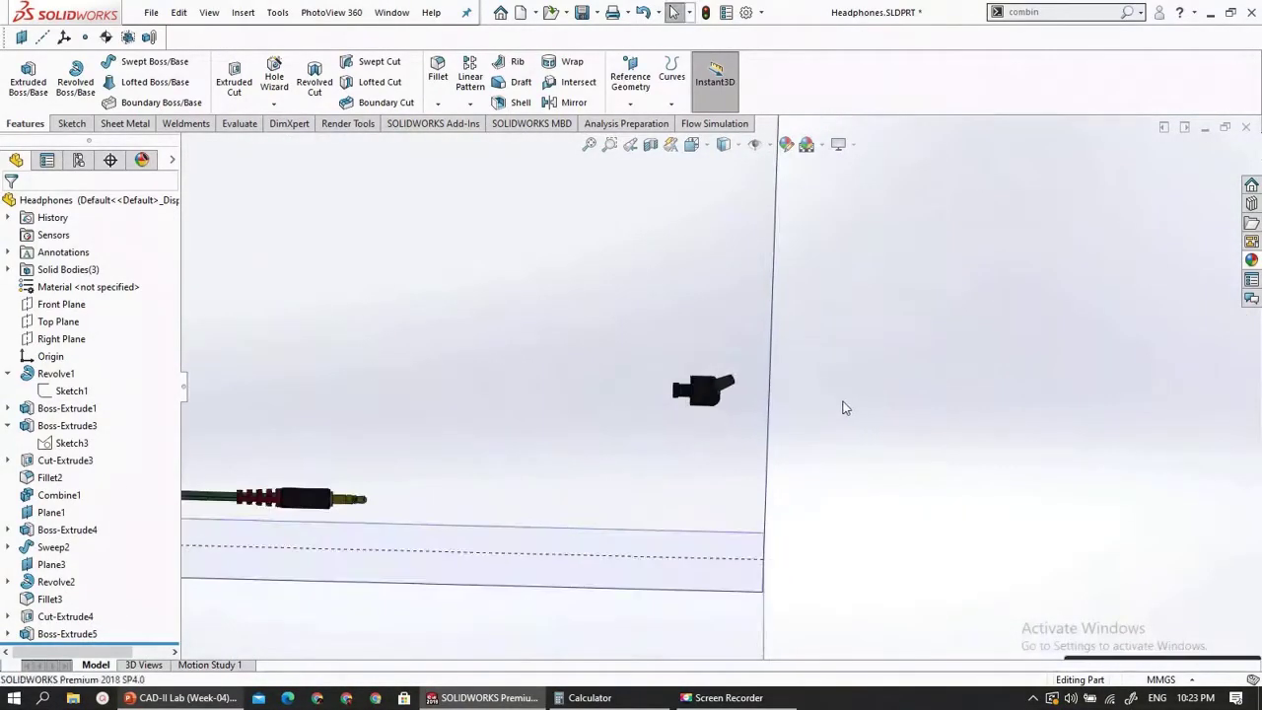
pyautogui.moveTo(842, 403); pyautogui.dragTo(834, 397, button='middle')
pyautogui.scroll(2, 473, 473)
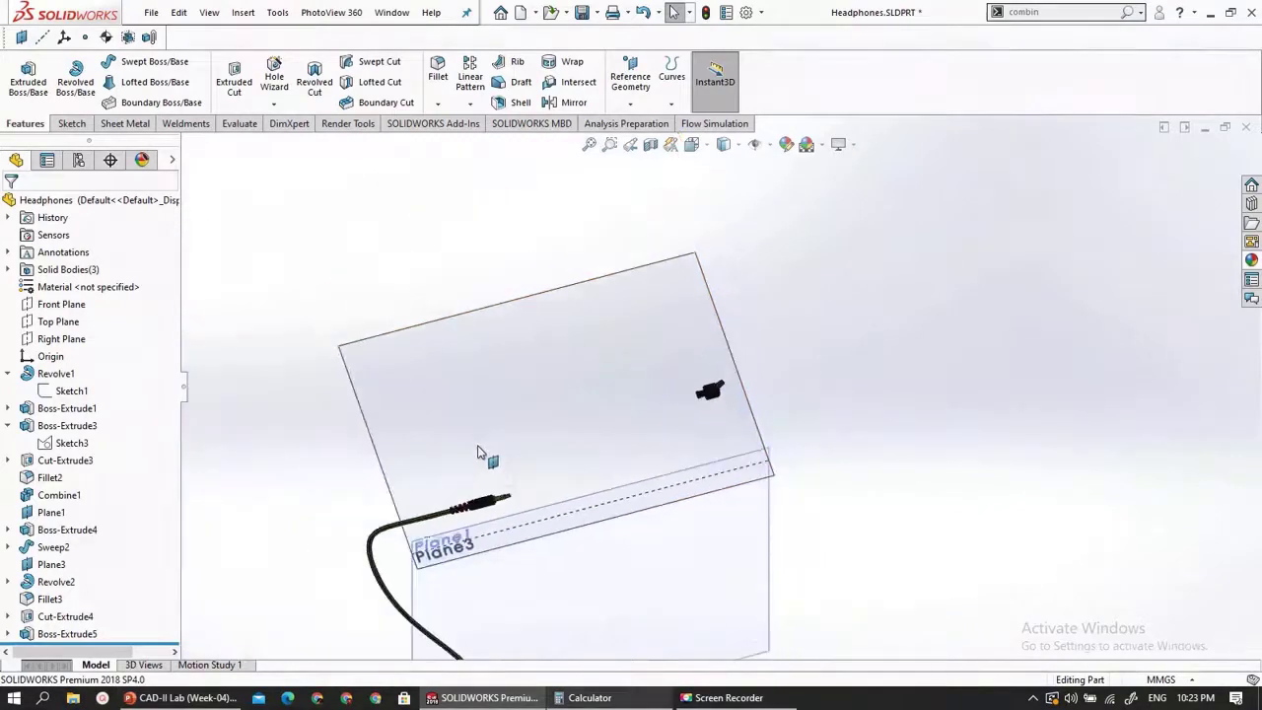
pyautogui.scroll(4, 424, 464)
pyautogui.moveTo(585, 508); pyautogui.dragTo(684, 403, button='middle')
pyautogui.scroll(3, 715, 415)
pyautogui.scroll(3, 716, 419)
pyautogui.scroll(-3, 623, 451)
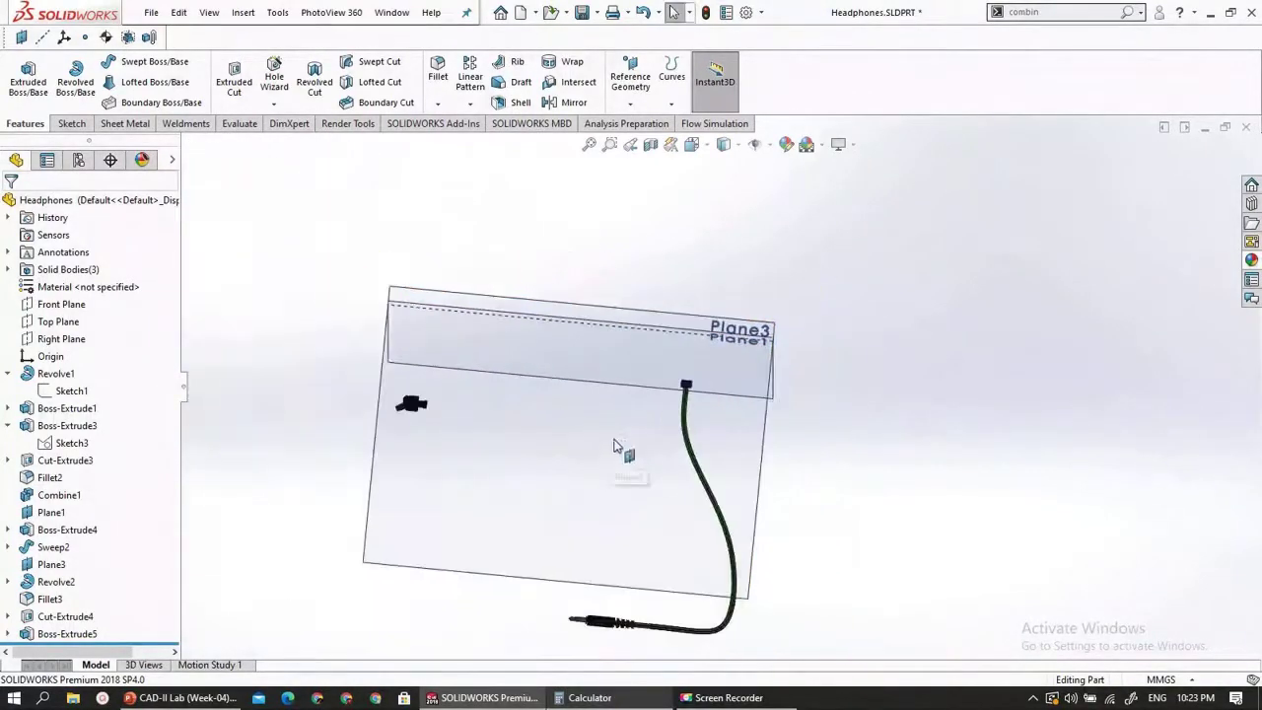
pyautogui.scroll(3, 439, 394)
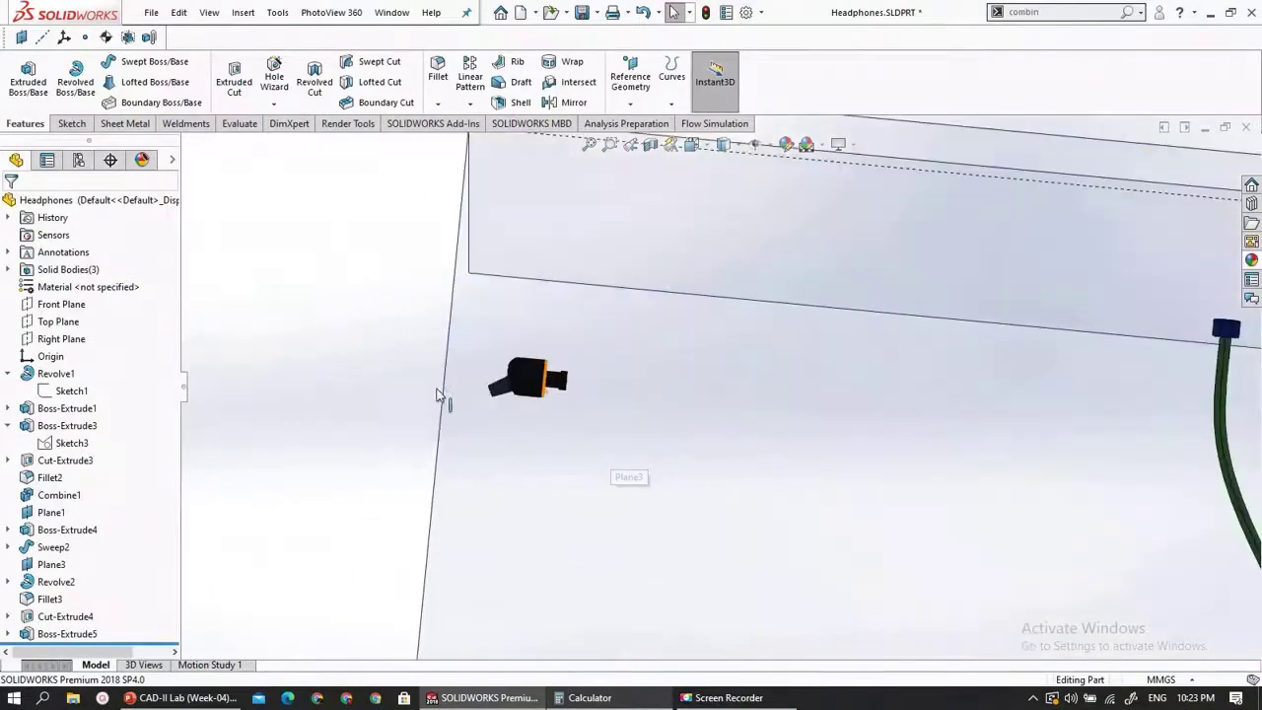
# - Switch to the PowerPoint lab slides and compare the earbuds slide with the Headphones-Copy Feature slide
pyautogui.click(215, 697)
pyautogui.scroll(-1, 846, 220)
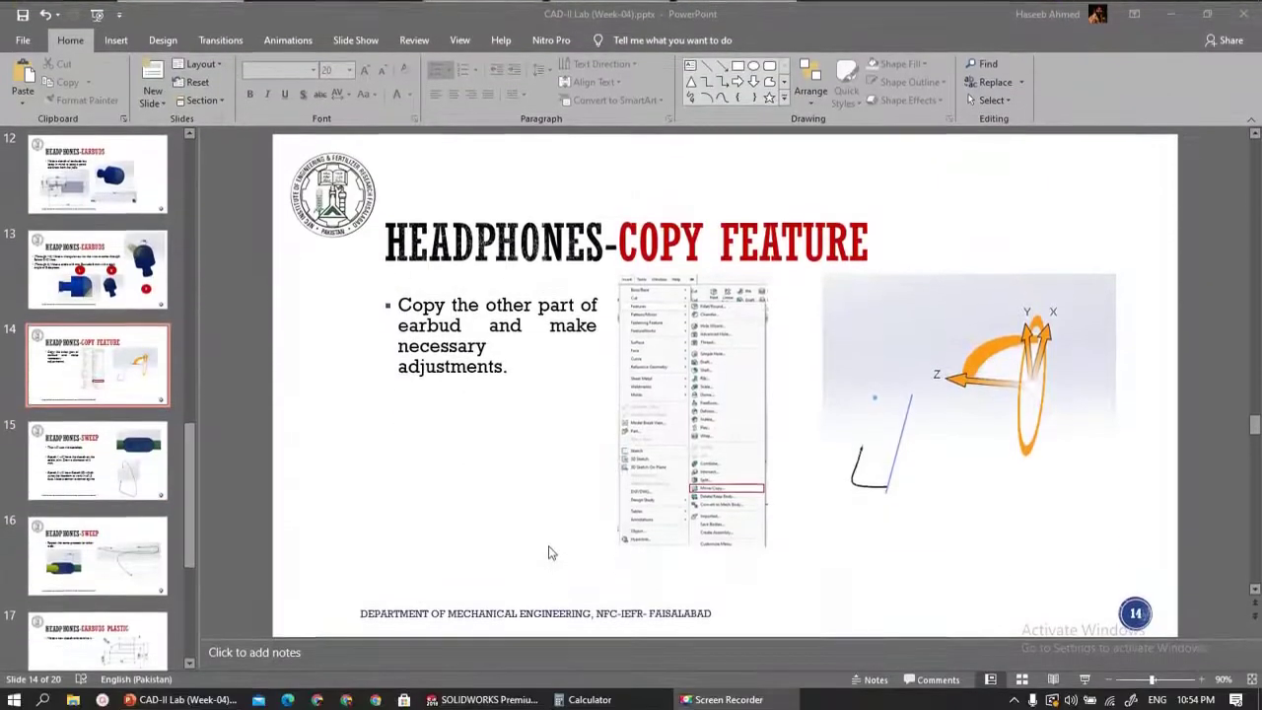
pyautogui.scroll(1, 495, 314)
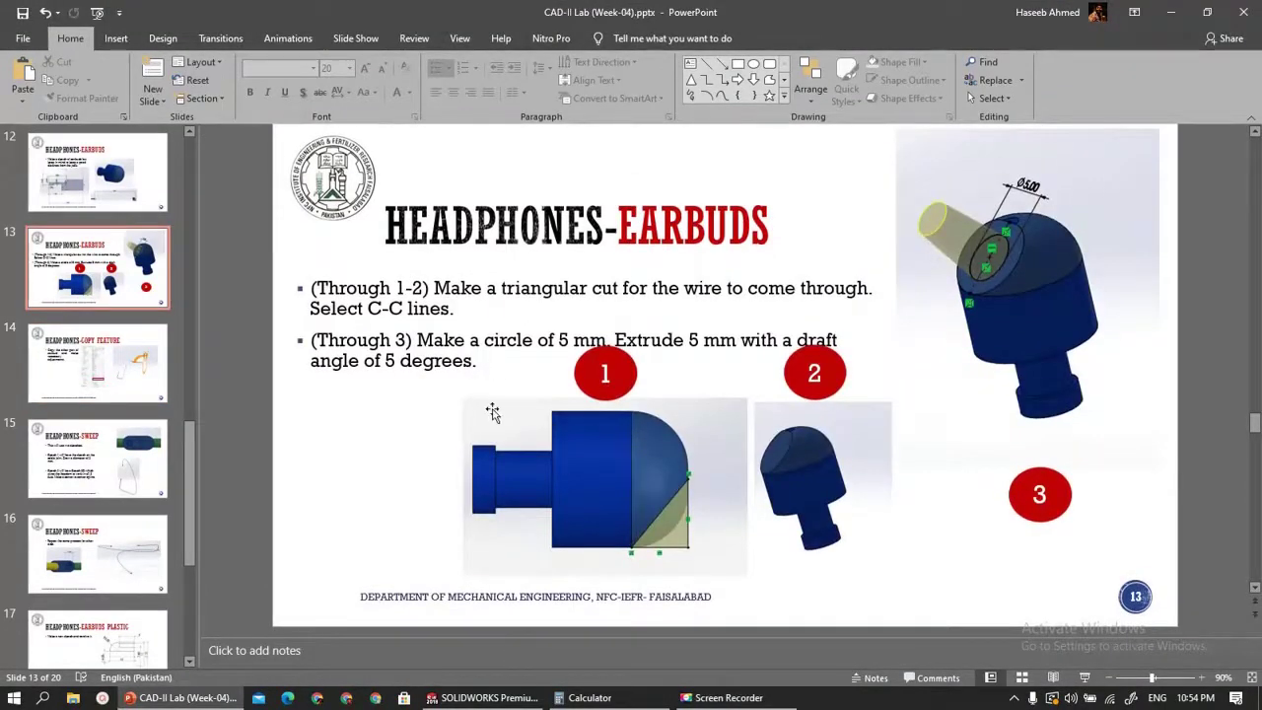
pyautogui.scroll(-1, 492, 412)
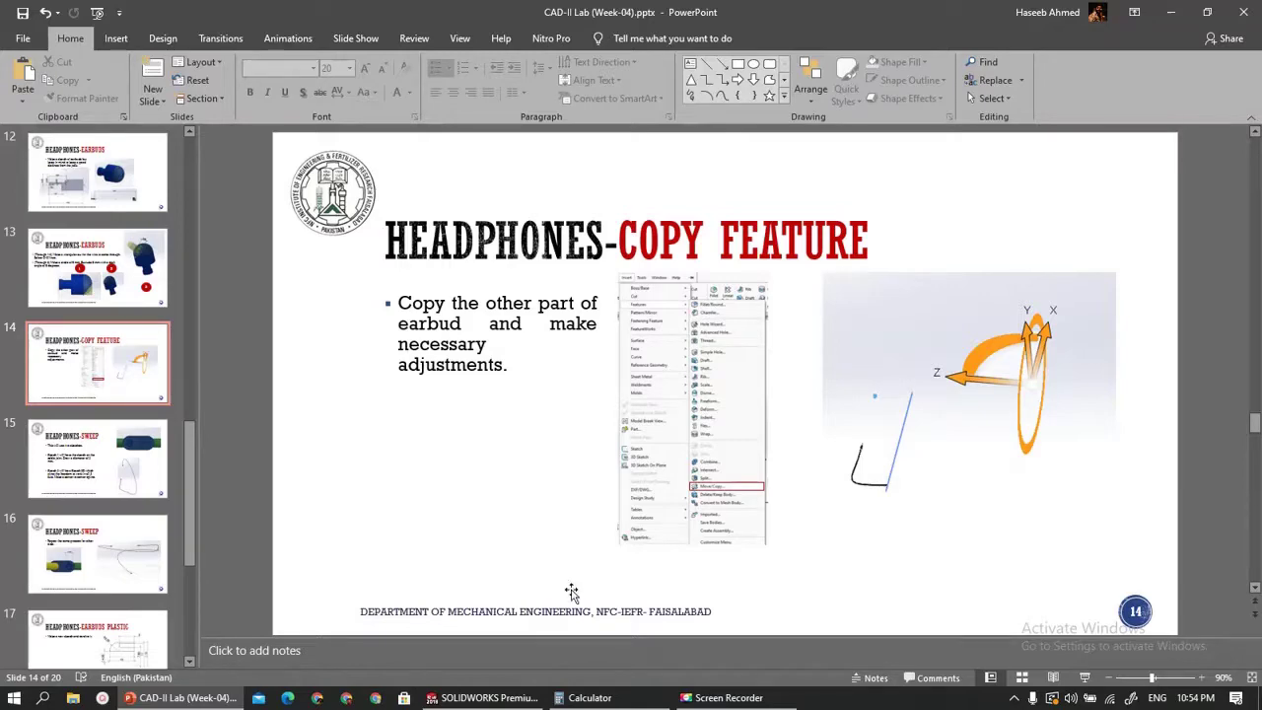
# - Return to SOLIDWORKS and save the headphones part
pyautogui.click(527, 698)
pyautogui.press('f')
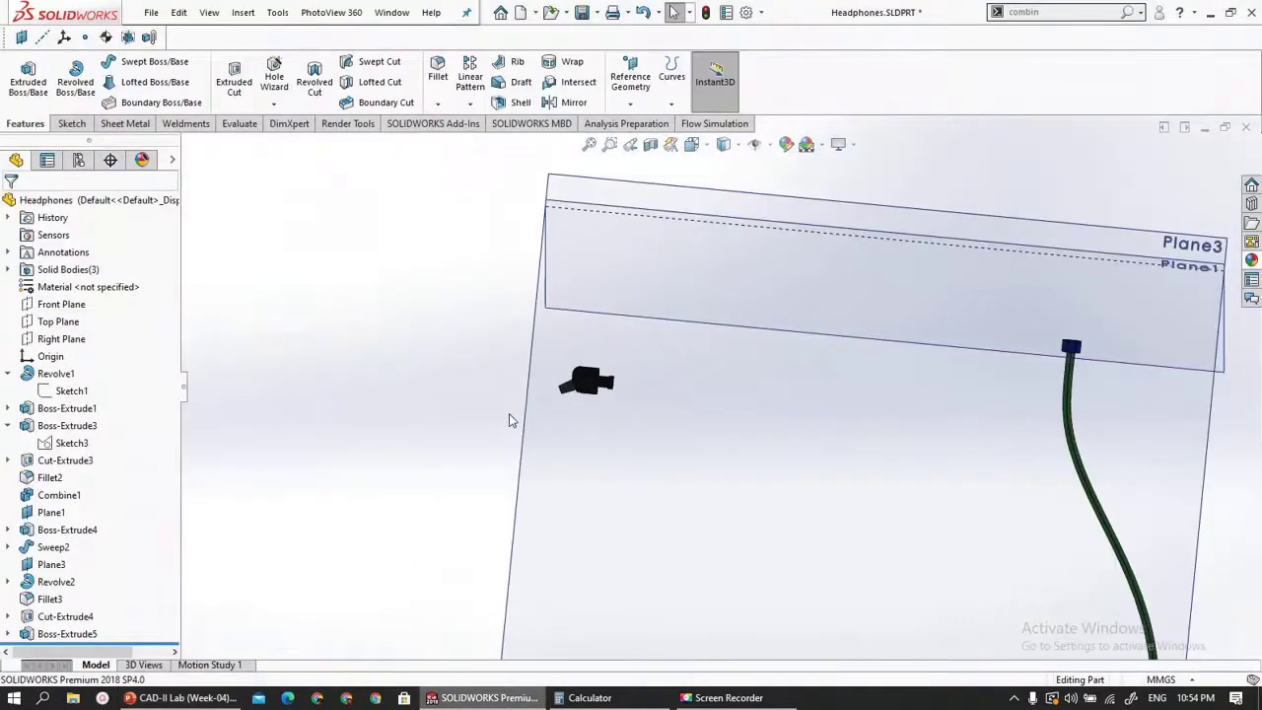
pyautogui.scroll(-4, 681, 387)
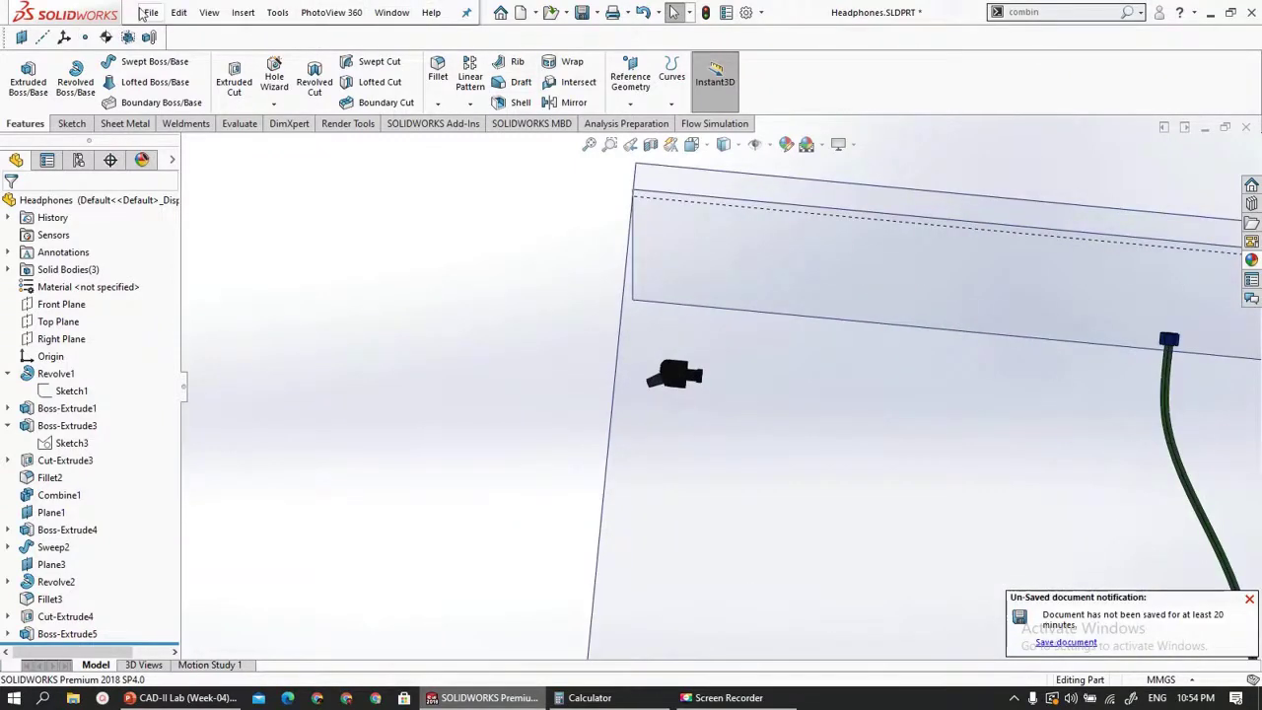
pyautogui.click(146, 11)
pyautogui.click(335, 183)
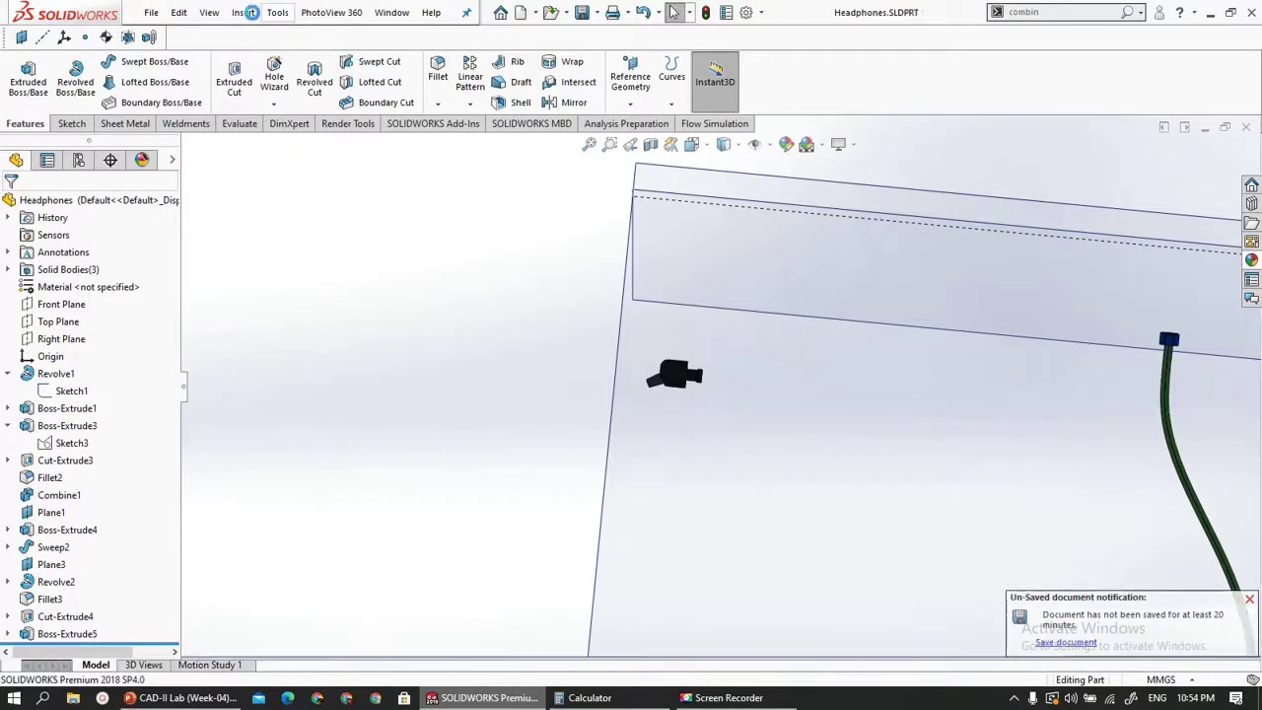
# - Set up a Move/Copy Bodies feature on the earbud body with the Copy option on and one copy
pyautogui.click(242, 12)
pyautogui.moveTo(284, 132)
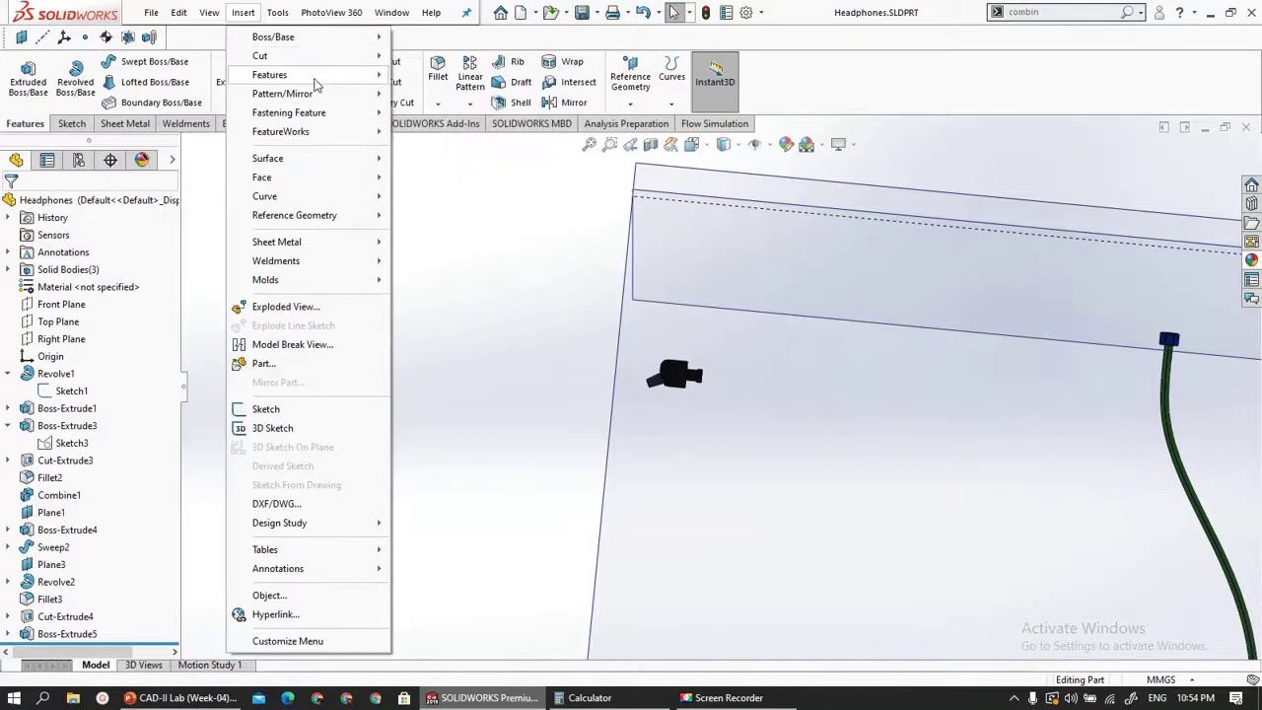
pyautogui.moveTo(318, 77)
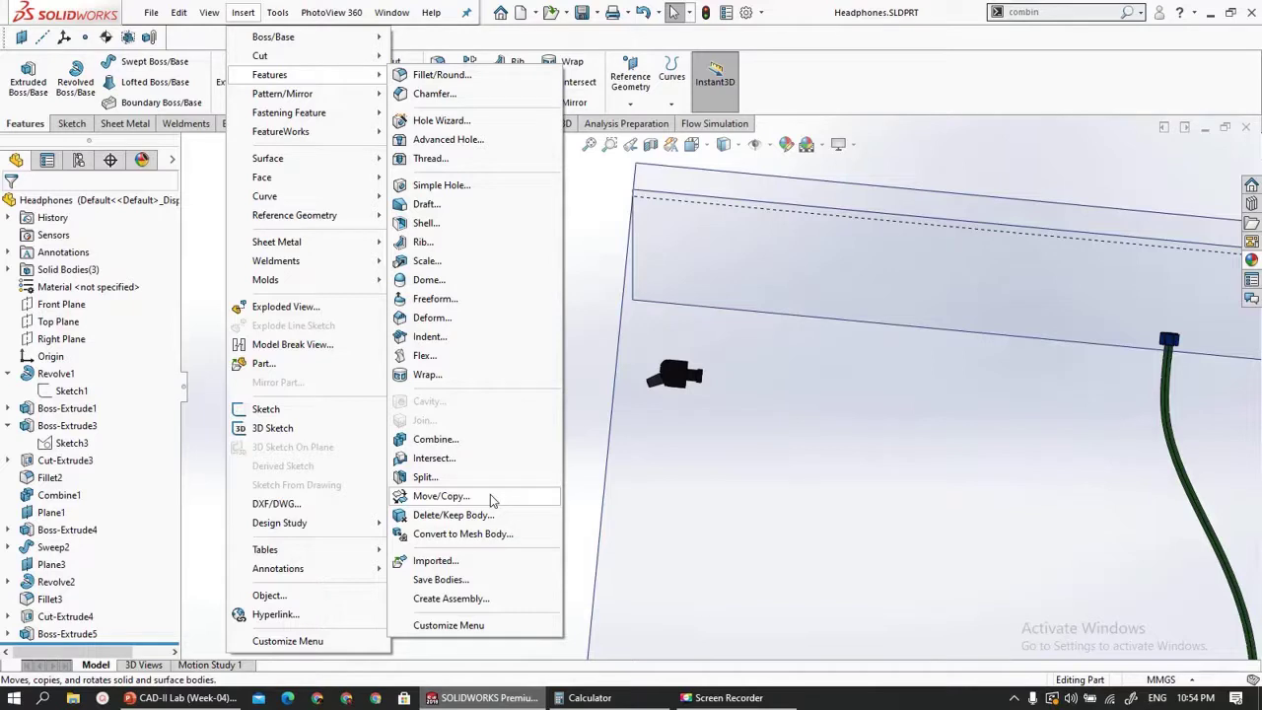
pyautogui.click(1036, 11)
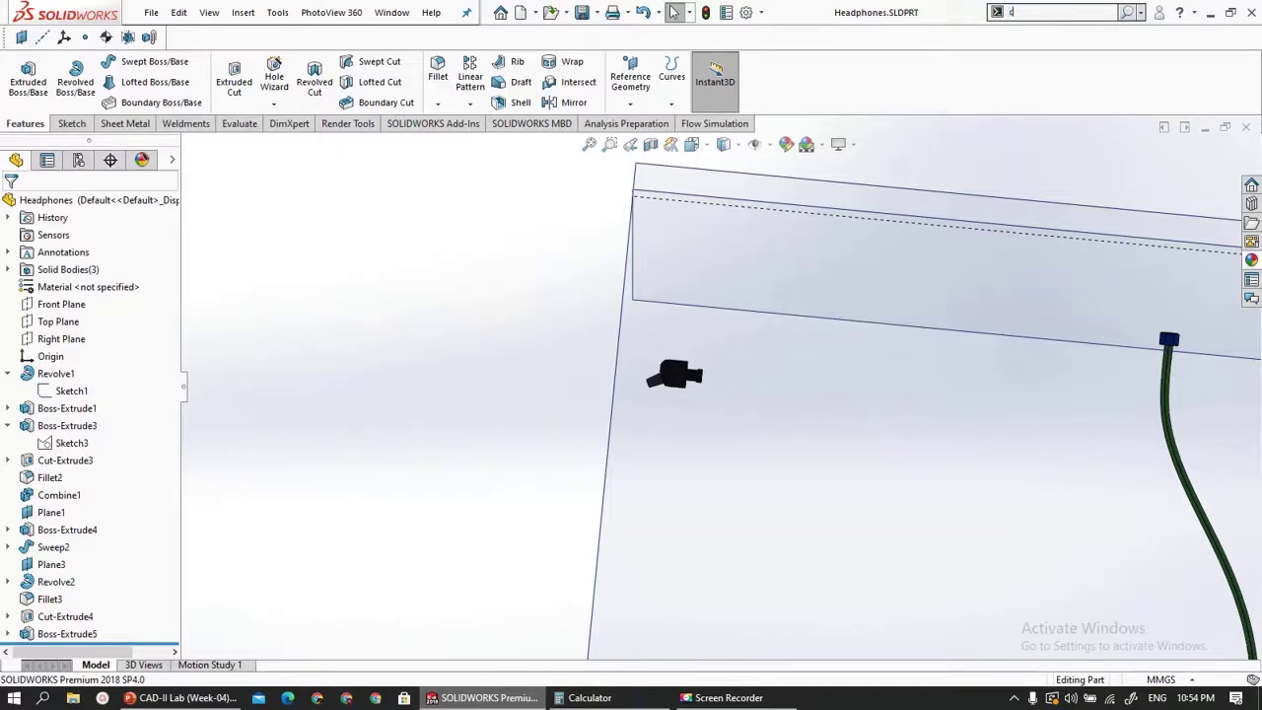
pyautogui.write('copy')
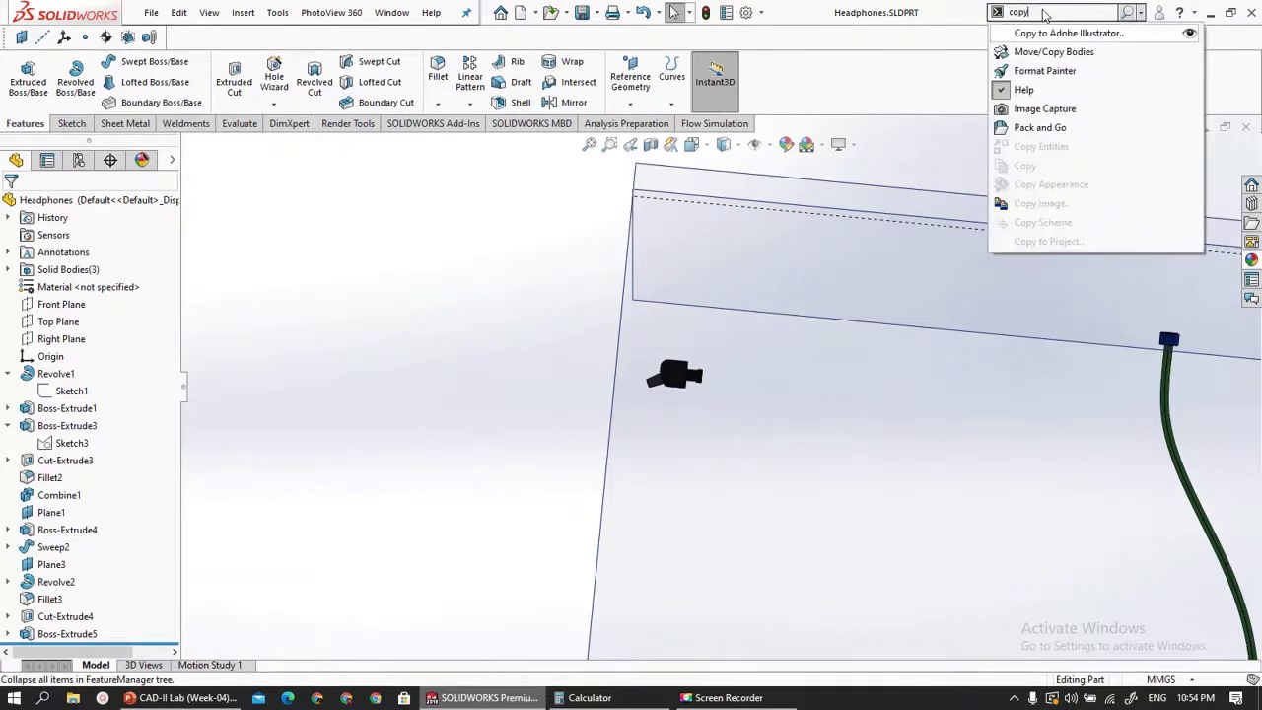
pyautogui.click(1046, 52)
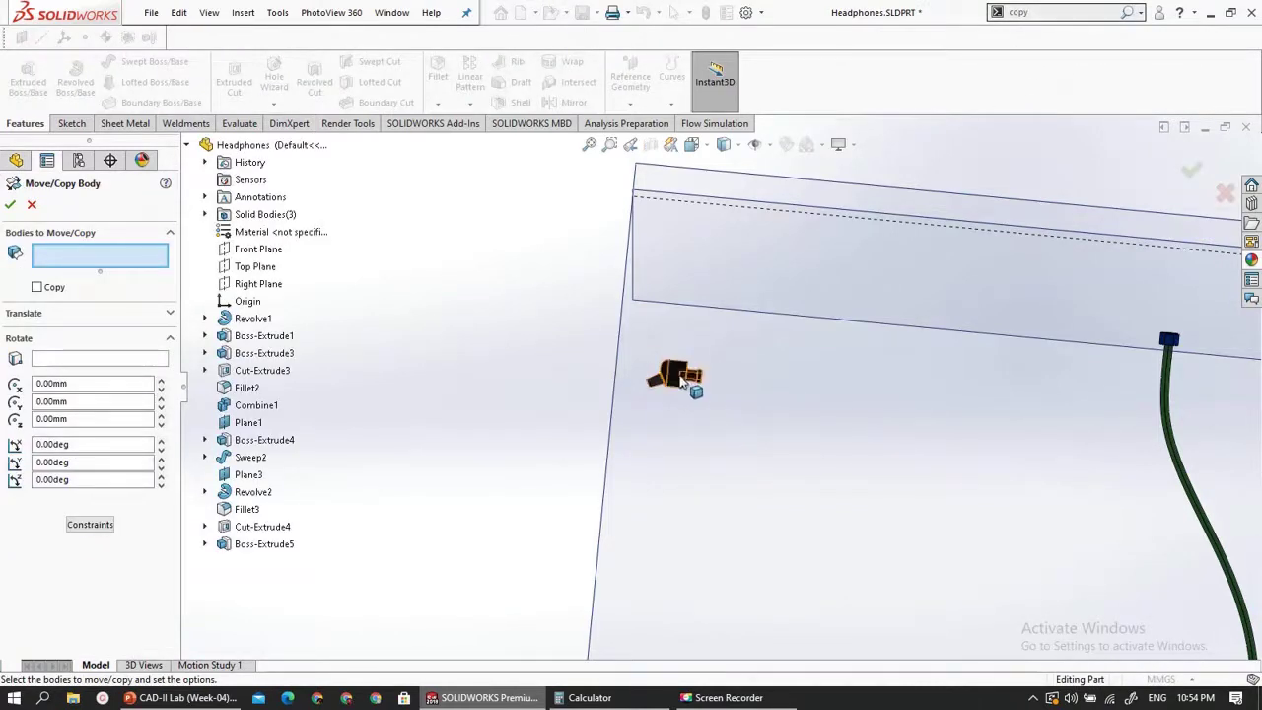
pyautogui.scroll(-3, 680, 382)
pyautogui.moveTo(775, 420); pyautogui.dragTo(614, 335)
pyautogui.scroll(4, 597, 384)
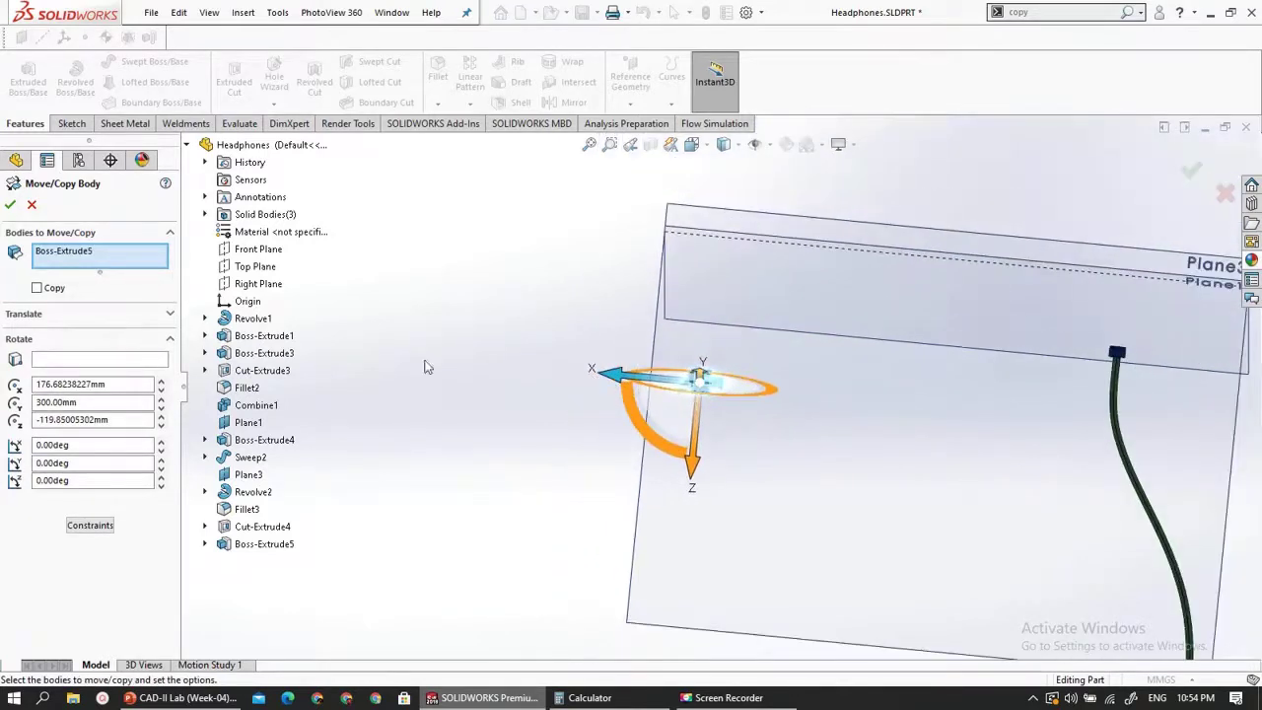
pyautogui.click(45, 289)
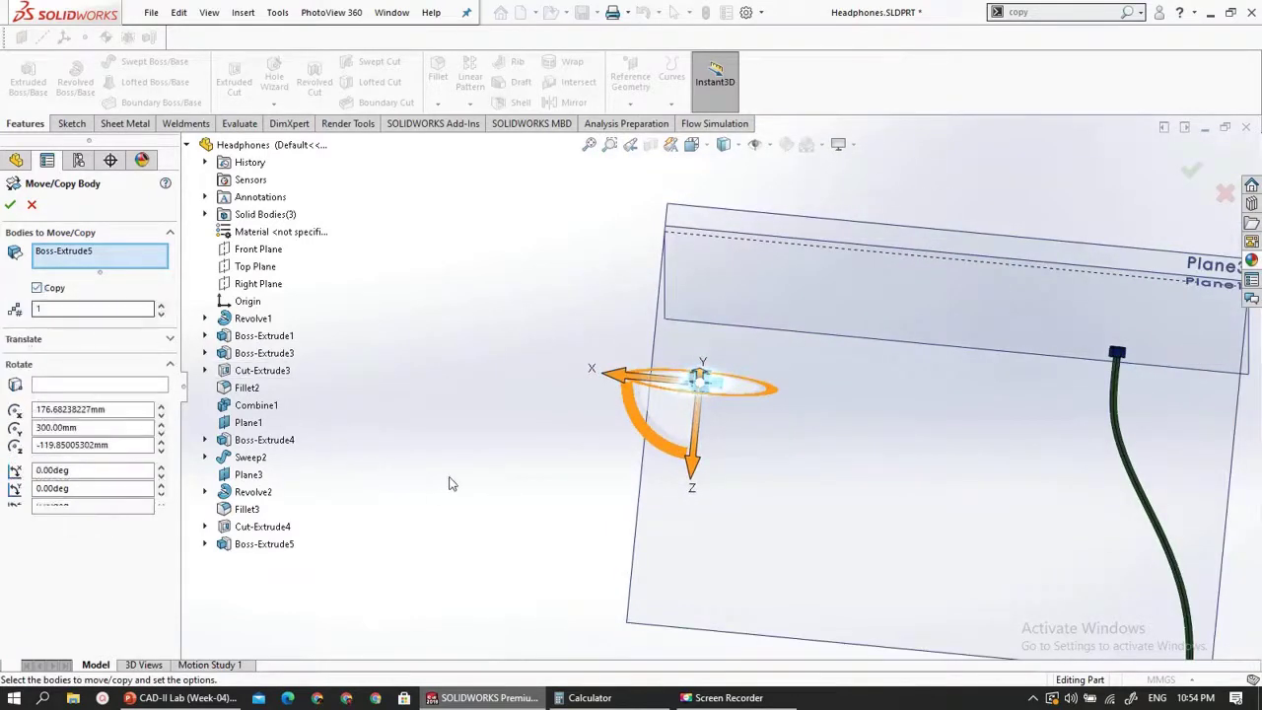
# - Place the earbud copy beside the original, offset about -39.4 mm in X, 6.3 mm in Y and -49.2 mm in Z, and accept
pyautogui.scroll(3, 718, 392)
pyautogui.moveTo(671, 510); pyautogui.dragTo(854, 493, button='middle')
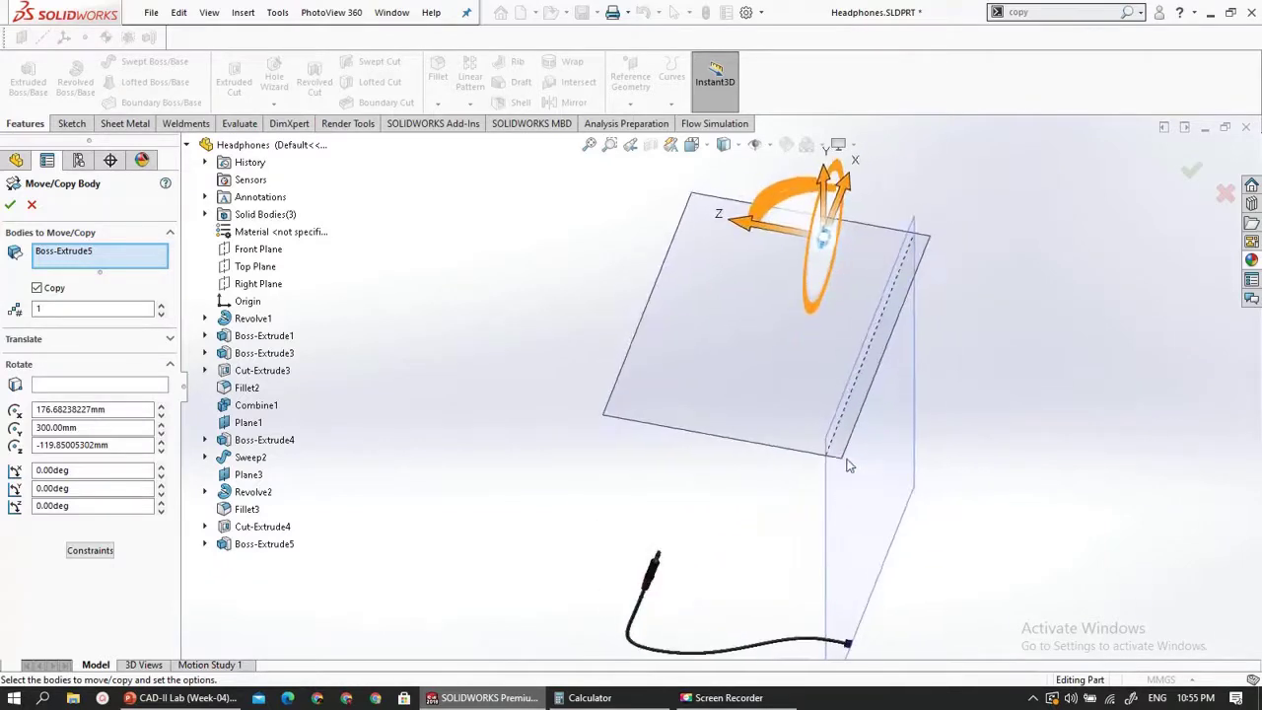
pyautogui.scroll(6, 833, 397)
pyautogui.scroll(-3, 779, 305)
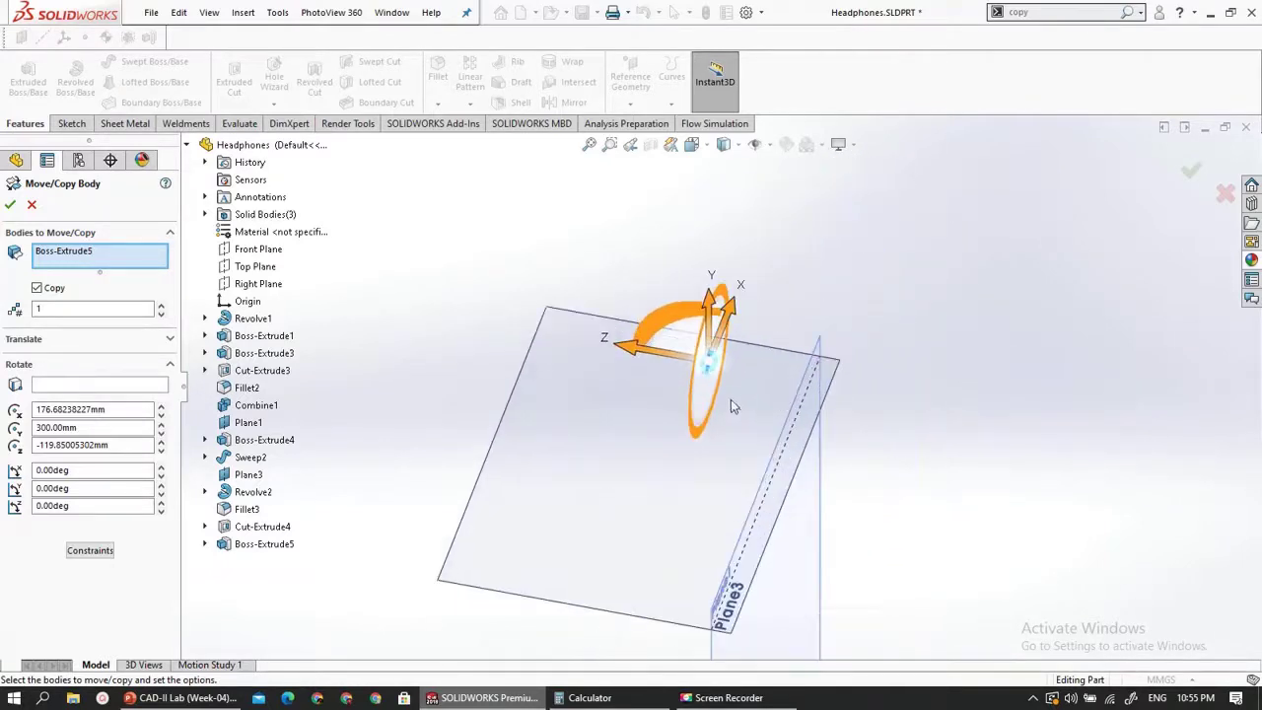
pyautogui.scroll(-5, 731, 400)
pyautogui.moveTo(604, 274); pyautogui.dragTo(787, 314)
pyautogui.moveTo(831, 258); pyautogui.dragTo(718, 309)
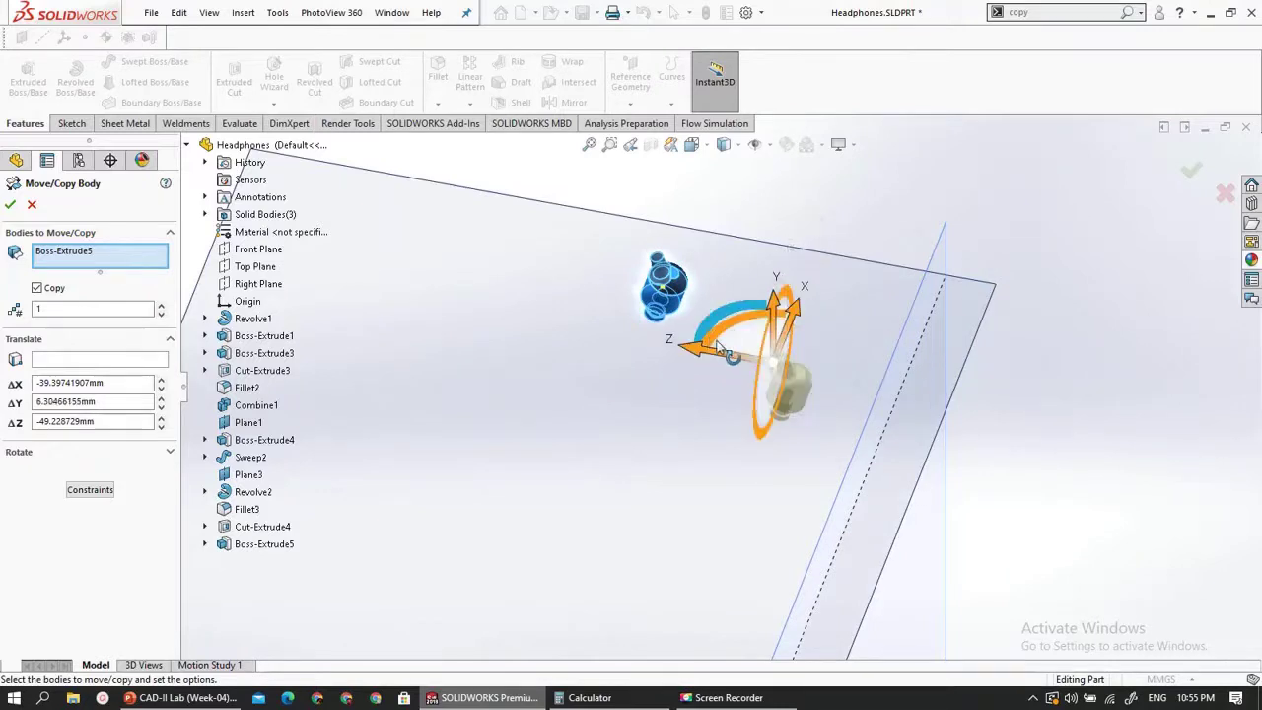
pyautogui.scroll(2, 720, 345)
pyautogui.scroll(-2, 623, 341)
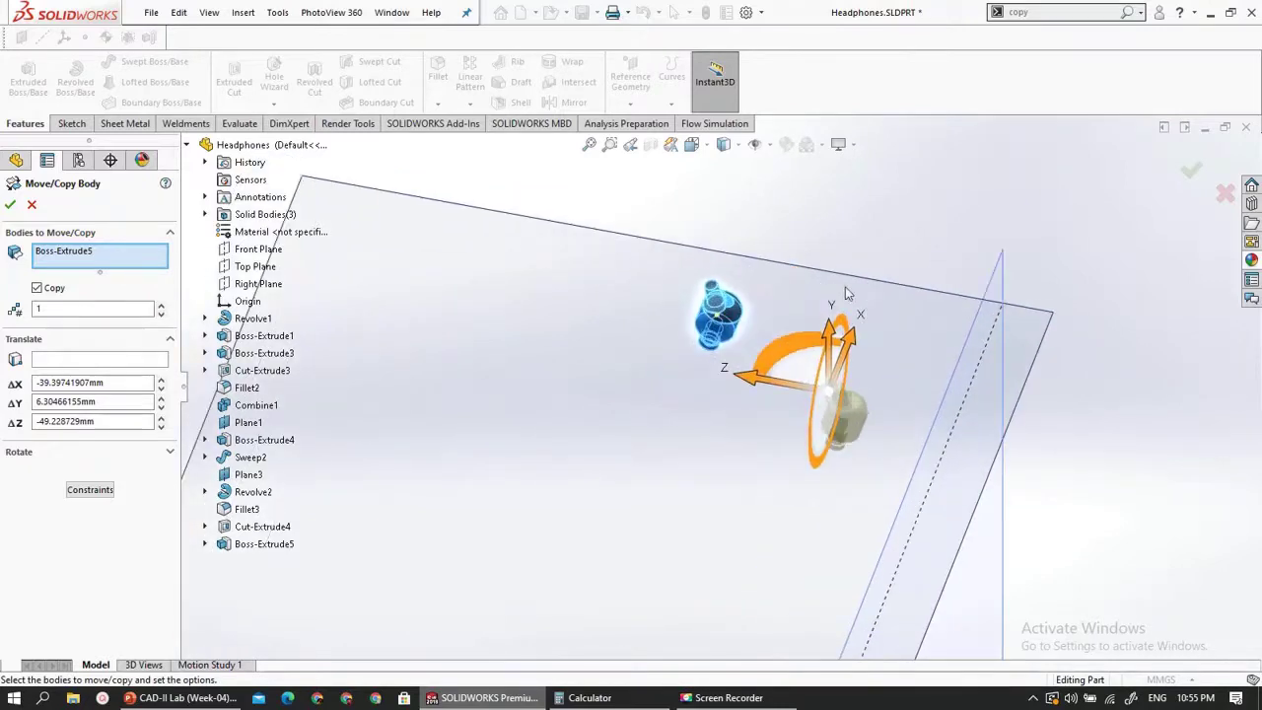
pyautogui.click(1183, 172)
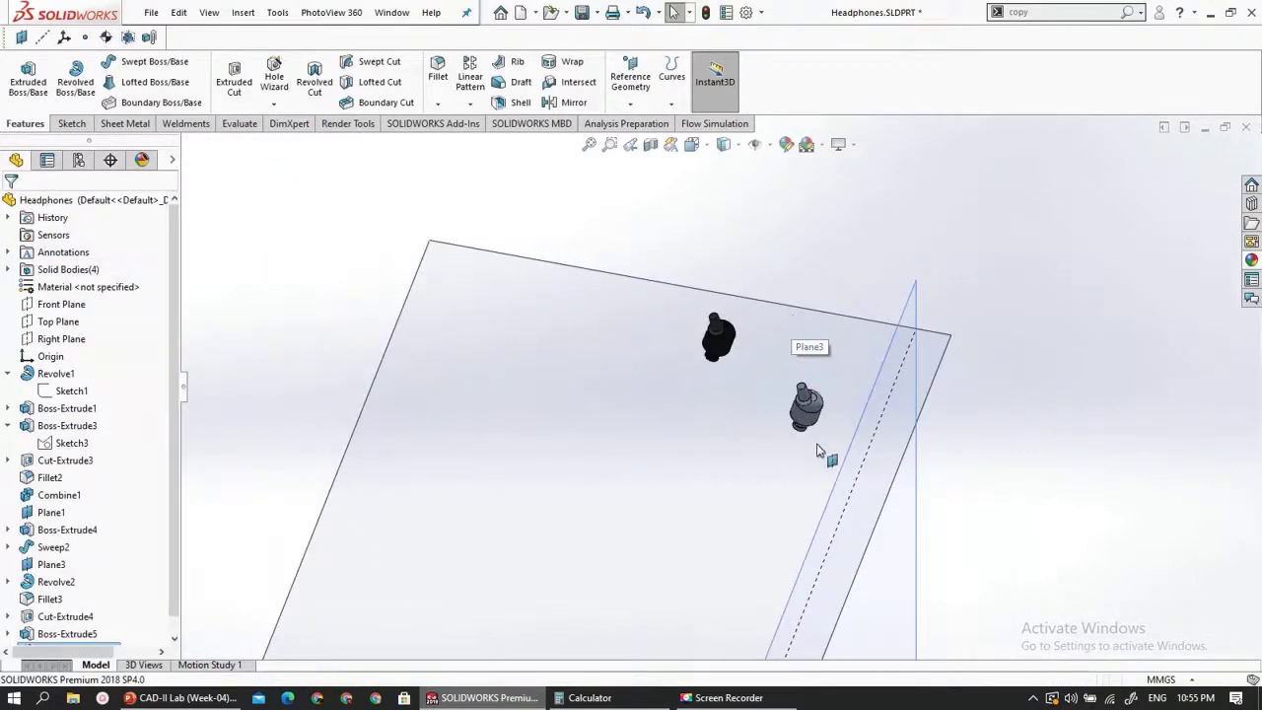
# - Extend the existing PW-MT11100 appearance to the copied earbud by editing its selected geometry
pyautogui.moveTo(809, 434); pyautogui.dragTo(729, 432, button='middle')
pyautogui.click(141, 161)
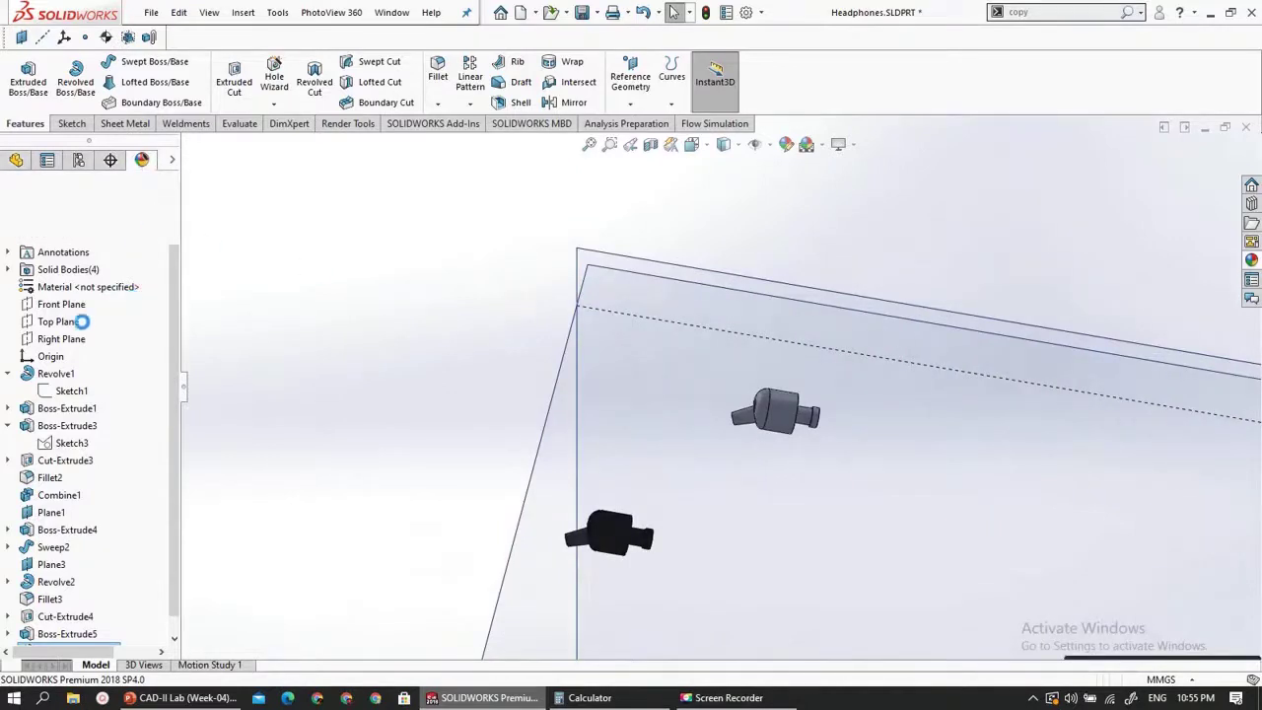
pyautogui.click(43, 254)
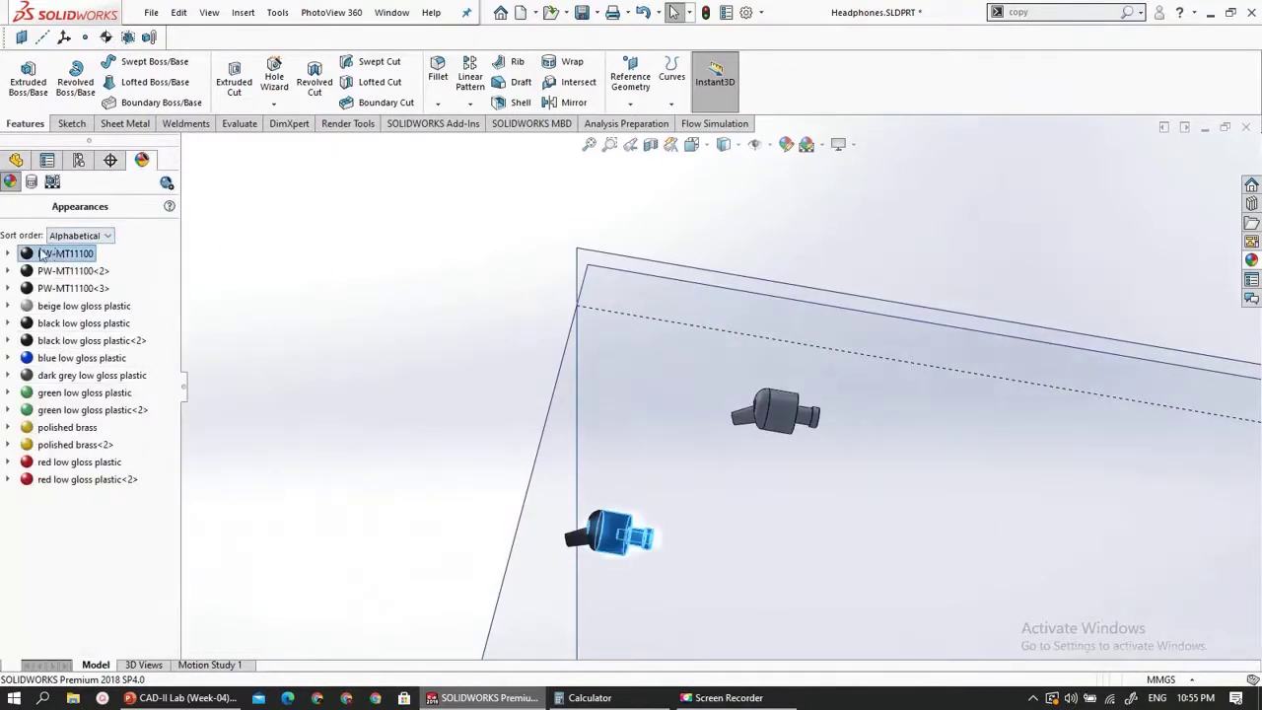
pyautogui.click(9, 254)
pyautogui.rightClick(29, 254)
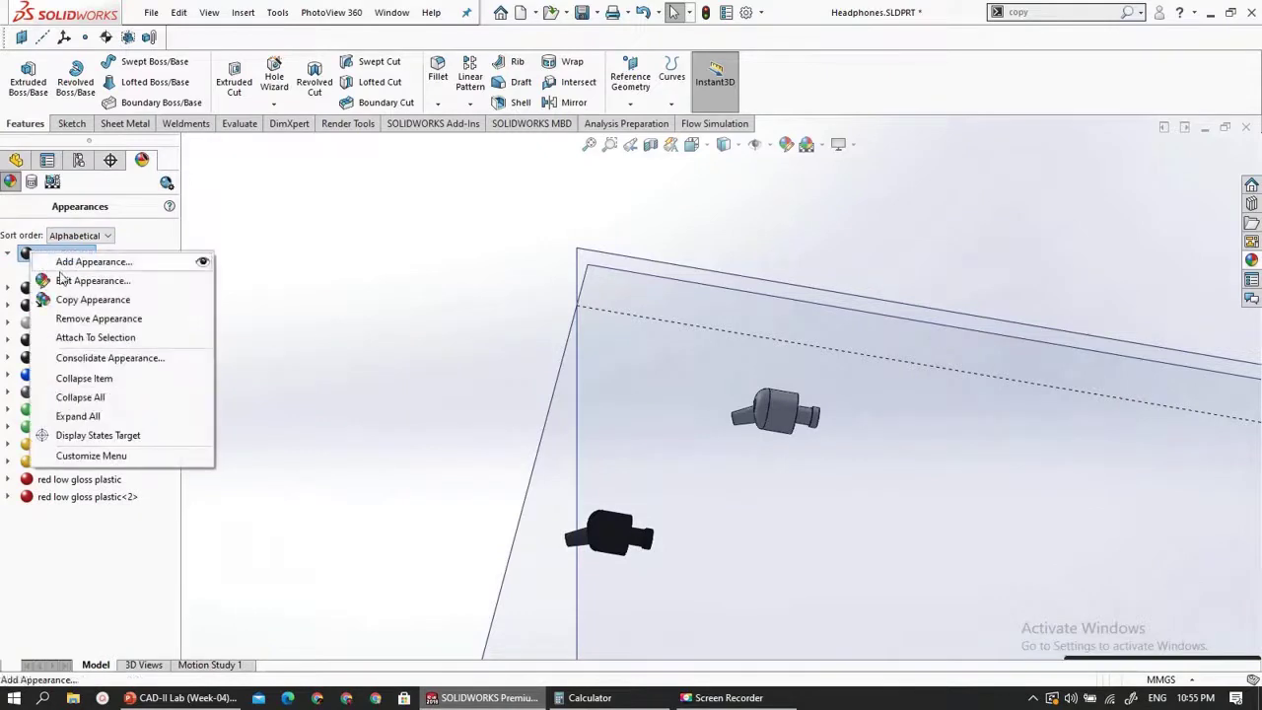
pyautogui.click(88, 281)
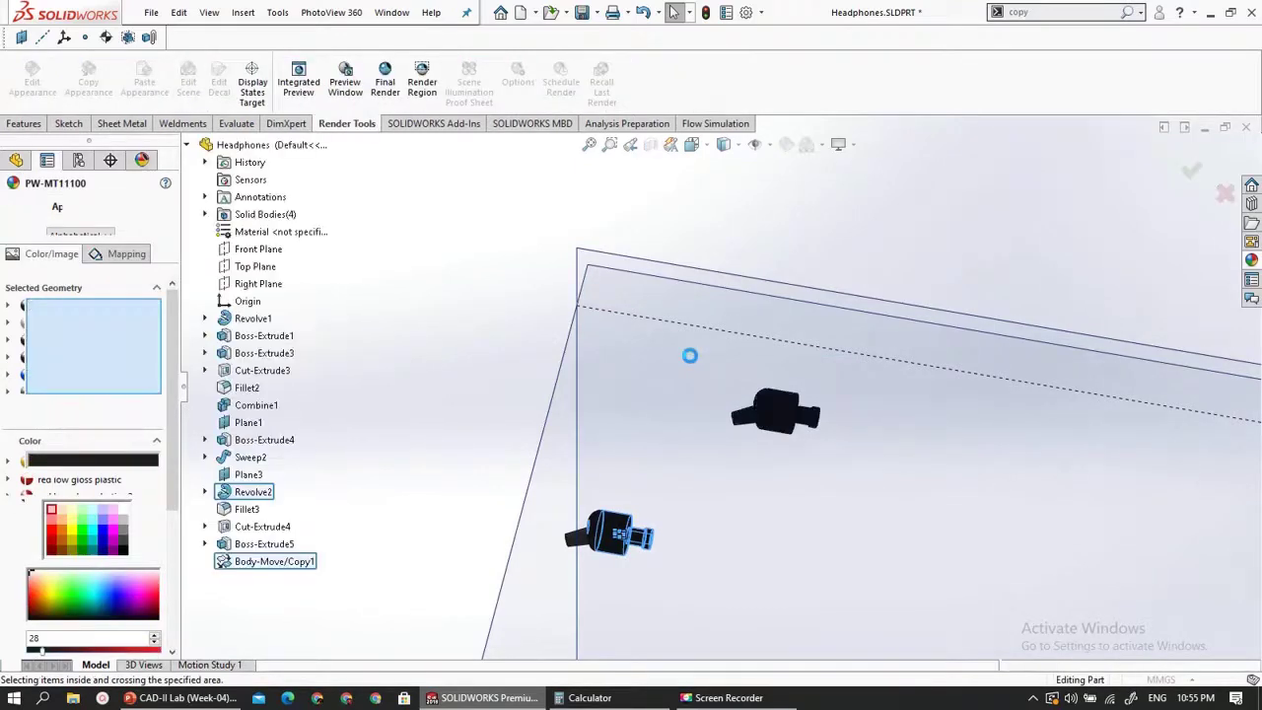
pyautogui.moveTo(690, 579); pyautogui.dragTo(515, 486)
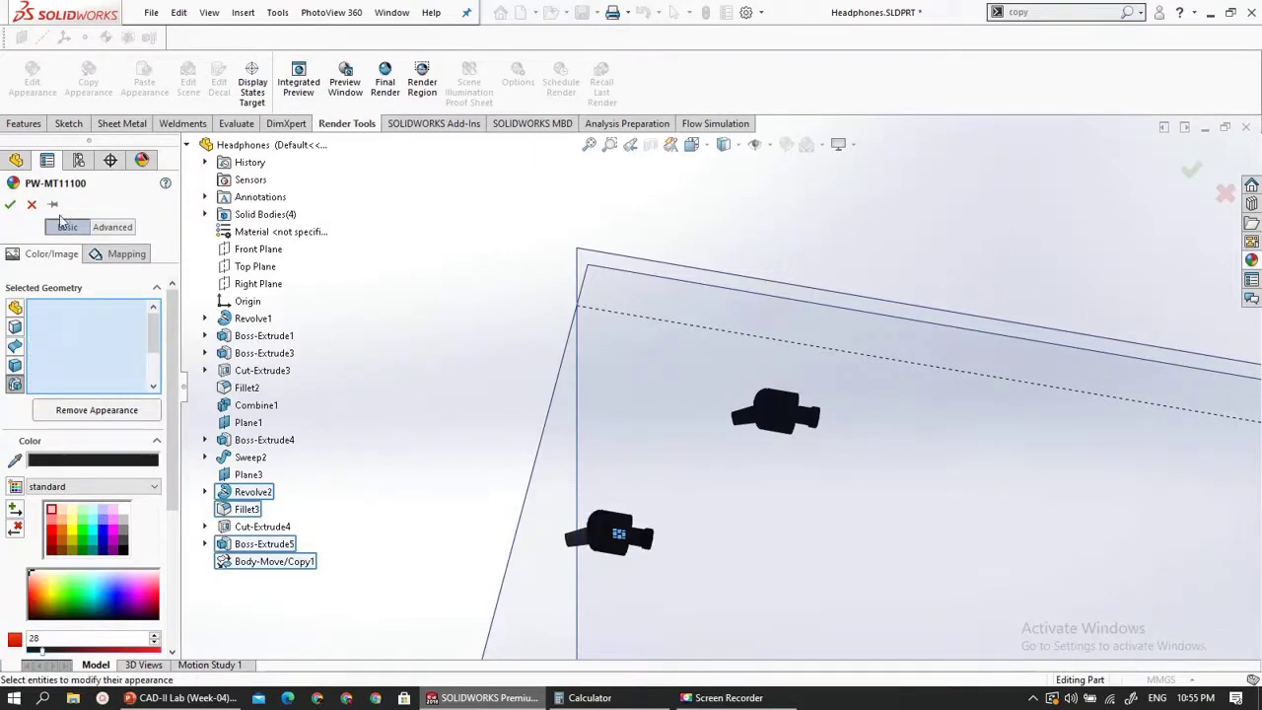
pyautogui.press('Return')
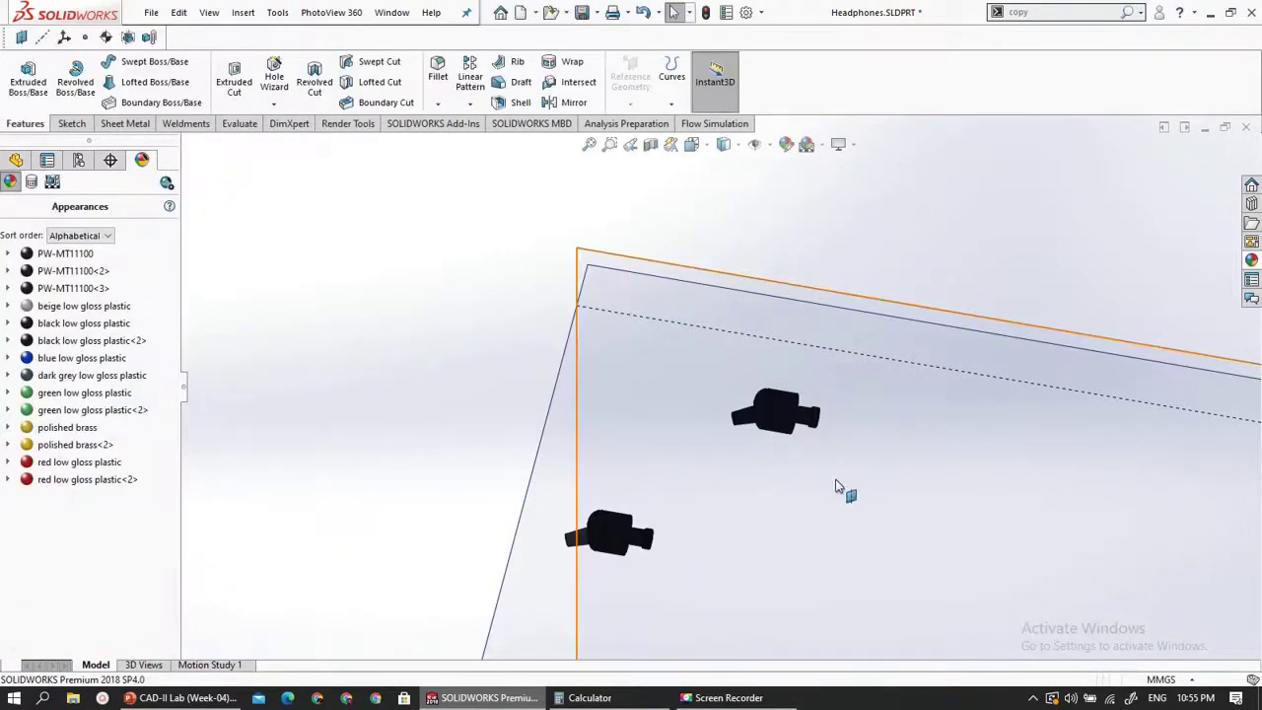
# - Apply white low gloss plastic to the drafted boss face of the copied earbud
pyautogui.scroll(-5, 598, 572)
pyautogui.scroll(-3, 838, 364)
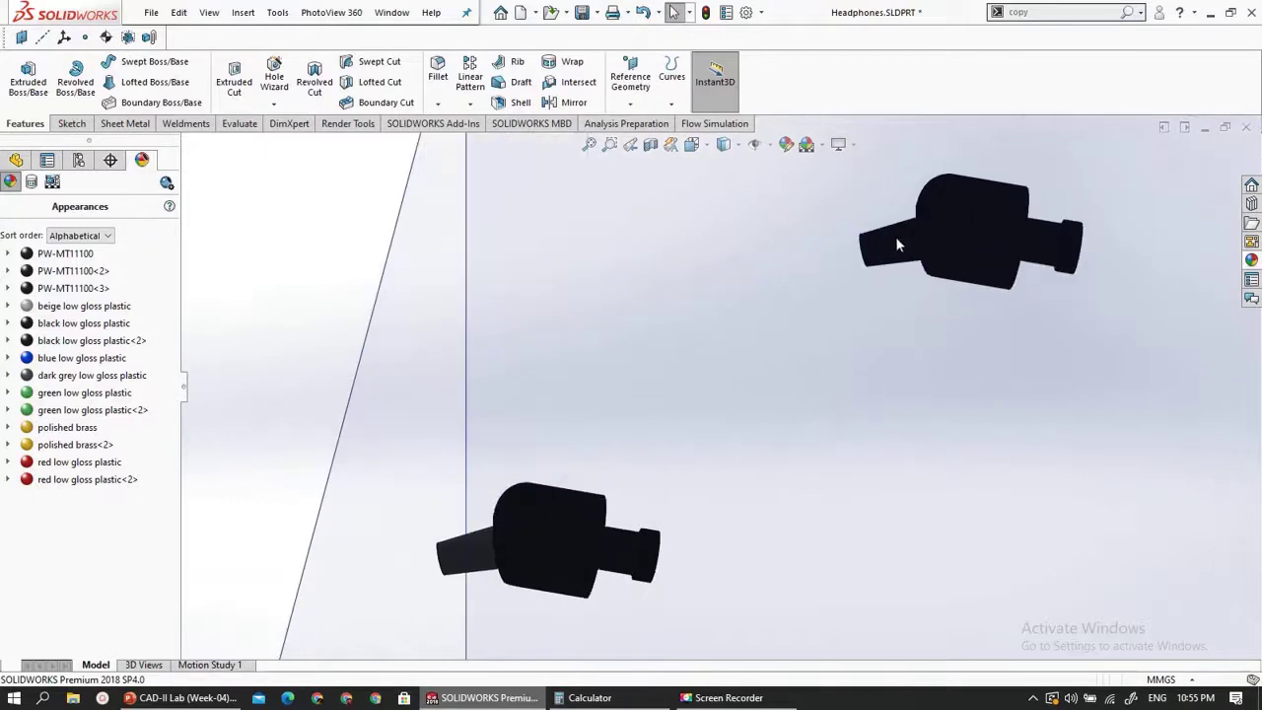
pyautogui.click(899, 237)
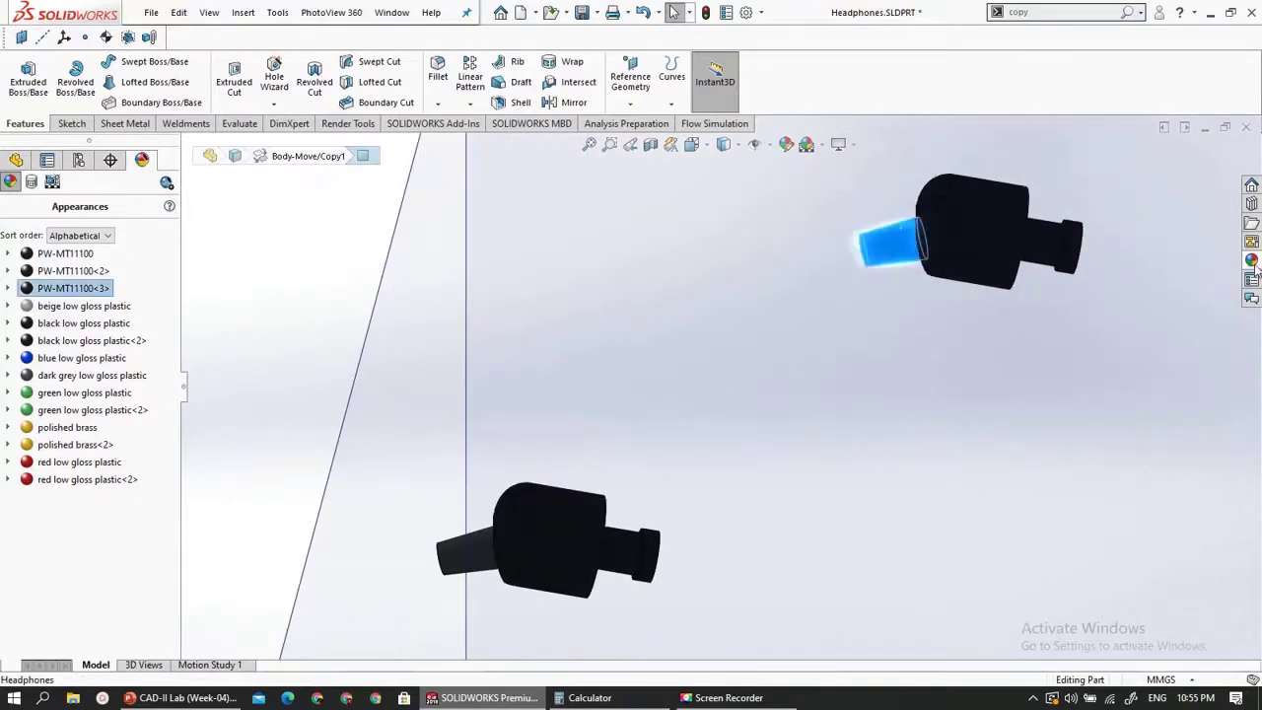
pyautogui.click(1252, 259)
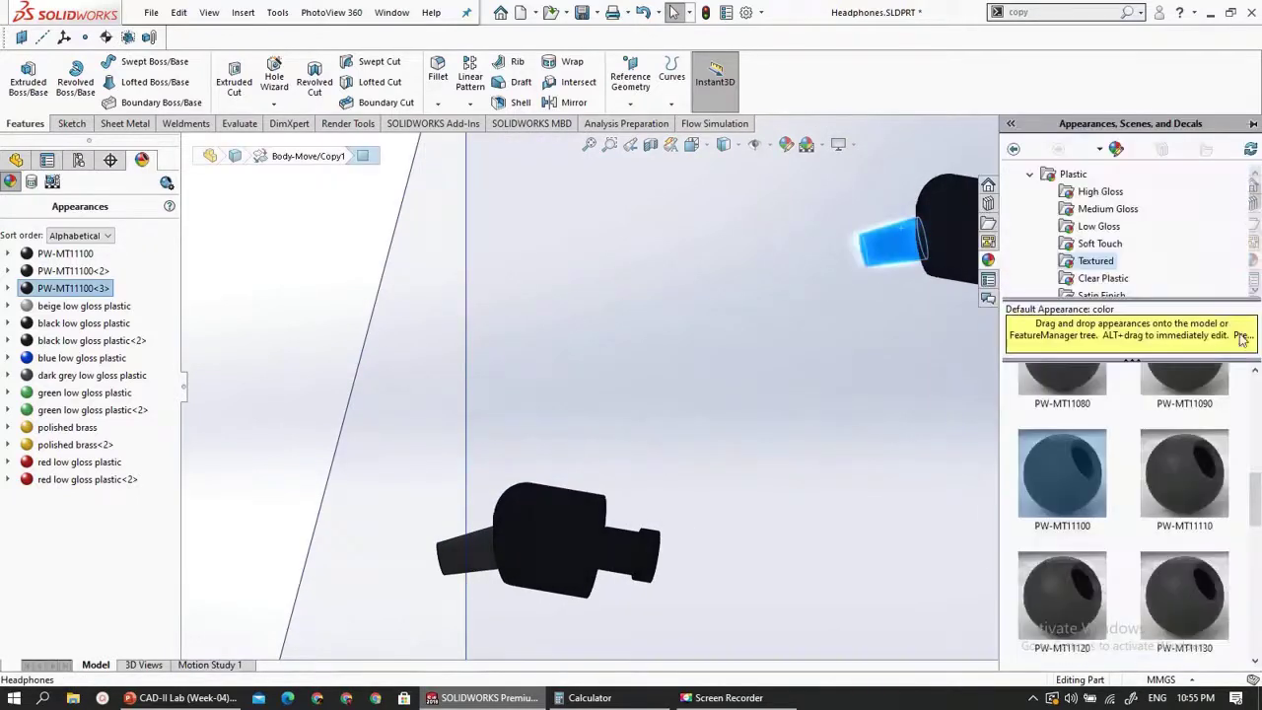
pyautogui.click(1095, 225)
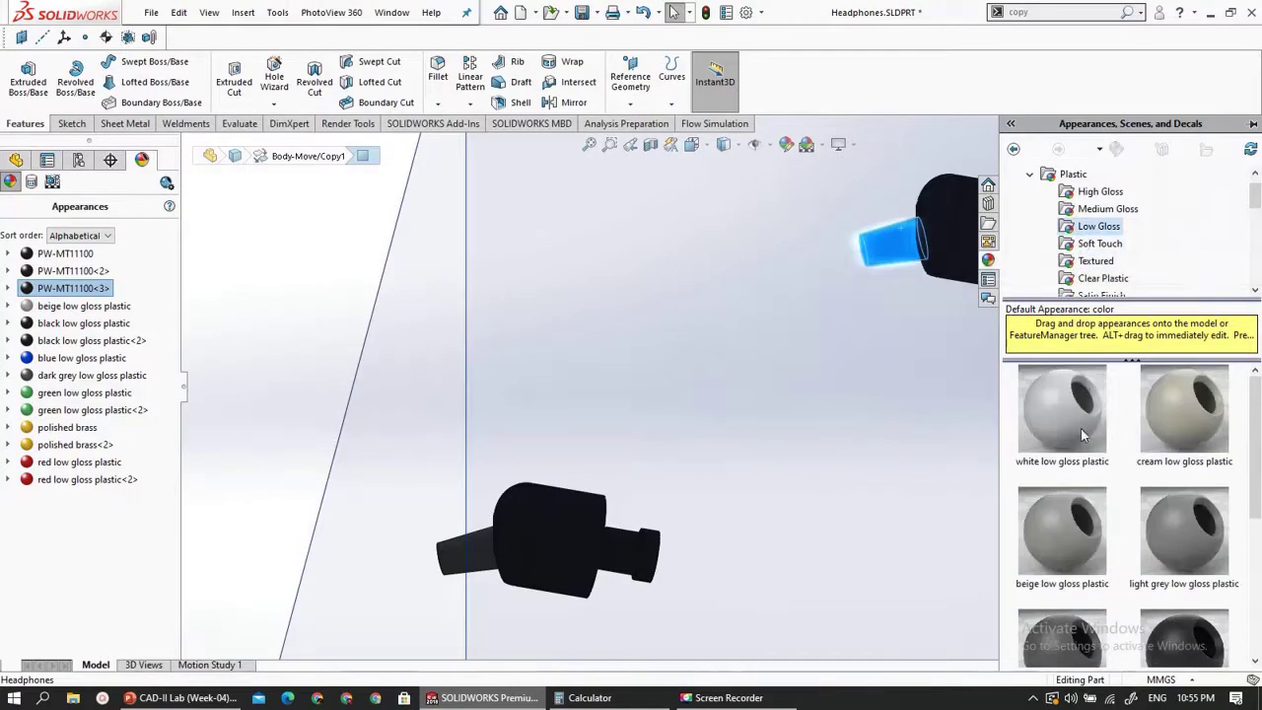
pyautogui.scroll(-5, 1083, 435)
pyautogui.scroll(5, 1083, 435)
pyautogui.doubleClick(1016, 395)
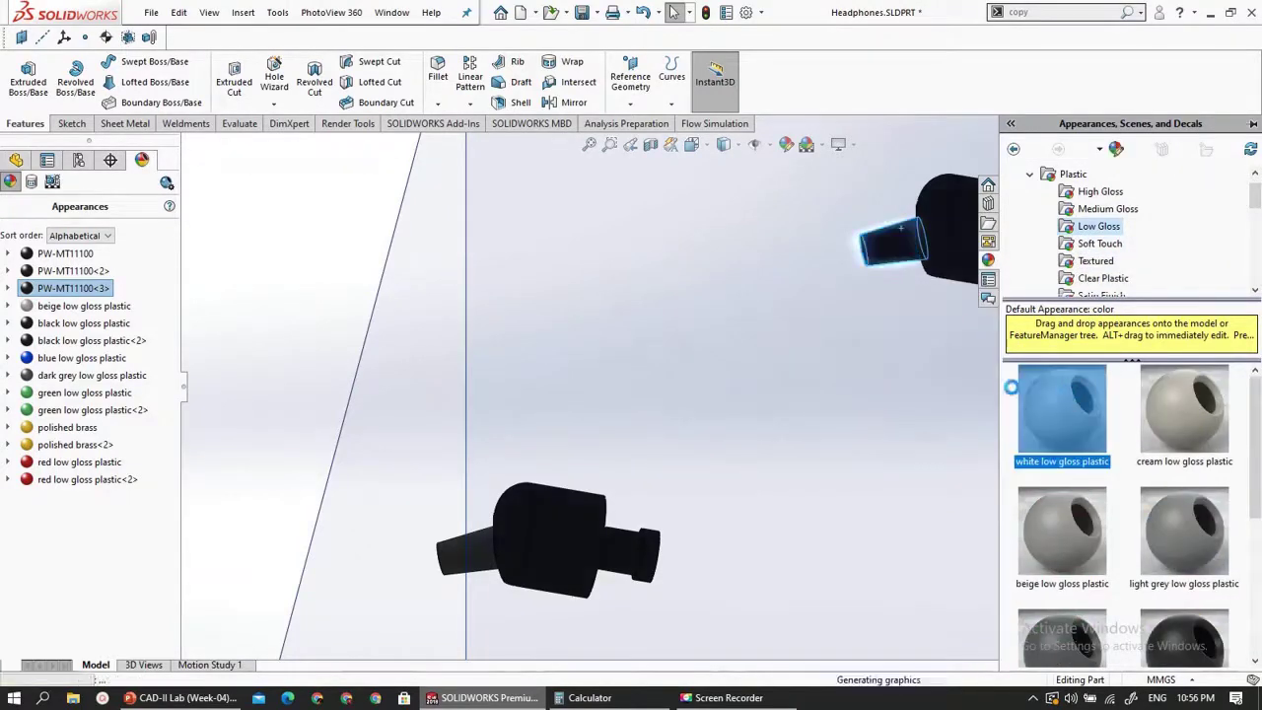
# - Add cream low gloss plastic to the part and identify the appearance used on the original earbud's drafted boss
pyautogui.scroll(2, 855, 385)
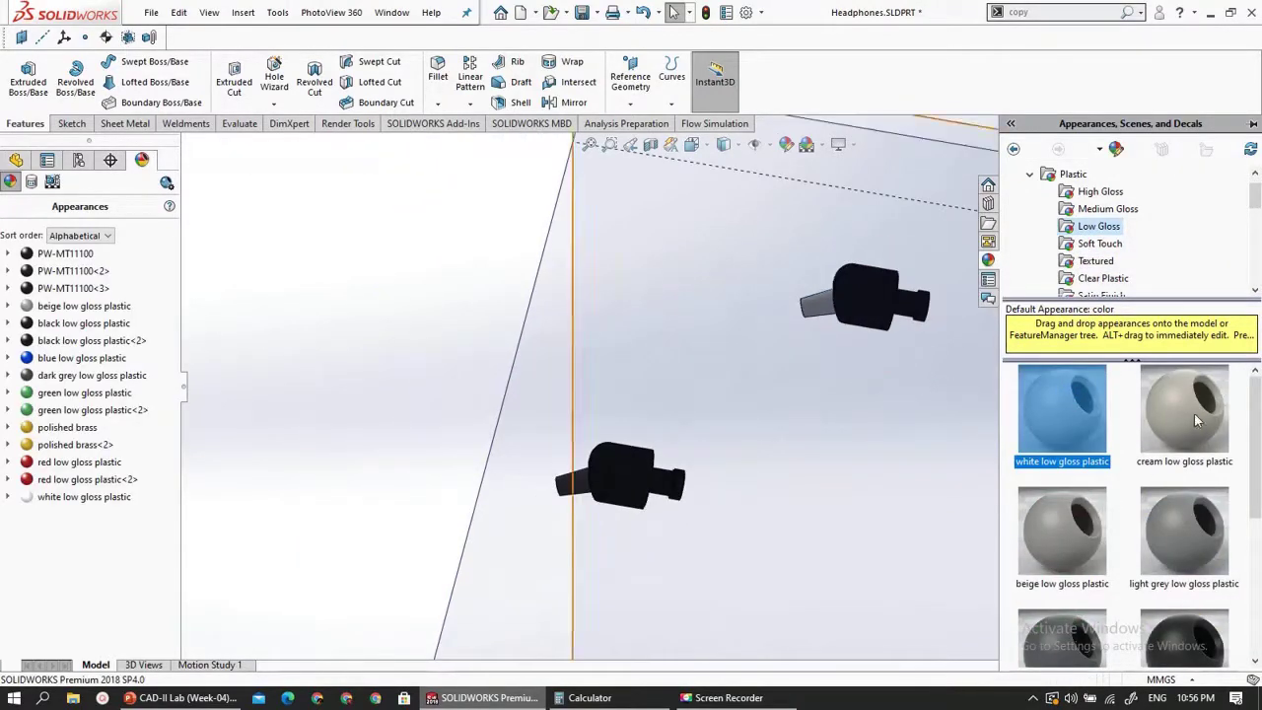
pyautogui.scroll(-3, 1127, 443)
pyautogui.scroll(3, 1121, 478)
pyautogui.moveTo(1182, 415); pyautogui.dragTo(614, 402)
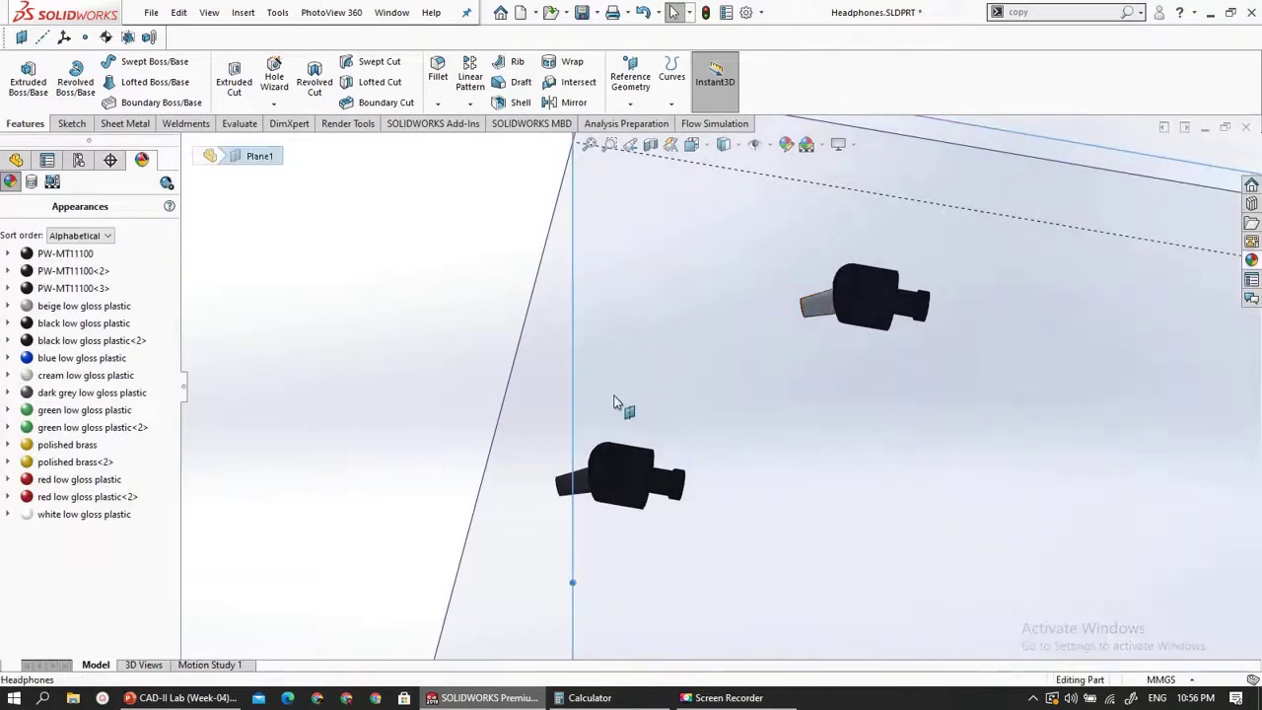
pyautogui.click(578, 480)
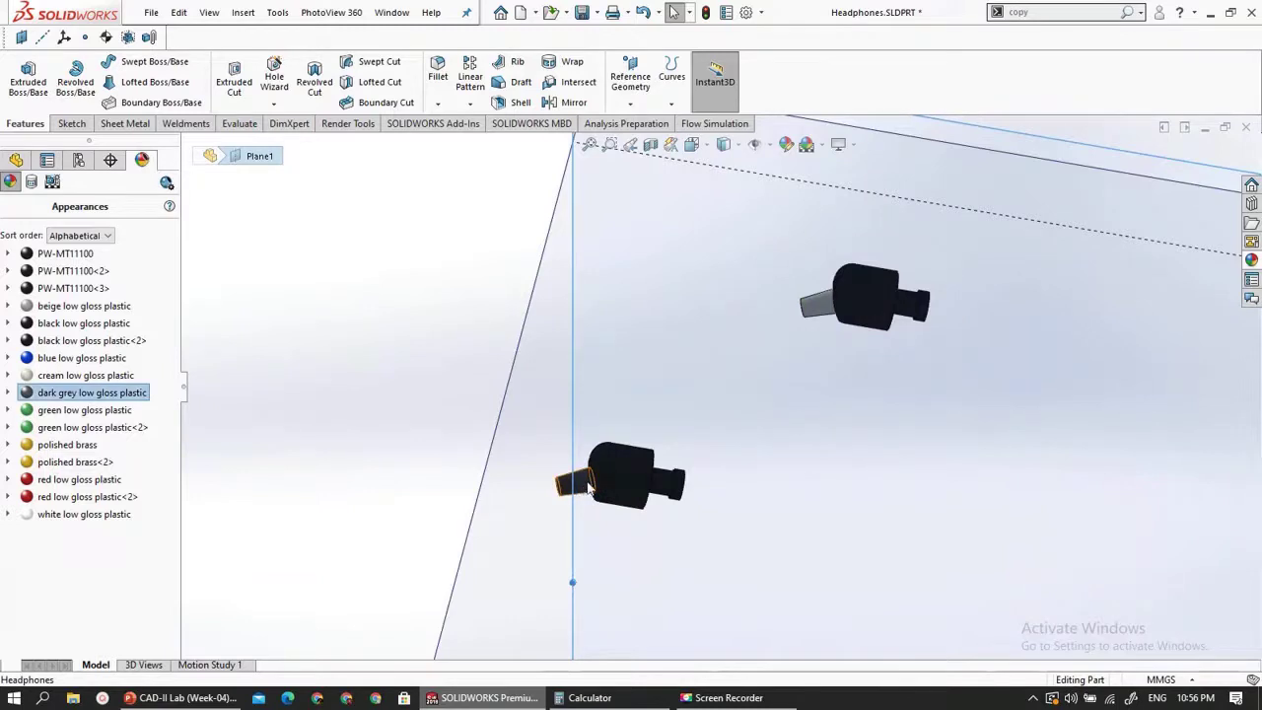
# - Apply the cream low gloss plastic appearance to the selected face of the lower earbud's tapered stem (Boss-Extrude5)
pyautogui.click(1251, 261)
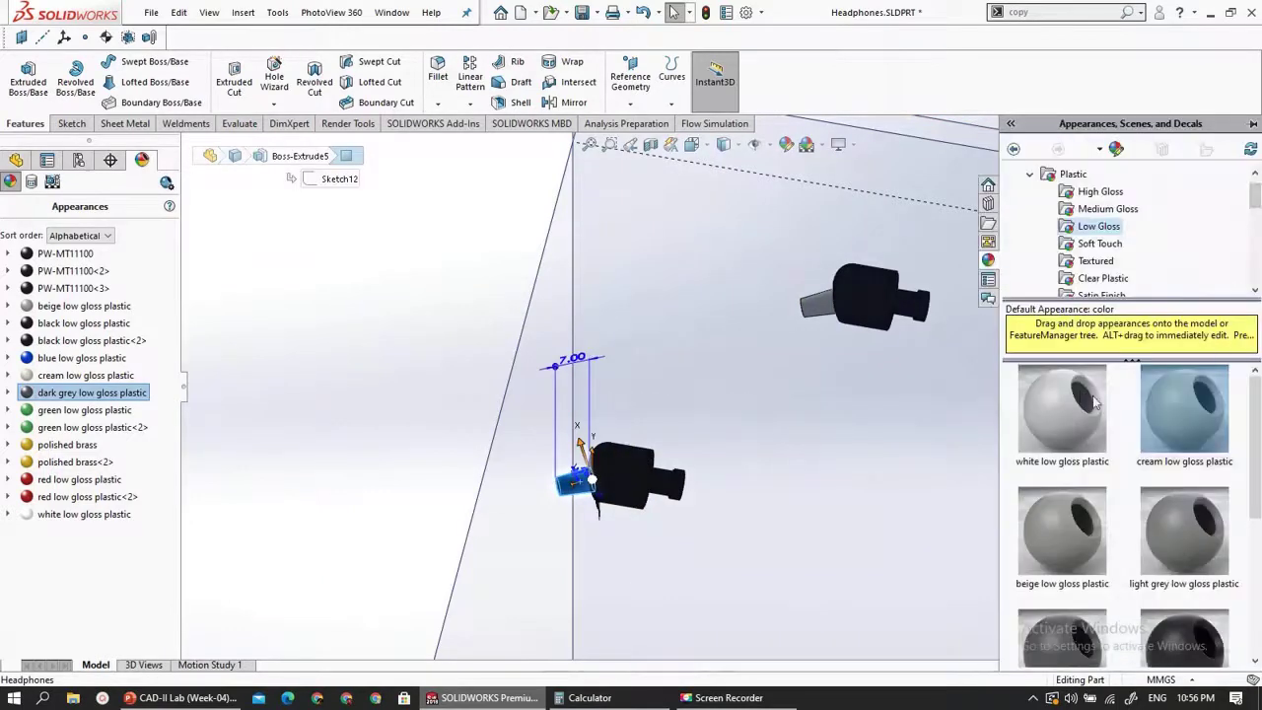
pyautogui.doubleClick(1147, 396)
pyautogui.click(805, 438)
# - Examine both earbuds' orientation and their placement relative to the cable's upper end
pyautogui.scroll(2, 805, 438)
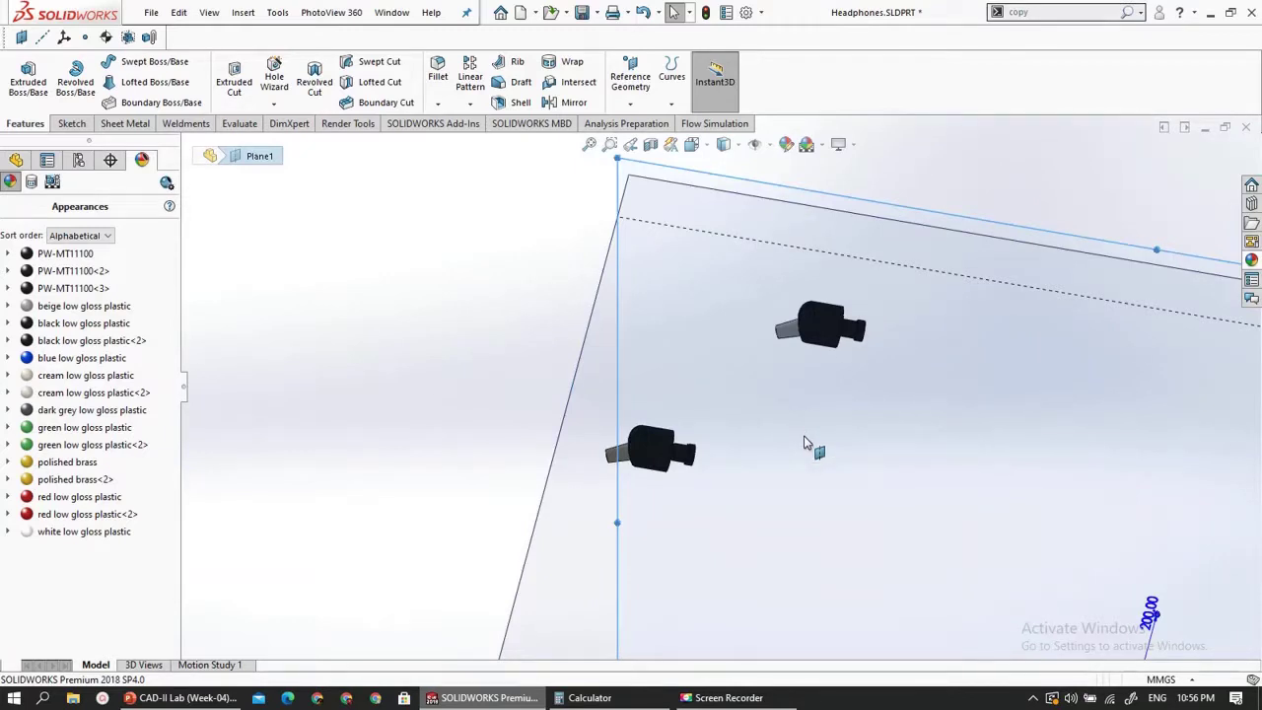
pyautogui.scroll(-4, 684, 298)
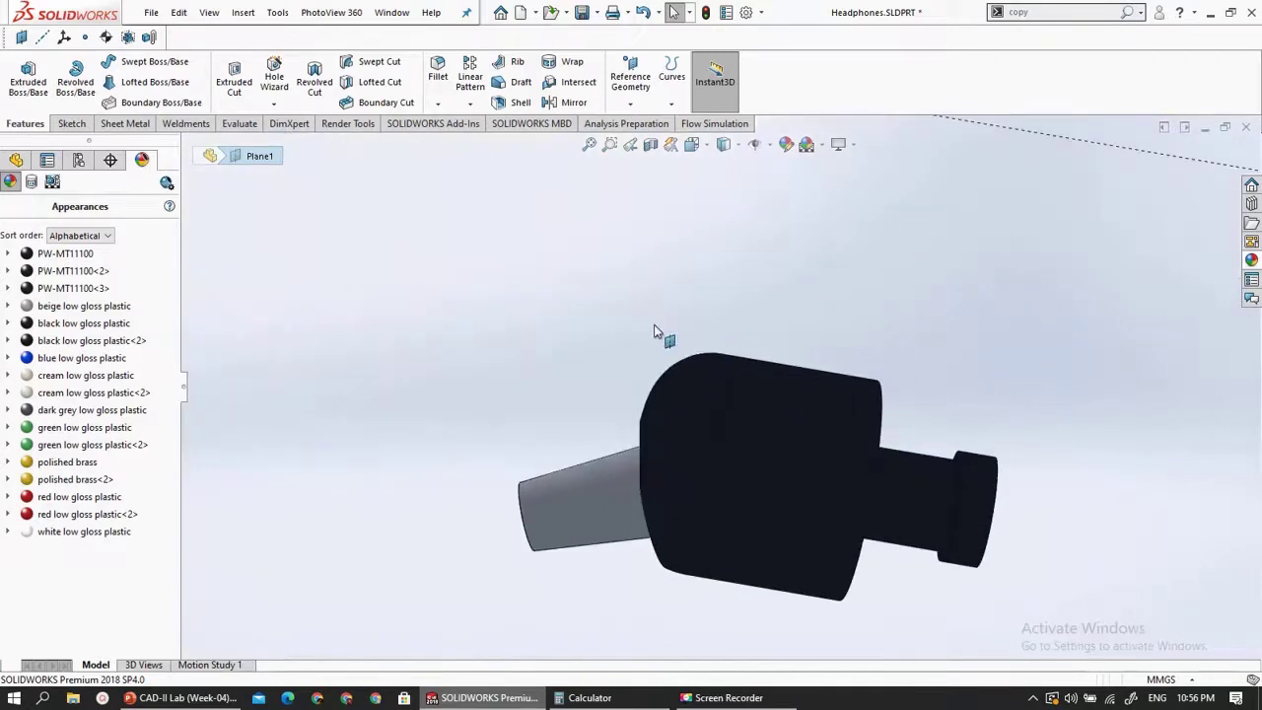
pyautogui.scroll(8, 658, 338)
pyautogui.scroll(2, 779, 408)
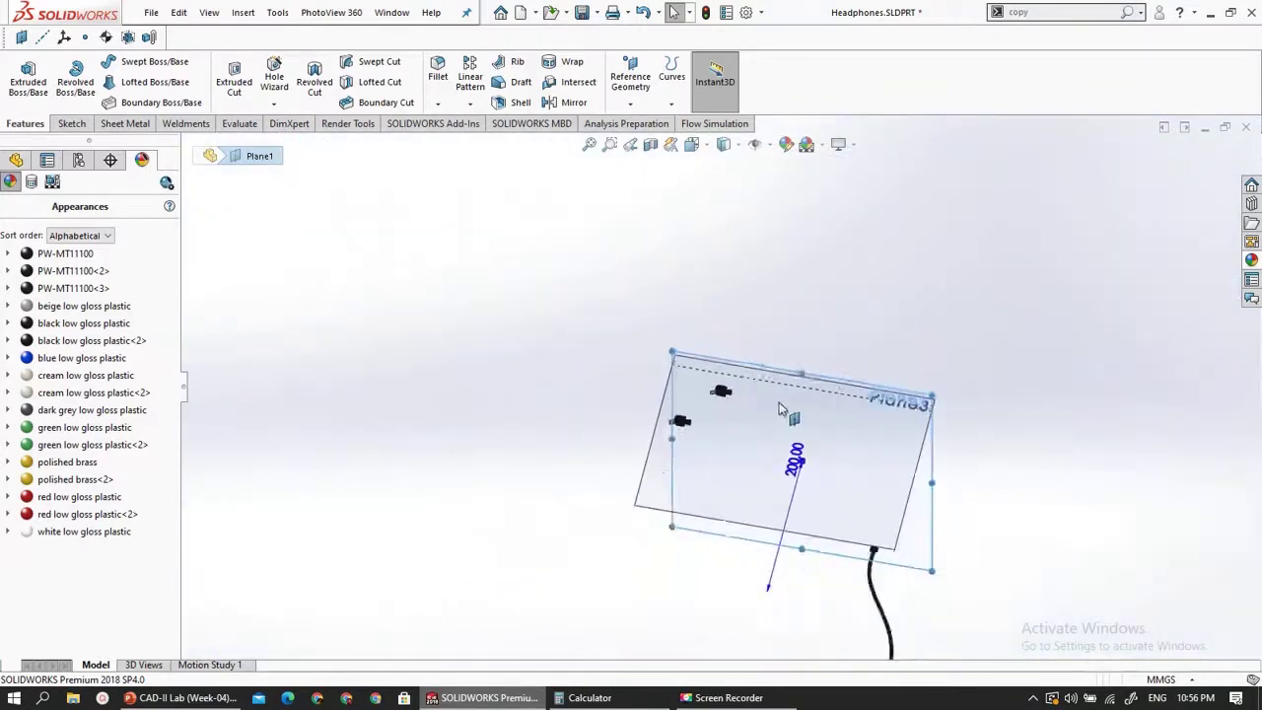
pyautogui.scroll(-5, 823, 533)
pyautogui.scroll(2, 831, 542)
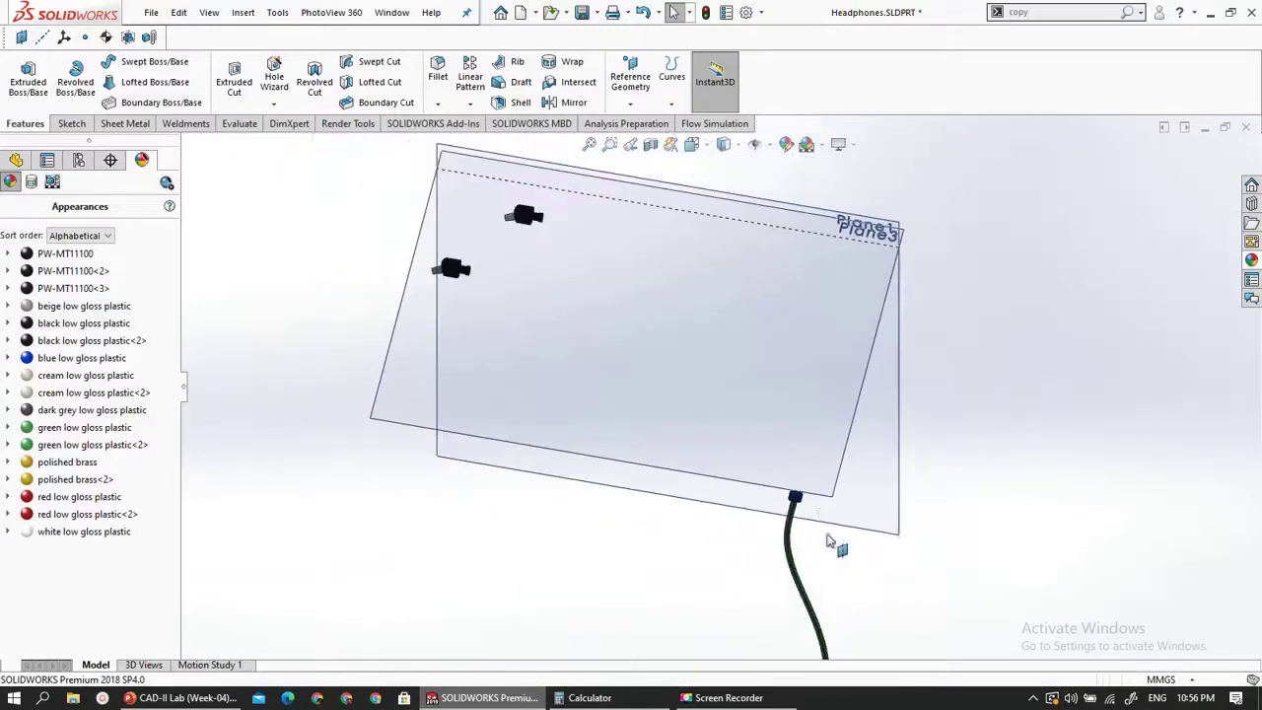
pyautogui.scroll(-3, 824, 499)
pyautogui.scroll(5, 750, 483)
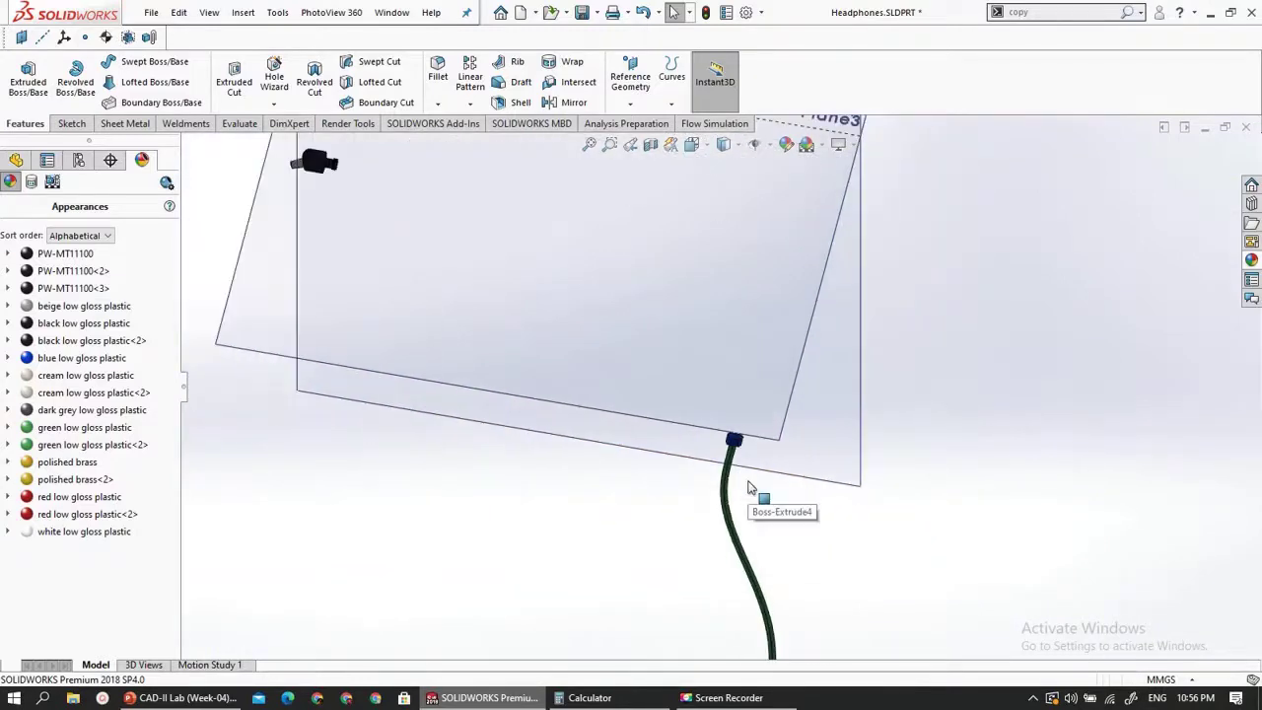
pyautogui.scroll(2, 695, 522)
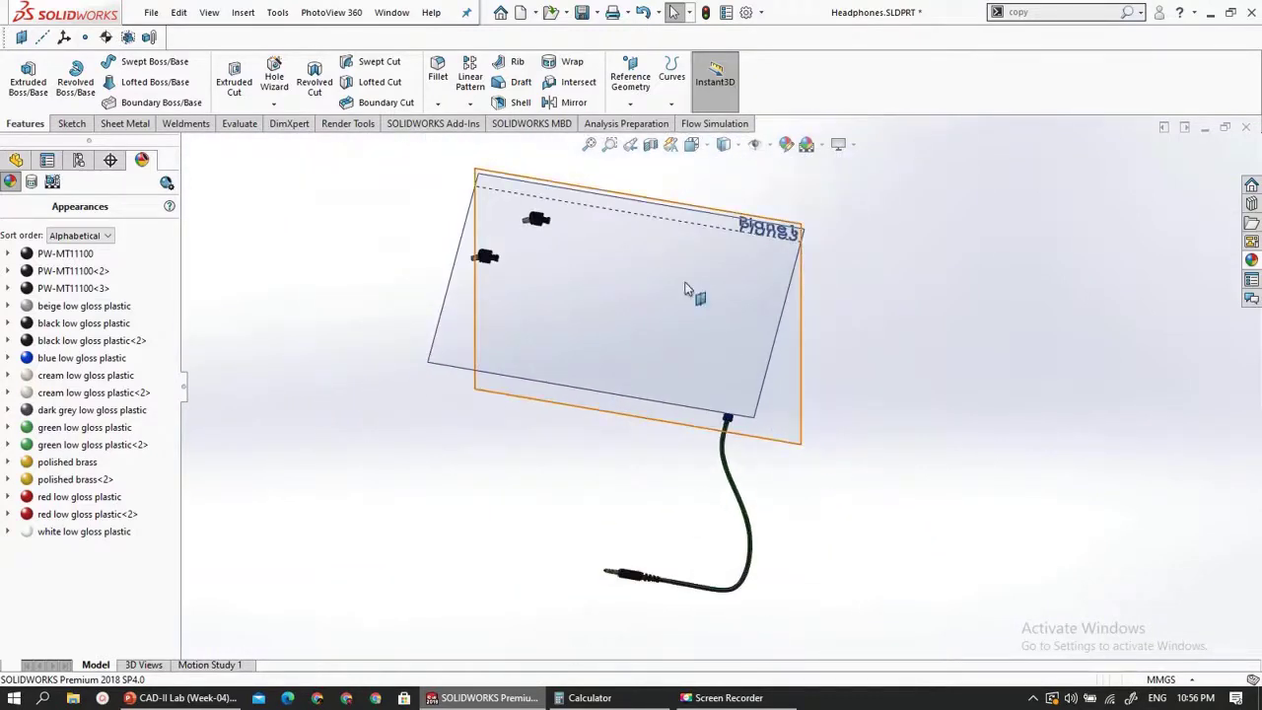
pyautogui.scroll(2, 550, 211)
pyautogui.scroll(-5, 651, 326)
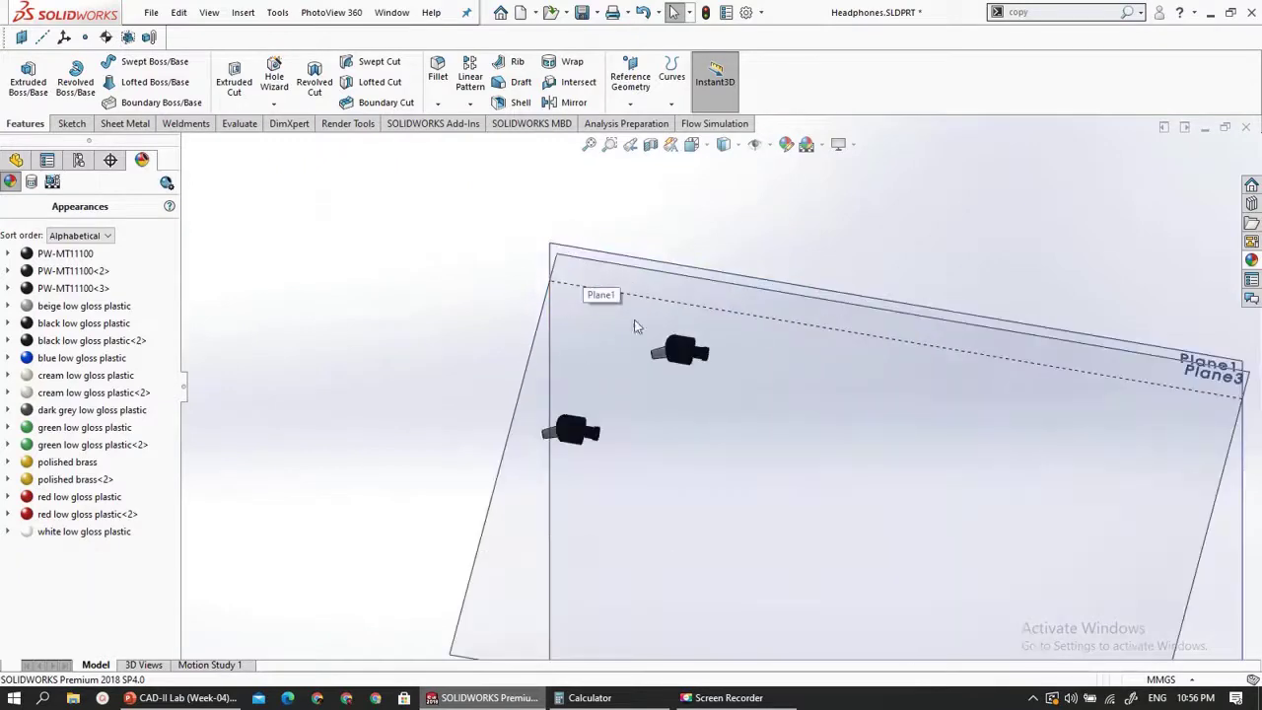
pyautogui.scroll(5, 717, 383)
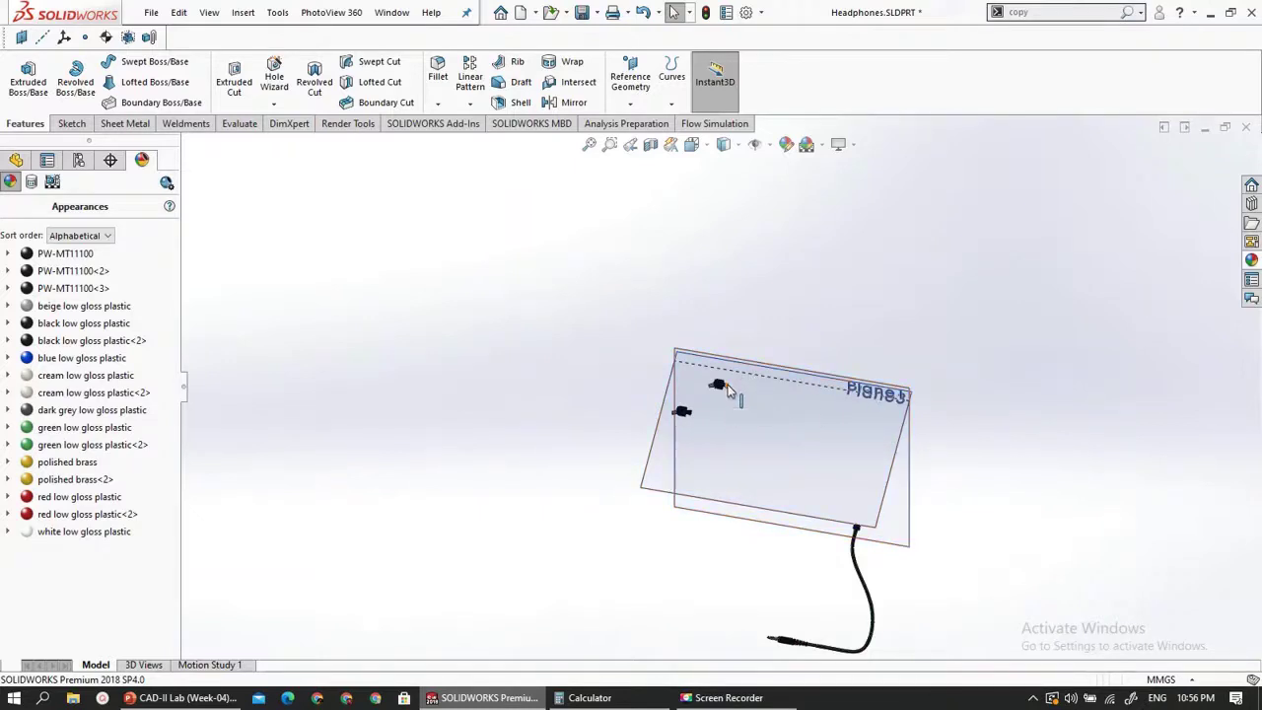
pyautogui.scroll(-2, 723, 389)
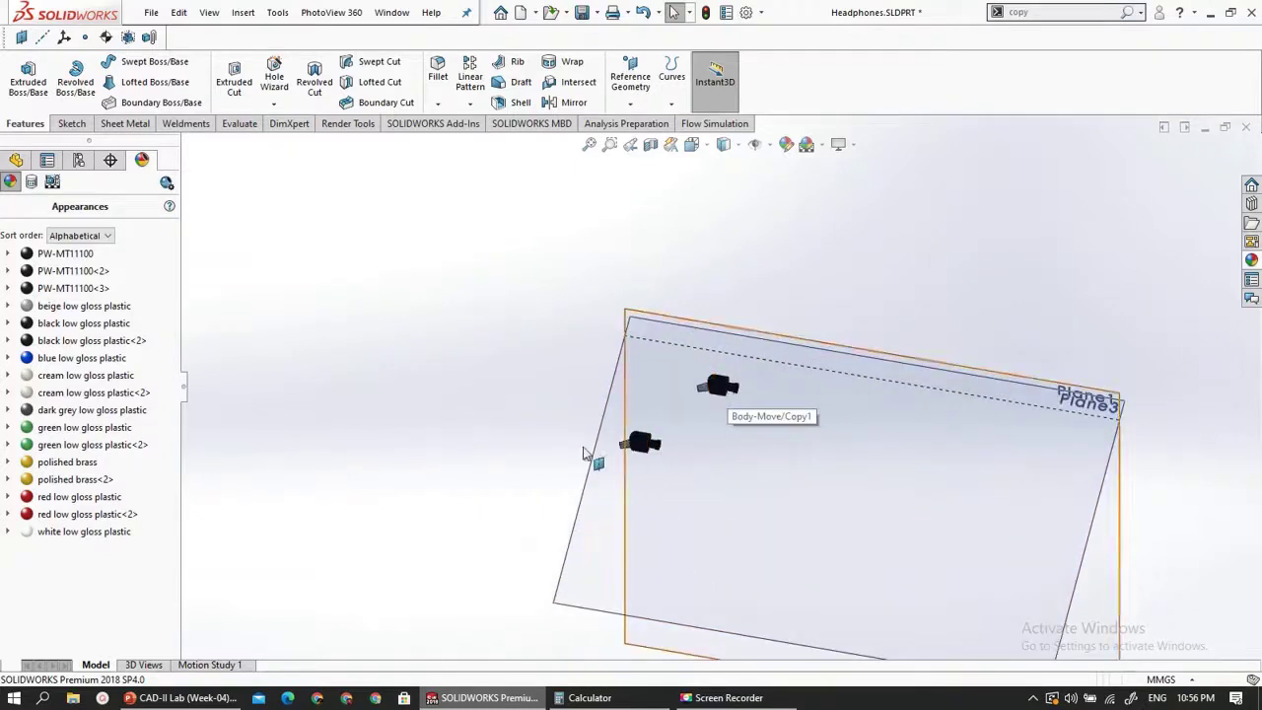
pyautogui.scroll(2, 643, 431)
pyautogui.scroll(-2, 826, 521)
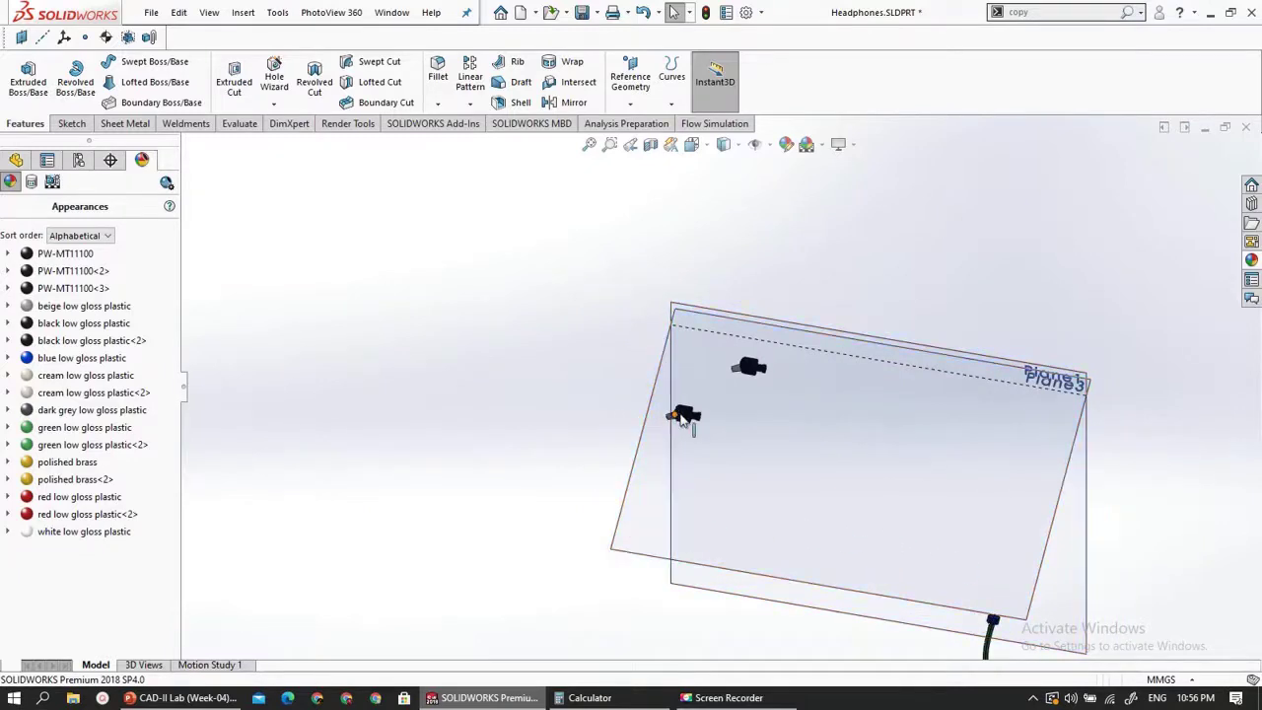
pyautogui.scroll(-1, 686, 418)
pyautogui.scroll(2, 705, 399)
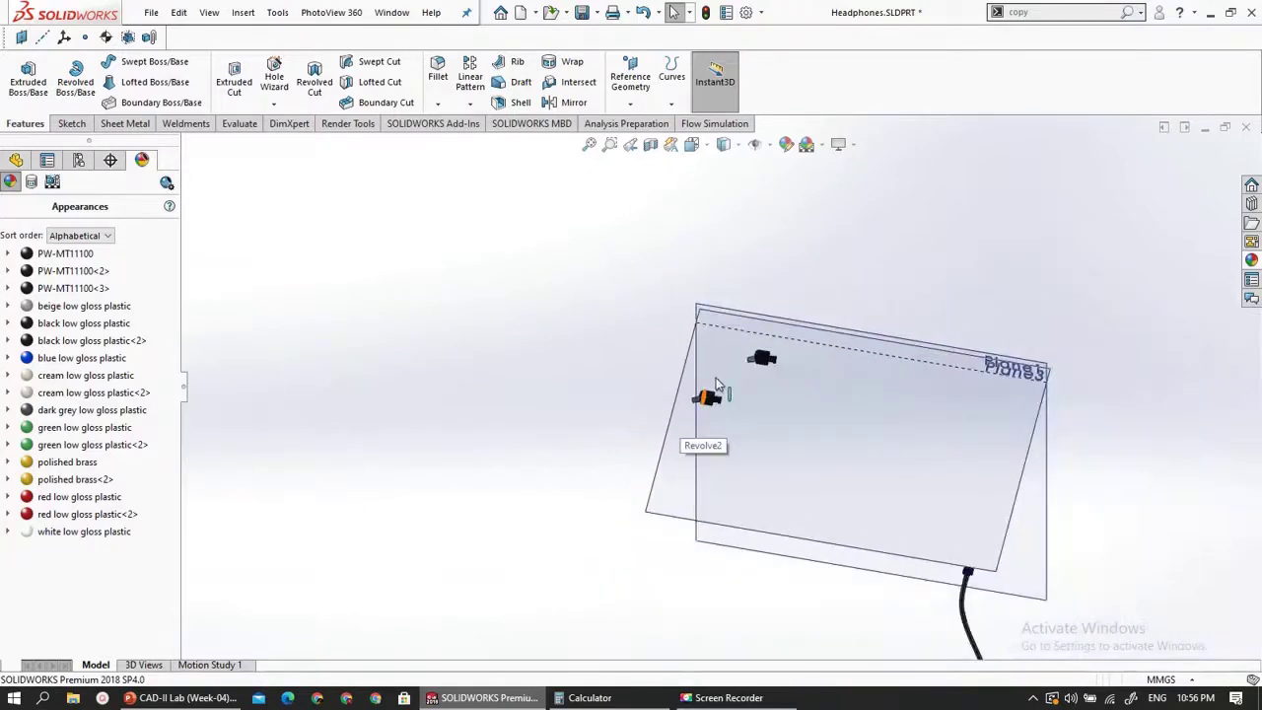
# - Try to make one copy of the upper earbud rotated 179 degrees about the Z axis with Move/Copy Bodies
pyautogui.scroll(-3, 745, 370)
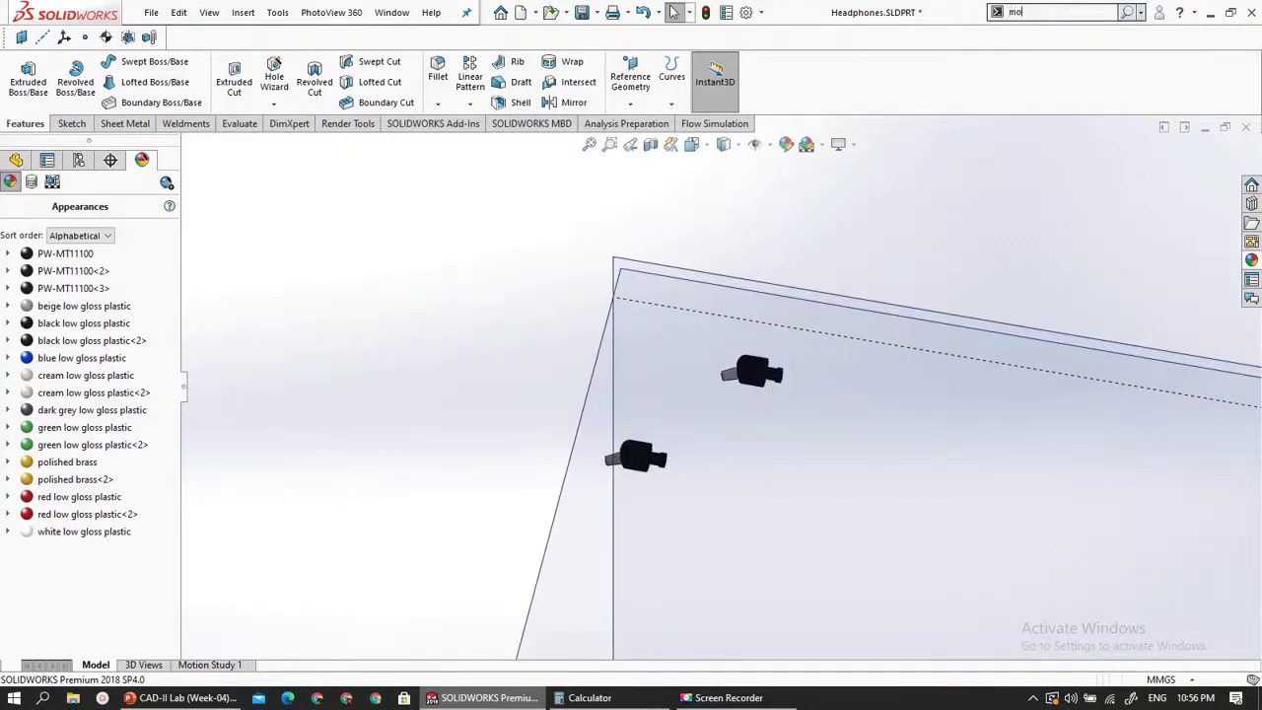
pyautogui.click(1053, 14)
pyautogui.write('move')
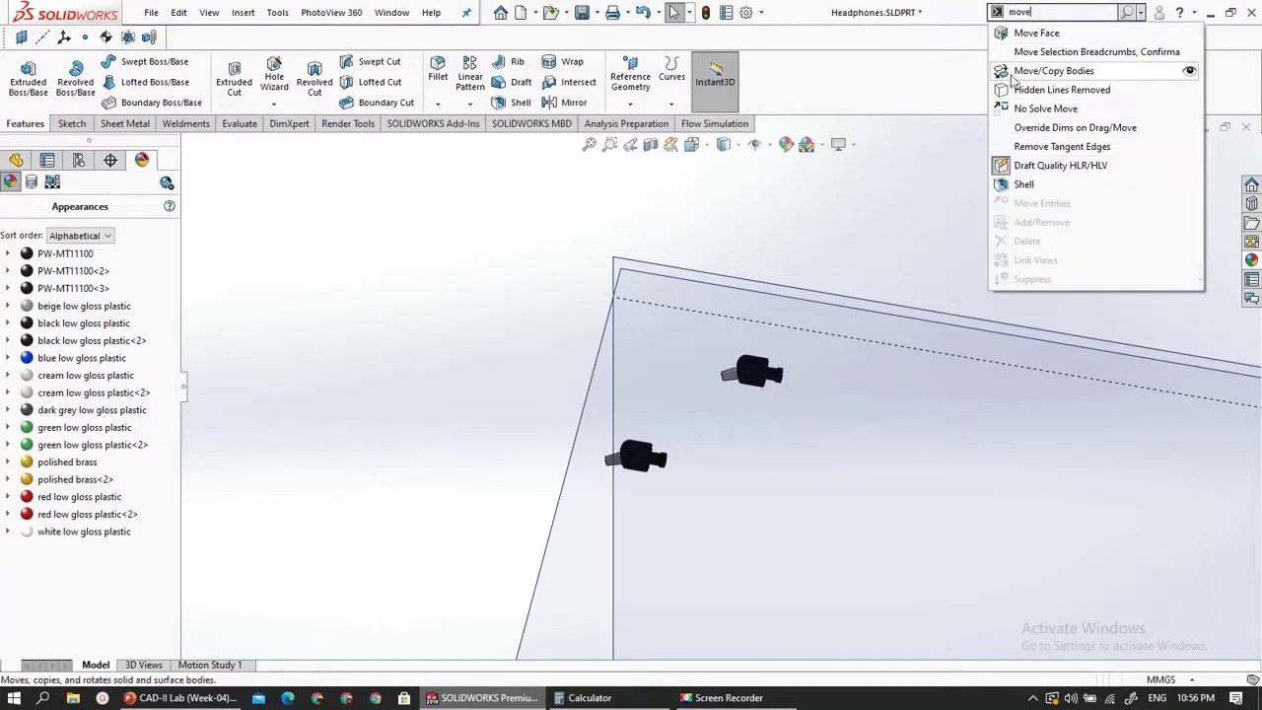
pyautogui.click(1046, 71)
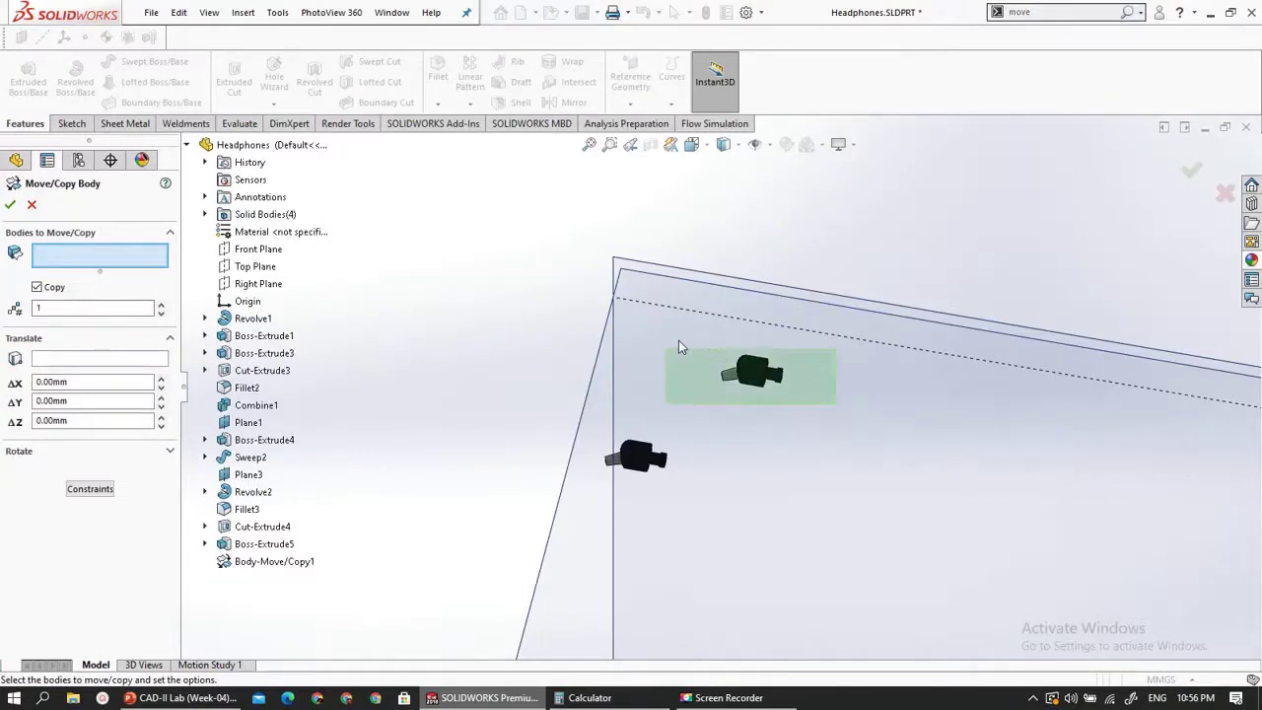
pyautogui.click(754, 367)
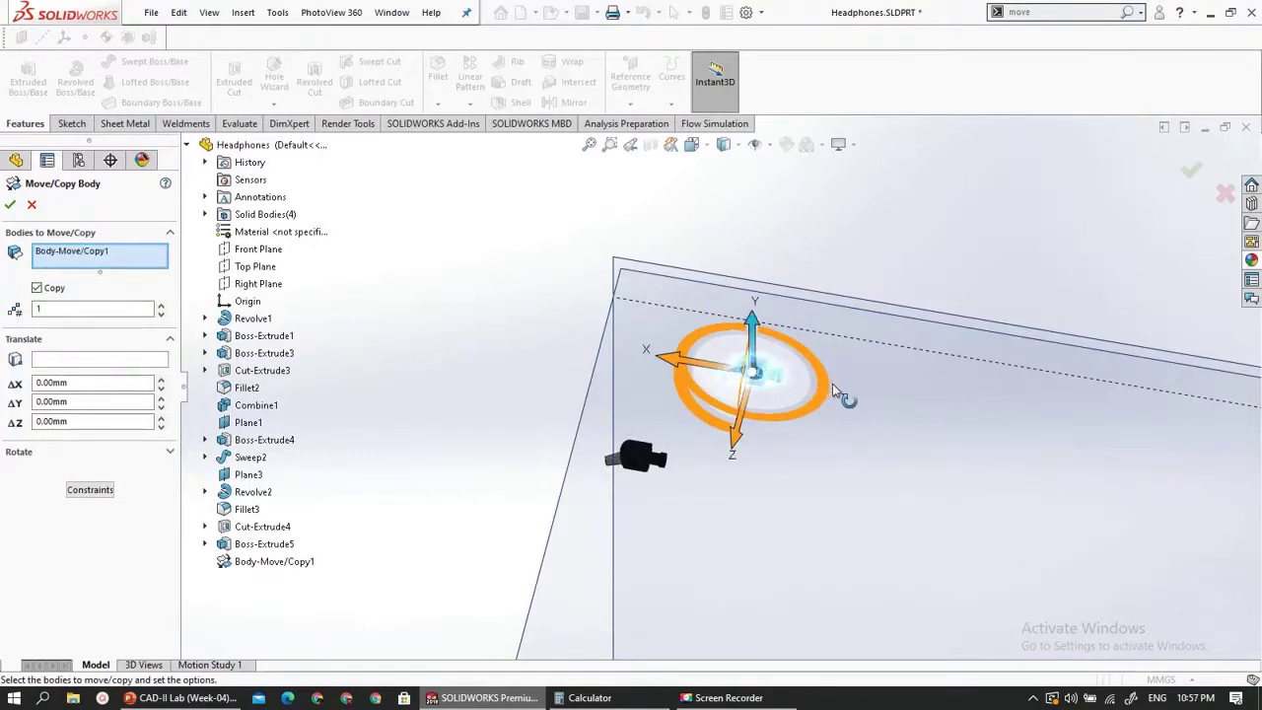
pyautogui.moveTo(828, 389); pyautogui.dragTo(627, 363)
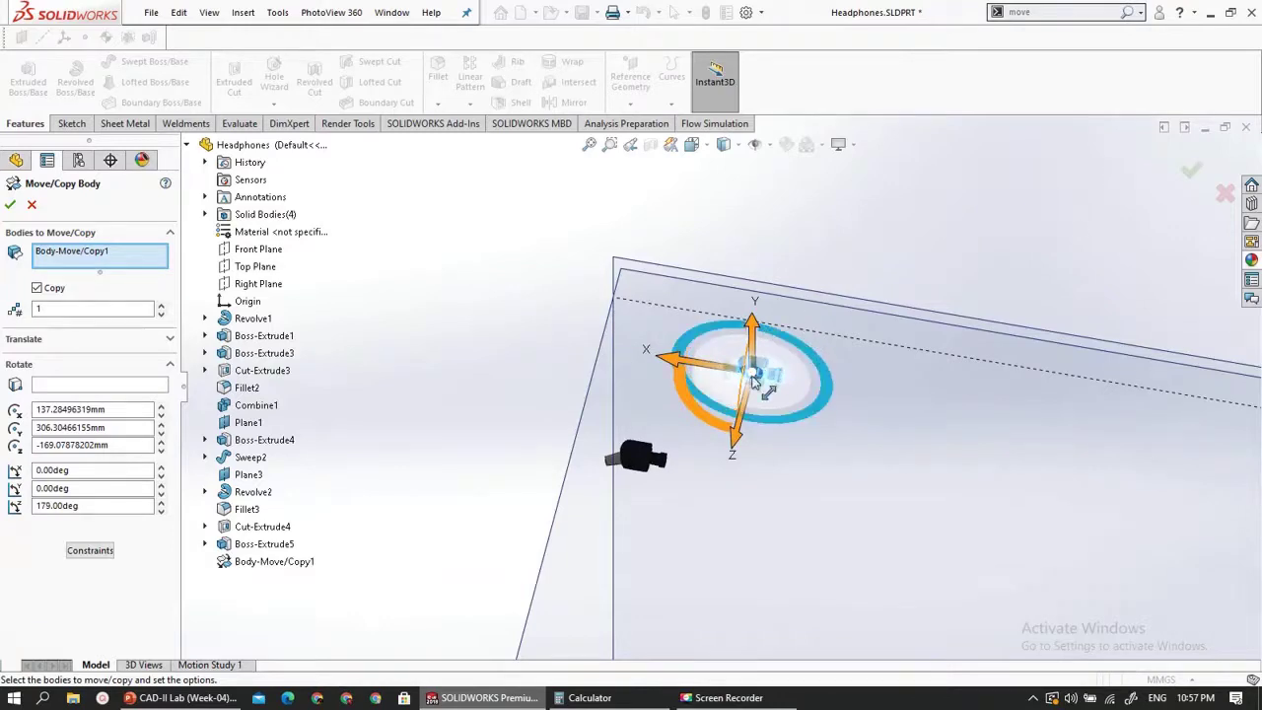
pyautogui.scroll(-1, 740, 384)
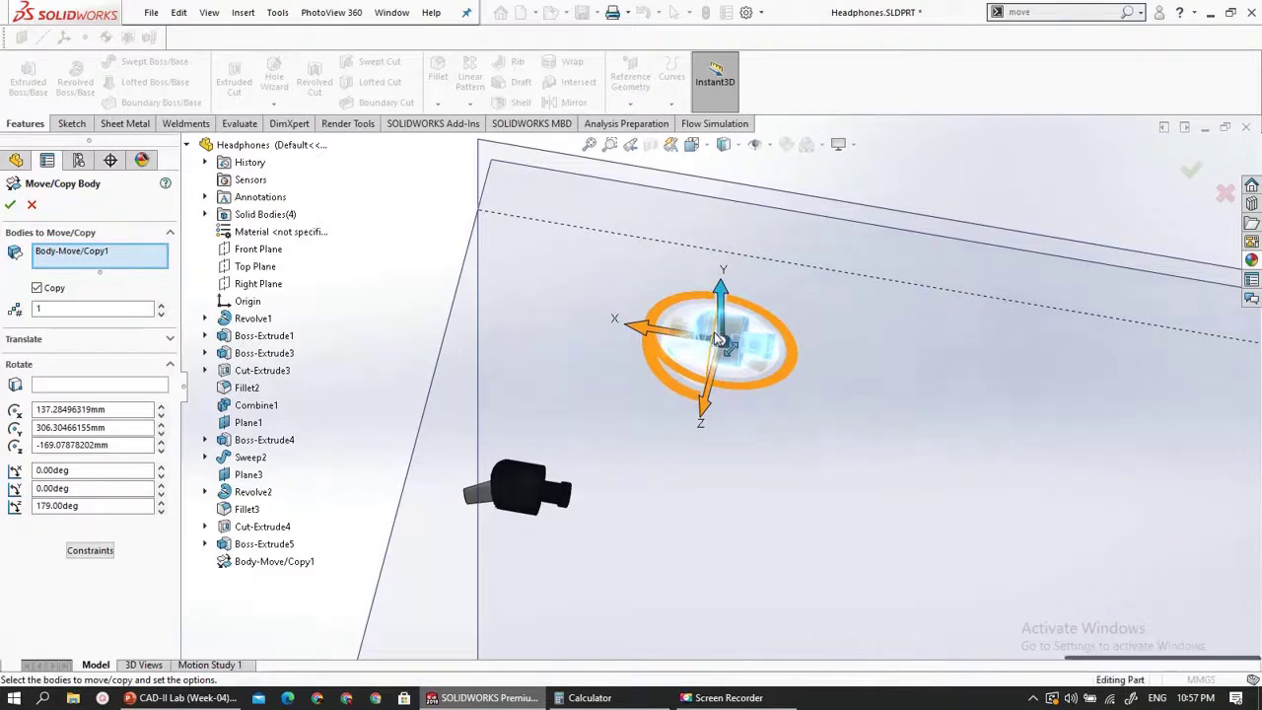
pyautogui.moveTo(718, 338)
pyautogui.mouseDown()
pyautogui.moveTo(716, 350)
pyautogui.moveTo(720, 337)
pyautogui.mouseUp()
pyautogui.click(1190, 172)
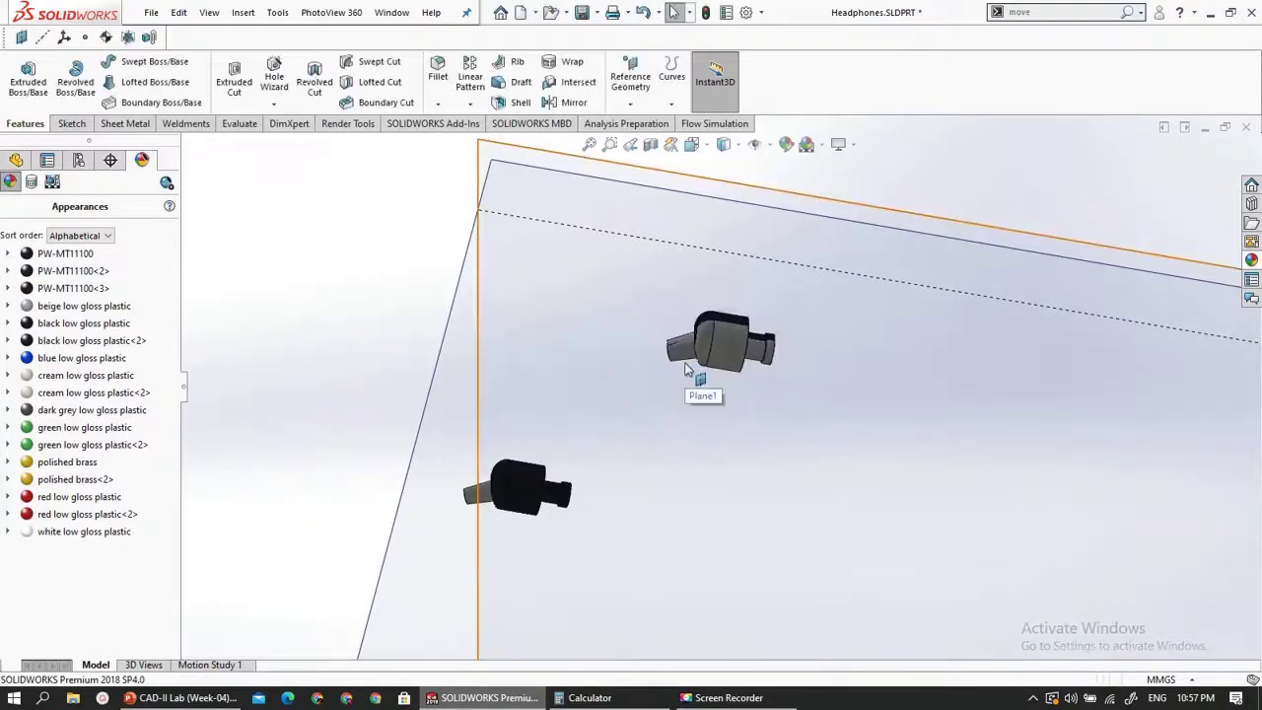
# - Rotate the upper earbud body 183.5 degrees about the Z axis with Move/Copy Bodies, with copying turned off
pyautogui.scroll(3, 766, 342)
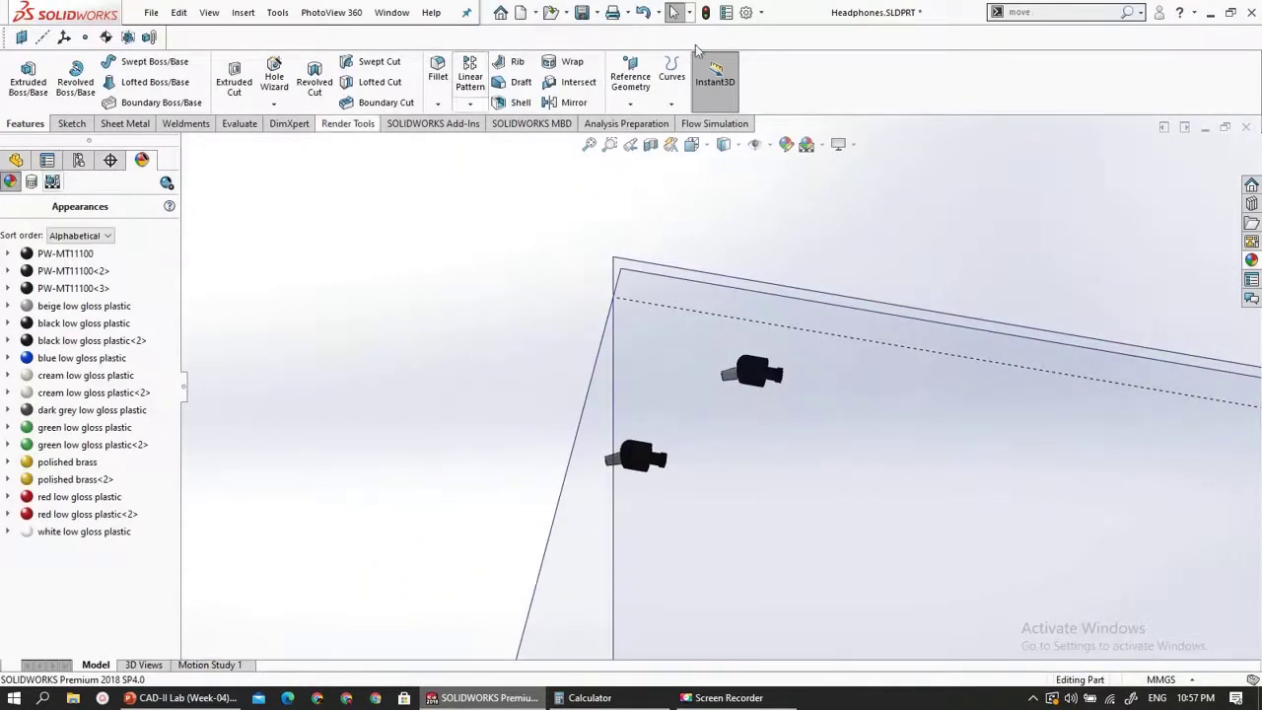
pyautogui.click(1085, 12)
pyautogui.write('move')
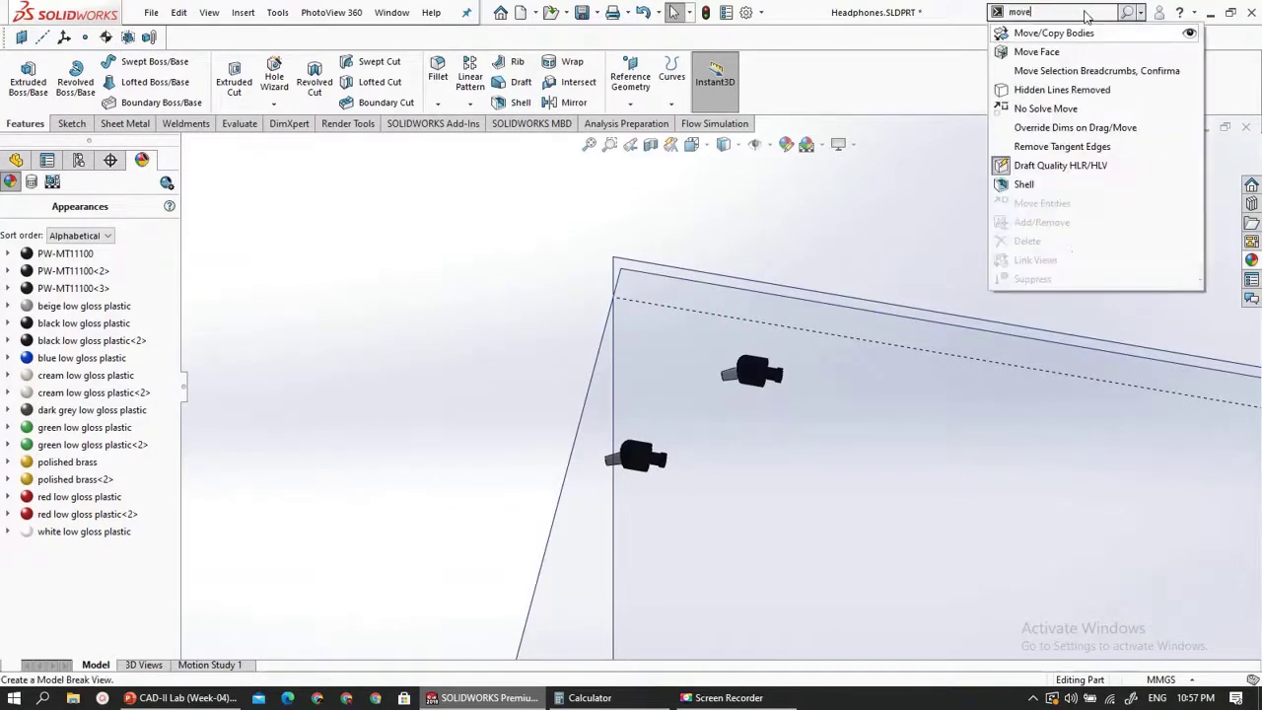
pyautogui.click(1074, 34)
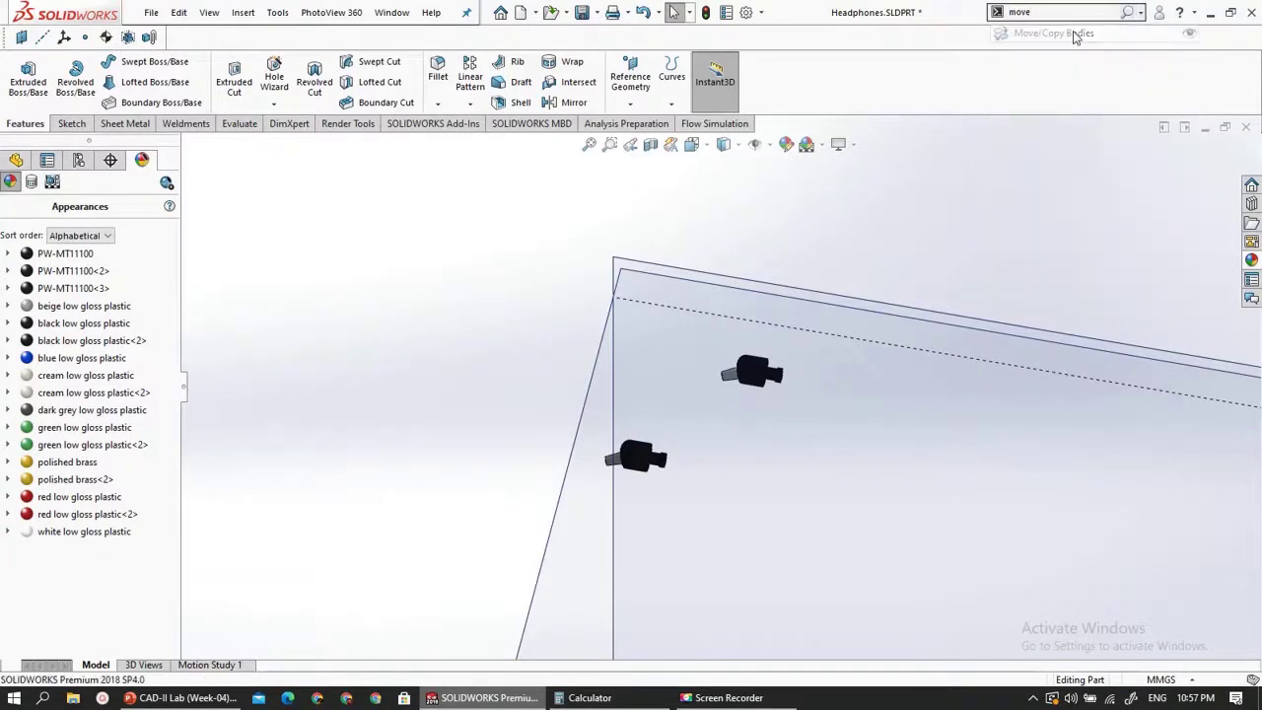
pyautogui.click(37, 288)
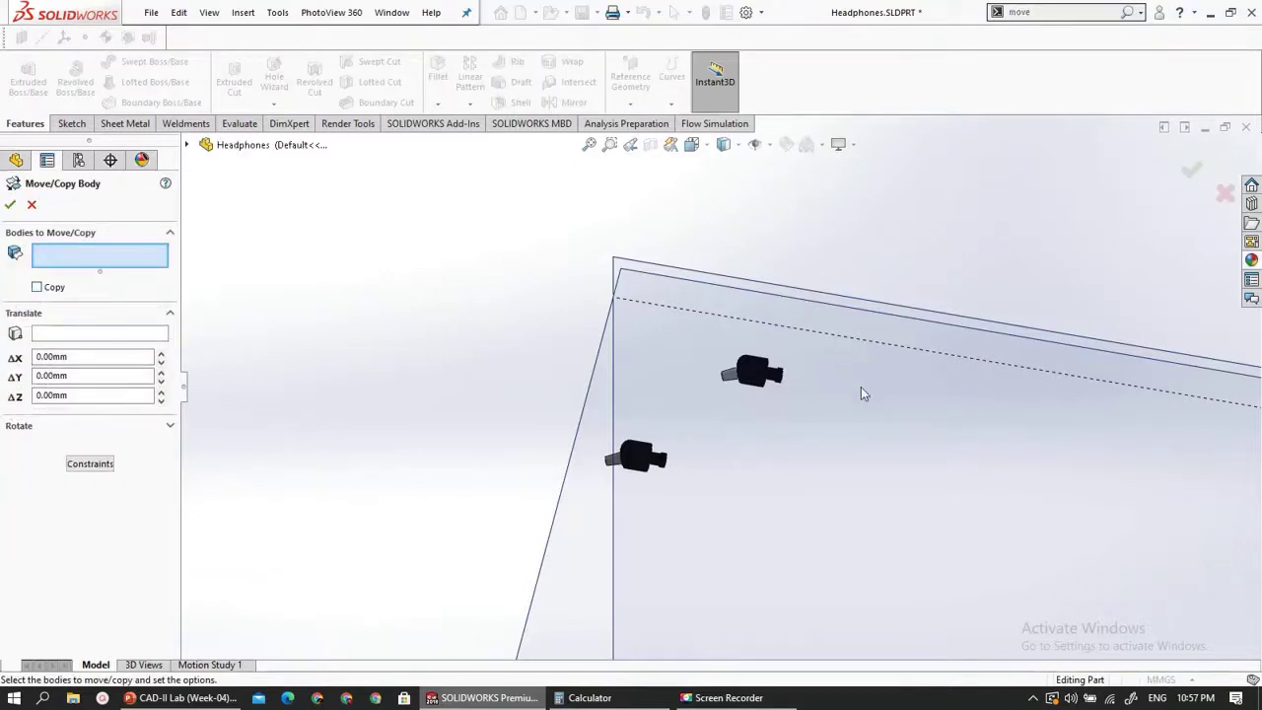
pyautogui.click(646, 345)
pyautogui.scroll(-2, 794, 361)
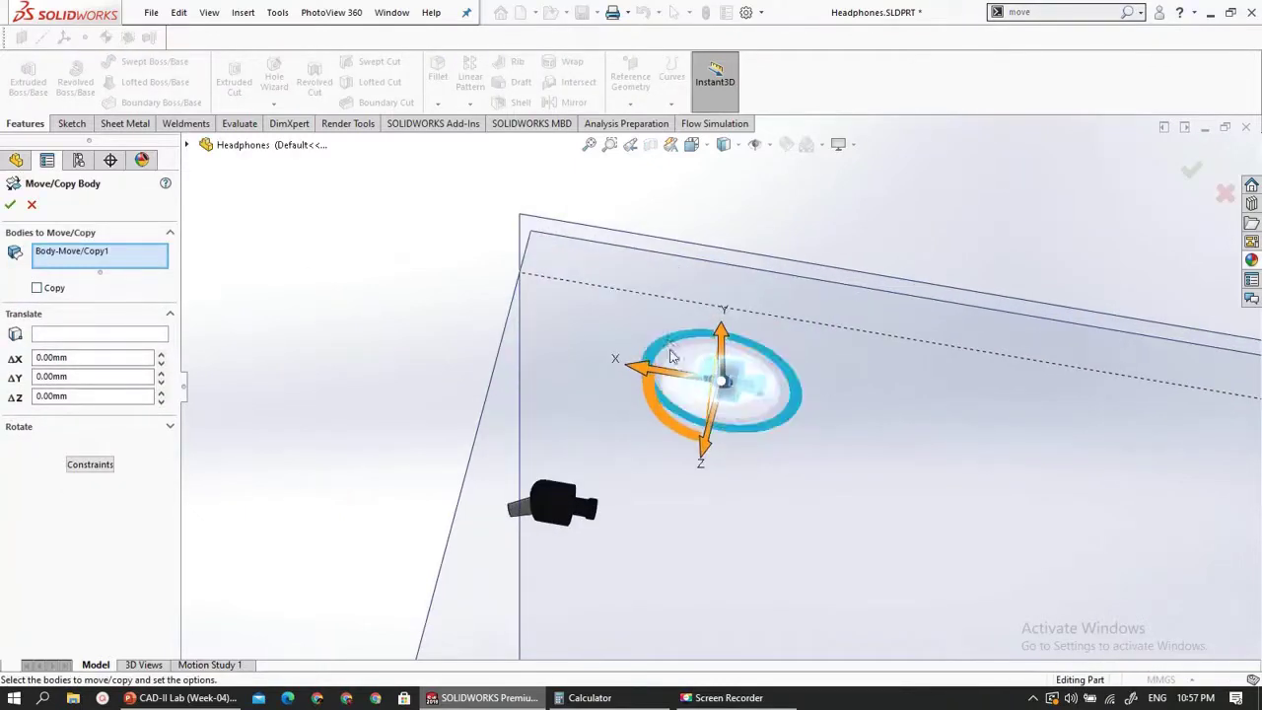
pyautogui.moveTo(678, 343); pyautogui.dragTo(712, 435)
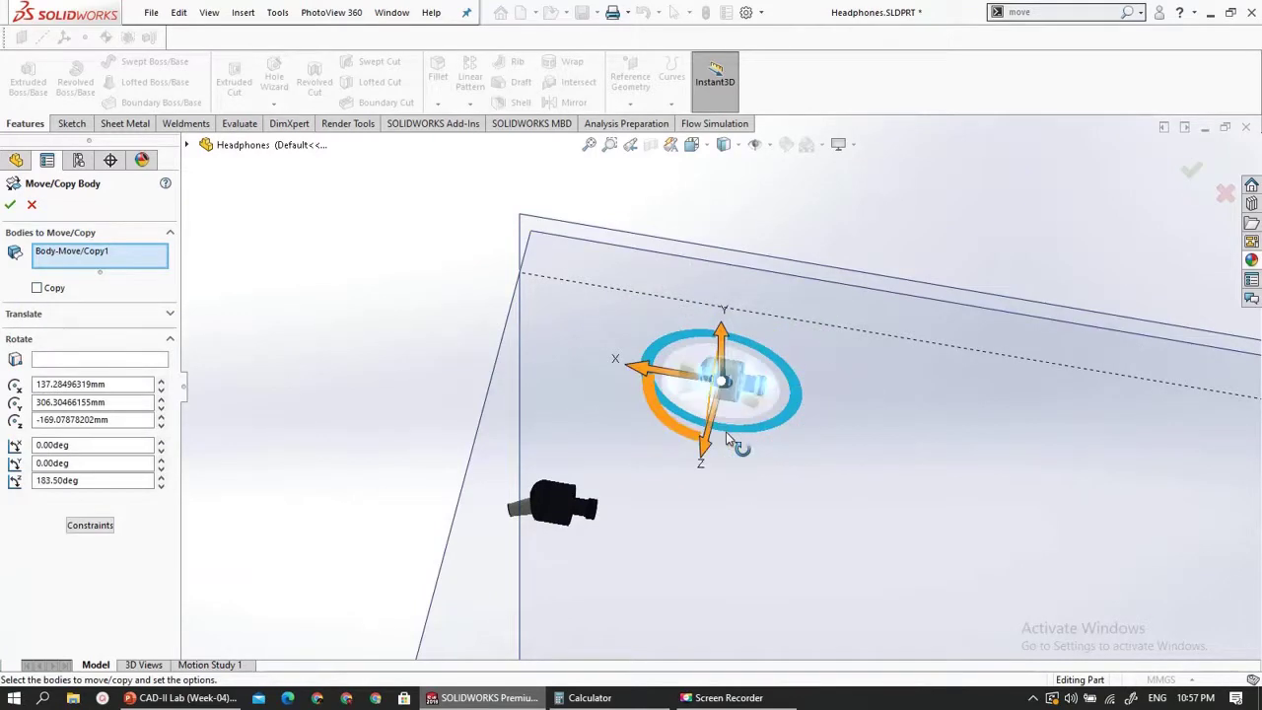
pyautogui.click(1188, 171)
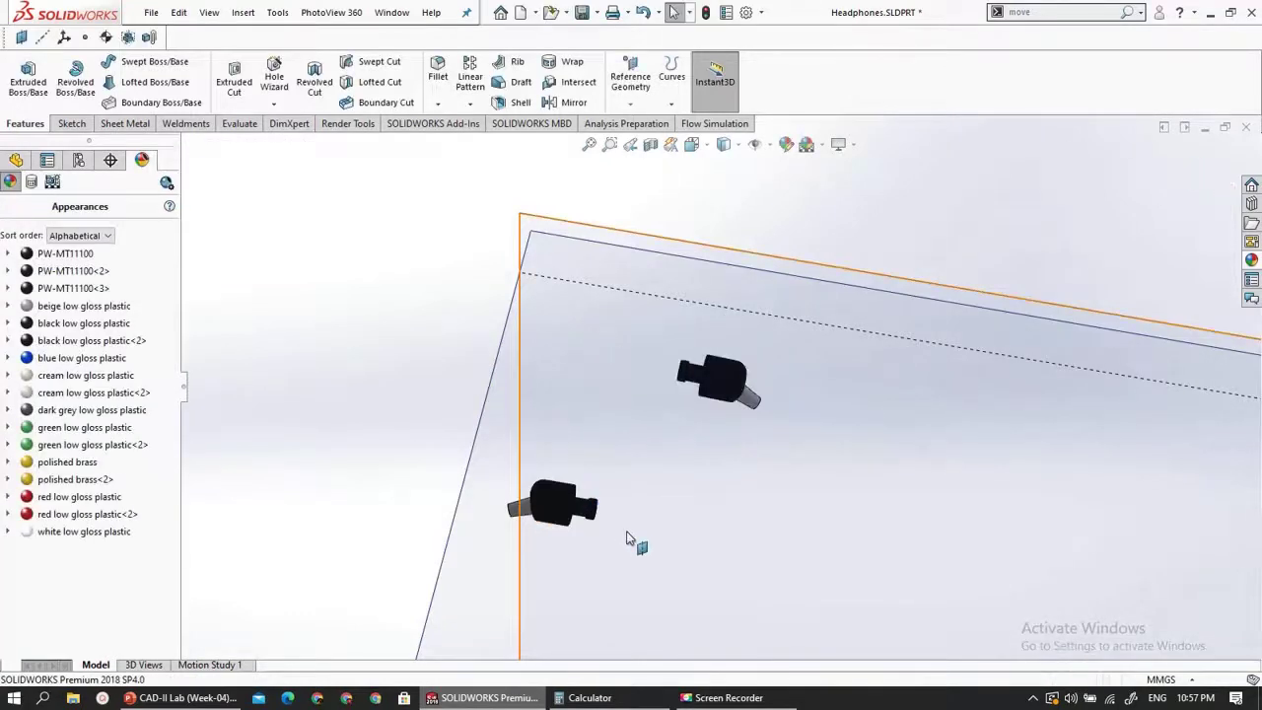
# - Inspect the rotated earbud against the other earbud and the cable's upper end from several angles
pyautogui.scroll(2, 369, 254)
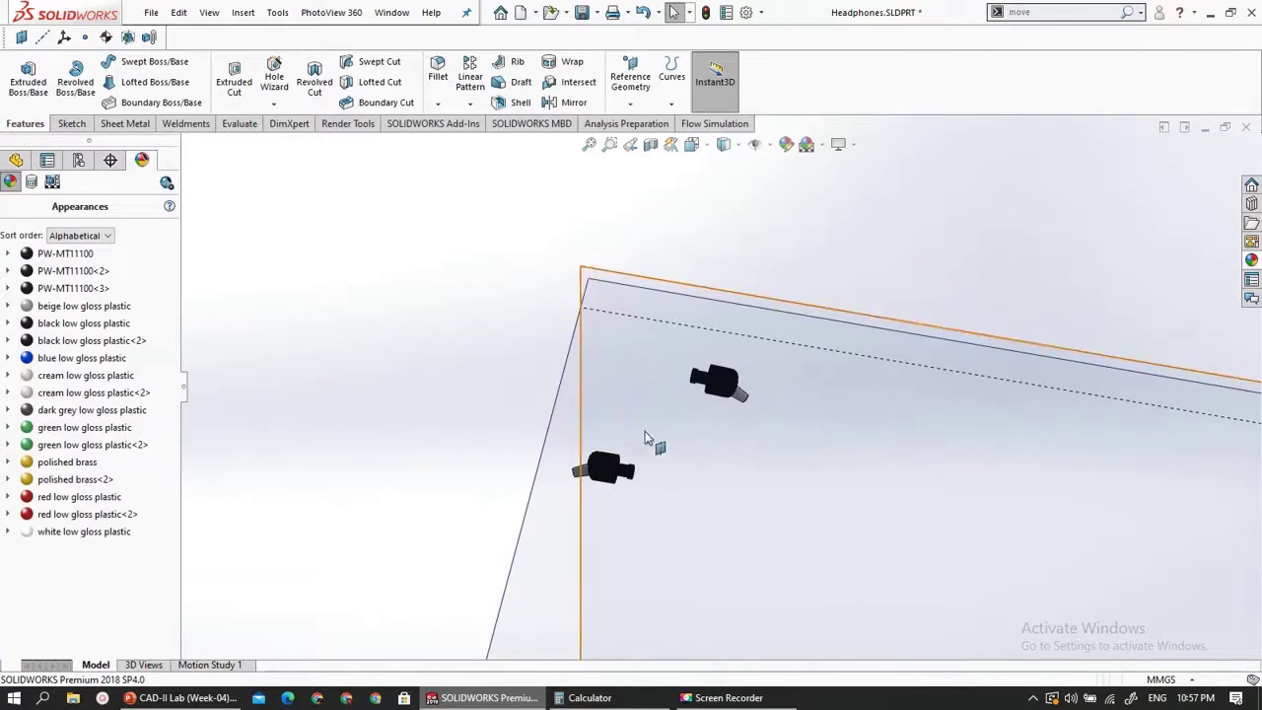
pyautogui.scroll(5, 521, 455)
pyautogui.scroll(-3, 850, 442)
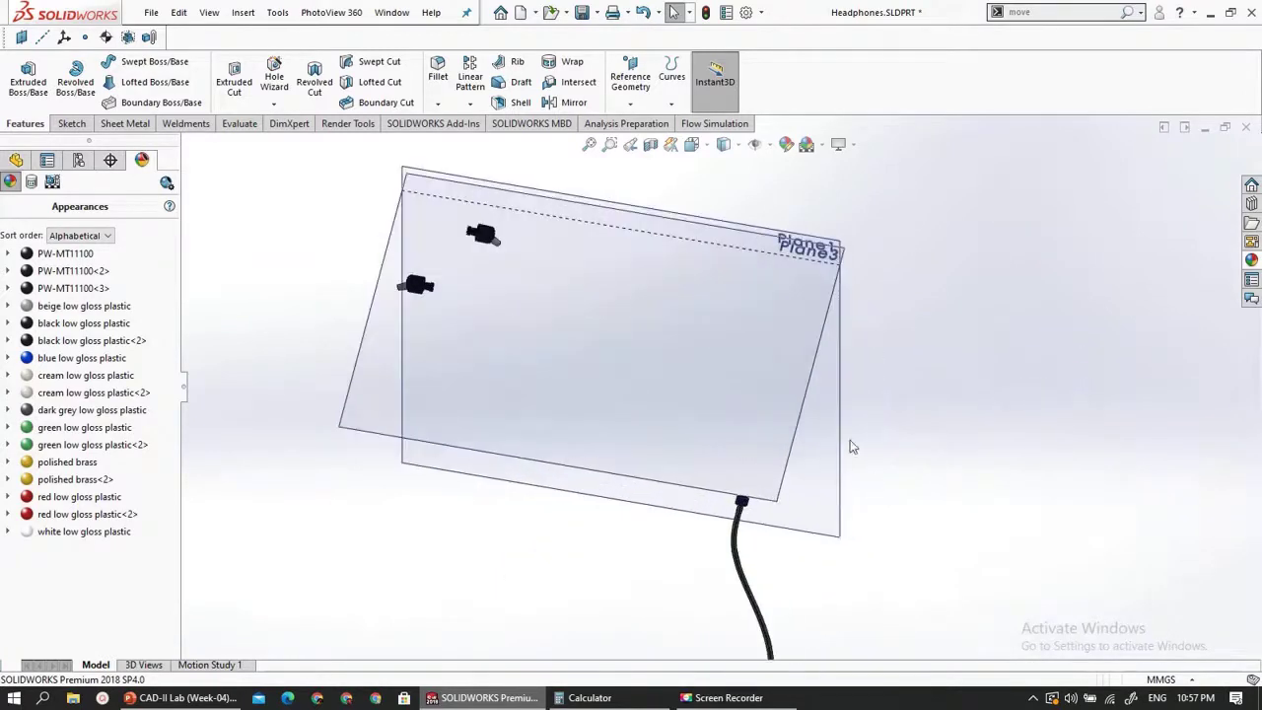
pyautogui.scroll(-2, 525, 252)
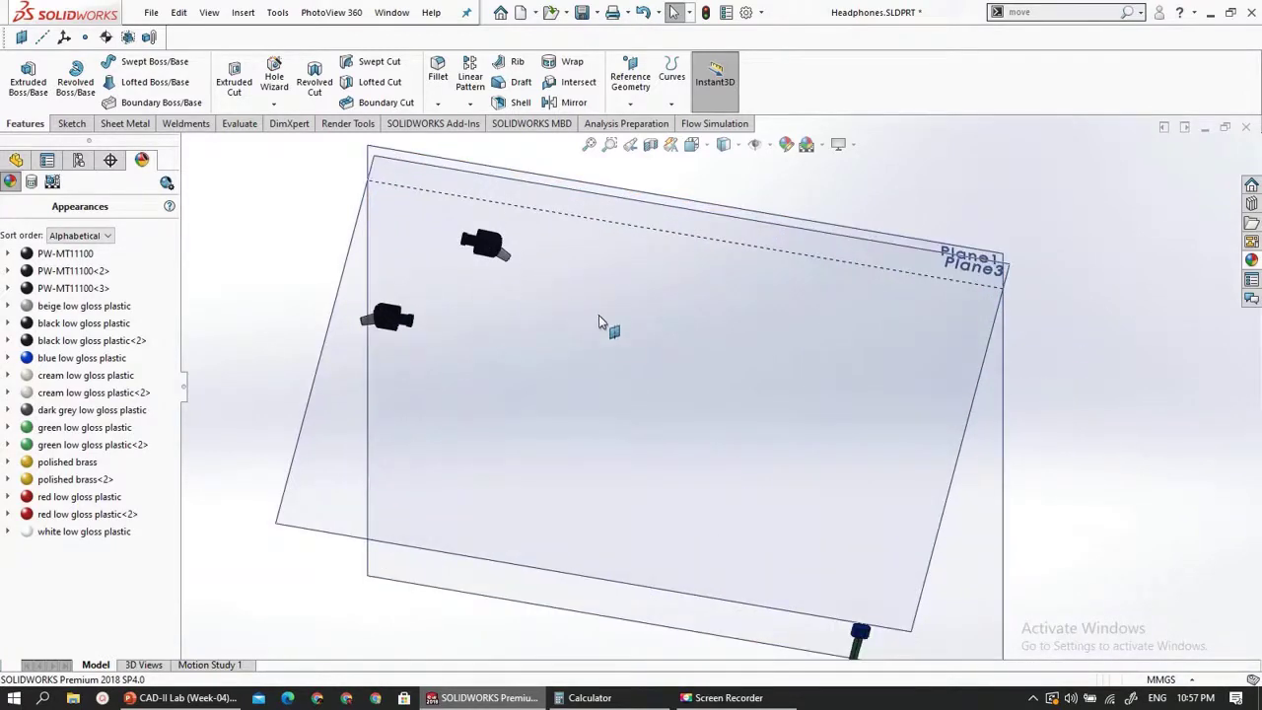
pyautogui.scroll(-3, 427, 308)
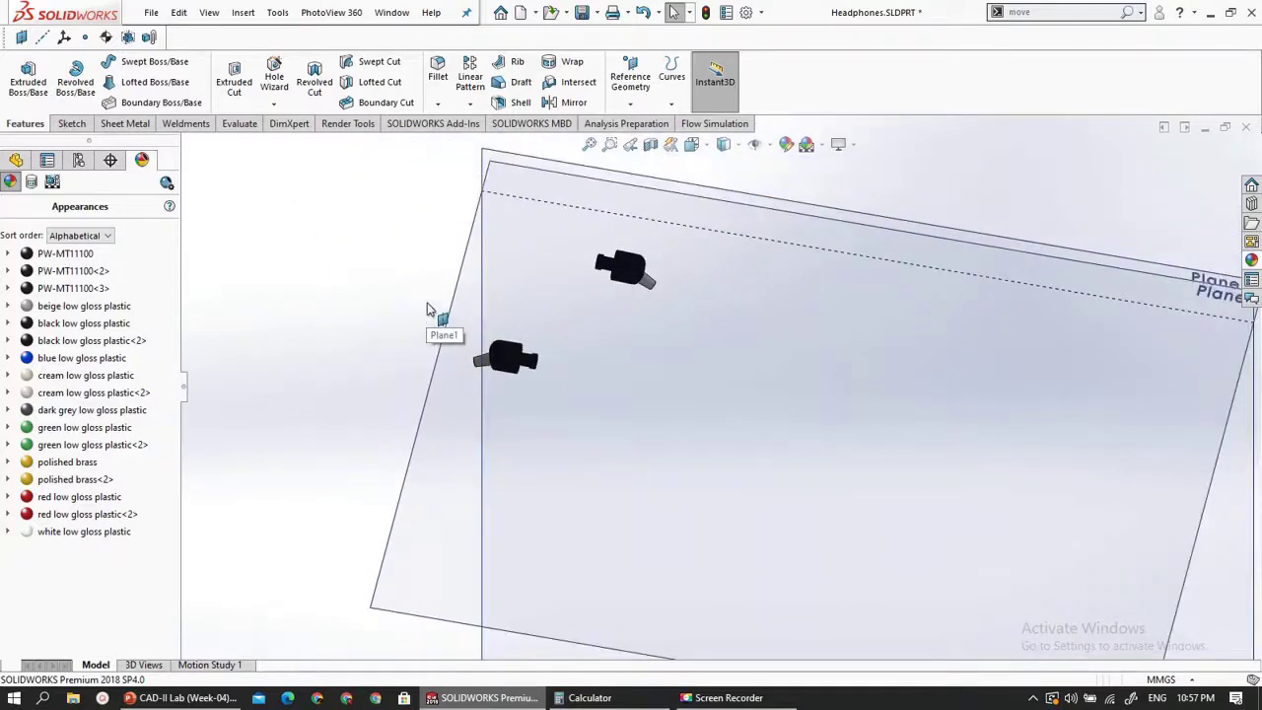
pyautogui.scroll(-3, 493, 380)
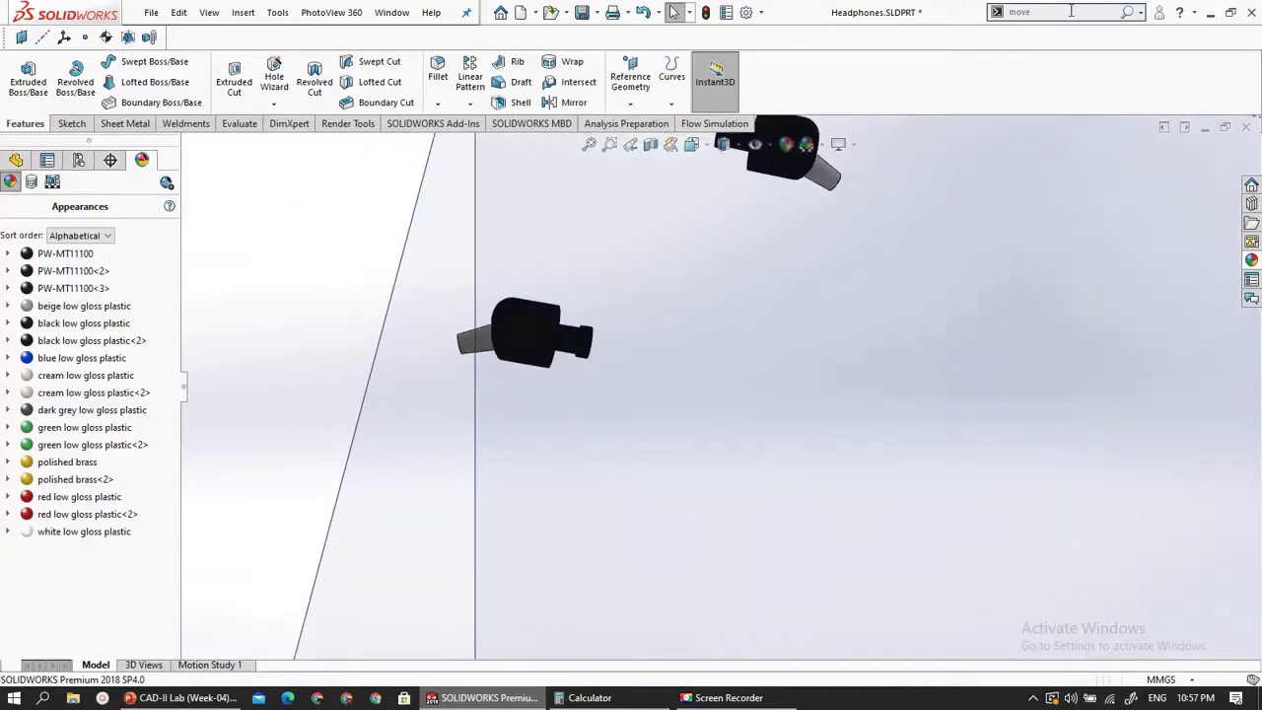
pyautogui.scroll(5, 648, 312)
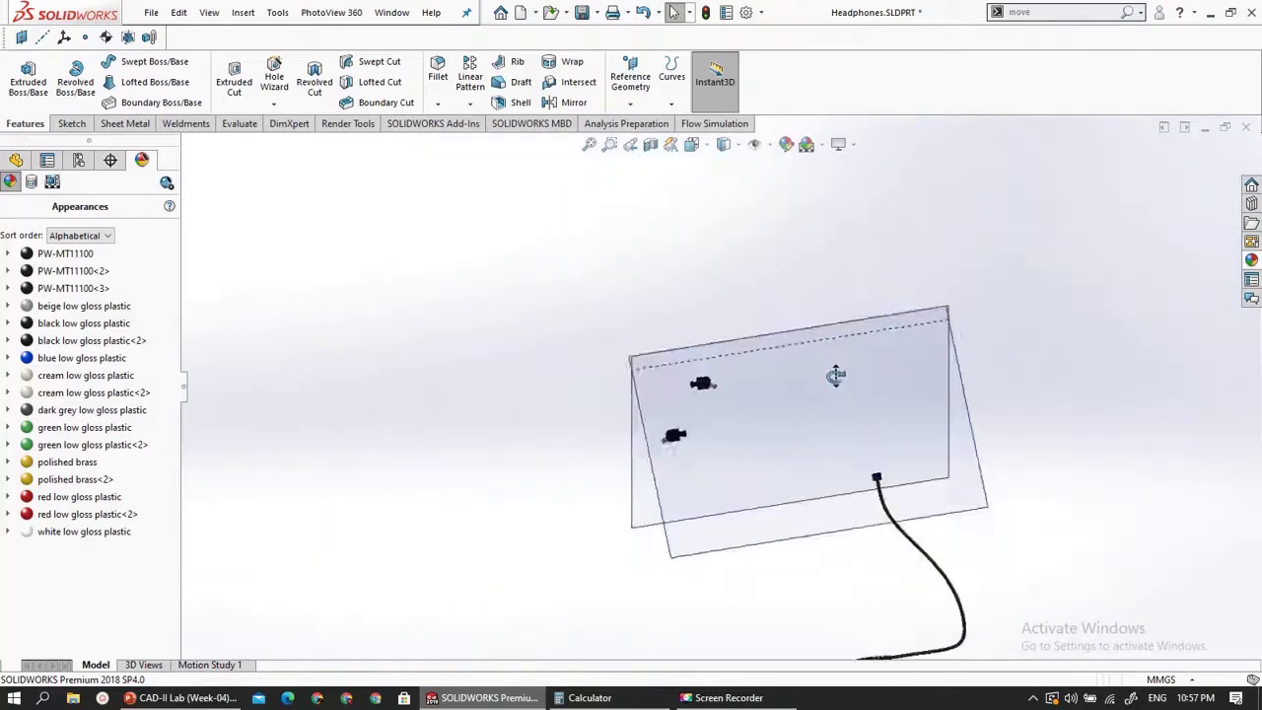
pyautogui.moveTo(836, 375); pyautogui.dragTo(892, 474, button='middle')
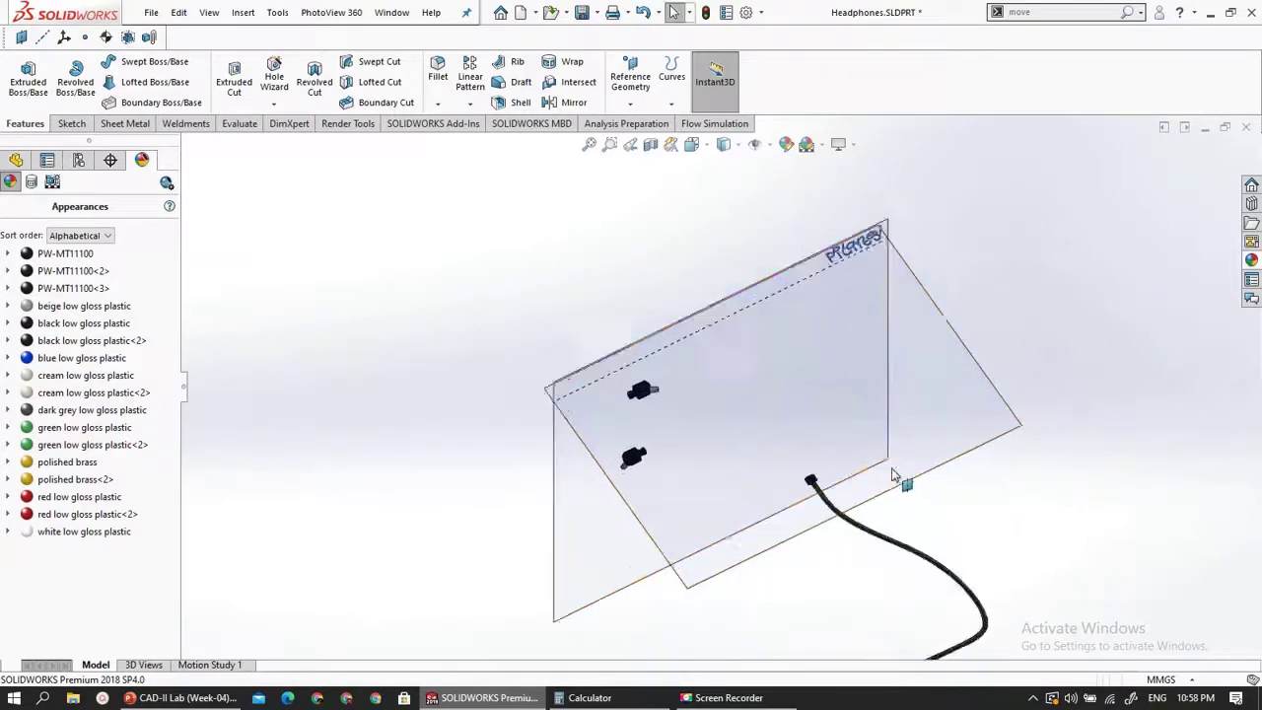
pyautogui.scroll(-3, 892, 475)
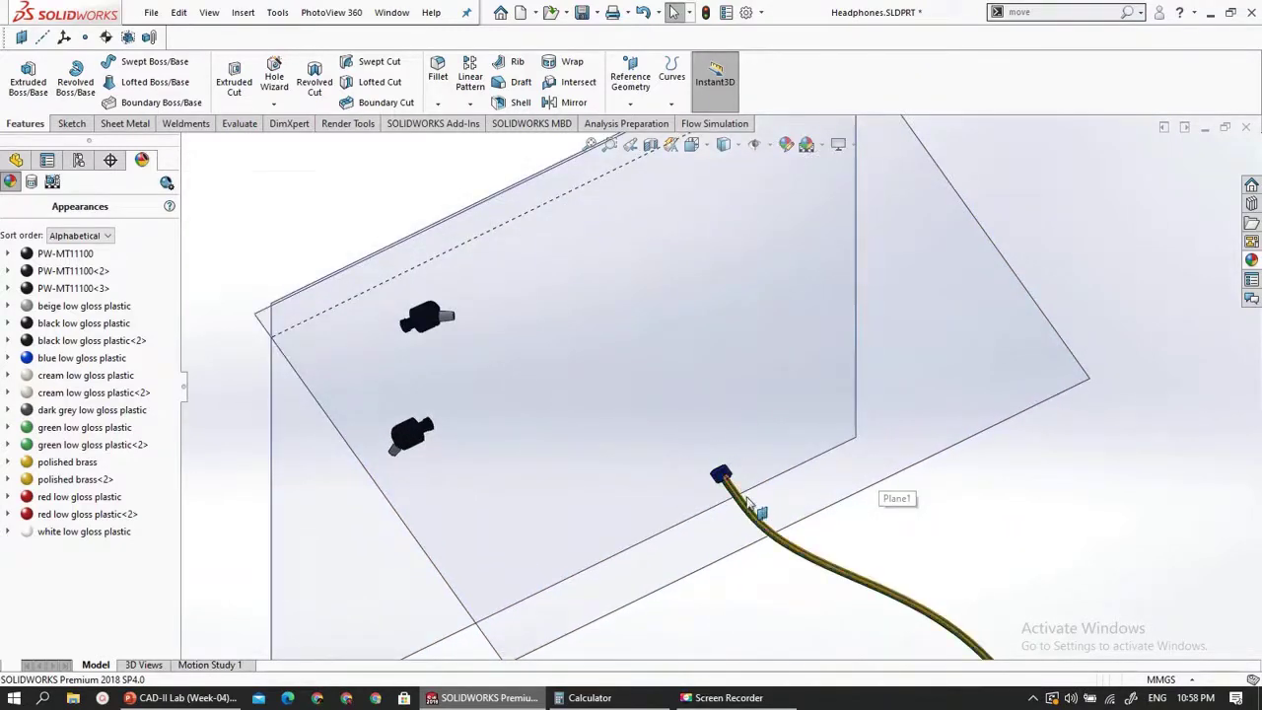
pyautogui.scroll(2, 696, 473)
pyautogui.scroll(-2, 693, 472)
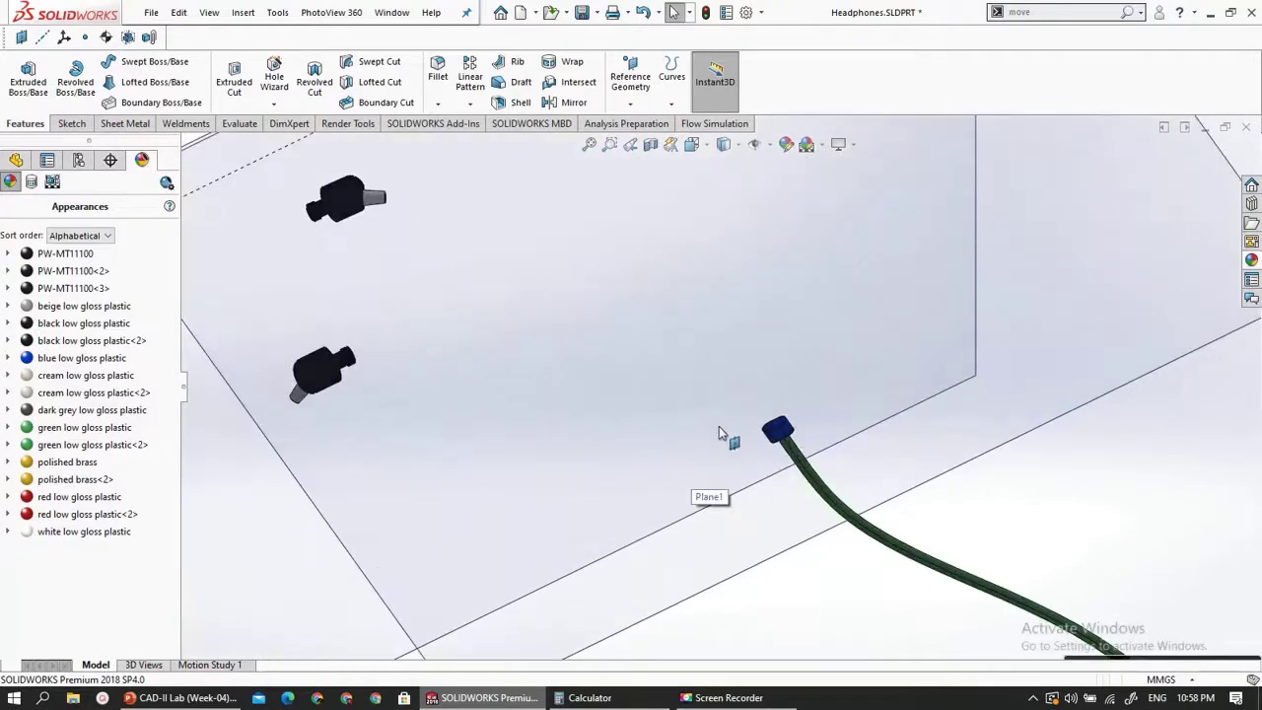
# - Start a sketch on the blue connector's free end face and view the sketch plane straight on
pyautogui.moveTo(719, 426); pyautogui.dragTo(747, 459, button='middle')
pyautogui.scroll(-5, 748, 460)
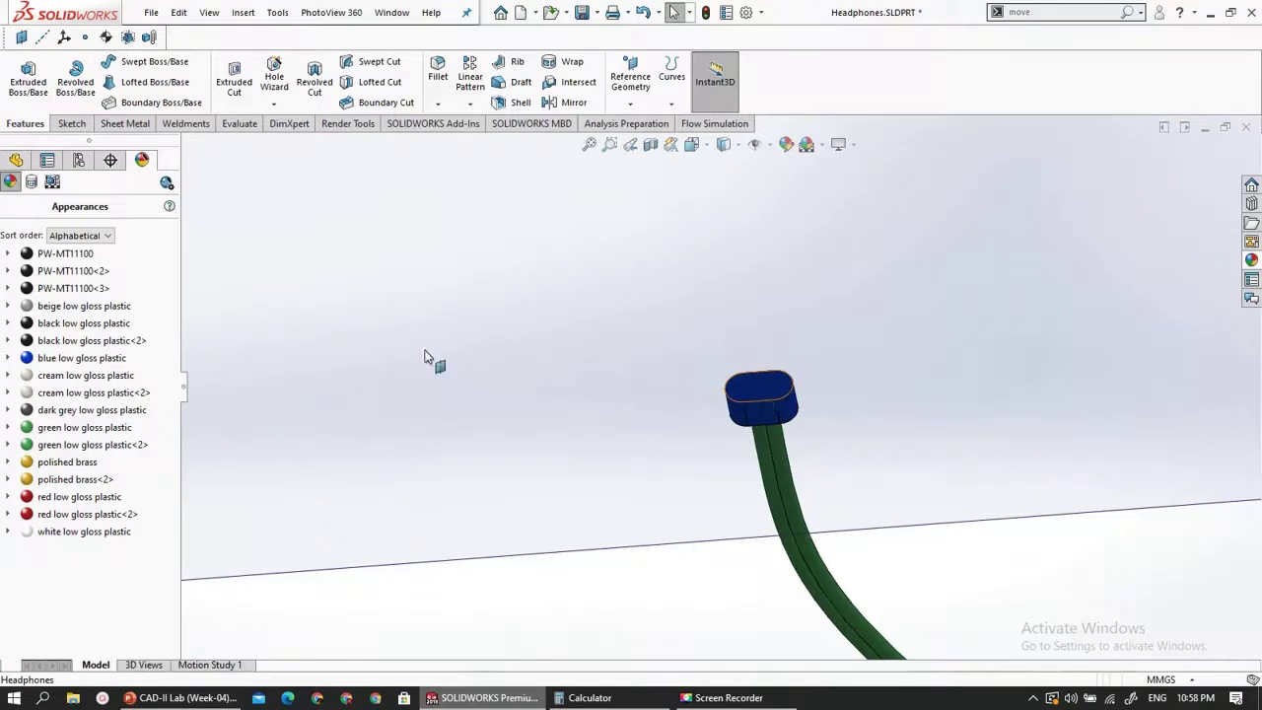
pyautogui.click(16, 159)
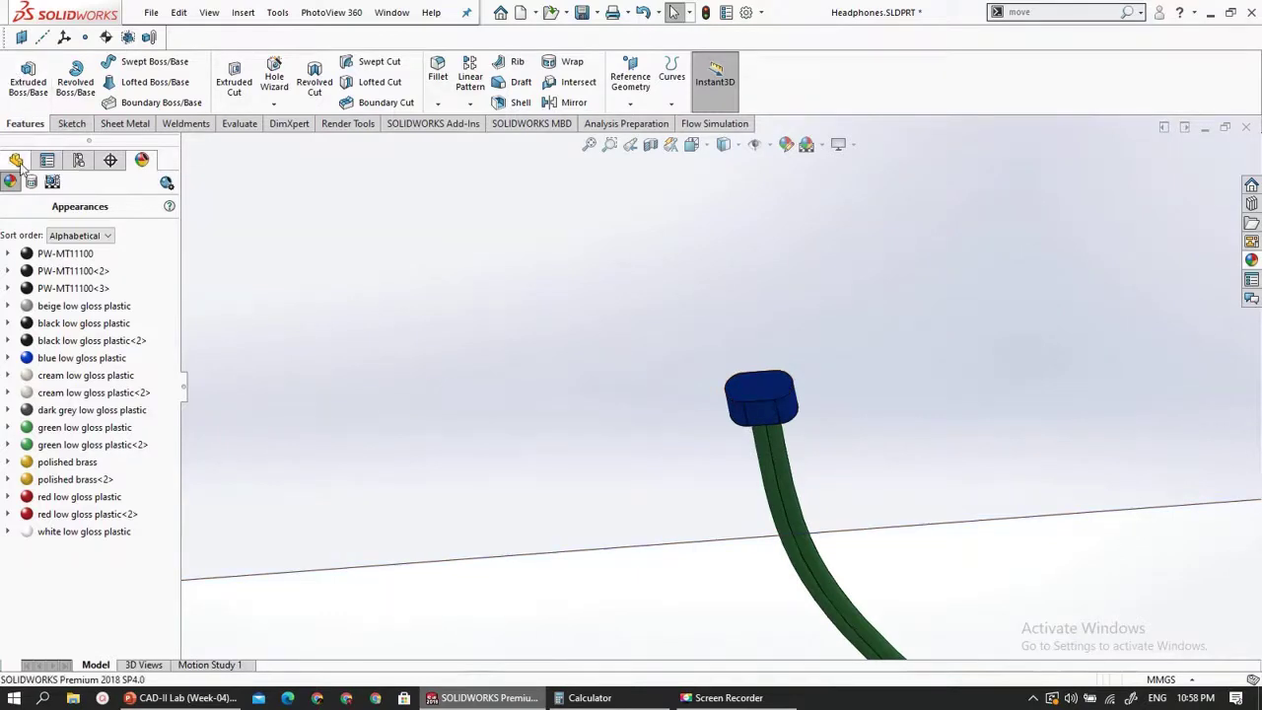
pyautogui.click(749, 391)
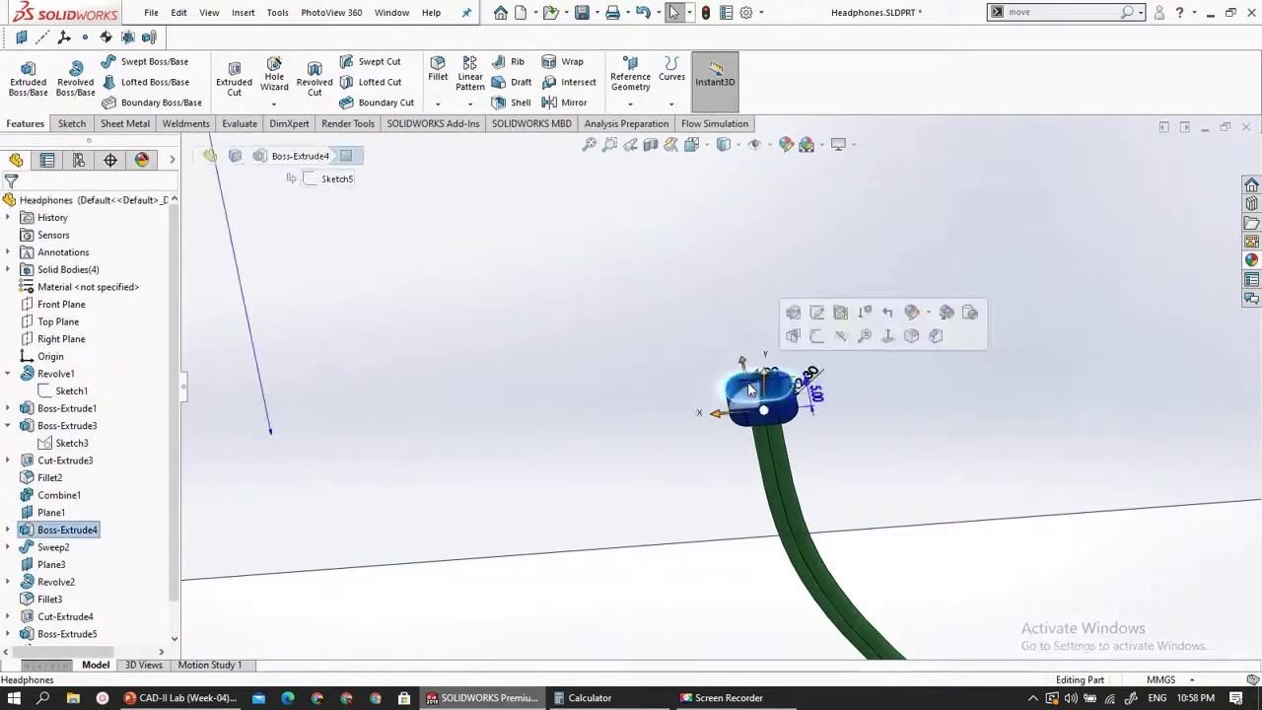
pyautogui.click(85, 123)
pyautogui.click(22, 77)
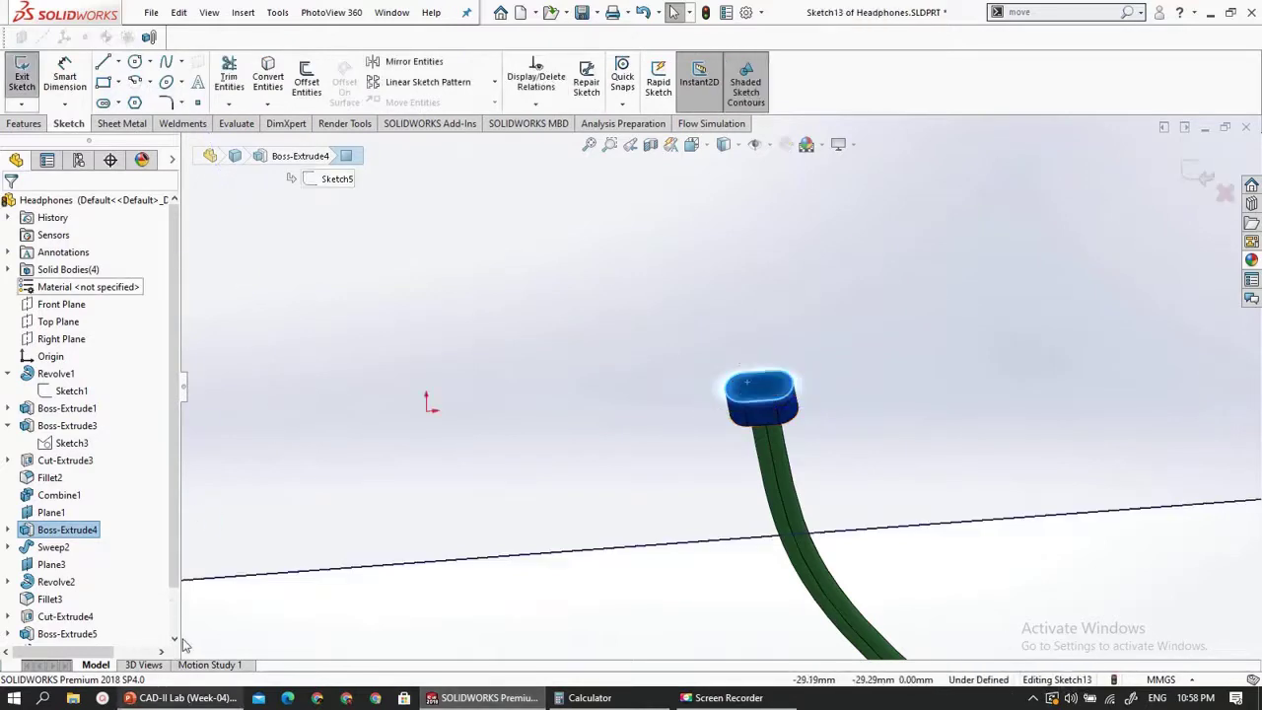
pyautogui.scroll(-1, 59, 601)
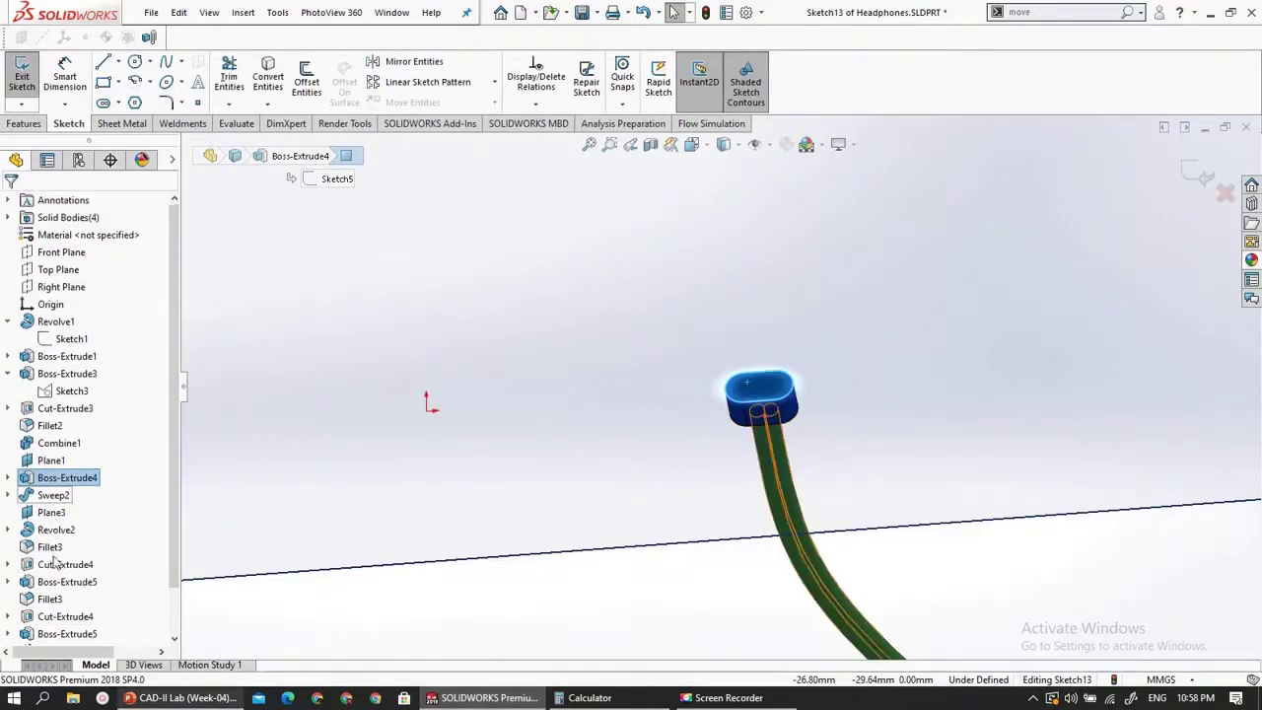
pyautogui.click(44, 636)
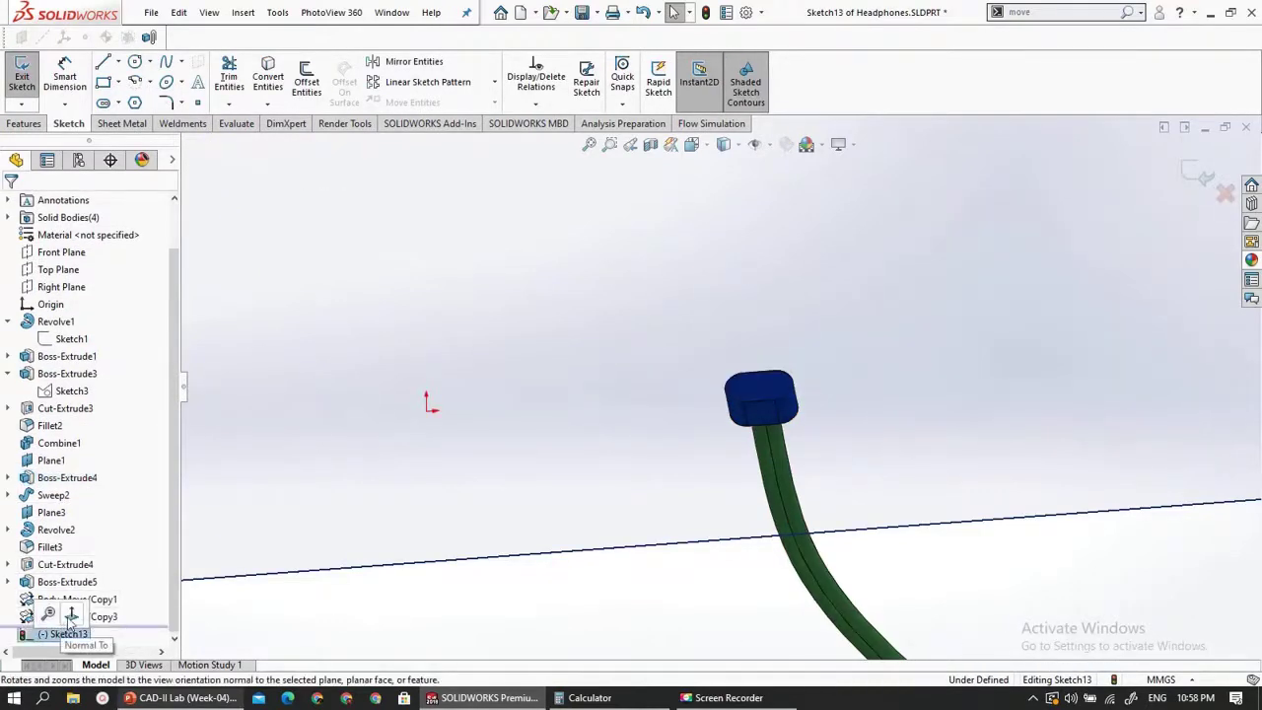
pyautogui.click(71, 616)
pyautogui.scroll(-6, 888, 498)
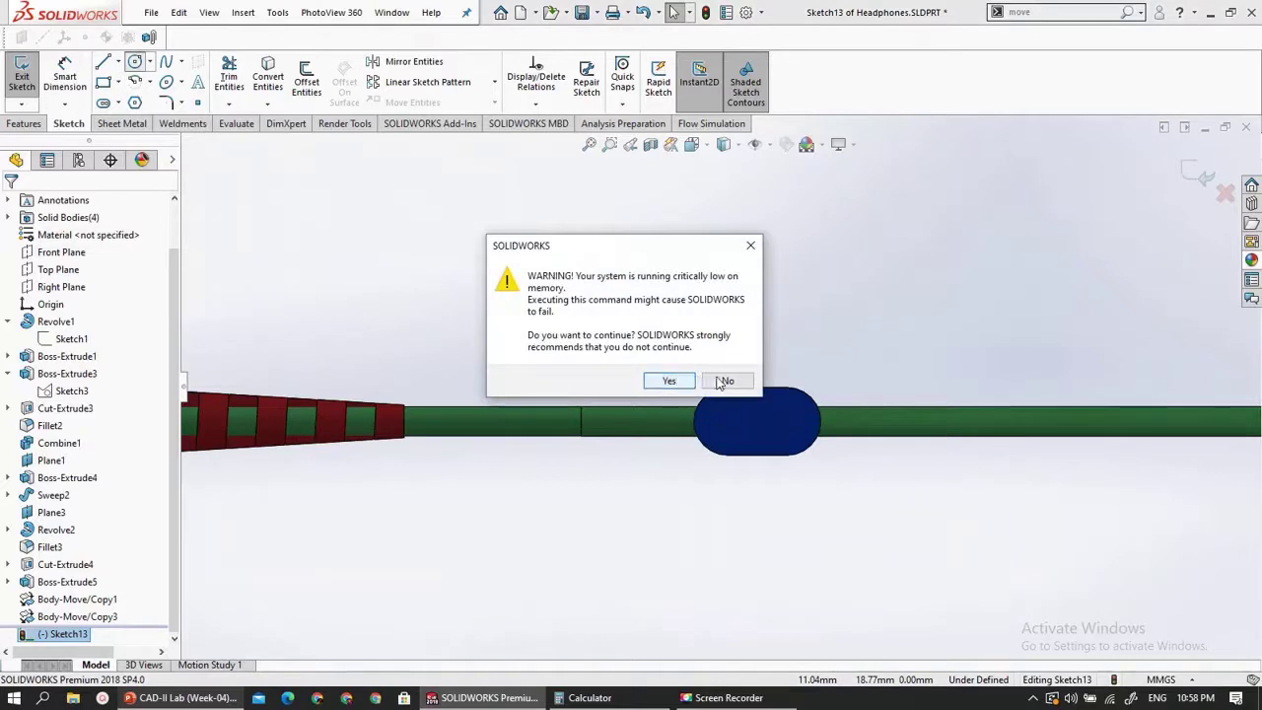
# - Decline the low-memory prompt and sketch a circle about 2.4 mm in diameter, centred on one rounded end of the blue connector face
pyautogui.click(727, 382)
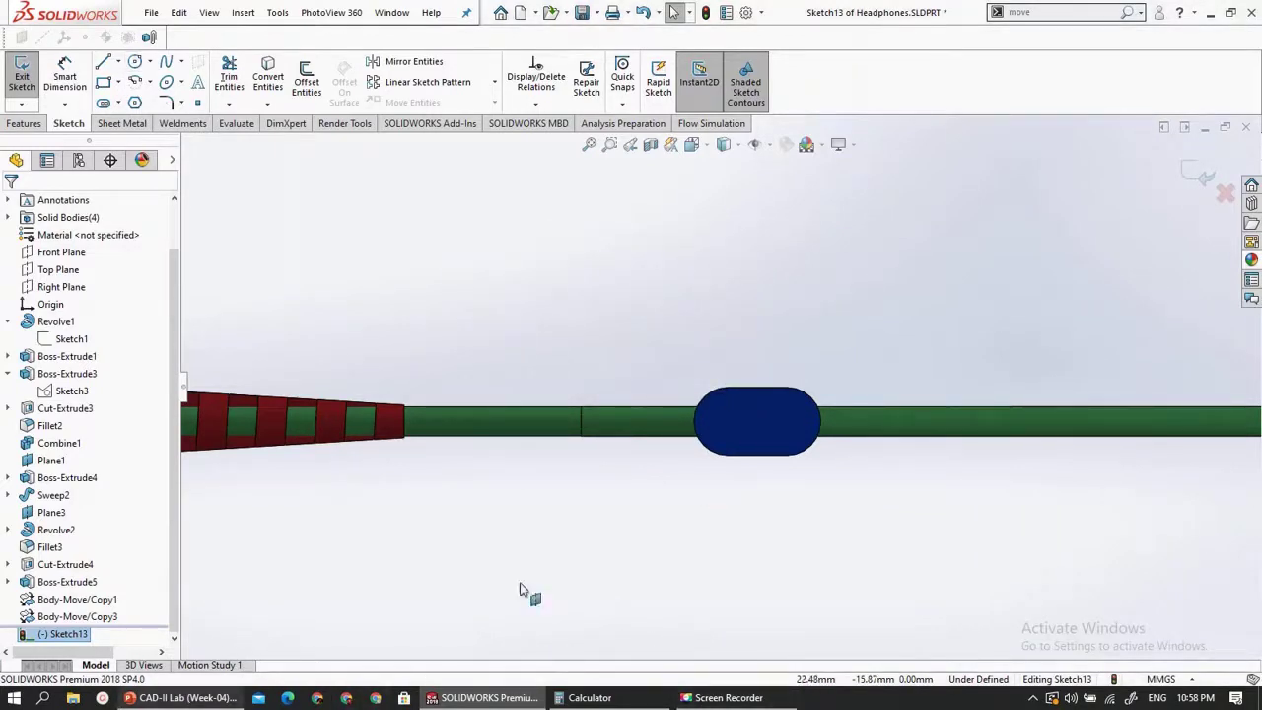
pyautogui.scroll(-4, 755, 428)
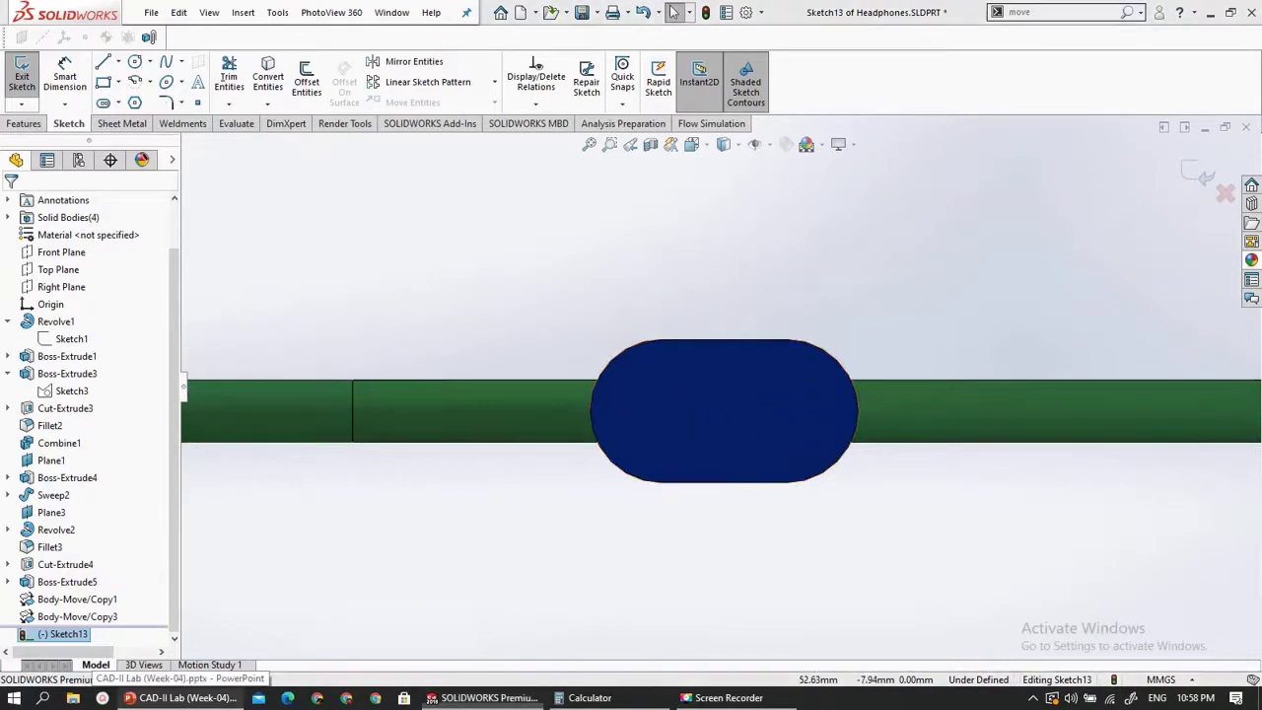
pyautogui.rightClick(983, 698)
pyautogui.click(820, 12)
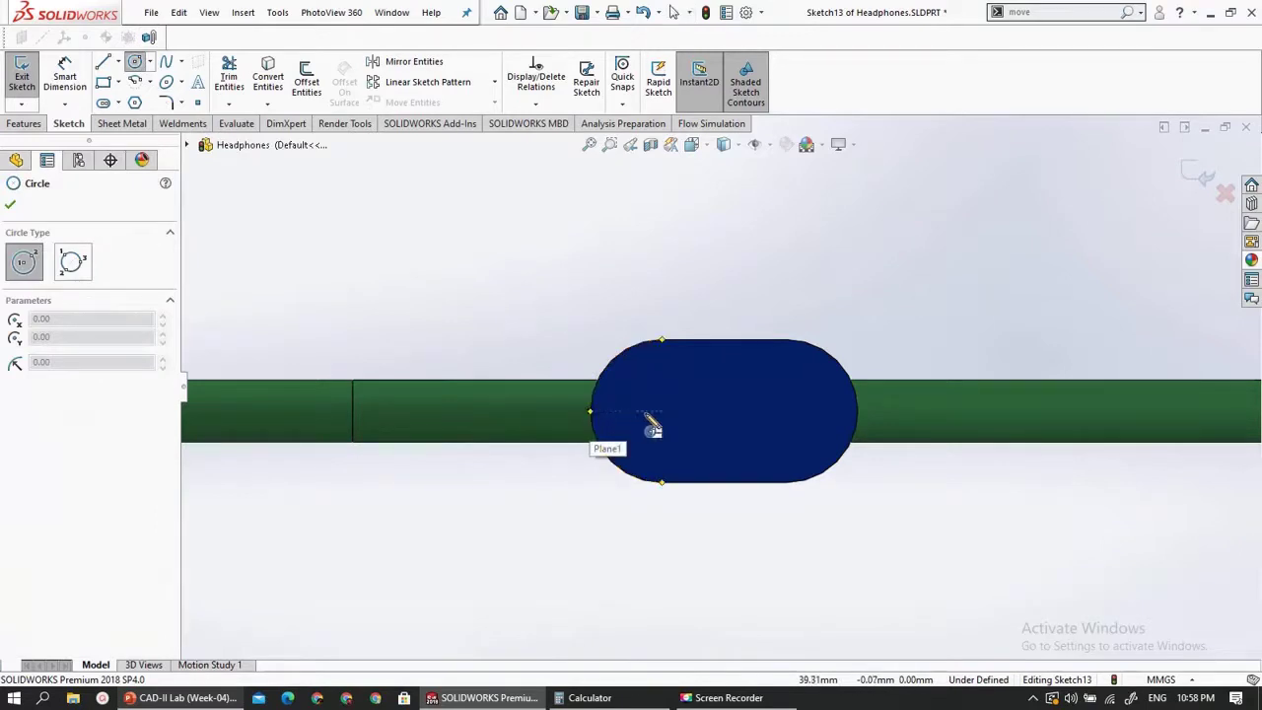
pyautogui.click(669, 426)
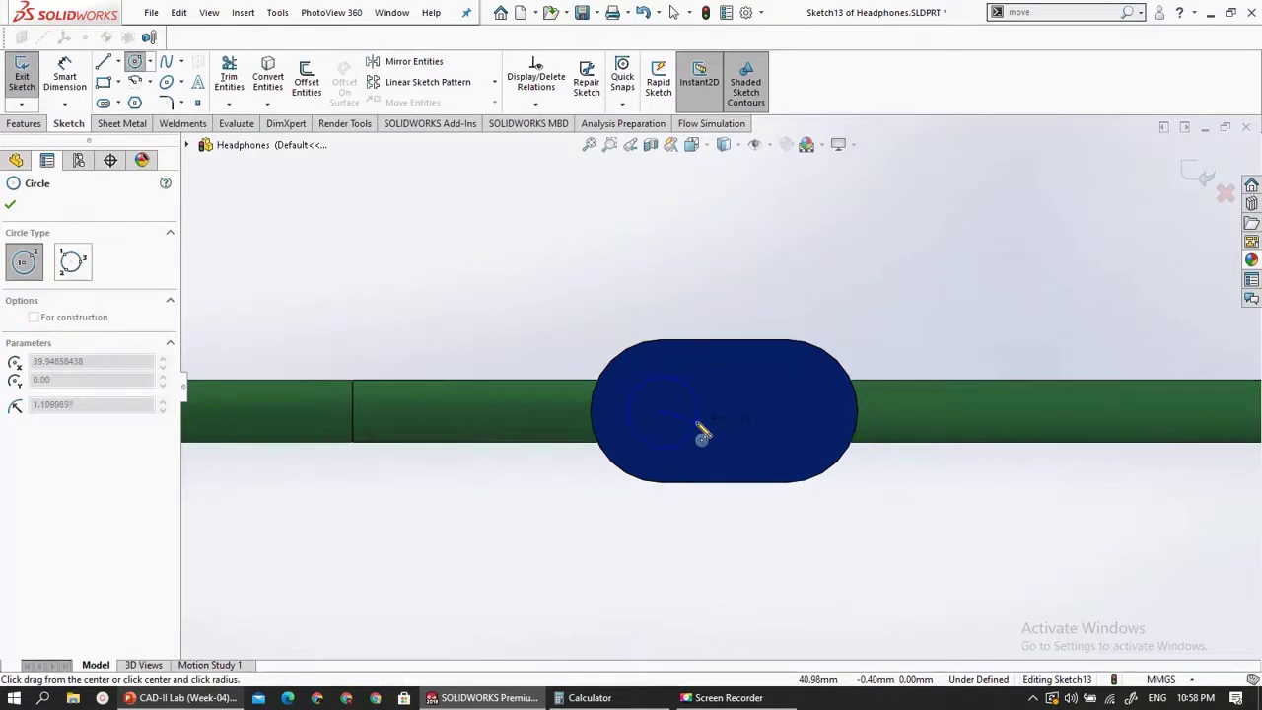
pyautogui.click(704, 431)
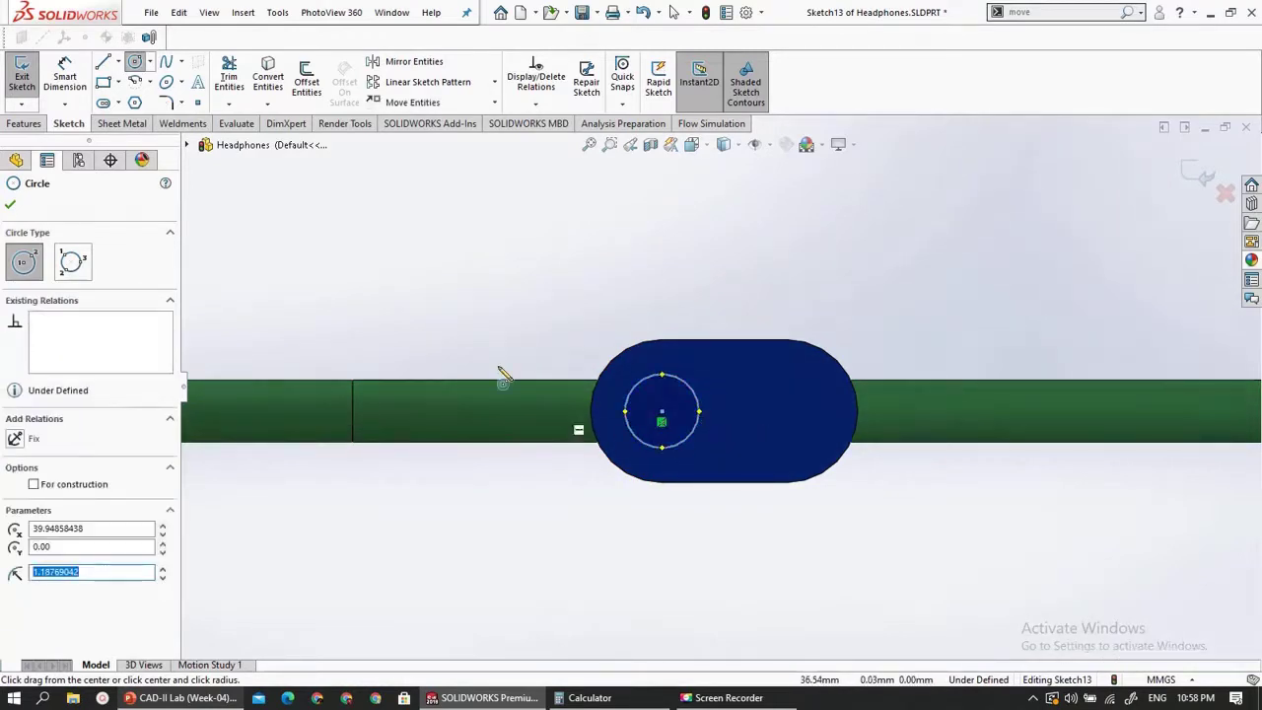
pyautogui.press('Escape')
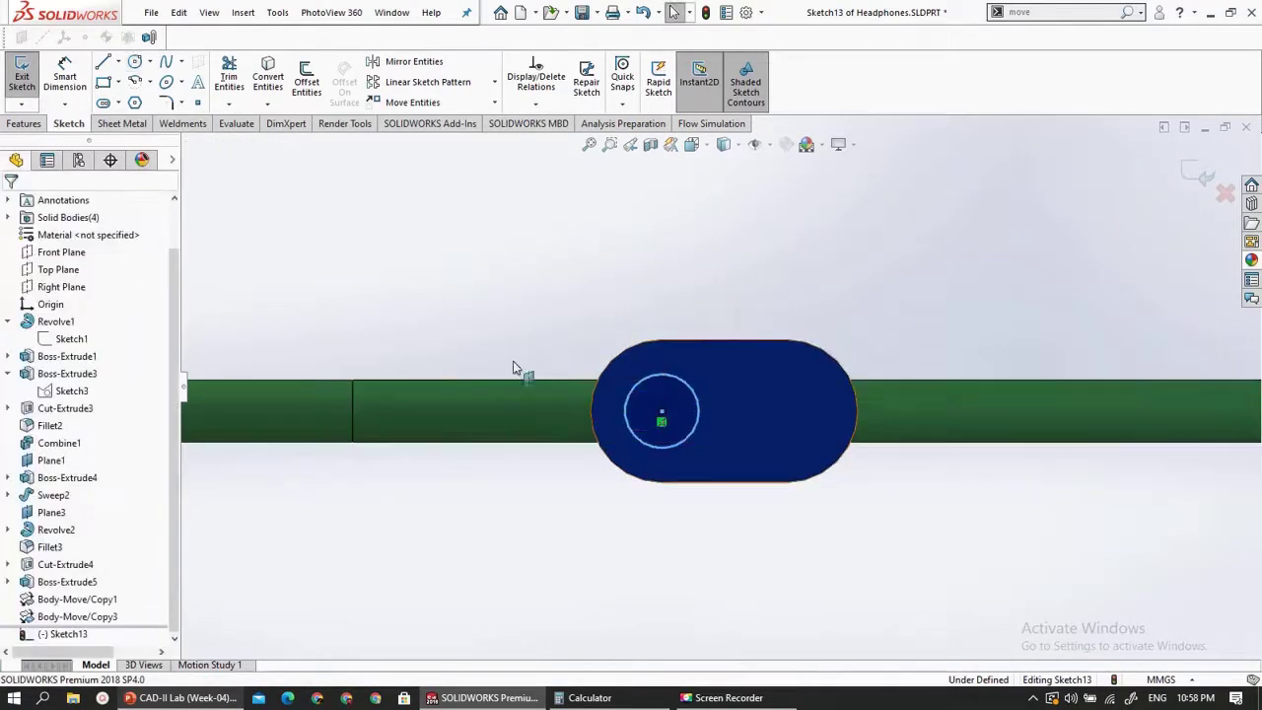
# - Dimension the circle on the connector face with a diameter of 2 mm
pyautogui.click(73, 77)
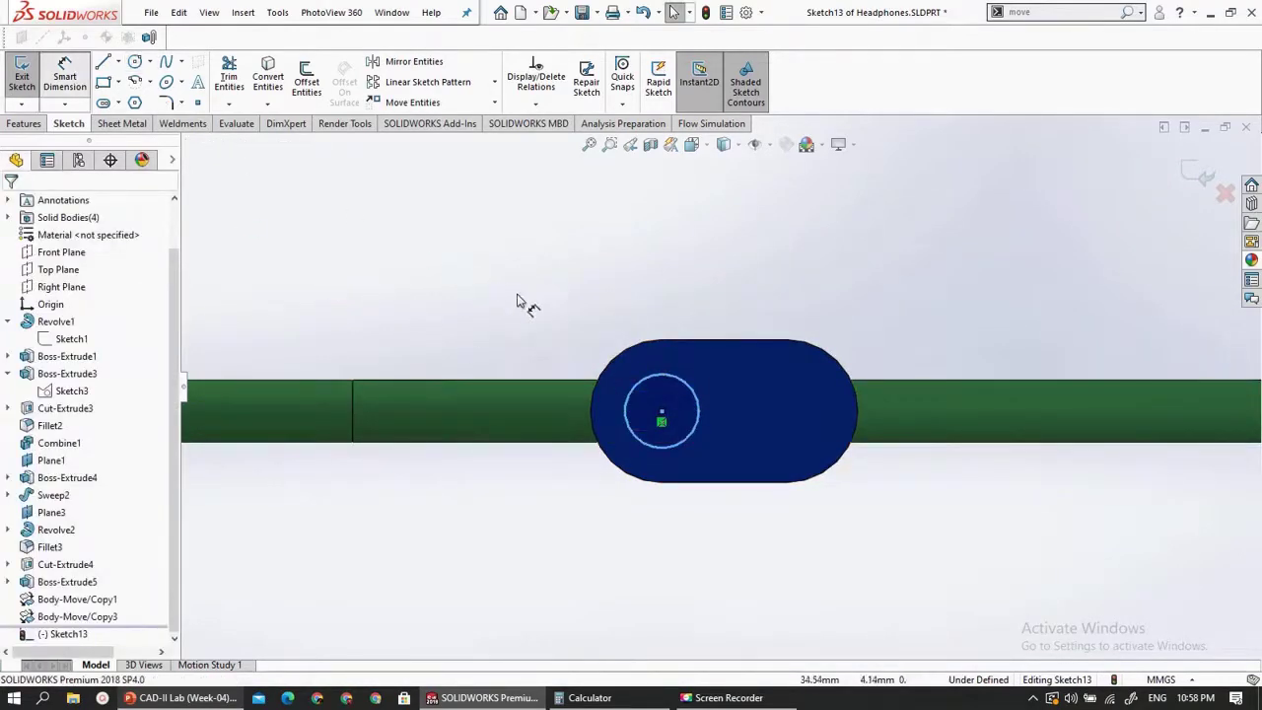
pyautogui.click(625, 395)
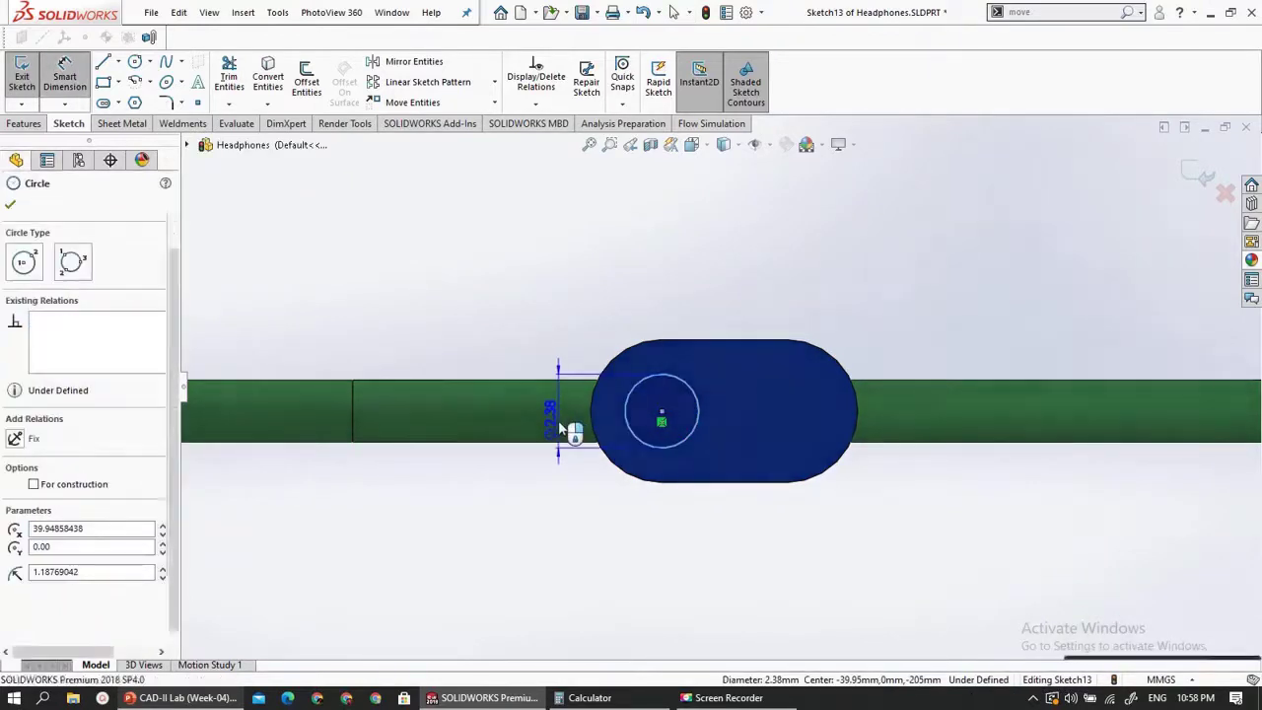
pyautogui.click(559, 429)
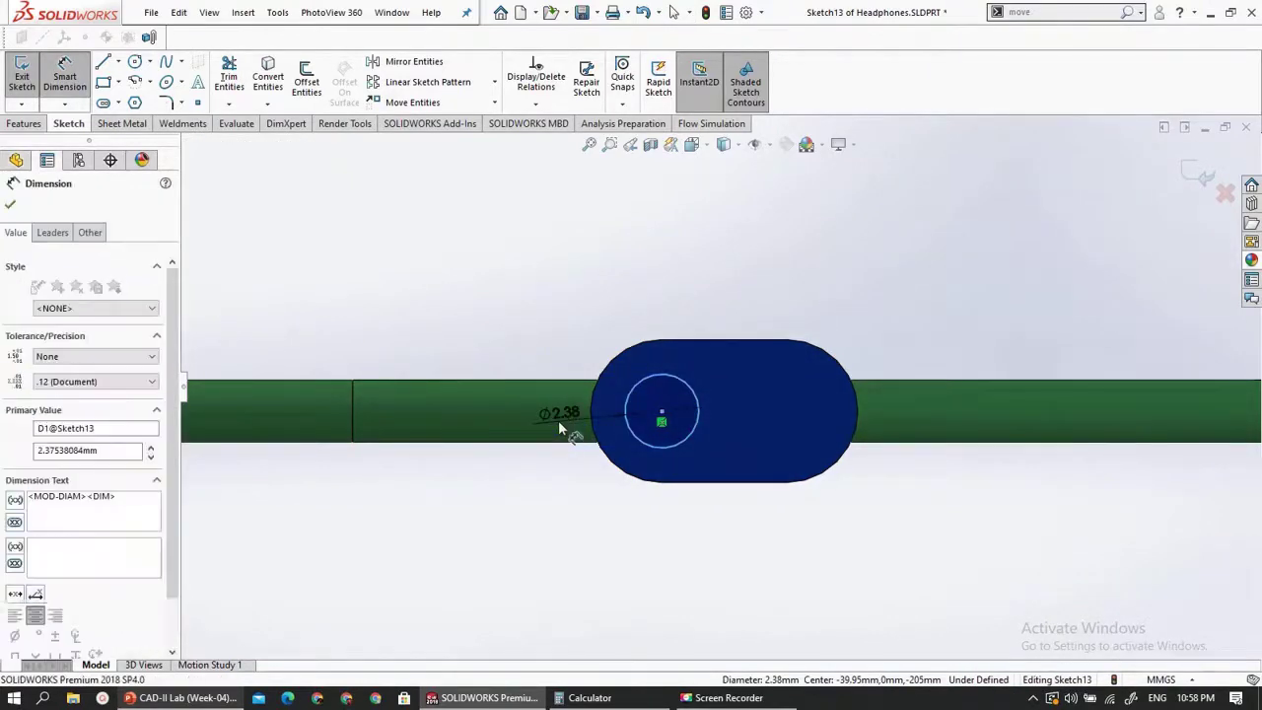
pyautogui.write('2')
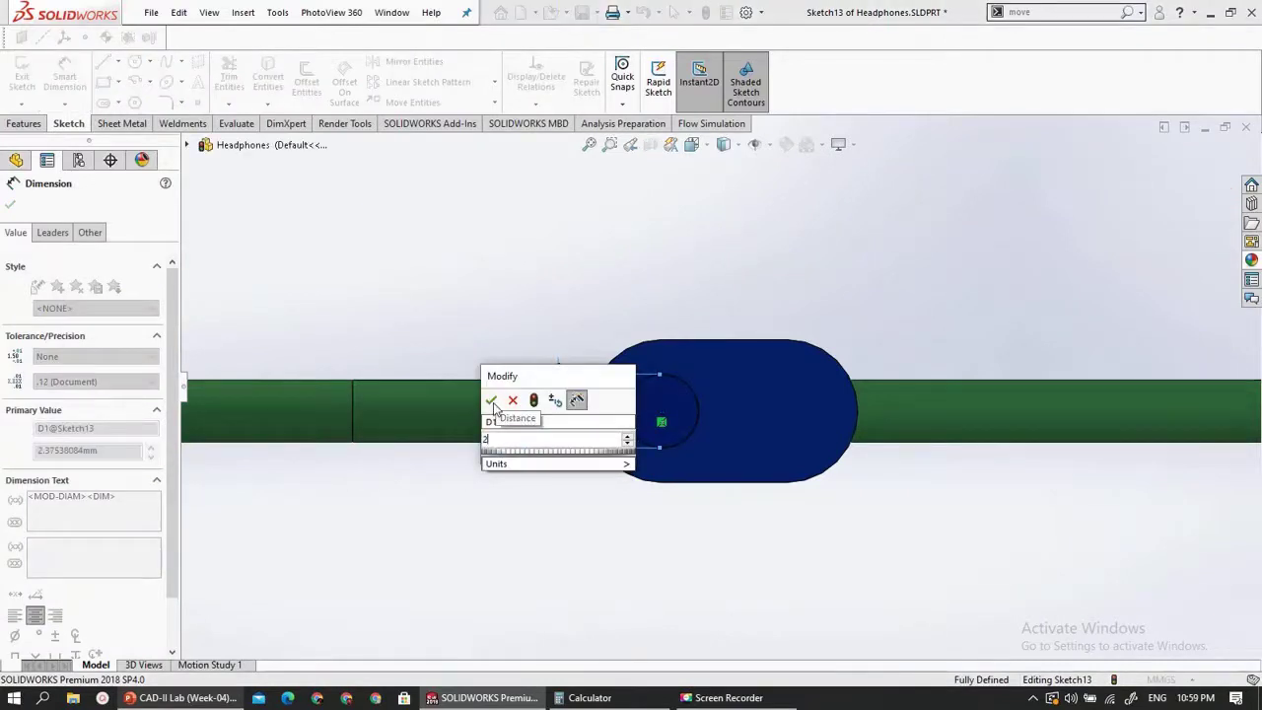
pyautogui.click(491, 400)
pyautogui.press('z')
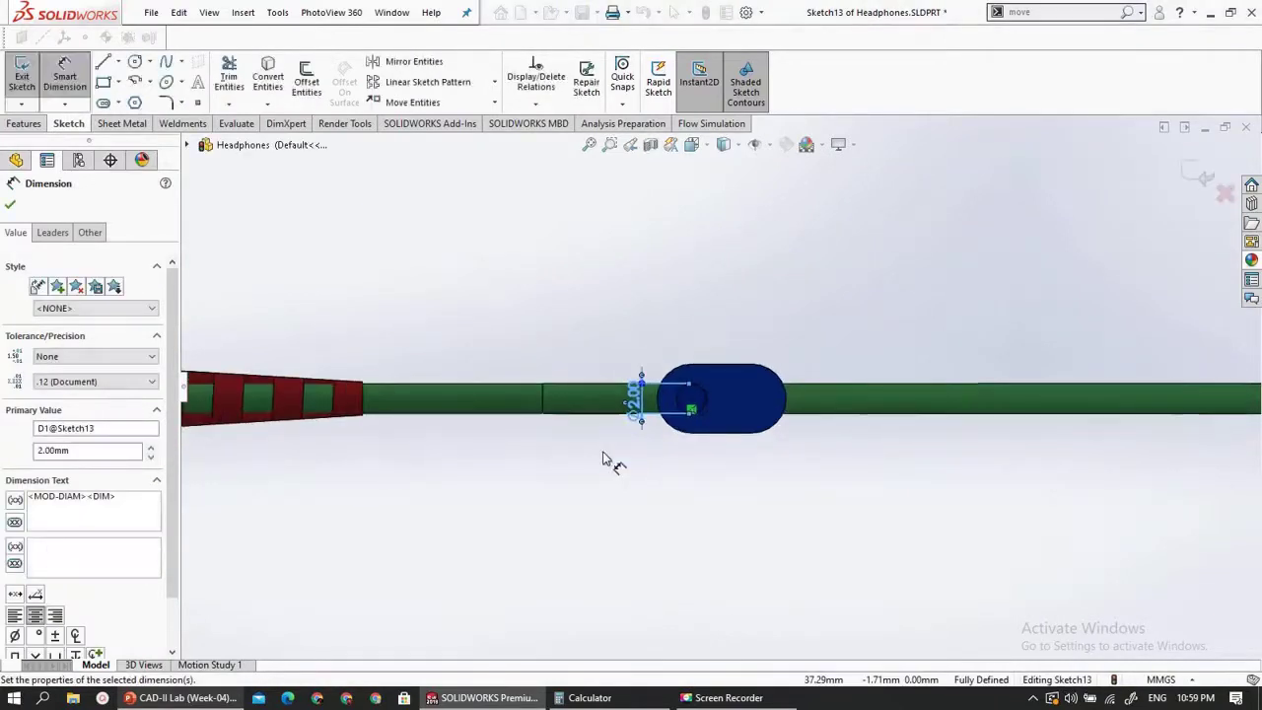
# - Check the circle's placement on the connector's end face and close the sketch
pyautogui.scroll(5, 716, 445)
pyautogui.moveTo(724, 465); pyautogui.dragTo(668, 360, button='middle')
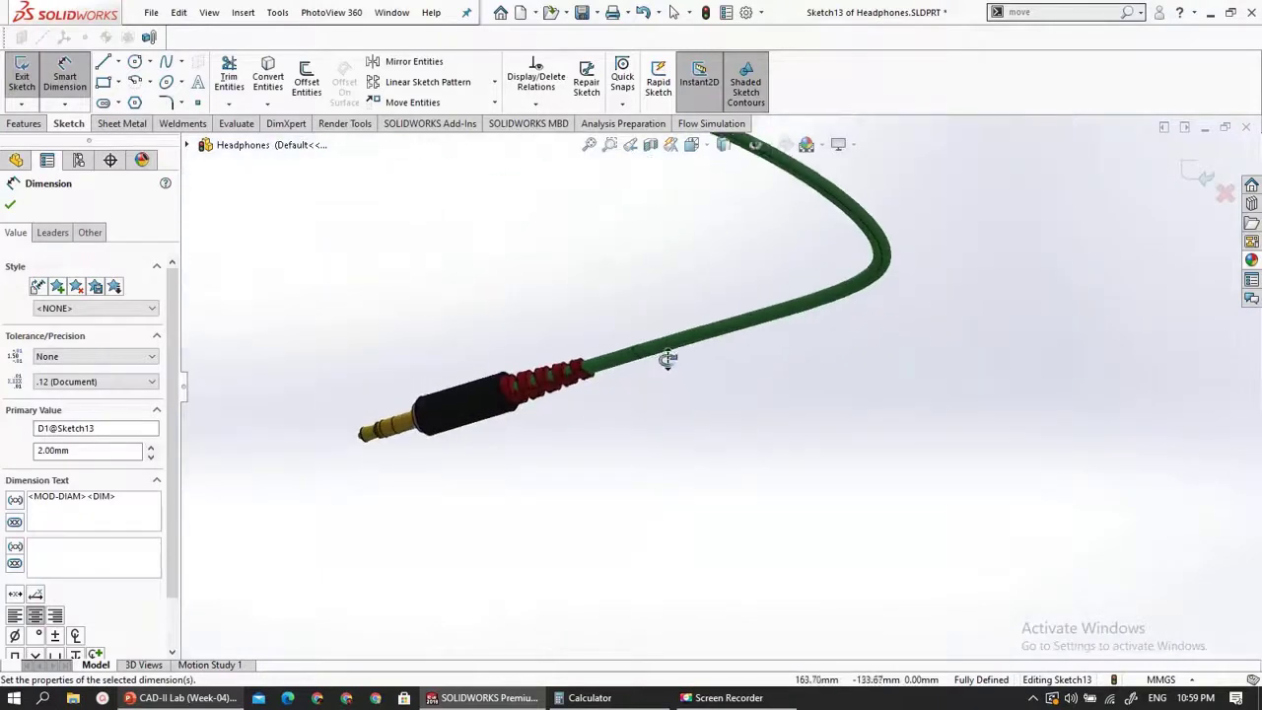
pyautogui.scroll(6, 667, 451)
pyautogui.scroll(-8, 643, 273)
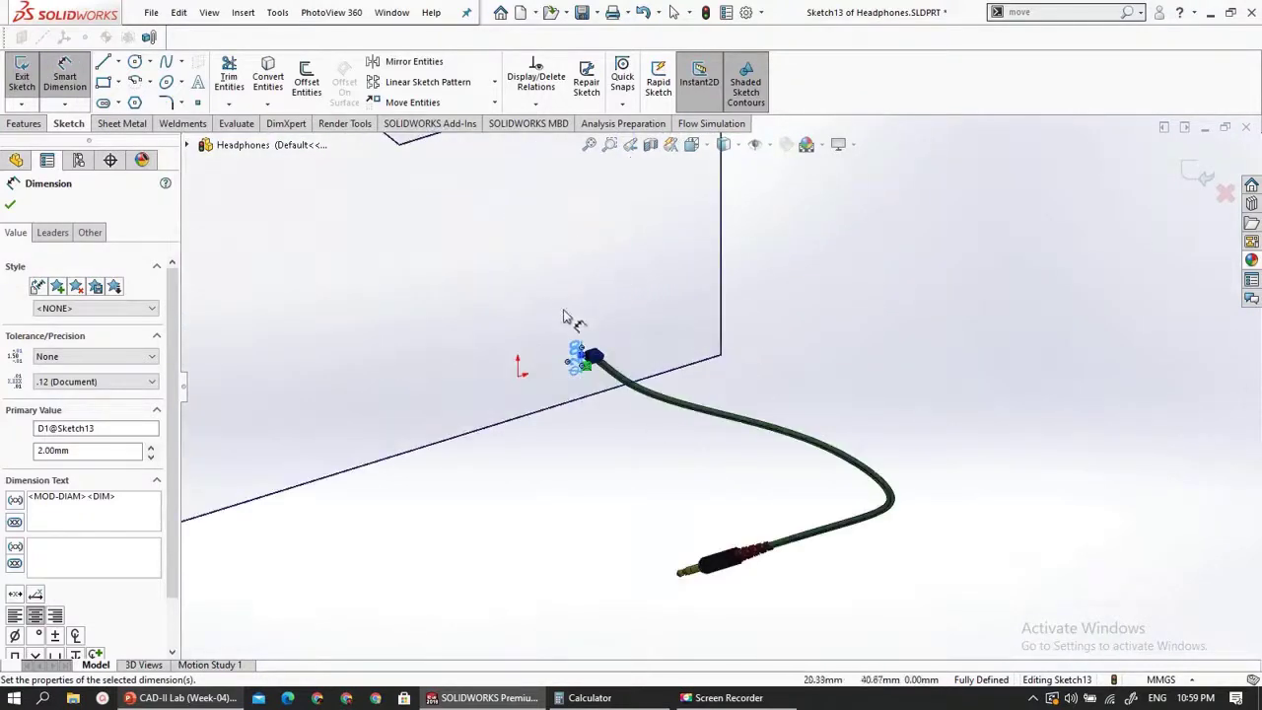
pyautogui.scroll(-2, 688, 459)
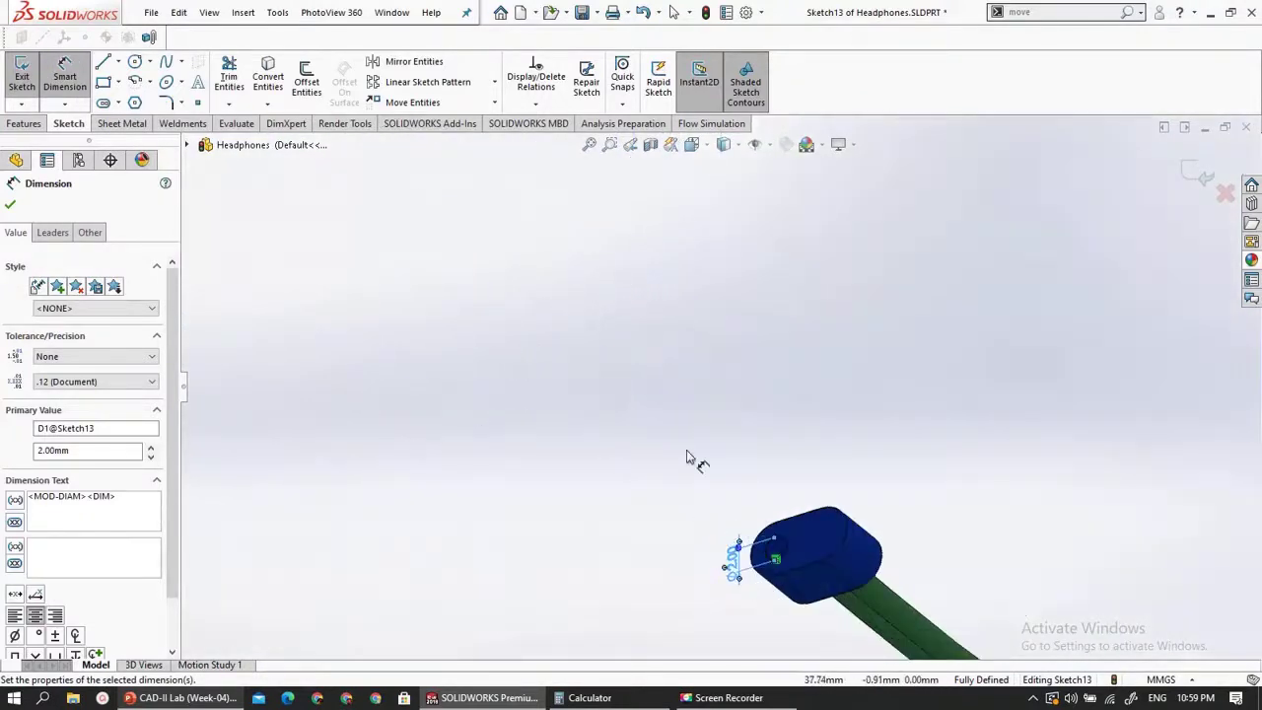
pyautogui.click(182, 63)
pyautogui.click(181, 64)
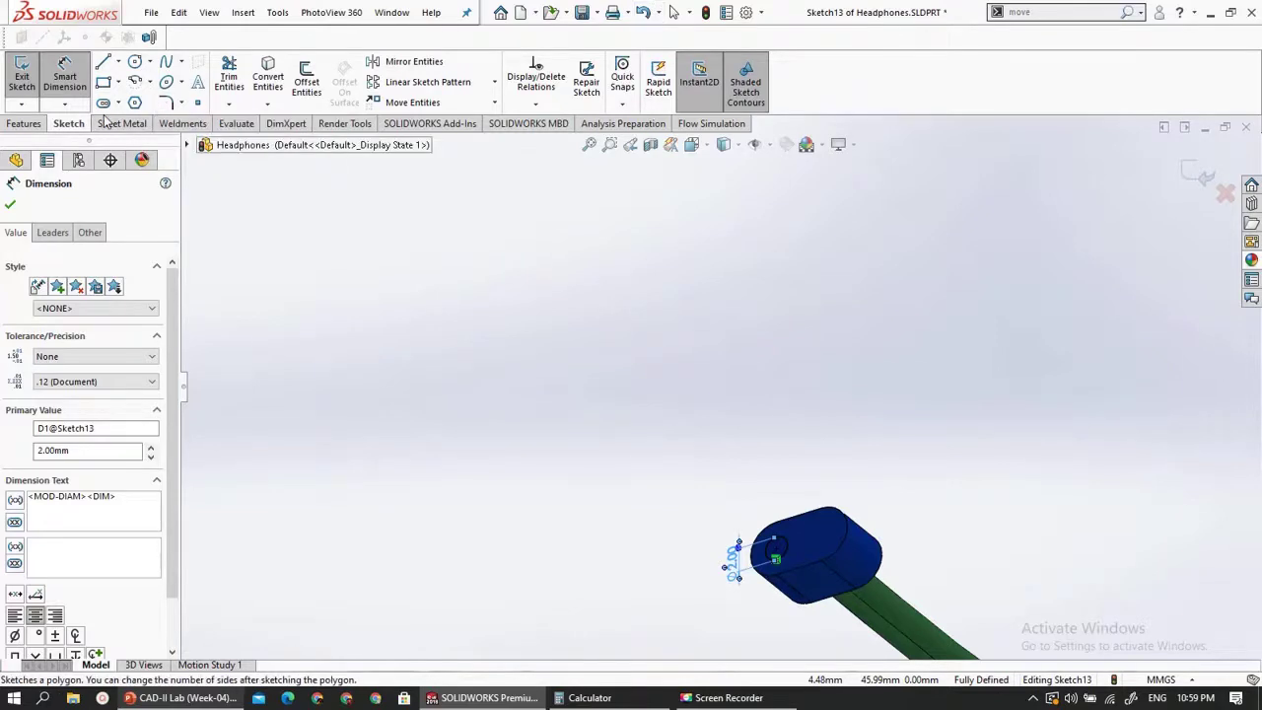
pyautogui.click(24, 71)
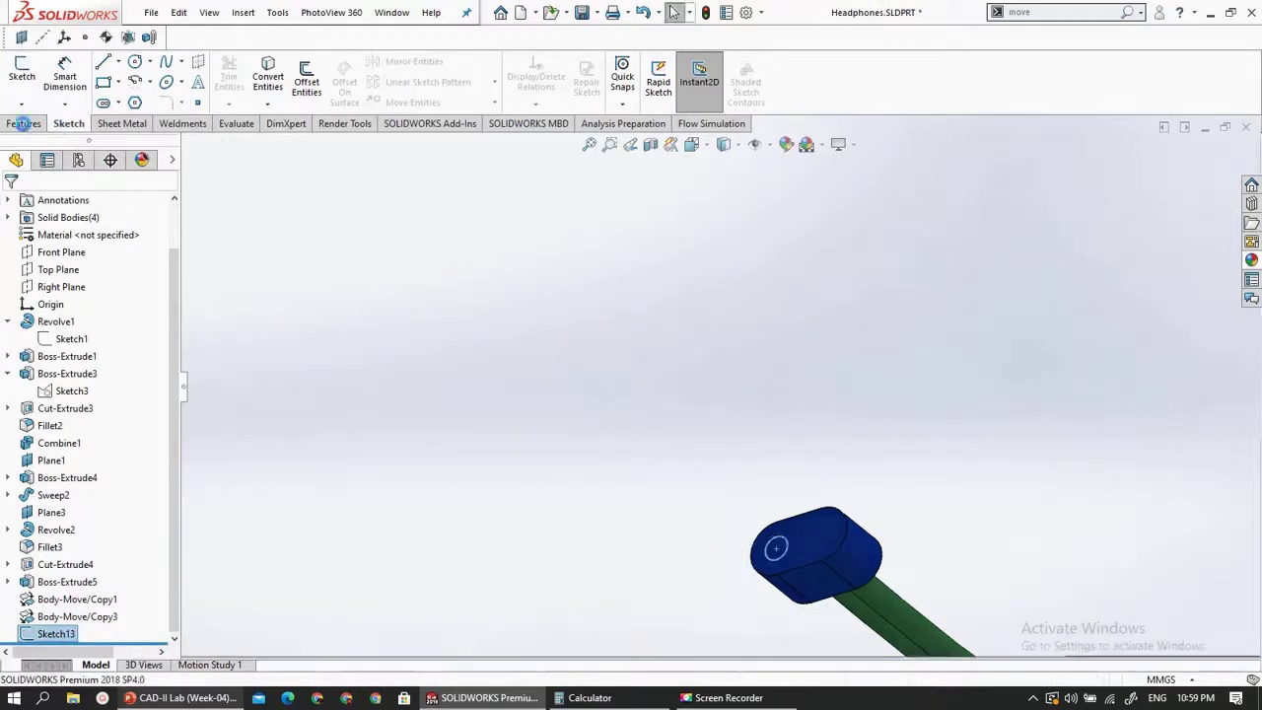
# - Look through the feature and sketch commands for a 3D spline tool, searching the commands for "spline"
pyautogui.click(24, 123)
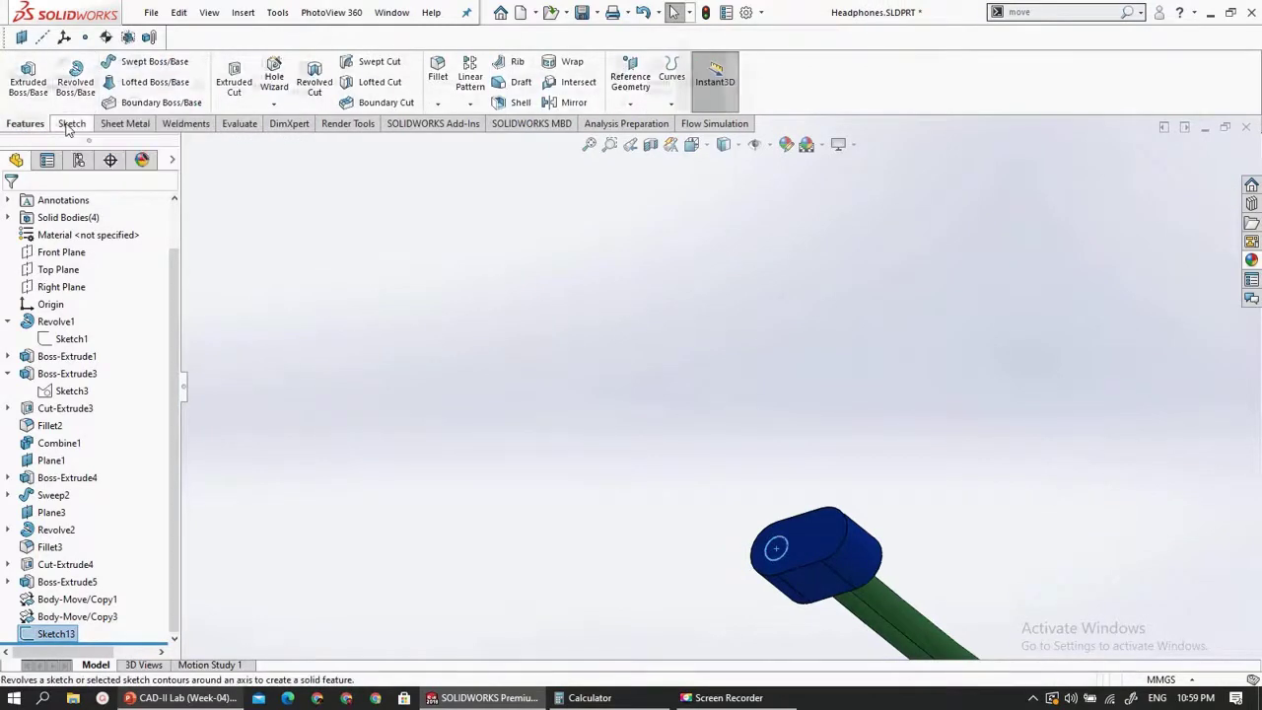
pyautogui.click(68, 124)
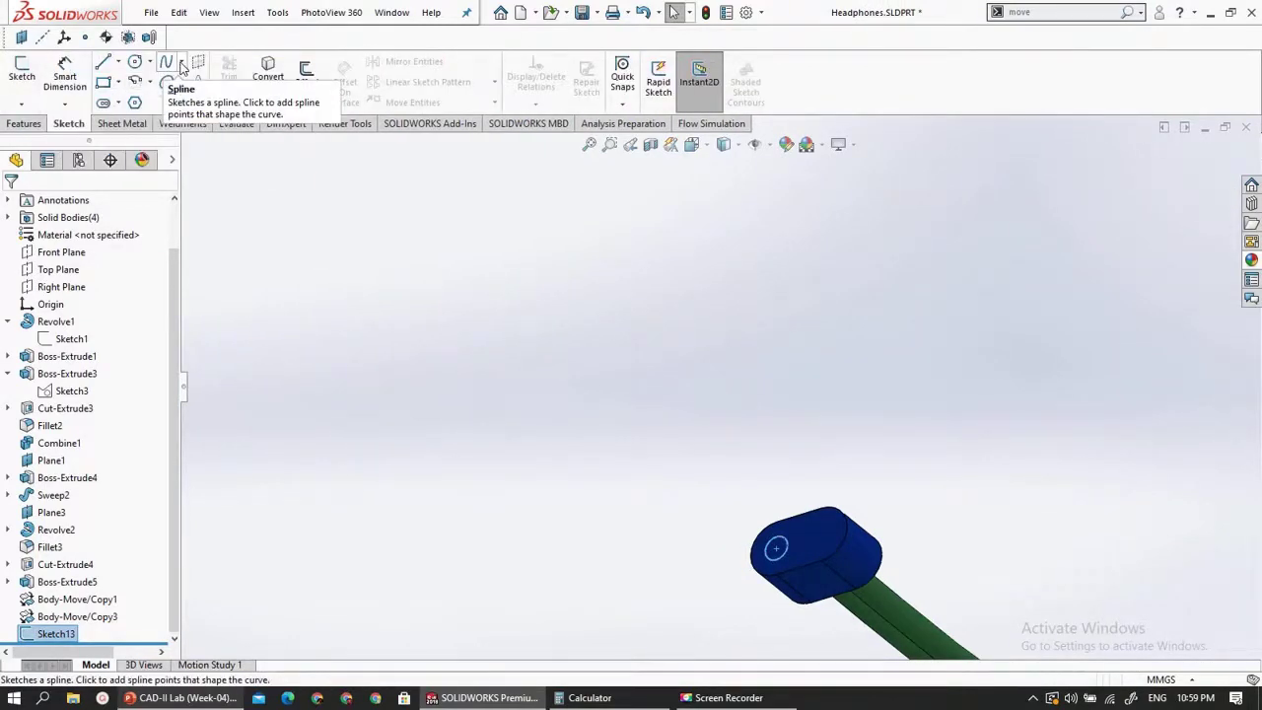
pyautogui.click(30, 123)
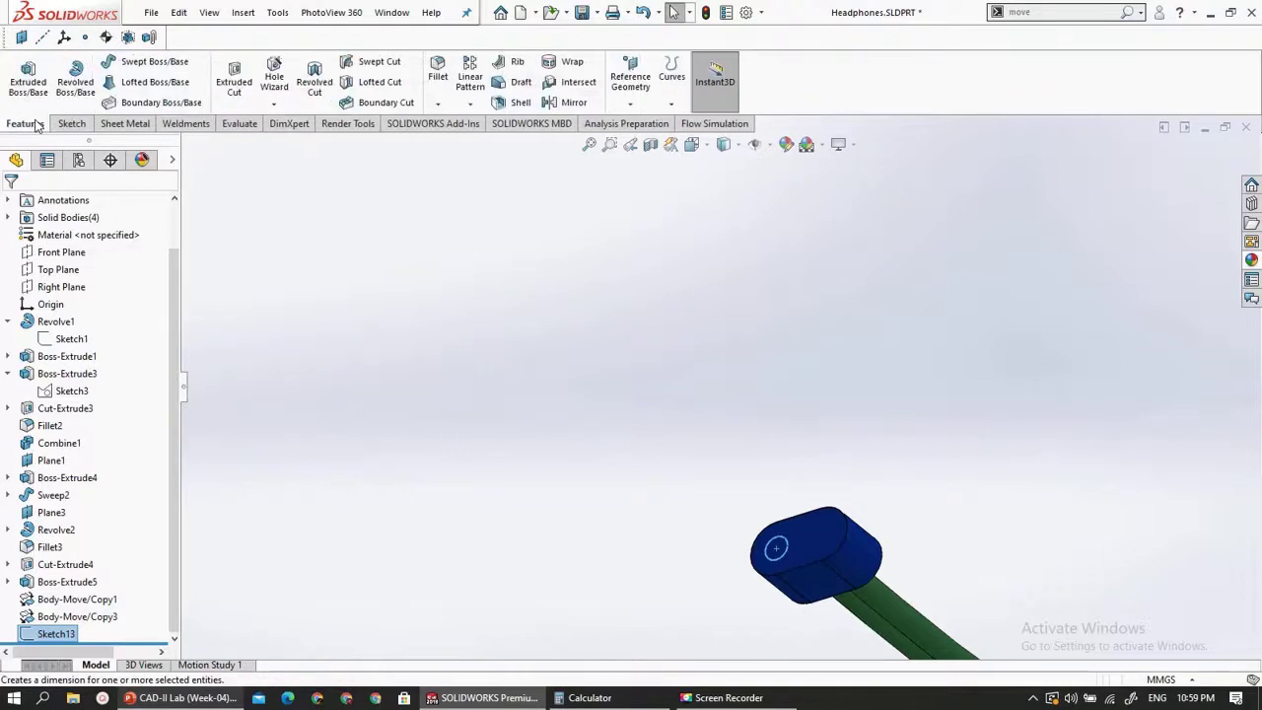
pyautogui.click(68, 124)
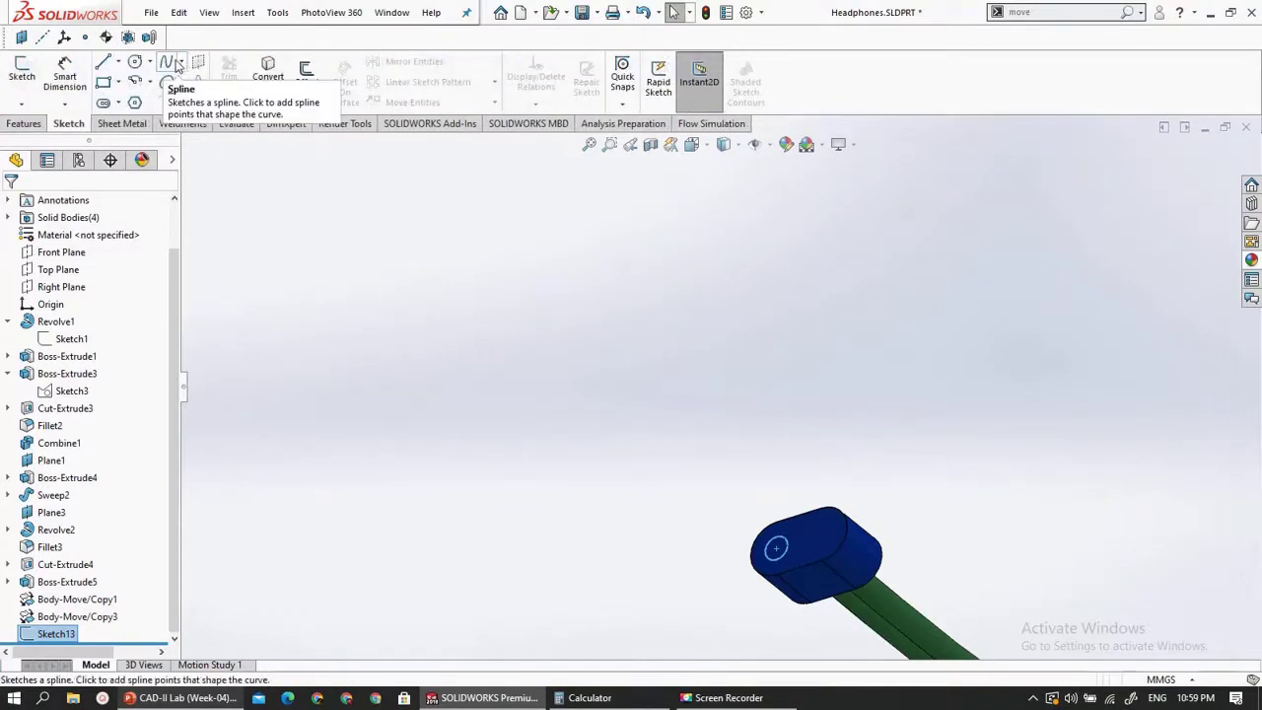
pyautogui.click(182, 64)
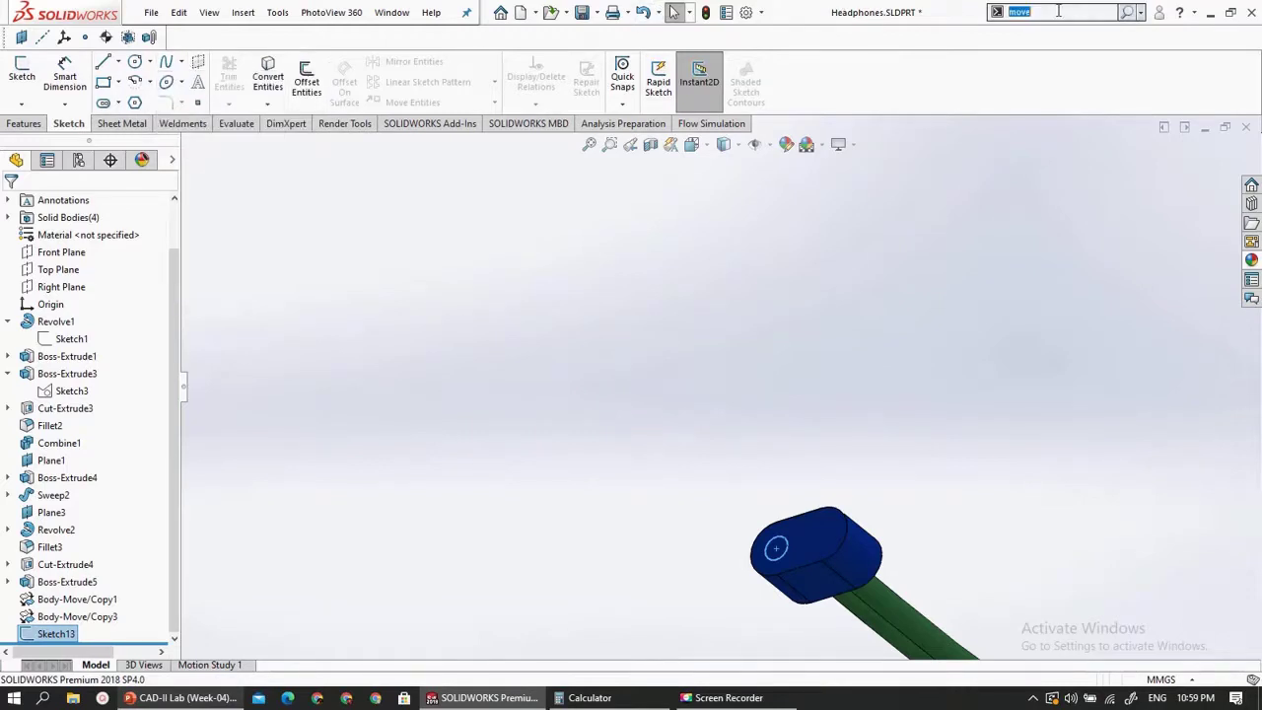
pyautogui.write('ine')
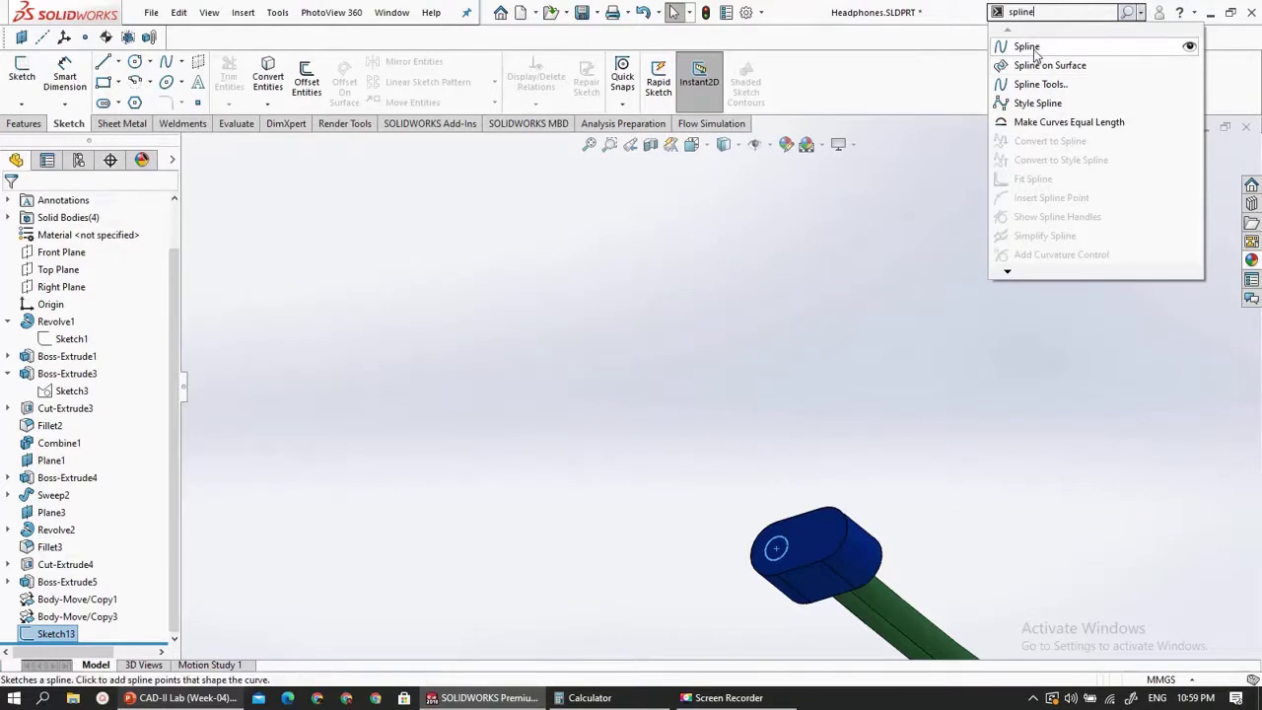
pyautogui.write('d')
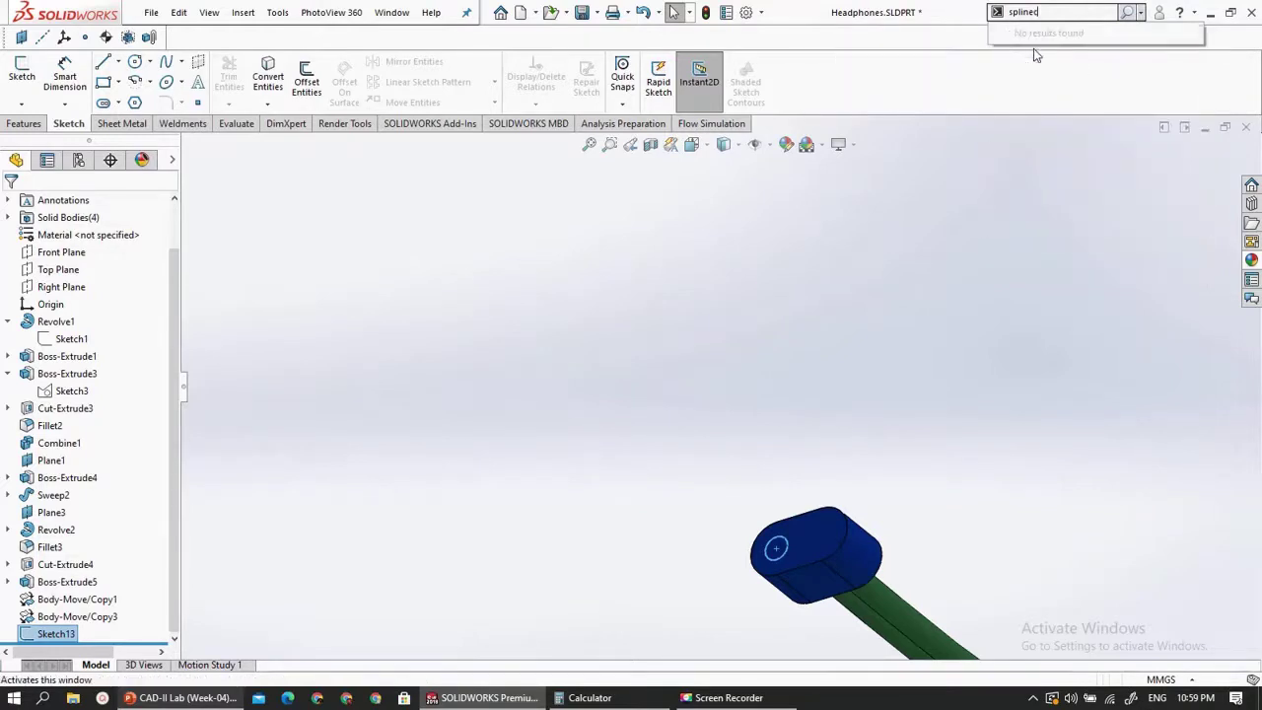
pyautogui.write(' 3')
pyautogui.press('BackSpace')
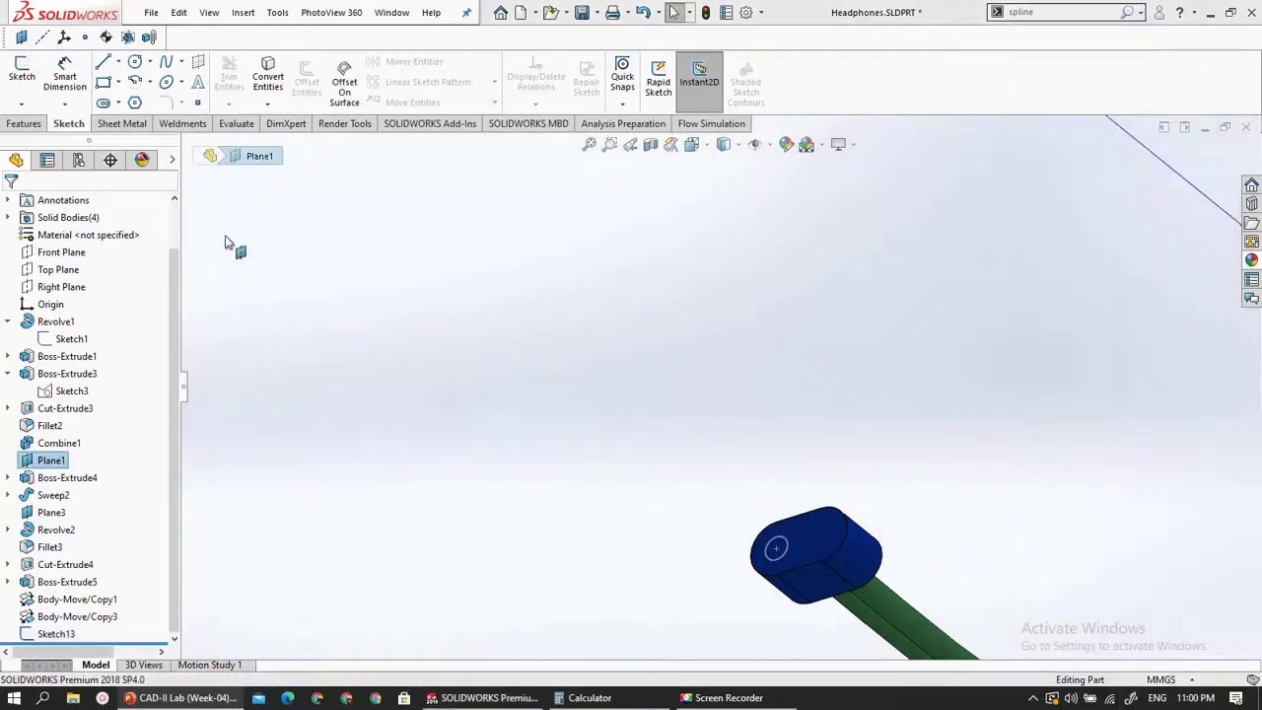
# - Start a 3D sketch and begin a spline at the centre of the 2 mm circle on the blue connector's face
pyautogui.click(22, 104)
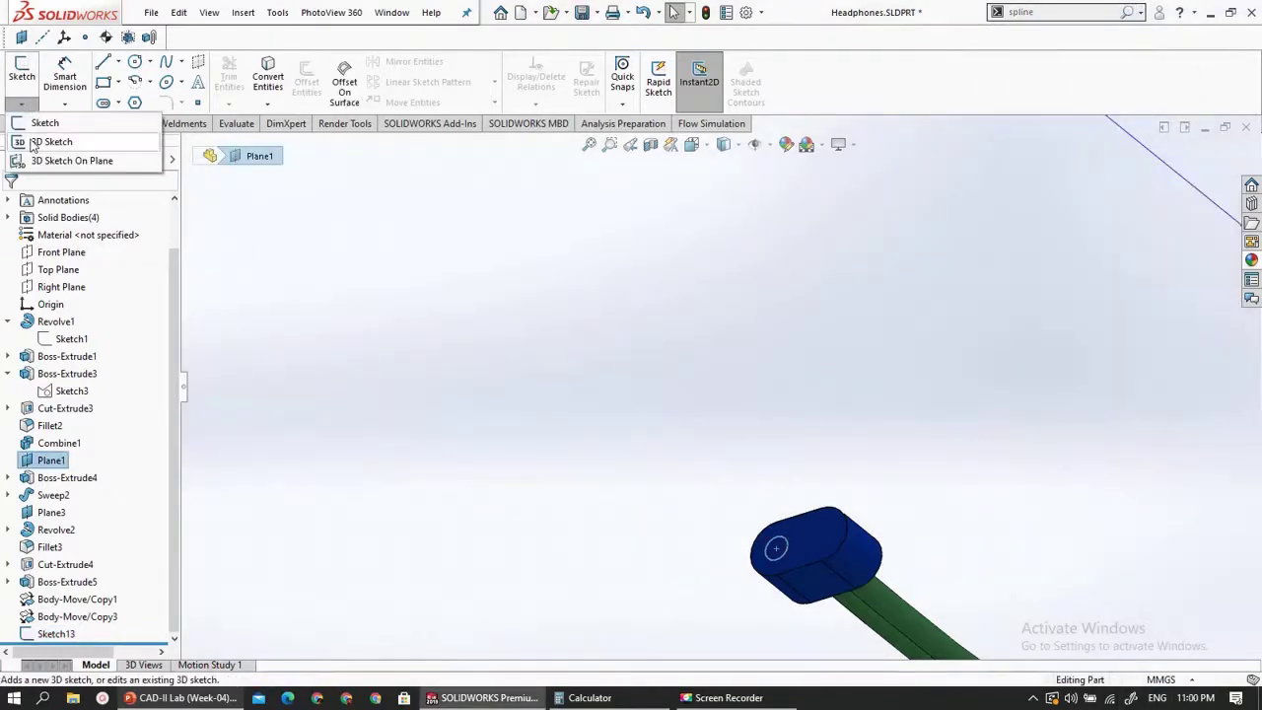
pyautogui.click(54, 139)
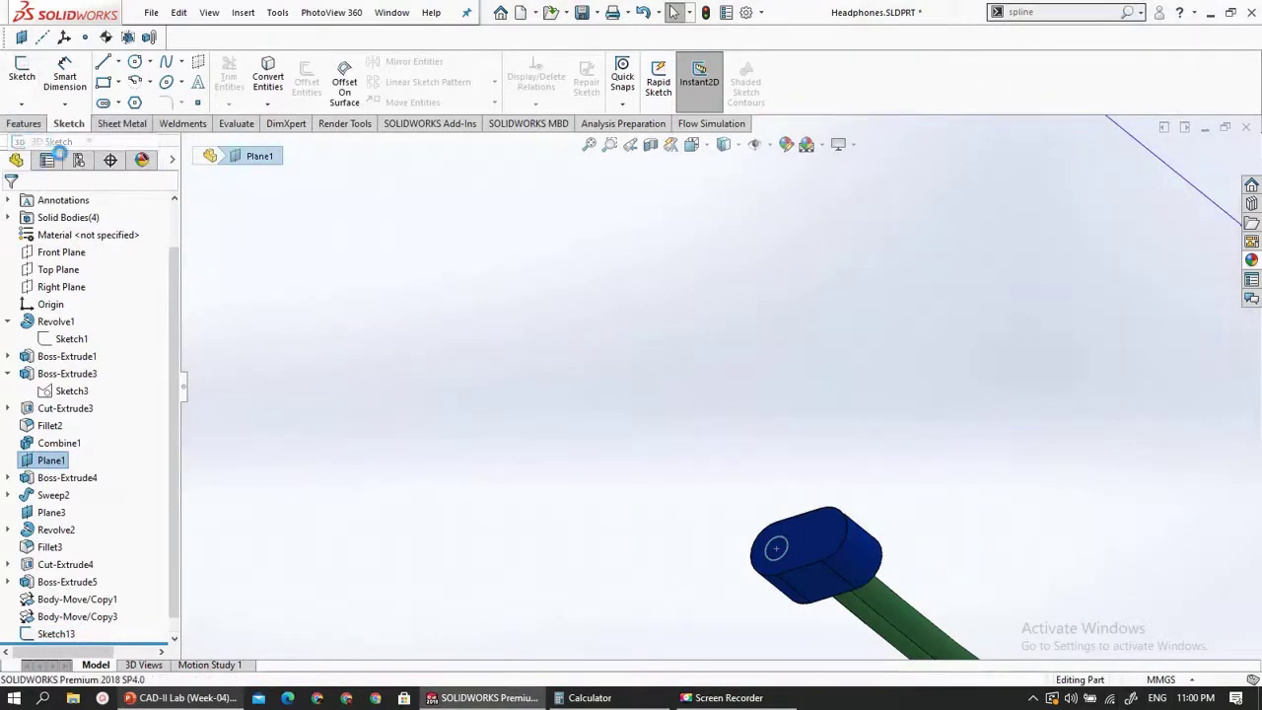
pyautogui.click(167, 63)
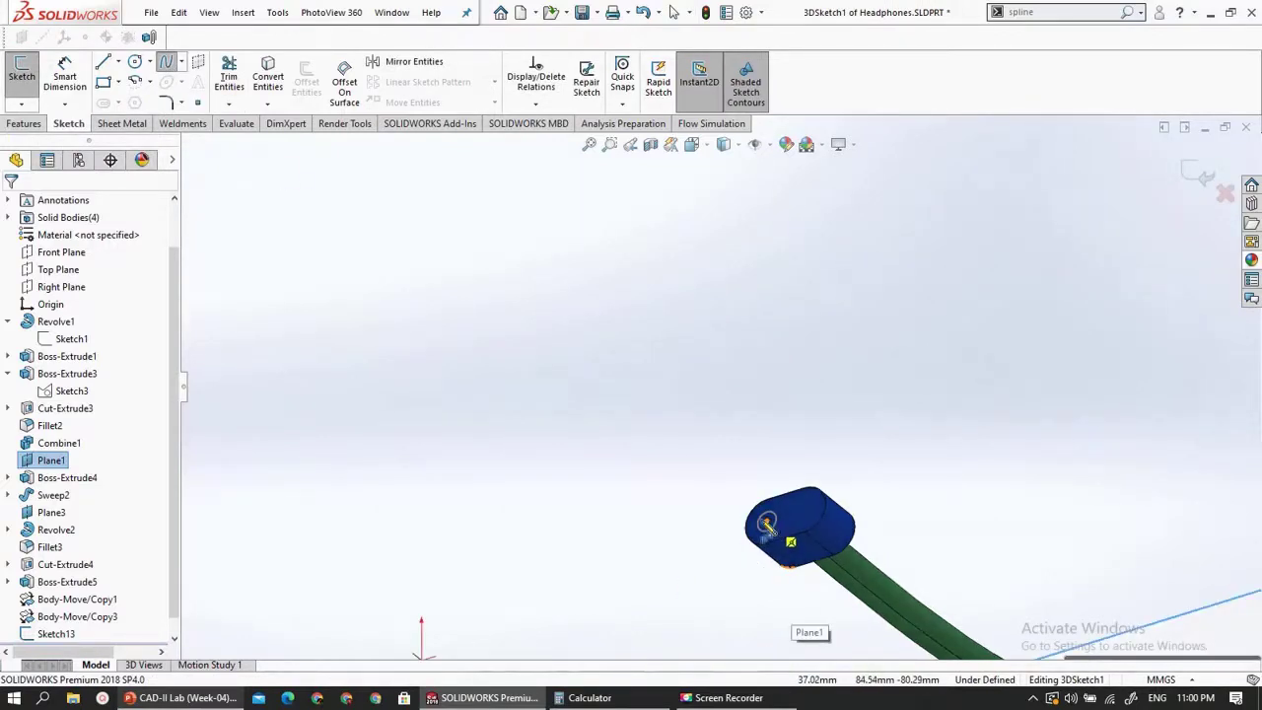
pyautogui.click(765, 572)
# - Switch the spline to the YZ plane and place its second point a short distance straight out from the connector face
pyautogui.scroll(-10, 765, 572)
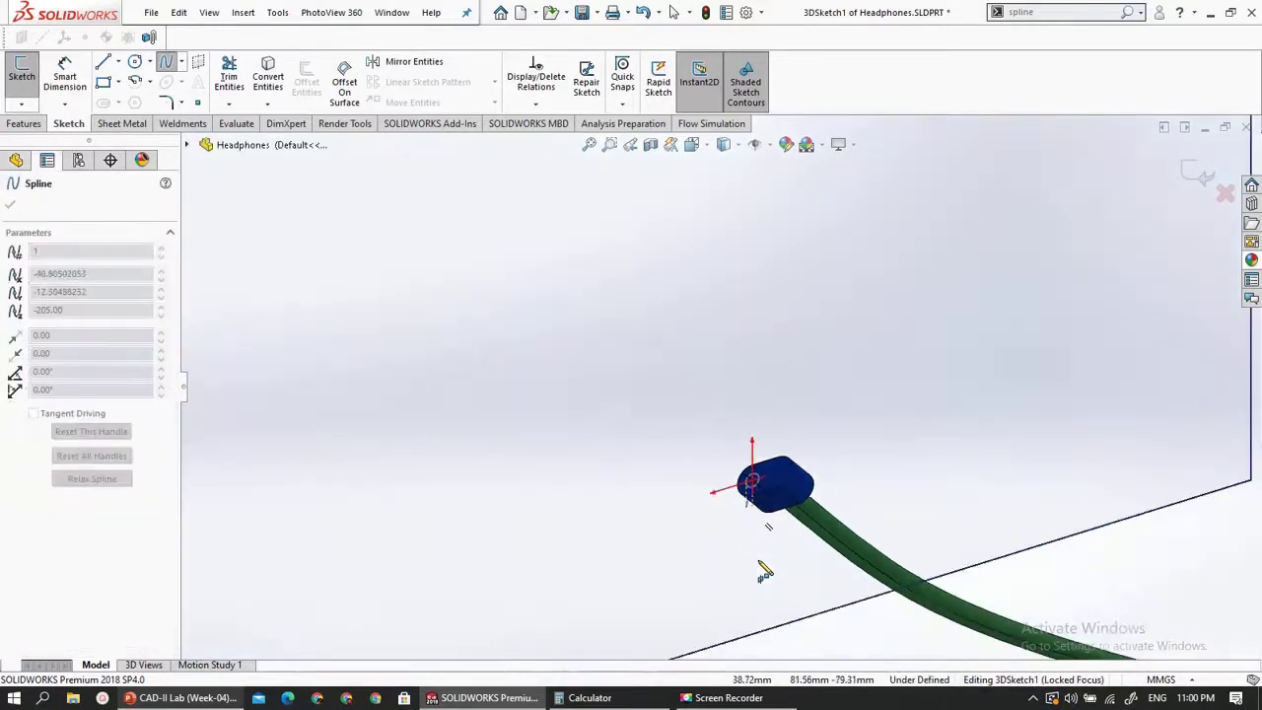
pyautogui.scroll(10, 766, 572)
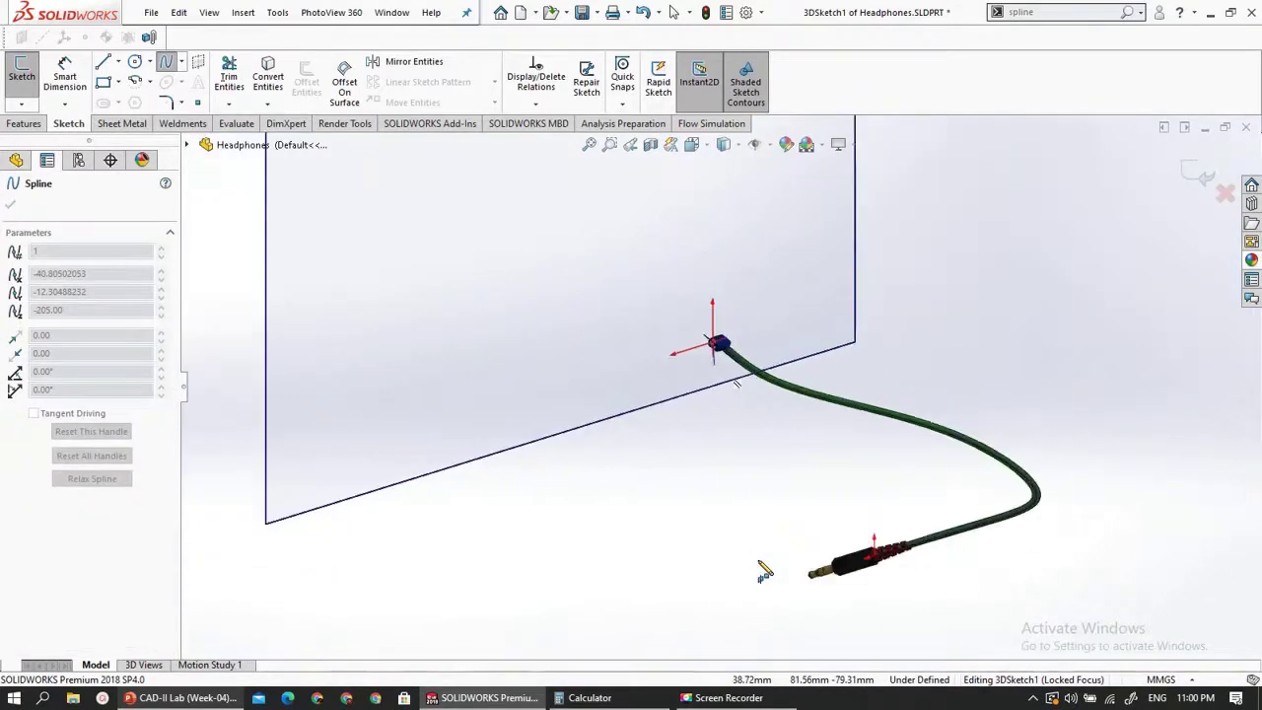
pyautogui.moveTo(755, 375); pyautogui.dragTo(738, 486, button='middle')
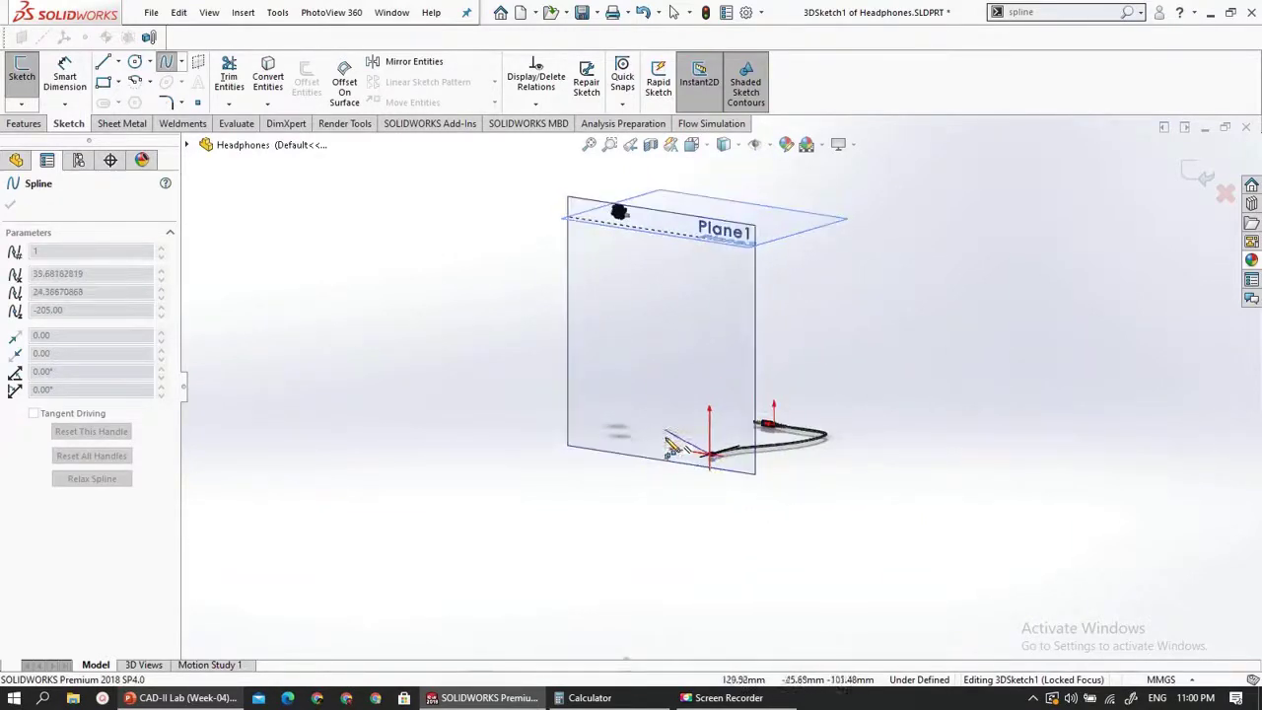
pyautogui.scroll(2, 674, 444)
pyautogui.scroll(-5, 677, 444)
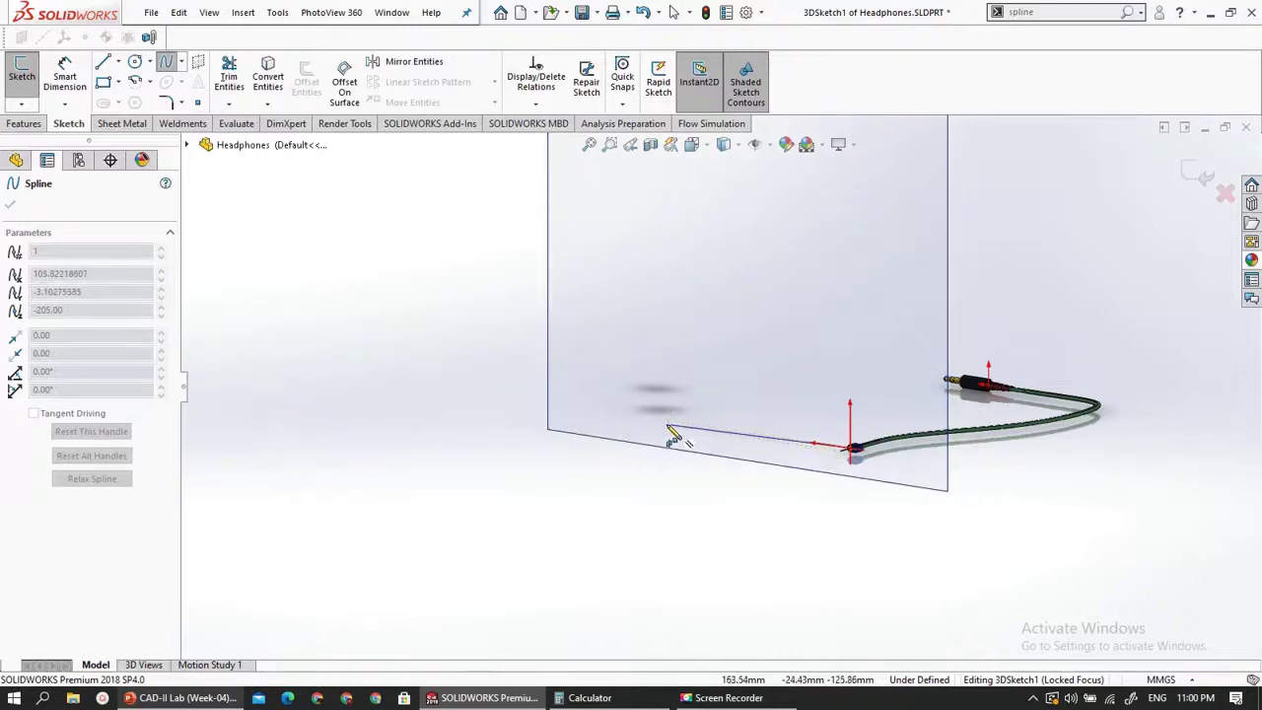
pyautogui.scroll(-3, 669, 431)
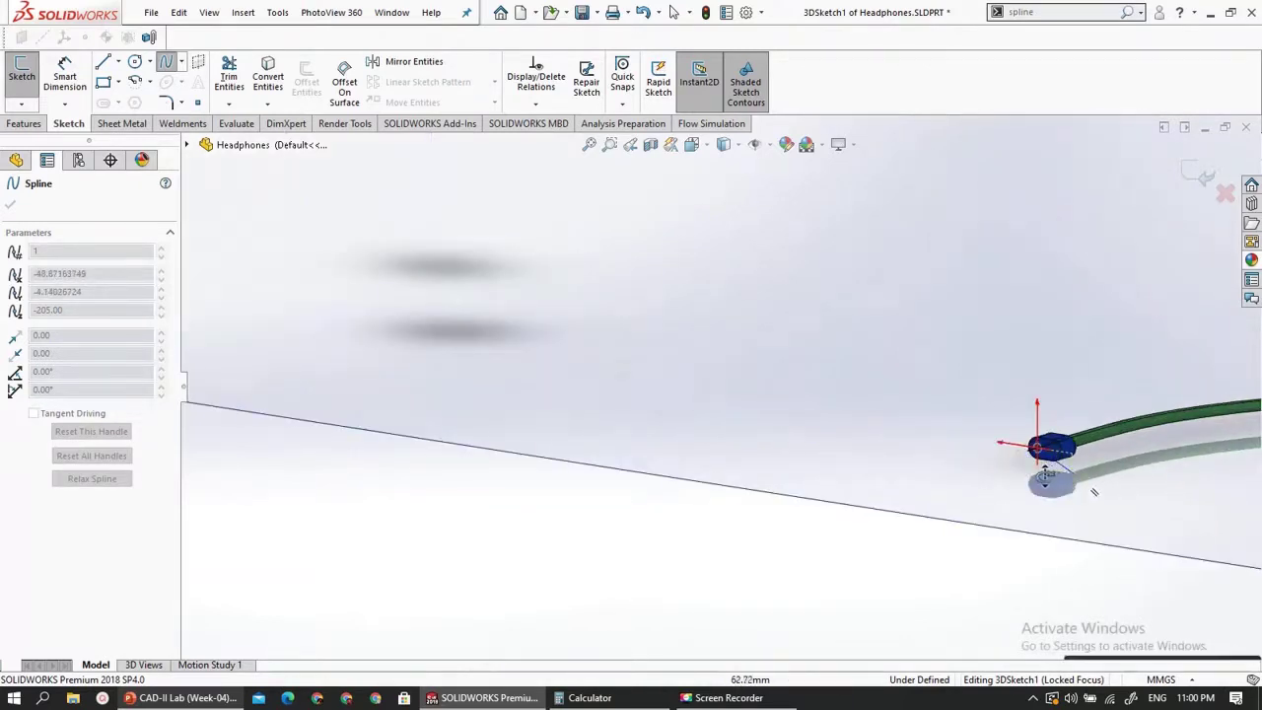
pyautogui.moveTo(1059, 484)
pyautogui.mouseDown(button='middle')
pyautogui.moveTo(1020, 470)
pyautogui.moveTo(1050, 461)
pyautogui.mouseUp(button='middle')
pyautogui.scroll(-4, 1051, 459)
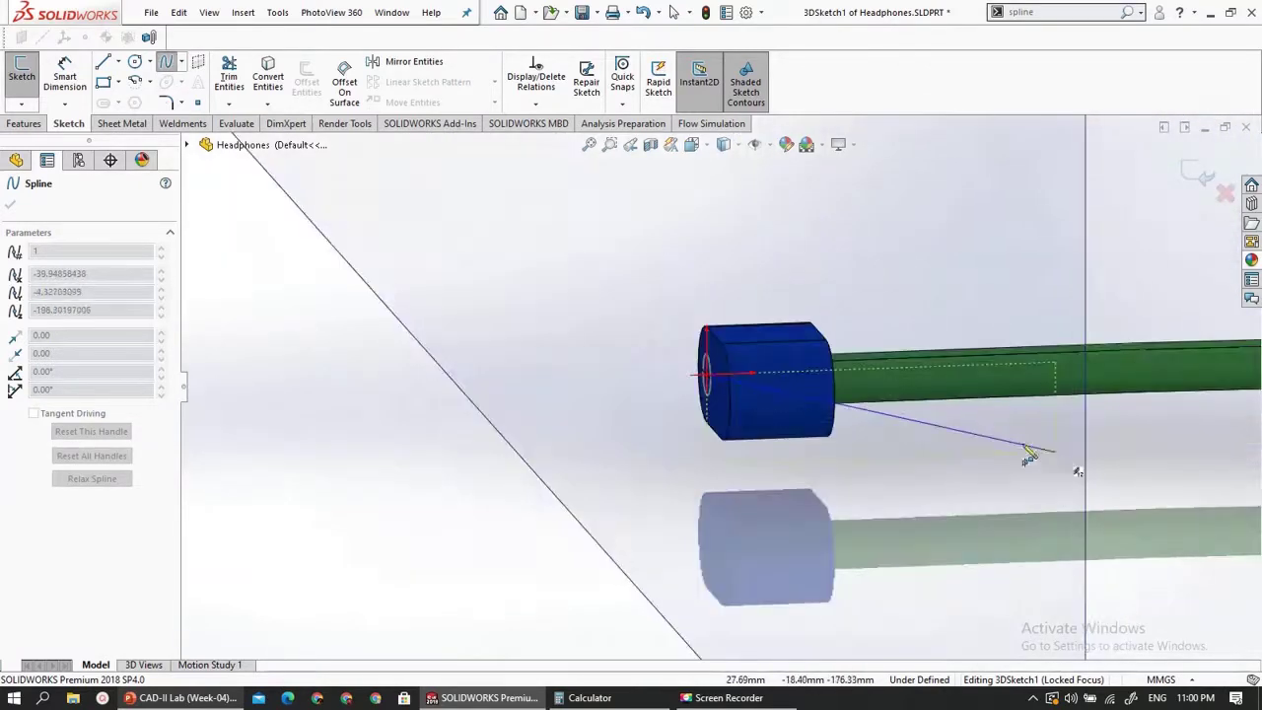
pyautogui.click(359, 385)
# - Continue the spline with three points that bend outward in front of the connector and rise in an S-curve towards the earbuds
pyautogui.scroll(-3, 381, 507)
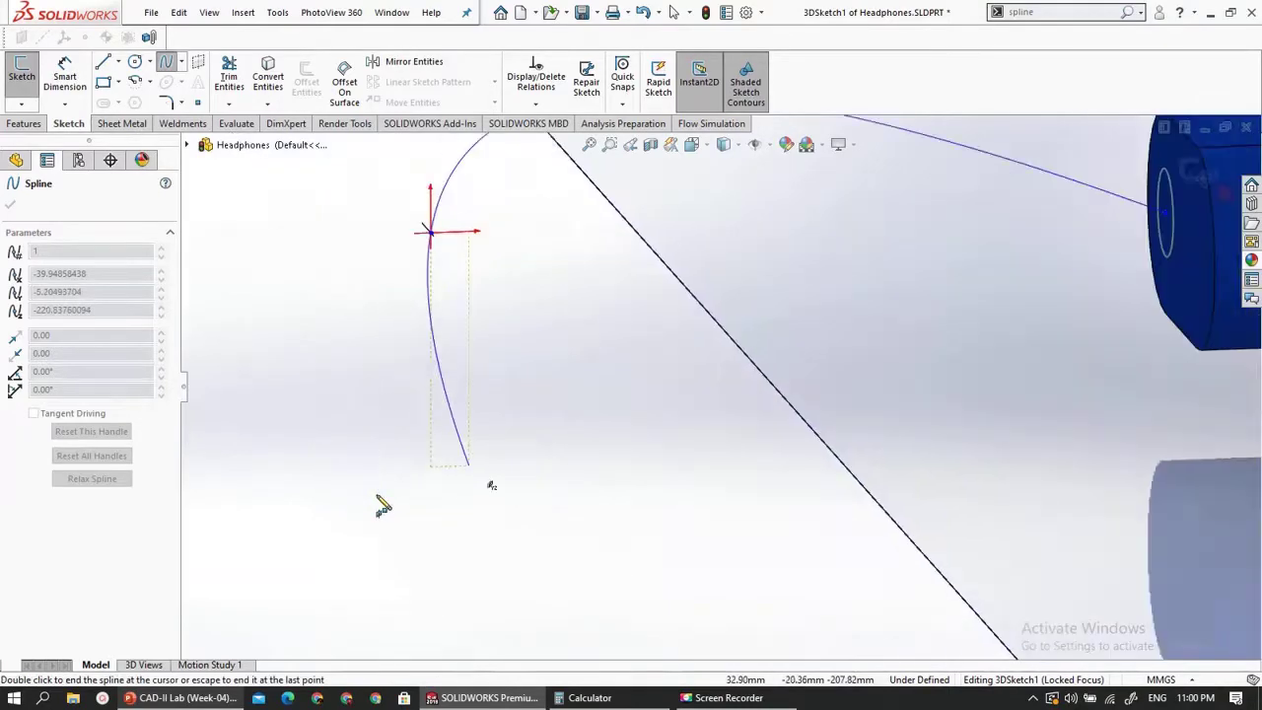
pyautogui.scroll(4, 384, 506)
pyautogui.scroll(4, 404, 447)
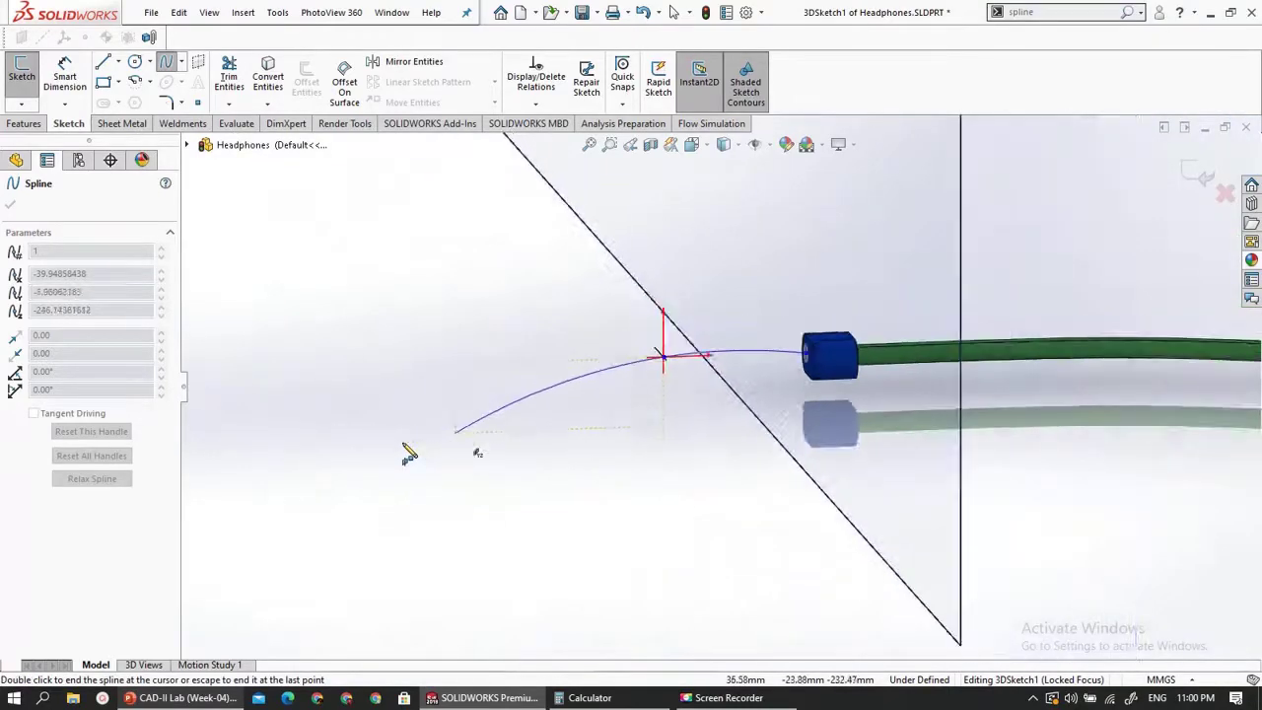
pyautogui.scroll(6, 514, 448)
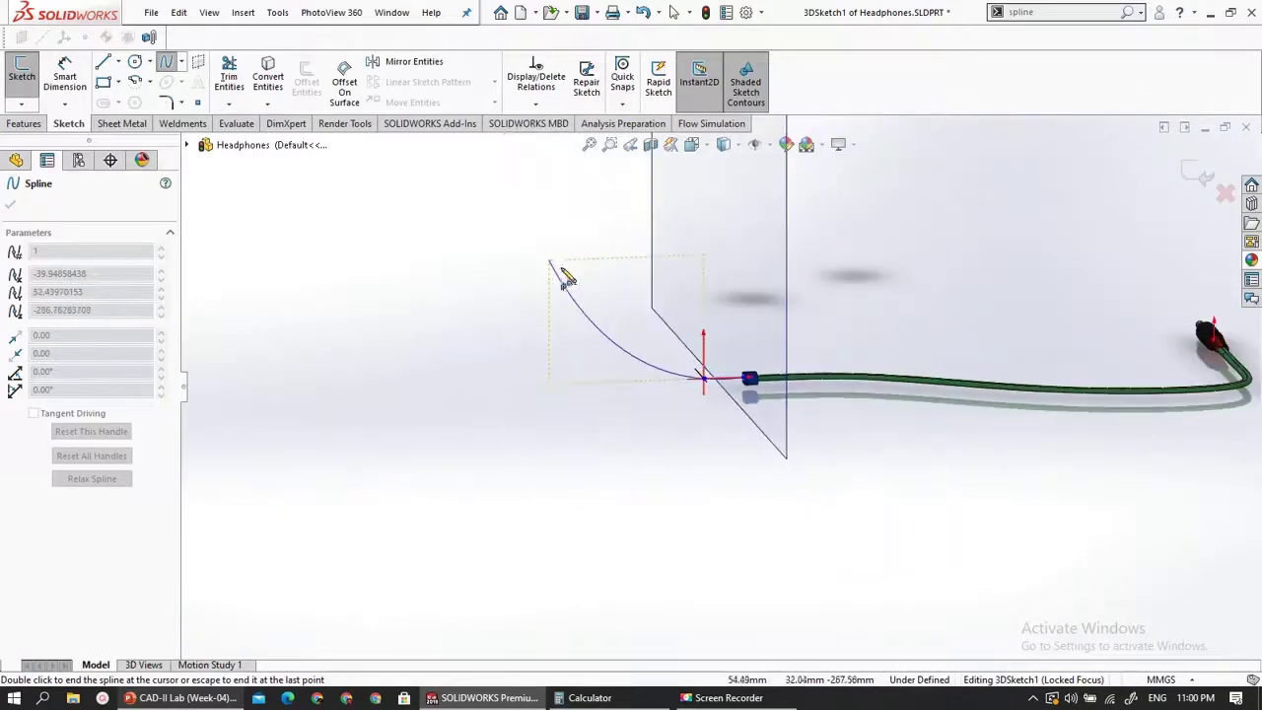
pyautogui.click(588, 281)
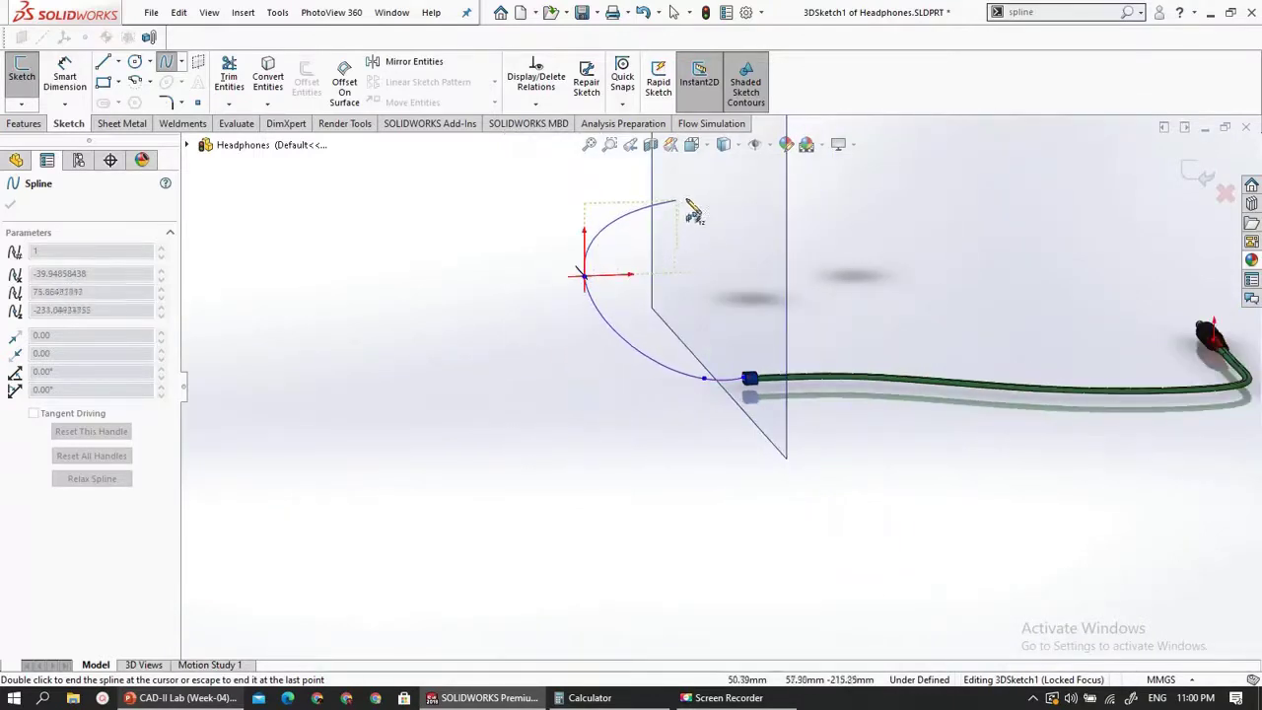
pyautogui.click(710, 221)
pyautogui.moveTo(712, 211); pyautogui.dragTo(718, 236, button='middle')
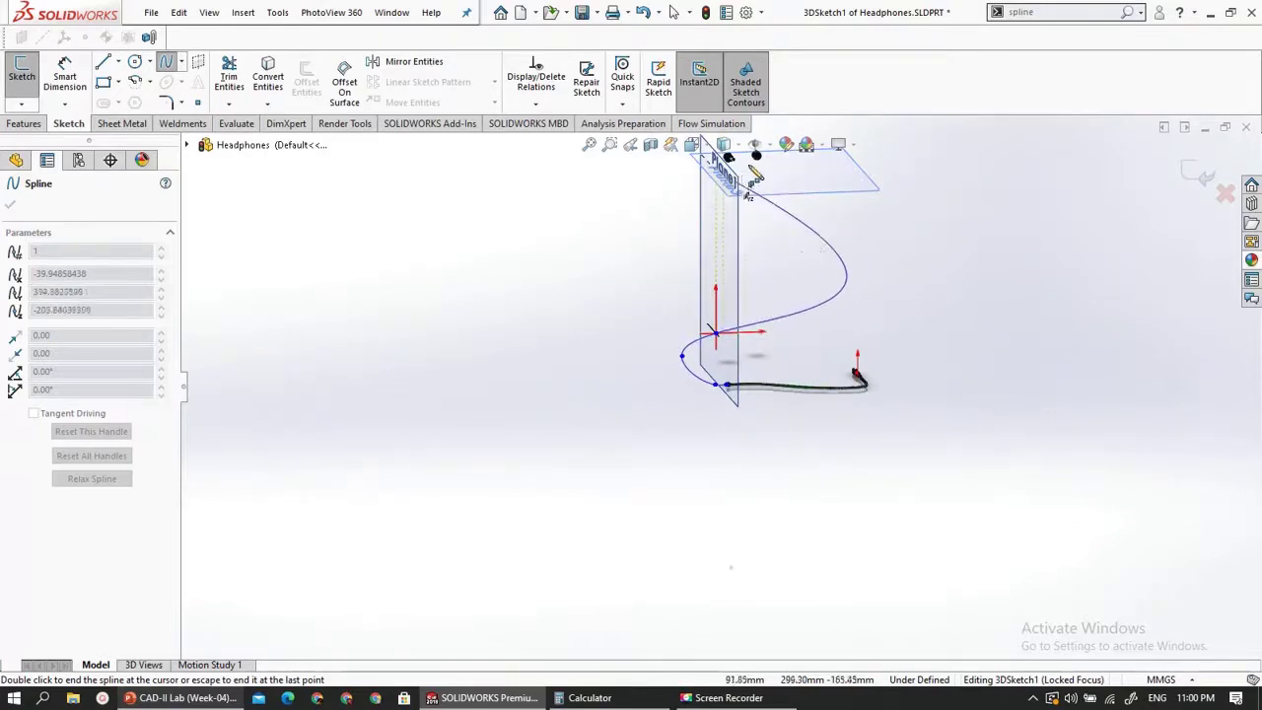
pyautogui.moveTo(740, 336); pyautogui.dragTo(724, 324, button='middle')
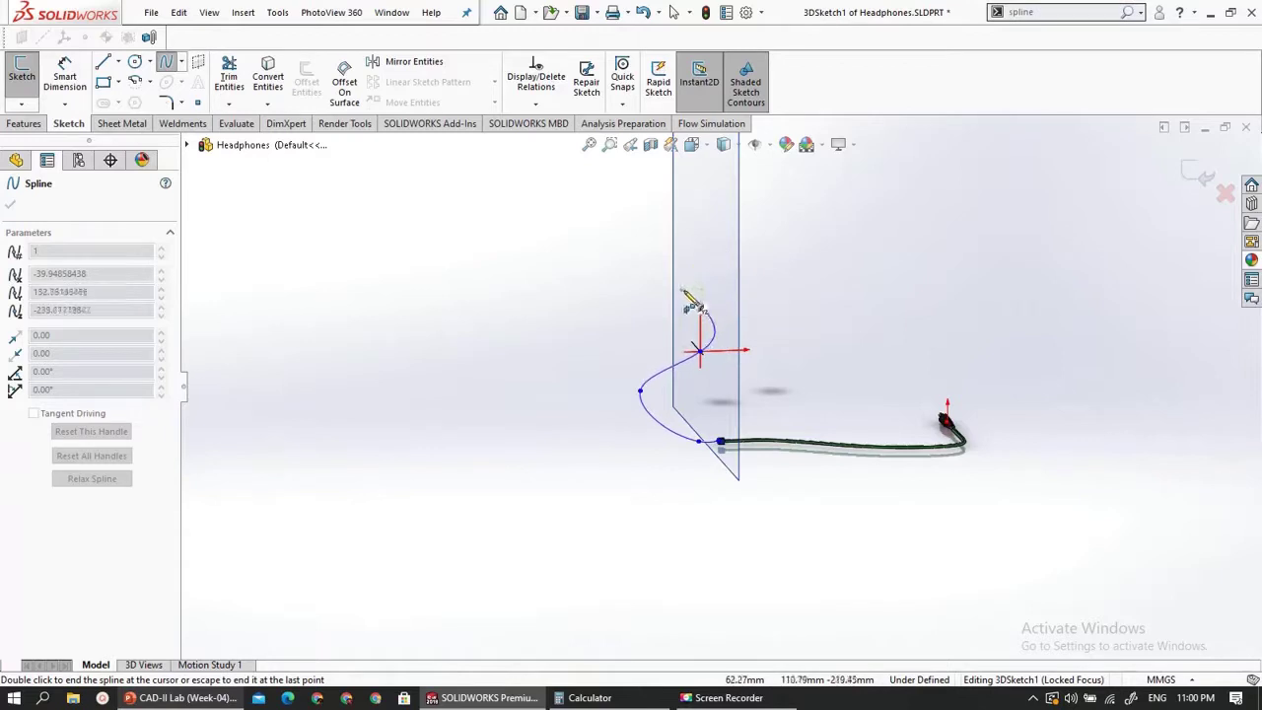
pyautogui.click(698, 287)
# - Extend the spline upward along Plane1, placing its last intermediate point just below the earbud with the exposed grey stem
pyautogui.scroll(-1, 724, 402)
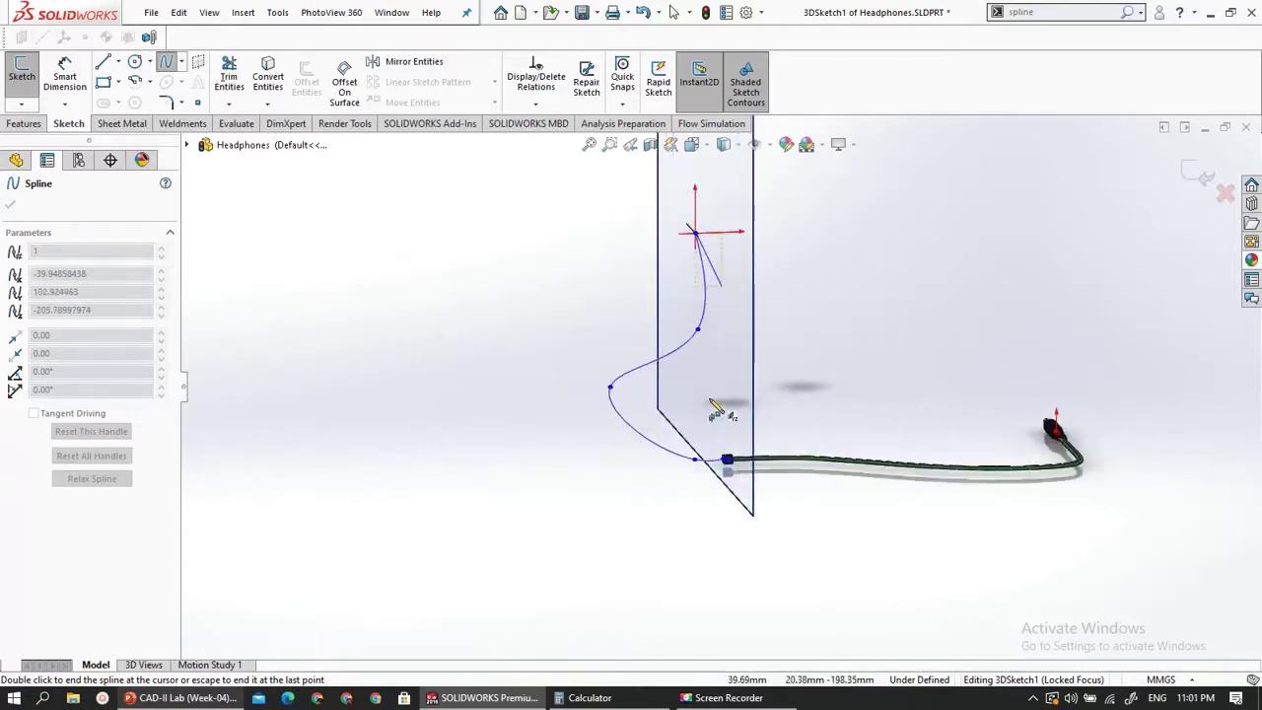
pyautogui.scroll(6, 720, 384)
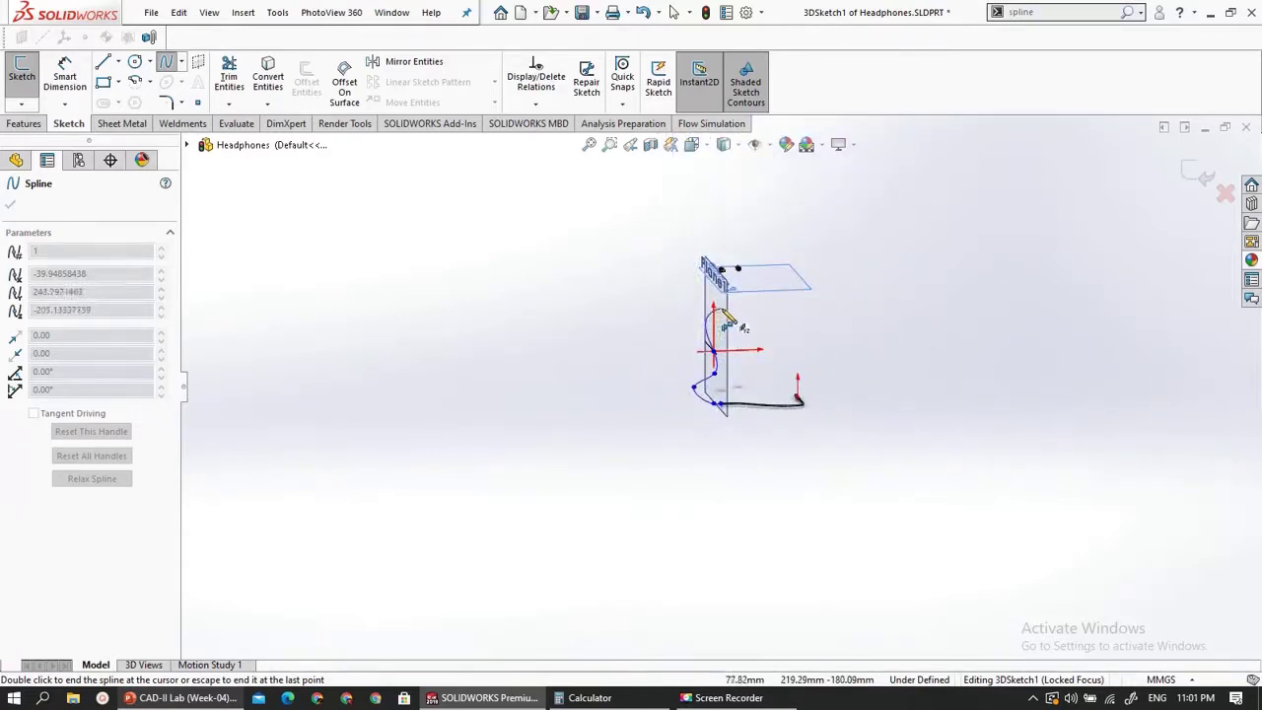
pyautogui.scroll(2, 727, 321)
pyautogui.scroll(-4, 725, 365)
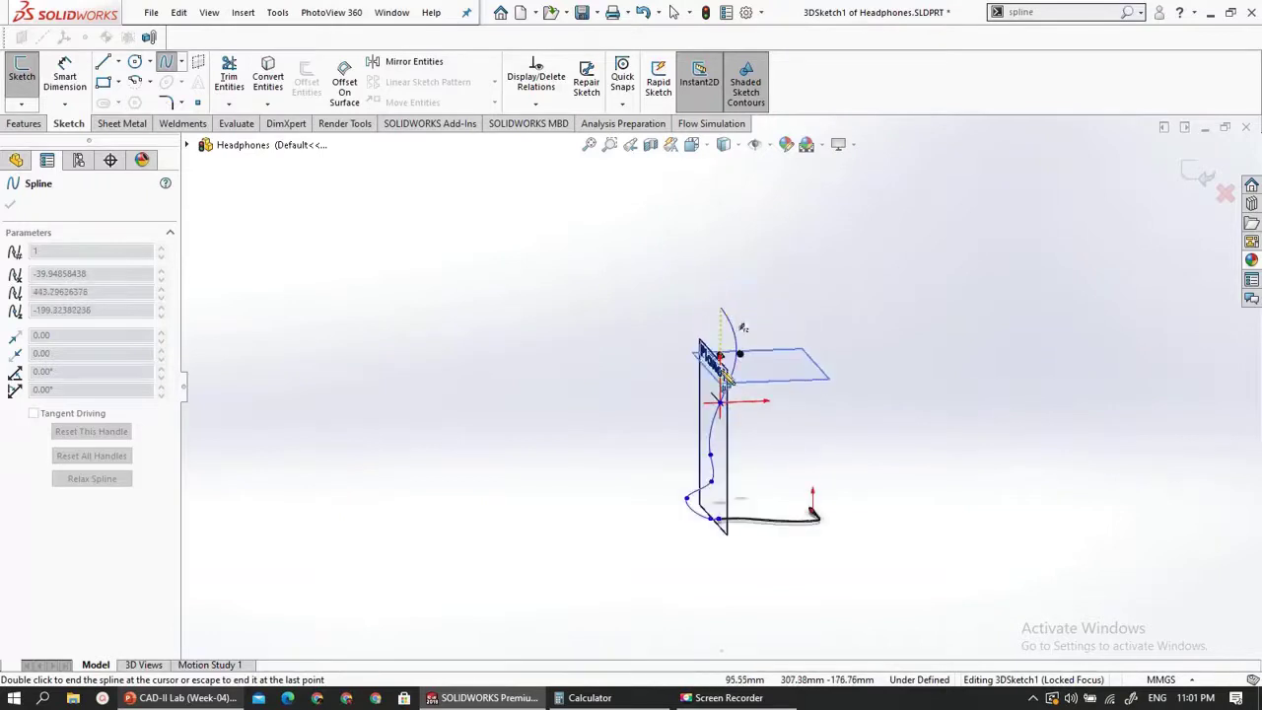
pyautogui.scroll(-6, 725, 376)
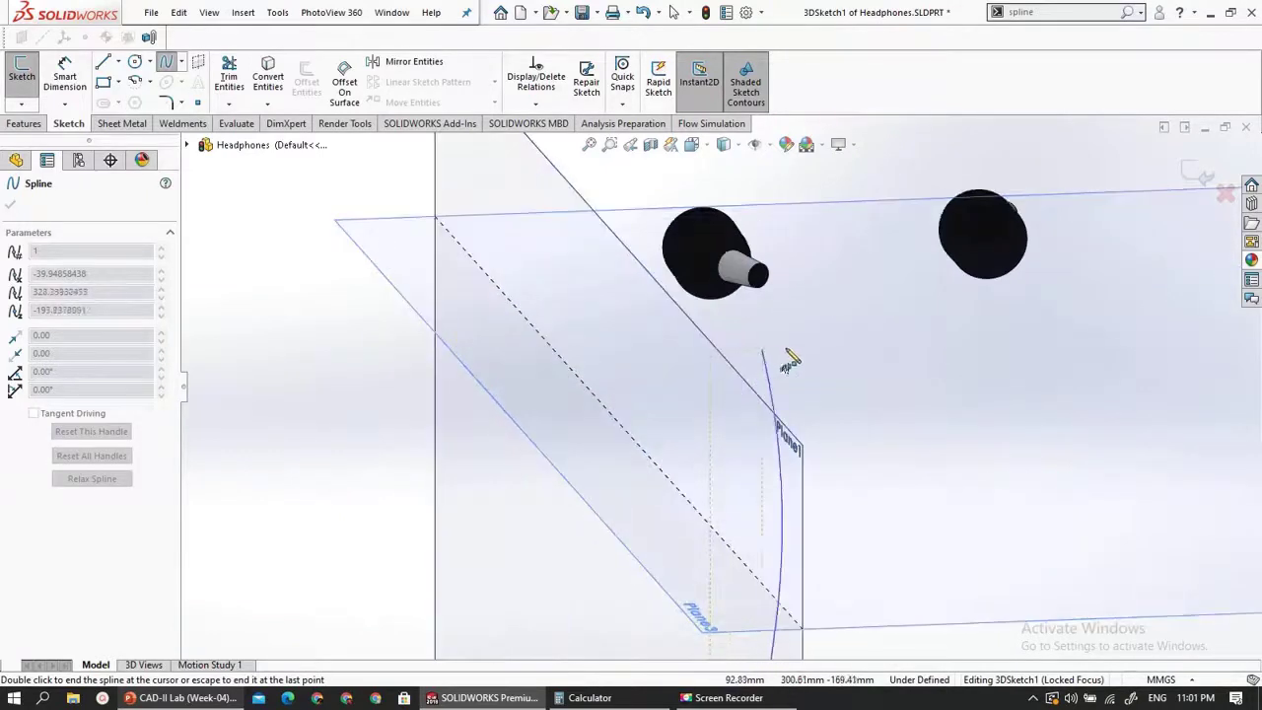
pyautogui.click(792, 350)
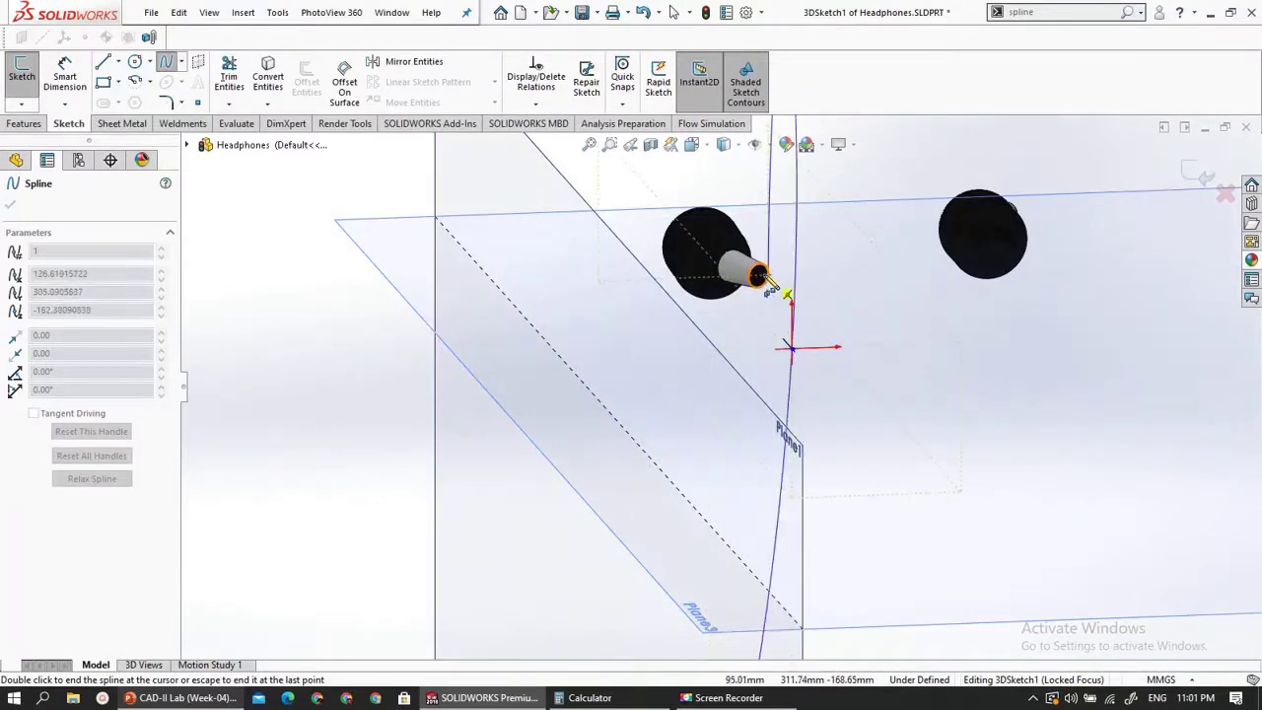
# - Attach the spline's end to the centre of the earbud stem's end face and finish the spline
pyautogui.scroll(-5, 769, 281)
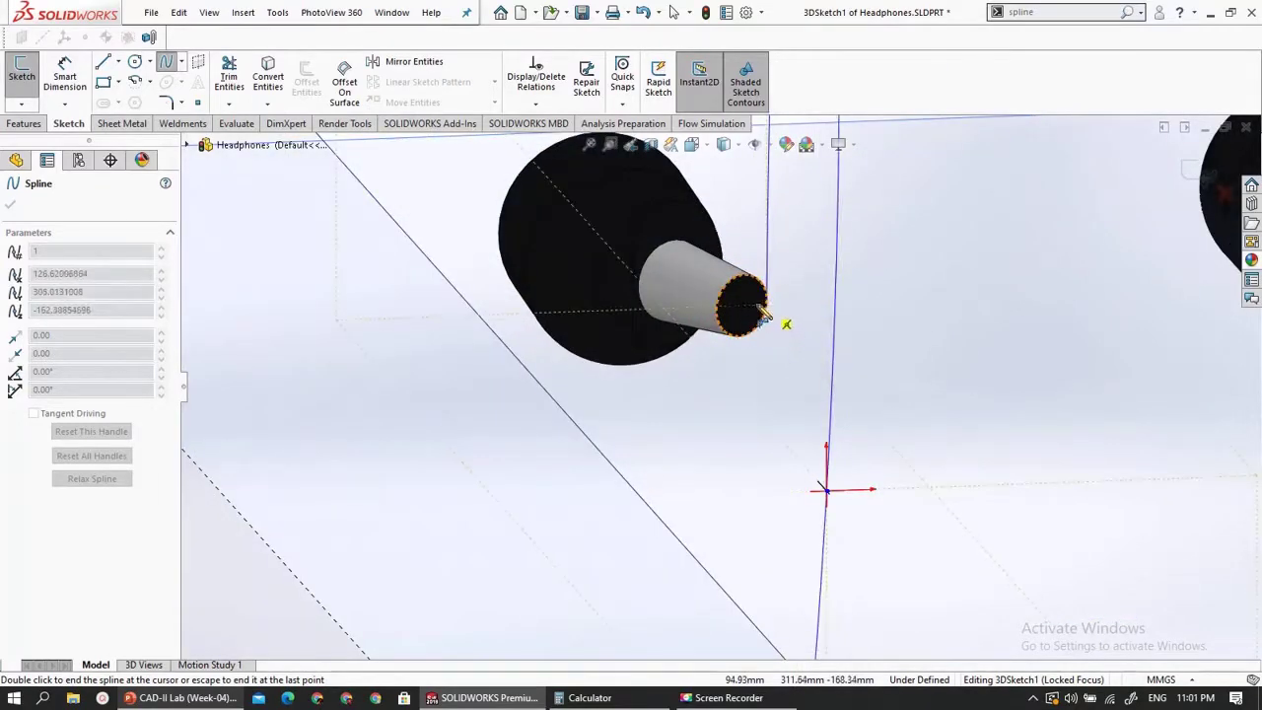
pyautogui.click(744, 307)
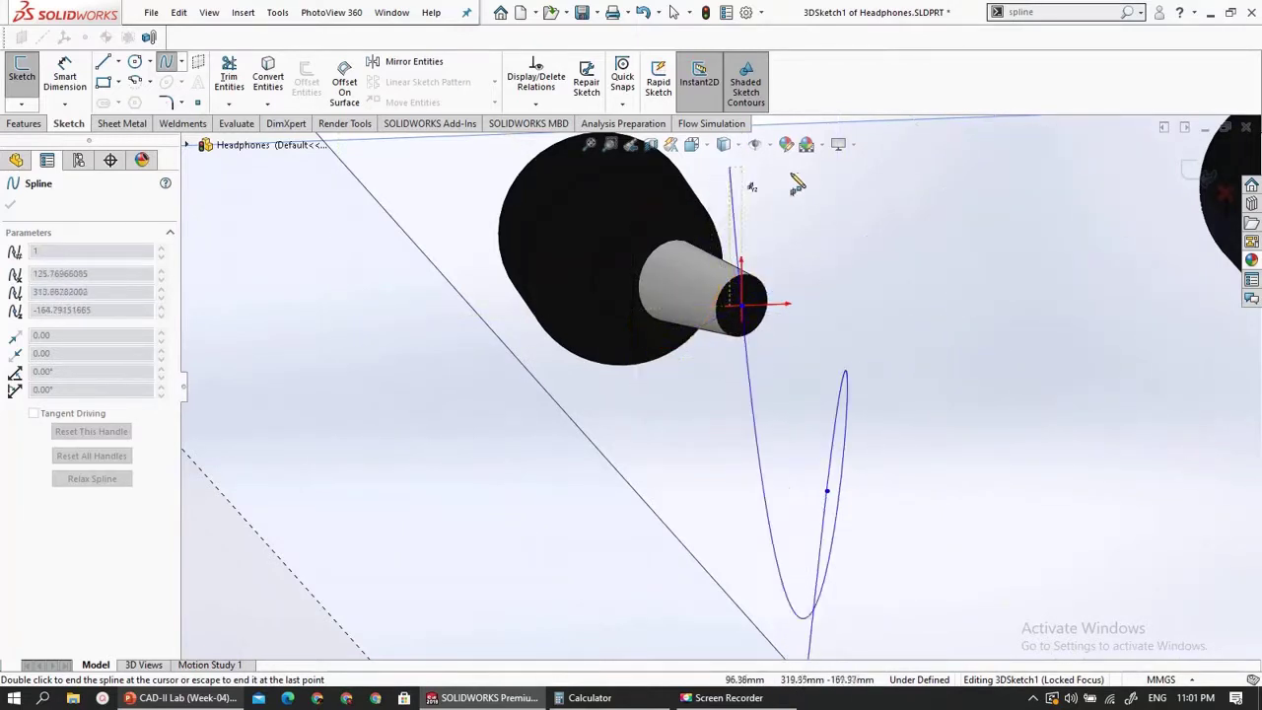
pyautogui.doubleClick(927, 213)
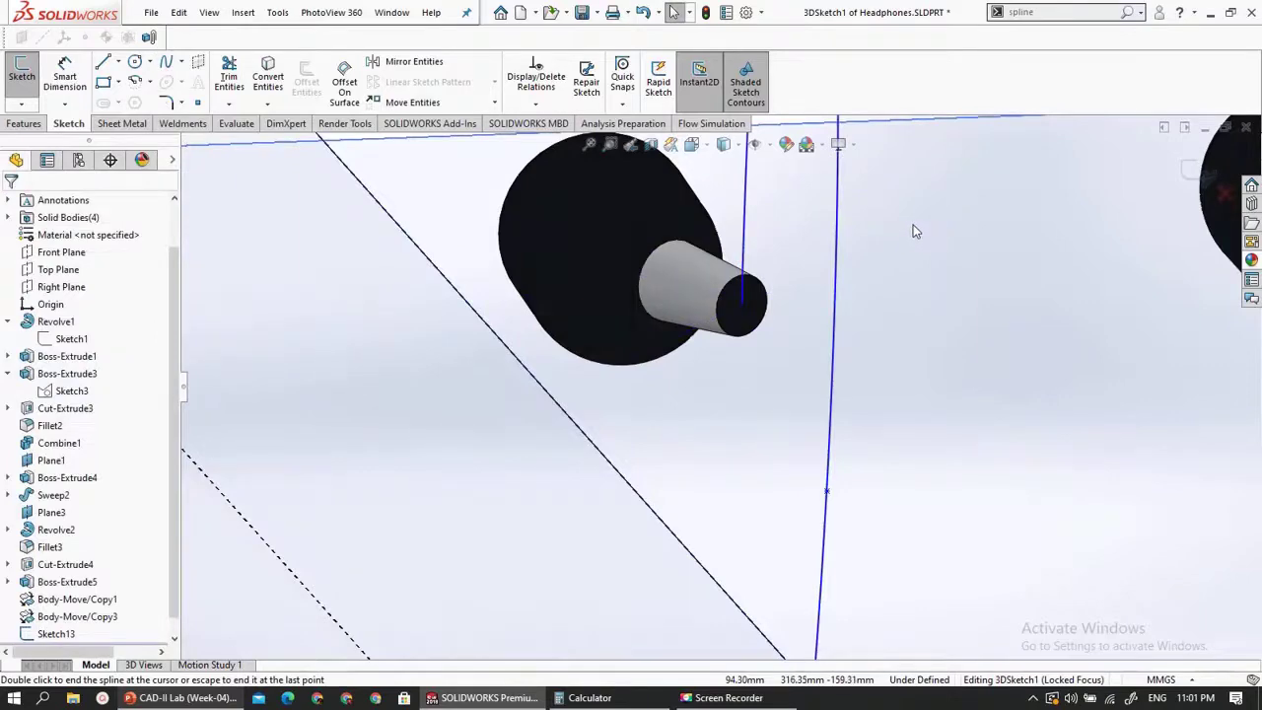
pyautogui.scroll(8, 916, 232)
pyautogui.scroll(-10, 680, 385)
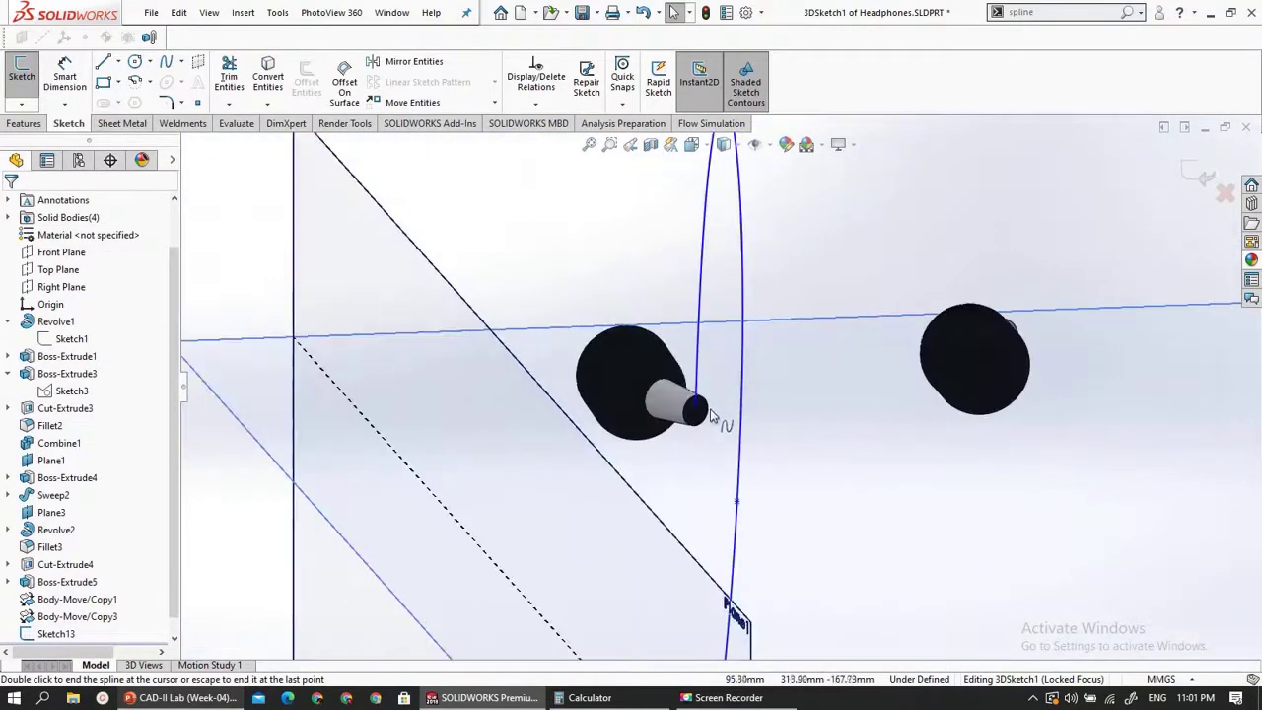
pyautogui.scroll(2, 678, 379)
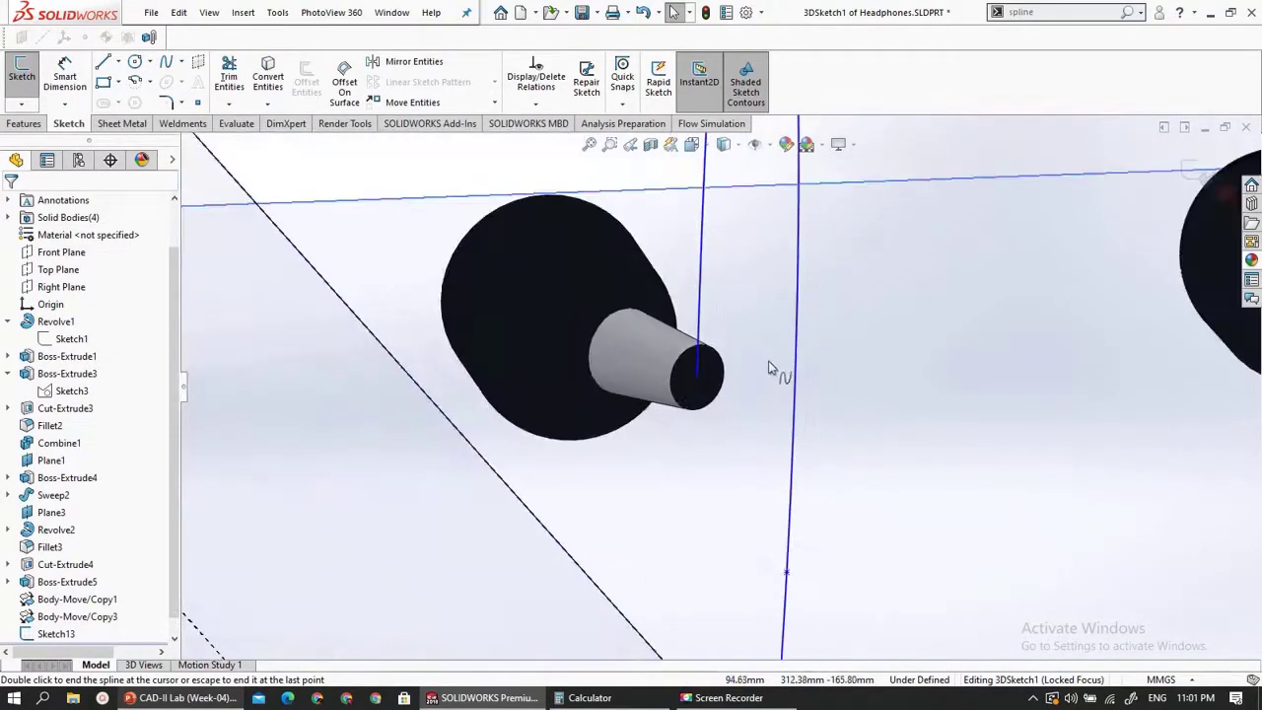
pyautogui.press('Escape')
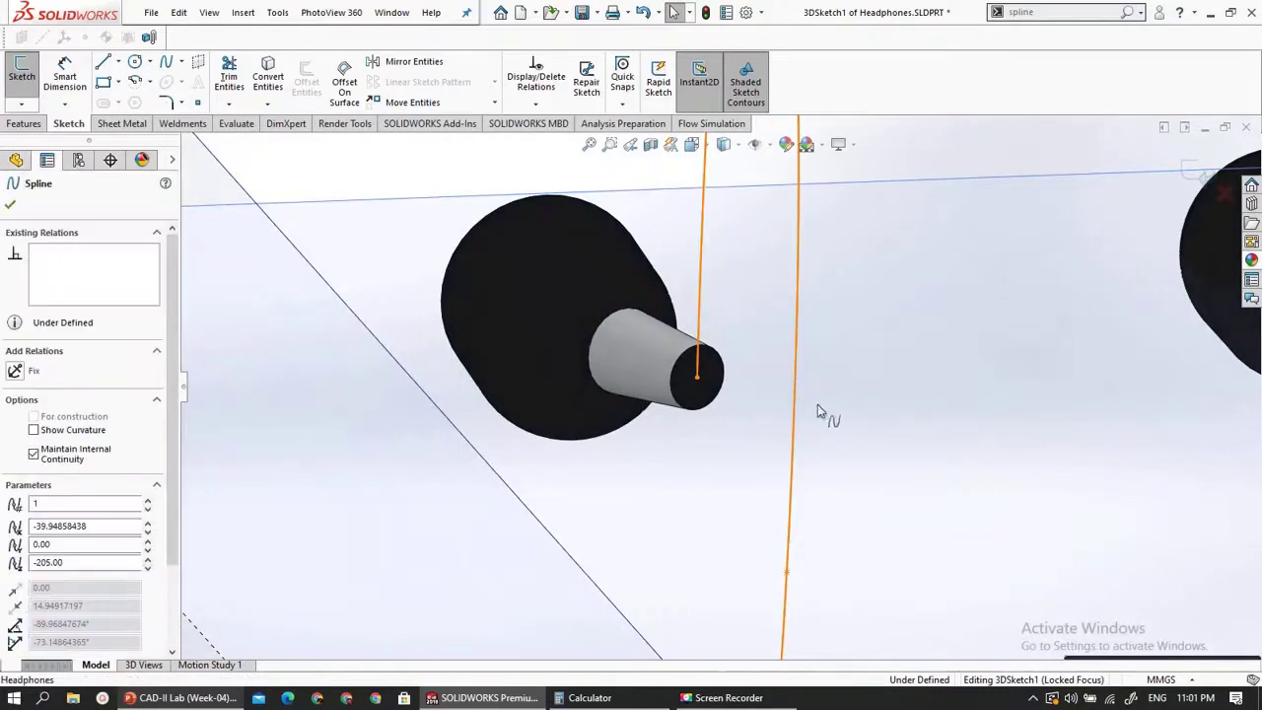
# - Reshape the spline near the earbud by moving its last intermediate point and shortening that point's tangency handle
pyautogui.moveTo(817, 405); pyautogui.dragTo(767, 520, button='middle')
pyautogui.moveTo(768, 521); pyautogui.dragTo(854, 693)
pyautogui.scroll(4, 844, 273)
pyautogui.scroll(2, 841, 274)
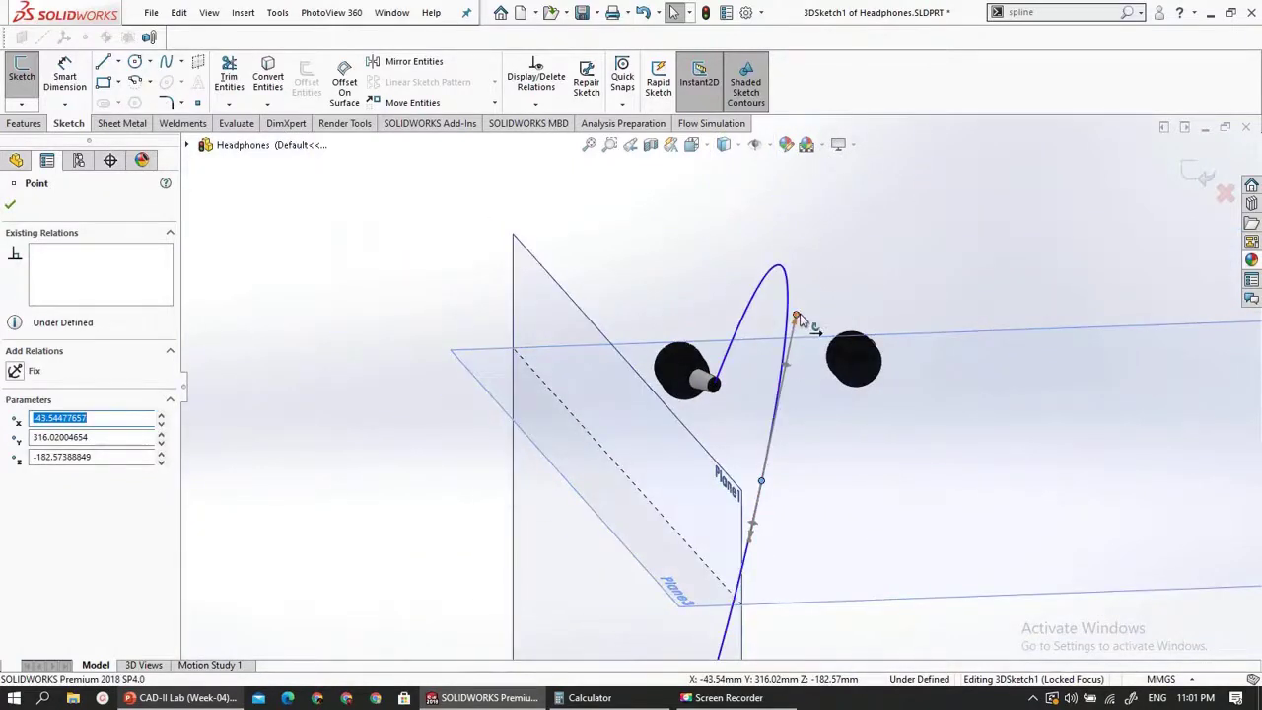
pyautogui.moveTo(798, 318); pyautogui.dragTo(759, 445)
# - Examine from several sides how the spline meets the earbud stem's end face, and deselect the spline
pyautogui.scroll(-6, 726, 411)
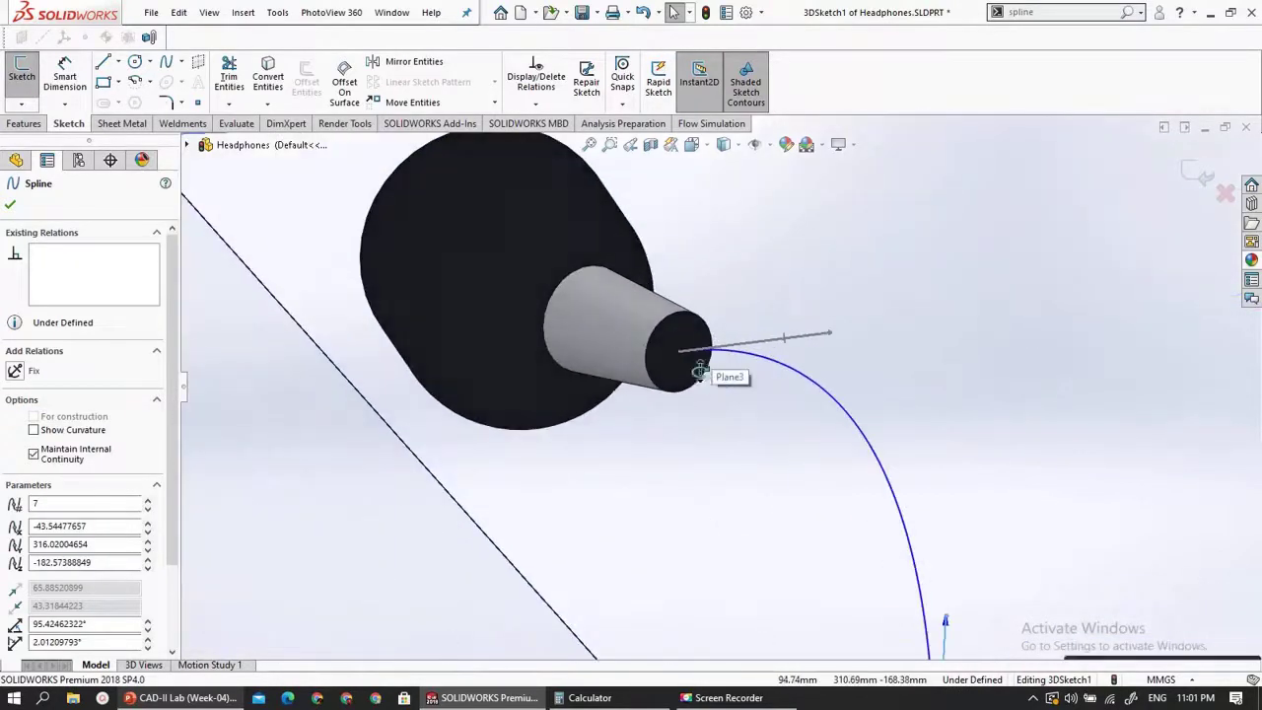
pyautogui.moveTo(700, 371)
pyautogui.mouseDown(button='middle')
pyautogui.moveTo(682, 350)
pyautogui.moveTo(692, 366)
pyautogui.mouseUp(button='middle')
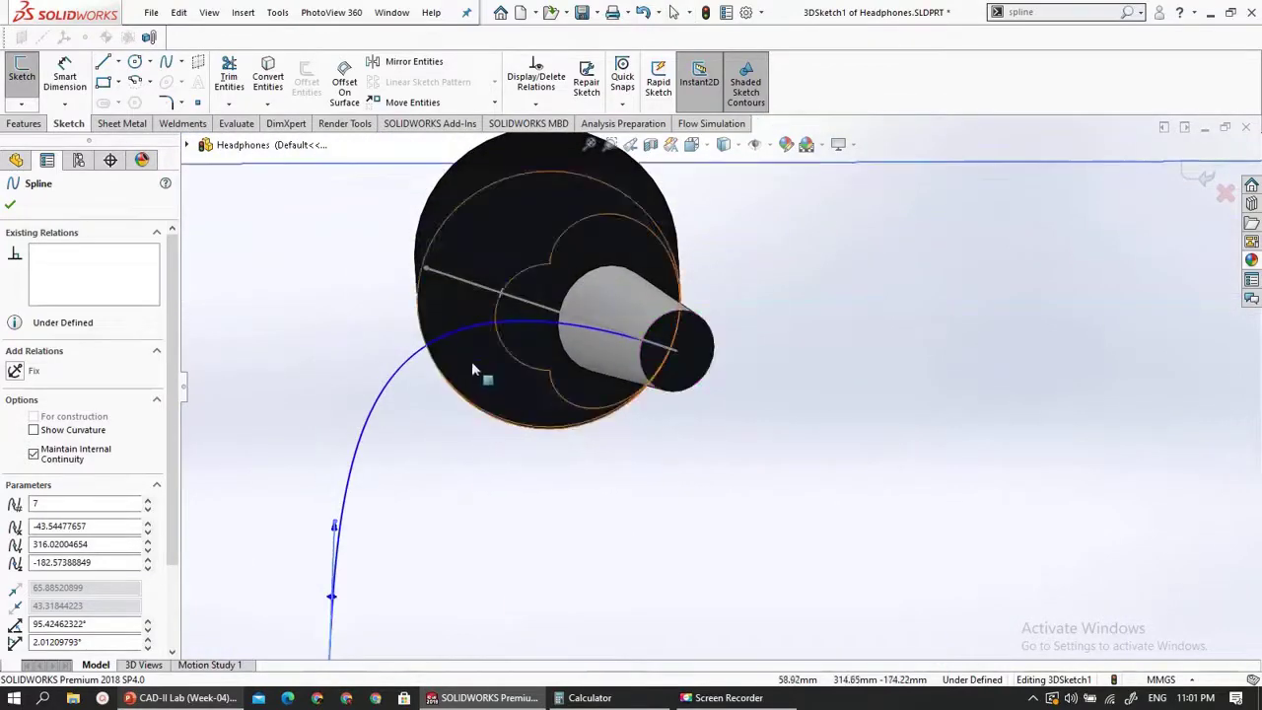
pyautogui.scroll(-2, 472, 371)
pyautogui.scroll(5, 467, 306)
pyautogui.scroll(-3, 774, 387)
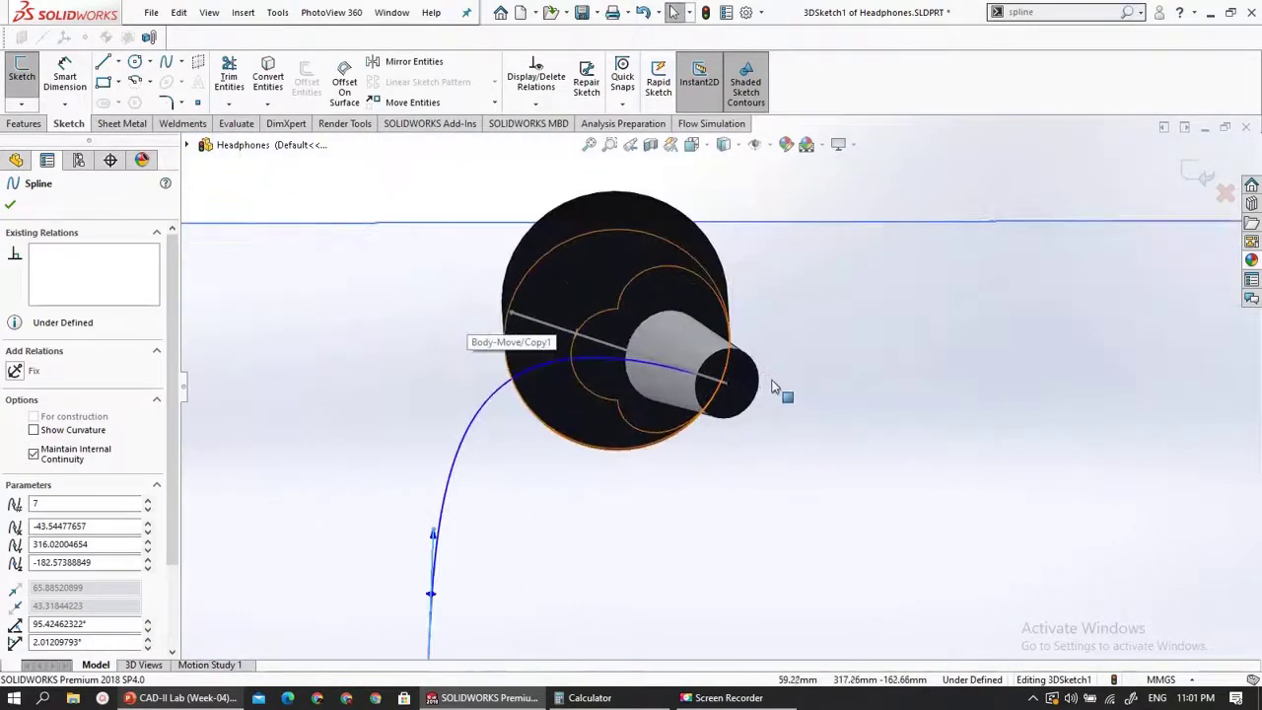
pyautogui.moveTo(774, 386); pyautogui.dragTo(626, 325, button='middle')
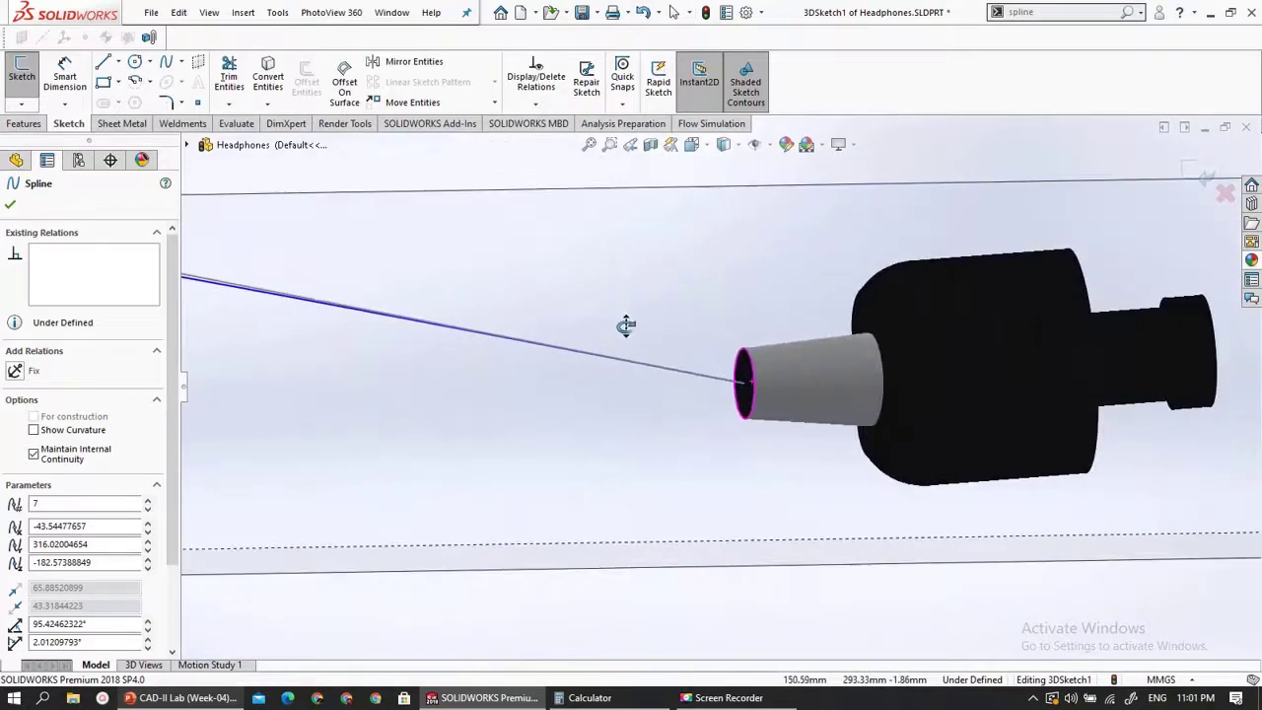
pyautogui.scroll(-3, 747, 355)
pyautogui.scroll(6, 927, 346)
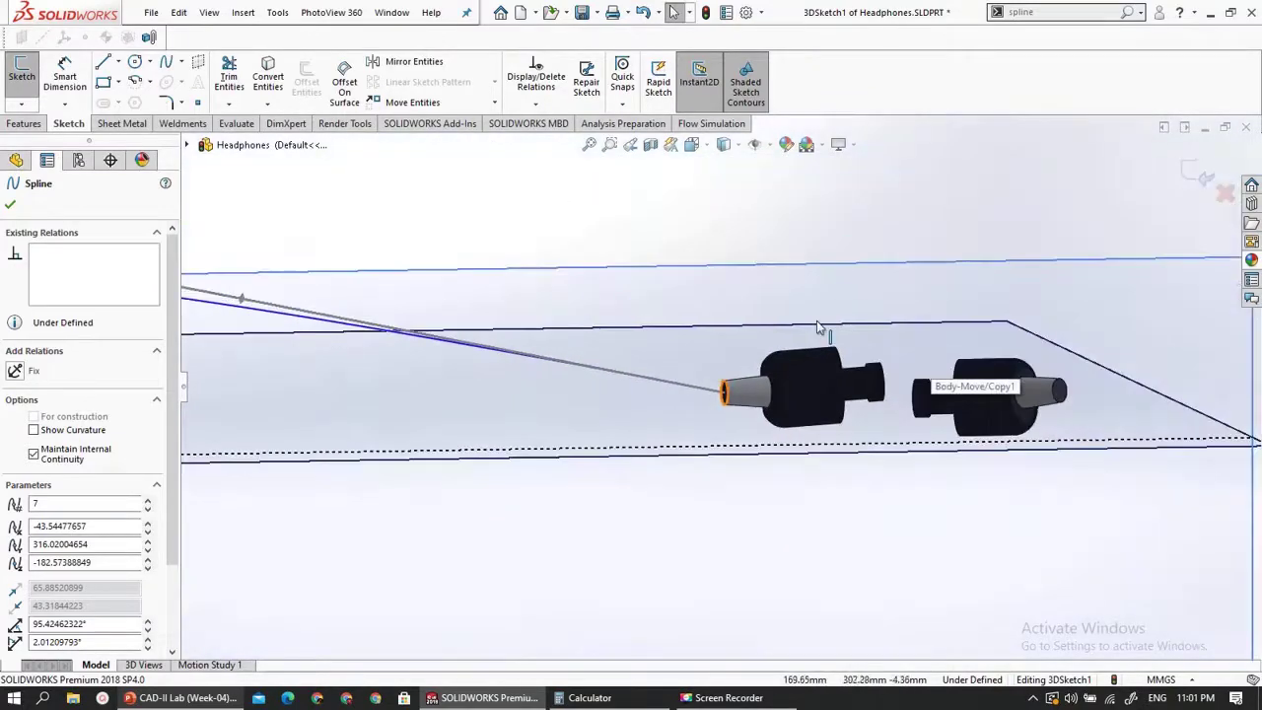
pyautogui.scroll(-3, 818, 336)
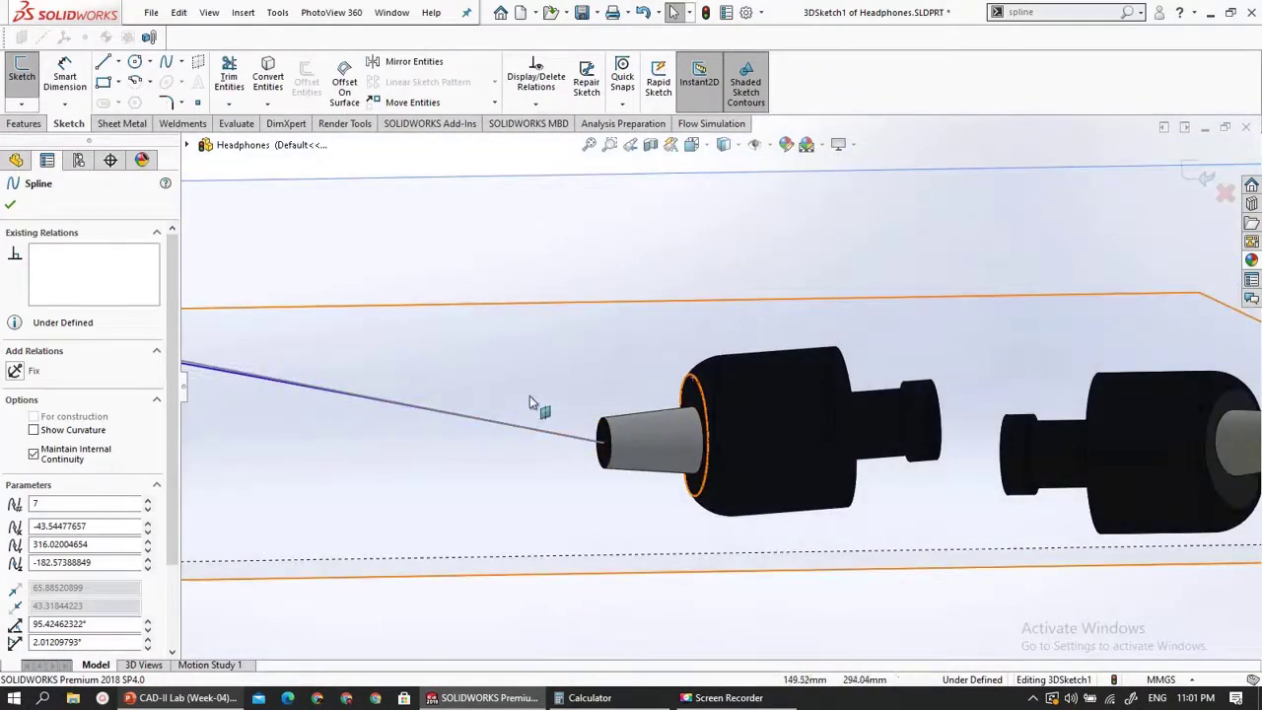
pyautogui.scroll(5, 587, 355)
pyautogui.scroll(1, 589, 361)
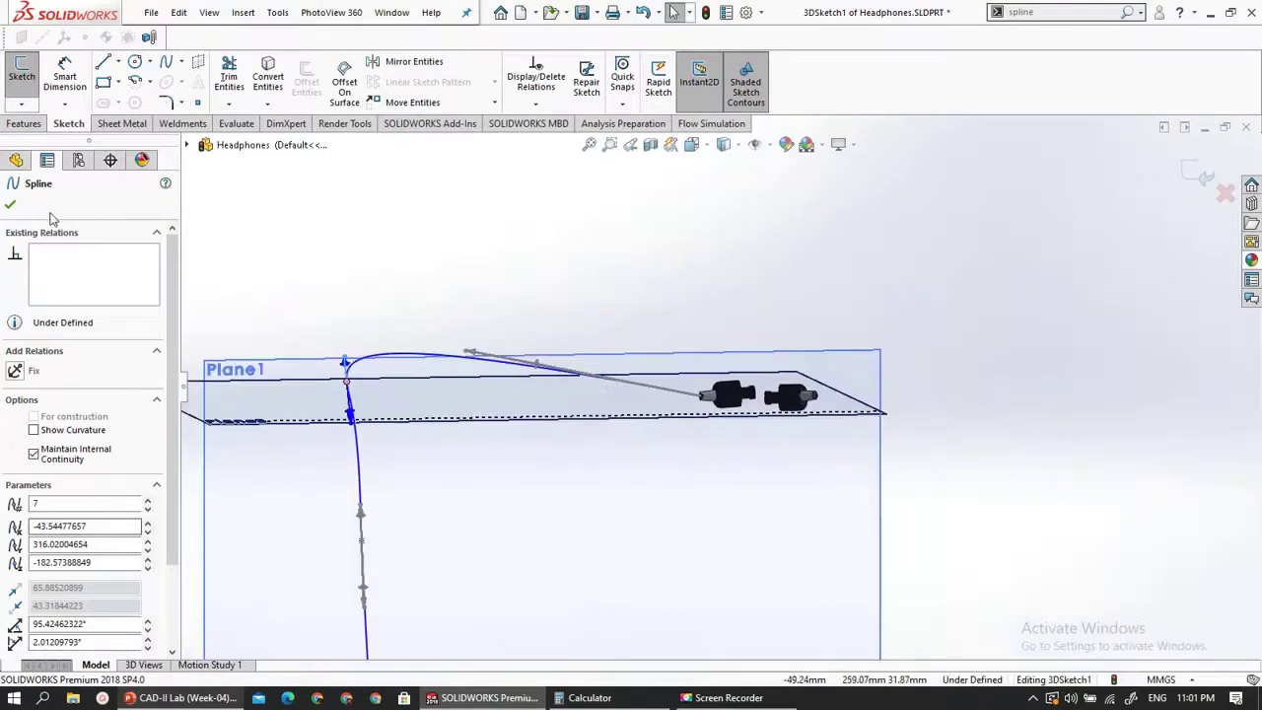
pyautogui.click(12, 206)
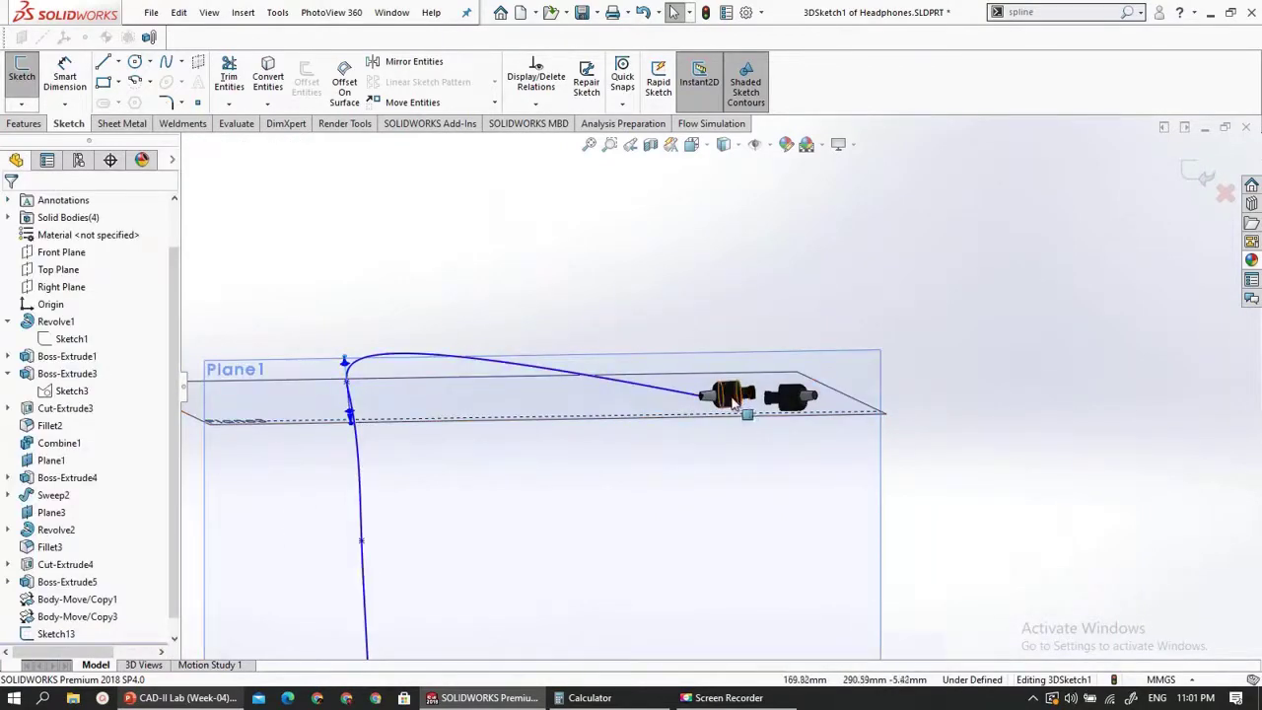
pyautogui.scroll(-6, 733, 404)
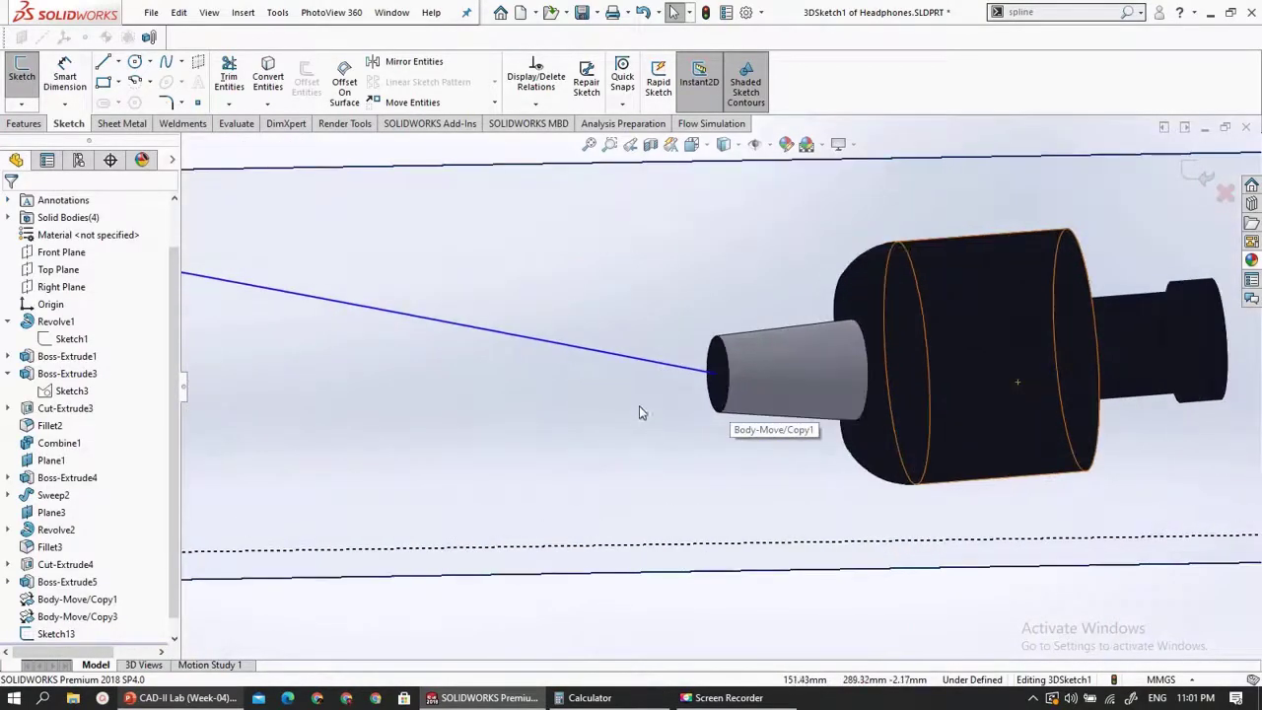
pyautogui.click(117, 62)
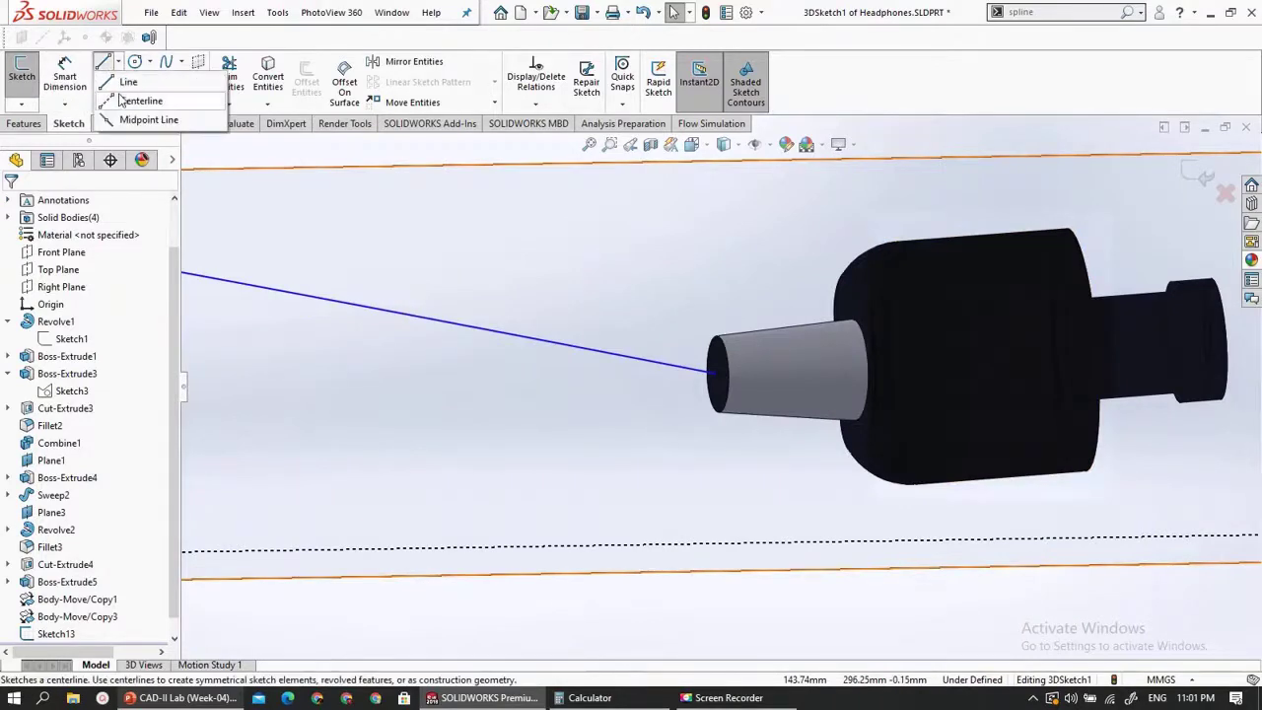
pyautogui.click(138, 98)
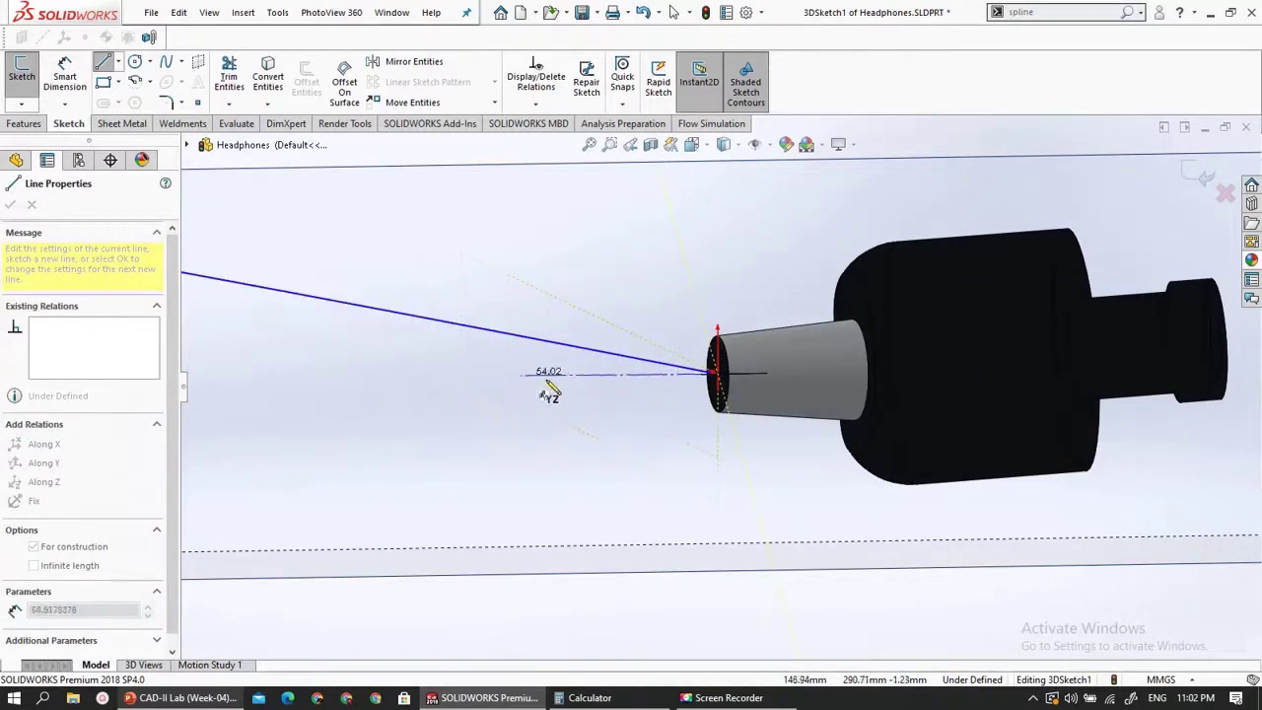
pyautogui.moveTo(572, 369); pyautogui.dragTo(598, 382, button='middle')
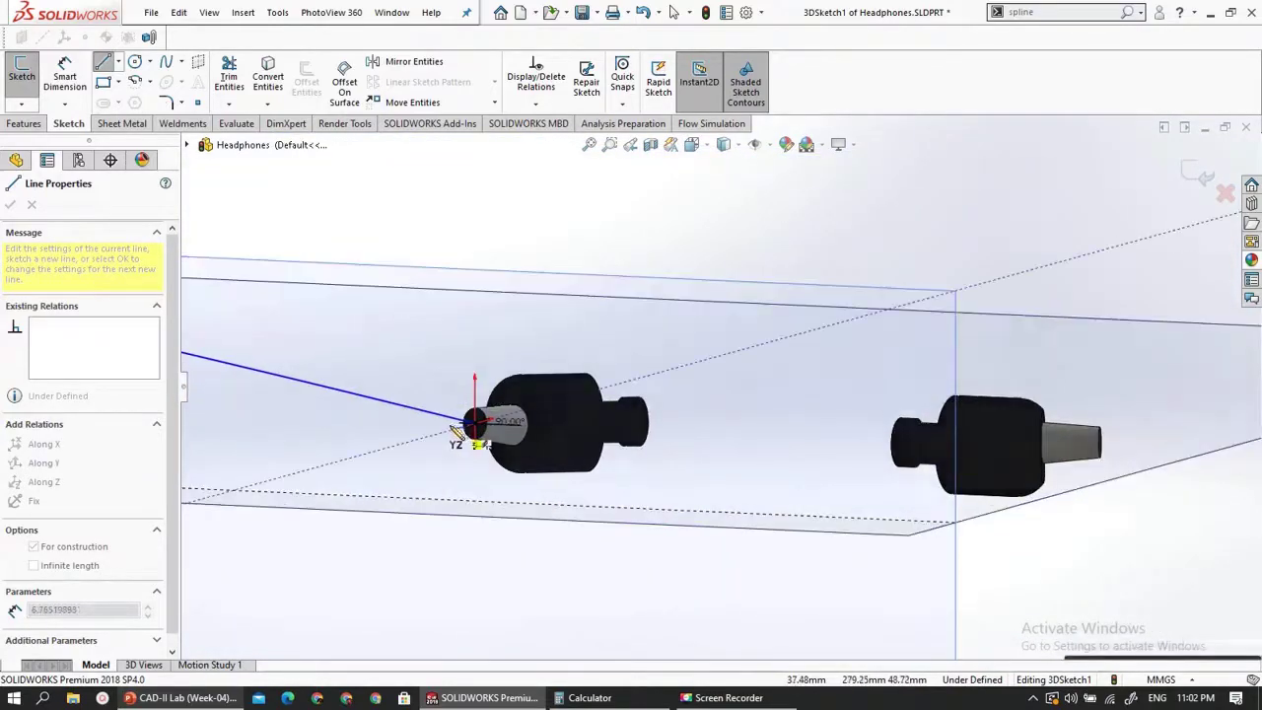
pyautogui.moveTo(453, 428); pyautogui.dragTo(404, 429, button='middle')
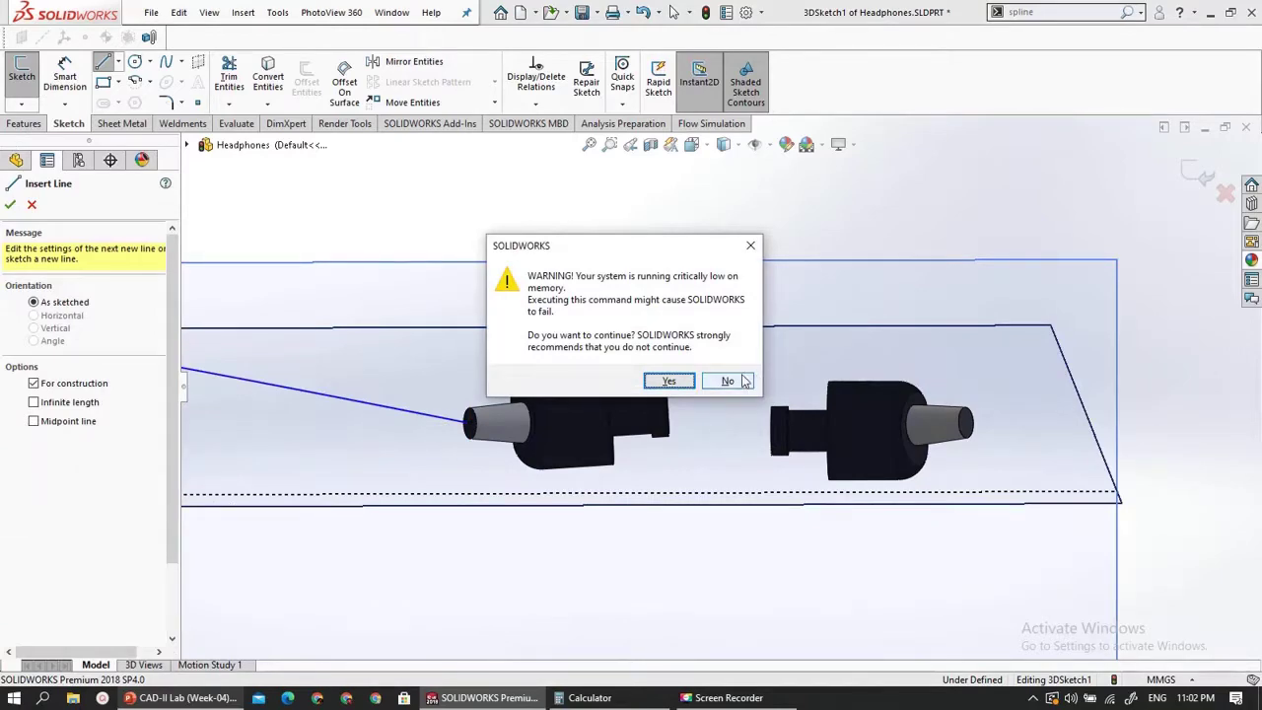
pyautogui.click(669, 381)
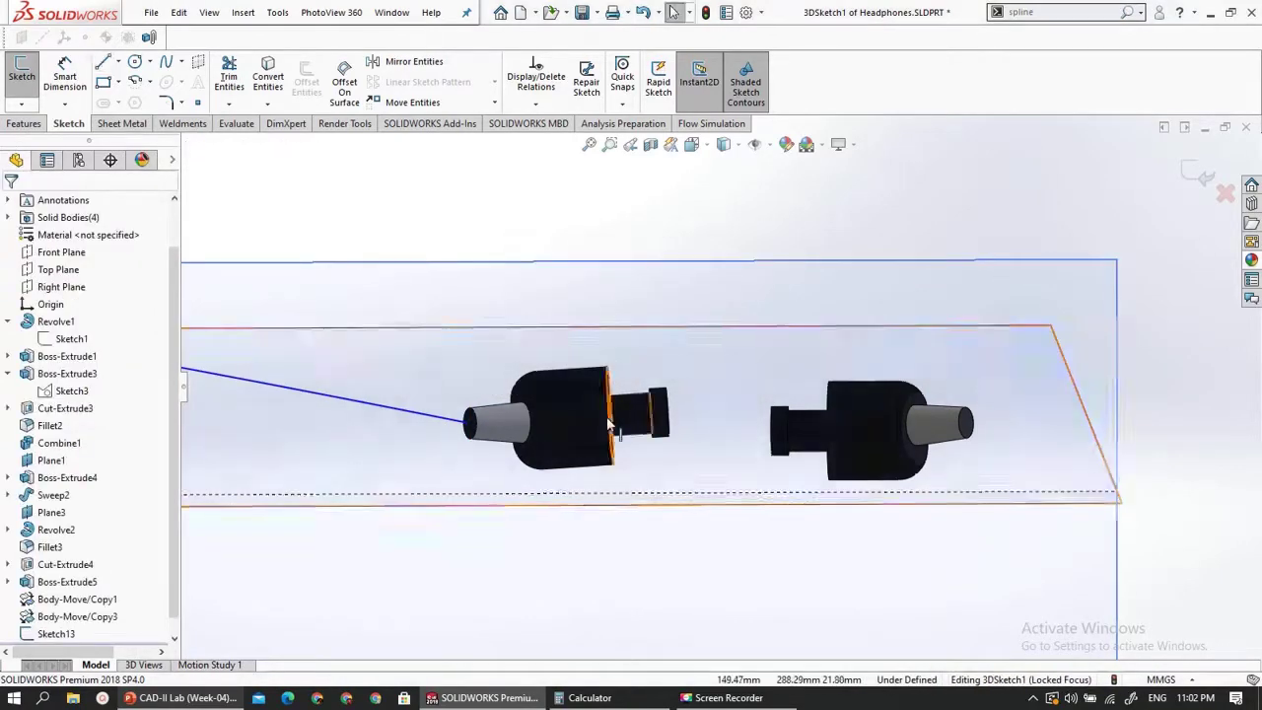
# - Sketch a centerline about 35 mm long along the X axis, starting at the spline's end on the earbud stem
pyautogui.scroll(-3, 479, 430)
pyautogui.scroll(-1, 66, 624)
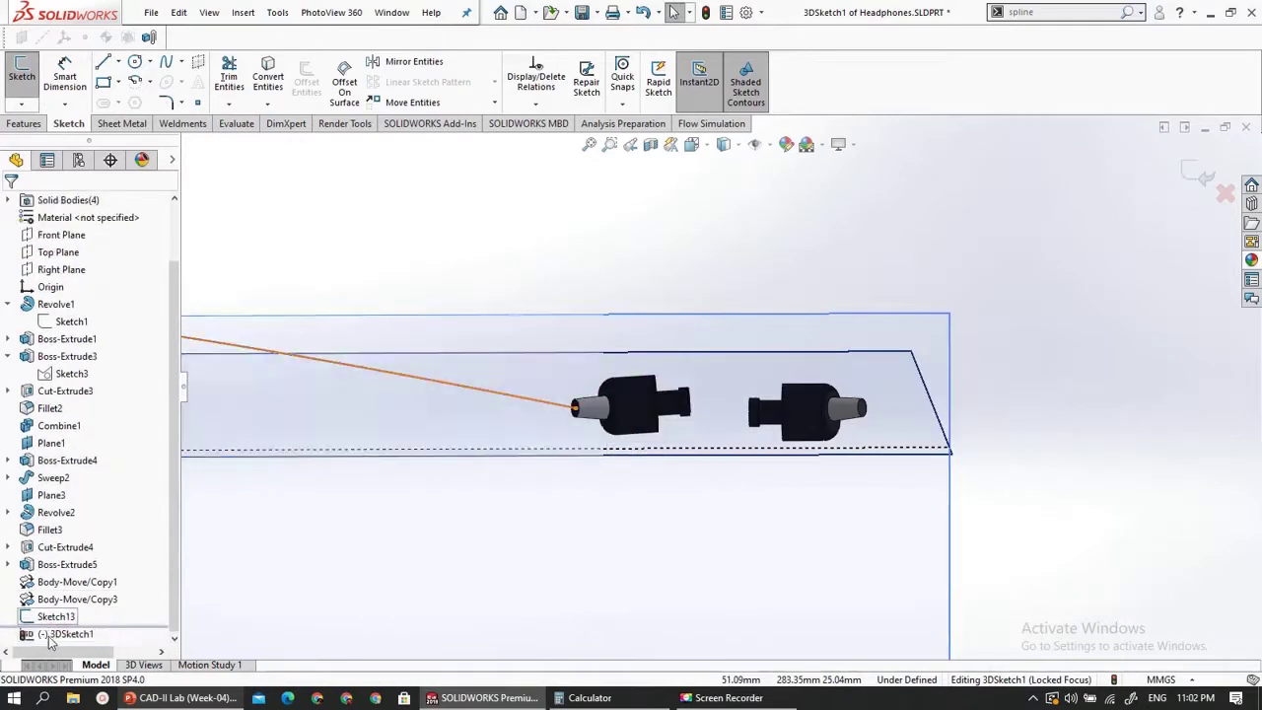
pyautogui.click(51, 636)
pyautogui.click(86, 614)
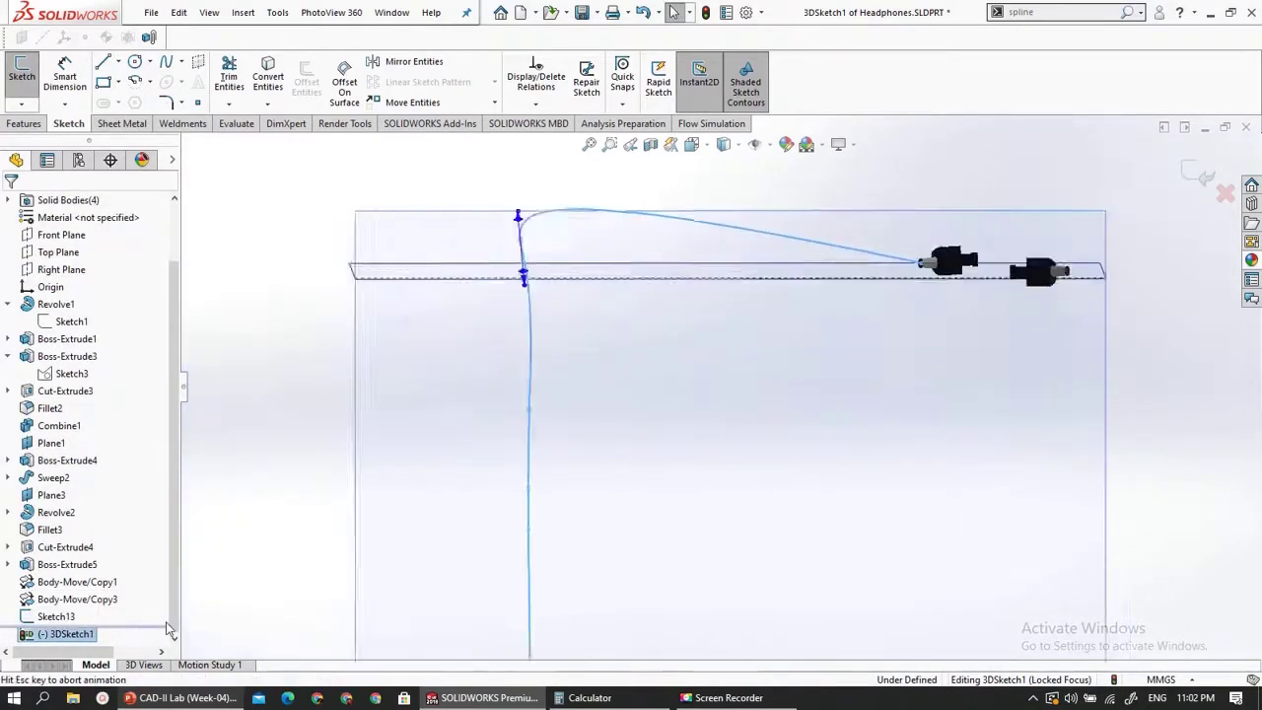
pyautogui.scroll(-5, 840, 254)
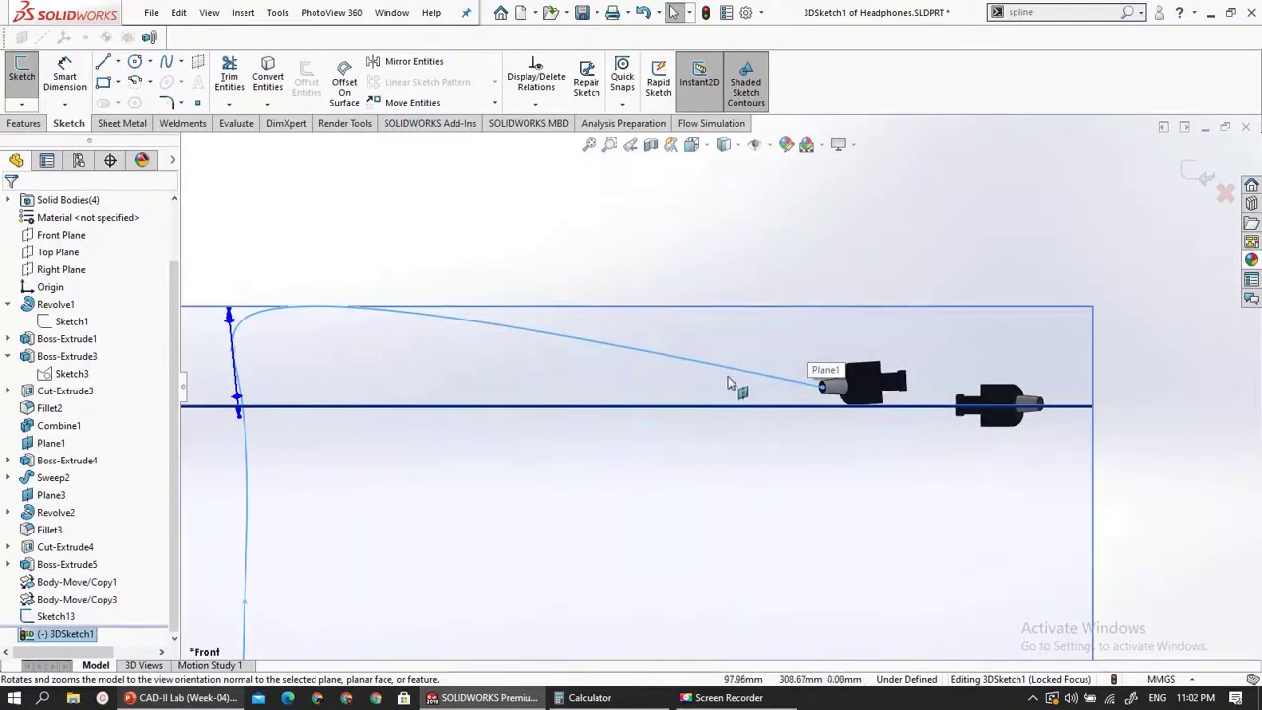
pyautogui.scroll(-6, 817, 389)
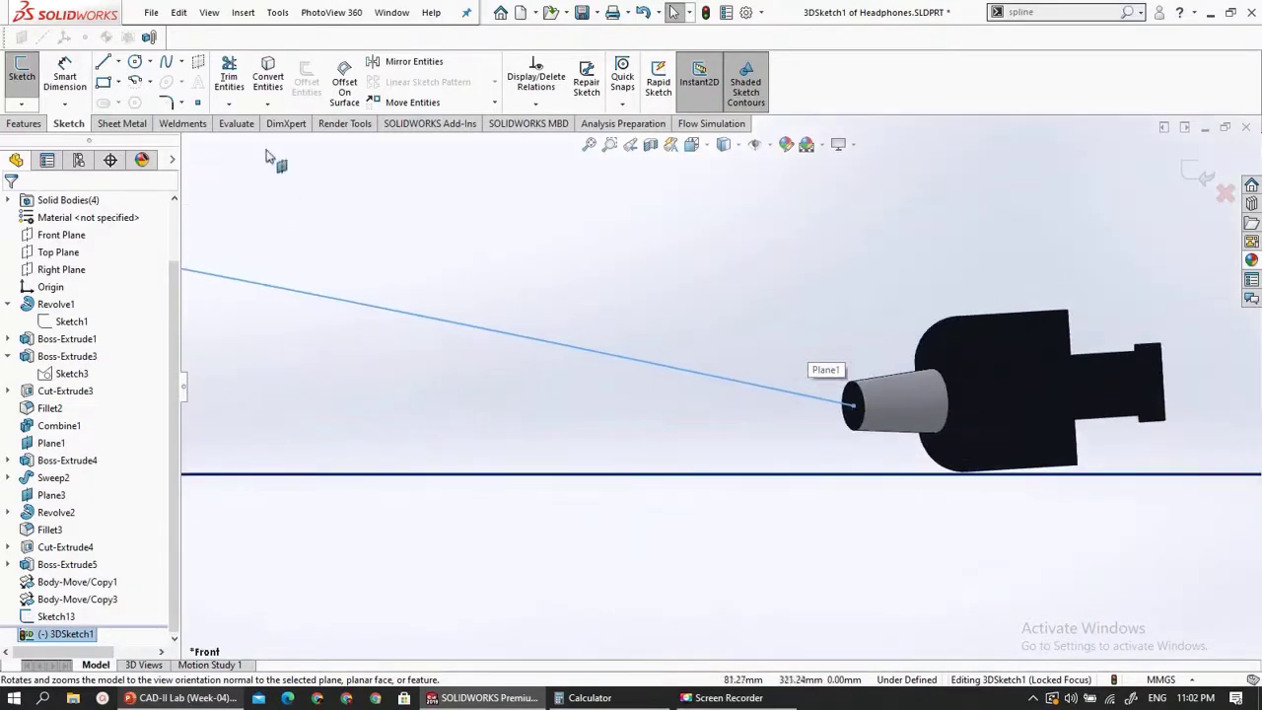
pyautogui.click(118, 63)
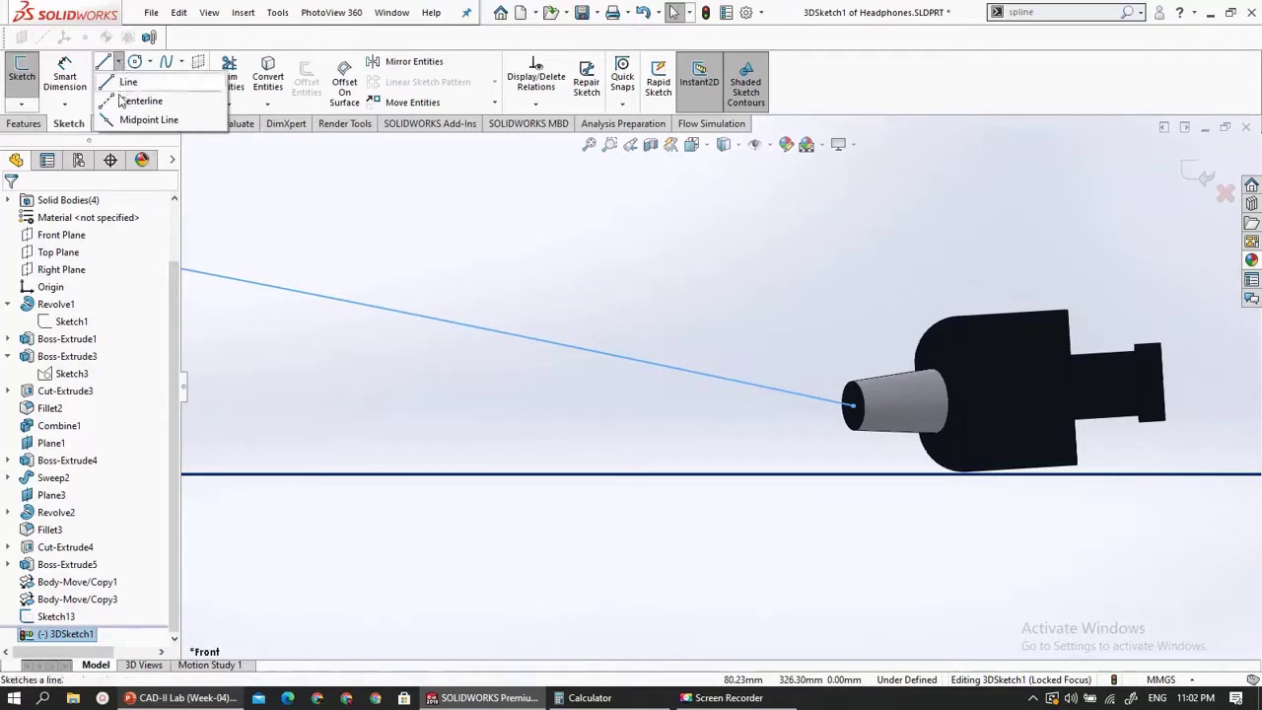
pyautogui.click(138, 99)
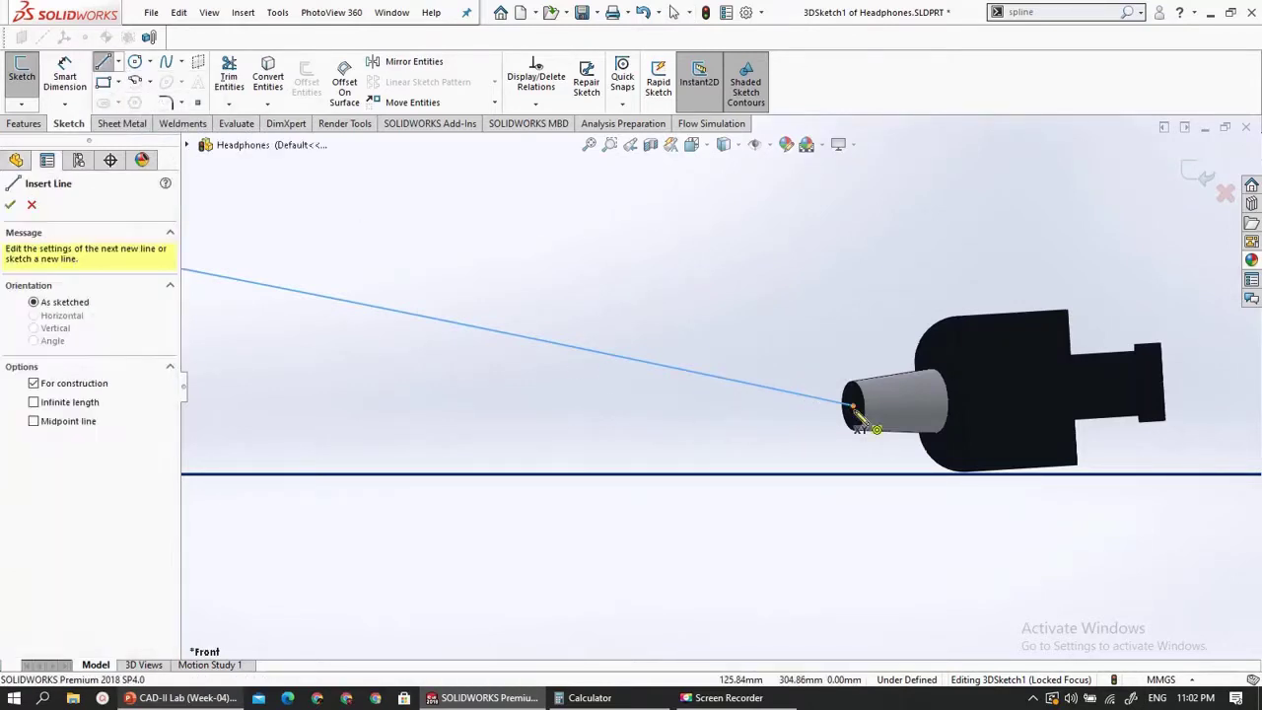
pyautogui.click(852, 404)
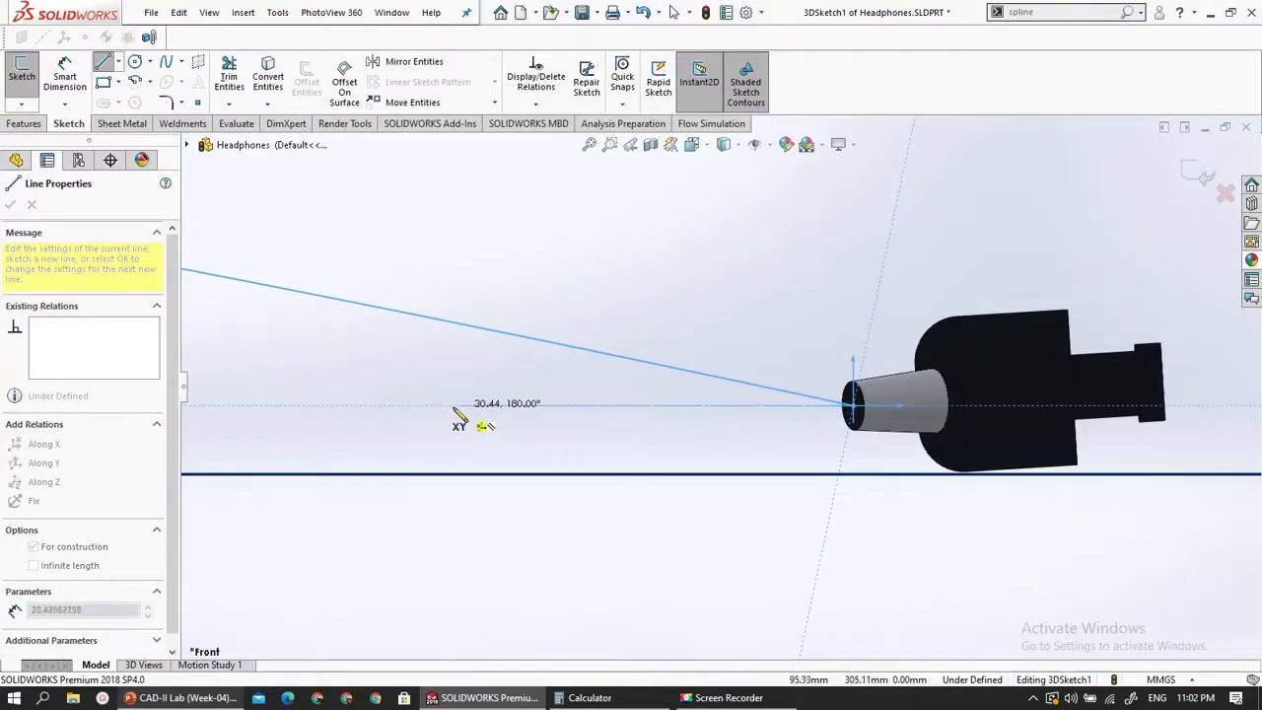
pyautogui.click(400, 405)
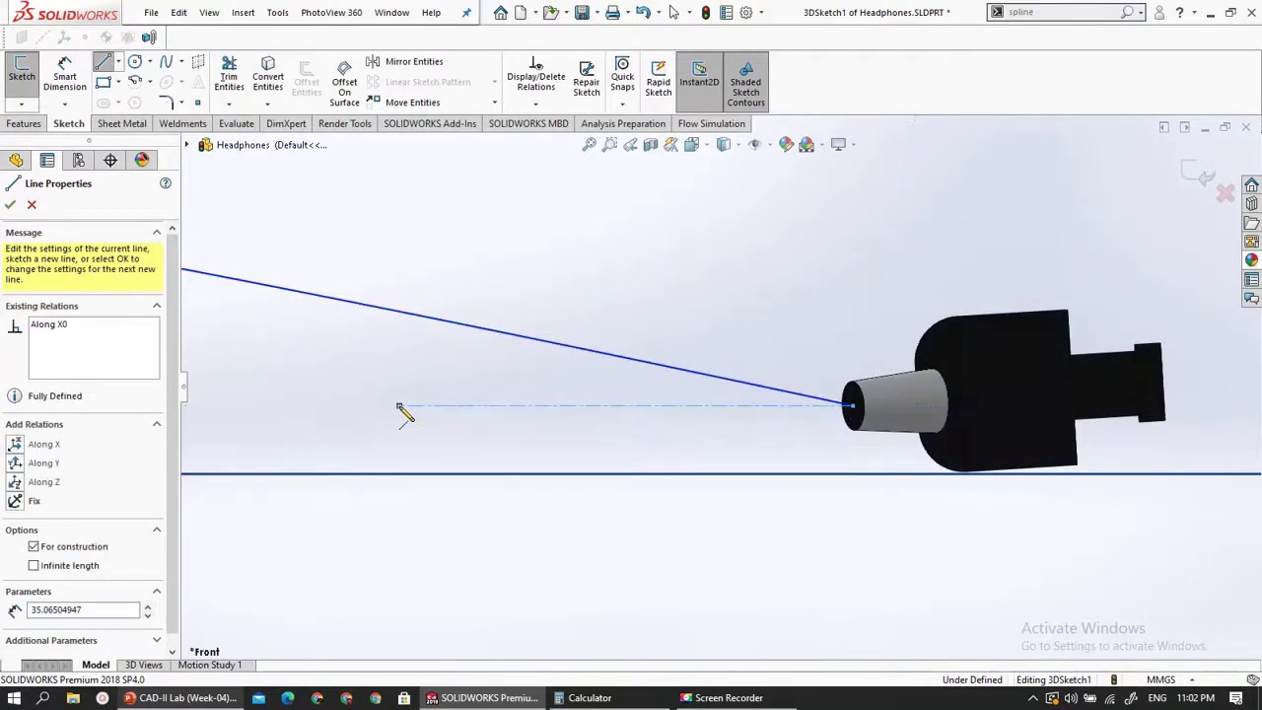
pyautogui.press('Escape')
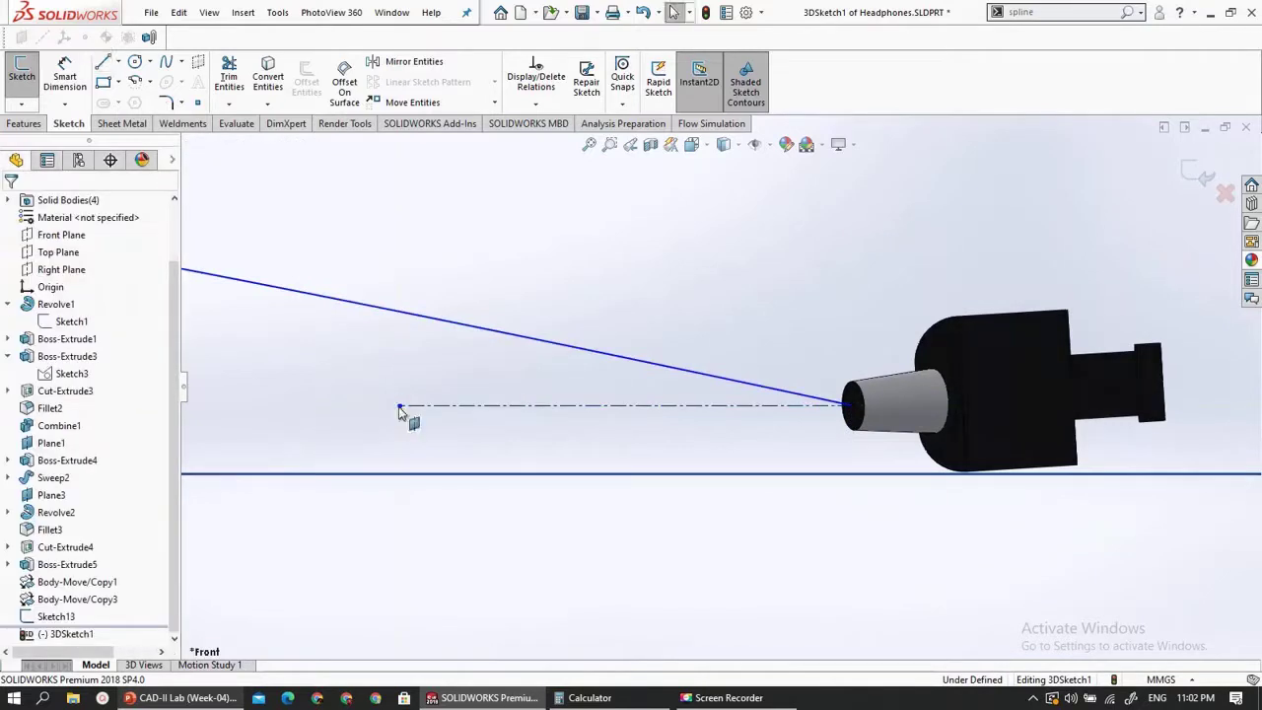
# - Make the spline tangent to the centerline at the earbud stem
pyautogui.click(558, 349)
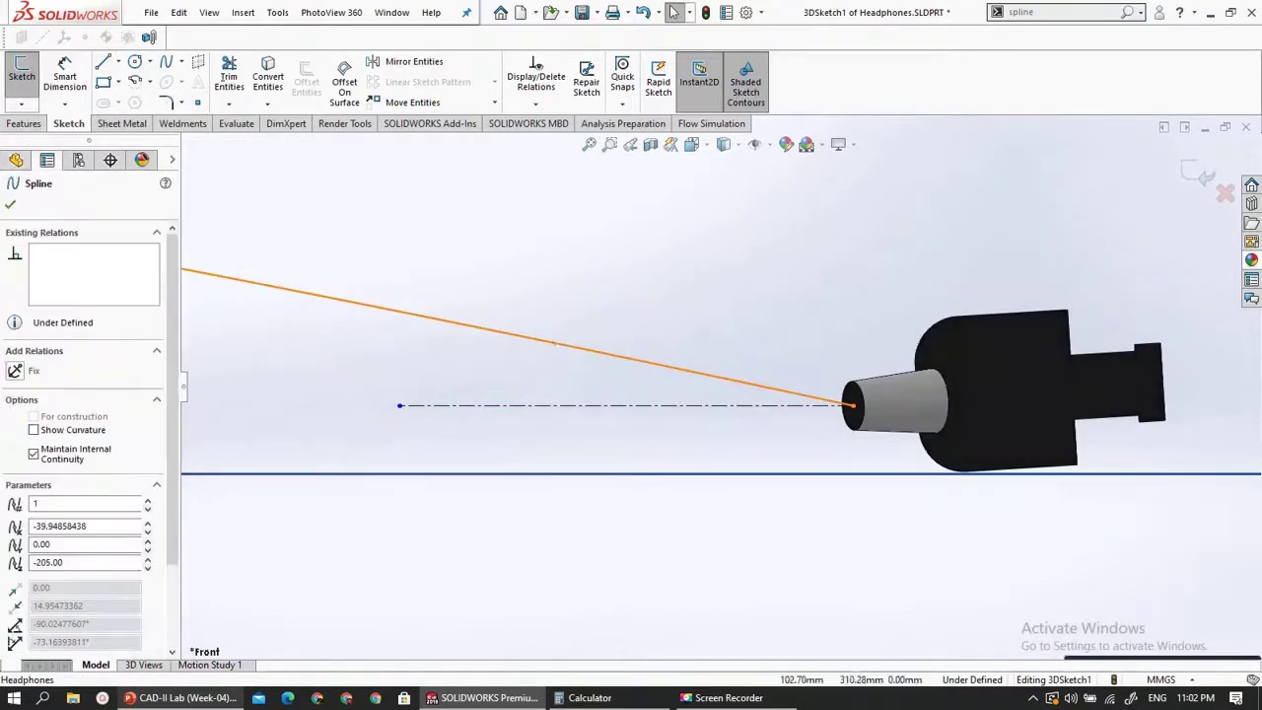
pyautogui.keyDown('ctrl'); pyautogui.click(552, 410); pyautogui.keyUp('ctrl')
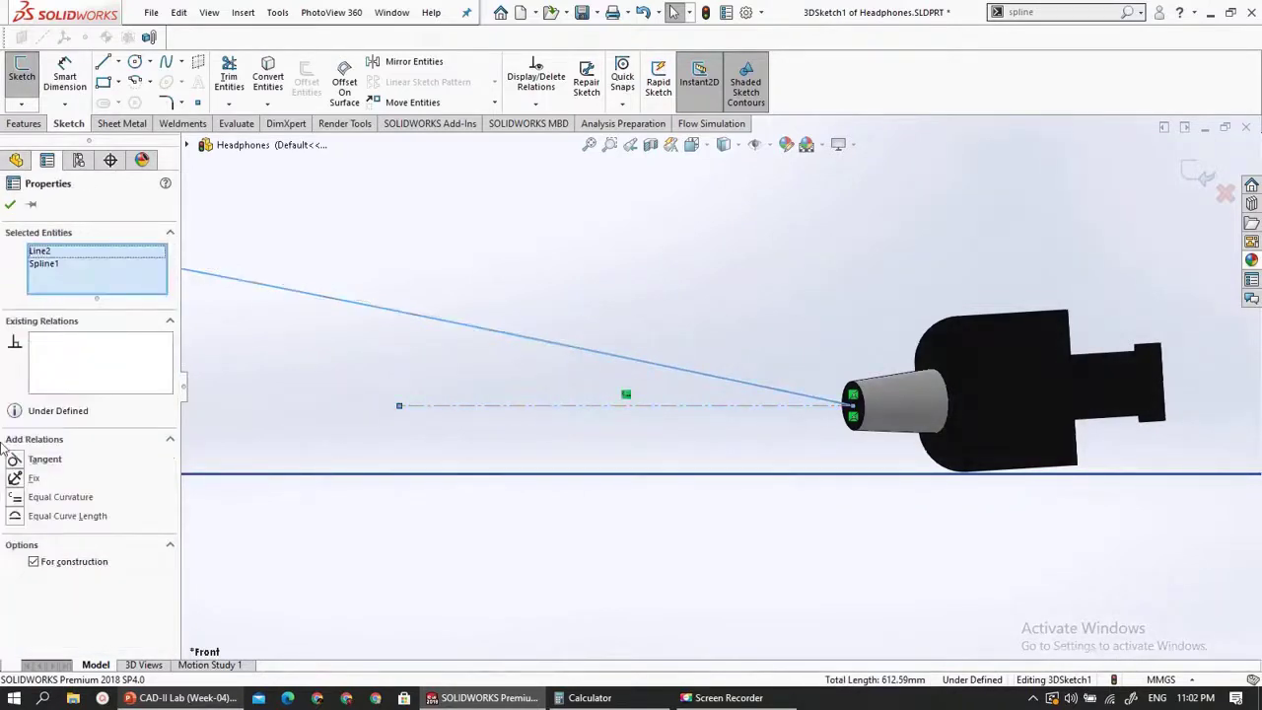
pyautogui.scroll(8, 711, 416)
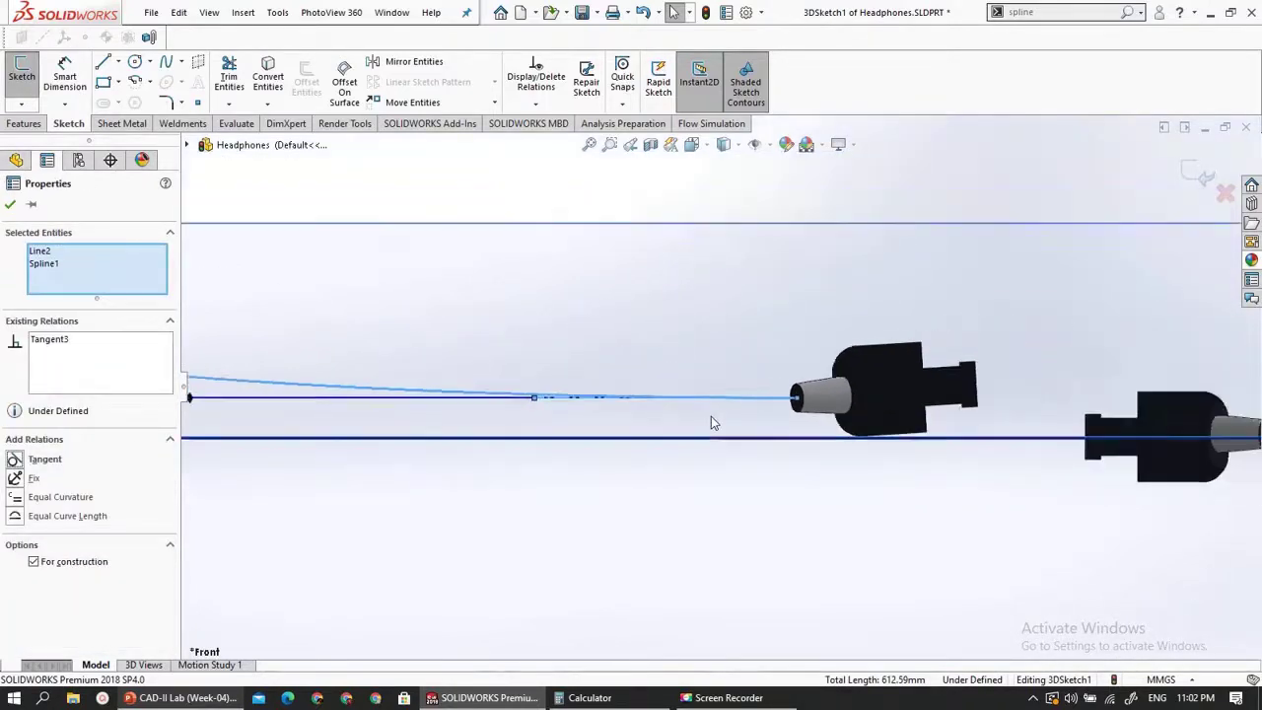
pyautogui.scroll(3, 446, 391)
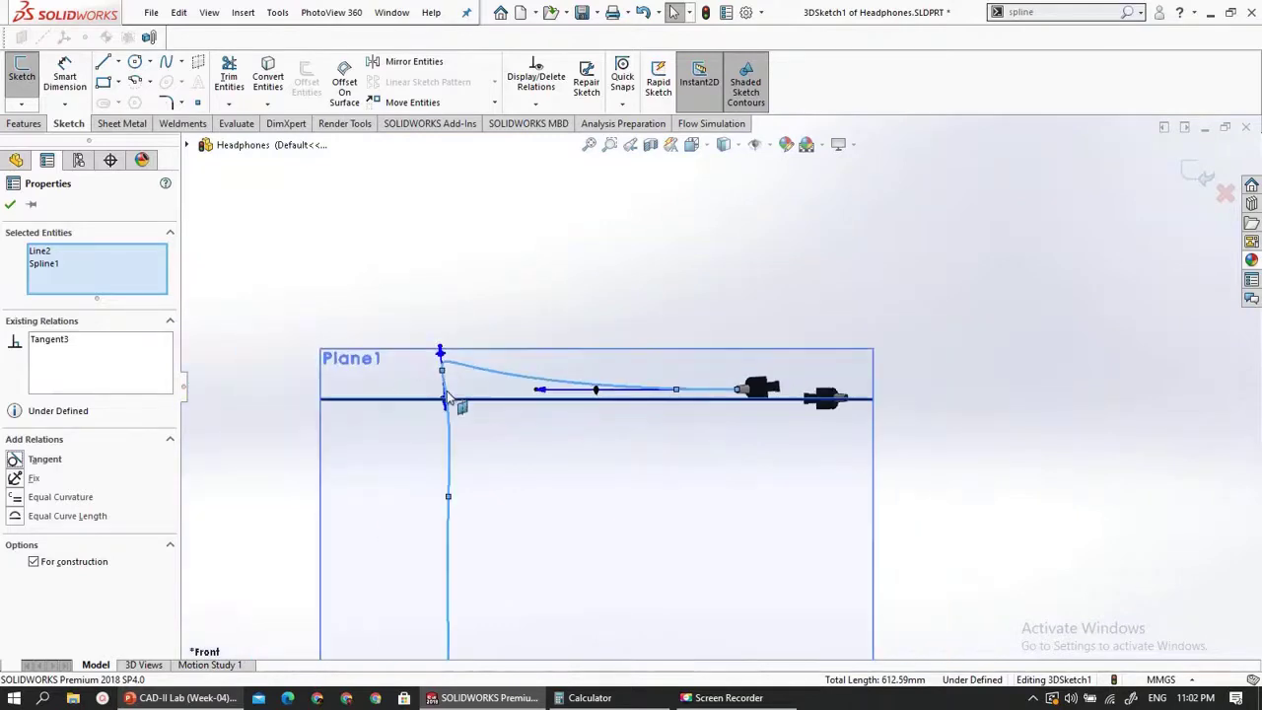
pyautogui.scroll(-5, 432, 410)
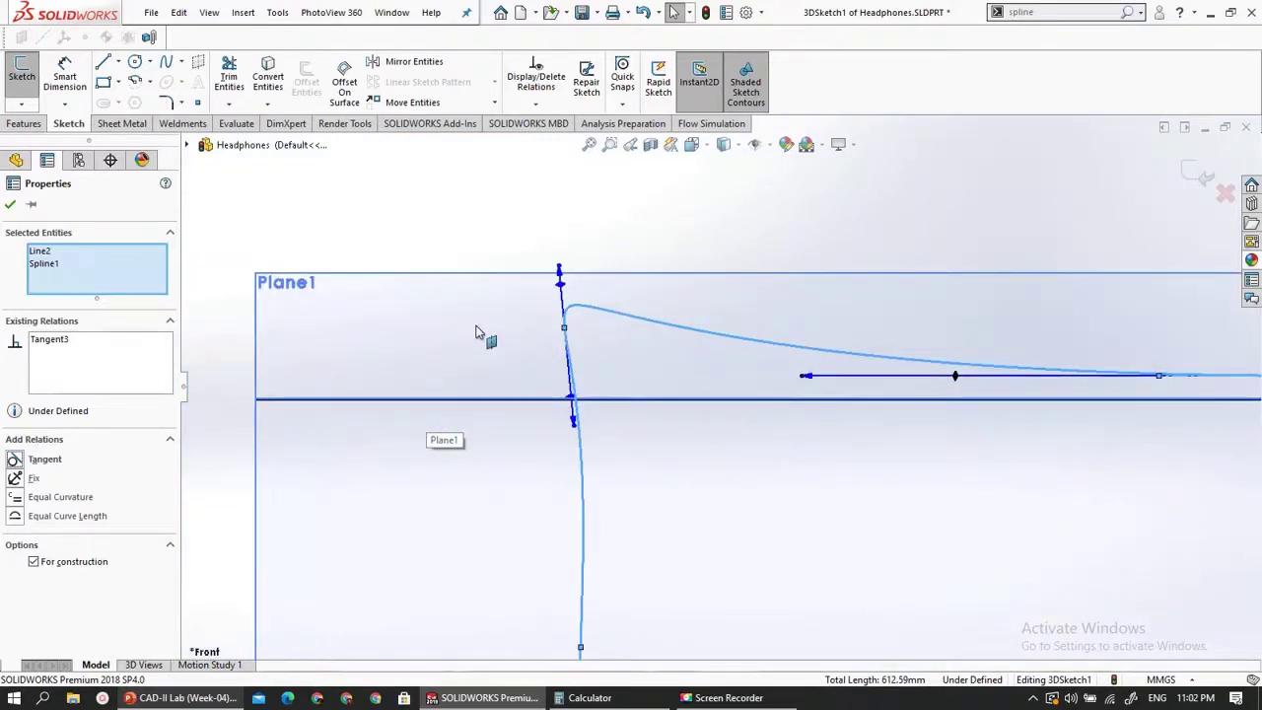
pyautogui.press('Escape')
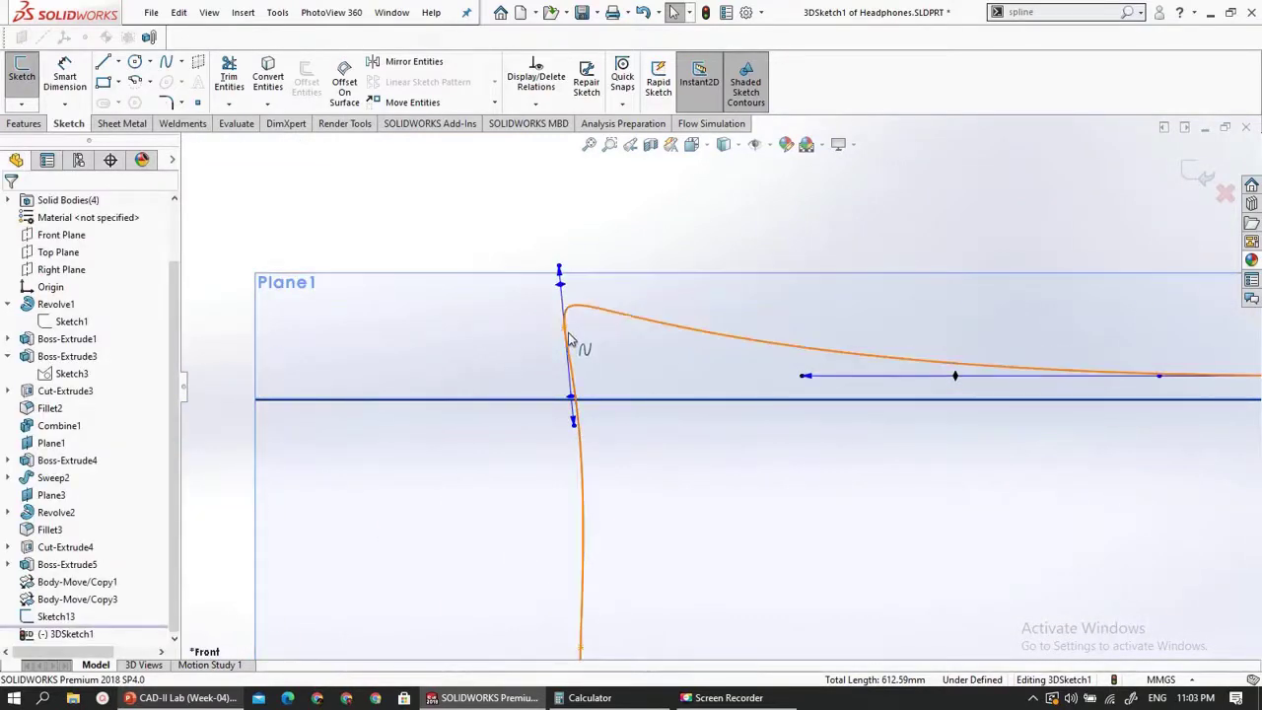
# - Lower the spline's last intermediate point at the bend to a Y coordinate of about 305 mm
pyautogui.moveTo(566, 335); pyautogui.dragTo(566, 379)
pyautogui.scroll(3, 572, 395)
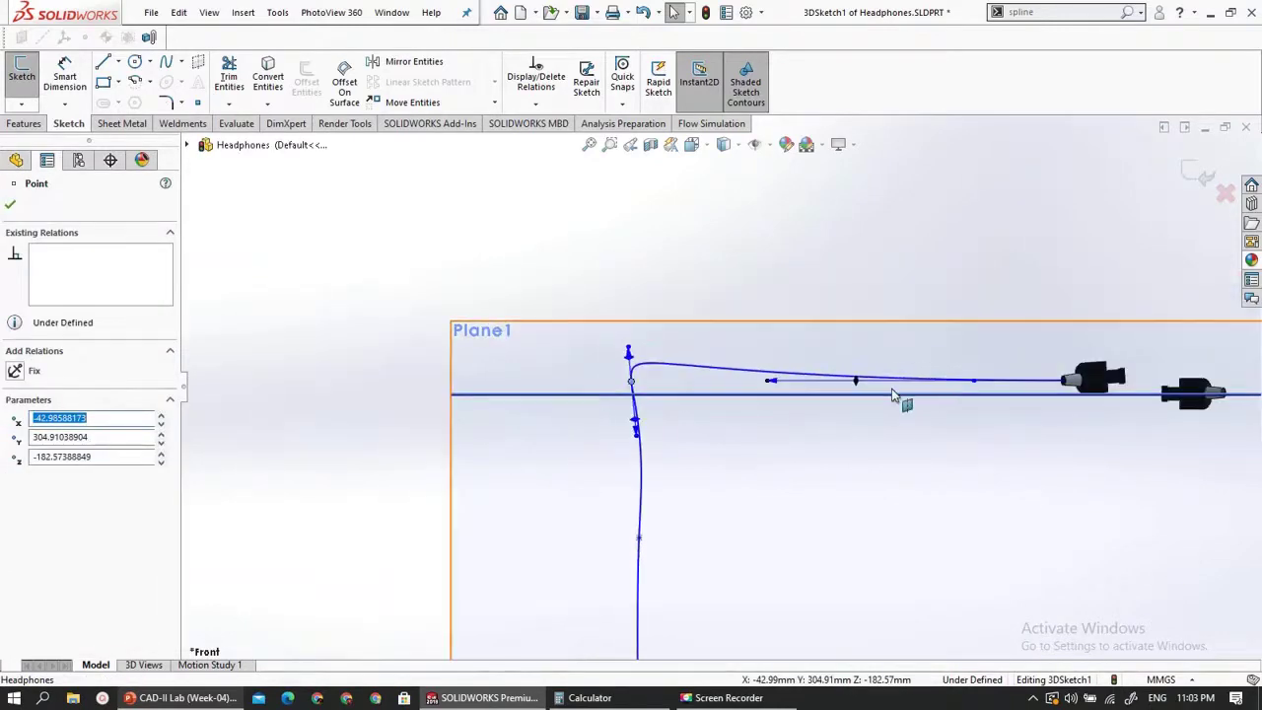
pyautogui.scroll(6, 661, 365)
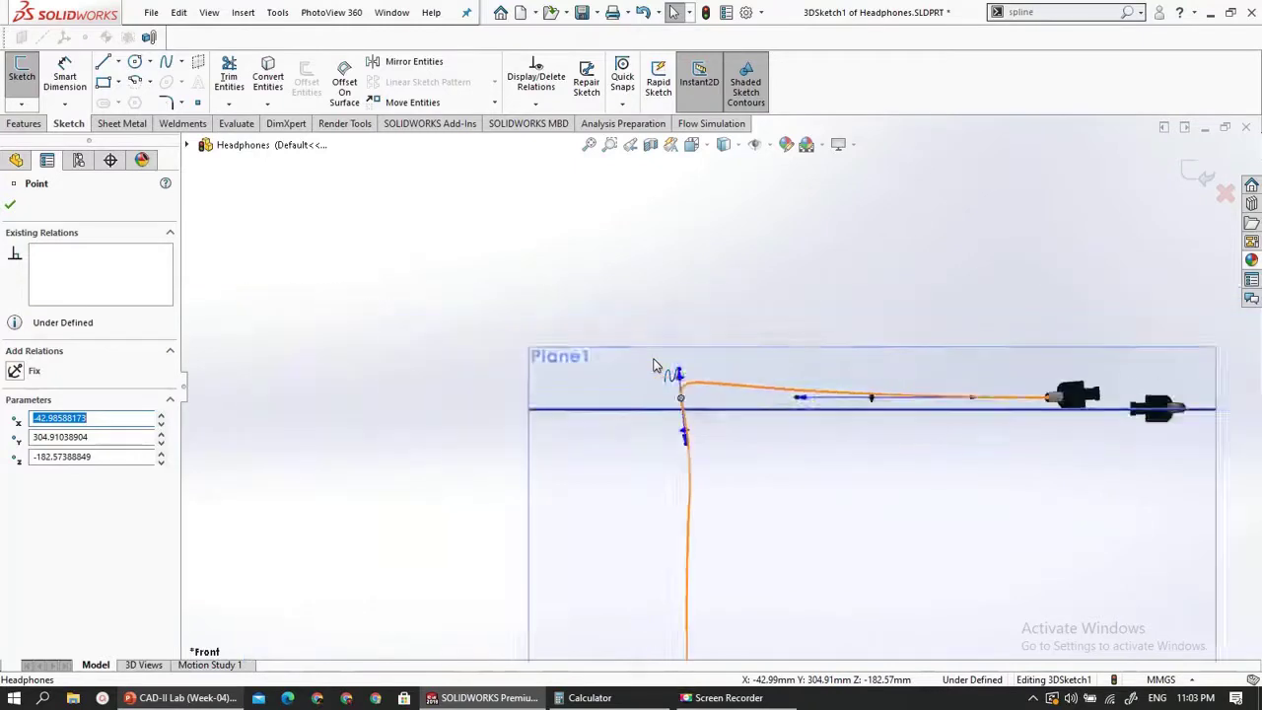
# - Examine from several sides how the spline leaves the circular wire profile on the blue connector
pyautogui.scroll(-6, 756, 502)
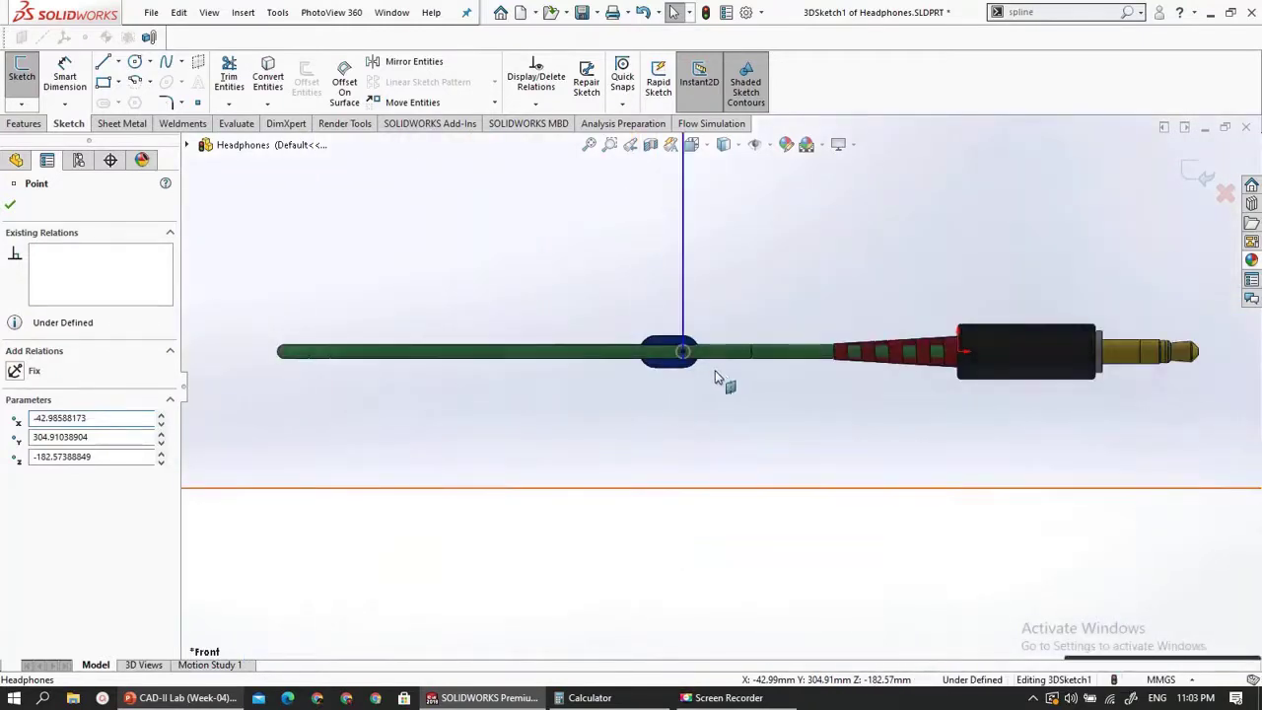
pyautogui.moveTo(723, 374); pyautogui.dragTo(678, 385, button='middle')
pyautogui.scroll(1, 678, 386)
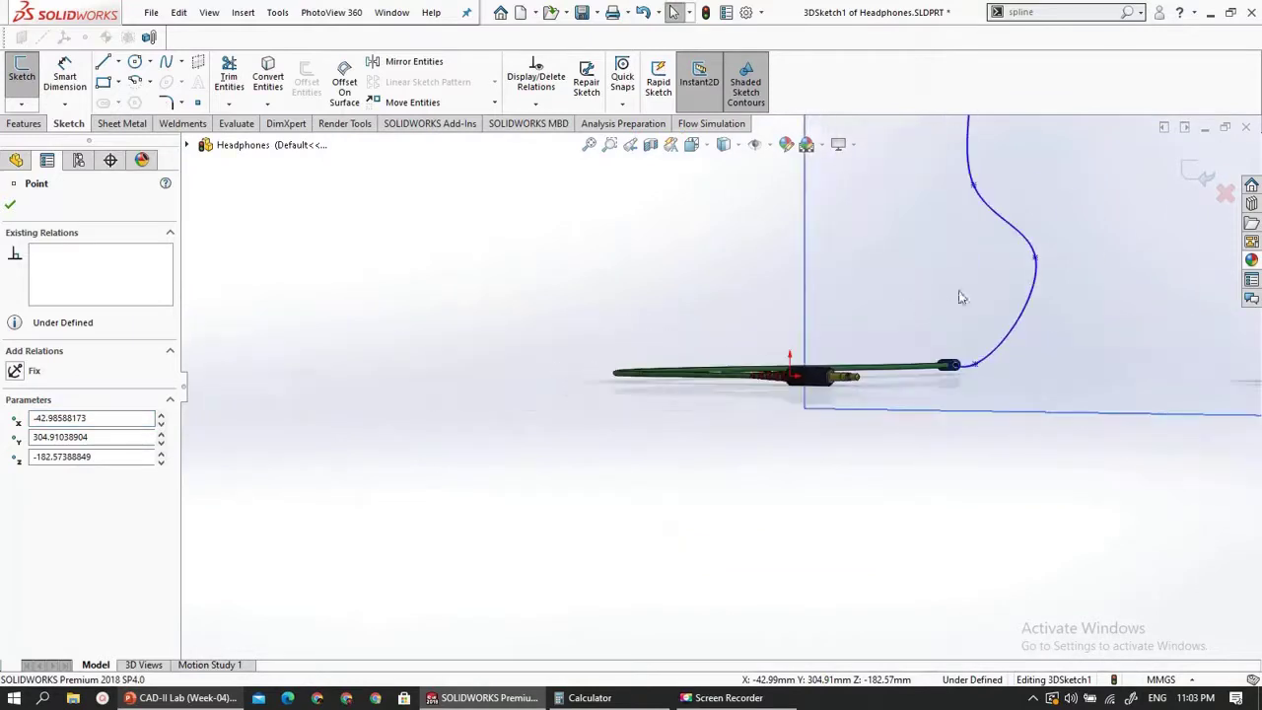
pyautogui.scroll(-5, 1106, 337)
pyautogui.scroll(-1, 671, 476)
pyautogui.scroll(-1, 666, 476)
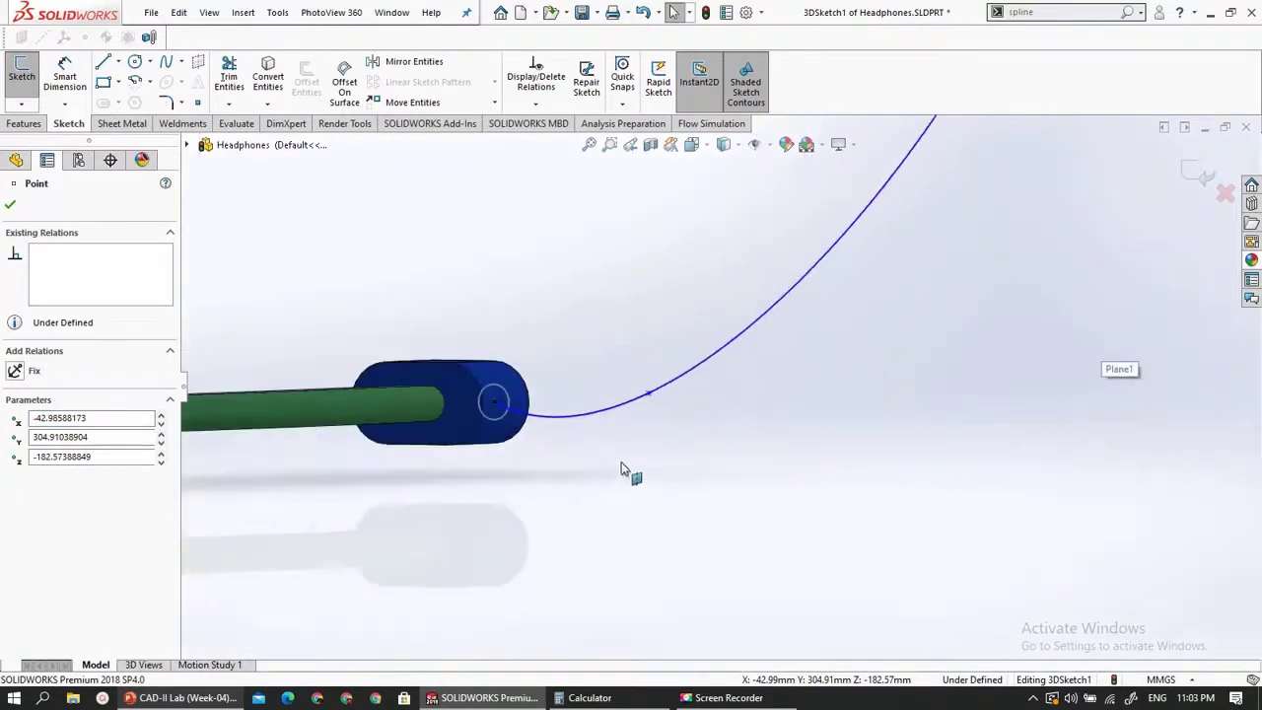
pyautogui.scroll(-1, 625, 471)
pyautogui.scroll(-2, 581, 417)
pyautogui.scroll(-1, 552, 408)
pyautogui.scroll(7, 550, 410)
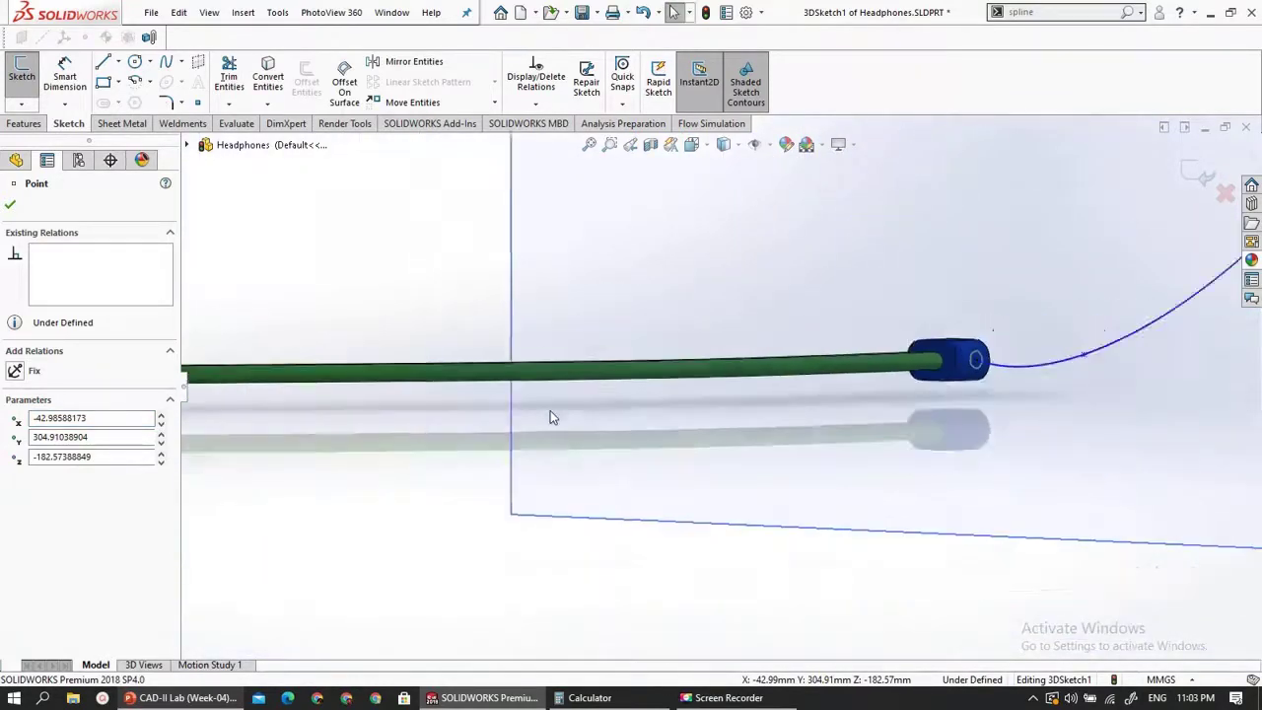
pyautogui.scroll(-3, 876, 374)
pyautogui.moveTo(872, 389); pyautogui.dragTo(825, 385, button='middle')
pyautogui.scroll(5, 825, 388)
pyautogui.scroll(-2, 830, 382)
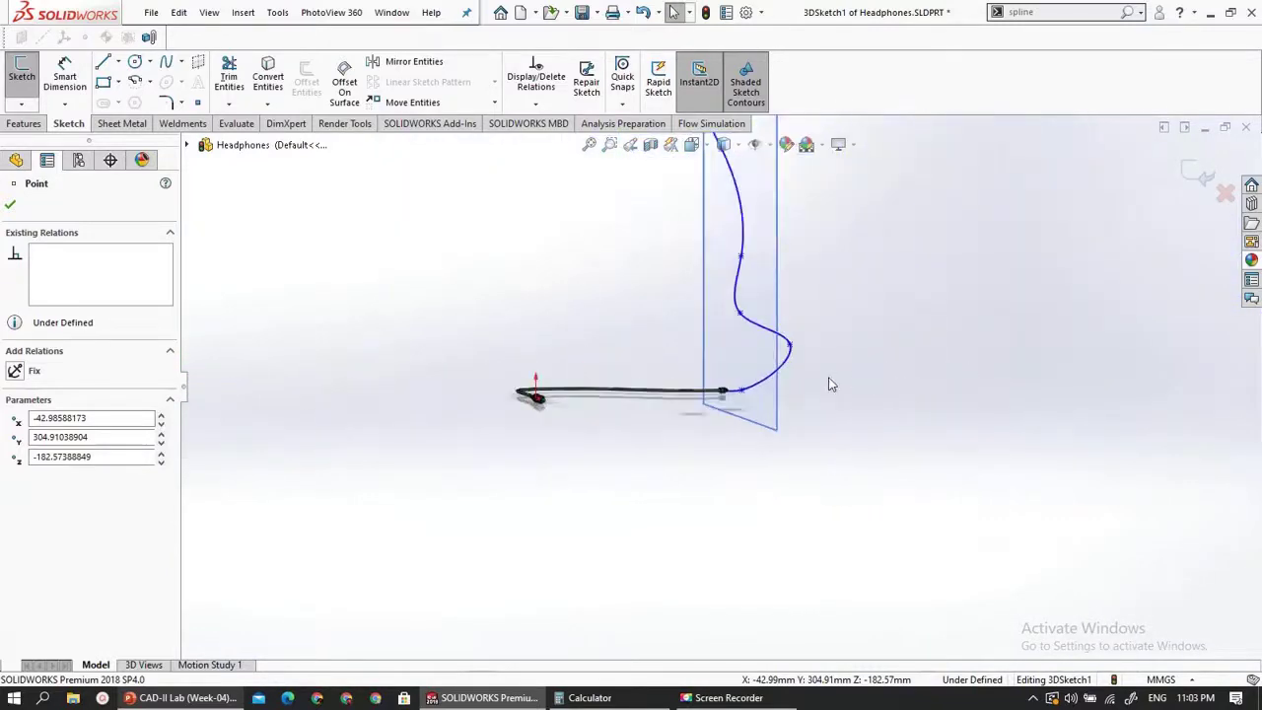
# - Sketch a centerline about 16 mm long in the YZ plane, running outward from the spline's start on the blue connector's end face
pyautogui.scroll(-2, 778, 381)
pyautogui.scroll(-2, 634, 403)
pyautogui.scroll(-1, 398, 450)
pyautogui.scroll(-5, 398, 449)
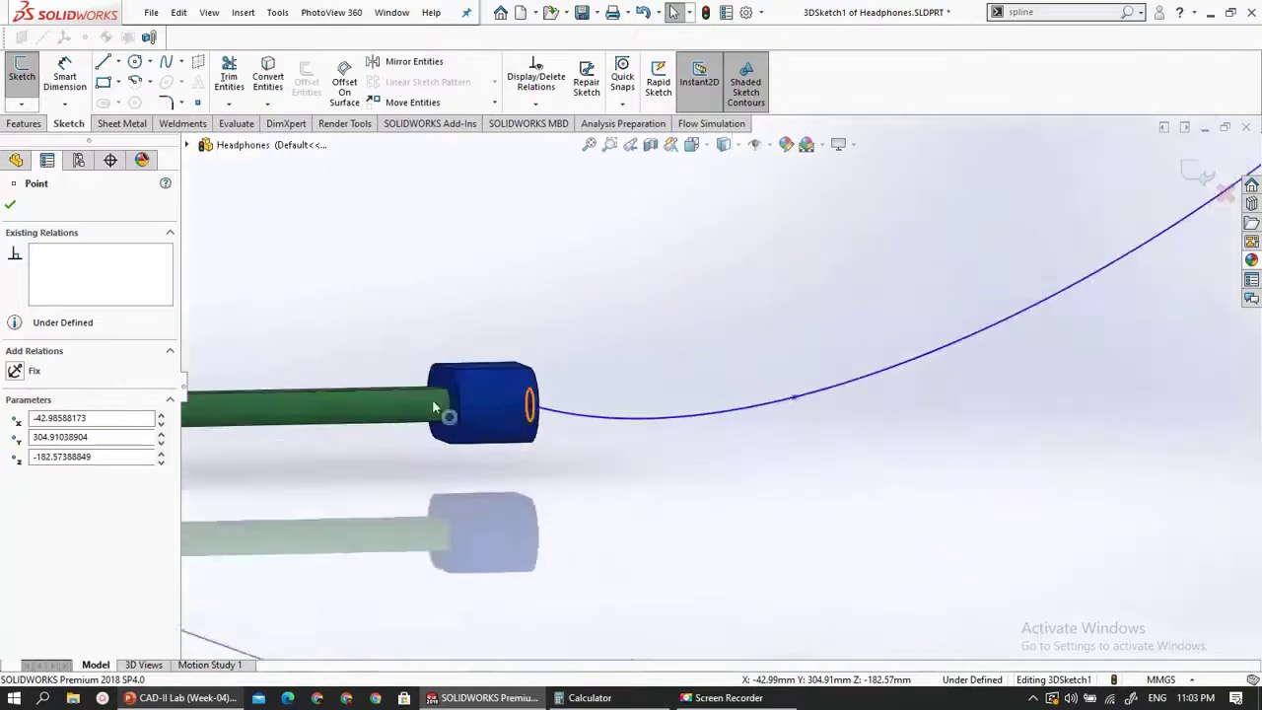
pyautogui.moveTo(519, 382); pyautogui.dragTo(574, 390, button='middle')
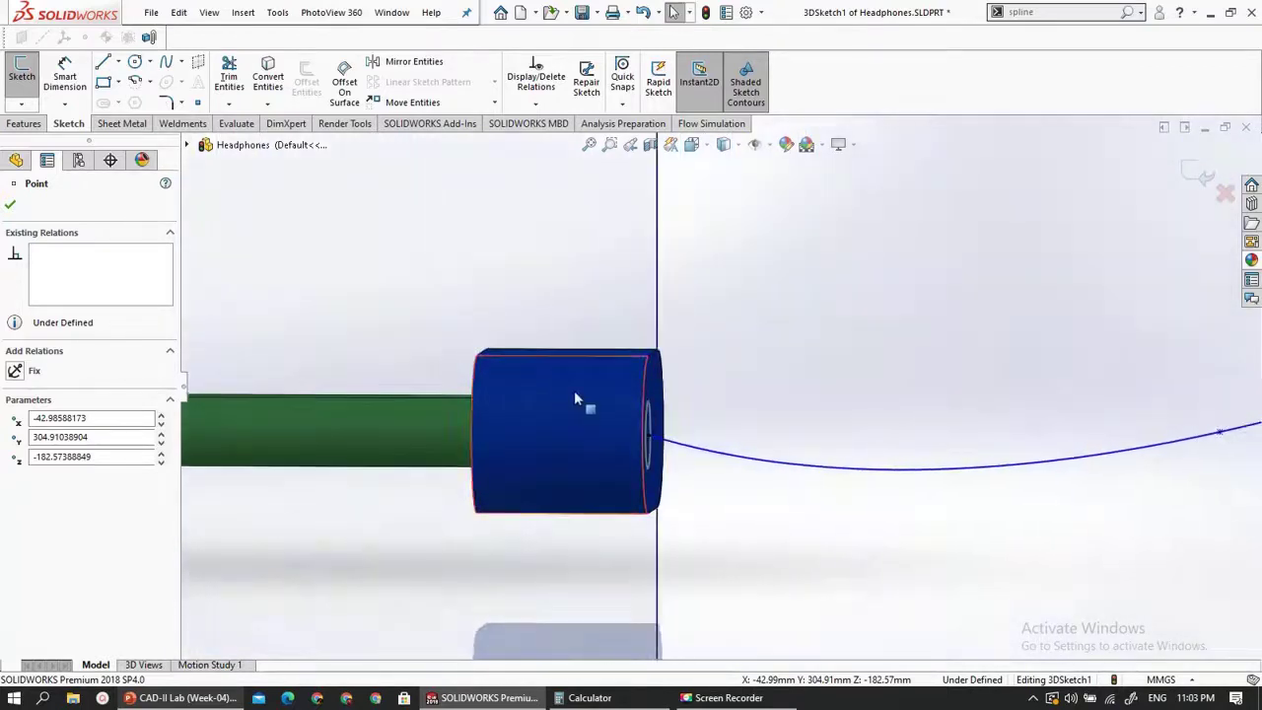
pyautogui.scroll(1, 574, 390)
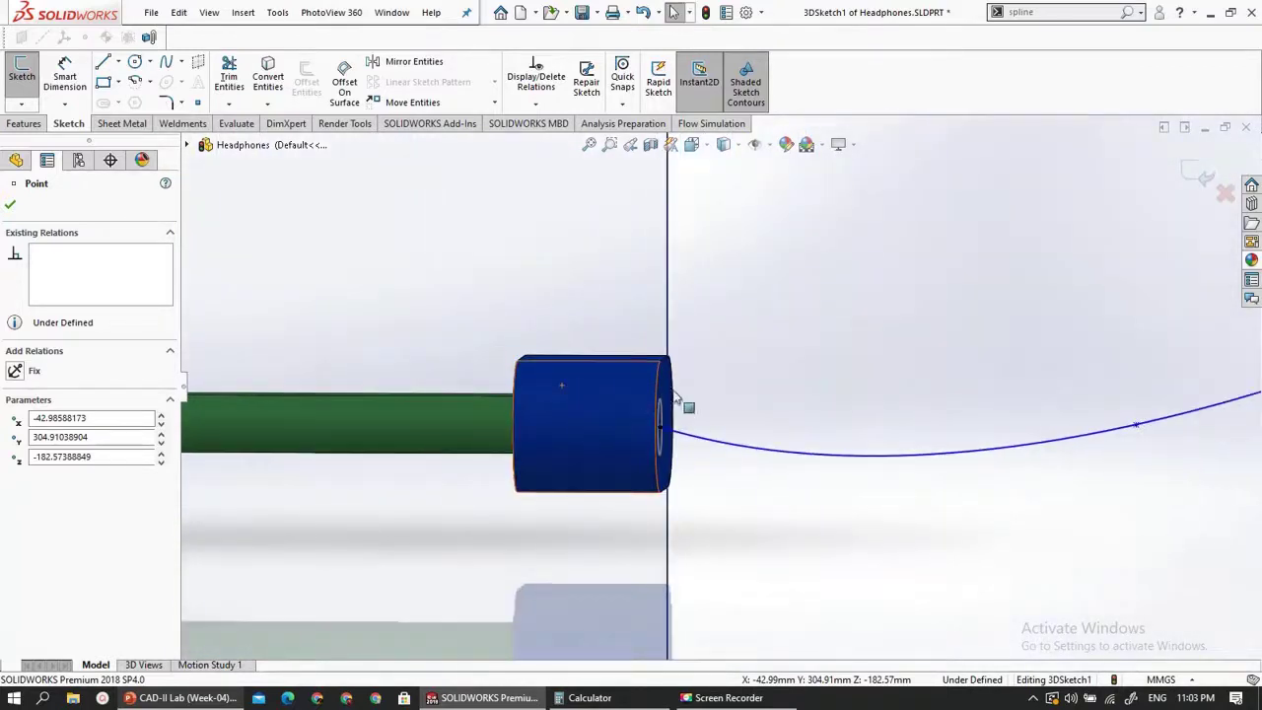
pyautogui.click(119, 63)
pyautogui.click(136, 99)
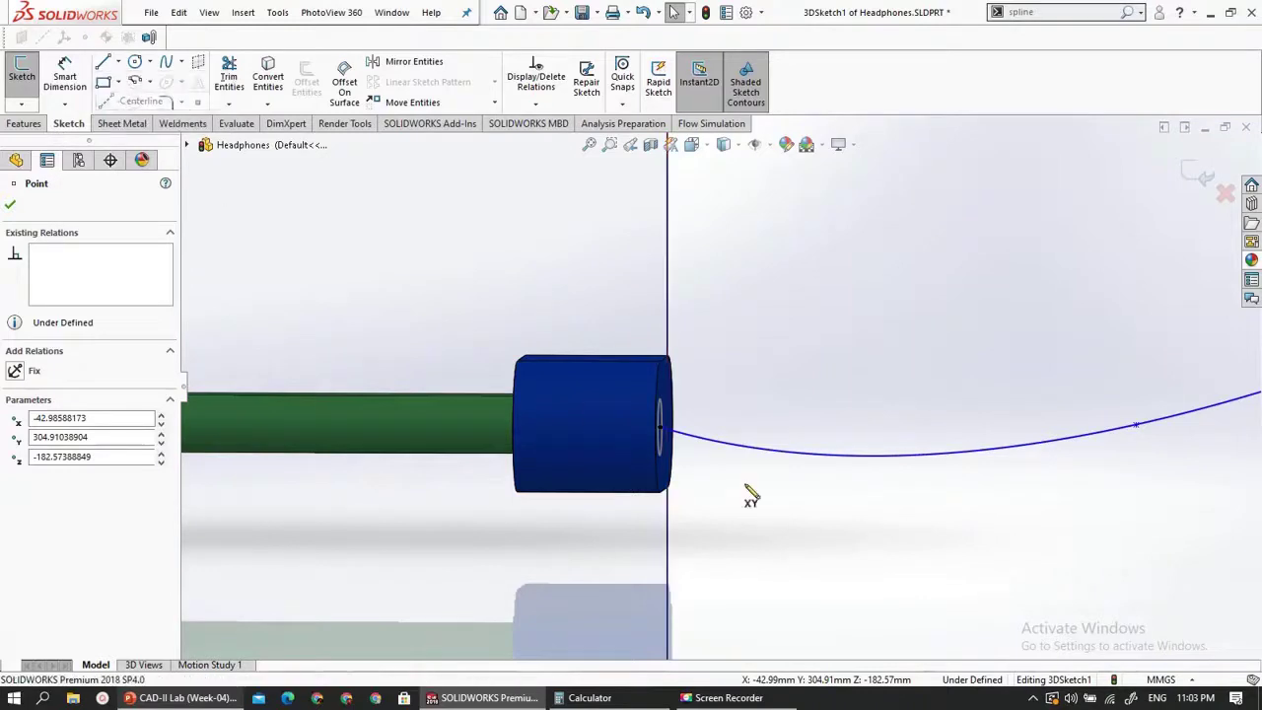
pyautogui.click(661, 427)
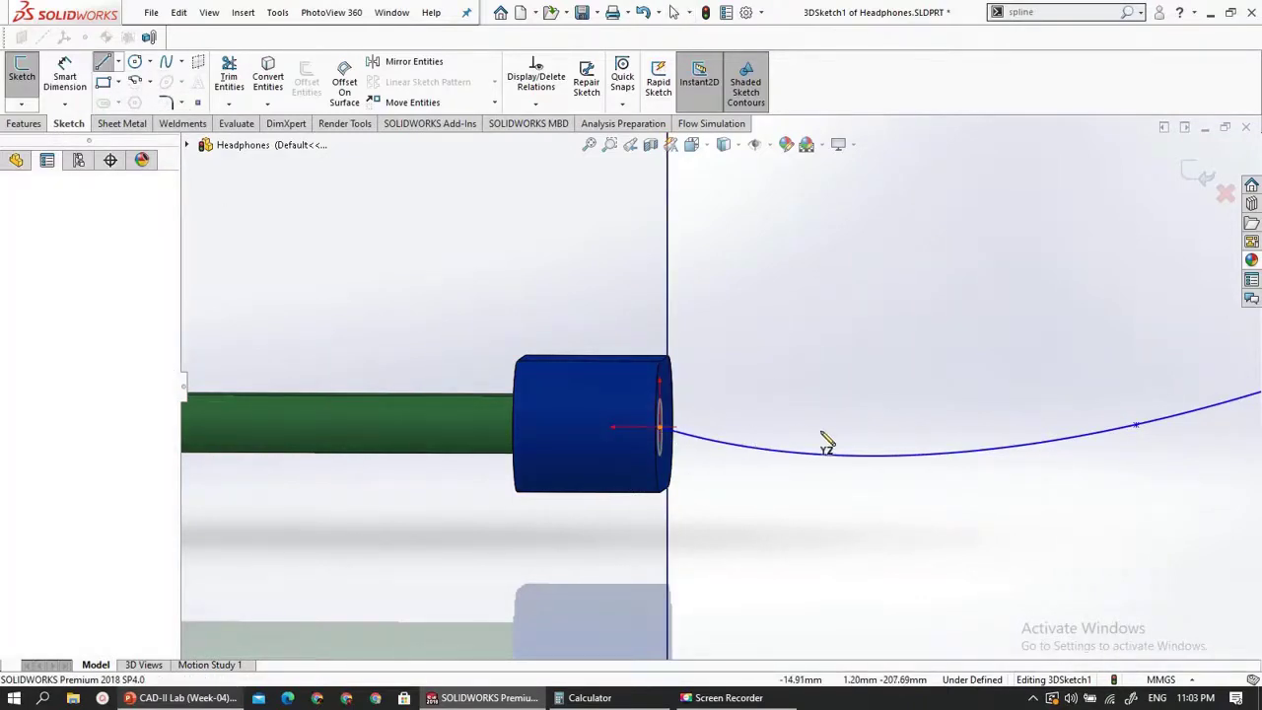
pyautogui.click(1112, 426)
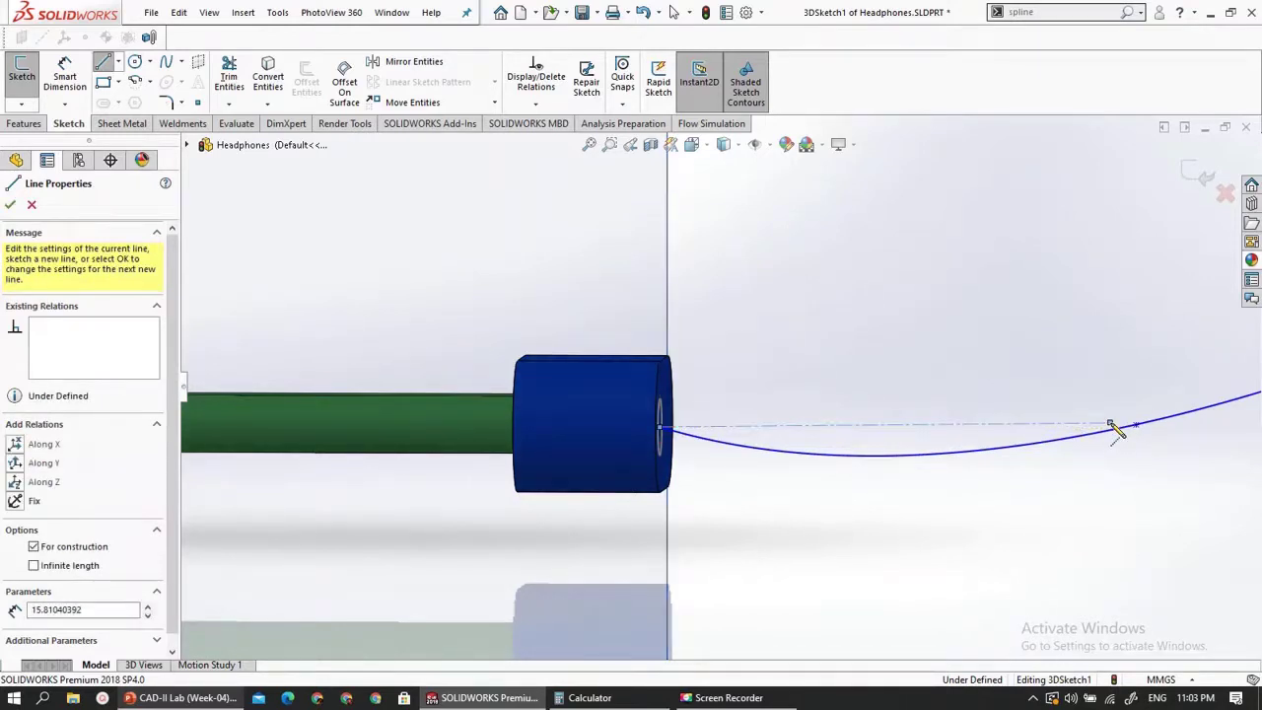
pyautogui.press('Escape')
pyautogui.press('Escape')
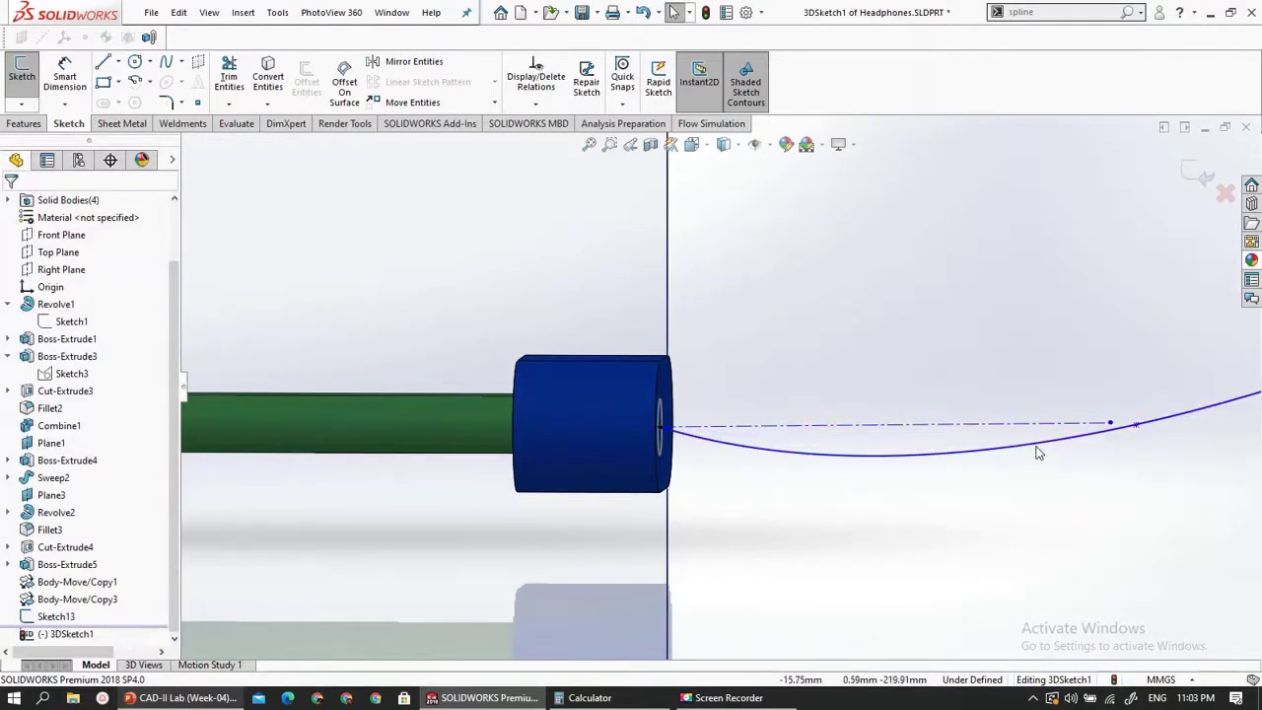
# - Make the spline tangent to the centerline at the blue connector's end face
pyautogui.click(983, 431)
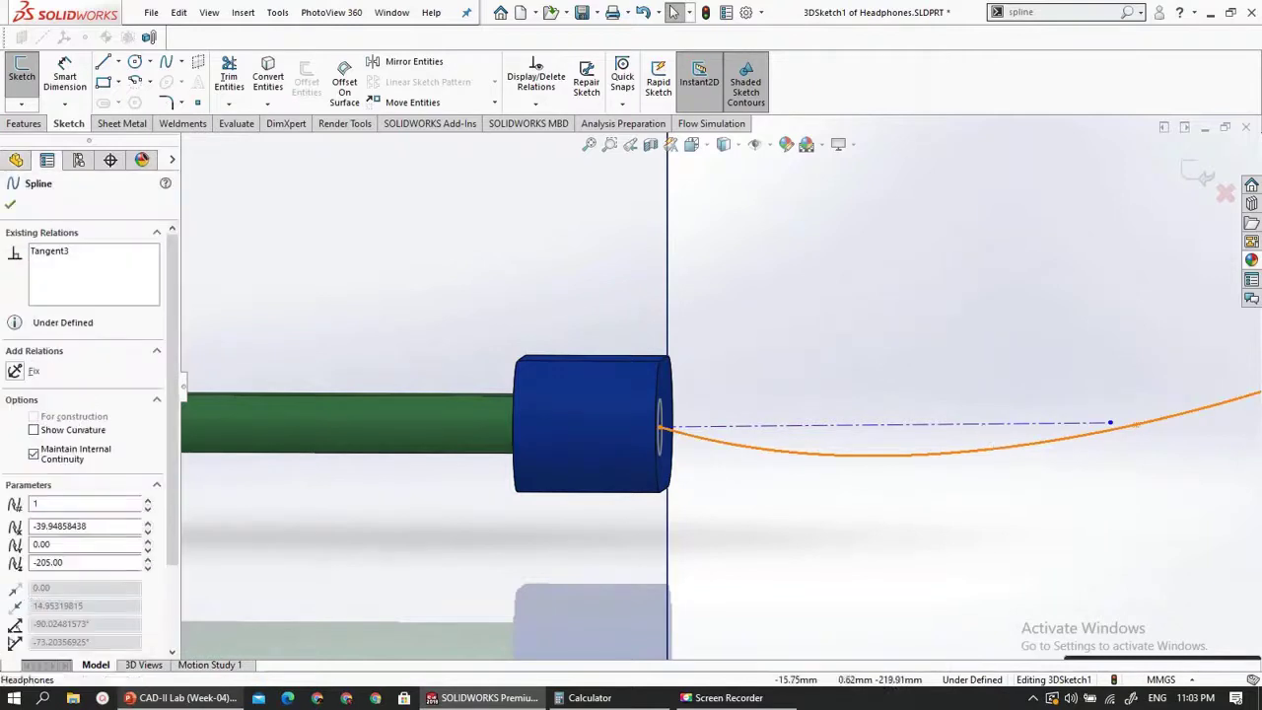
pyautogui.click(984, 427)
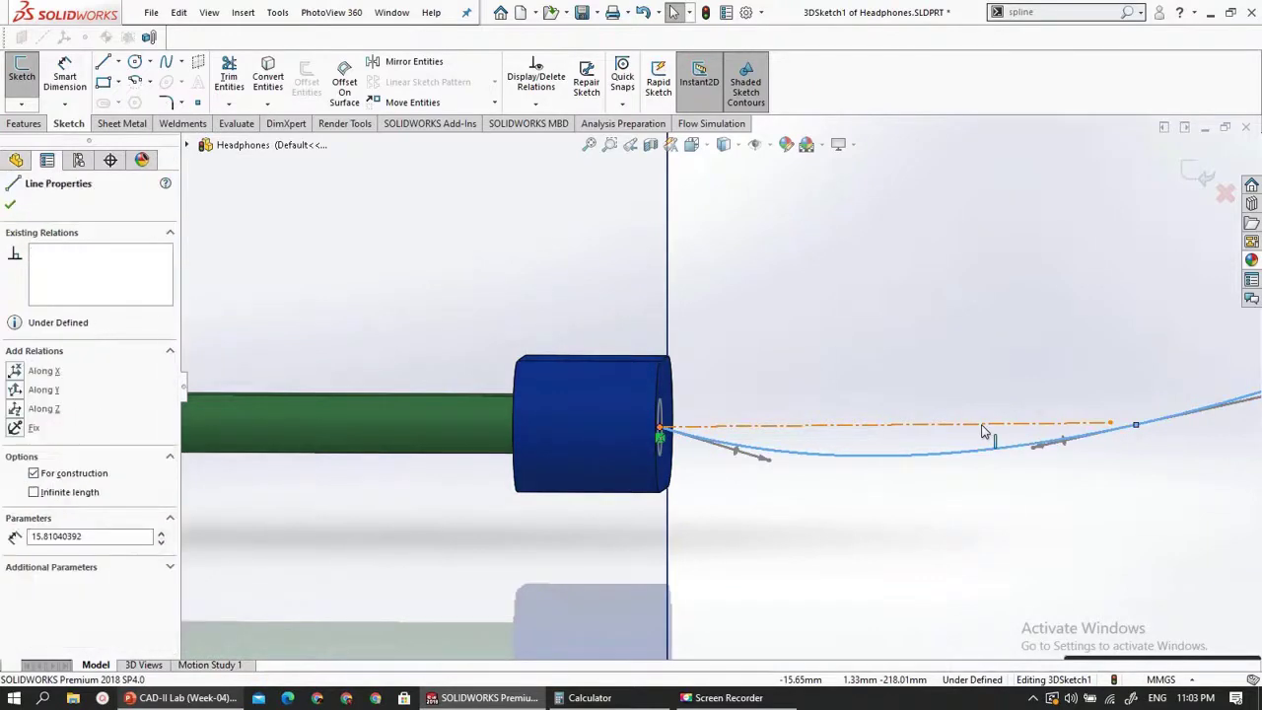
pyautogui.keyDown('ctrl'); pyautogui.click(986, 436); pyautogui.keyUp('ctrl')
pyautogui.click(15, 462)
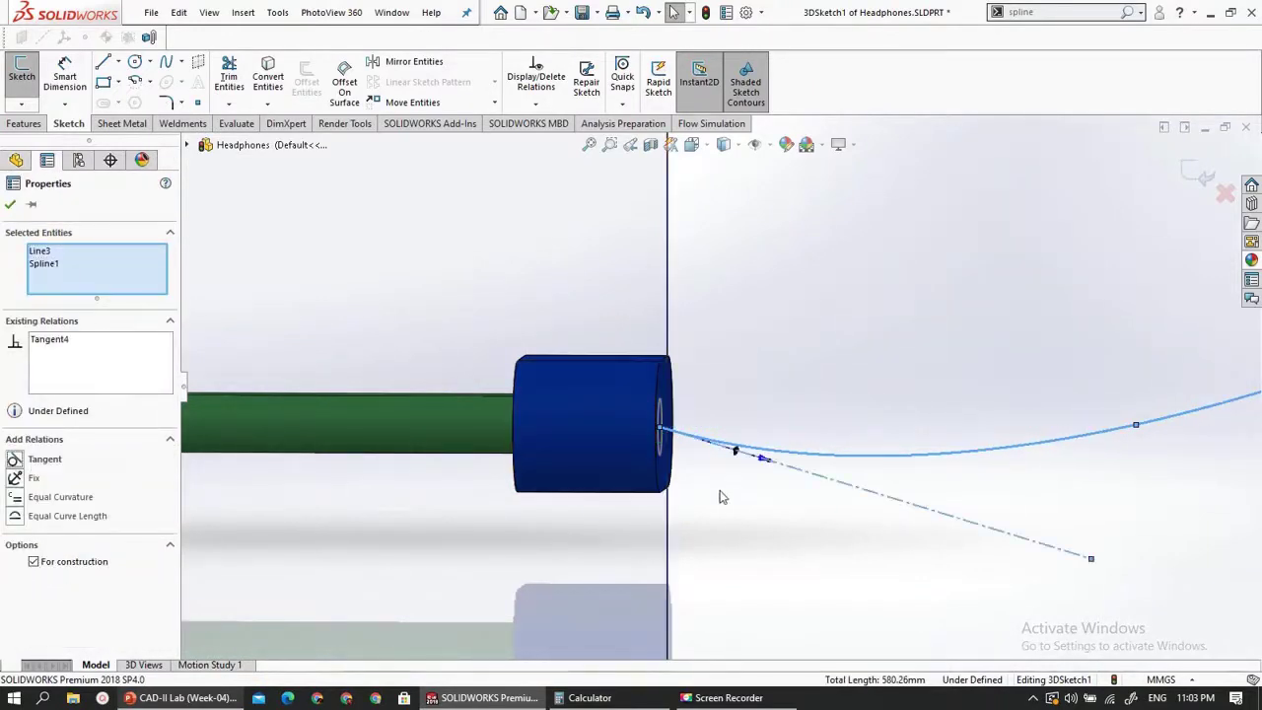
pyautogui.moveTo(724, 493)
pyautogui.mouseDown(button='middle')
pyautogui.moveTo(738, 501)
pyautogui.moveTo(794, 417)
pyautogui.mouseUp(button='middle')
pyautogui.scroll(-3, 794, 417)
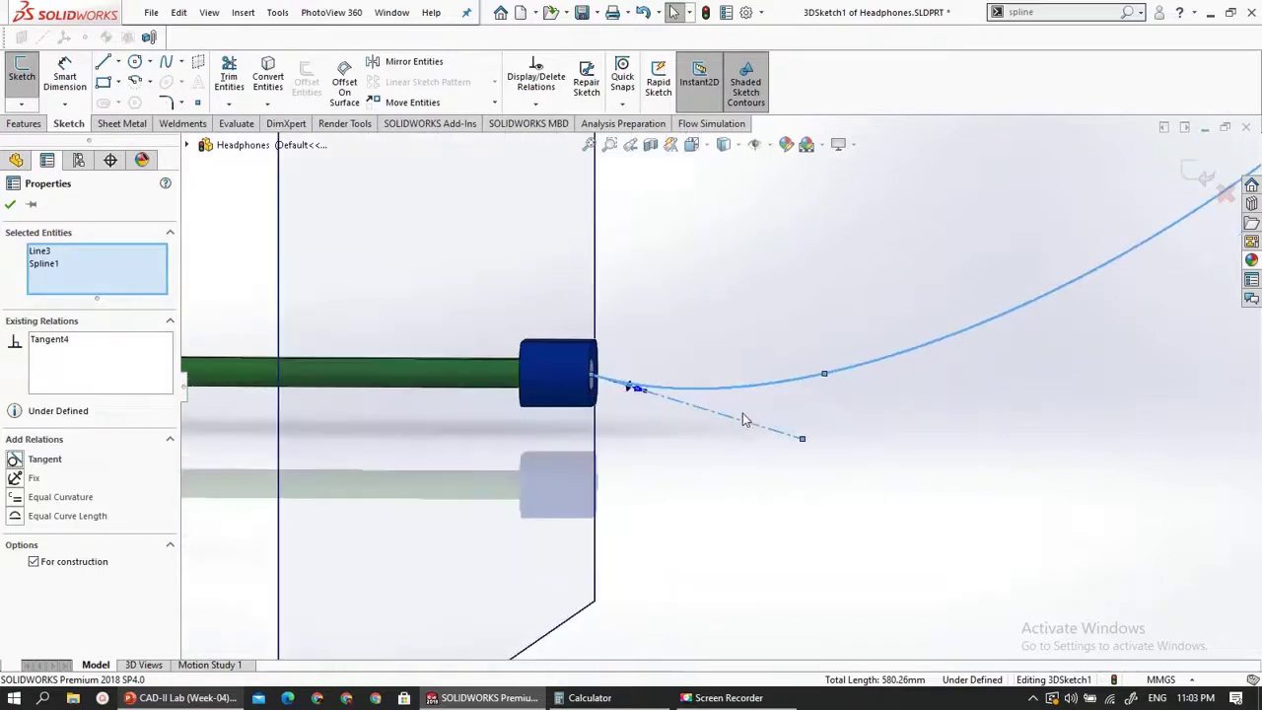
pyautogui.moveTo(672, 441); pyautogui.dragTo(677, 394, button='middle')
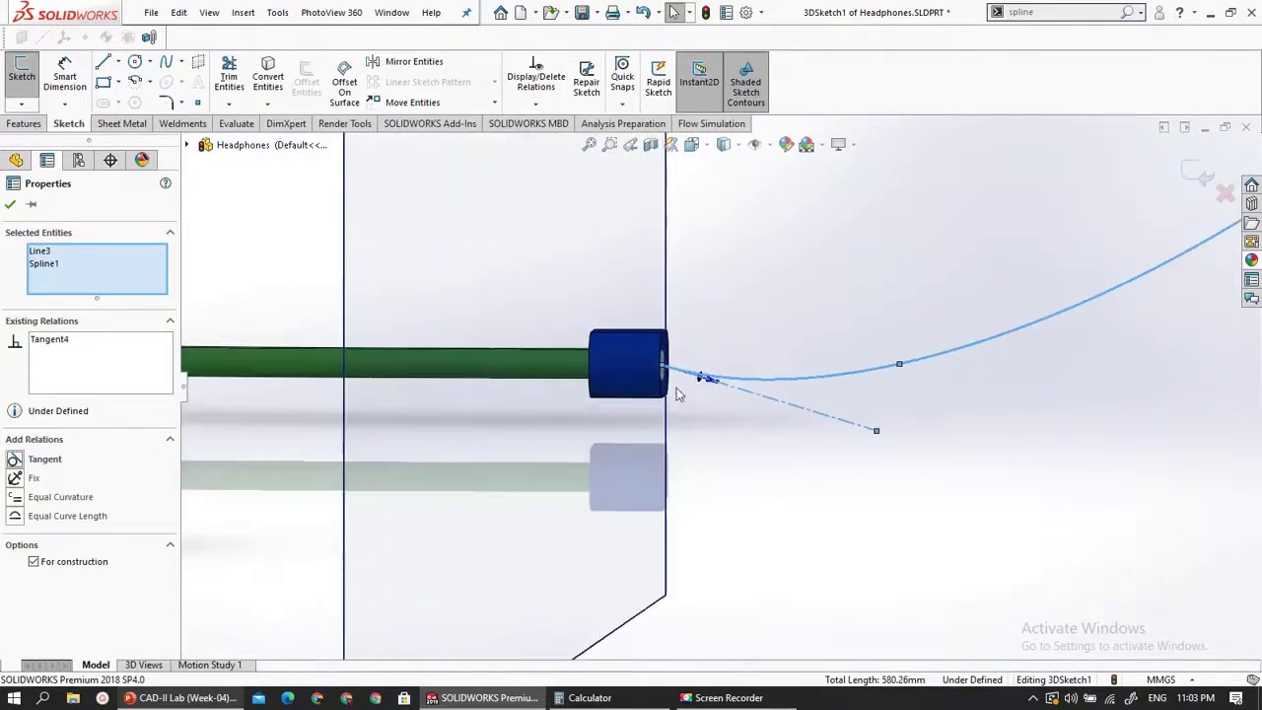
pyautogui.scroll(-3, 764, 444)
pyautogui.moveTo(767, 443); pyautogui.dragTo(733, 457, button='middle')
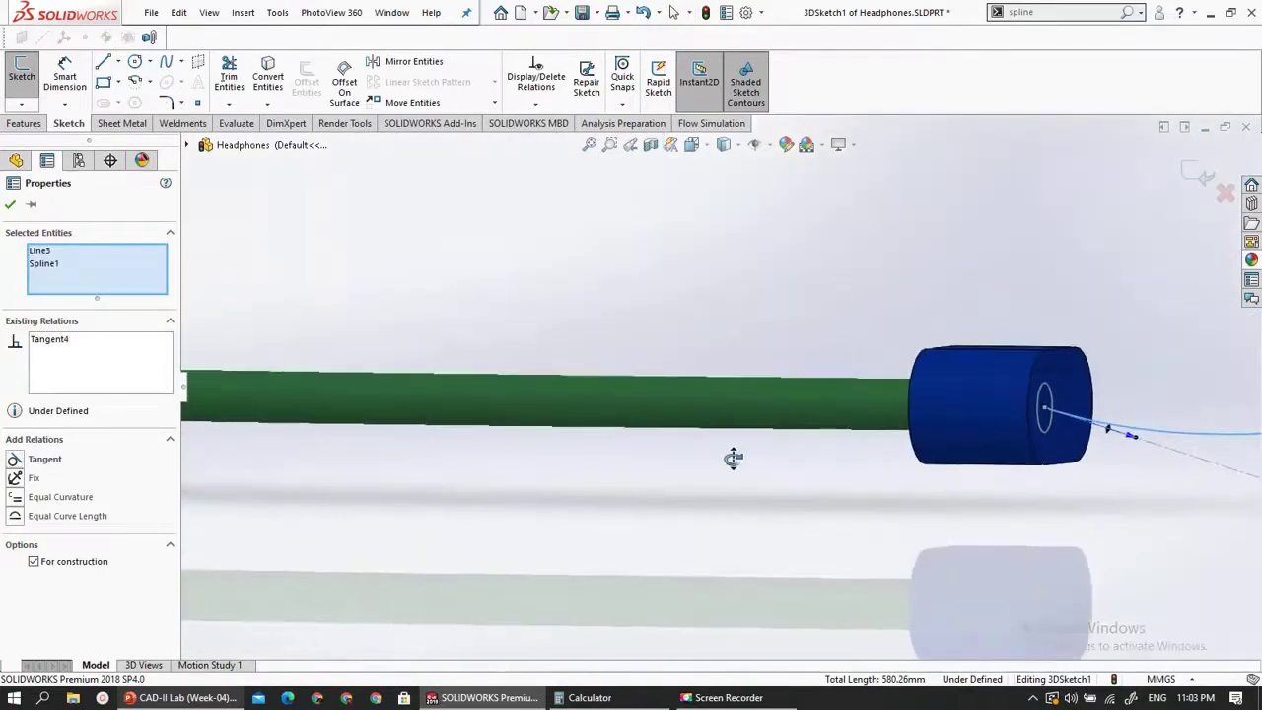
pyautogui.click(10, 205)
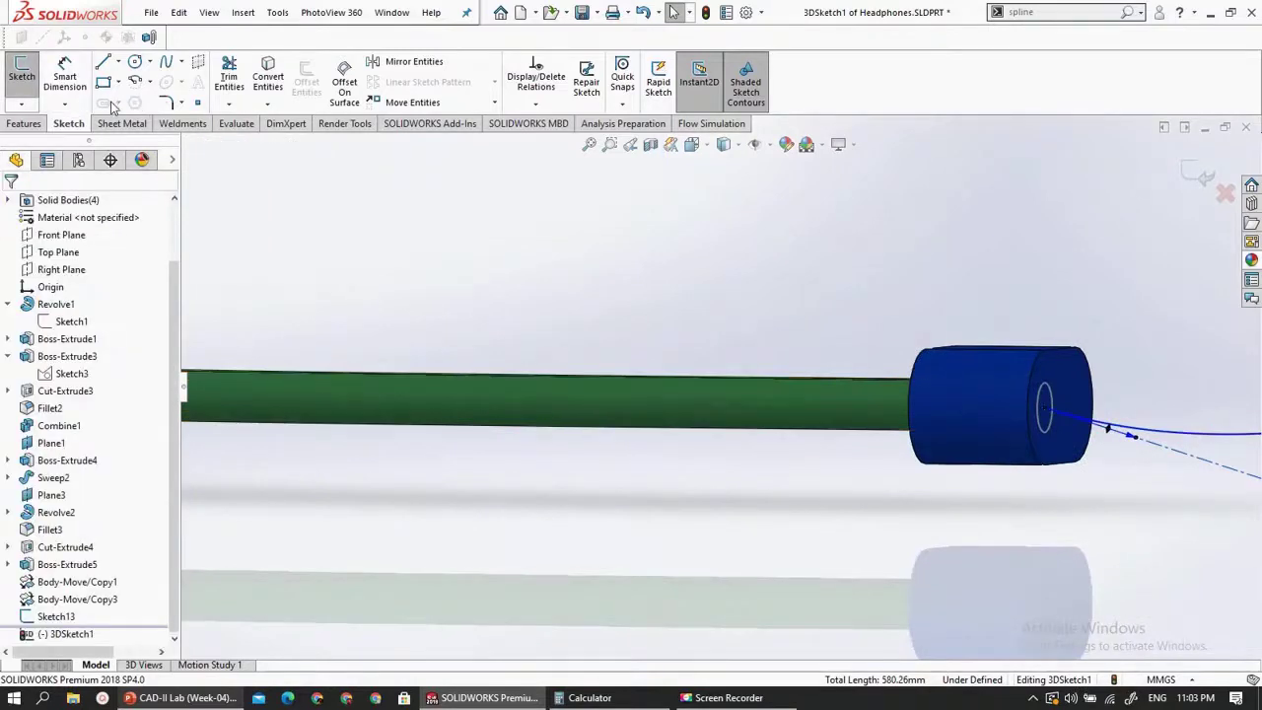
# - Sweep the circular profile on the blue connector along the 3D spline to the earbud stem, continuing despite the low-memory risk
pyautogui.click(25, 125)
pyautogui.click(158, 61)
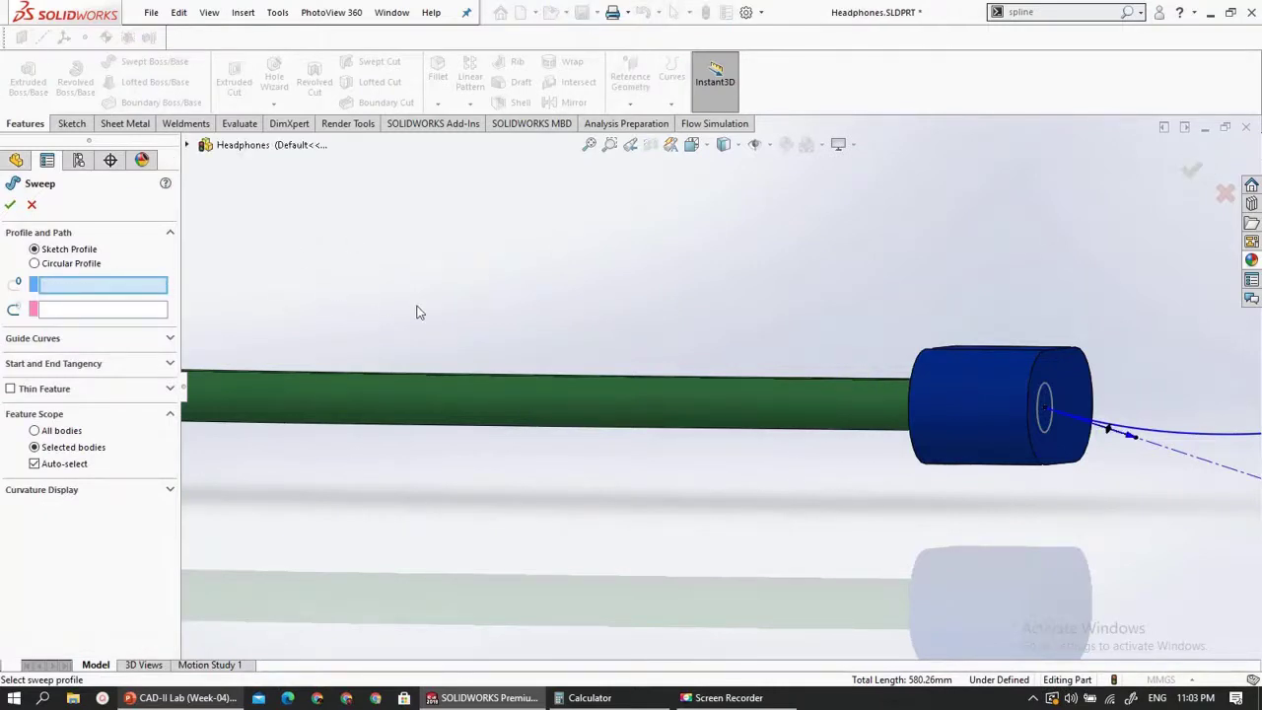
pyautogui.moveTo(417, 312); pyautogui.dragTo(959, 412, button='middle')
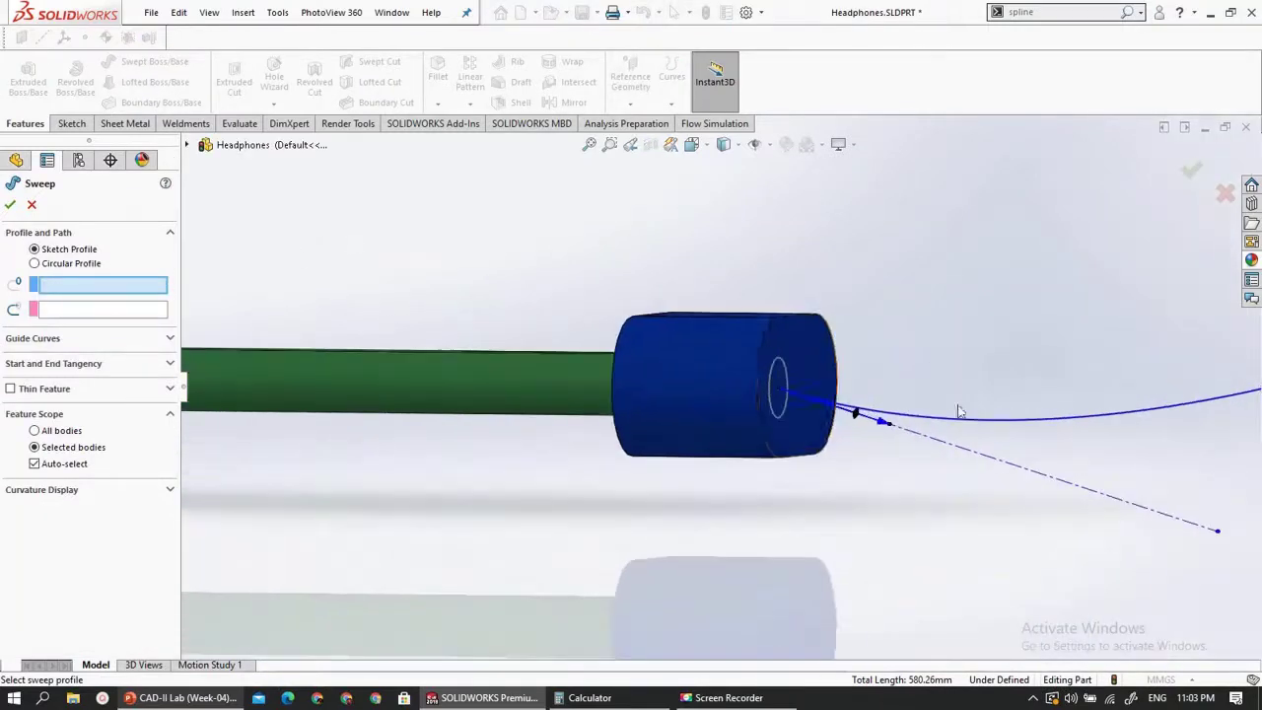
pyautogui.click(777, 363)
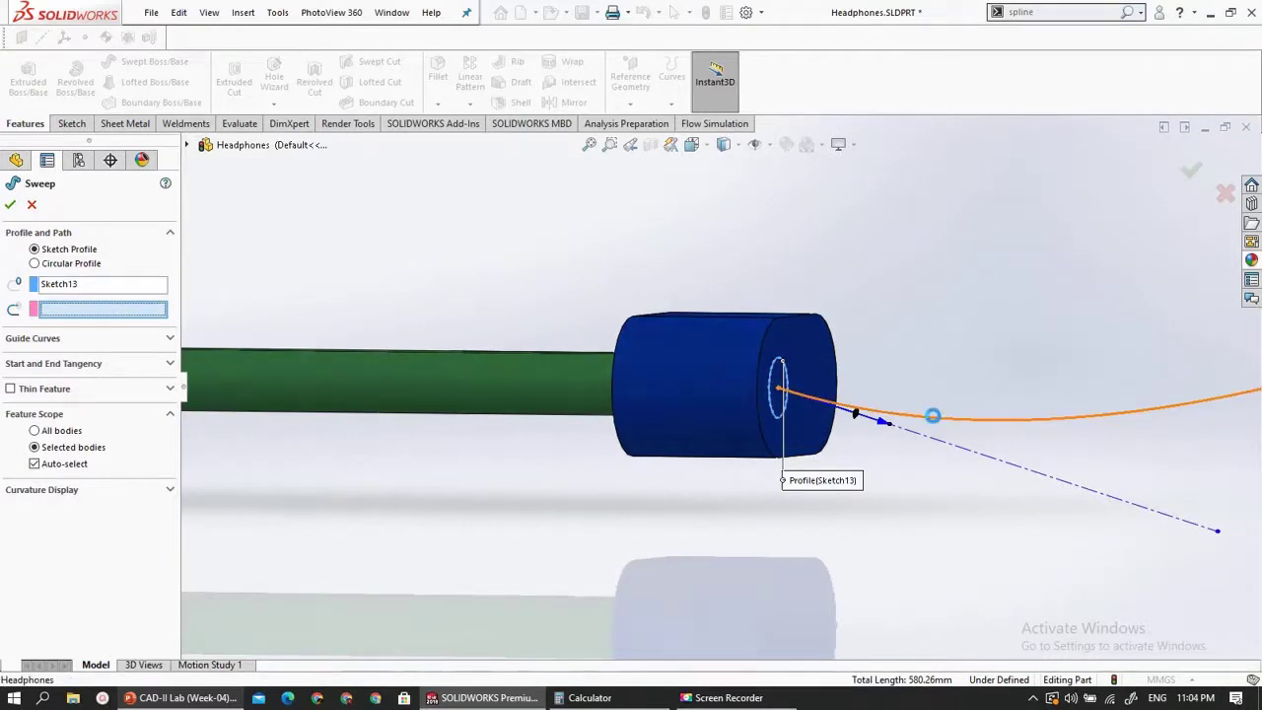
pyautogui.click(933, 415)
pyautogui.scroll(15, 821, 488)
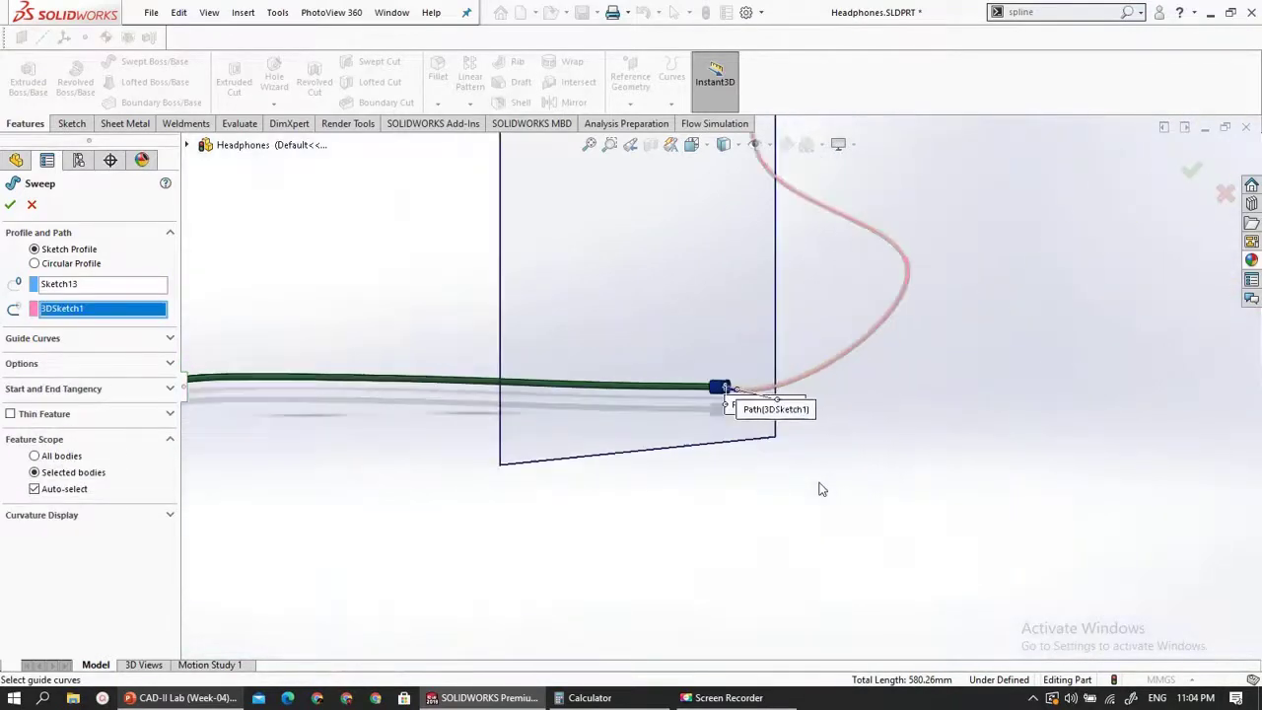
pyautogui.scroll(-10, 608, 329)
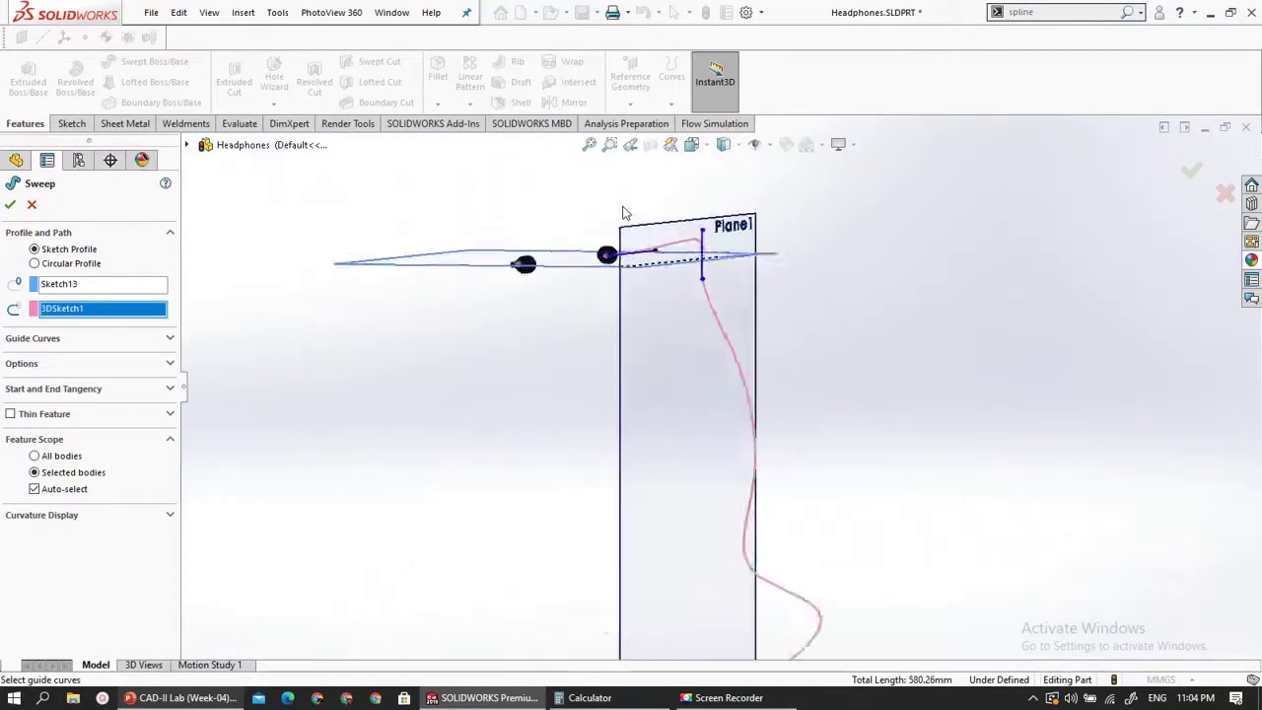
pyautogui.scroll(-3, 695, 523)
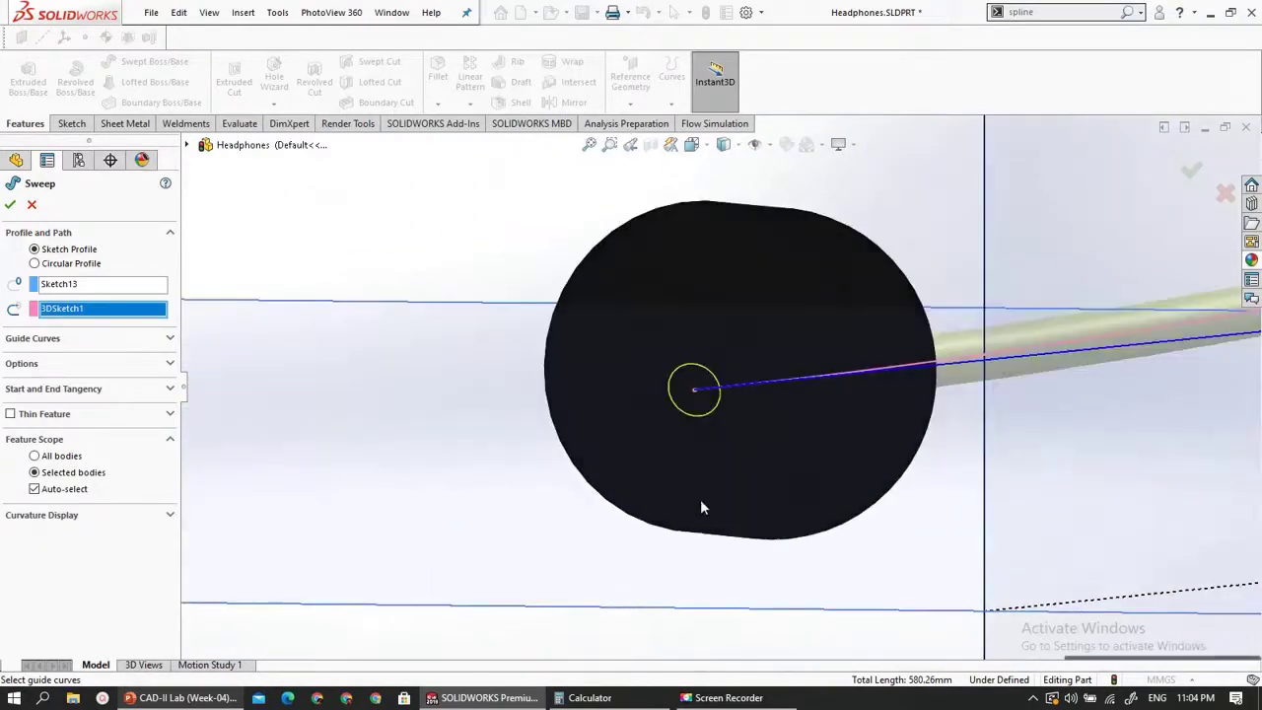
pyautogui.moveTo(698, 507); pyautogui.dragTo(589, 494, button='middle')
pyautogui.scroll(5, 590, 494)
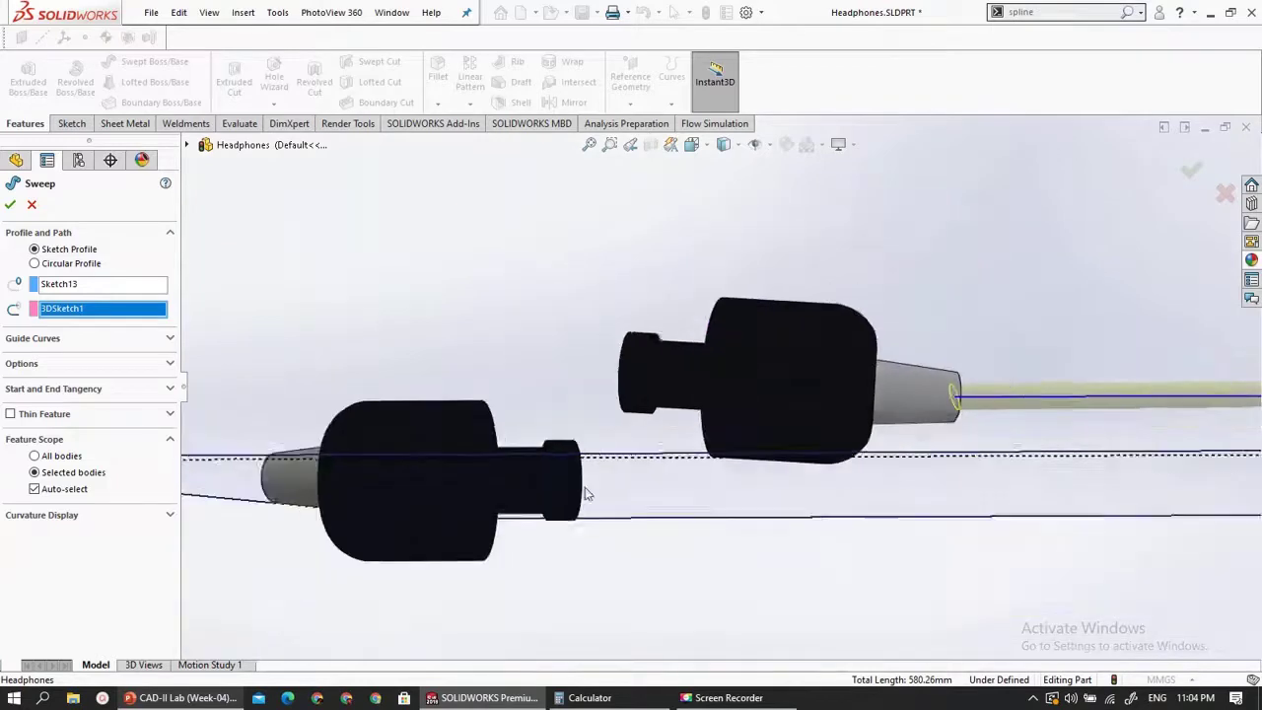
pyautogui.click(11, 205)
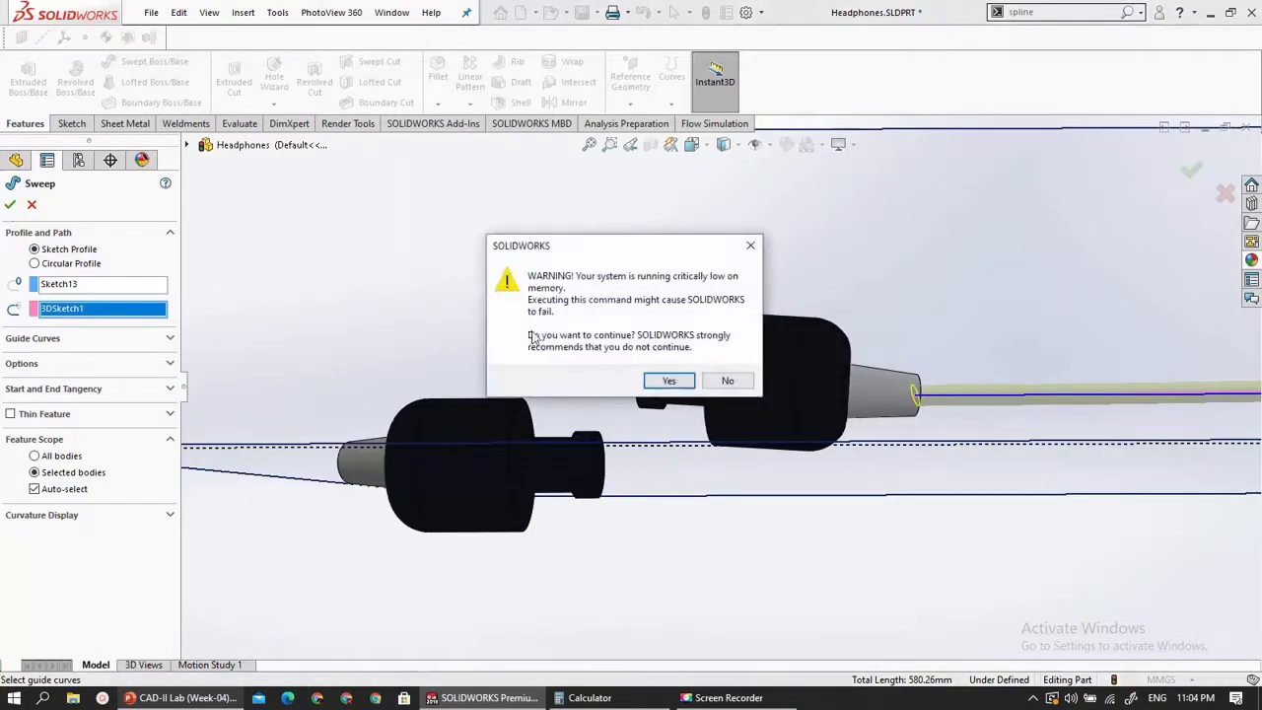
pyautogui.click(653, 381)
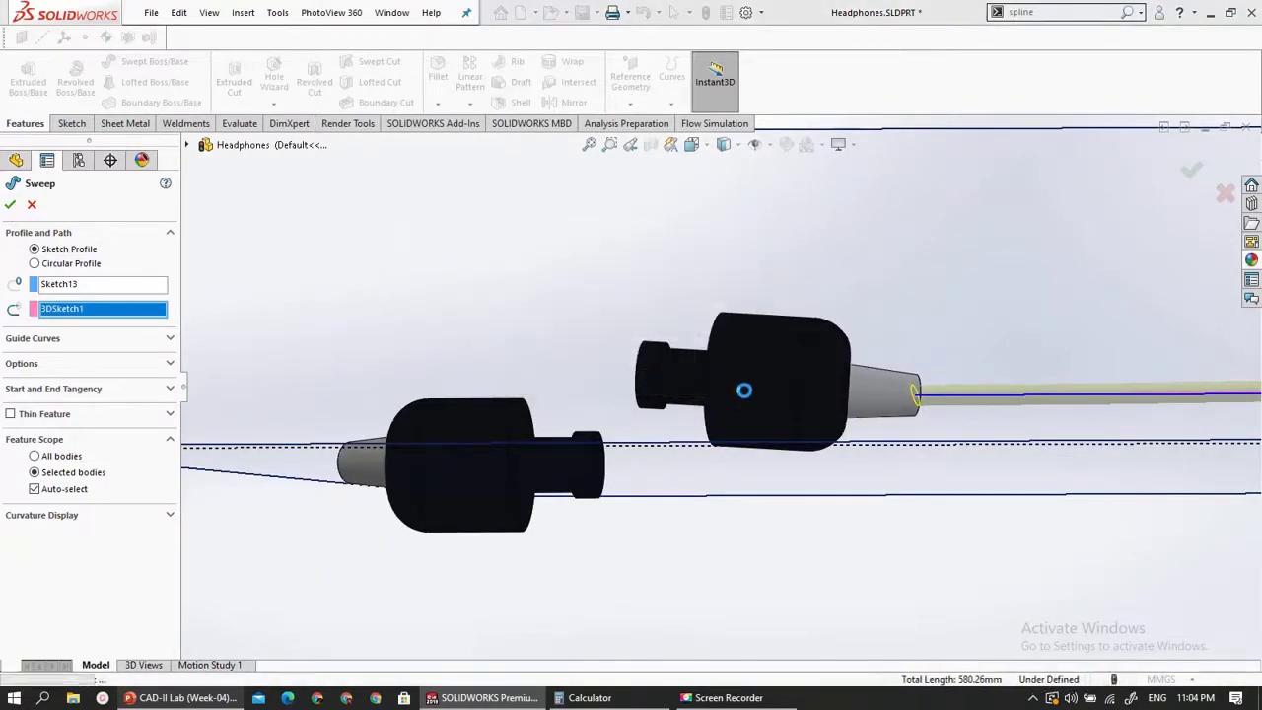
# - Examine closely how the swept wire's end meets the end face of the earbud stem
pyautogui.moveTo(834, 395)
pyautogui.mouseDown(button='middle')
pyautogui.moveTo(818, 408)
pyautogui.moveTo(890, 414)
pyautogui.moveTo(861, 397)
pyautogui.moveTo(727, 403)
pyautogui.moveTo(606, 527)
pyautogui.moveTo(627, 491)
pyautogui.moveTo(609, 434)
pyautogui.moveTo(690, 420)
pyautogui.mouseUp(button='middle')
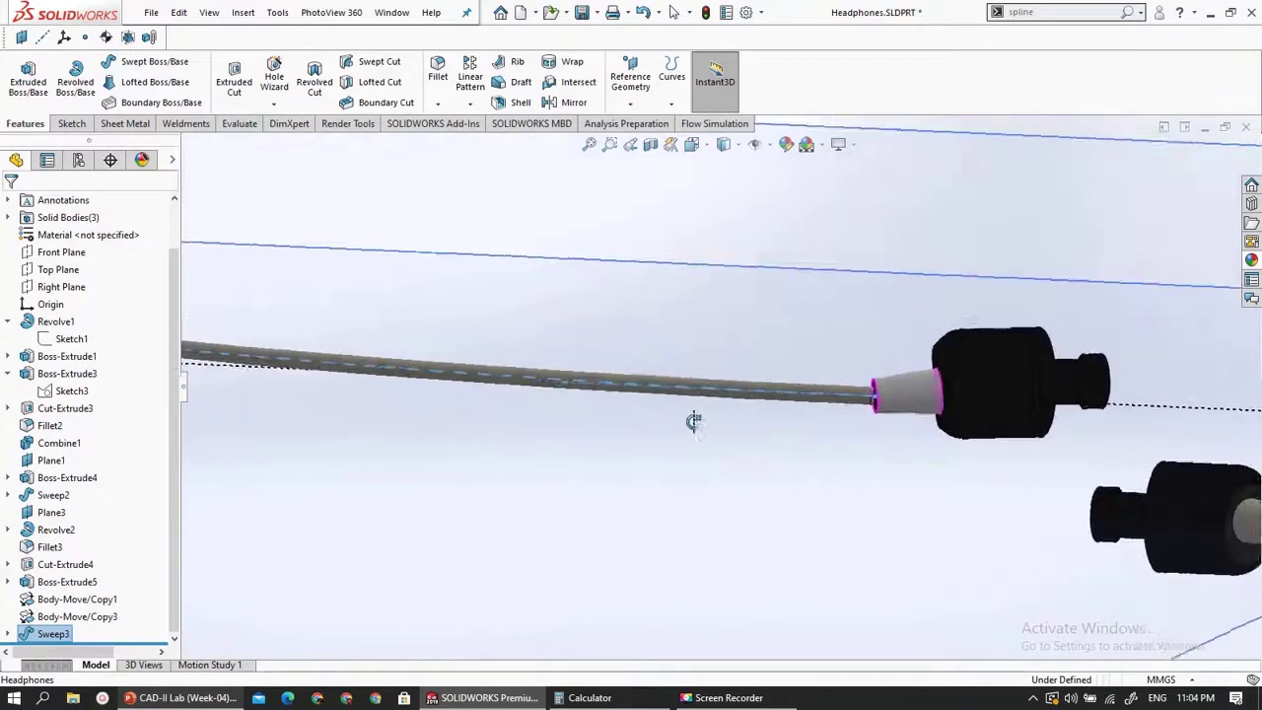
pyautogui.scroll(-5, 895, 369)
pyautogui.scroll(-3, 699, 540)
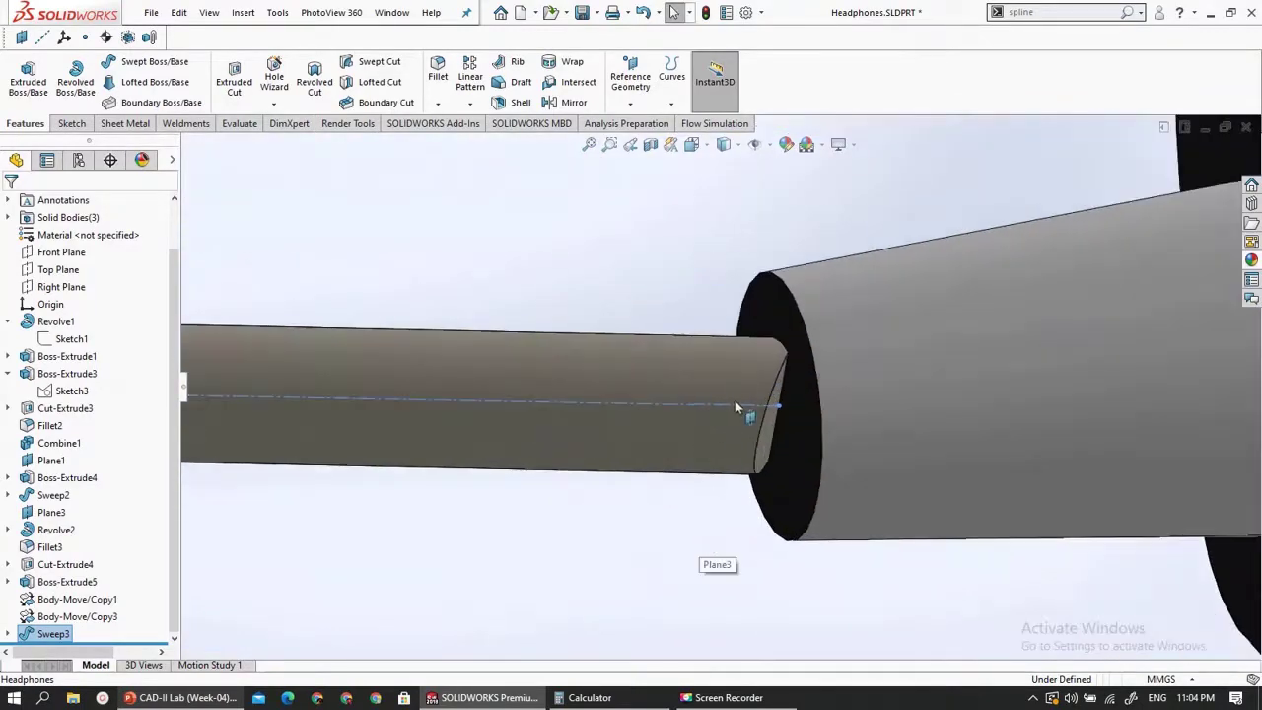
pyautogui.scroll(-2, 770, 434)
pyautogui.moveTo(769, 434)
pyautogui.mouseDown(button='middle')
pyautogui.moveTo(757, 430)
pyautogui.moveTo(784, 428)
pyautogui.mouseUp(button='middle')
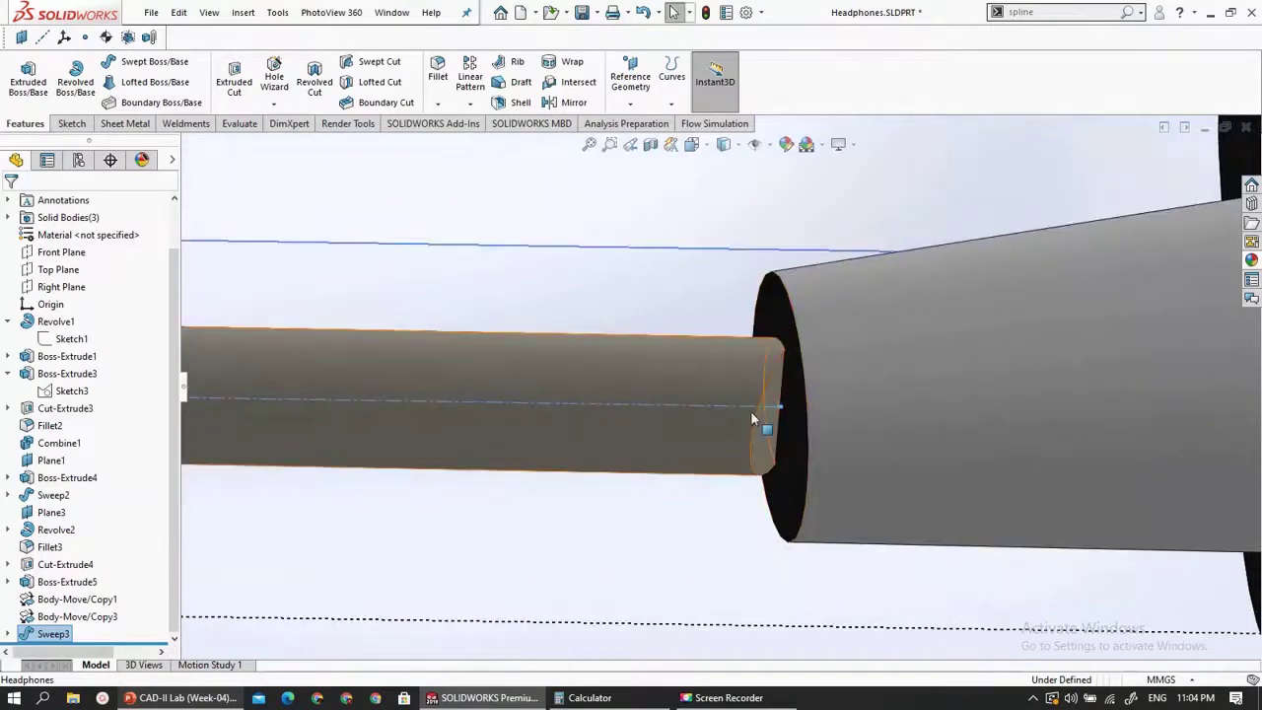
pyautogui.scroll(3, 751, 412)
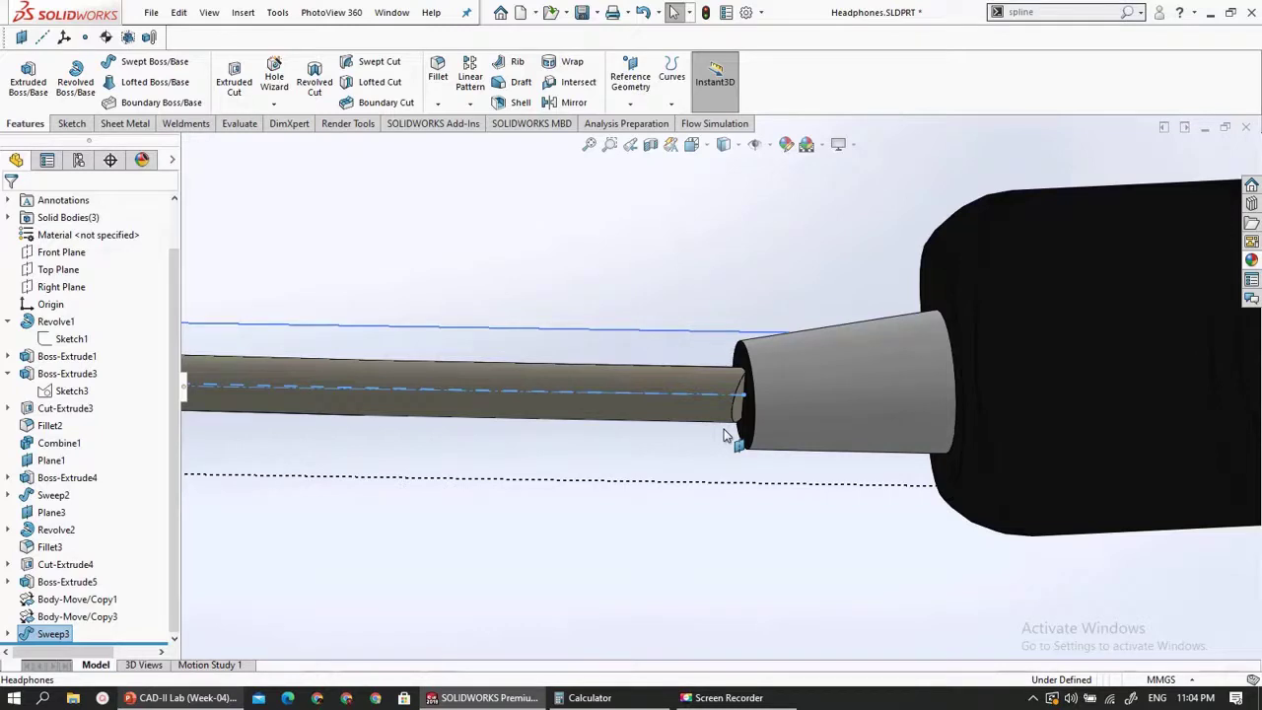
pyautogui.scroll(-2, 747, 422)
pyautogui.scroll(4, 751, 399)
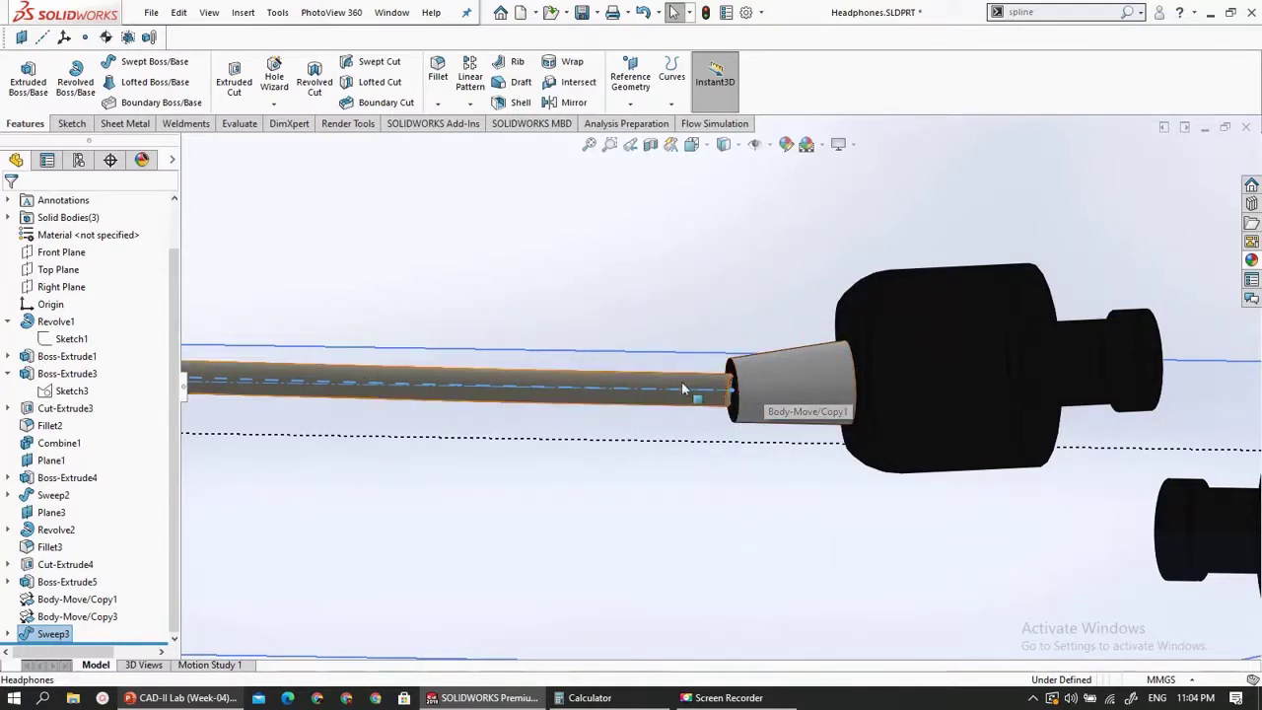
# - Look over the swept wire as a whole, its start at the blue connector, and the second earbud
pyautogui.scroll(9, 682, 385)
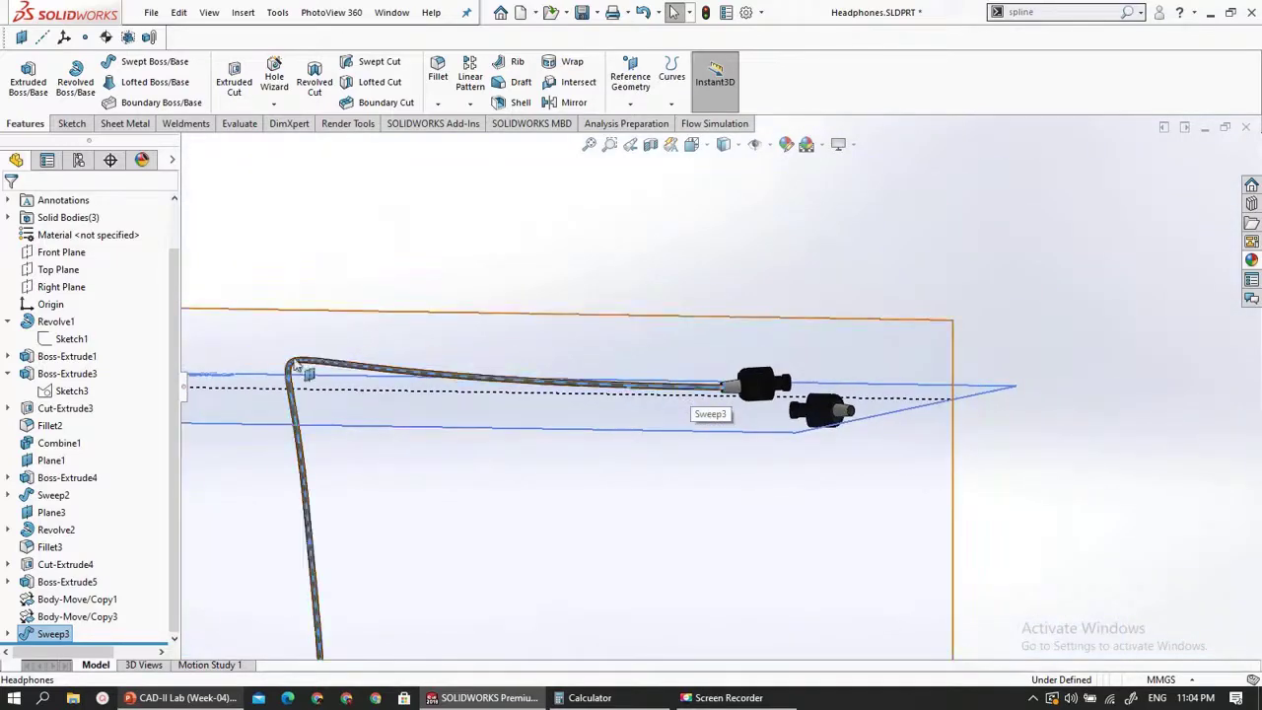
pyautogui.scroll(5, 390, 291)
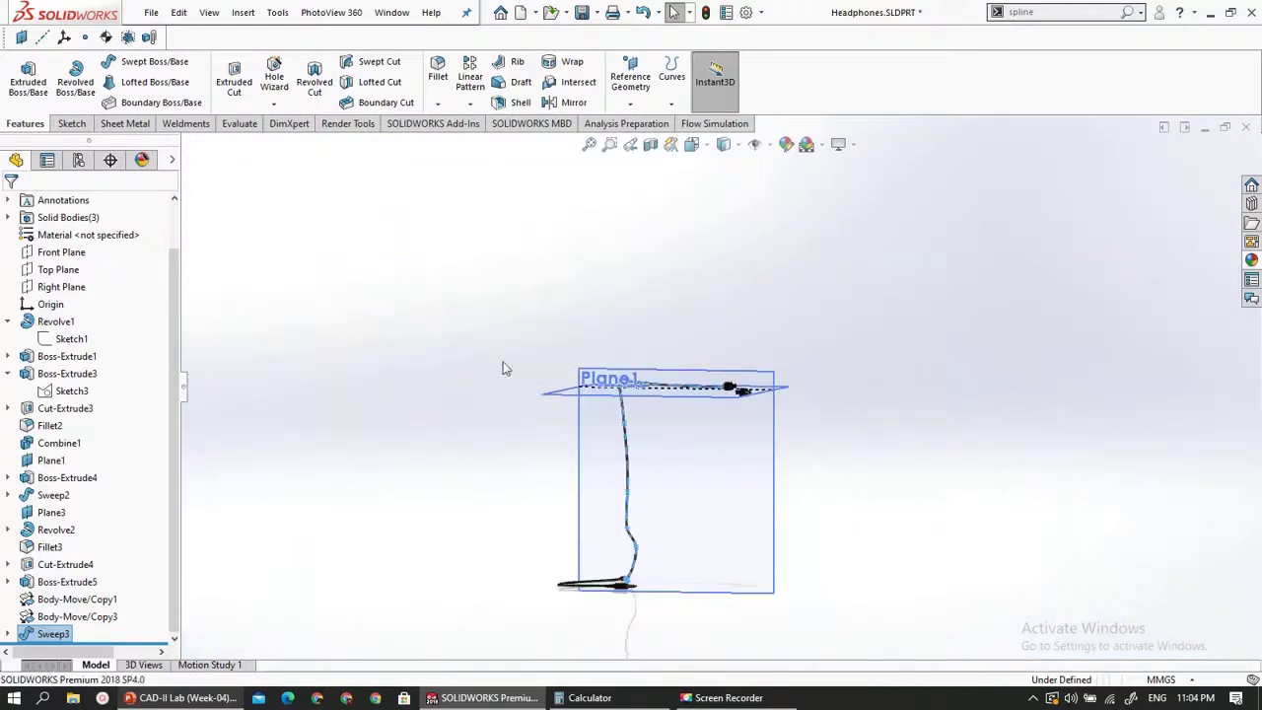
pyautogui.scroll(-17, 636, 597)
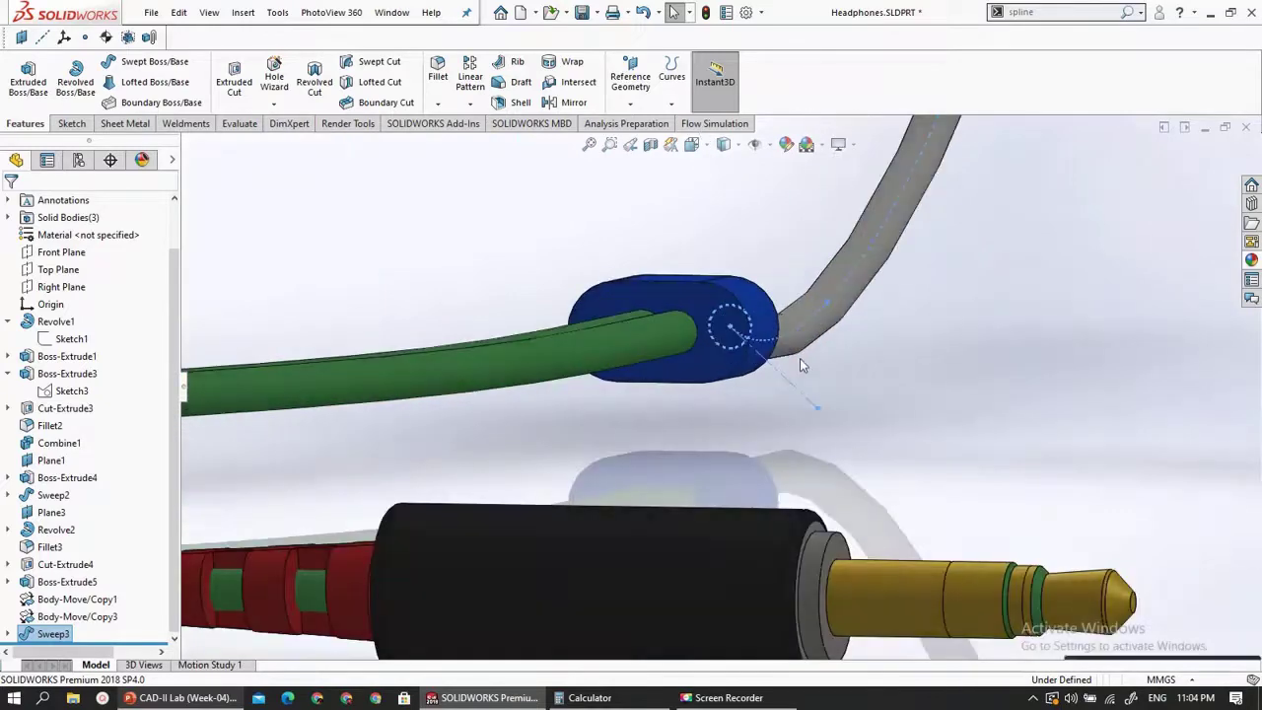
pyautogui.moveTo(800, 360); pyautogui.dragTo(648, 356, button='middle')
pyautogui.hotkey('ctrl', '1')
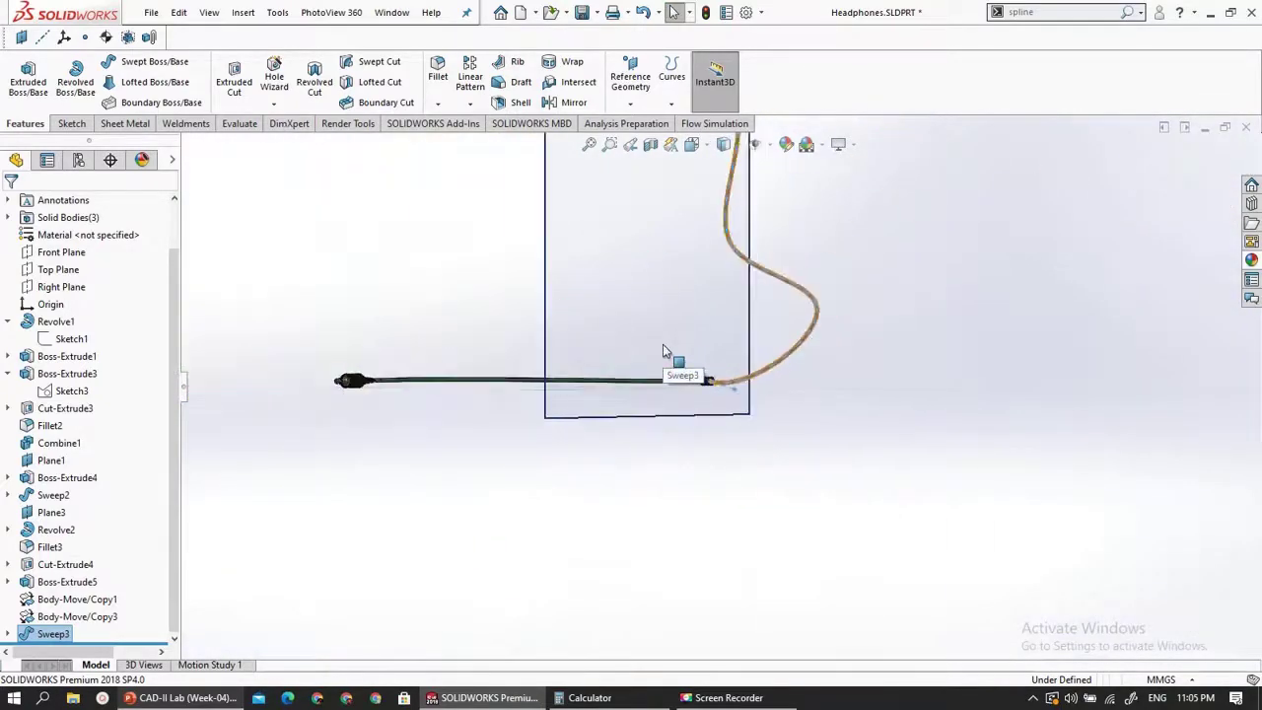
pyautogui.scroll(5, 662, 344)
pyautogui.scroll(-12, 691, 273)
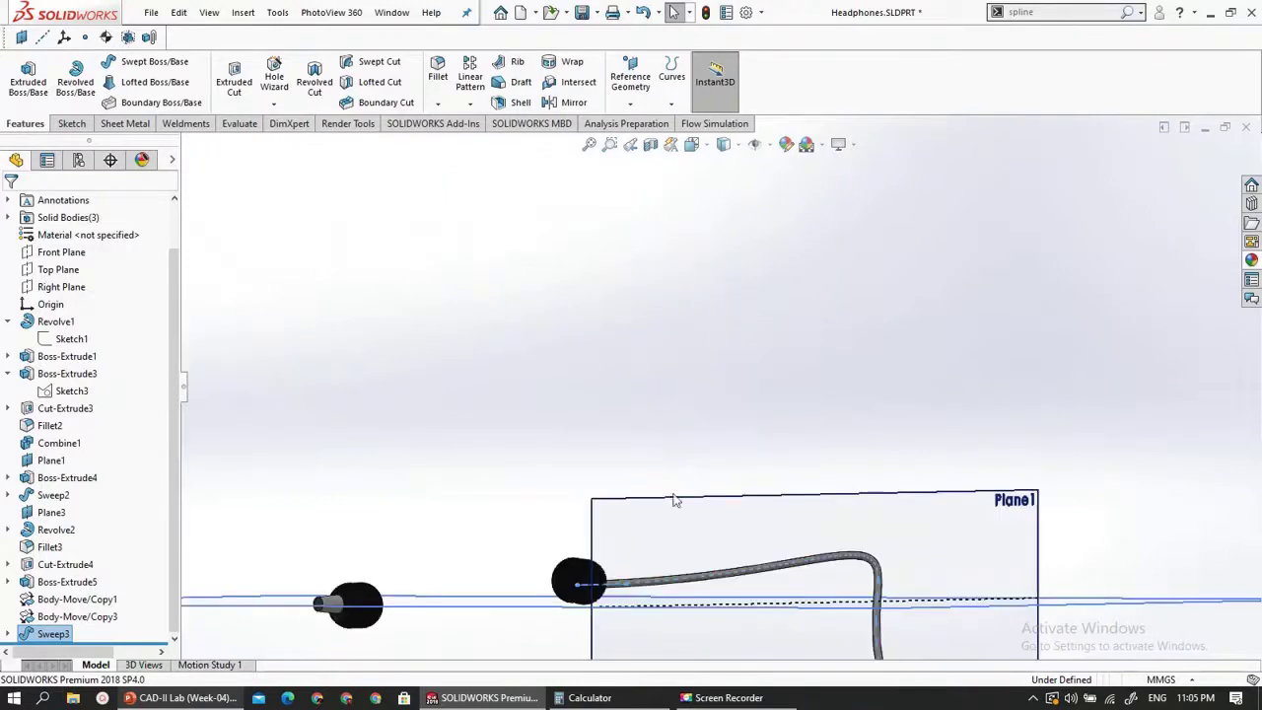
pyautogui.scroll(4, 628, 508)
pyautogui.scroll(-4, 628, 511)
pyautogui.scroll(-3, 278, 479)
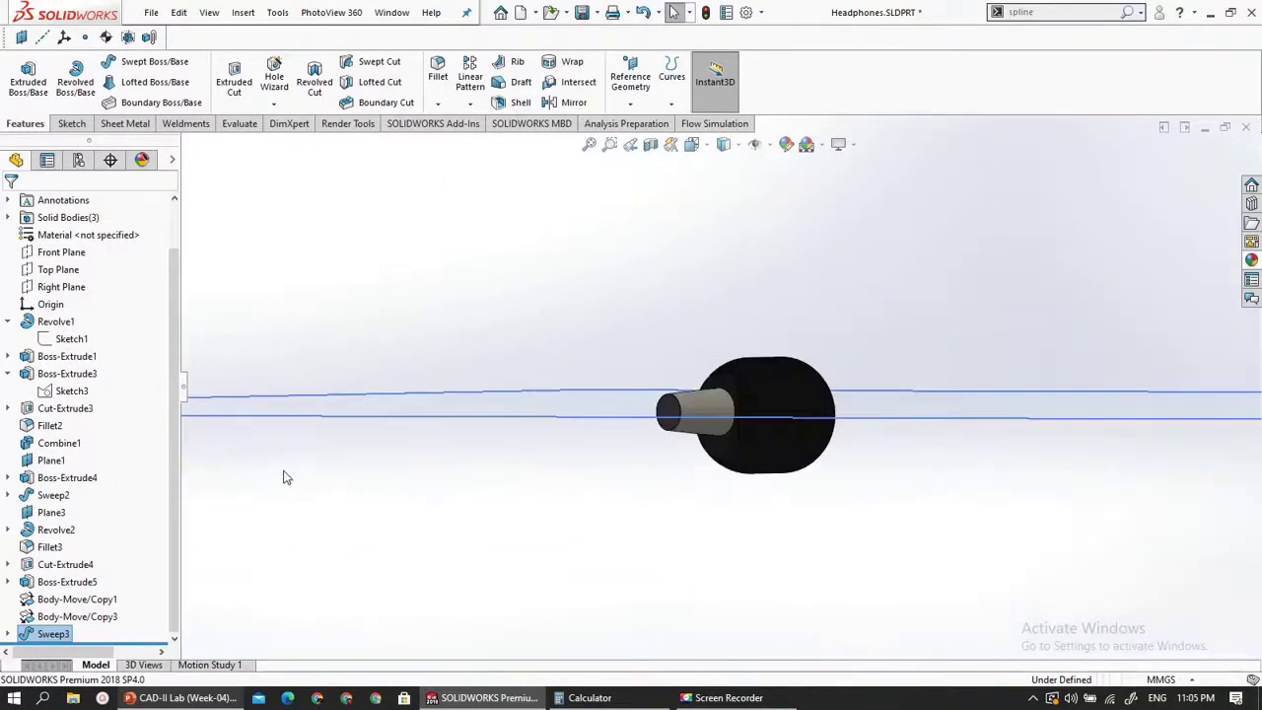
pyautogui.scroll(-2, 424, 464)
pyautogui.scroll(-1, 554, 454)
pyautogui.scroll(12, 827, 348)
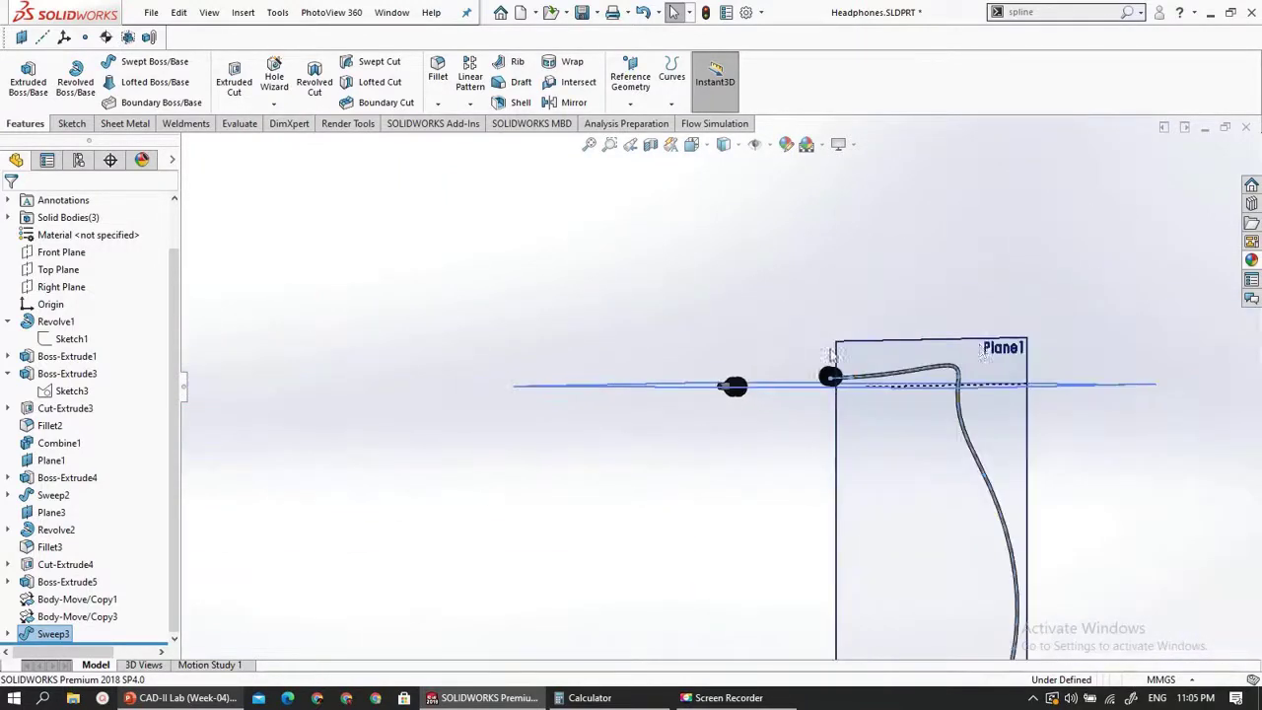
# - Inspect the joint between the wire and the connected earbud's stem again from the front and the side
pyautogui.scroll(-4, 978, 351)
pyautogui.scroll(-2, 974, 368)
pyautogui.scroll(-1, 345, 454)
pyautogui.scroll(-2, 345, 451)
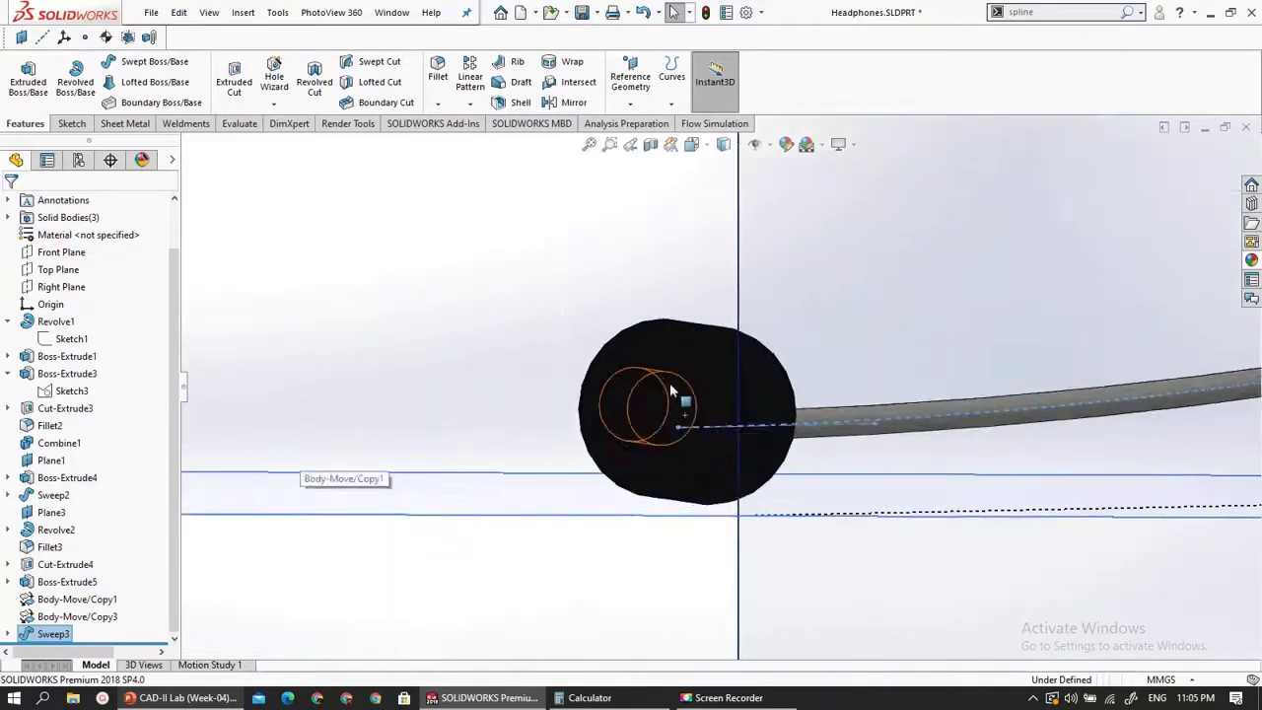
pyautogui.scroll(-2, 632, 394)
pyautogui.moveTo(621, 394); pyautogui.dragTo(305, 392, button='middle')
pyautogui.scroll(3, 340, 419)
pyautogui.scroll(-6, 424, 415)
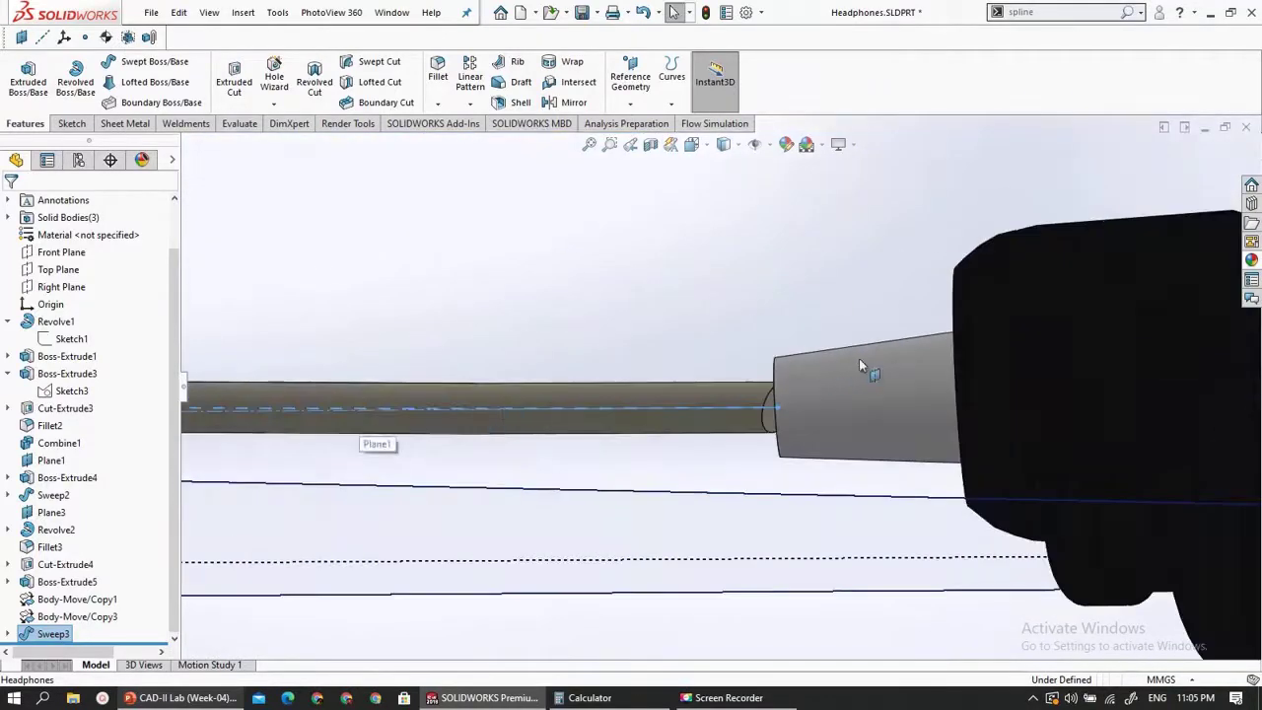
# - Start a sketch on the end face of the connected earbud's stem and convert the face's circular outline into sketch geometry
pyautogui.click(854, 369)
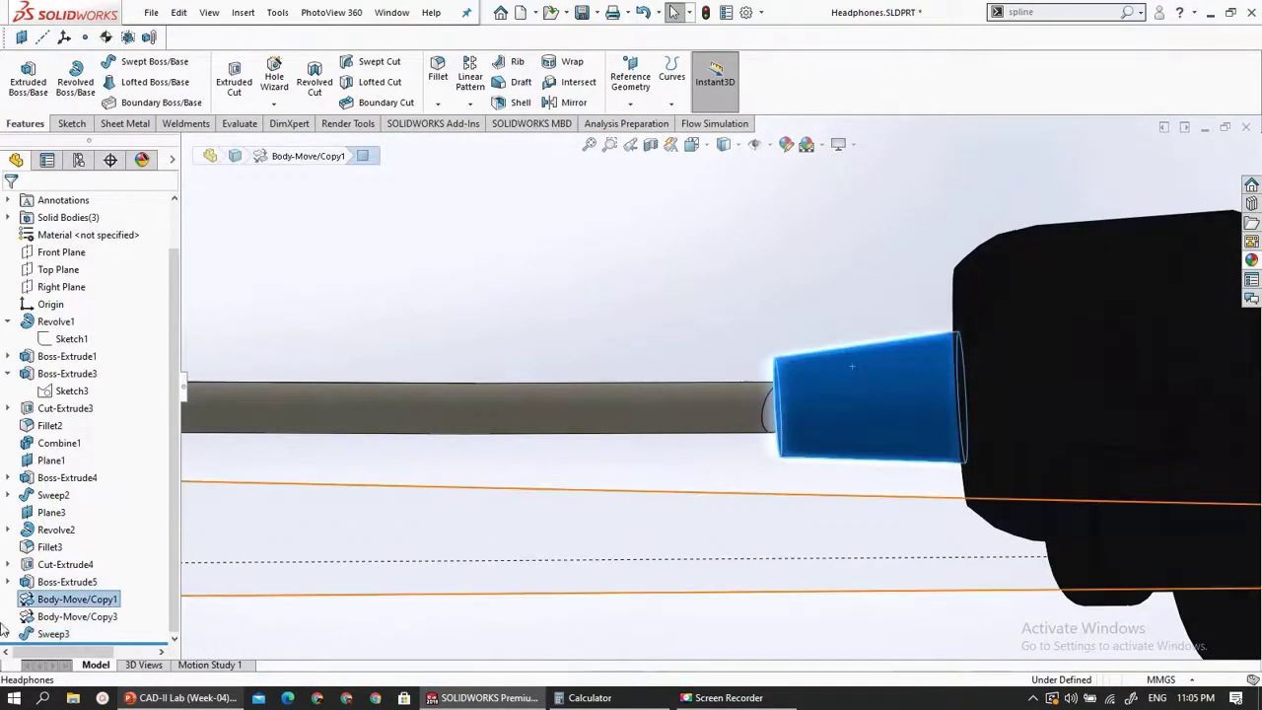
pyautogui.click(59, 582)
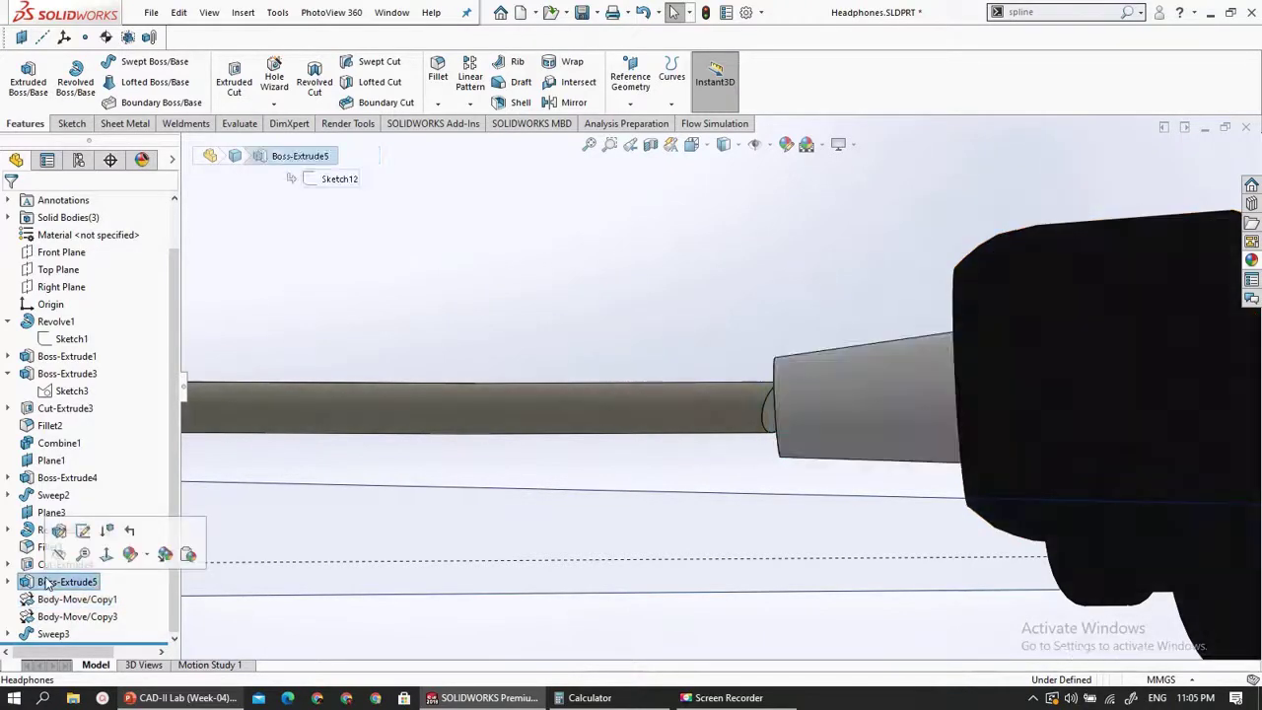
pyautogui.moveTo(790, 395); pyautogui.dragTo(733, 429, button='middle')
pyautogui.click(760, 386)
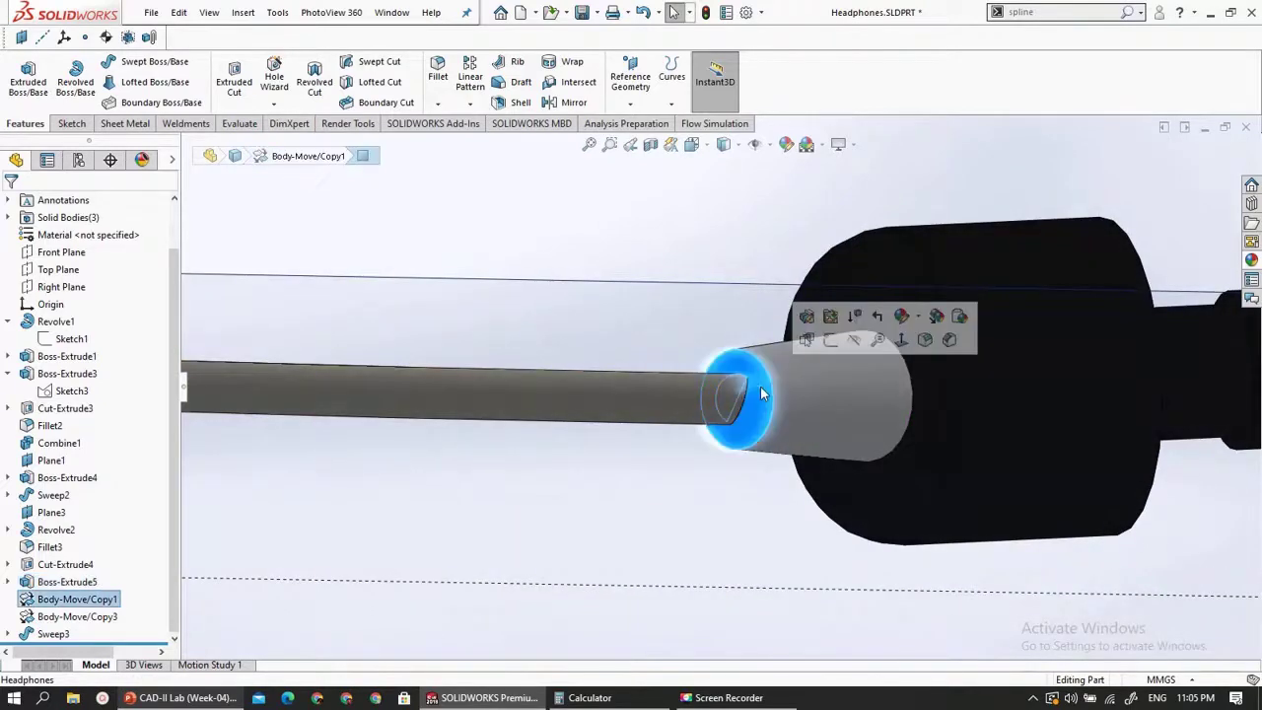
pyautogui.click(70, 126)
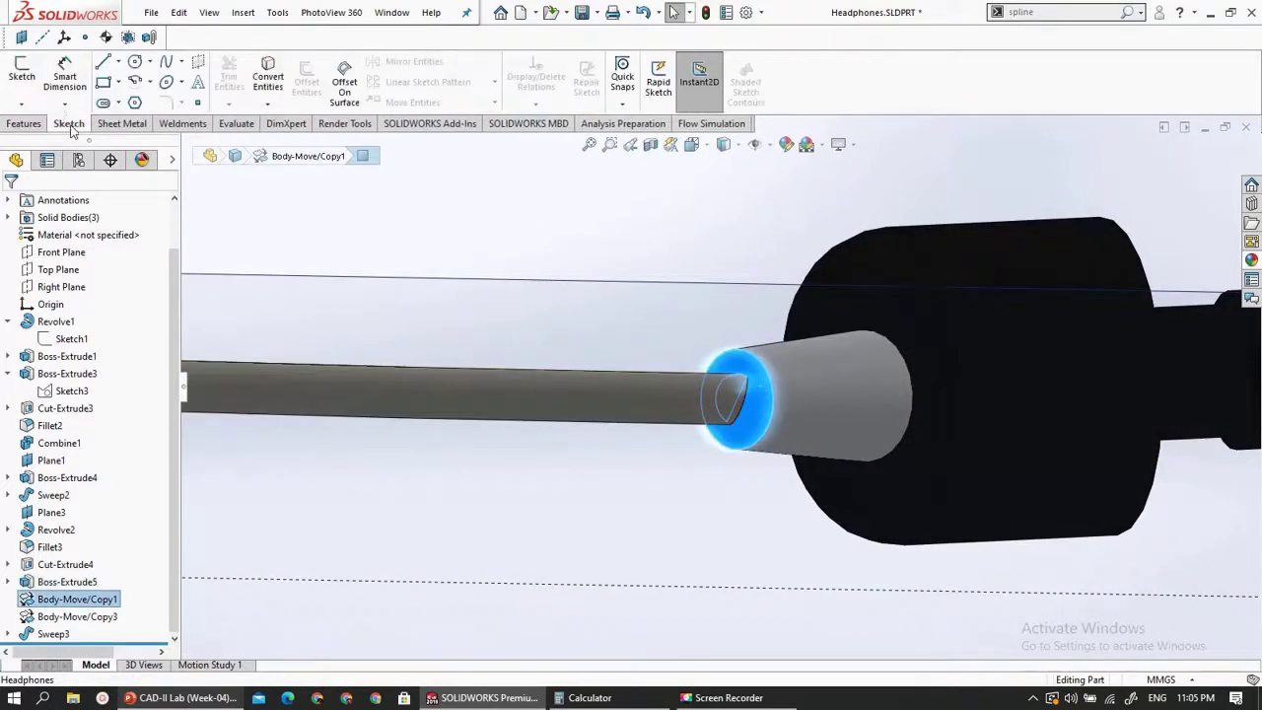
pyautogui.click(22, 71)
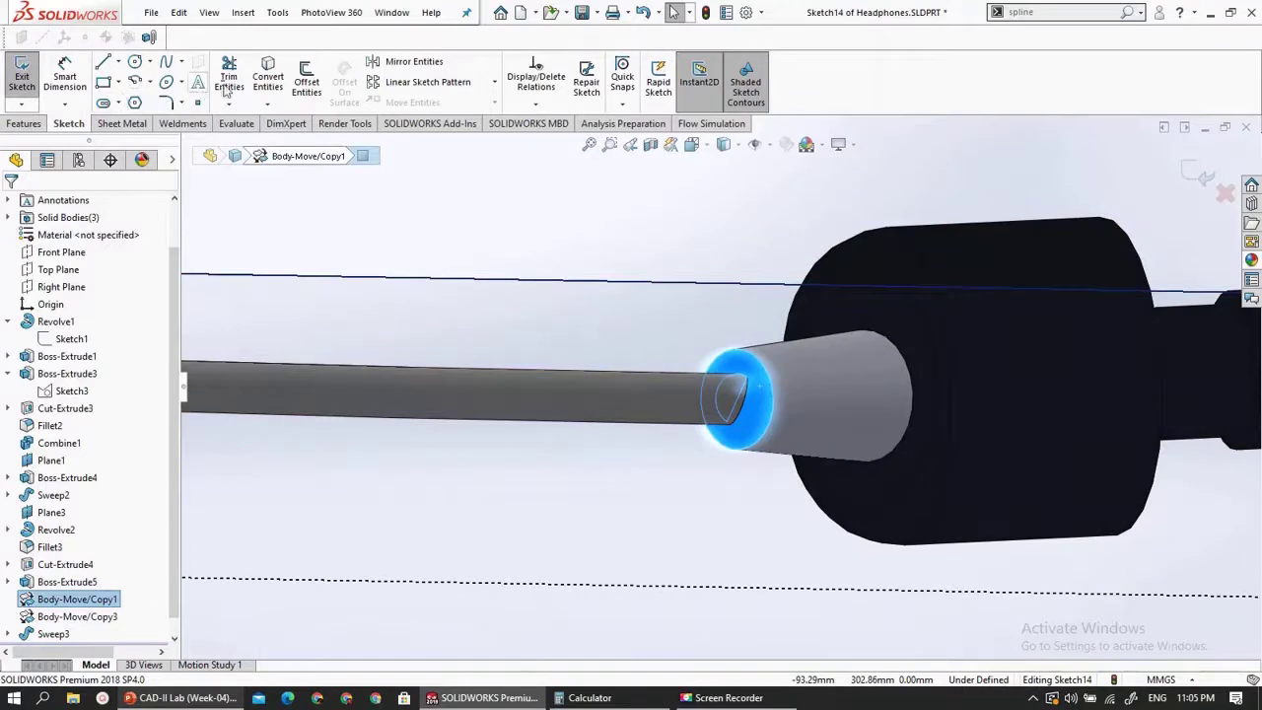
pyautogui.click(276, 78)
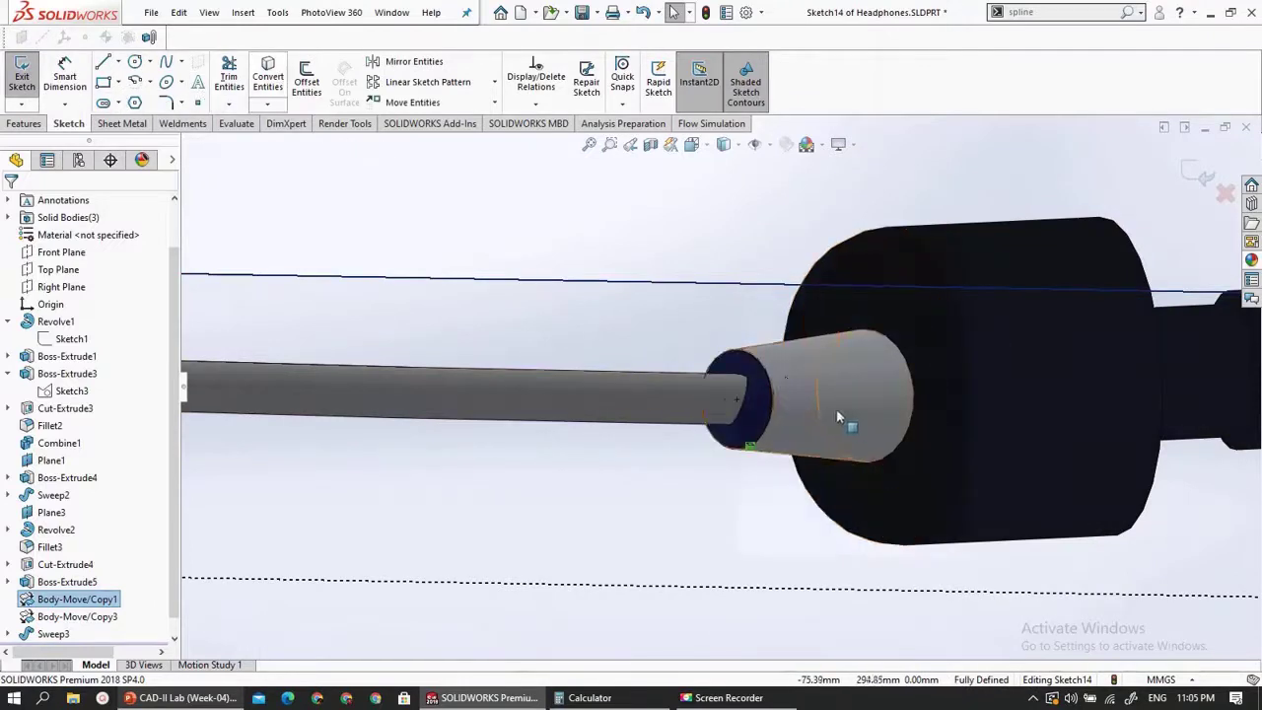
pyautogui.click(769, 373)
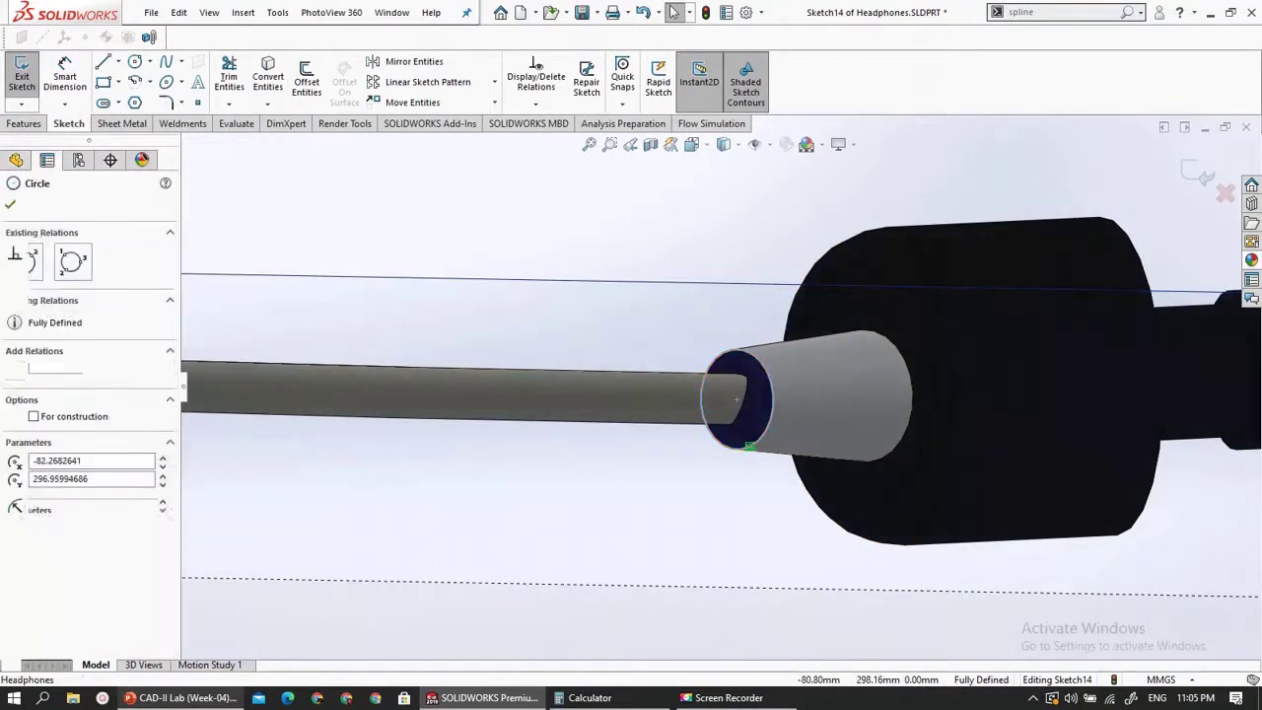
pyautogui.click(10, 208)
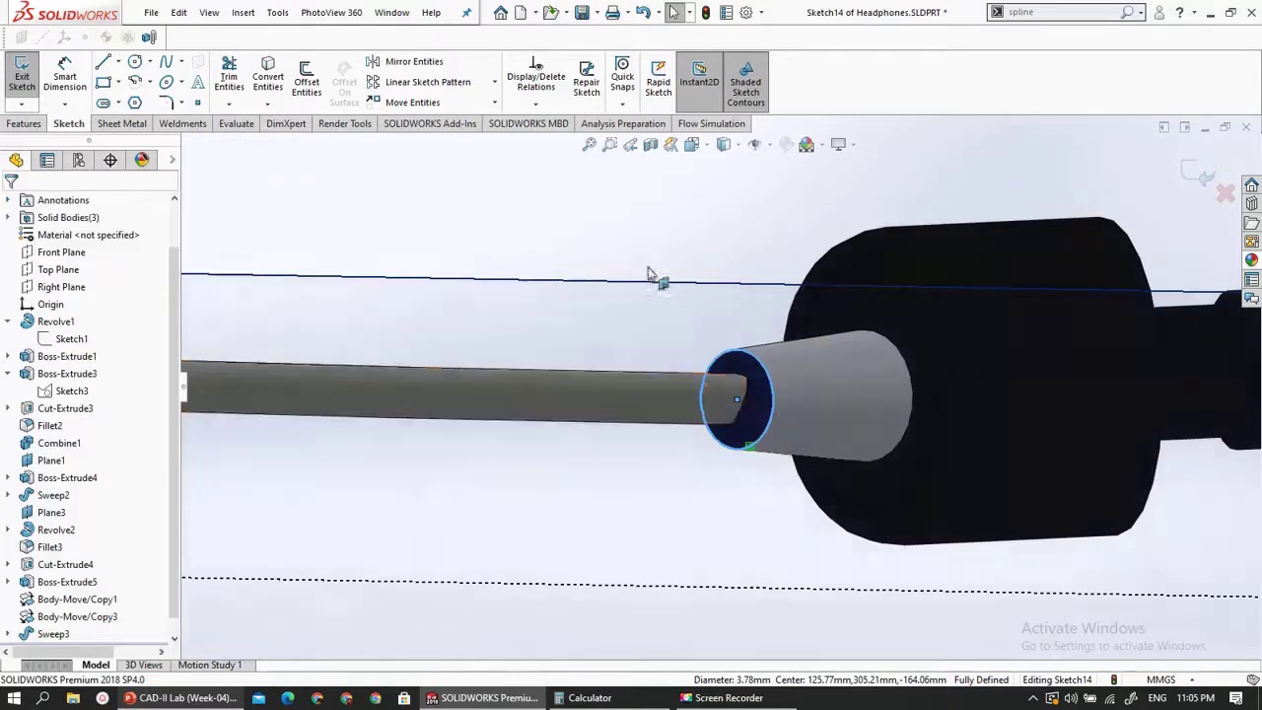
pyautogui.scroll(2, 733, 336)
pyautogui.scroll(-2, 732, 336)
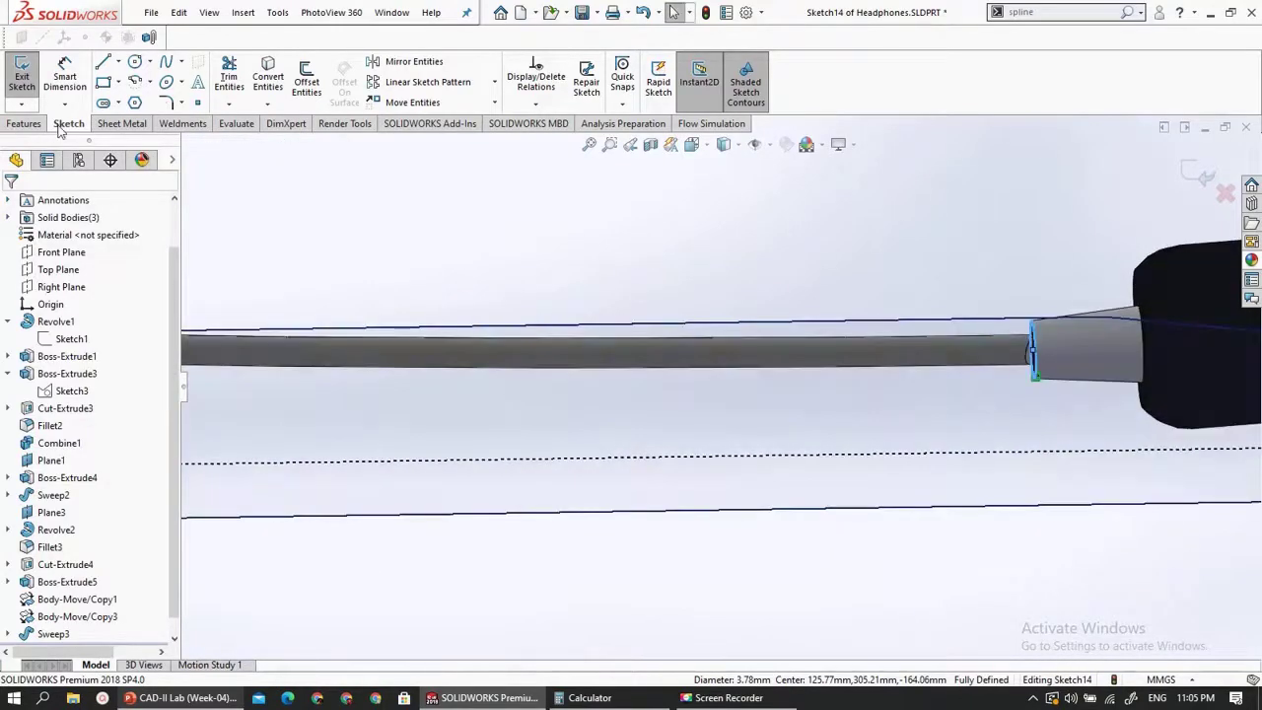
# - Begin a blind boss extrusion of the stem outline toward the wire at 0.25 mm depth, continuing despite the low-memory risk
pyautogui.click(27, 125)
pyautogui.click(28, 81)
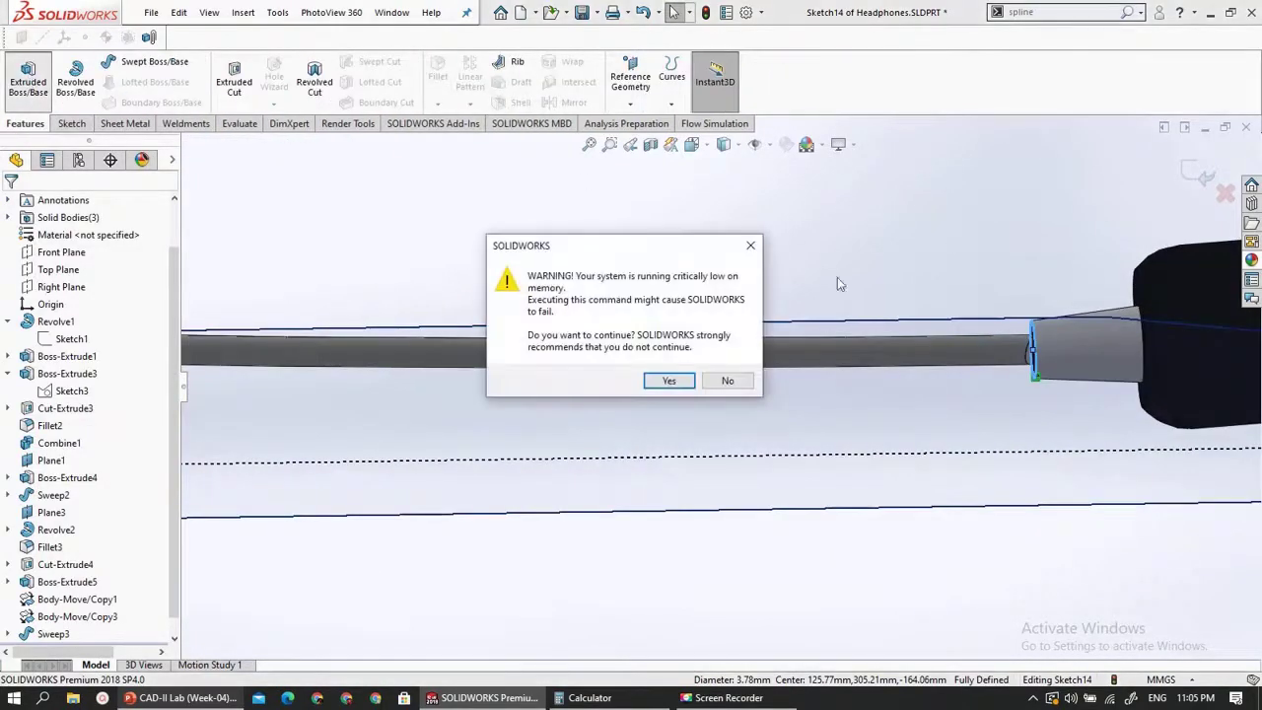
pyautogui.click(667, 380)
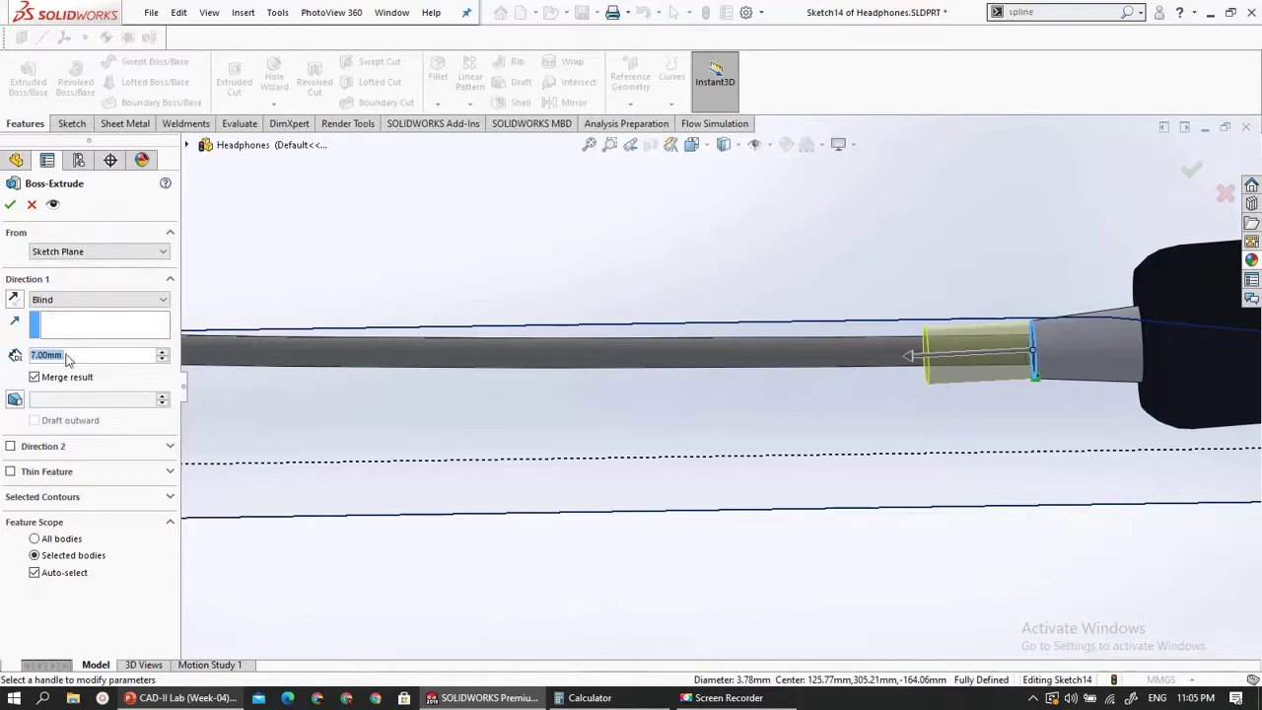
pyautogui.write('0.')
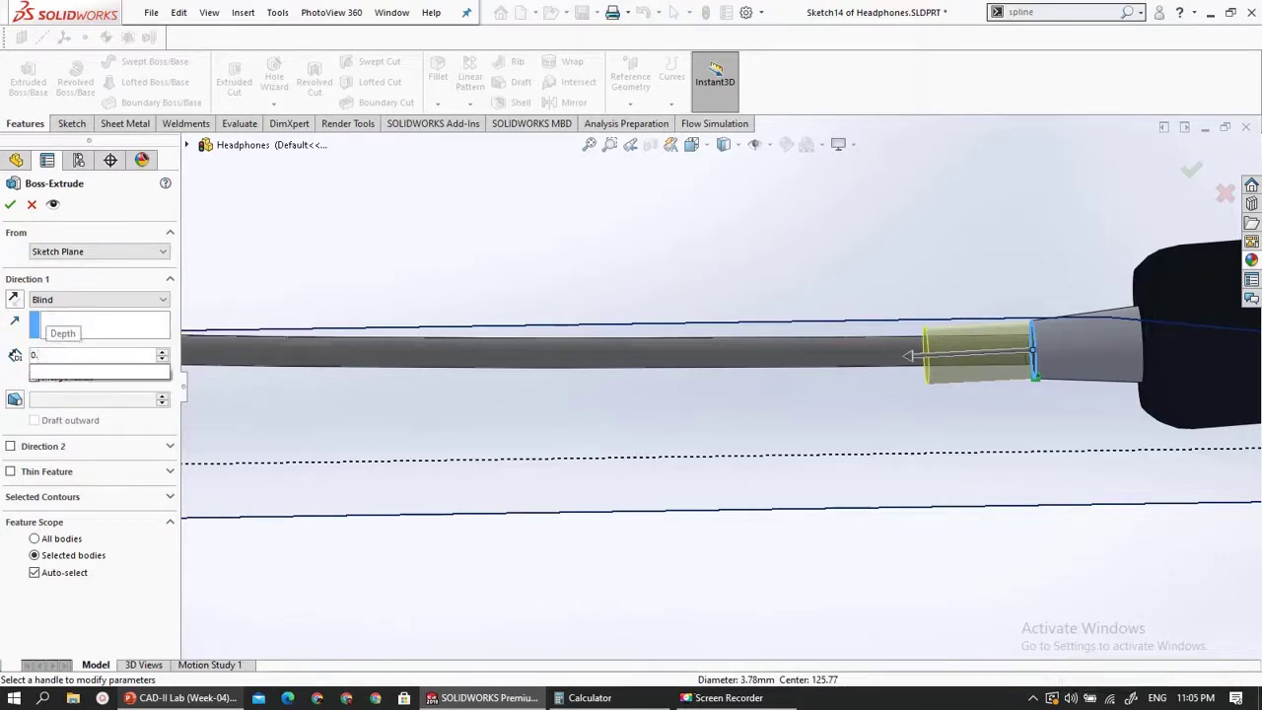
pyautogui.write('25')
pyautogui.press('Return')
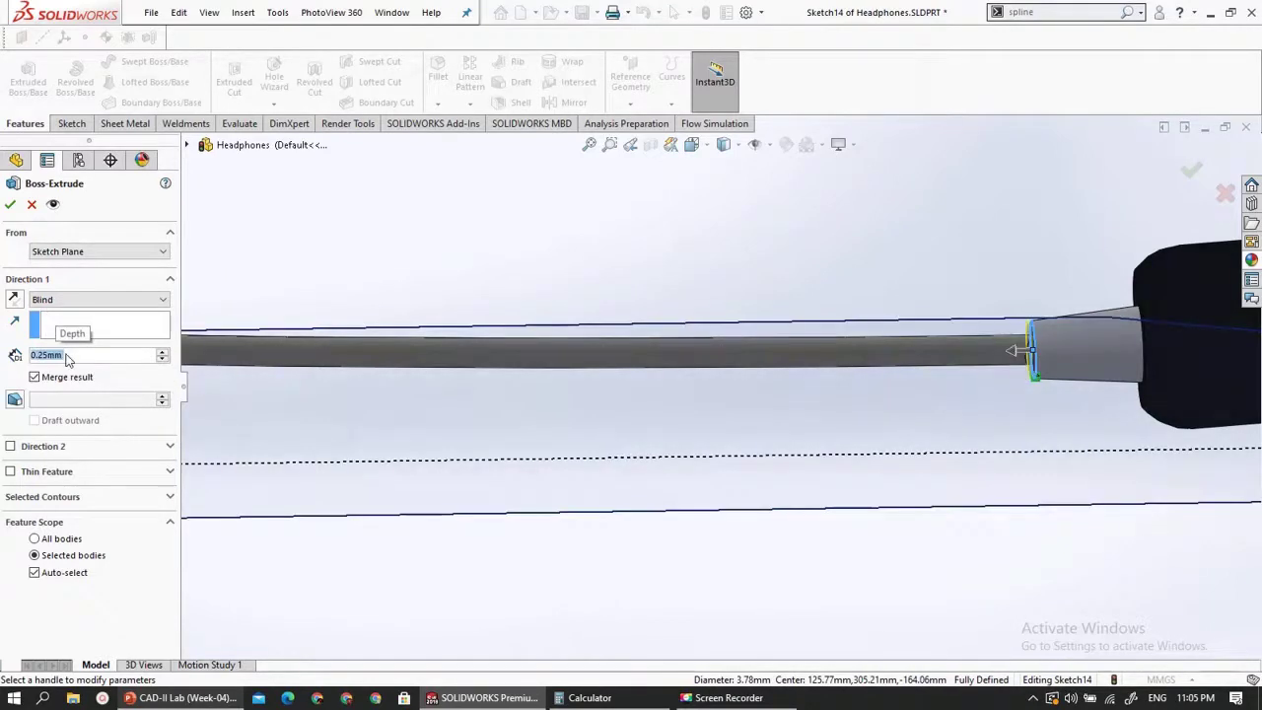
# - Set the stem extrusion's depth to 0.75 mm, add a 5° inward draft, and complete the boss
pyautogui.scroll(-8, 1041, 355)
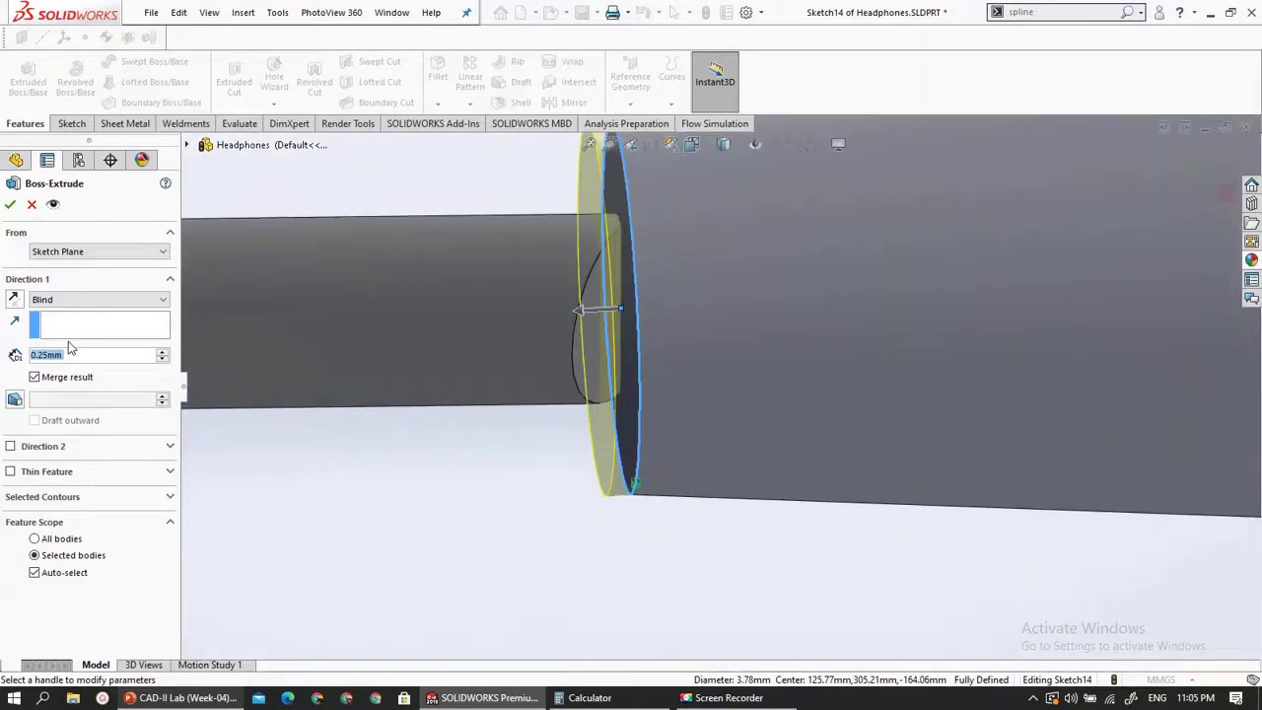
pyautogui.write('0.5')
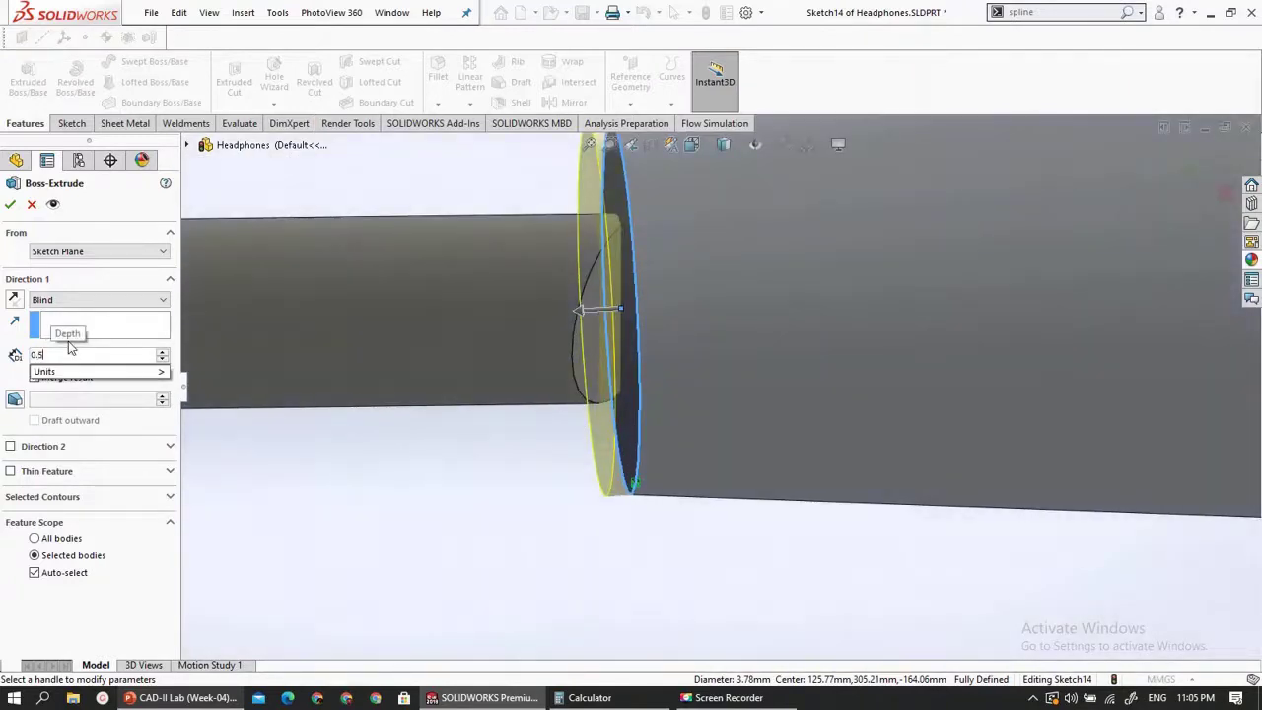
pyautogui.press('Return')
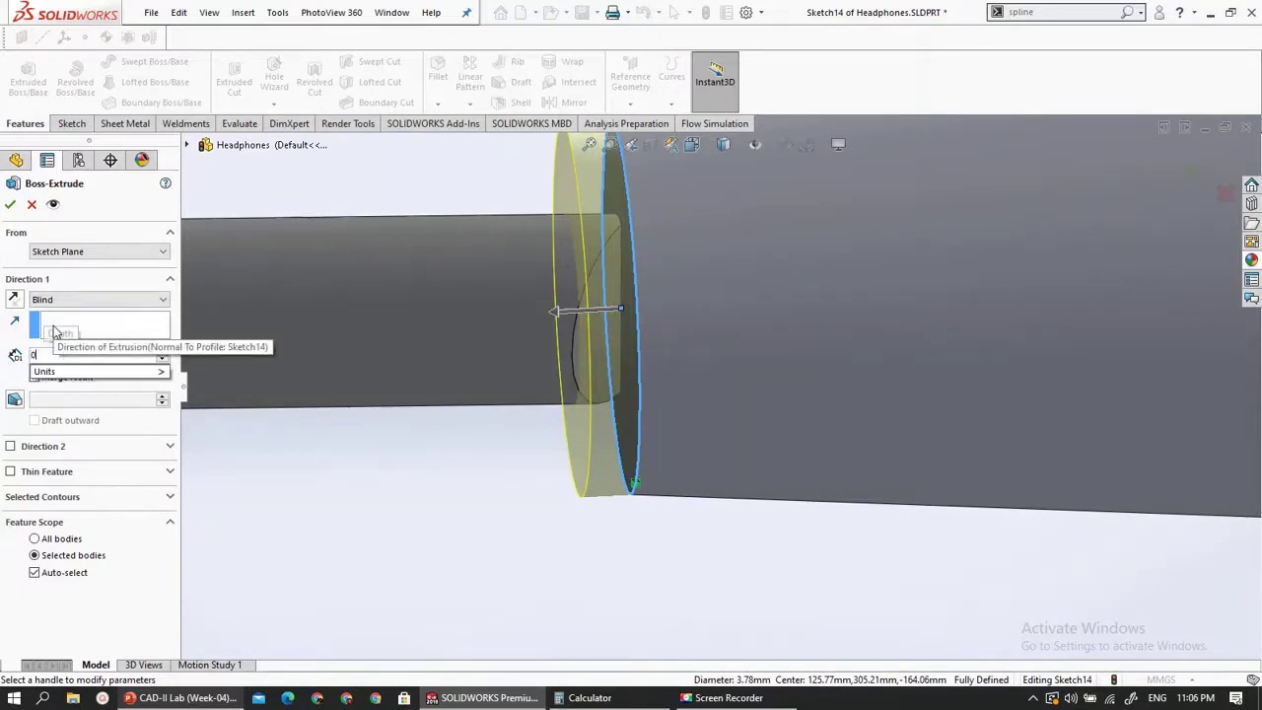
pyautogui.write('0.75')
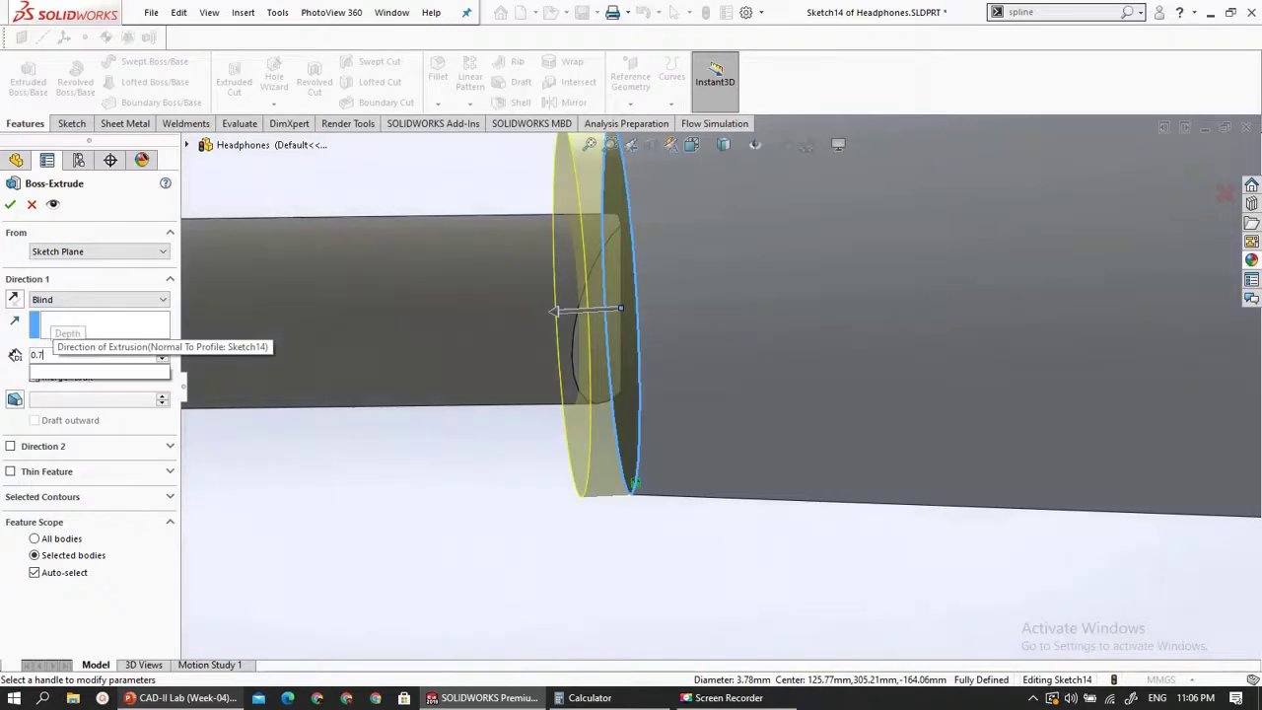
pyautogui.press('Return')
pyautogui.scroll(3, 344, 423)
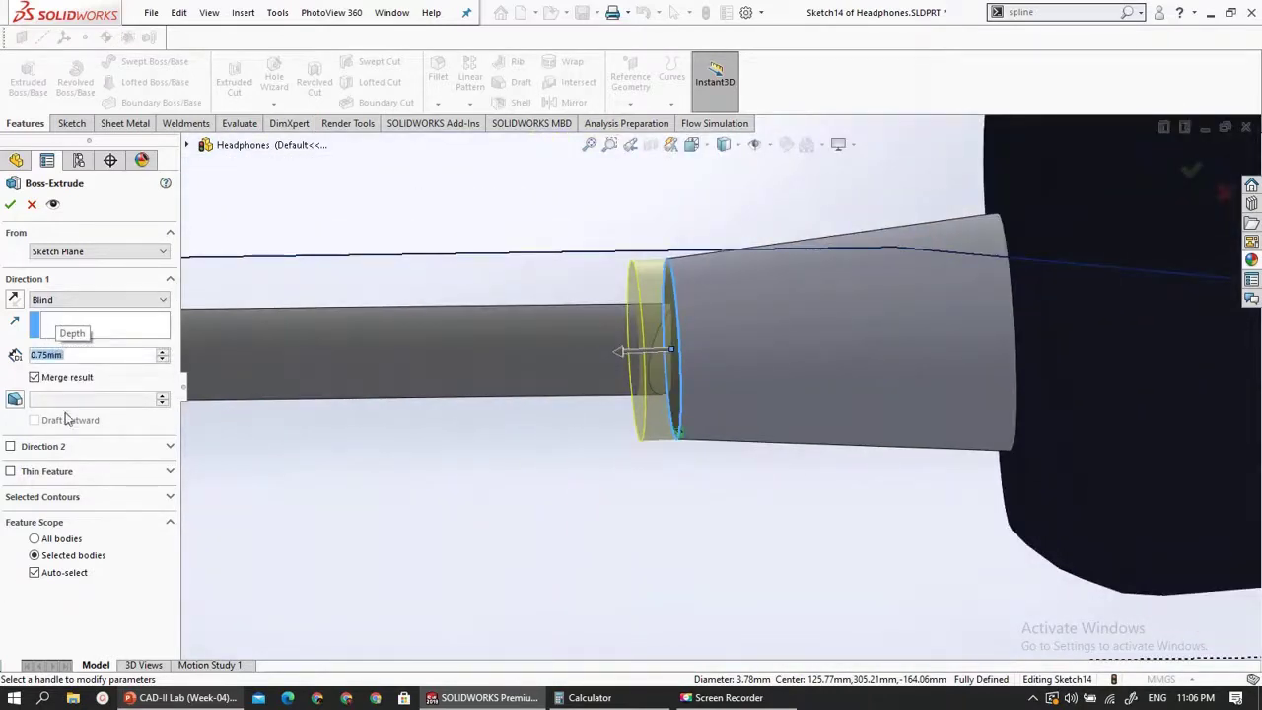
pyautogui.click(15, 399)
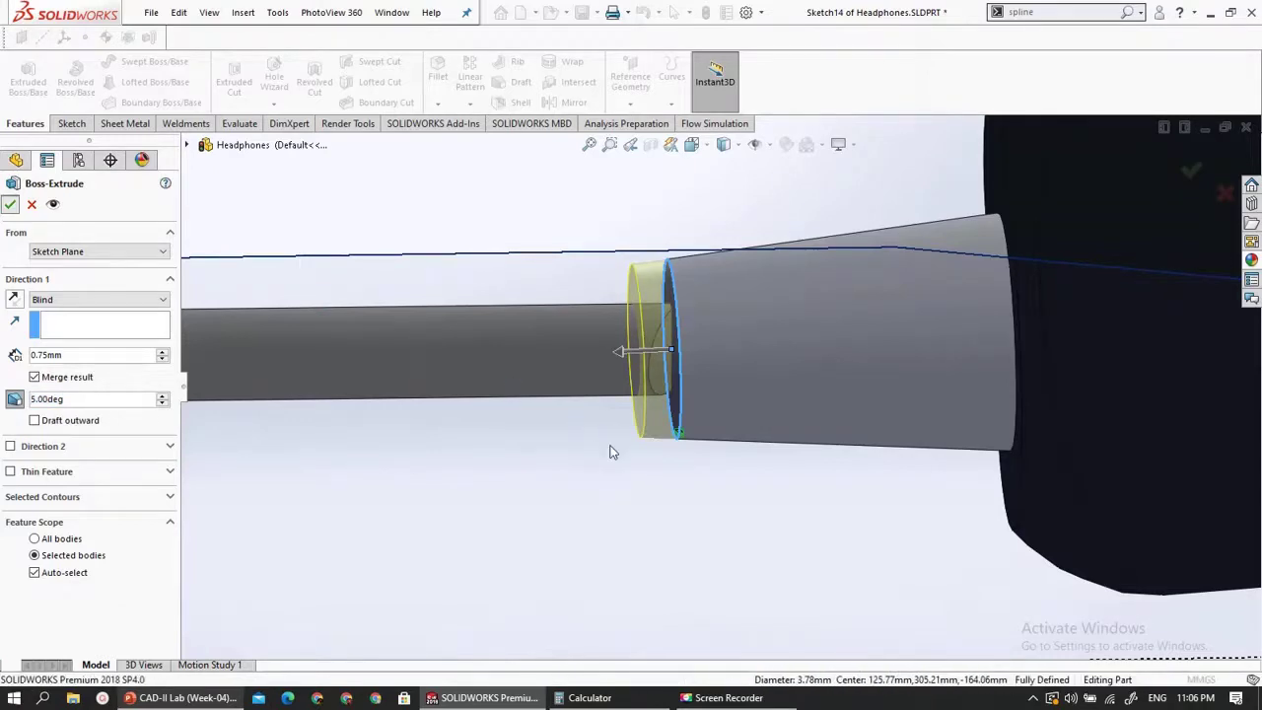
pyautogui.press('Return')
pyautogui.scroll(3, 586, 456)
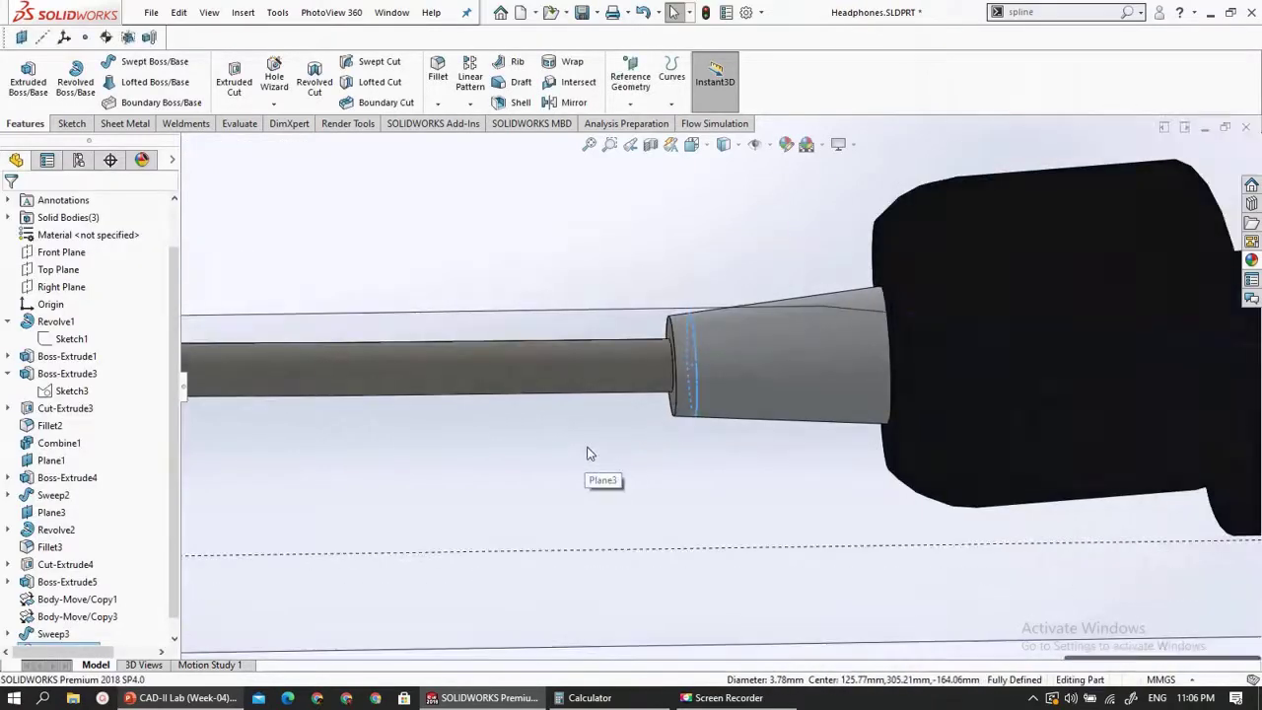
# - Inspect the extended stem joint at the wire and compare it with the stem of the unconnected earbud
pyautogui.click(587, 454)
pyautogui.moveTo(583, 443); pyautogui.dragTo(642, 444, button='middle')
pyautogui.scroll(2, 482, 481)
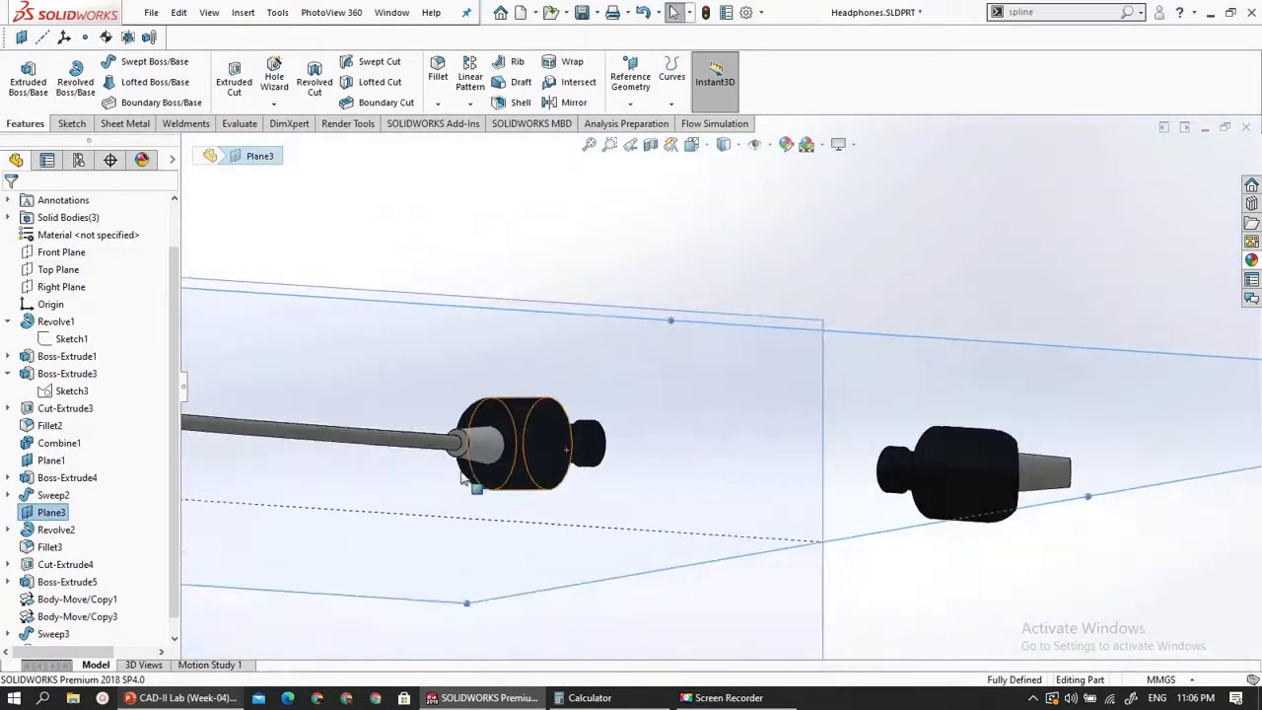
pyautogui.moveTo(458, 473); pyautogui.dragTo(415, 475, button='middle')
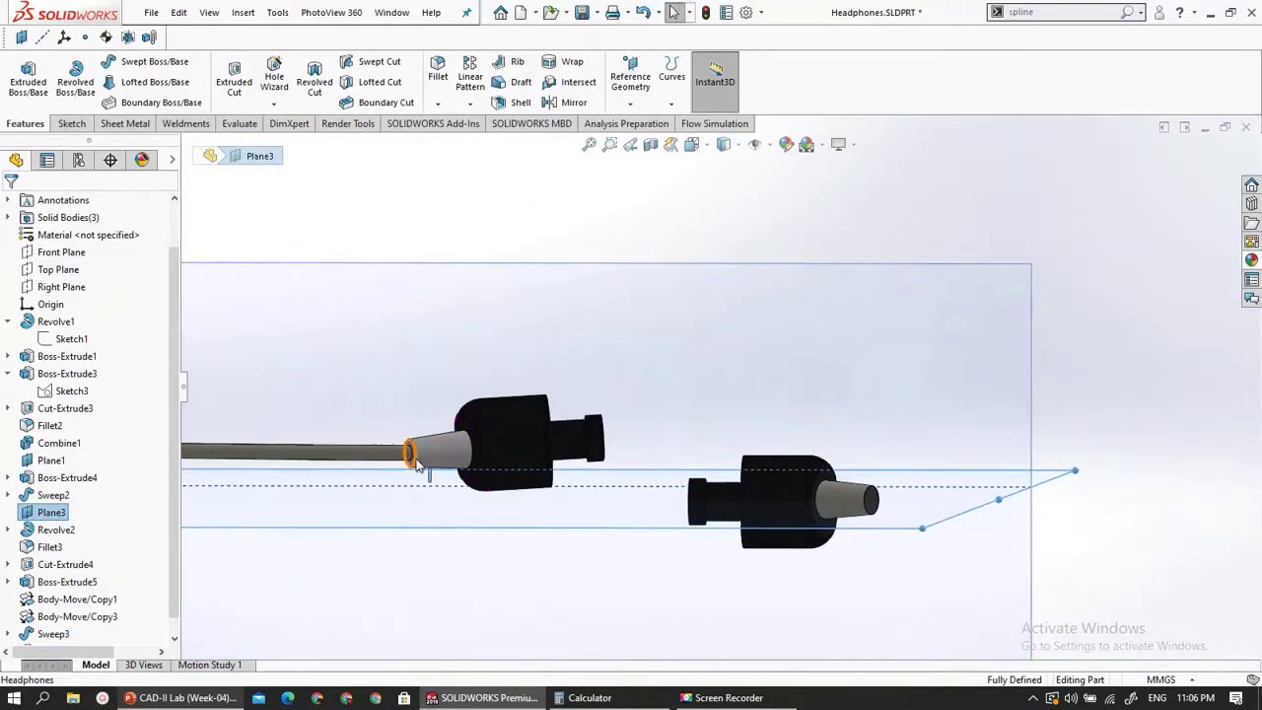
pyautogui.scroll(-1, 47, 618)
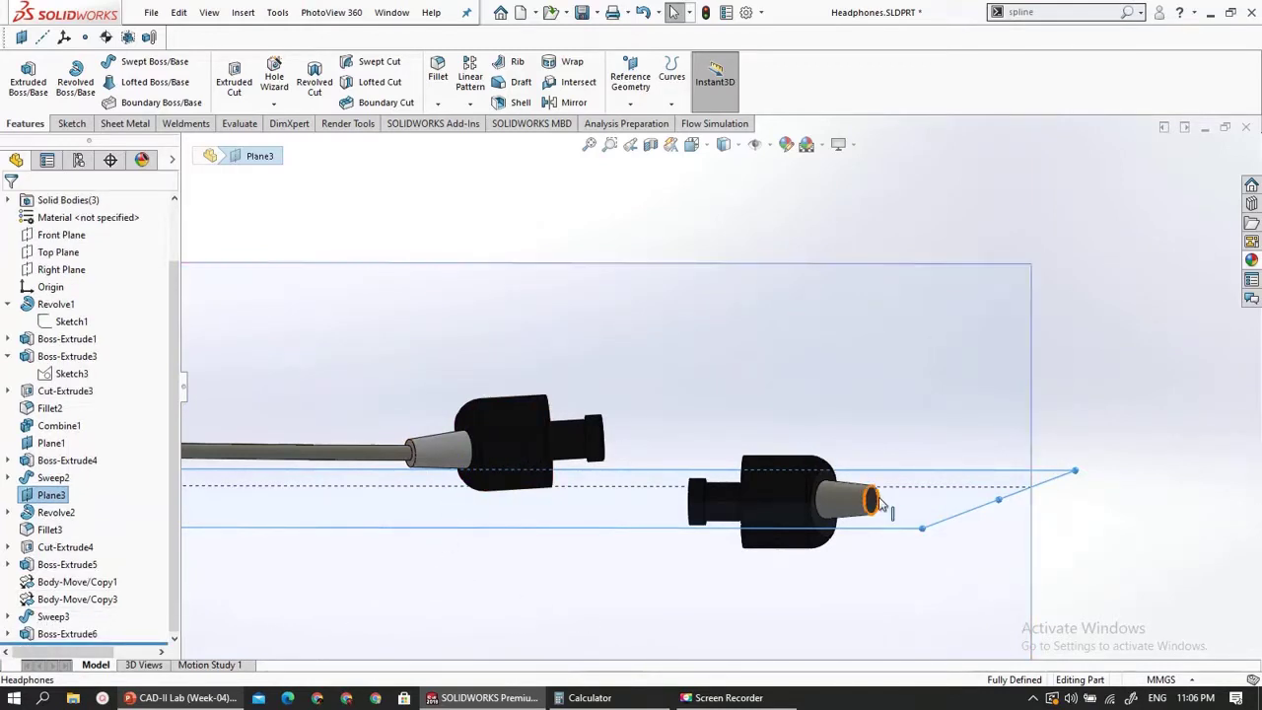
pyautogui.scroll(8, 712, 501)
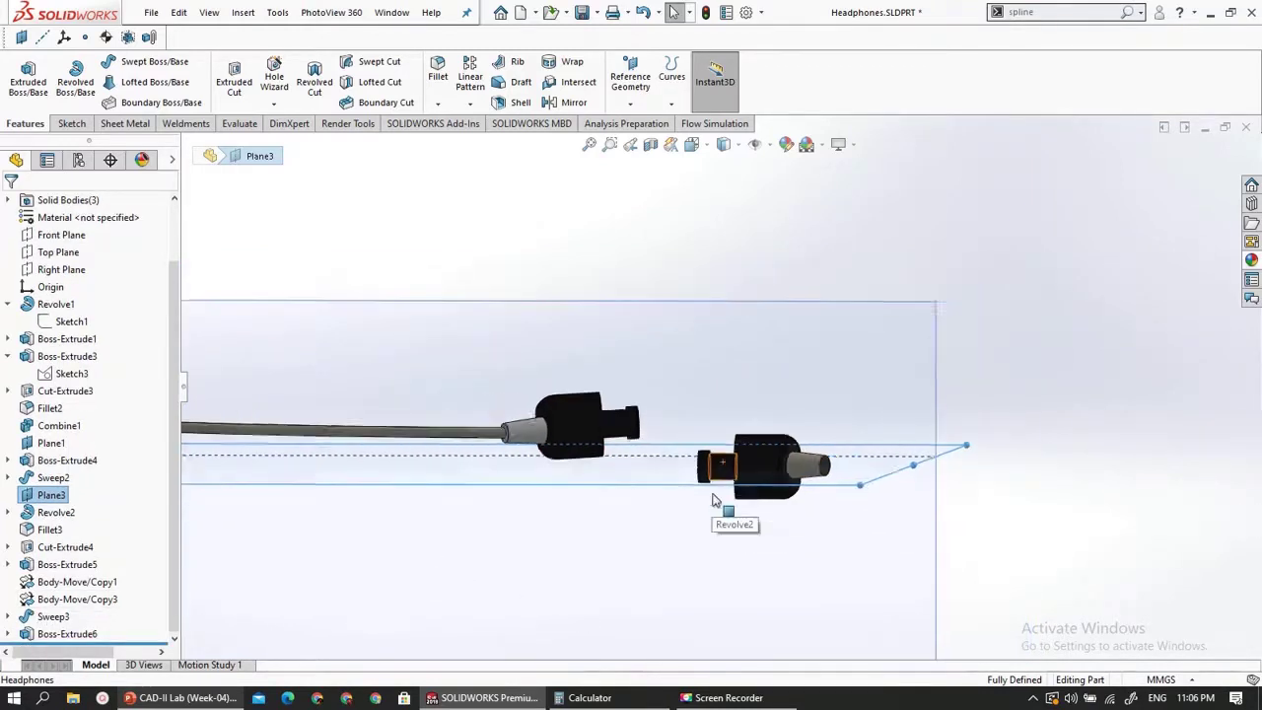
pyautogui.scroll(2, 527, 440)
# - Apply the blue low gloss plastic appearance to the wire swept to the connected earbud
pyautogui.click(524, 435)
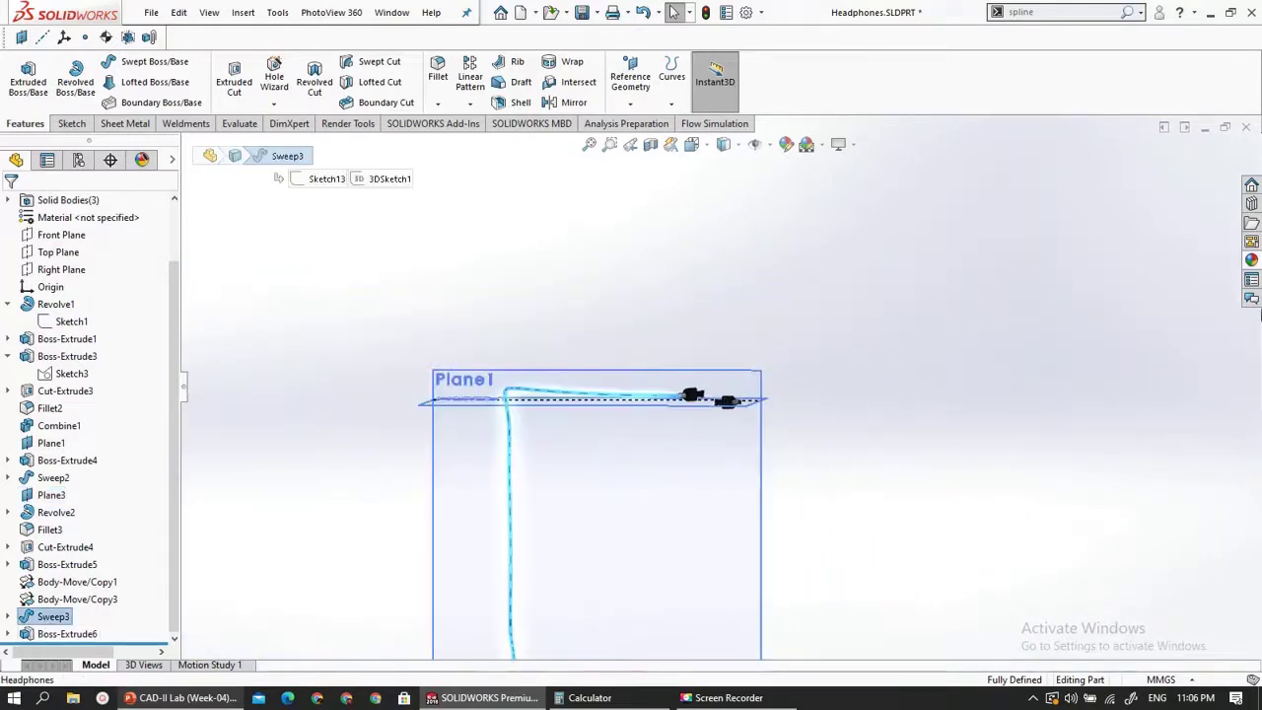
pyautogui.click(1252, 260)
pyautogui.scroll(-3, 1100, 416)
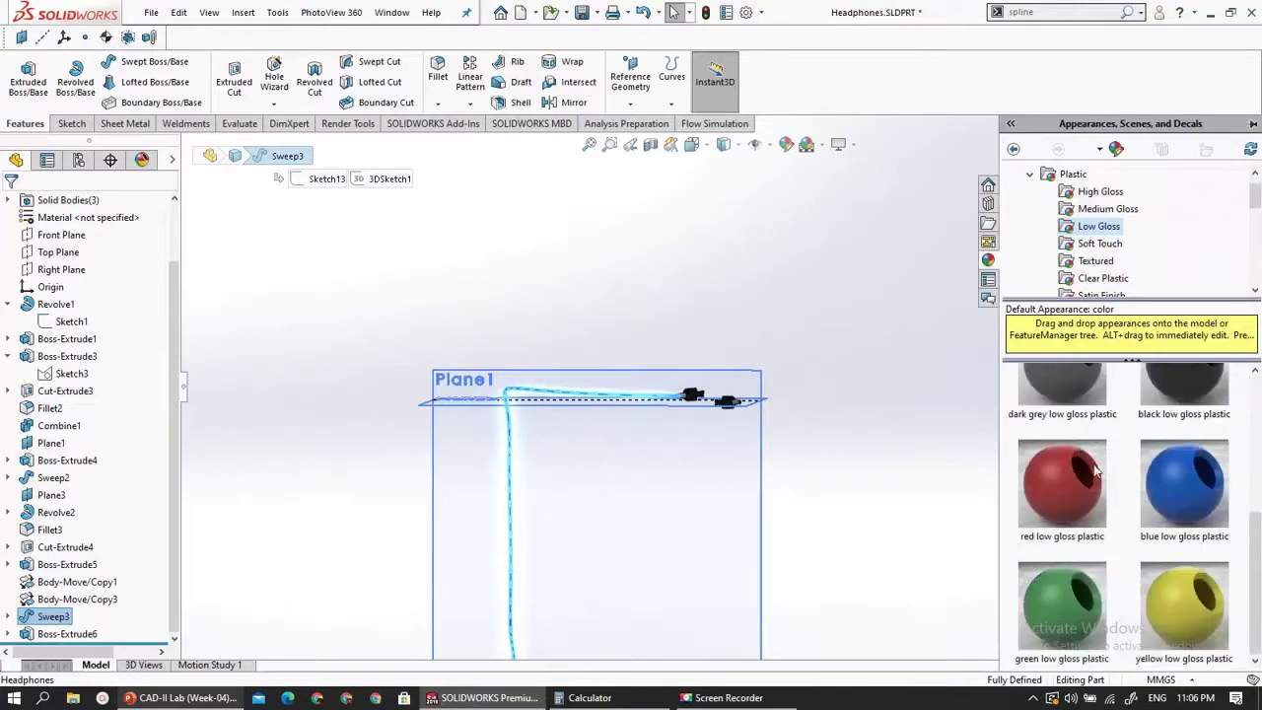
pyautogui.doubleClick(1171, 504)
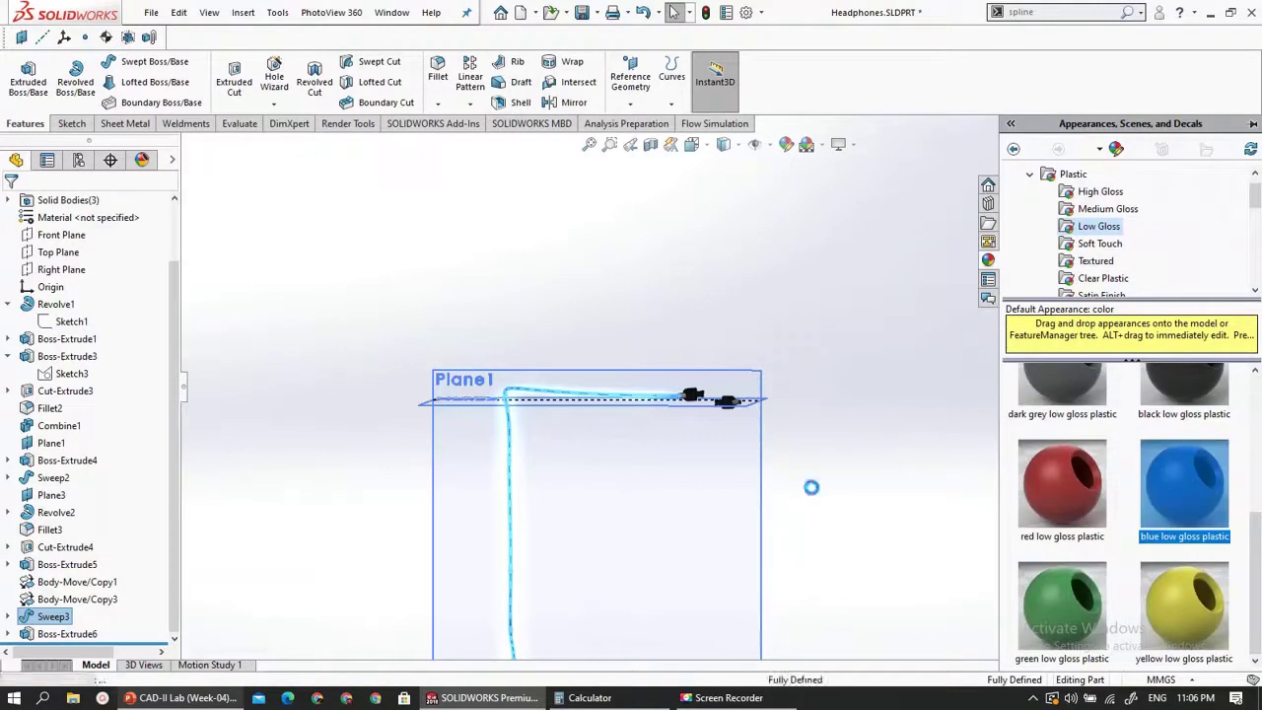
pyautogui.scroll(5, 436, 406)
pyautogui.click(436, 406)
pyautogui.scroll(-4, 737, 475)
pyautogui.moveTo(634, 414); pyautogui.dragTo(578, 454, button='middle')
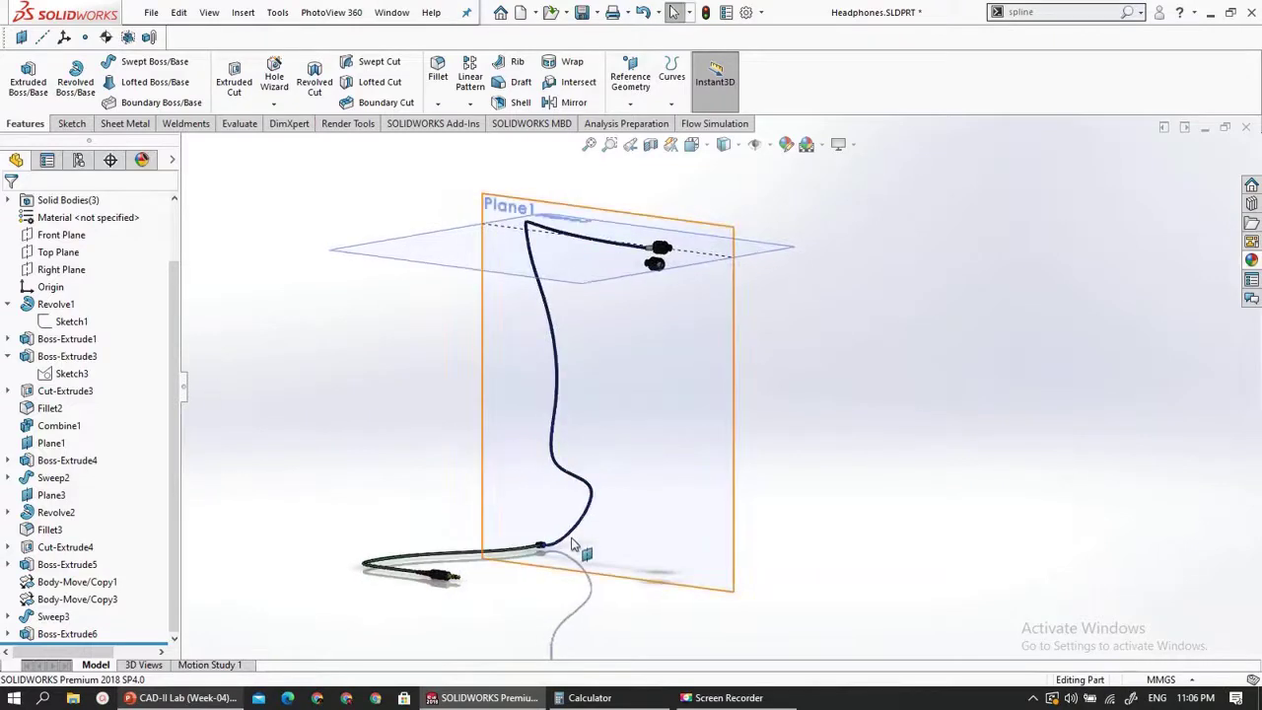
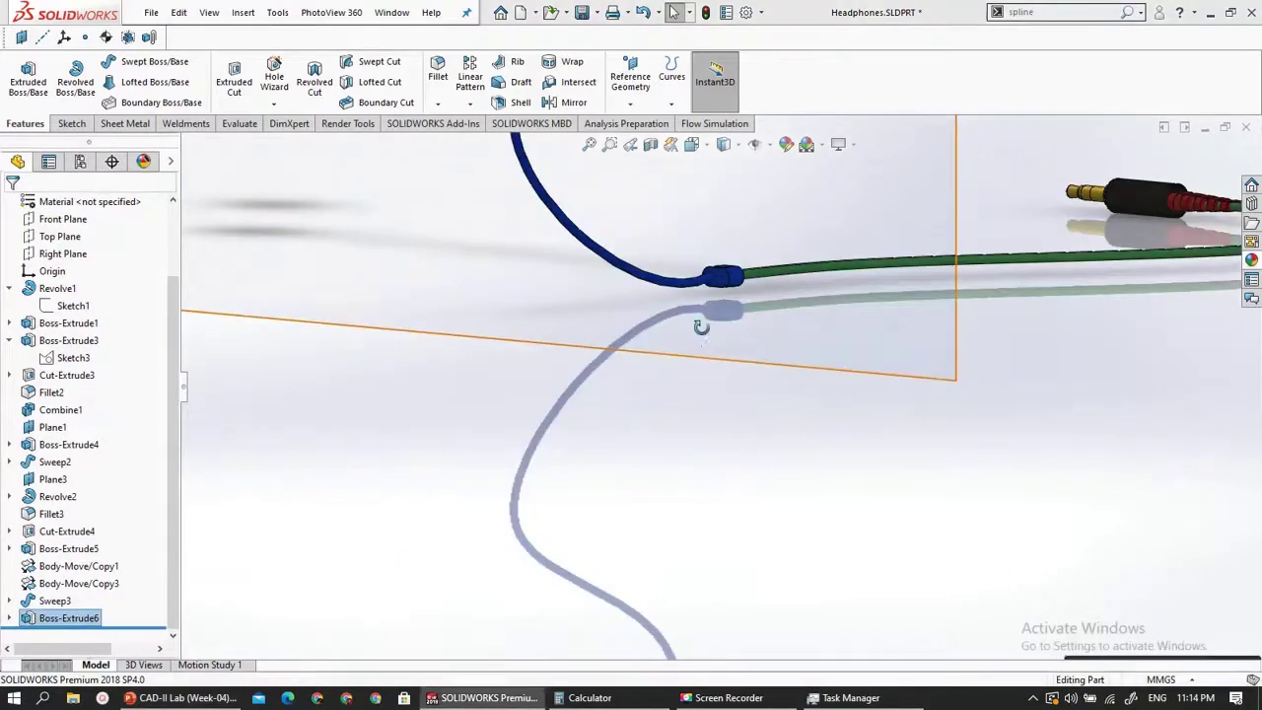
# - Open a new sketch on the cable joint's oblong end face where the first blue wire enters
pyautogui.scroll(-5, 710, 316)
pyautogui.scroll(-3, 750, 345)
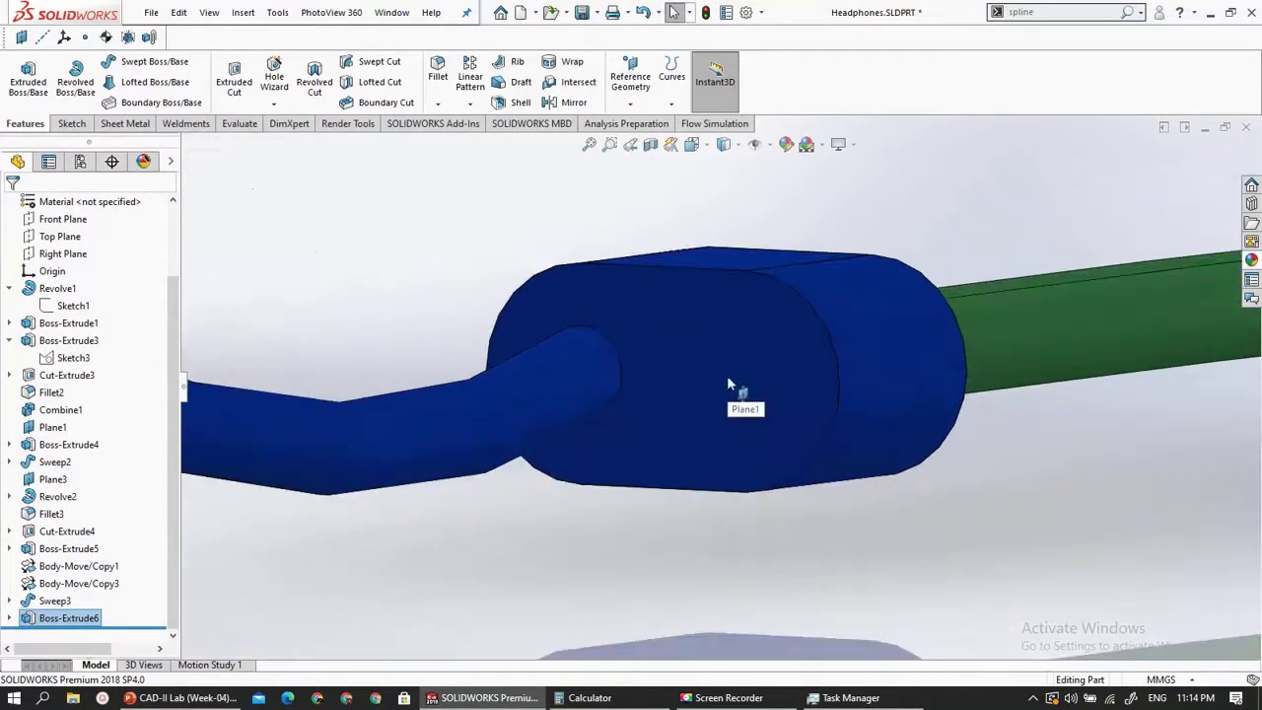
pyautogui.click(726, 387)
pyautogui.scroll(2, 720, 385)
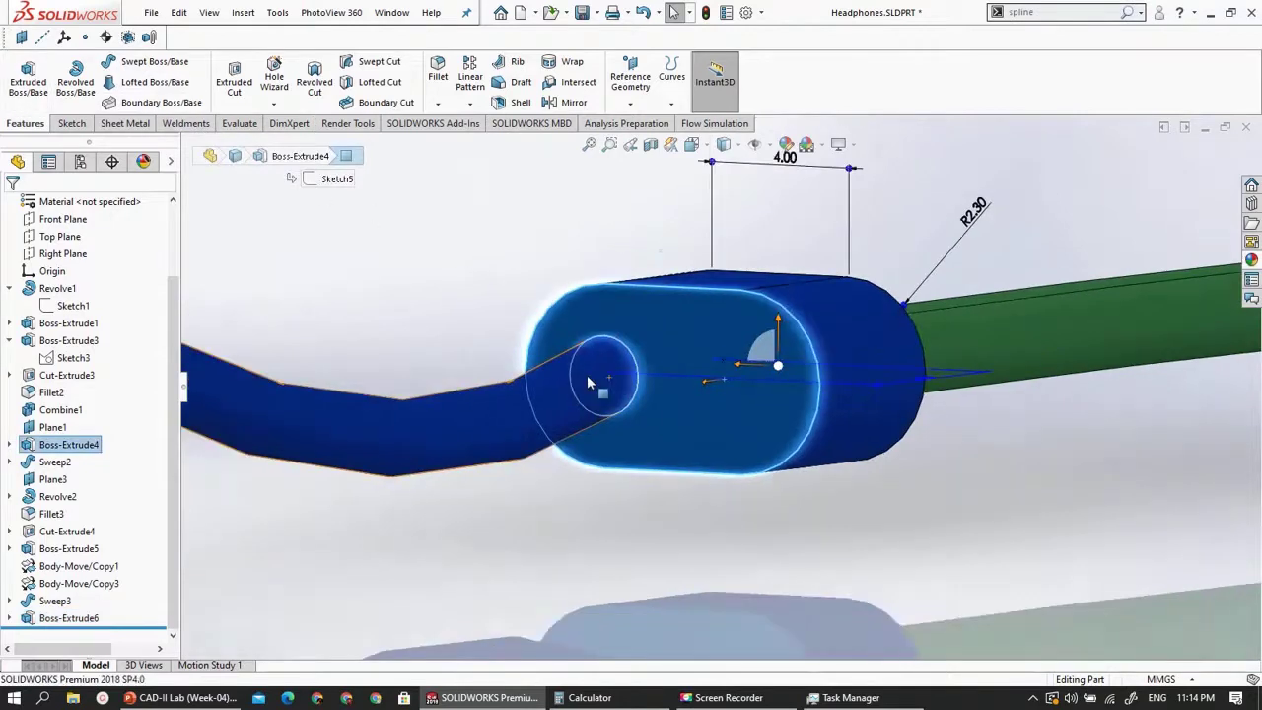
pyautogui.click(69, 124)
pyautogui.click(24, 71)
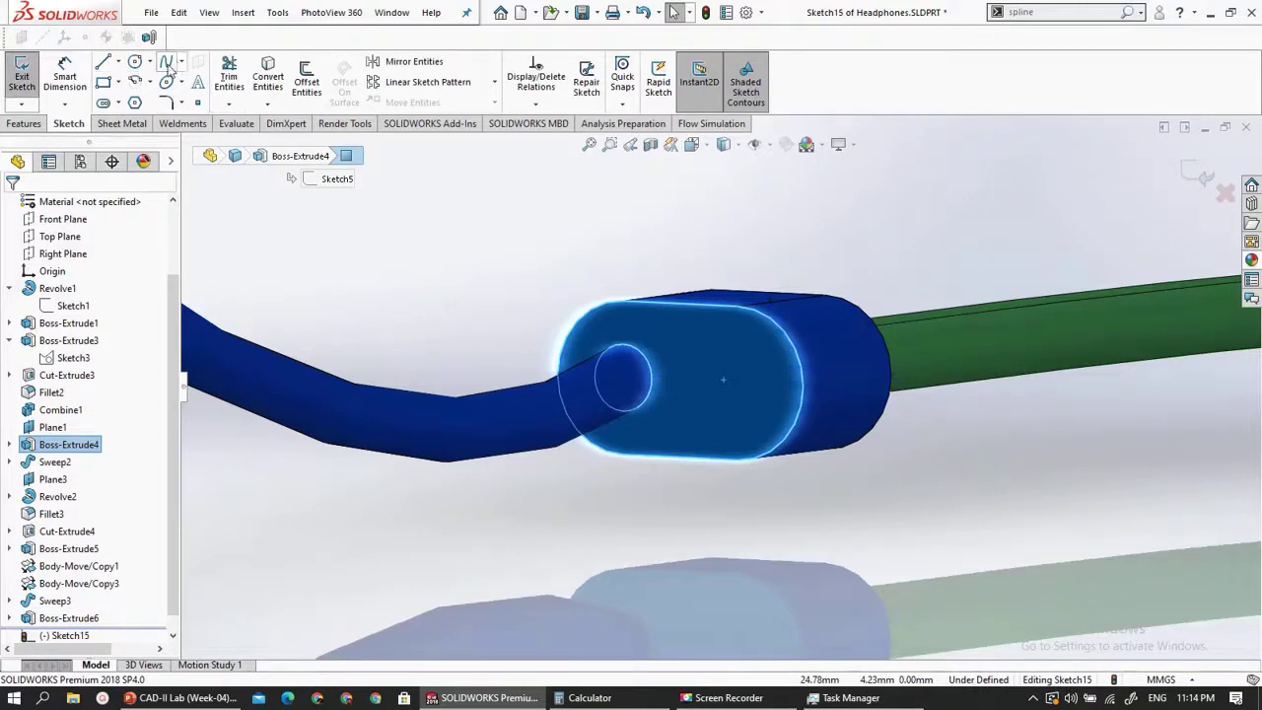
# - Sketch a circle about 2.16 mm in diameter on the free half of the joint's end face, beside the first wire
pyautogui.scroll(-1, 749, 395)
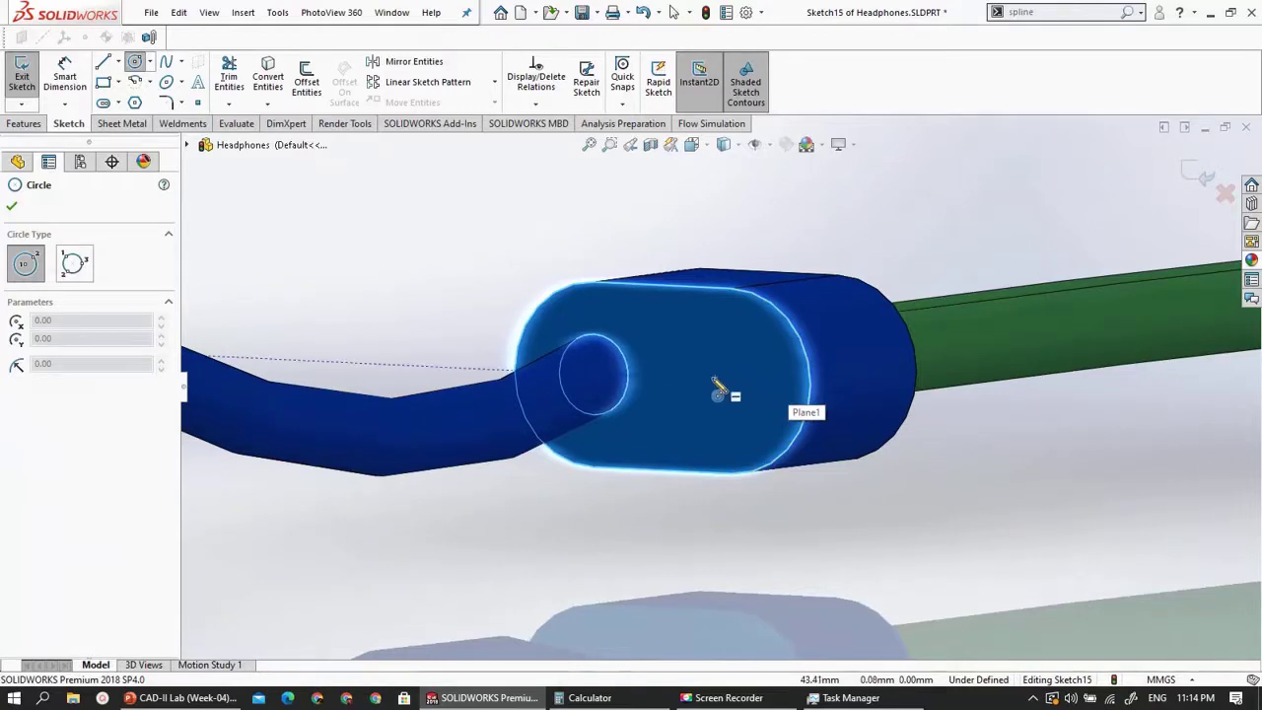
pyautogui.hotkey('ctrl', '8')
pyautogui.scroll(-3, 729, 392)
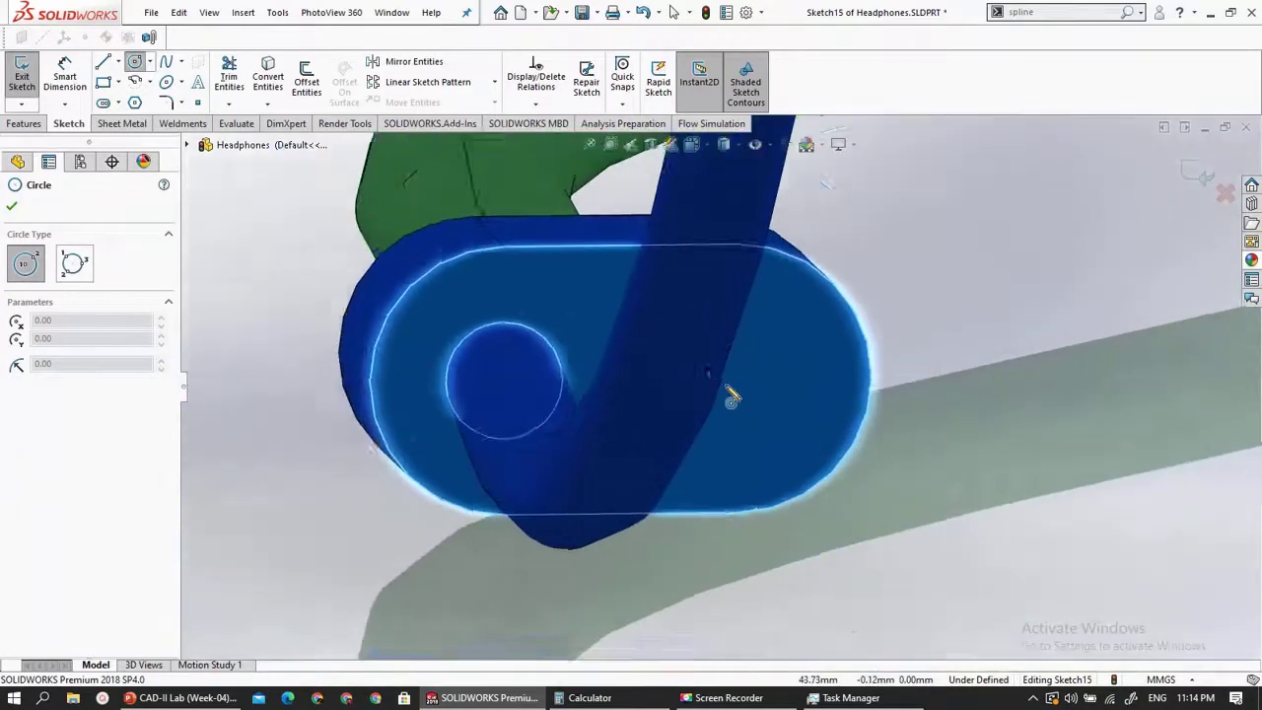
pyautogui.scroll(2, 710, 382)
pyautogui.scroll(2, 976, 409)
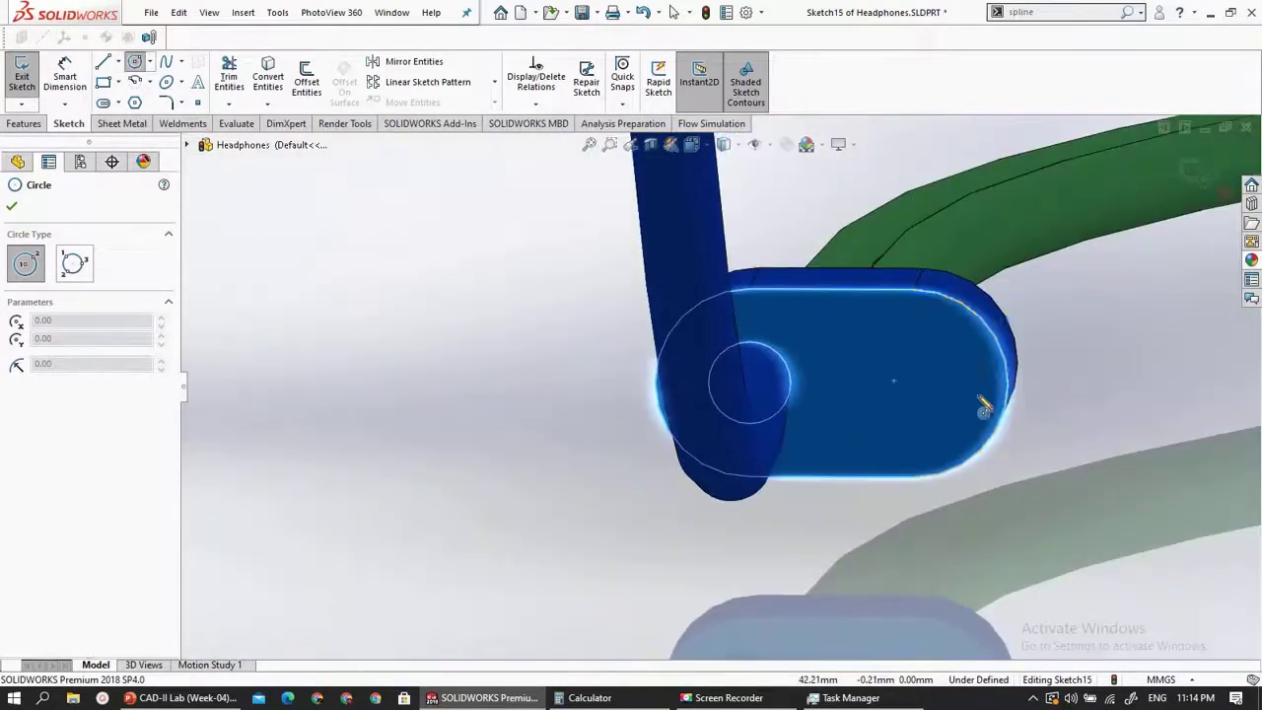
pyautogui.click(916, 387)
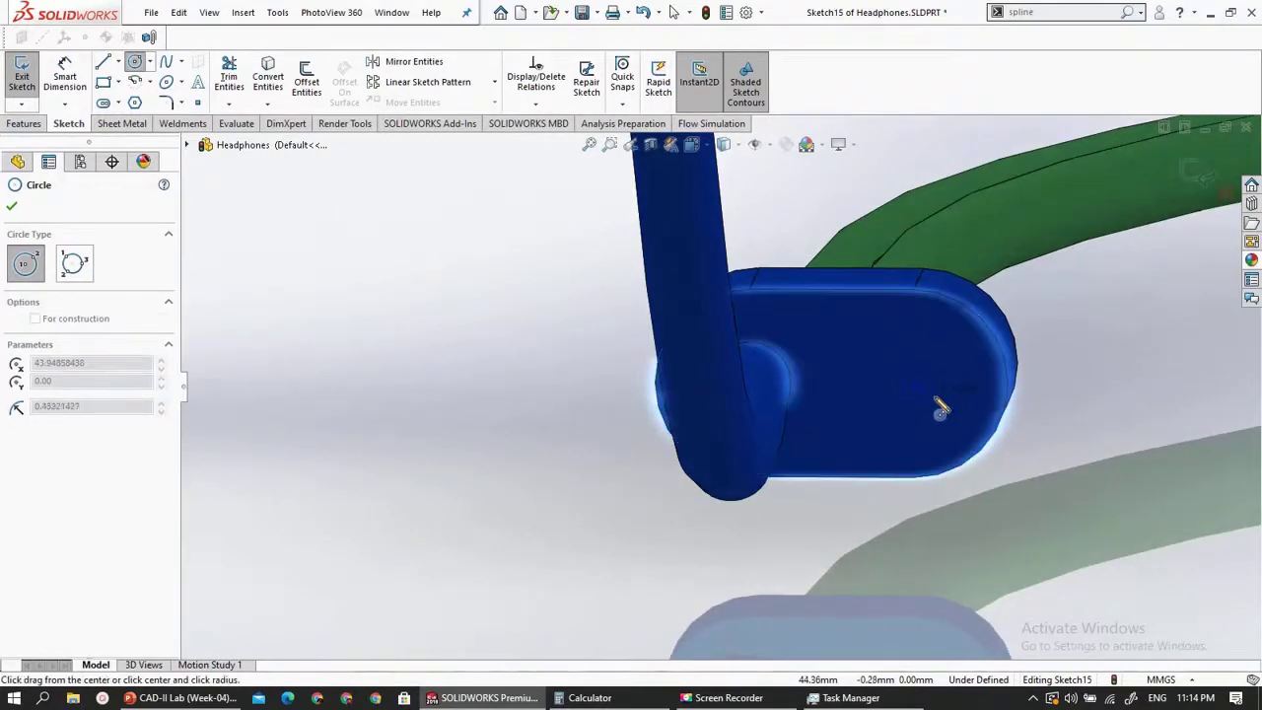
pyautogui.click(958, 415)
pyautogui.scroll(-3, 1017, 416)
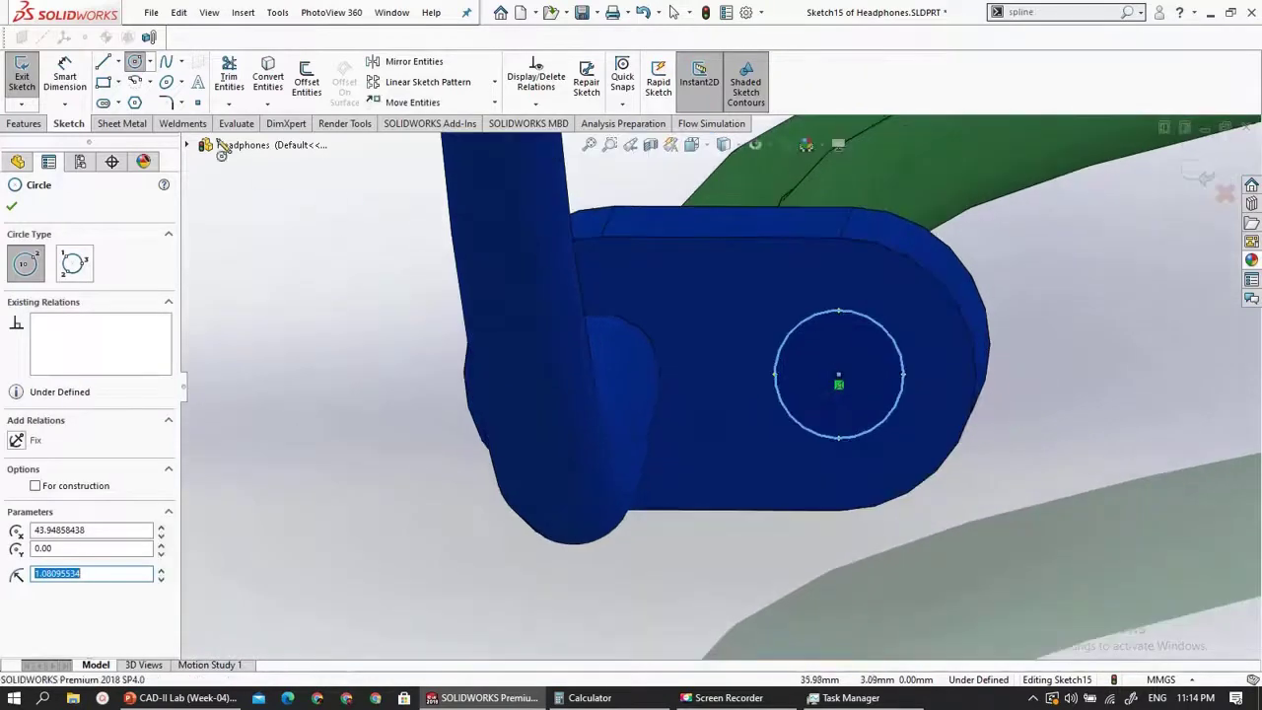
# - Set the new circle's diameter to 2 mm and exit the sketch
pyautogui.click(59, 75)
pyautogui.press('Escape')
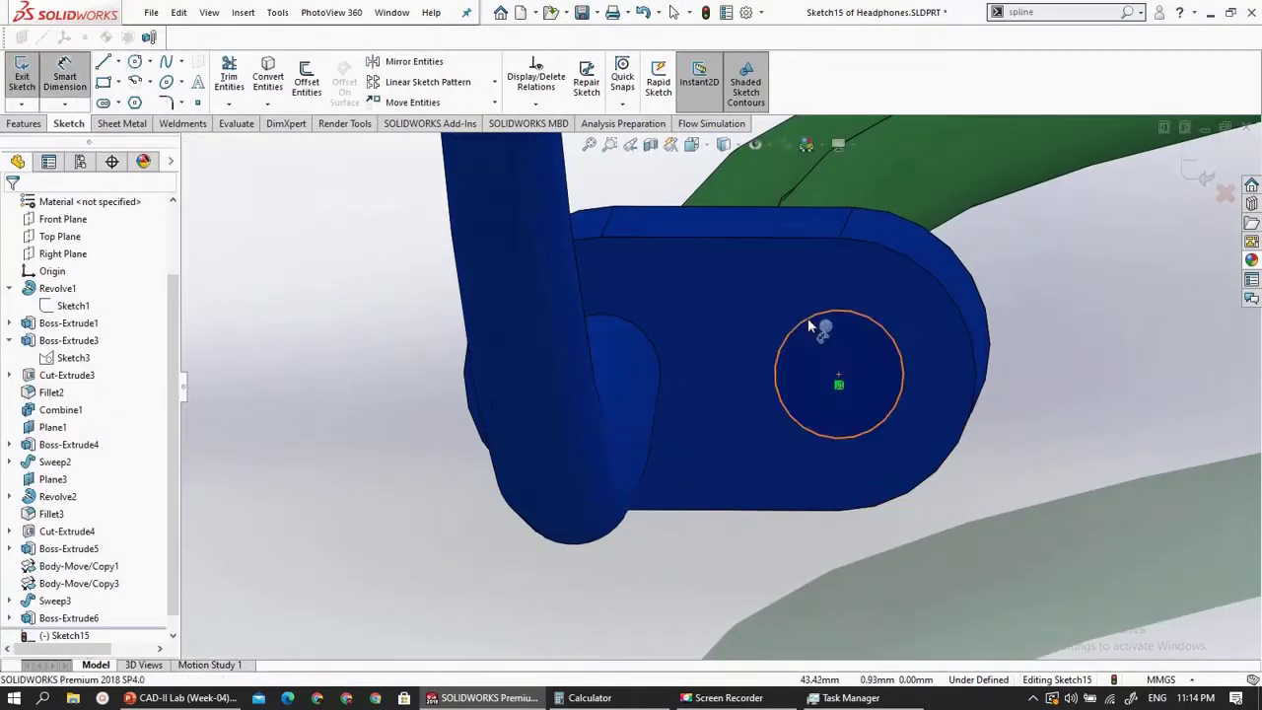
pyautogui.click(808, 317)
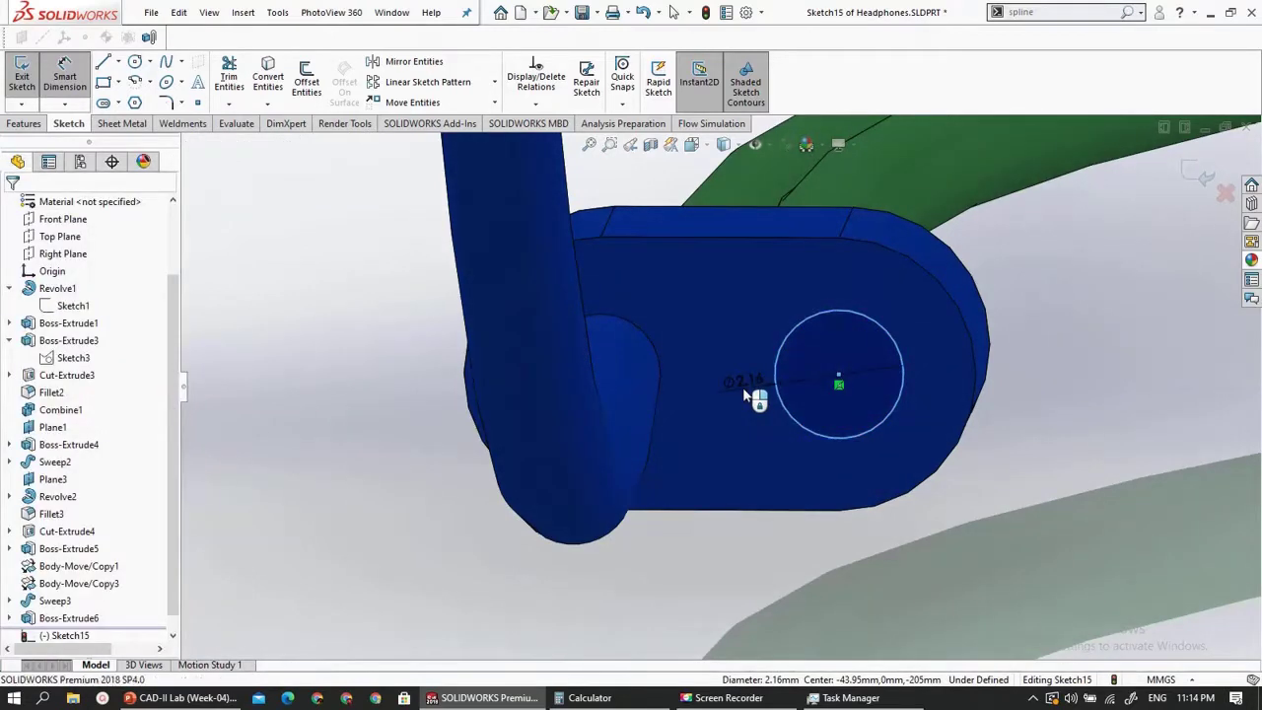
pyautogui.click(745, 392)
pyautogui.write('2')
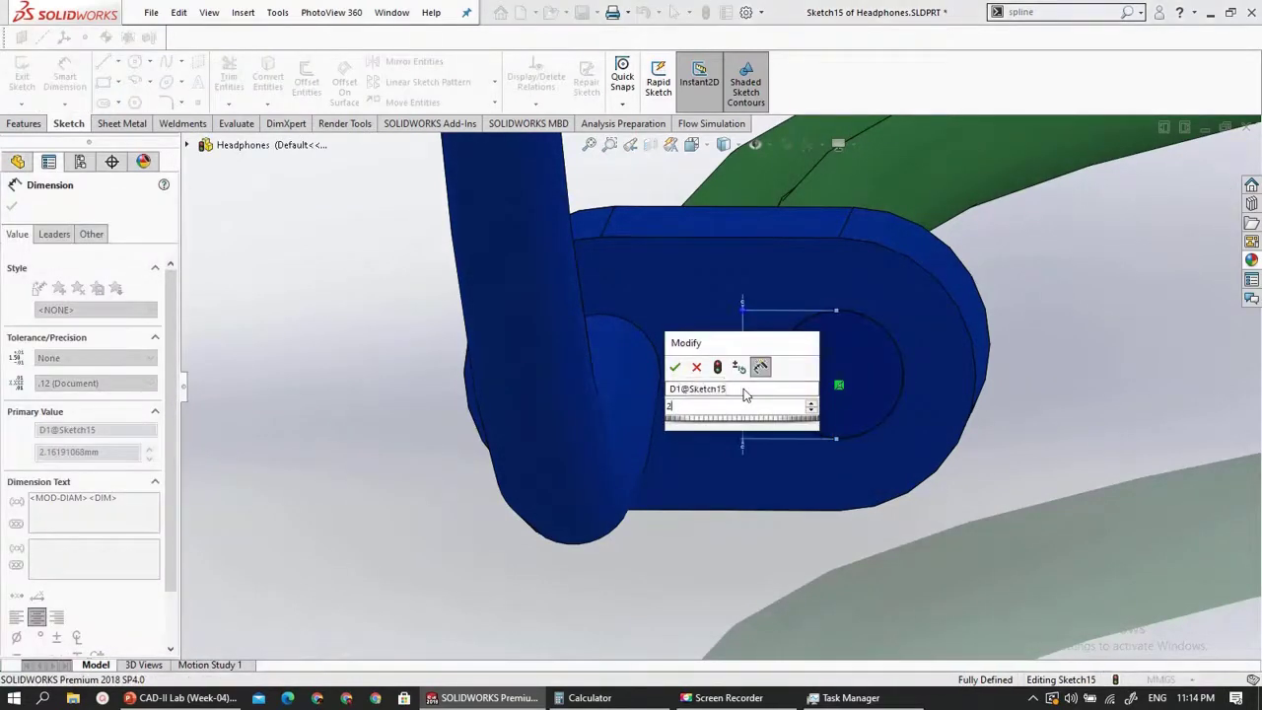
pyautogui.press('Return')
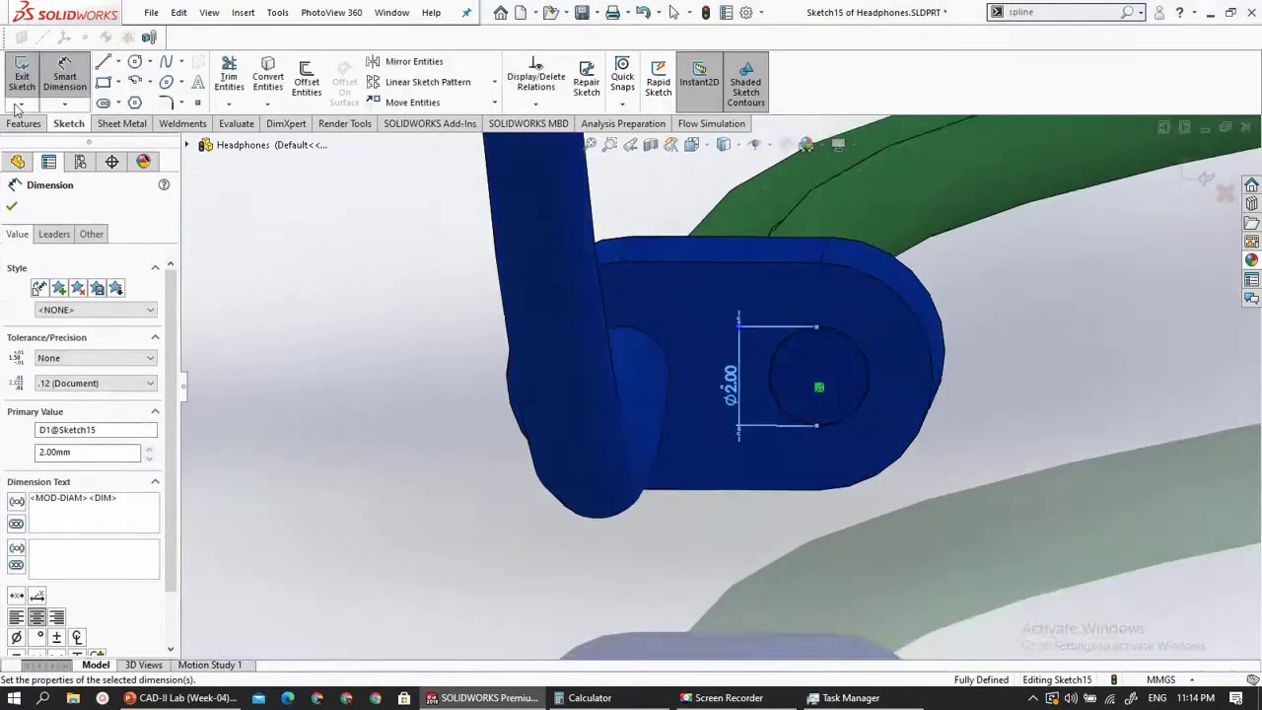
pyautogui.click(20, 79)
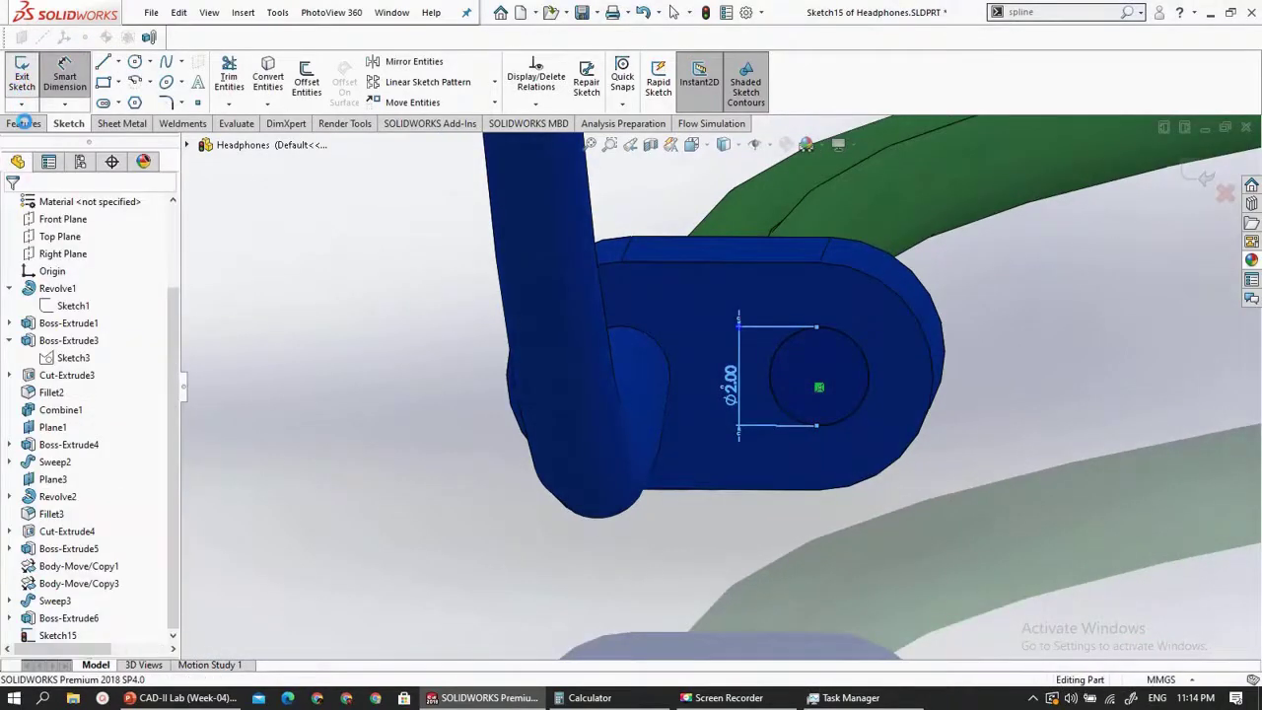
# - Create a 3D sketch and start a spline at the stem's end face on the unconnected earbud
pyautogui.click(25, 125)
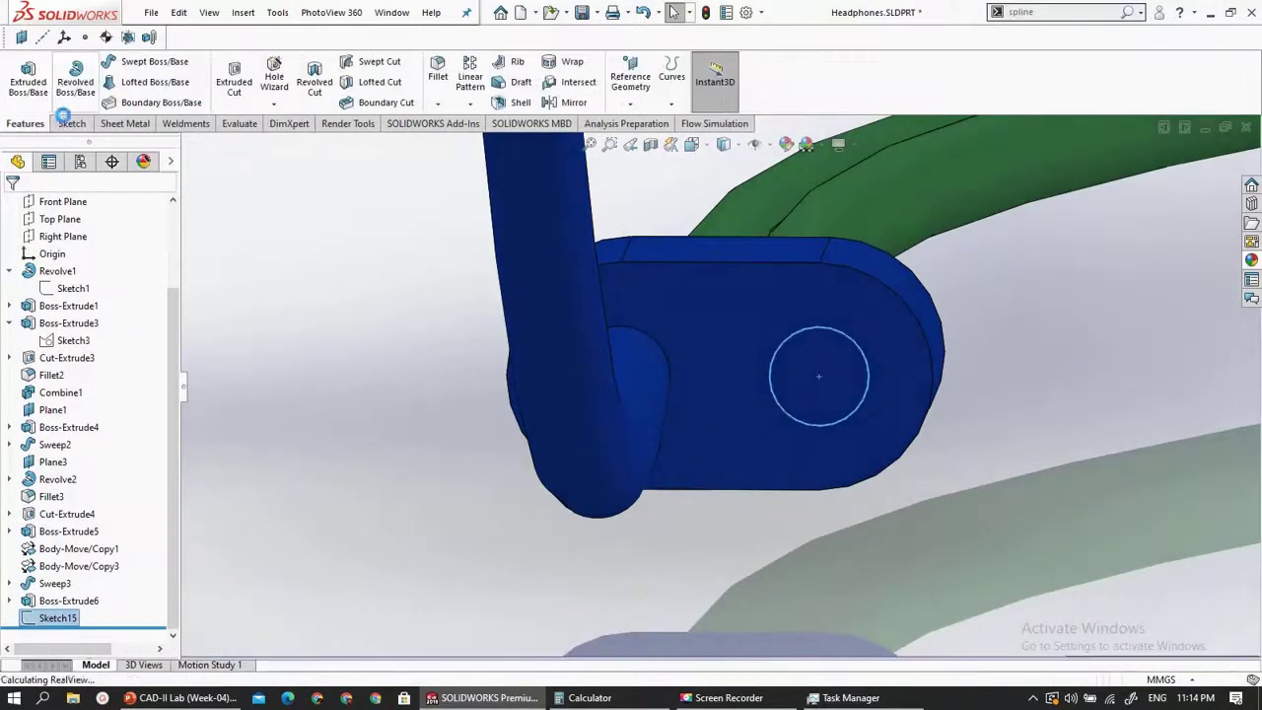
pyautogui.click(70, 123)
pyautogui.click(21, 102)
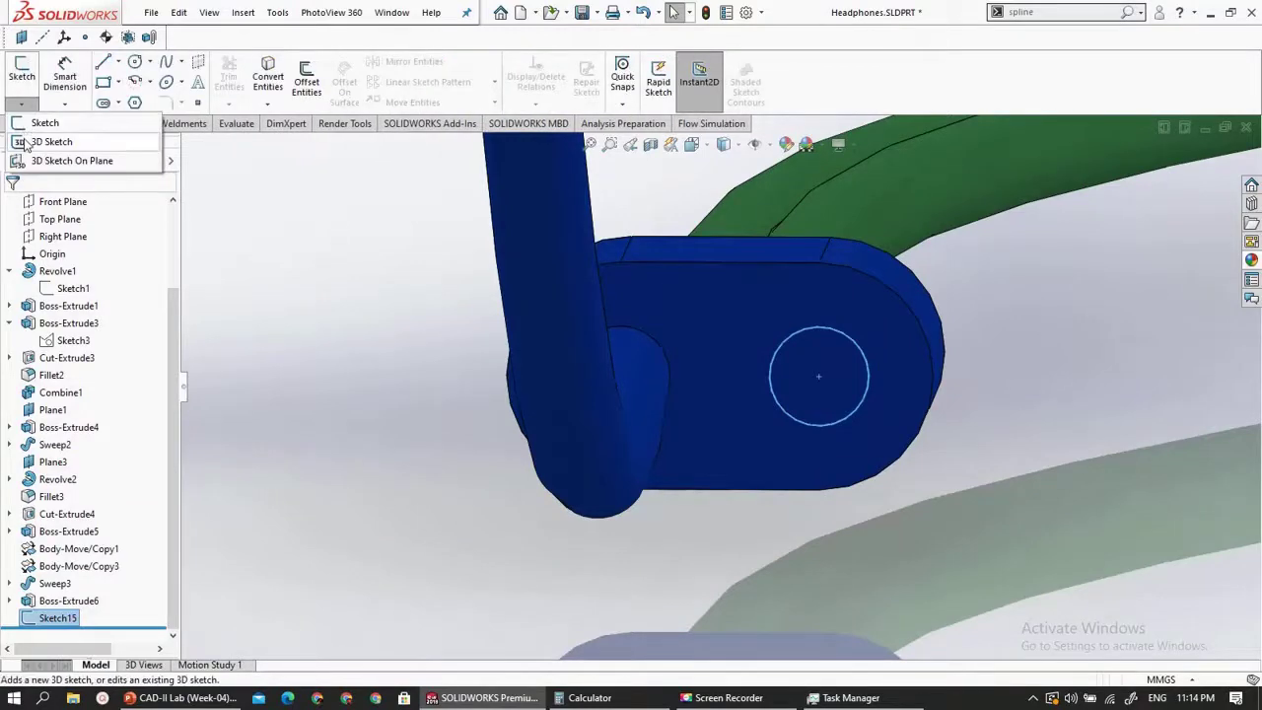
pyautogui.click(54, 141)
pyautogui.scroll(5, 719, 383)
pyautogui.moveTo(793, 377); pyautogui.dragTo(718, 376, button='middle')
pyautogui.scroll(10, 730, 394)
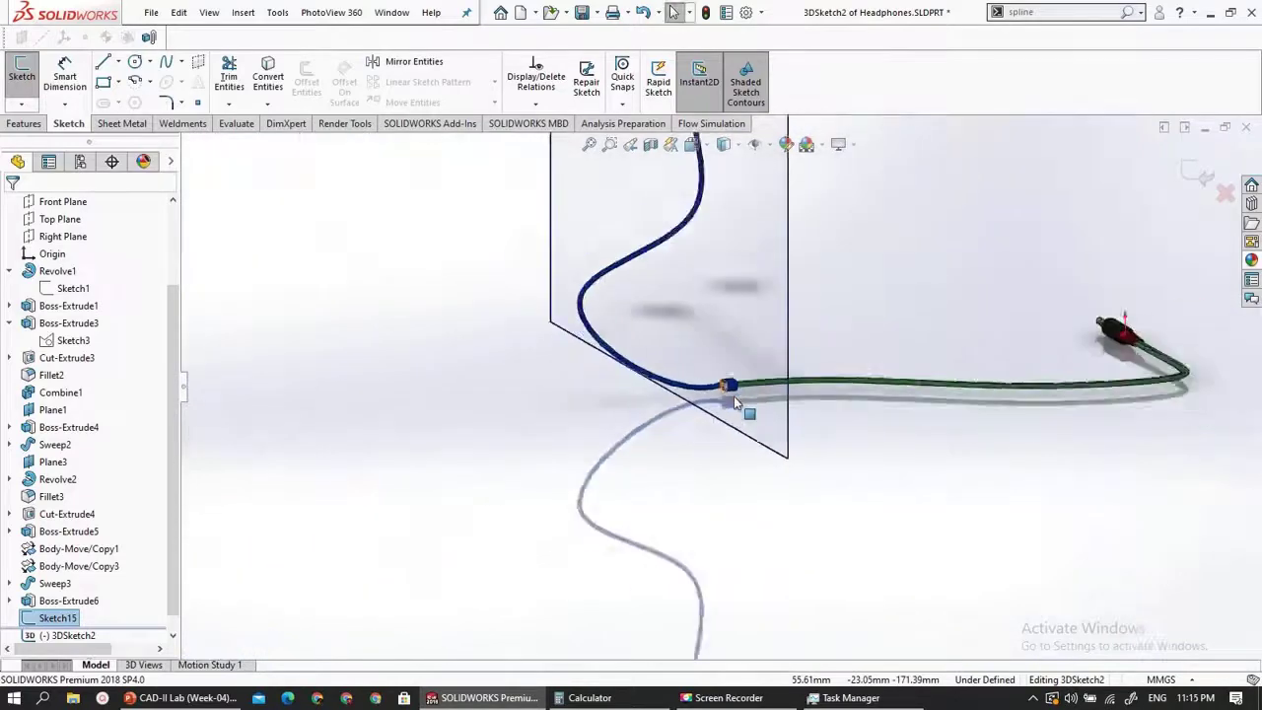
pyautogui.scroll(-10, 730, 405)
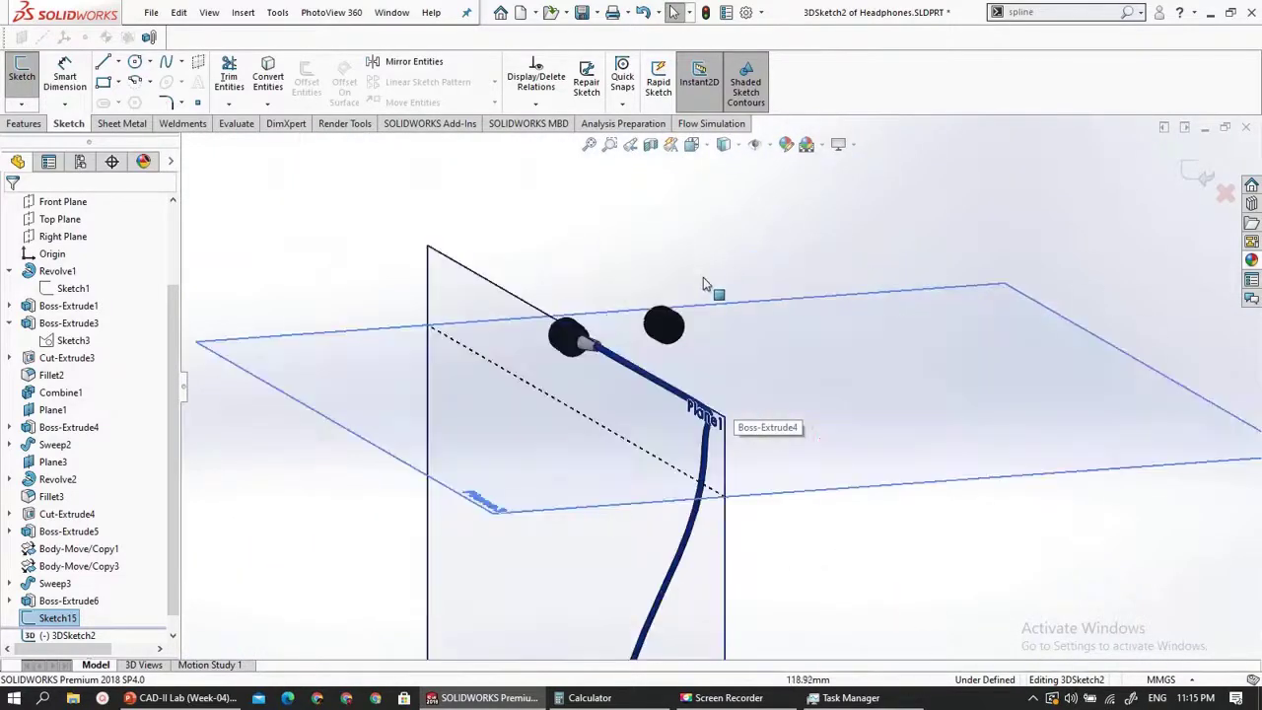
pyautogui.moveTo(601, 455); pyautogui.dragTo(723, 441, button='middle')
pyautogui.scroll(5, 723, 441)
pyautogui.moveTo(637, 423); pyautogui.dragTo(672, 392, button='middle')
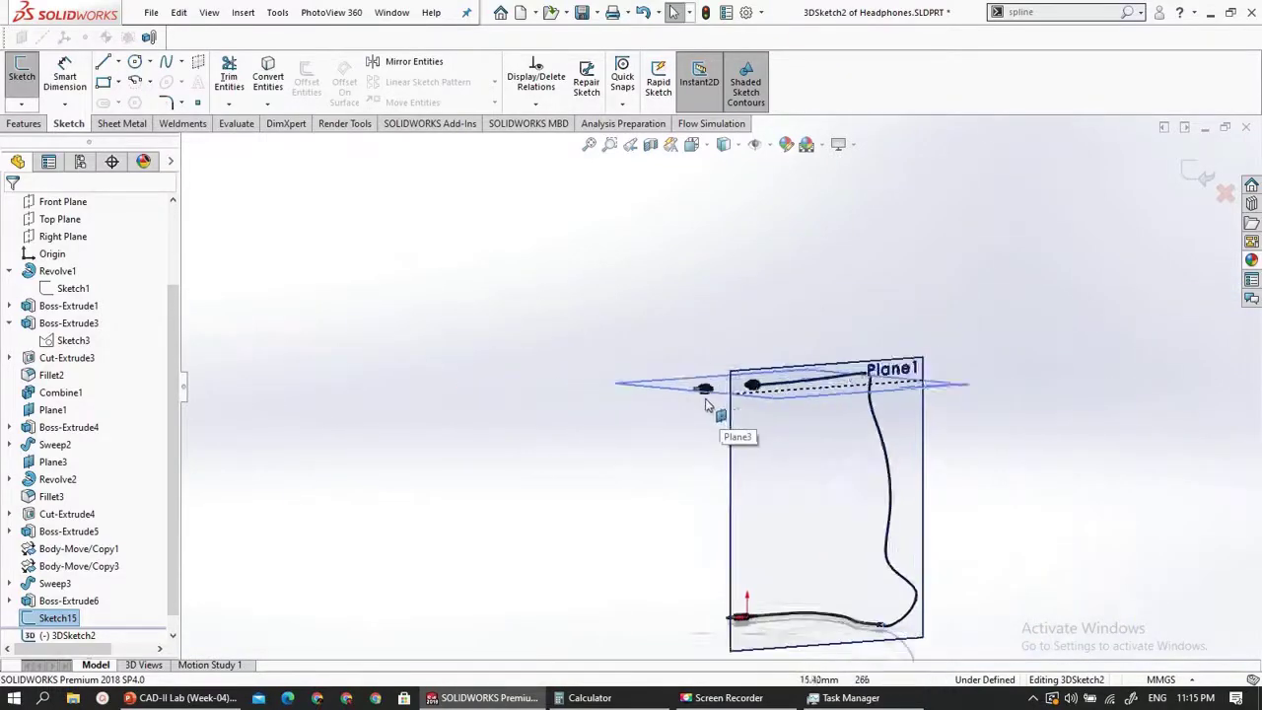
pyautogui.scroll(-10, 671, 392)
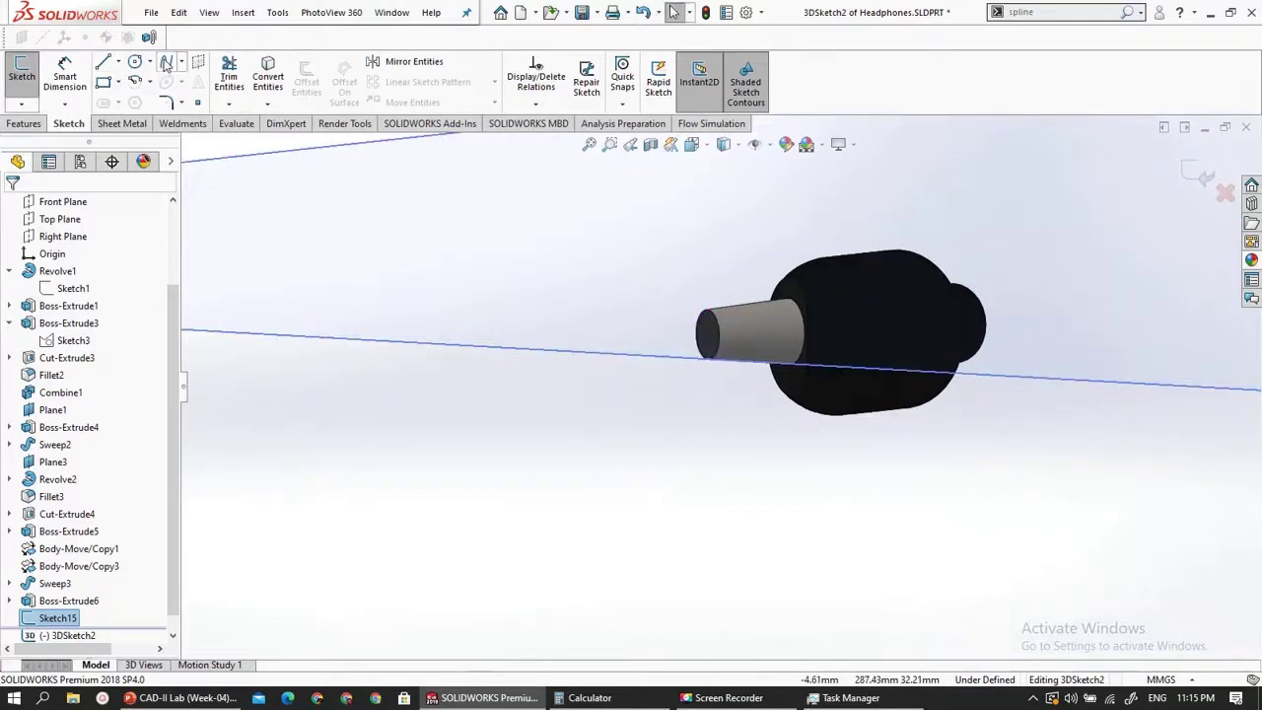
pyautogui.scroll(-4, 697, 335)
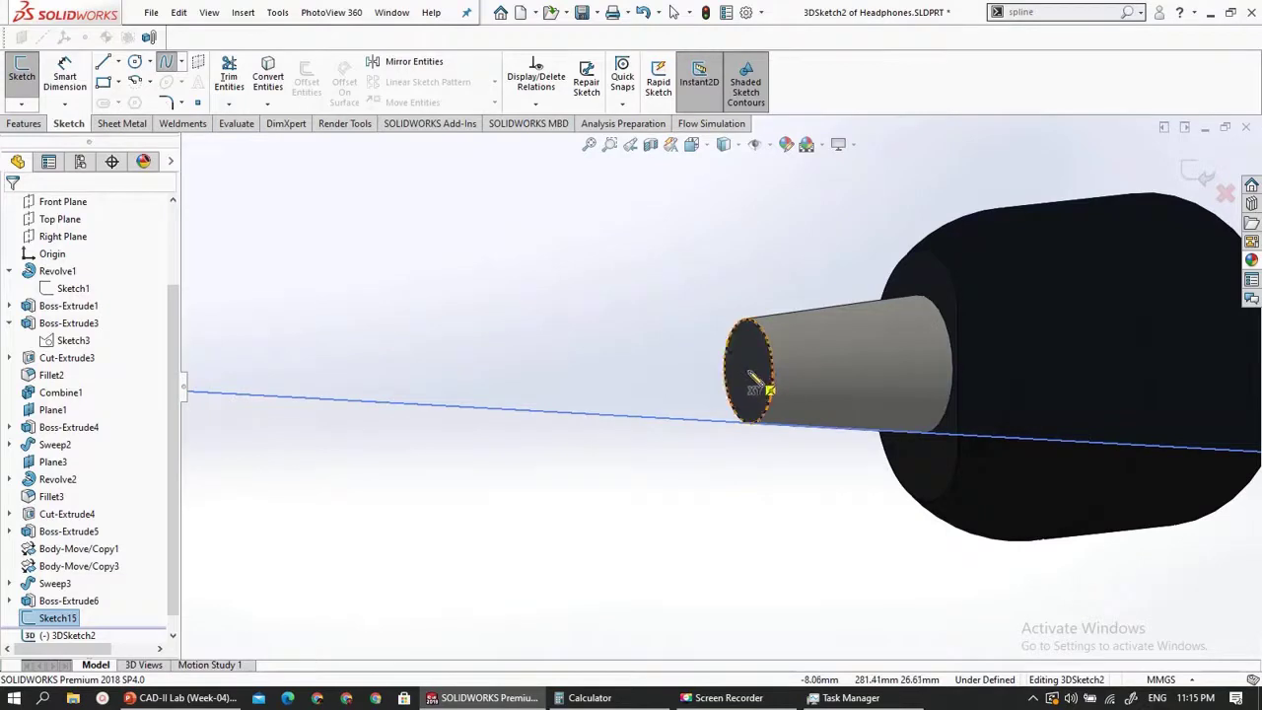
pyautogui.click(641, 378)
# - Extend the spline outward from the stem with three more points, bending it downward in a wide arc
pyautogui.scroll(4, 631, 390)
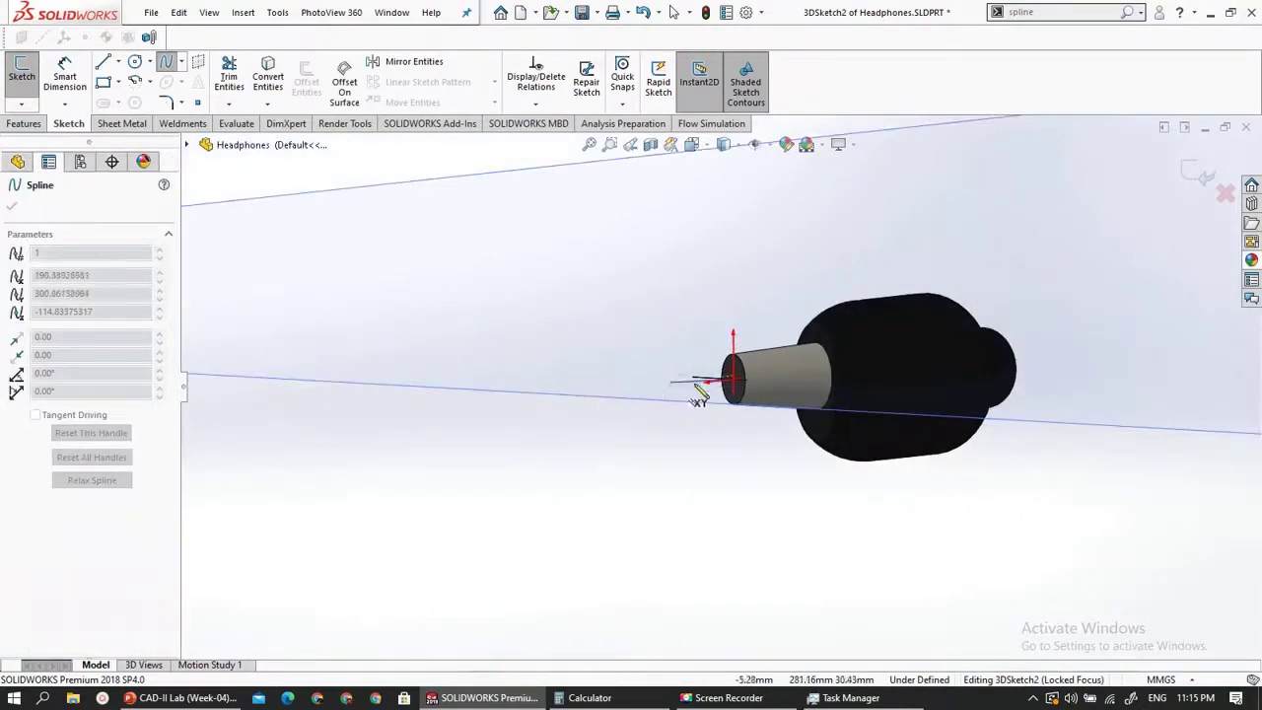
pyautogui.moveTo(677, 375)
pyautogui.mouseDown(button='middle')
pyautogui.moveTo(684, 384)
pyautogui.moveTo(653, 386)
pyautogui.mouseUp(button='middle')
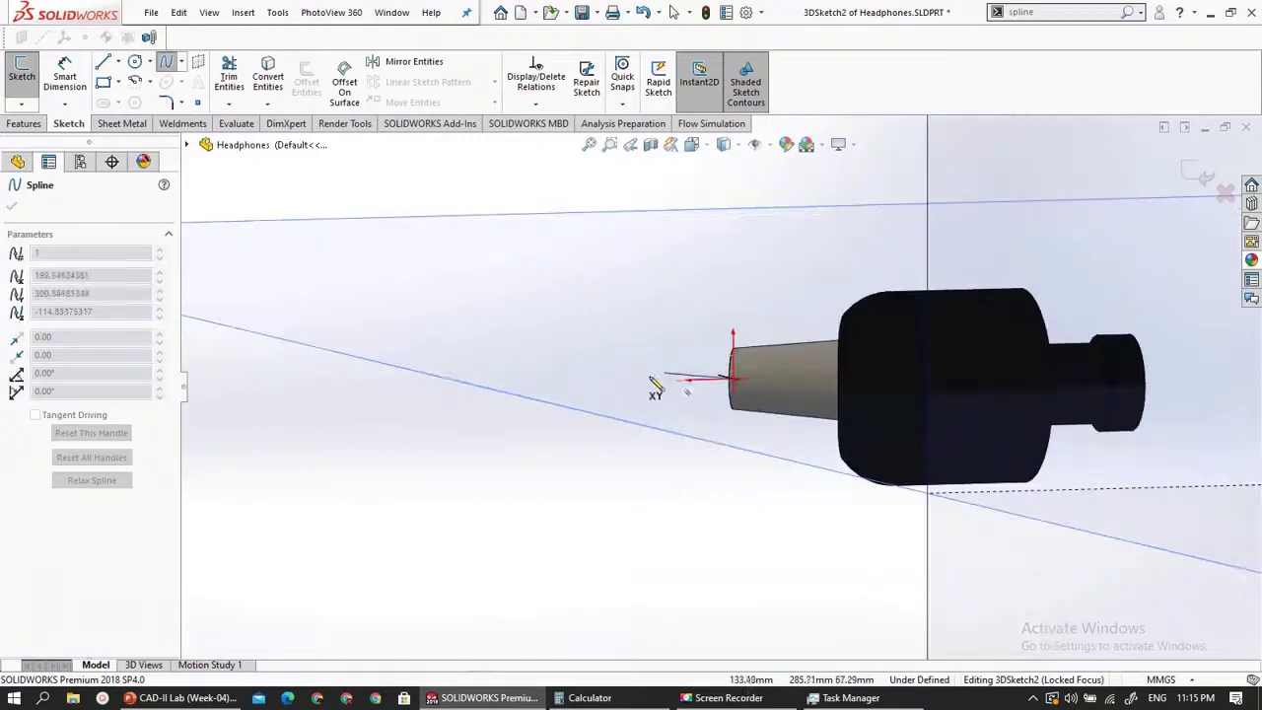
pyautogui.click(375, 378)
pyautogui.moveTo(389, 382); pyautogui.dragTo(365, 394, button='middle')
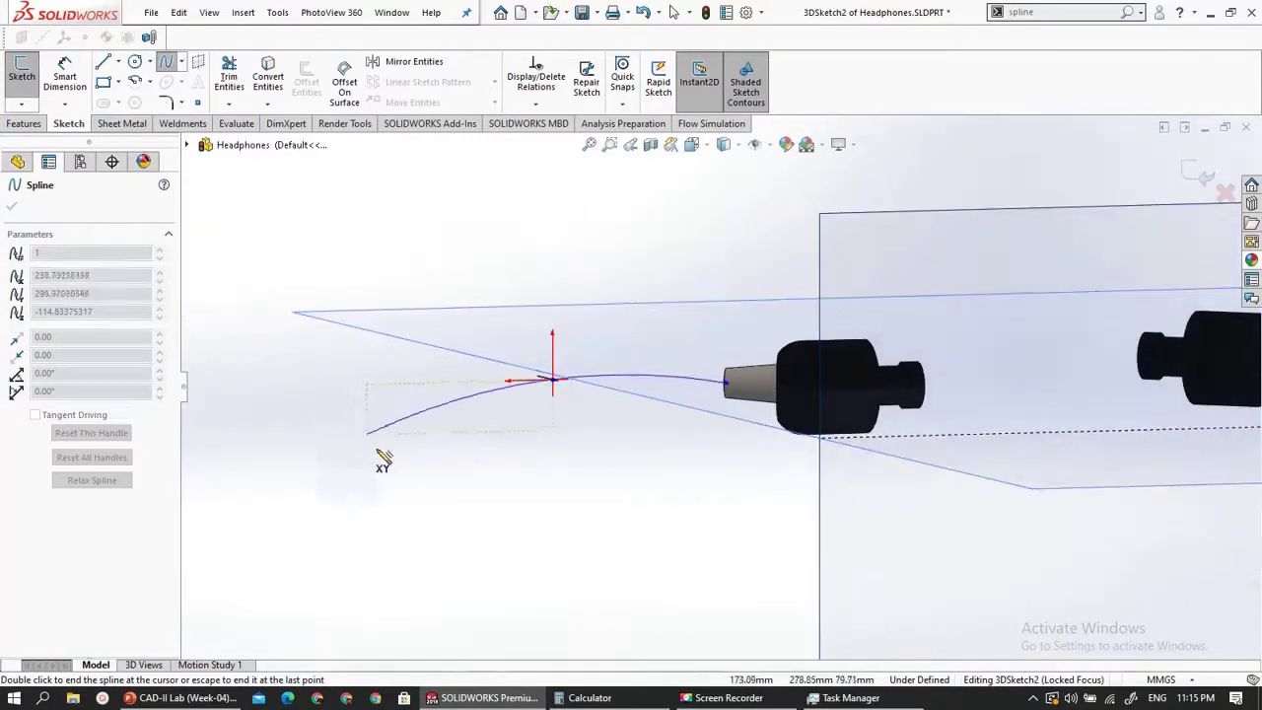
pyautogui.click(266, 544)
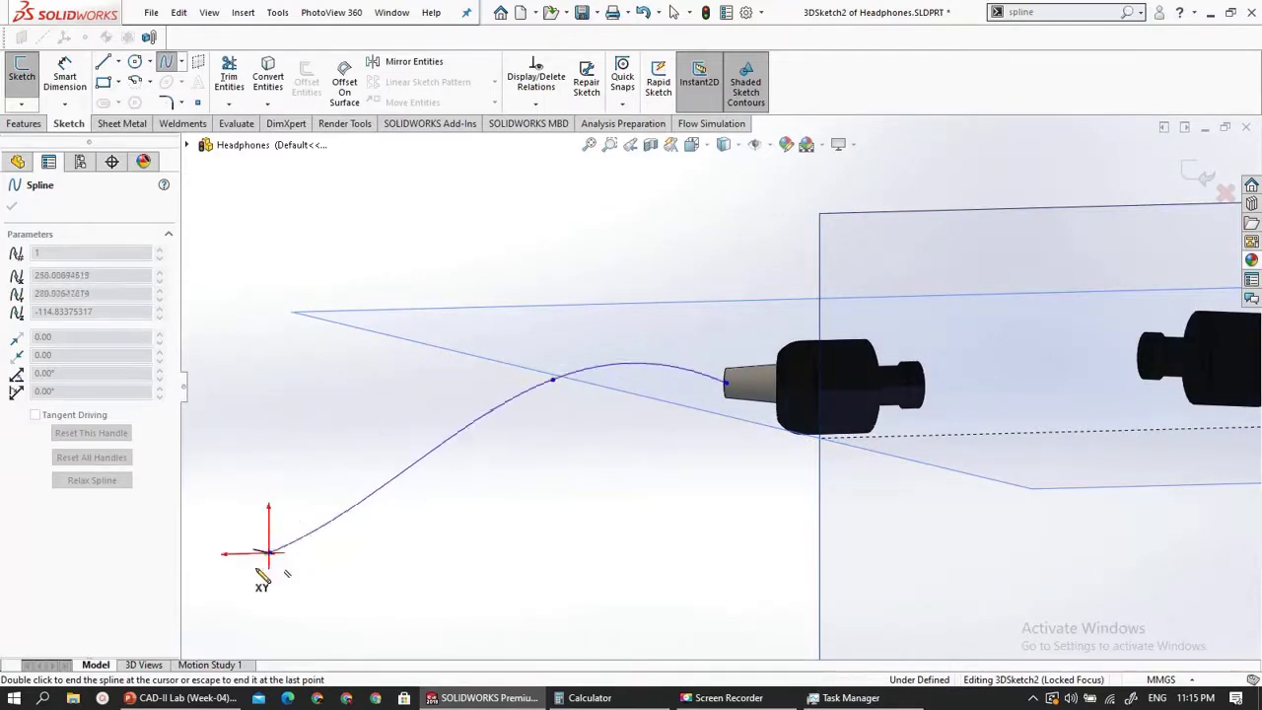
pyautogui.scroll(-2, 274, 560)
pyautogui.scroll(4, 267, 550)
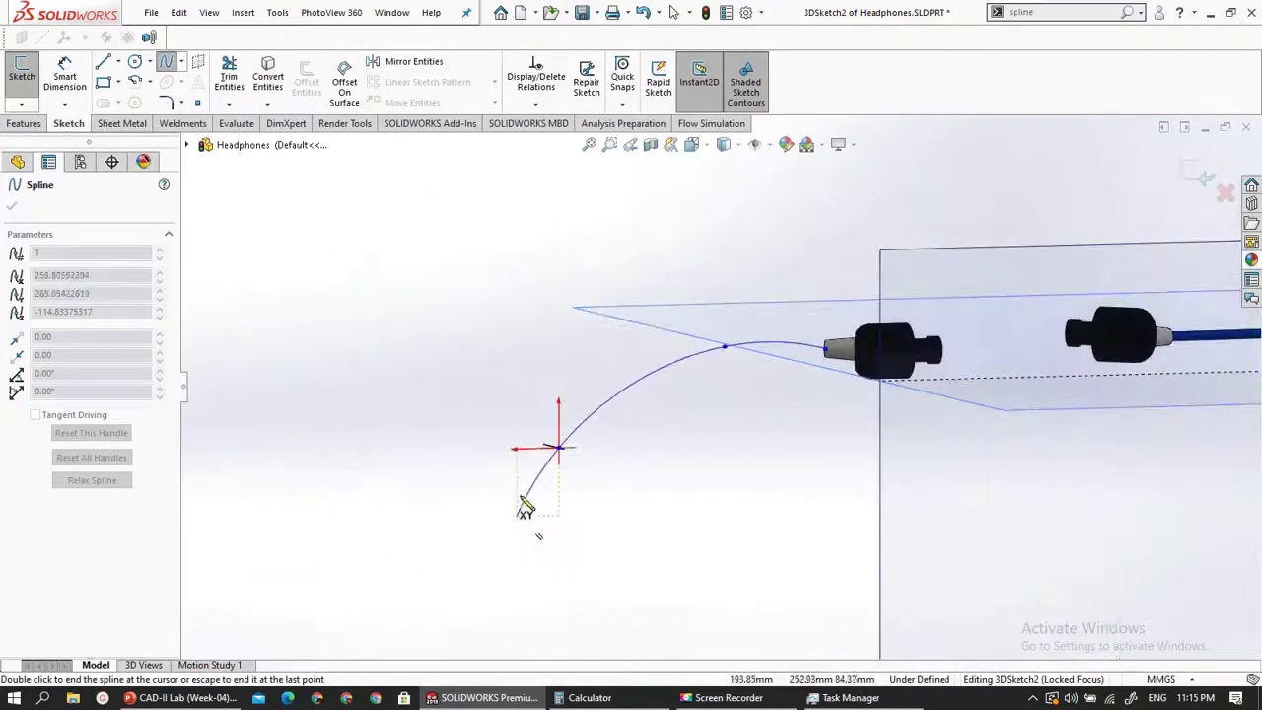
pyautogui.scroll(-2, 519, 497)
pyautogui.scroll(6, 521, 497)
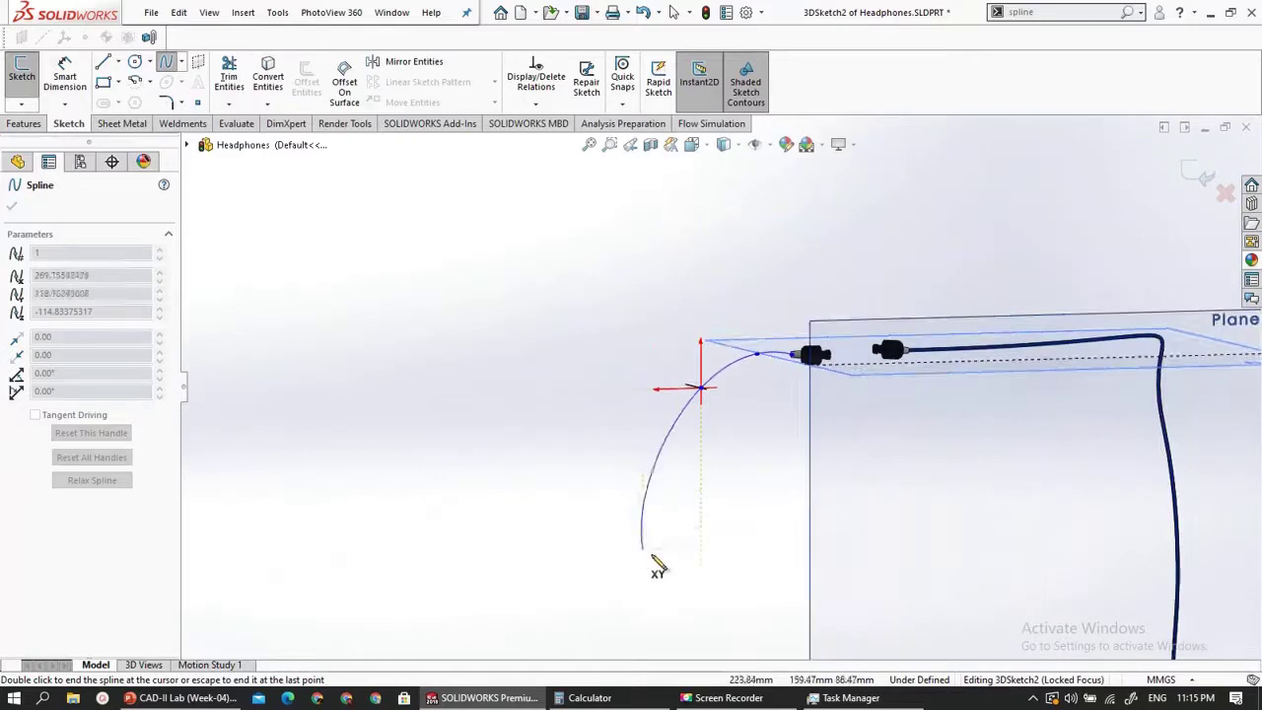
pyautogui.click(706, 588)
pyautogui.scroll(-2, 710, 586)
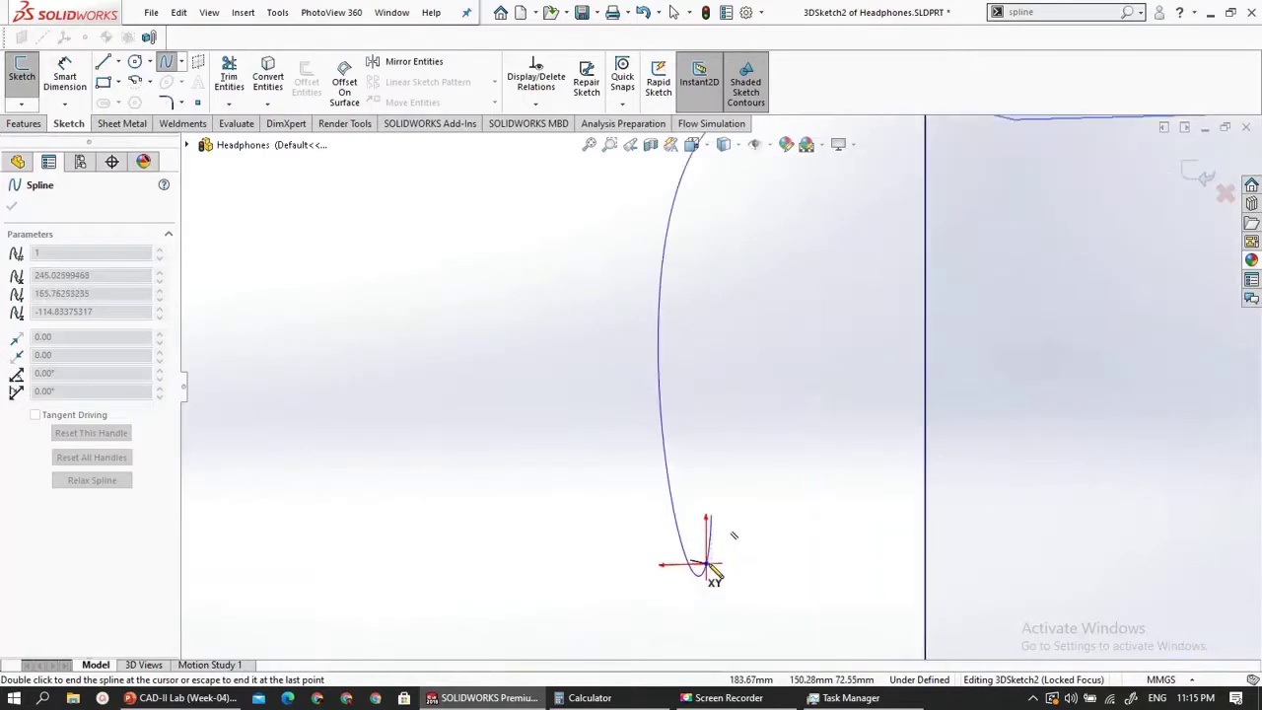
# - Extend the spline down from the arc with four more points, curving it beneath the plane toward the cable joint
pyautogui.scroll(5, 730, 572)
pyautogui.scroll(1, 831, 458)
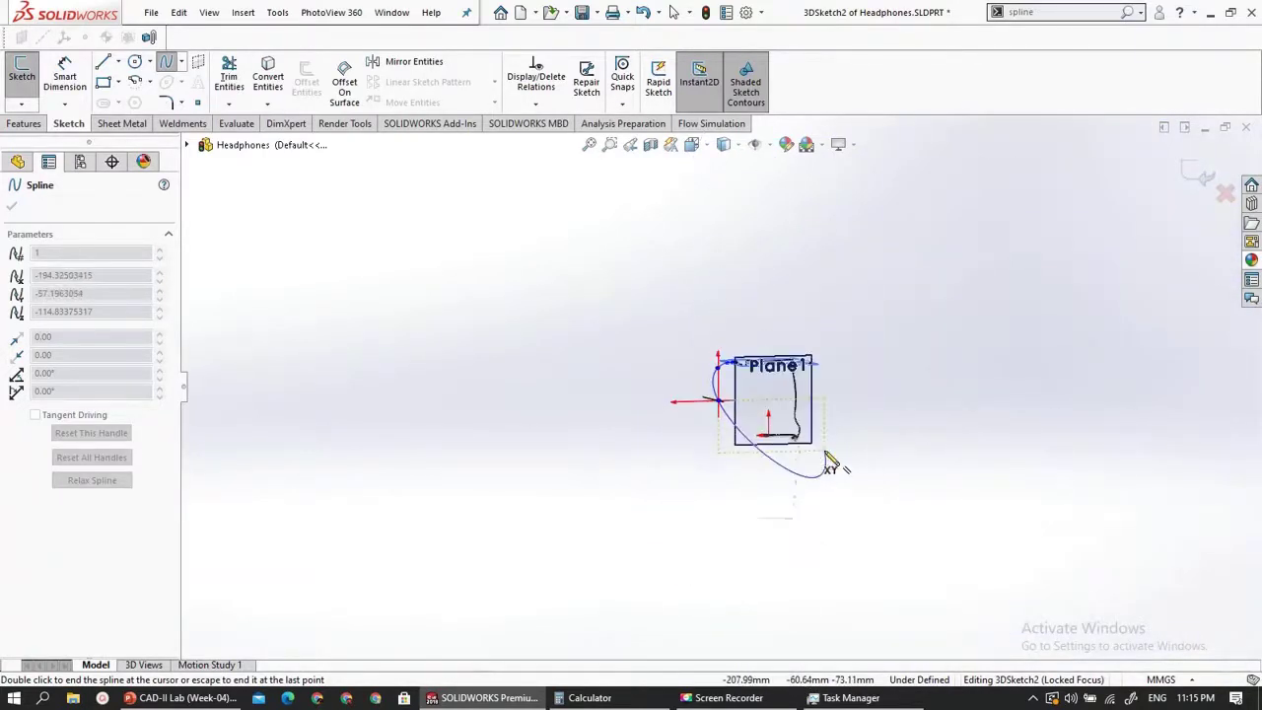
pyautogui.scroll(-4, 794, 439)
pyautogui.scroll(-5, 753, 422)
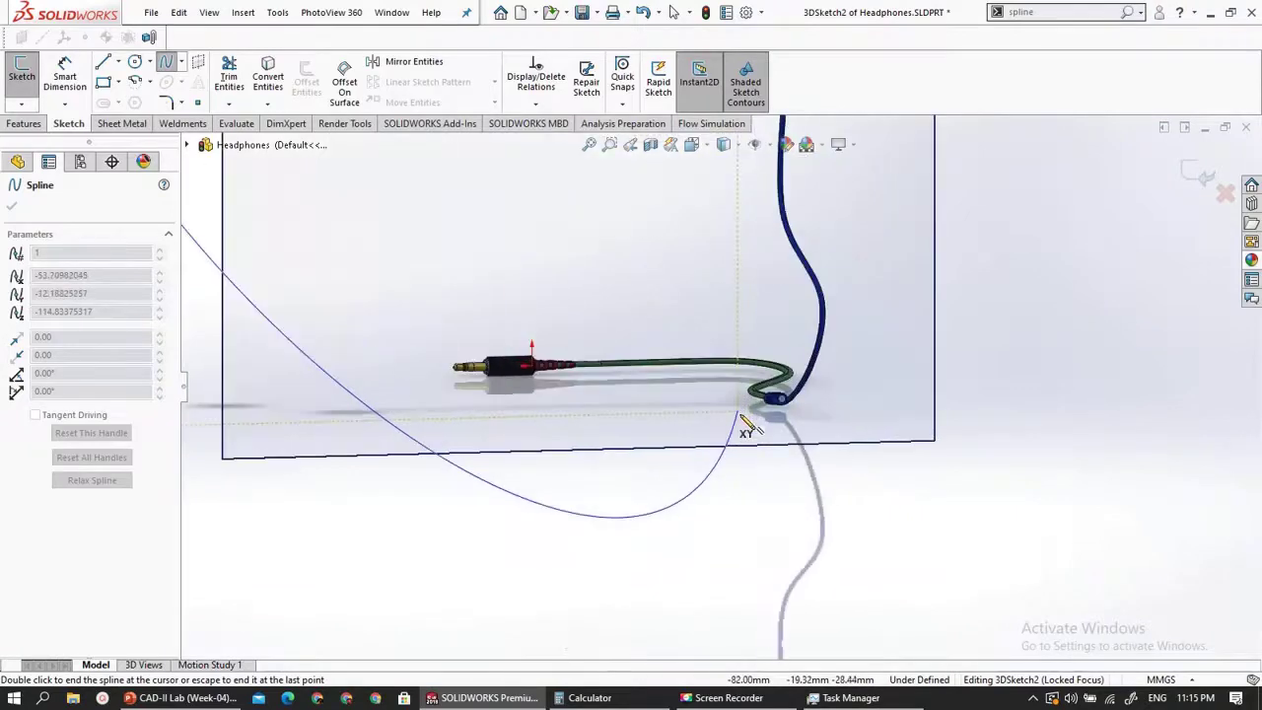
pyautogui.scroll(2, 746, 423)
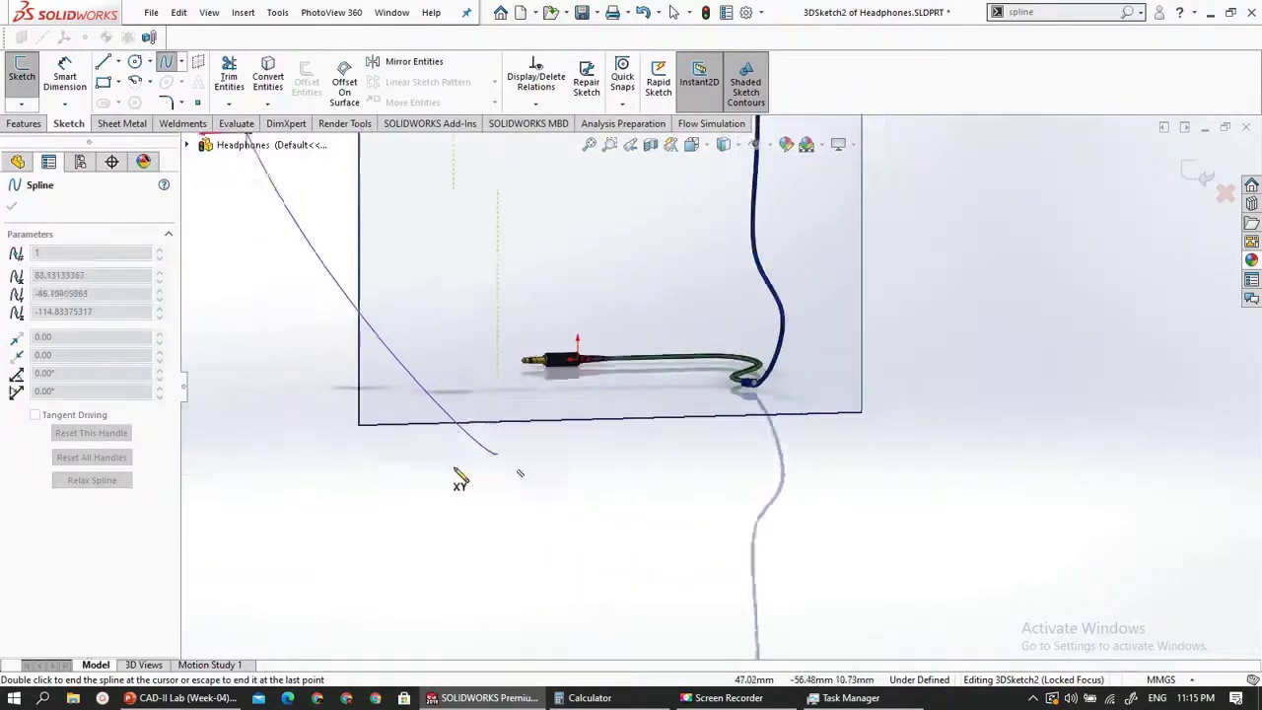
pyautogui.scroll(3, 456, 479)
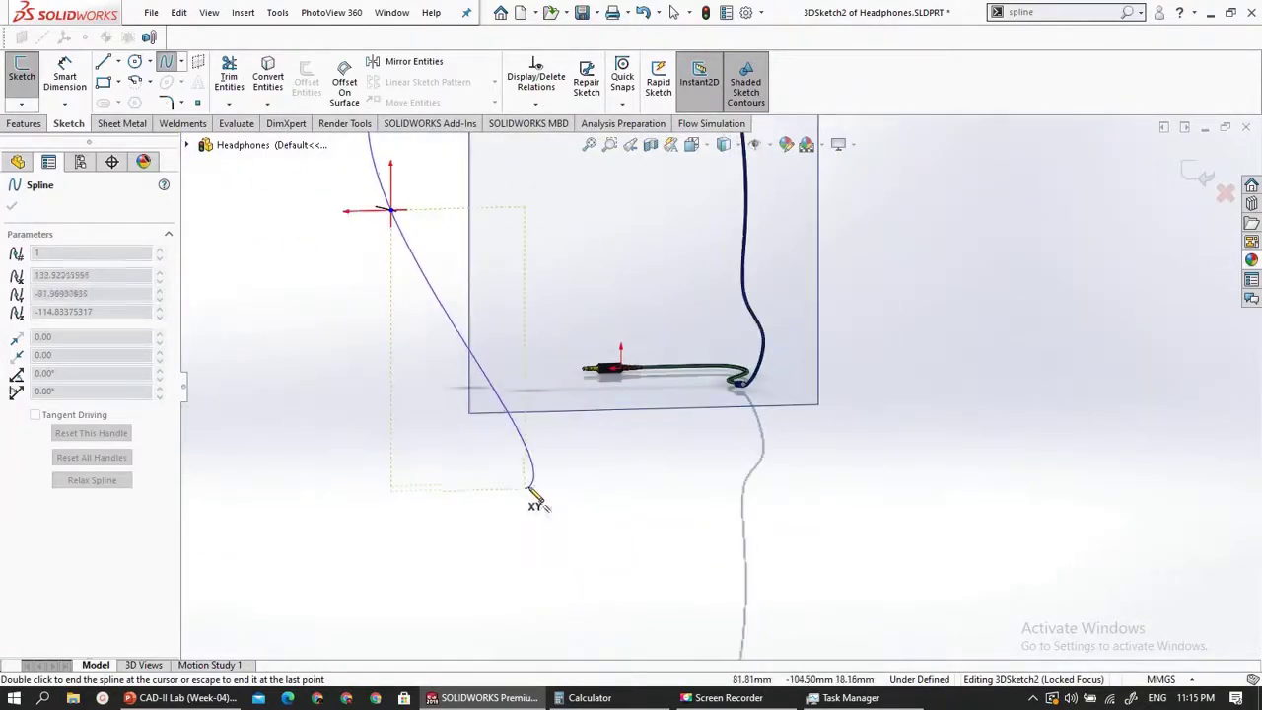
pyautogui.click(405, 296)
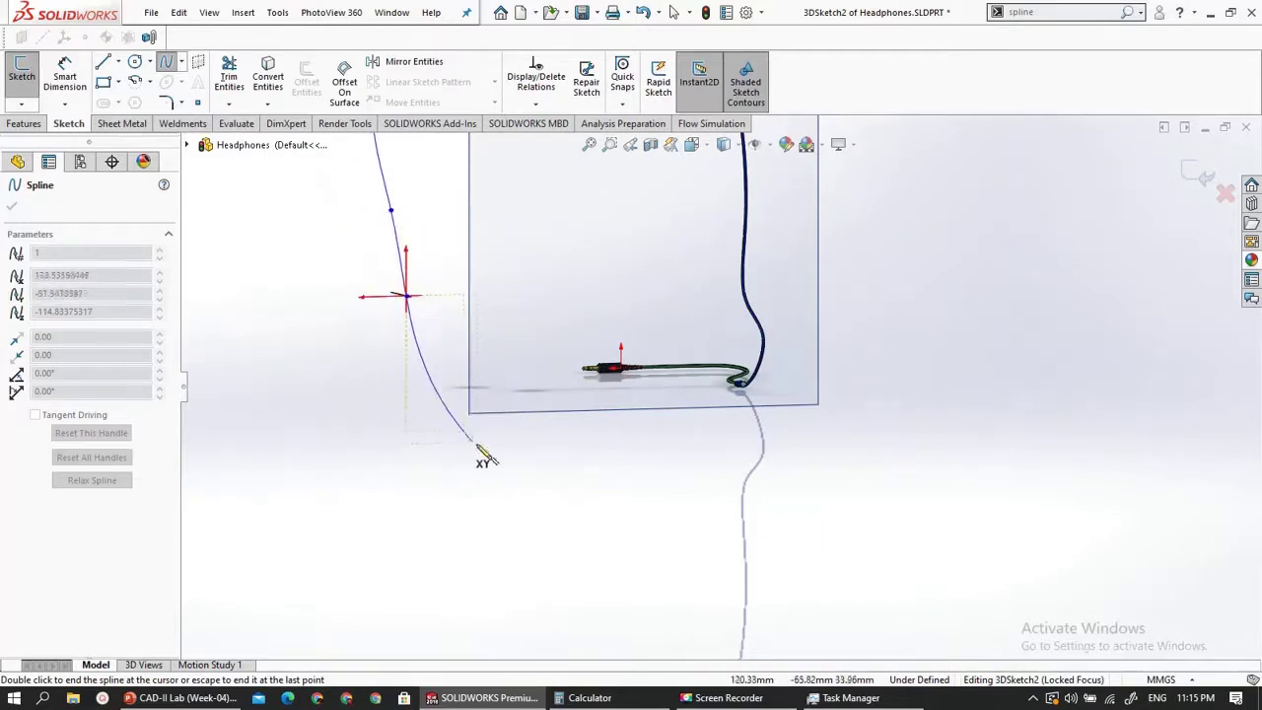
pyautogui.click(501, 450)
pyautogui.click(639, 447)
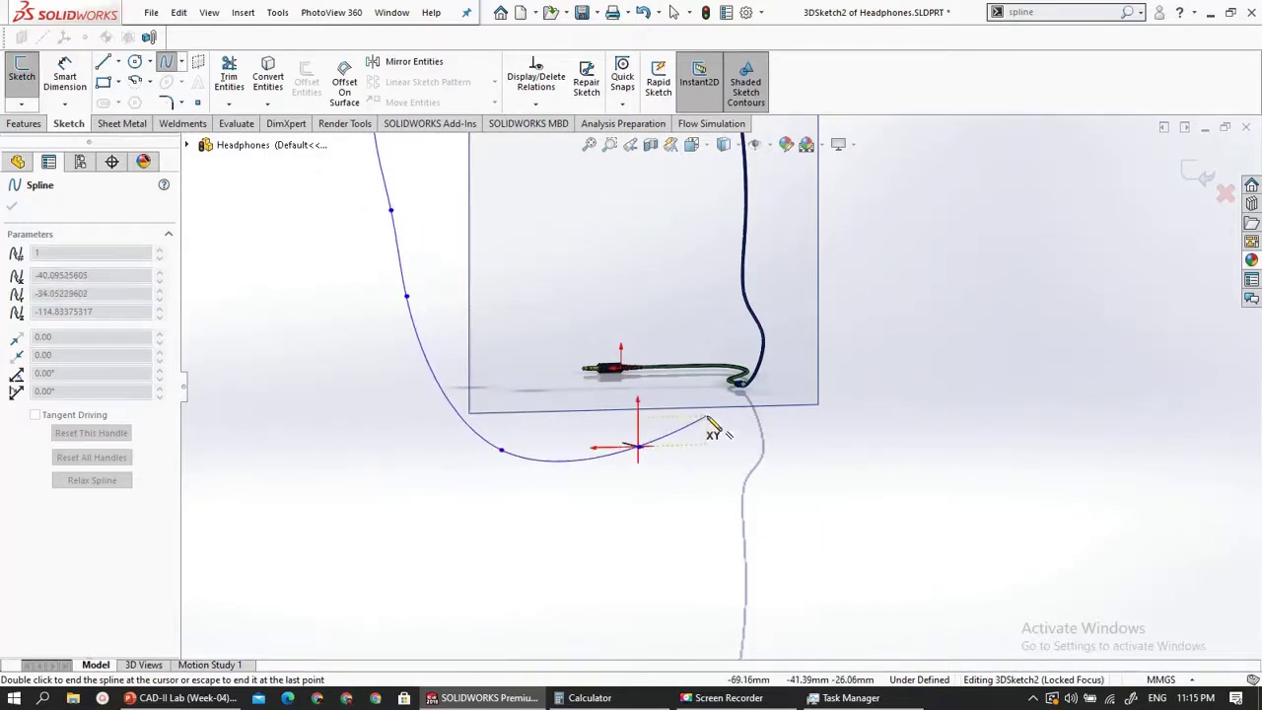
pyautogui.click(706, 415)
# - Continue the spline in a loop in front of the cable, adding three points that turn it back toward the joint
pyautogui.moveTo(740, 415)
pyautogui.mouseDown(button='middle')
pyautogui.moveTo(665, 428)
pyautogui.moveTo(746, 404)
pyautogui.moveTo(738, 381)
pyautogui.mouseUp(button='middle')
pyautogui.scroll(-6, 739, 378)
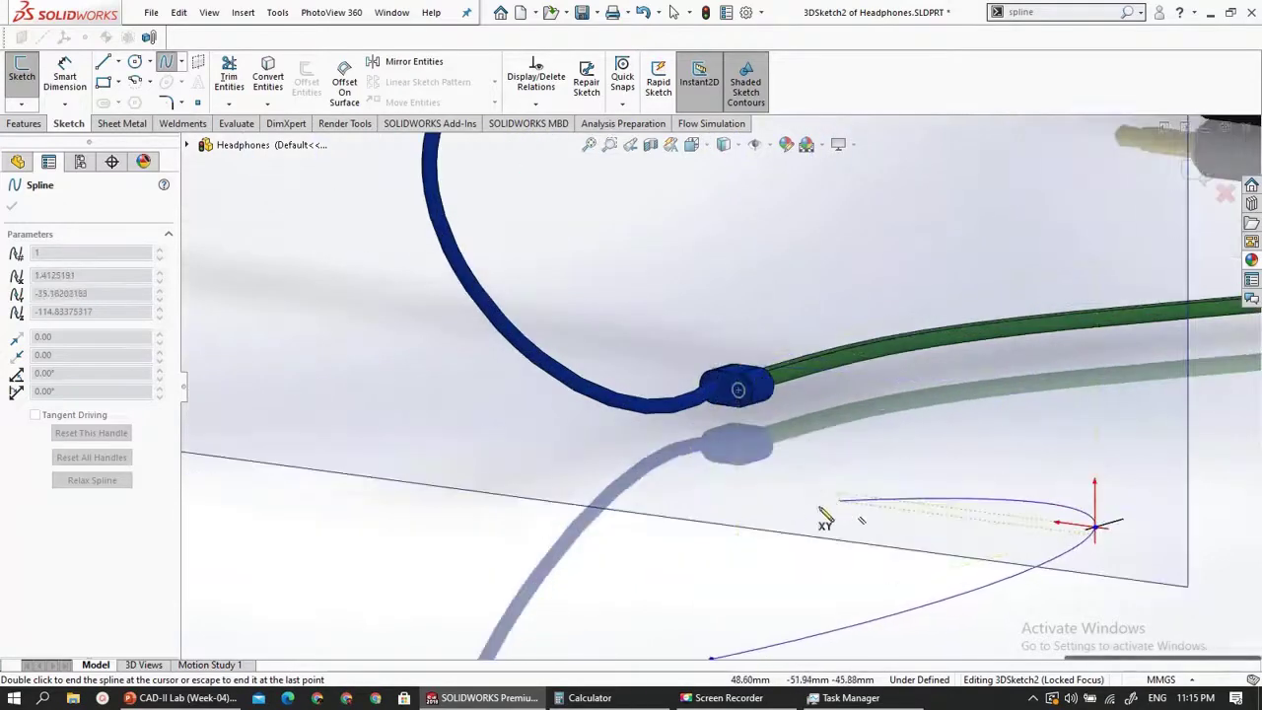
pyautogui.moveTo(821, 509); pyautogui.dragTo(856, 426, button='middle')
pyautogui.scroll(2, 831, 432)
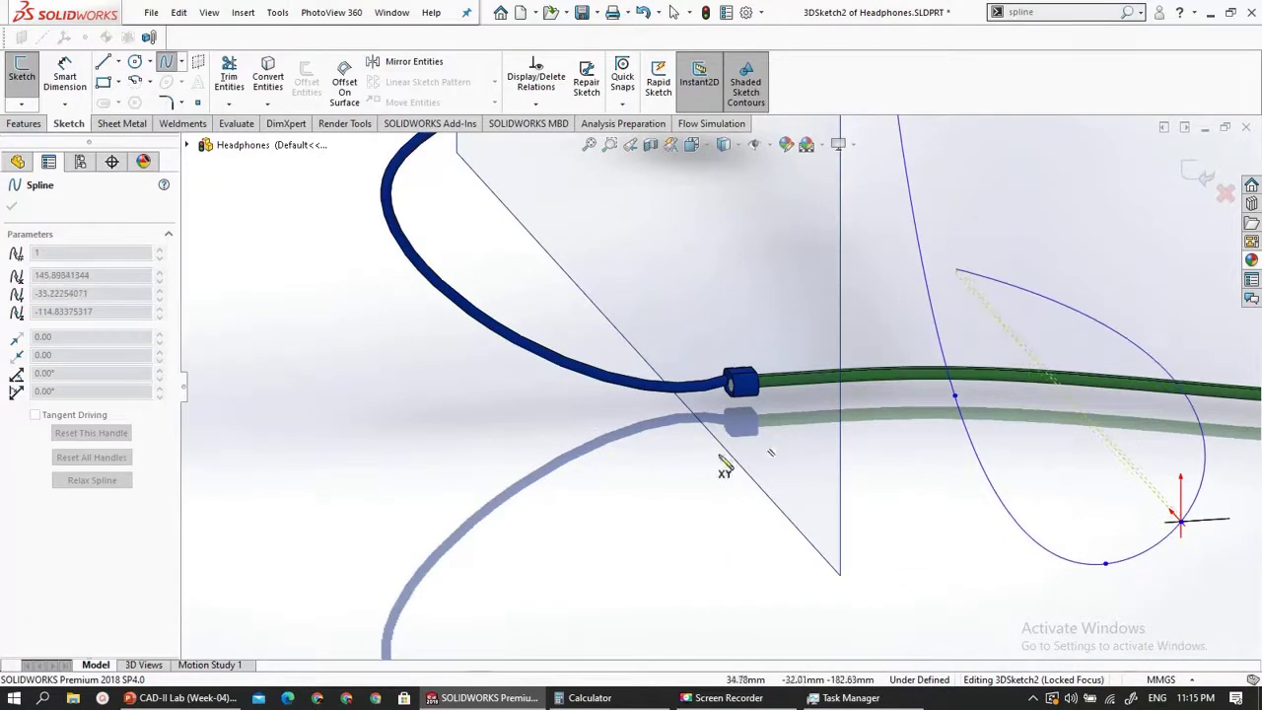
pyautogui.scroll(-6, 1031, 321)
pyautogui.scroll(7, 1052, 324)
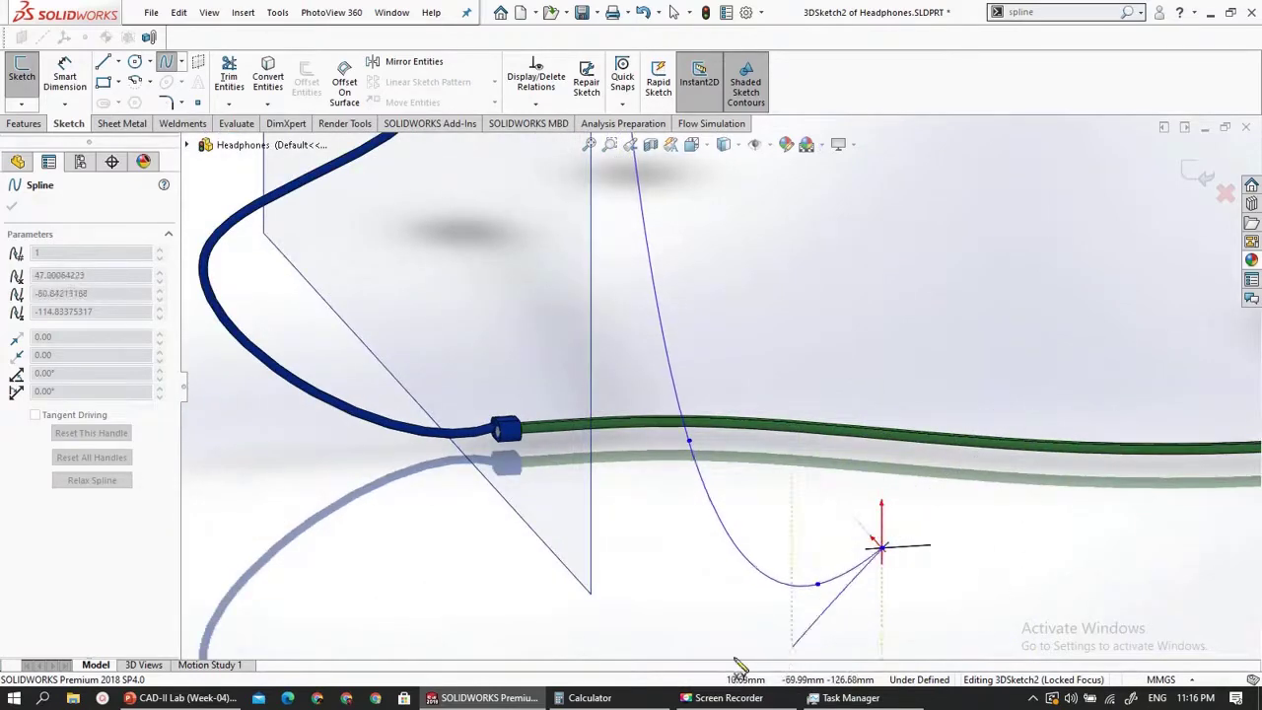
pyautogui.scroll(3, 751, 550)
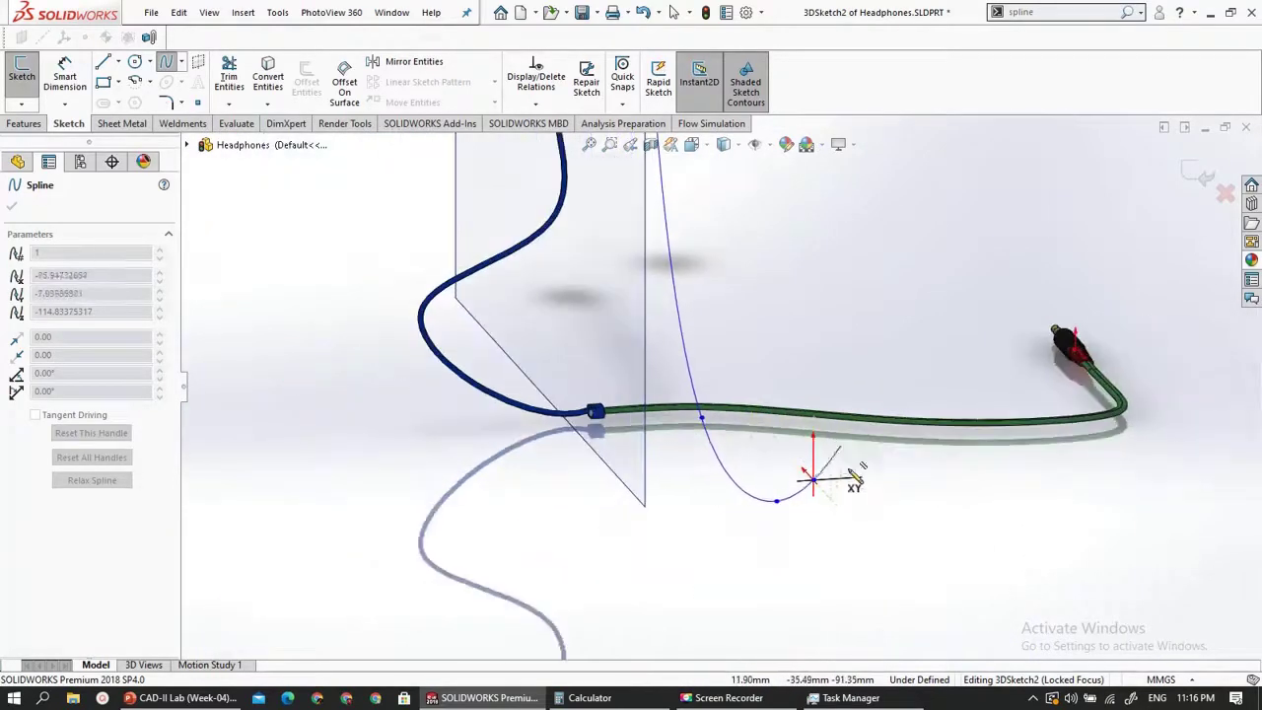
pyautogui.click(857, 487)
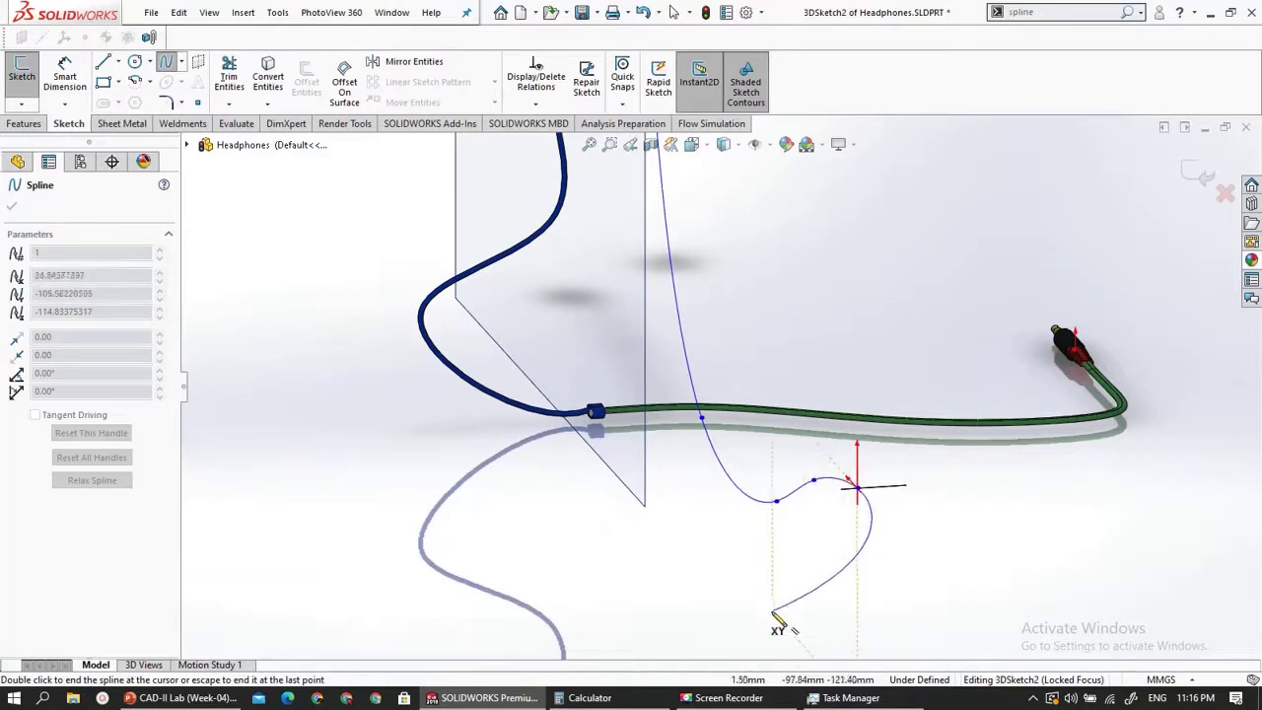
pyautogui.click(717, 538)
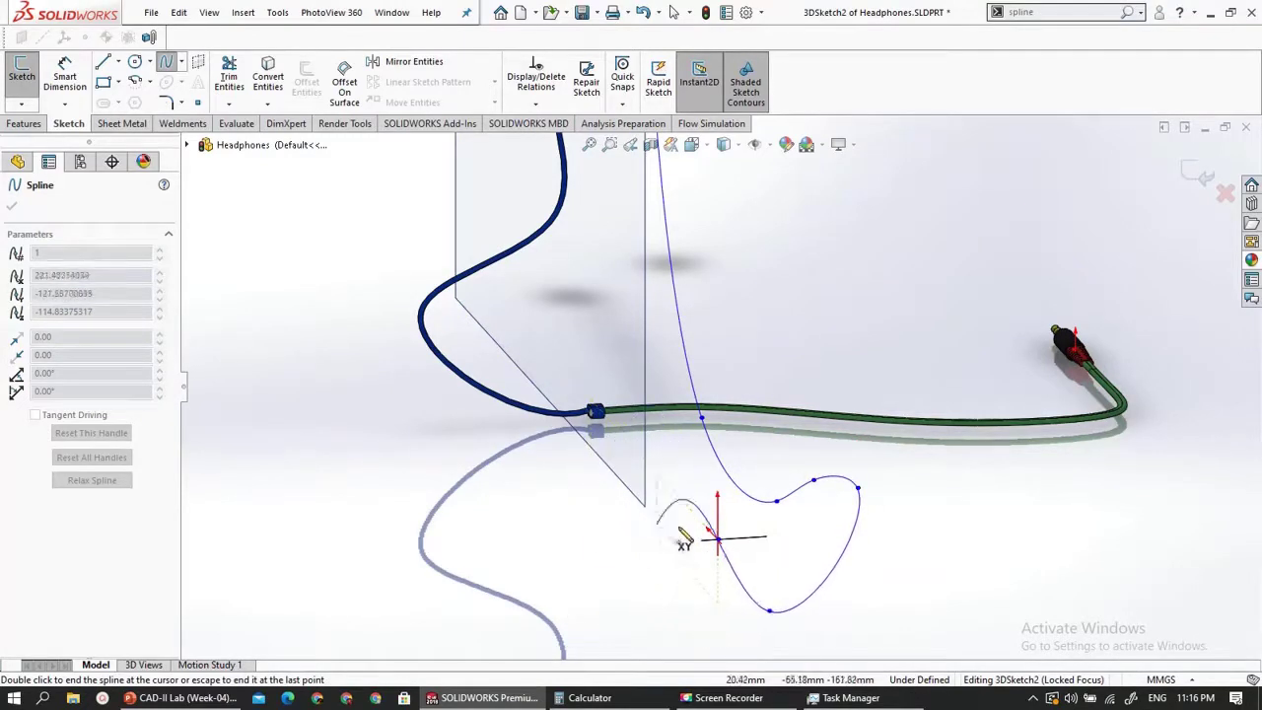
# - Carry the spline past the joint in a wavy run of five more points below the first wire
pyautogui.click(692, 528)
pyautogui.click(592, 541)
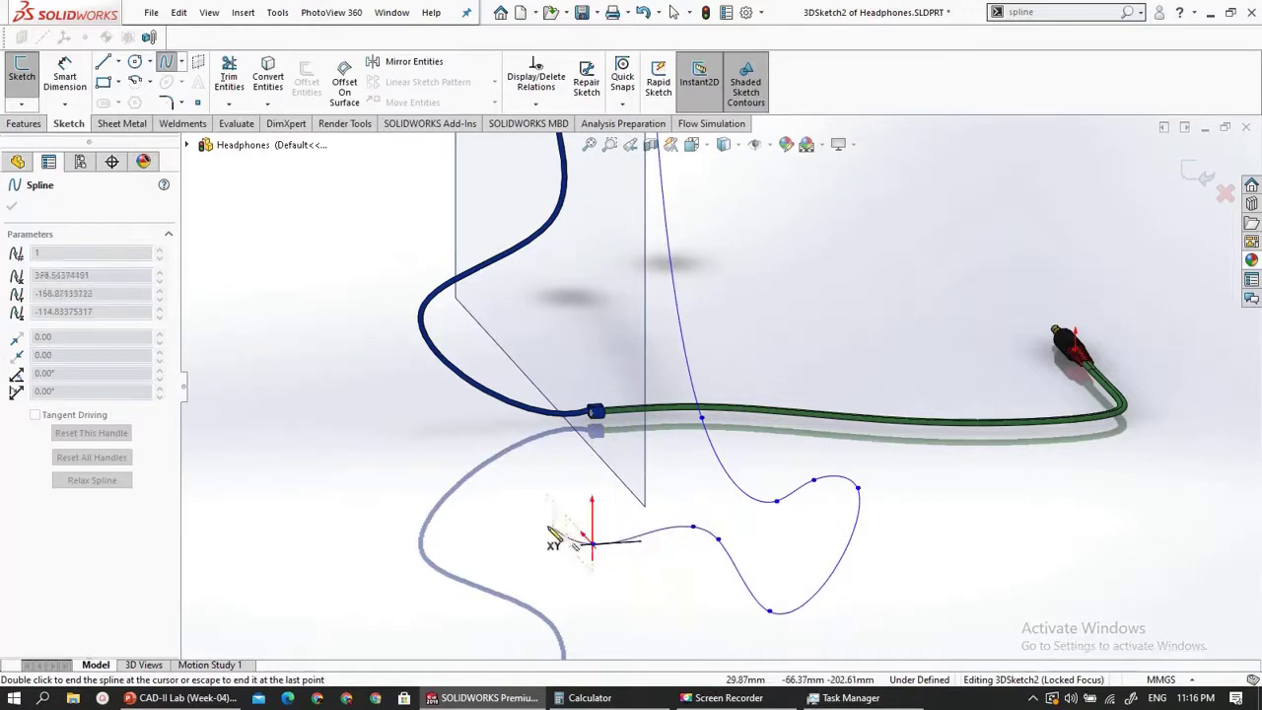
pyautogui.click(546, 508)
pyautogui.click(515, 448)
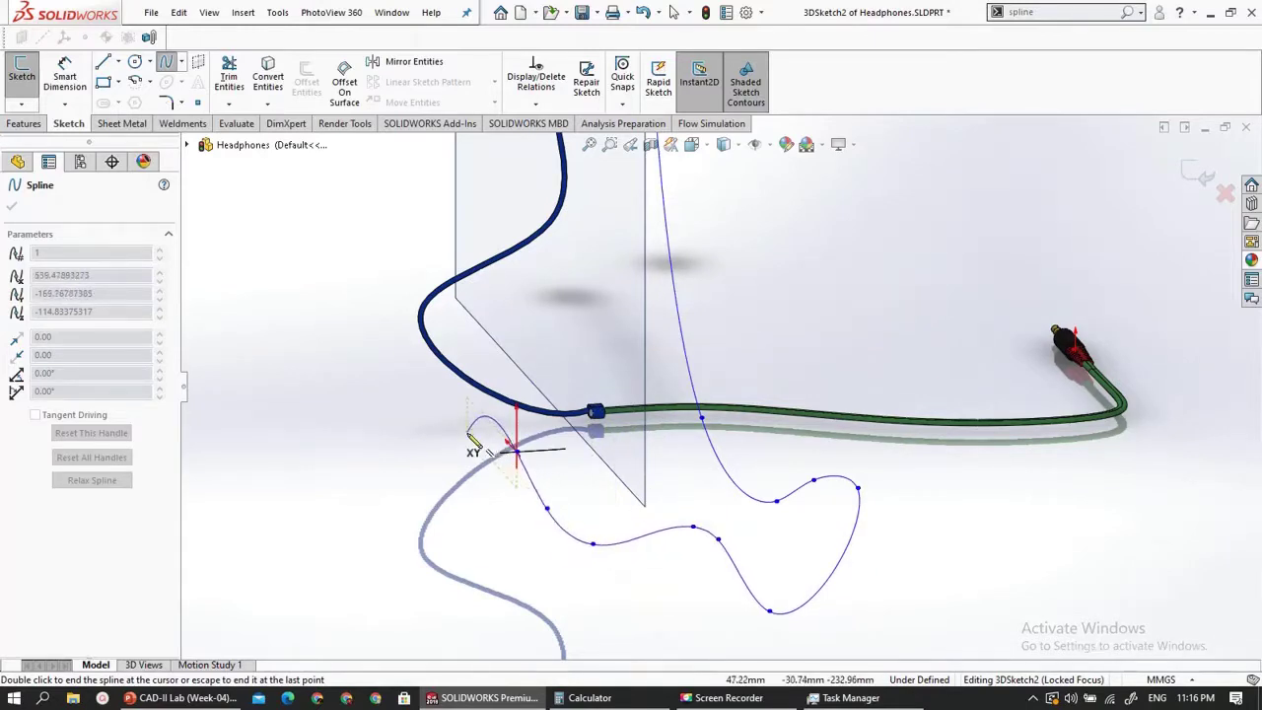
pyautogui.click(464, 451)
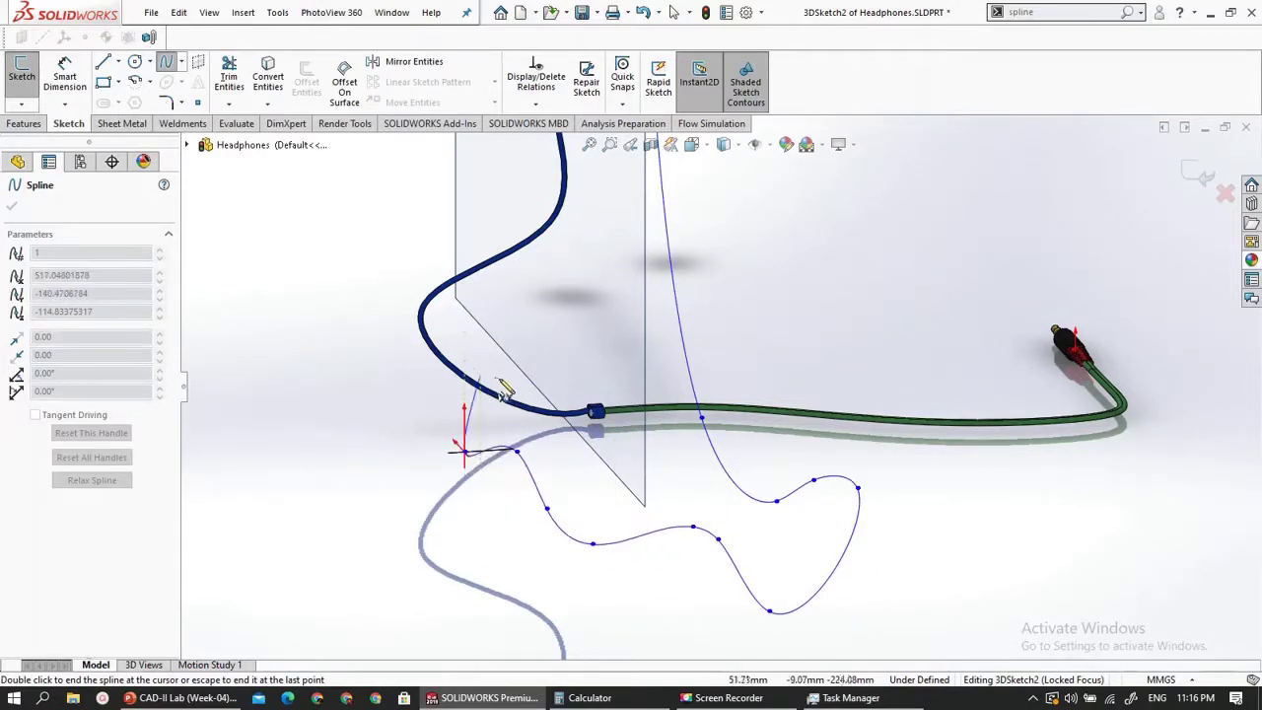
# - Turn the spline back with one more point and attach it to the centre of the free circle on the joint's end face
pyautogui.scroll(-2, 548, 401)
pyautogui.scroll(3, 436, 454)
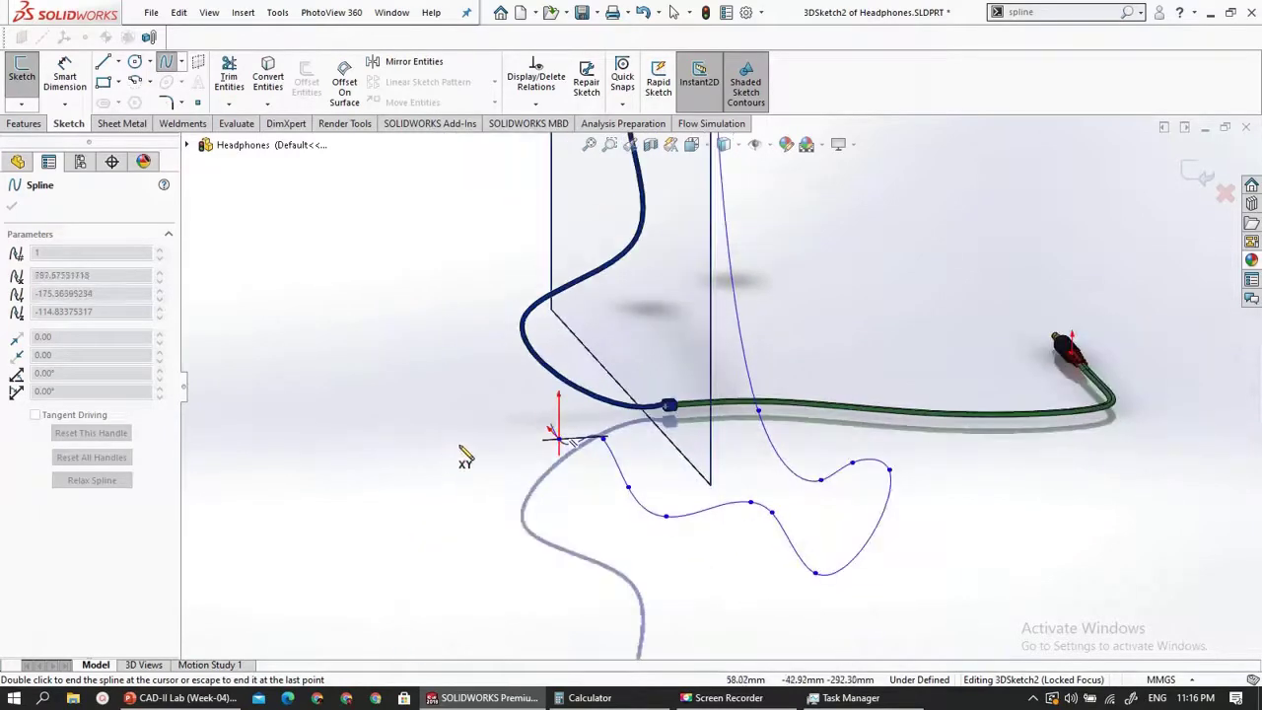
pyautogui.scroll(-5, 602, 428)
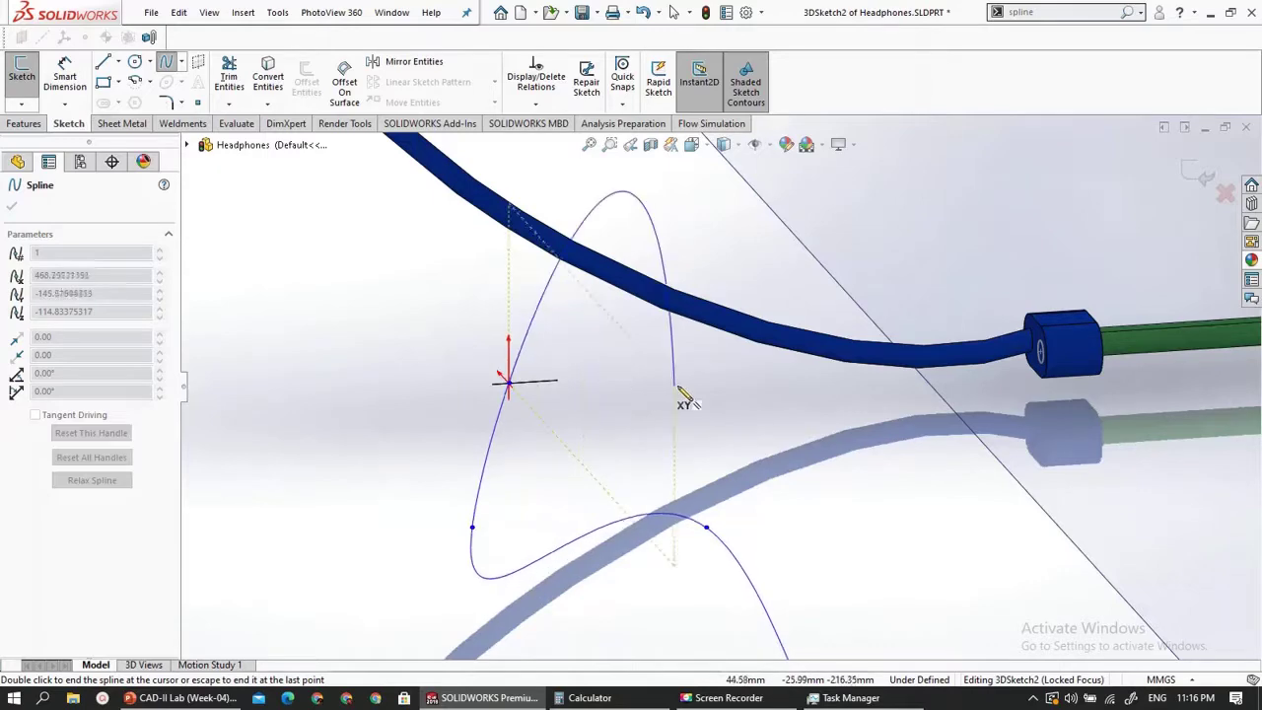
pyautogui.moveTo(679, 397); pyautogui.dragTo(701, 376, button='middle')
pyautogui.scroll(5, 704, 388)
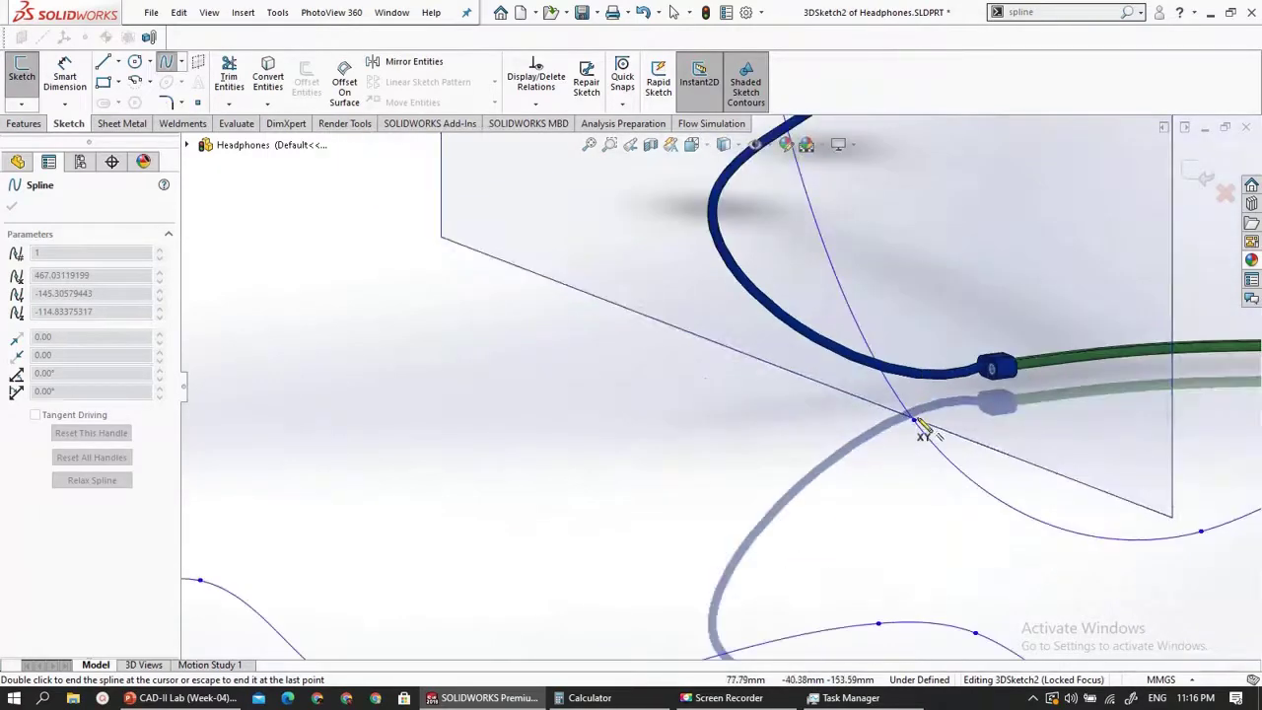
pyautogui.scroll(1, 921, 422)
pyautogui.scroll(-8, 850, 382)
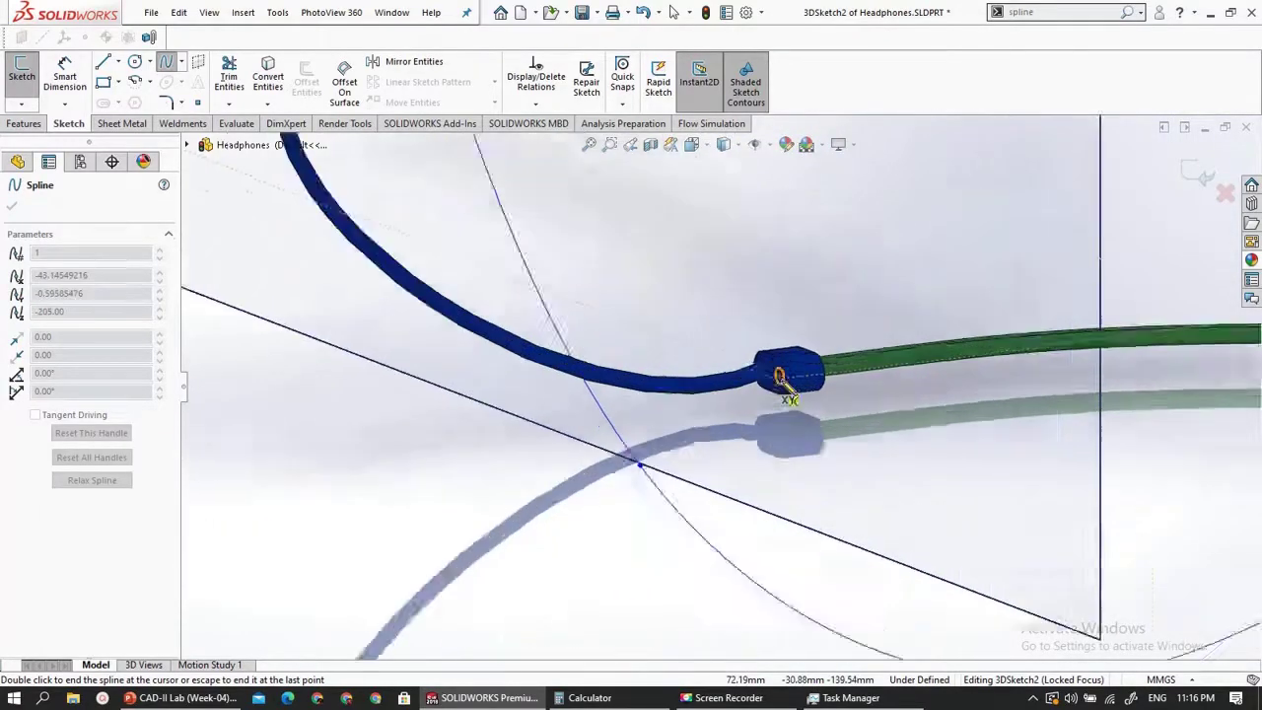
pyautogui.scroll(-2, 779, 394)
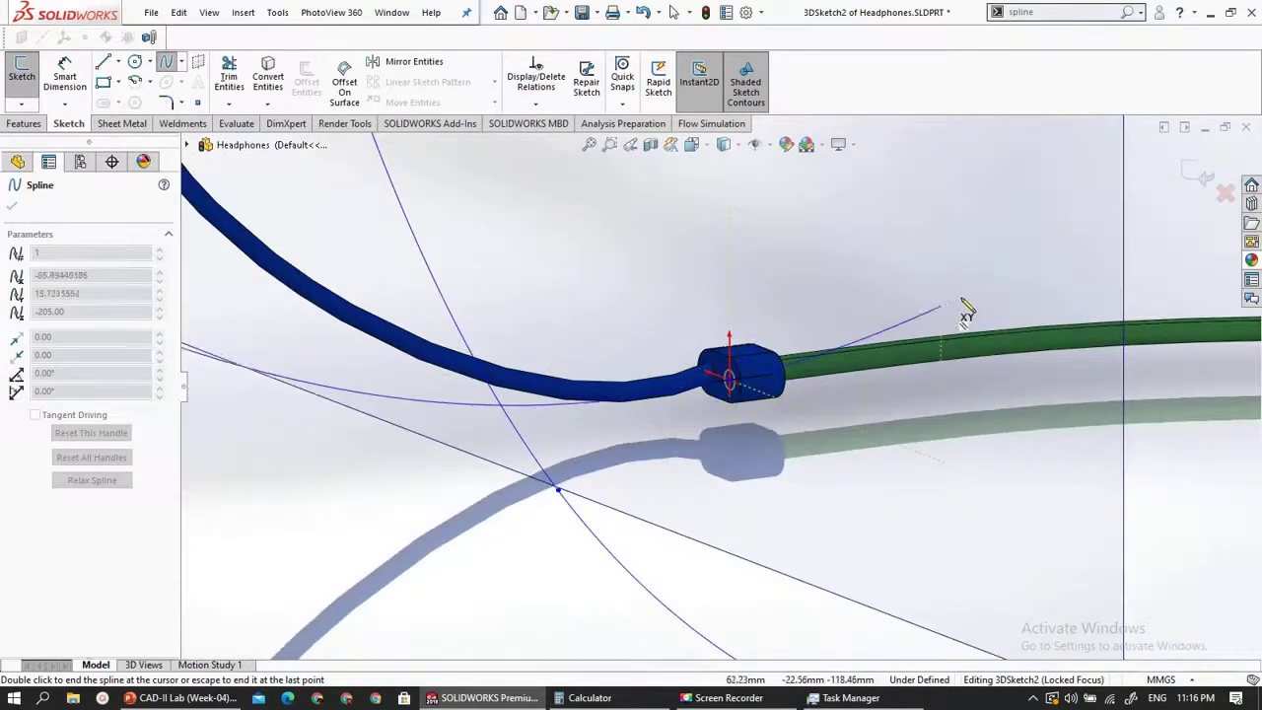
pyautogui.scroll(2, 742, 471)
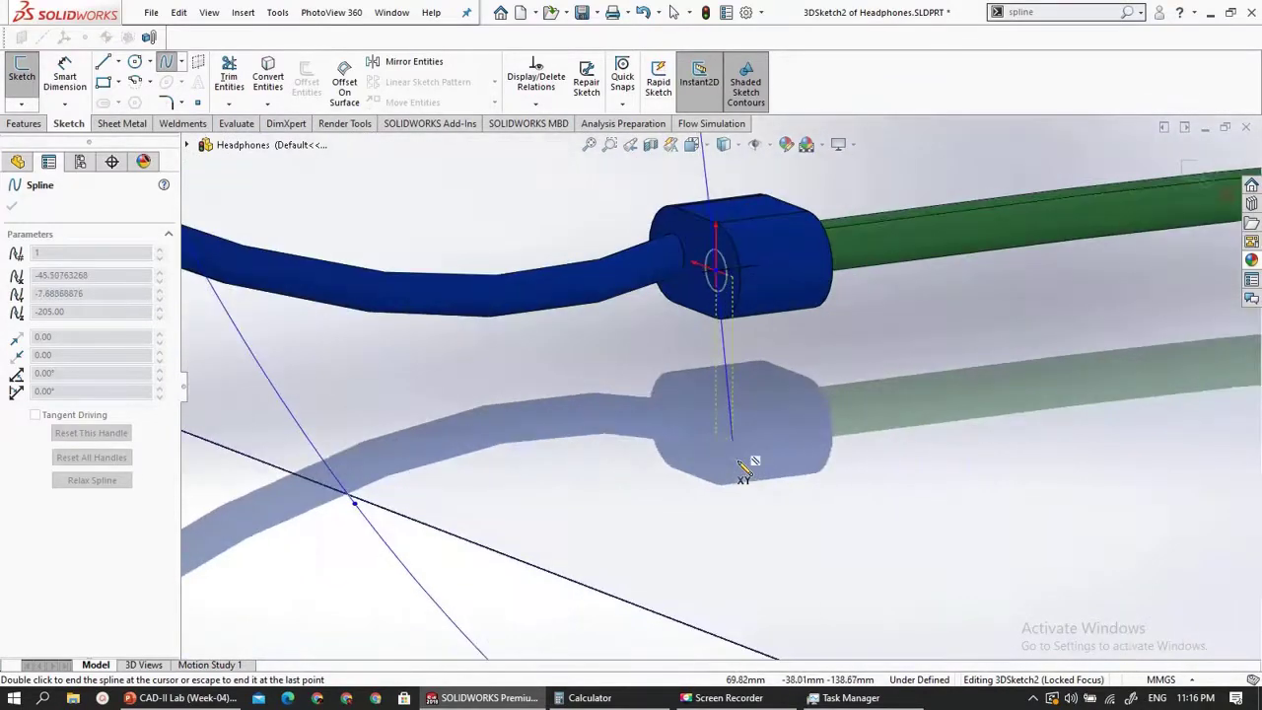
pyautogui.scroll(-6, 741, 465)
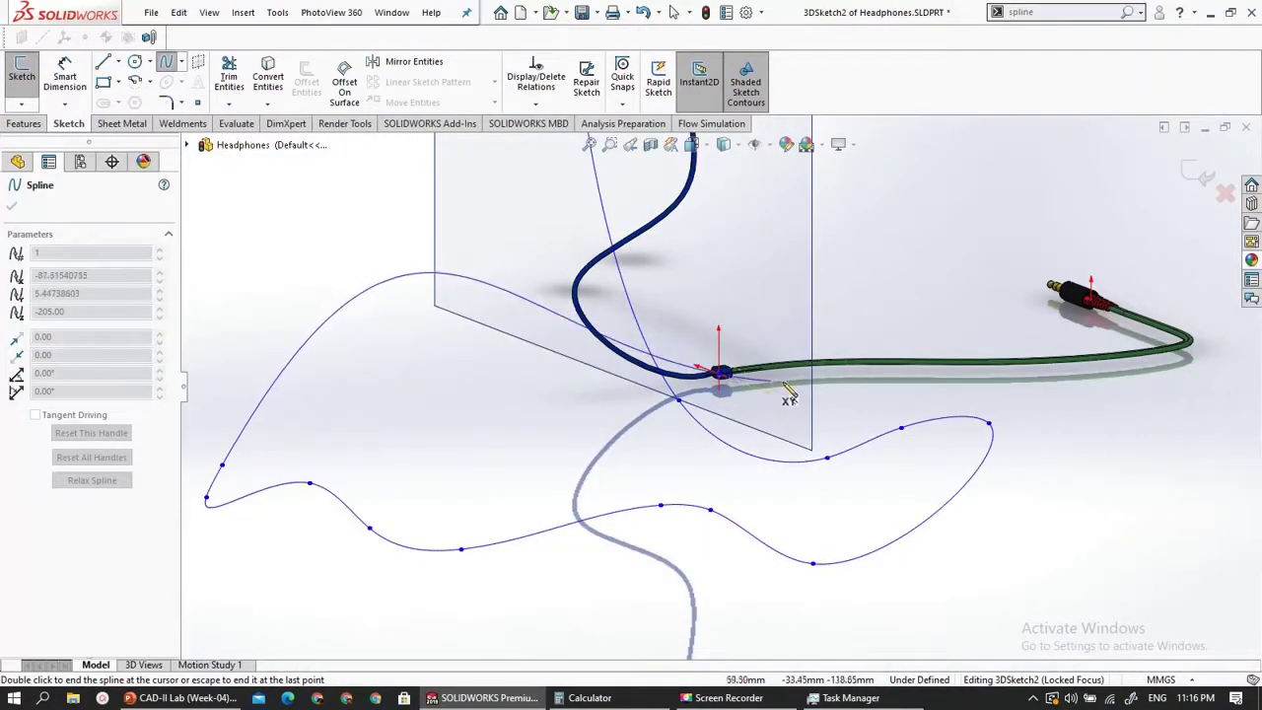
# - End the spline and undo it
pyautogui.press('Escape')
pyautogui.scroll(7, 738, 389)
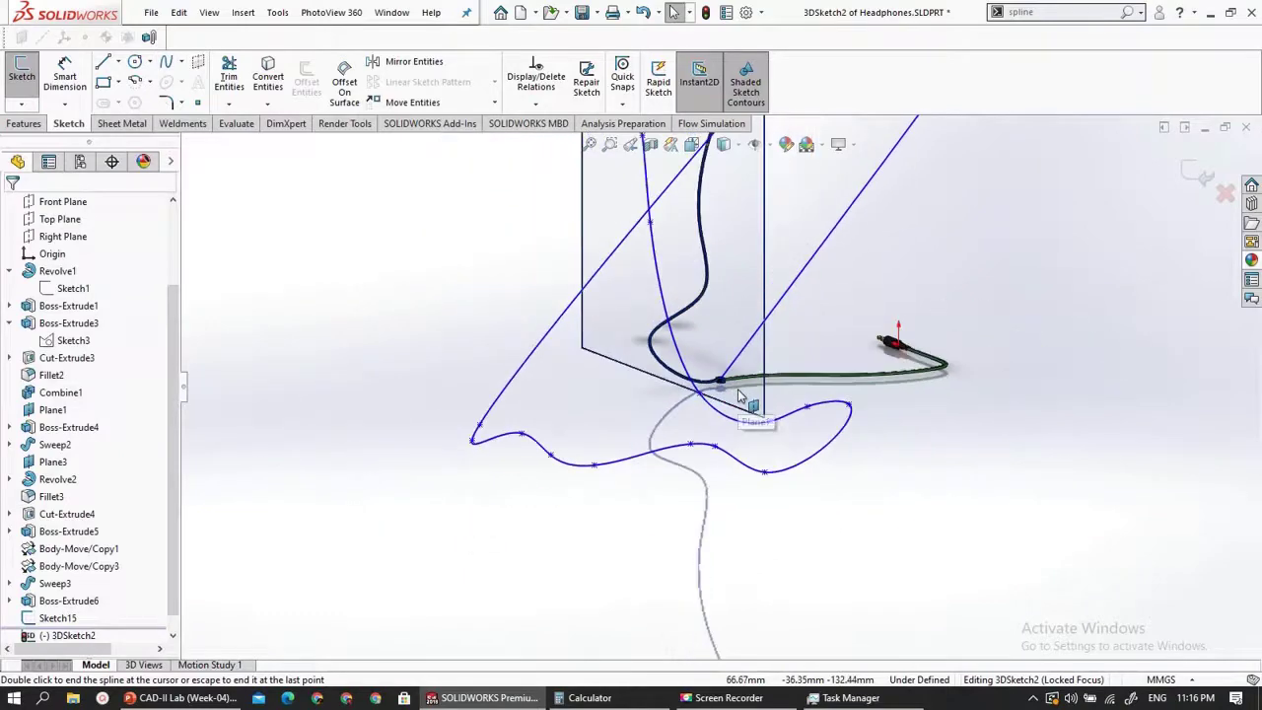
pyautogui.scroll(2, 751, 406)
pyautogui.scroll(-6, 767, 355)
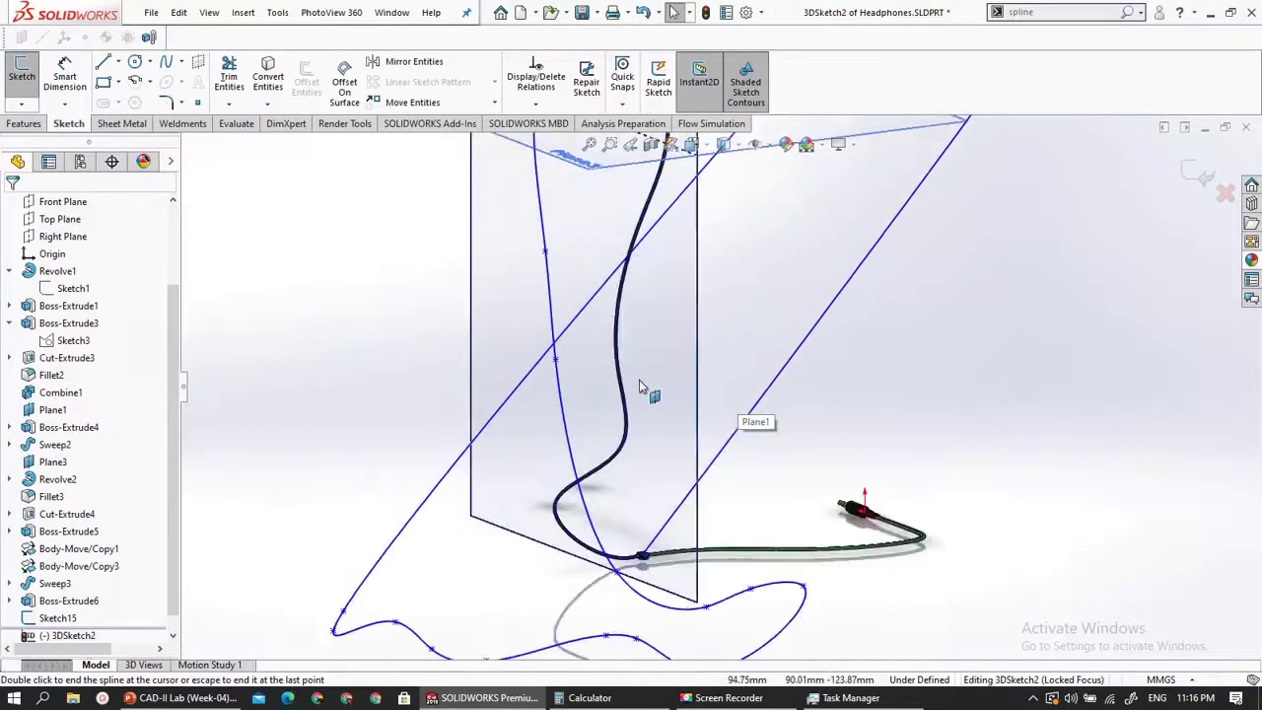
pyautogui.hotkey('ctrl', 'z')
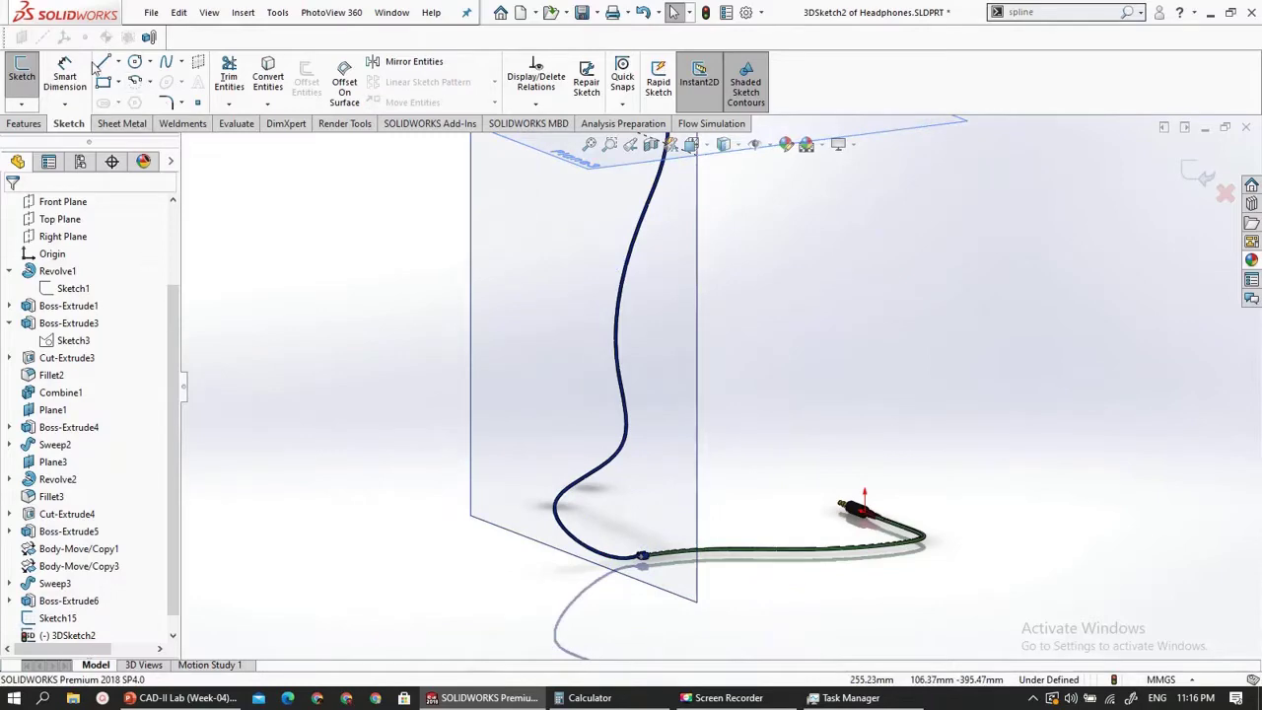
# - Start a new spline at the centre of the free circle on the joint's end face
pyautogui.scroll(-6, 631, 555)
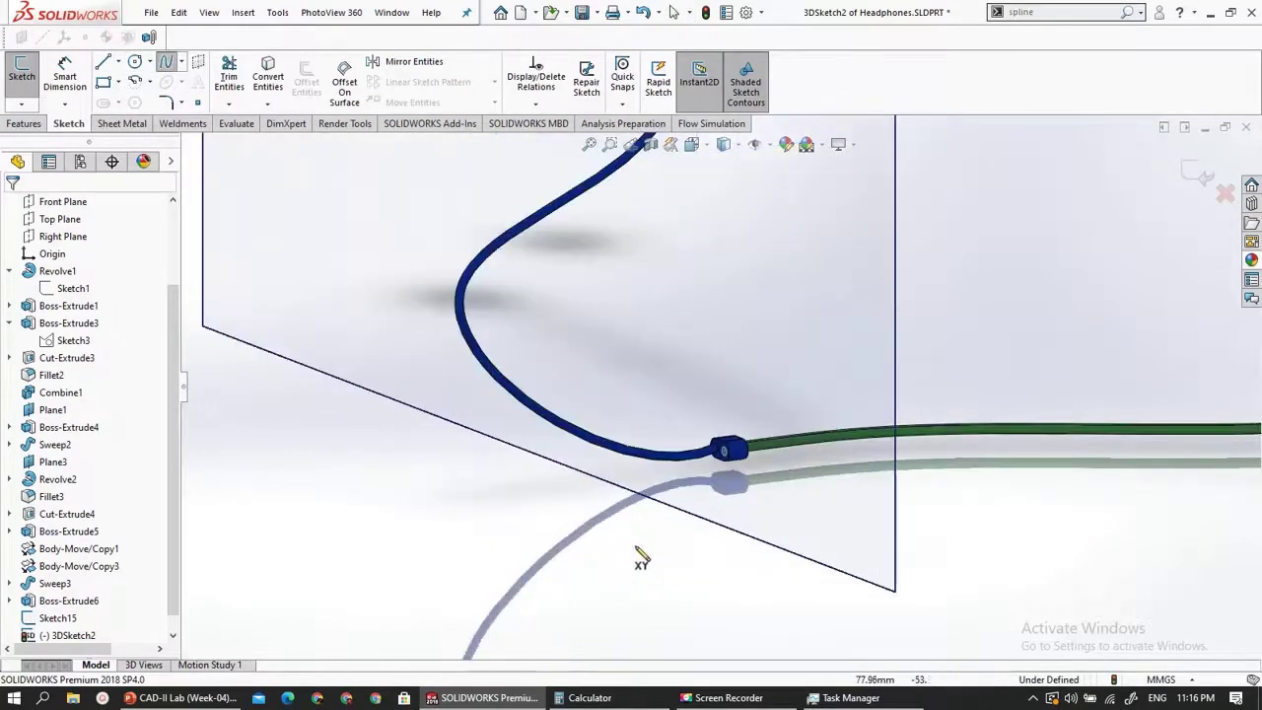
pyautogui.scroll(-5, 789, 358)
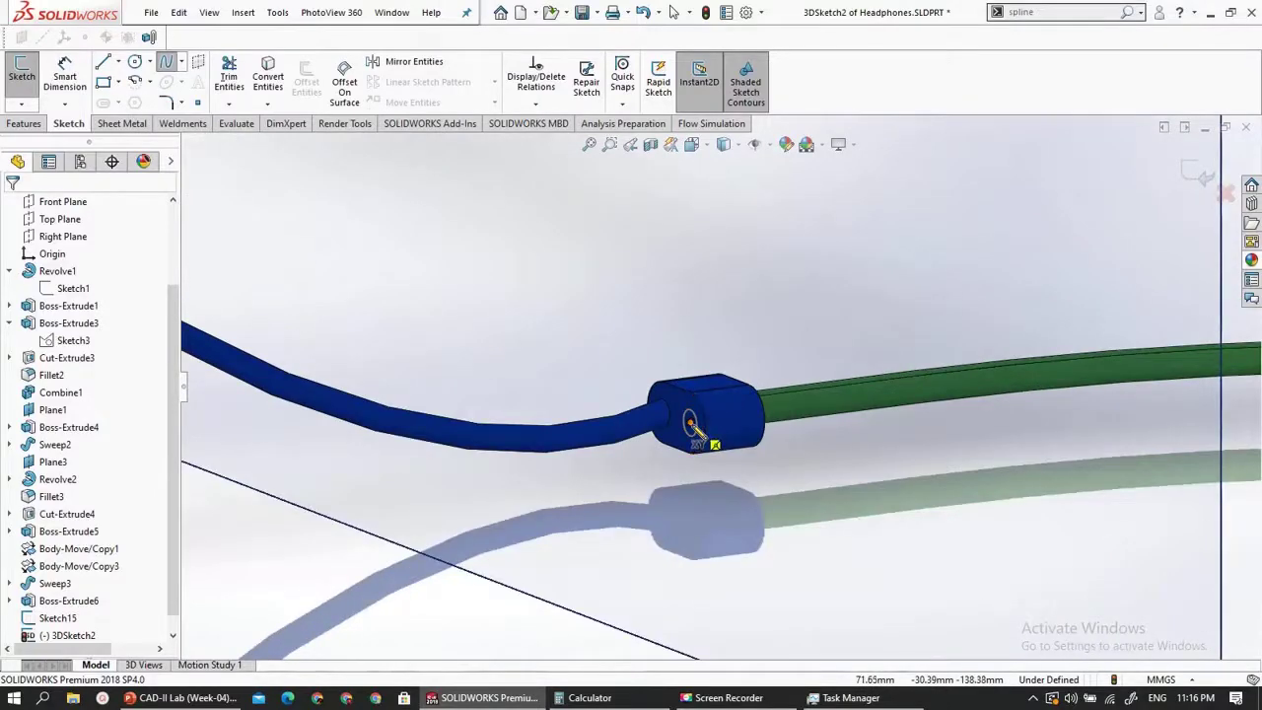
pyautogui.click(690, 423)
pyautogui.click(690, 423)
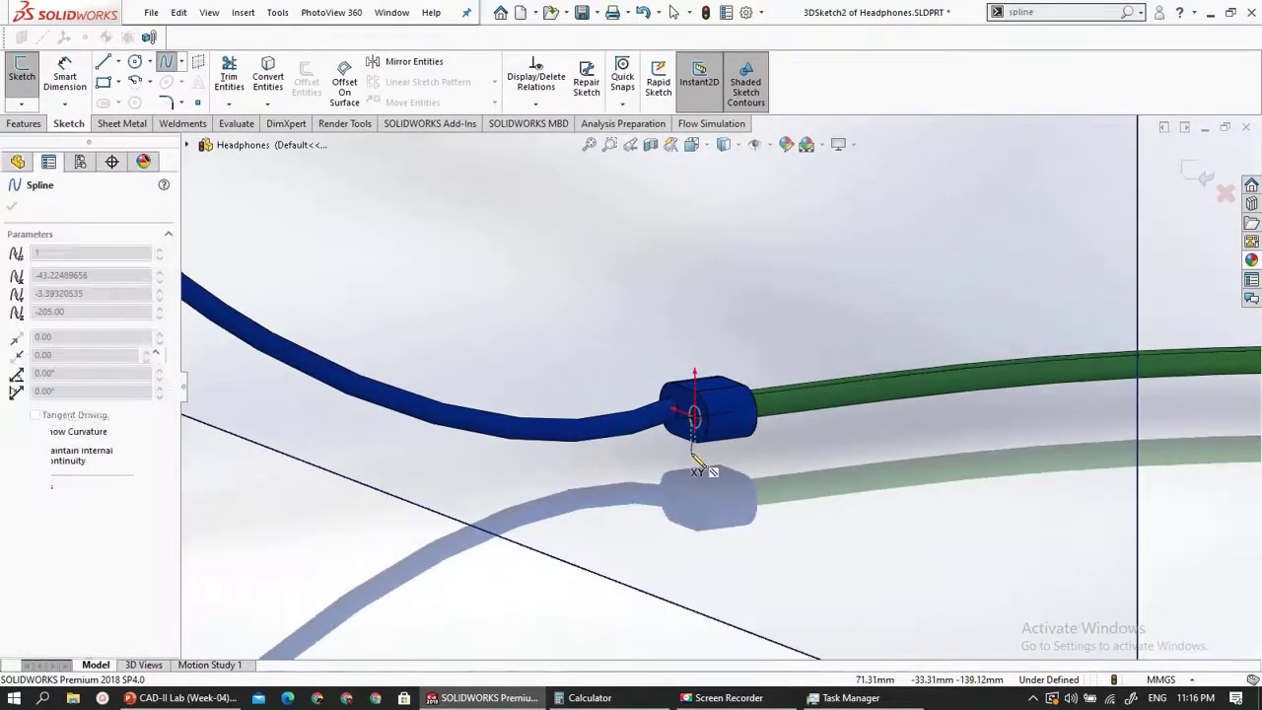
pyautogui.scroll(-2, 641, 439)
pyautogui.scroll(5, 774, 419)
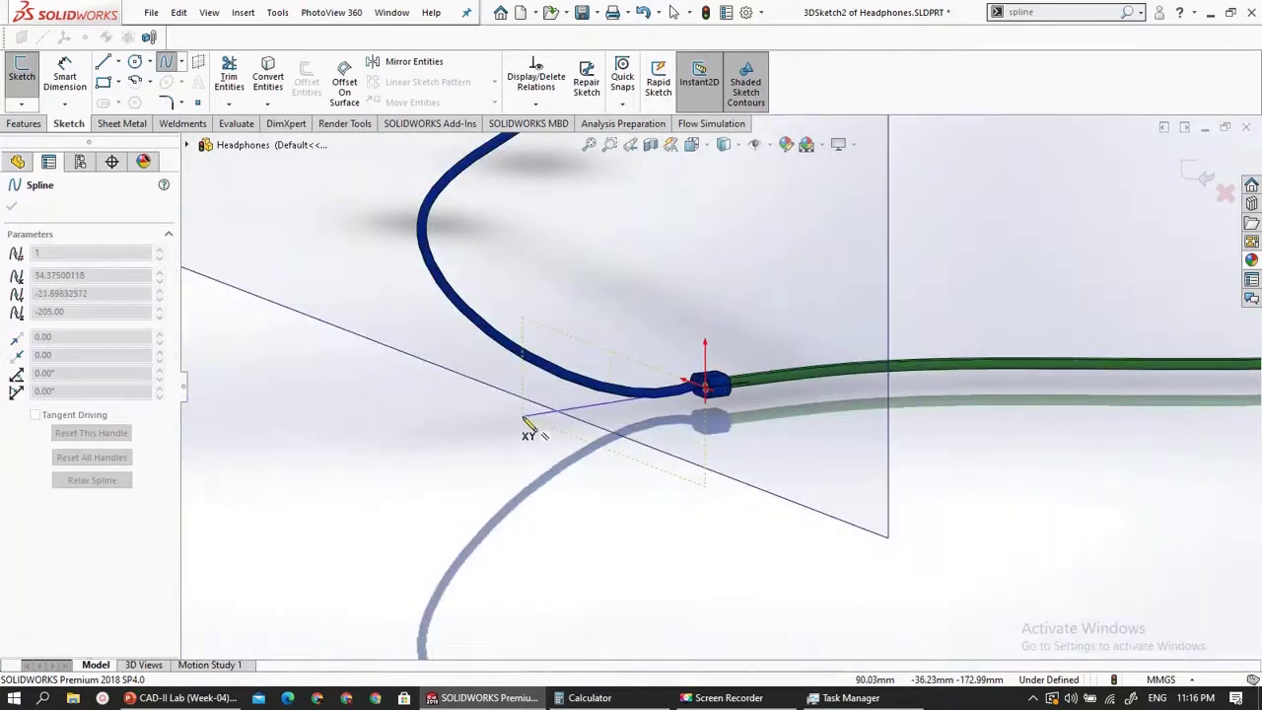
# - Carry the spline from the joint through three points in the XY plane, rising alongside the first wire
pyautogui.click(522, 415)
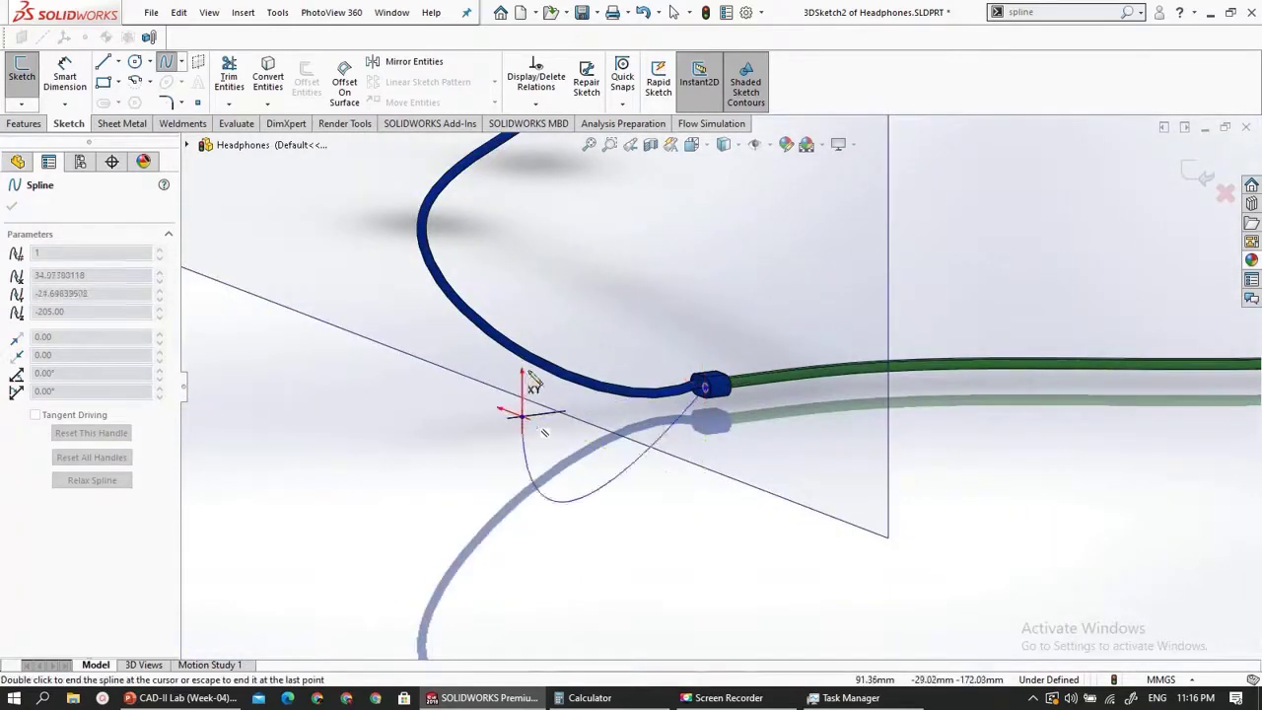
pyautogui.click(558, 233)
pyautogui.scroll(10, 592, 291)
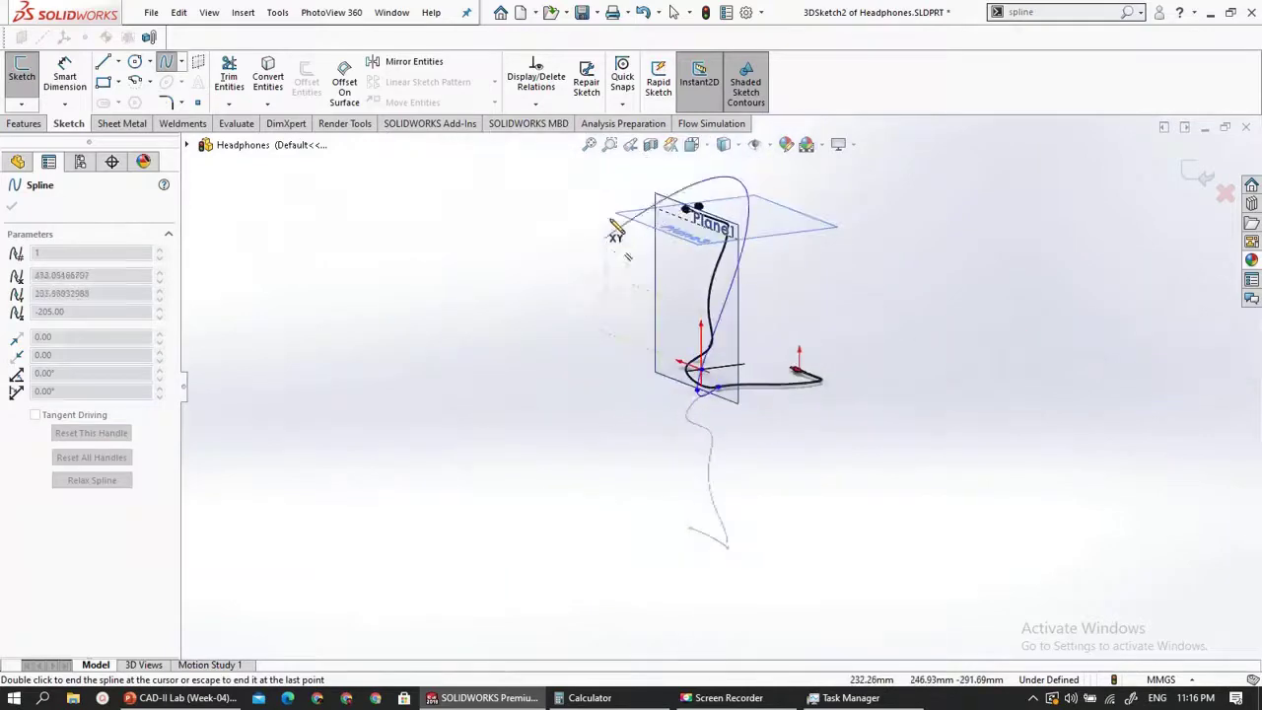
pyautogui.scroll(-3, 690, 217)
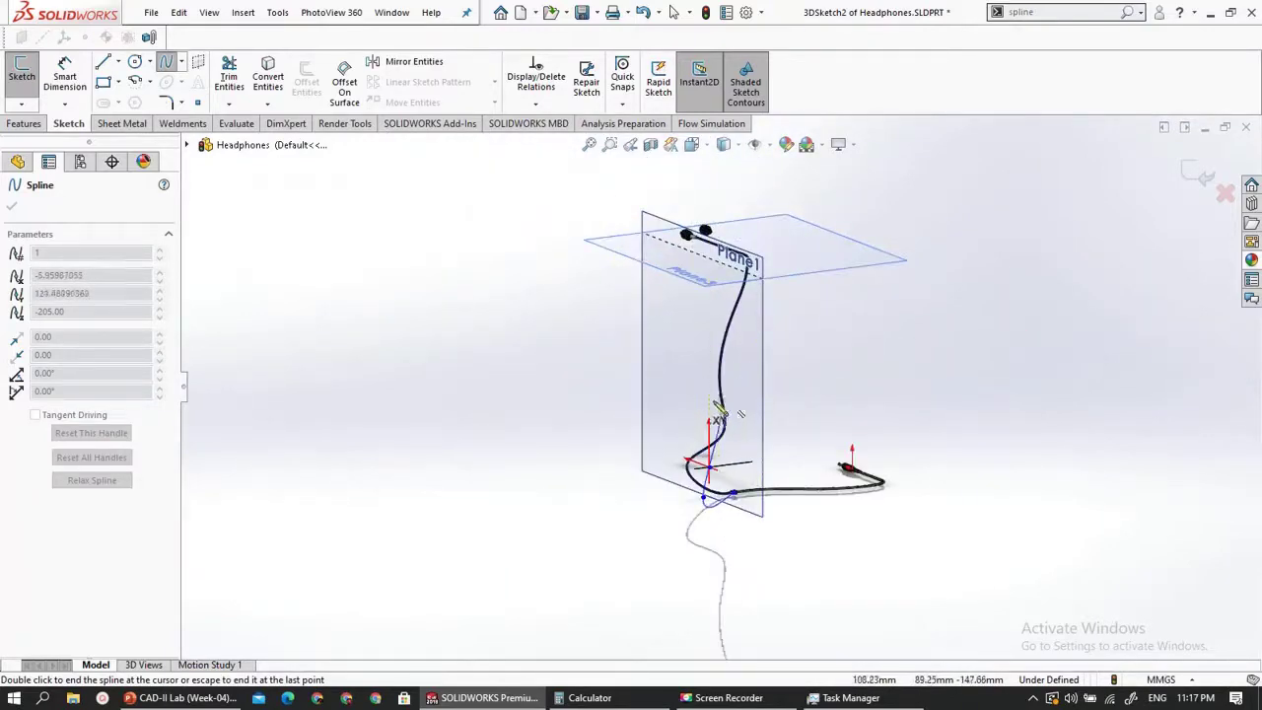
pyautogui.scroll(-5, 726, 426)
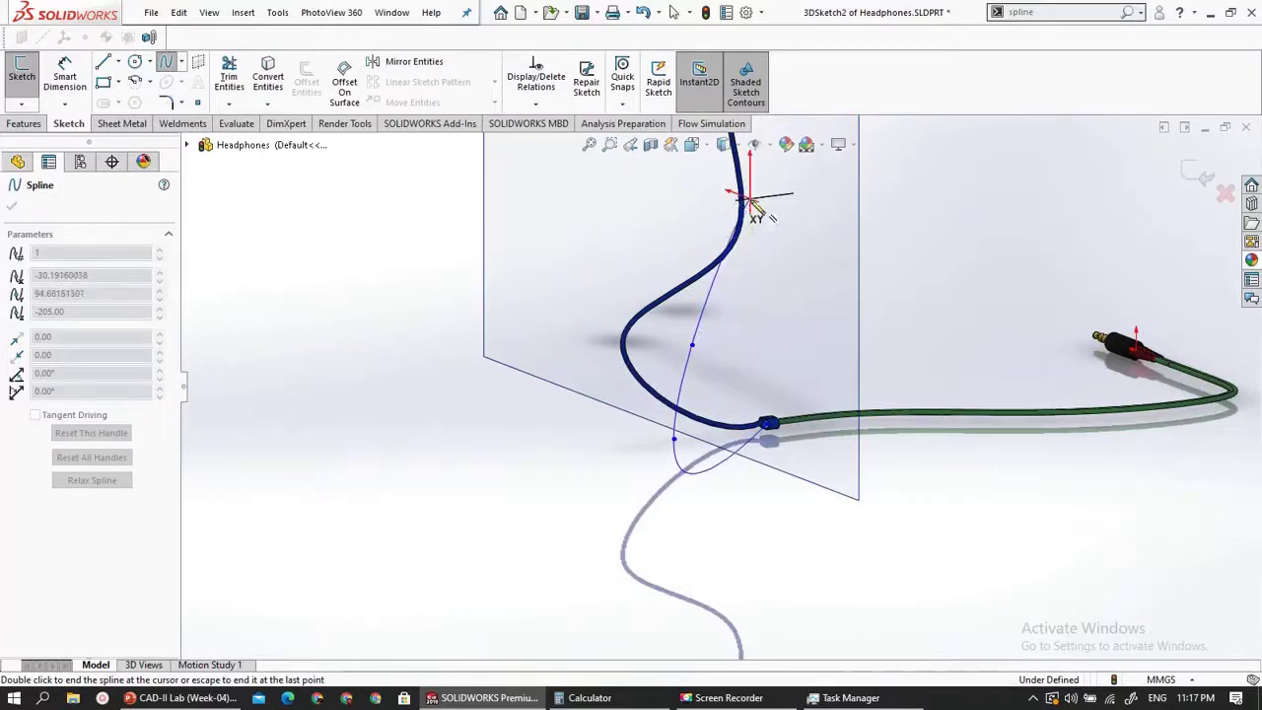
# - Continue the spline in the XY plane with four more points, up beside the first wire and across past the unwired earbud
pyautogui.scroll(4, 749, 212)
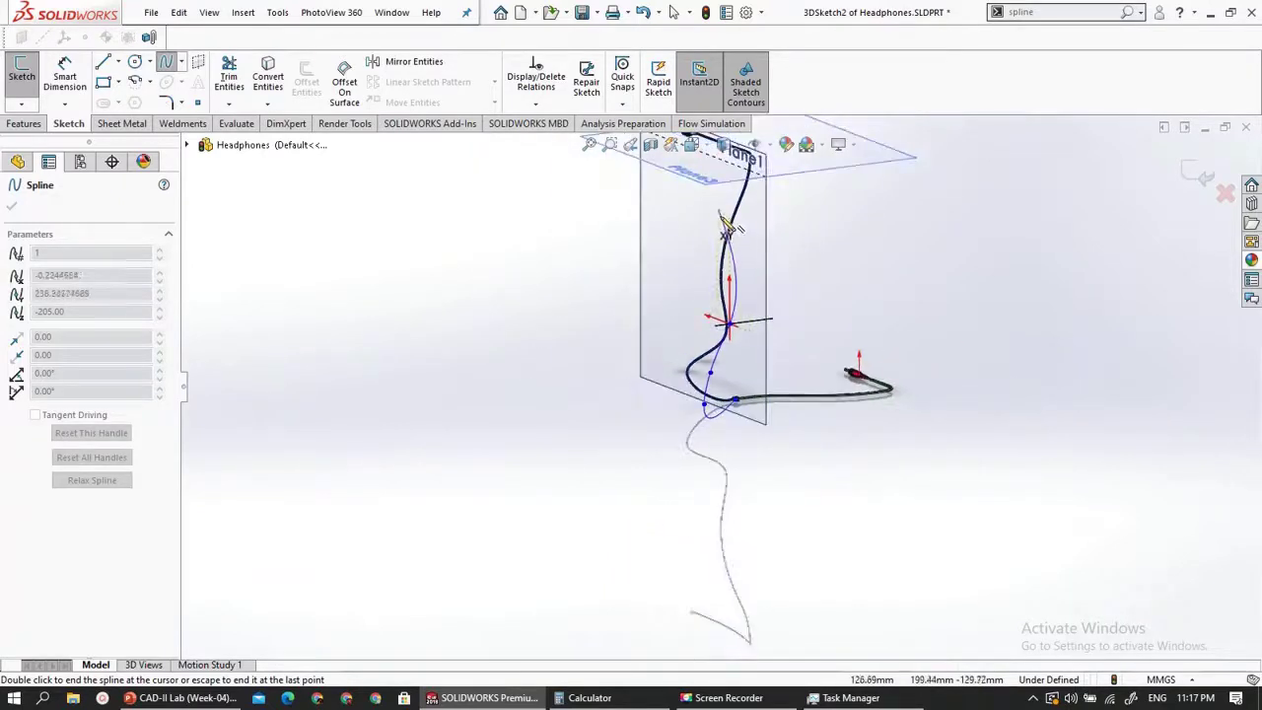
pyautogui.scroll(2, 727, 227)
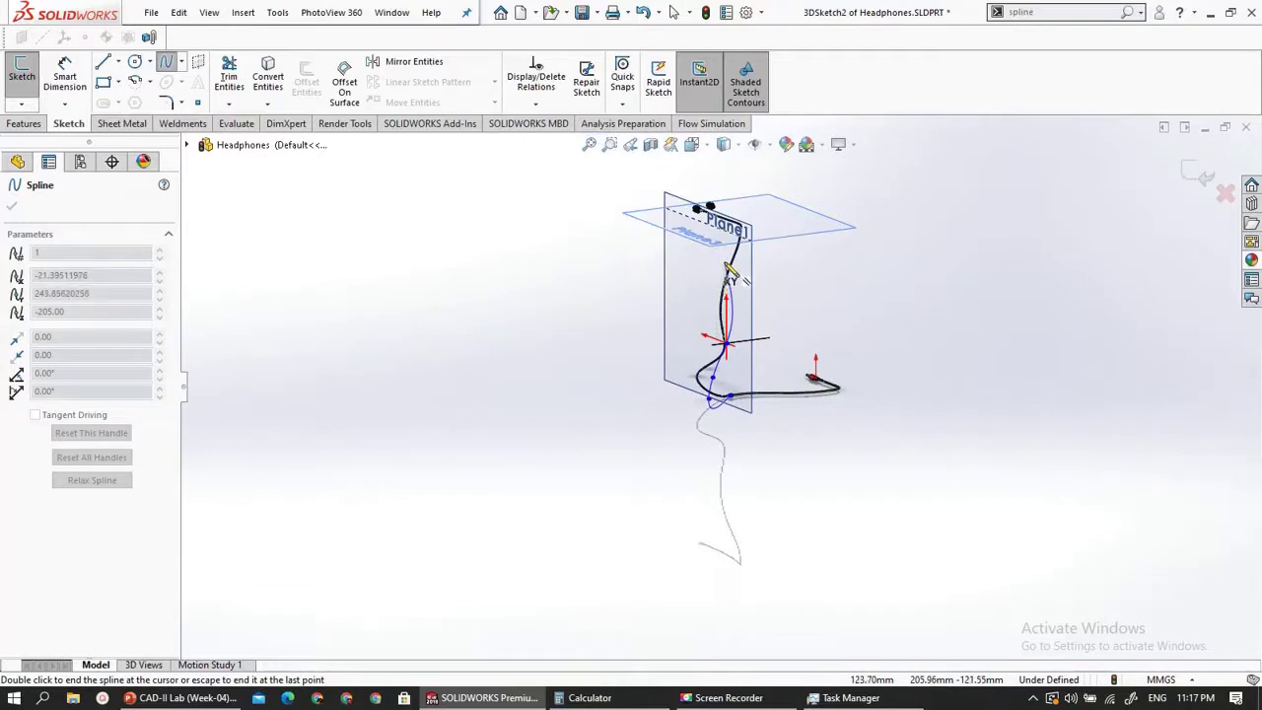
pyautogui.moveTo(729, 259); pyautogui.dragTo(800, 289, button='middle')
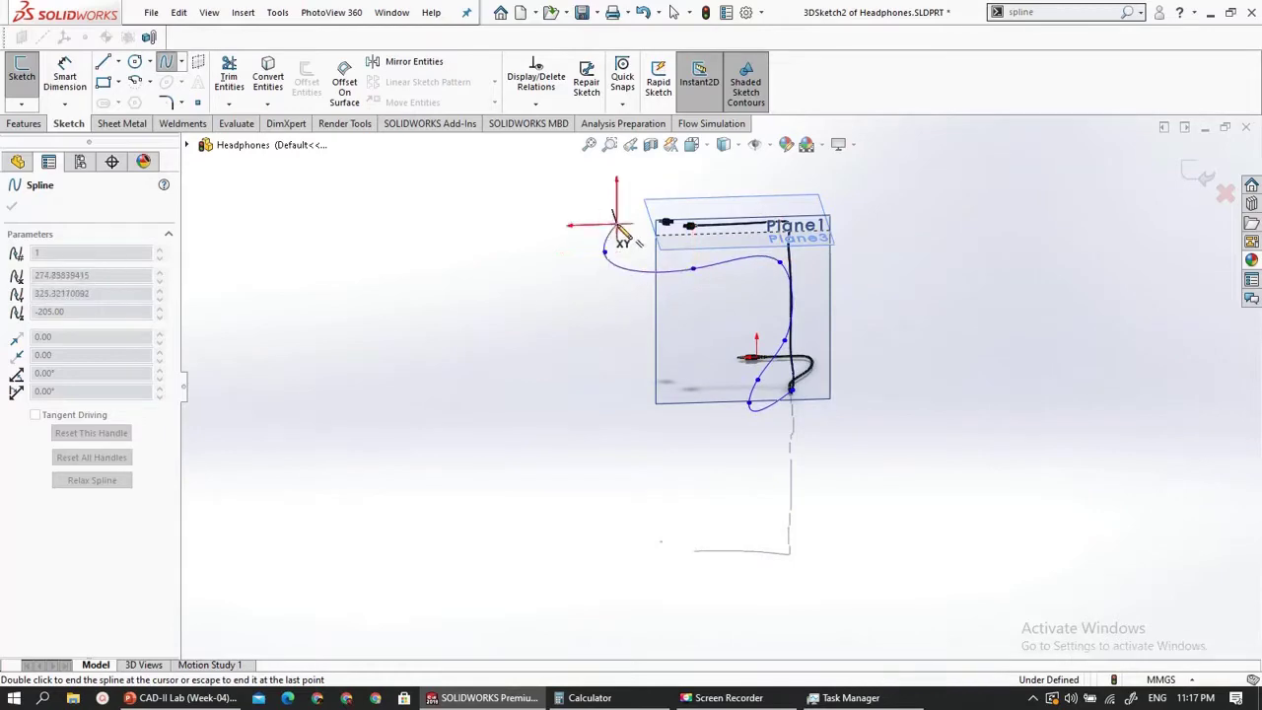
pyautogui.moveTo(618, 224); pyautogui.dragTo(669, 237, button='middle')
pyautogui.scroll(-5, 669, 243)
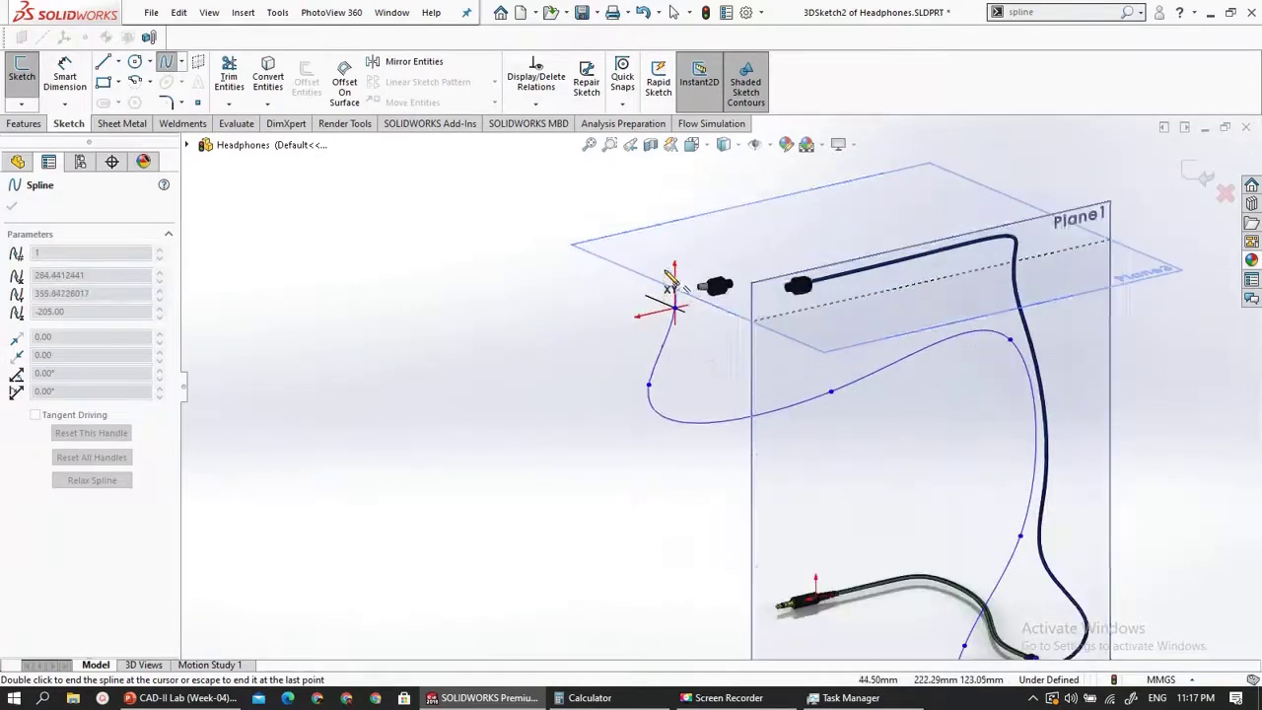
pyautogui.scroll(-5, 674, 288)
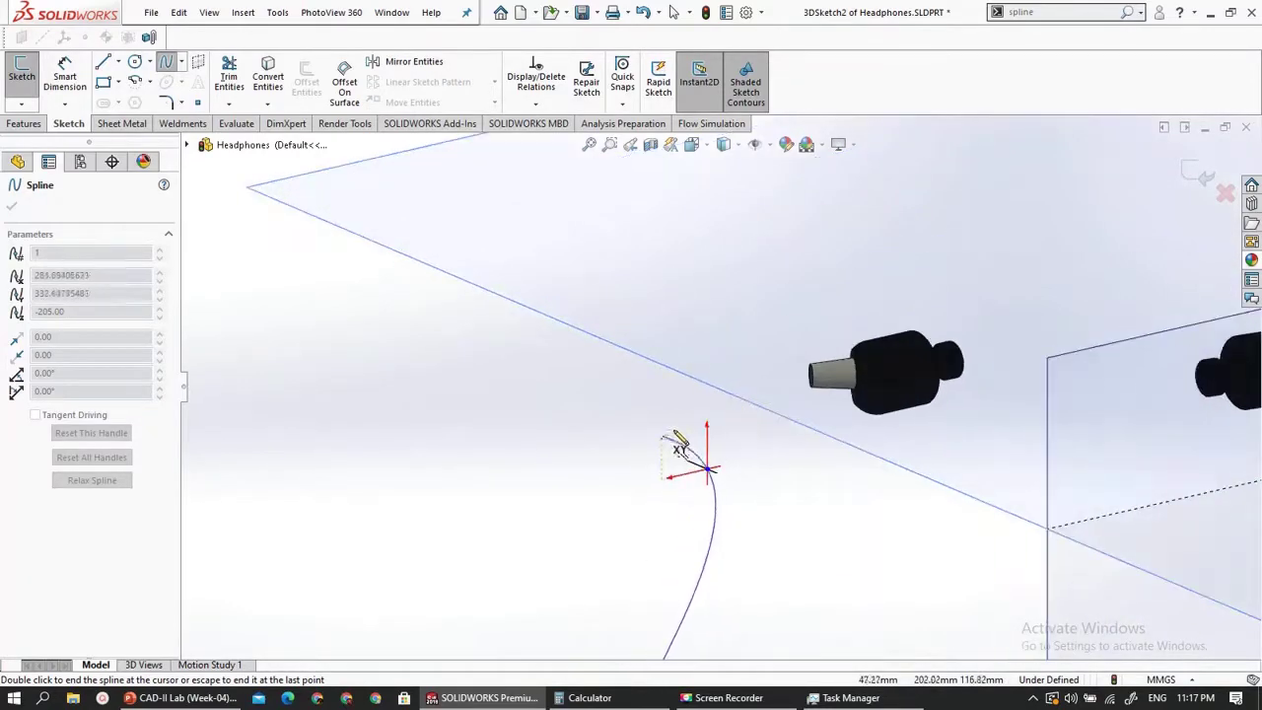
pyautogui.scroll(10, 759, 404)
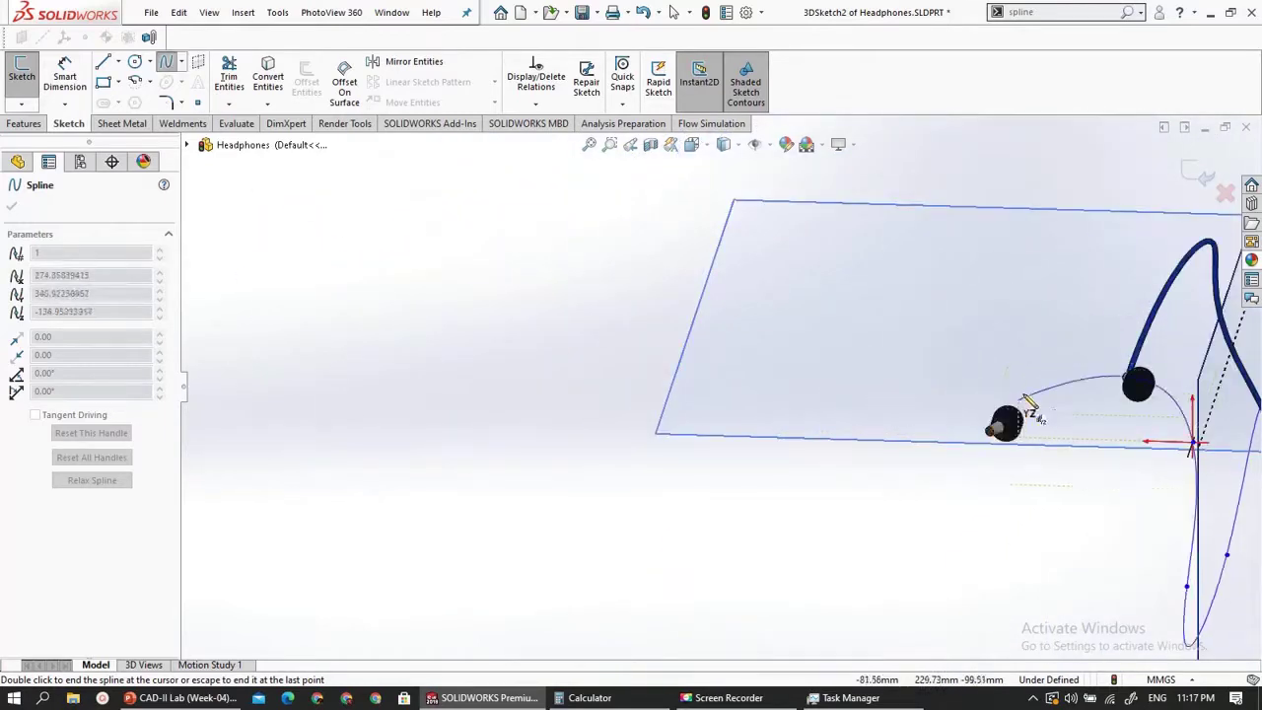
# - Add two spline points in the YZ plane below the unwired earbud and end the spline at the centre of its stem's end face
pyautogui.click(1048, 481)
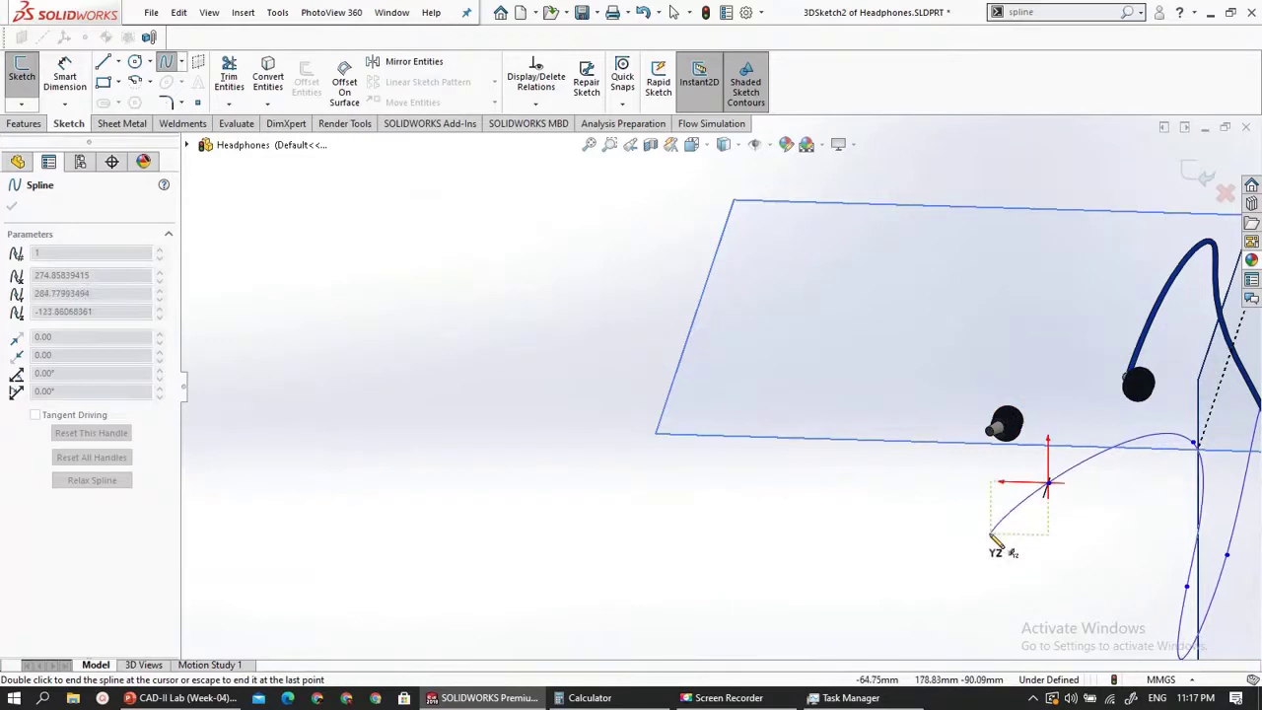
pyautogui.click(991, 534)
pyautogui.scroll(-6, 981, 454)
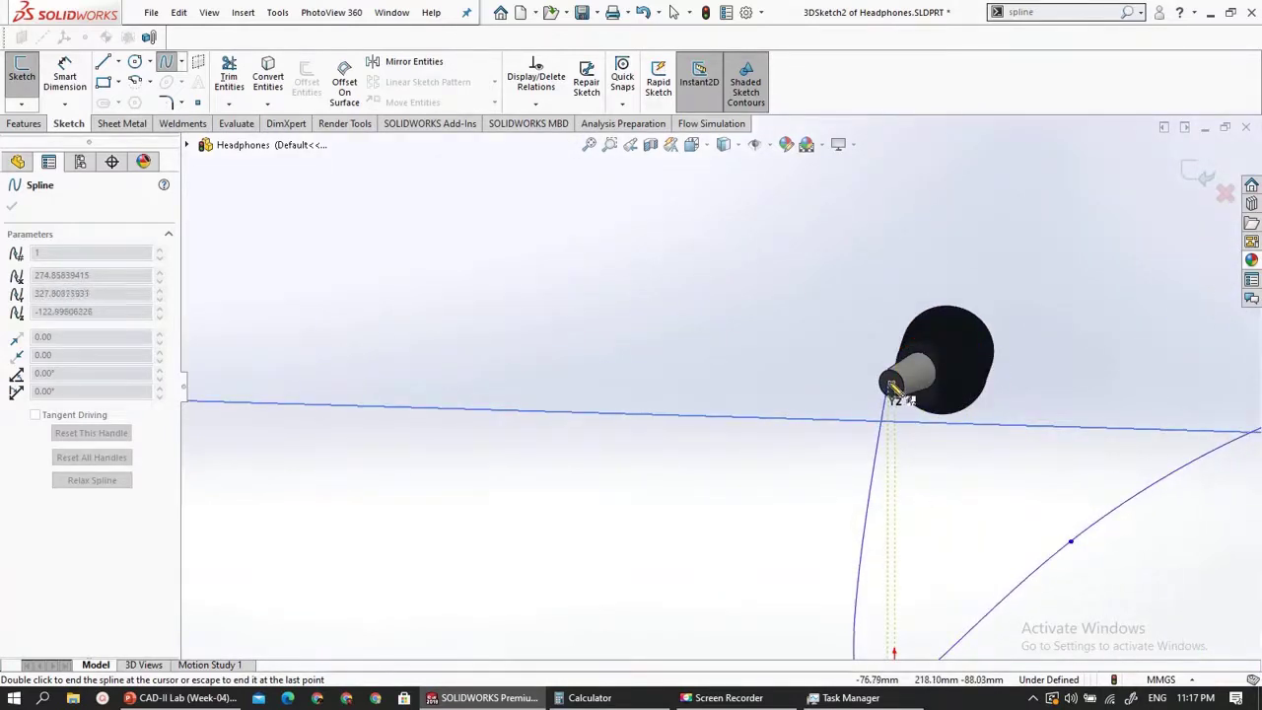
pyautogui.scroll(-6, 899, 387)
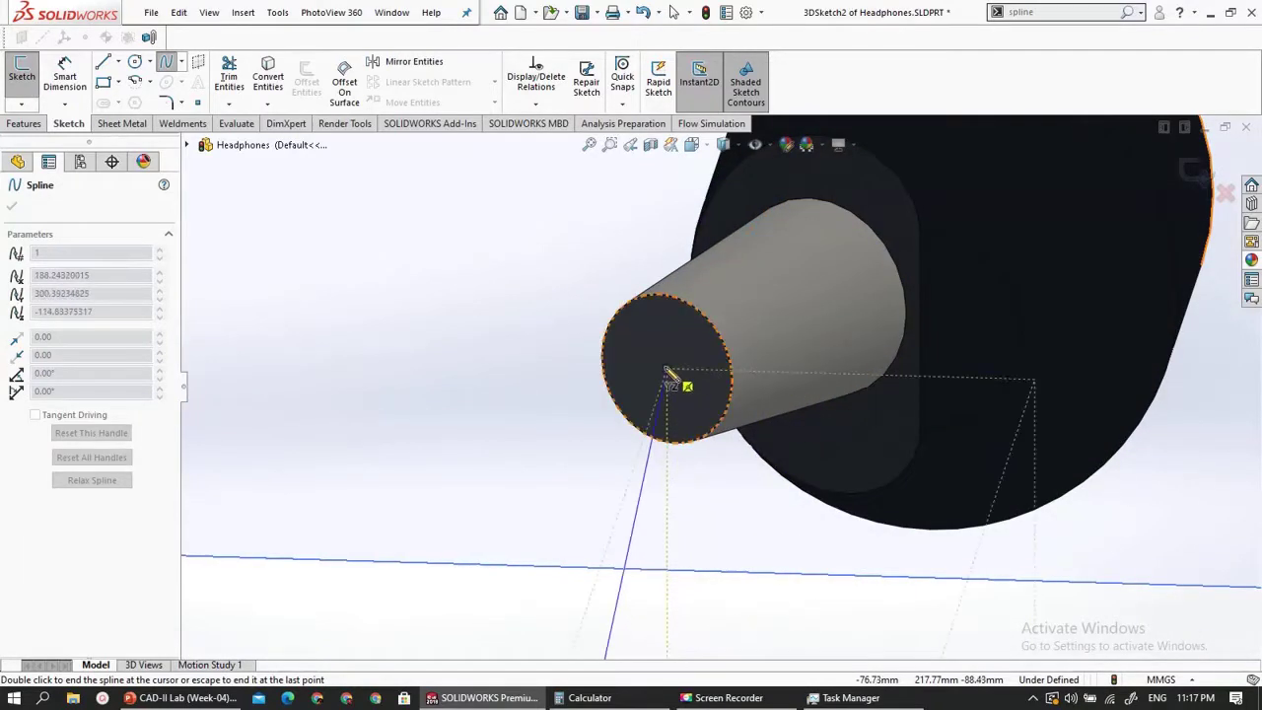
pyautogui.moveTo(676, 386); pyautogui.dragTo(664, 414, button='middle')
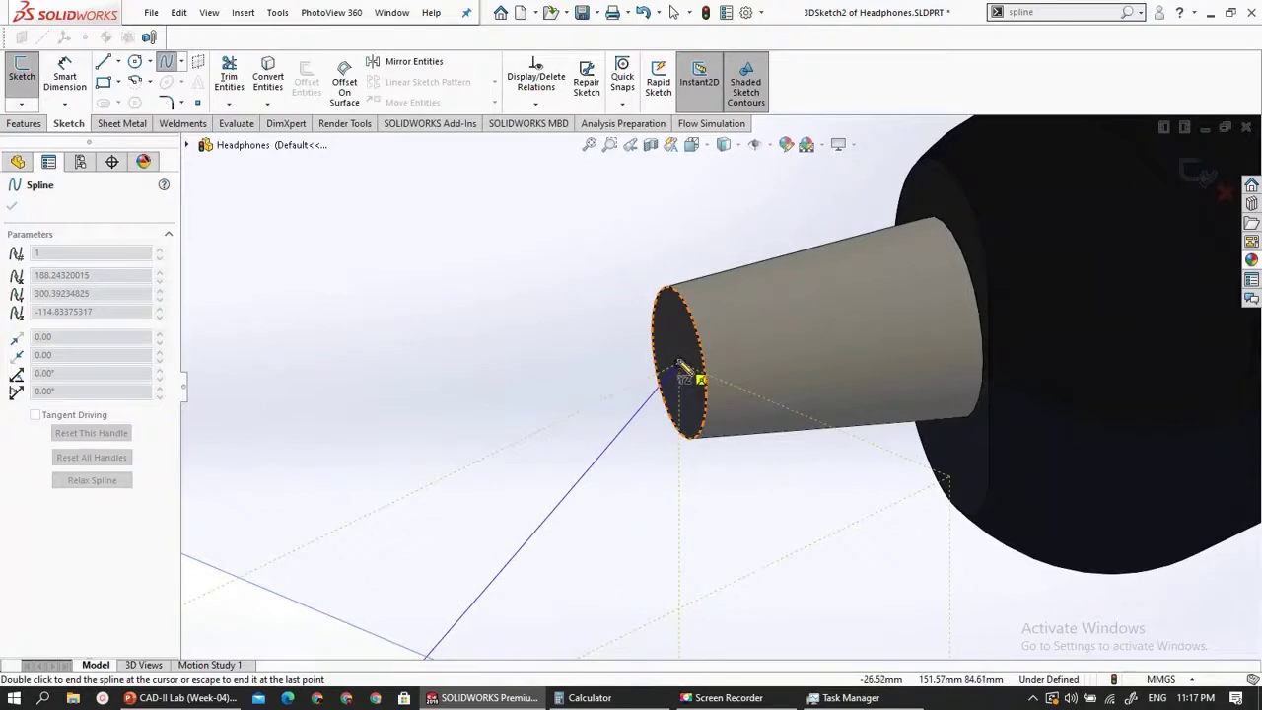
pyautogui.click(680, 365)
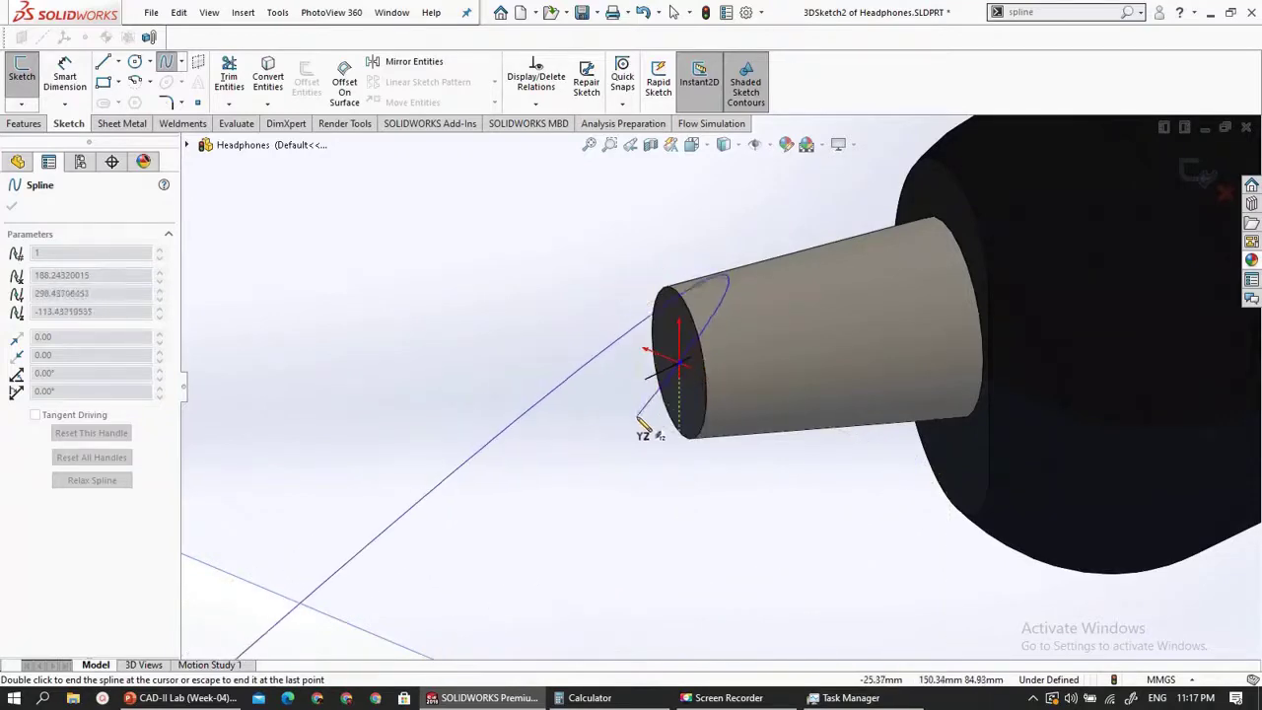
pyautogui.doubleClick(786, 333)
# - Examine how the spline's end meets the end face of the earbud's tapered stem
pyautogui.scroll(8, 767, 333)
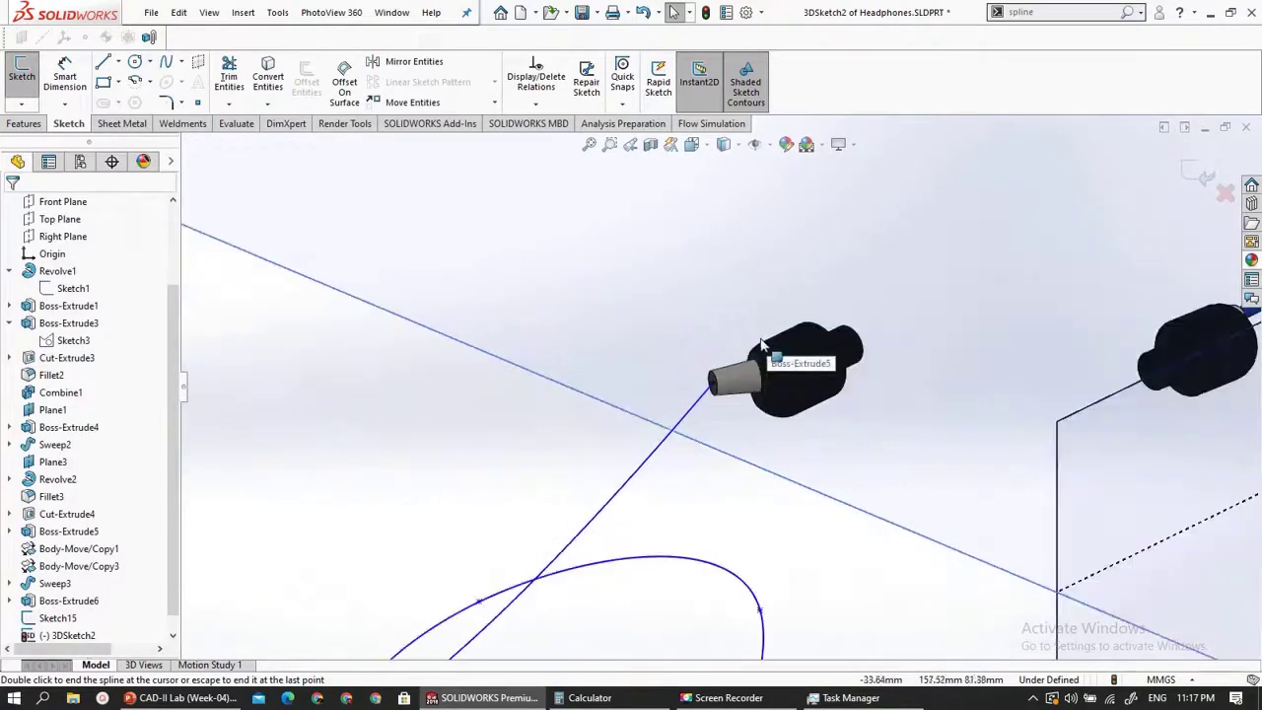
pyautogui.scroll(-4, 756, 443)
pyautogui.moveTo(693, 462); pyautogui.dragTo(560, 402, button='middle')
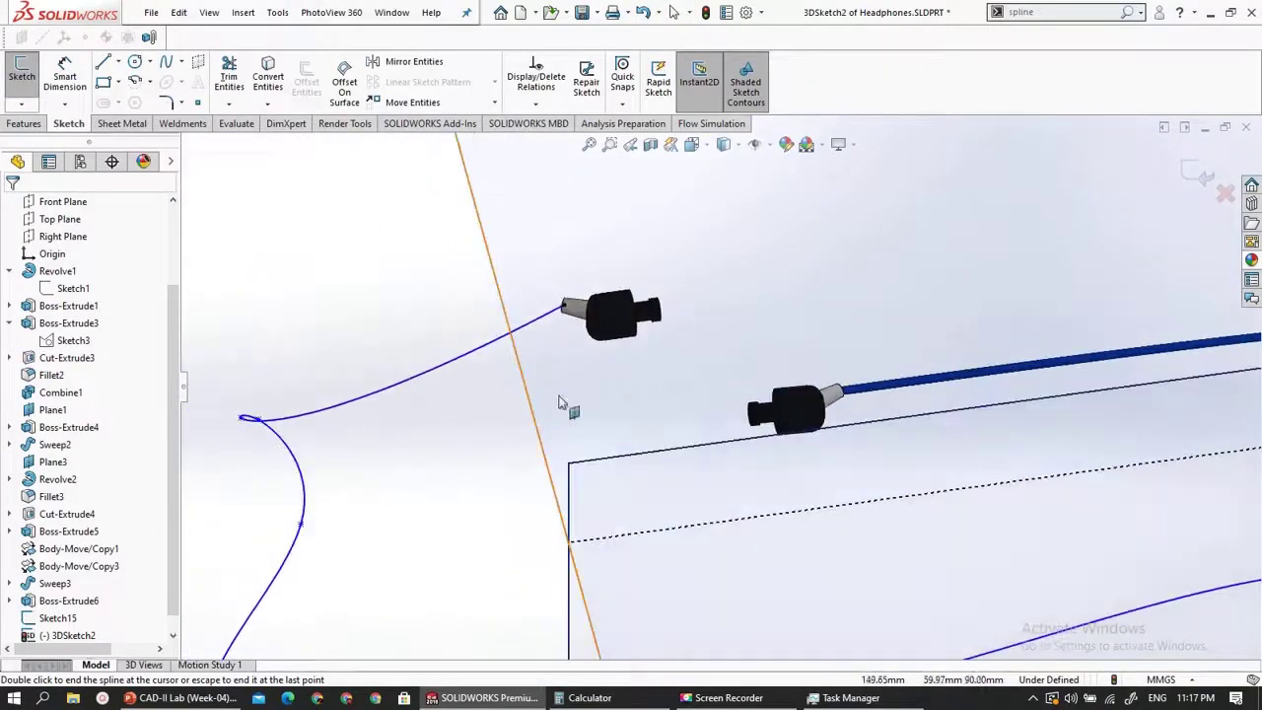
pyautogui.scroll(-2, 548, 336)
pyautogui.moveTo(572, 338); pyautogui.dragTo(603, 318, button='middle')
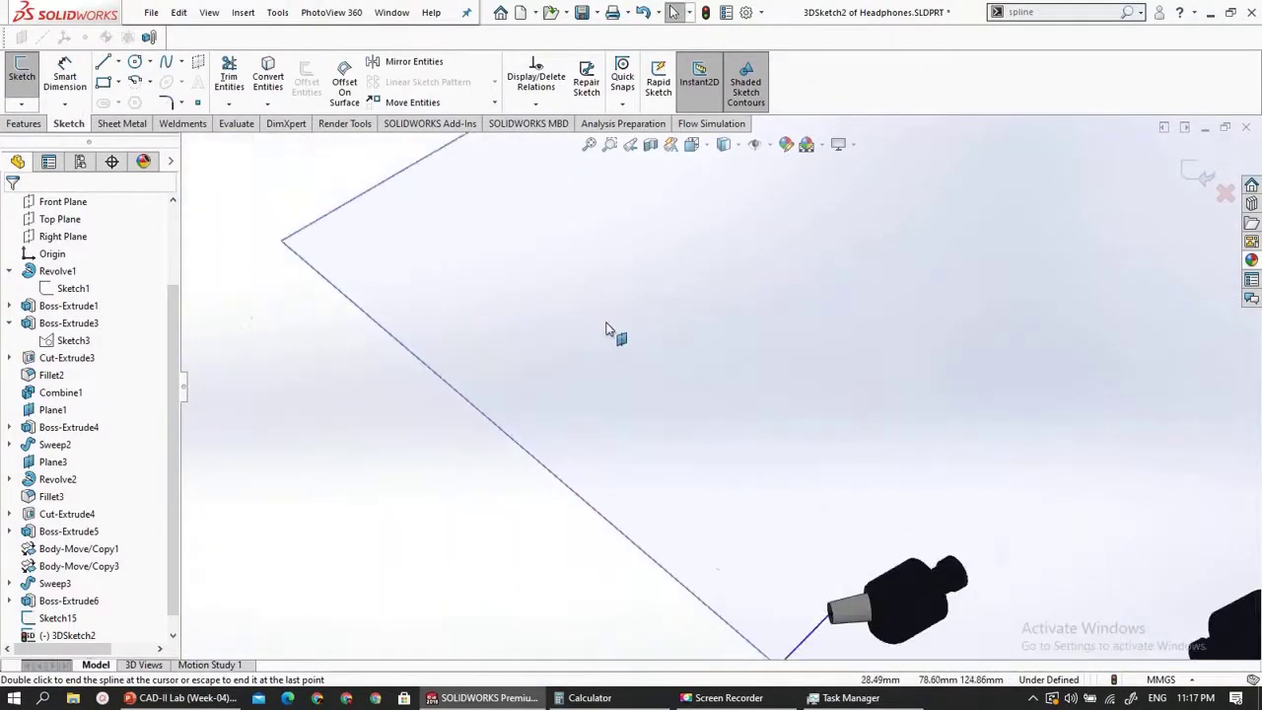
pyautogui.scroll(3, 764, 424)
pyautogui.scroll(-5, 788, 493)
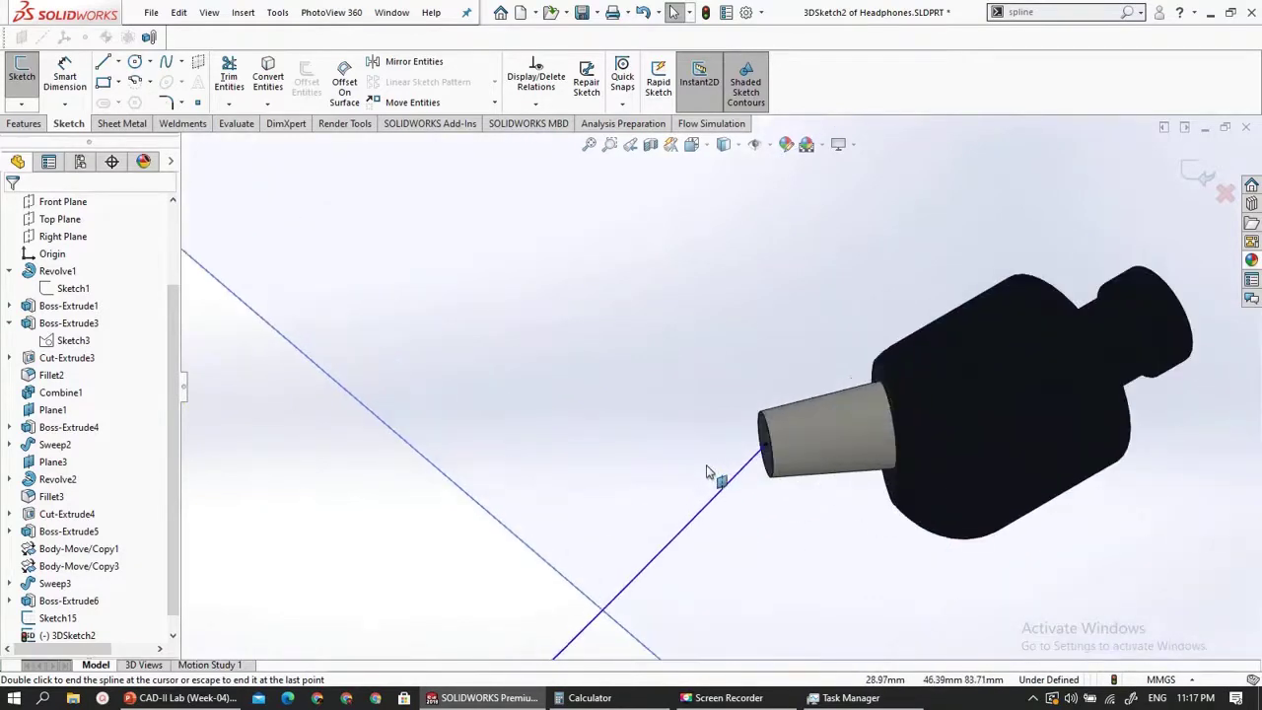
pyautogui.scroll(-2, 777, 333)
pyautogui.scroll(2, 777, 333)
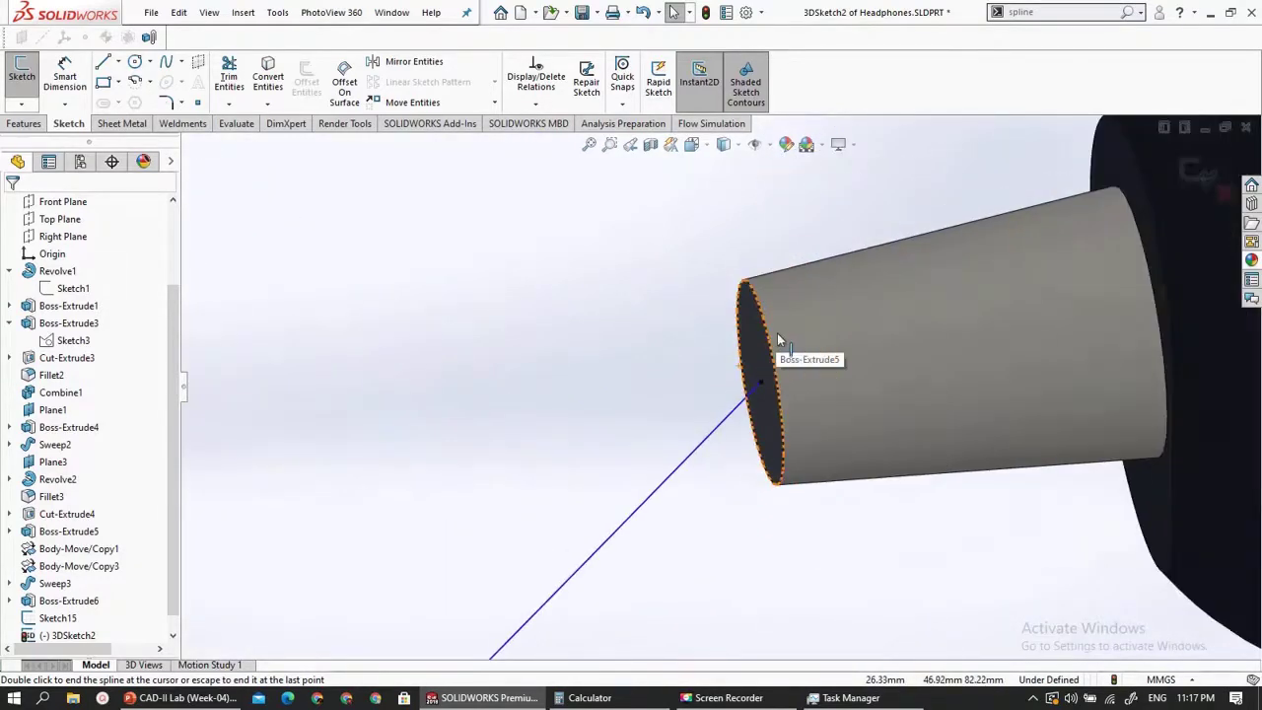
pyautogui.scroll(-3, 696, 375)
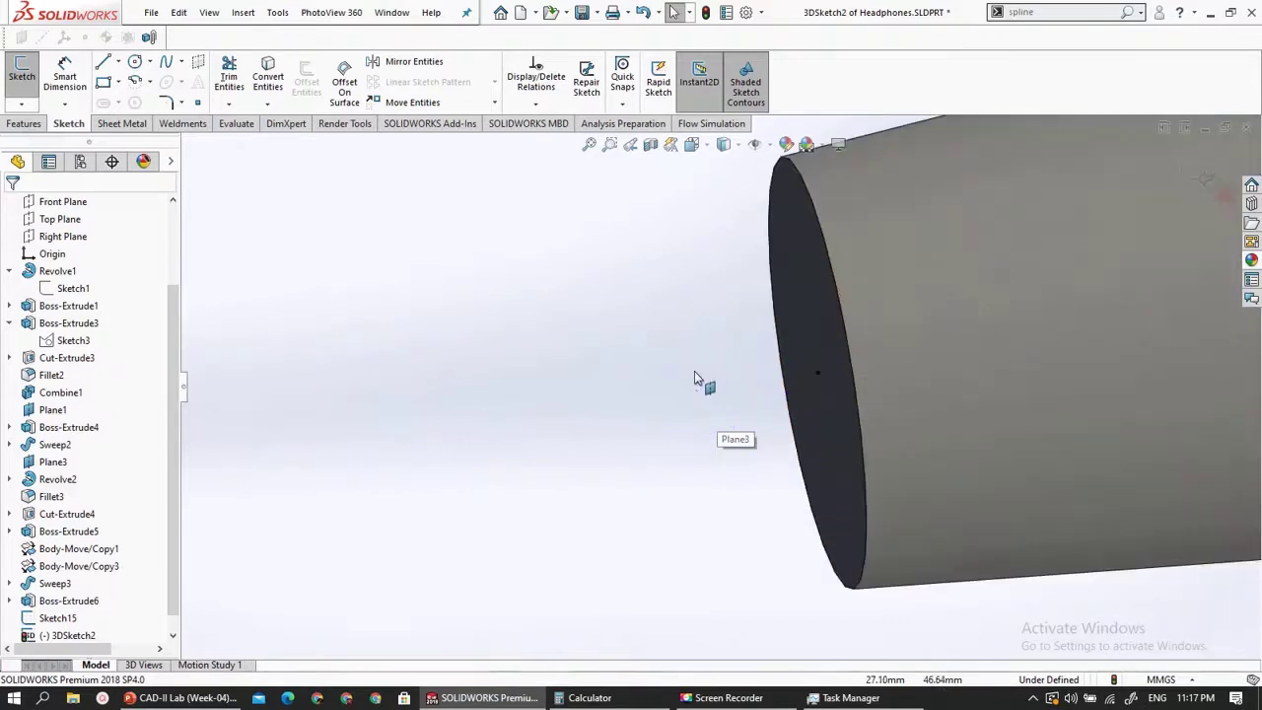
pyautogui.scroll(3, 696, 374)
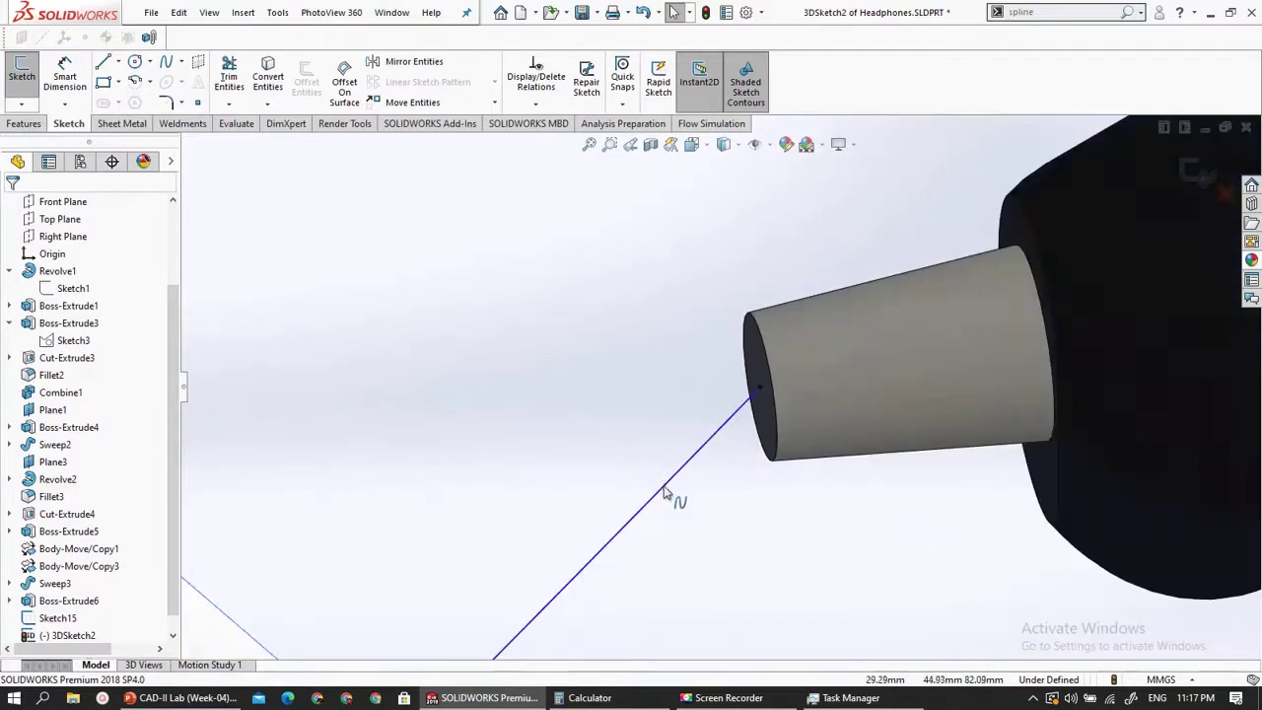
# - Reshape the spline's last span by swinging its end tangent handle upward so the curve leaves the earbud stem more in line with it
pyautogui.press('Escape')
pyautogui.scroll(3, 670, 334)
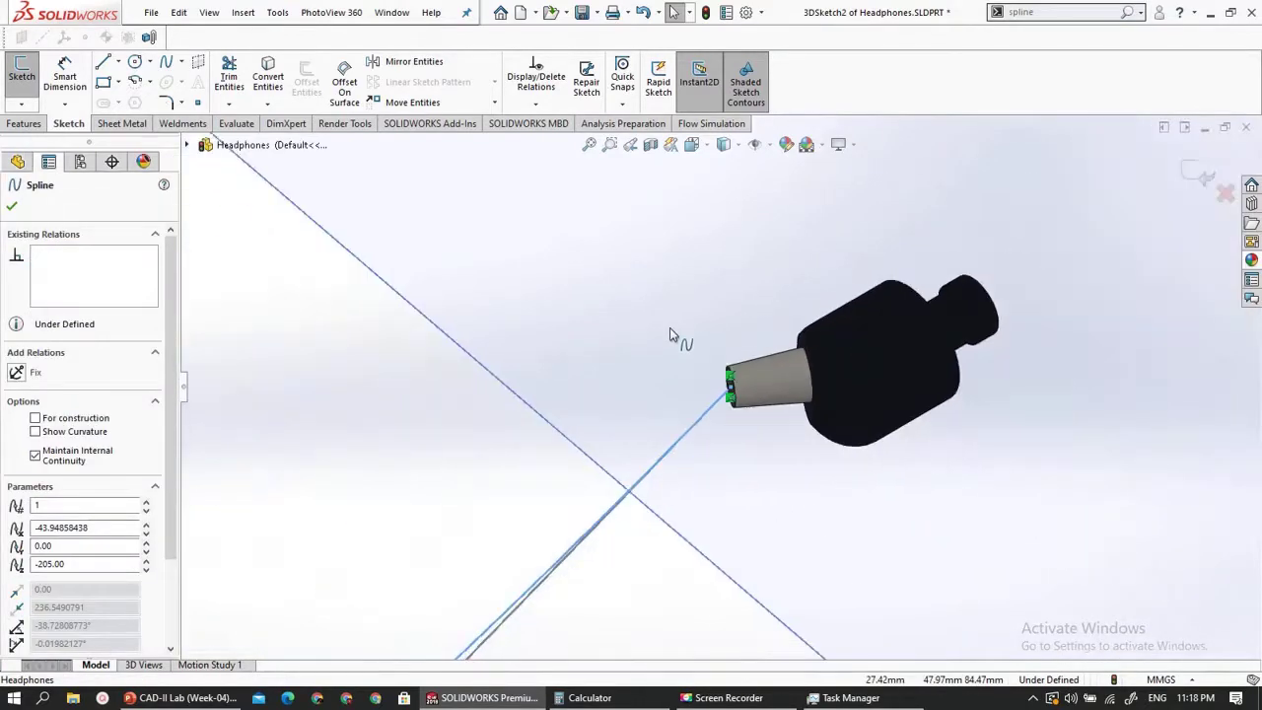
pyautogui.scroll(5, 632, 398)
pyautogui.scroll(4, 568, 516)
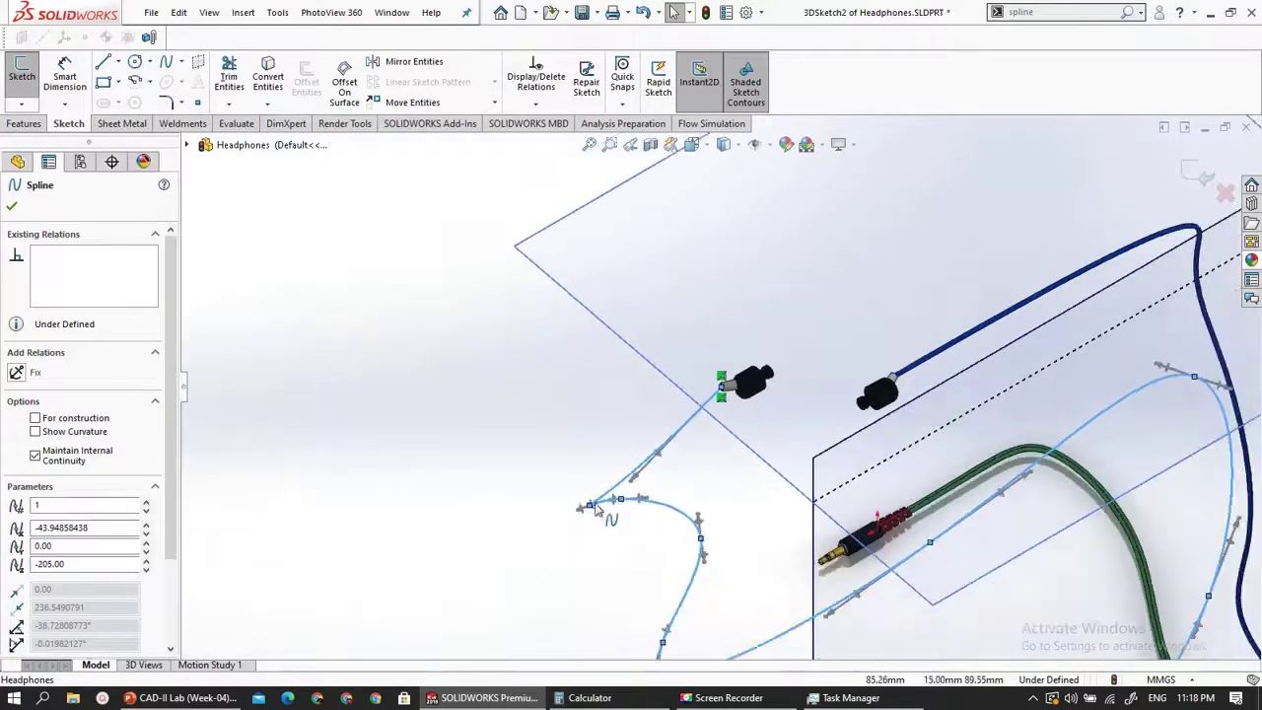
pyautogui.scroll(-7, 731, 377)
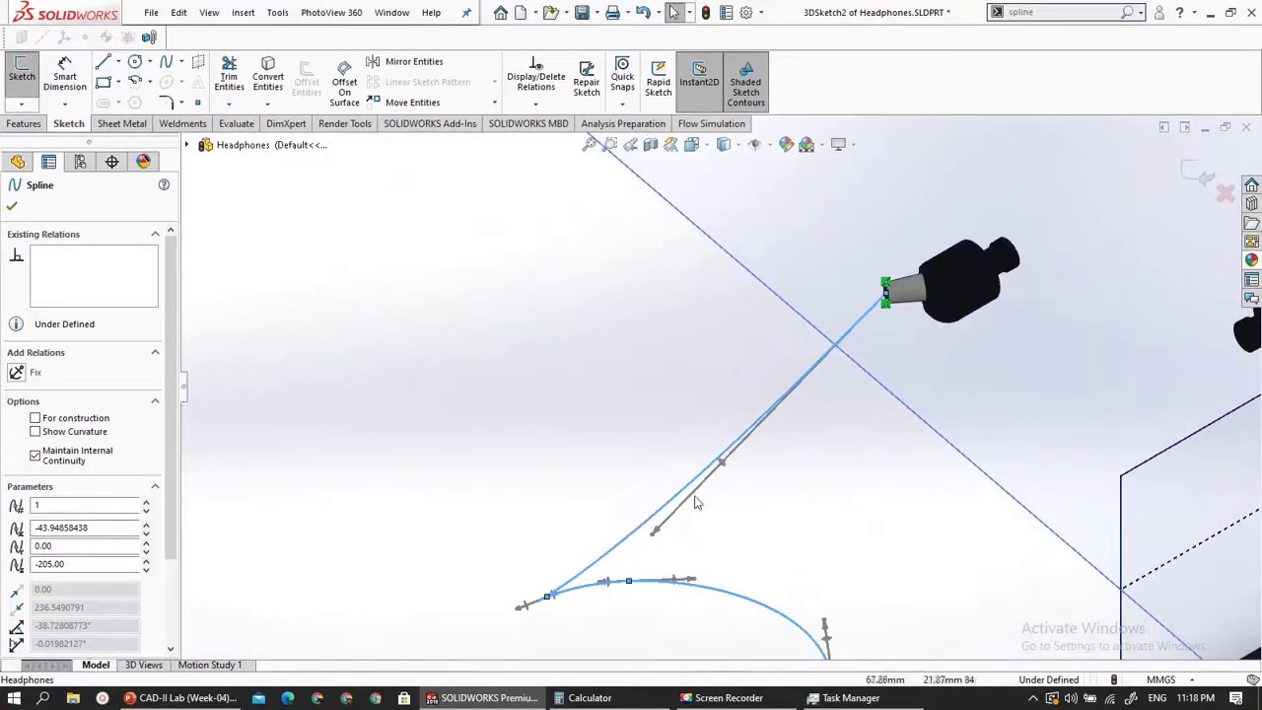
pyautogui.moveTo(726, 471); pyautogui.dragTo(675, 345)
pyautogui.scroll(-5, 789, 326)
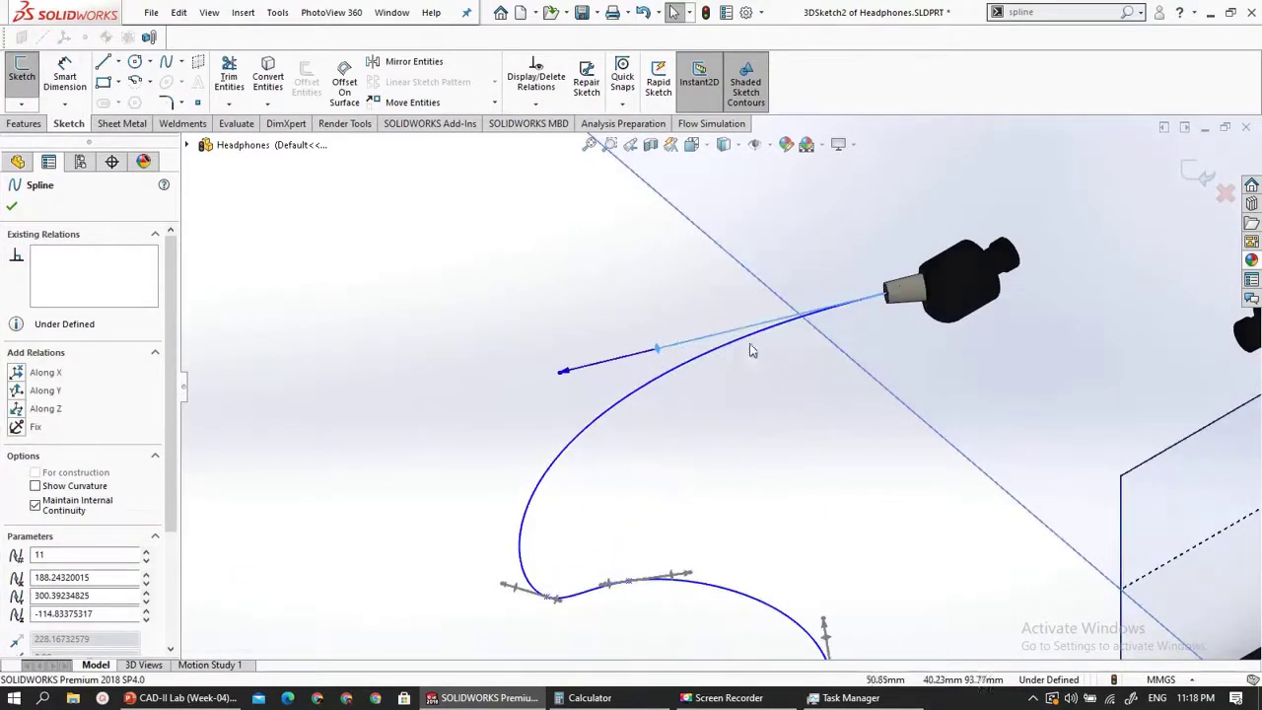
pyautogui.scroll(5, 797, 317)
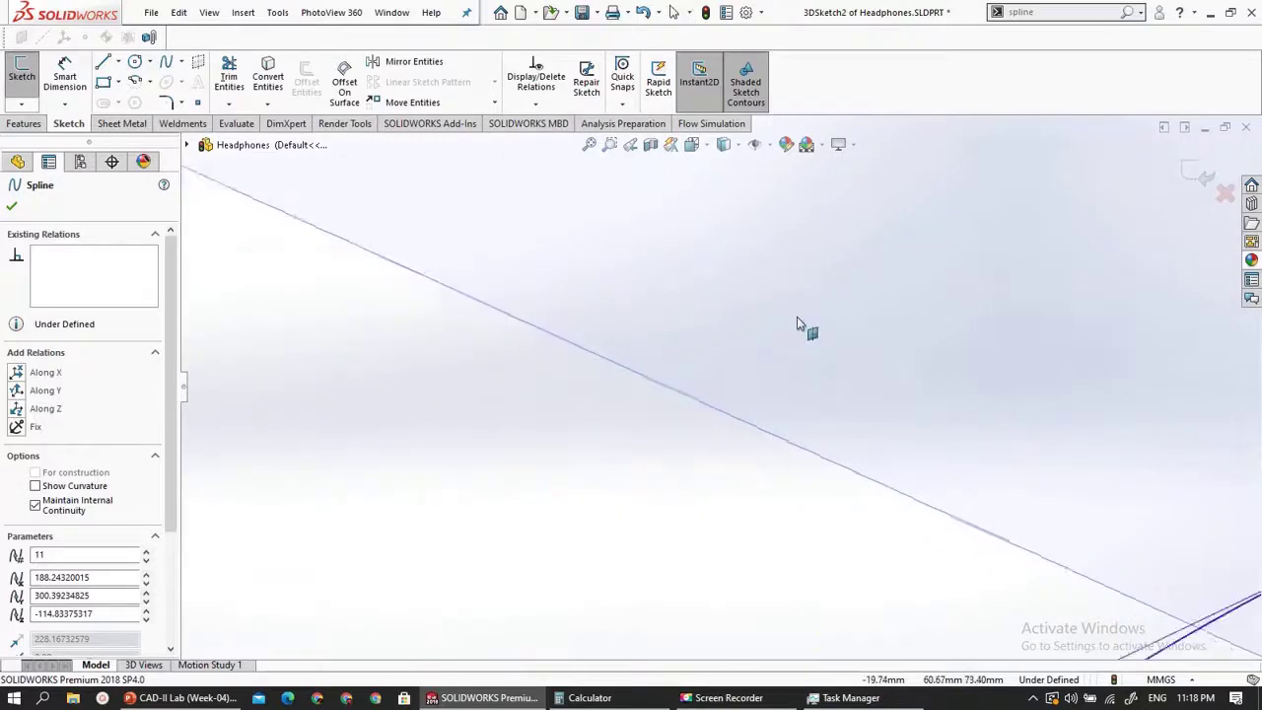
pyautogui.scroll(-6, 1015, 424)
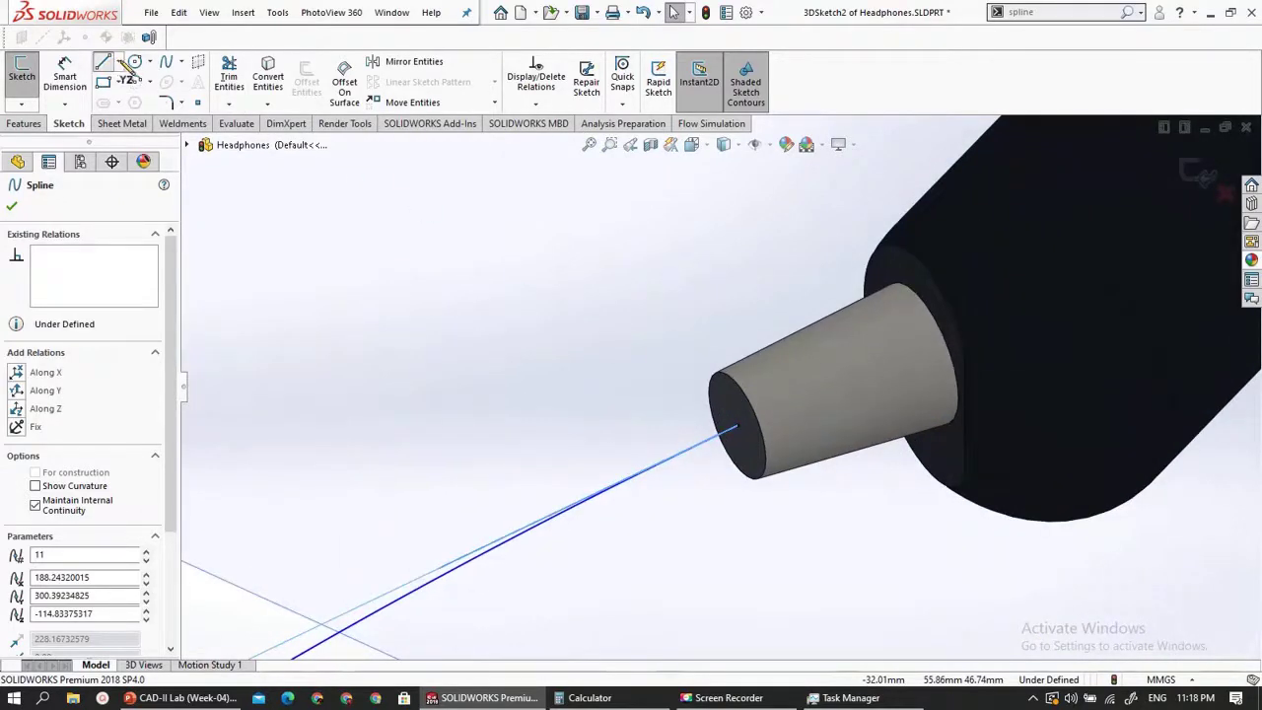
pyautogui.click(120, 63)
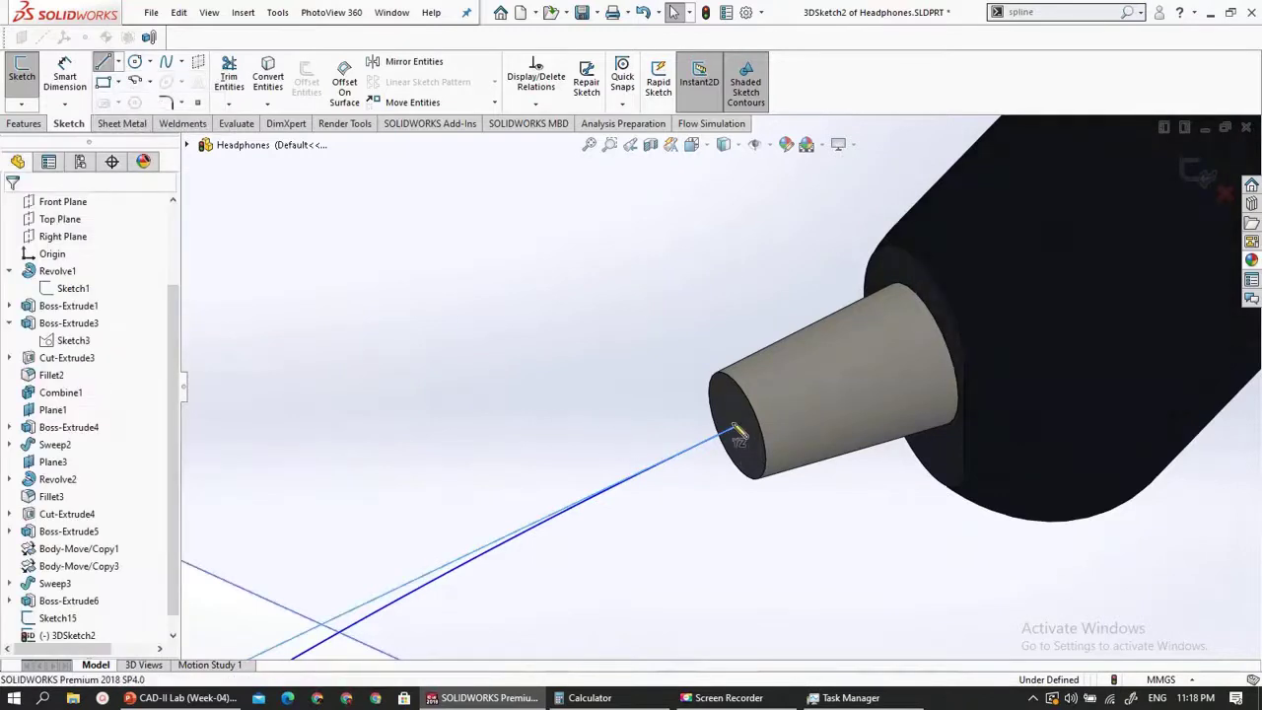
pyautogui.scroll(3, 735, 432)
pyautogui.click(724, 402)
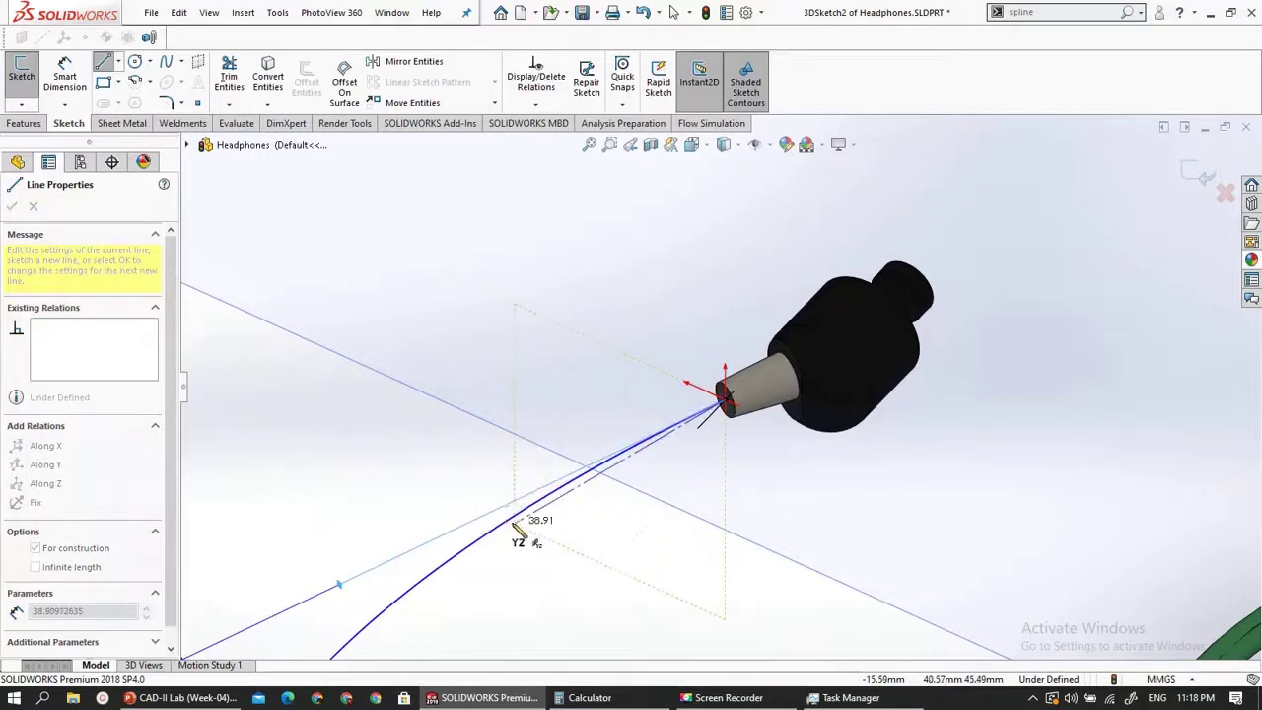
pyautogui.moveTo(513, 520); pyautogui.dragTo(484, 488, button='middle')
pyautogui.scroll(5, 485, 491)
pyautogui.scroll(3, 600, 282)
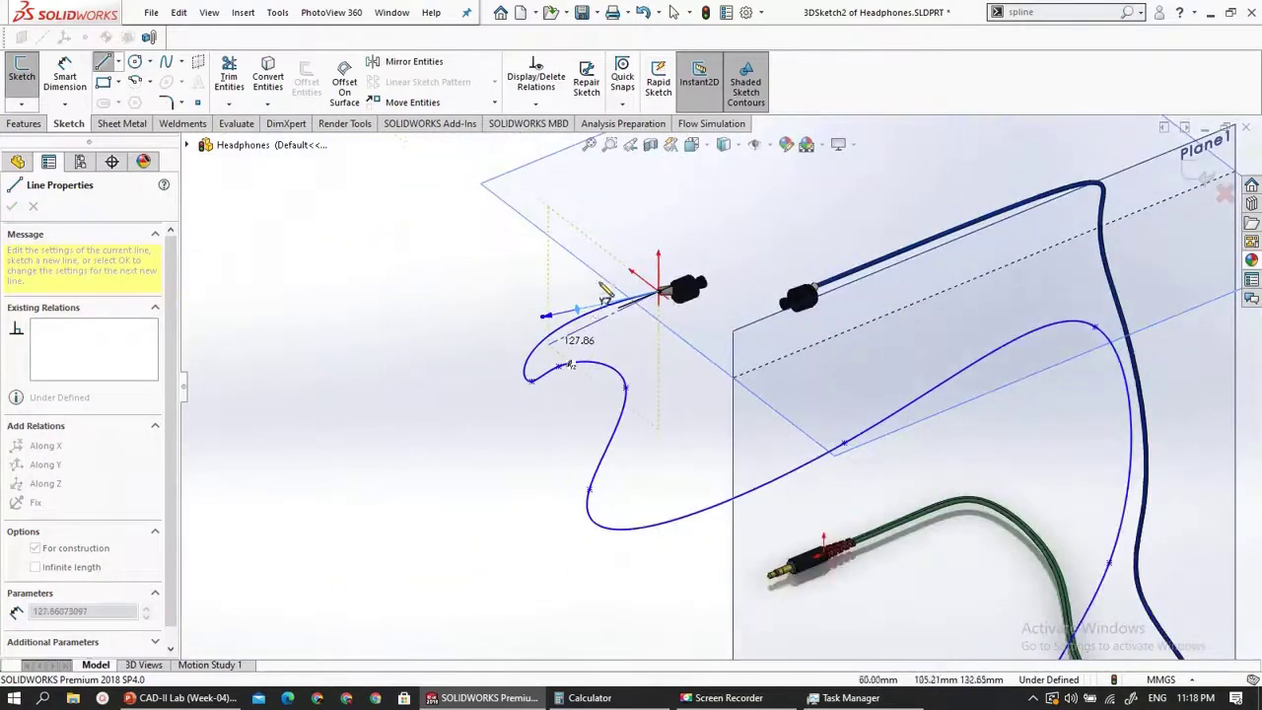
pyautogui.scroll(-5, 704, 198)
pyautogui.scroll(-2, 731, 320)
pyautogui.moveTo(731, 320)
pyautogui.mouseDown(button='middle')
pyautogui.moveTo(637, 344)
pyautogui.moveTo(654, 344)
pyautogui.moveTo(642, 309)
pyautogui.moveTo(621, 314)
pyautogui.mouseUp(button='middle')
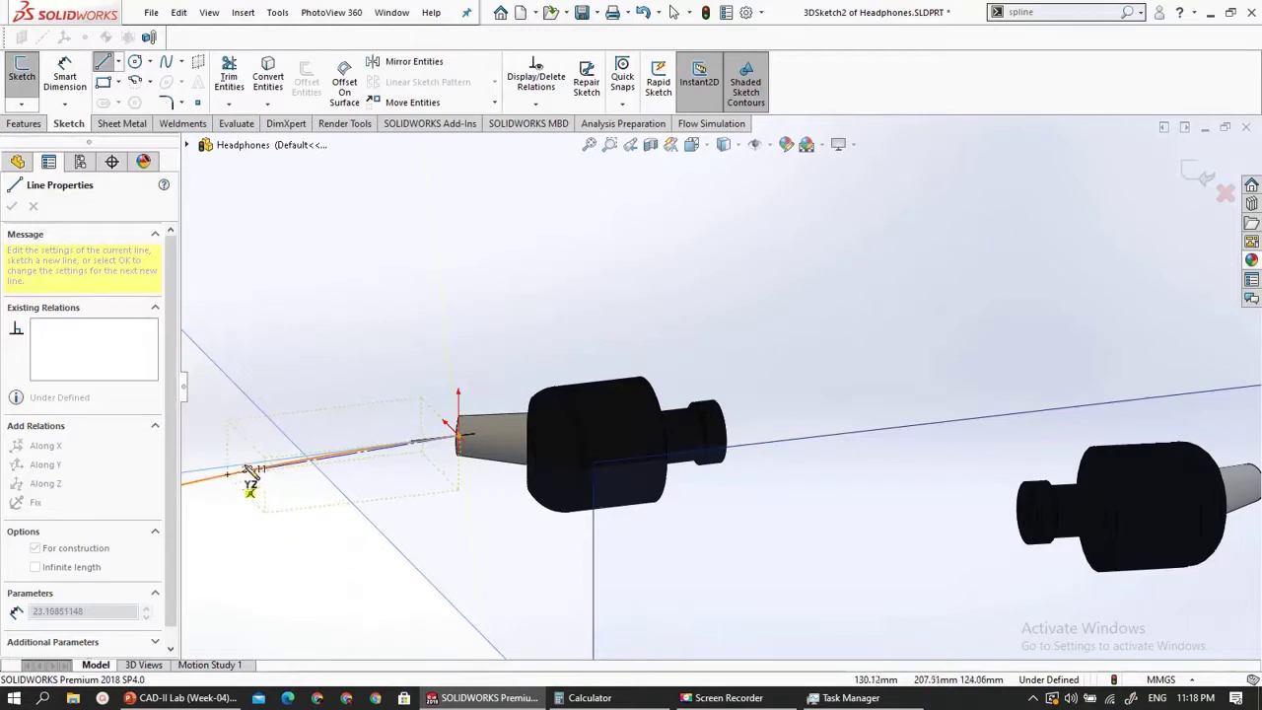
pyautogui.scroll(-2, 255, 468)
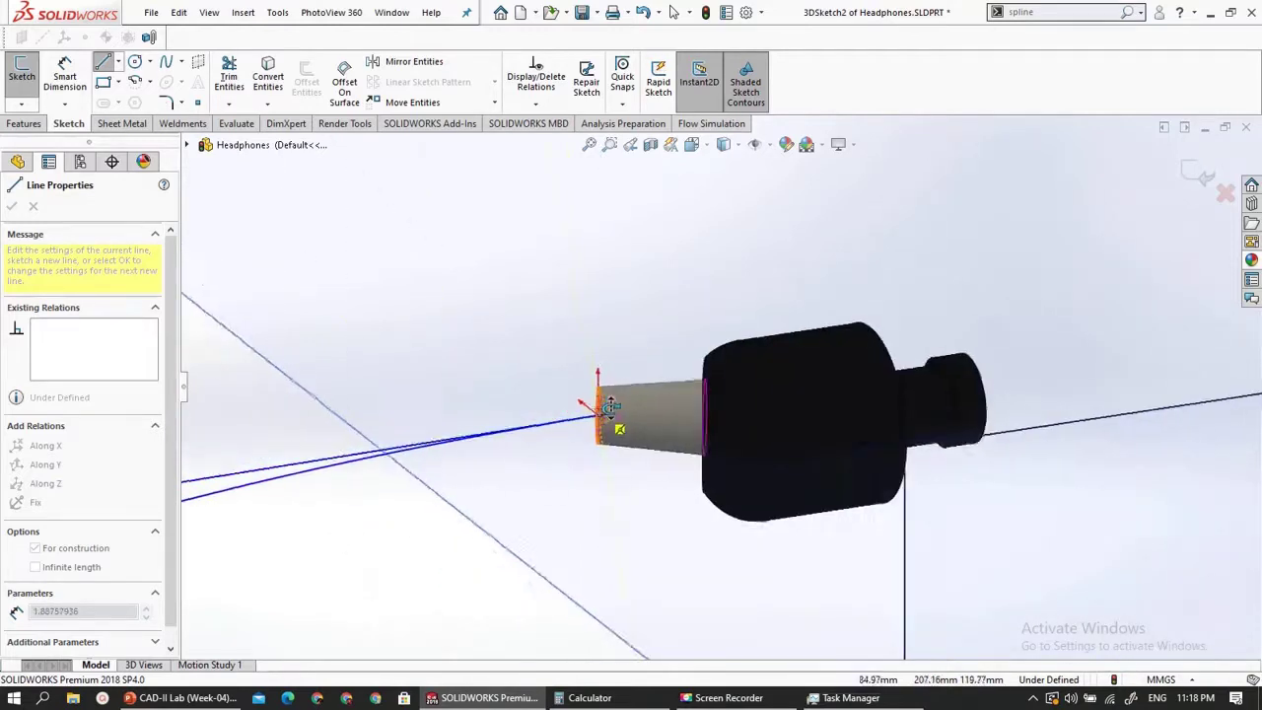
pyautogui.moveTo(611, 407); pyautogui.dragTo(525, 446, button='middle')
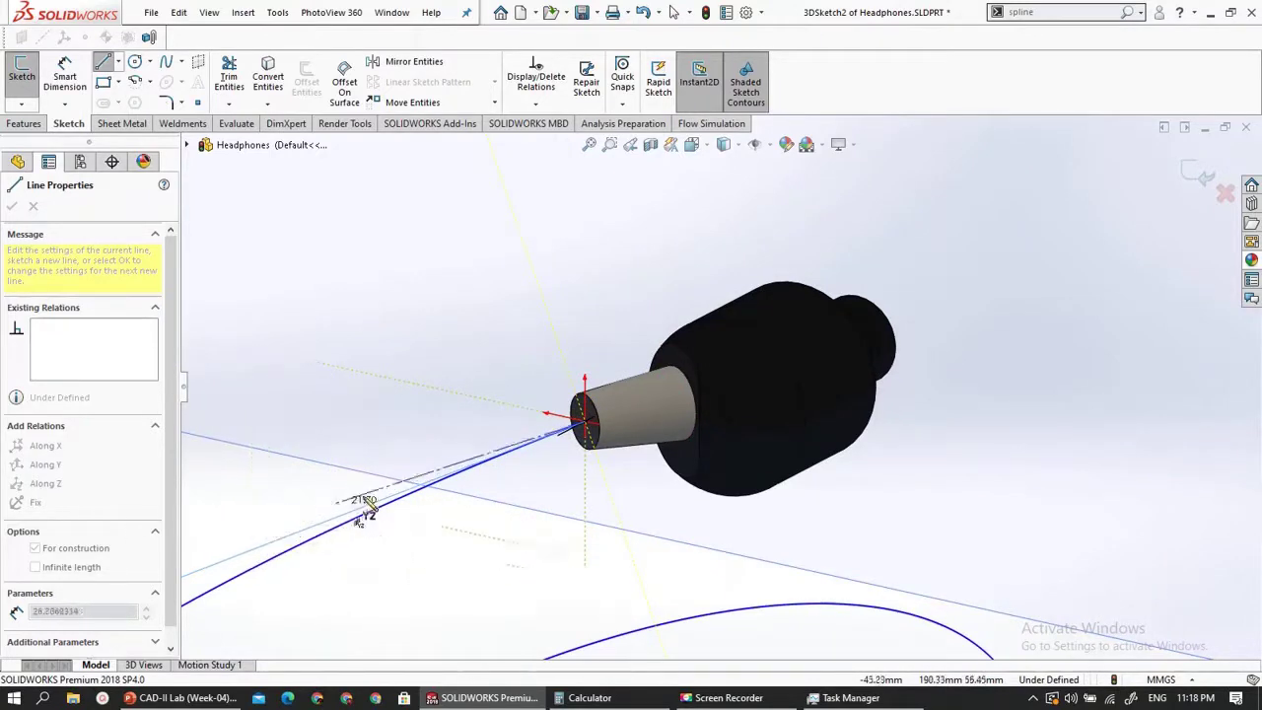
pyautogui.scroll(-3, 394, 483)
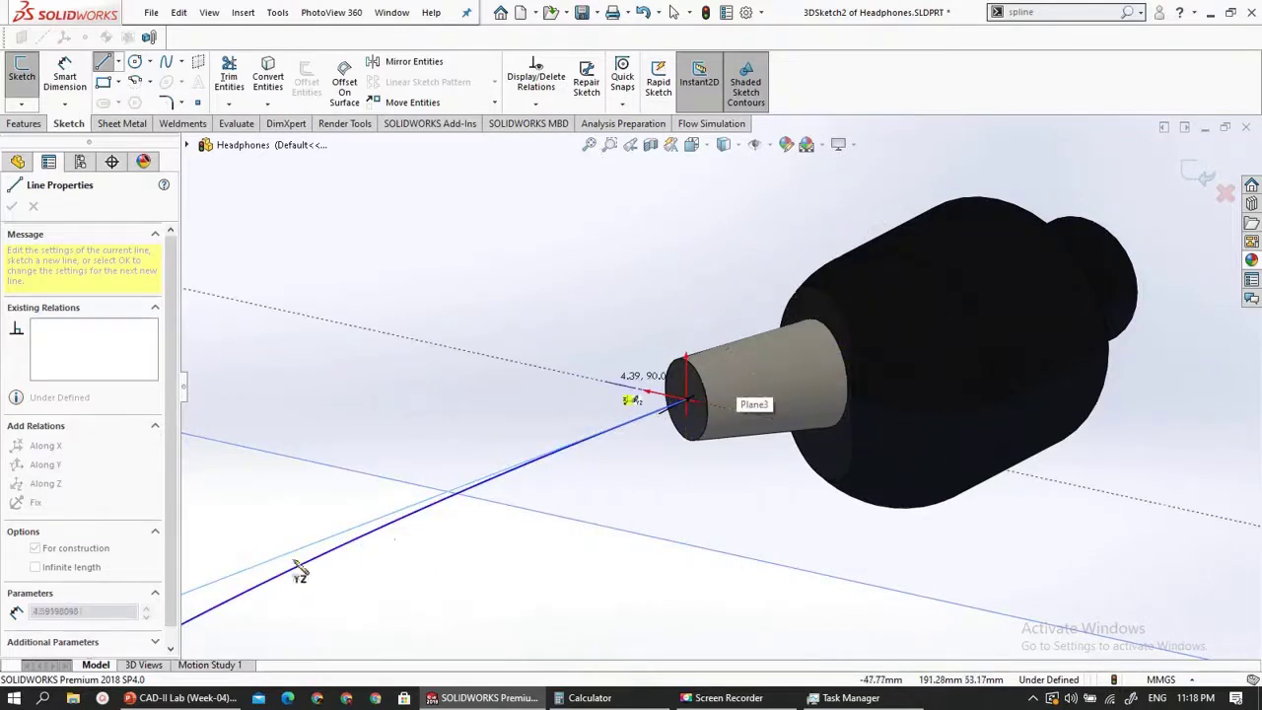
pyautogui.press('Escape')
# - Start the Centerline tool for a construction line at the spline's end on the earbud stem
pyautogui.scroll(6, 623, 383)
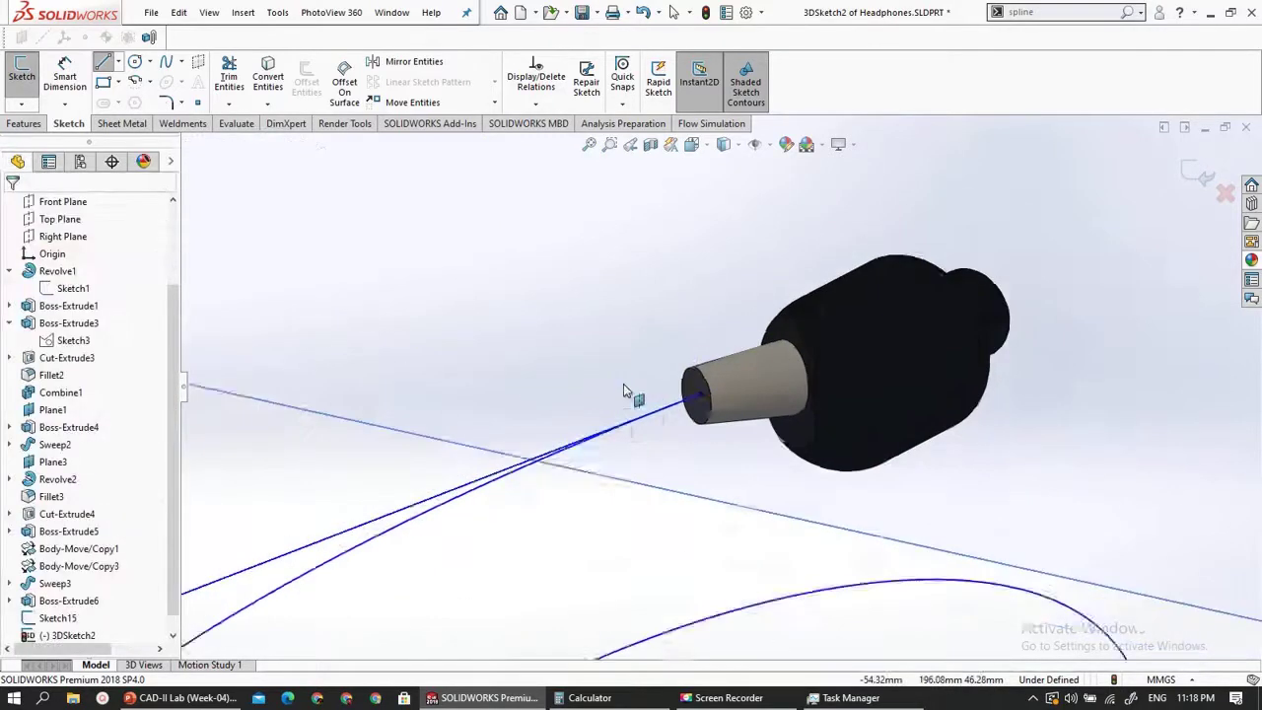
pyautogui.moveTo(705, 421)
pyautogui.mouseDown(button='middle')
pyautogui.moveTo(640, 374)
pyautogui.moveTo(796, 377)
pyautogui.moveTo(701, 400)
pyautogui.moveTo(780, 313)
pyautogui.moveTo(268, 107)
pyautogui.mouseUp(button='middle')
pyautogui.scroll(-5, 710, 408)
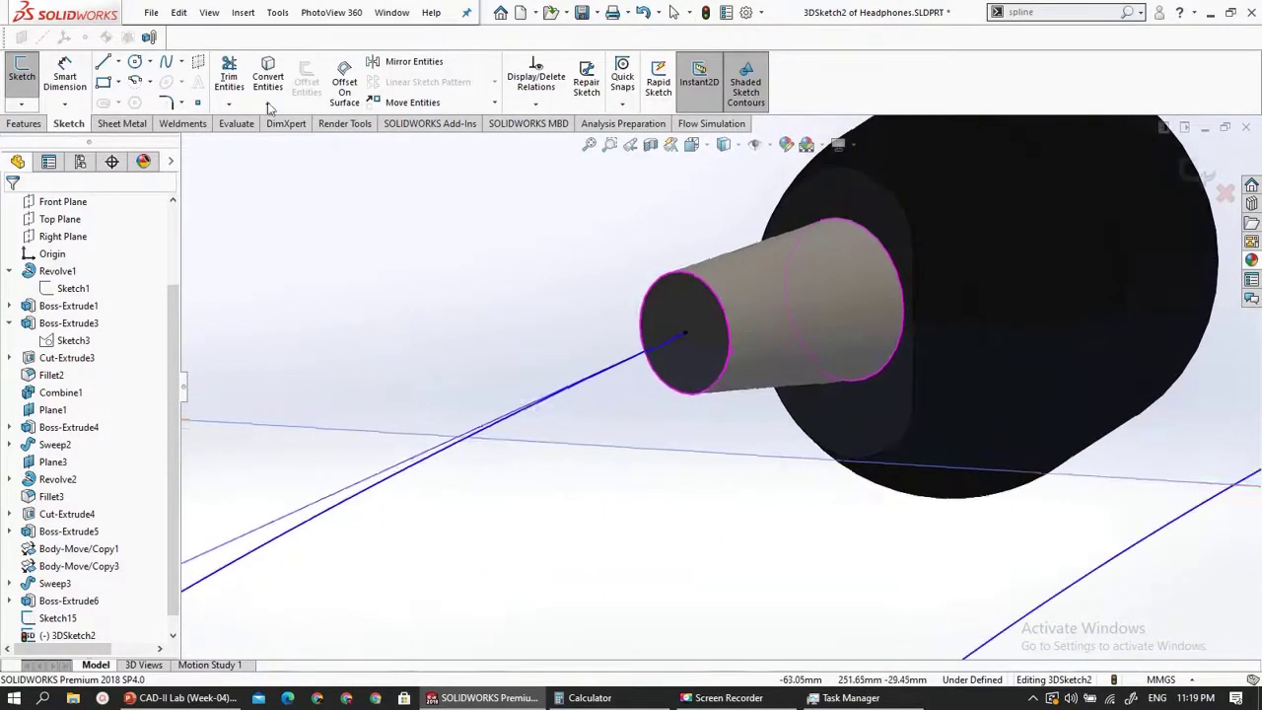
pyautogui.click(118, 63)
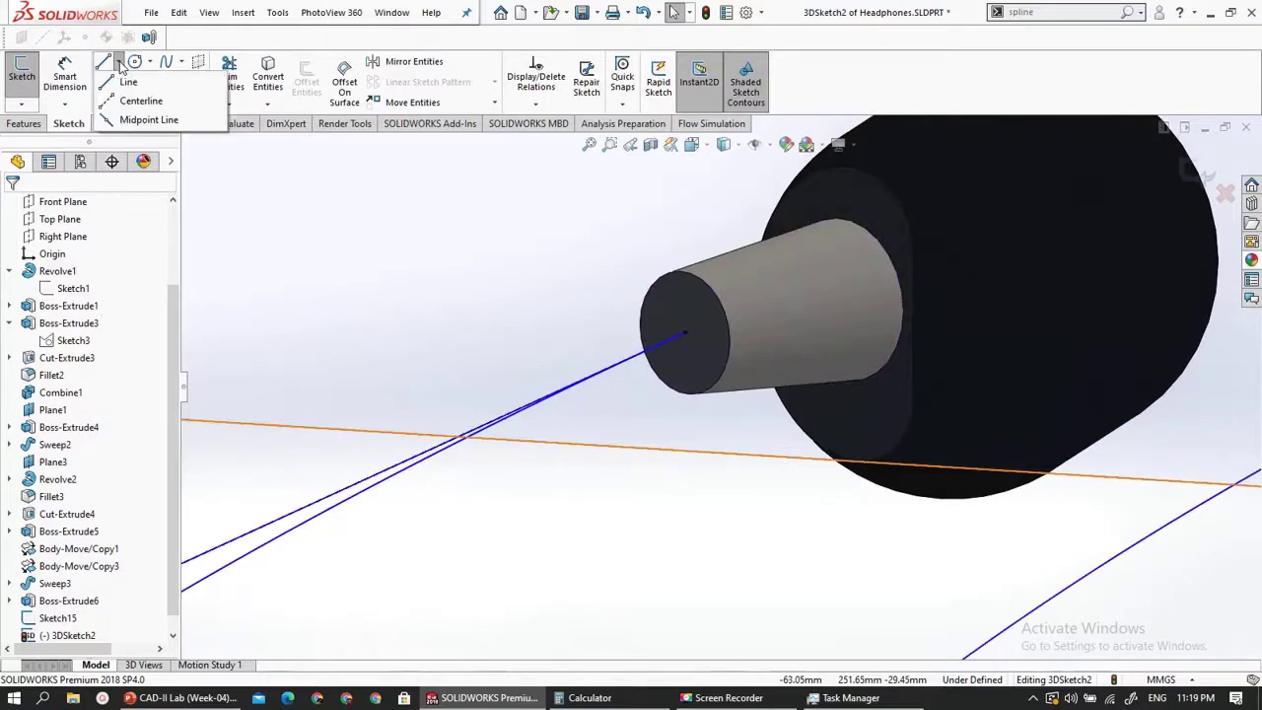
pyautogui.click(129, 102)
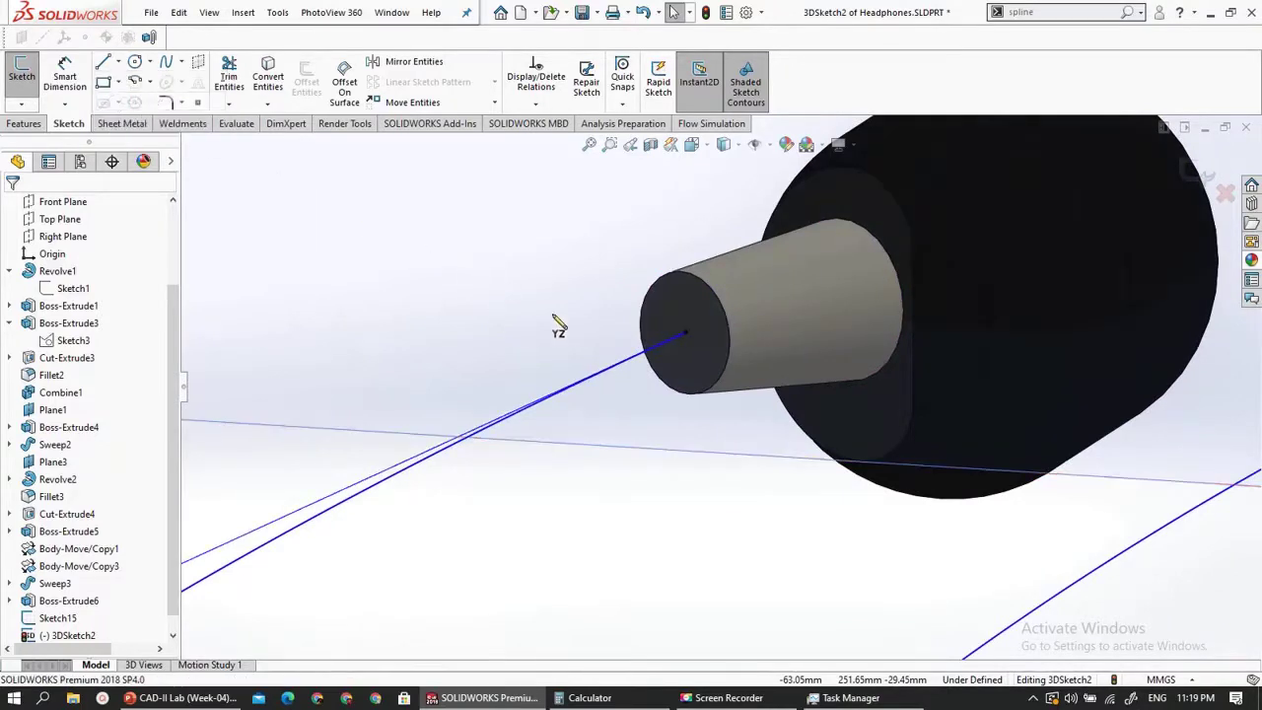
# - Draw a construction line about 22 mm long outward from the spline's endpoint at the centre of the earbud's tapered end face
pyautogui.moveTo(591, 341); pyautogui.dragTo(549, 334, button='middle')
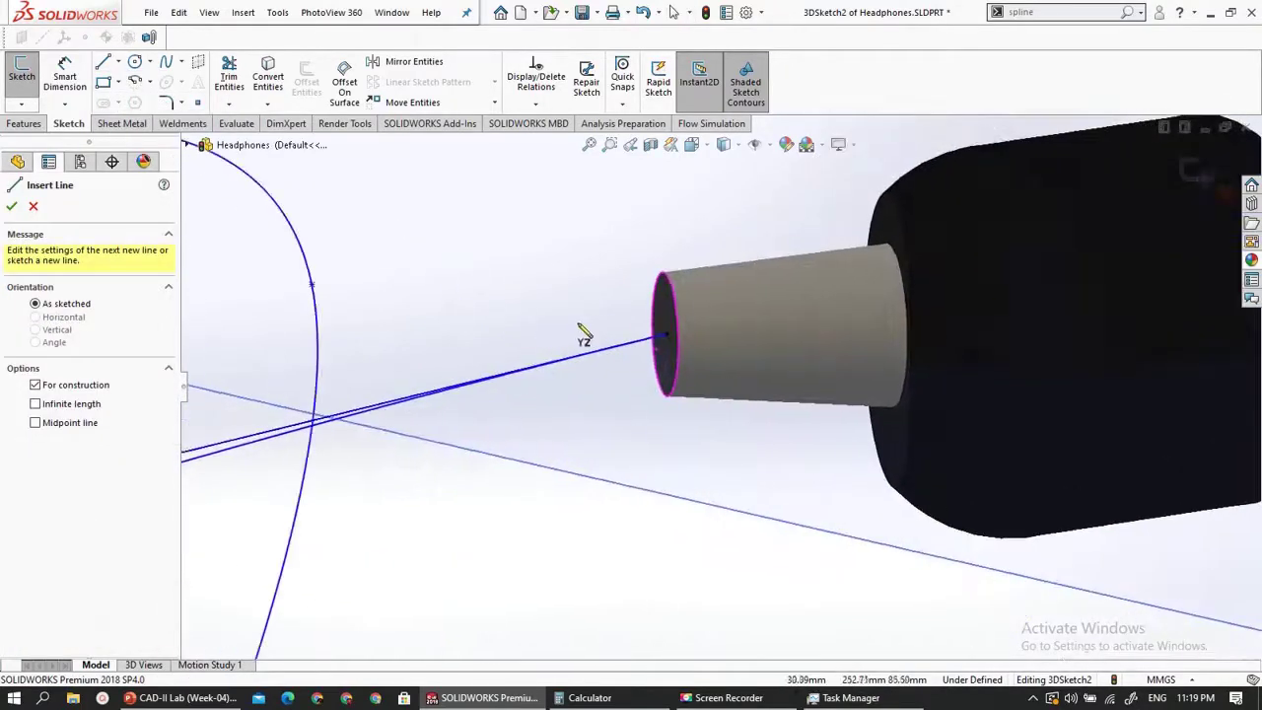
pyautogui.click(666, 338)
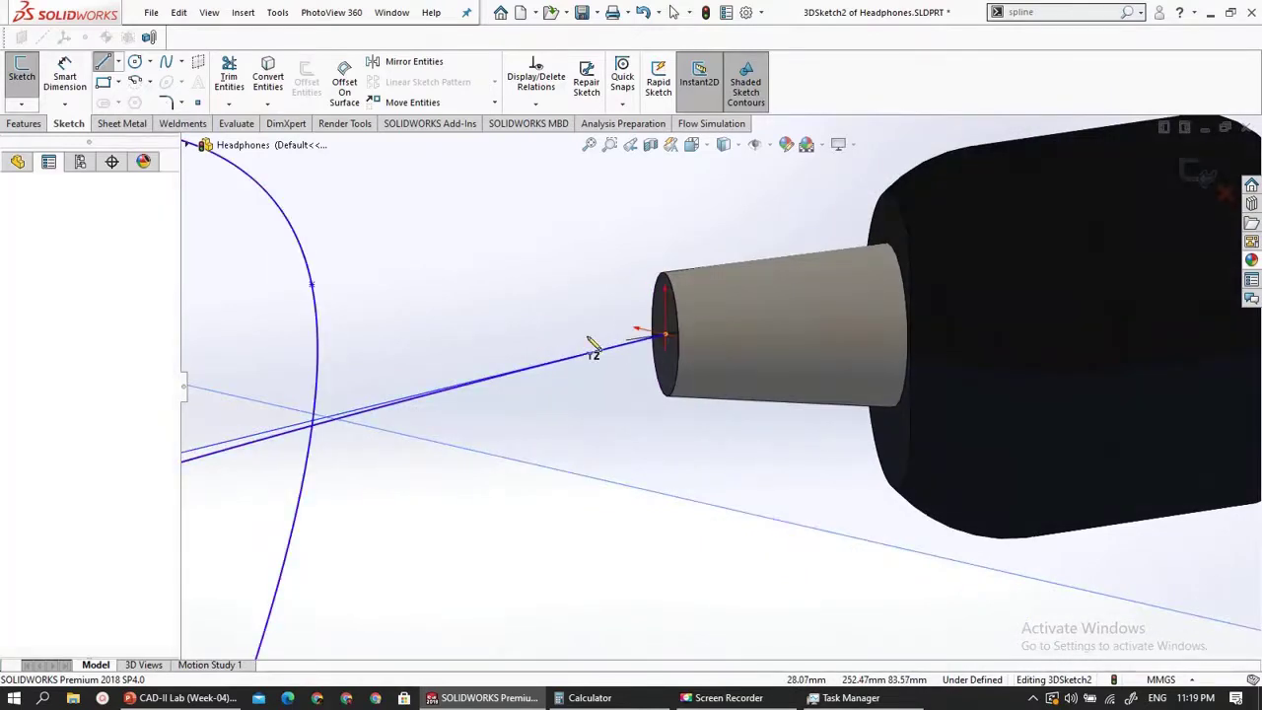
pyautogui.click(220, 337)
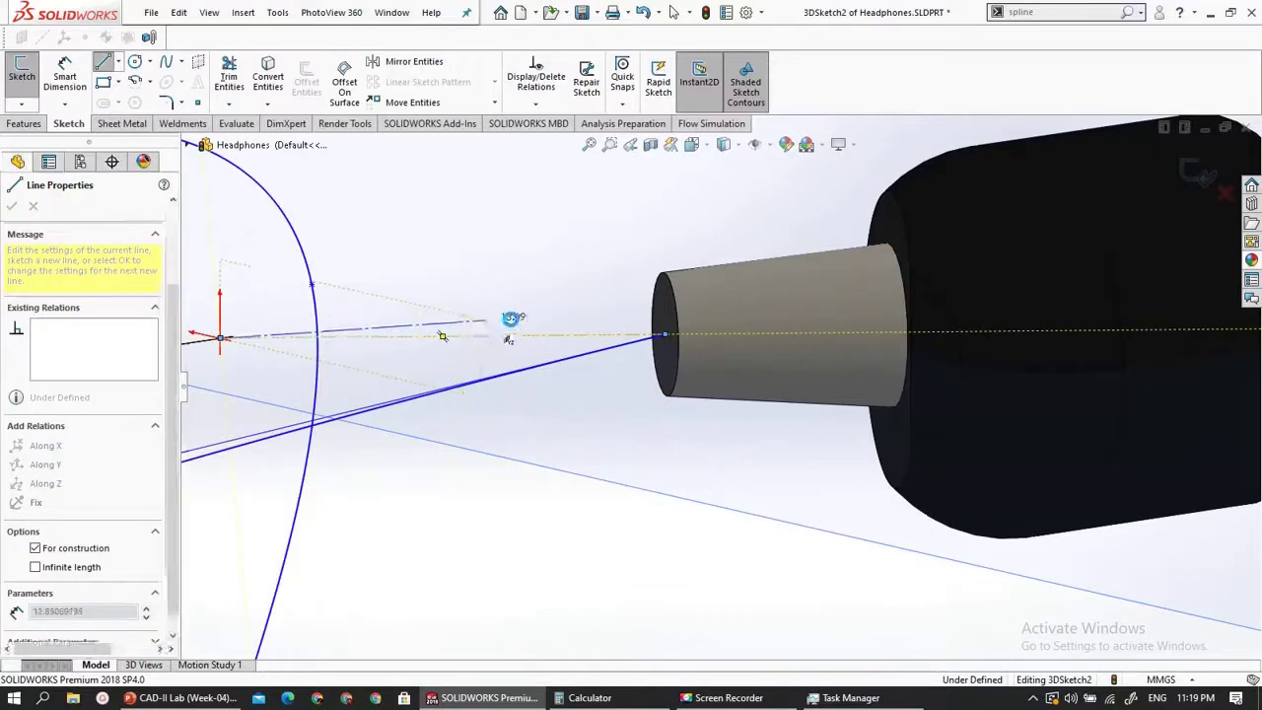
pyautogui.press('Escape')
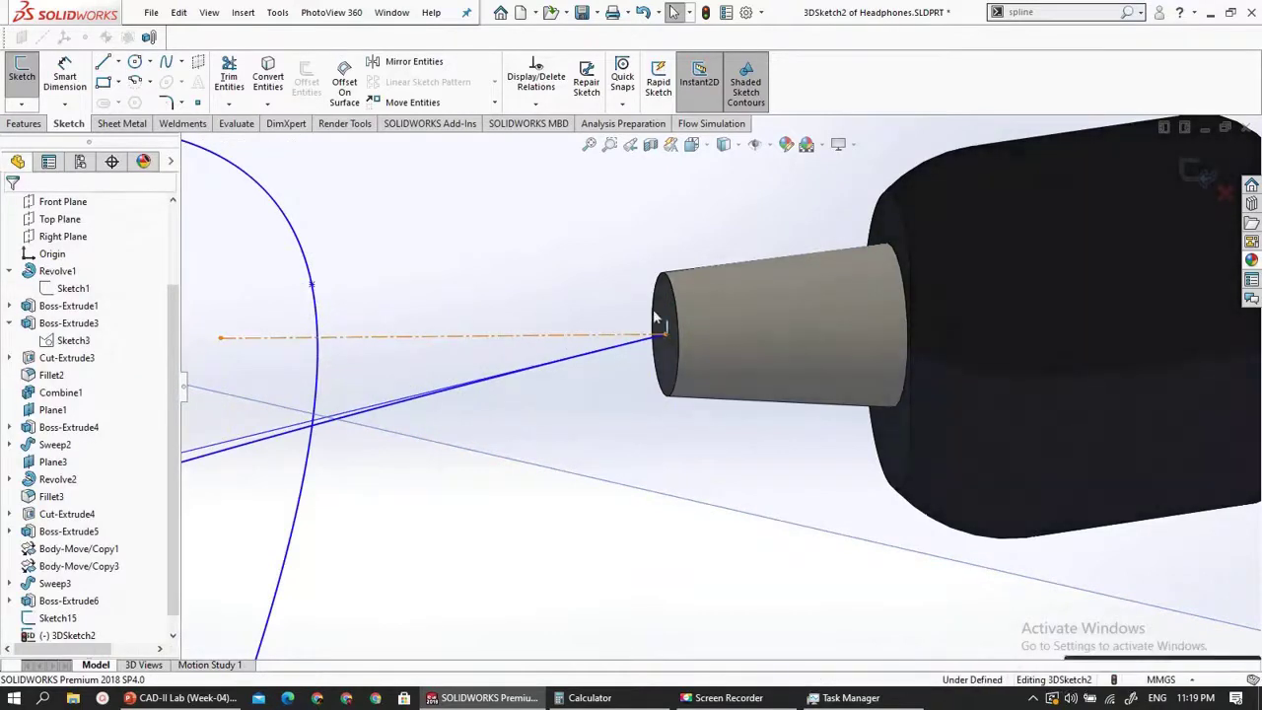
# - Make the construction line perpendicular to the tapered stem's end face
pyautogui.click(654, 317)
pyautogui.keyDown('ctrl'); pyautogui.click(666, 307); pyautogui.keyUp('ctrl')
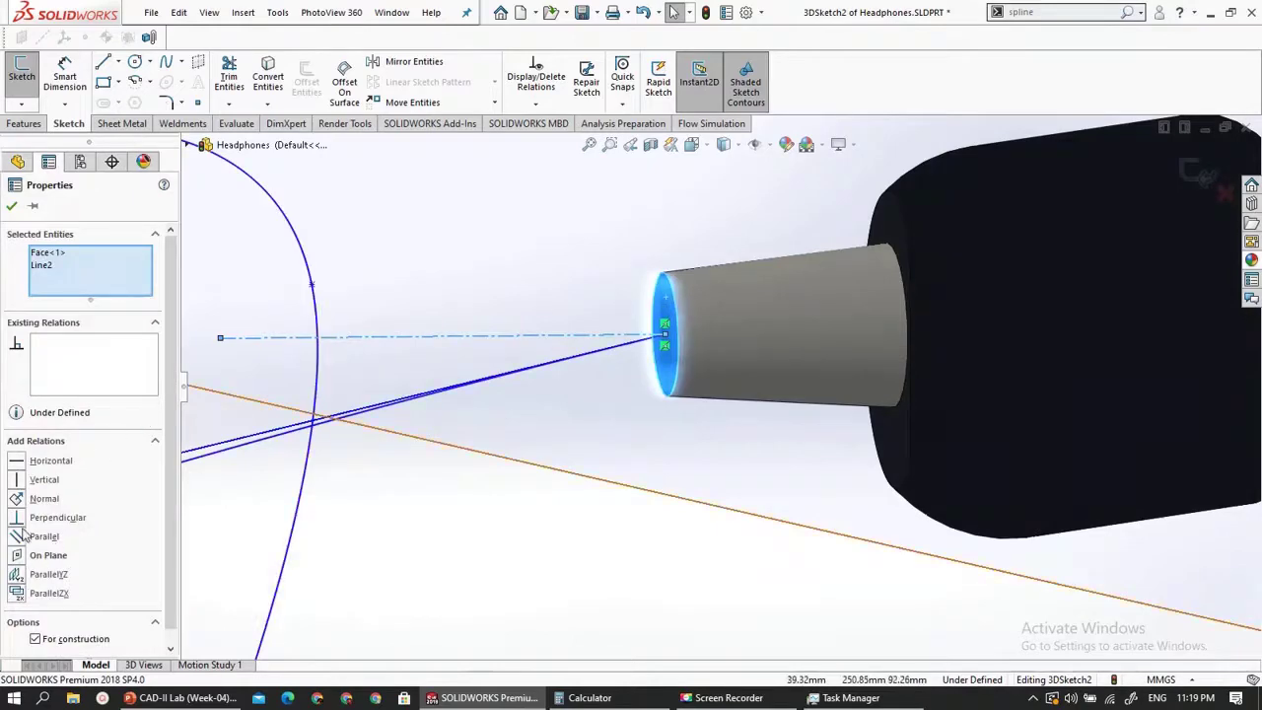
pyautogui.click(24, 518)
pyautogui.scroll(3, 818, 364)
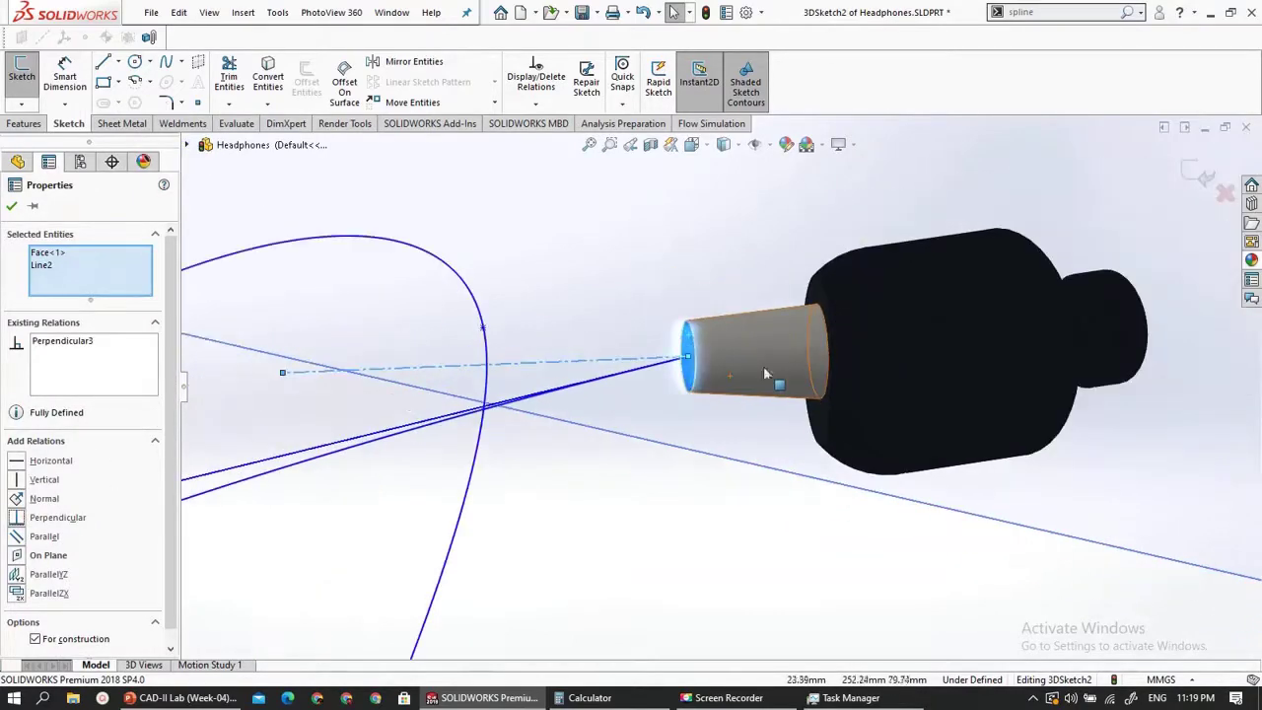
pyautogui.moveTo(636, 432); pyautogui.dragTo(640, 424, button='middle')
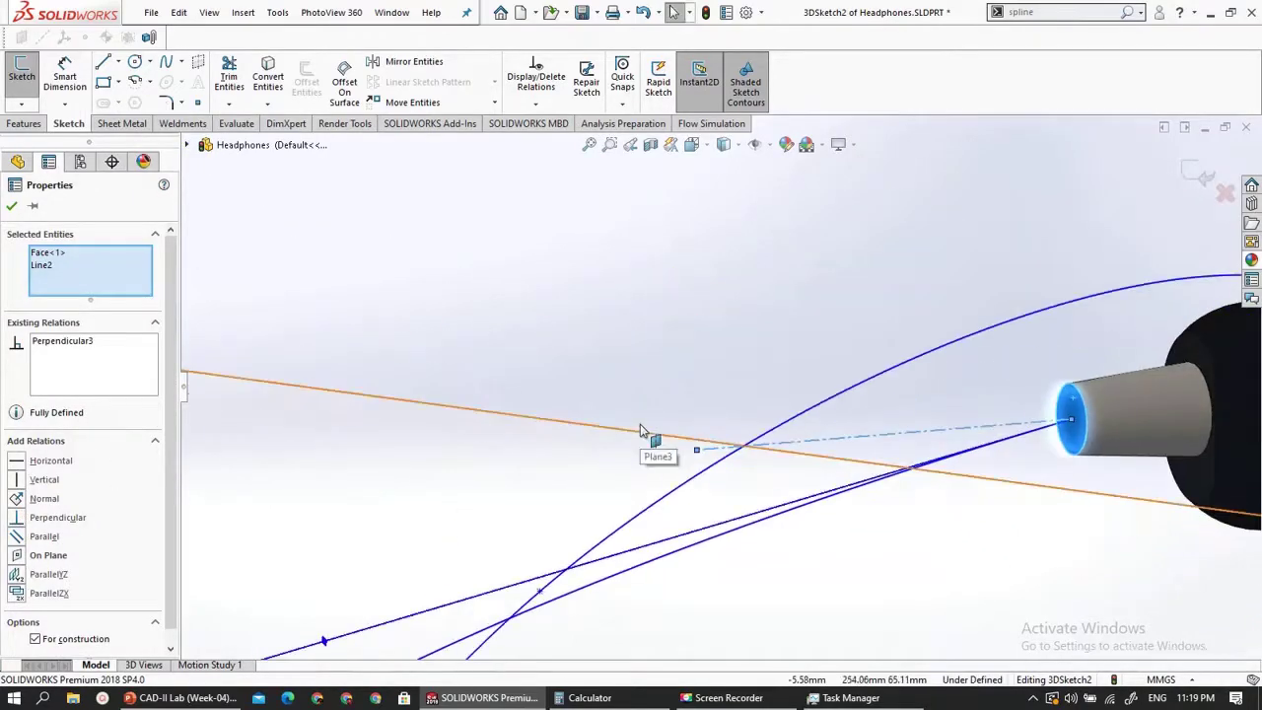
pyautogui.scroll(1, 640, 424)
pyautogui.scroll(-2, 907, 425)
pyautogui.click(900, 414)
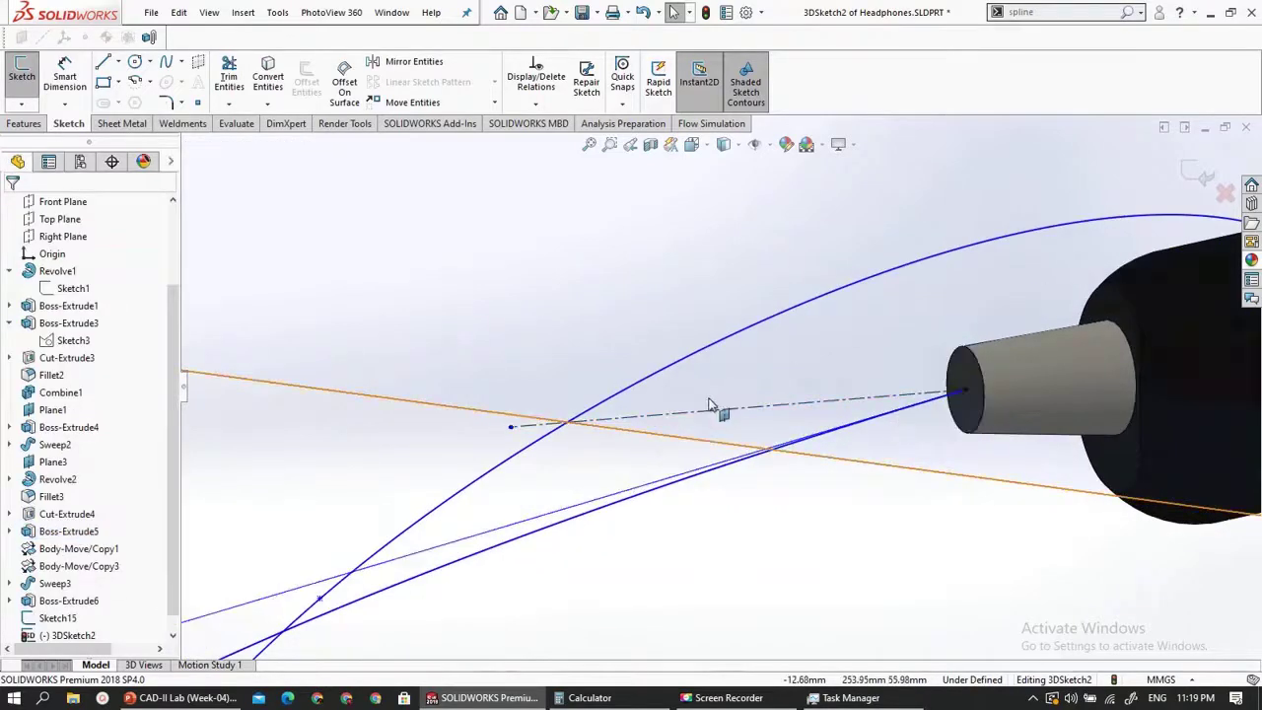
# - Make the cable spline tangent to the construction line at the earbud's tapered stem
pyautogui.scroll(3, 835, 379)
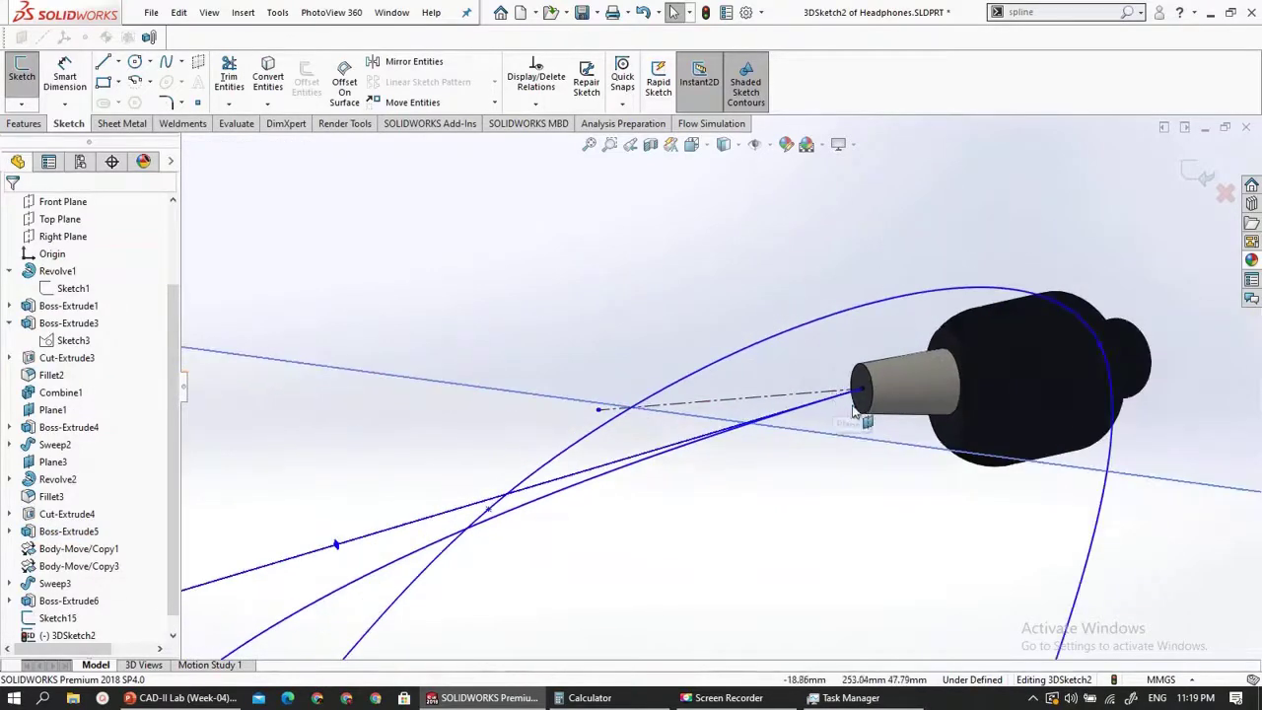
pyautogui.scroll(-3, 838, 412)
pyautogui.scroll(-2, 718, 405)
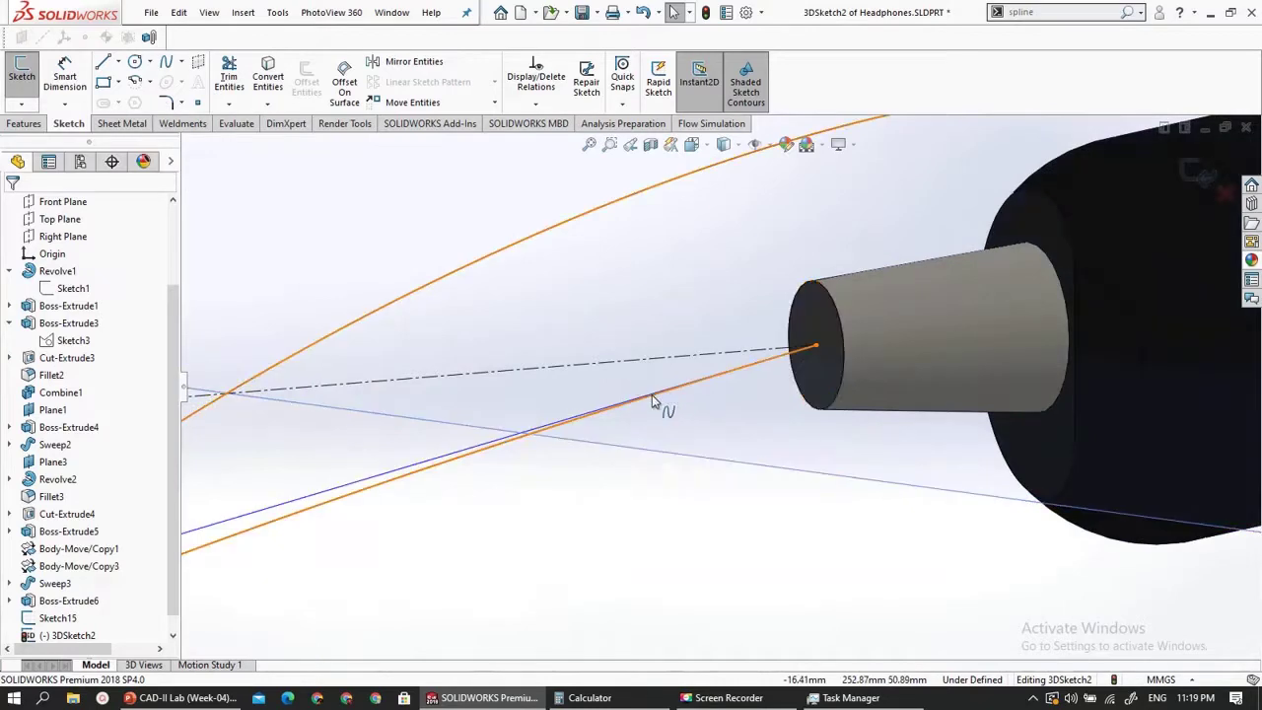
pyautogui.click(652, 395)
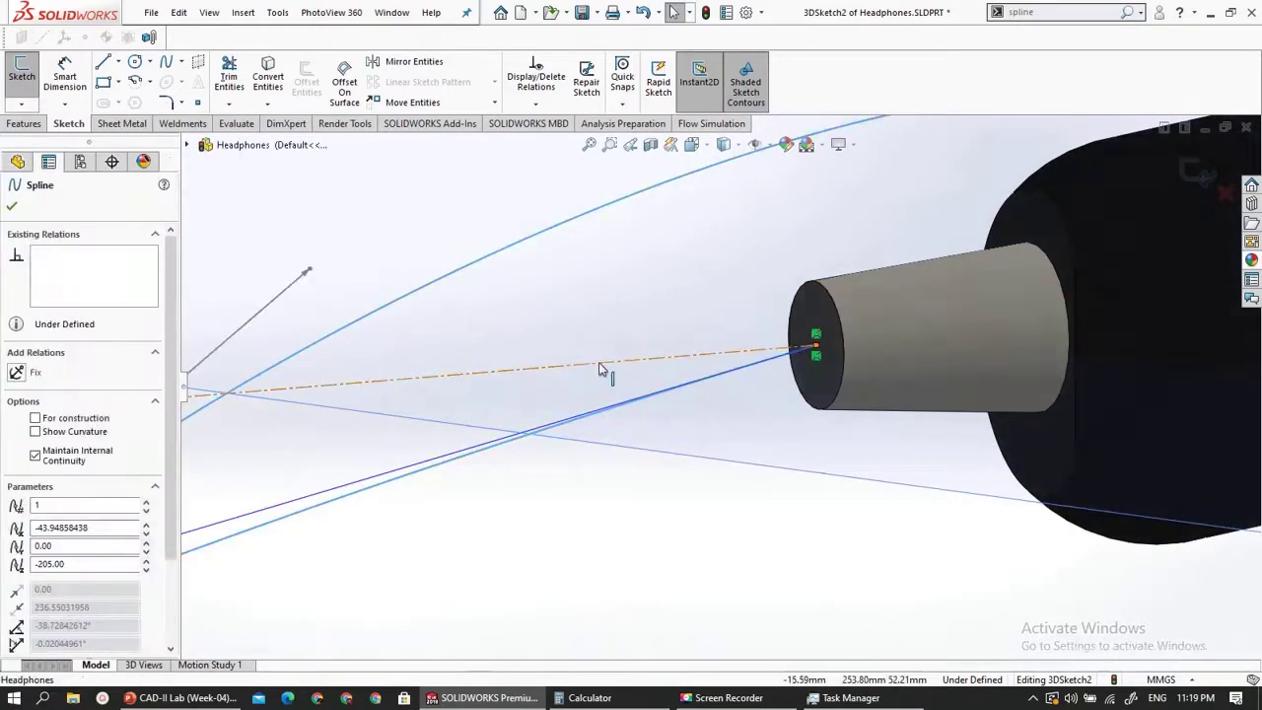
pyautogui.click(350, 415)
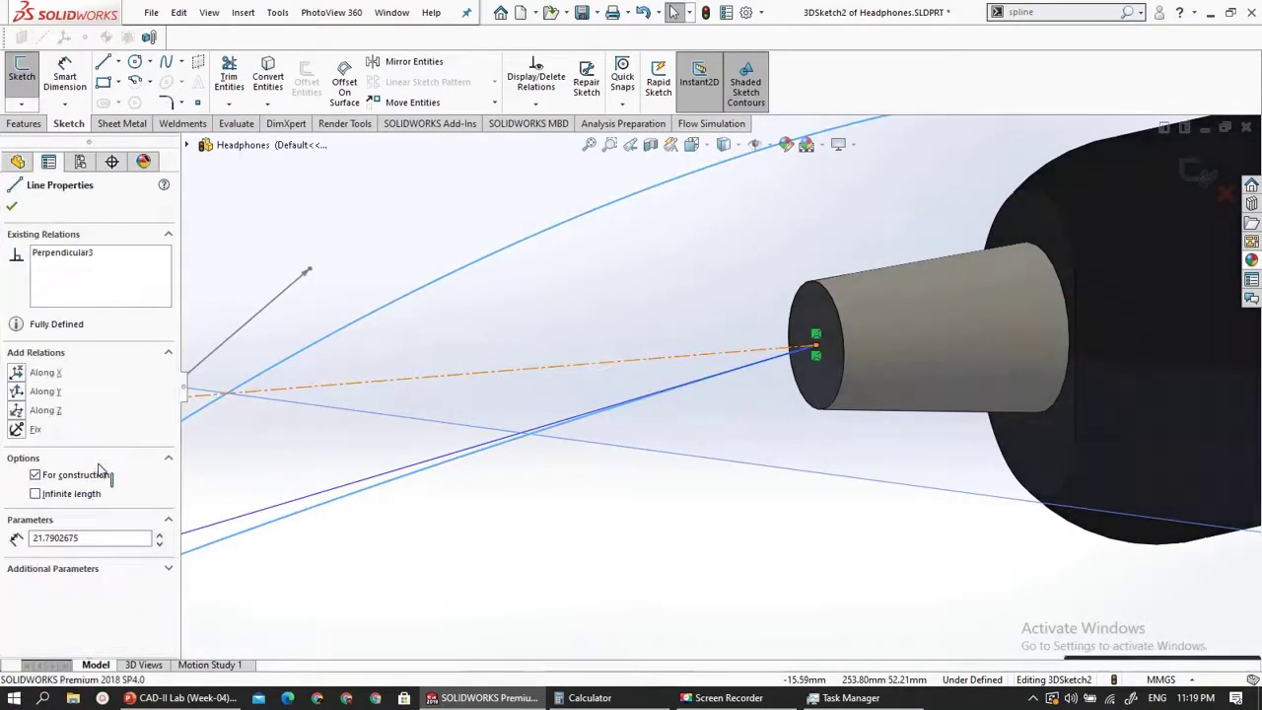
pyautogui.click(21, 466)
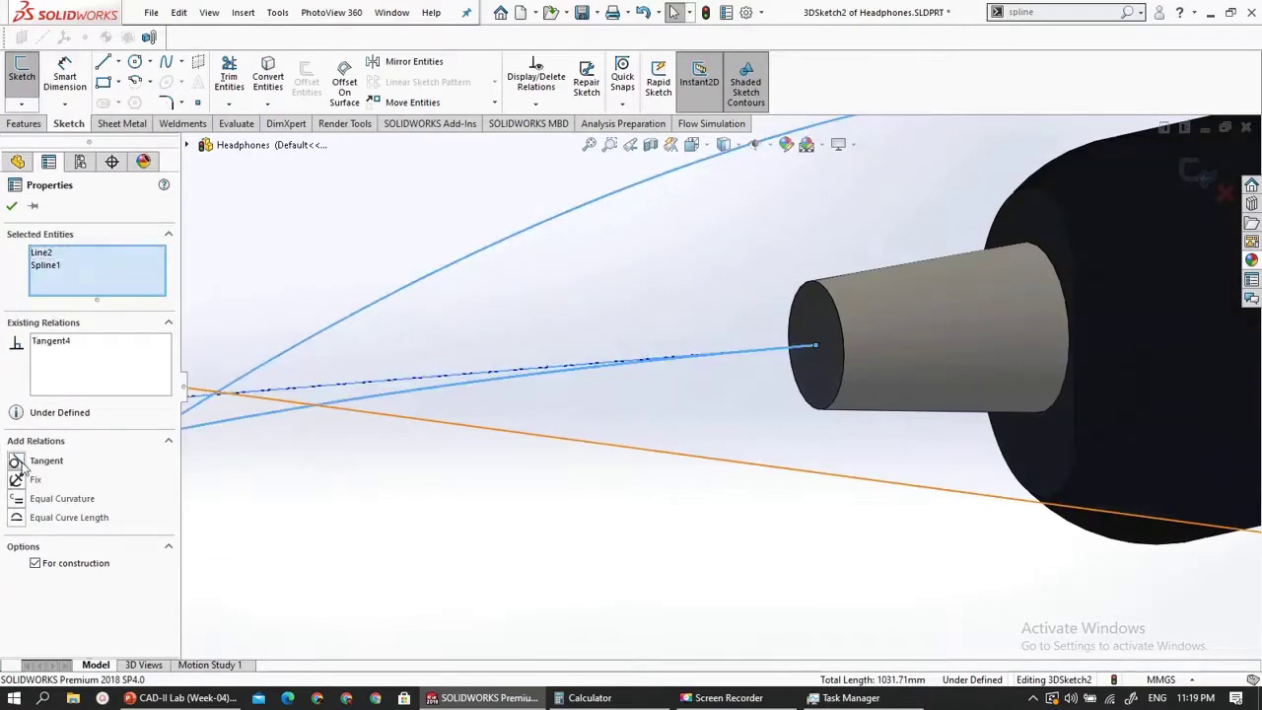
# - Move the spline point nearest the blue cable splitter upward to about X 39.51, Y -6.55, Z -211.56 mm
pyautogui.moveTo(385, 431); pyautogui.dragTo(404, 434, button='middle')
pyautogui.moveTo(504, 479); pyautogui.dragTo(482, 486, button='middle')
pyautogui.scroll(9, 482, 486)
pyautogui.scroll(4, 483, 493)
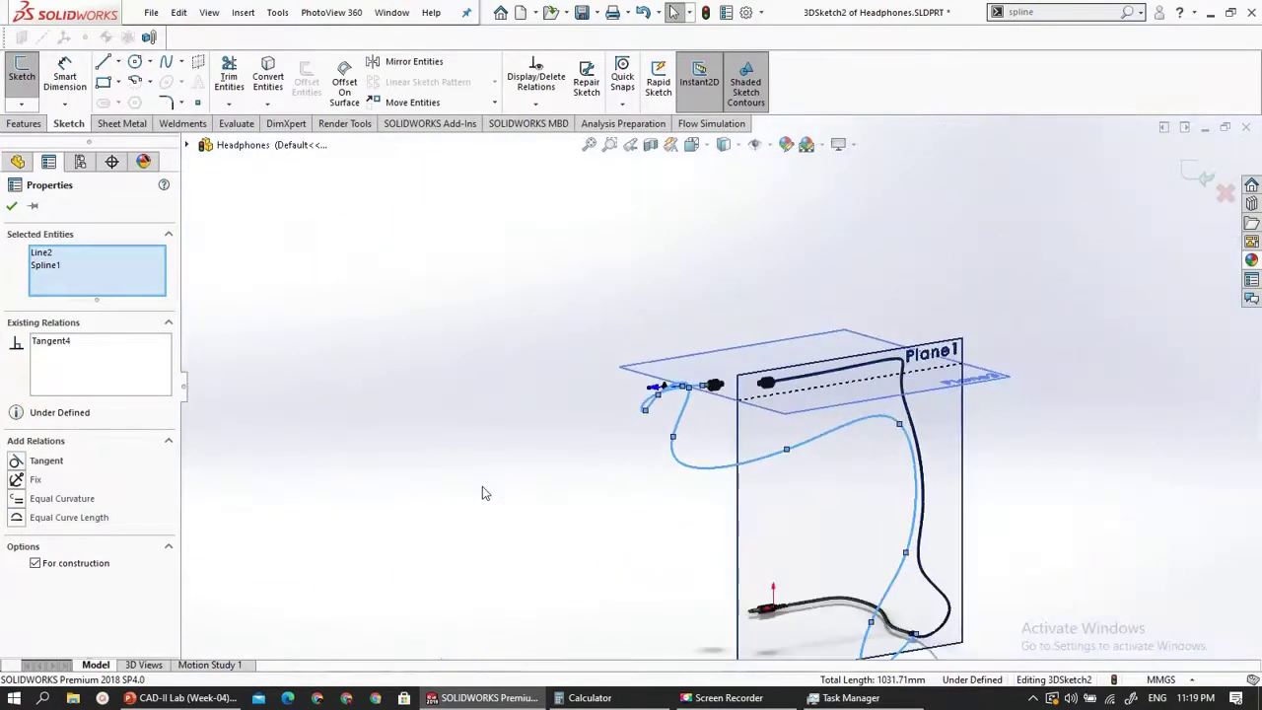
pyautogui.scroll(-8, 797, 521)
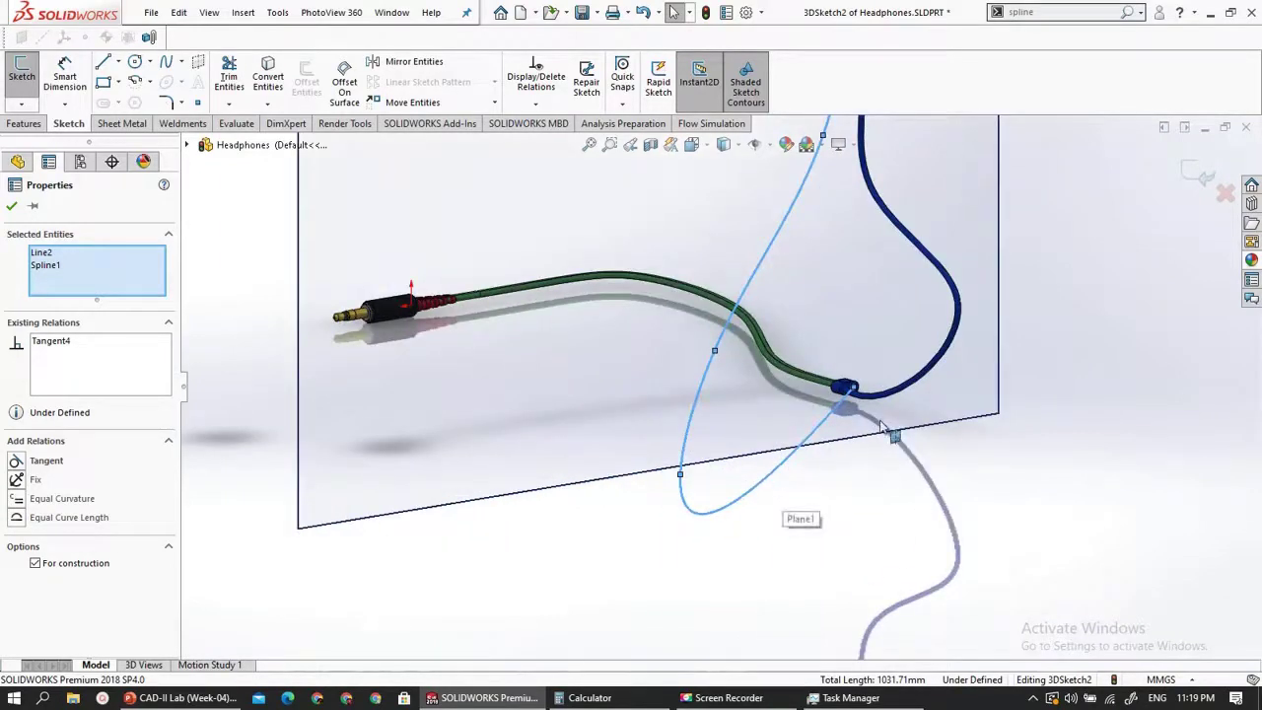
pyautogui.moveTo(882, 426); pyautogui.dragTo(807, 414, button='middle')
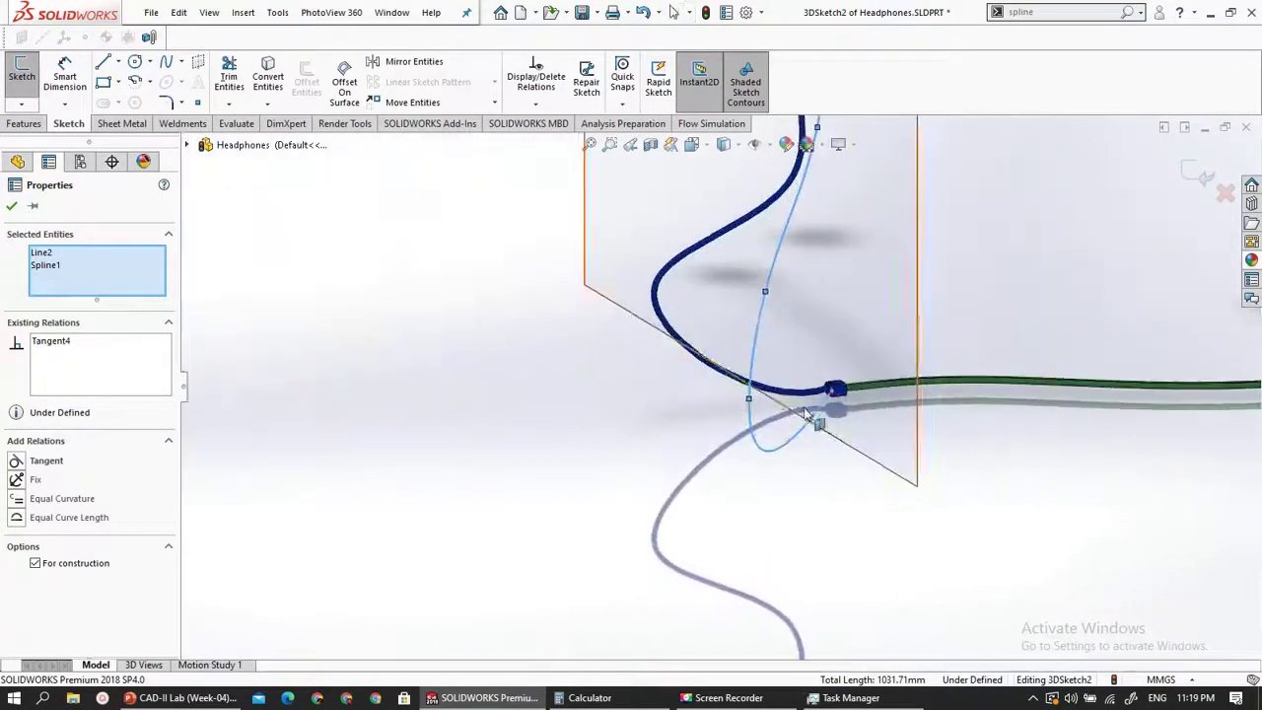
pyautogui.scroll(-6, 806, 414)
pyautogui.moveTo(798, 385); pyautogui.dragTo(761, 384, button='middle')
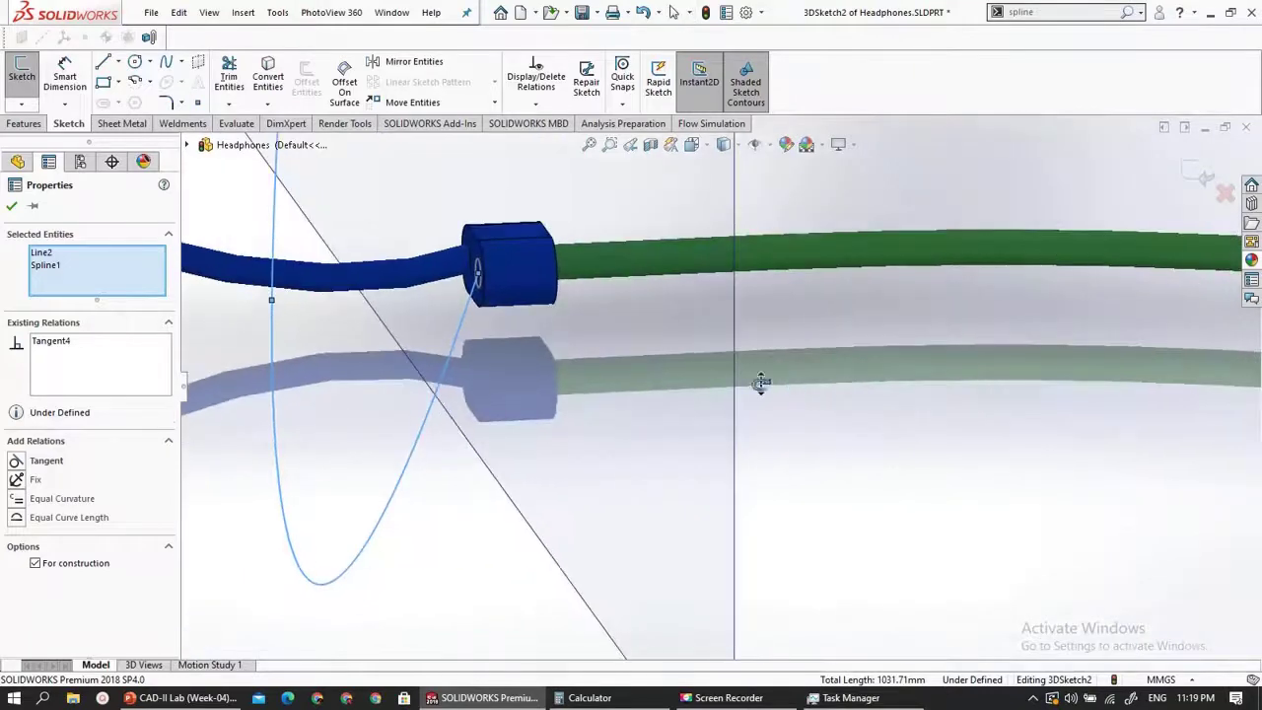
pyautogui.scroll(-4, 428, 275)
pyautogui.scroll(3, 439, 348)
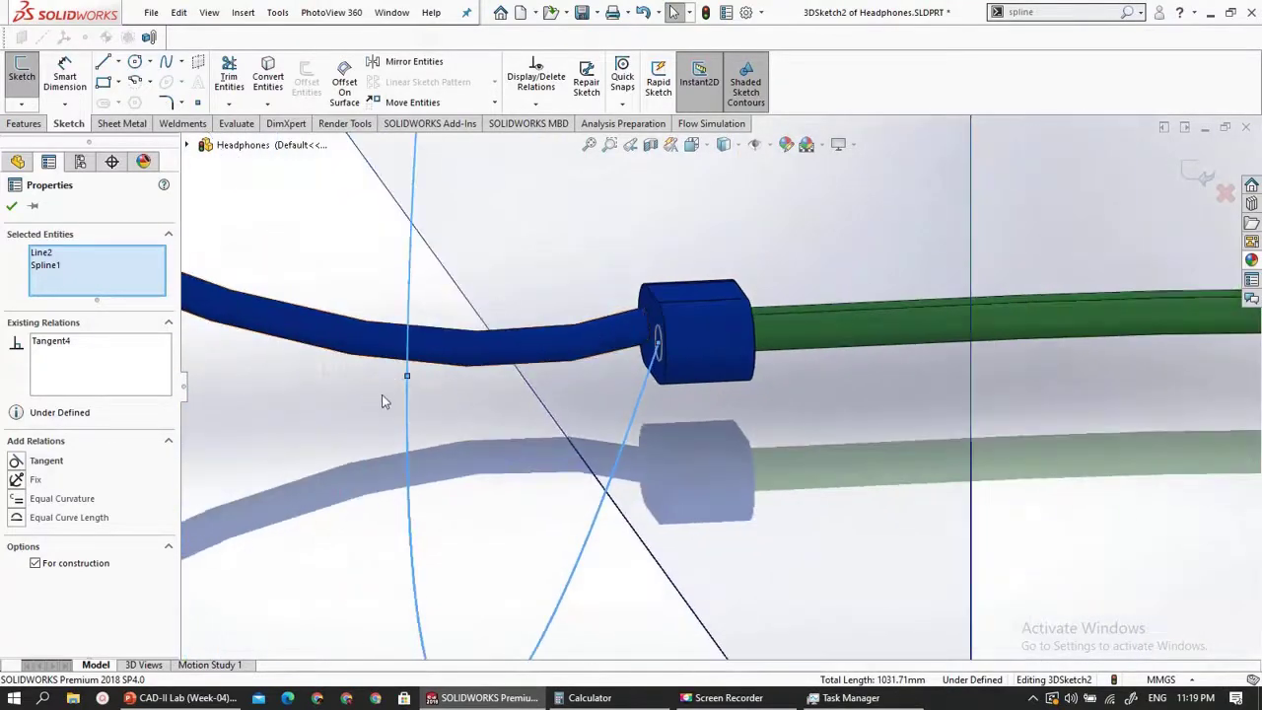
pyautogui.scroll(-2, 381, 395)
pyautogui.scroll(5, 383, 395)
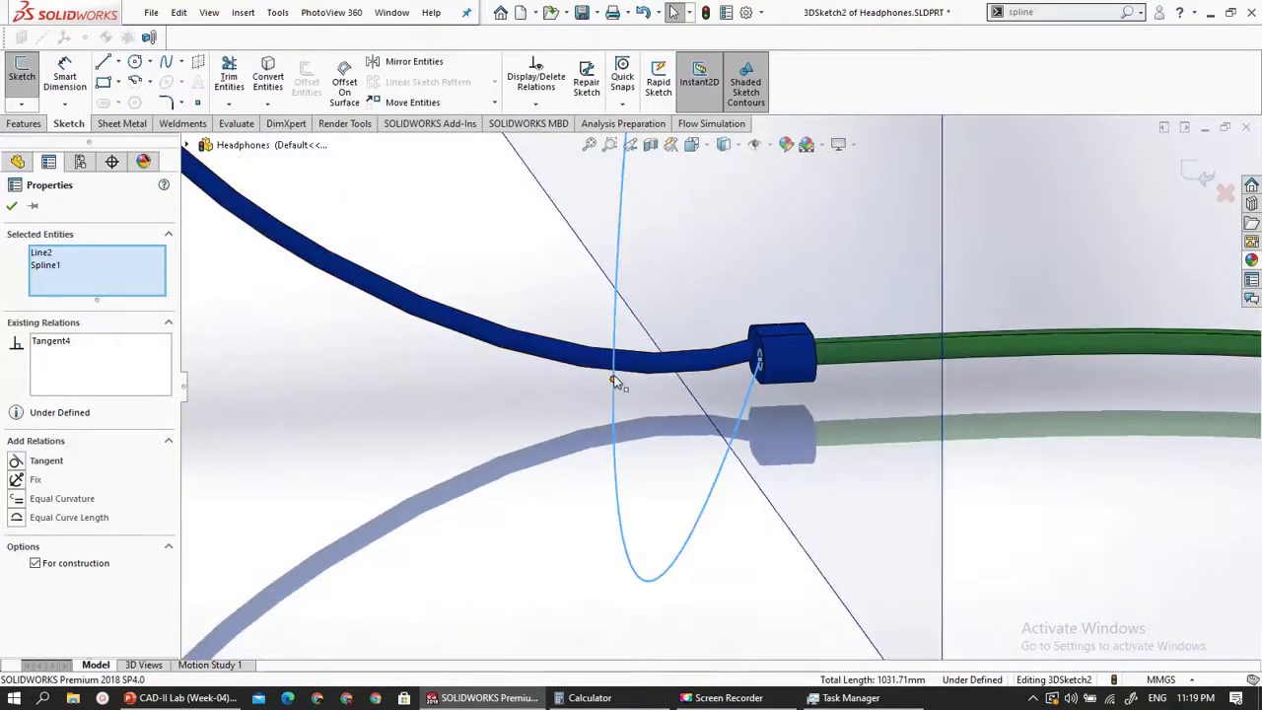
pyautogui.moveTo(612, 378); pyautogui.dragTo(534, 213)
# - Draw a construction line about 31 mm long from the centre of the small circle on the blue splitter's end face, along the cable side
pyautogui.scroll(-2, 726, 300)
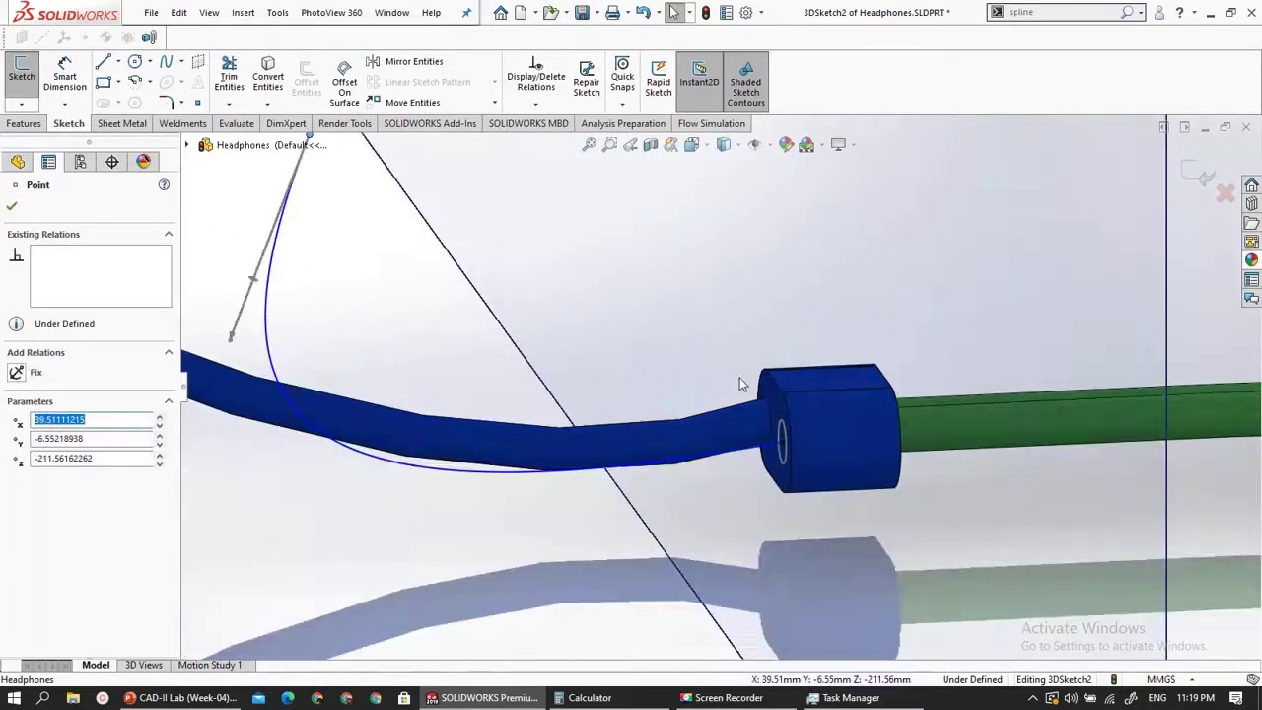
pyautogui.scroll(-2, 797, 501)
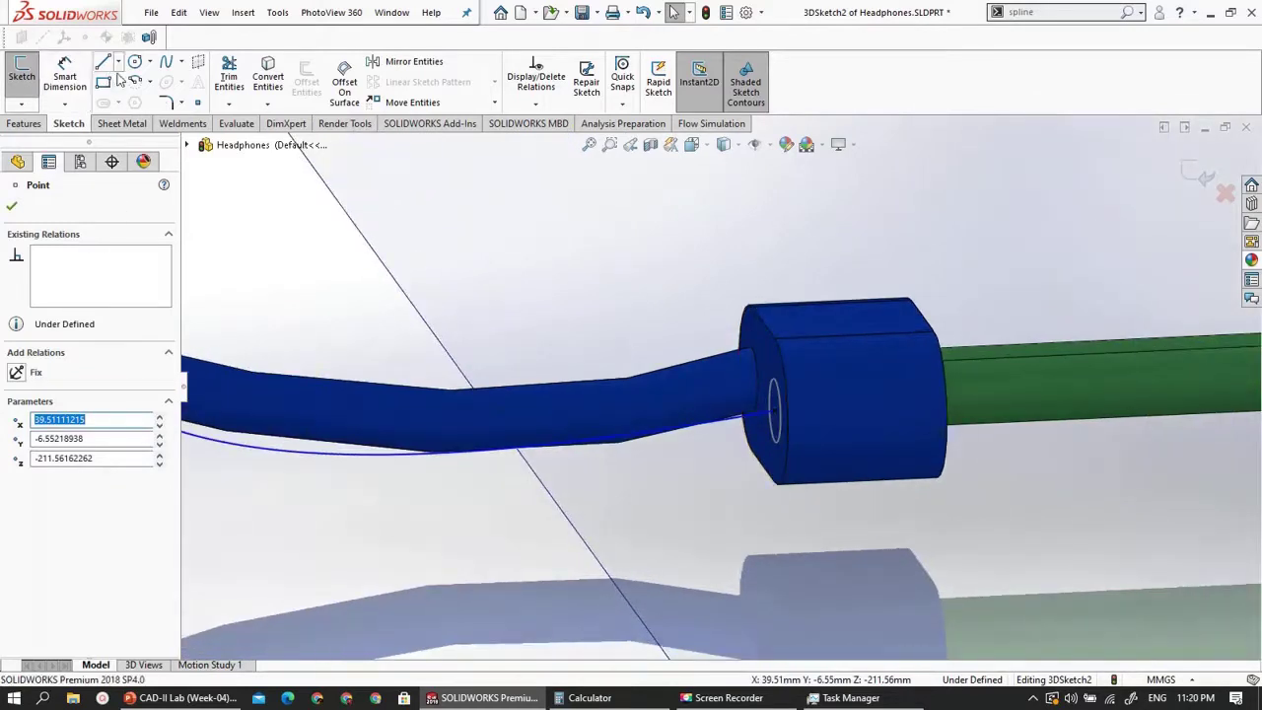
pyautogui.click(118, 64)
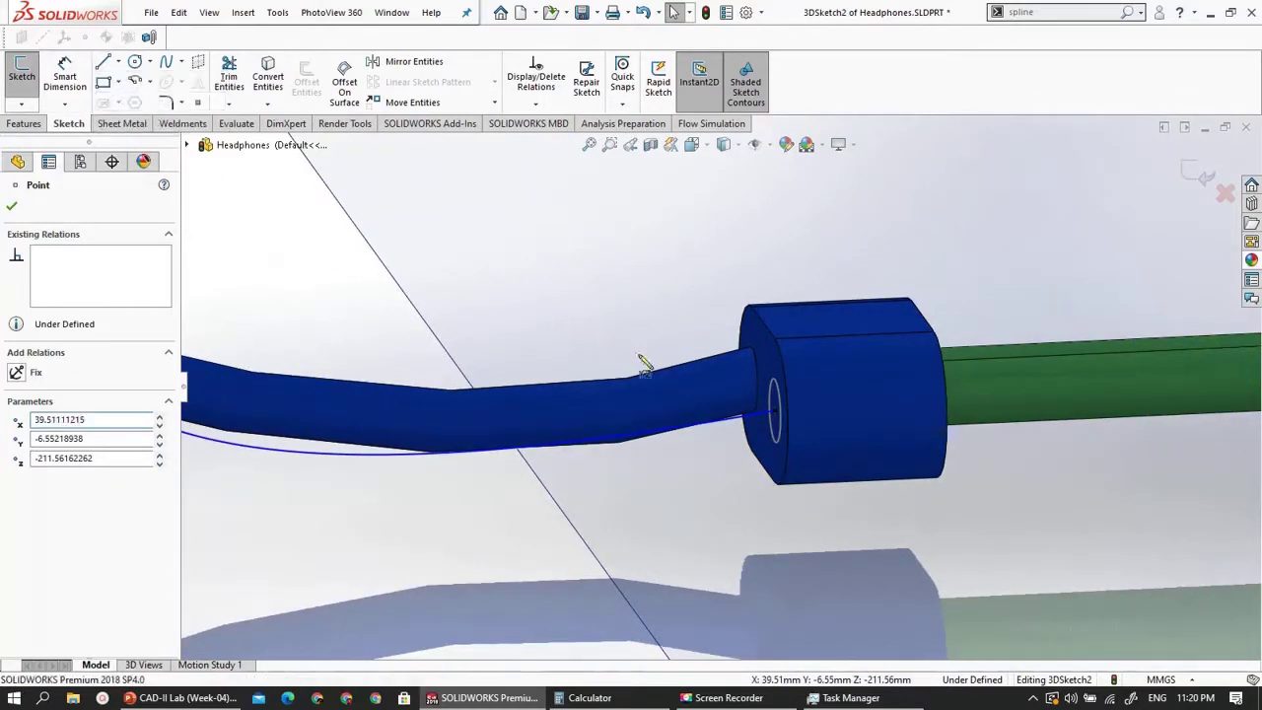
pyautogui.click(775, 422)
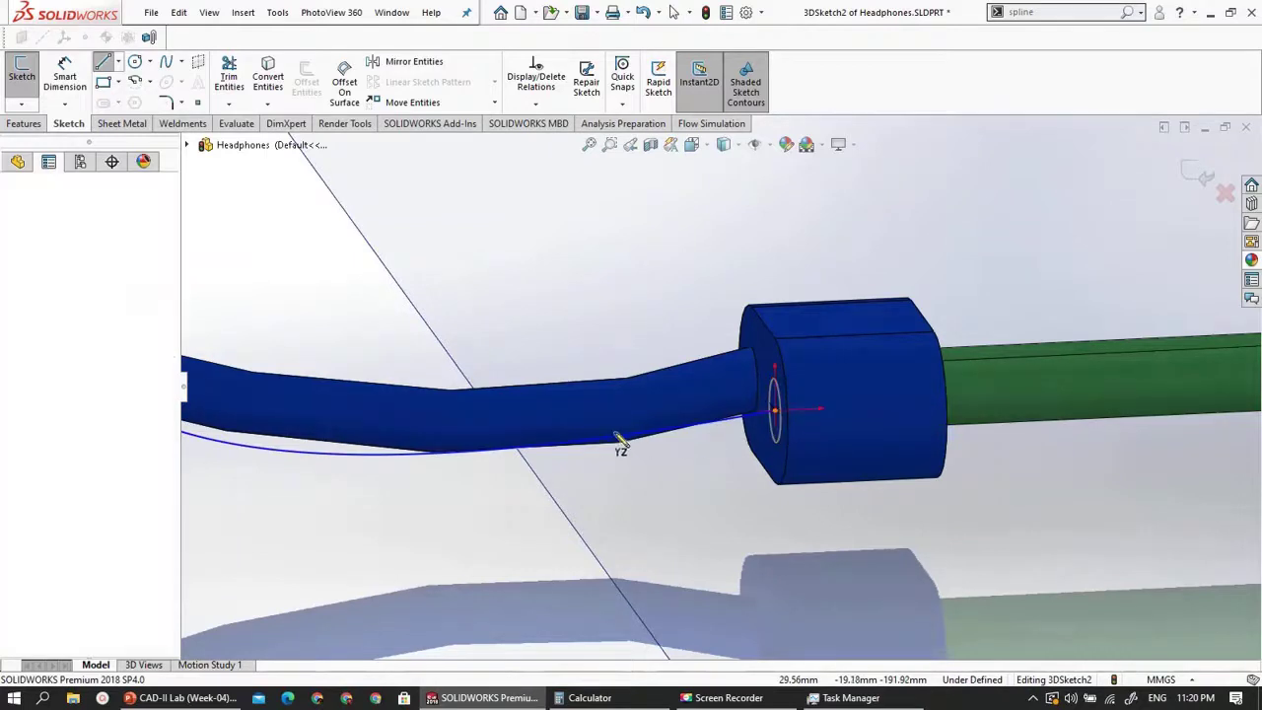
pyautogui.scroll(3, 684, 431)
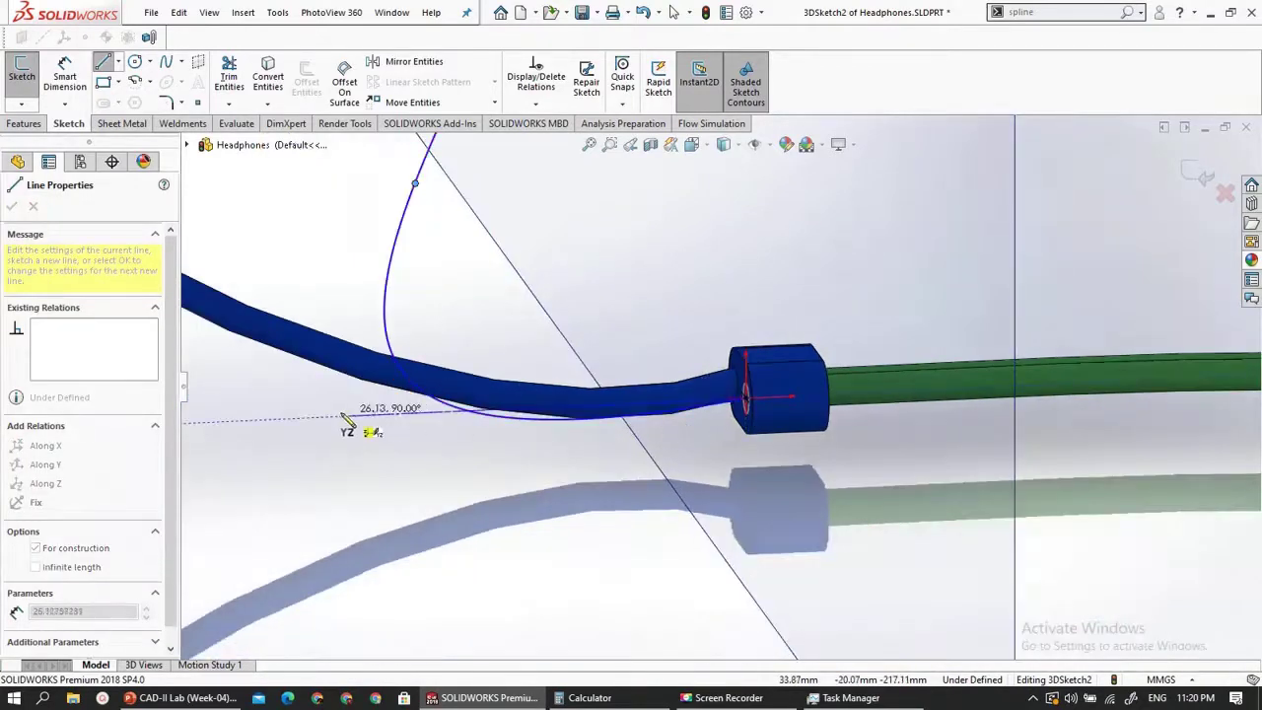
pyautogui.click(269, 419)
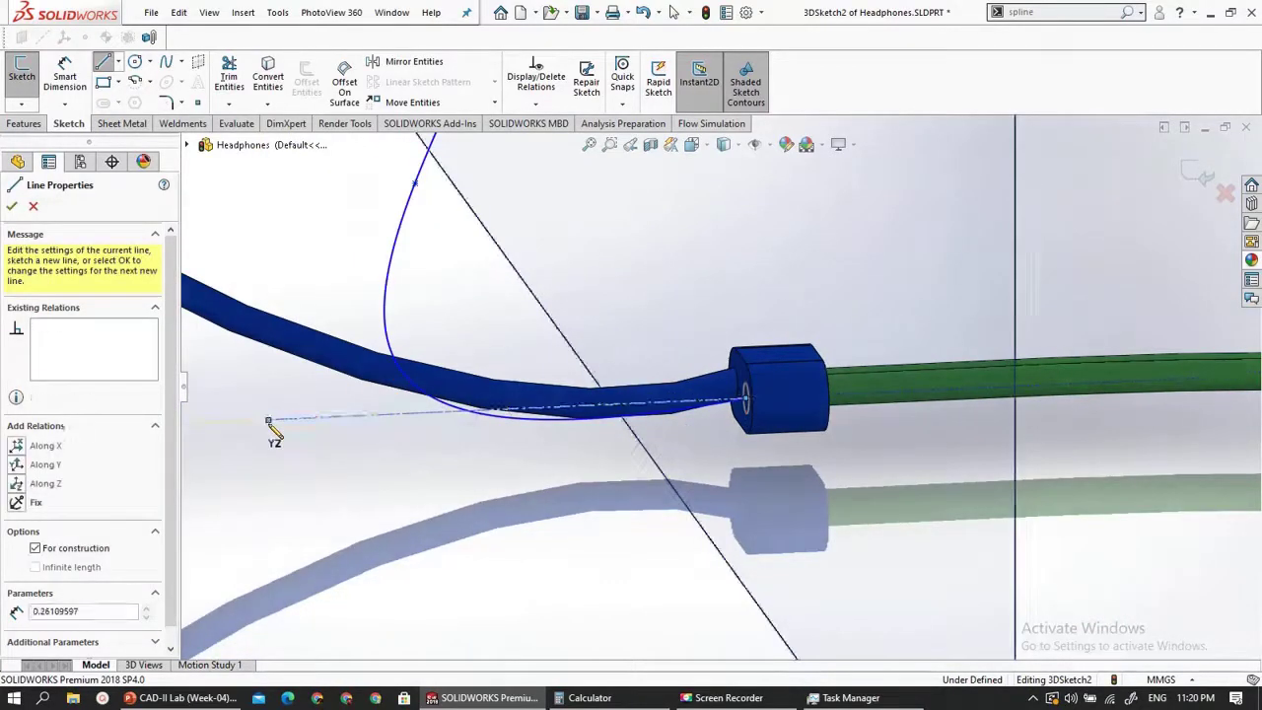
pyautogui.press('Escape')
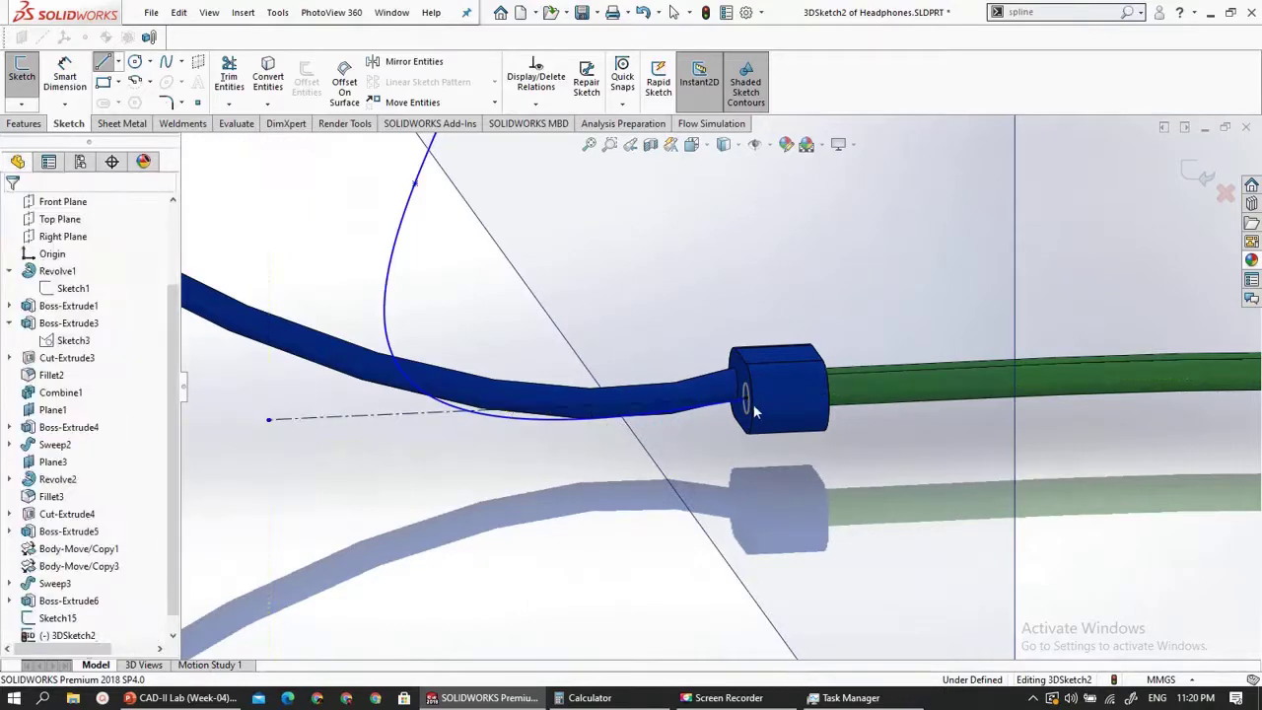
# - Make the new construction line perpendicular to the blue splitter's end face
pyautogui.scroll(-3, 753, 409)
pyautogui.scroll(-2, 753, 412)
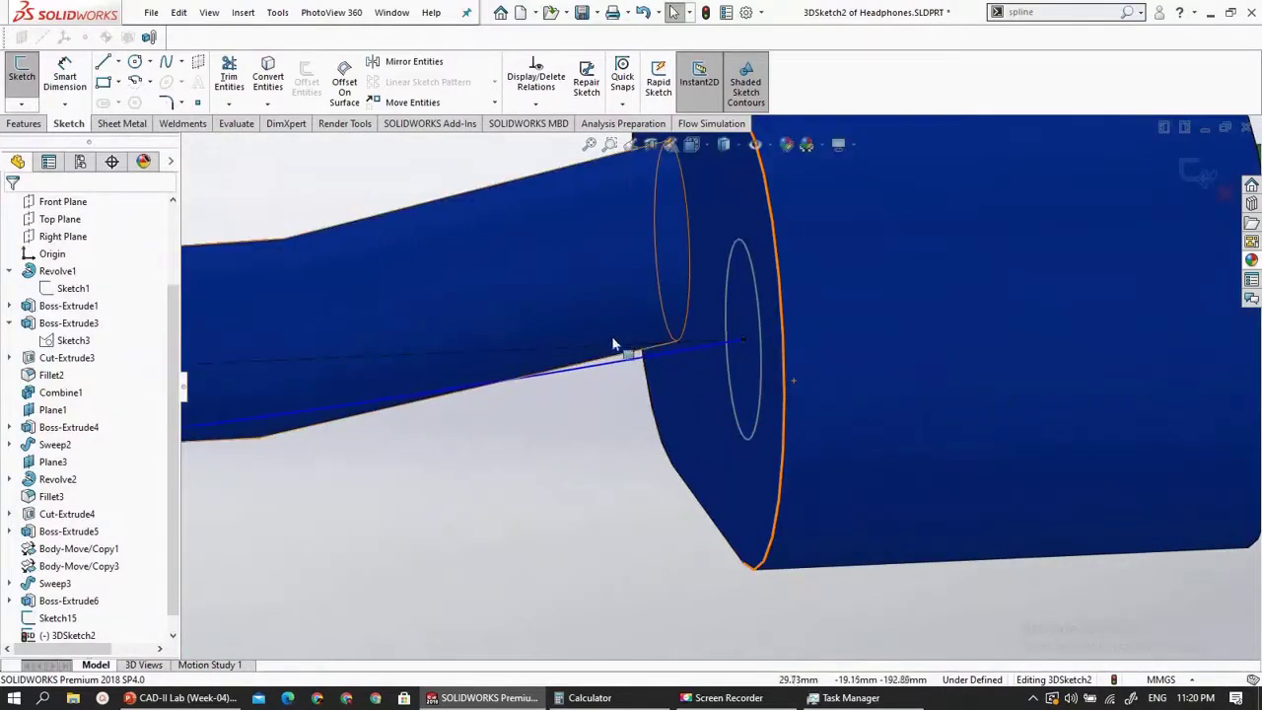
pyautogui.click(565, 357)
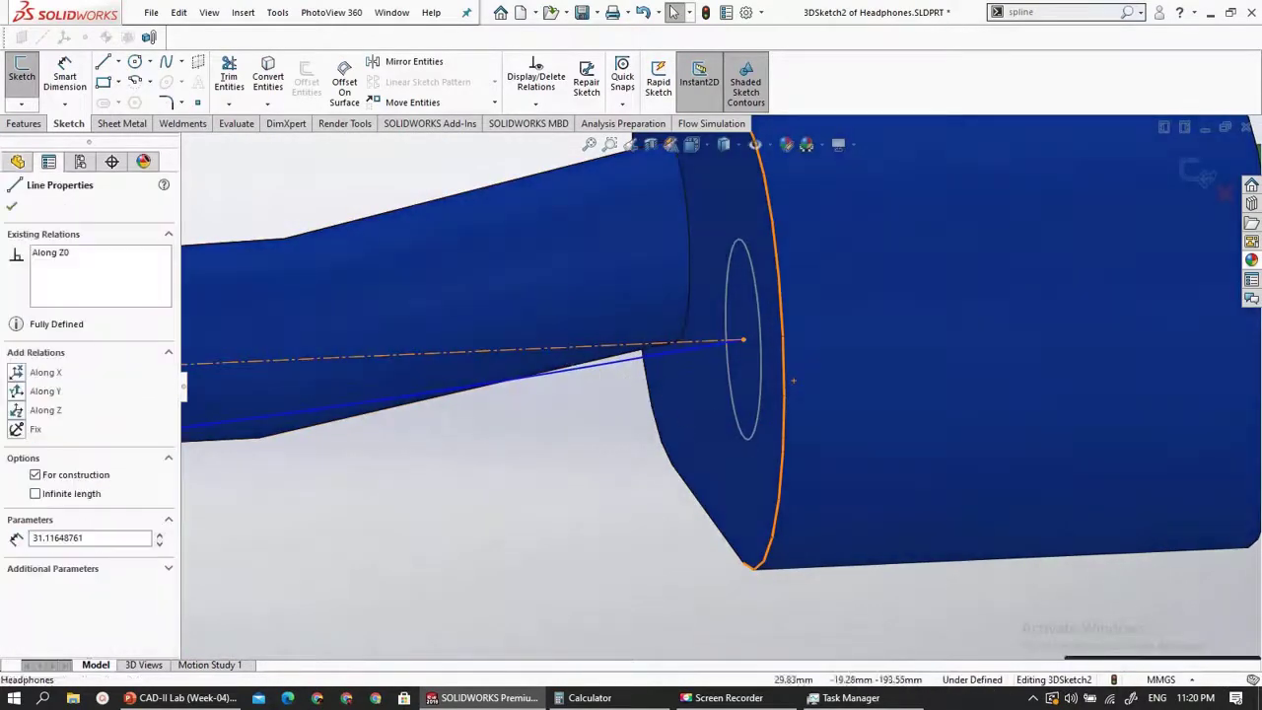
pyautogui.keyDown('ctrl'); pyautogui.click(733, 471); pyautogui.keyUp('ctrl')
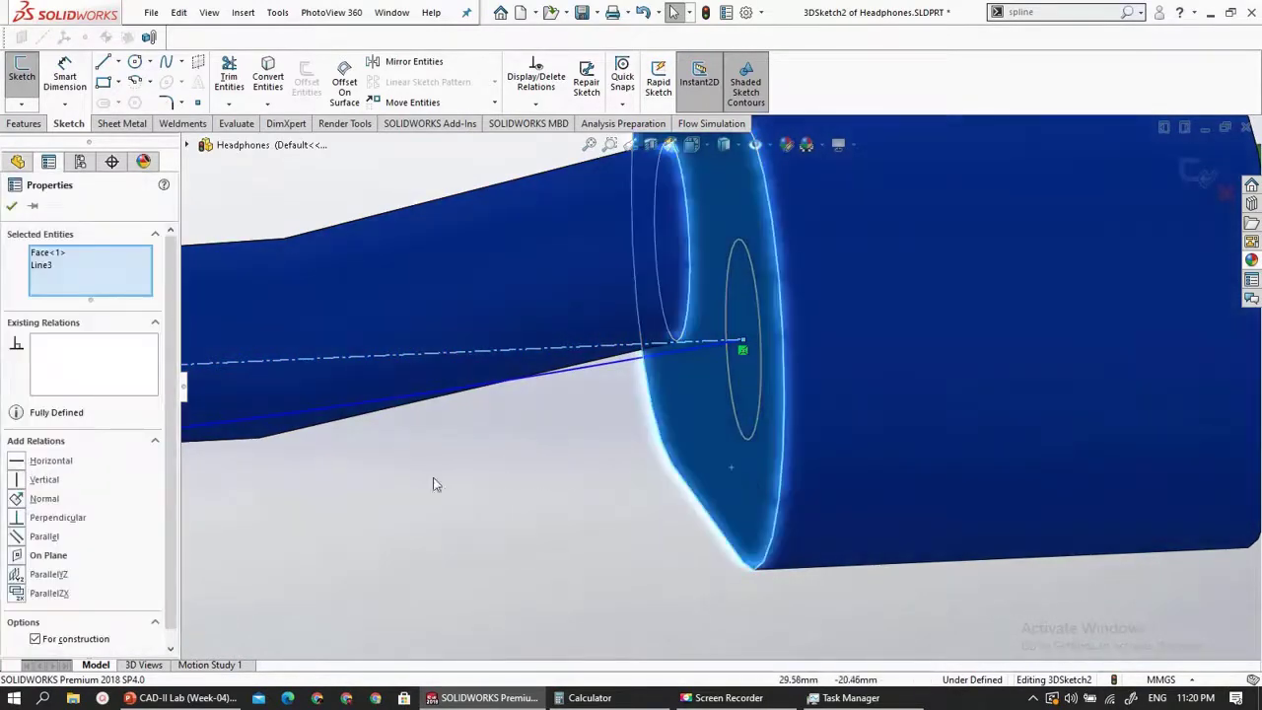
pyautogui.click(16, 521)
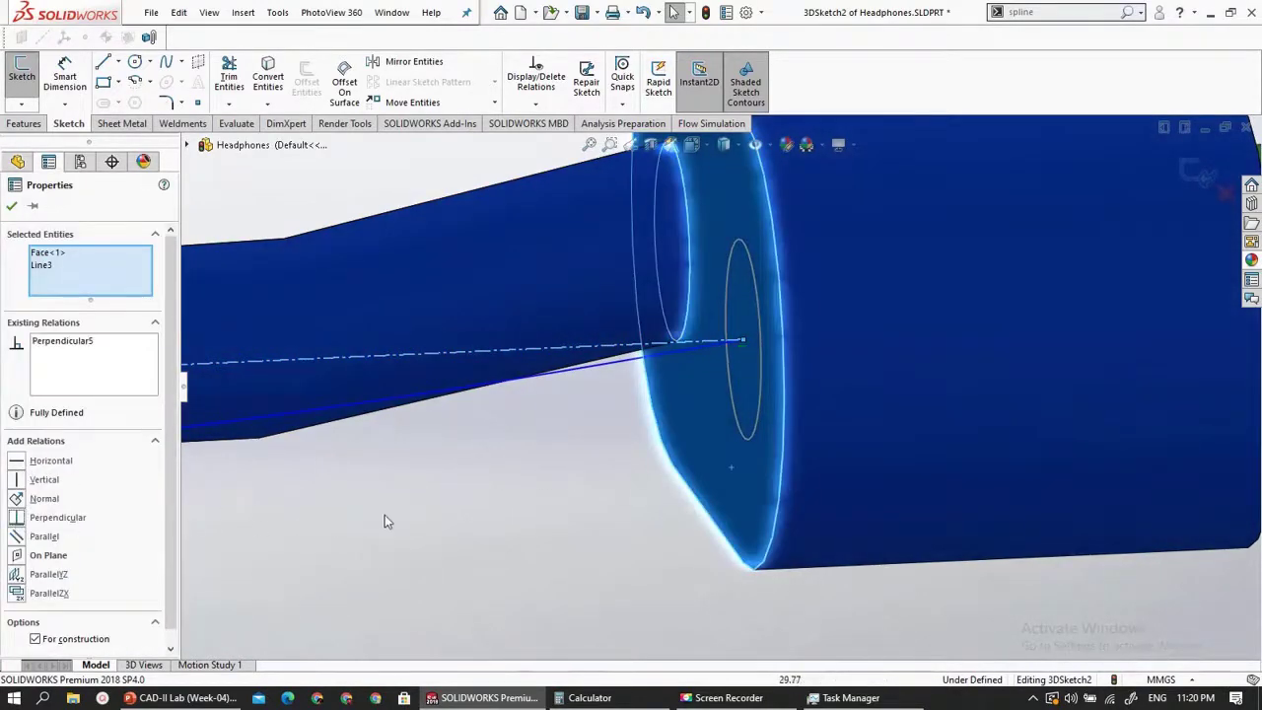
pyautogui.scroll(3, 515, 520)
pyautogui.scroll(3, 515, 519)
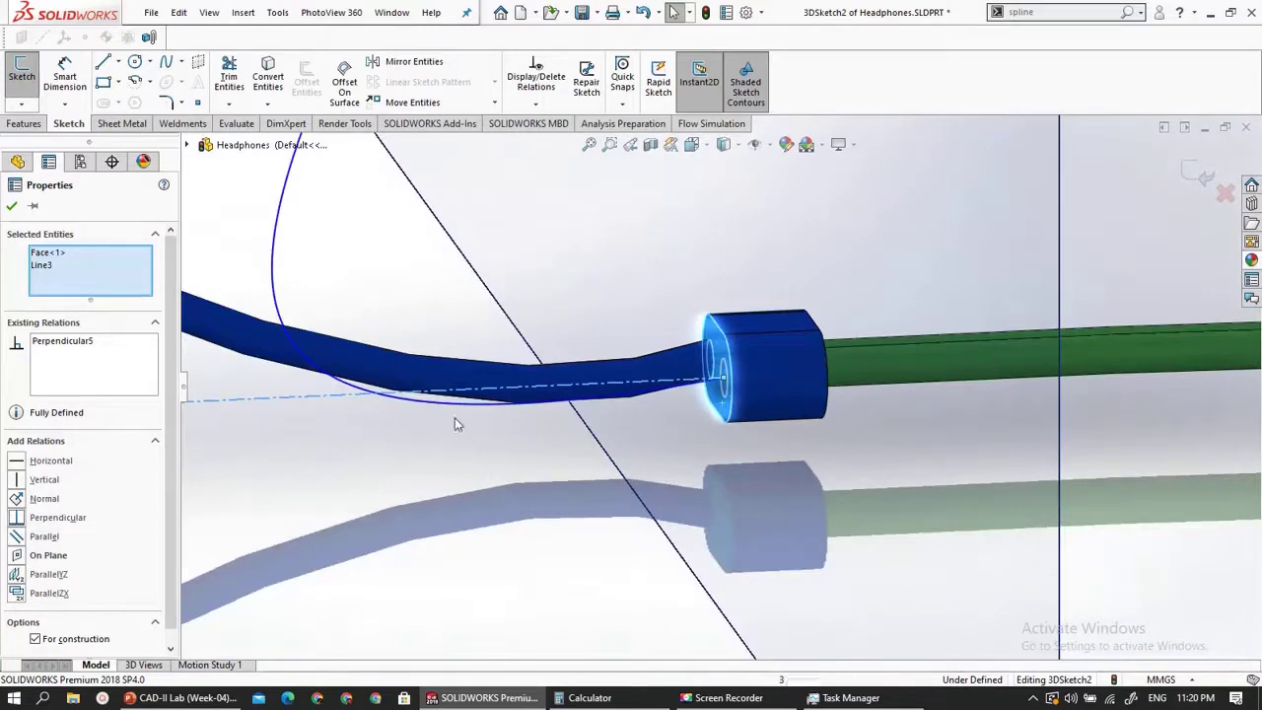
pyautogui.press('Escape')
# - Make the cable spline tangent to the construction line at the blue splitter
pyautogui.scroll(-3, 529, 434)
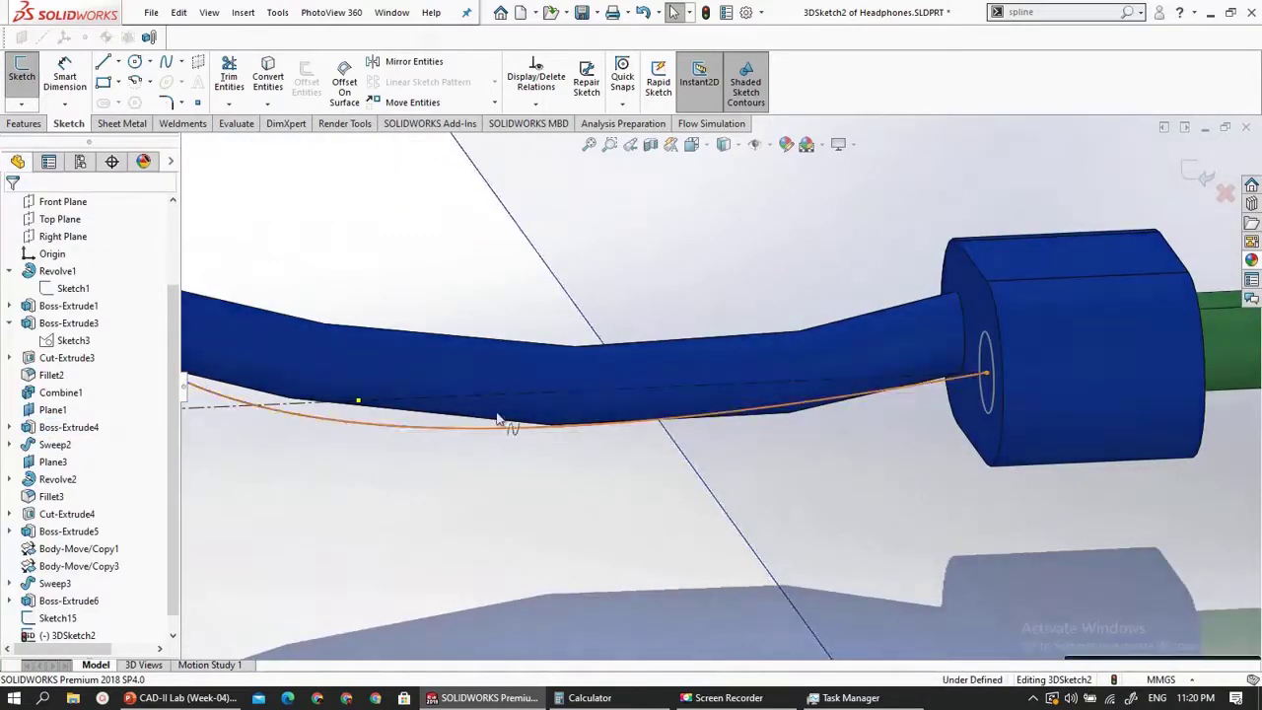
pyautogui.click(241, 413)
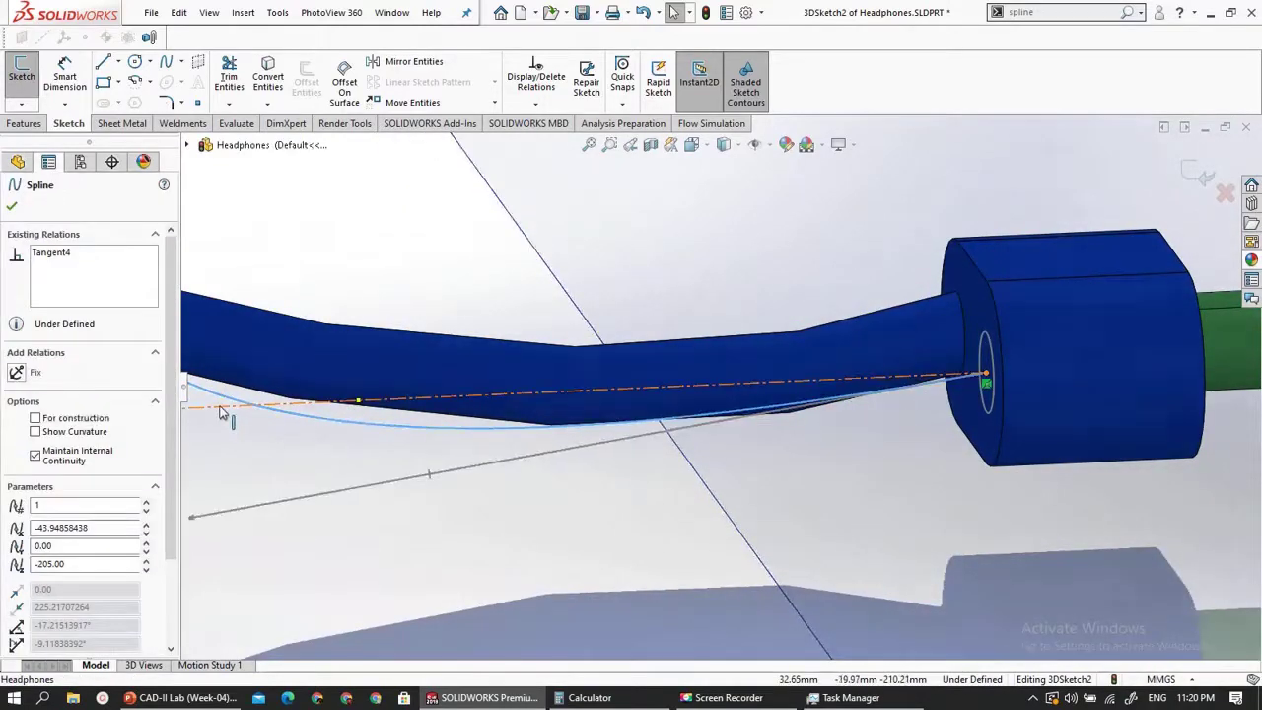
pyautogui.click(221, 411)
pyautogui.keyDown('ctrl'); pyautogui.click(223, 407); pyautogui.keyUp('ctrl')
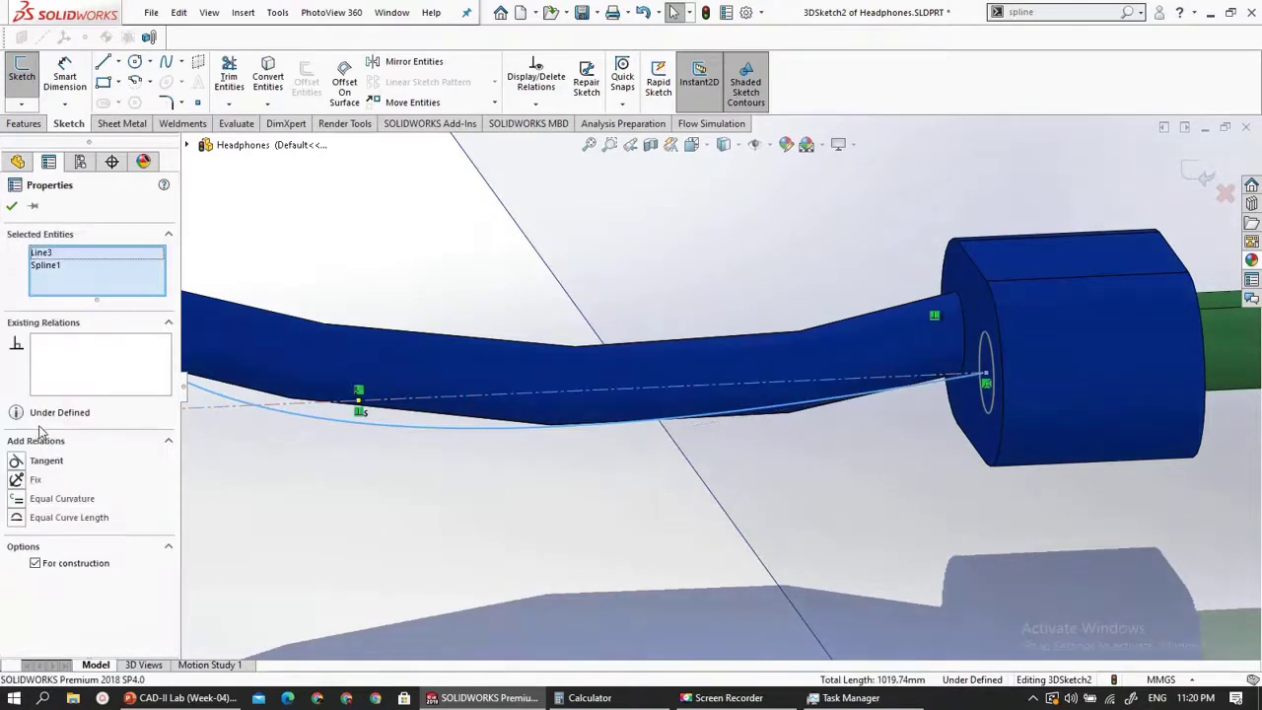
pyautogui.click(16, 465)
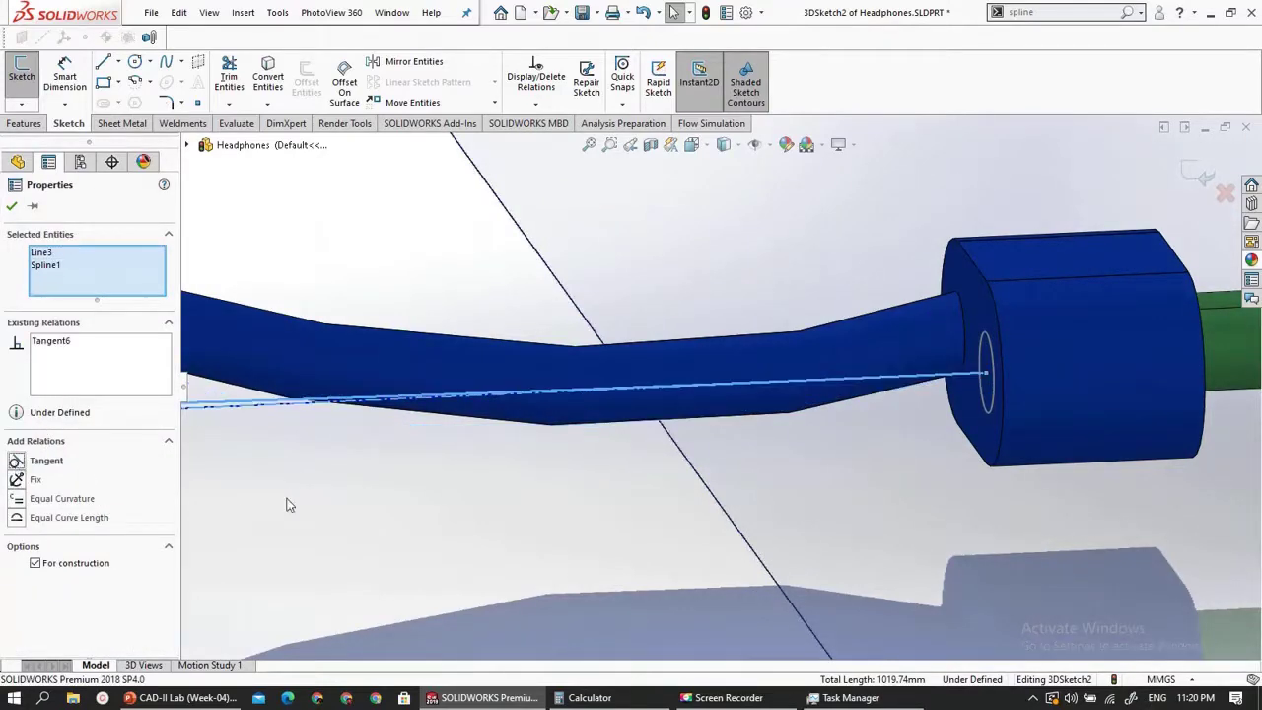
# - Examine the cable spline's course at the earbud stem and where it enters the blue splitter
pyautogui.scroll(5, 465, 507)
pyautogui.scroll(3, 460, 507)
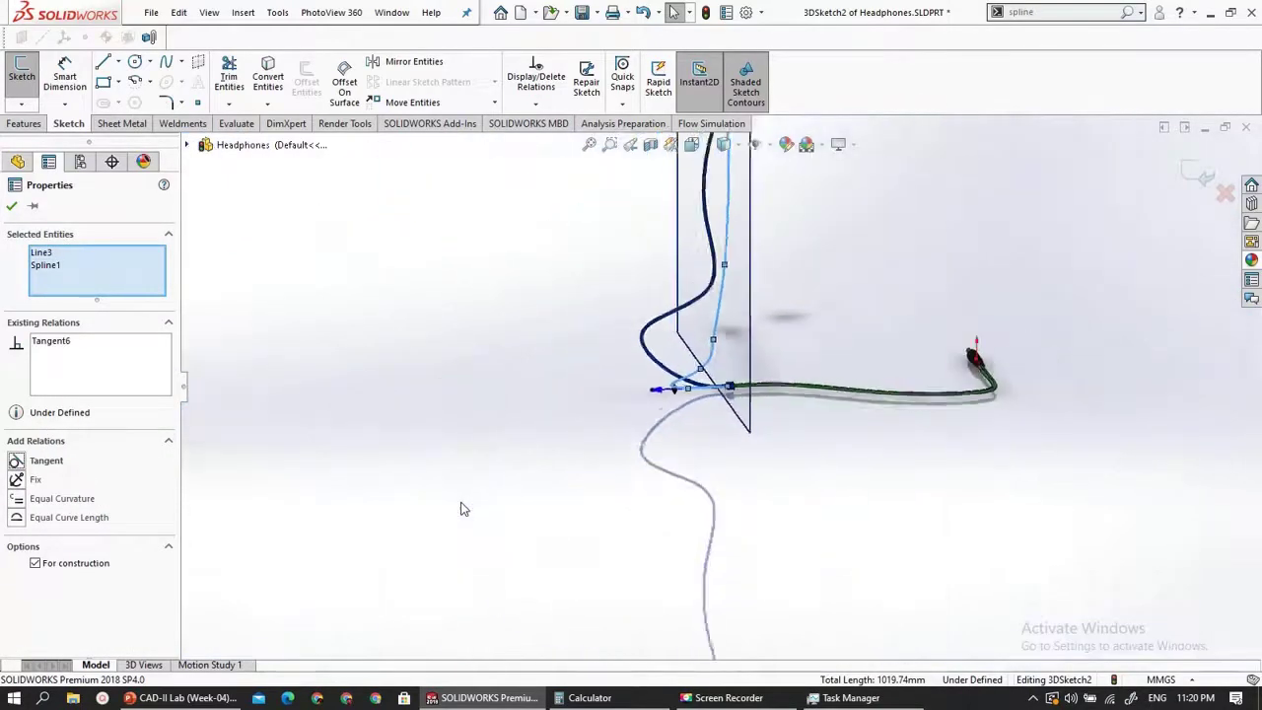
pyautogui.moveTo(535, 443); pyautogui.dragTo(581, 437, button='middle')
pyautogui.scroll(-10, 747, 228)
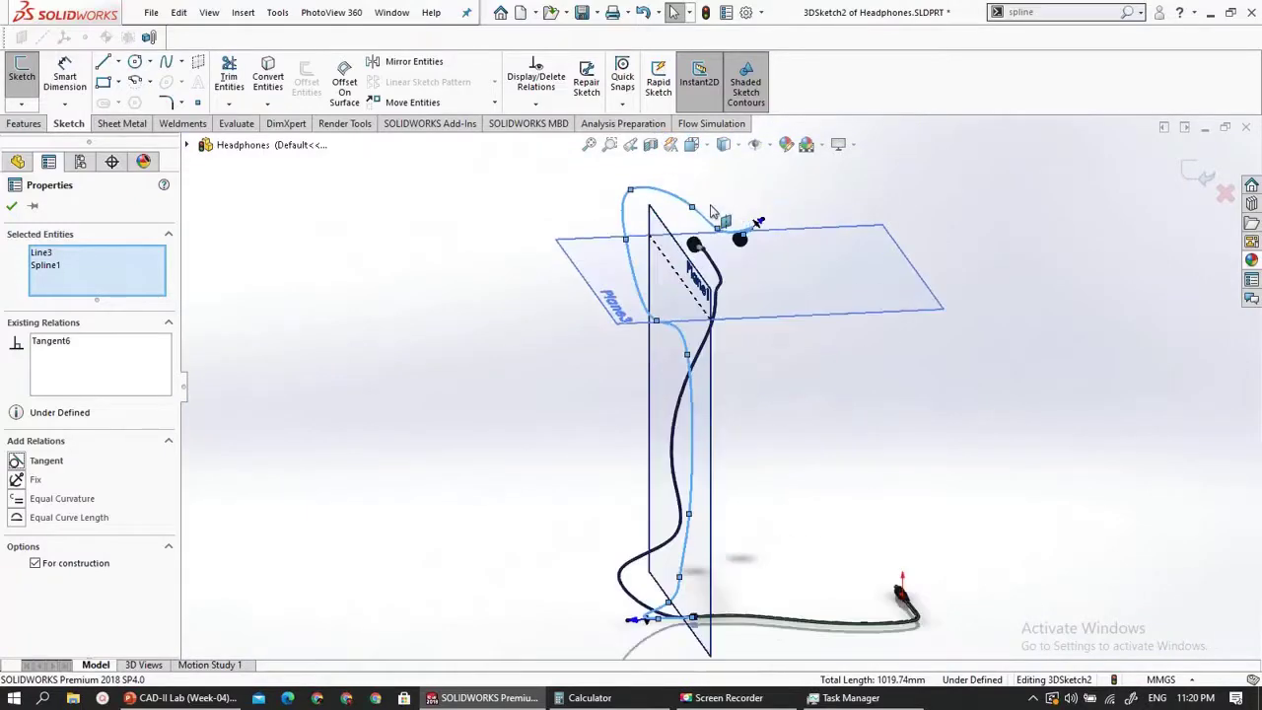
pyautogui.scroll(8, 815, 539)
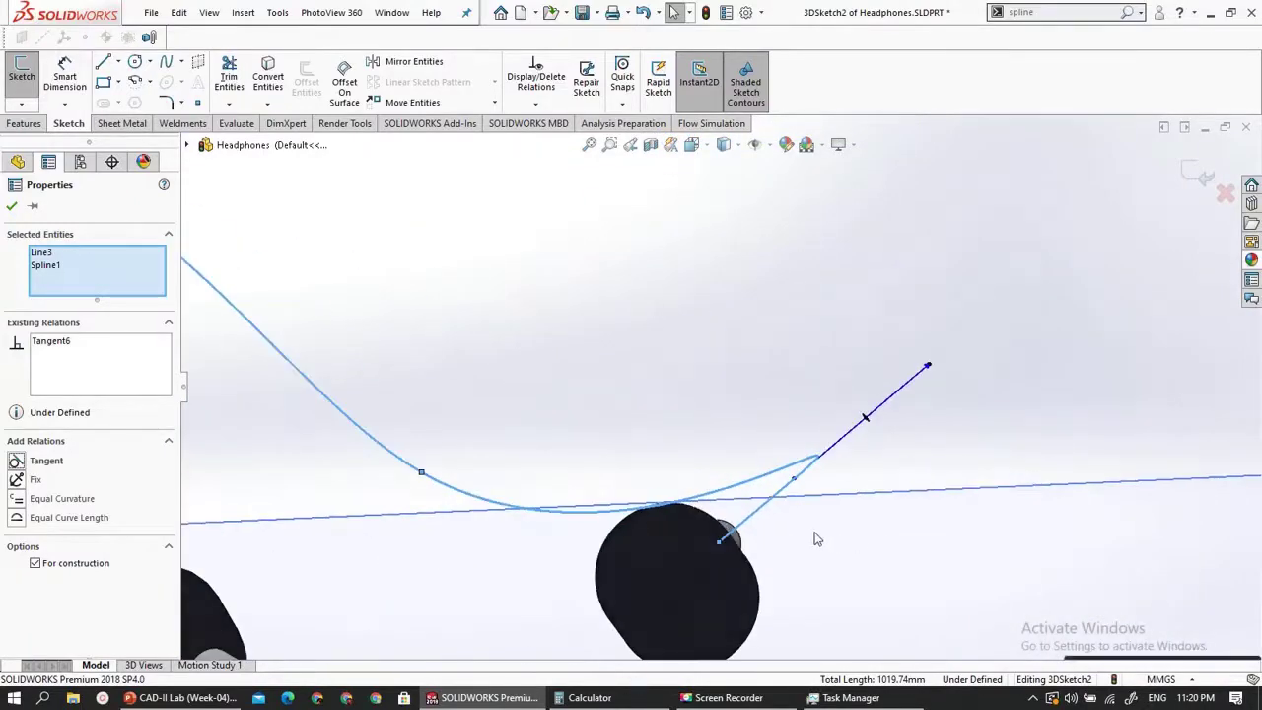
pyautogui.scroll(6, 1010, 530)
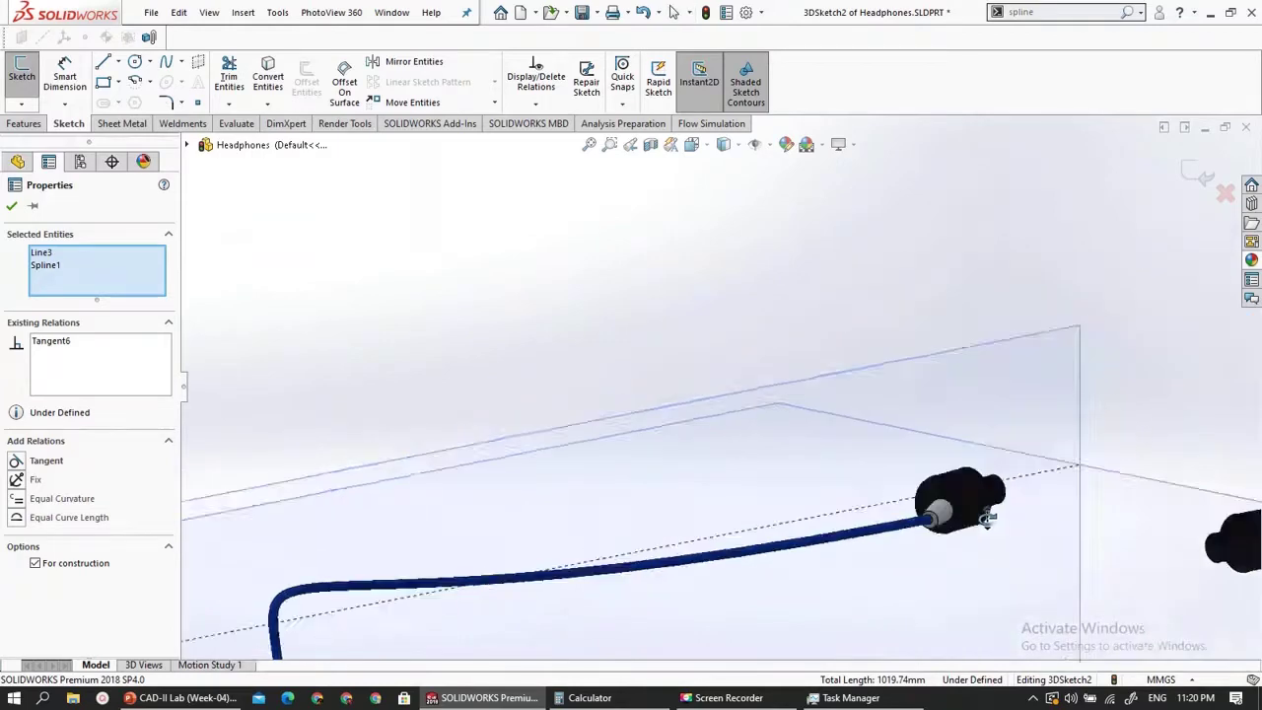
pyautogui.scroll(-8, 778, 384)
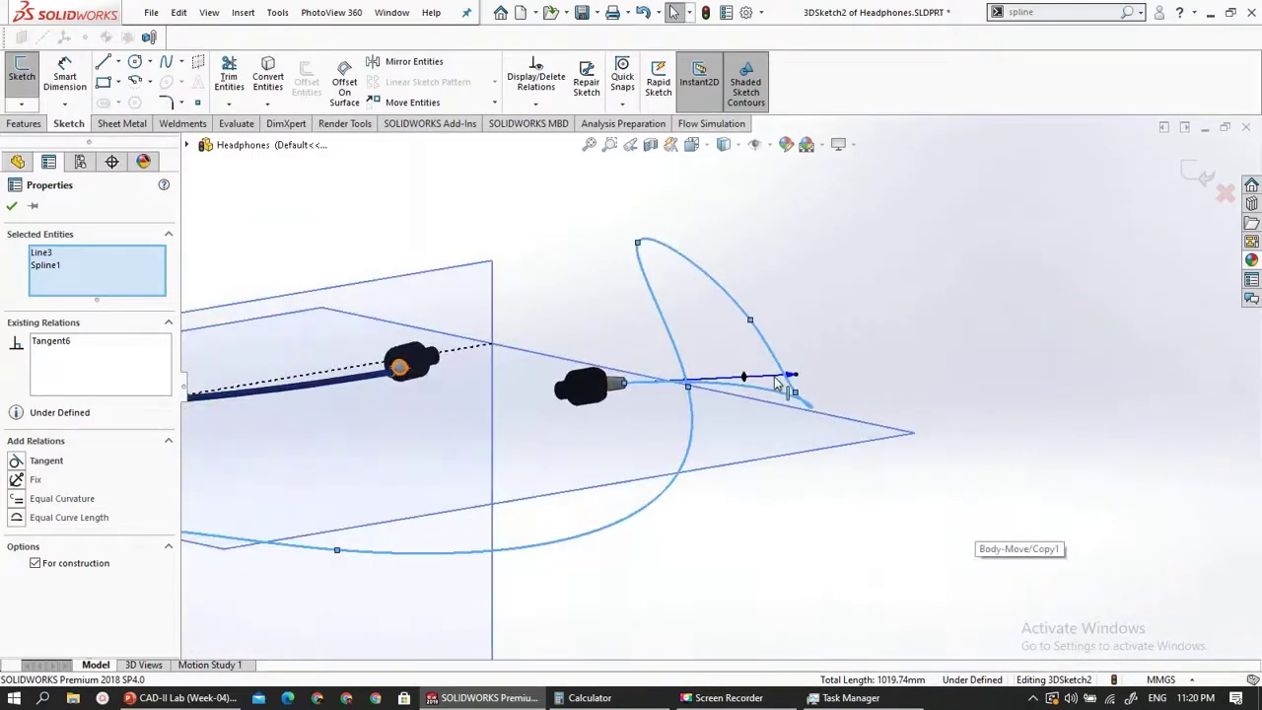
pyautogui.scroll(8, 789, 421)
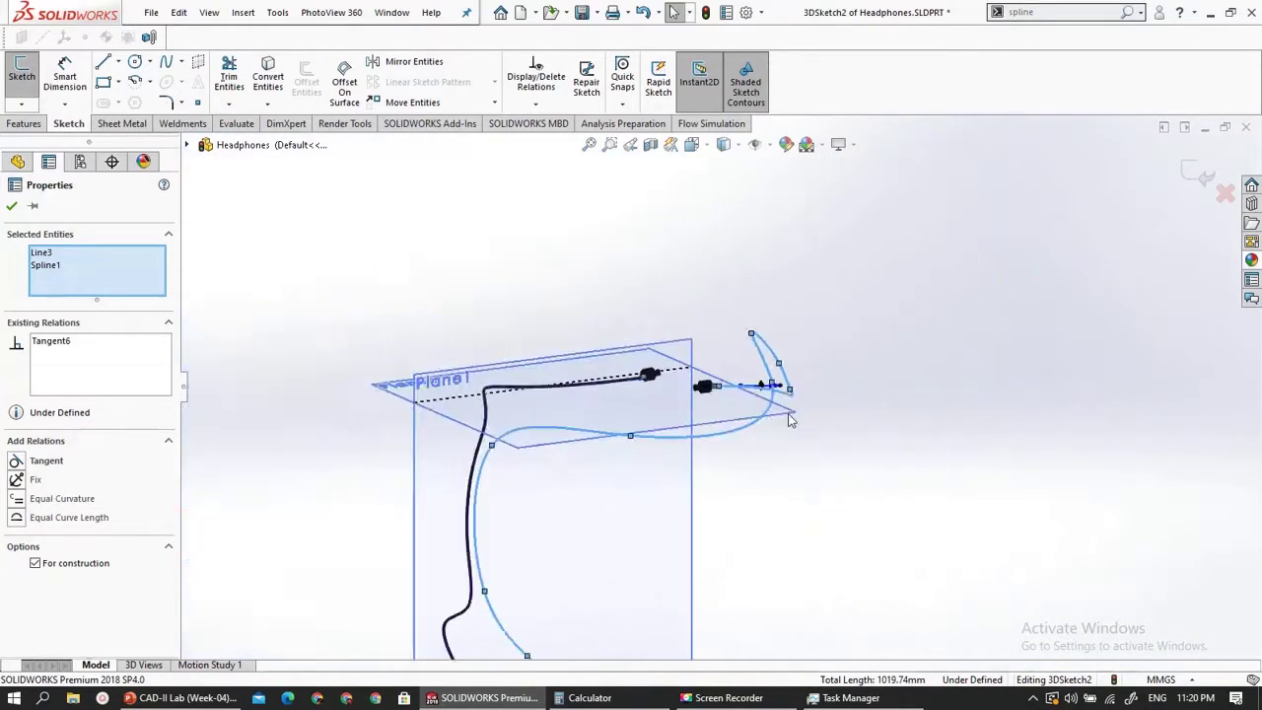
pyautogui.scroll(-4, 611, 473)
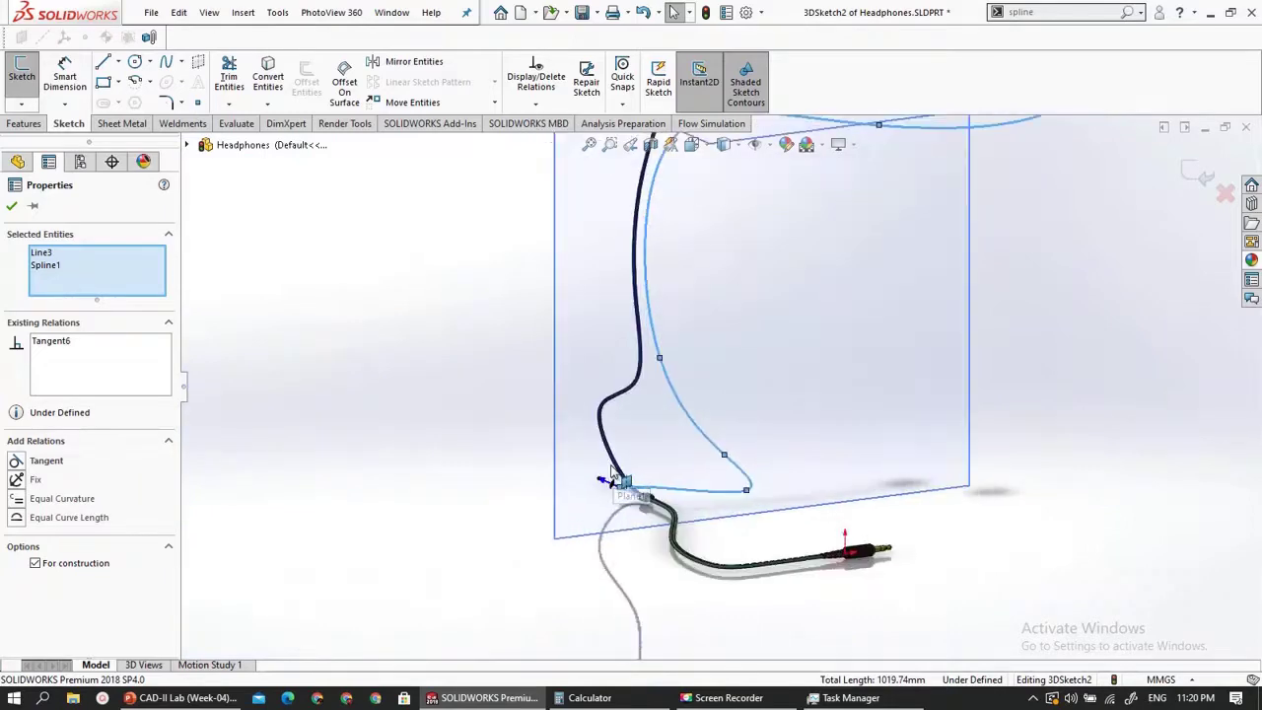
pyautogui.scroll(-6, 659, 480)
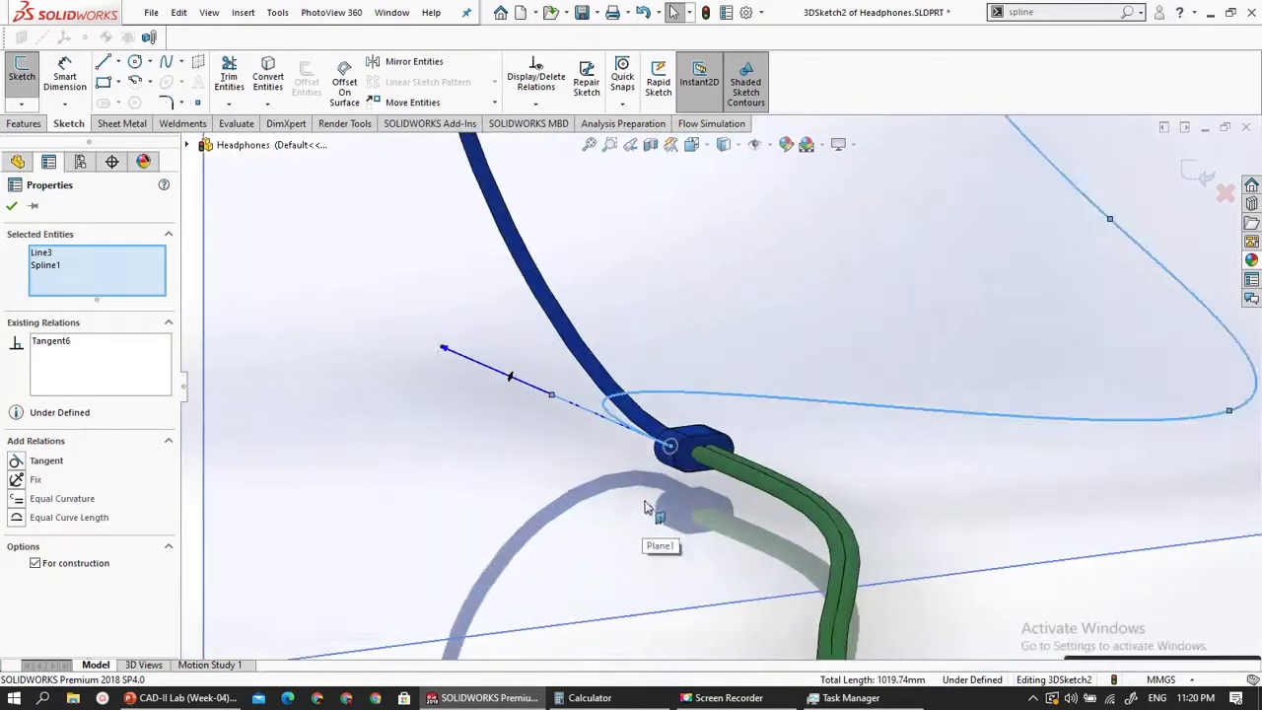
pyautogui.moveTo(663, 493)
pyautogui.mouseDown(button='middle')
pyautogui.moveTo(733, 496)
pyautogui.moveTo(656, 467)
pyautogui.mouseUp(button='middle')
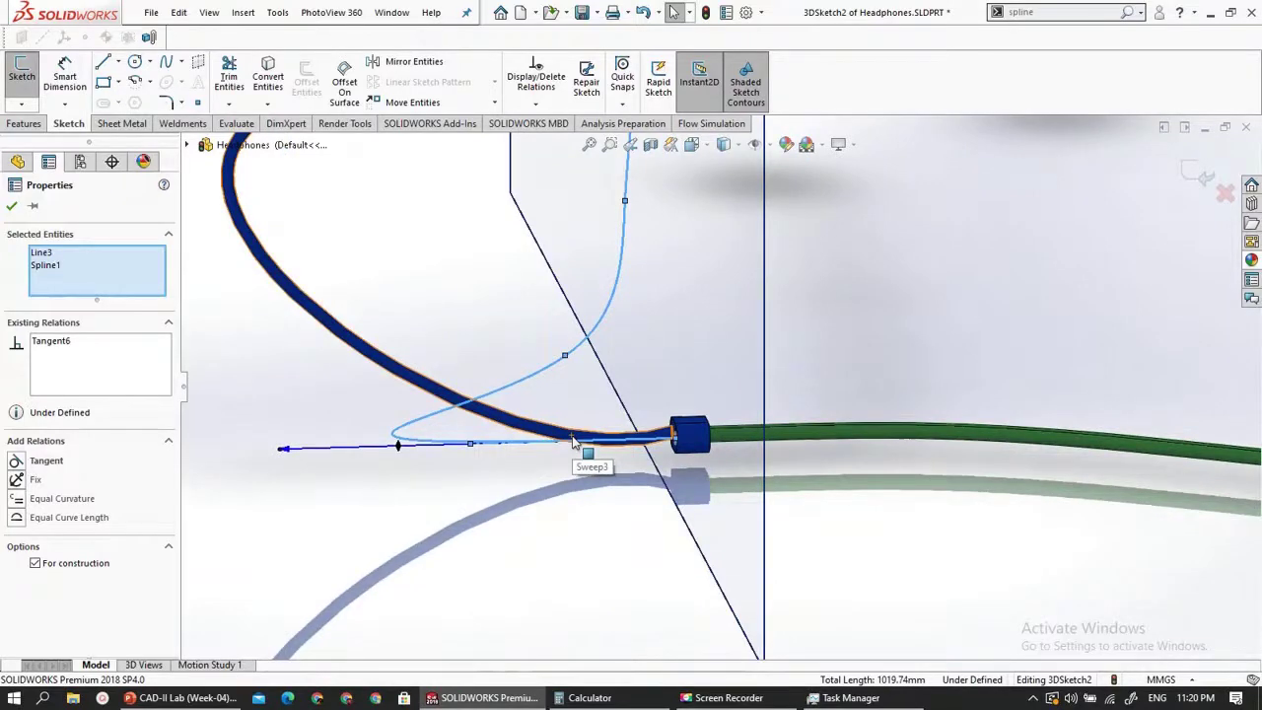
pyautogui.scroll(-3, 700, 439)
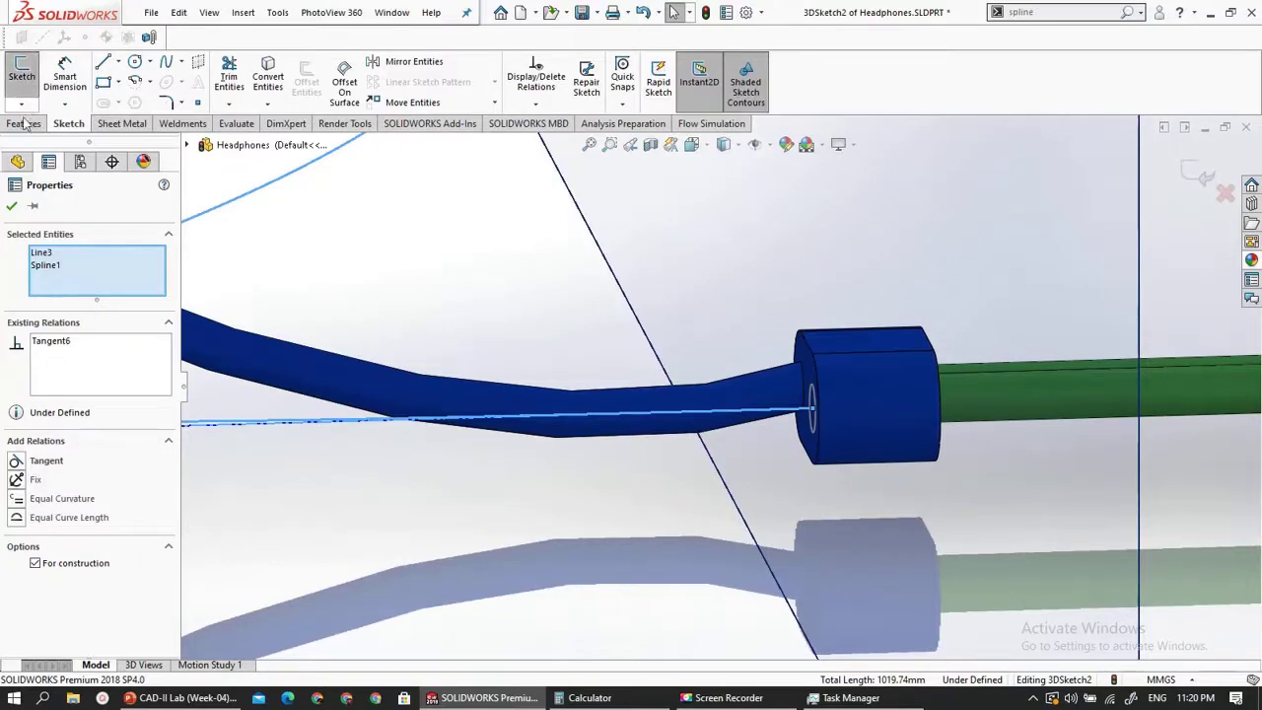
# - Finish the 3D sketch and sweep the small circle on the splitter's end face along it to create the second cable
pyautogui.click(1198, 176)
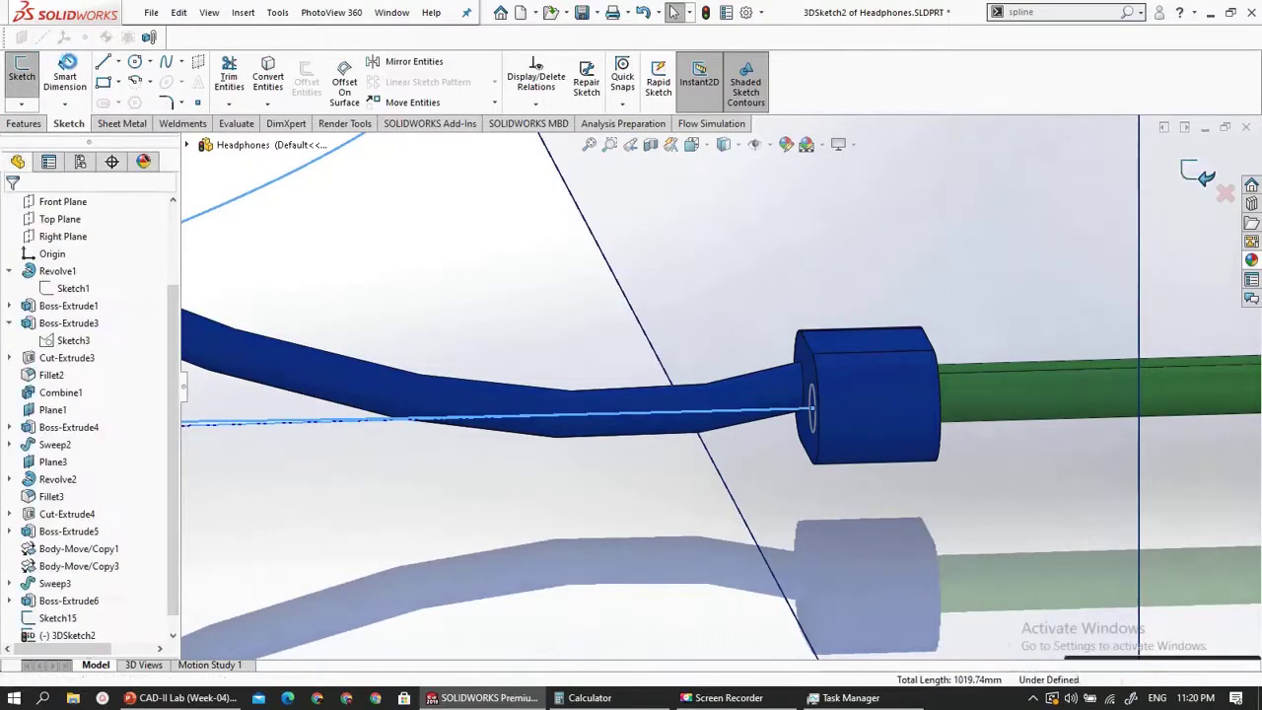
pyautogui.click(37, 125)
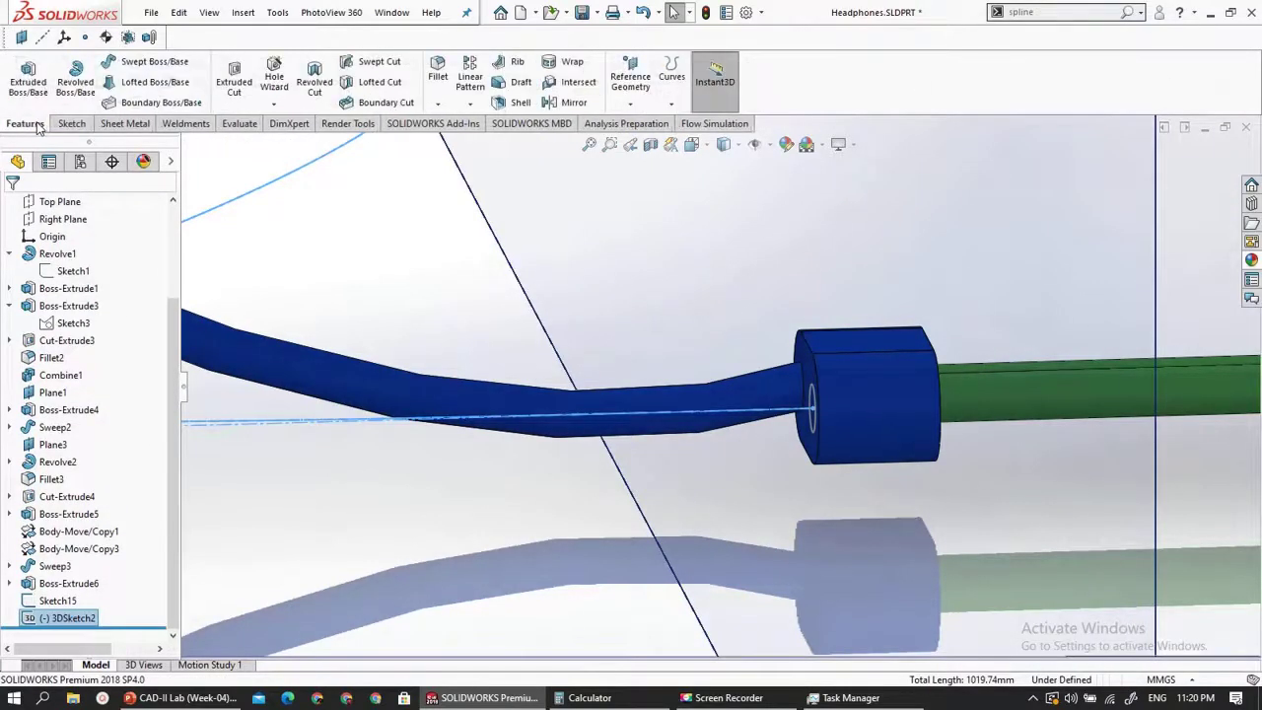
pyautogui.click(134, 65)
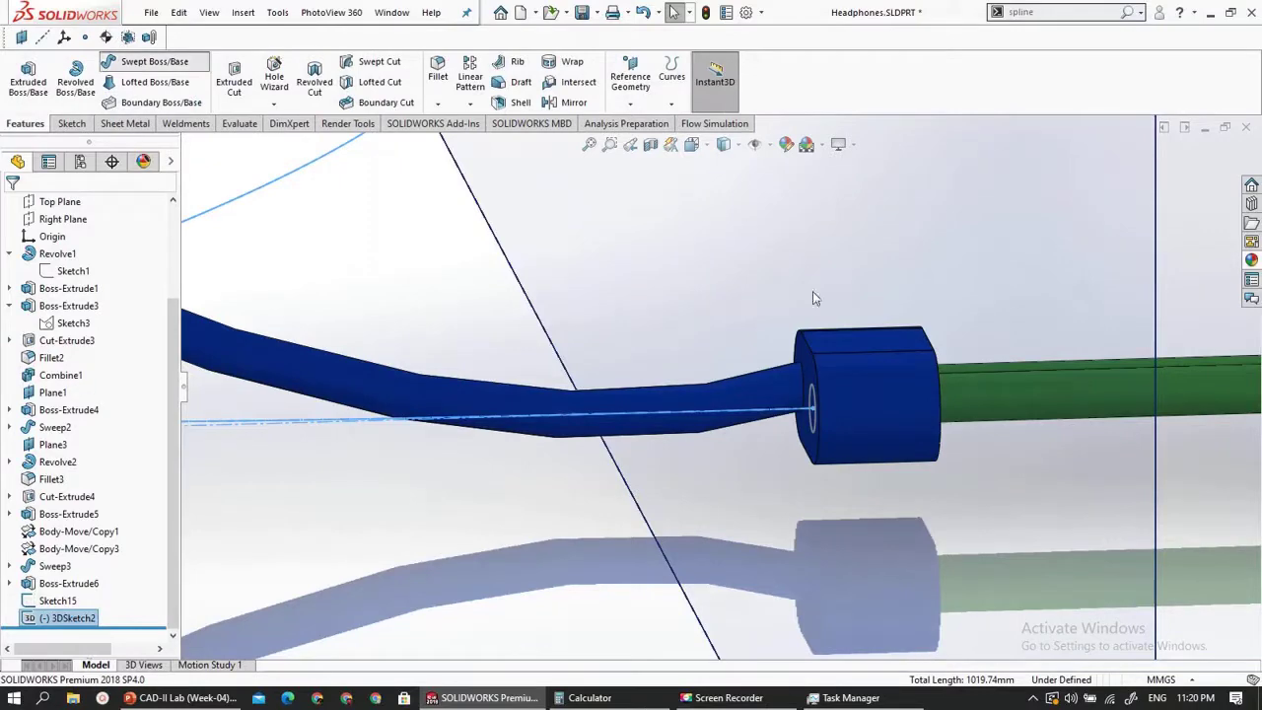
pyautogui.scroll(-5, 950, 386)
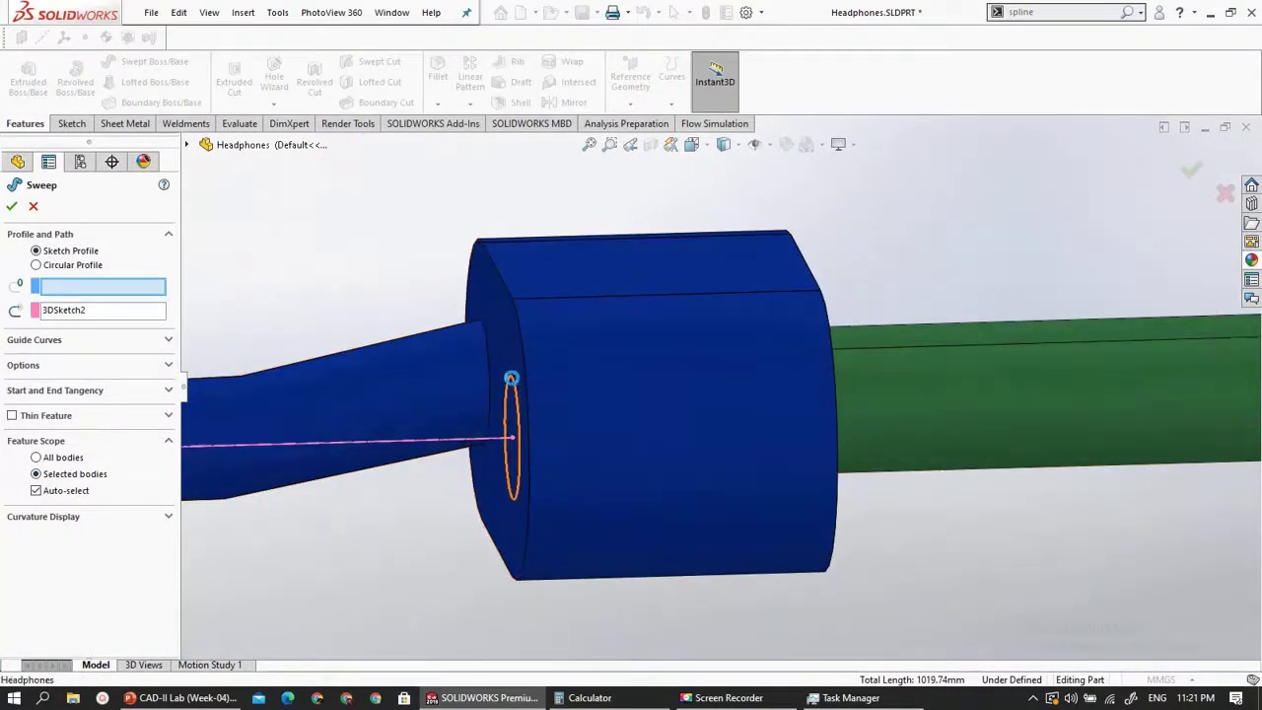
pyautogui.click(511, 434)
pyautogui.scroll(5, 414, 439)
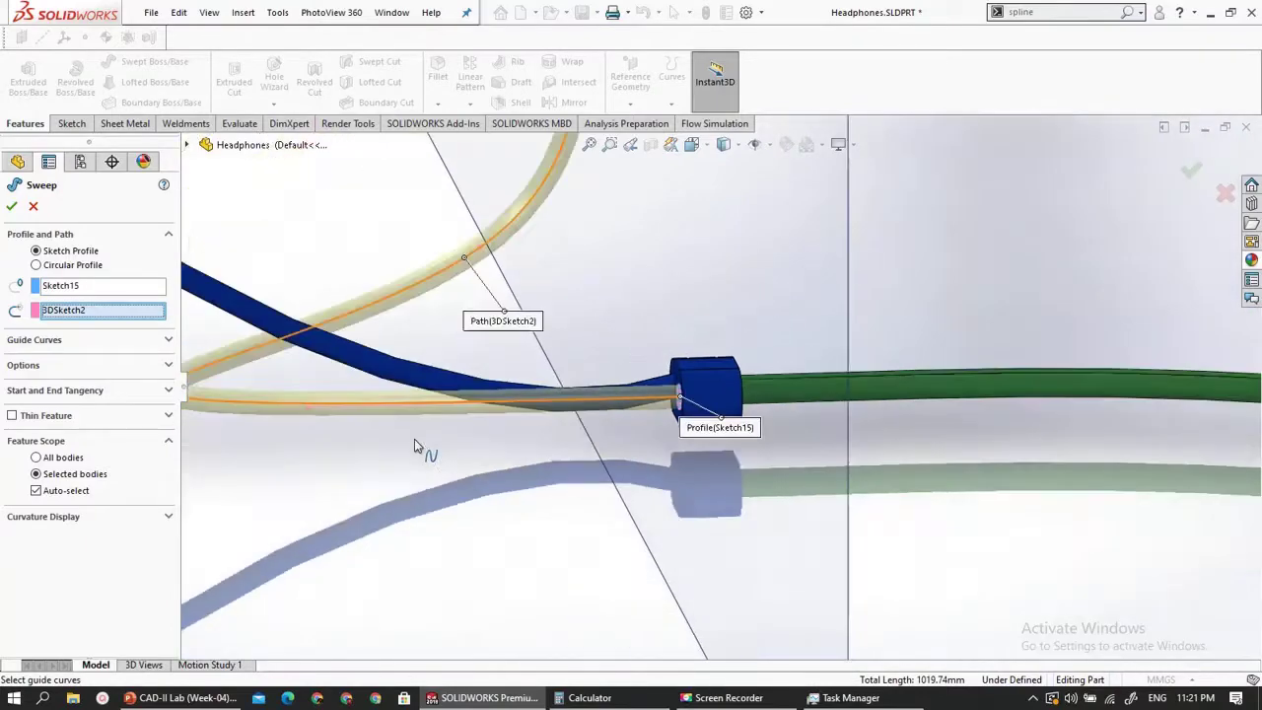
pyautogui.scroll(12, 414, 439)
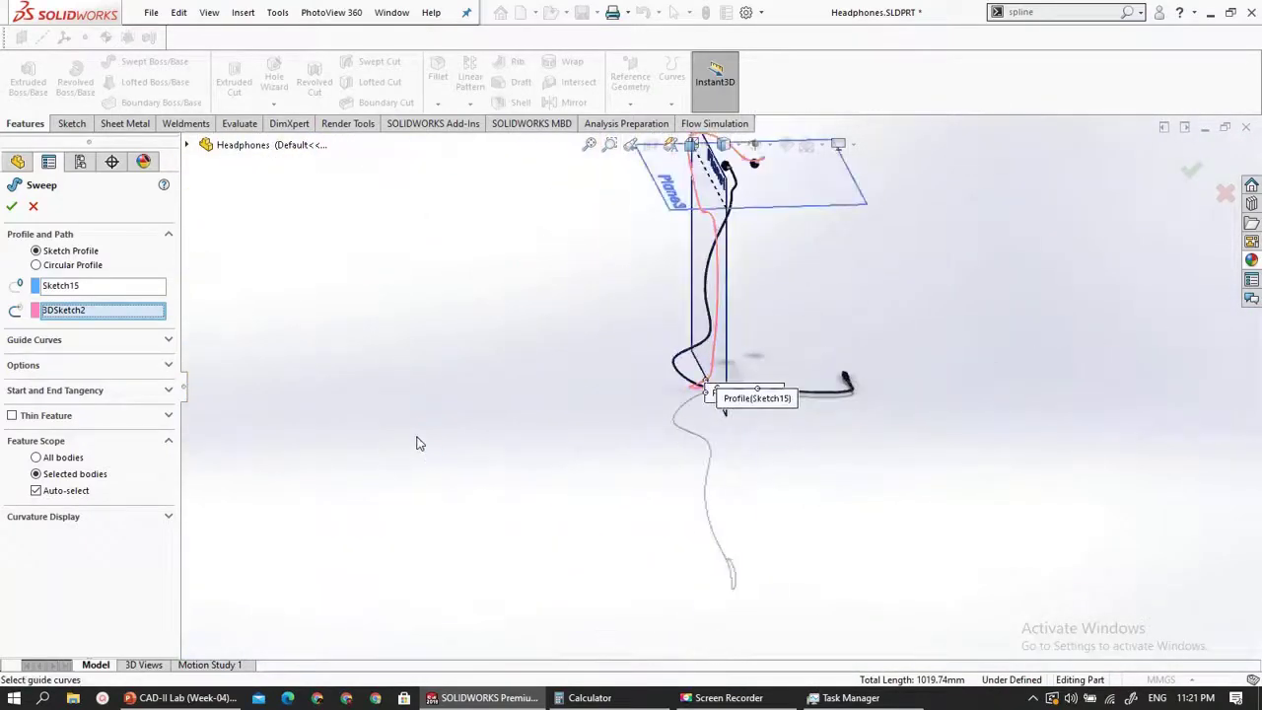
pyautogui.scroll(2, 416, 444)
pyautogui.scroll(-10, 771, 280)
pyautogui.moveTo(786, 406)
pyautogui.mouseDown(button='middle')
pyautogui.moveTo(676, 461)
pyautogui.moveTo(774, 428)
pyautogui.mouseUp(button='middle')
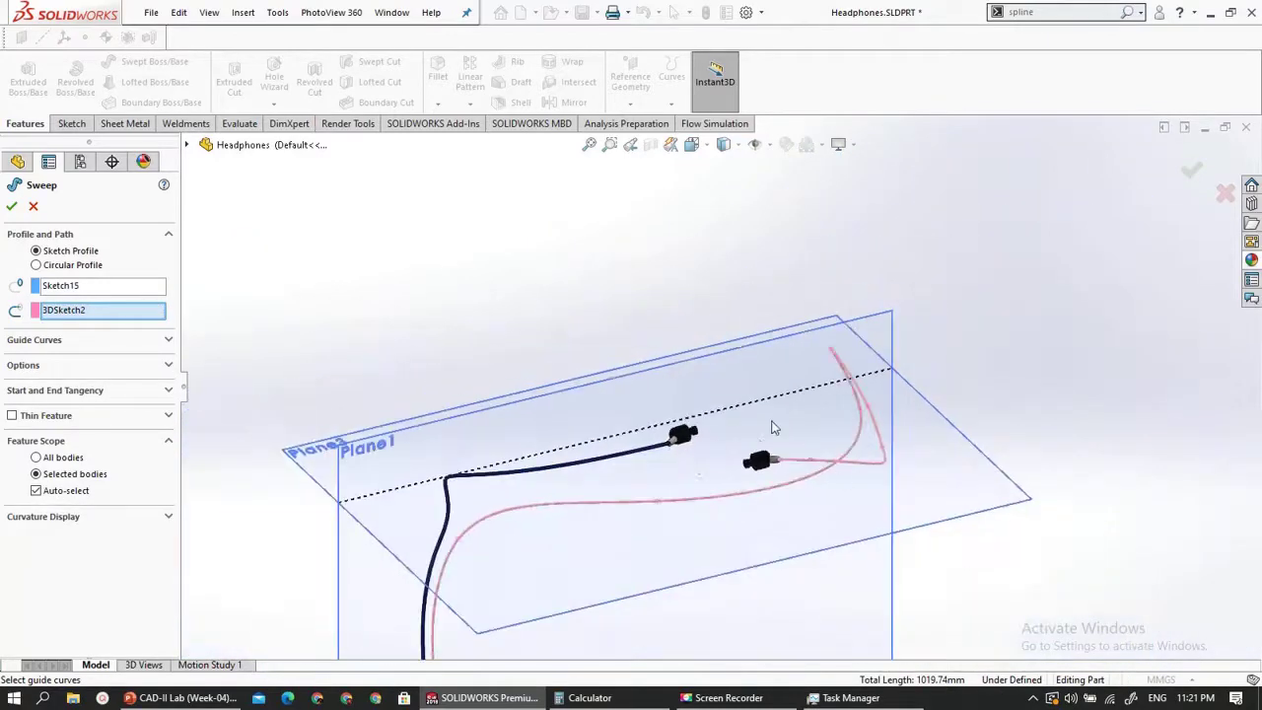
pyautogui.scroll(8, 774, 428)
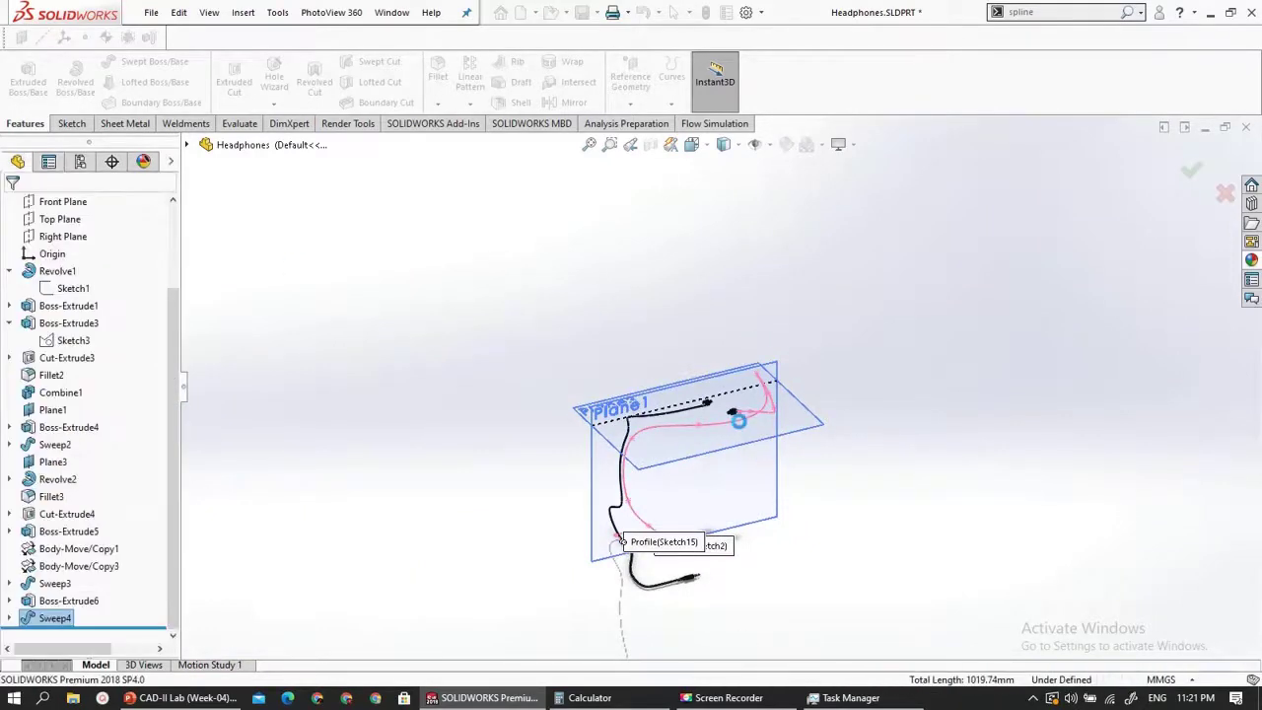
pyautogui.scroll(-5, 706, 435)
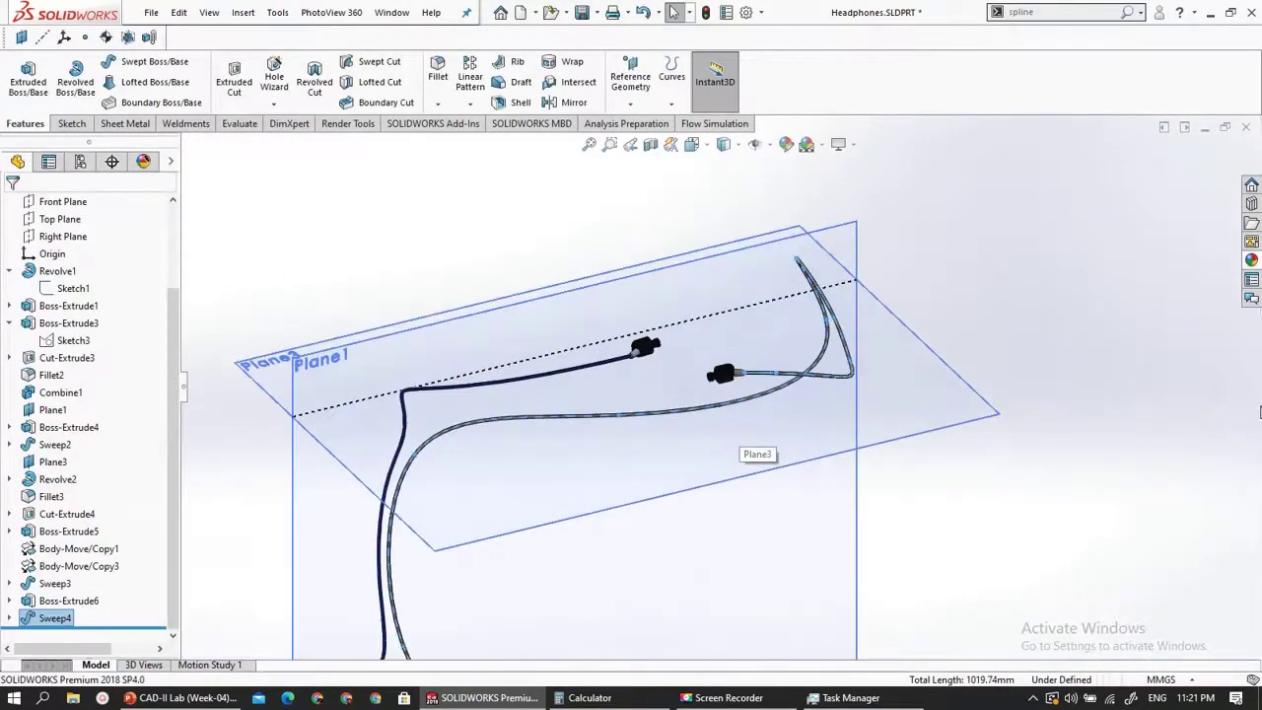
# - Apply the blue low gloss plastic appearance to the second cable's sweep
pyautogui.click(124, 621)
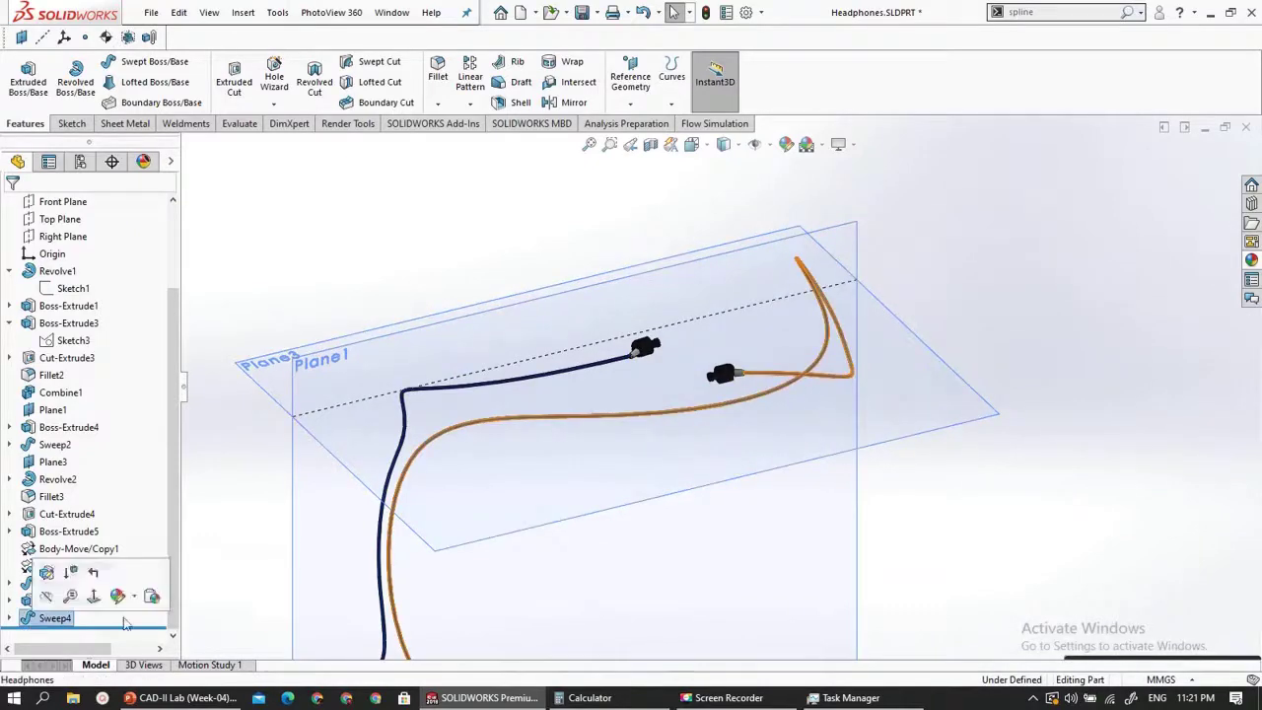
pyautogui.click(1251, 261)
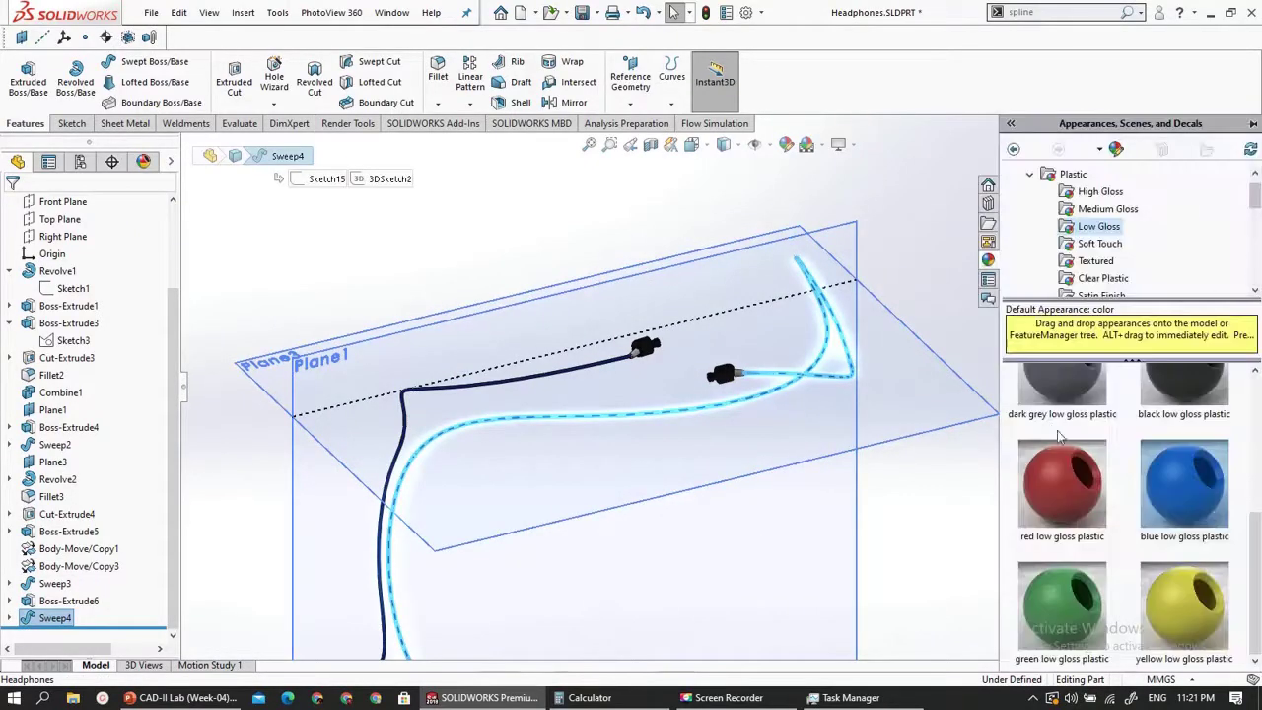
pyautogui.doubleClick(1152, 485)
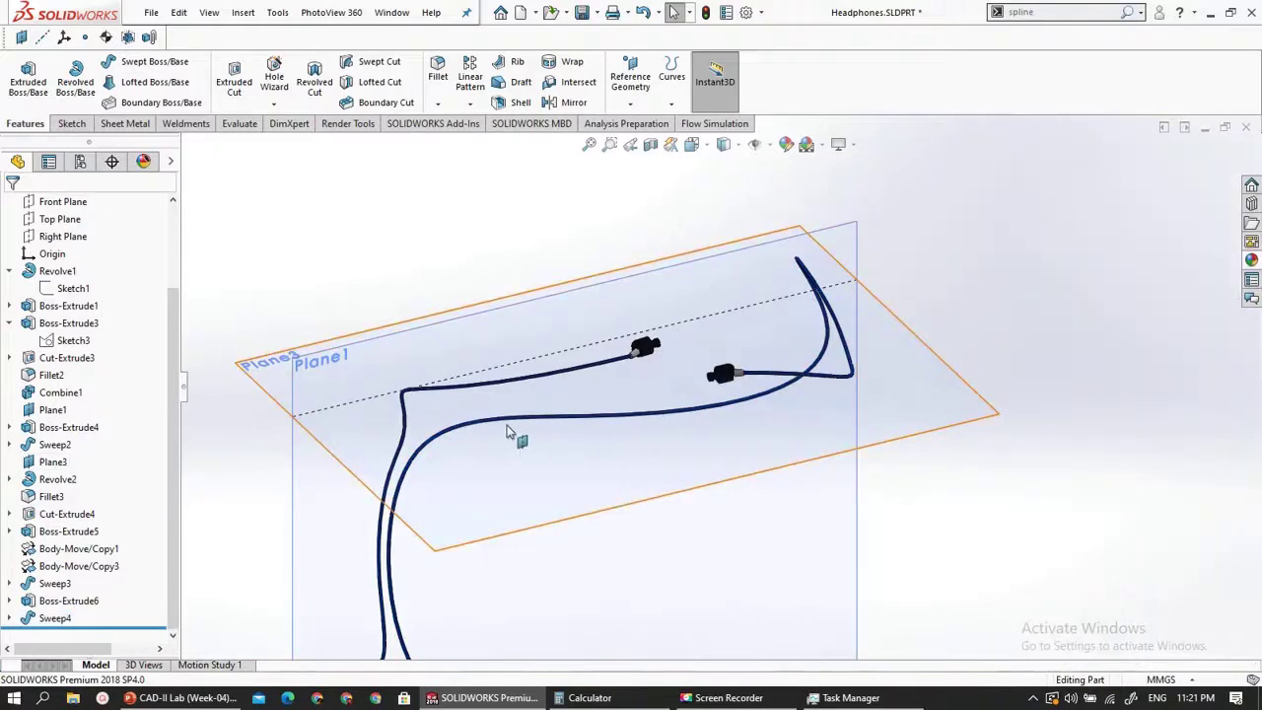
# - Apply the yellow low gloss plastic appearance to both earbud cables, Sweep3 and Sweep4
pyautogui.click(47, 618)
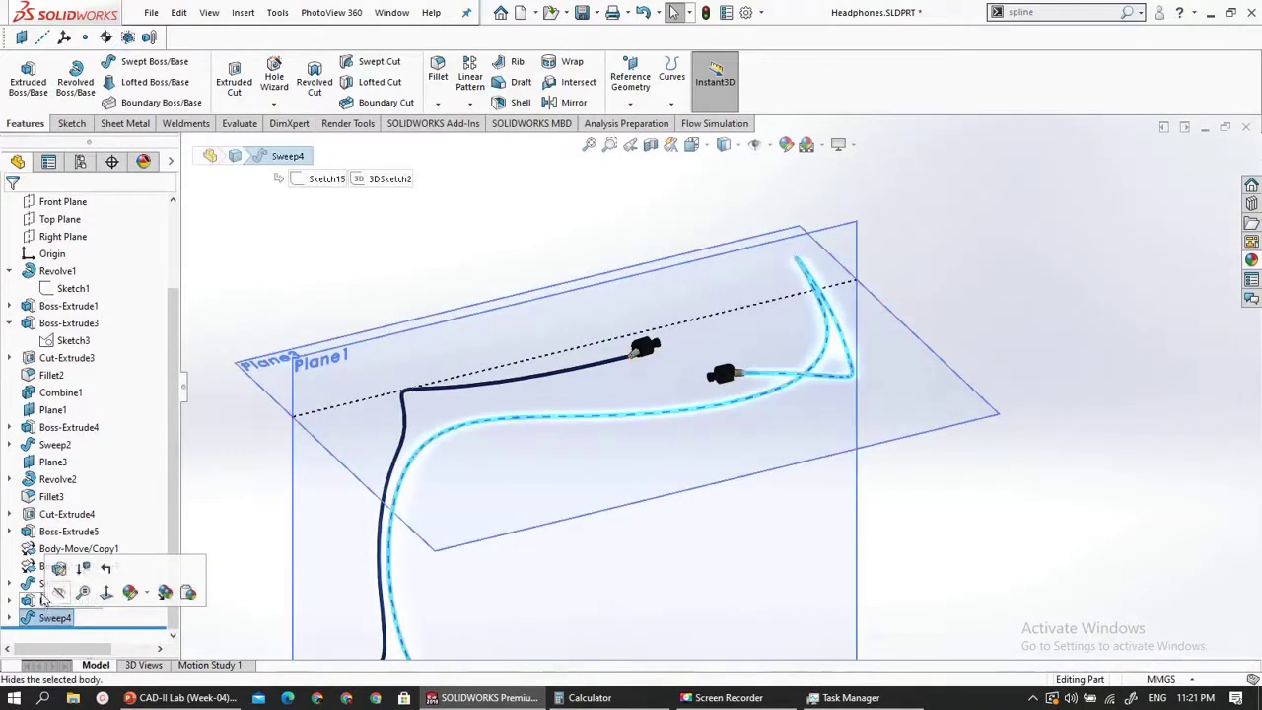
pyautogui.keyDown('ctrl'); pyautogui.click(55, 583); pyautogui.keyUp('ctrl')
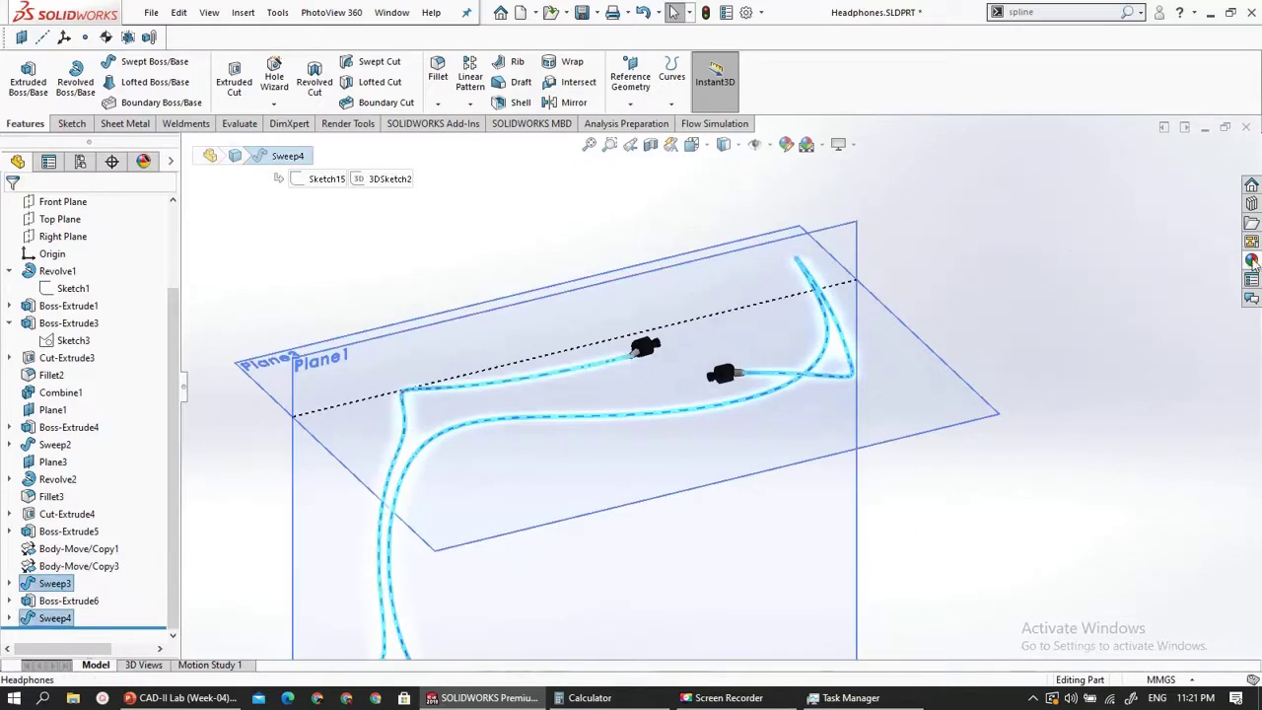
pyautogui.click(1253, 261)
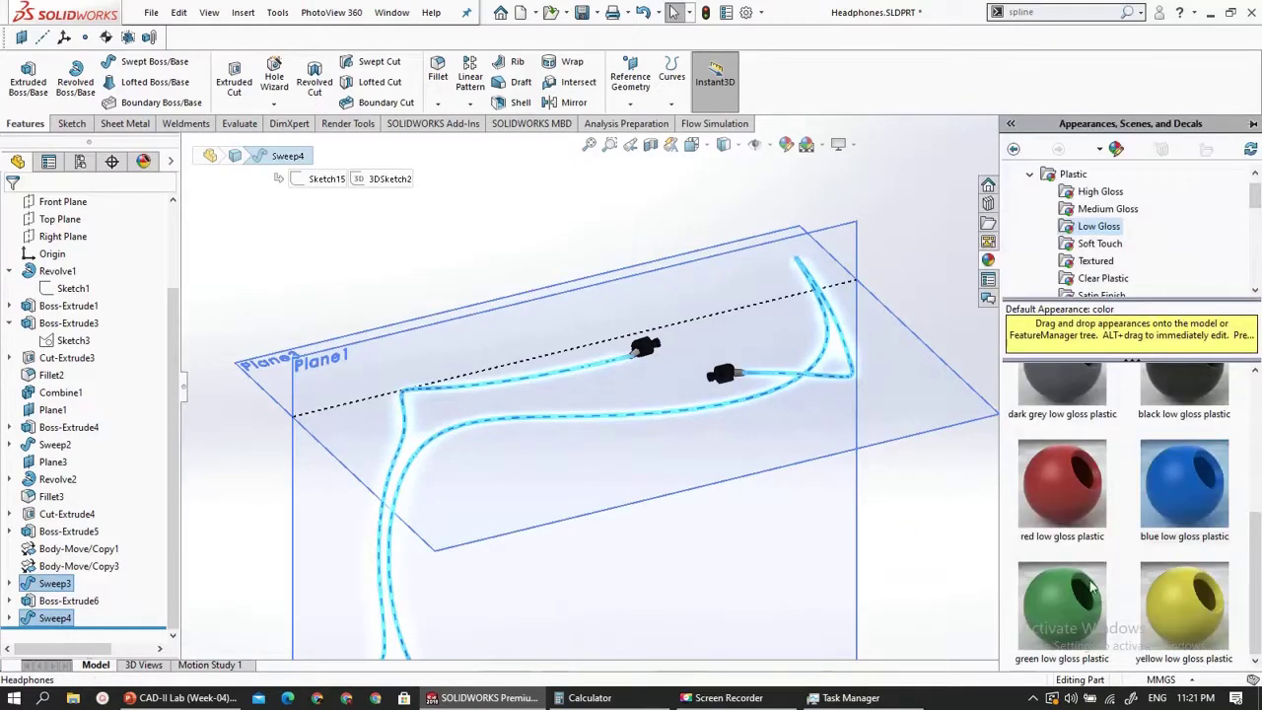
pyautogui.click(1176, 584)
pyautogui.click(750, 550)
pyautogui.scroll(3, 744, 551)
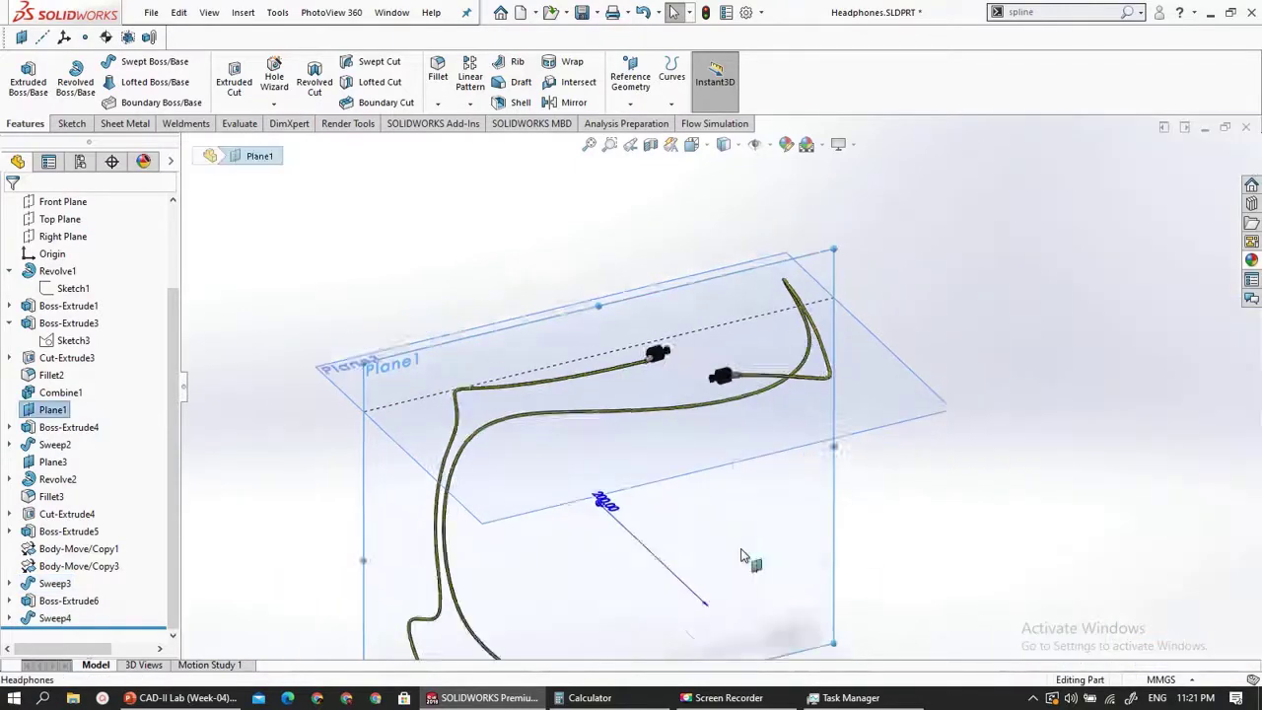
pyautogui.moveTo(545, 522); pyautogui.dragTo(651, 438, button='middle')
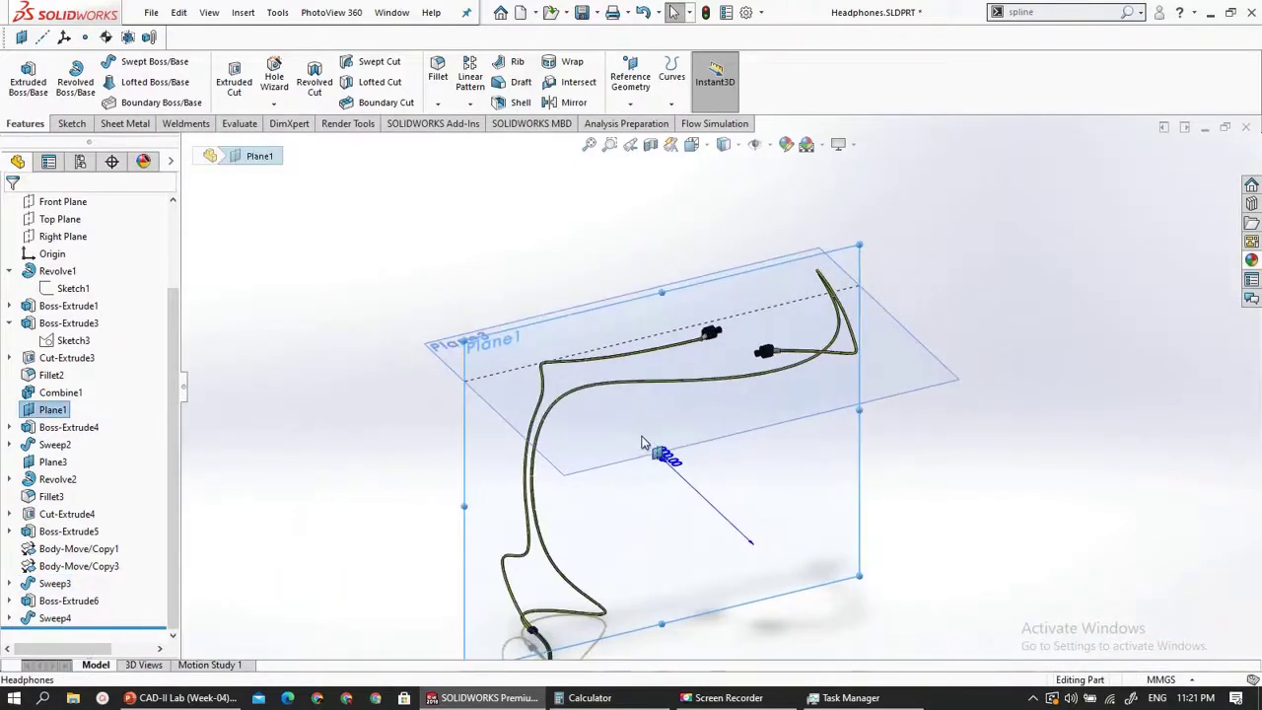
# - Hide the reference planes Plane1 and Plane3
pyautogui.click(226, 445)
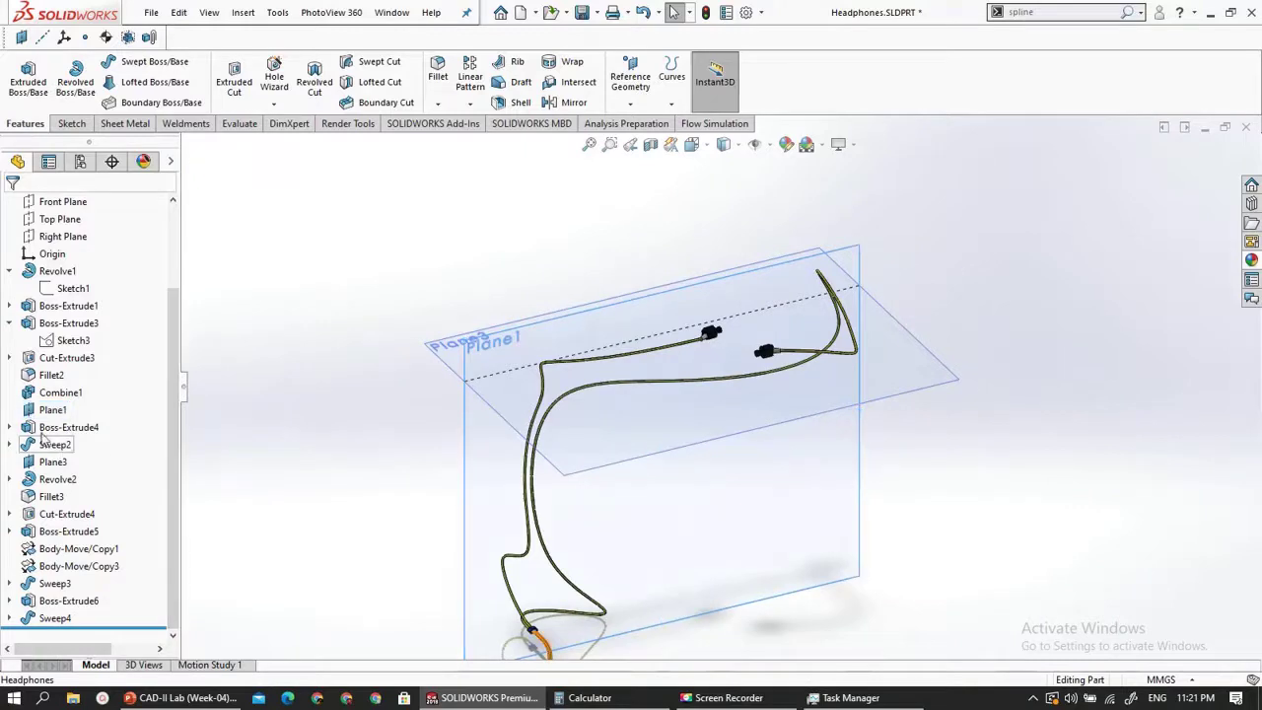
pyautogui.click(49, 410)
pyautogui.click(39, 371)
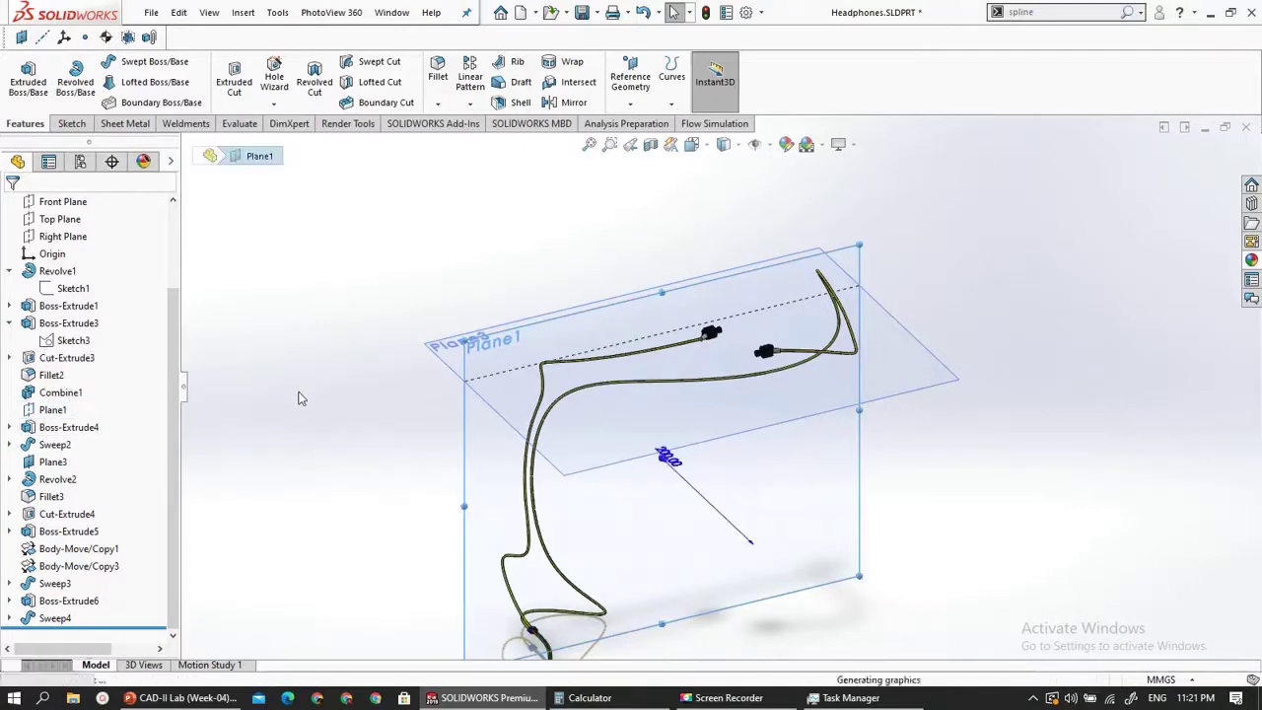
pyautogui.click(50, 464)
pyautogui.click(292, 468)
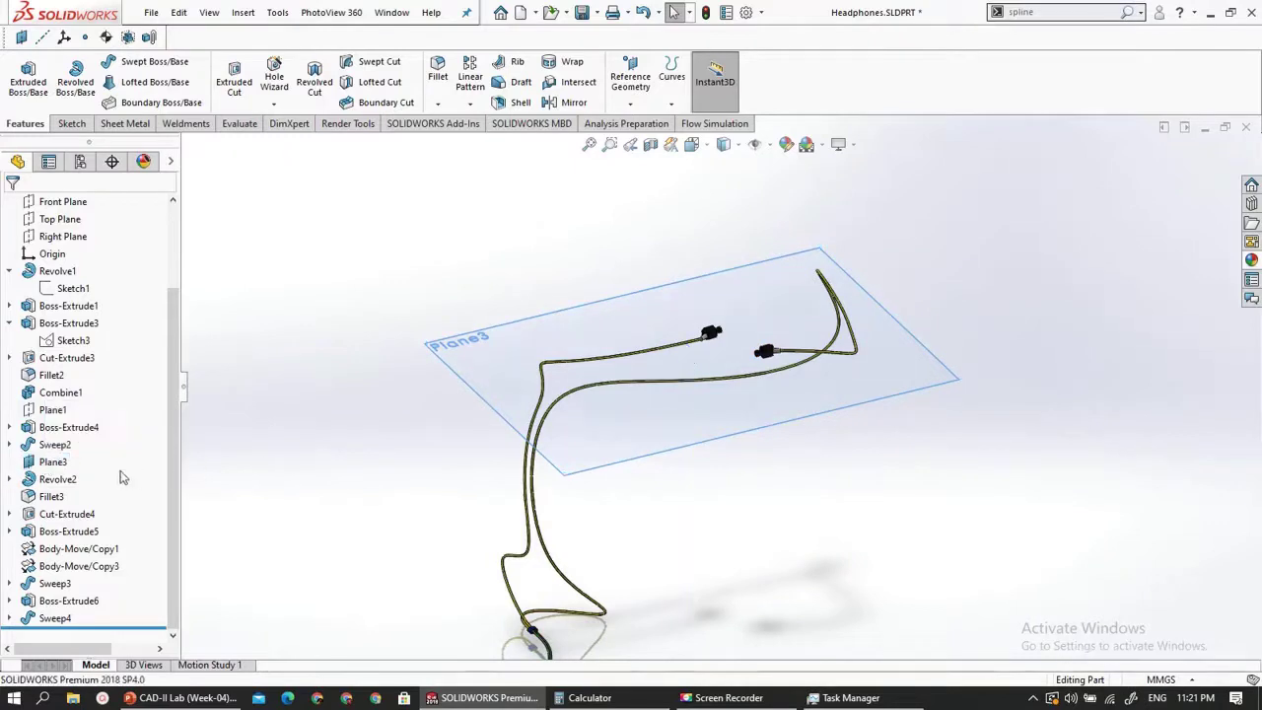
pyautogui.click(54, 463)
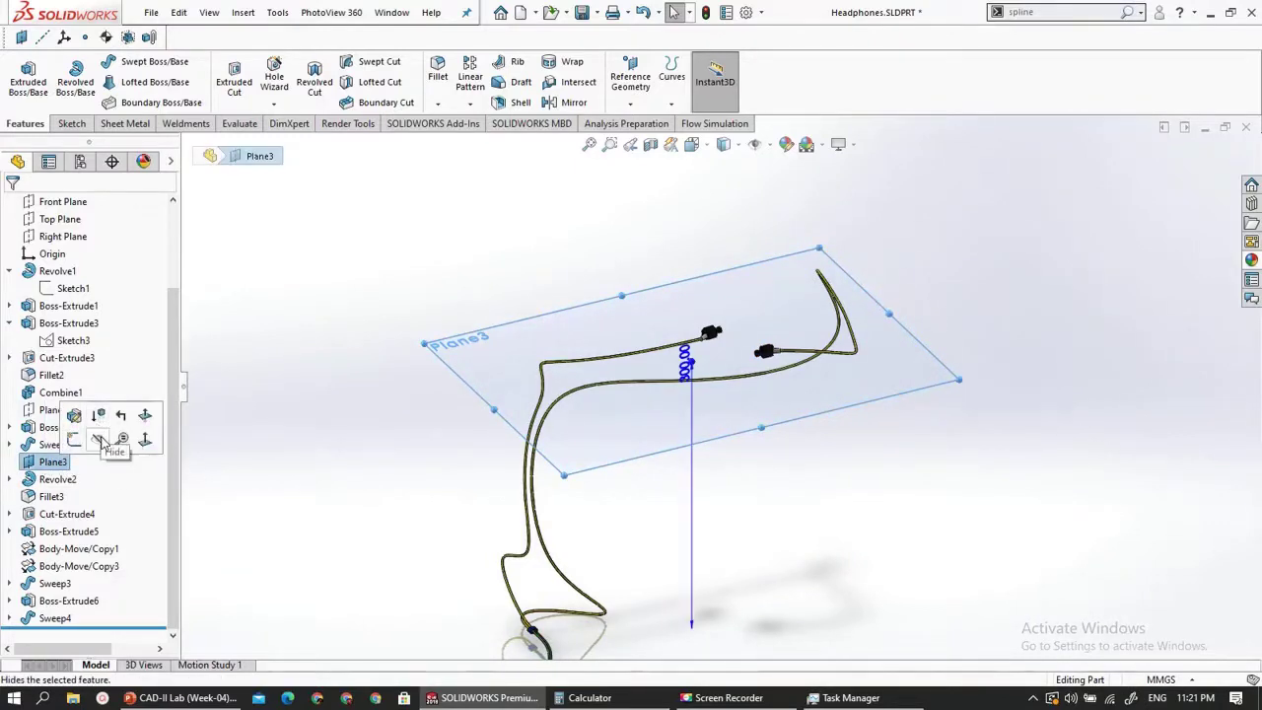
pyautogui.click(101, 441)
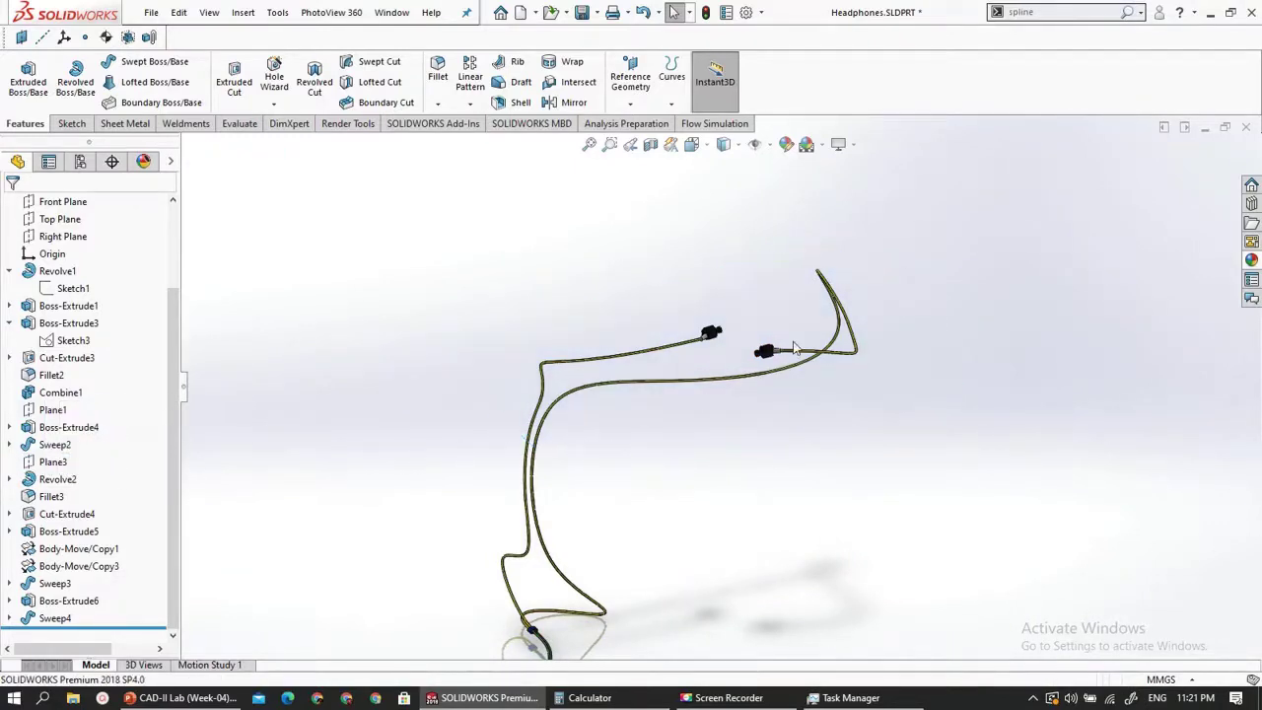
# - Inspect the whole headphone model with both cables, the earbuds, the splitter and the jack from different sides
pyautogui.scroll(5, 795, 347)
pyautogui.scroll(-1, 692, 650)
pyautogui.scroll(-4, 700, 253)
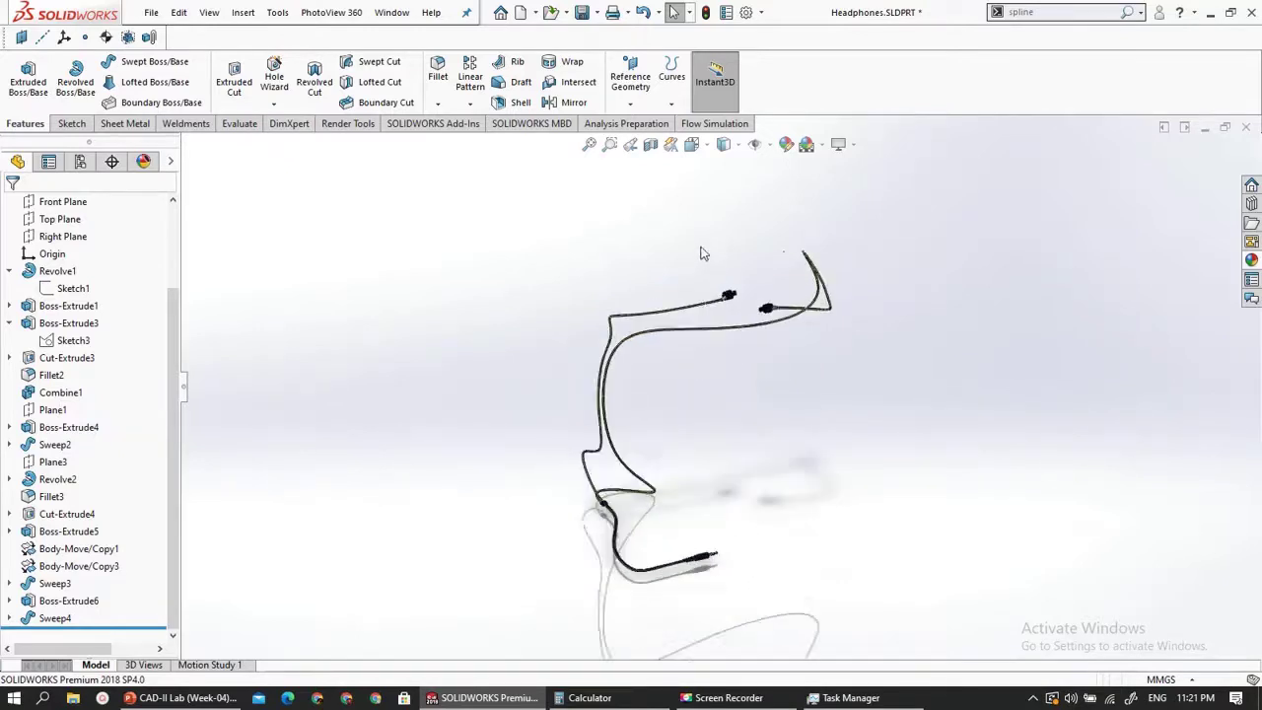
pyautogui.moveTo(766, 349); pyautogui.dragTo(693, 328, button='middle')
pyautogui.scroll(4, 743, 372)
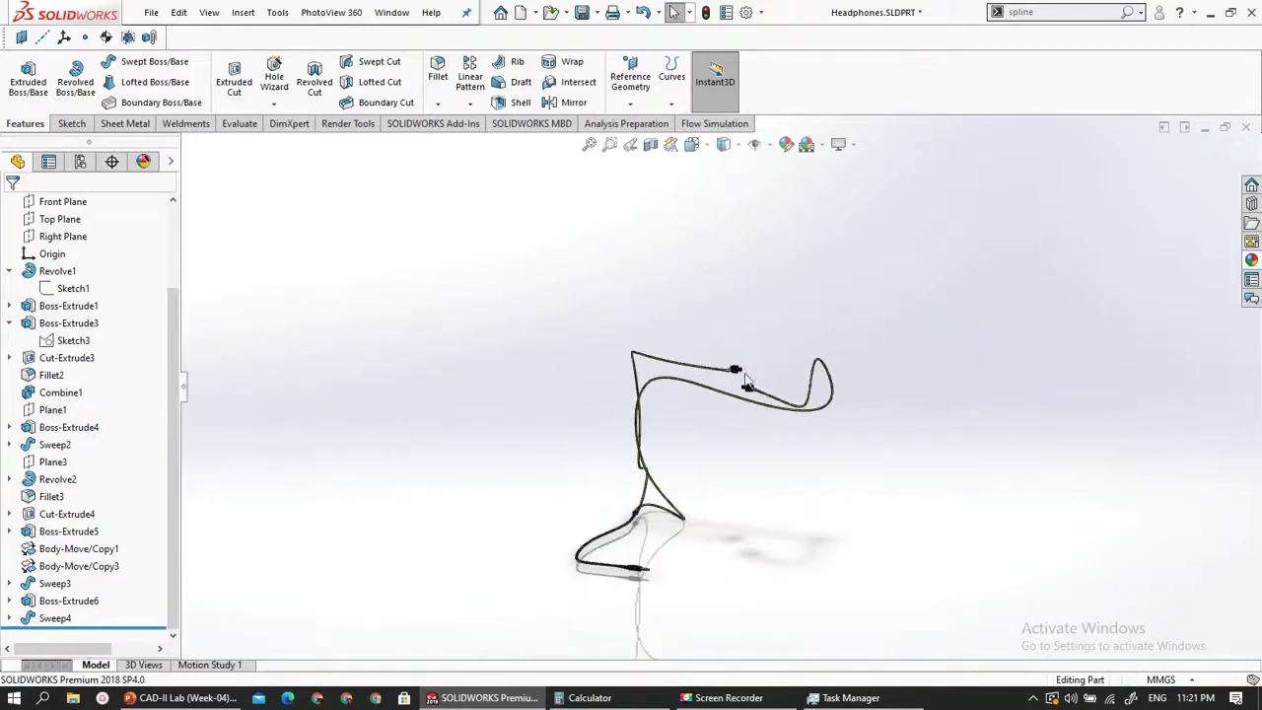
pyautogui.scroll(-3, 749, 530)
pyautogui.scroll(-1, 656, 351)
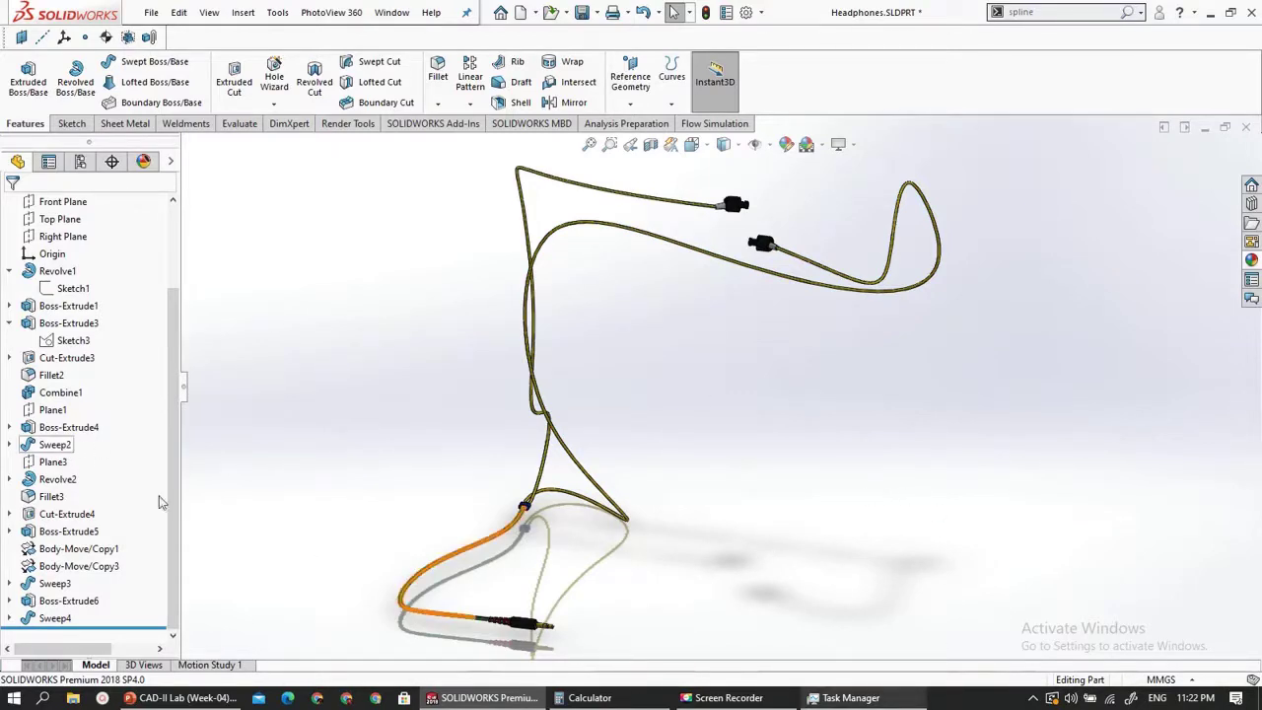
# - Switch to the PowerPoint lab slides and examine the Earbuds Rubber sketch on slide 18
pyautogui.click(224, 701)
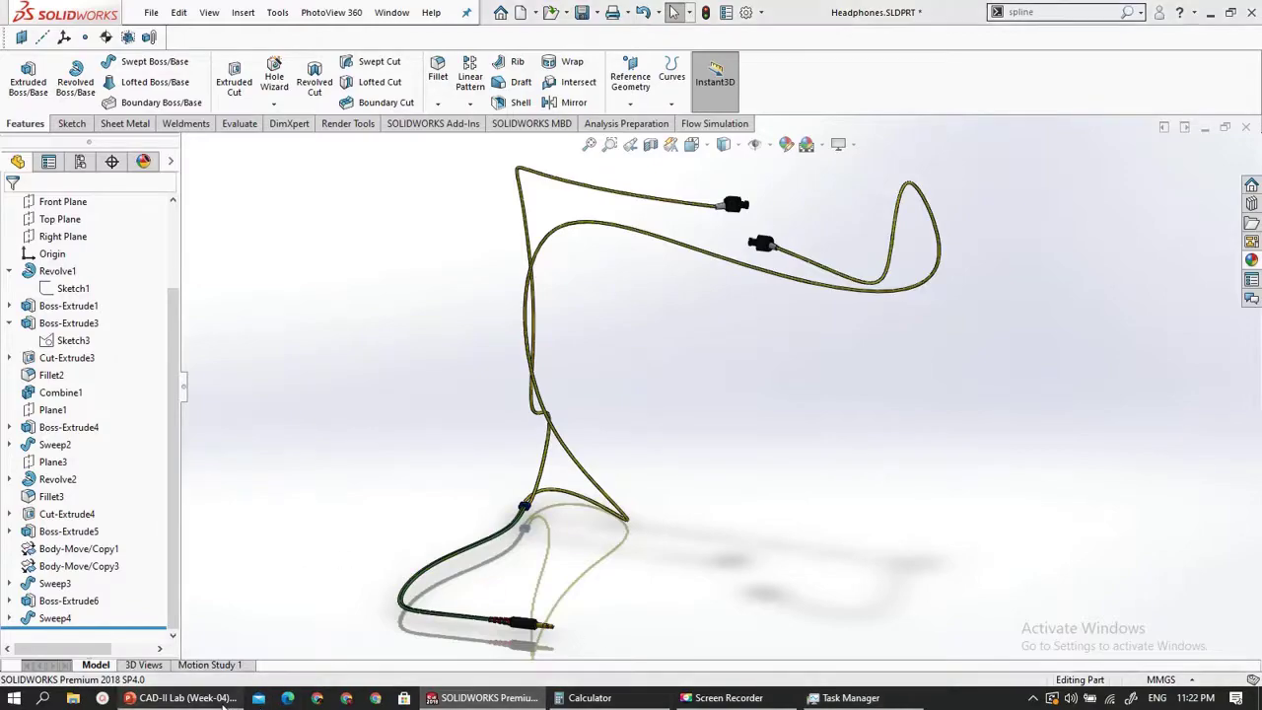
pyautogui.scroll(-3, 747, 310)
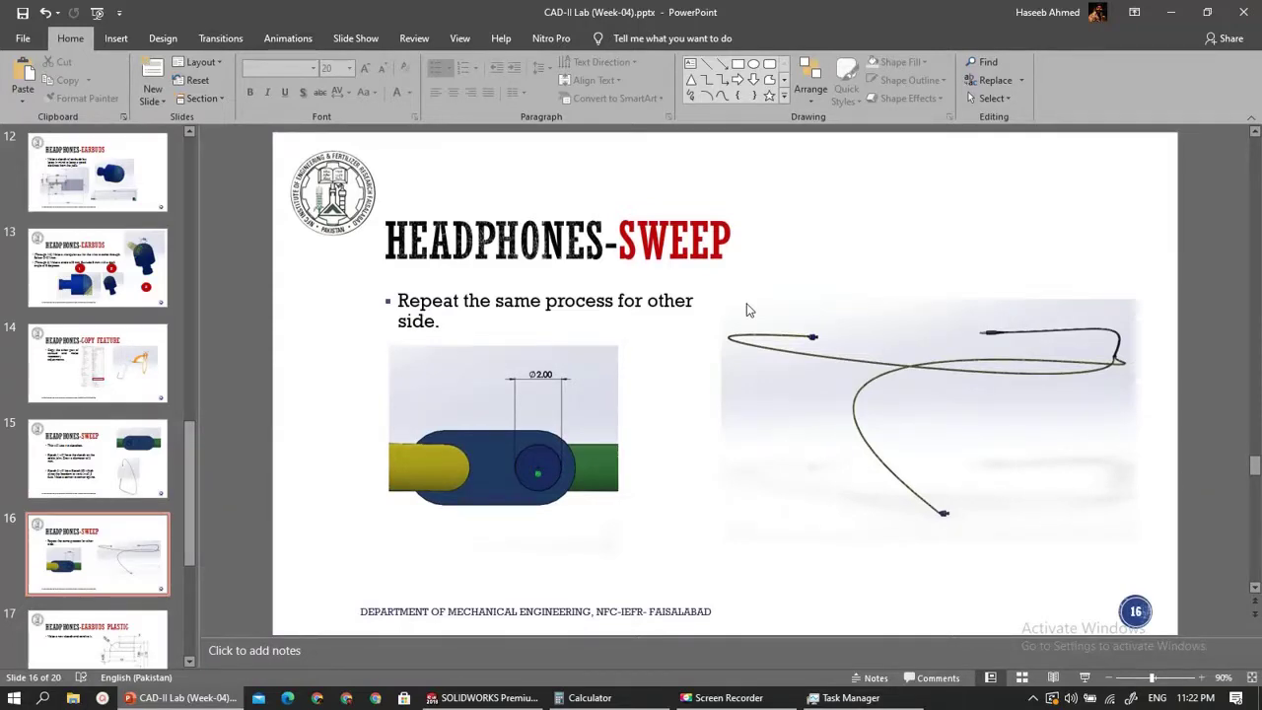
pyautogui.scroll(-3, 755, 291)
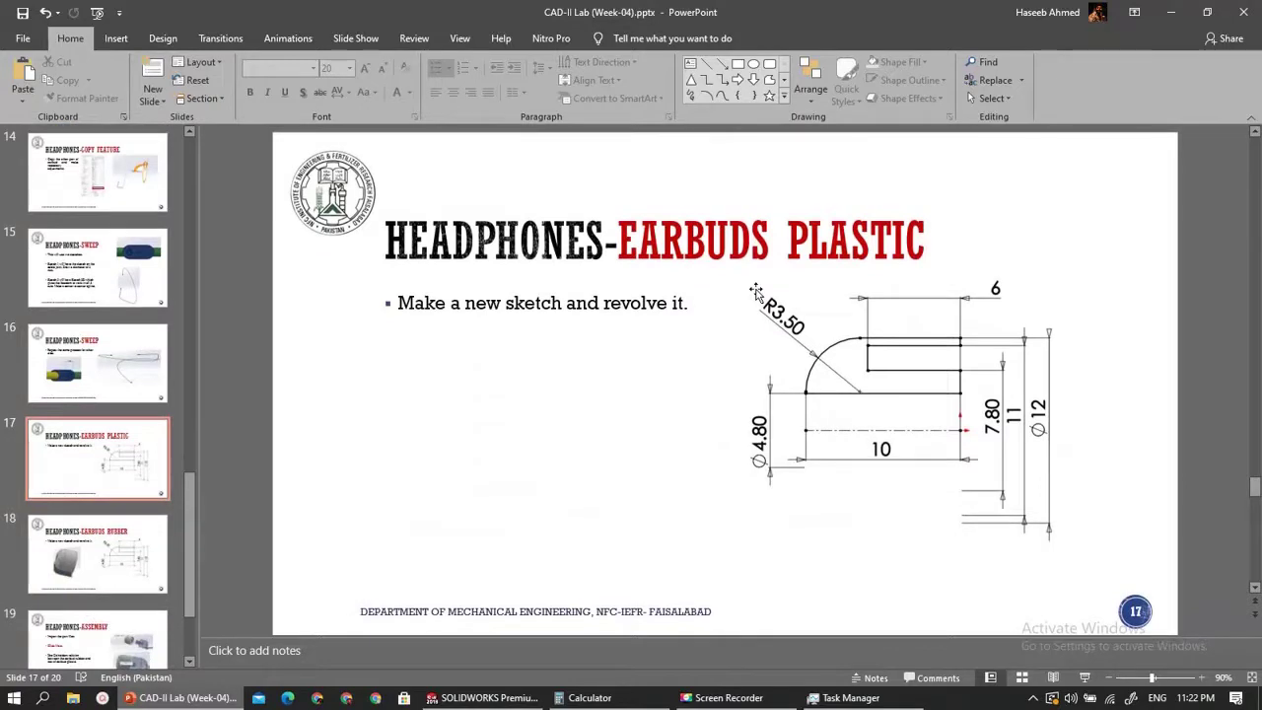
pyautogui.scroll(-2, 755, 290)
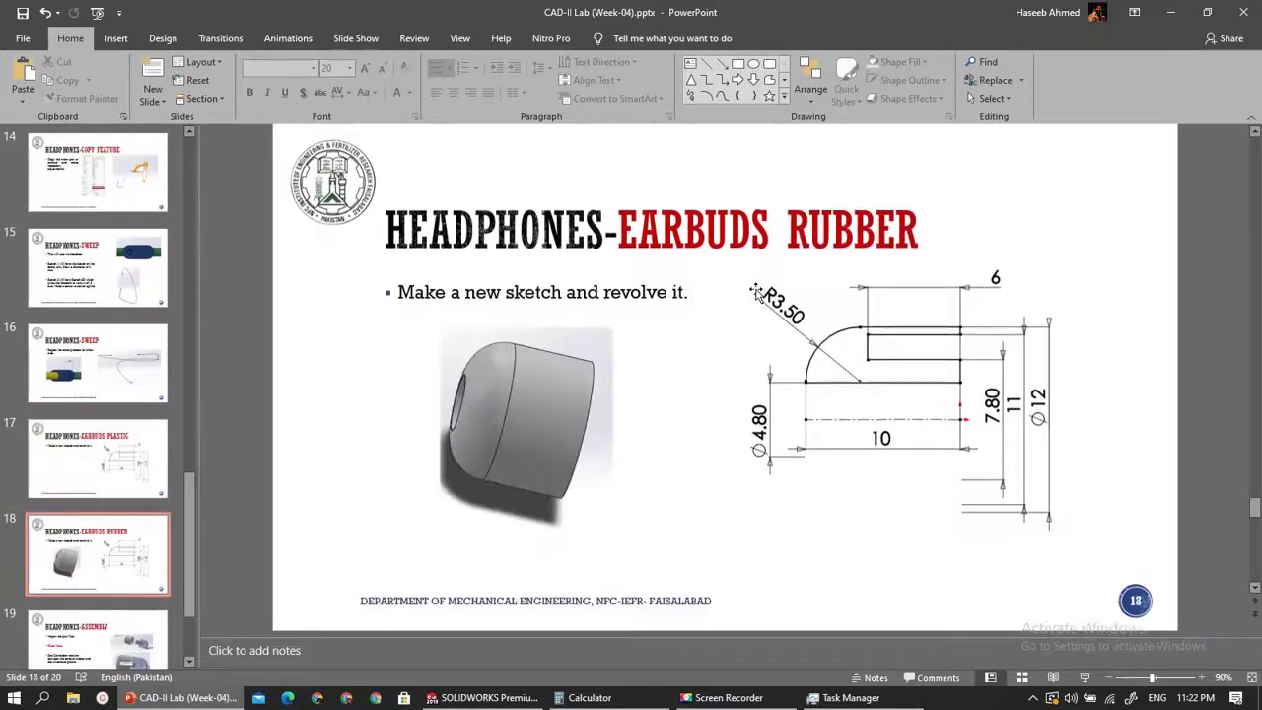
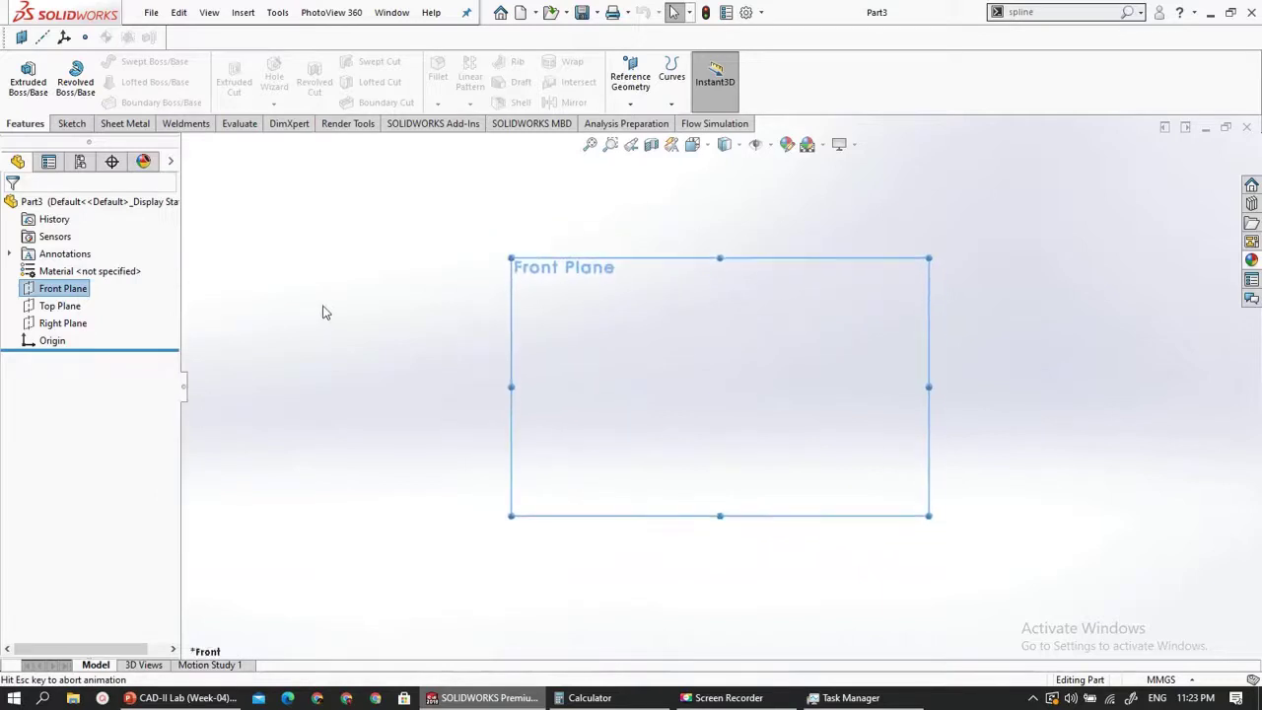
# - Start a sketch on the Front Plane of the new part and draw a horizontal centerline about 59 mm long from the origin
pyautogui.click(71, 123)
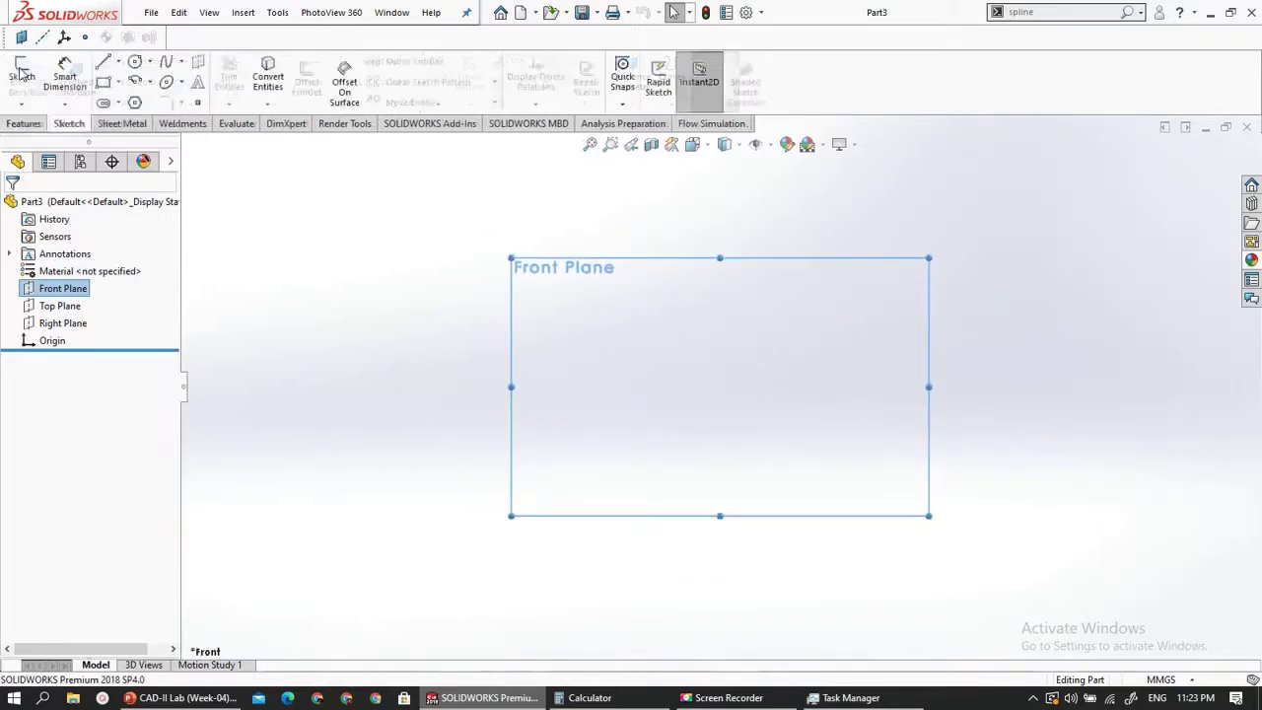
pyautogui.click(22, 79)
pyautogui.scroll(-2, 760, 373)
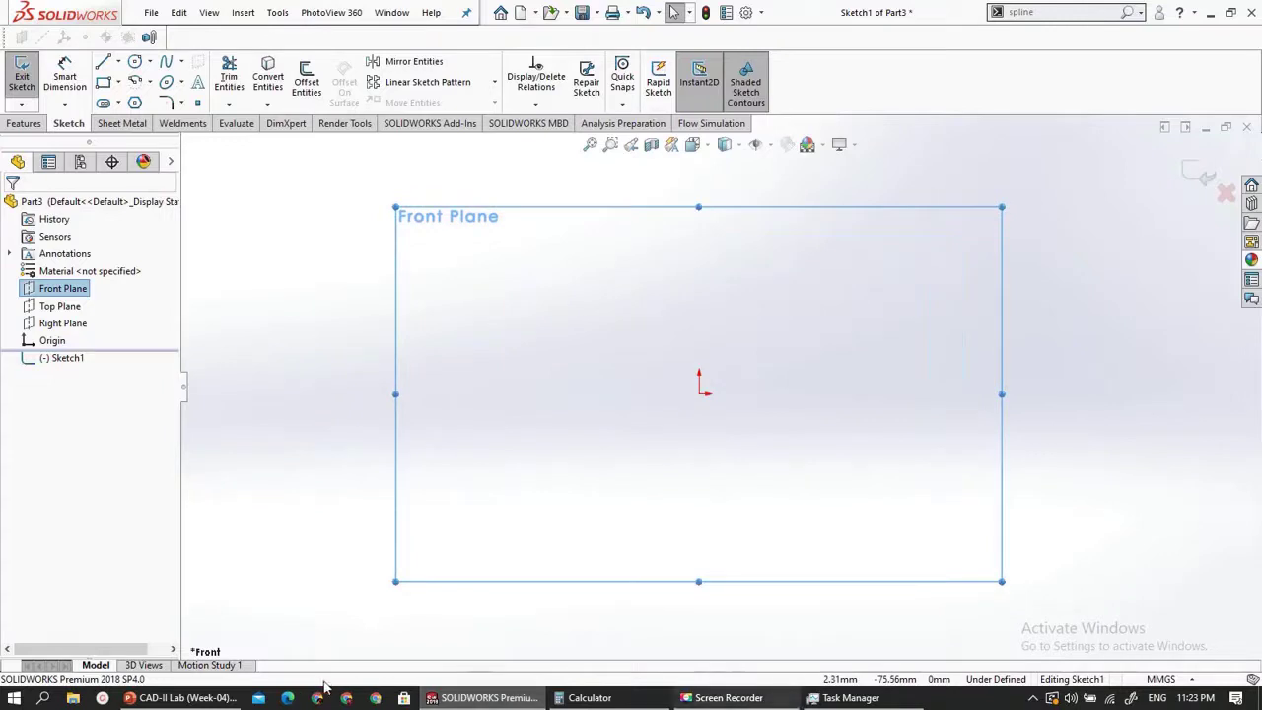
pyautogui.click(182, 698)
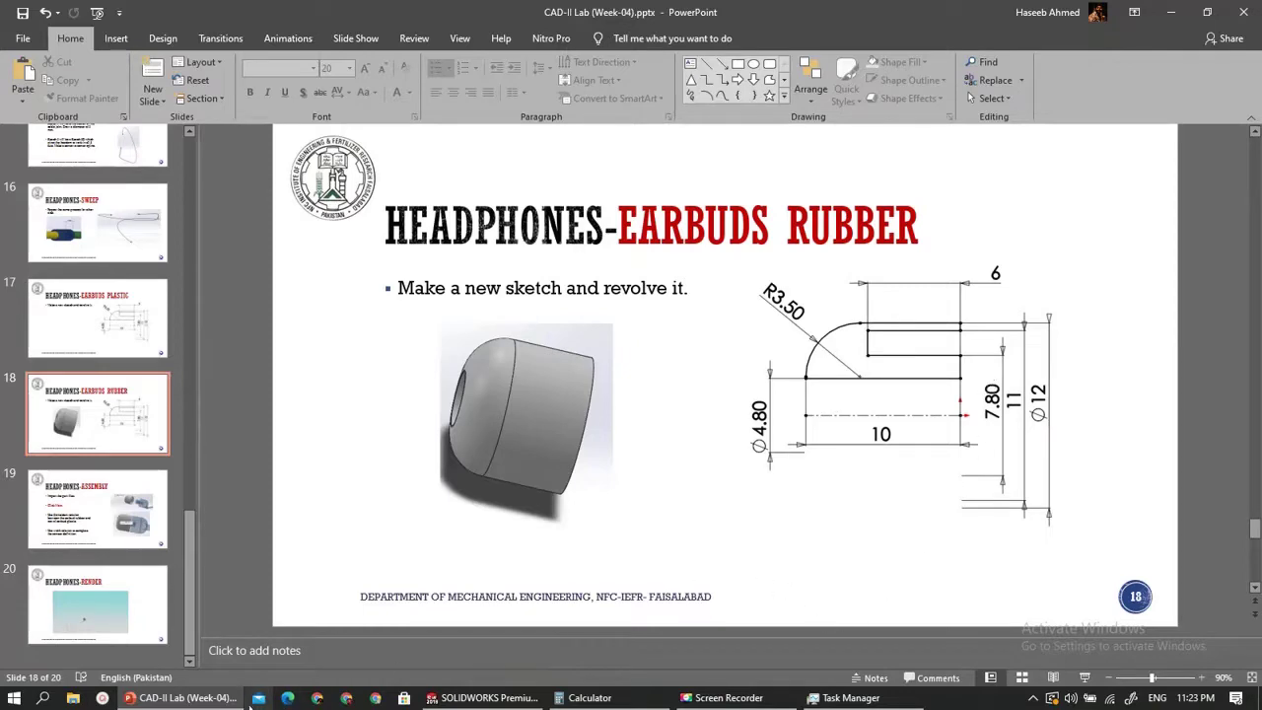
pyautogui.click(219, 698)
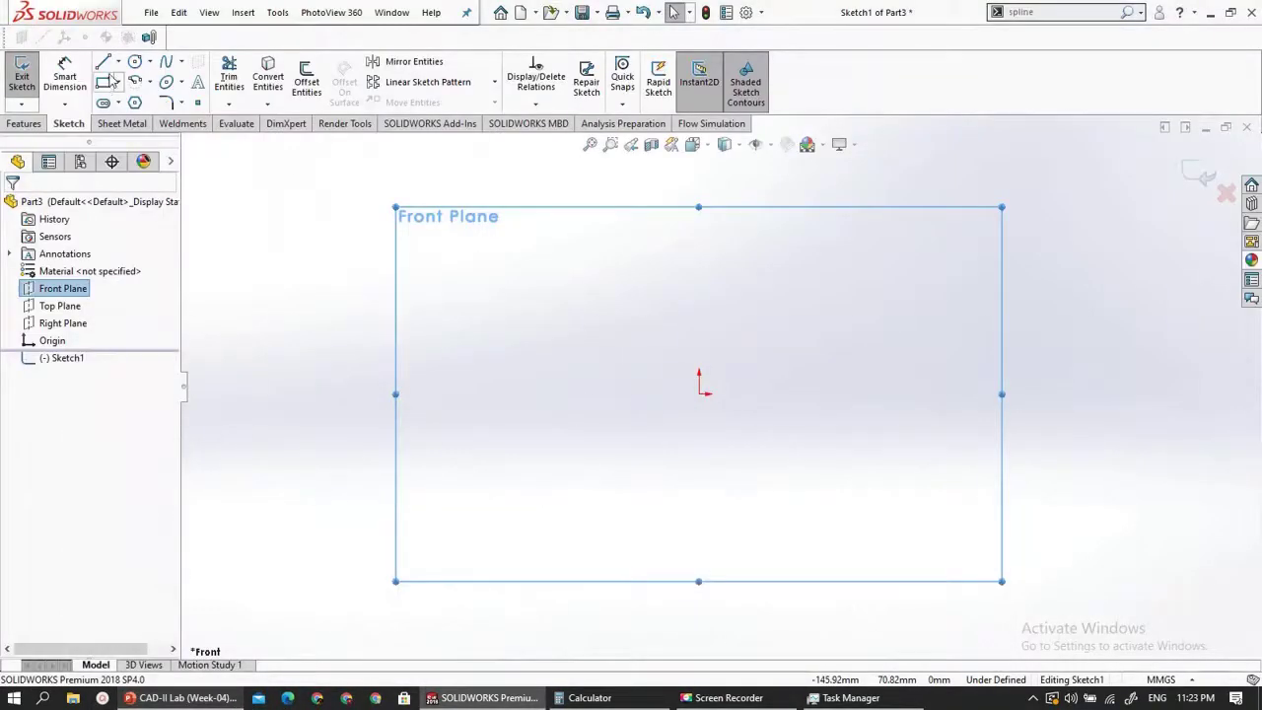
pyautogui.click(118, 62)
pyautogui.click(126, 100)
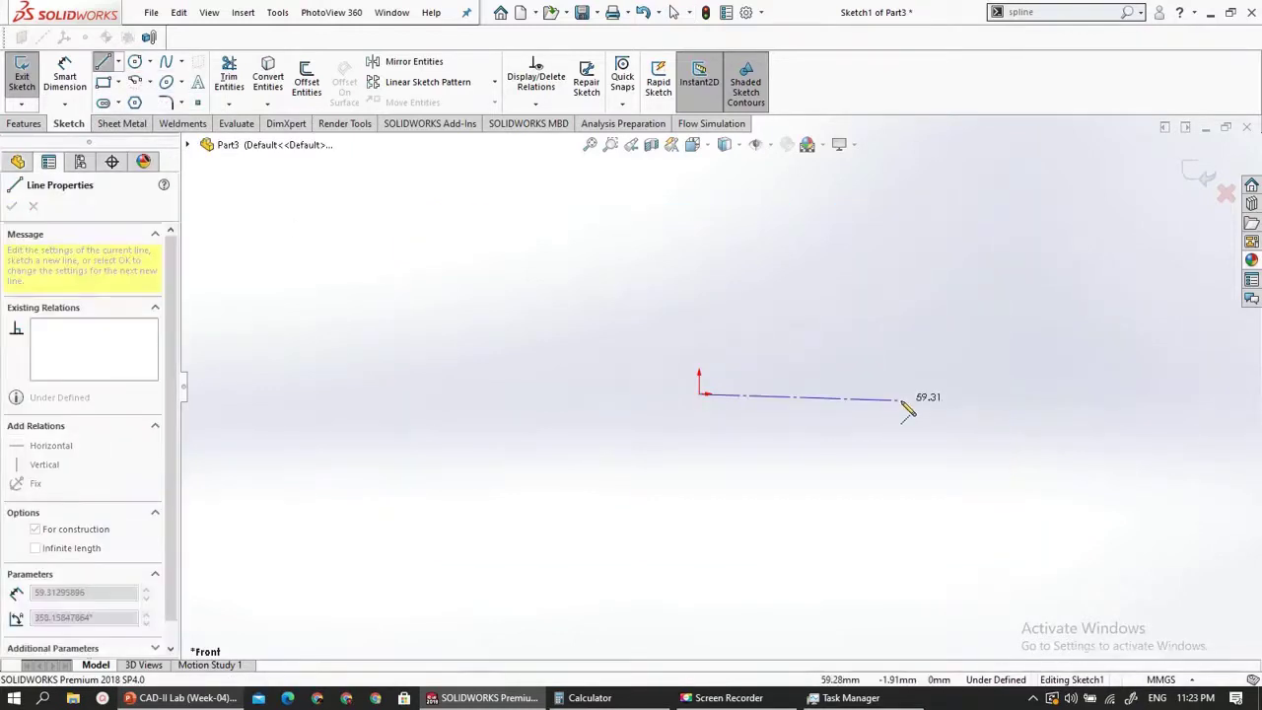
pyautogui.click(900, 397)
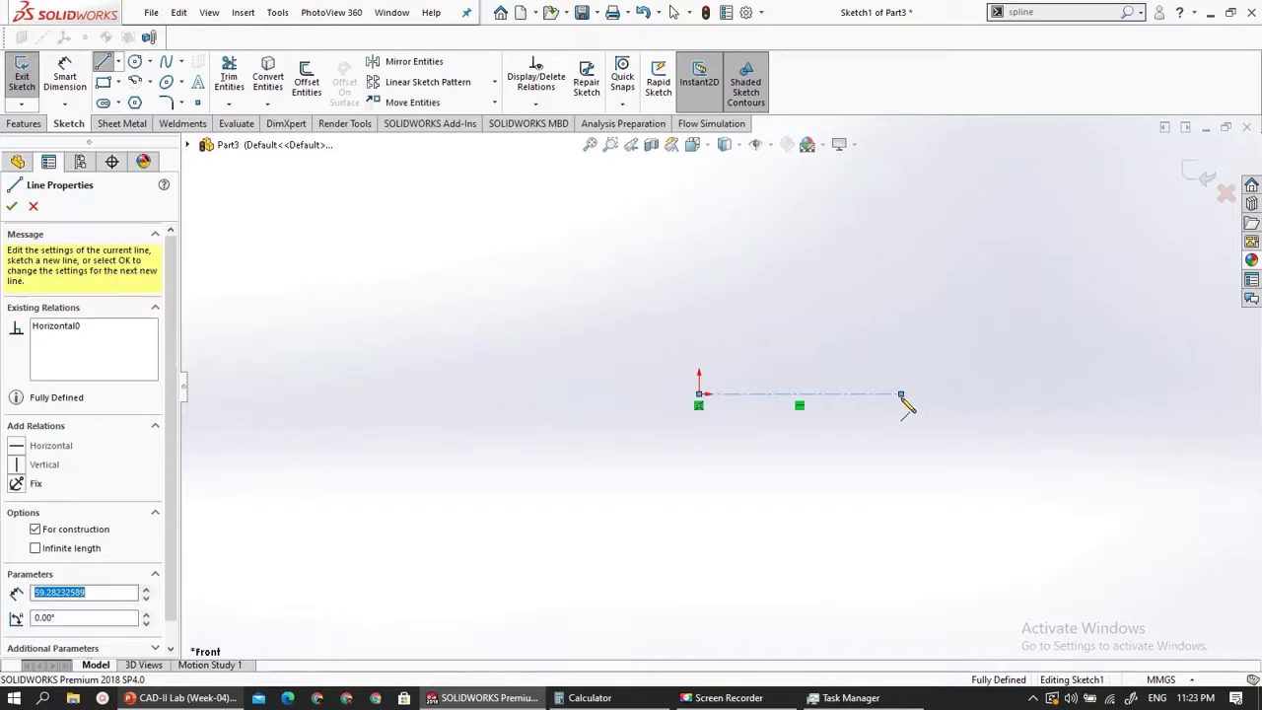
pyautogui.press('Escape')
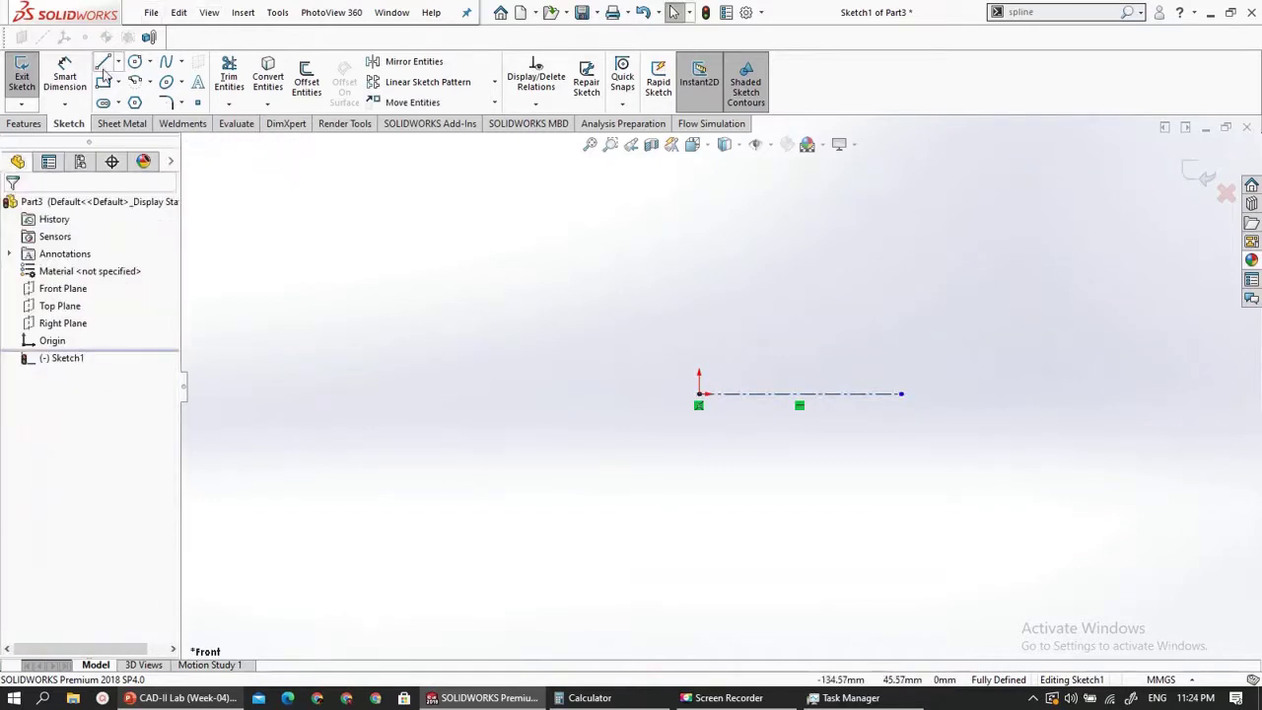
# - Draw a horizontal line about 57 mm long above the centerline, starting vertically in line with the origin
pyautogui.click(701, 328)
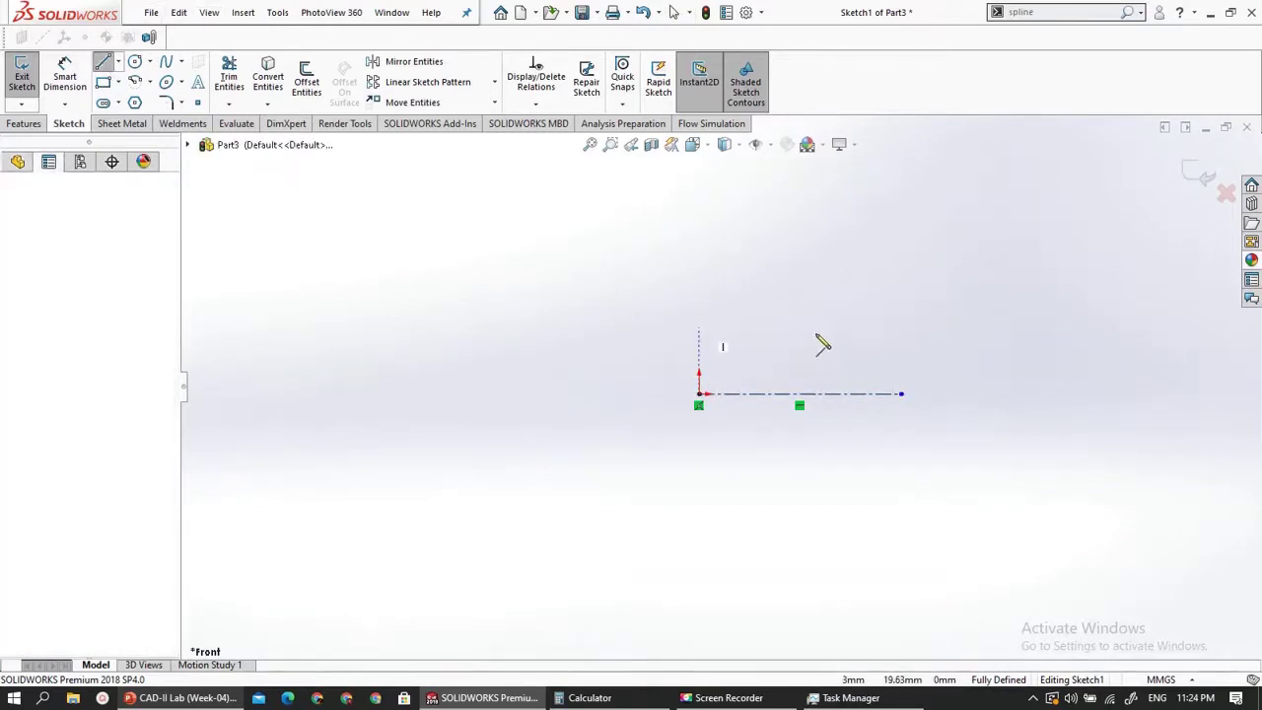
pyautogui.click(893, 327)
pyautogui.press('Escape')
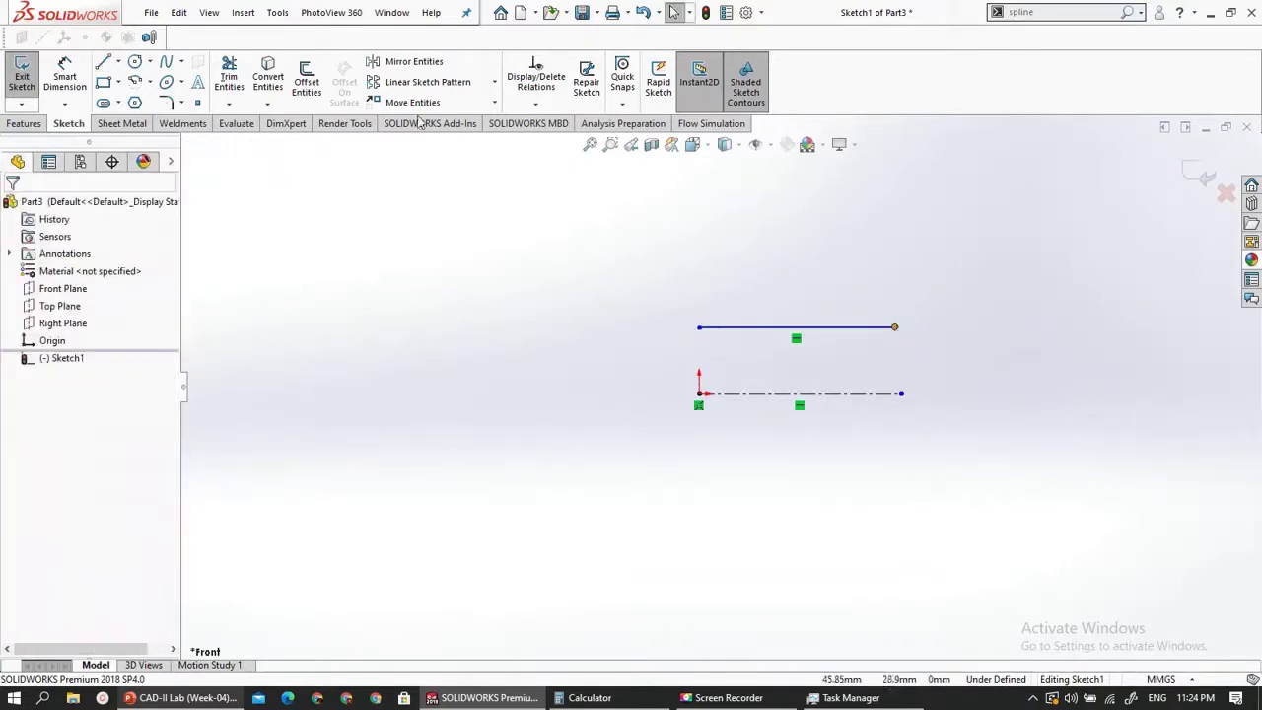
# - Dimension the length of the solid horizontal line to 10 mm
pyautogui.click(855, 328)
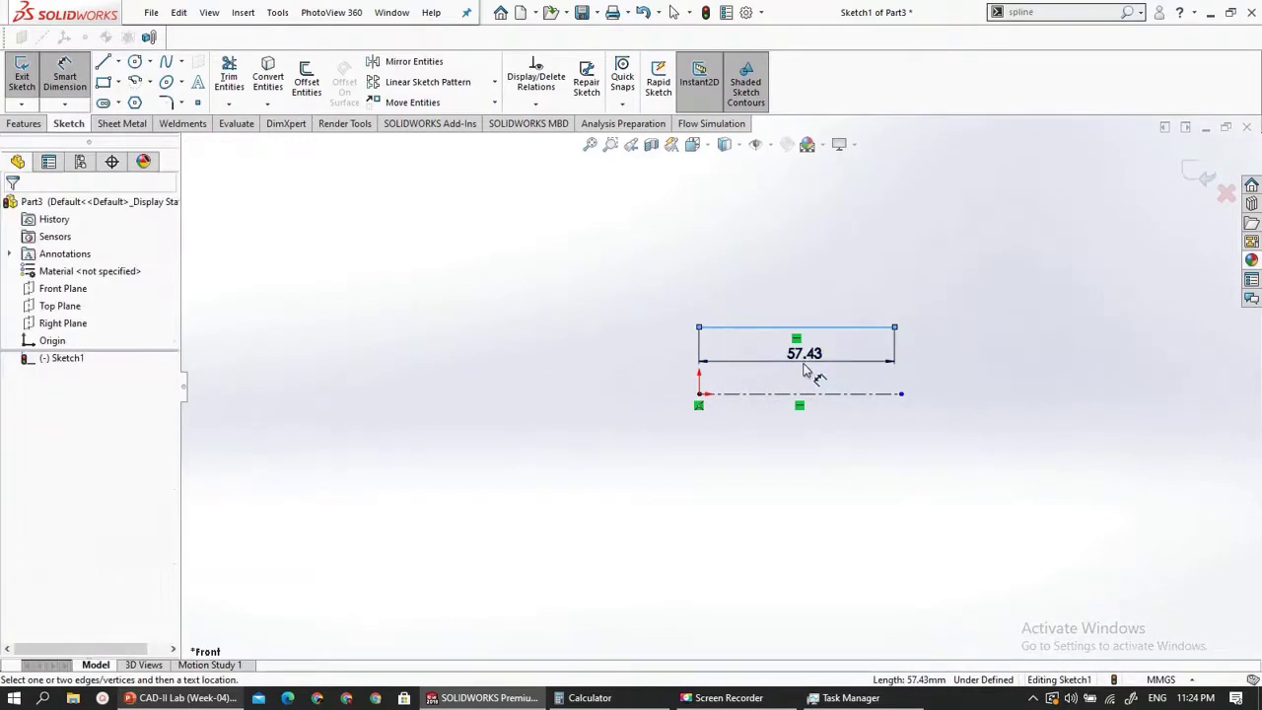
pyautogui.click(803, 370)
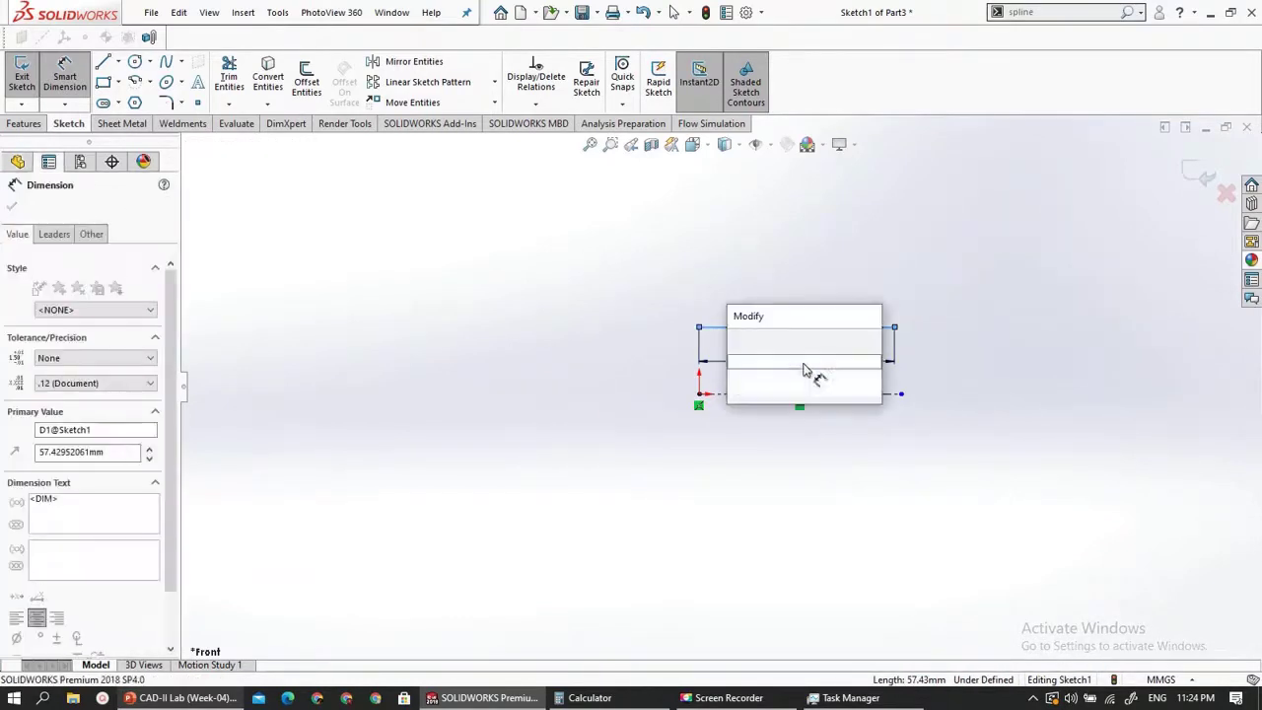
pyautogui.write('10')
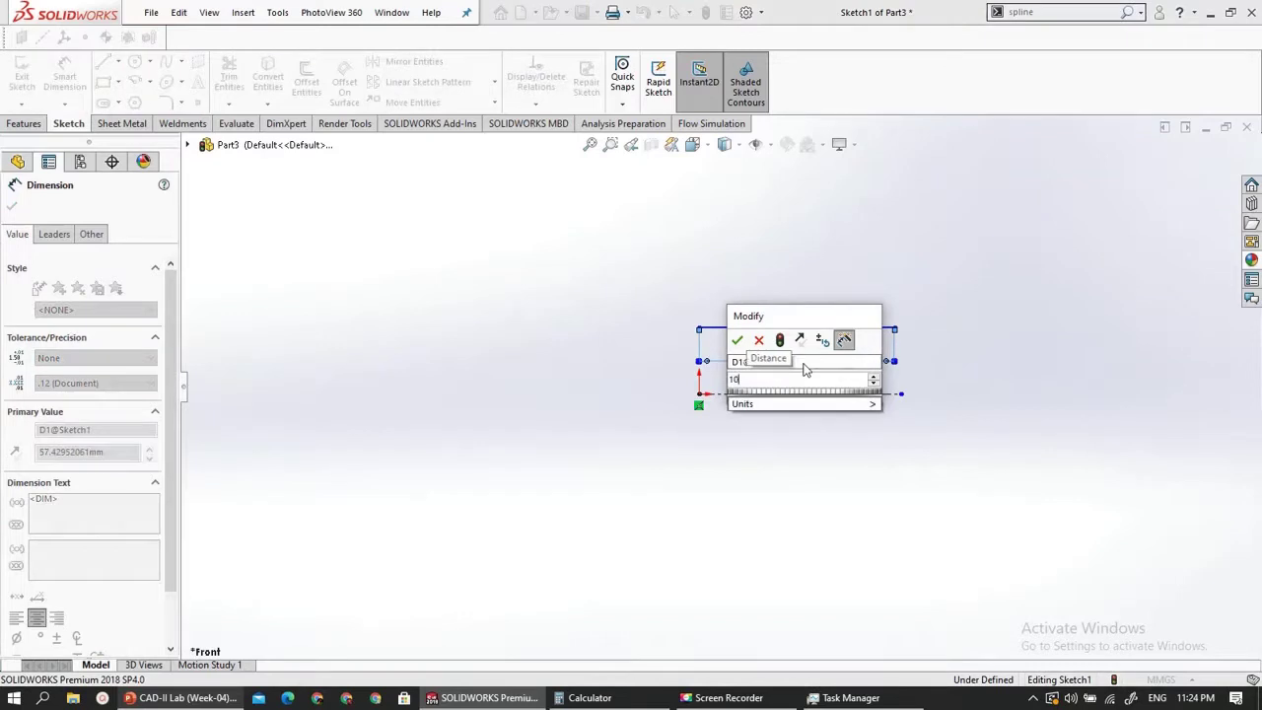
pyautogui.press('Return')
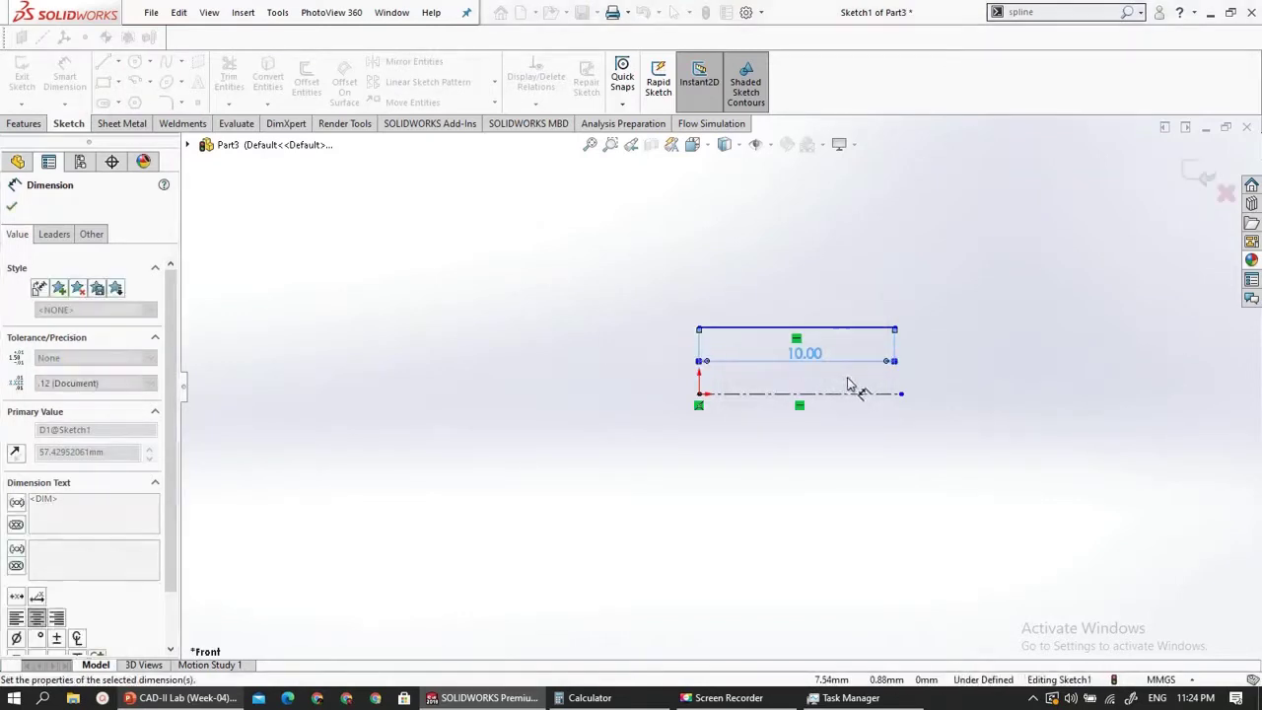
pyautogui.scroll(-1, 606, 358)
pyautogui.press('Escape')
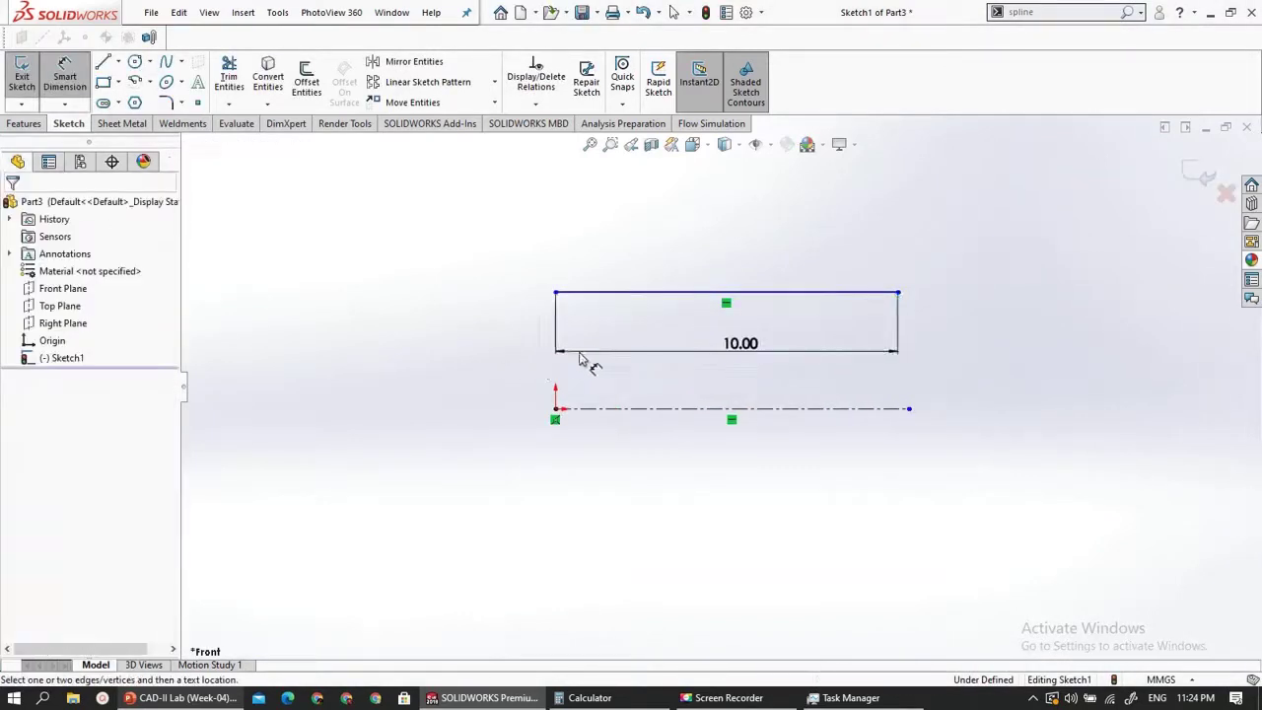
pyautogui.scroll(-2, 578, 358)
pyautogui.press('Escape')
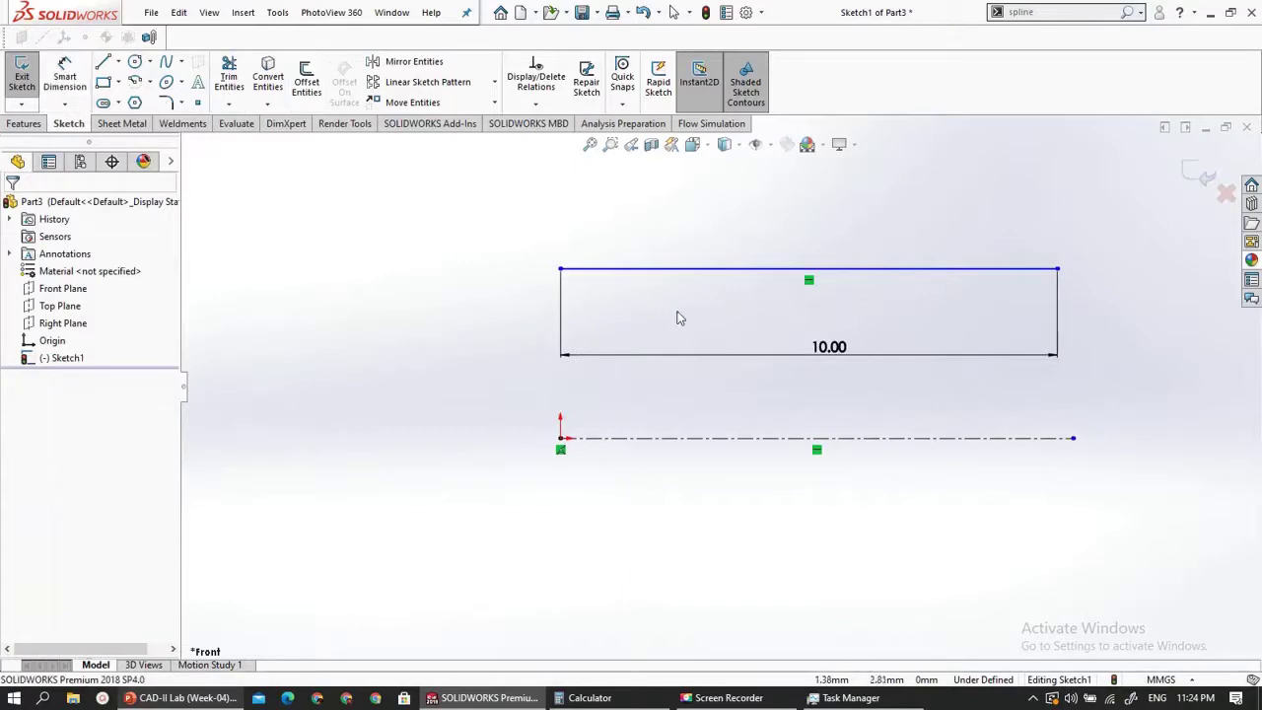
# - Add a 4.8 mm diameter dimension between the solid line's left endpoint and the centerline
pyautogui.click(672, 440)
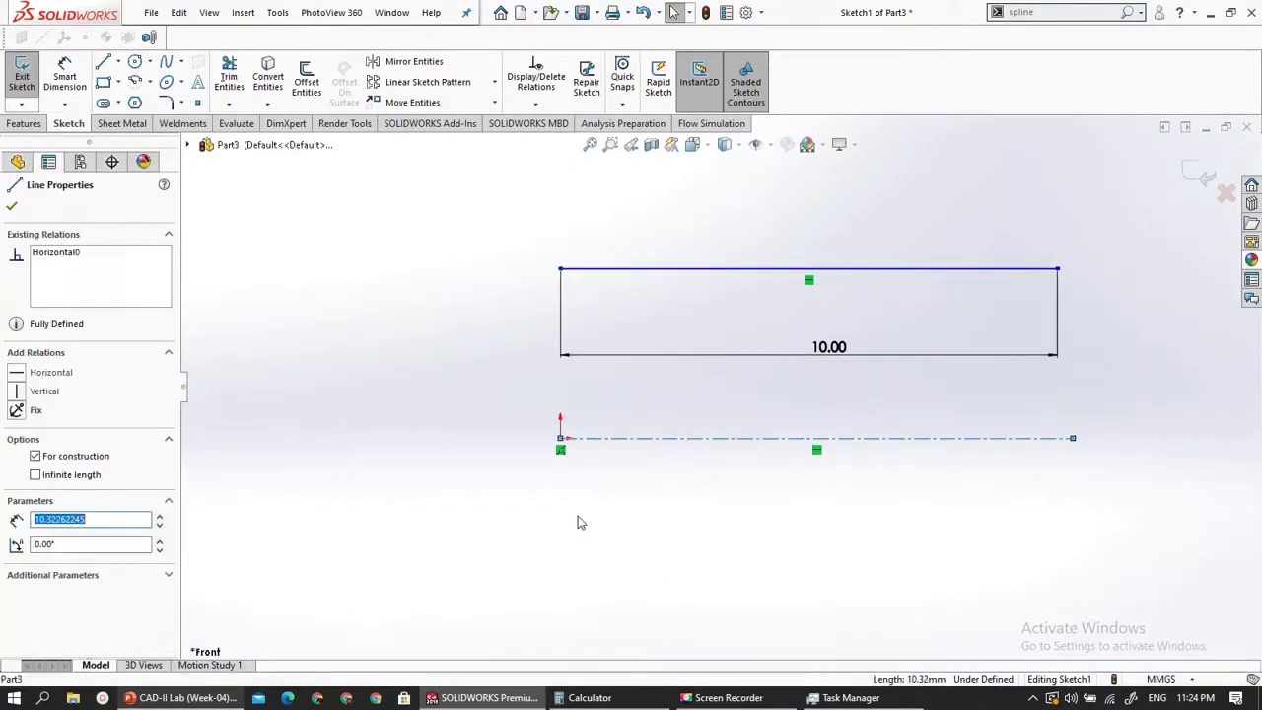
pyautogui.click(64, 79)
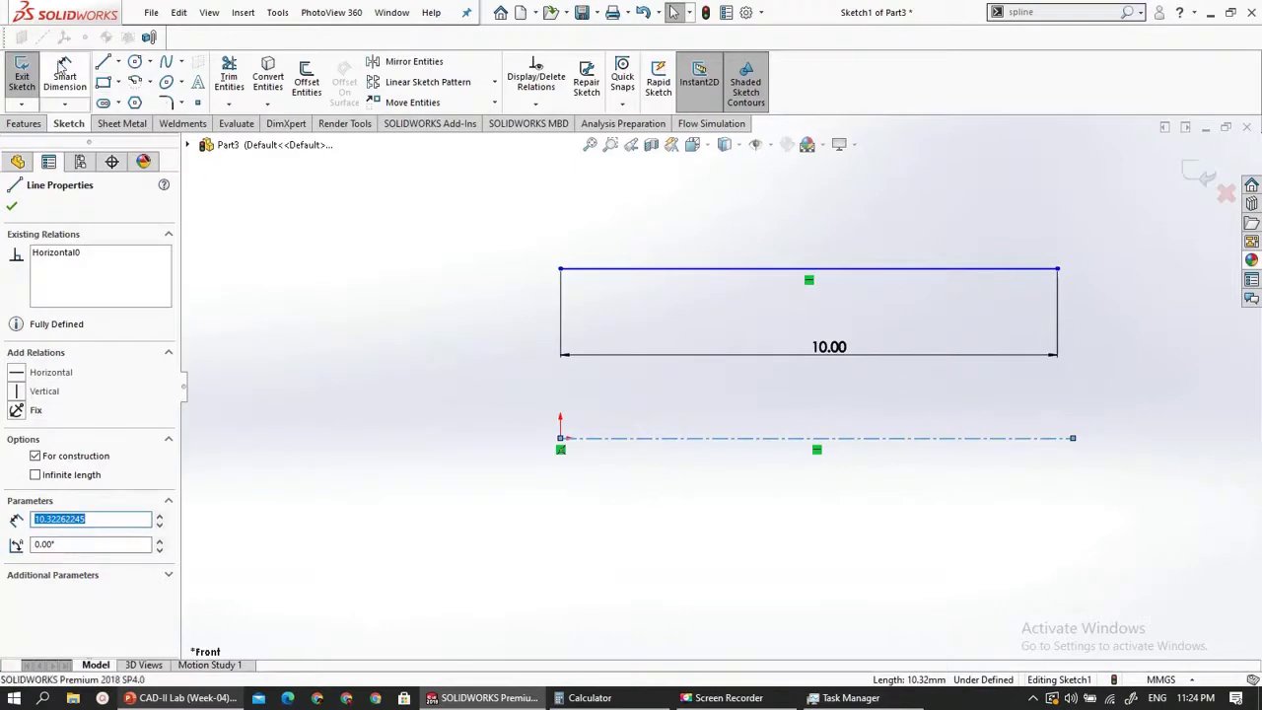
pyautogui.click(561, 269)
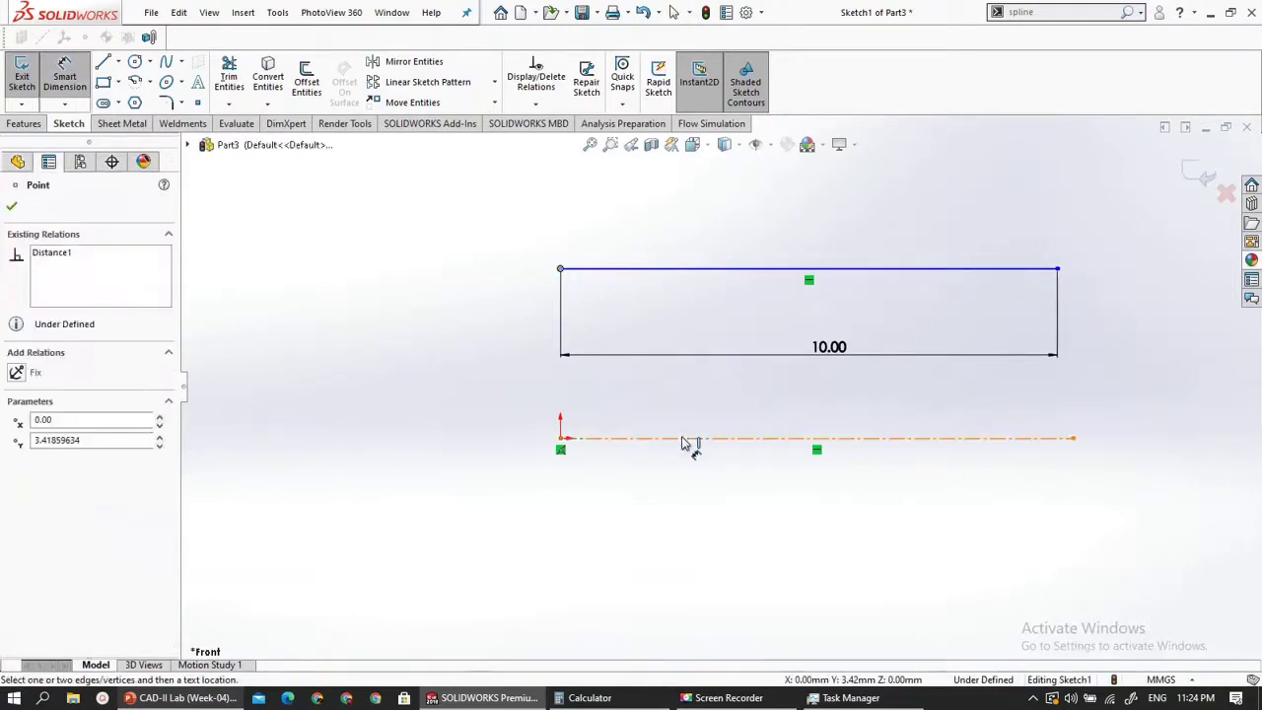
pyautogui.click(606, 438)
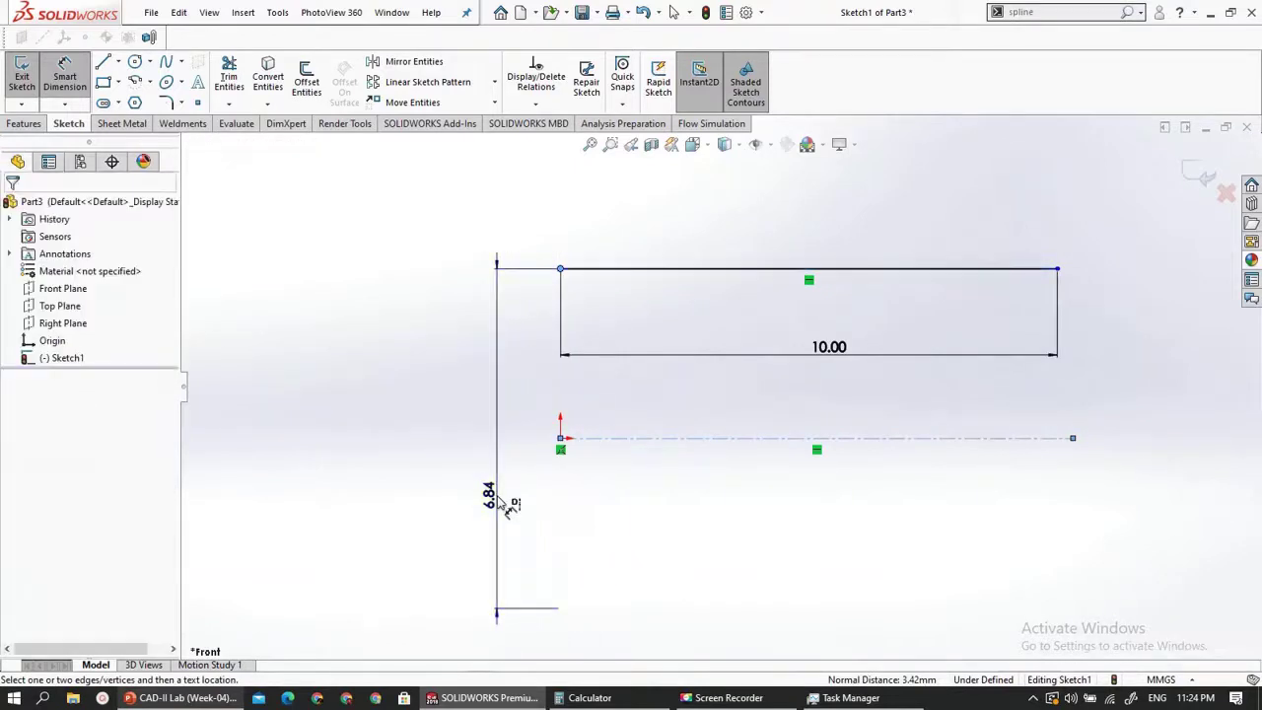
pyautogui.click(504, 503)
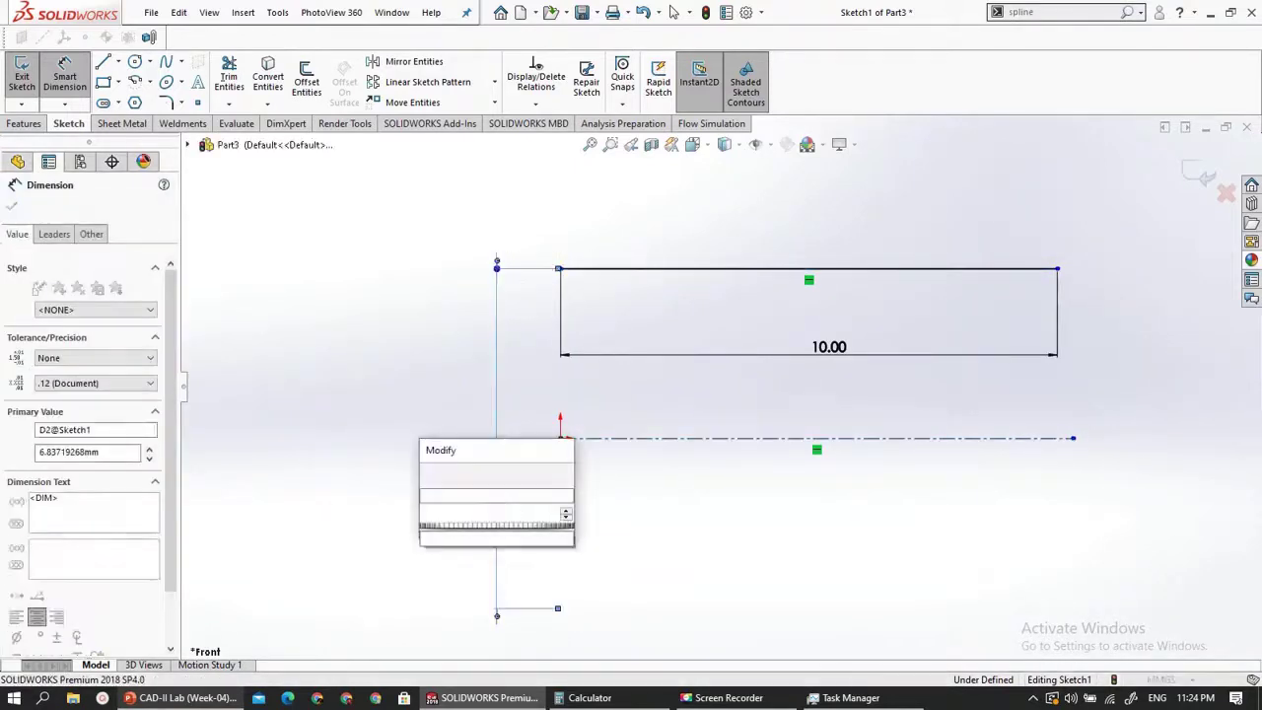
pyautogui.write('4.8')
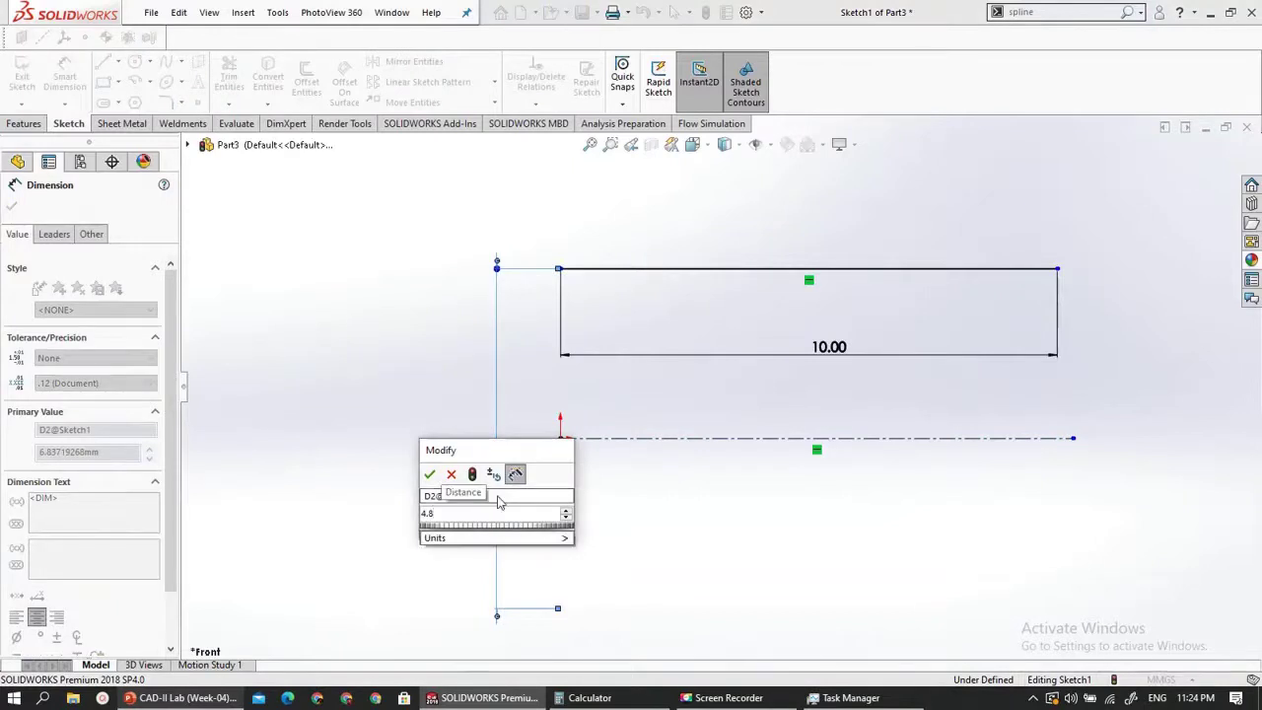
pyautogui.press('Return')
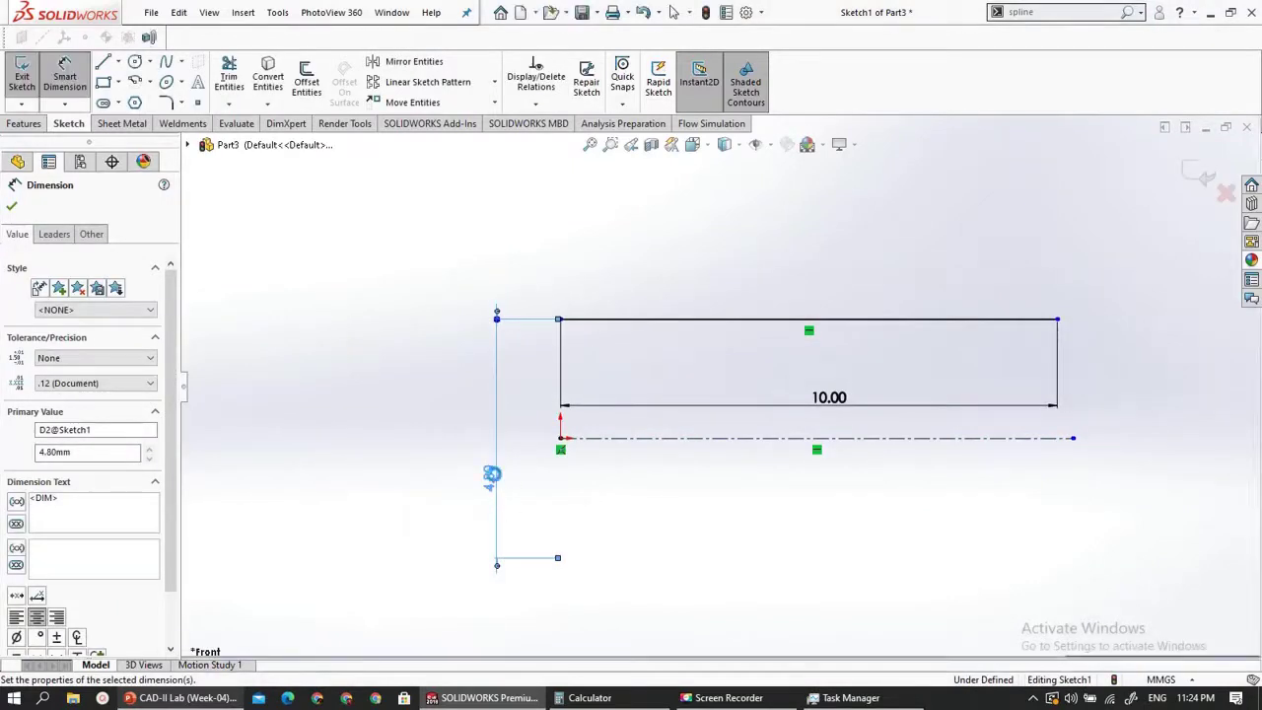
pyautogui.click(455, 471)
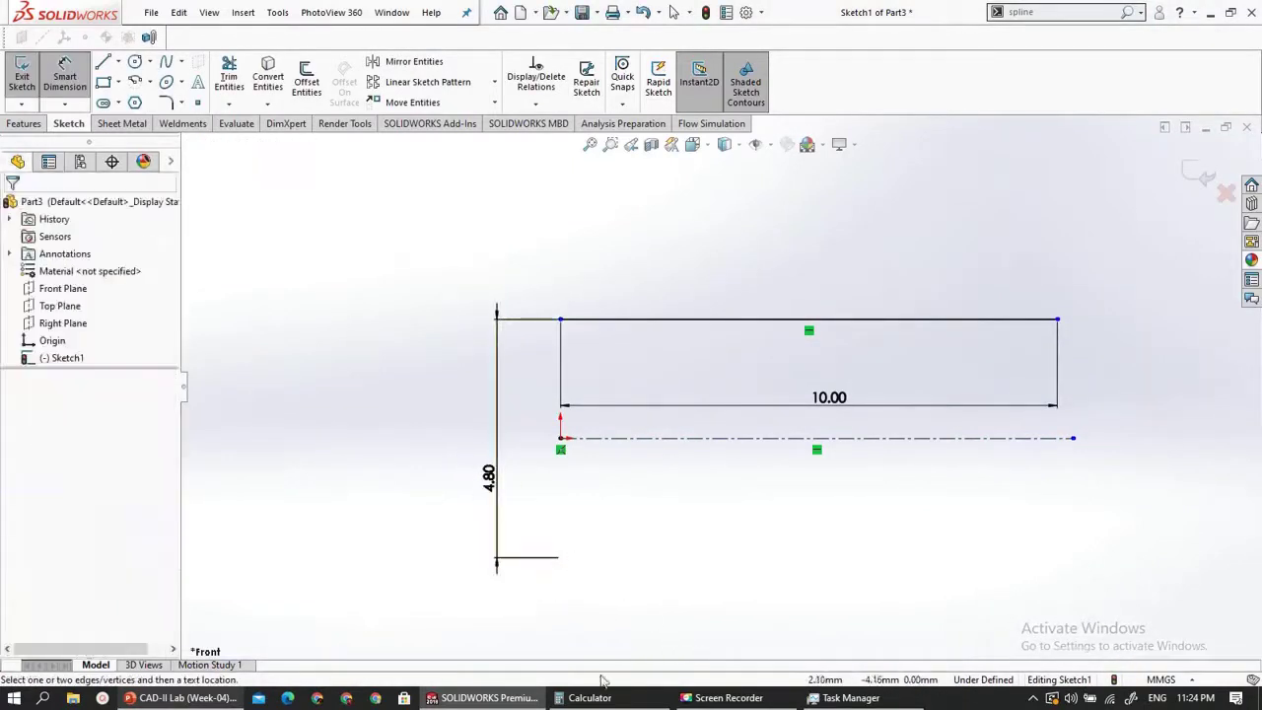
# - Draw a vertical line about 2.5 mm long upward from the right end of the 10 mm line
pyautogui.click(203, 698)
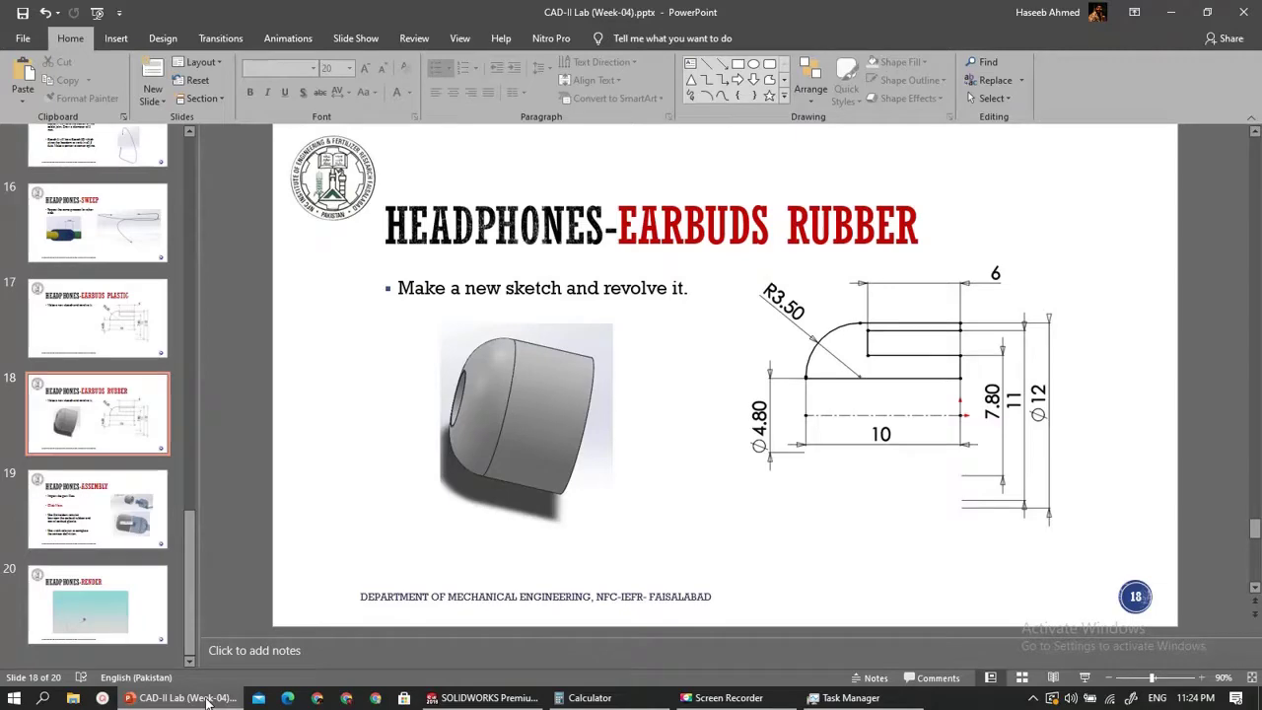
pyautogui.click(207, 702)
pyautogui.scroll(4, 449, 515)
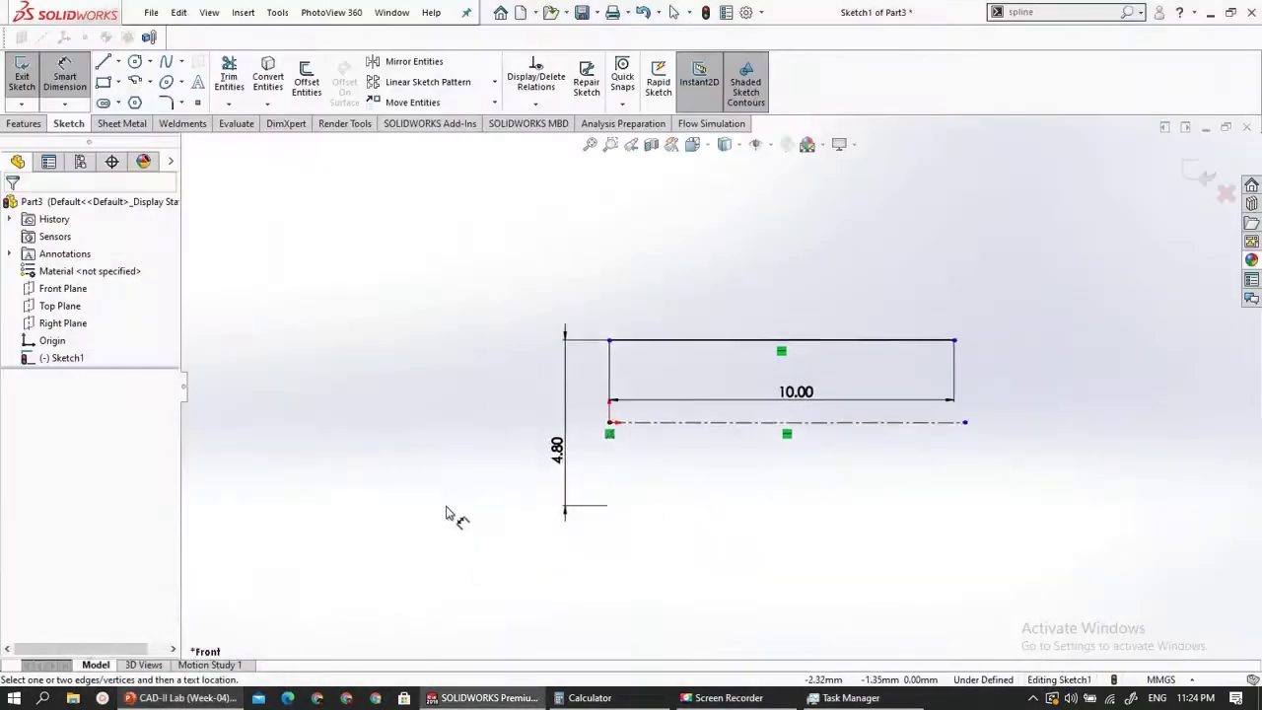
pyautogui.scroll(-1, 1108, 290)
pyautogui.scroll(-3, 914, 361)
pyautogui.scroll(1, 443, 254)
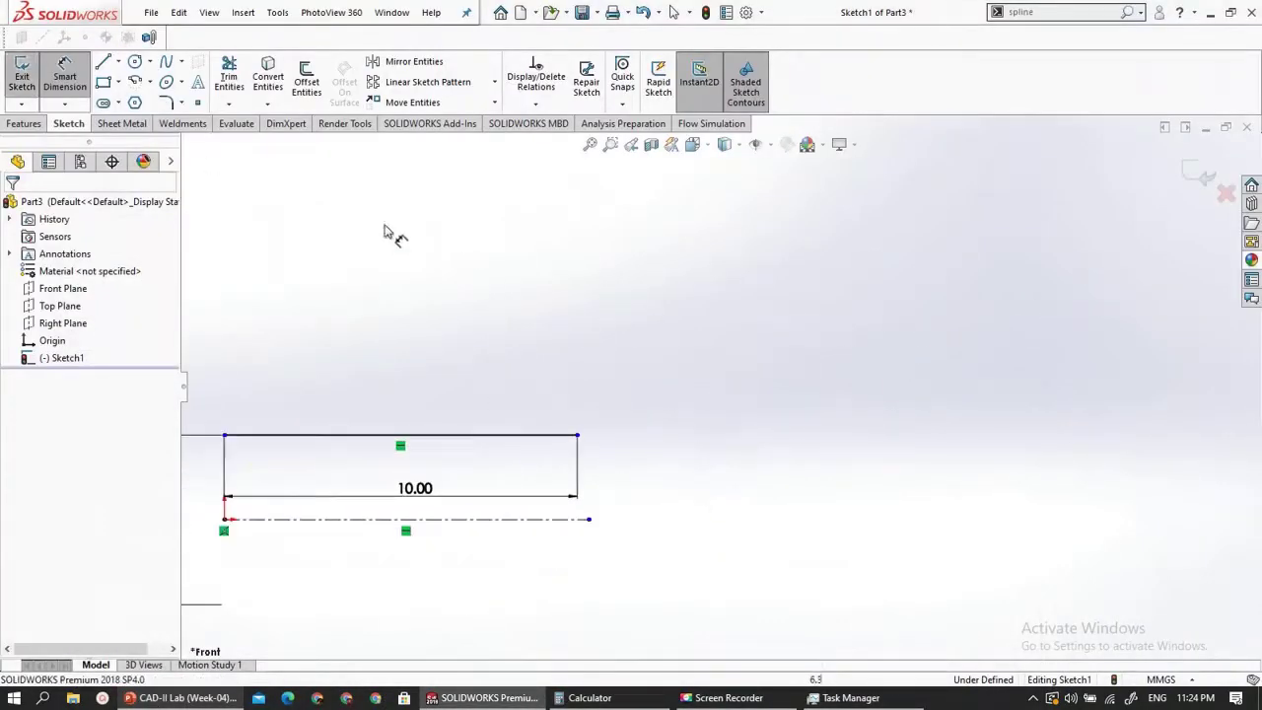
pyautogui.click(578, 435)
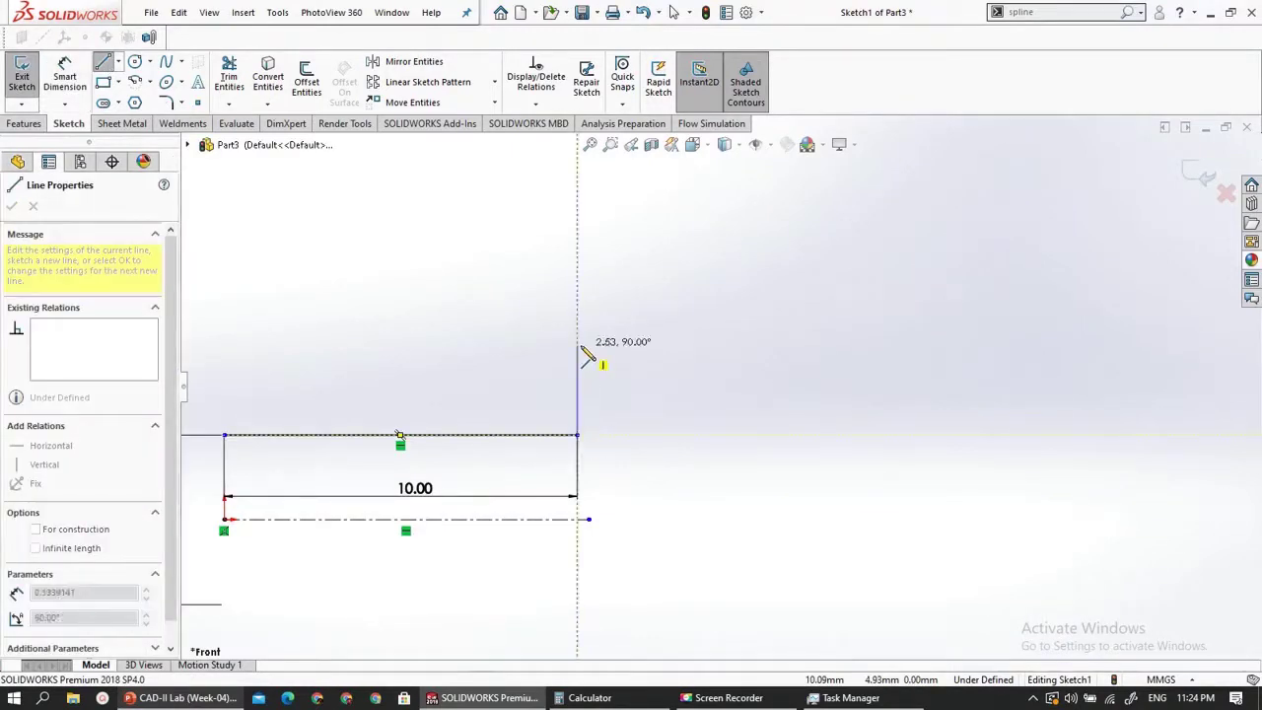
pyautogui.click(578, 346)
pyautogui.press('Escape')
# - Add a 7.8 mm diameter dimension between the short vertical line's upper endpoint and the centerline
pyautogui.click(64, 79)
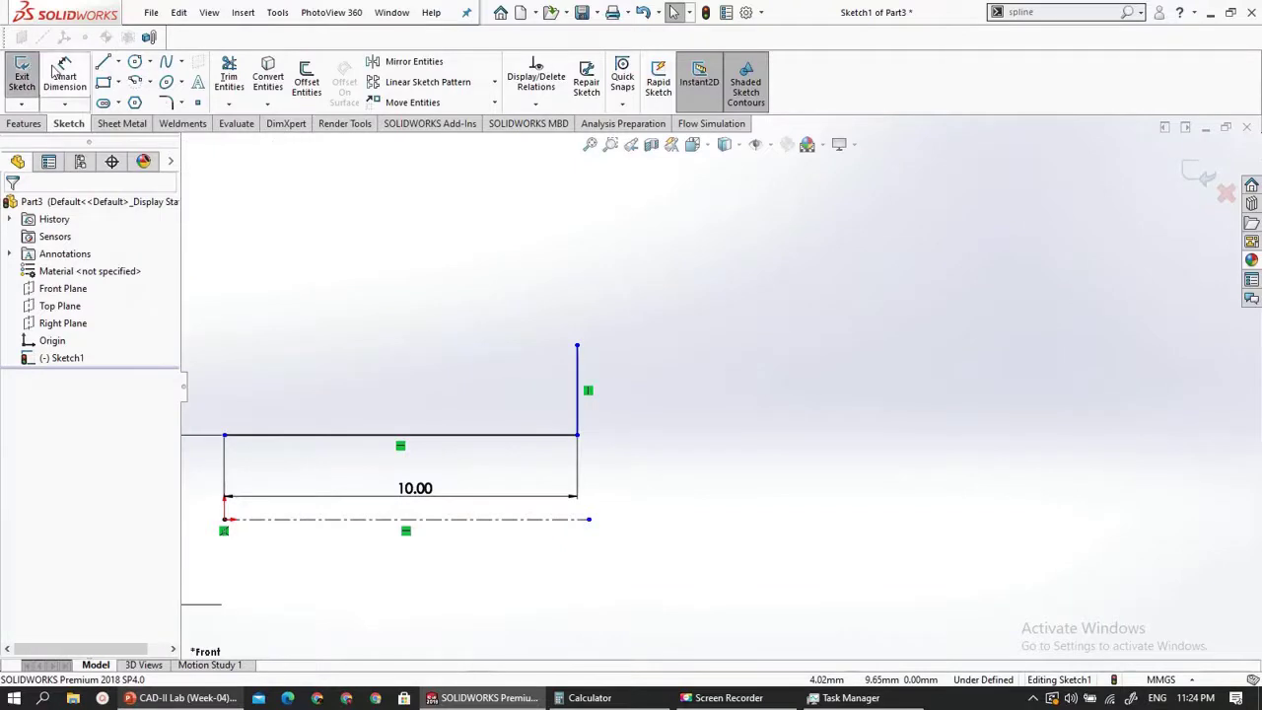
pyautogui.click(578, 346)
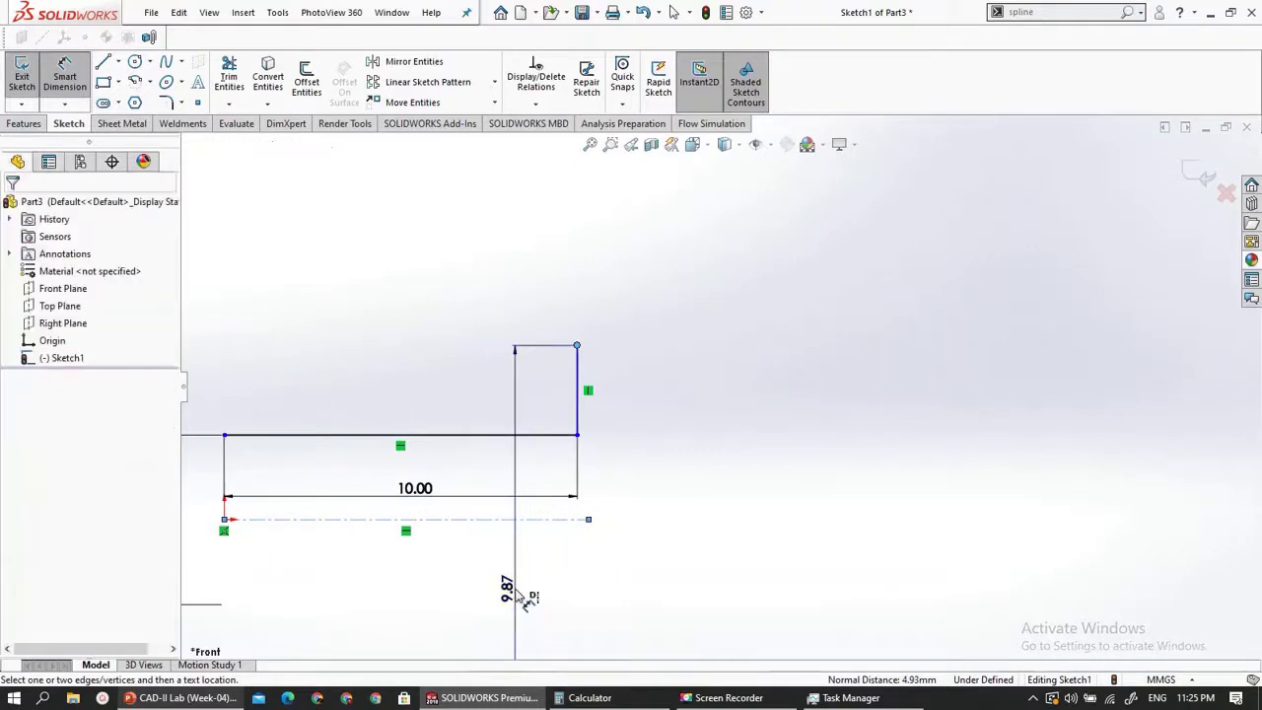
pyautogui.click(523, 594)
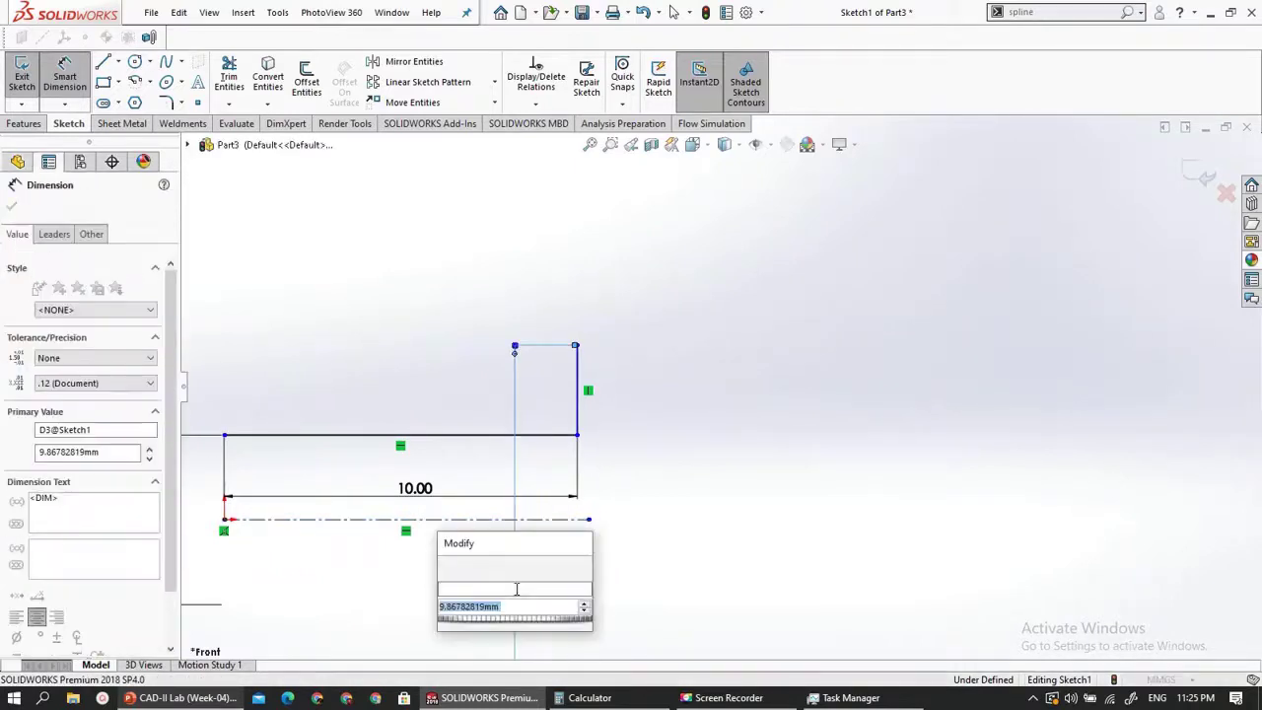
pyautogui.write('7')
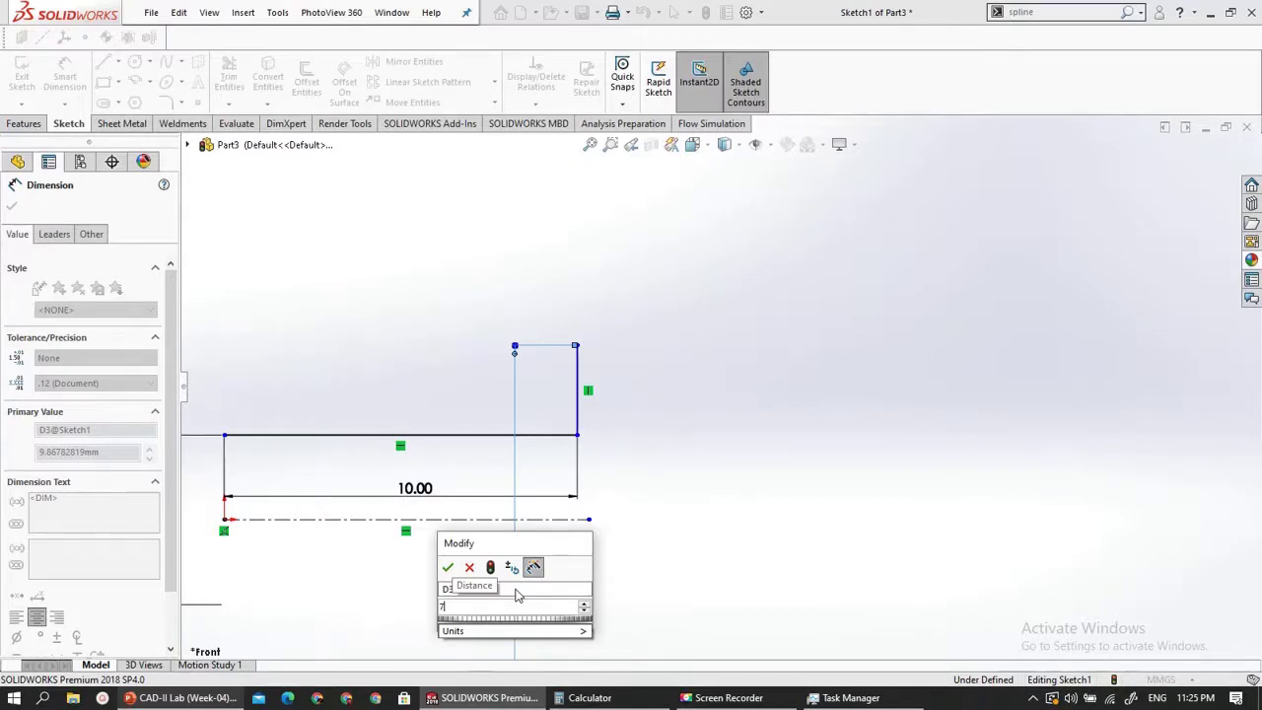
pyautogui.write('.8')
pyautogui.press('Return')
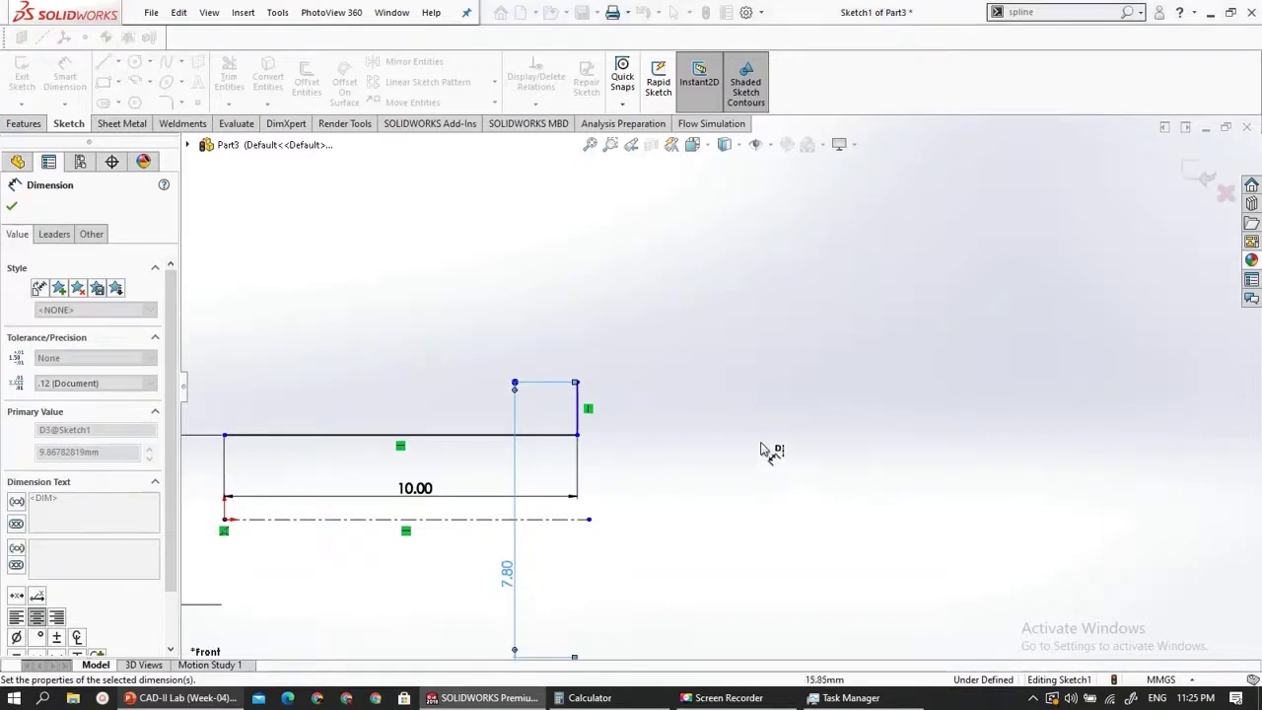
# - Consult the earbuds rubber drawing in PowerPoint and draw a horizontal line about 6.4 mm long leftward from the vertical line's upper end
pyautogui.scroll(2, 687, 474)
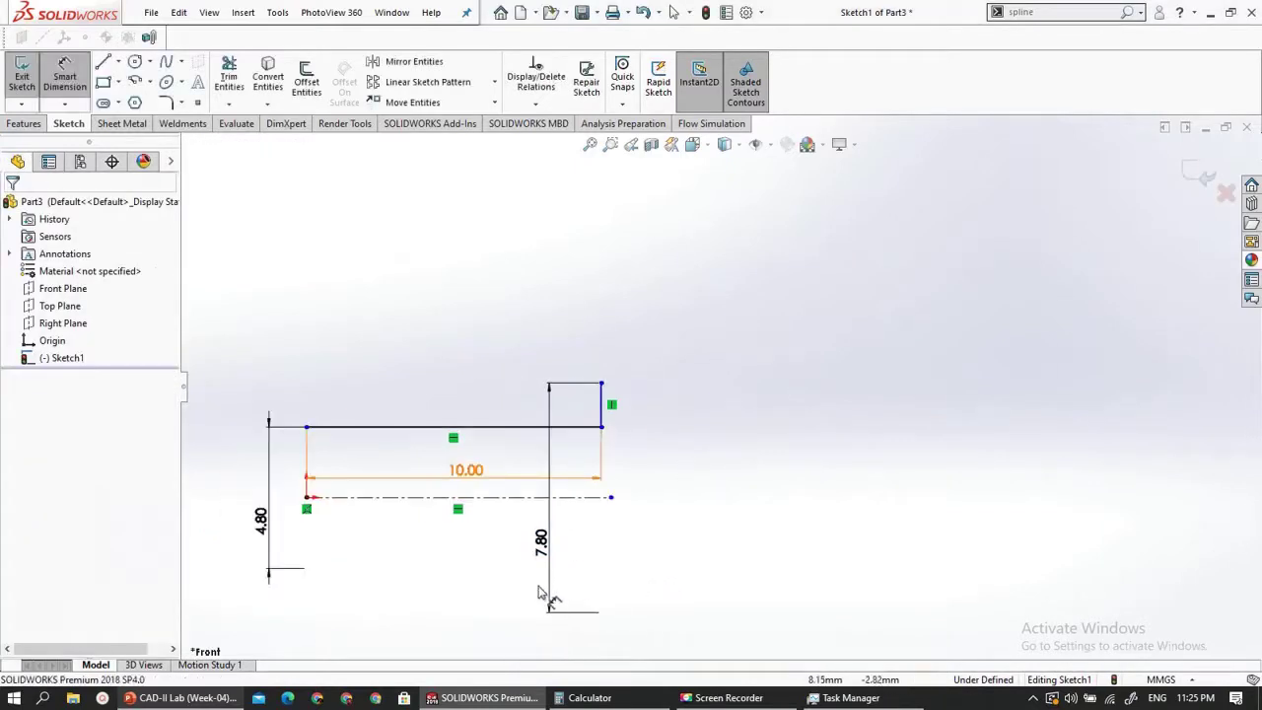
pyautogui.click(150, 700)
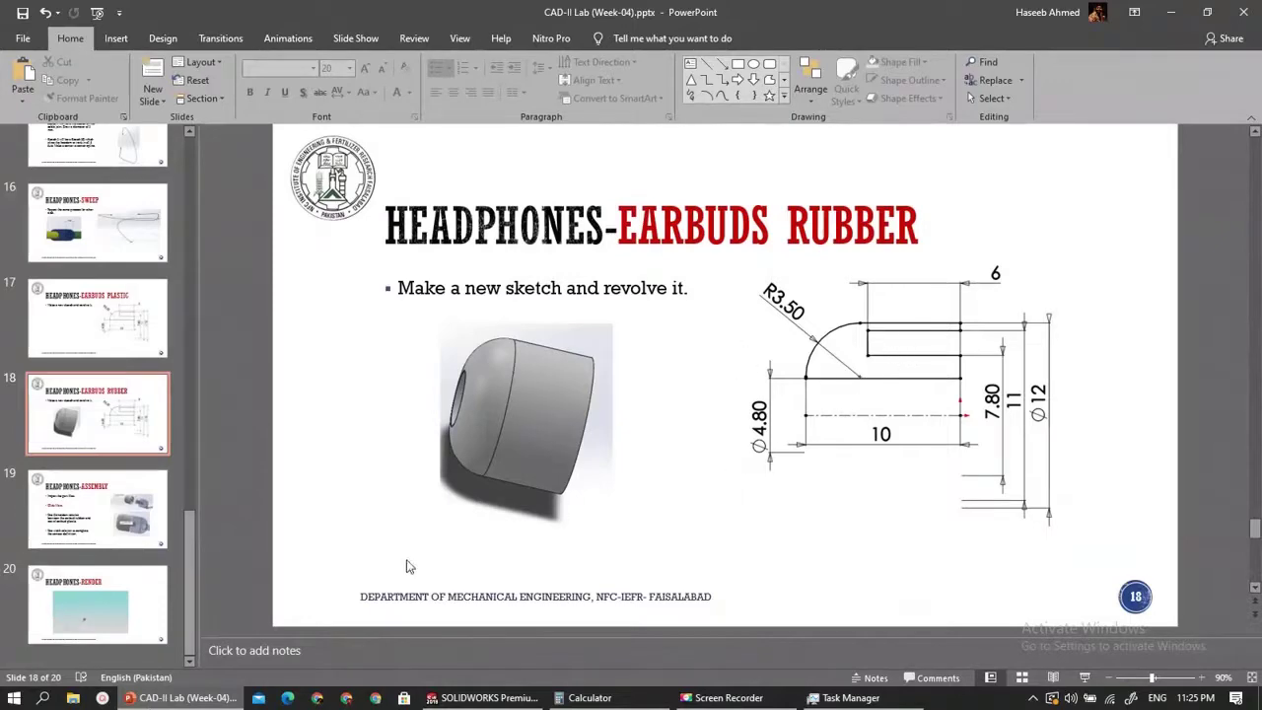
pyautogui.hotkey('alt', 'Tab')
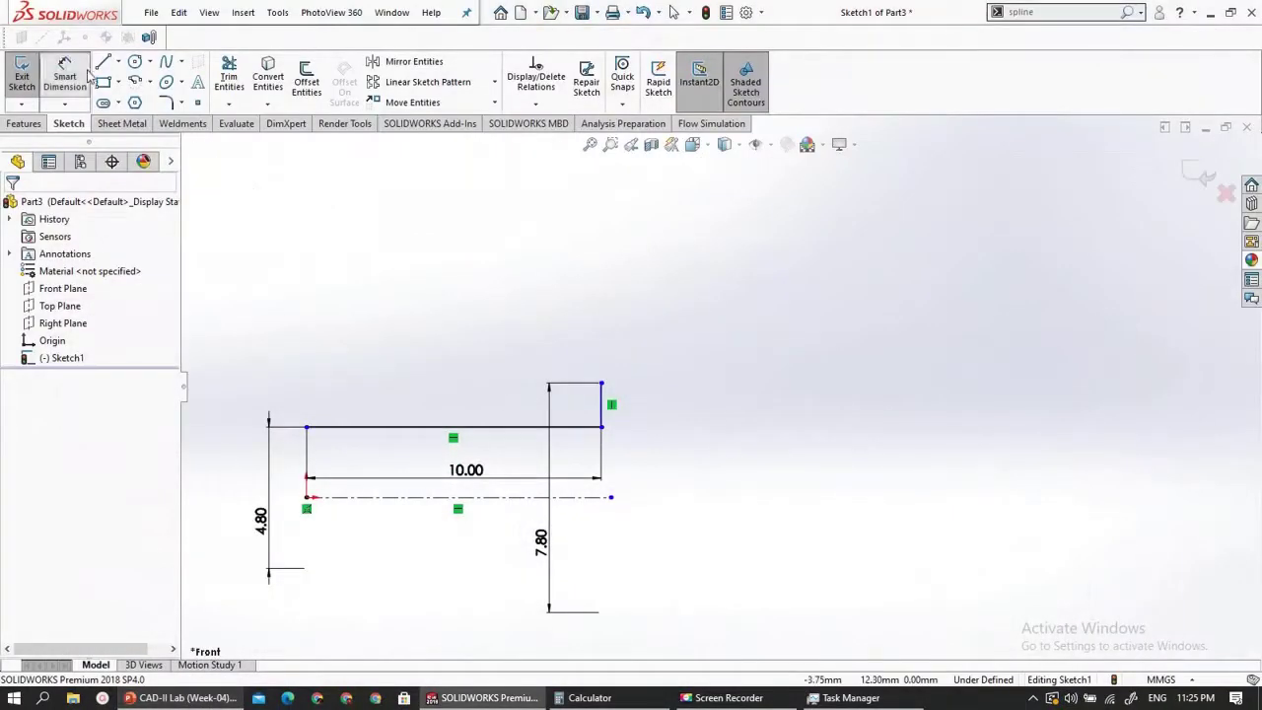
pyautogui.press('l')
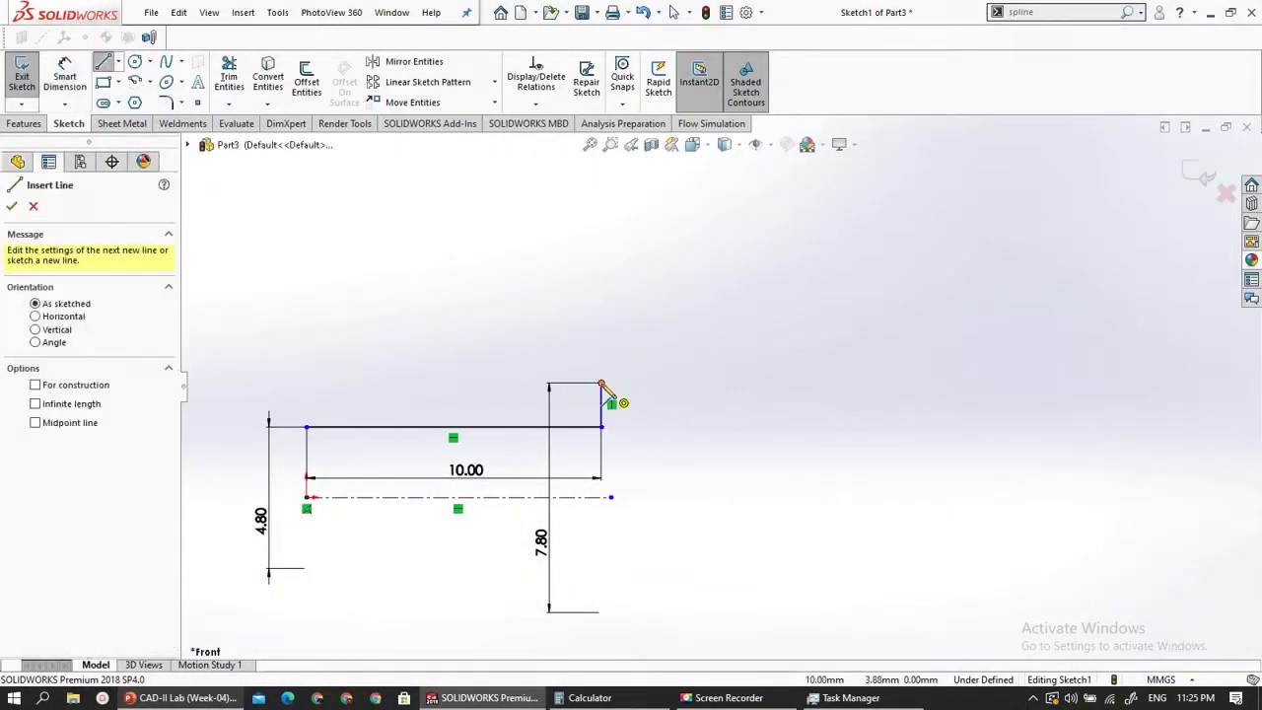
pyautogui.click(412, 382)
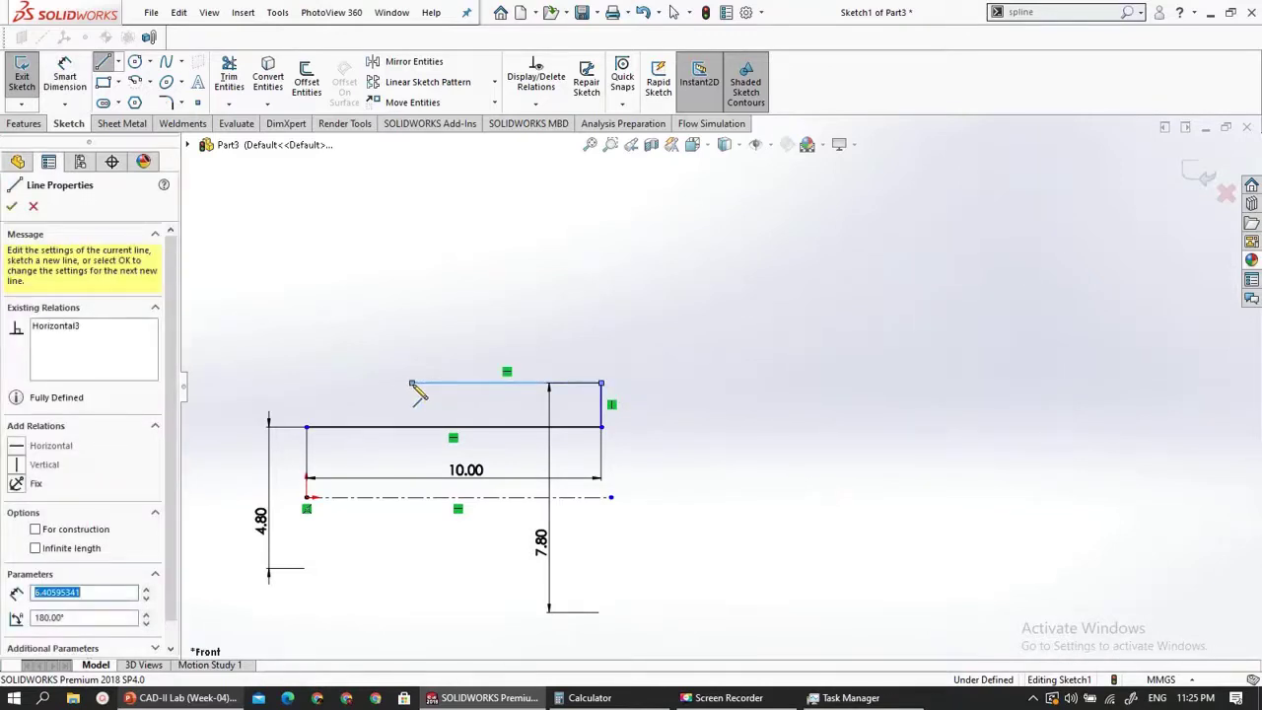
pyautogui.press('Escape')
pyautogui.press('Escape')
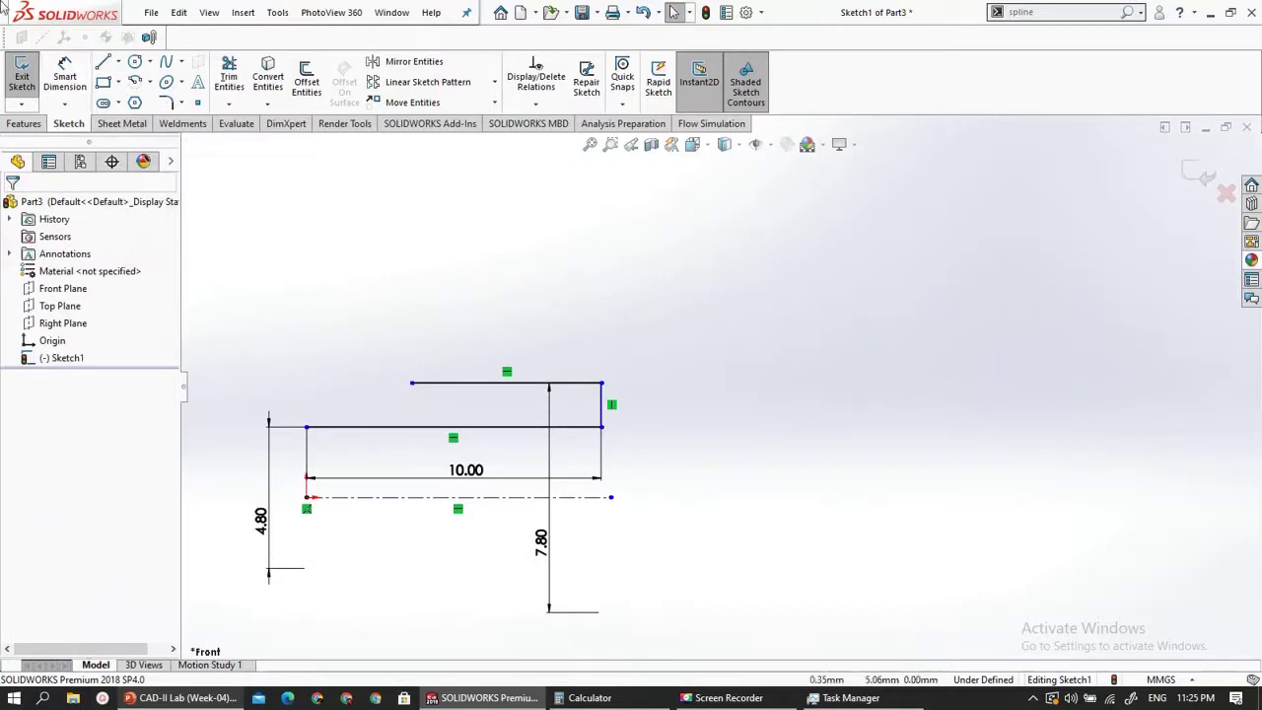
# - Dimension the length of the upper horizontal line to 6 mm
pyautogui.click(55, 71)
pyautogui.click(482, 383)
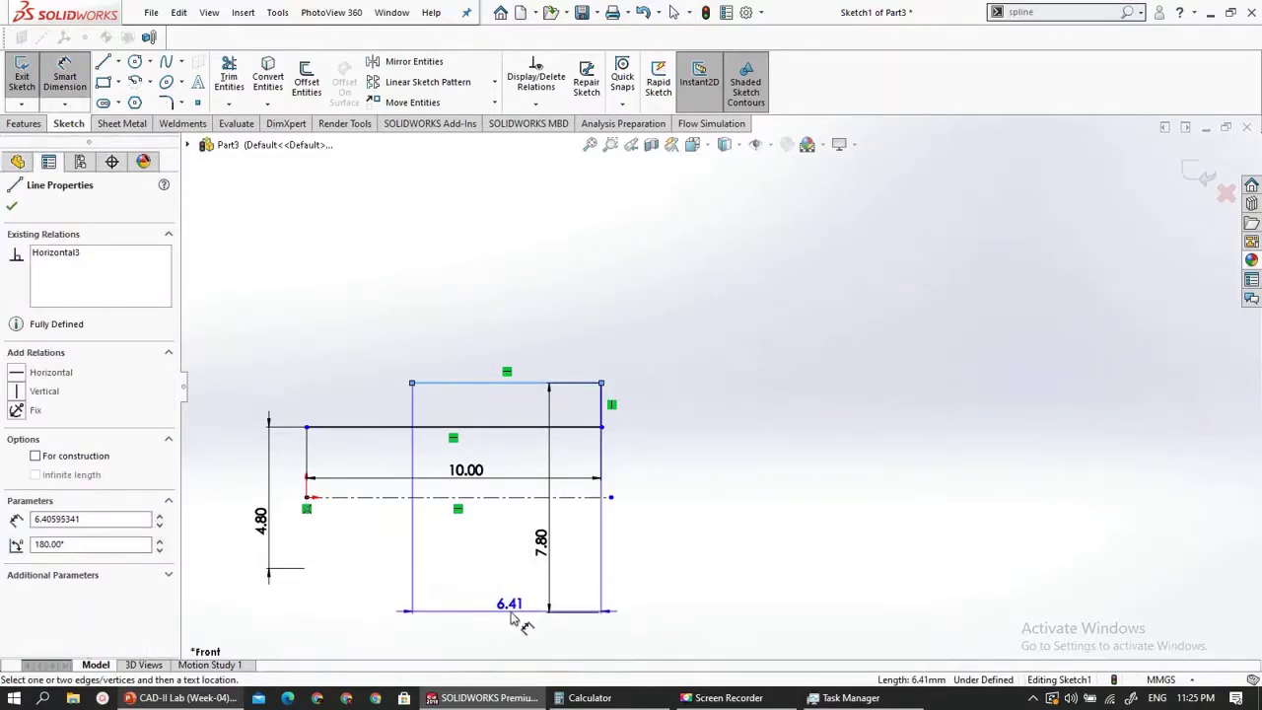
pyautogui.click(523, 643)
pyautogui.write('7')
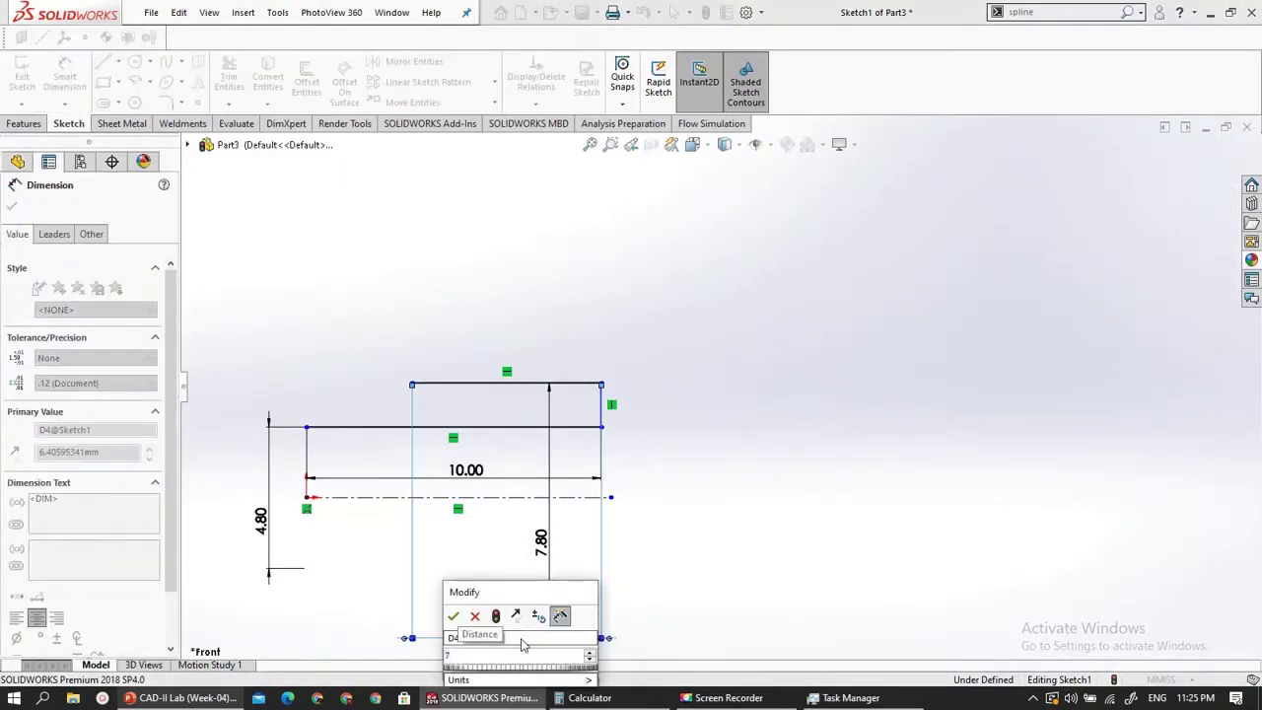
pyautogui.press('BackSpace')
pyautogui.write('6')
pyautogui.press('Return')
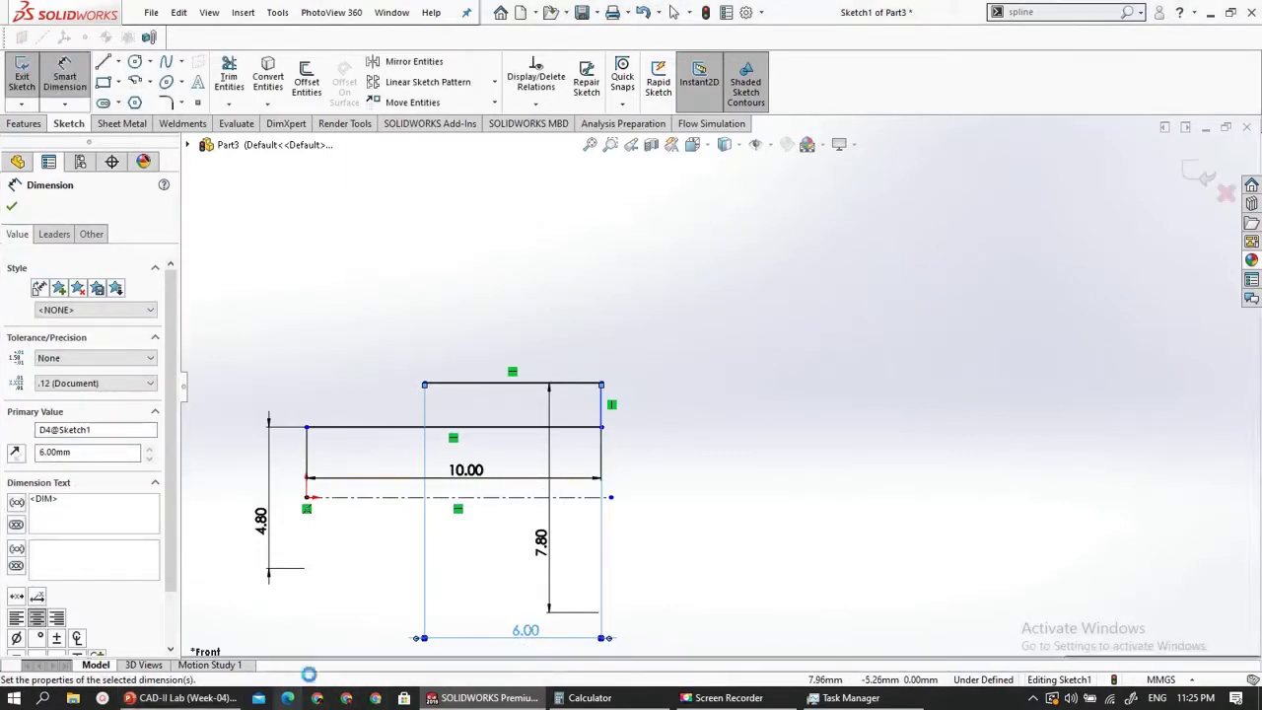
# - Check the PowerPoint drawing again and draw a vertical line about 1.4 mm long upward from the left end of the 6 mm line
pyautogui.click(172, 697)
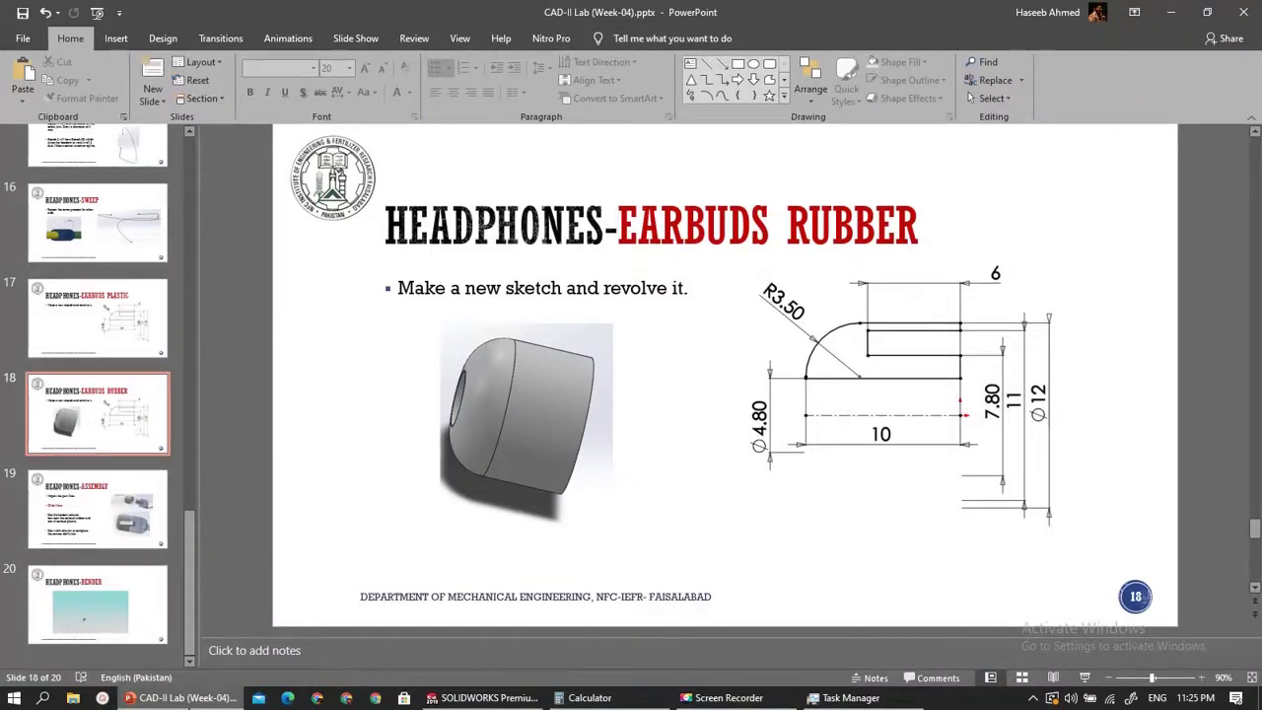
pyautogui.click(176, 697)
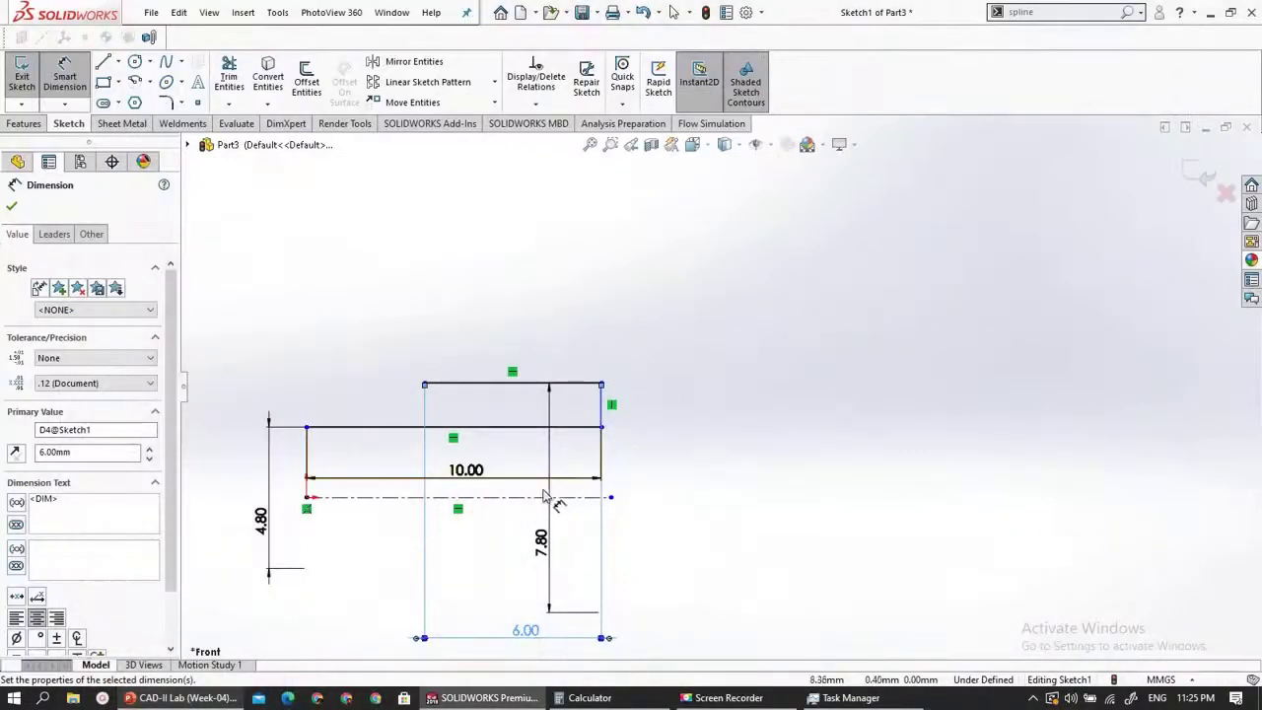
pyautogui.click(103, 61)
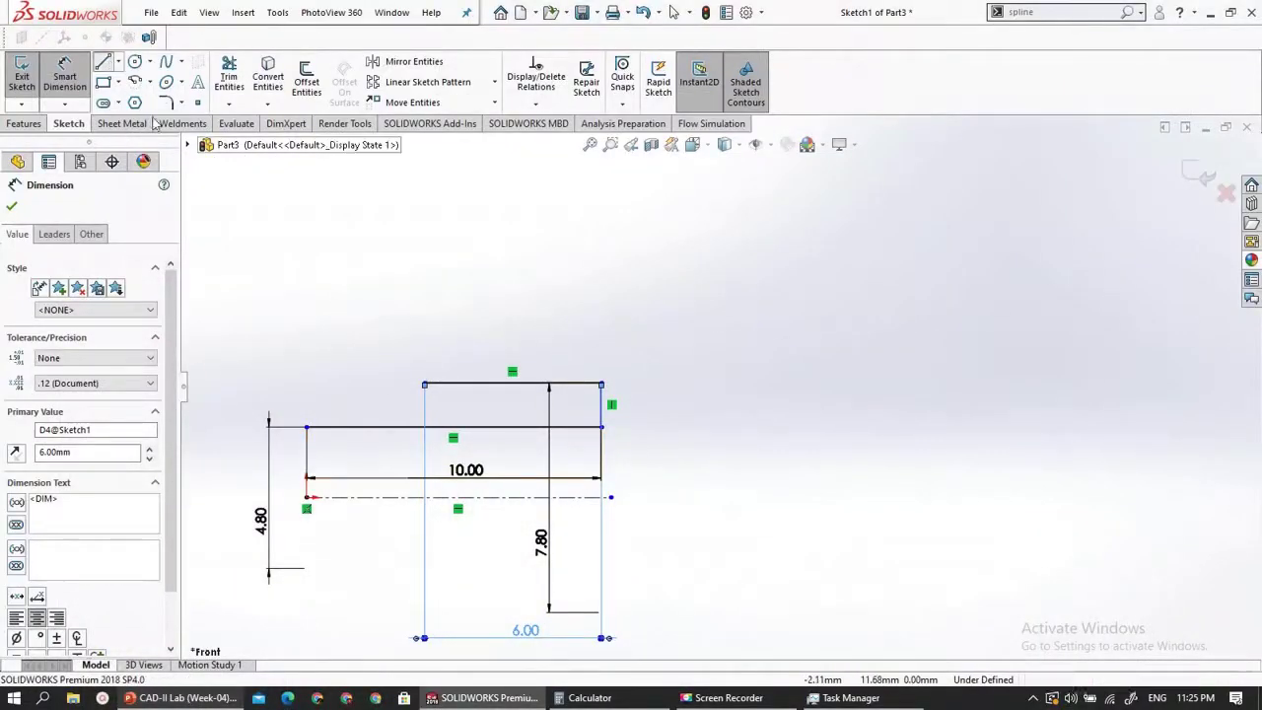
pyautogui.click(424, 385)
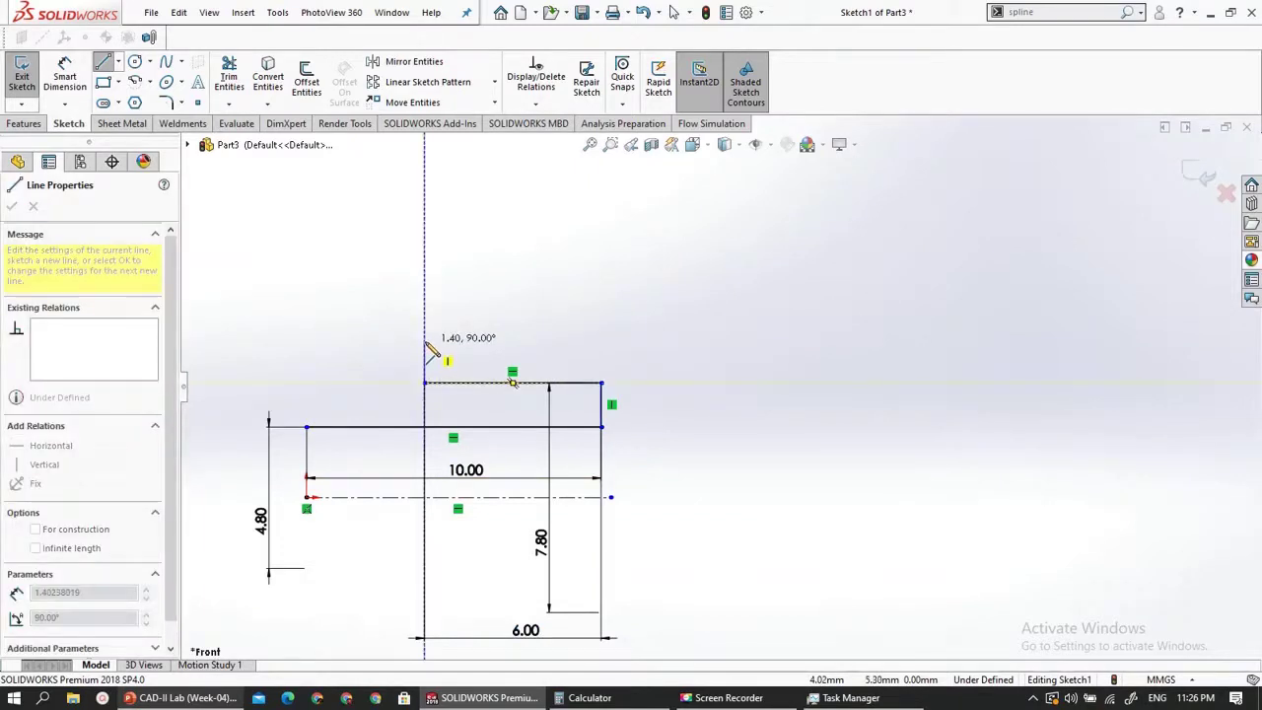
pyautogui.click(425, 342)
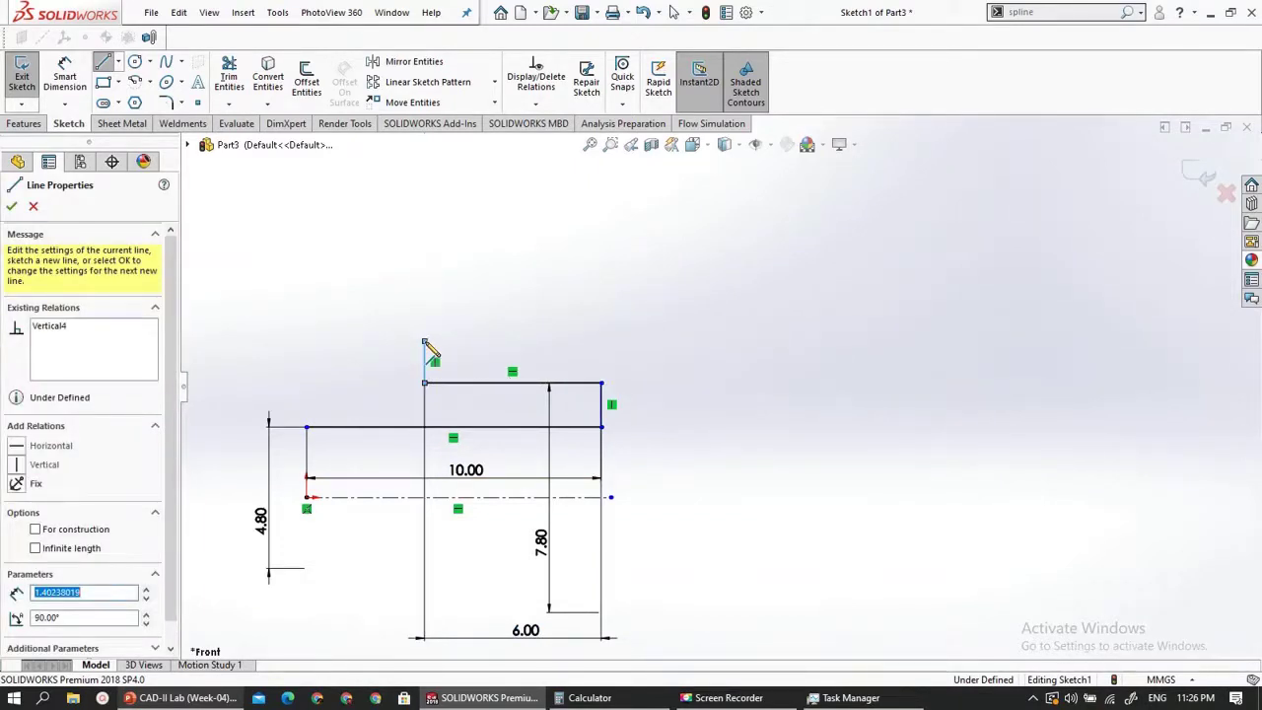
pyautogui.press('Escape')
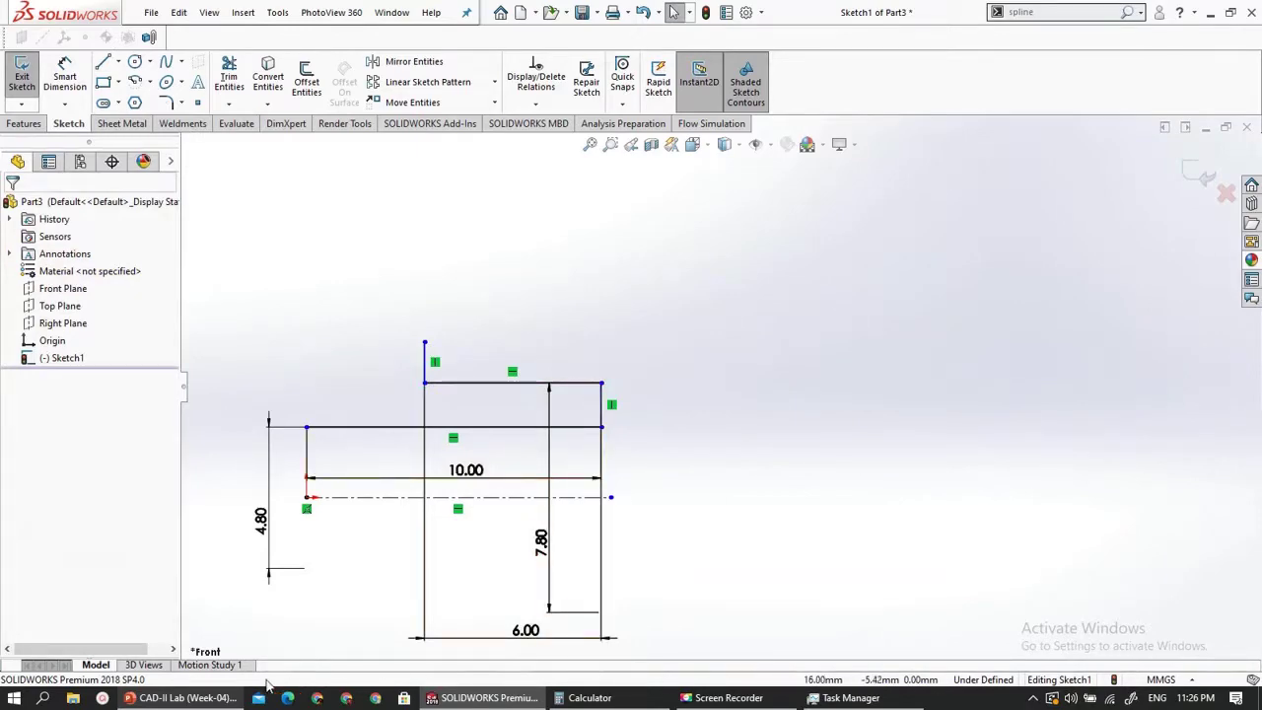
# - Recheck the PowerPoint drawing and draw a 6 mm horizontal line rightward from the new vertical line's upper end, aligned with the profile's right edge
pyautogui.click(182, 698)
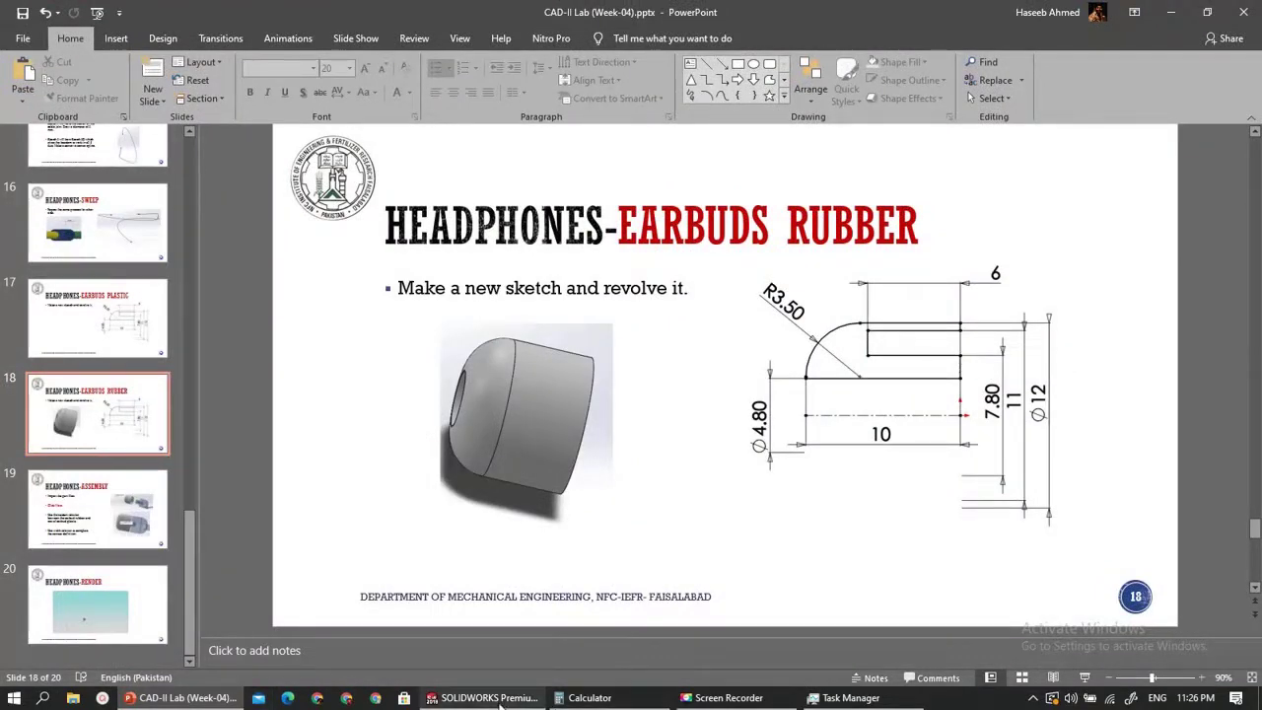
pyautogui.click(172, 697)
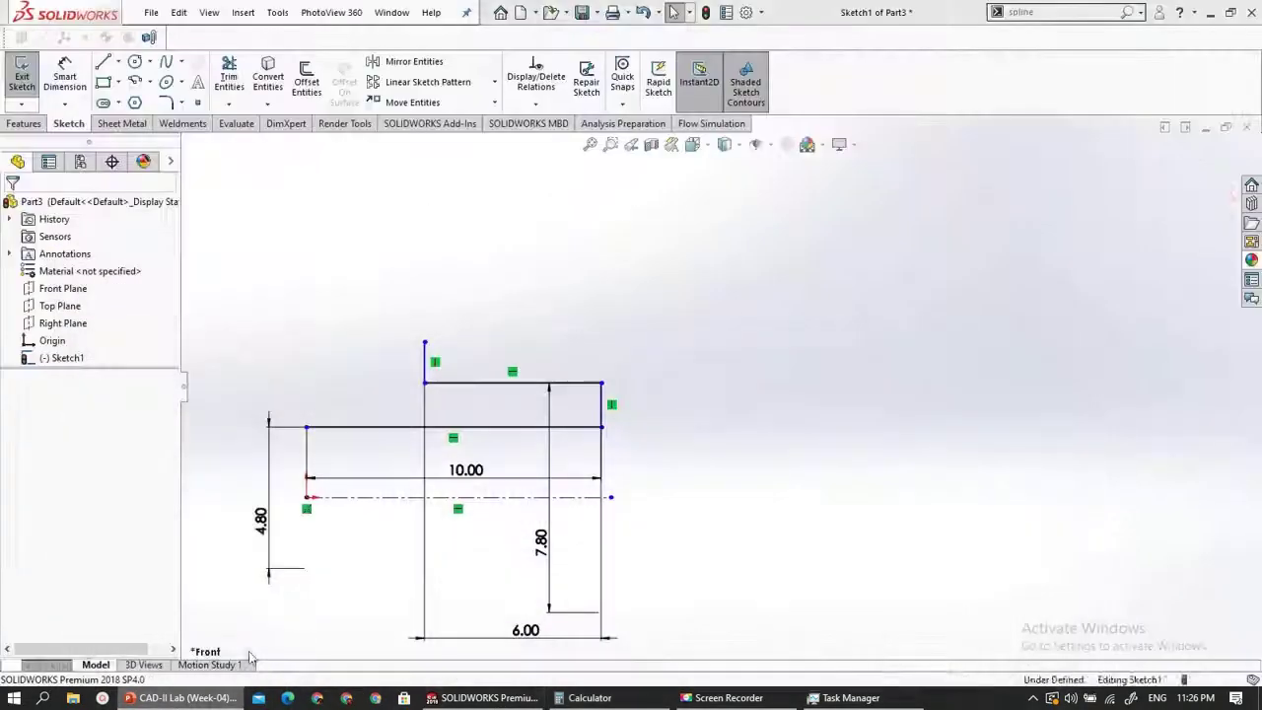
pyautogui.scroll(-1, 453, 286)
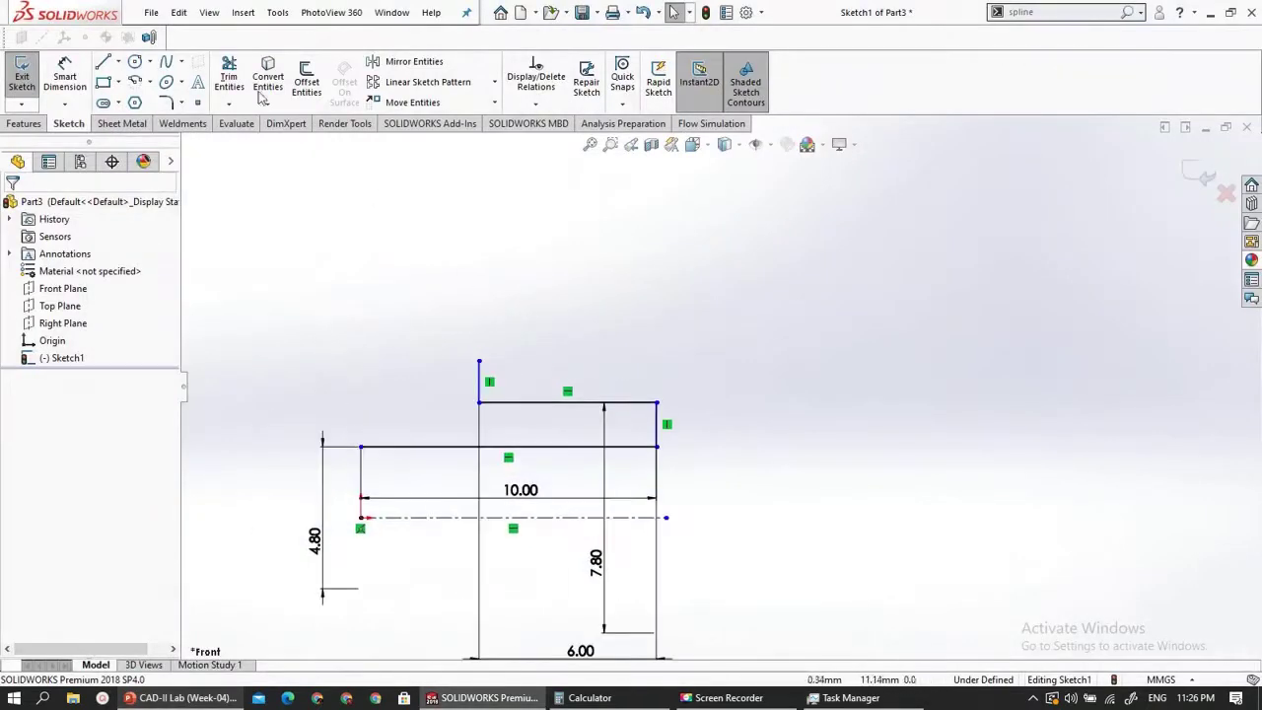
pyautogui.click(479, 361)
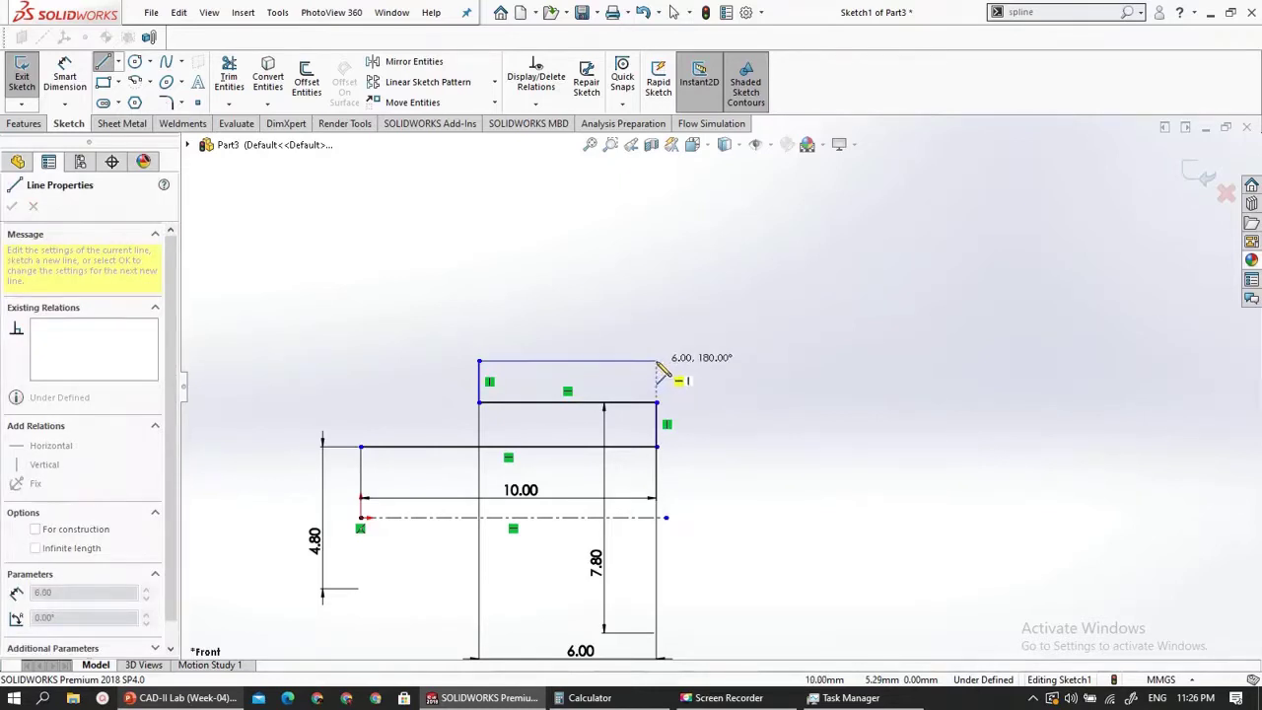
pyautogui.click(657, 362)
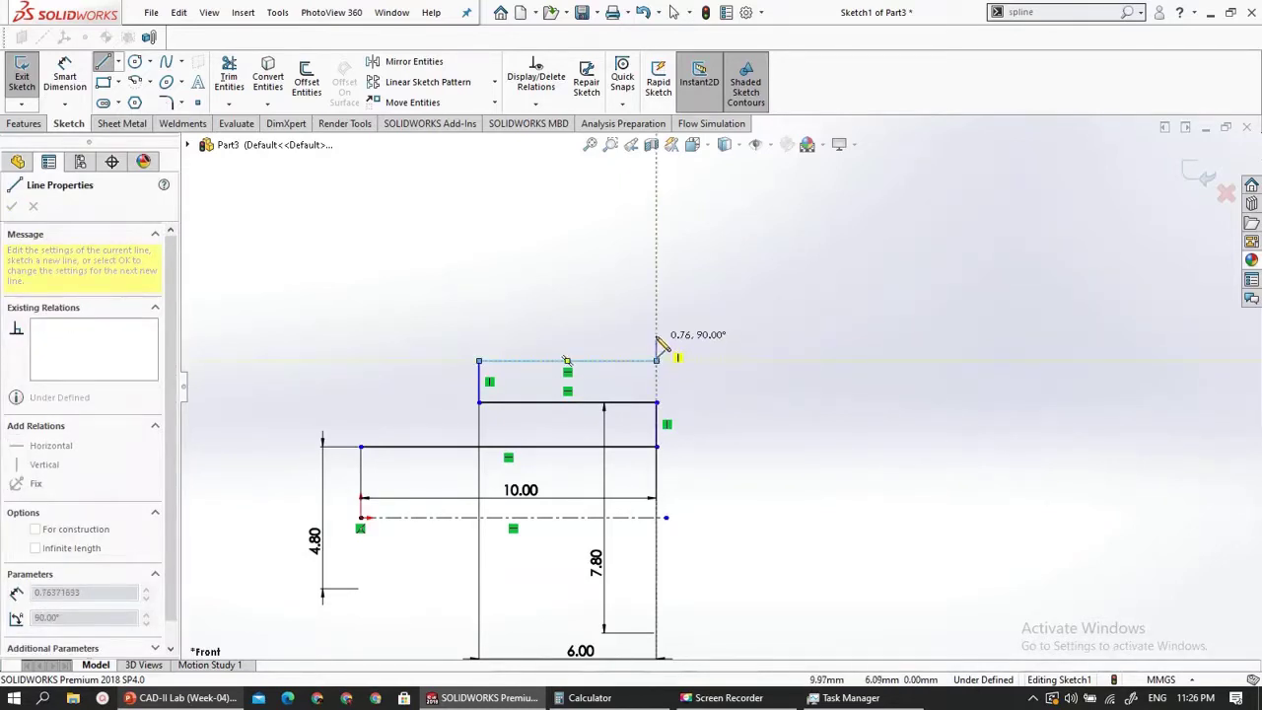
# - Continue the profile with a vertical line about 1 mm long upward and a 6 mm horizontal line back to the left
pyautogui.click(657, 333)
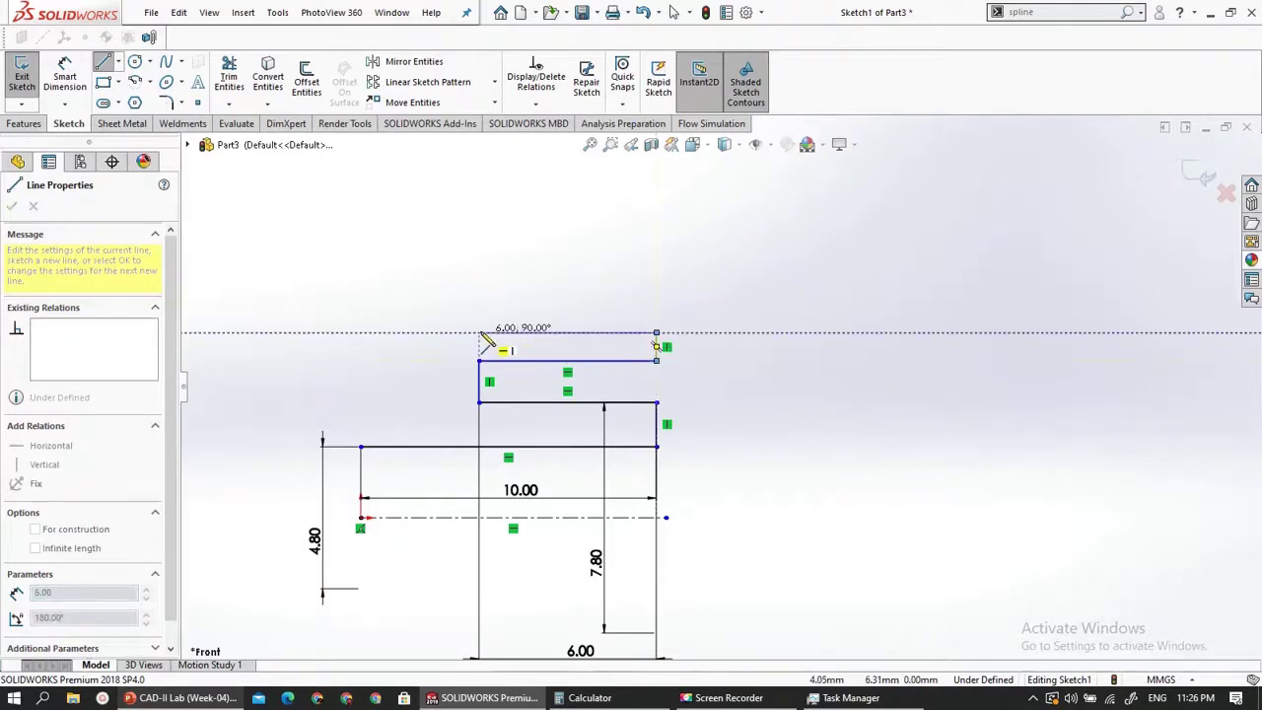
pyautogui.click(479, 334)
pyautogui.press('Escape')
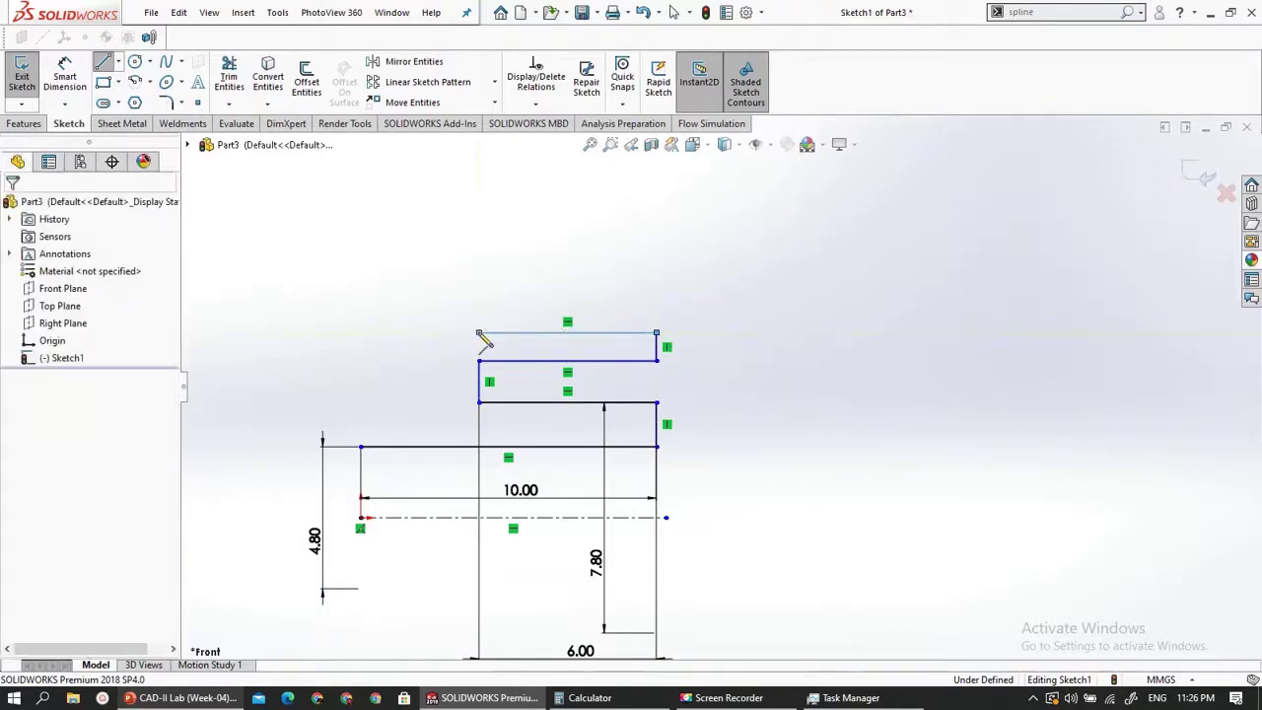
# - Add an 11 mm diameter dimension between the right endpoint of the second-highest horizontal line and the centerline
pyautogui.click(64, 78)
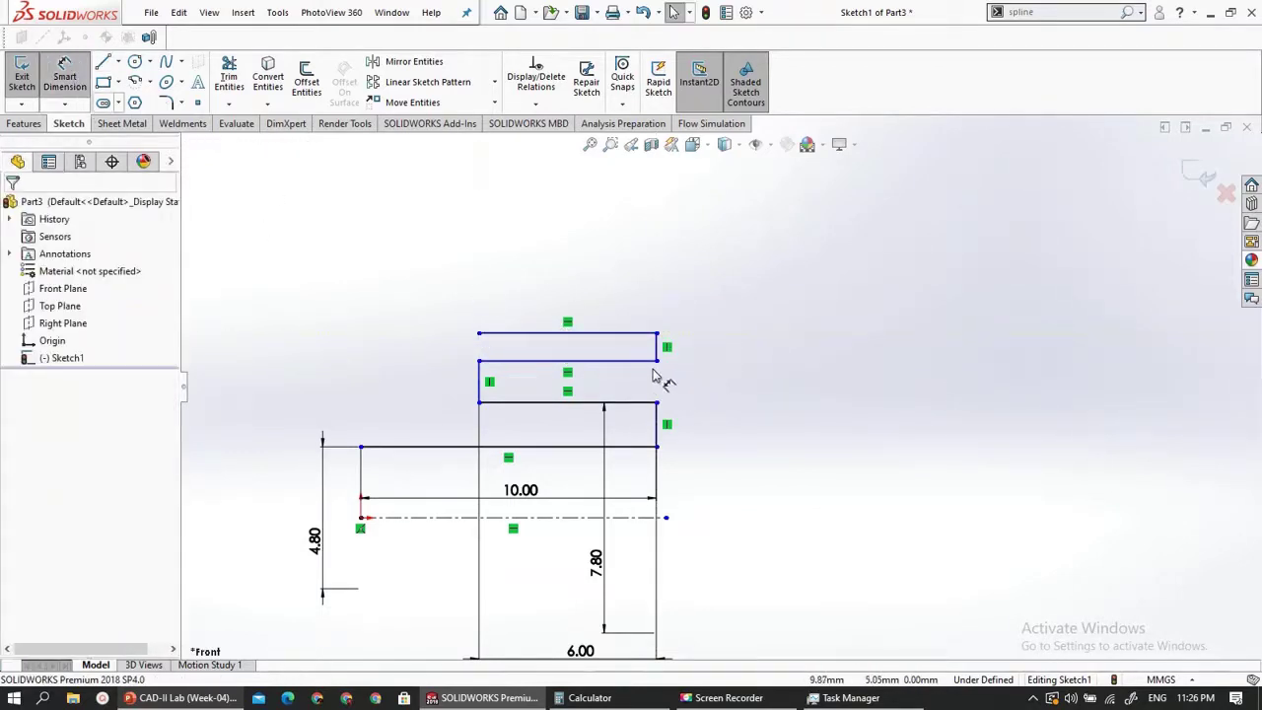
pyautogui.click(657, 362)
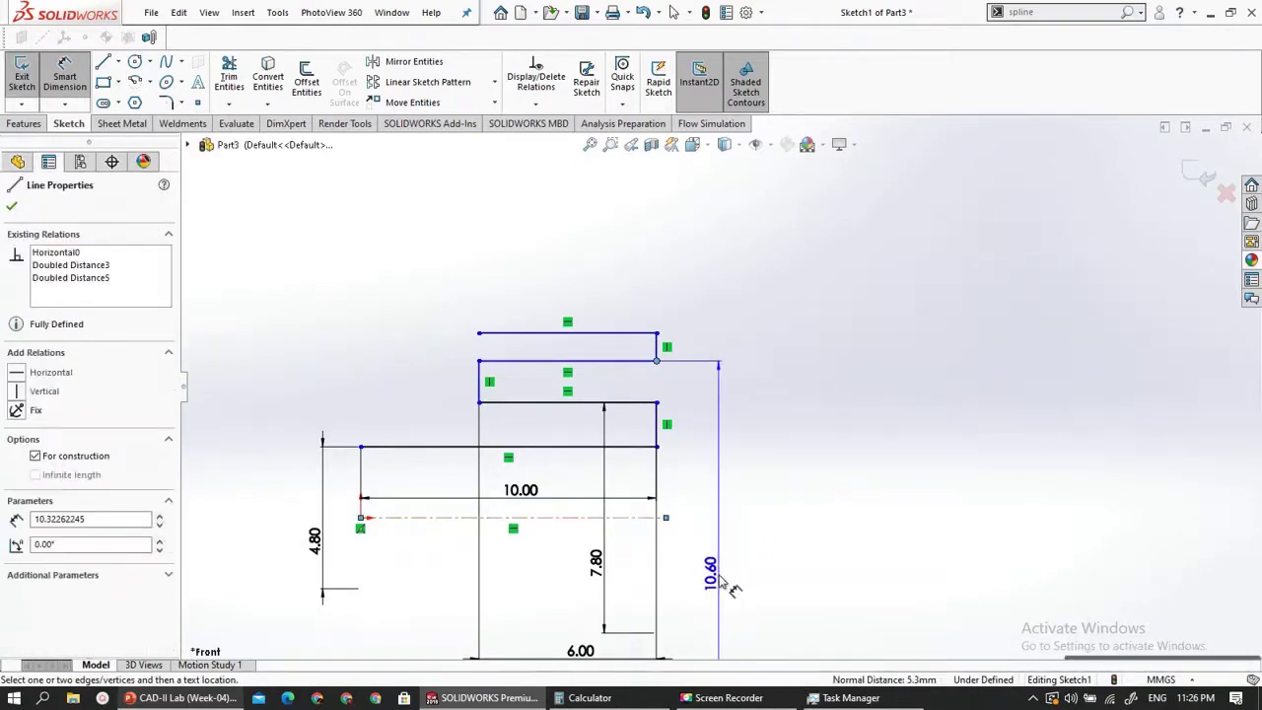
pyautogui.click(728, 582)
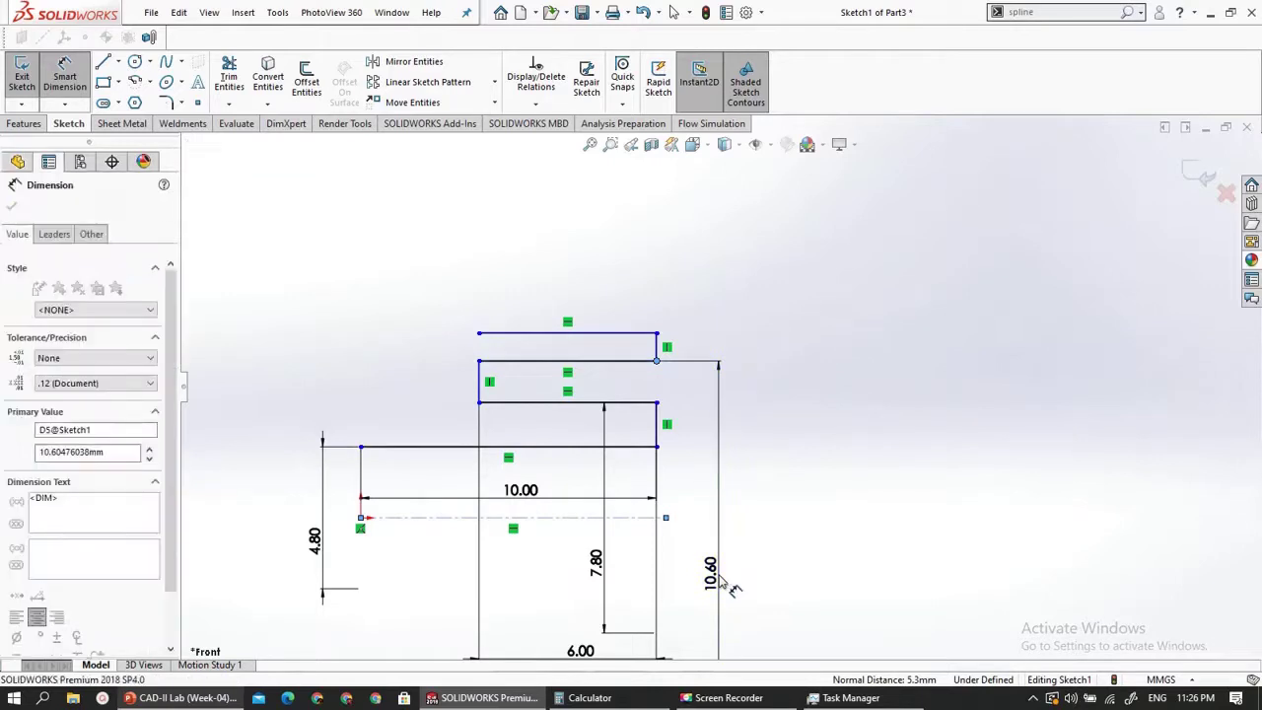
pyautogui.write('11')
pyautogui.press('Return')
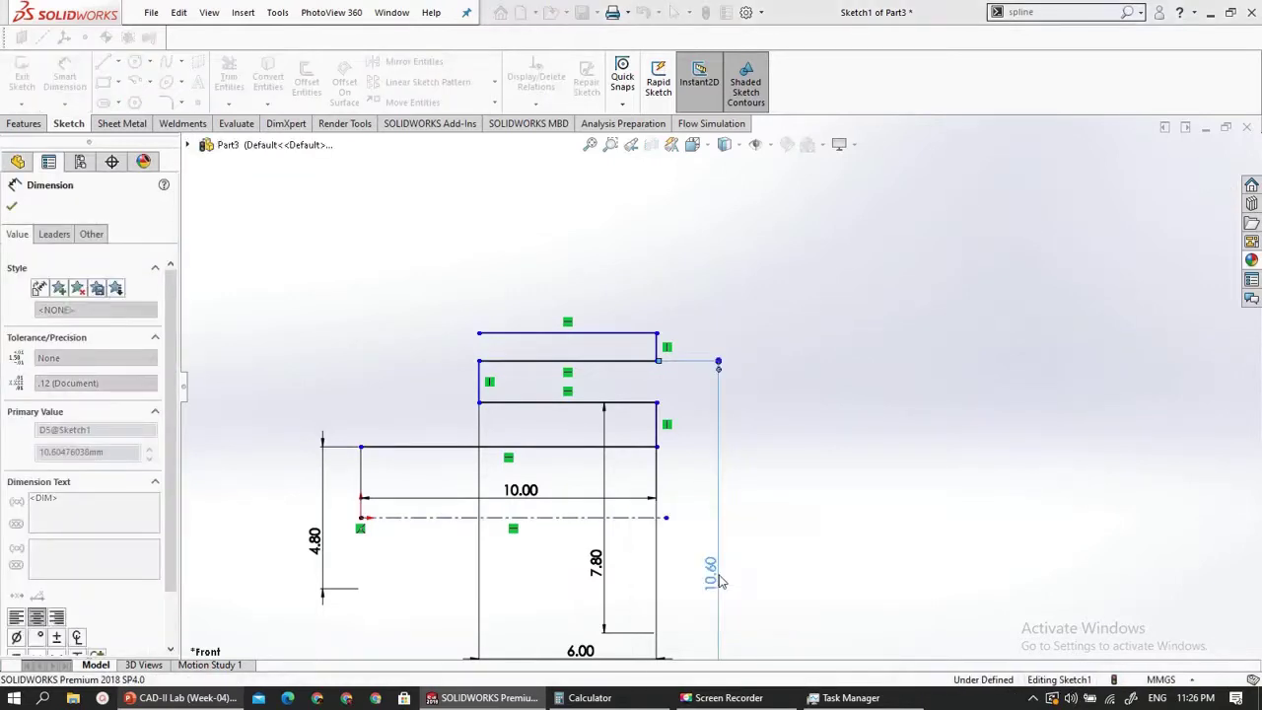
# - Add a 12 mm diameter dimension between the topmost horizontal line's right endpoint and the centerline
pyautogui.click(657, 329)
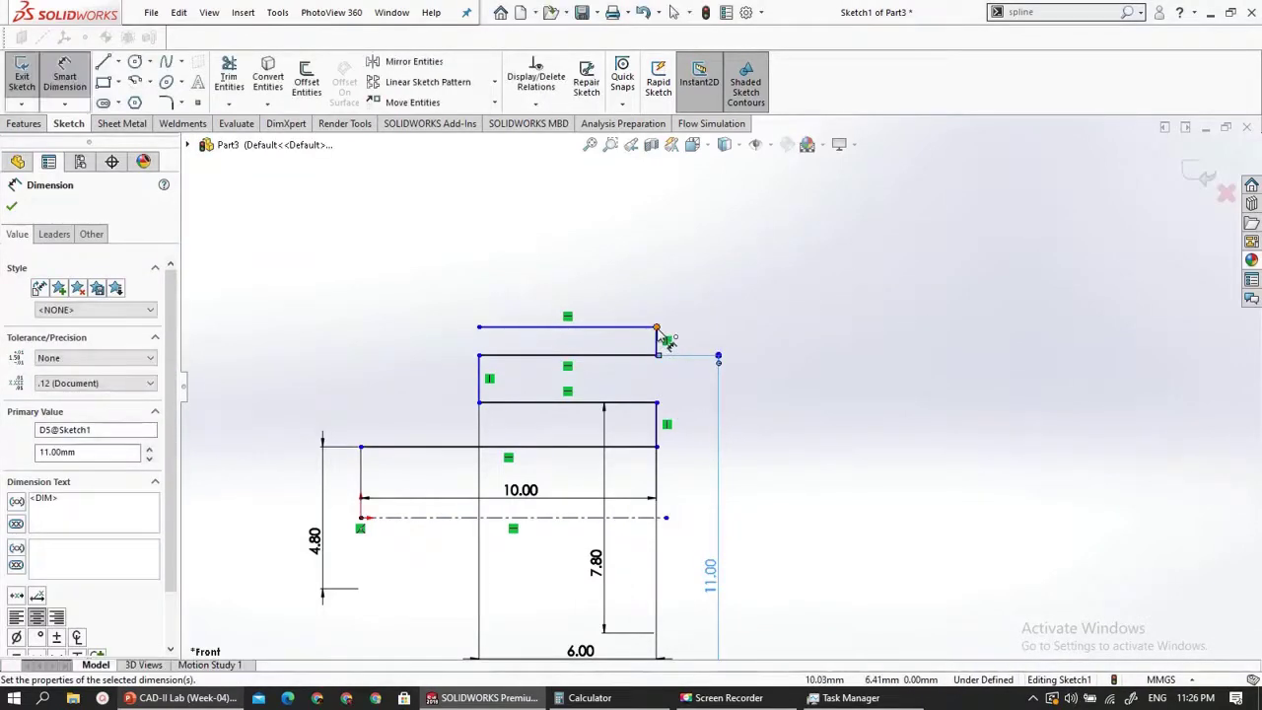
pyautogui.click(581, 517)
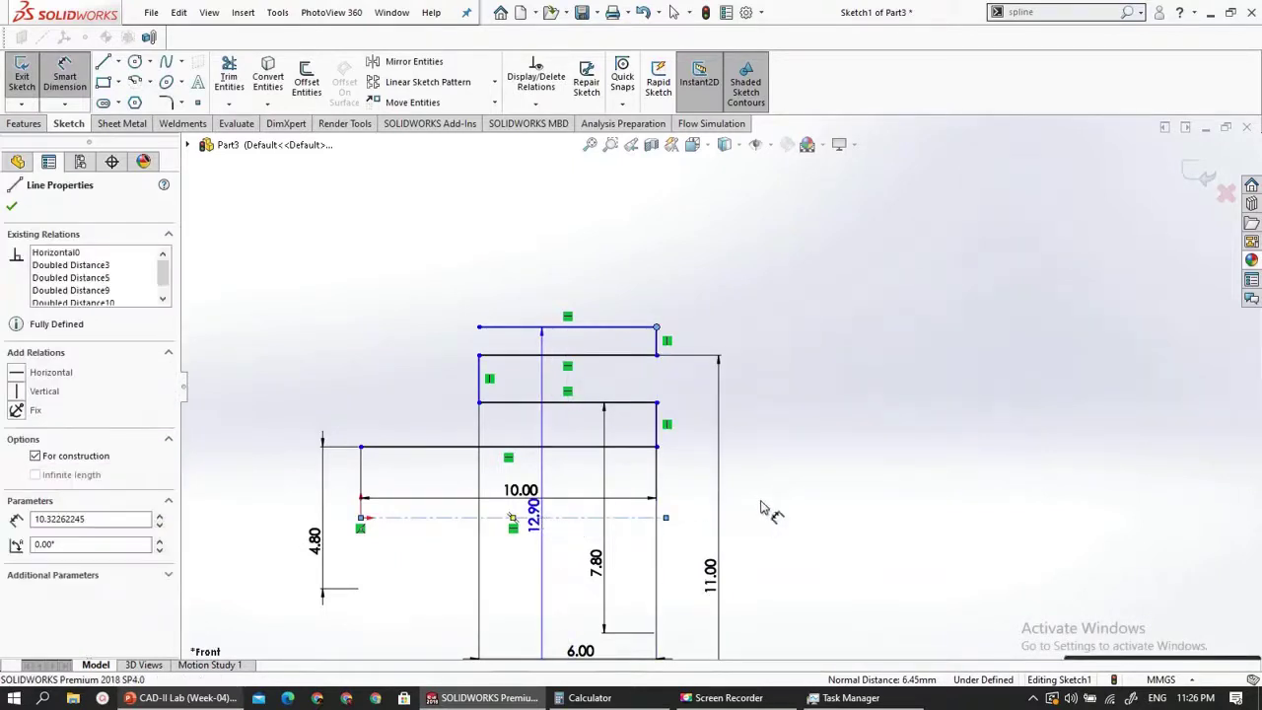
pyautogui.click(806, 601)
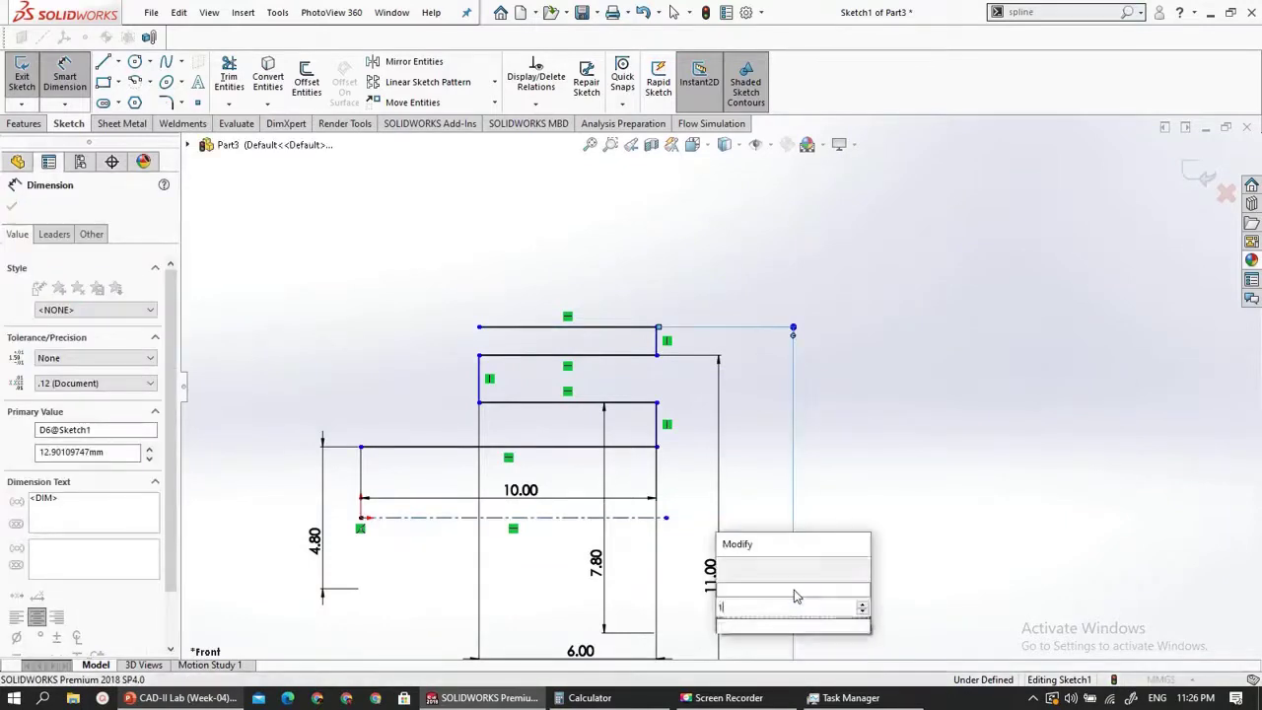
pyautogui.write('12')
pyautogui.press('Return')
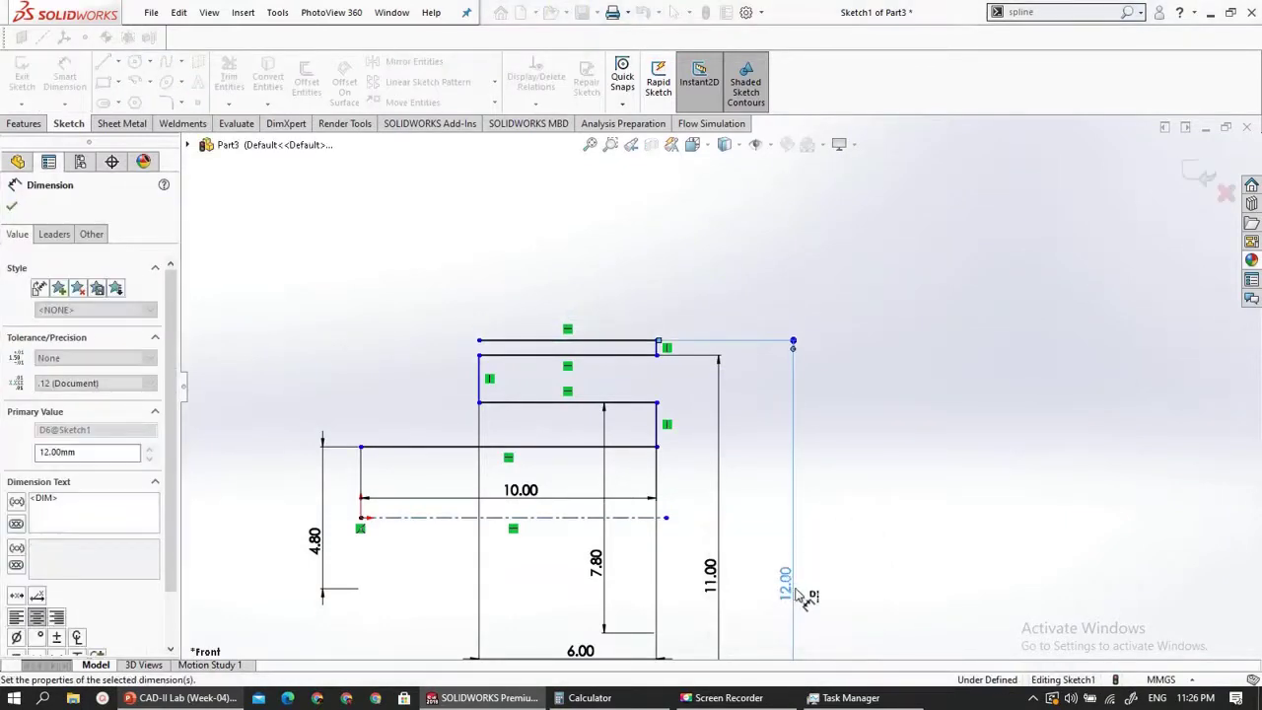
# - Close the 12 mm dimension and check the Earbuds Rubber drawing in PowerPoint for the rounded corner
pyautogui.click(869, 426)
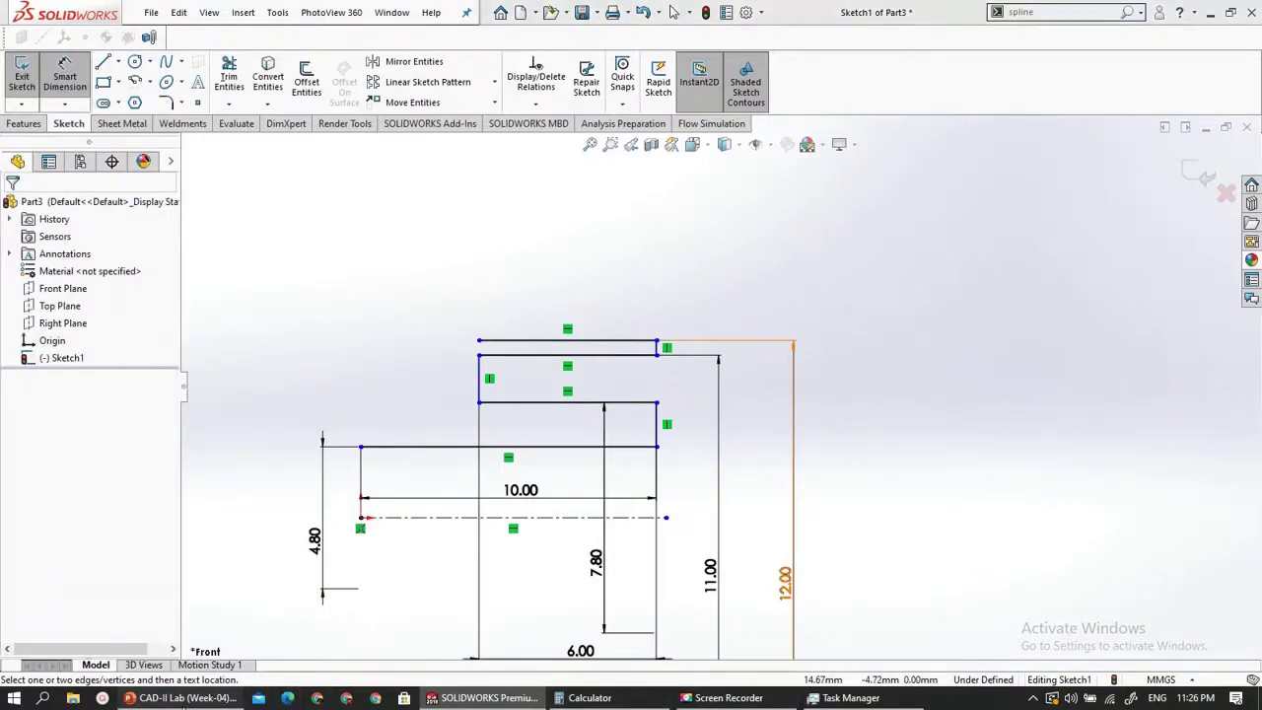
pyautogui.click(183, 698)
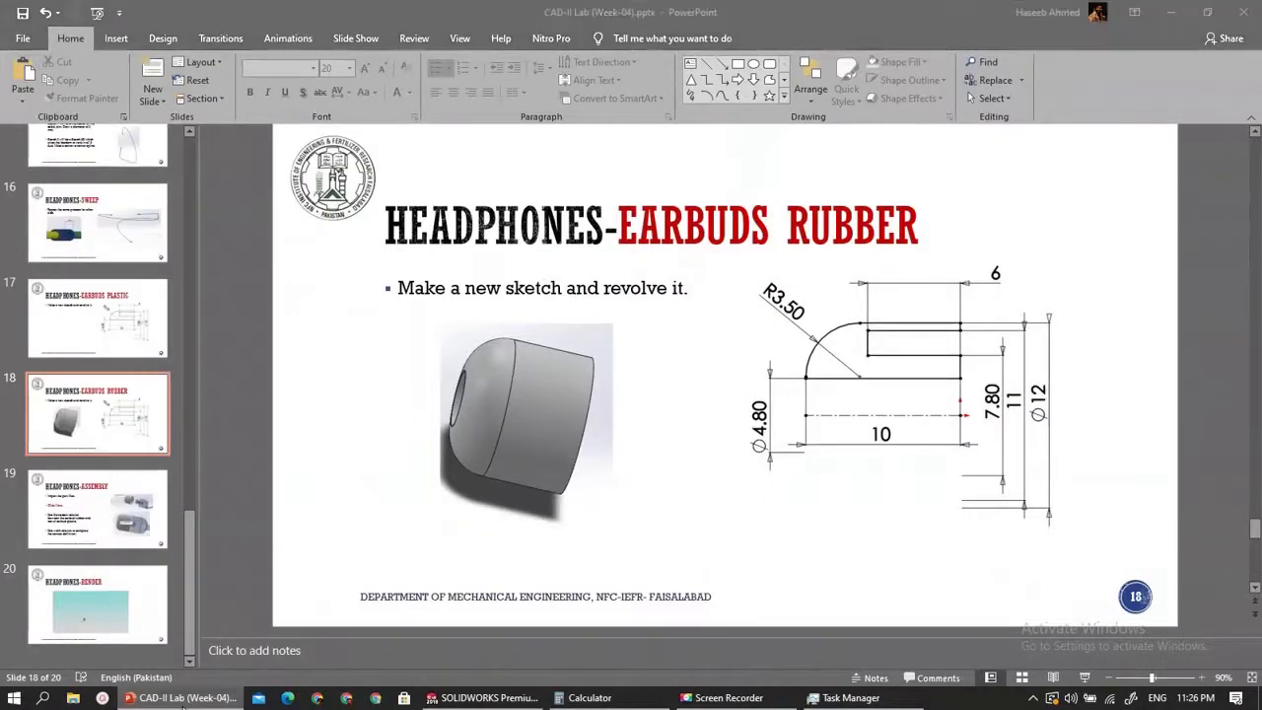
pyautogui.click(182, 699)
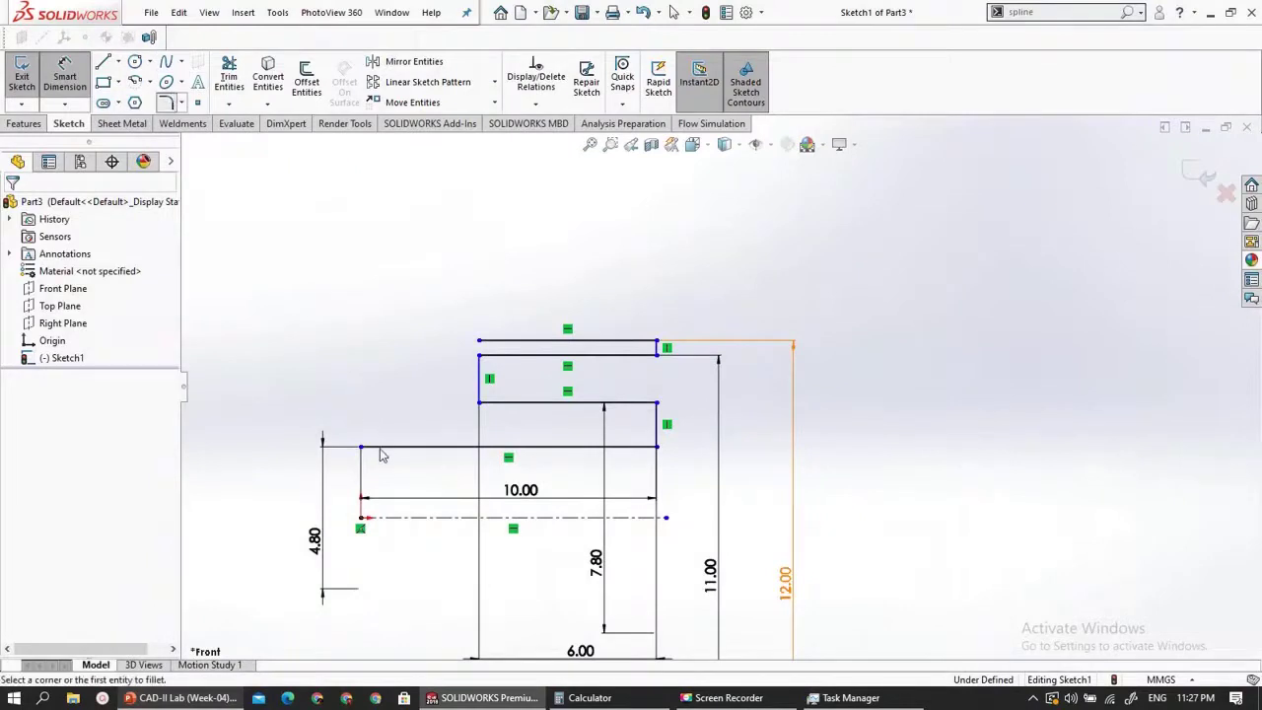
# - Try to fillet the 10 mm horizontal line with the topmost horizontal line, rechecking the PowerPoint drawing
pyautogui.click(165, 103)
pyautogui.click(384, 447)
pyautogui.click(517, 342)
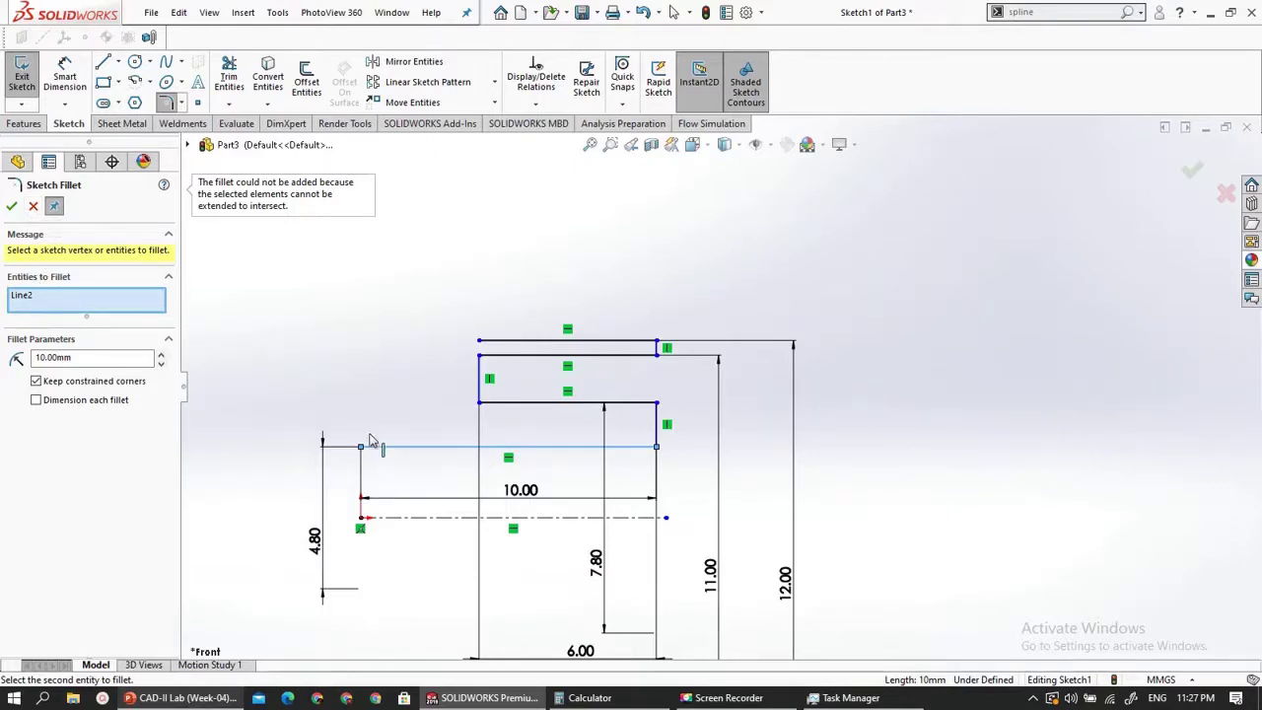
pyautogui.click(188, 697)
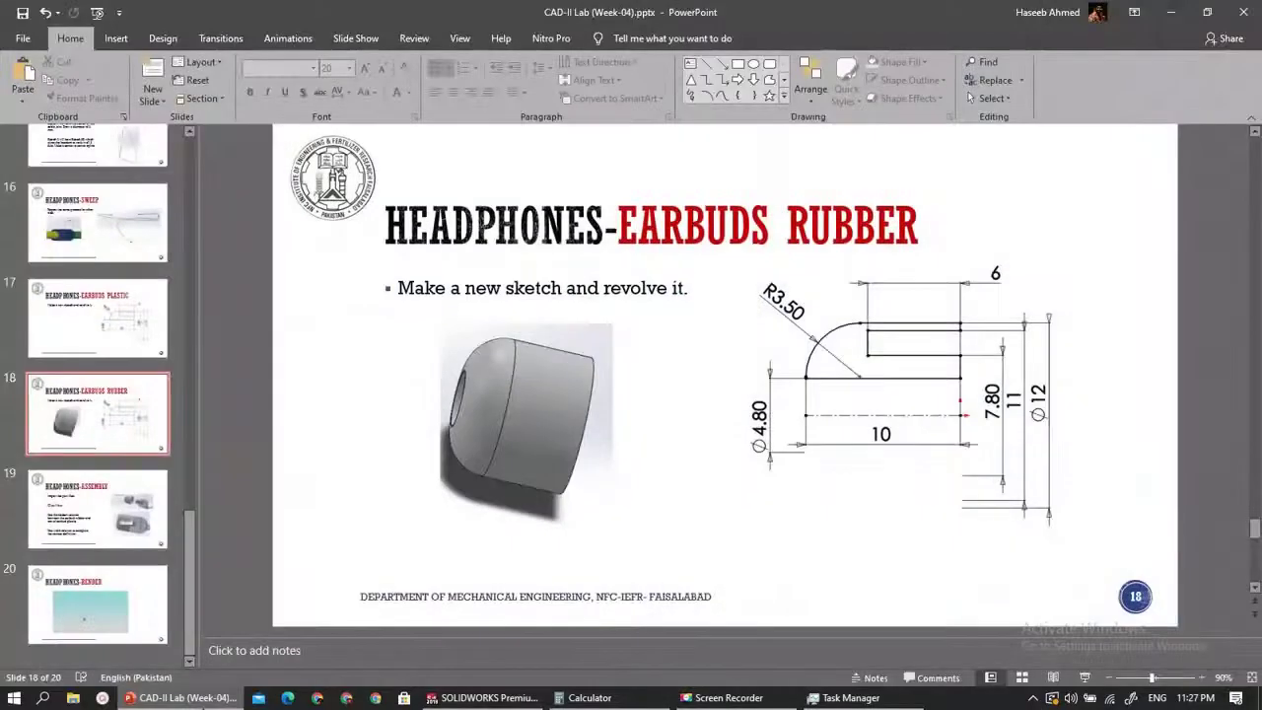
pyautogui.hotkey('alt', 'Tab')
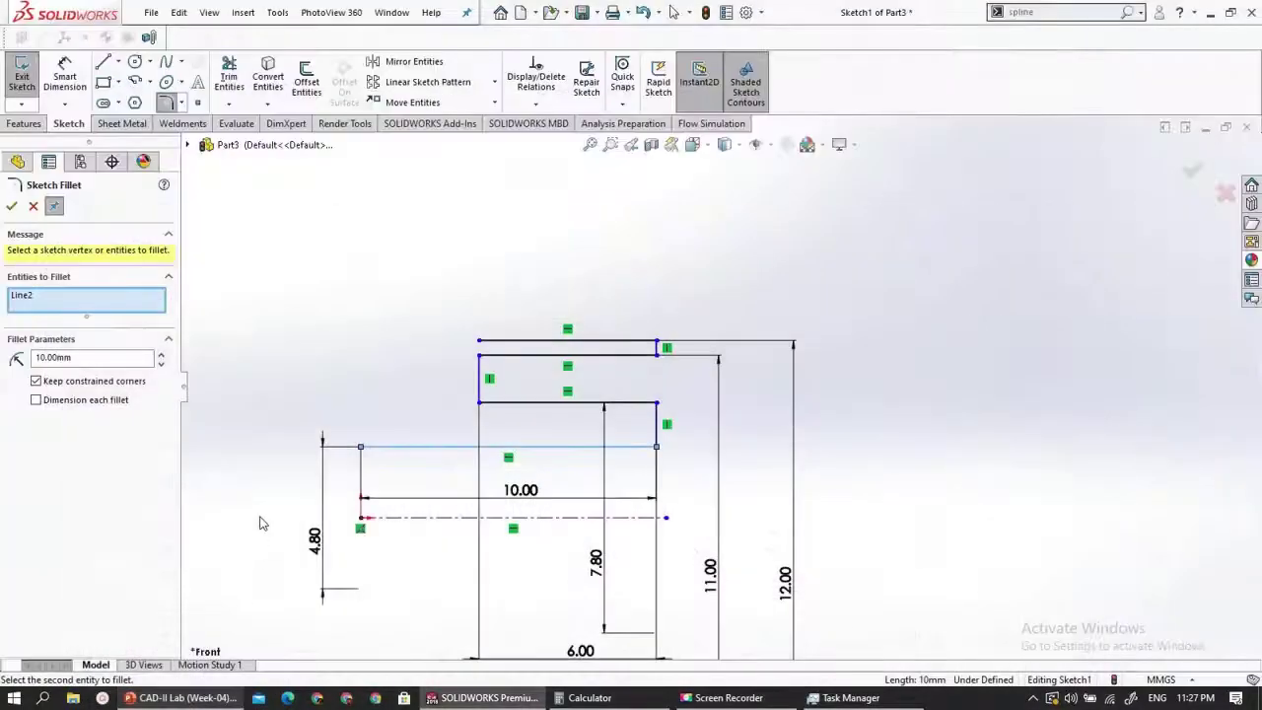
pyautogui.press('Escape')
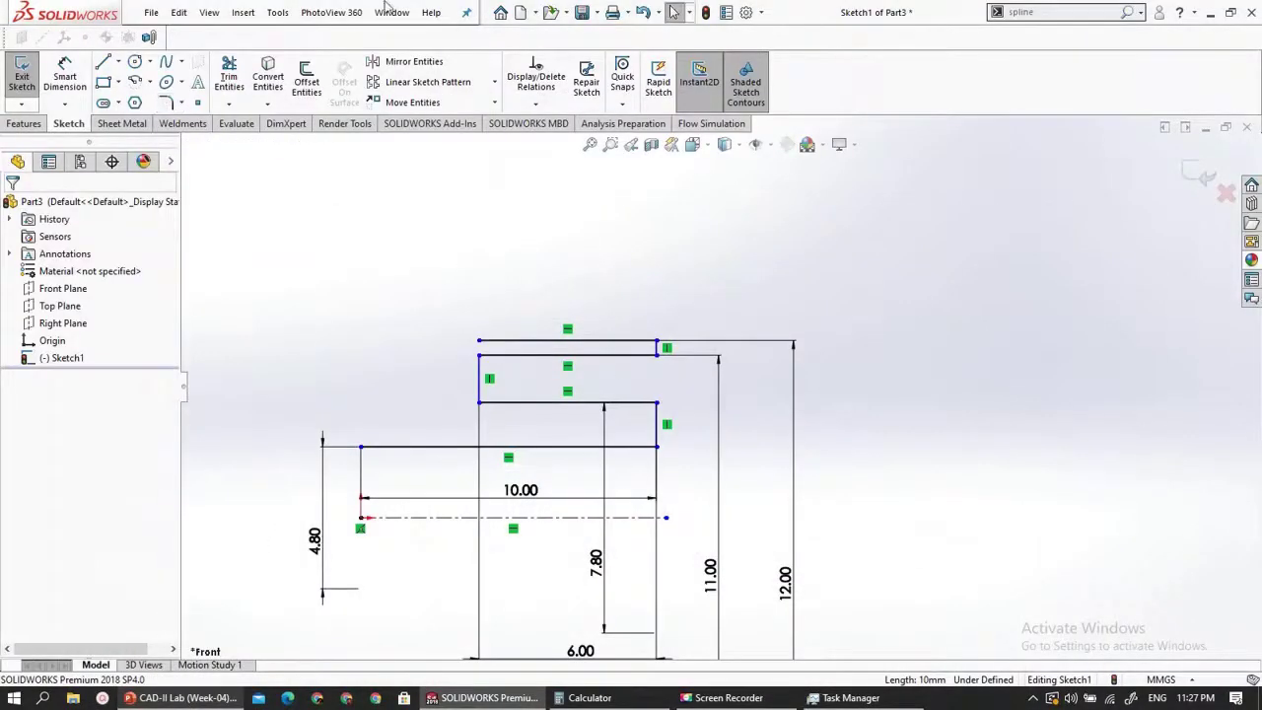
# - Draw a perimeter circle of about 3.6 mm radius through the left endpoints of the 10 mm line and the topmost line
pyautogui.click(148, 63)
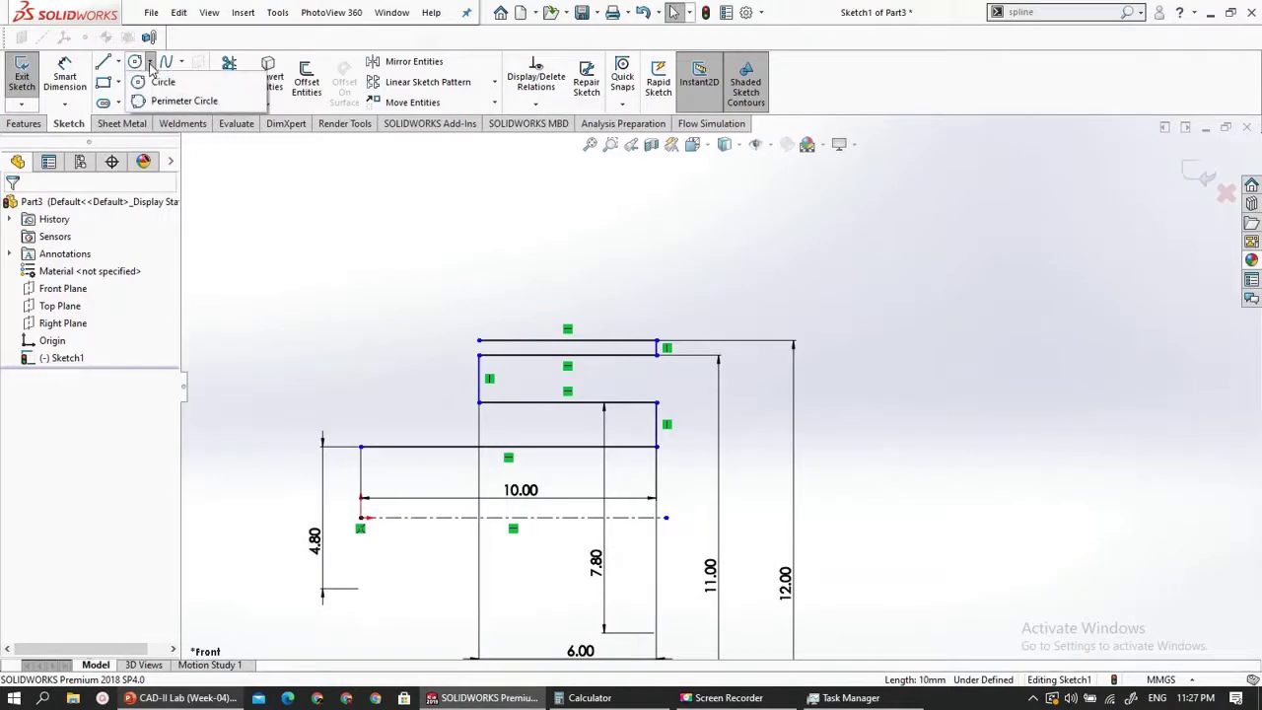
pyautogui.click(173, 96)
pyautogui.click(361, 446)
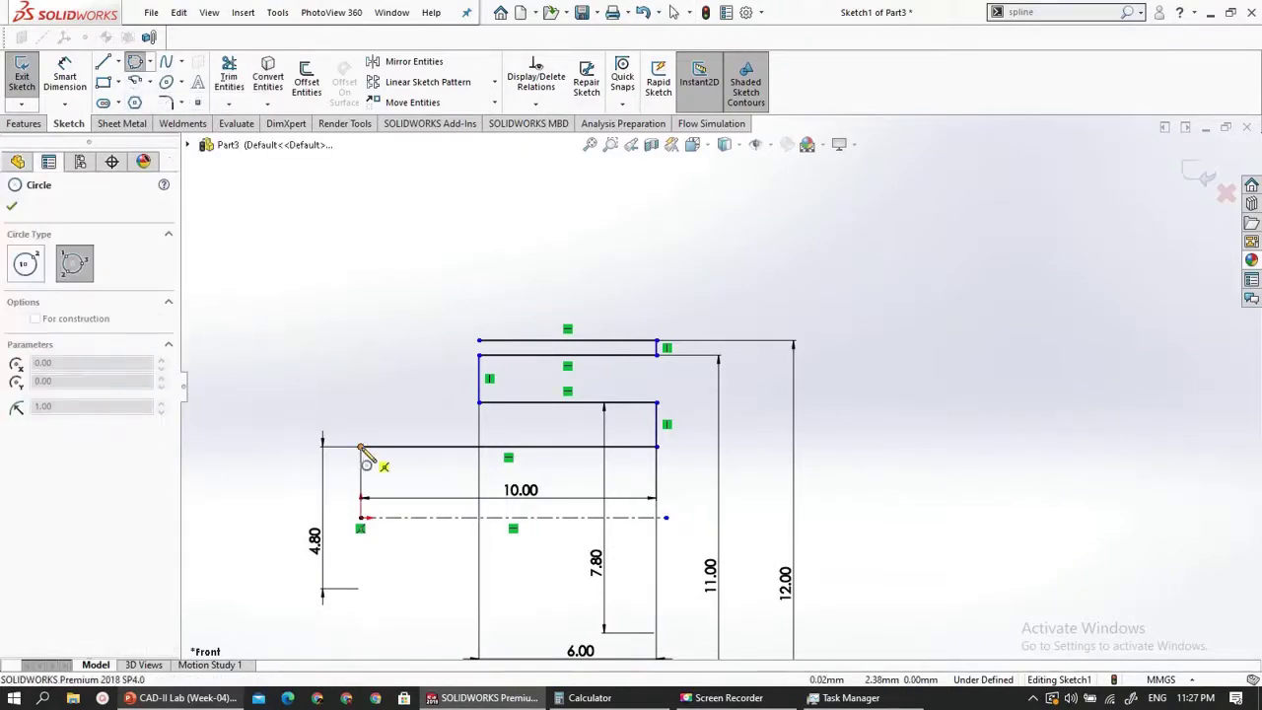
pyautogui.click(479, 340)
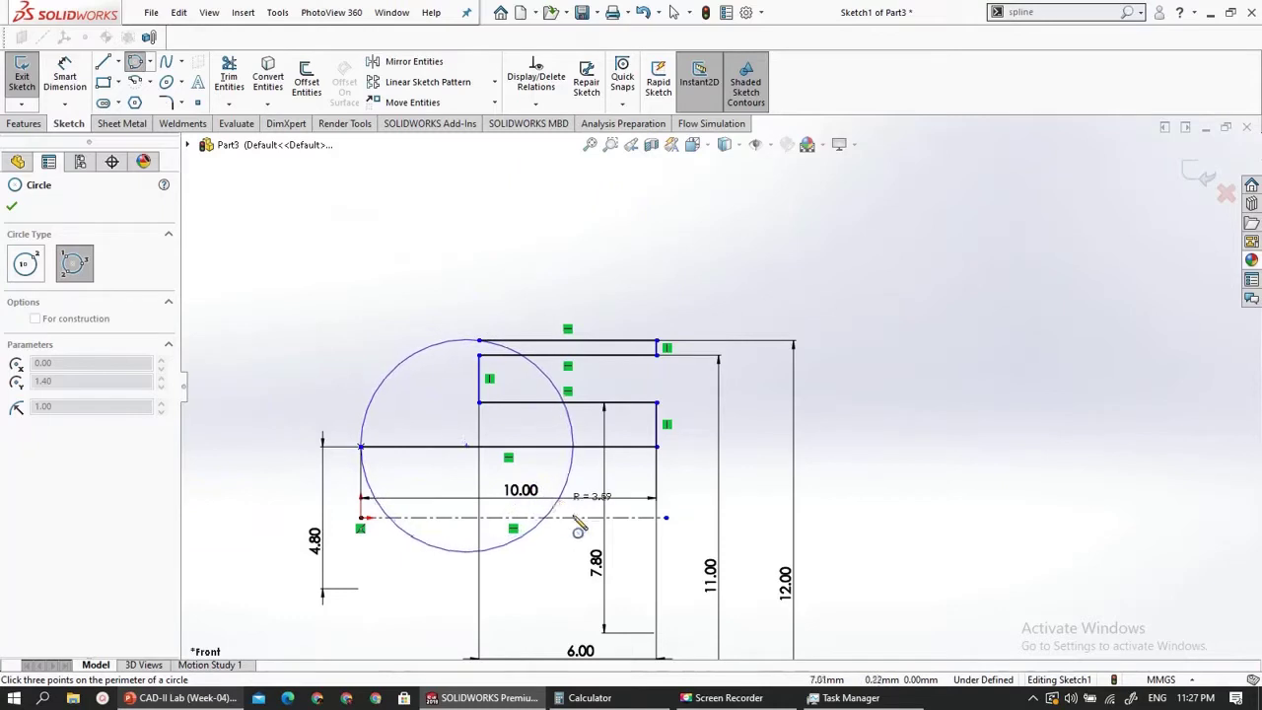
pyautogui.click(515, 547)
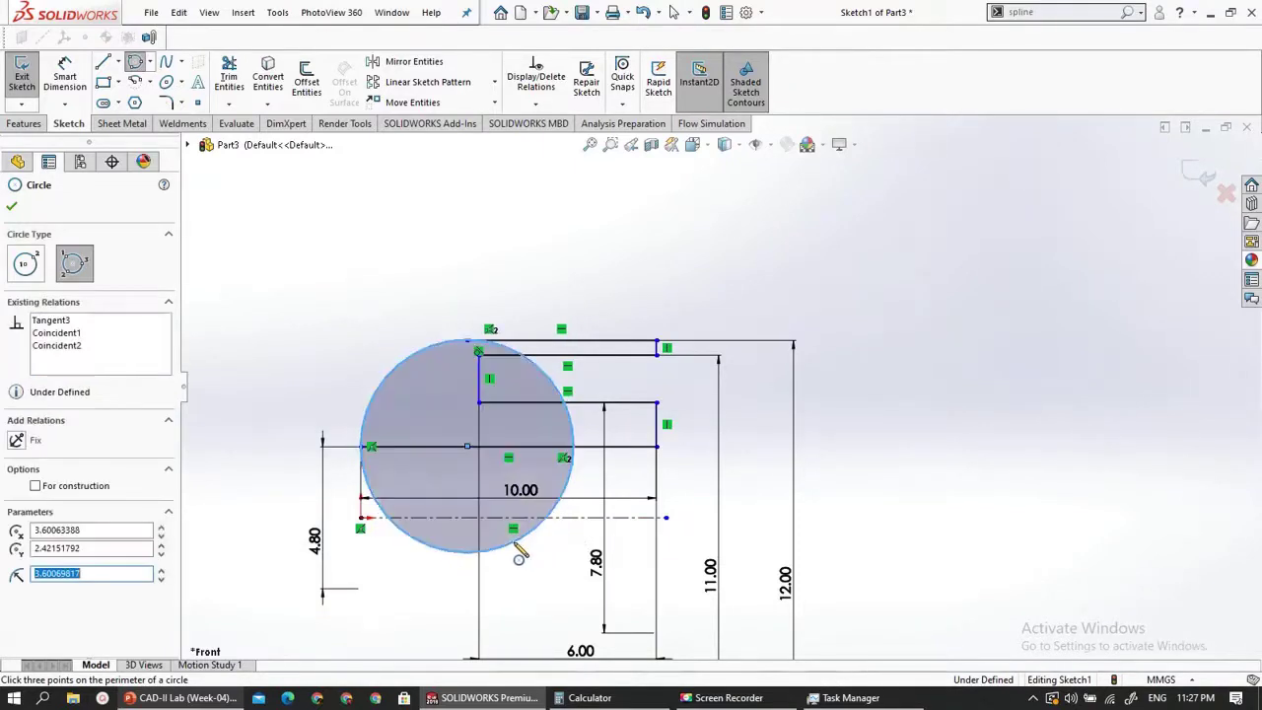
pyautogui.press('Escape')
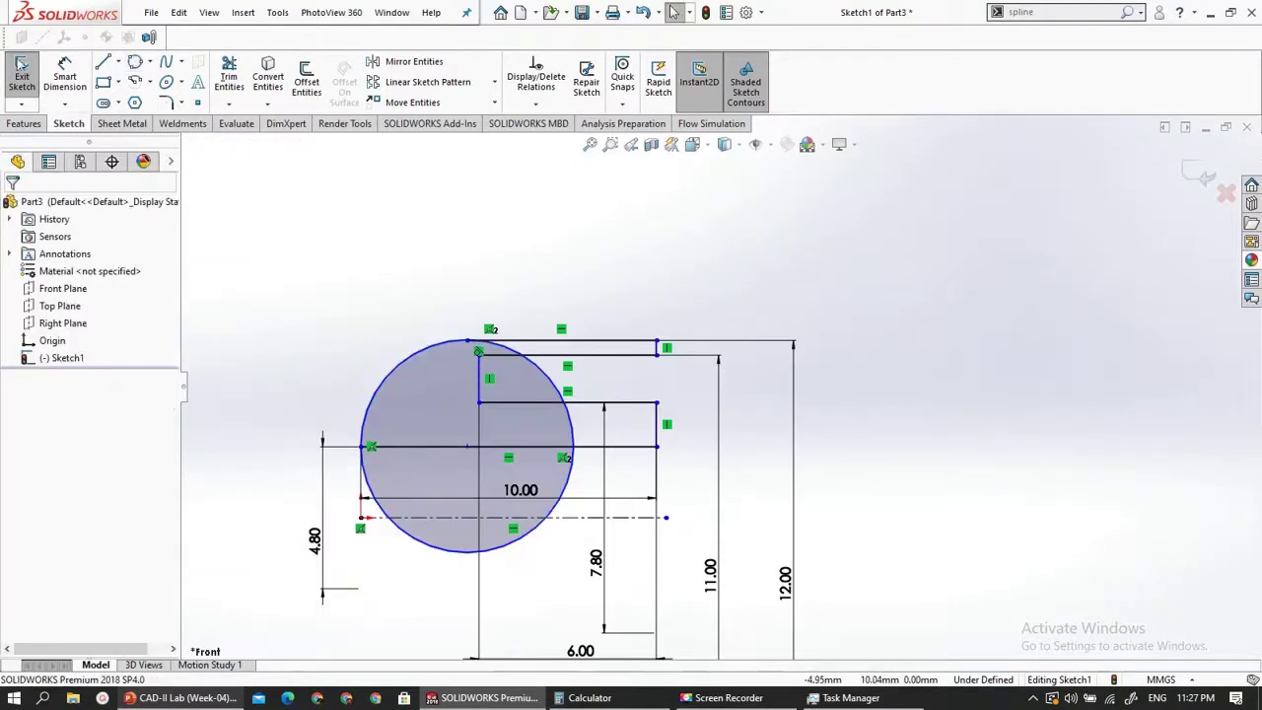
# - Dimension the circle's diameter as 7 mm
pyautogui.click(64, 75)
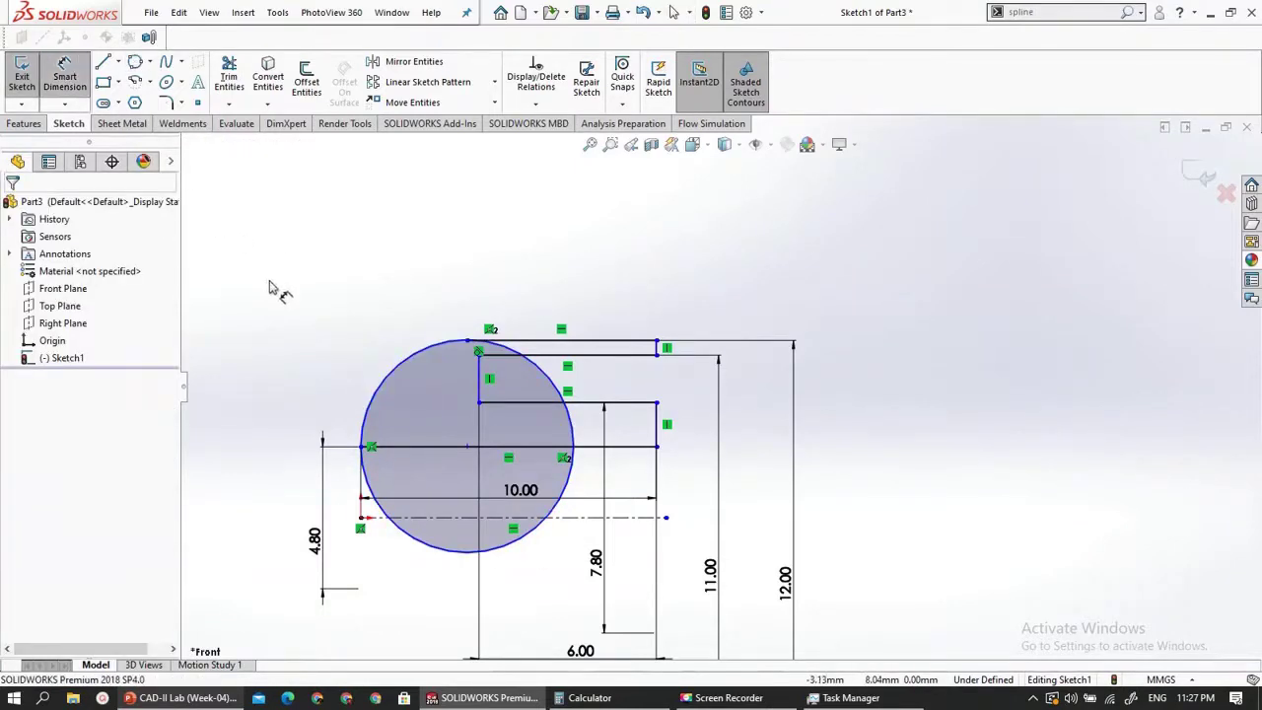
pyautogui.click(405, 367)
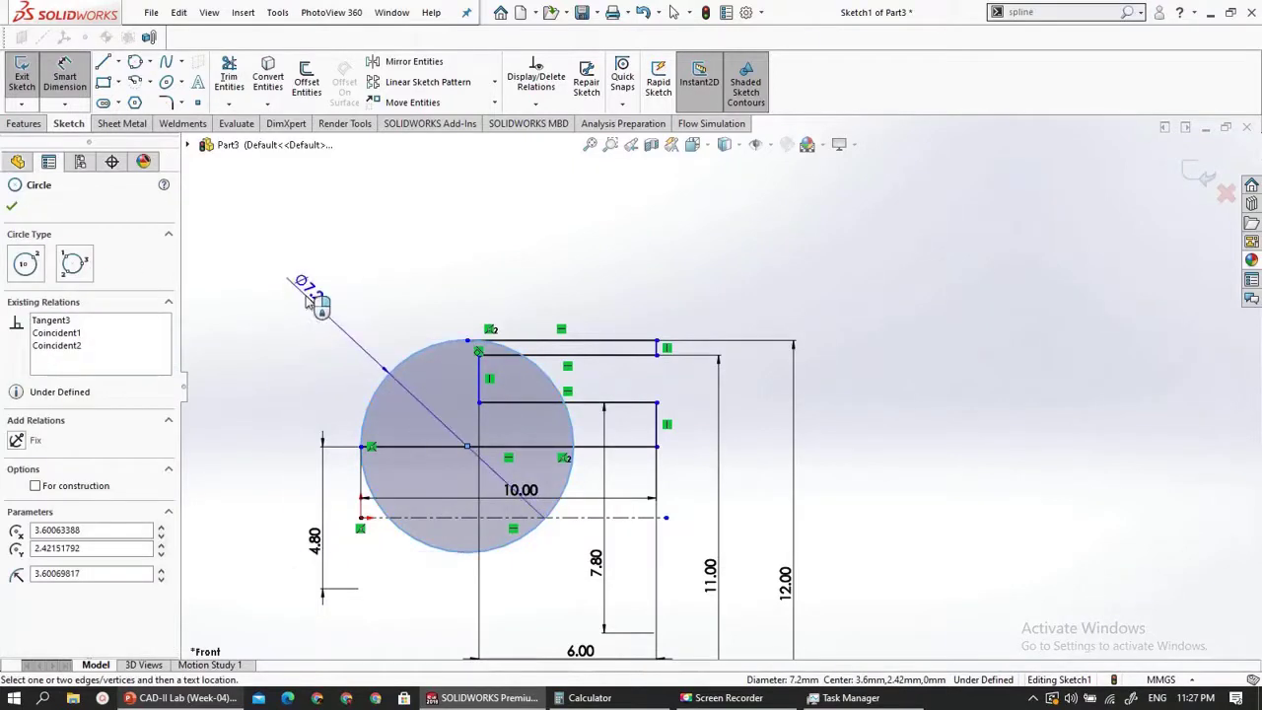
pyautogui.click(306, 302)
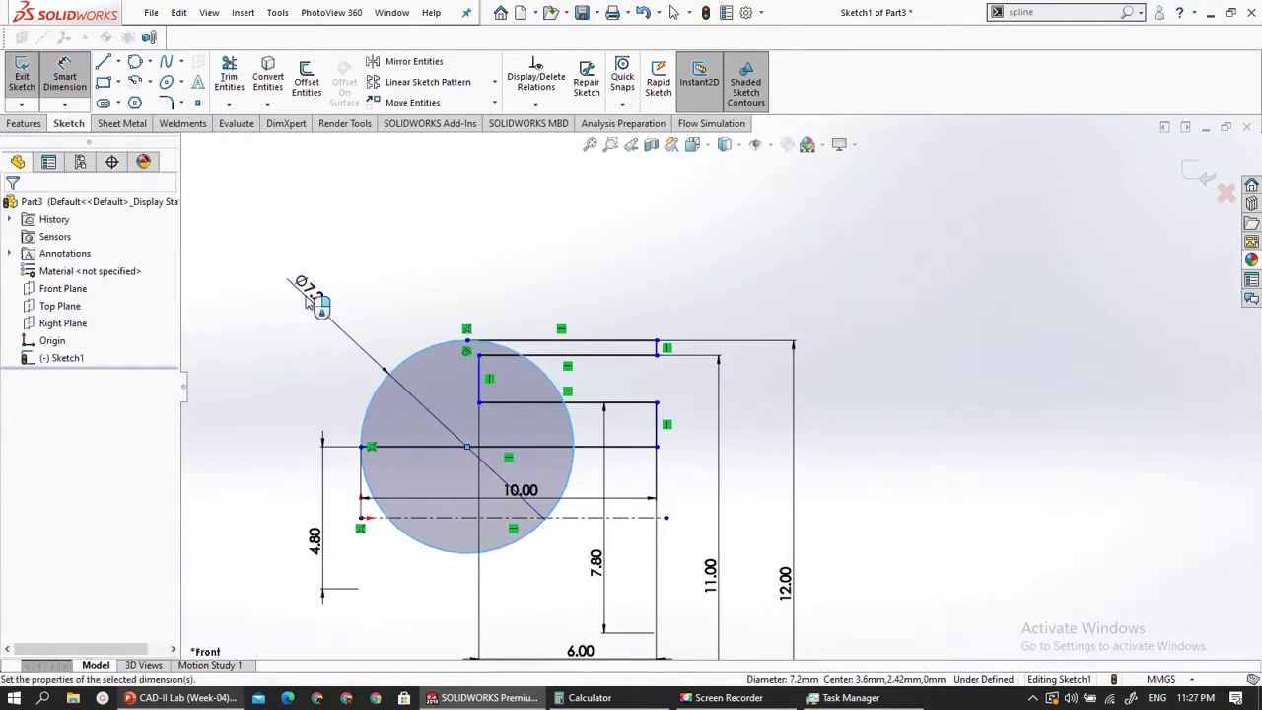
pyautogui.click(308, 298)
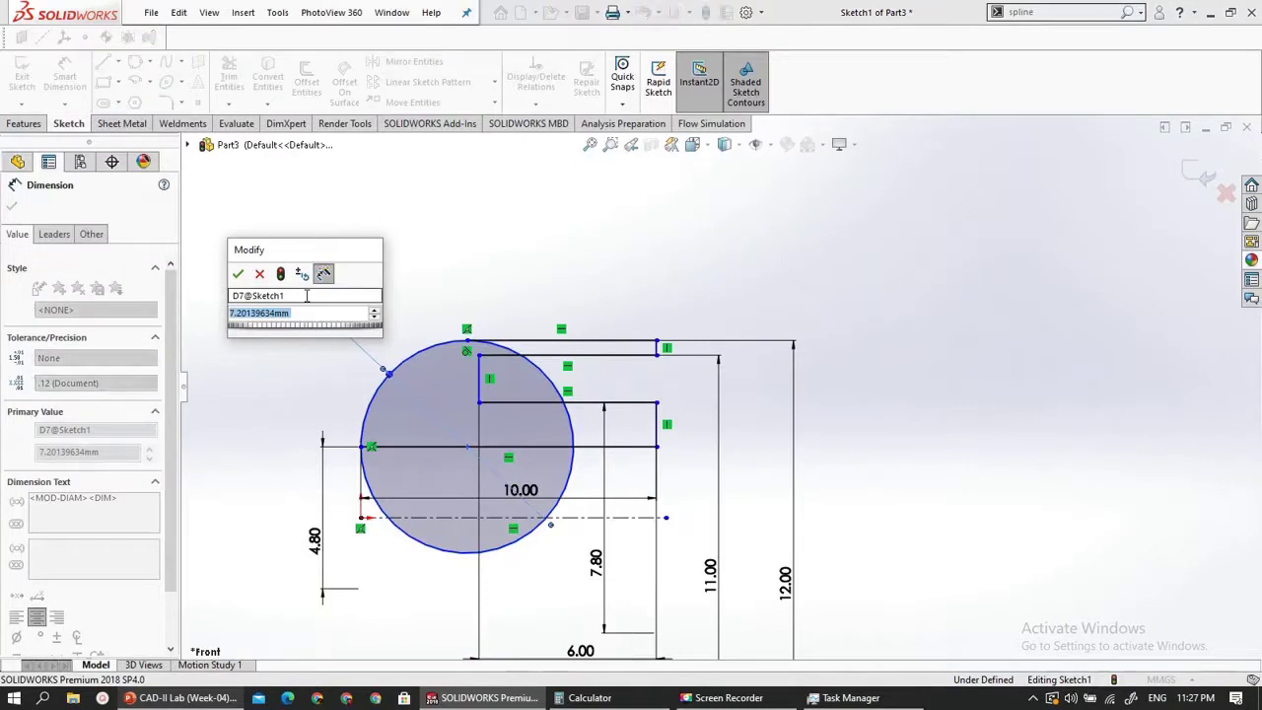
pyautogui.write('7')
pyautogui.press('Return')
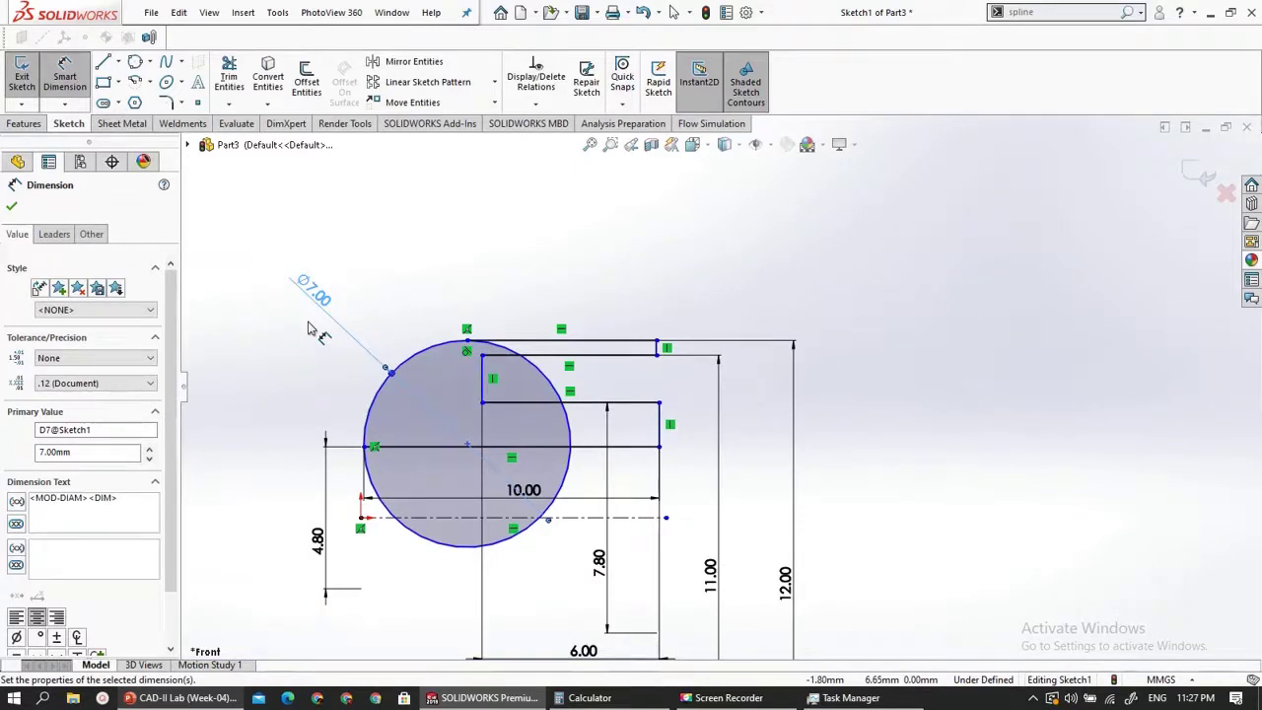
pyautogui.press('Escape')
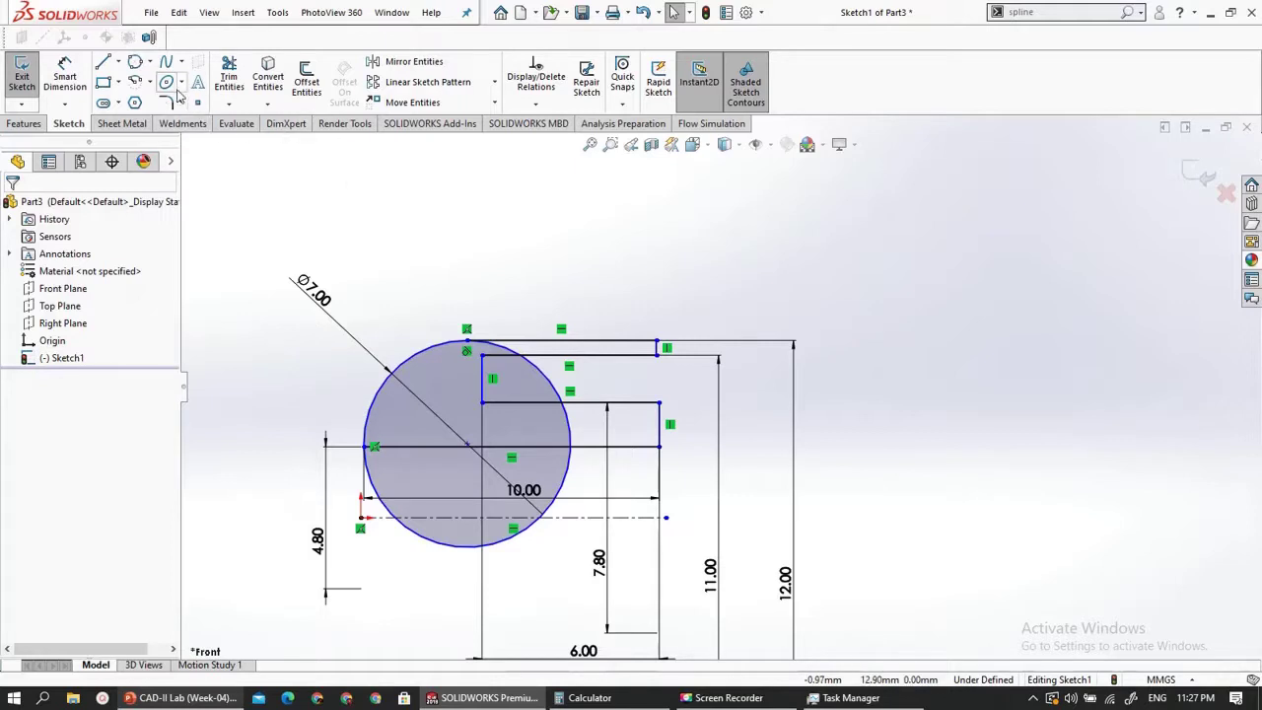
# - Trim the circle to the upper-left quarter arc joining the 10 mm line to the topmost line, closing the profile
pyautogui.click(227, 82)
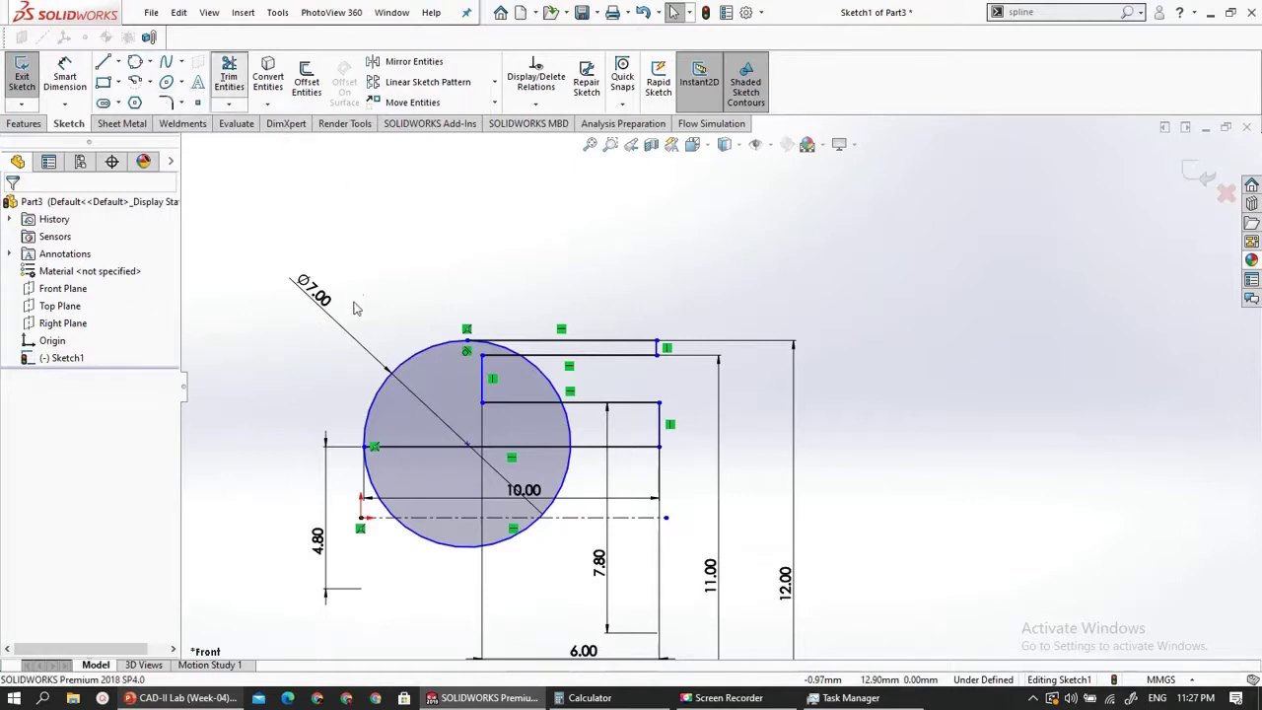
pyautogui.click(418, 536)
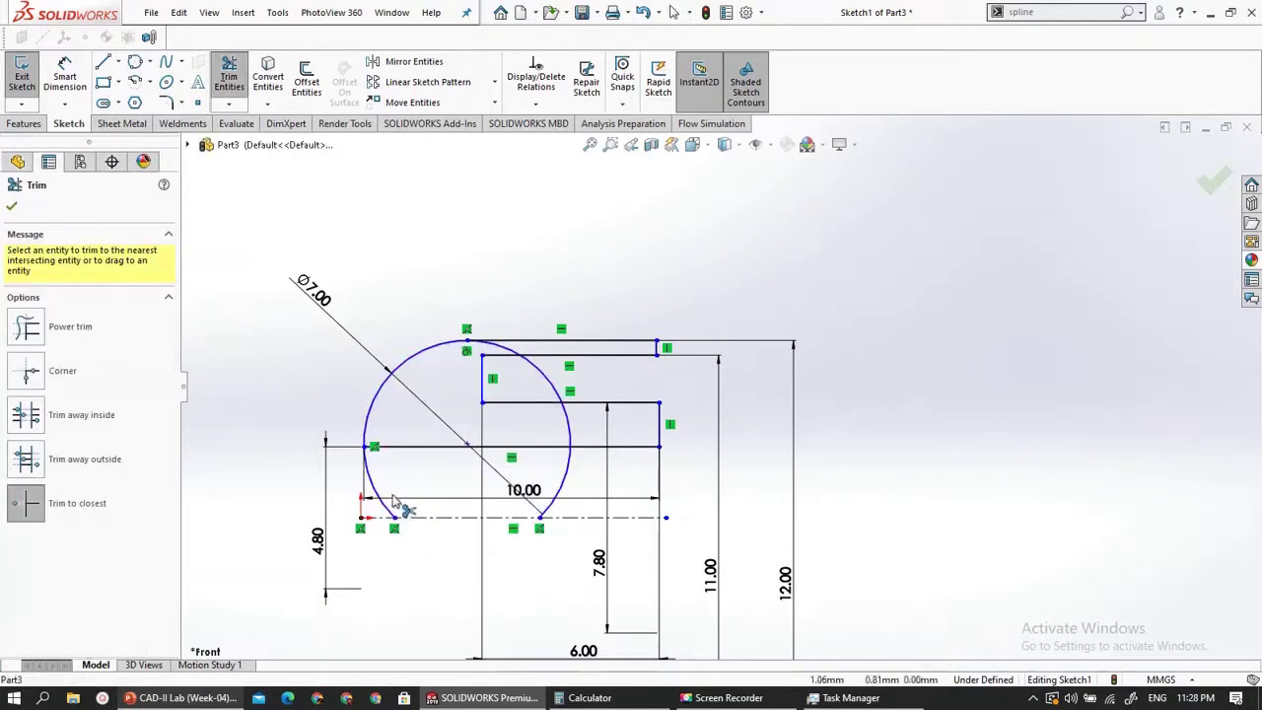
pyautogui.click(383, 493)
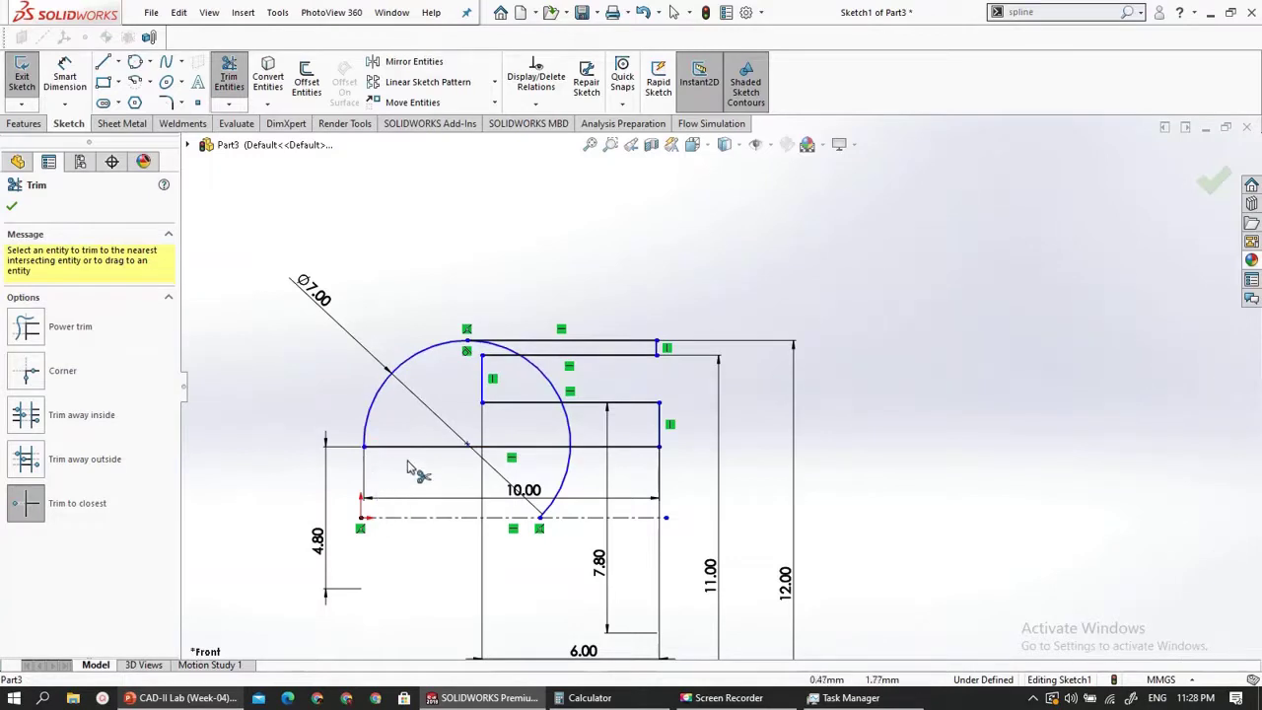
pyautogui.click(569, 475)
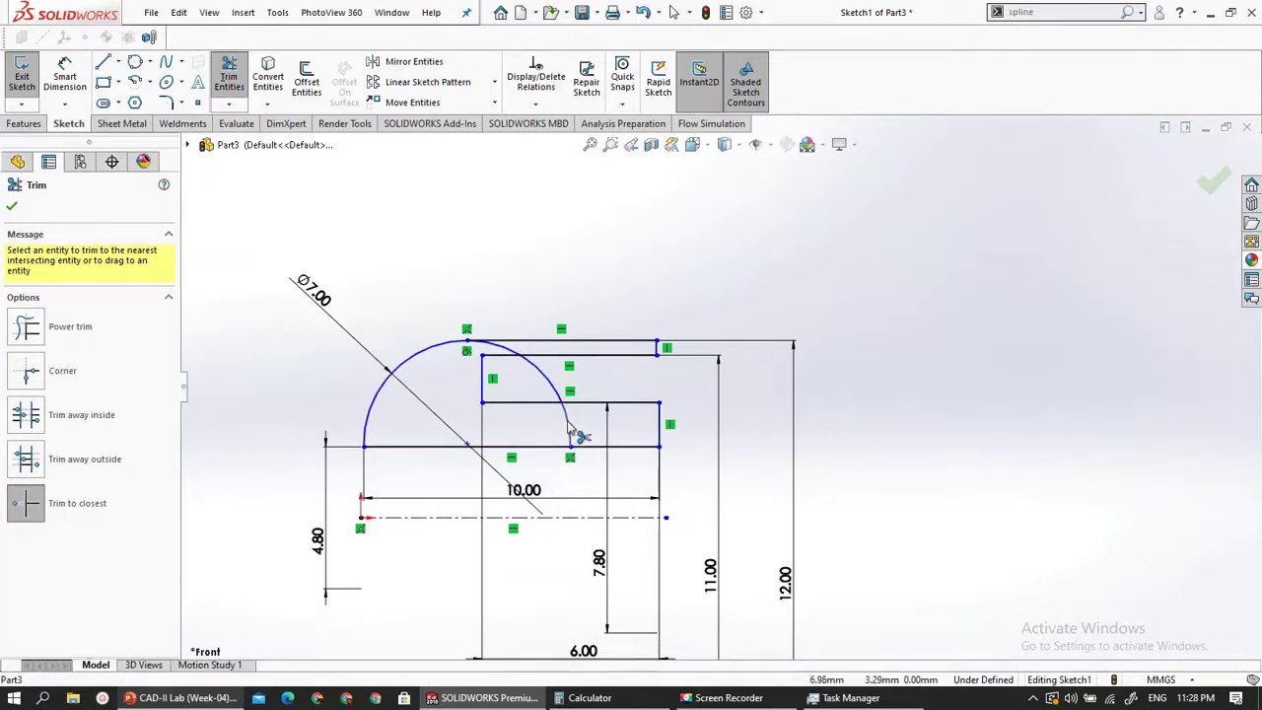
pyautogui.click(571, 434)
pyautogui.click(518, 358)
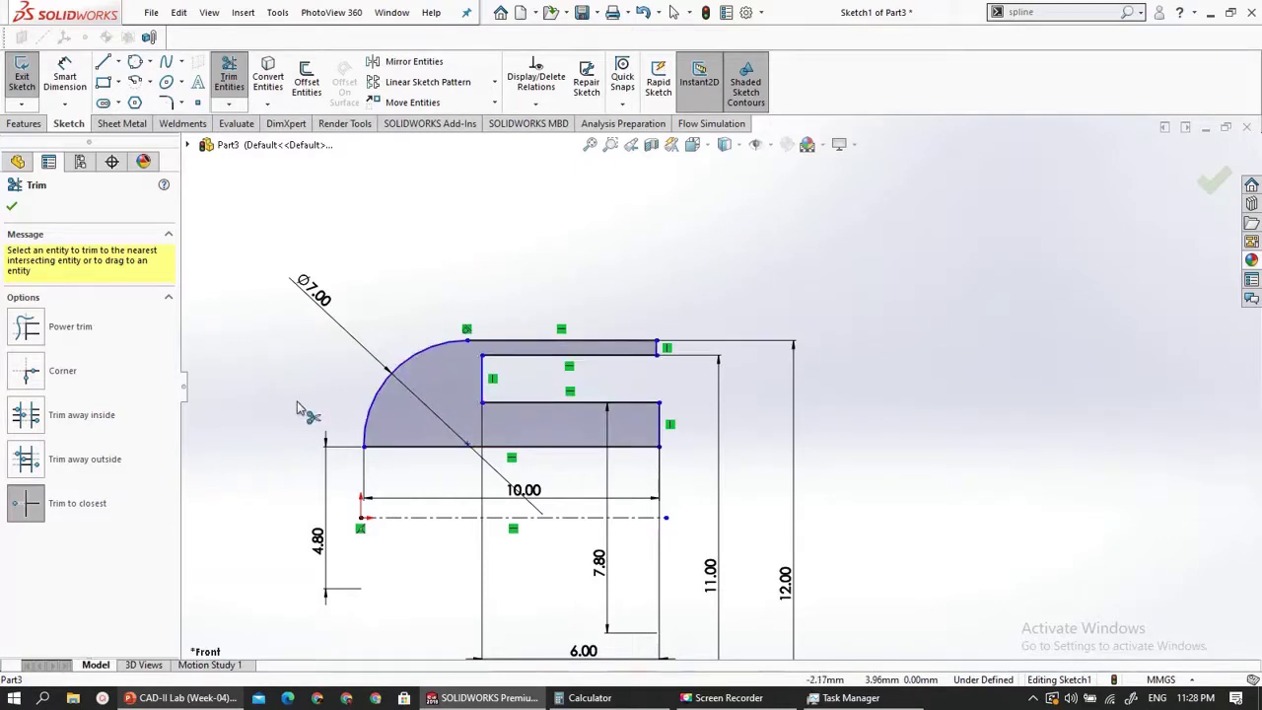
pyautogui.press('Escape')
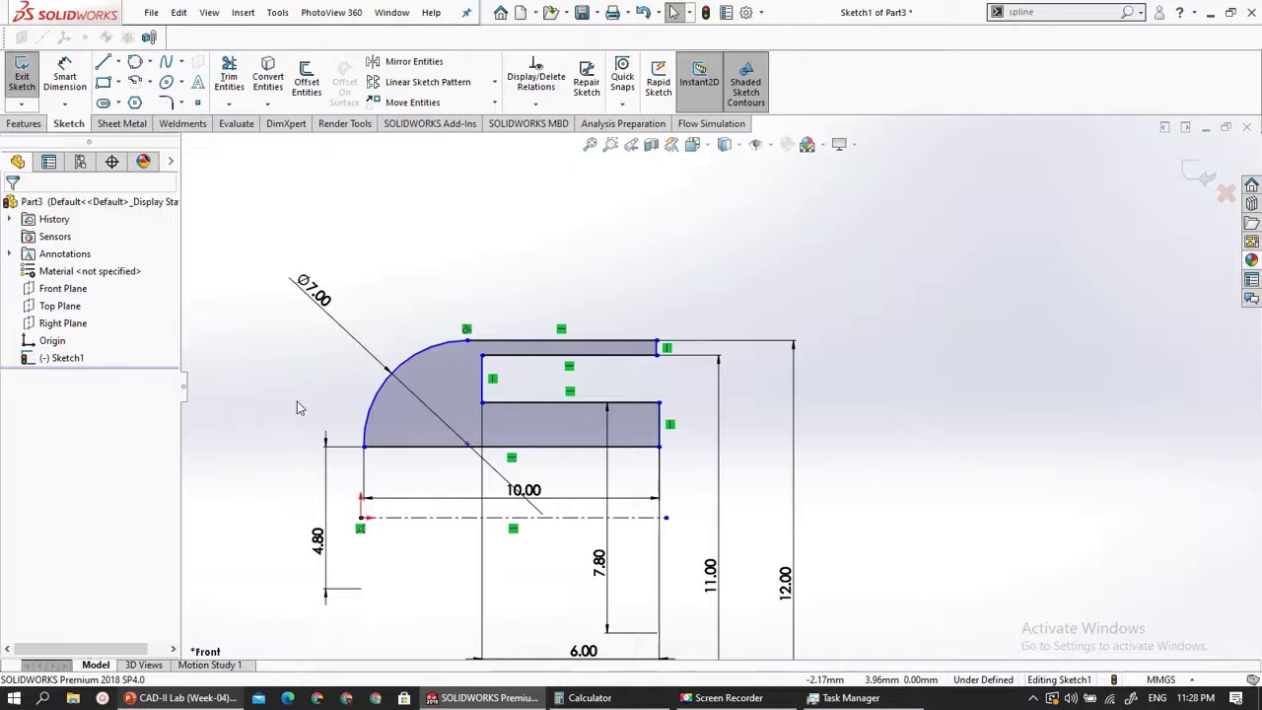
# - Exit the sketch and revolve the profile 360 degrees about the centerline
pyautogui.click(20, 81)
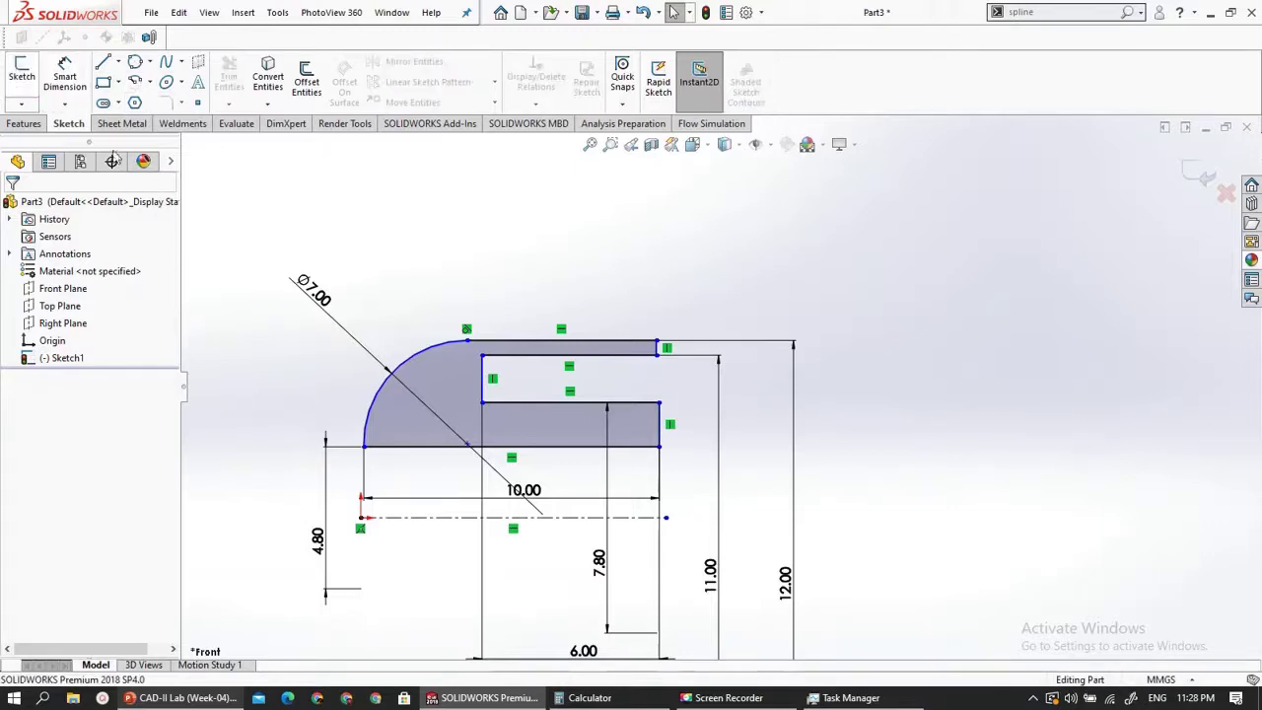
pyautogui.click(25, 126)
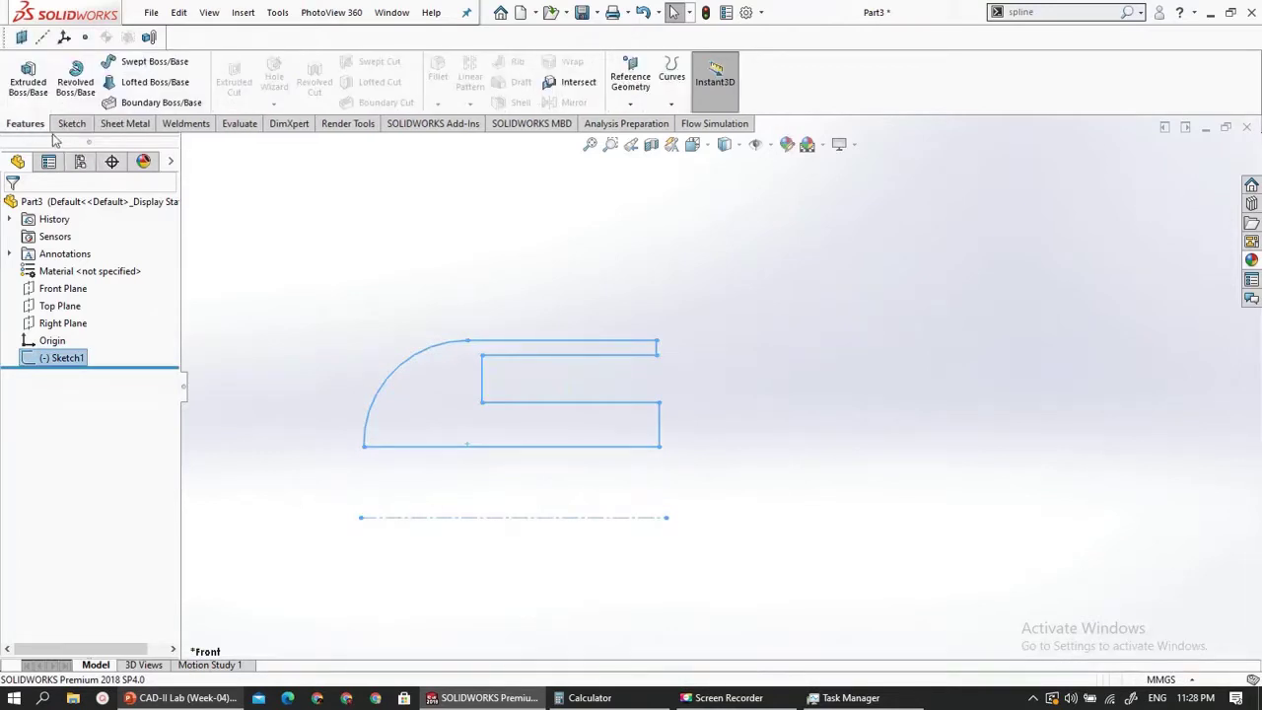
pyautogui.click(74, 79)
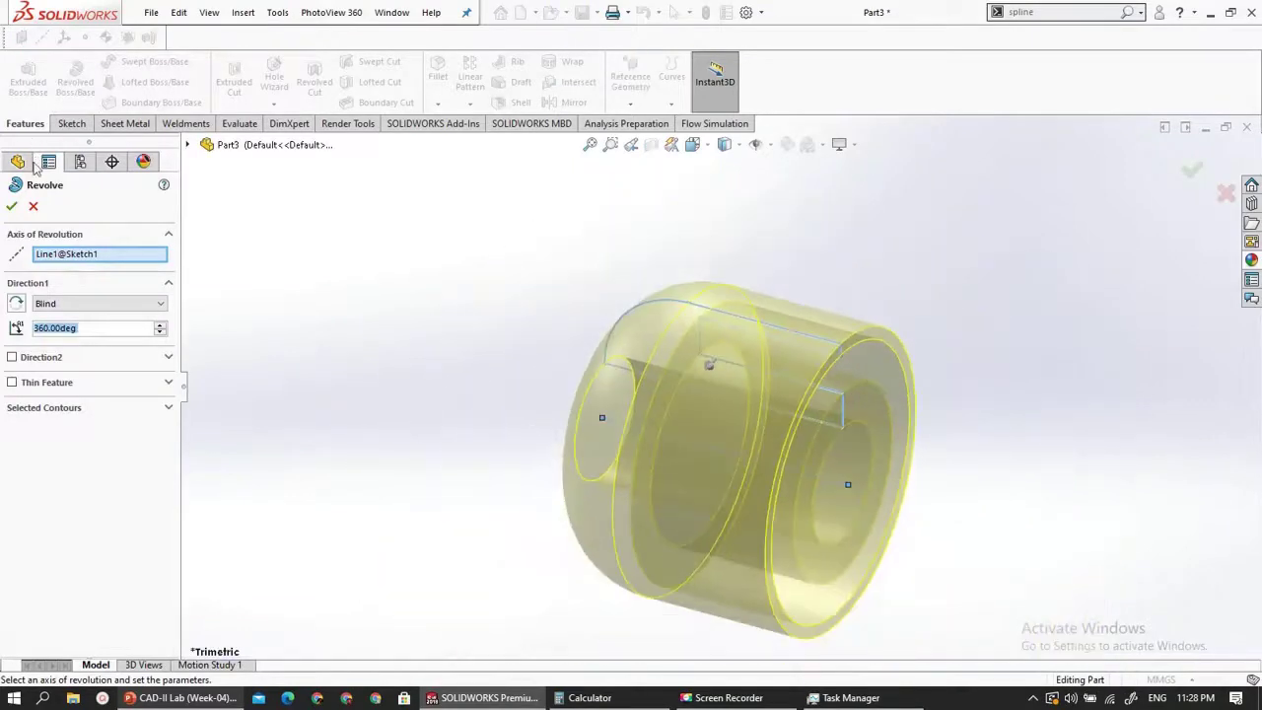
pyautogui.click(14, 203)
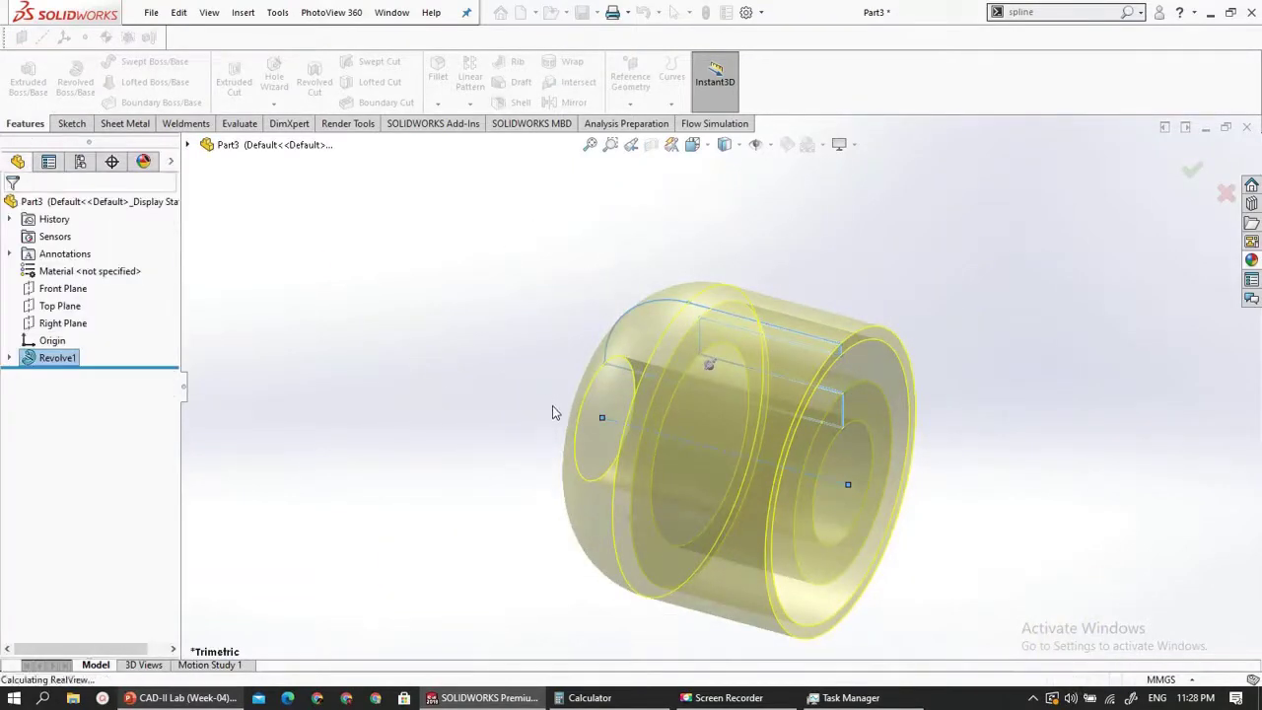
# - Browse the plastic appearances and apply the low density polyethylene (LDPE) clear plastic to the revolved earbud
pyautogui.click(1252, 259)
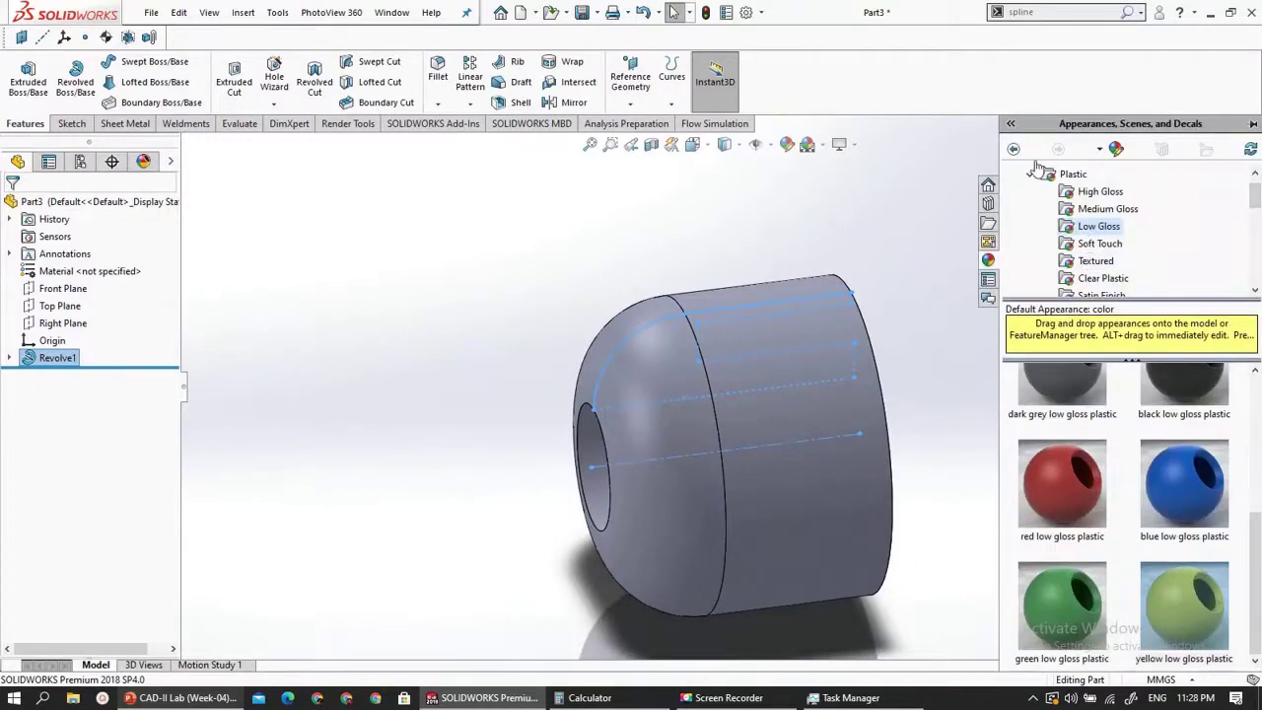
pyautogui.scroll(-1, 1091, 236)
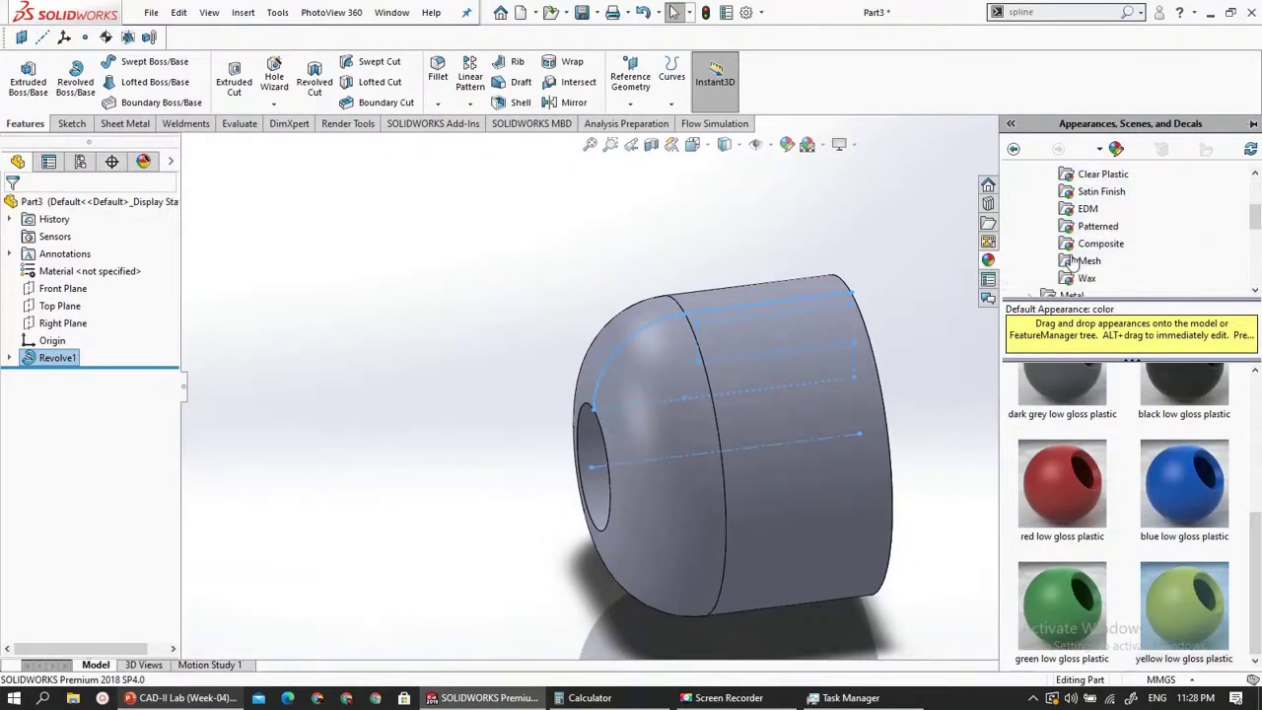
pyautogui.scroll(-2, 1073, 251)
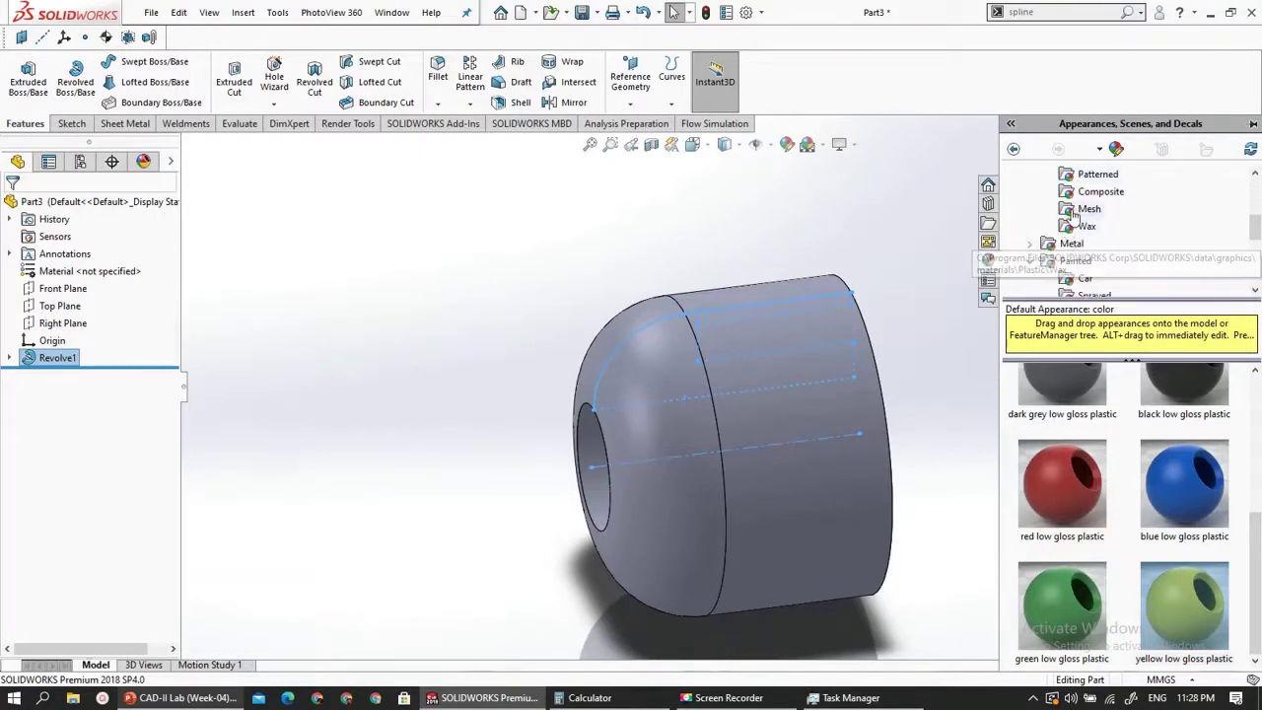
pyautogui.click(1075, 213)
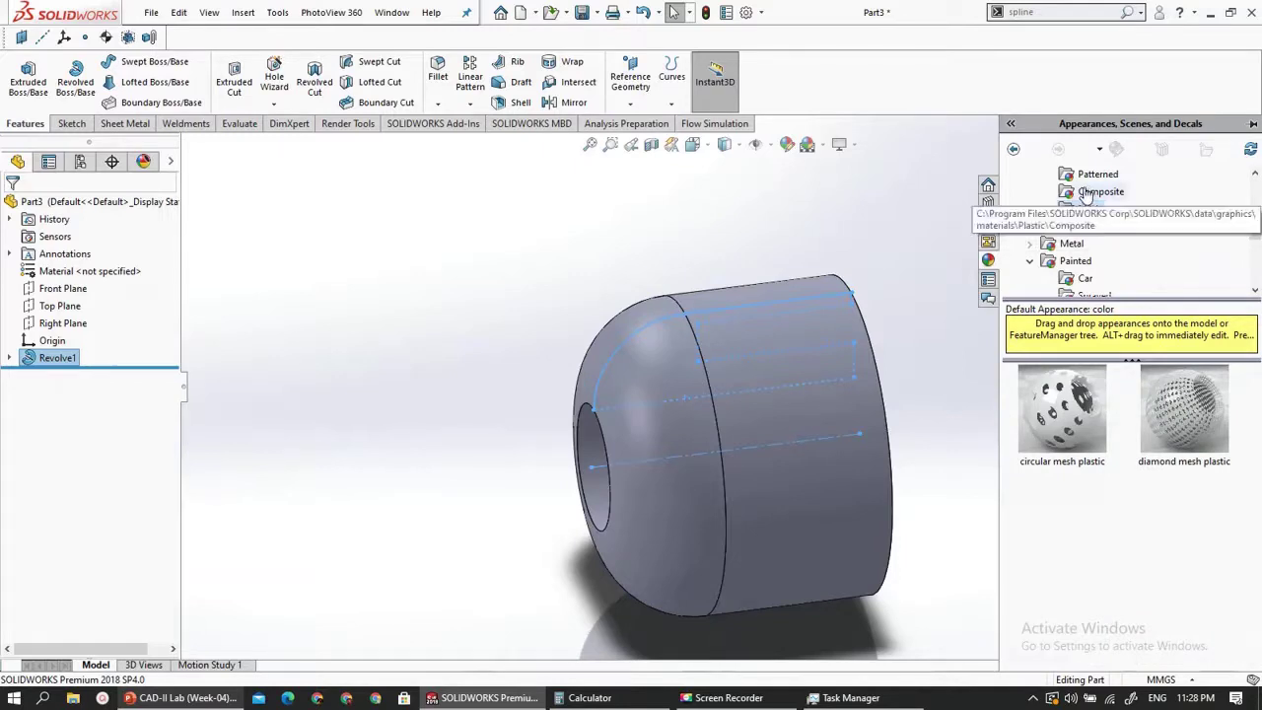
pyautogui.scroll(1, 1084, 196)
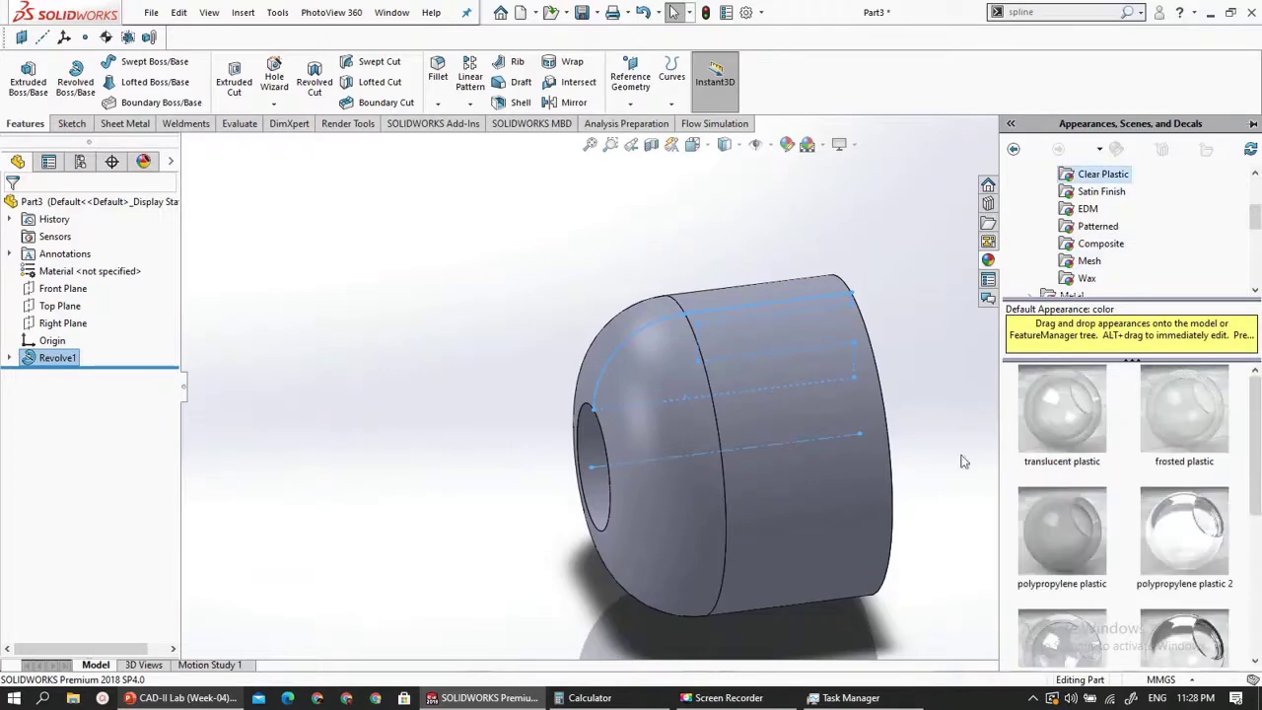
pyautogui.click(59, 357)
pyautogui.click(1251, 261)
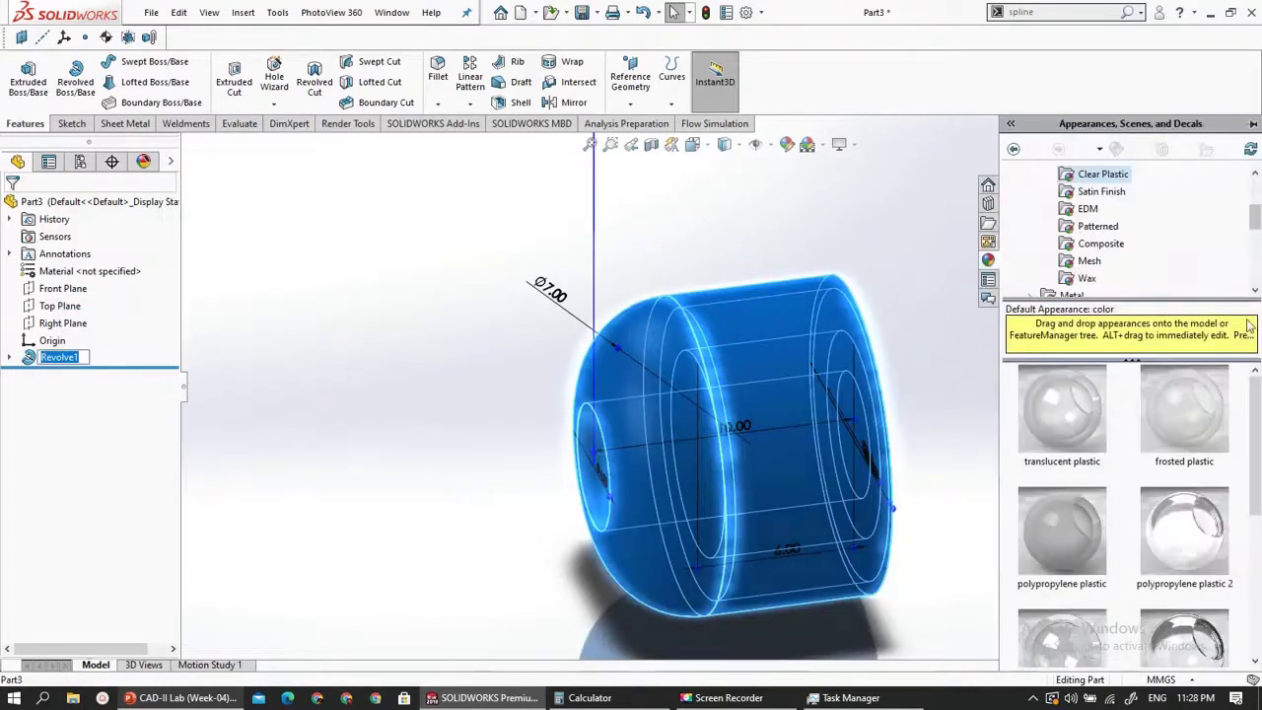
pyautogui.scroll(-3, 1212, 507)
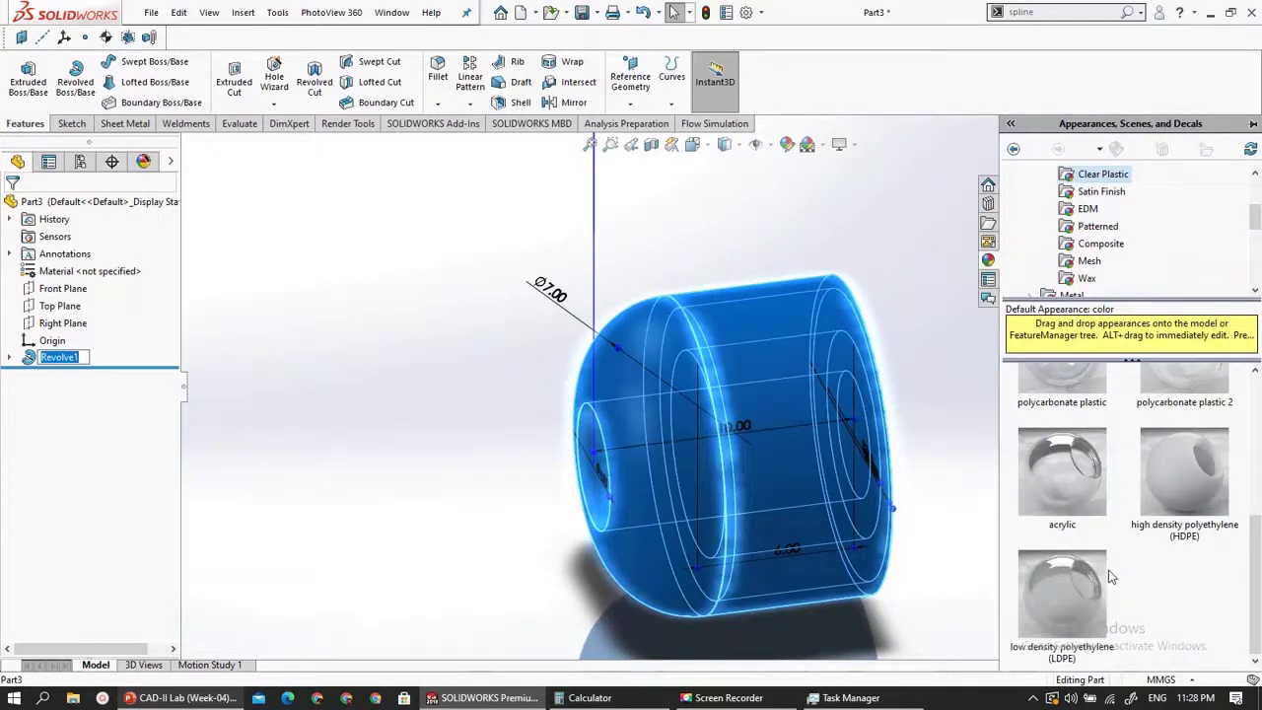
pyautogui.click(1051, 591)
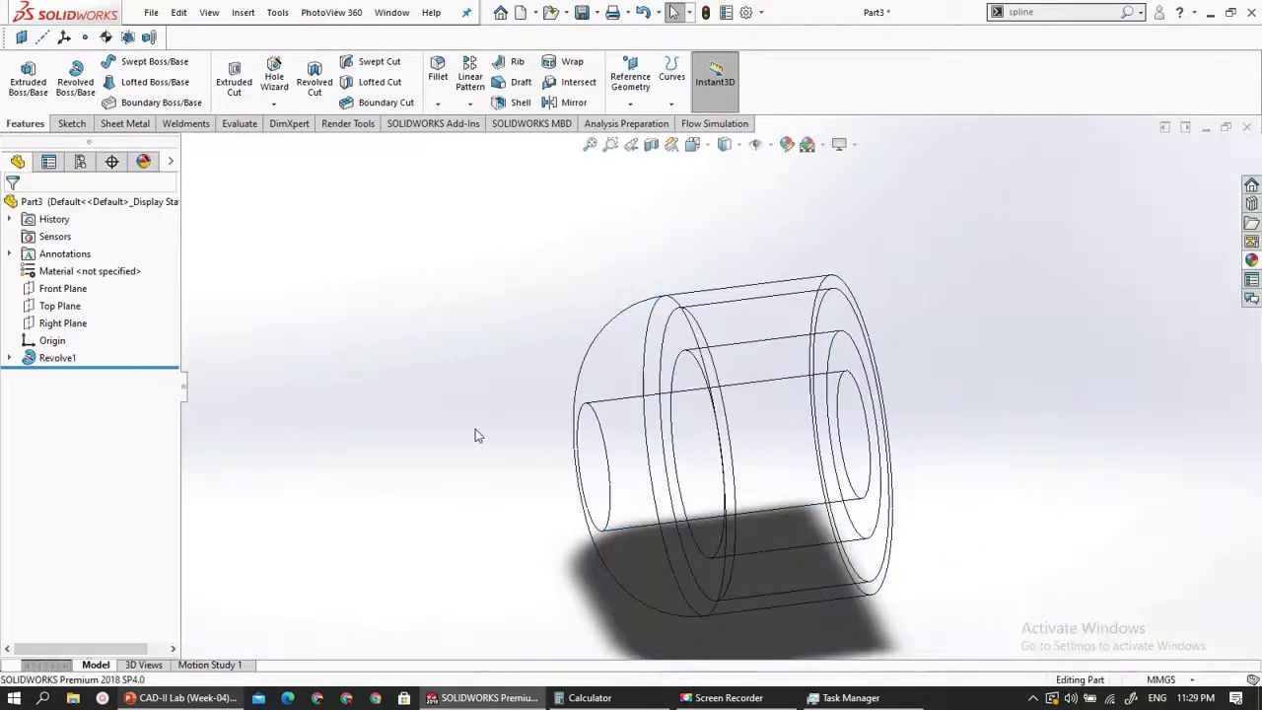
# - Apply the high density polyethylene (HDPE) clear plastic appearance to the revolved earbud
pyautogui.click(32, 361)
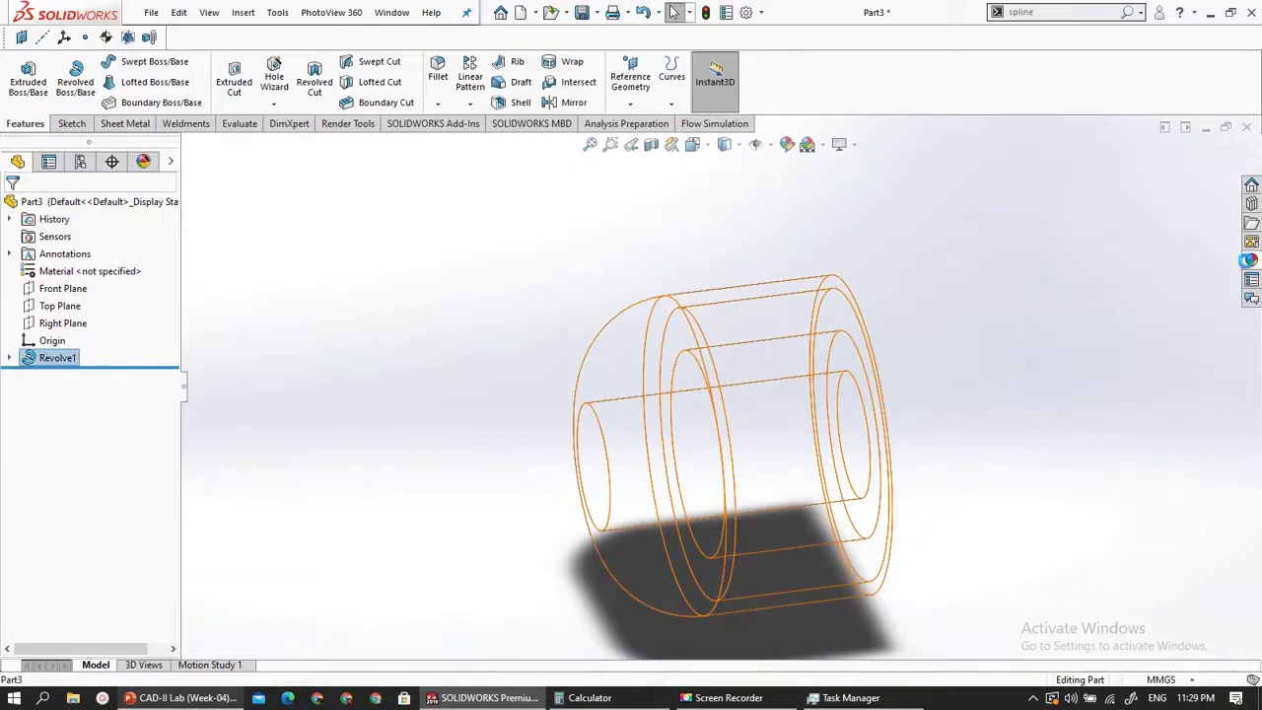
pyautogui.click(1251, 260)
pyautogui.click(1185, 473)
pyautogui.click(360, 483)
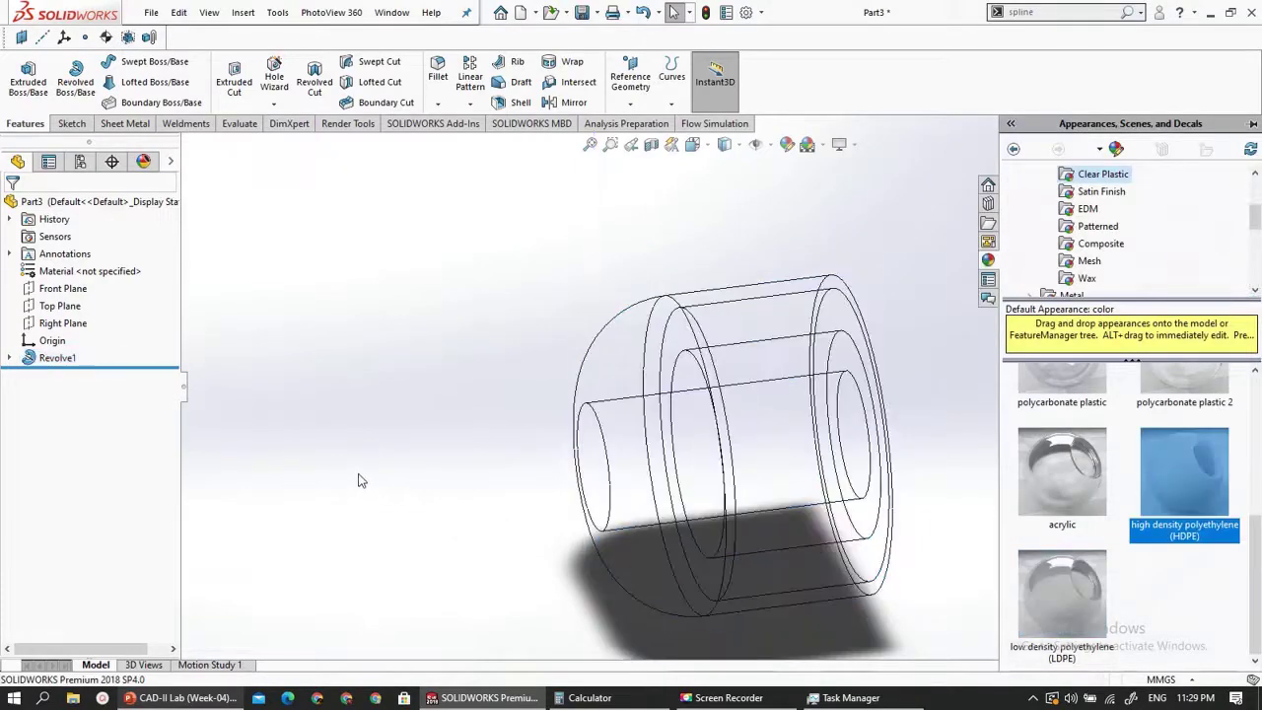
# - Replace the earbud's appearance with polypropylene plastic from the clear plastics
pyautogui.click(70, 357)
pyautogui.click(1184, 473)
pyautogui.click(1252, 261)
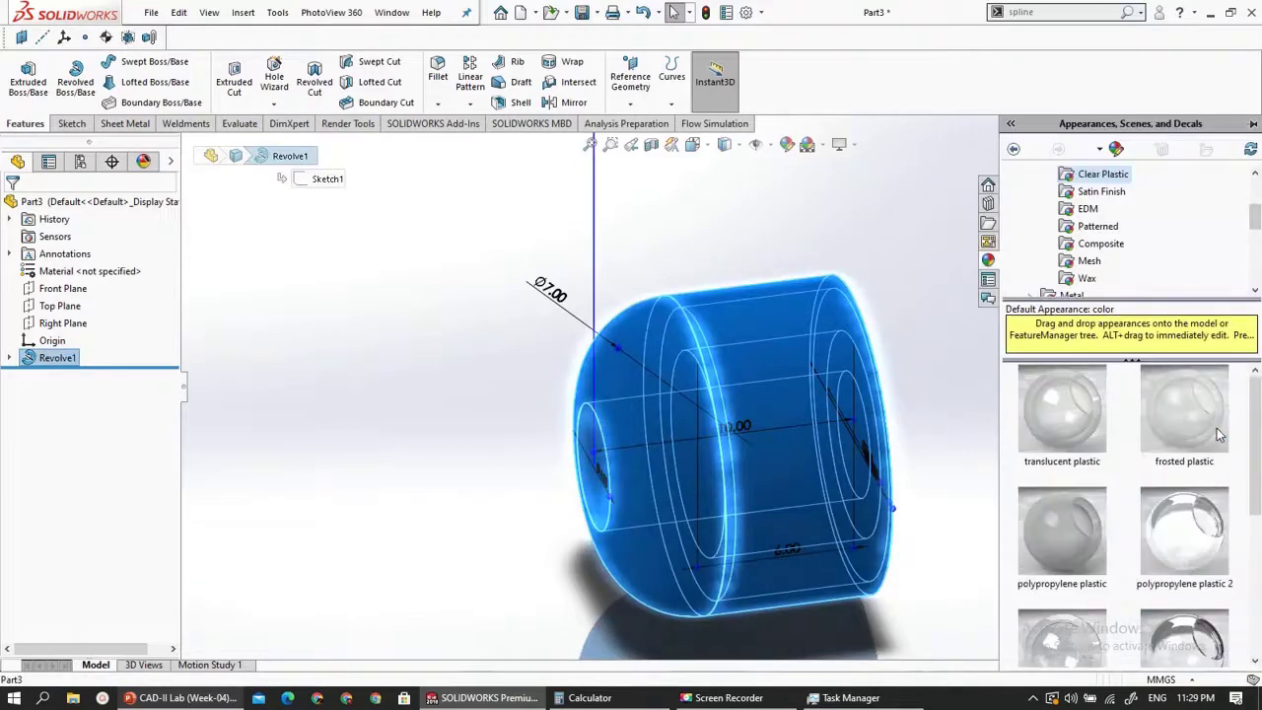
pyautogui.click(1060, 541)
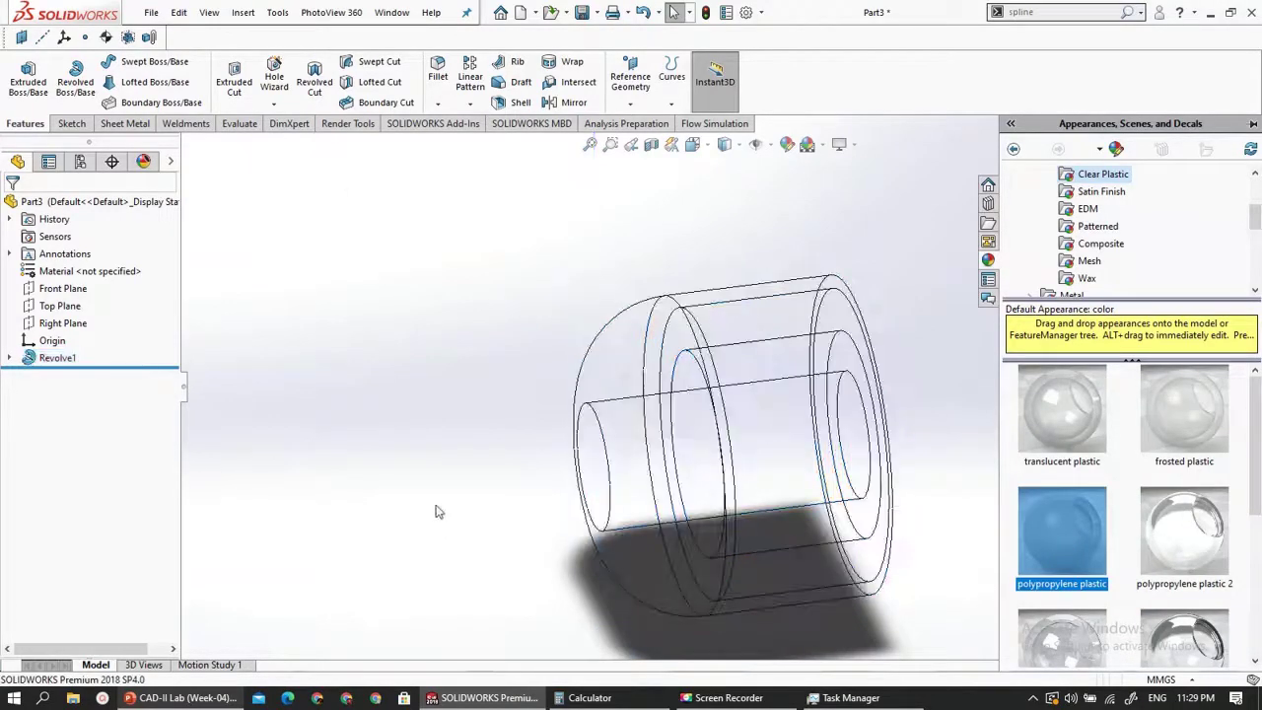
# - Orient the earbud to the front view and try the Shaded display style without edges
pyautogui.moveTo(495, 488); pyautogui.dragTo(492, 197, button='middle')
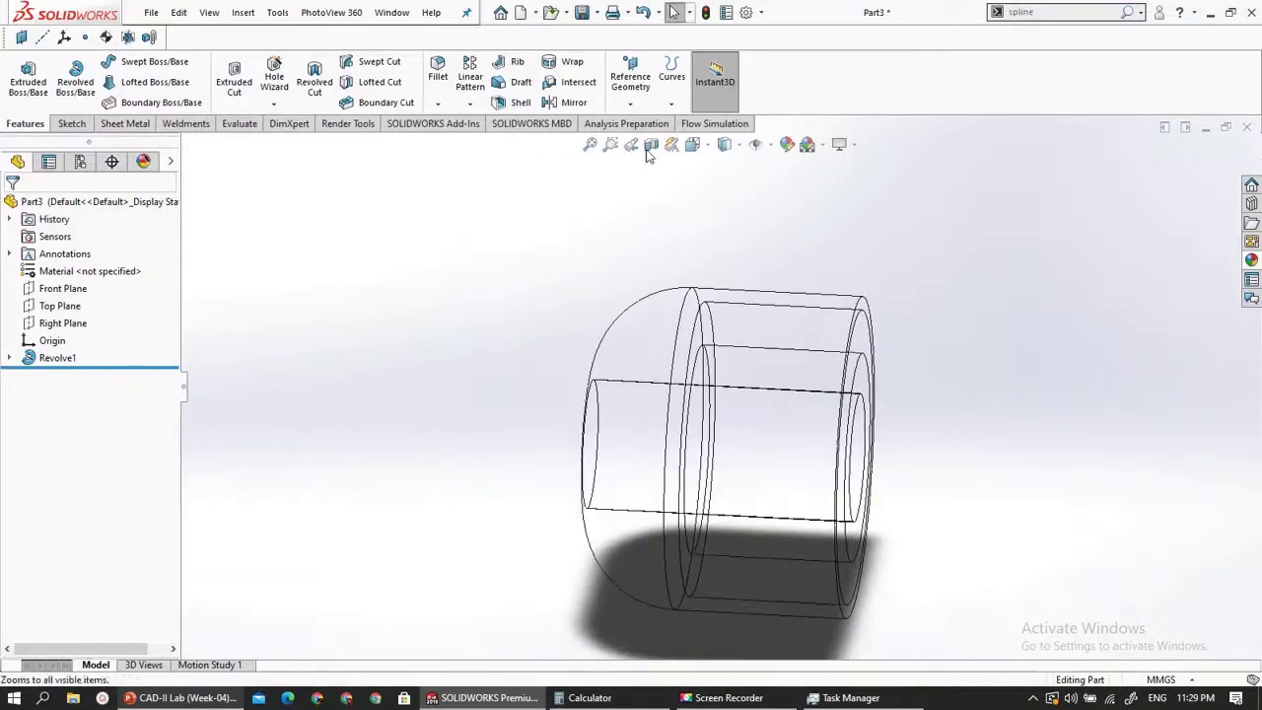
pyautogui.click(693, 144)
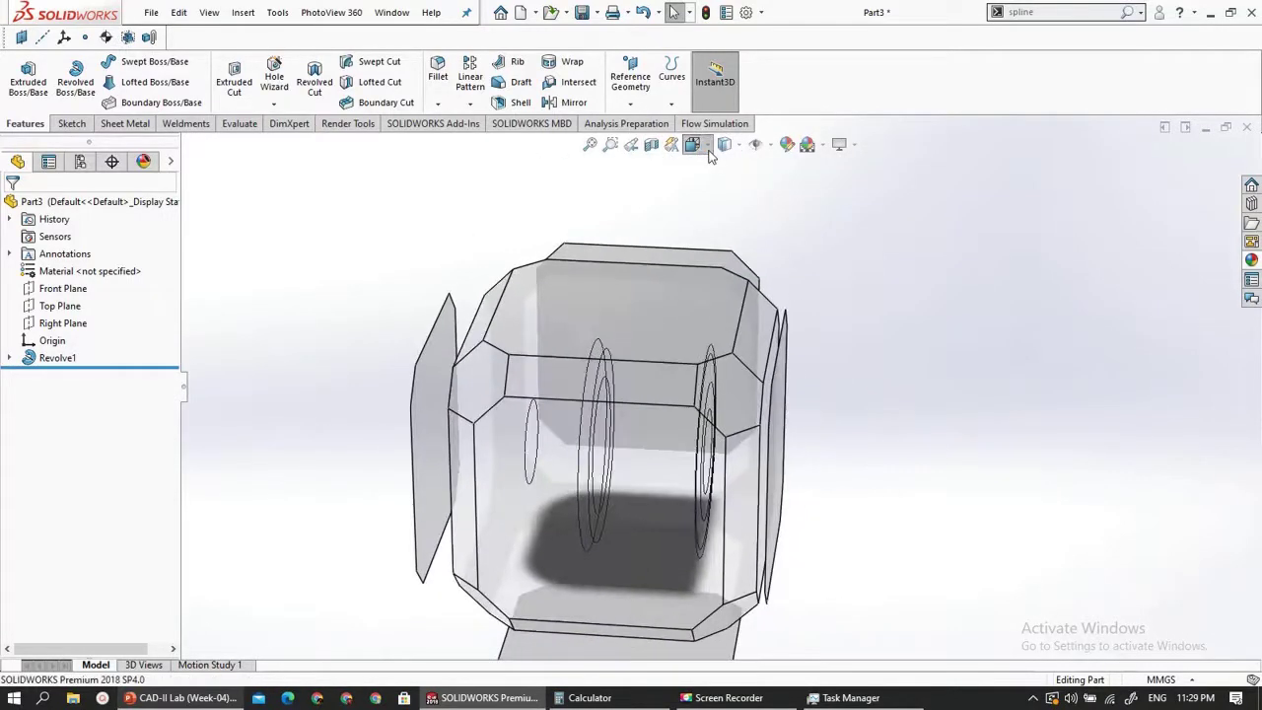
pyautogui.click(532, 428)
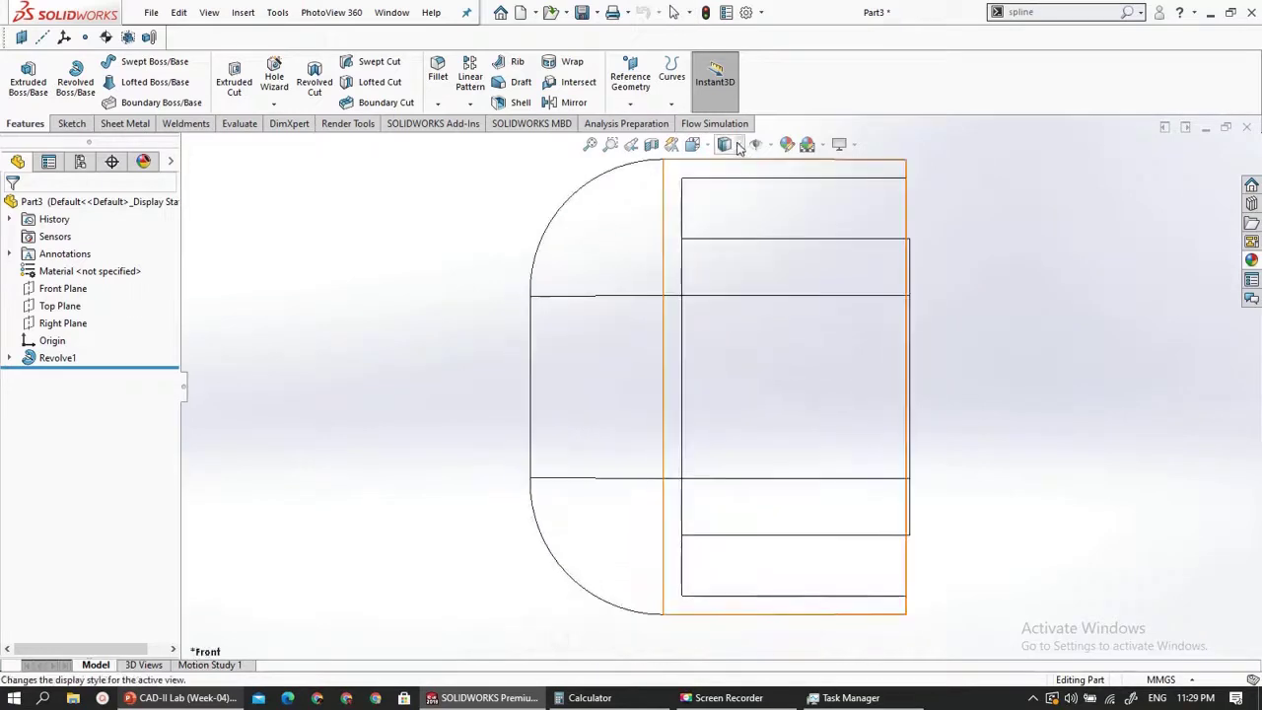
pyautogui.click(730, 144)
pyautogui.click(729, 192)
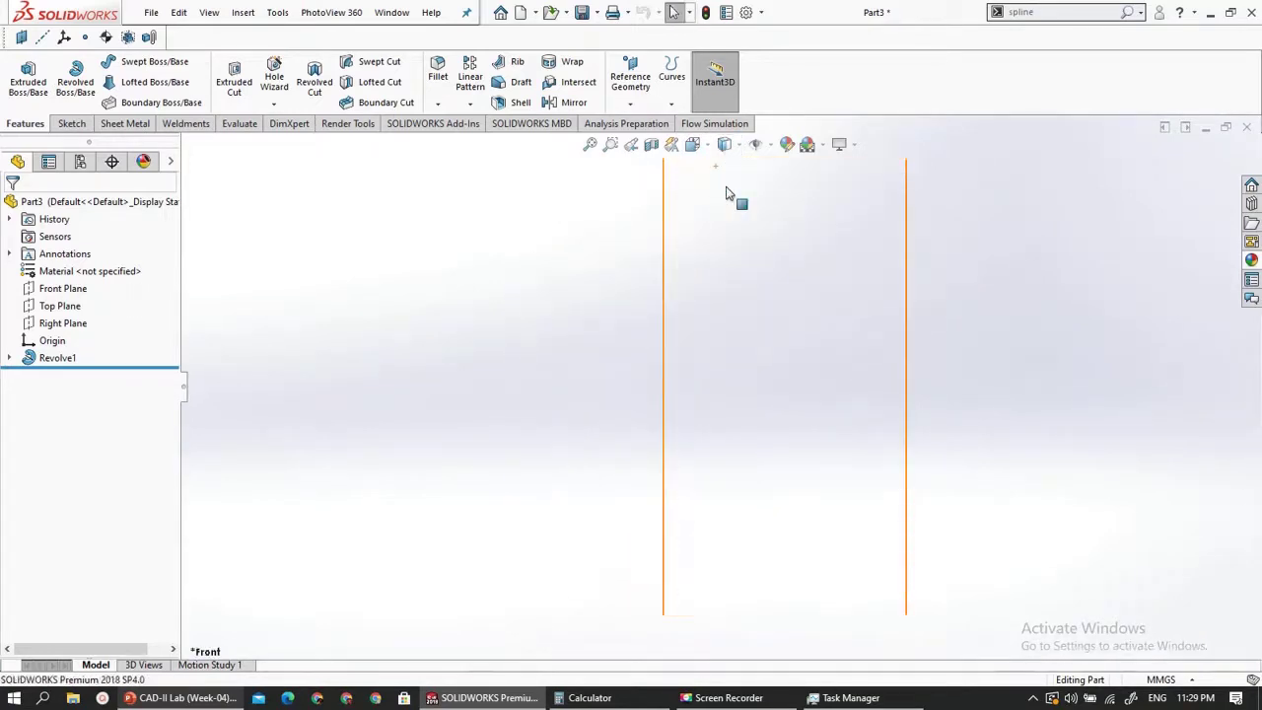
pyautogui.click(729, 144)
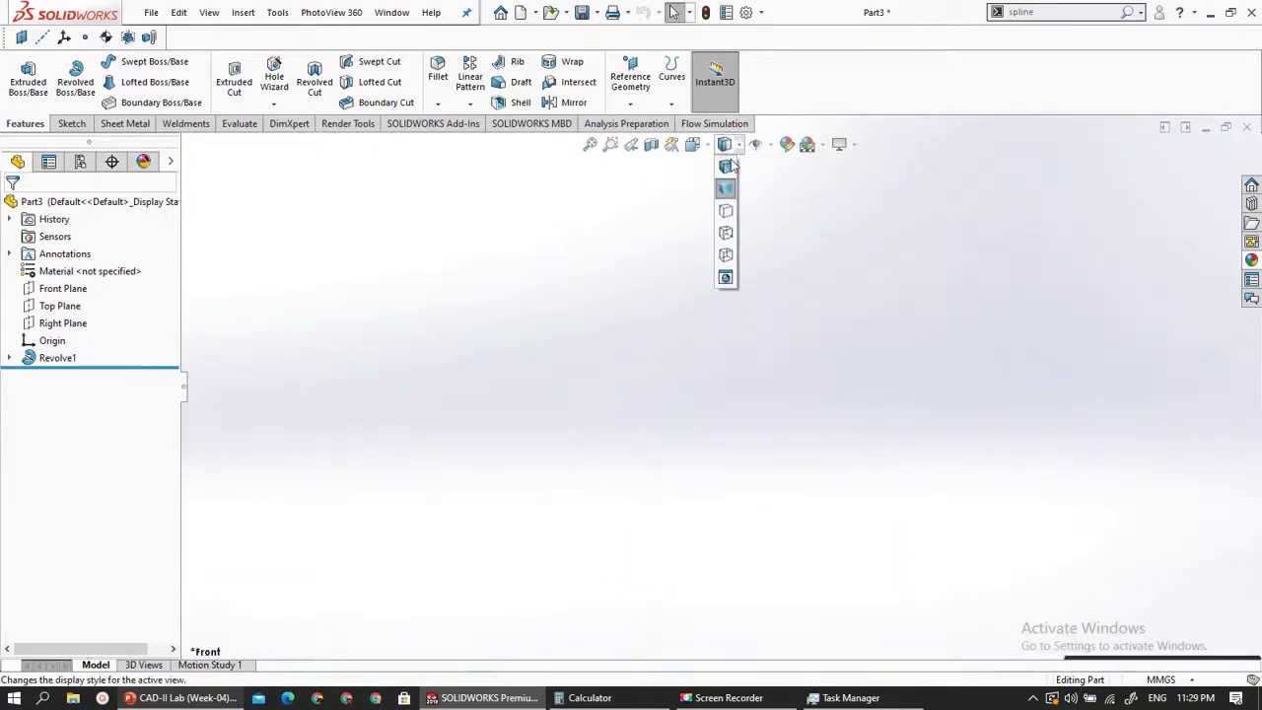
# - Turn off shadows in shaded mode for the earbud's view
pyautogui.click(850, 145)
pyautogui.click(873, 185)
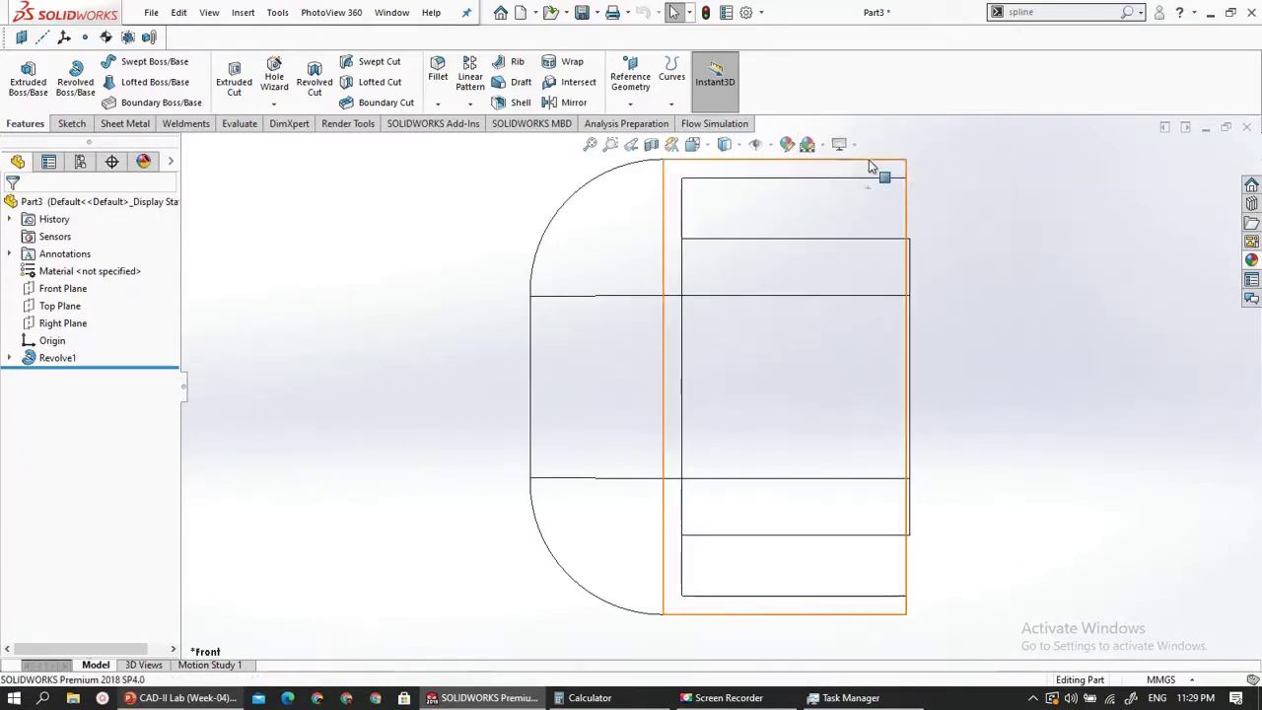
pyautogui.click(854, 147)
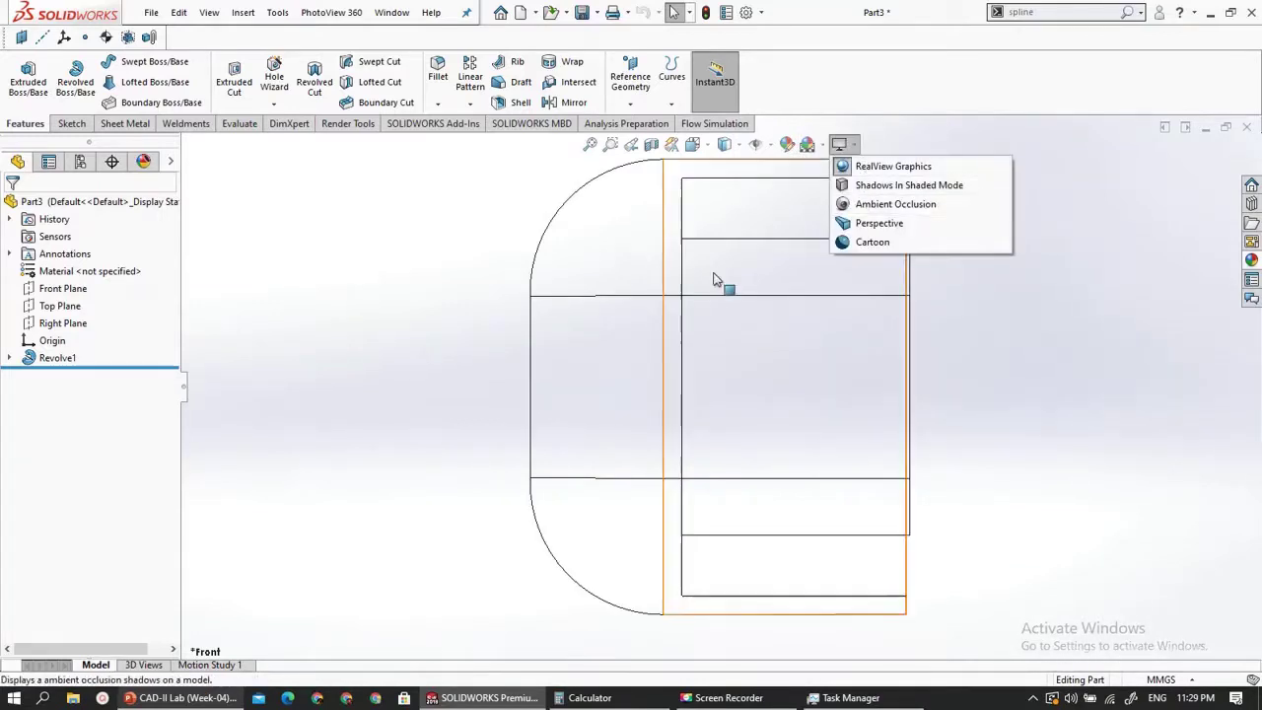
pyautogui.click(846, 204)
# - Check the textured plastics and apply the white soft touch plastic appearance to the revolved earbud
pyautogui.moveTo(592, 349); pyautogui.dragTo(910, 273, button='middle')
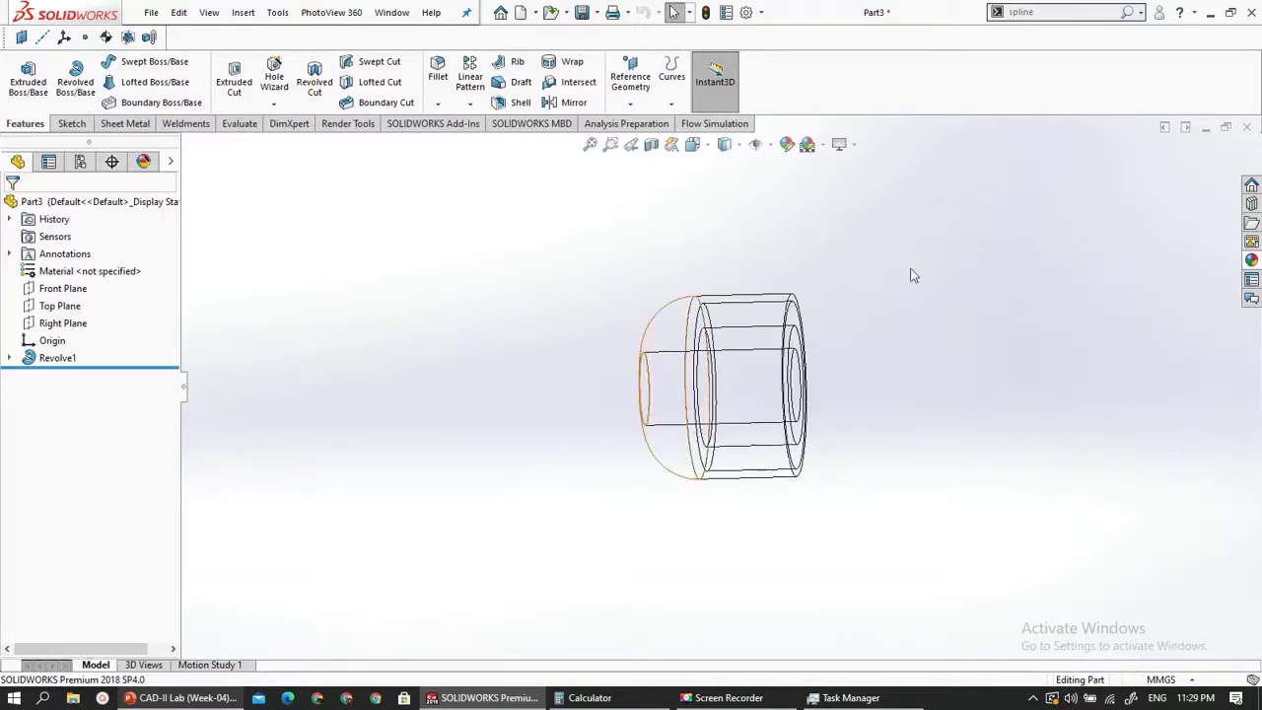
pyautogui.click(30, 360)
pyautogui.click(1252, 260)
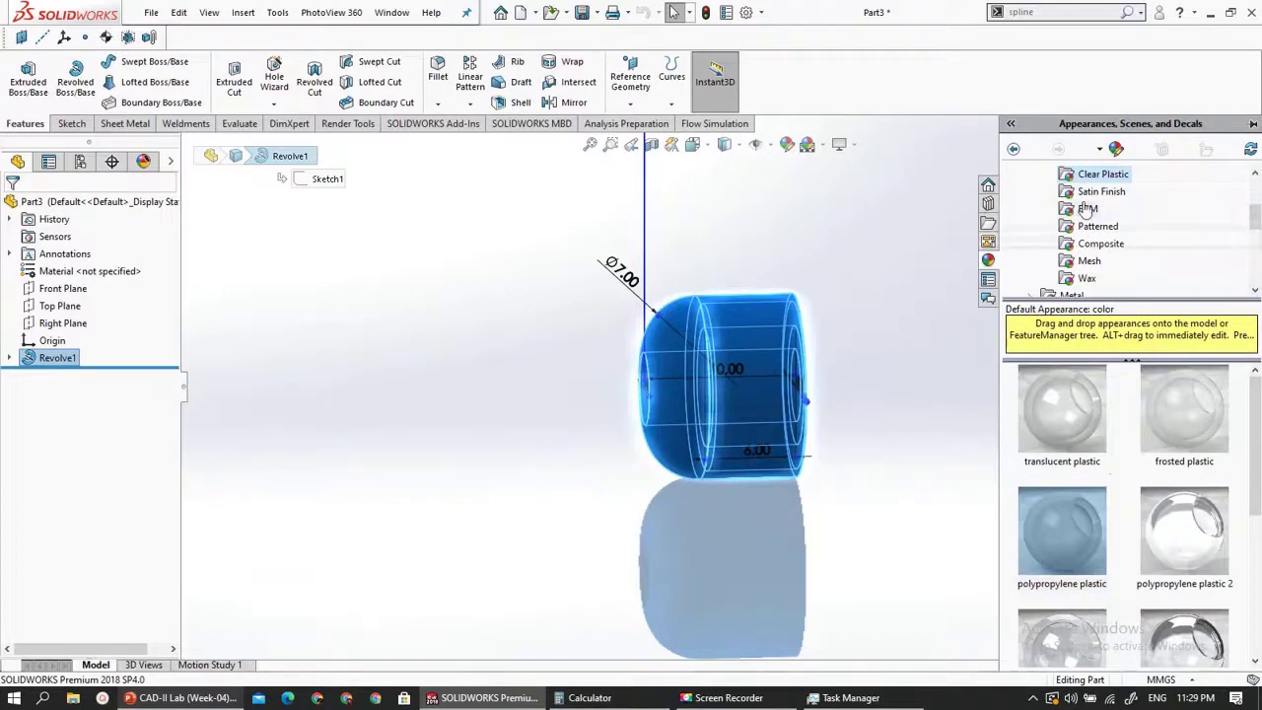
pyautogui.scroll(1, 1100, 198)
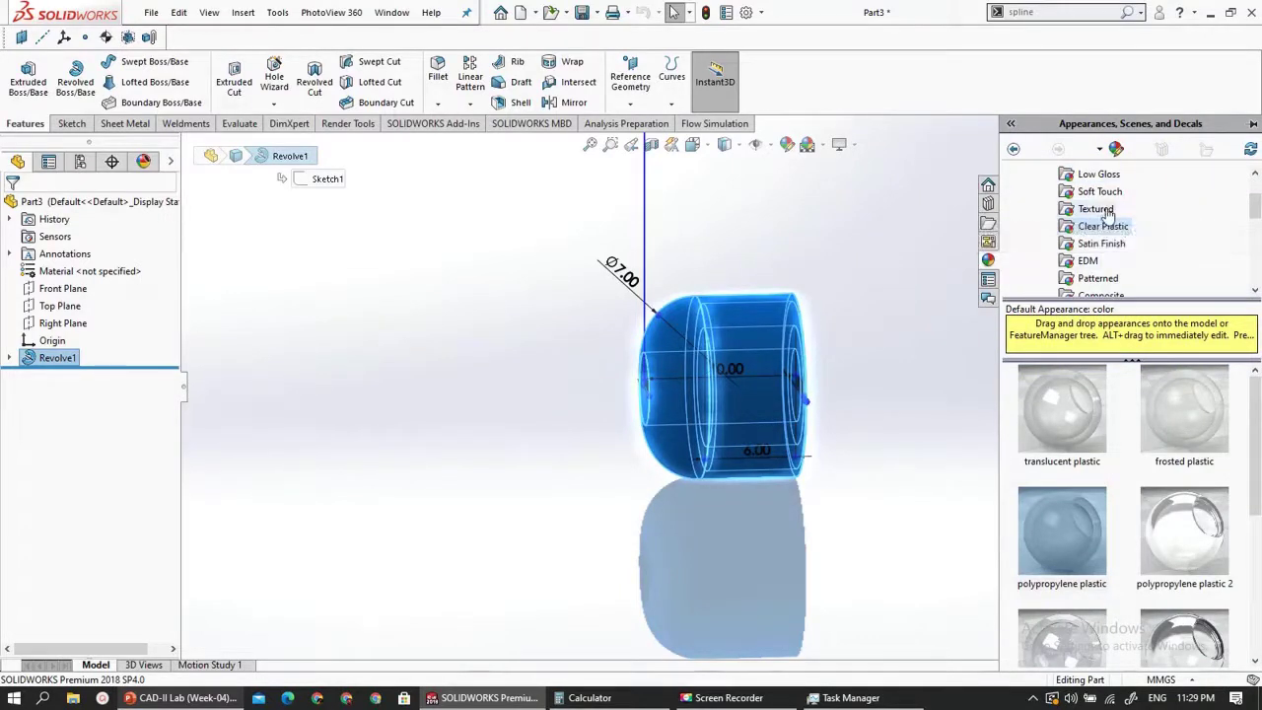
pyautogui.click(1105, 210)
pyautogui.scroll(-10, 1112, 408)
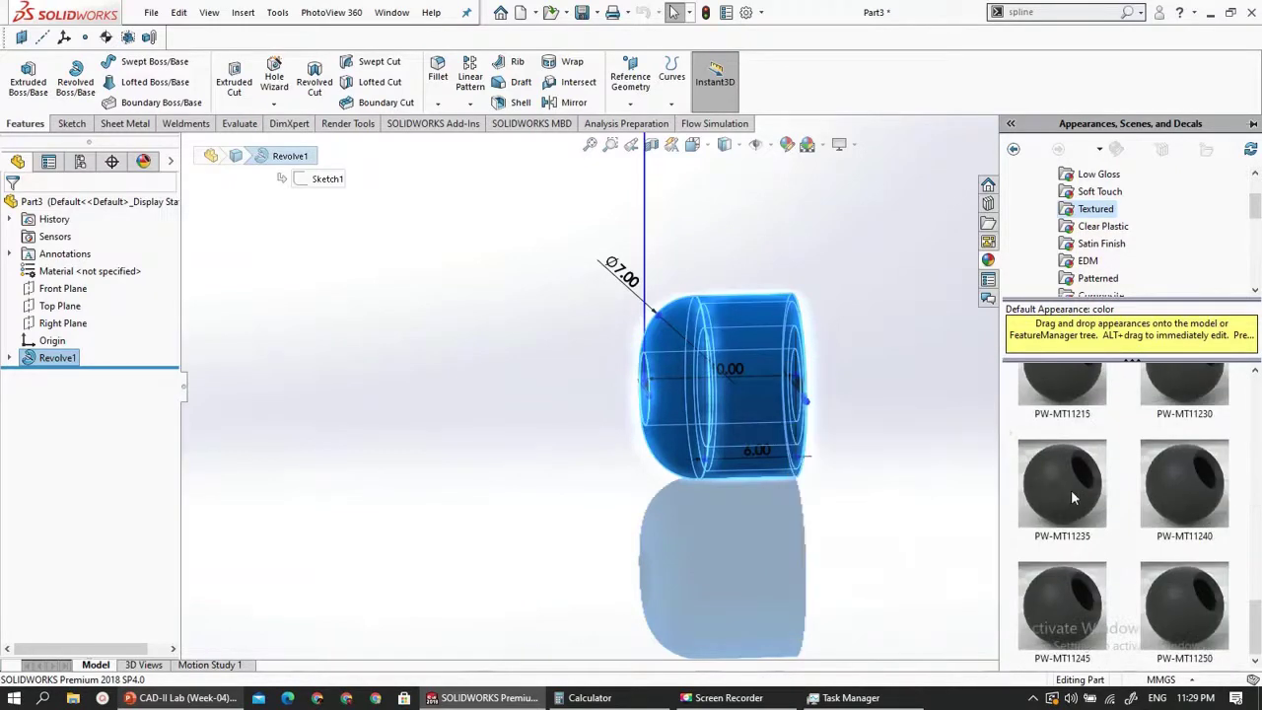
pyautogui.scroll(5, 1075, 511)
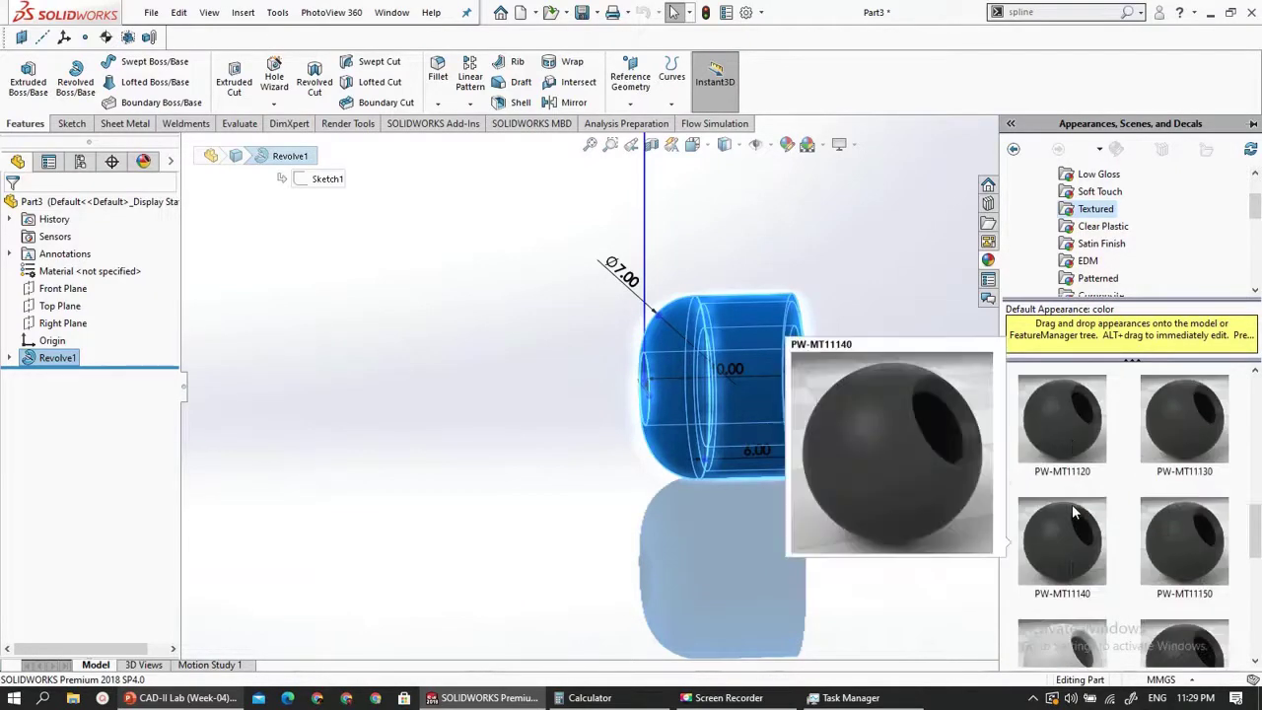
pyautogui.click(1093, 192)
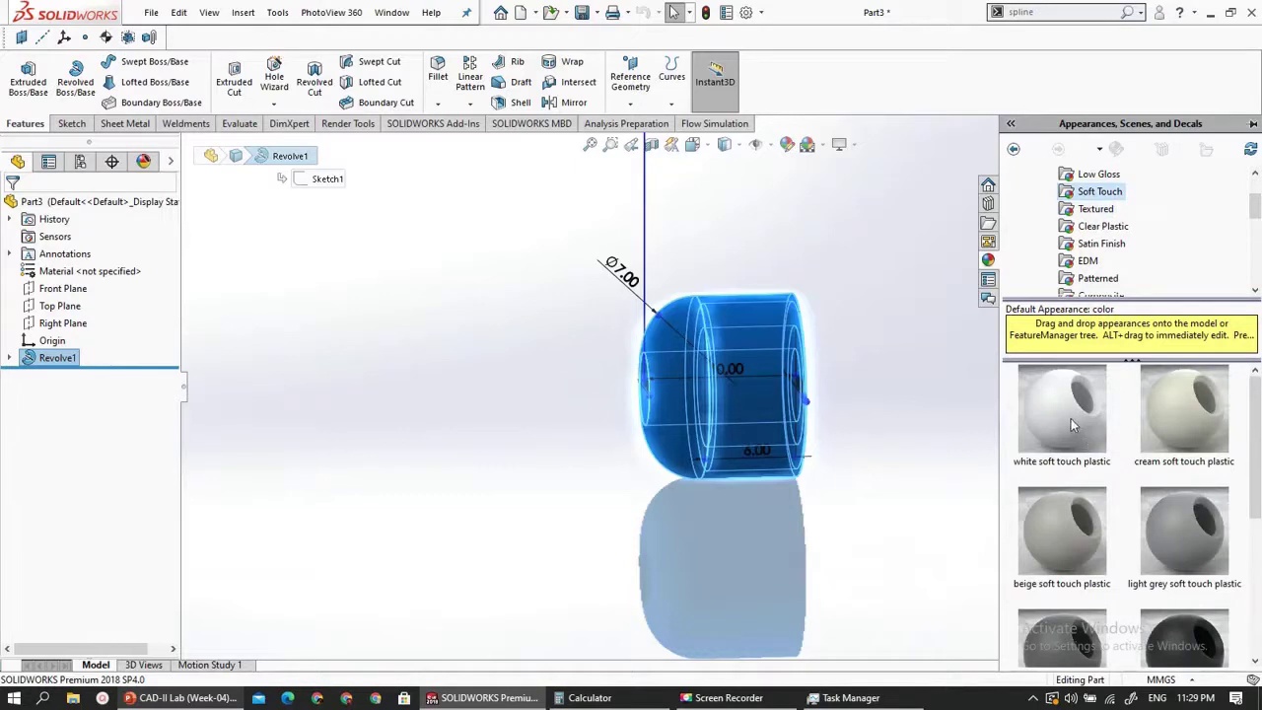
pyautogui.doubleClick(1073, 424)
pyautogui.click(552, 475)
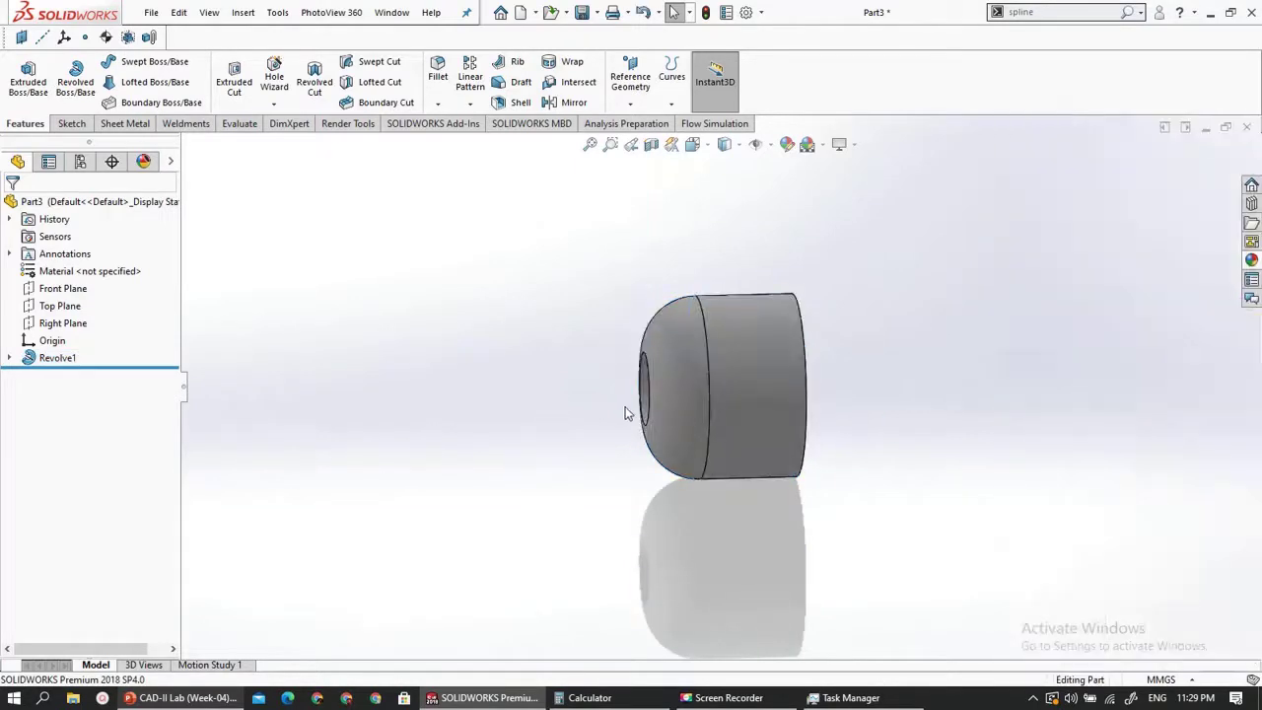
# - Change the revolved earbud's appearance to cream soft touch plastic
pyautogui.click(30, 359)
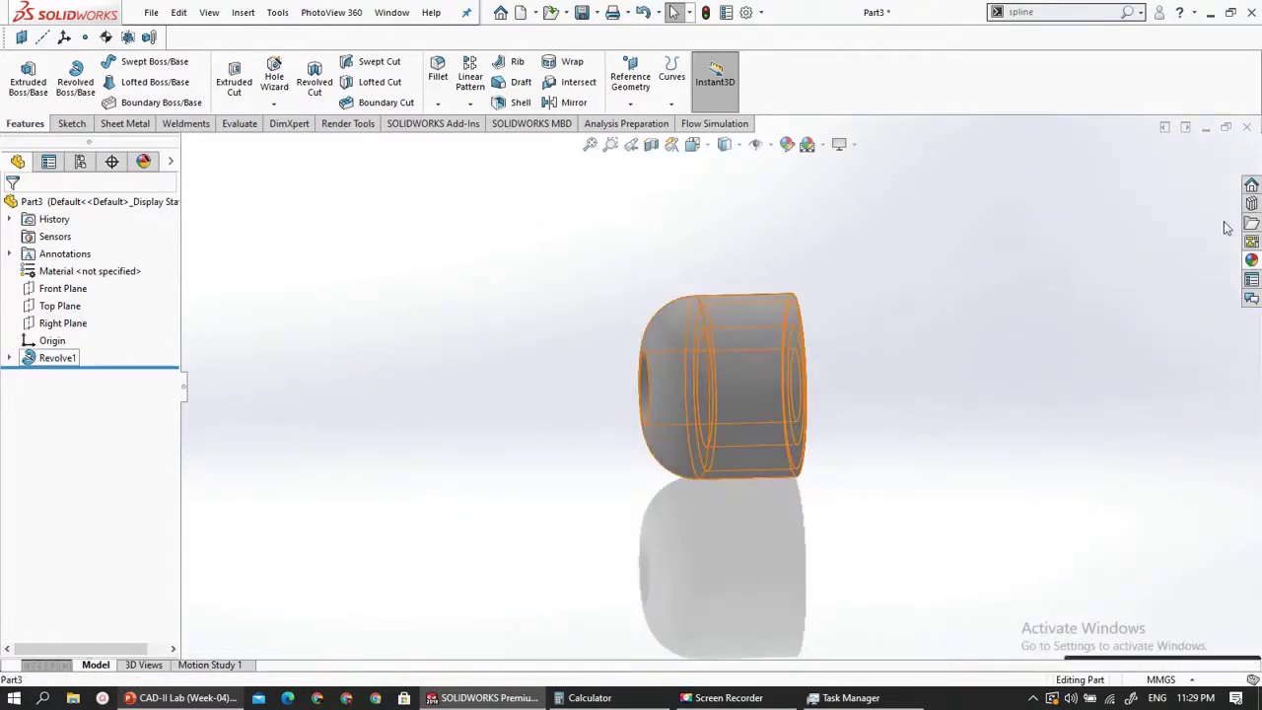
pyautogui.click(1251, 260)
pyautogui.doubleClick(1188, 414)
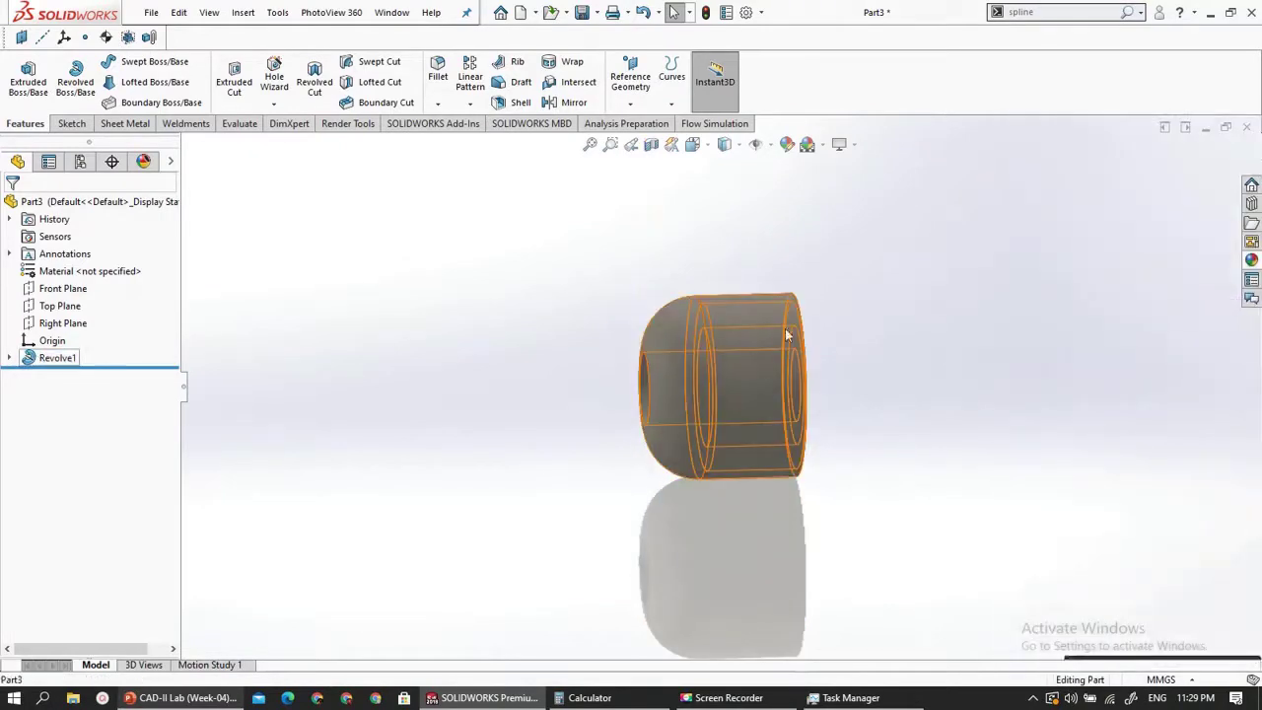
# - Compare the soft touch and high gloss plastics and apply white high gloss plastic to the revolved earbud
pyautogui.click(735, 325)
pyautogui.click(1251, 260)
pyautogui.scroll(-3, 1163, 503)
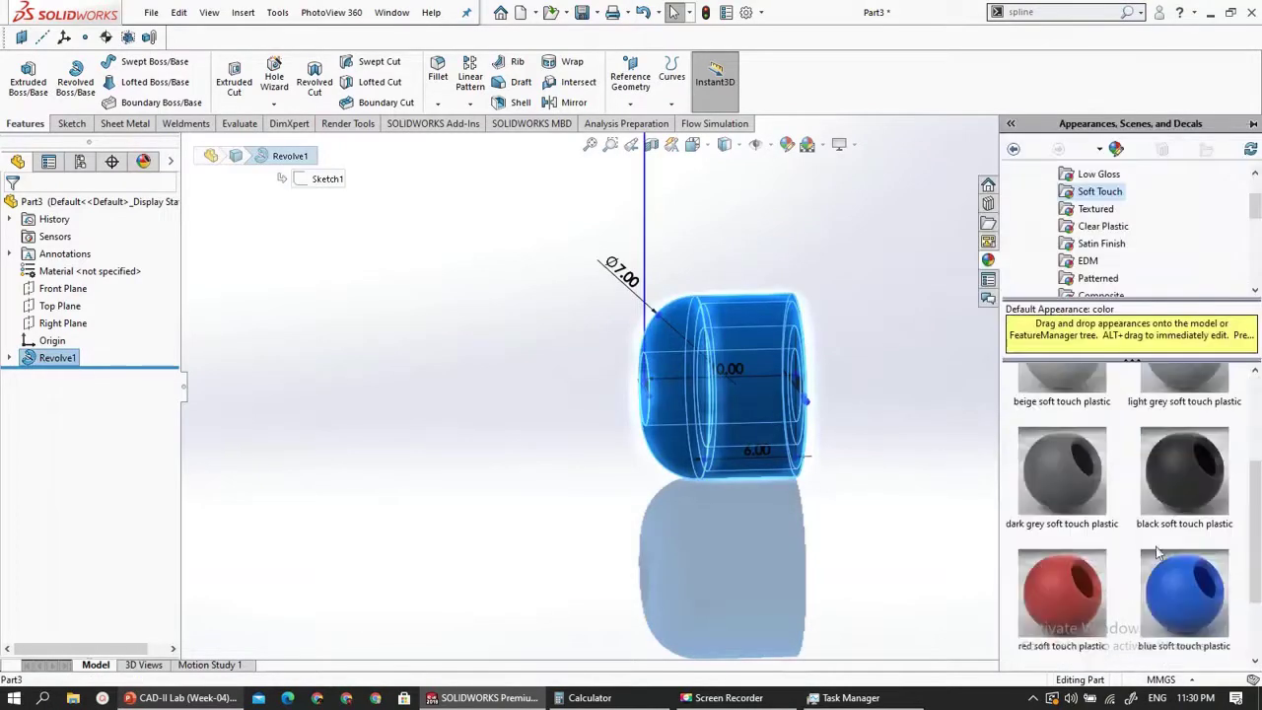
pyautogui.scroll(2, 1110, 512)
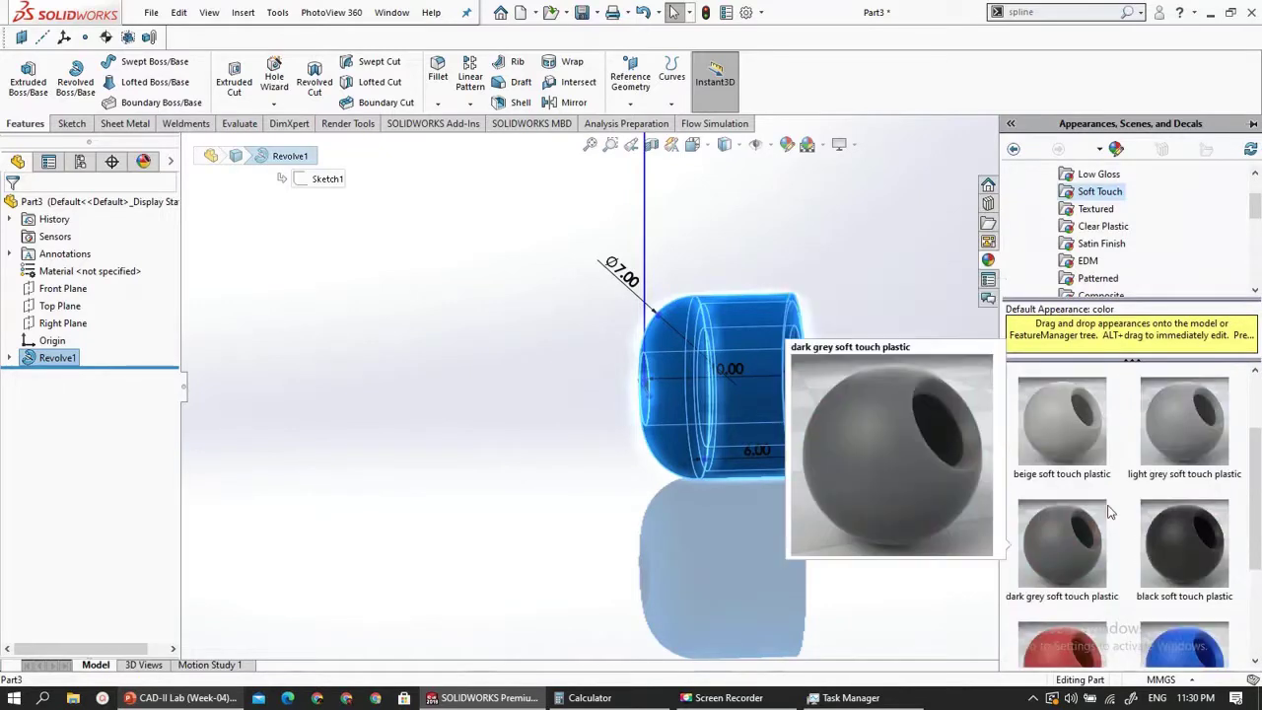
pyautogui.scroll(1, 1109, 509)
pyautogui.scroll(1, 1098, 200)
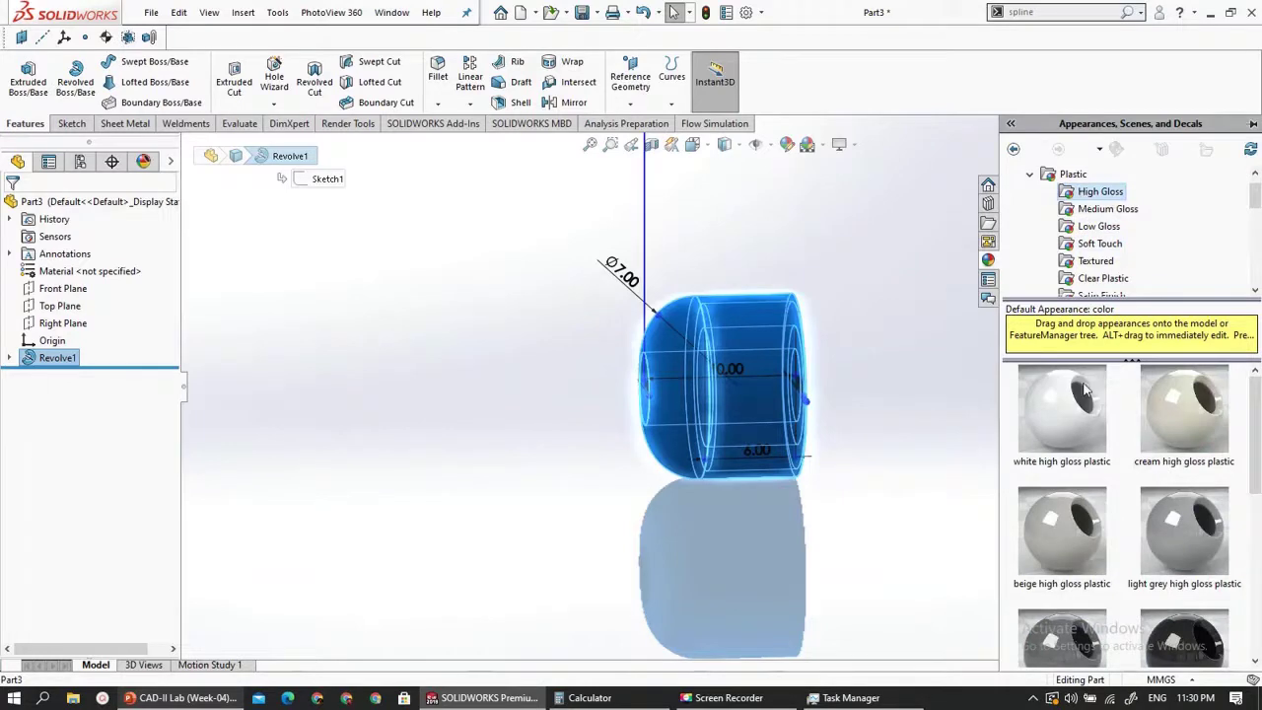
pyautogui.click(1084, 389)
pyautogui.click(623, 560)
pyautogui.moveTo(789, 496); pyautogui.dragTo(572, 422, button='middle')
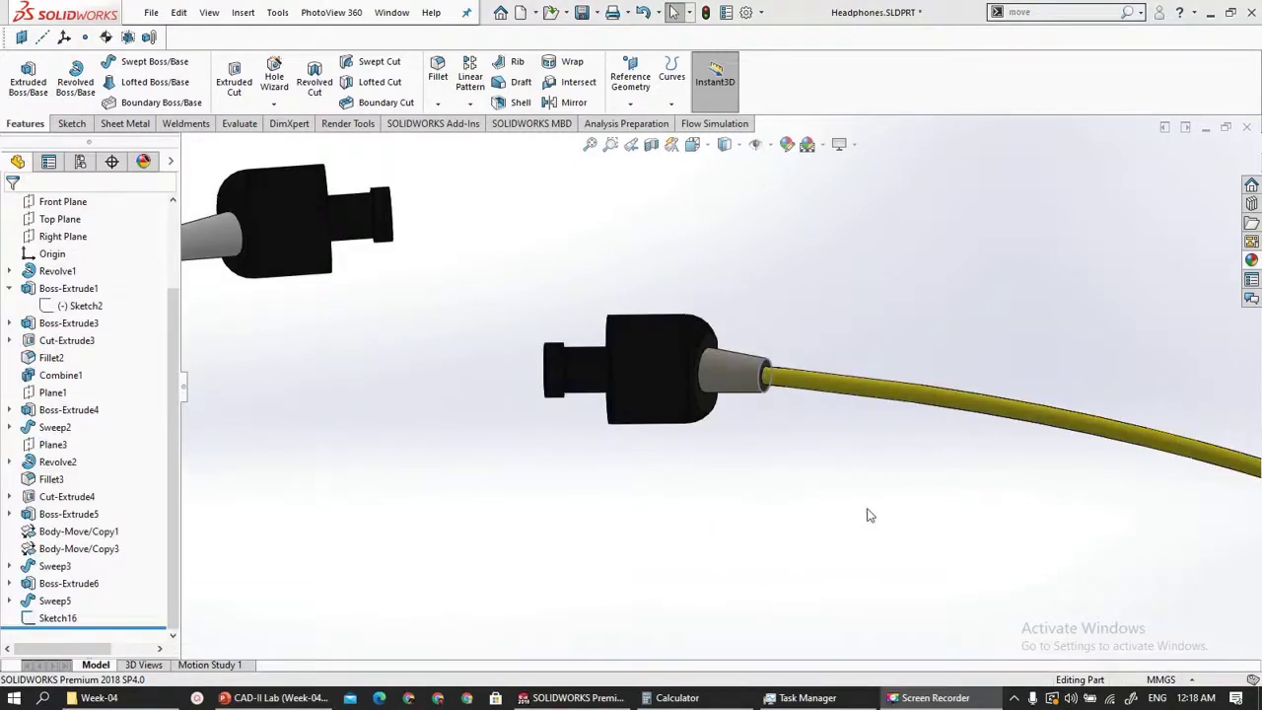
pyautogui.scroll(-4, 718, 421)
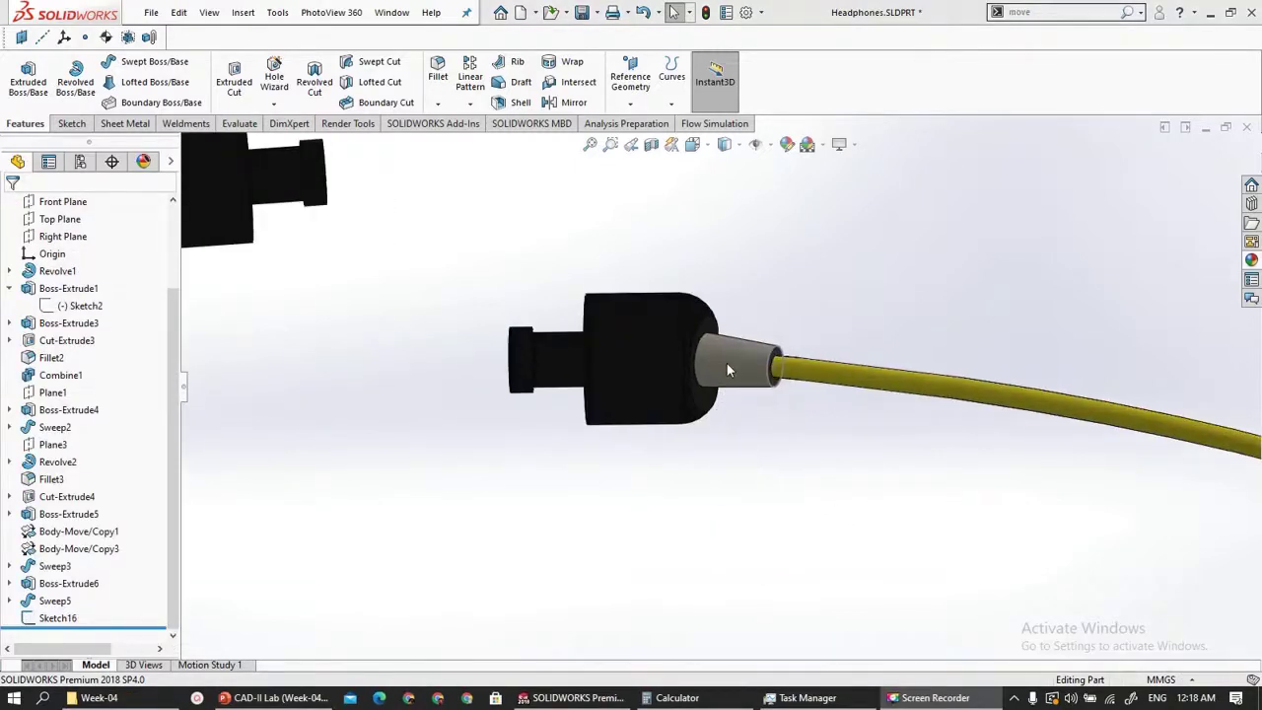
pyautogui.scroll(5, 768, 367)
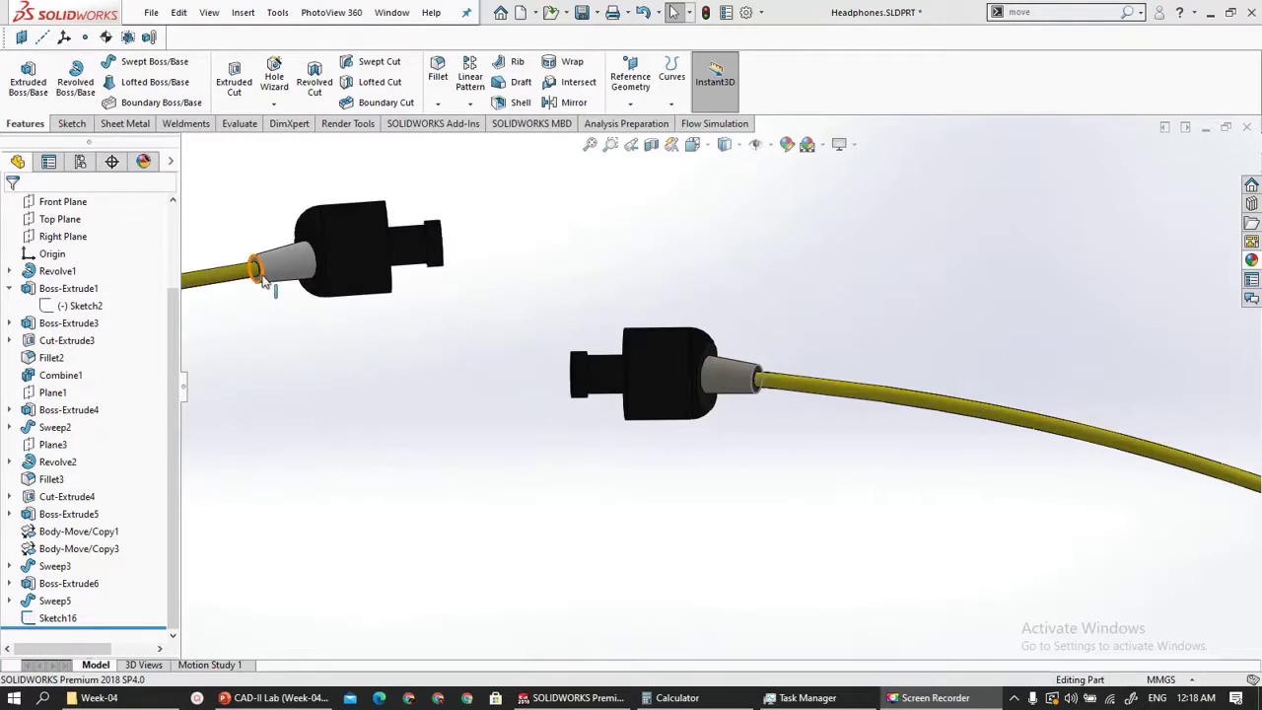
pyautogui.scroll(-3, 750, 404)
pyautogui.scroll(-3, 715, 330)
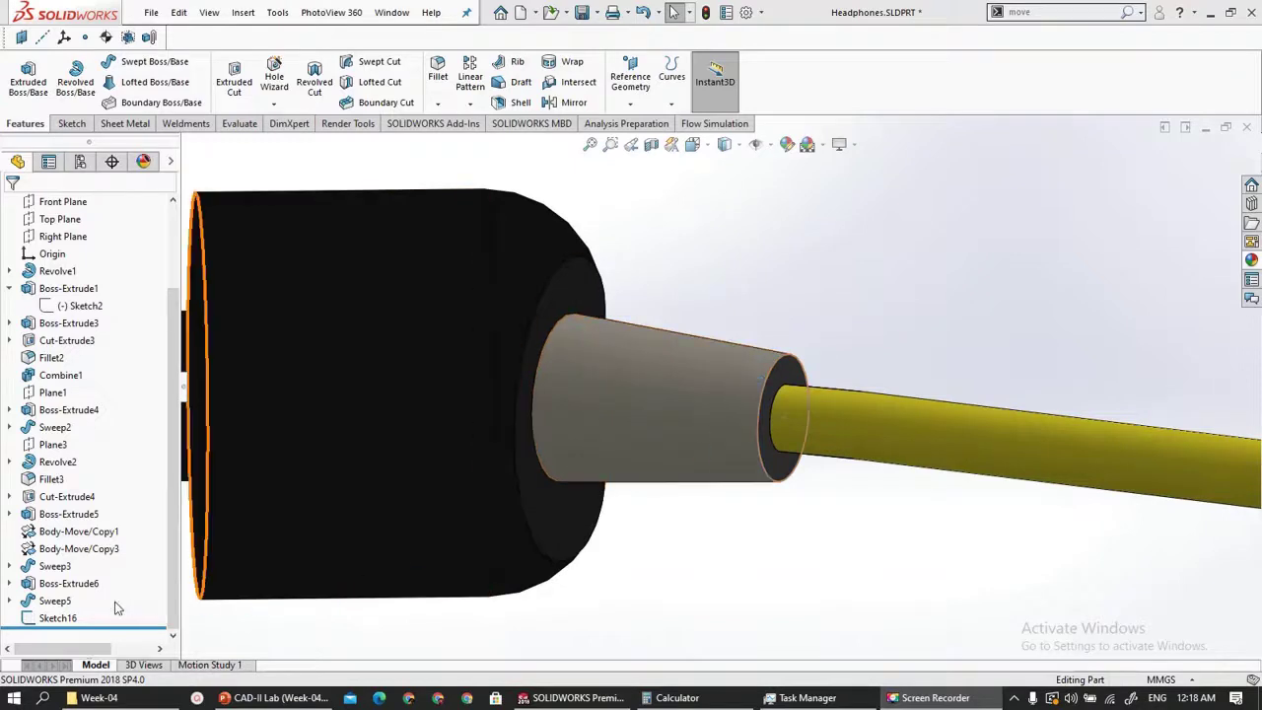
# - Extrude the circle sketch at the tapered sleeve's cable end 0.75 mm with a 5° inward draft
pyautogui.click(58, 618)
pyautogui.scroll(2, 726, 395)
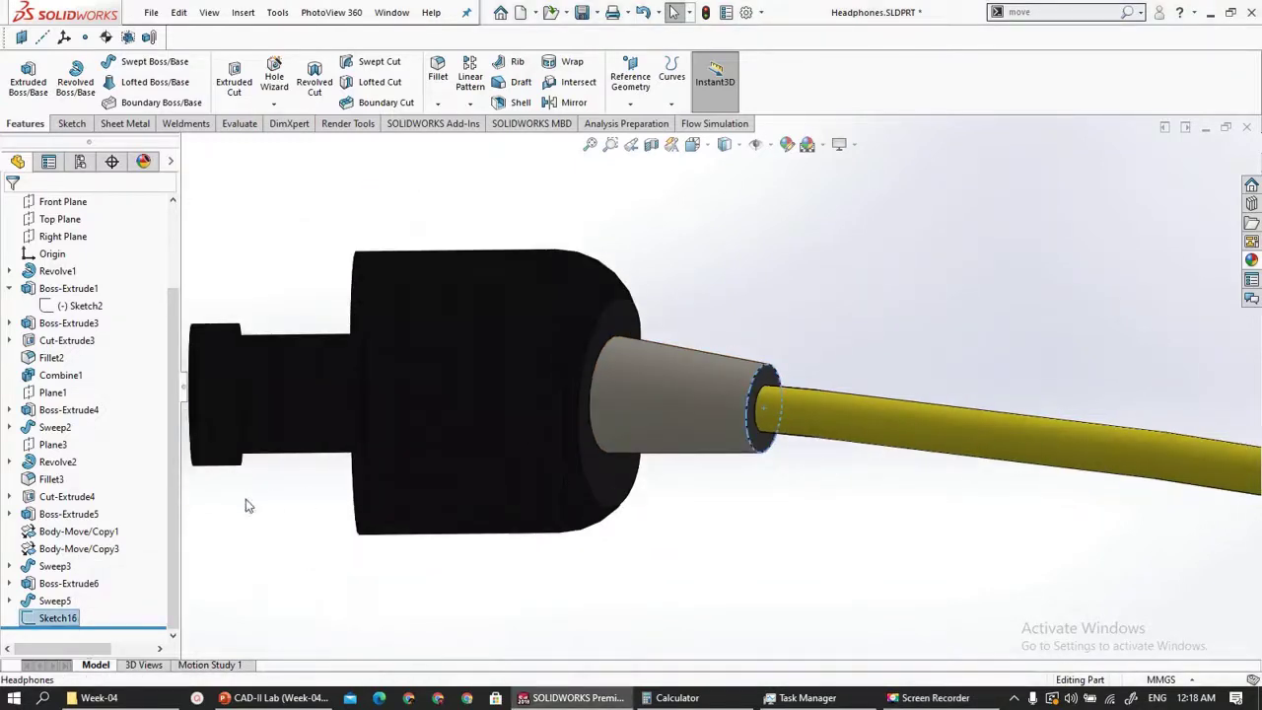
pyautogui.click(27, 79)
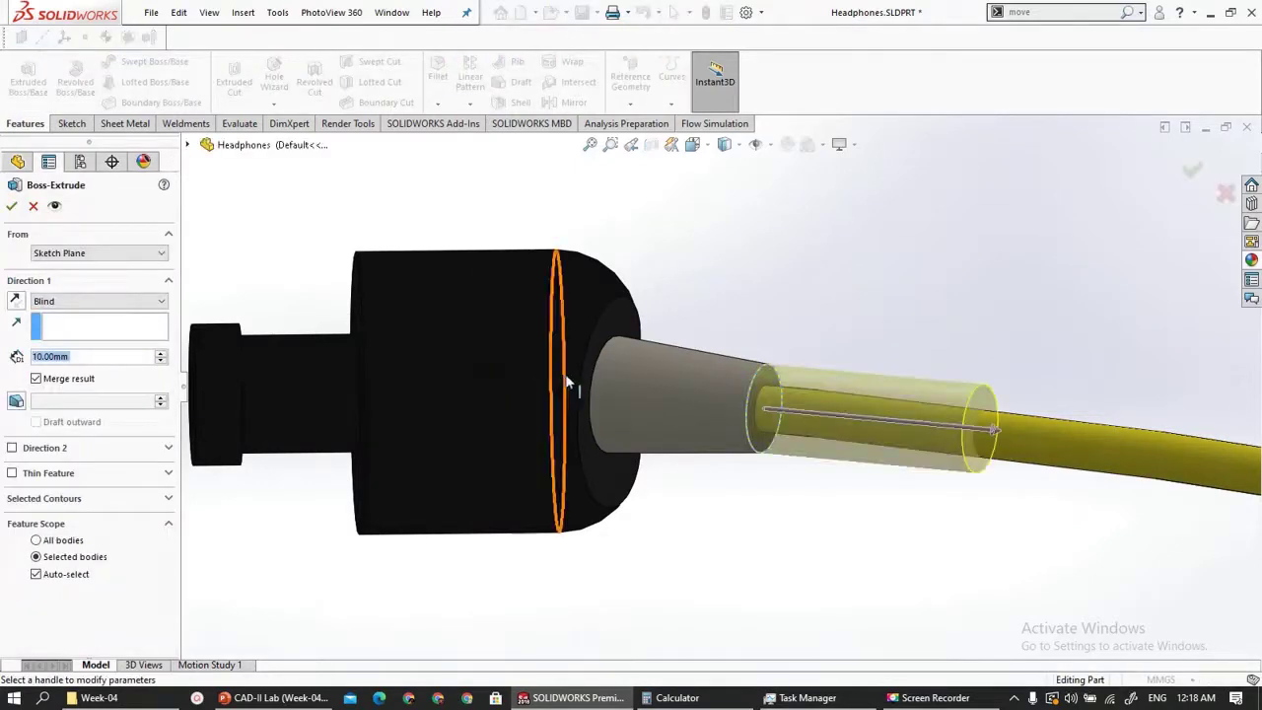
pyautogui.write('0.')
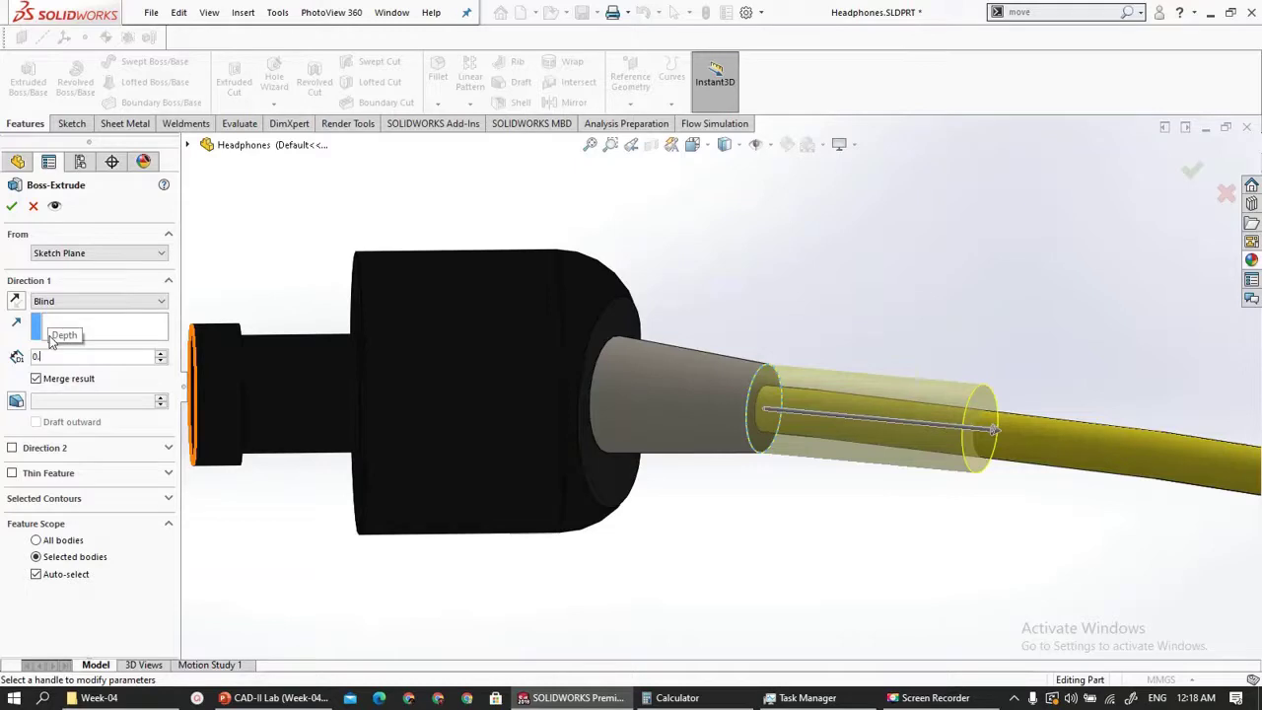
pyautogui.write('75')
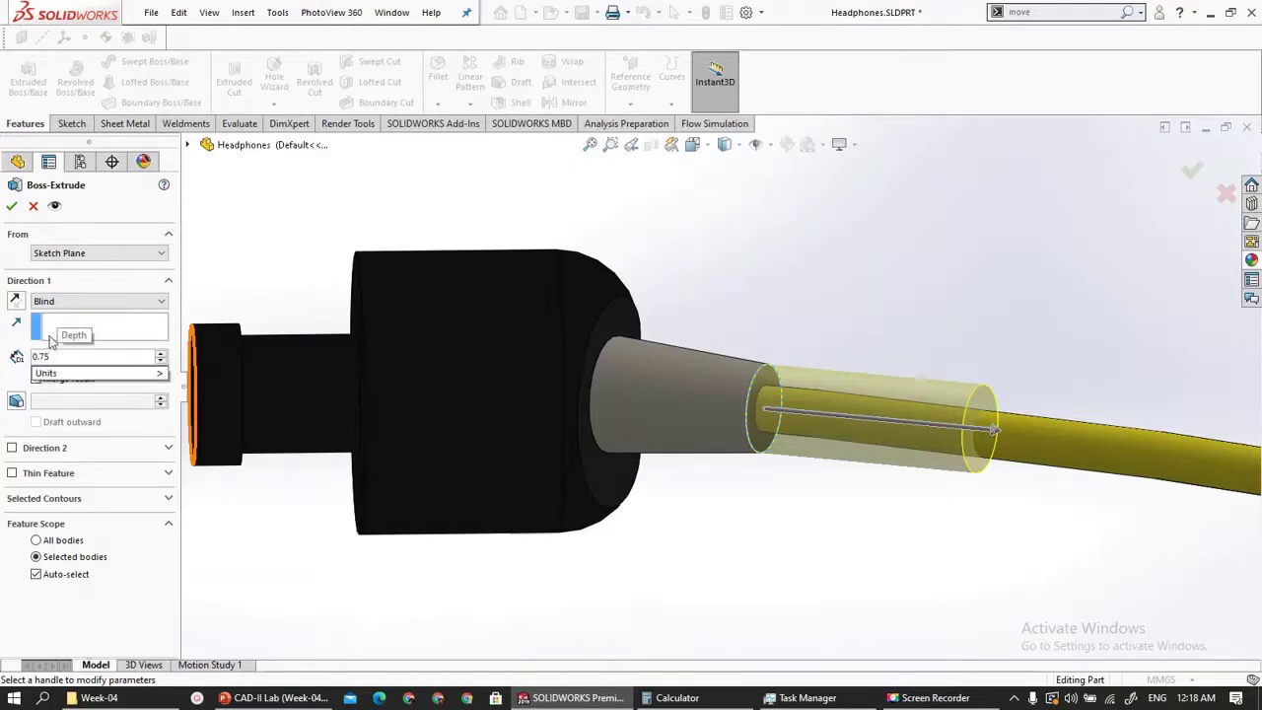
pyautogui.press('Return')
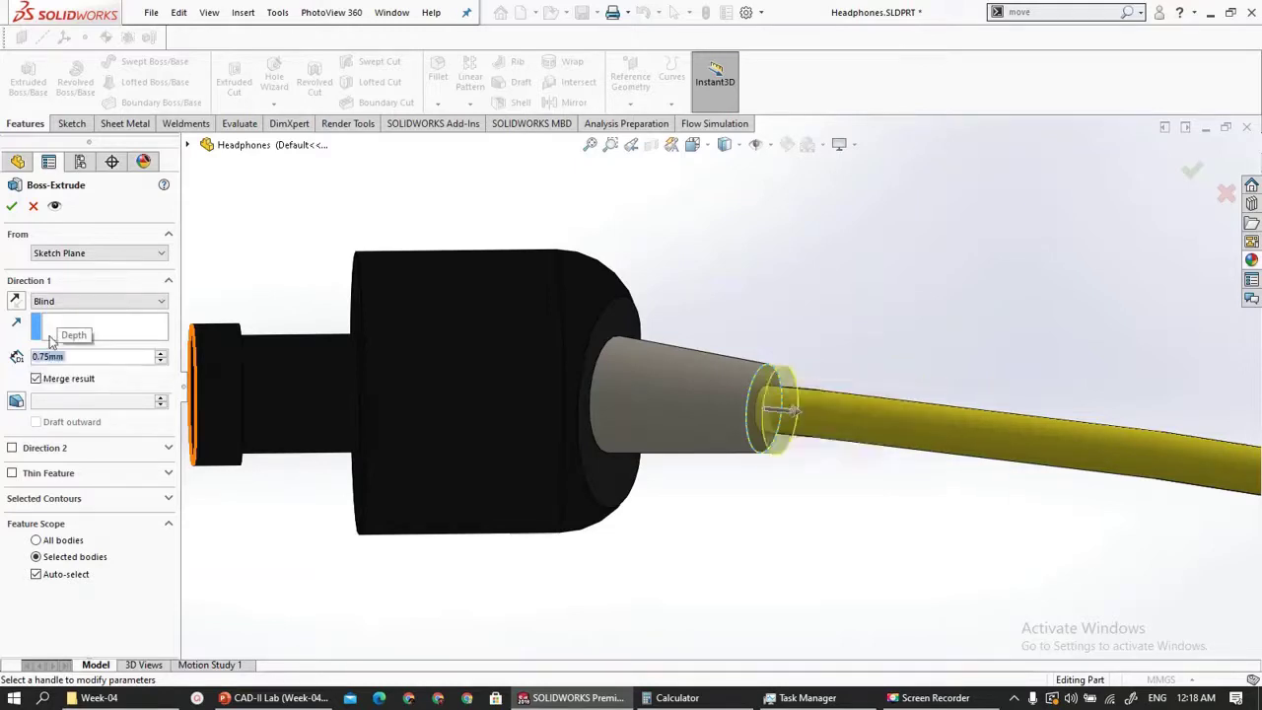
pyautogui.click(16, 402)
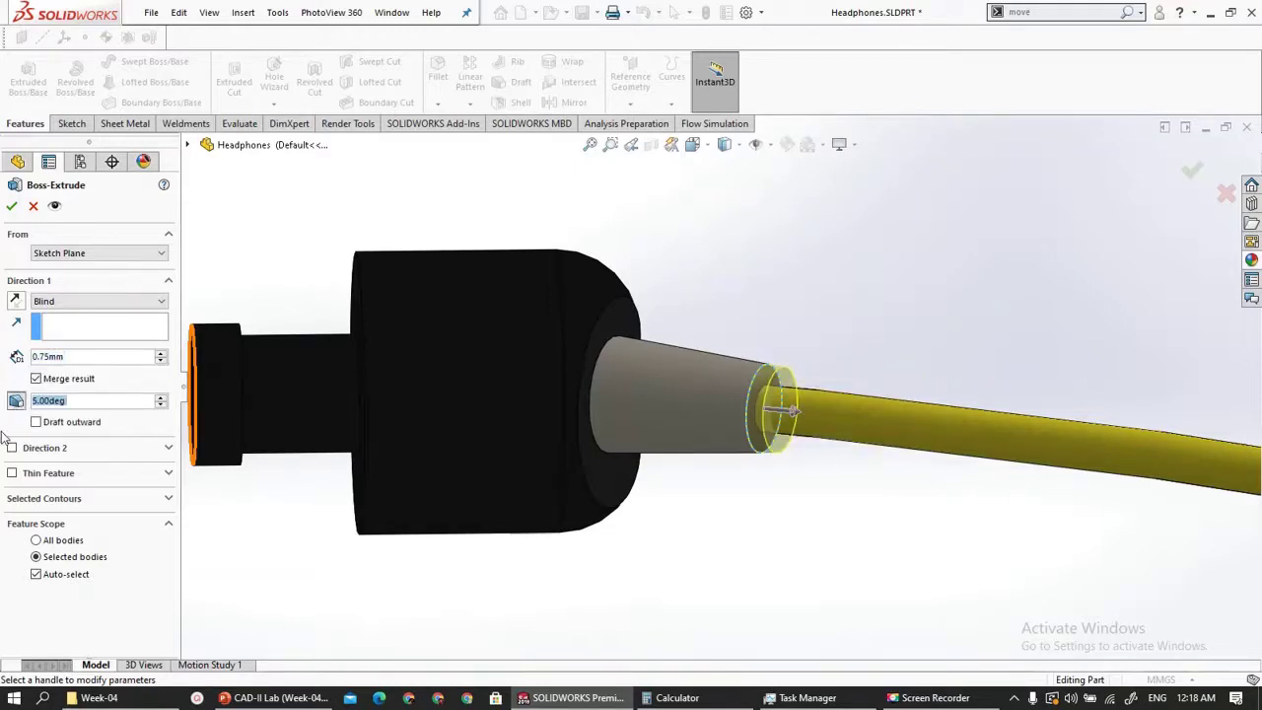
pyautogui.click(12, 205)
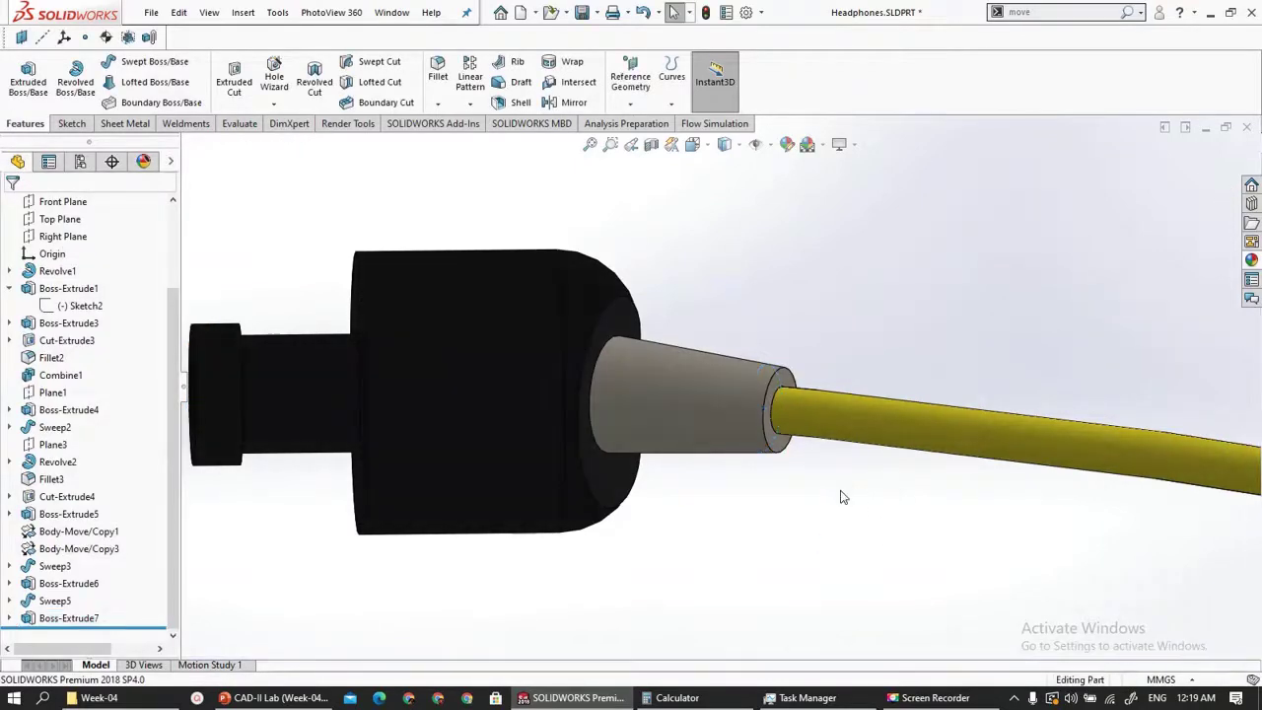
# - Create a new assembly document, continuing despite the low-memory warning
pyautogui.click(150, 13)
pyautogui.click(166, 30)
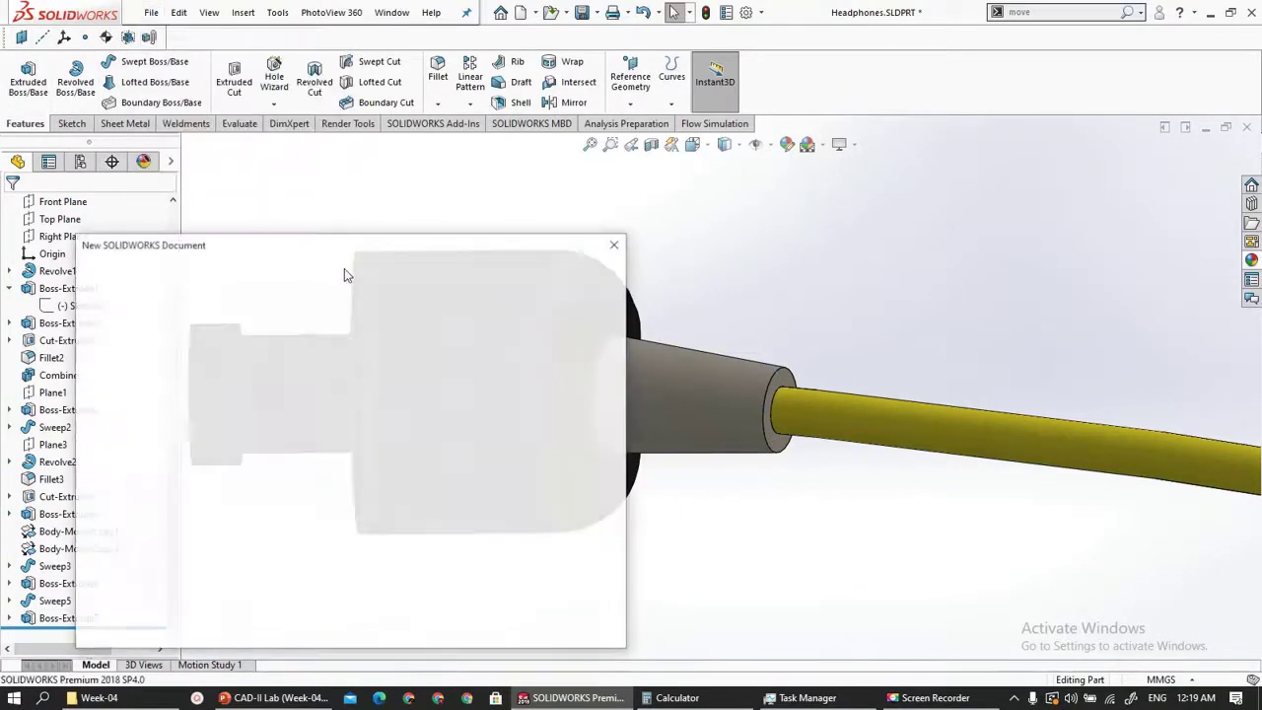
pyautogui.click(424, 617)
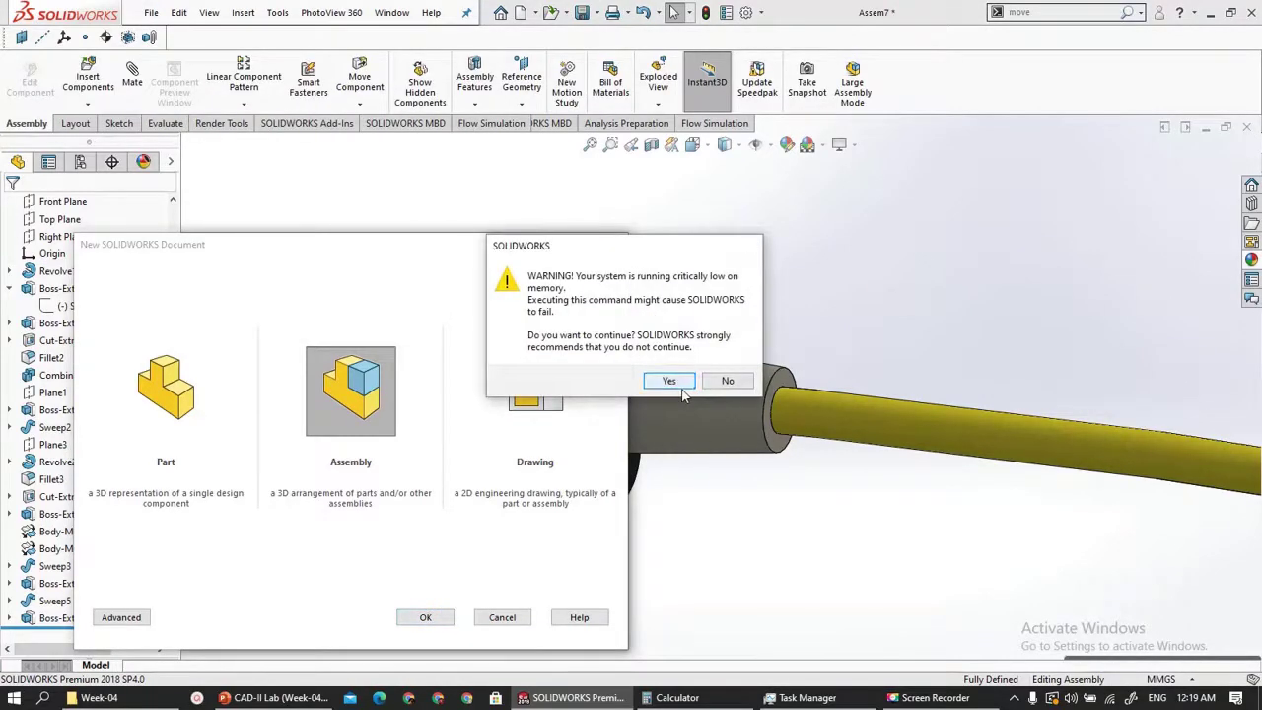
pyautogui.click(680, 388)
pyautogui.click(681, 391)
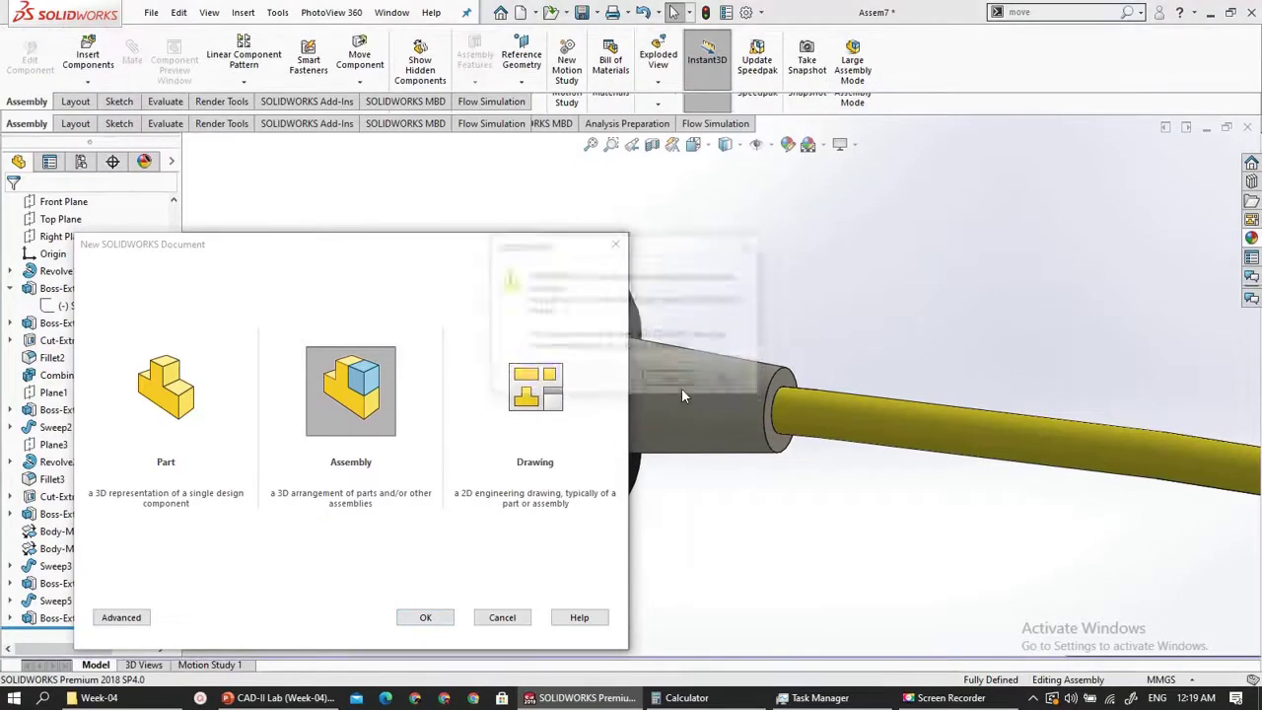
pyautogui.click(682, 391)
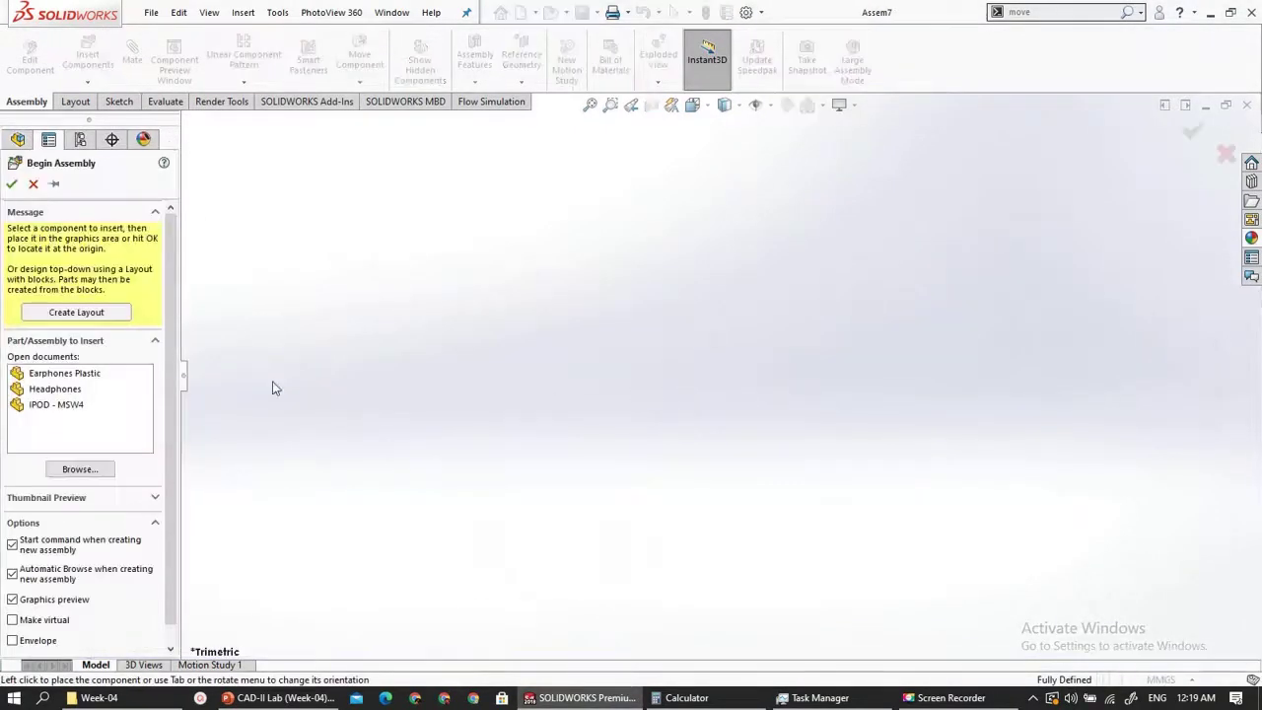
# - Insert the Headphones part as the first component of the assembly
pyautogui.click(38, 391)
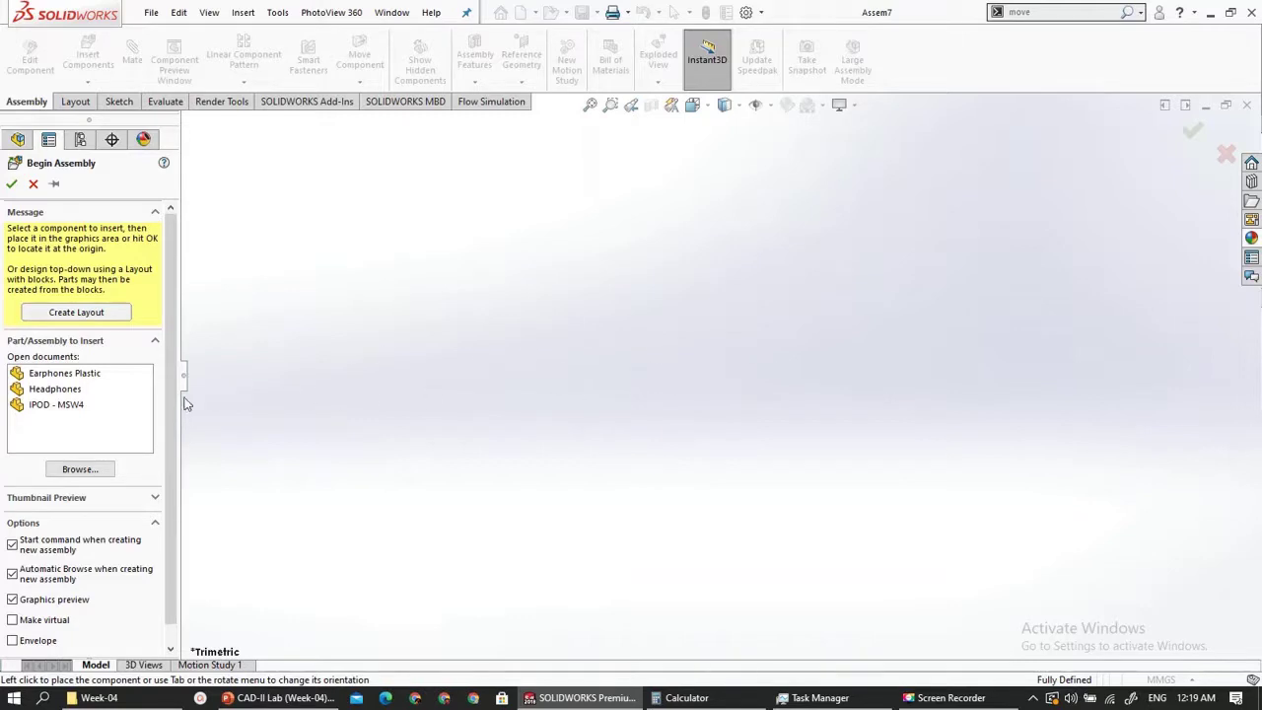
pyautogui.click(66, 390)
pyautogui.click(38, 391)
pyautogui.click(644, 373)
pyautogui.click(644, 370)
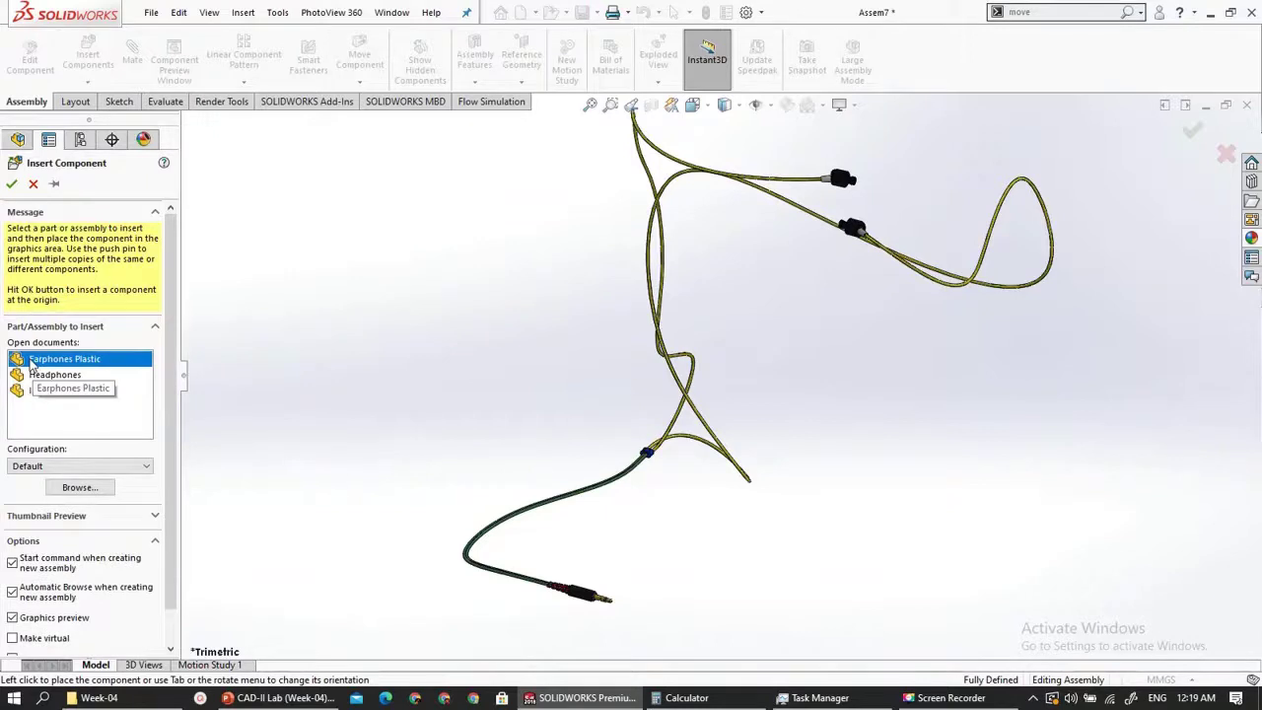
# - Insert the Earphones Plastic part beside the upper earpiece of the headphones
pyautogui.click(33, 361)
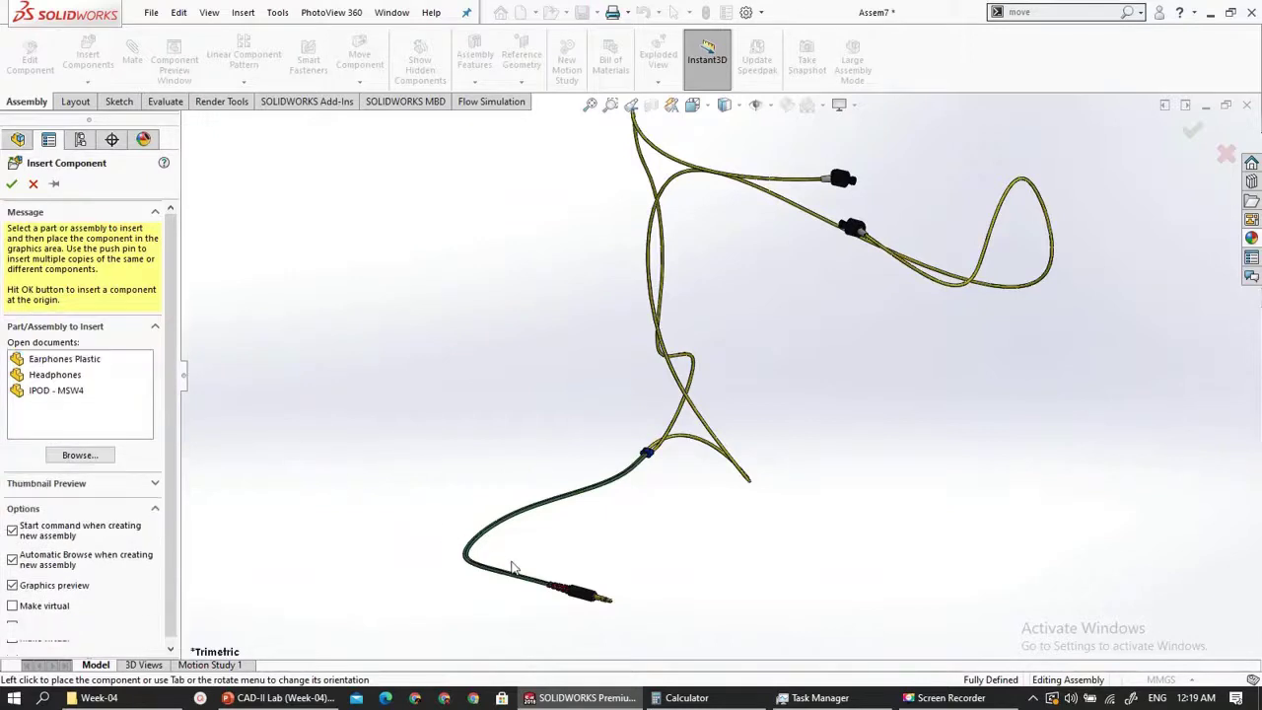
pyautogui.click(41, 360)
pyautogui.click(890, 197)
pyautogui.scroll(-2, 878, 194)
pyautogui.scroll(-3, 868, 202)
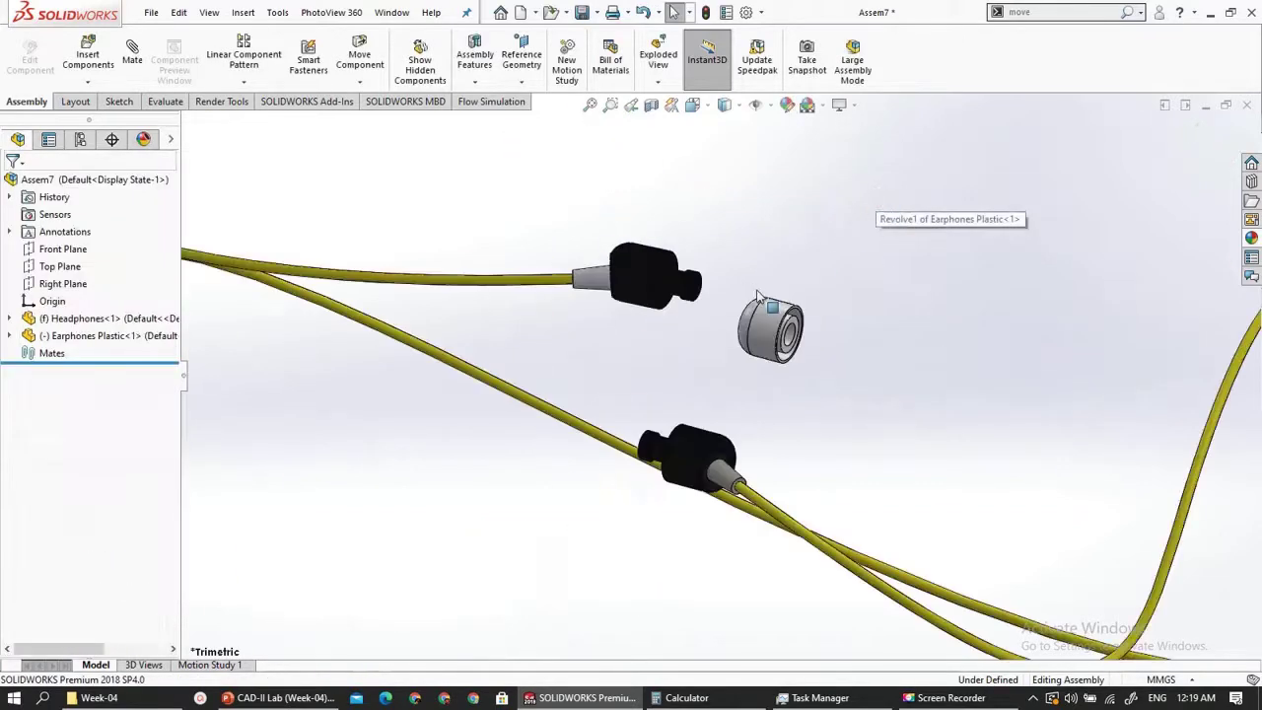
# - Move the earbud tip next to the lower earpiece's stem
pyautogui.scroll(2, 750, 303)
pyautogui.scroll(2, 756, 369)
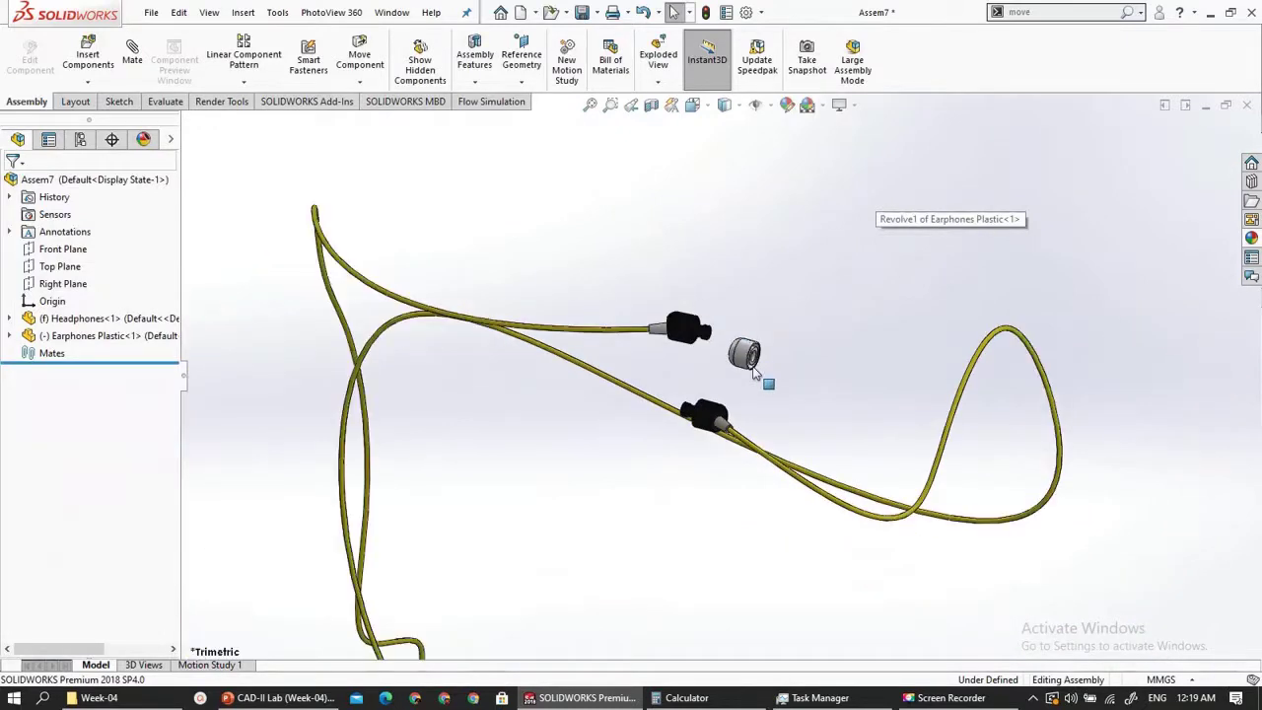
pyautogui.scroll(-2, 754, 370)
pyautogui.moveTo(715, 358); pyautogui.dragTo(472, 465)
pyautogui.scroll(2, 471, 466)
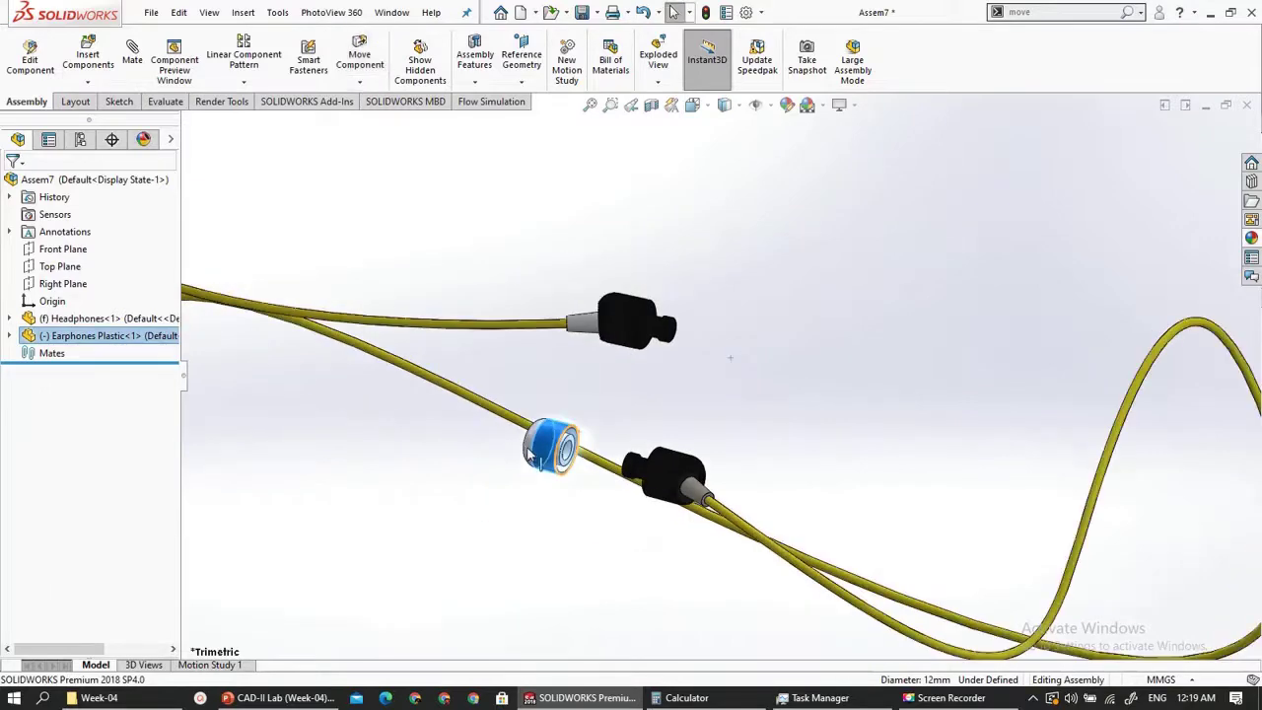
# - Copy the earbud tip beside the upper earpiece and rotate the copy so its open end faces the stem
pyautogui.scroll(-4, 579, 483)
pyautogui.scroll(-3, 552, 426)
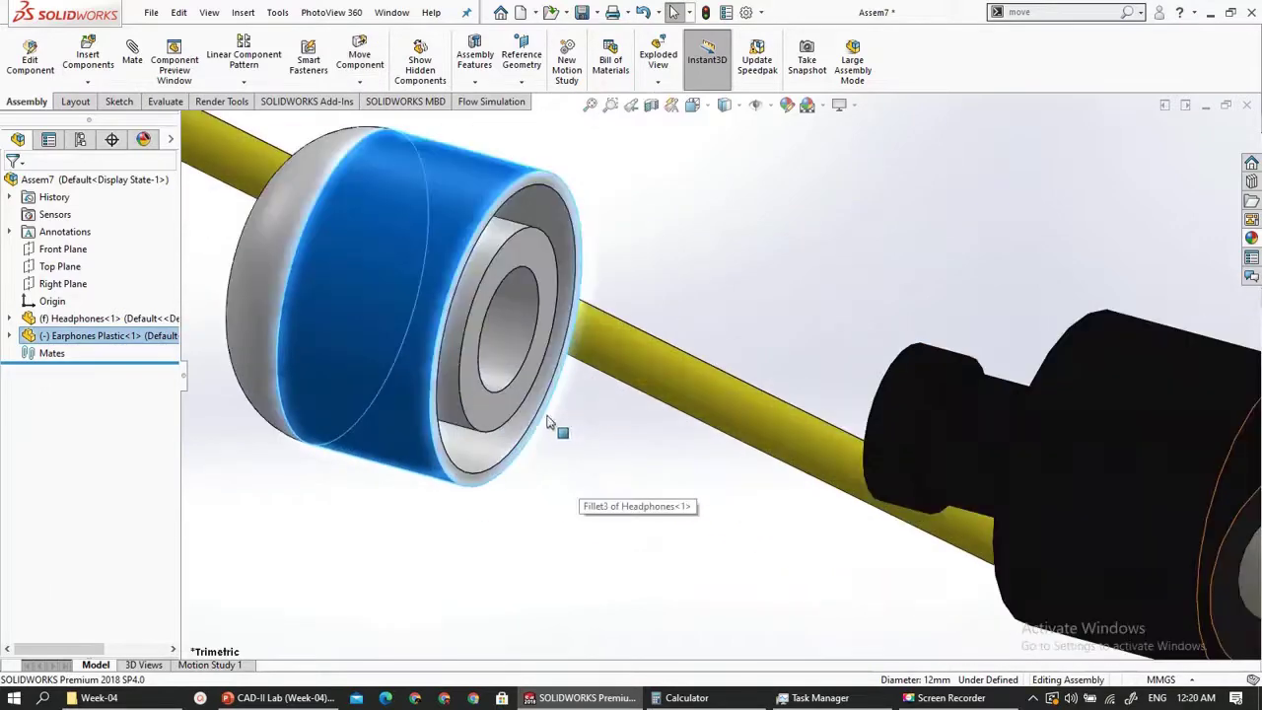
pyautogui.scroll(6, 531, 384)
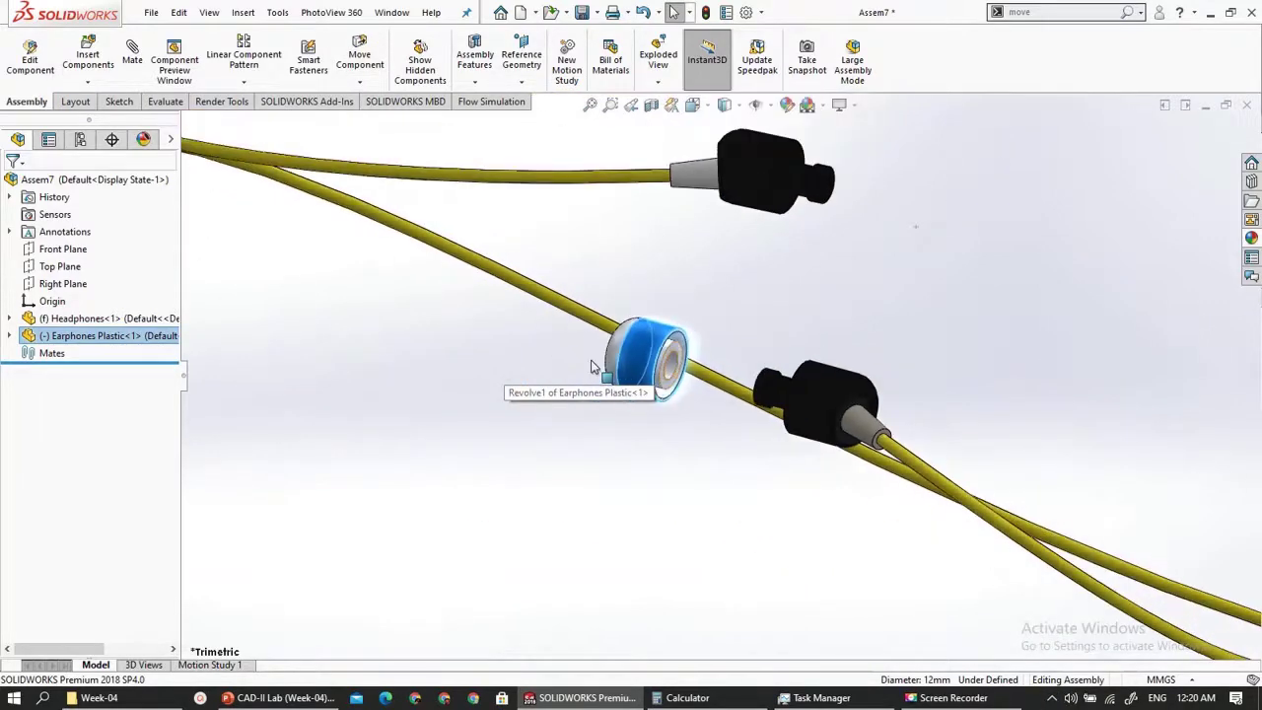
pyautogui.keyDown('ctrl'); pyautogui.moveTo(592, 367); pyautogui.dragTo(887, 204); pyautogui.keyUp('ctrl')
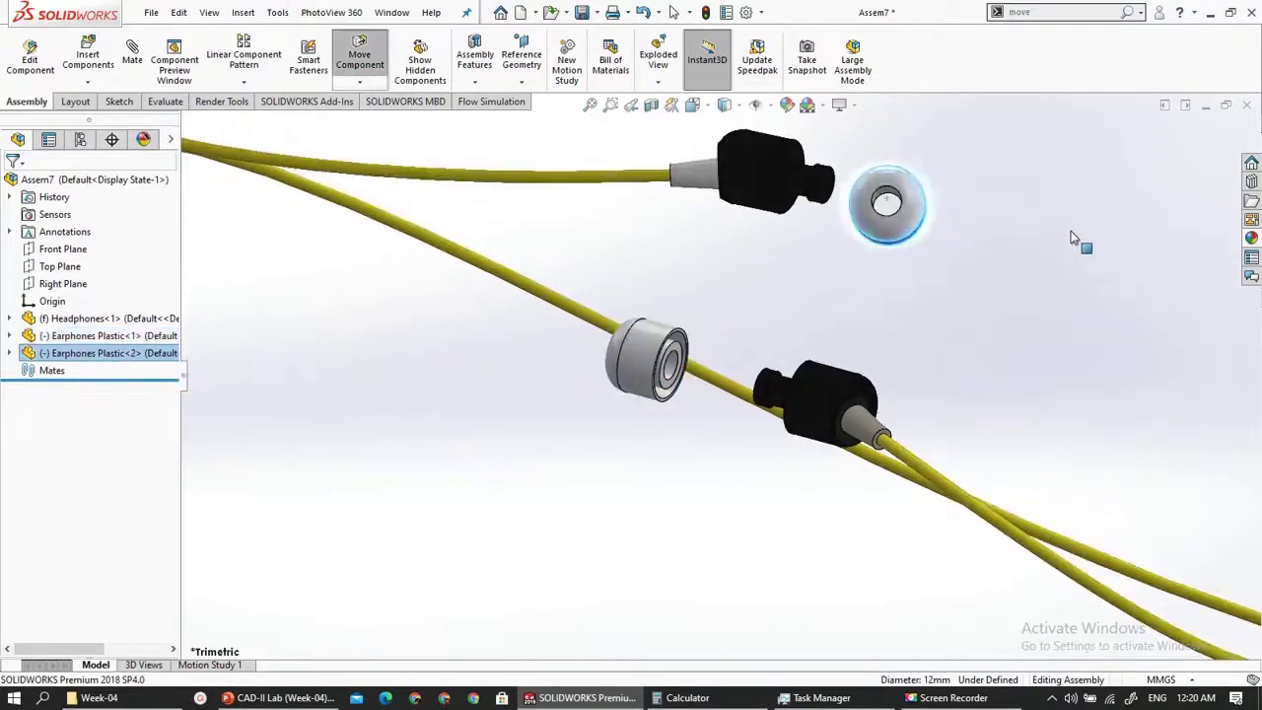
pyautogui.moveTo(1122, 260); pyautogui.dragTo(1164, 307, button='right')
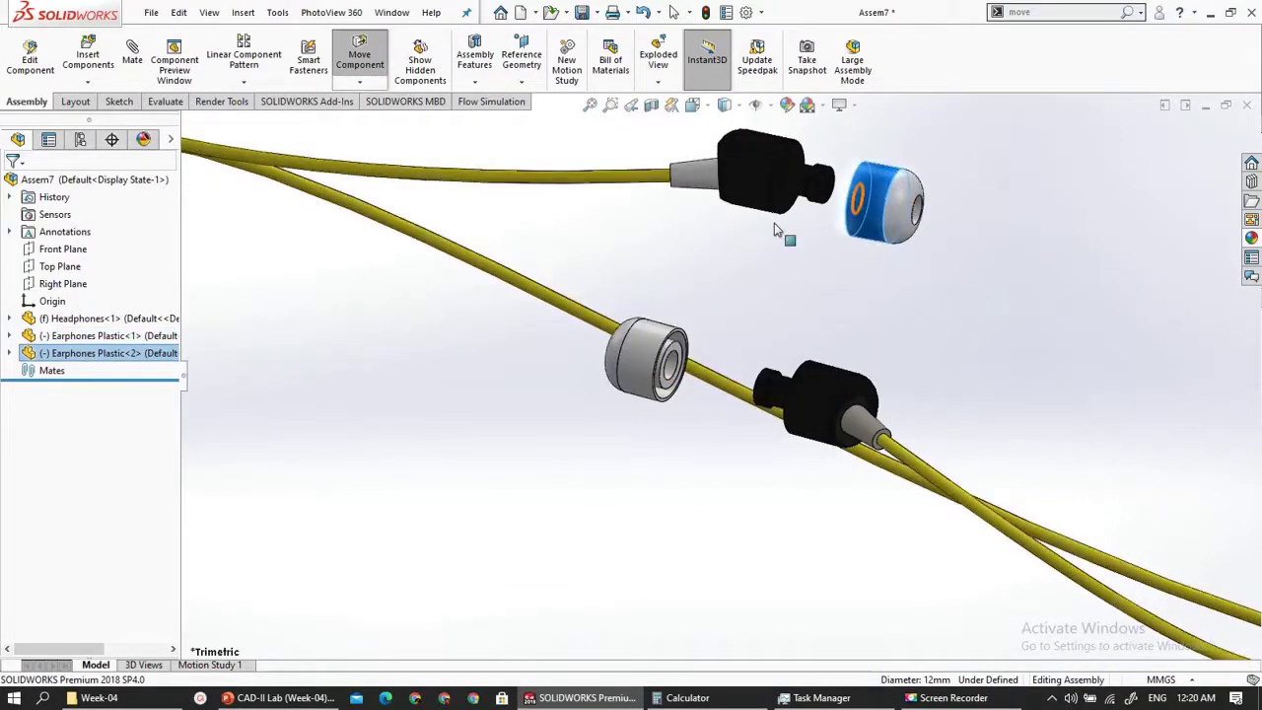
pyautogui.scroll(-2, 783, 234)
pyautogui.click(132, 51)
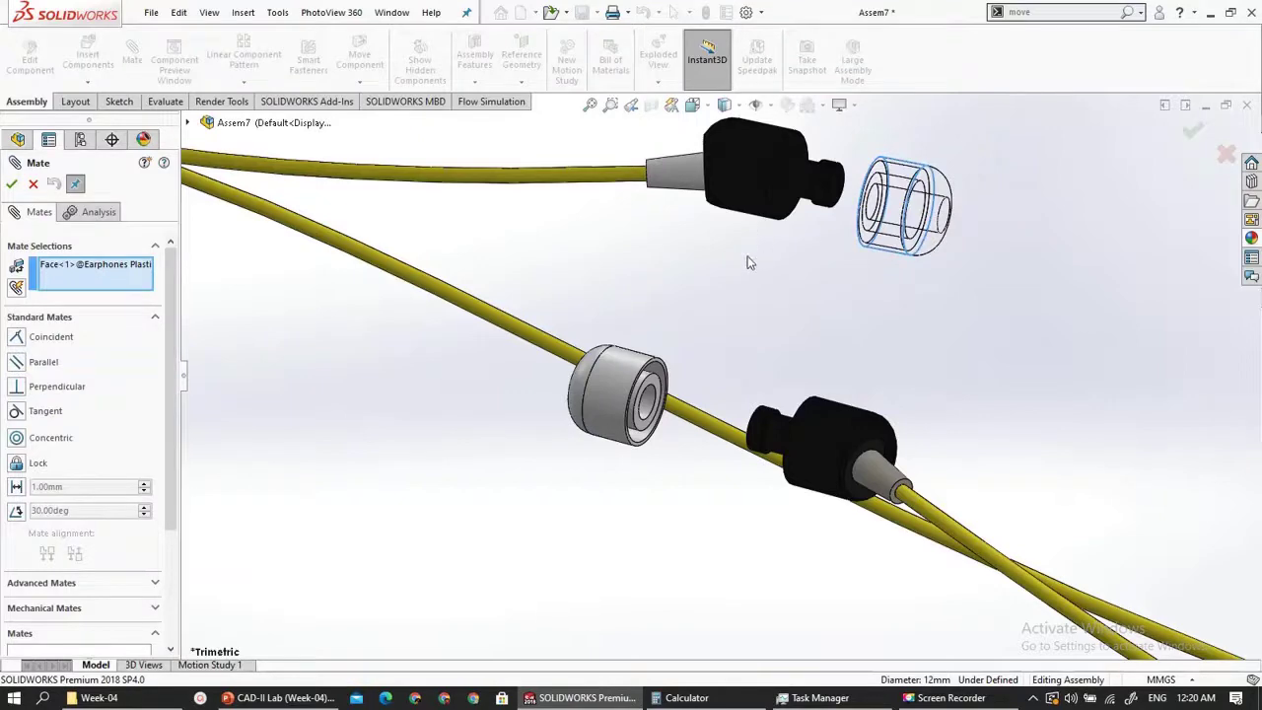
pyautogui.click(33, 186)
# - Add a concentric mate between the upper earpiece's cylindrical neck and the copied earbud tip's inner bore
pyautogui.scroll(-3, 874, 229)
pyautogui.scroll(3, 858, 227)
pyautogui.moveTo(856, 226); pyautogui.dragTo(900, 247, button='middle')
pyautogui.scroll(-5, 804, 281)
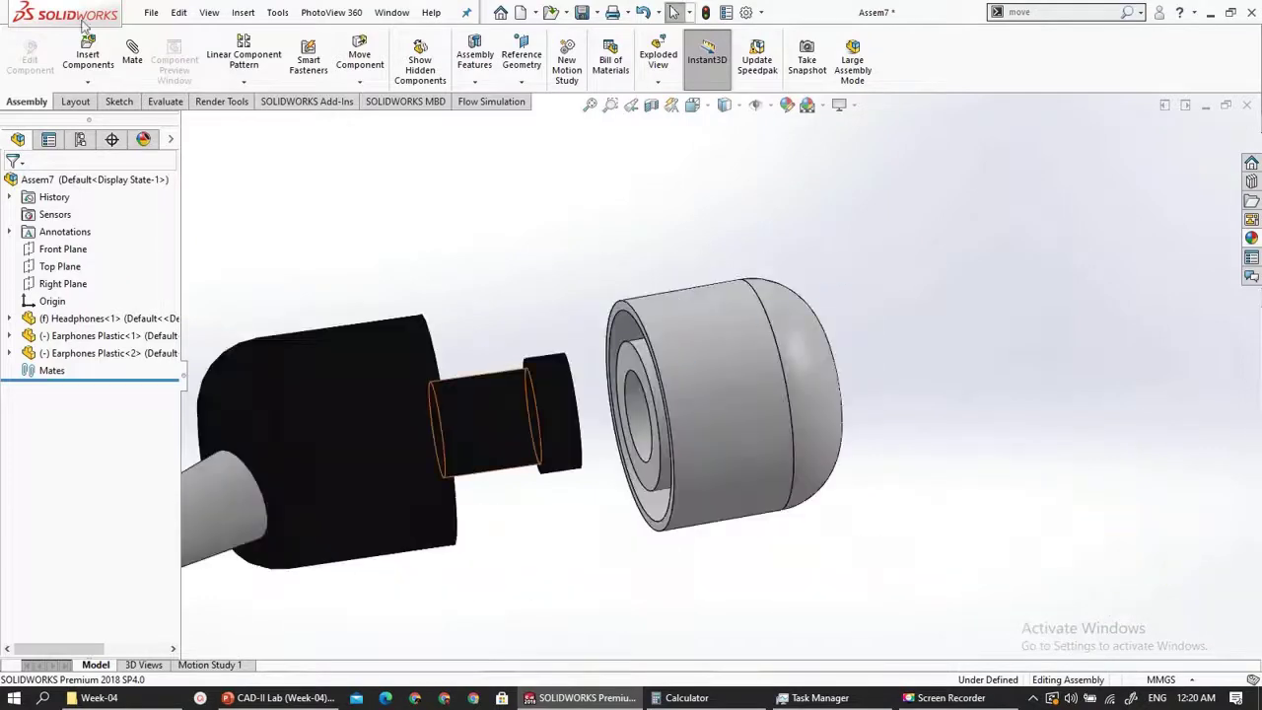
pyautogui.click(133, 55)
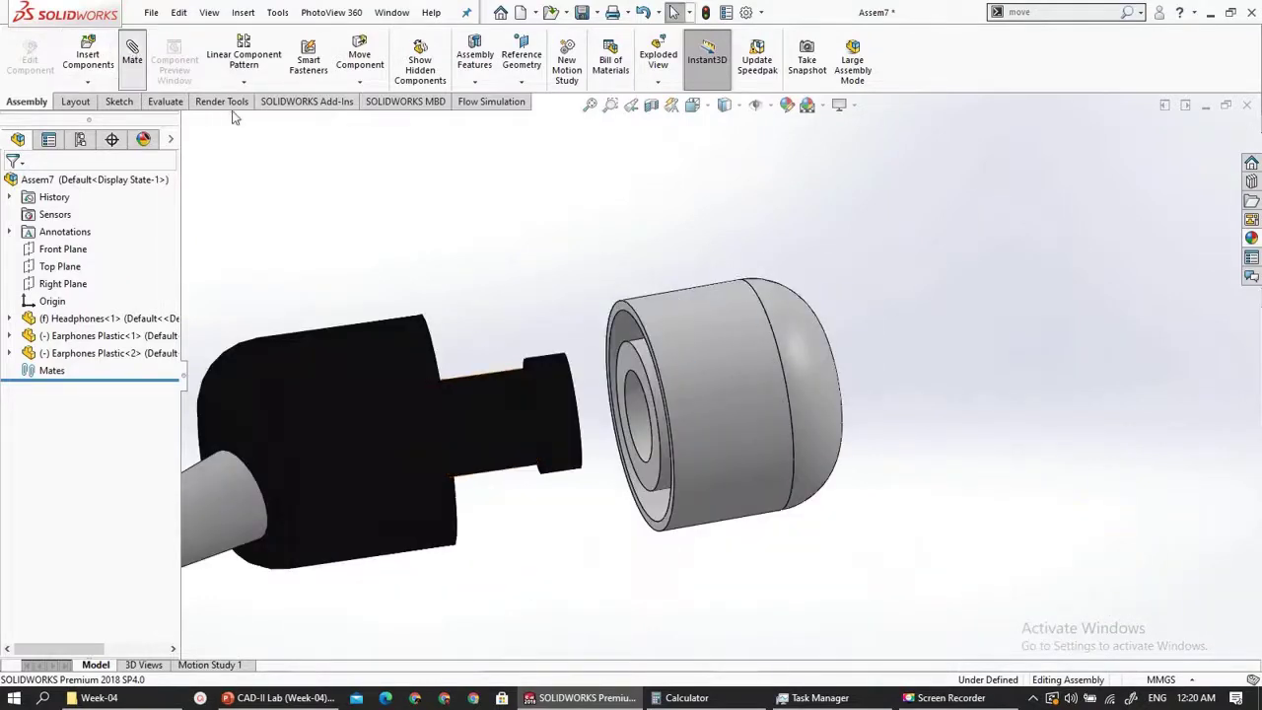
pyautogui.click(487, 408)
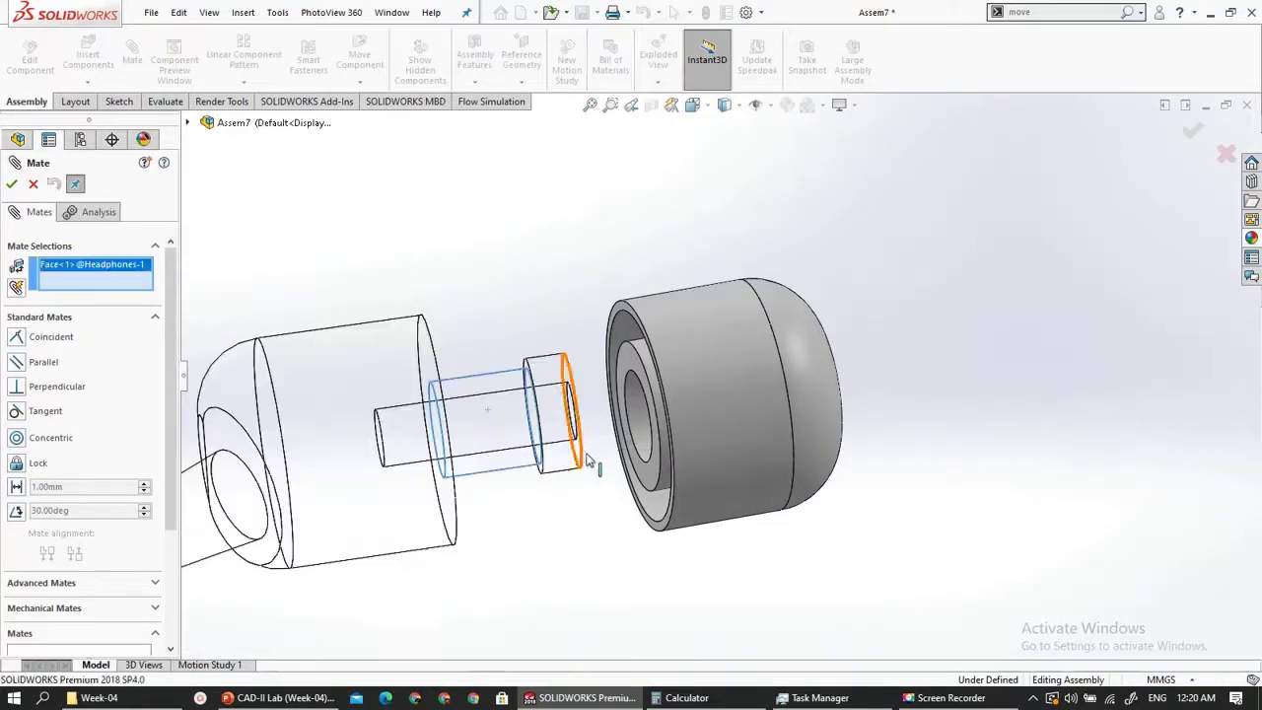
pyautogui.click(641, 412)
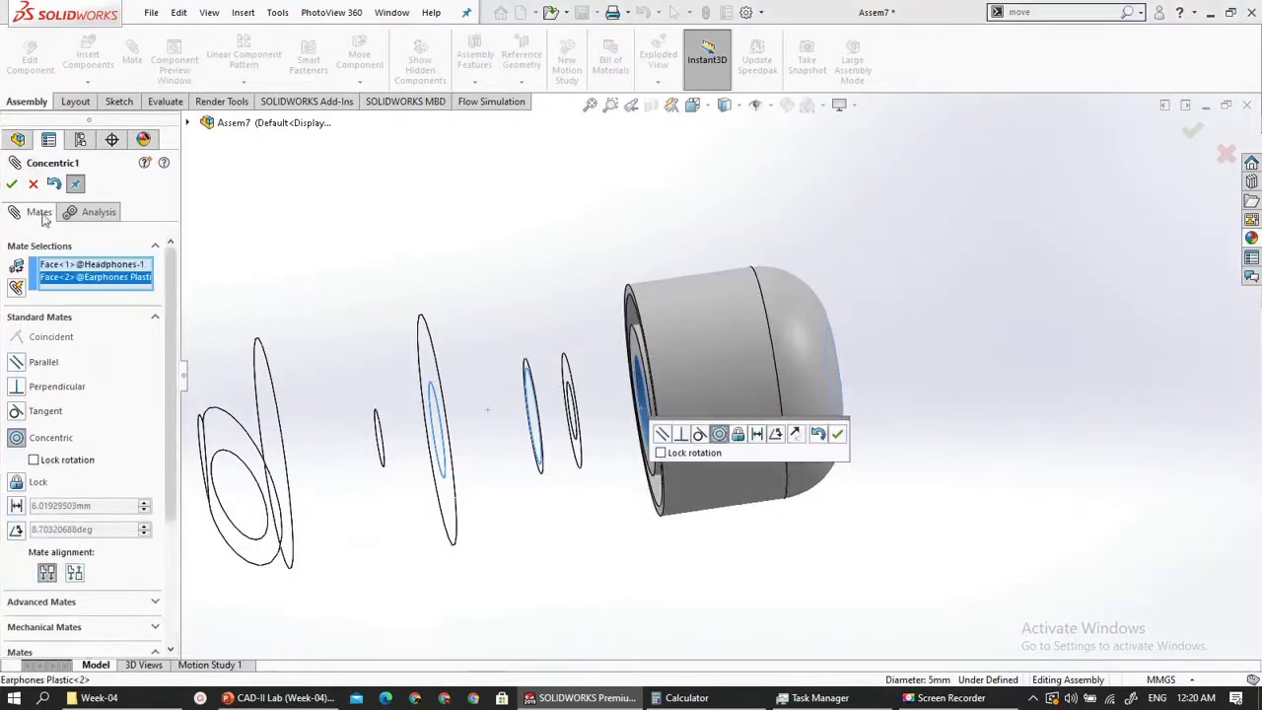
pyautogui.click(12, 184)
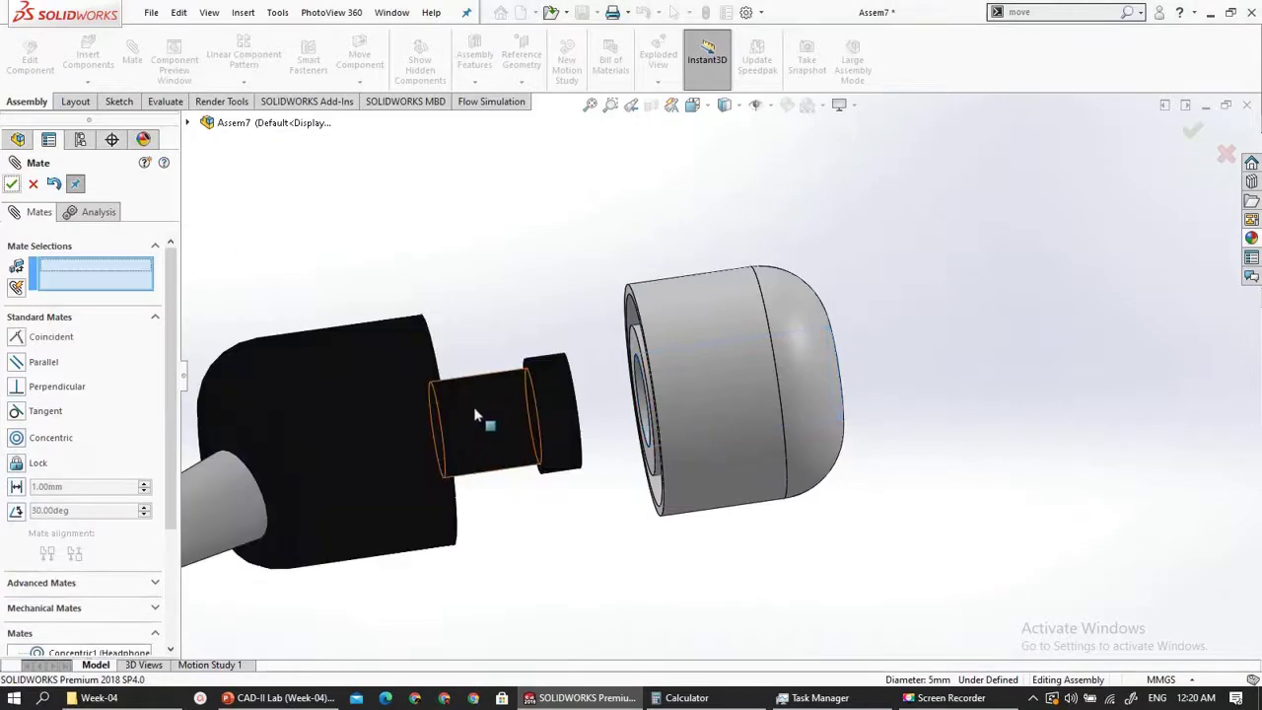
# - Add a 1 mm distance mate between the upper earpiece's flat front face and the end face of the earbud tip's inner ring
pyautogui.moveTo(642, 516)
pyautogui.mouseDown()
pyautogui.moveTo(286, 426)
pyautogui.moveTo(227, 430)
pyautogui.moveTo(719, 437)
pyautogui.moveTo(601, 444)
pyautogui.moveTo(631, 439)
pyautogui.moveTo(621, 446)
pyautogui.mouseUp()
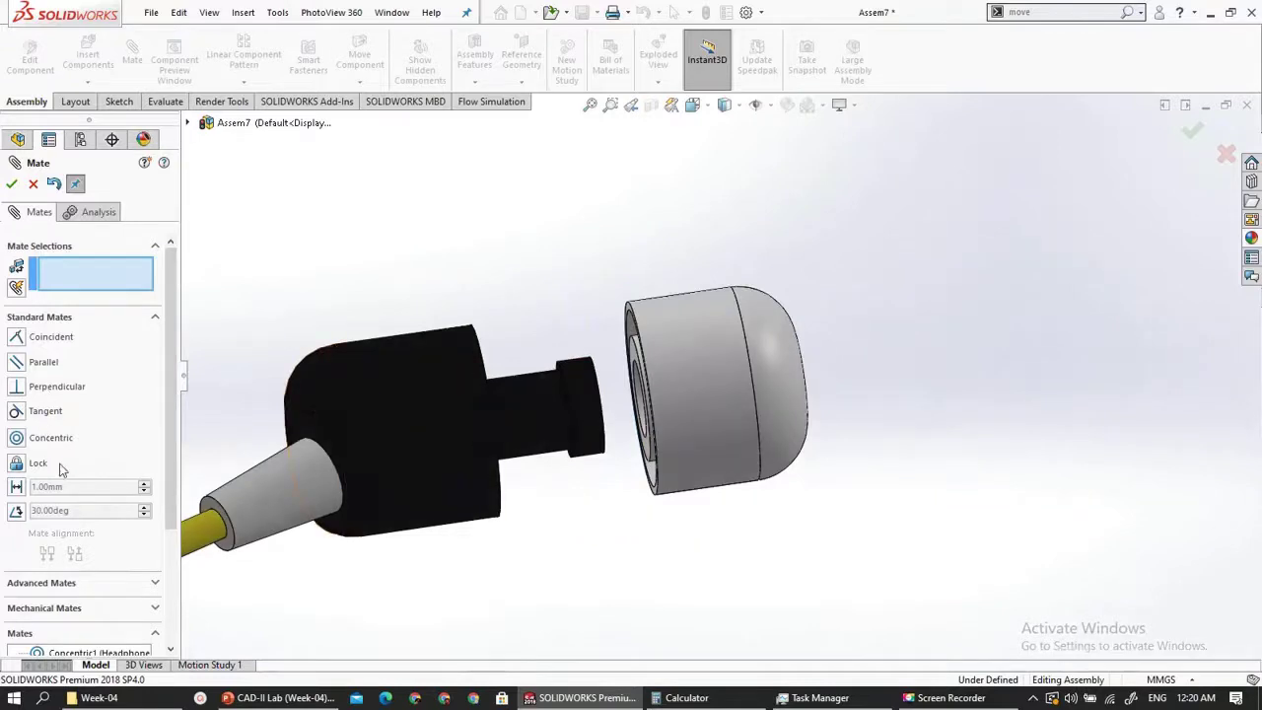
pyautogui.moveTo(598, 559); pyautogui.dragTo(555, 491, button='middle')
pyautogui.scroll(3, 729, 470)
pyautogui.scroll(-2, 728, 474)
pyautogui.click(743, 516)
pyautogui.scroll(3, 706, 570)
pyautogui.moveTo(706, 570)
pyautogui.mouseDown(button='middle')
pyautogui.moveTo(789, 522)
pyautogui.moveTo(845, 509)
pyautogui.moveTo(660, 513)
pyautogui.mouseUp(button='middle')
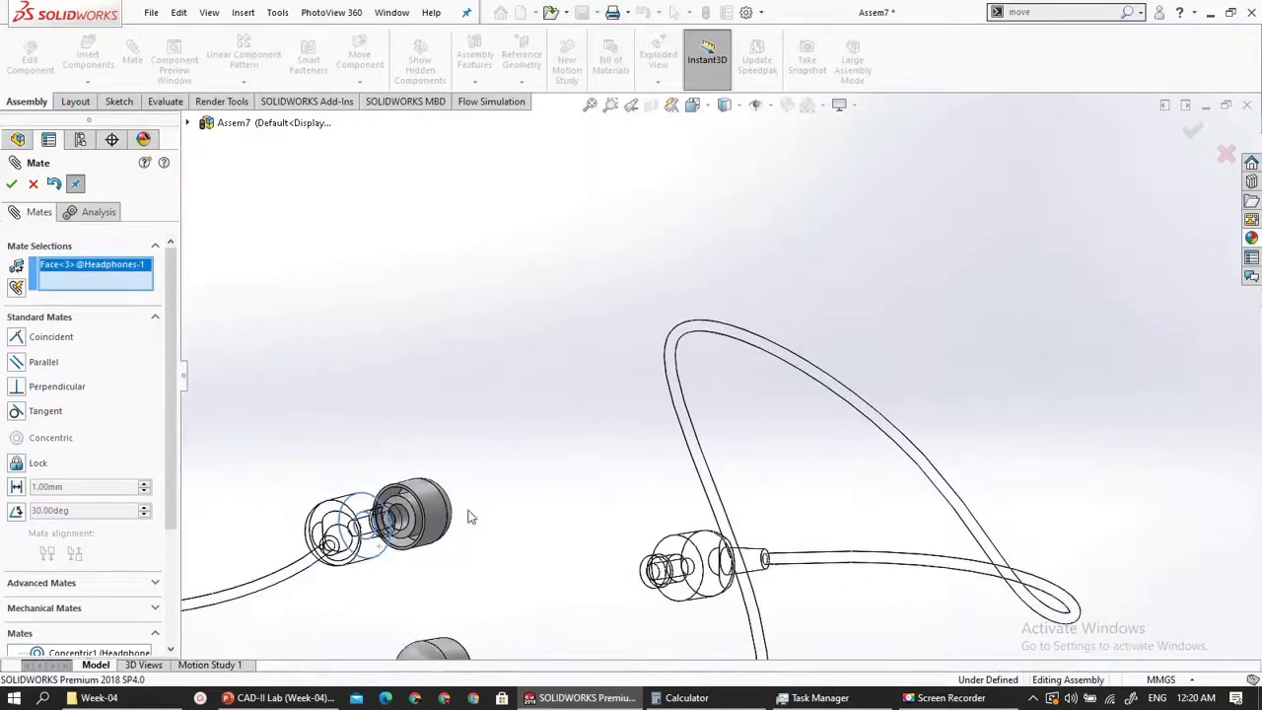
pyautogui.scroll(-2, 394, 585)
pyautogui.scroll(-3, 601, 456)
pyautogui.scroll(-3, 703, 357)
pyautogui.scroll(-3, 676, 253)
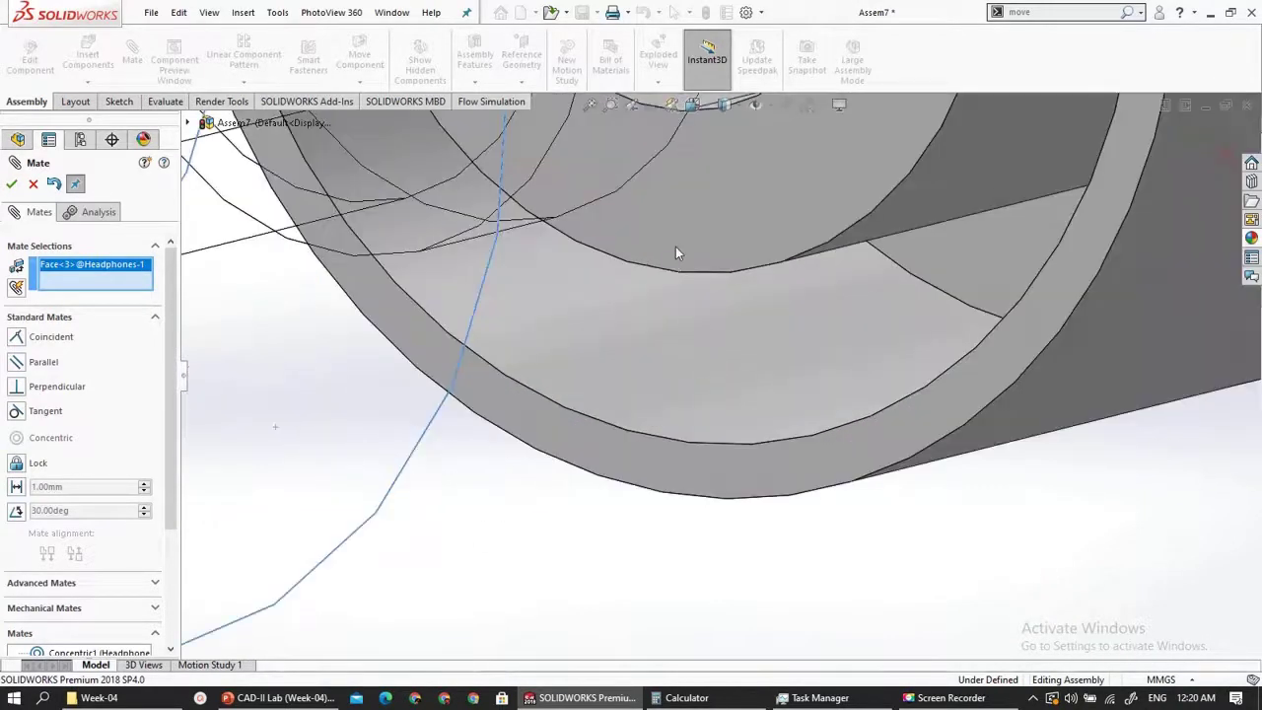
pyautogui.click(677, 213)
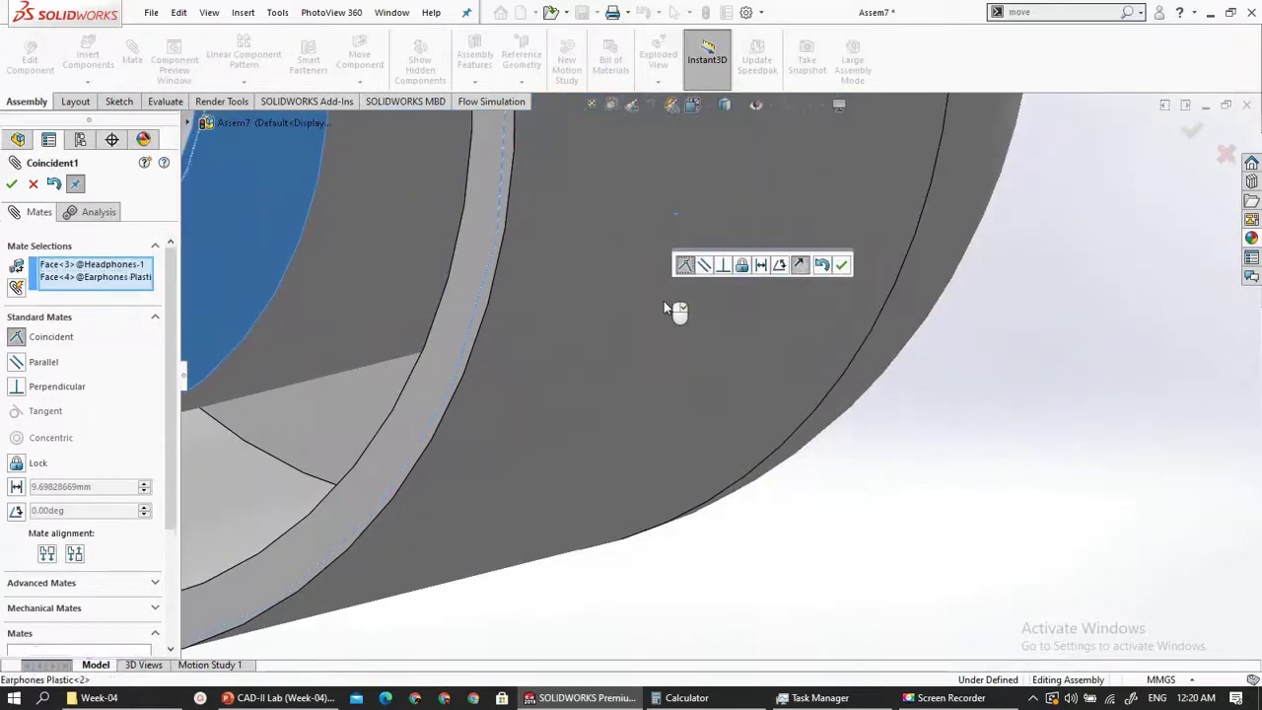
pyautogui.scroll(5, 664, 301)
pyautogui.moveTo(608, 372); pyautogui.dragTo(573, 401, button='middle')
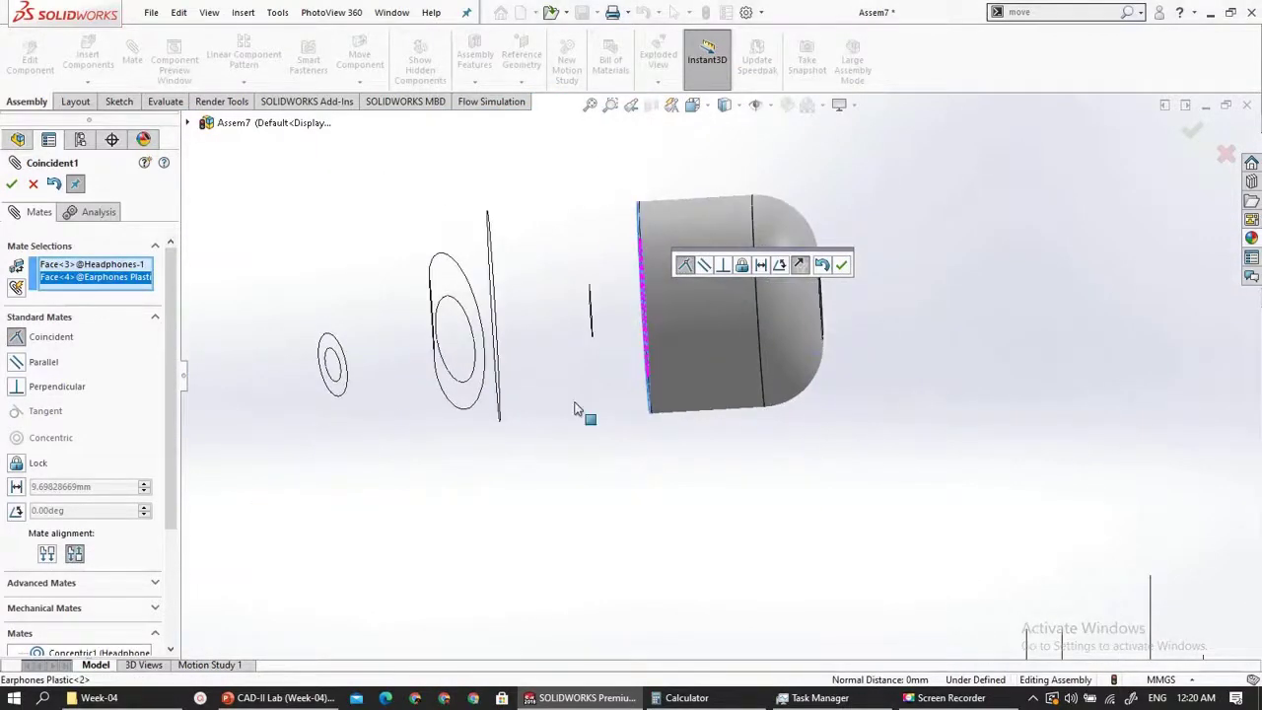
pyautogui.click(761, 266)
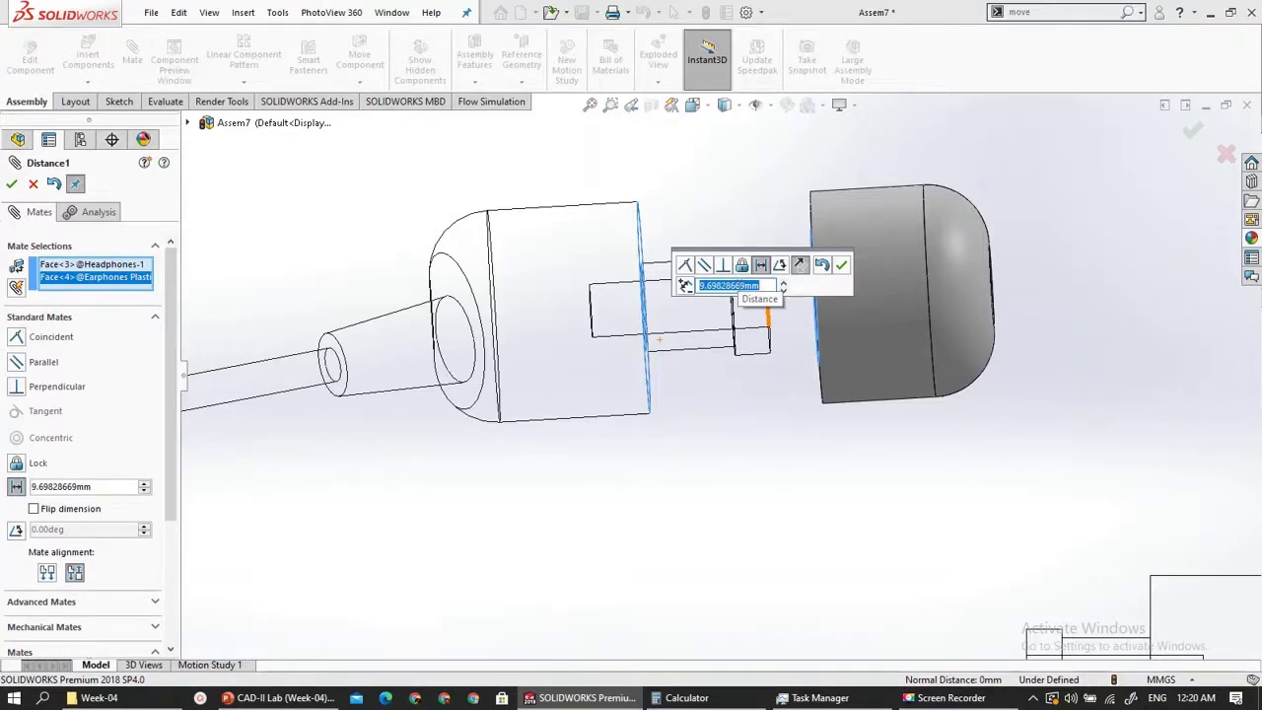
pyautogui.write('1')
pyautogui.press('Return')
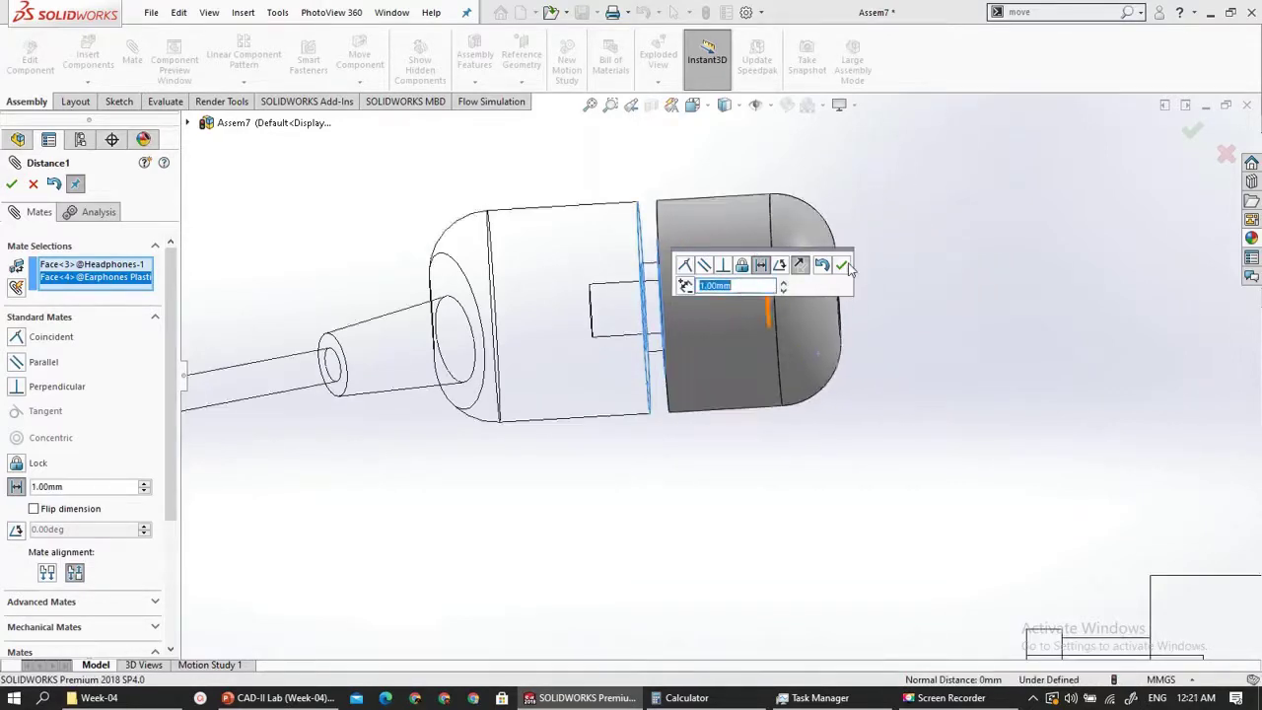
pyautogui.click(844, 265)
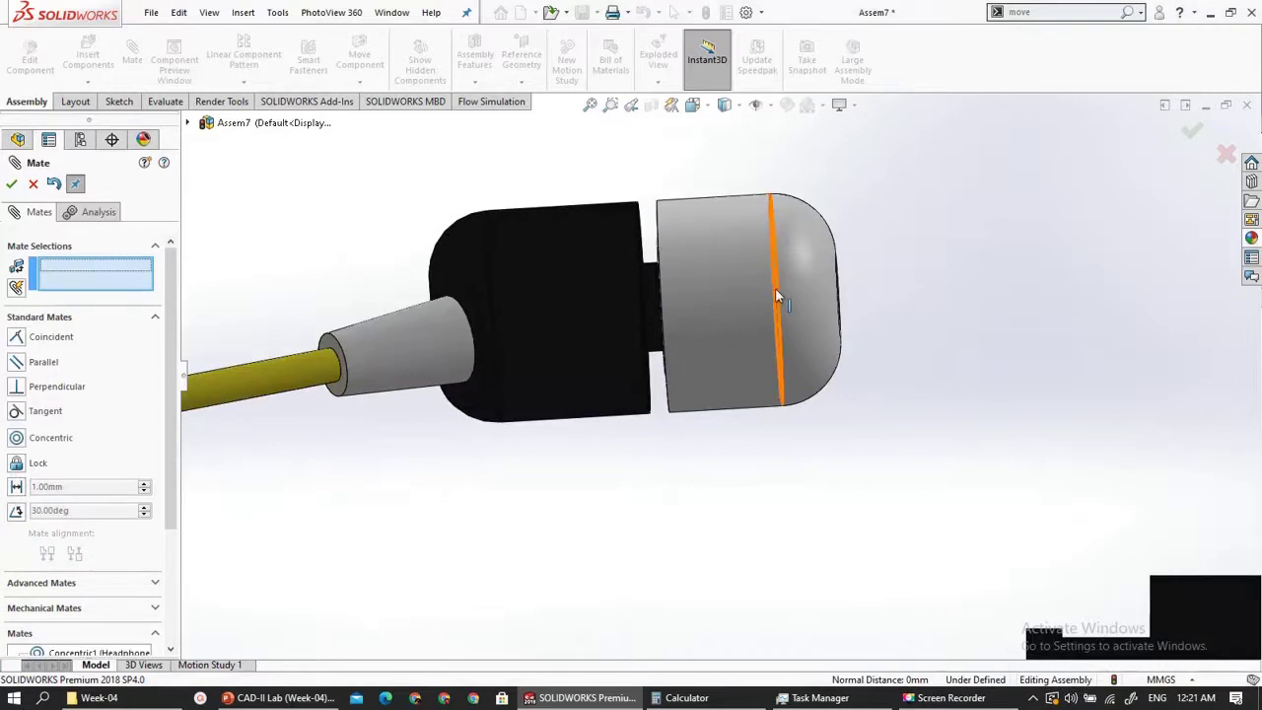
# - Add a concentric mate between the lower earpiece's cylindrical neck and the remaining earbud tip's inner bore
pyautogui.scroll(6, 731, 260)
pyautogui.scroll(-6, 755, 394)
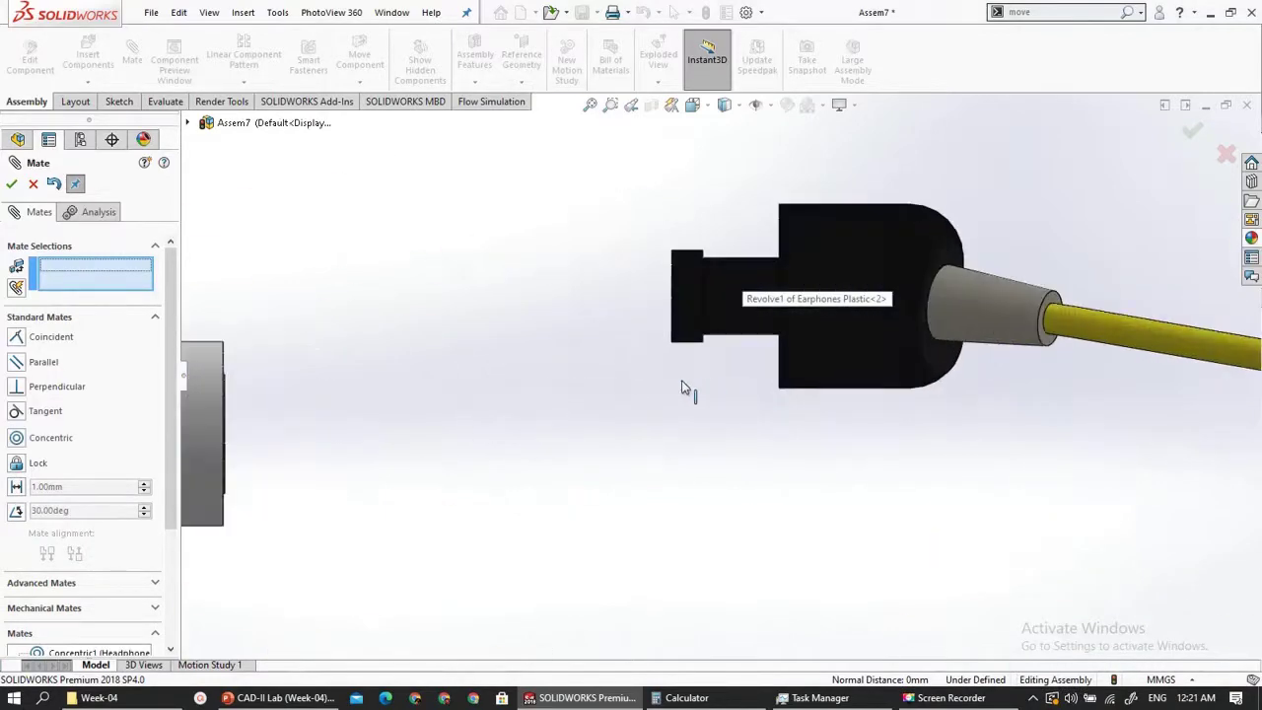
pyautogui.scroll(3, 685, 355)
pyautogui.click(735, 311)
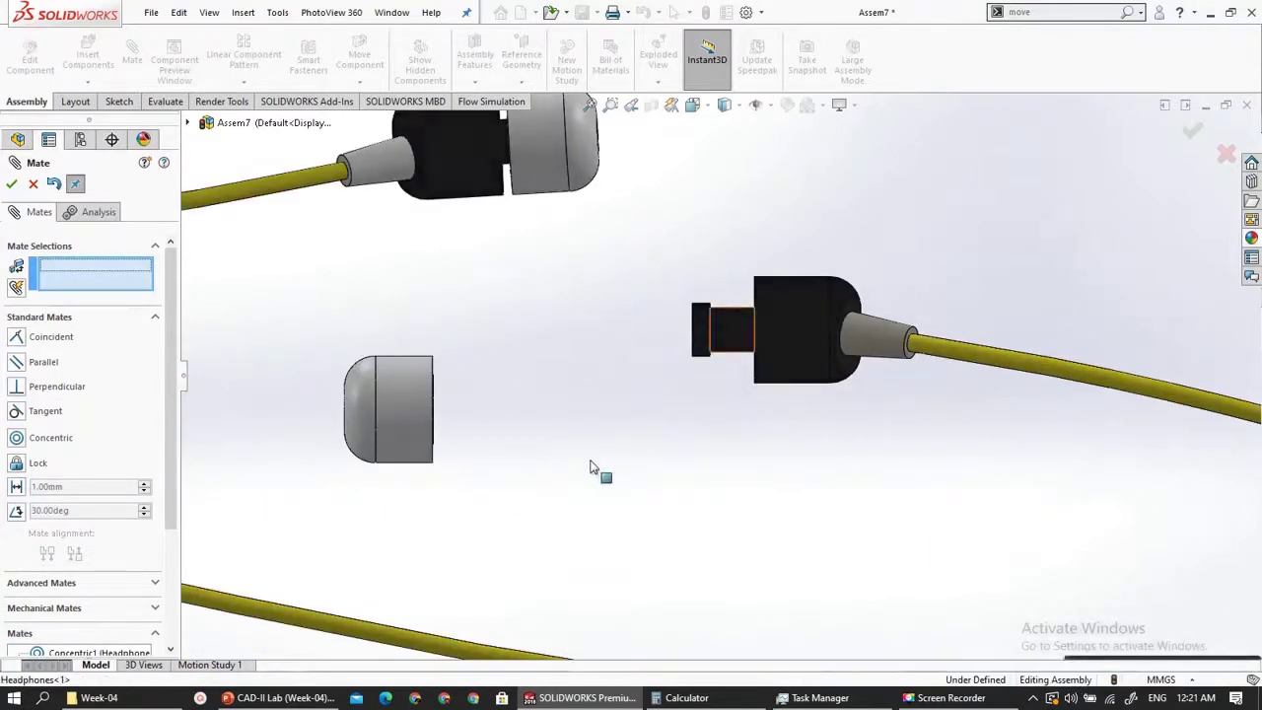
pyautogui.moveTo(595, 443); pyautogui.dragTo(473, 514, button='middle')
pyautogui.scroll(-5, 466, 520)
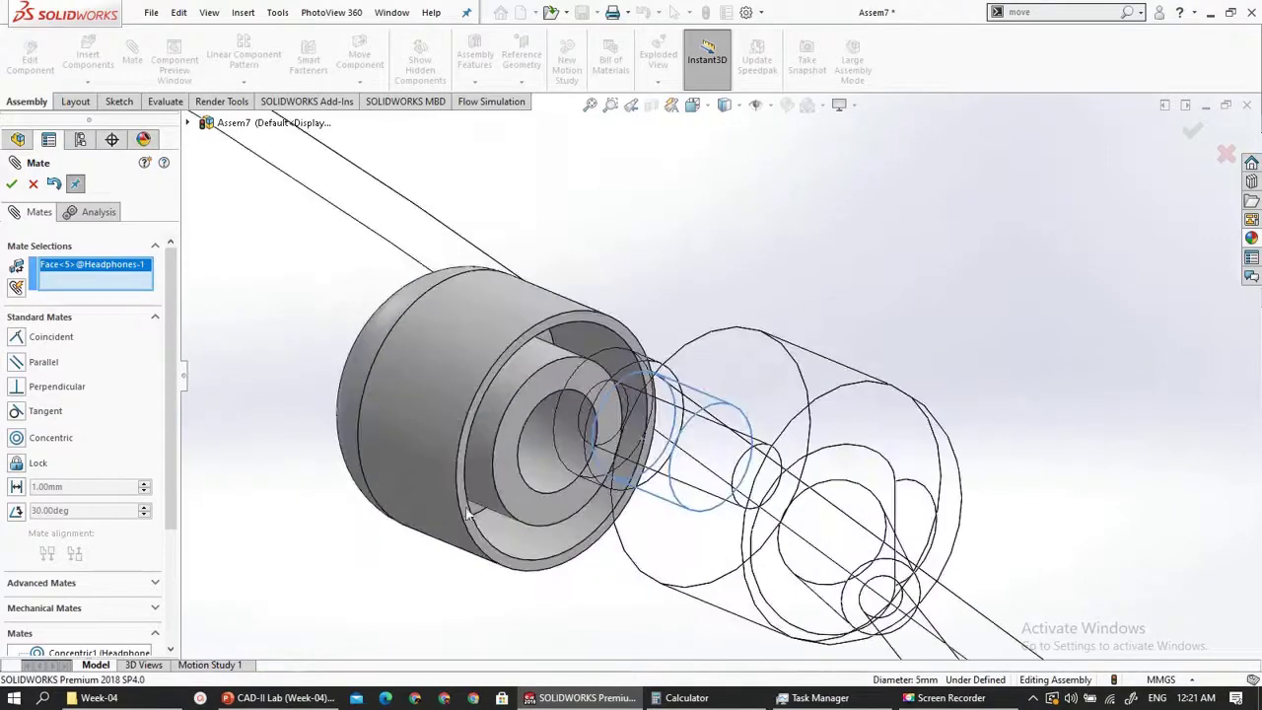
pyautogui.click(574, 484)
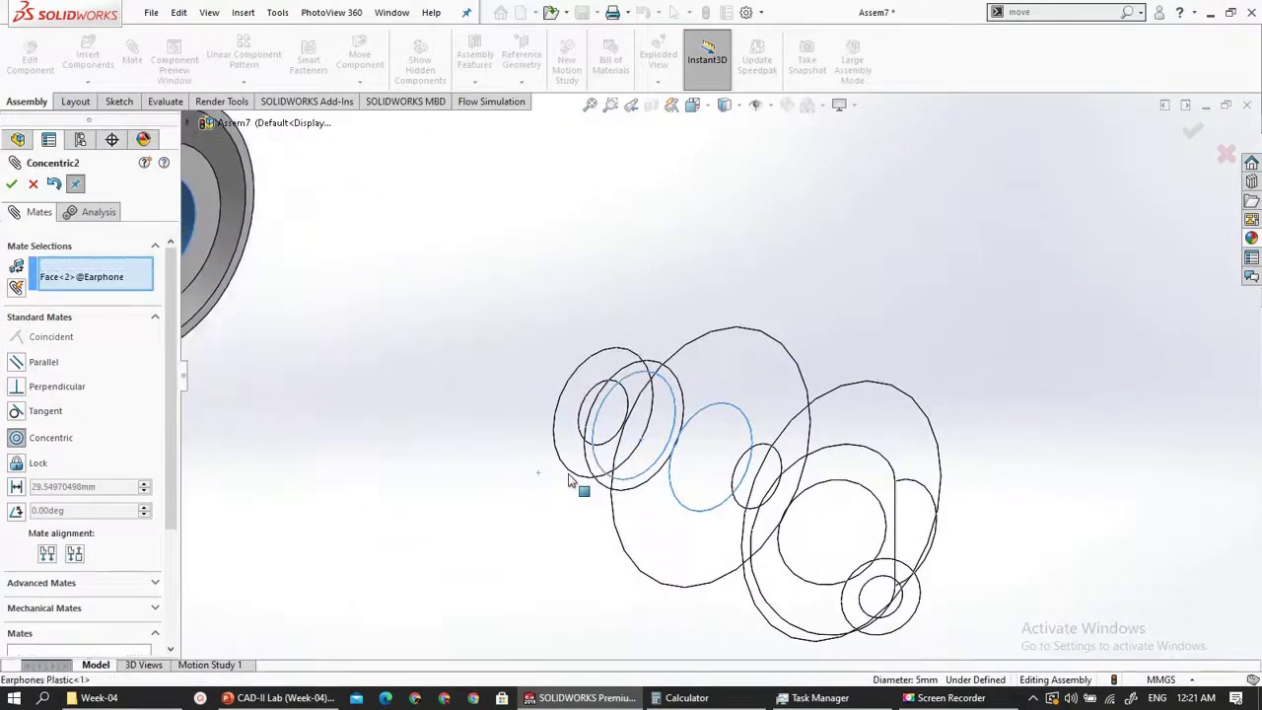
pyautogui.click(550, 502)
# - Add a 1 mm distance mate between the earbud tip's inner ring end face and the lower earpiece's flat front face
pyautogui.scroll(-3, 657, 395)
pyautogui.moveTo(666, 377); pyautogui.dragTo(640, 338, button='middle')
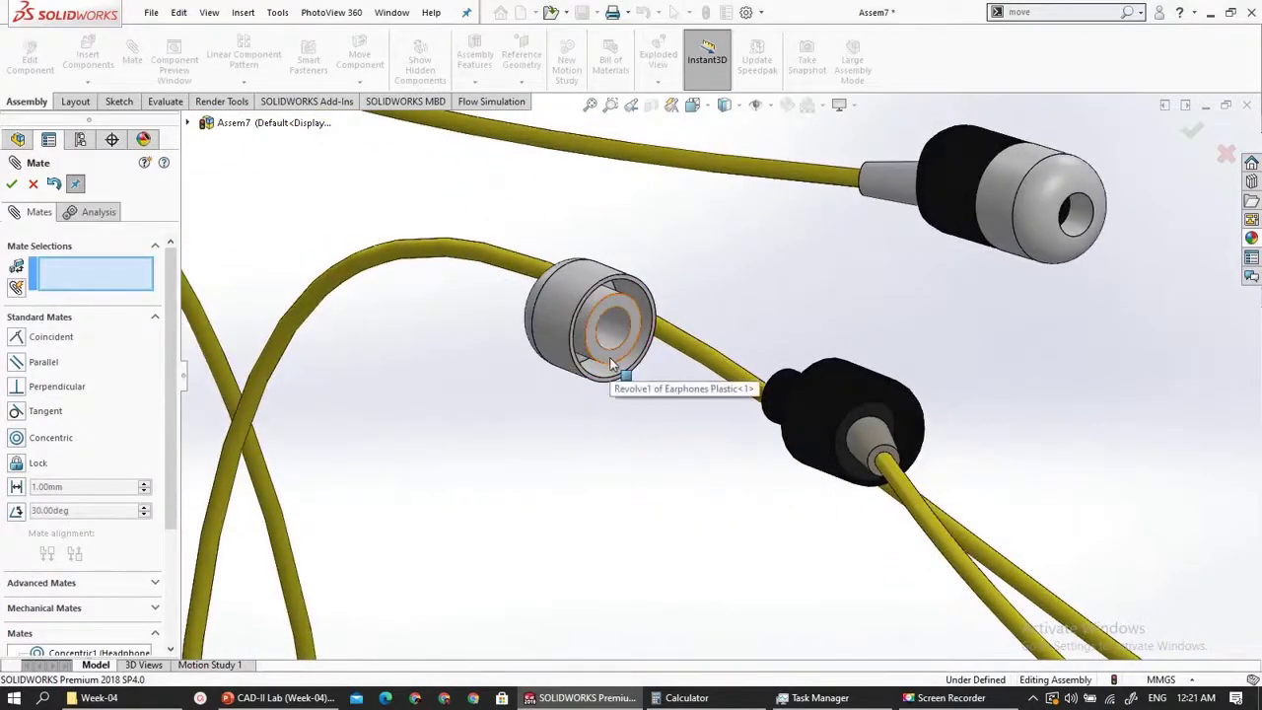
pyautogui.click(610, 365)
pyautogui.moveTo(644, 482); pyautogui.dragTo(936, 312, button='middle')
pyautogui.scroll(-5, 956, 230)
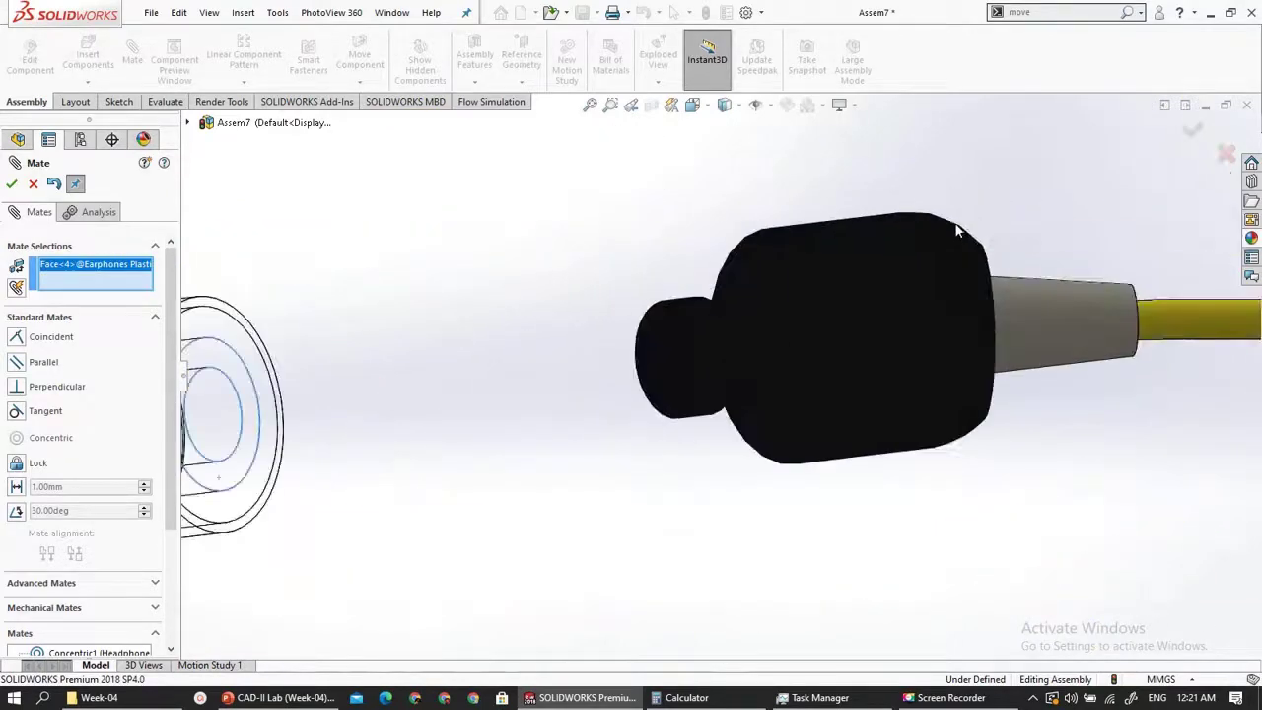
pyautogui.click(795, 435)
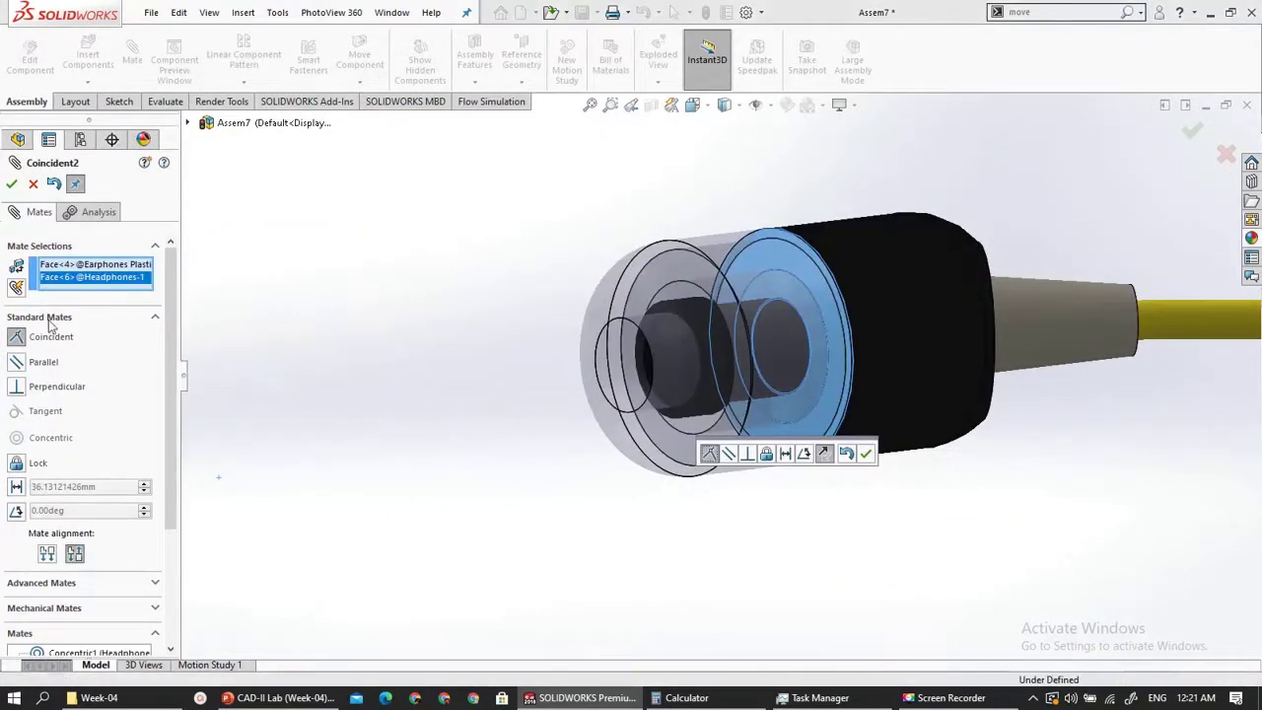
pyautogui.click(785, 453)
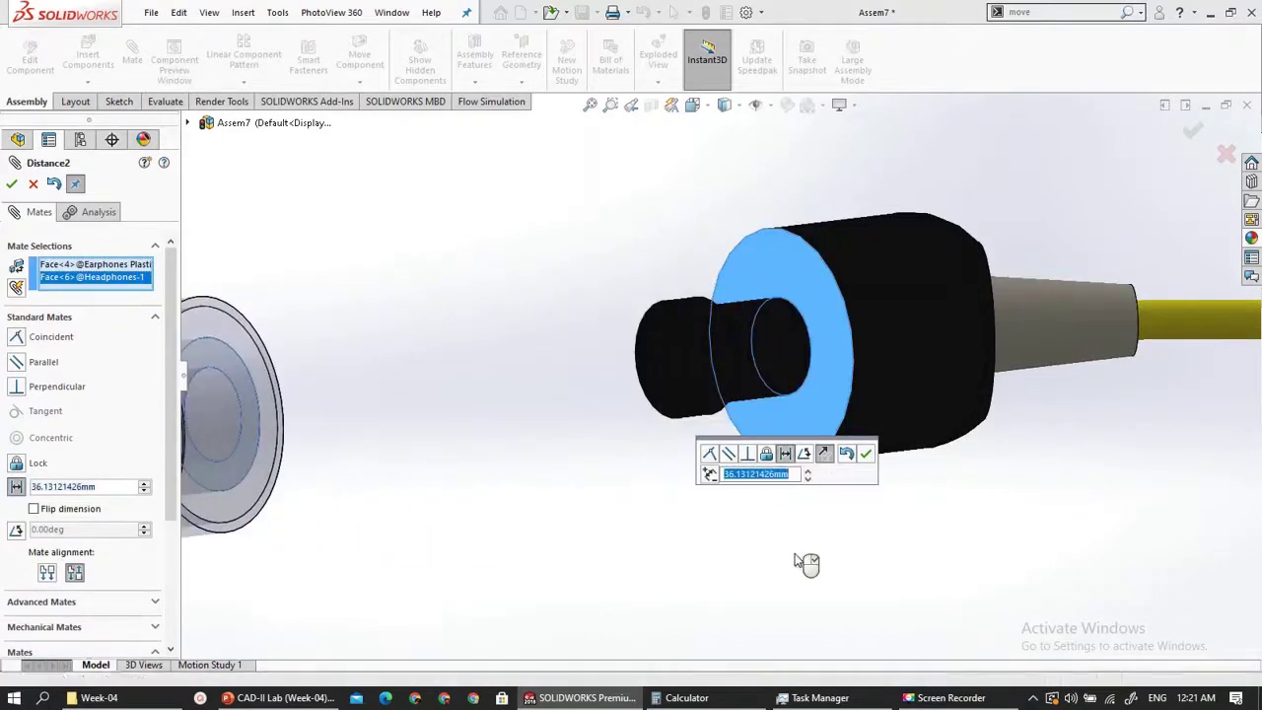
pyautogui.write('1')
pyautogui.press('Return')
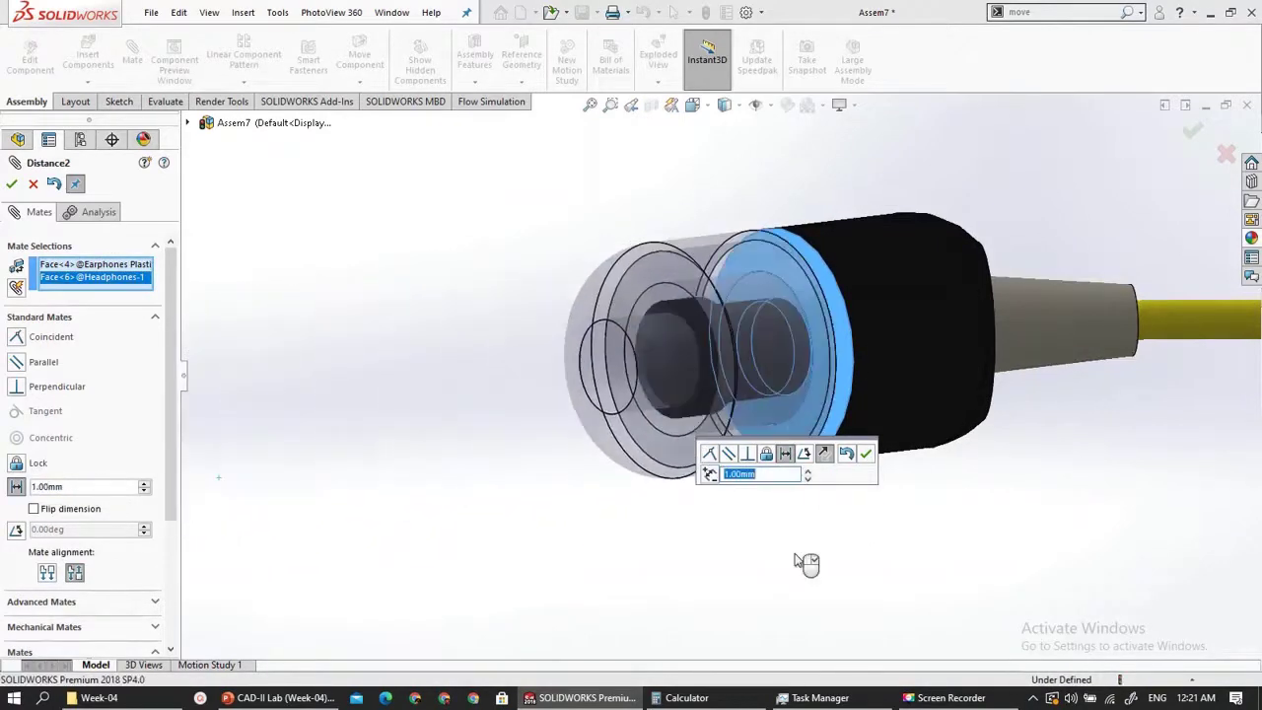
pyautogui.click(866, 453)
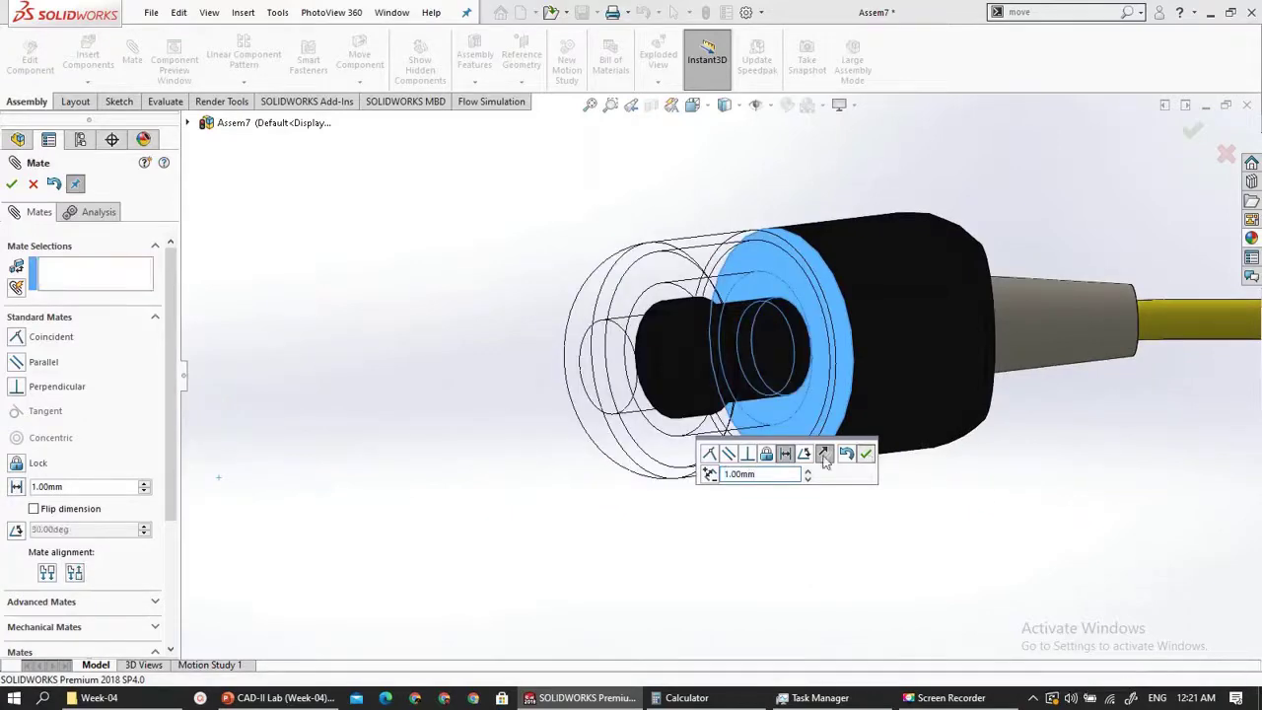
pyautogui.scroll(5, 612, 441)
pyautogui.moveTo(710, 410); pyautogui.dragTo(664, 392, button='middle')
pyautogui.scroll(10, 676, 373)
pyautogui.scroll(-6, 671, 474)
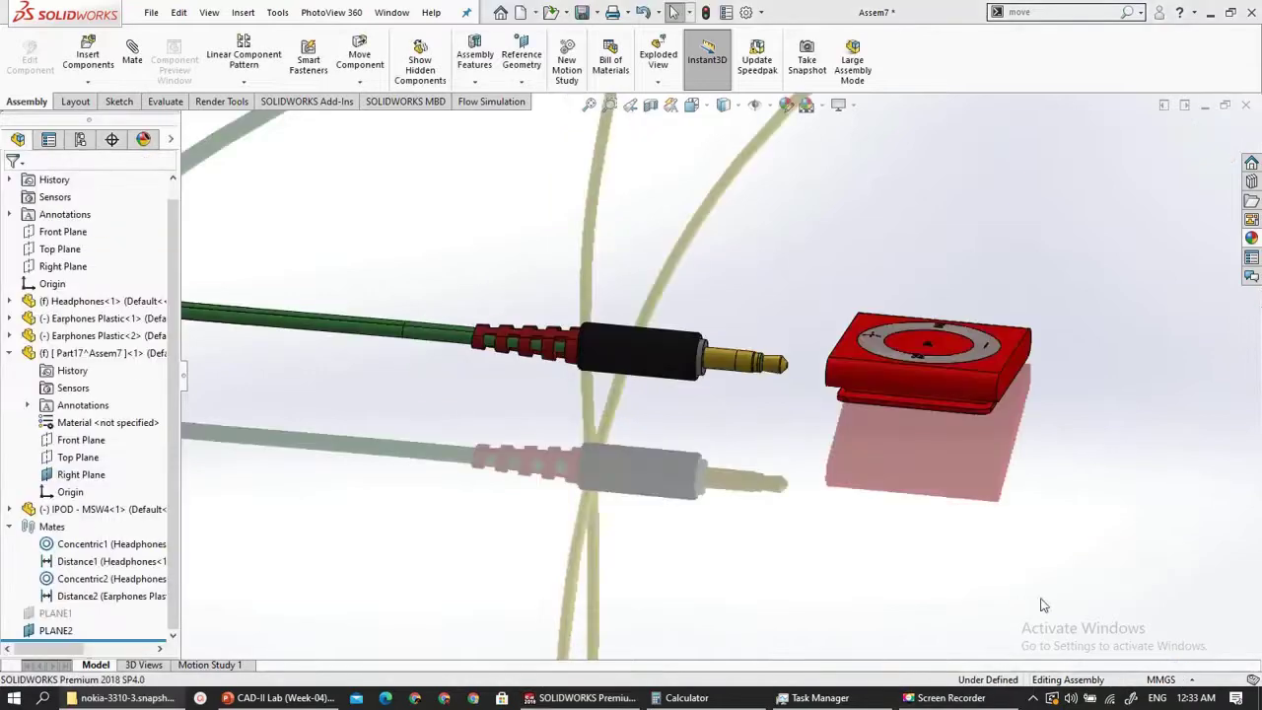
# - Add a concentric mate between the headphone plug's gold cylindrical shaft and the iPod's 3.5 mm jack hole
pyautogui.moveTo(766, 501); pyautogui.dragTo(843, 488, button='middle')
pyautogui.scroll(-3, 937, 442)
pyautogui.moveTo(948, 439); pyautogui.dragTo(891, 446, button='middle')
pyautogui.scroll(-4, 892, 454)
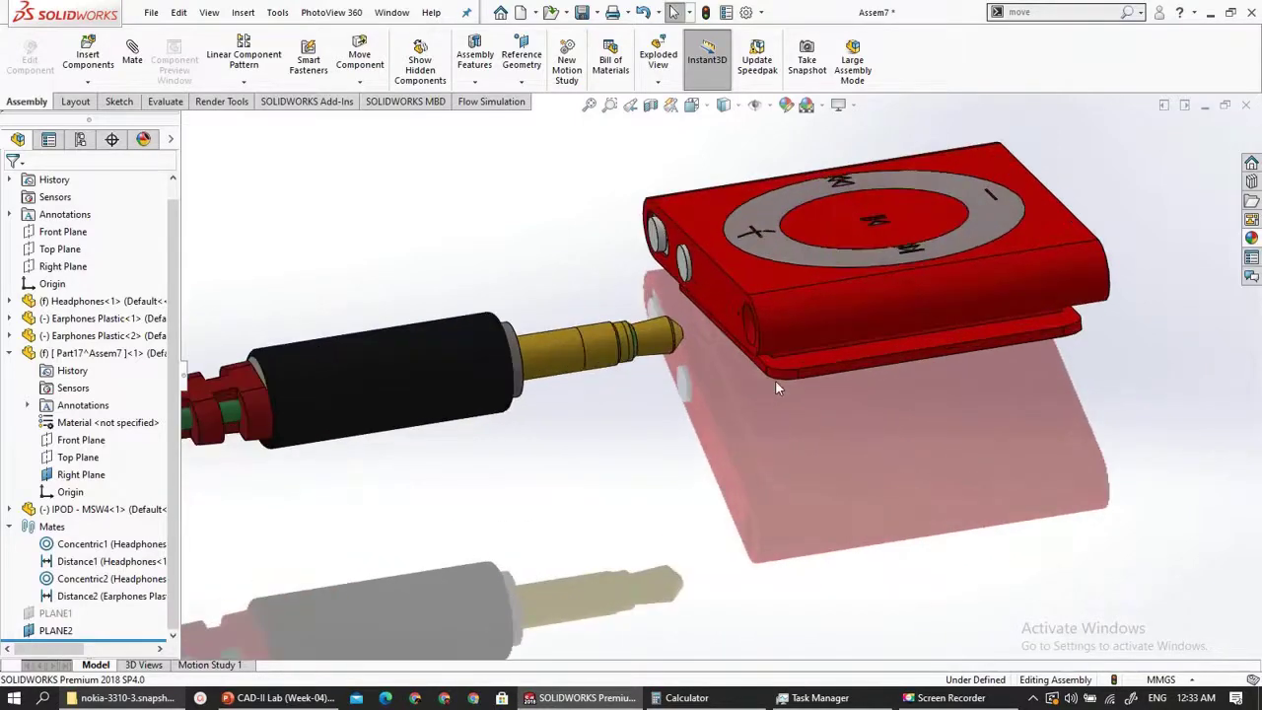
pyautogui.click(734, 310)
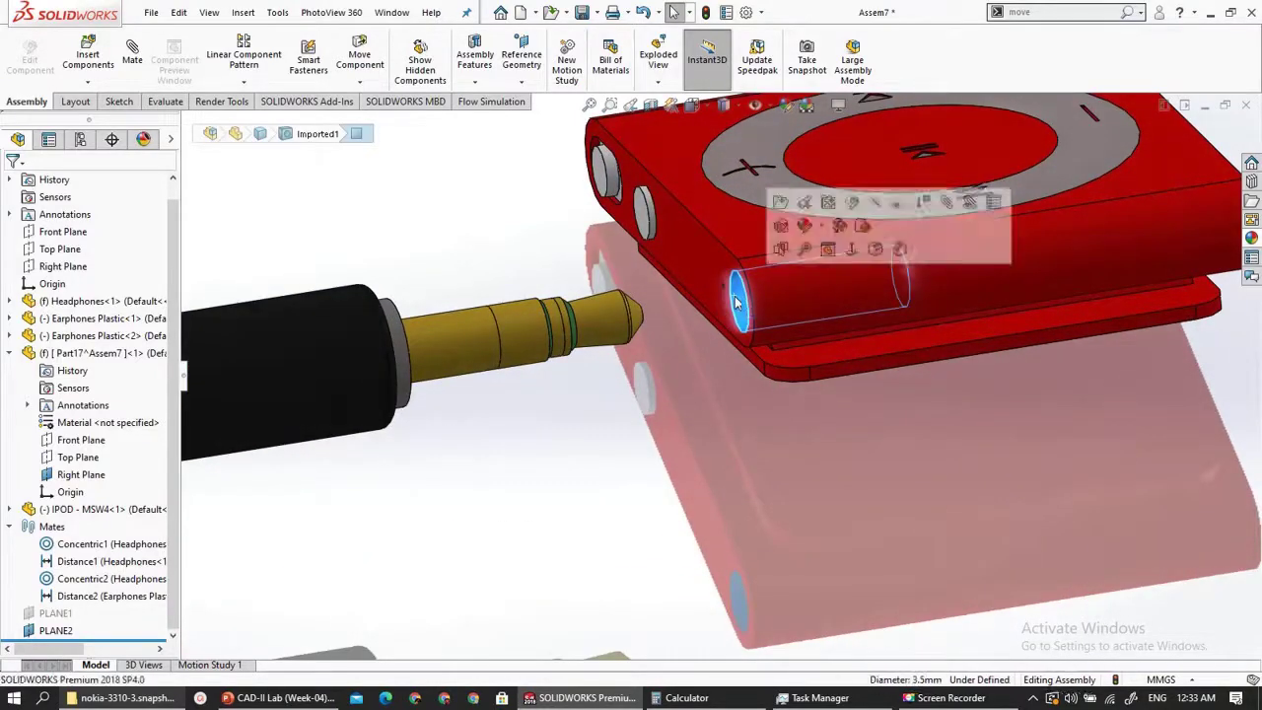
pyautogui.click(456, 342)
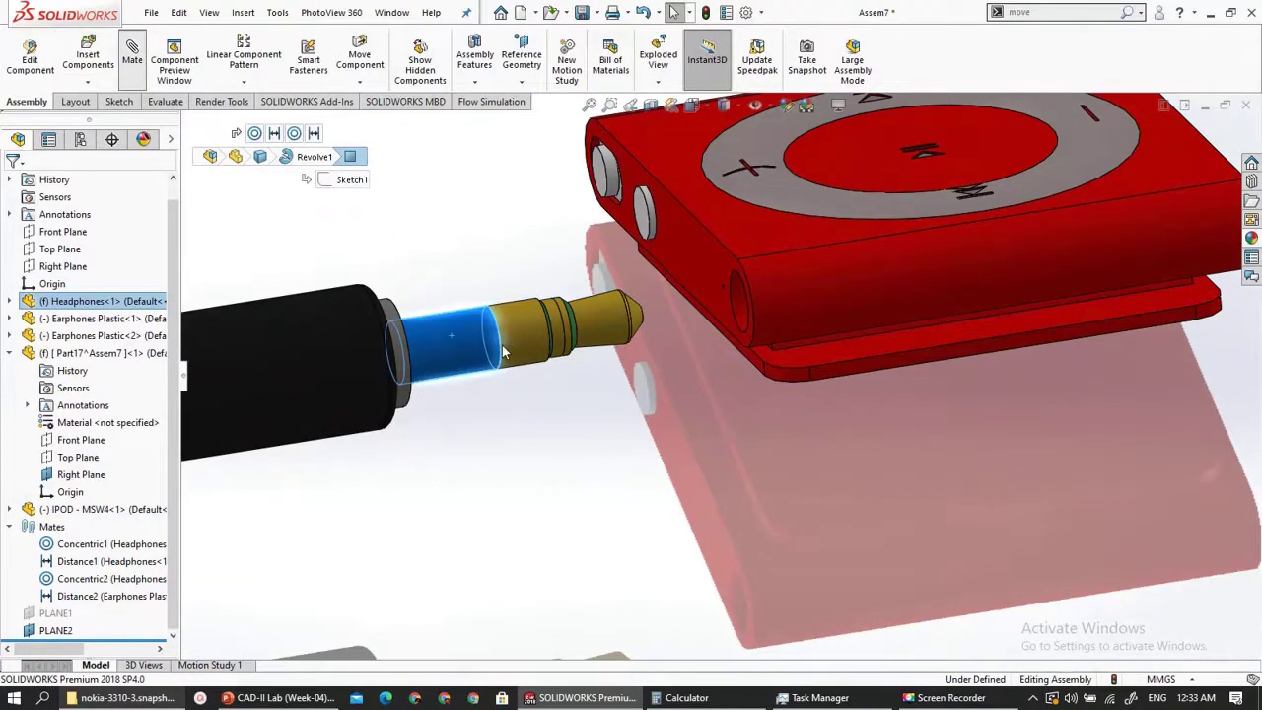
pyautogui.click(740, 308)
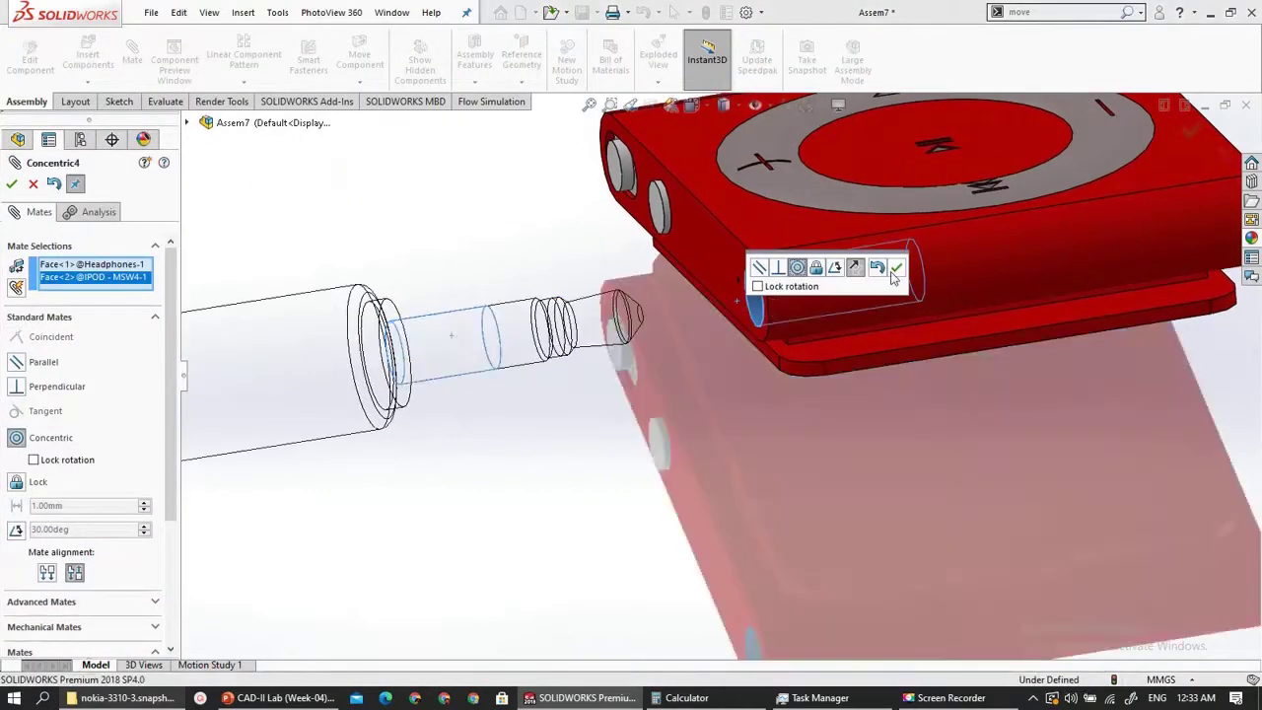
pyautogui.click(896, 268)
# - Add a coincident mate between the iPod's side face containing the jack hole and the end face of the plug's grey collar
pyautogui.moveTo(886, 269); pyautogui.dragTo(668, 292)
pyautogui.click(668, 292)
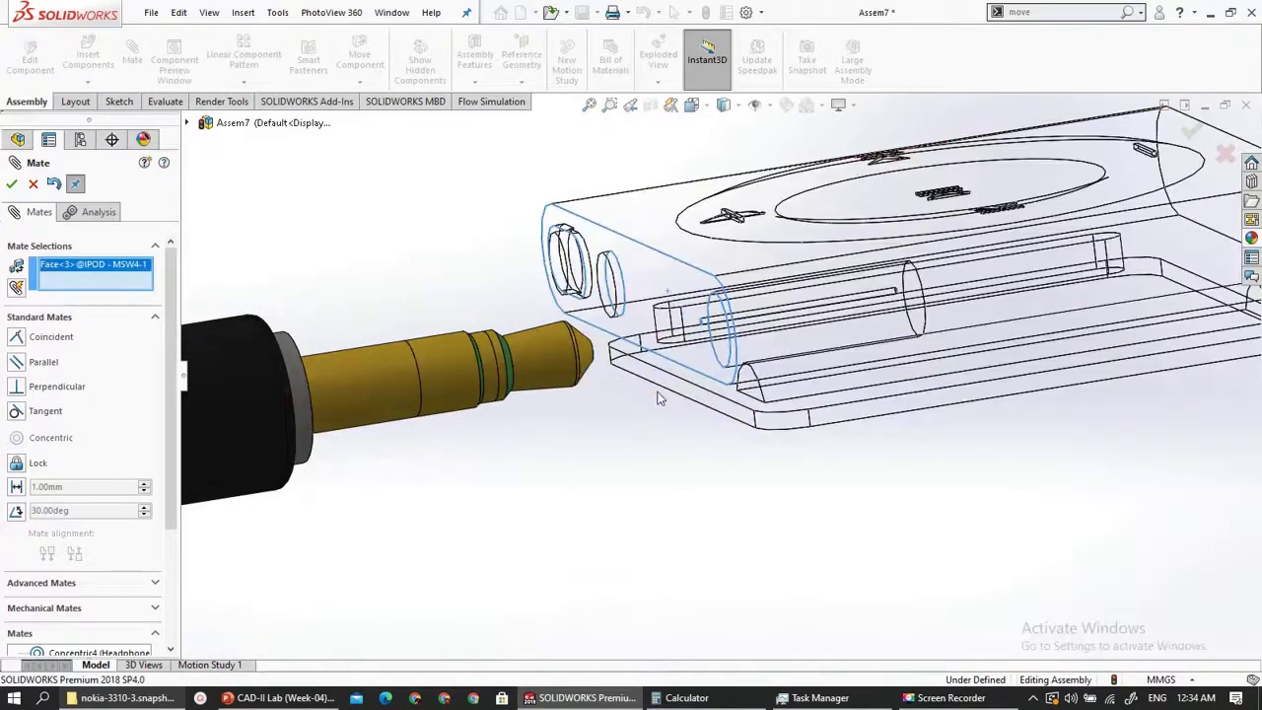
pyautogui.moveTo(660, 408); pyautogui.dragTo(566, 399, button='middle')
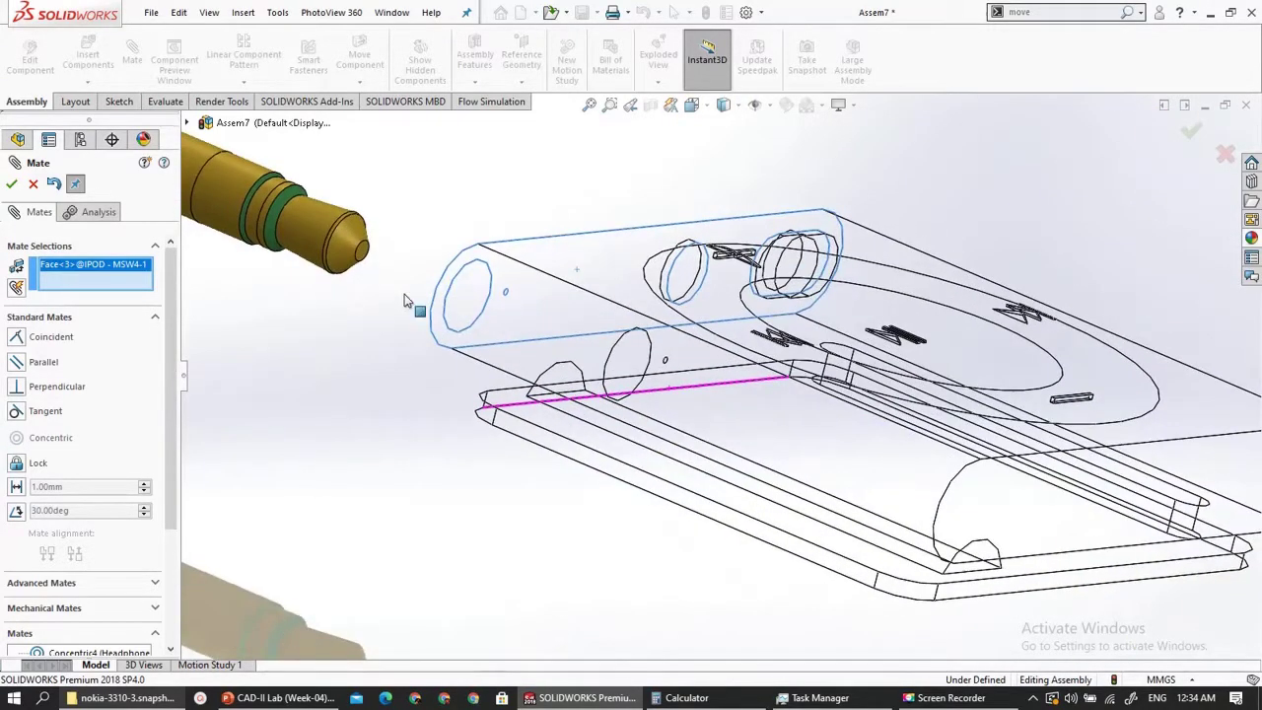
pyautogui.scroll(1, 407, 300)
pyautogui.scroll(-3, 407, 299)
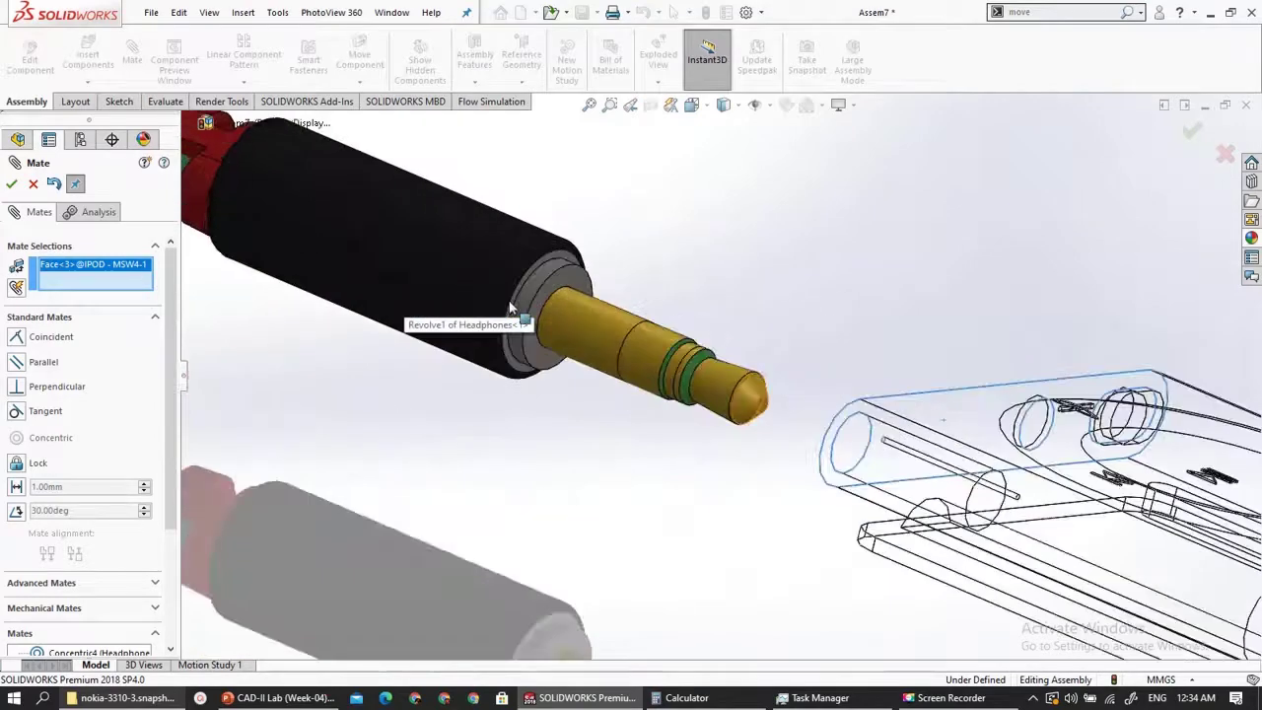
pyautogui.click(536, 302)
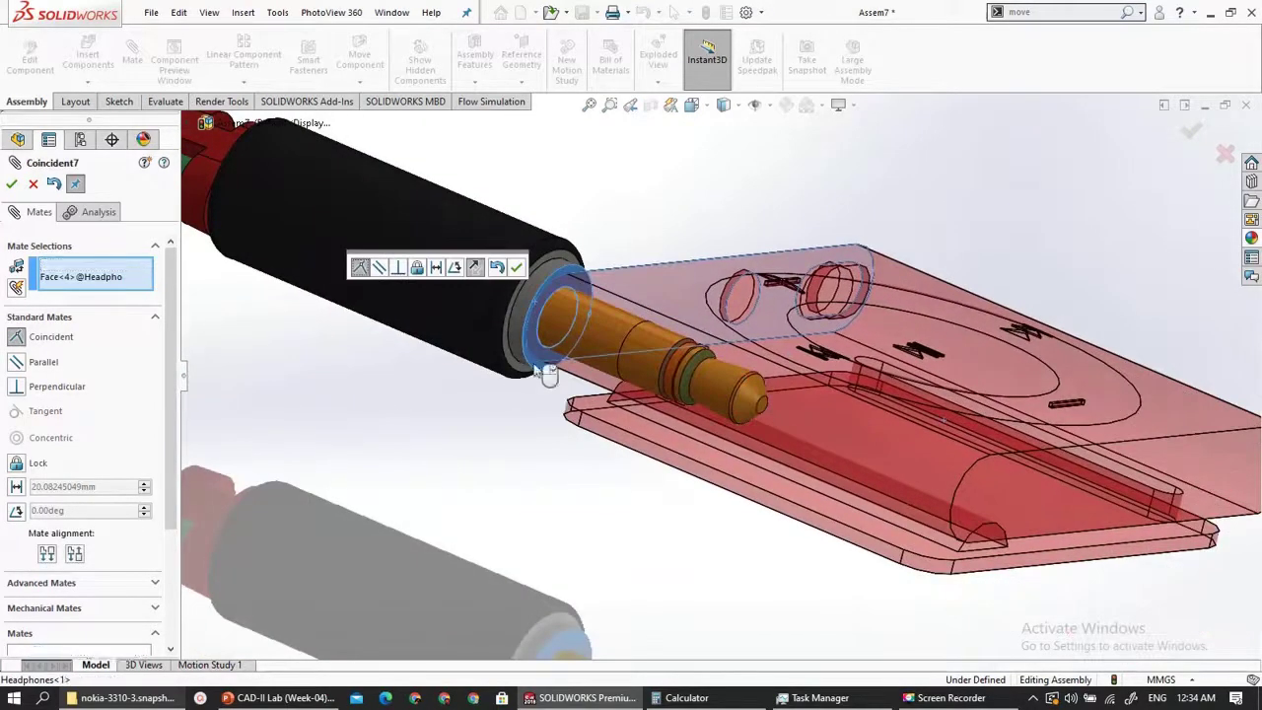
pyautogui.rightClick(544, 404)
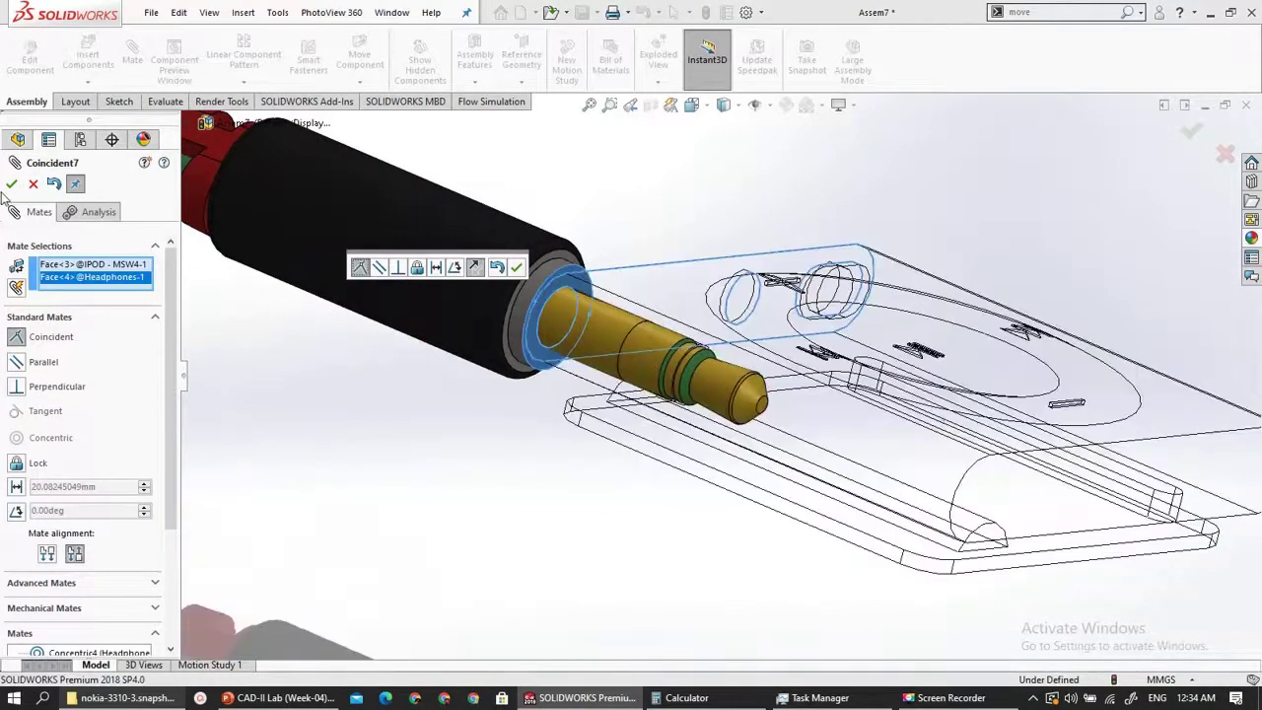
# - Rotate the iPod about the inserted plug so that its control face tilts further toward the viewer
pyautogui.moveTo(453, 473)
pyautogui.mouseDown(button='middle')
pyautogui.moveTo(510, 483)
pyautogui.moveTo(621, 415)
pyautogui.mouseUp(button='middle')
pyautogui.scroll(5, 619, 414)
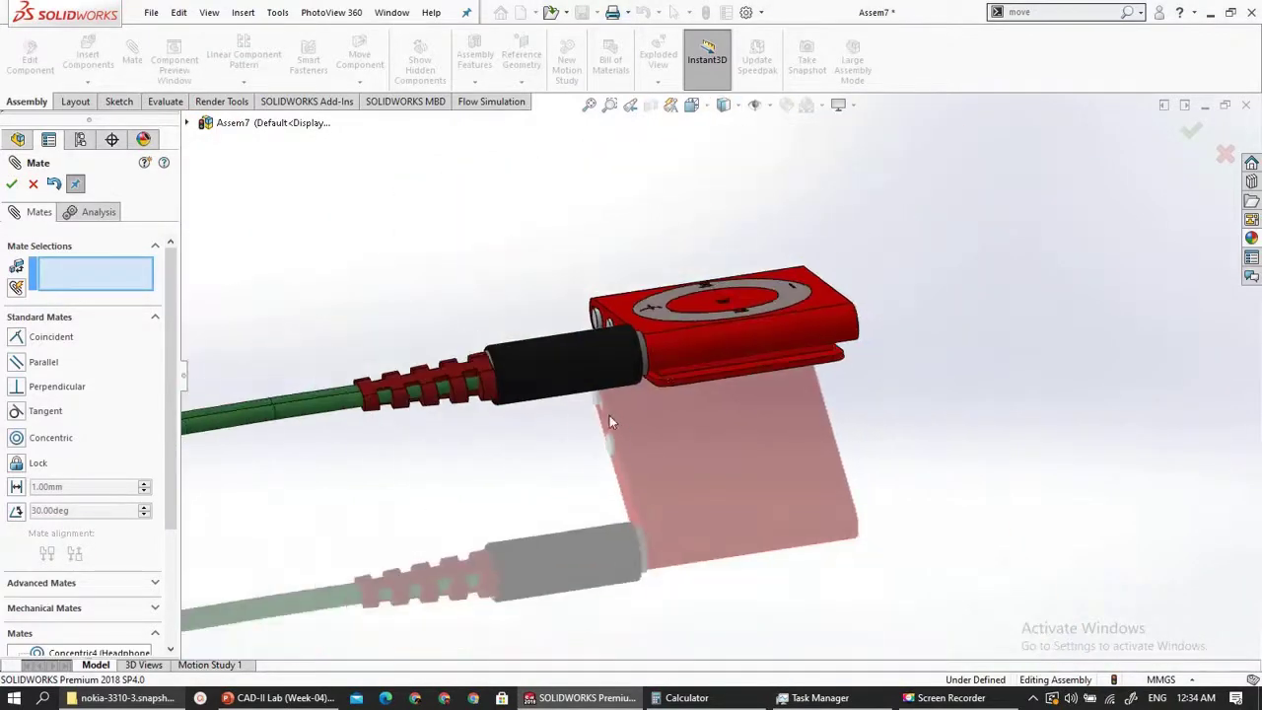
pyautogui.moveTo(621, 307); pyautogui.dragTo(540, 430)
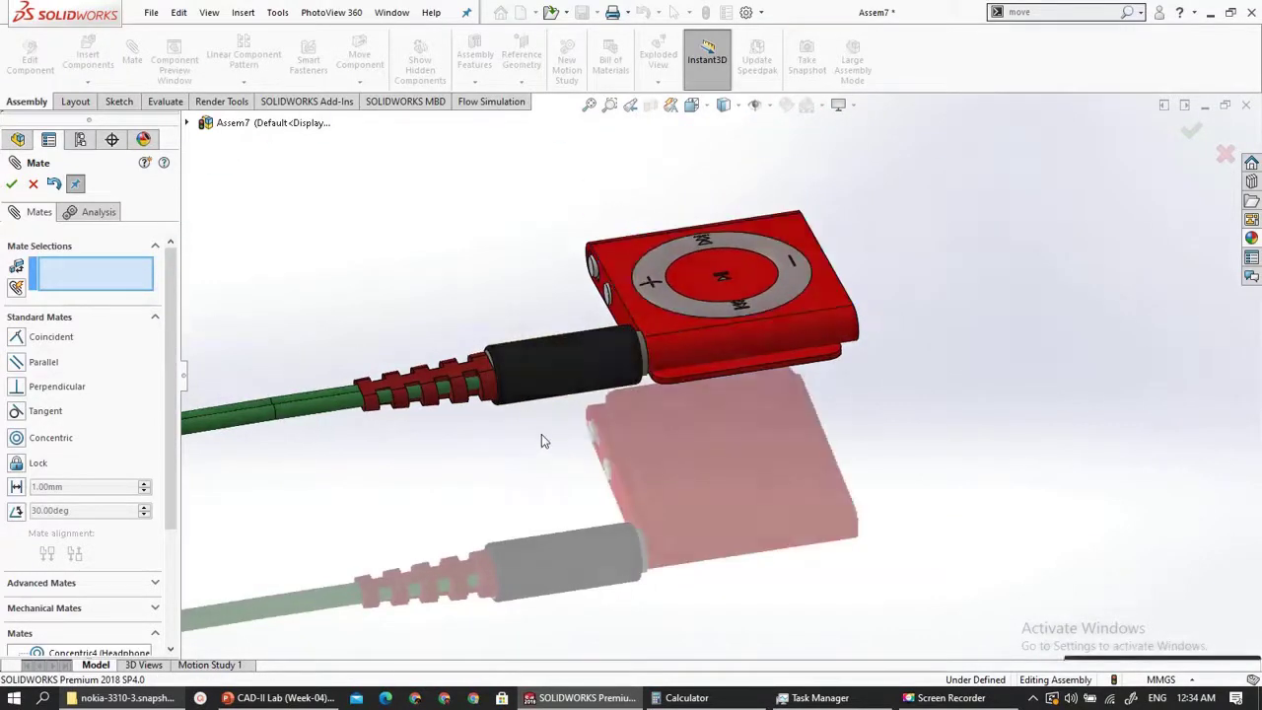
pyautogui.scroll(1, 542, 398)
pyautogui.scroll(-1, 631, 333)
pyautogui.scroll(-2, 545, 394)
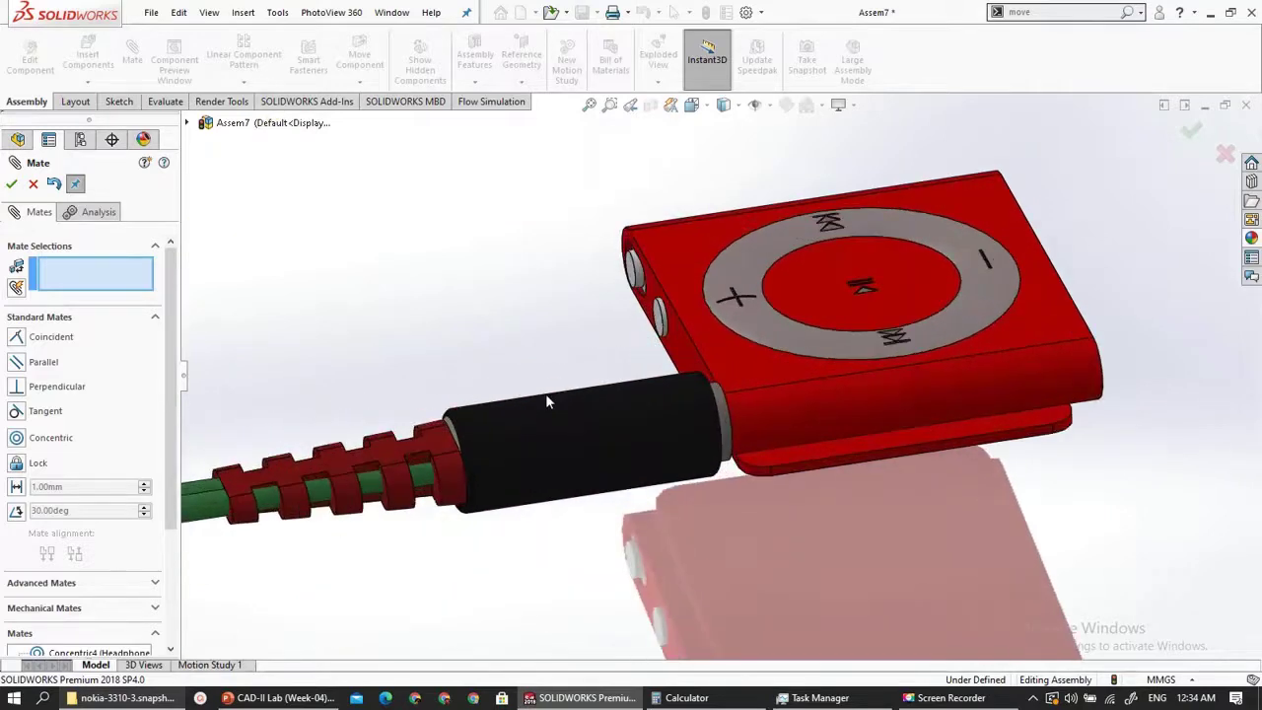
pyautogui.click(411, 439)
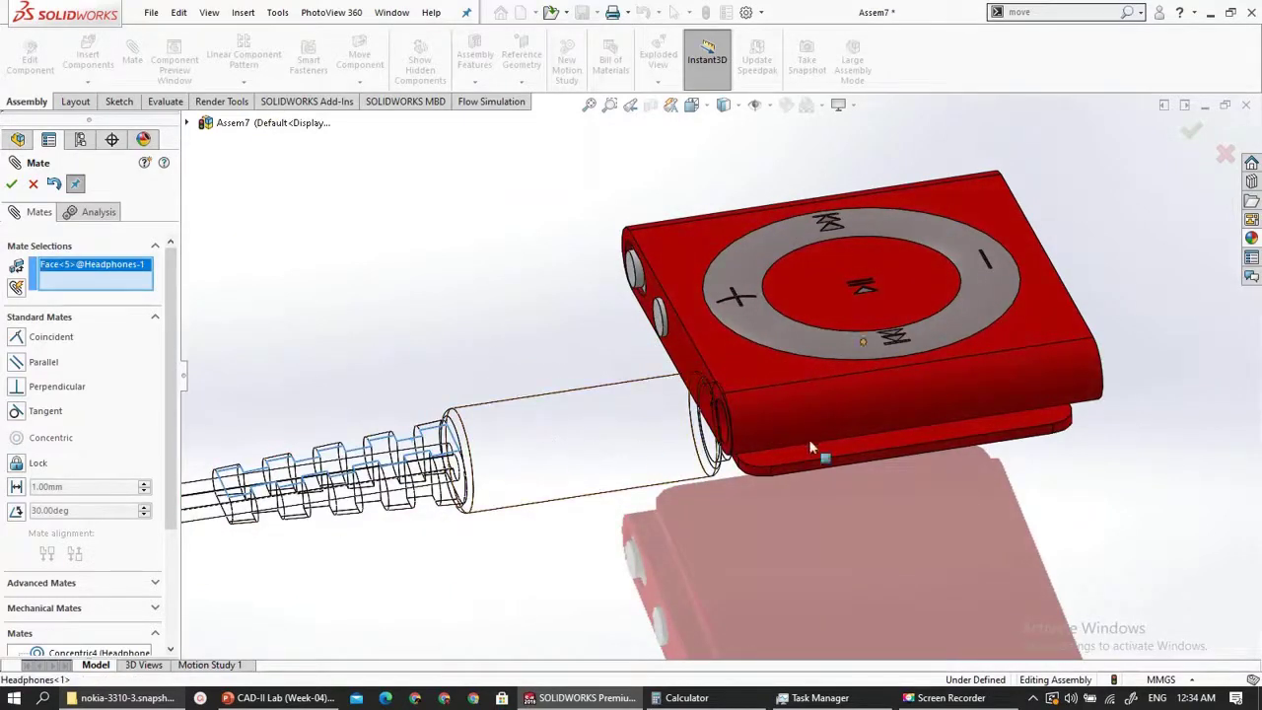
pyautogui.click(735, 364)
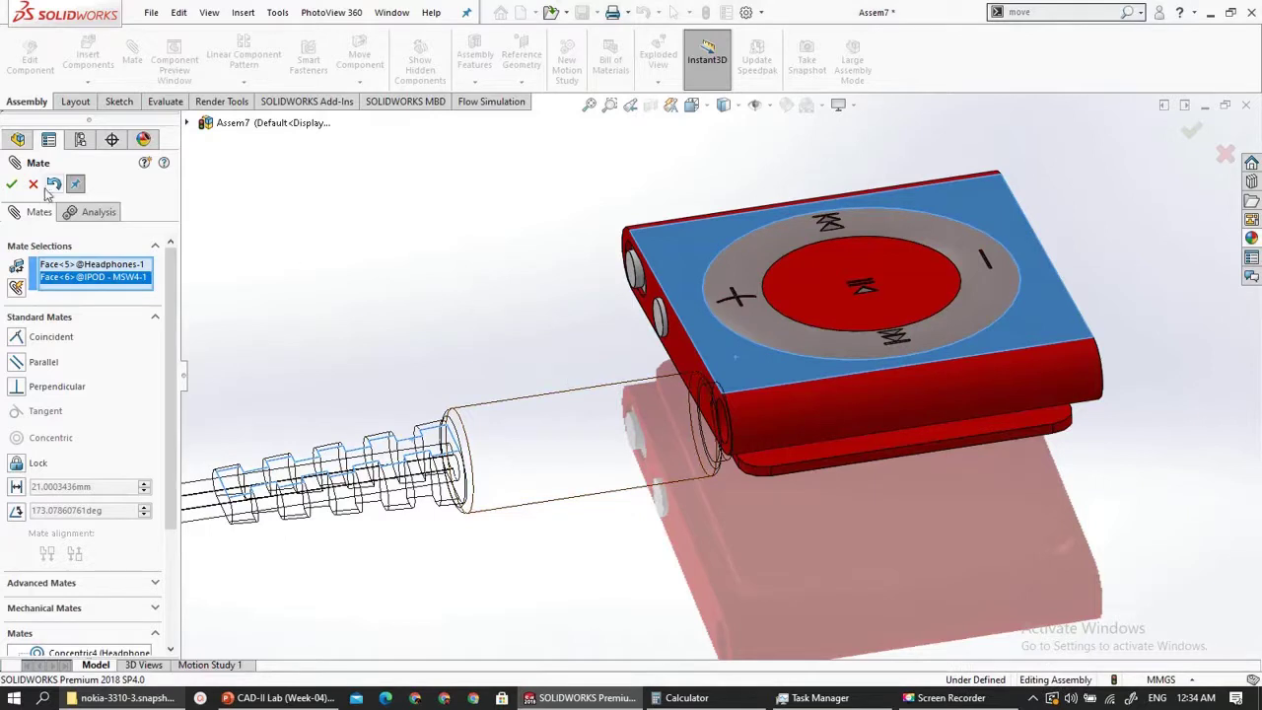
pyautogui.scroll(-3, 87, 475)
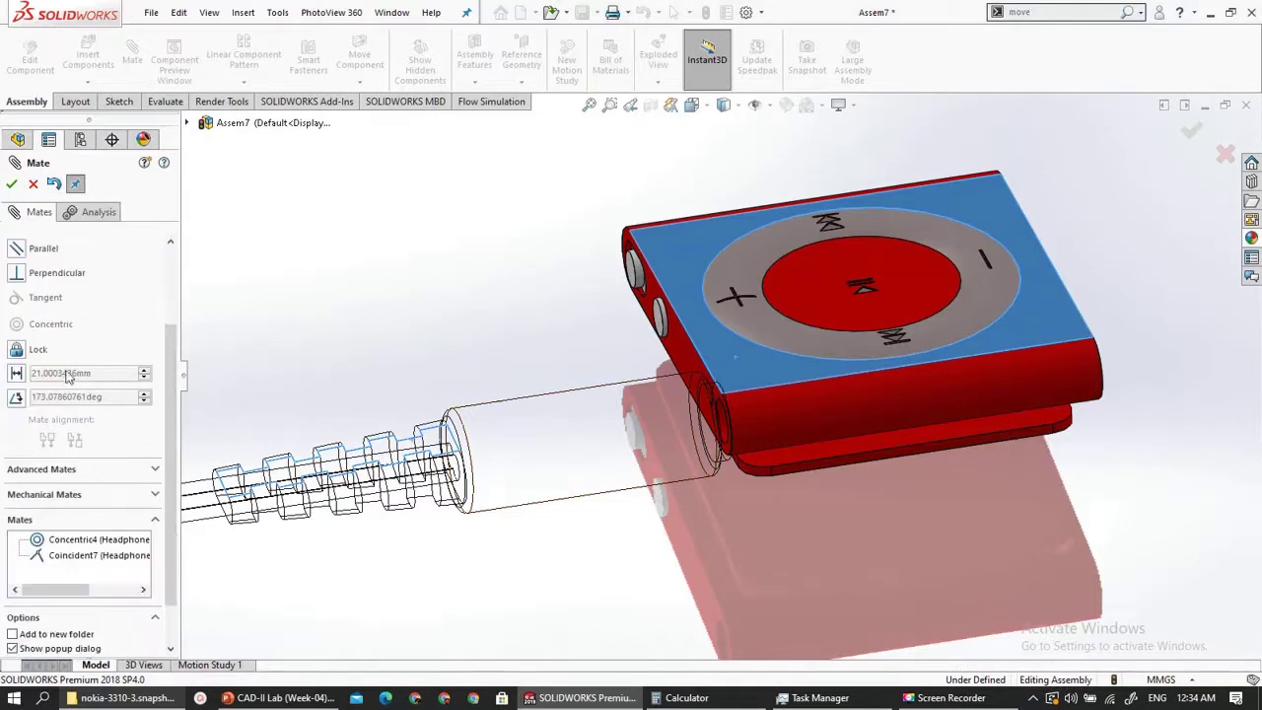
pyautogui.scroll(3, 67, 381)
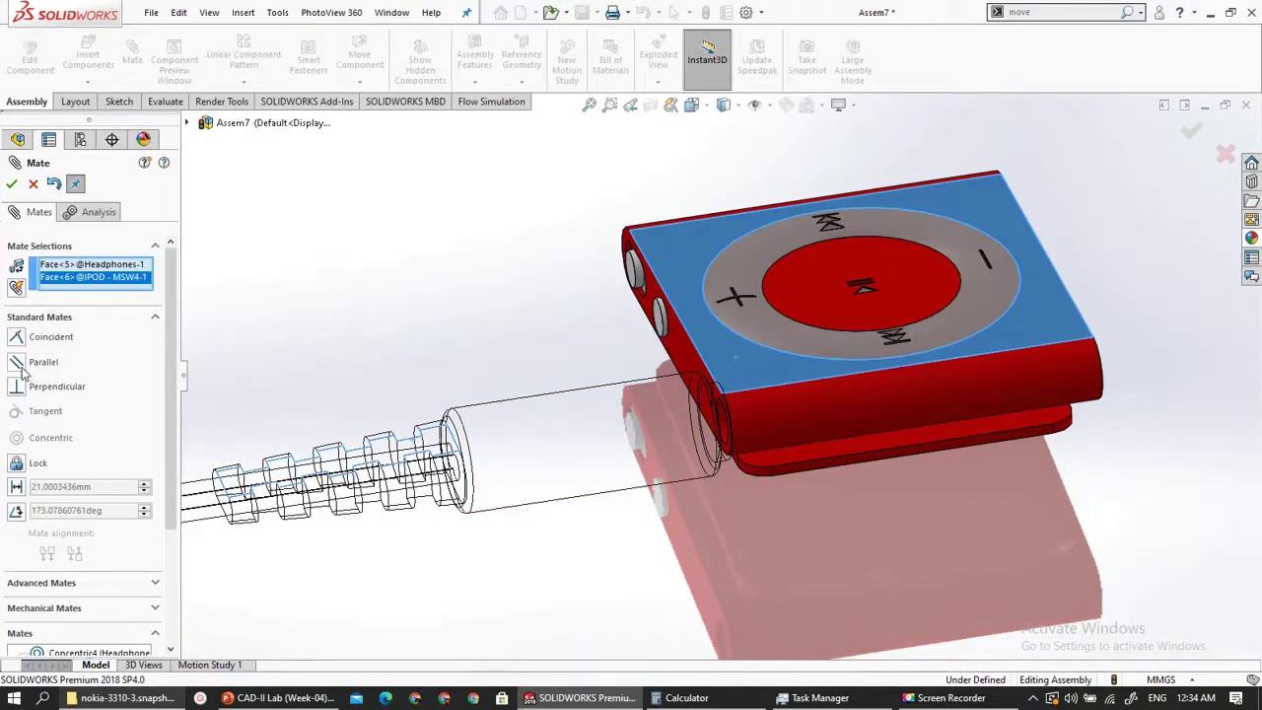
pyautogui.click(32, 184)
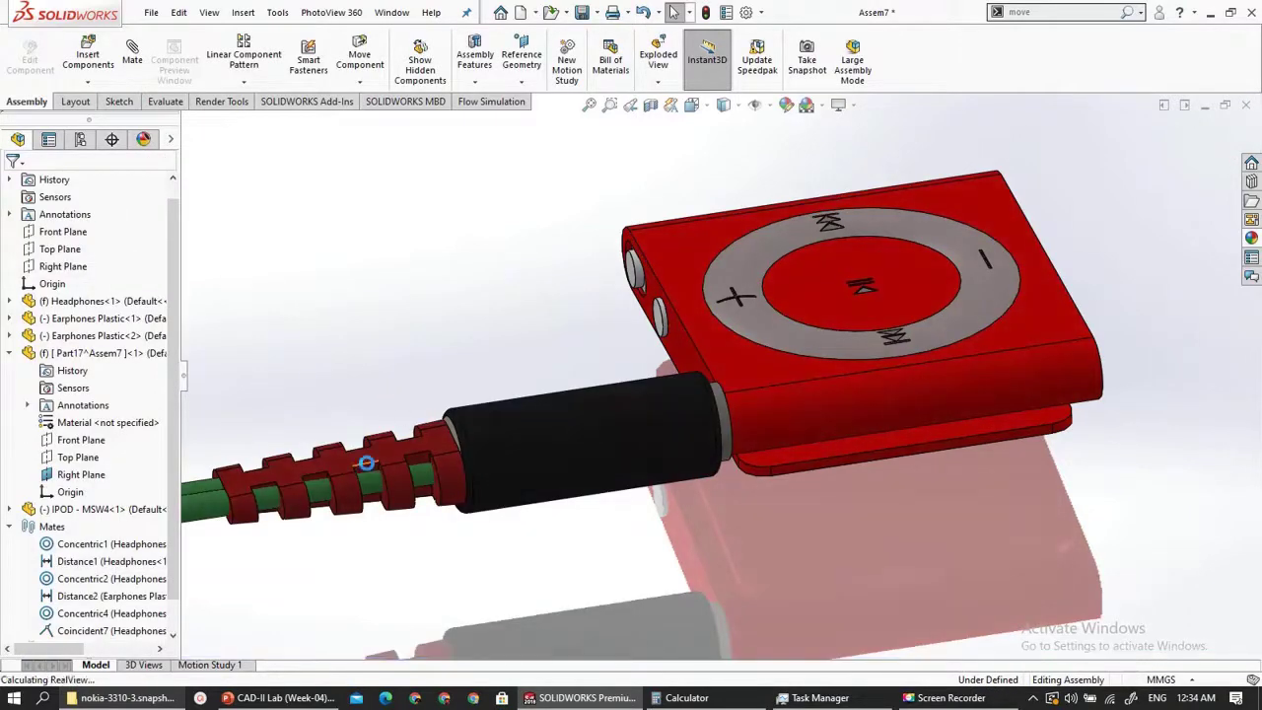
# - Frame the complete headphones and iPod assembly and insert a new camera
pyautogui.scroll(1, 409, 439)
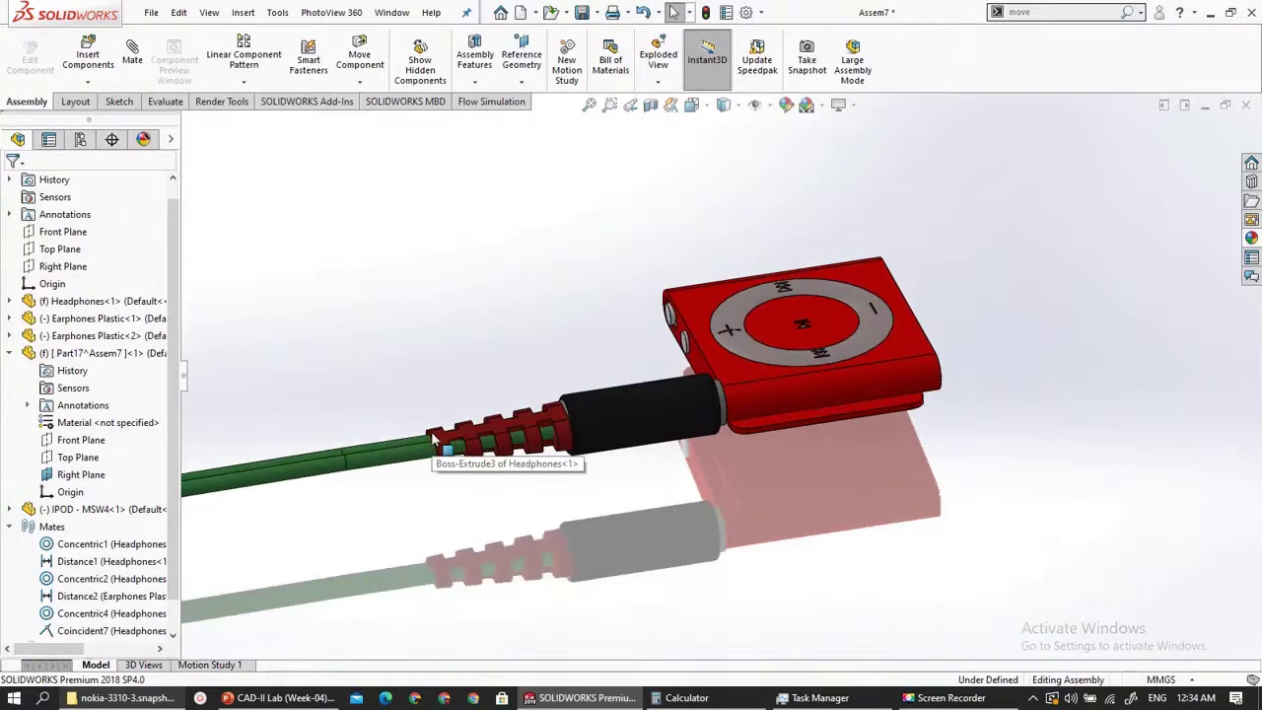
pyautogui.scroll(-2, 732, 419)
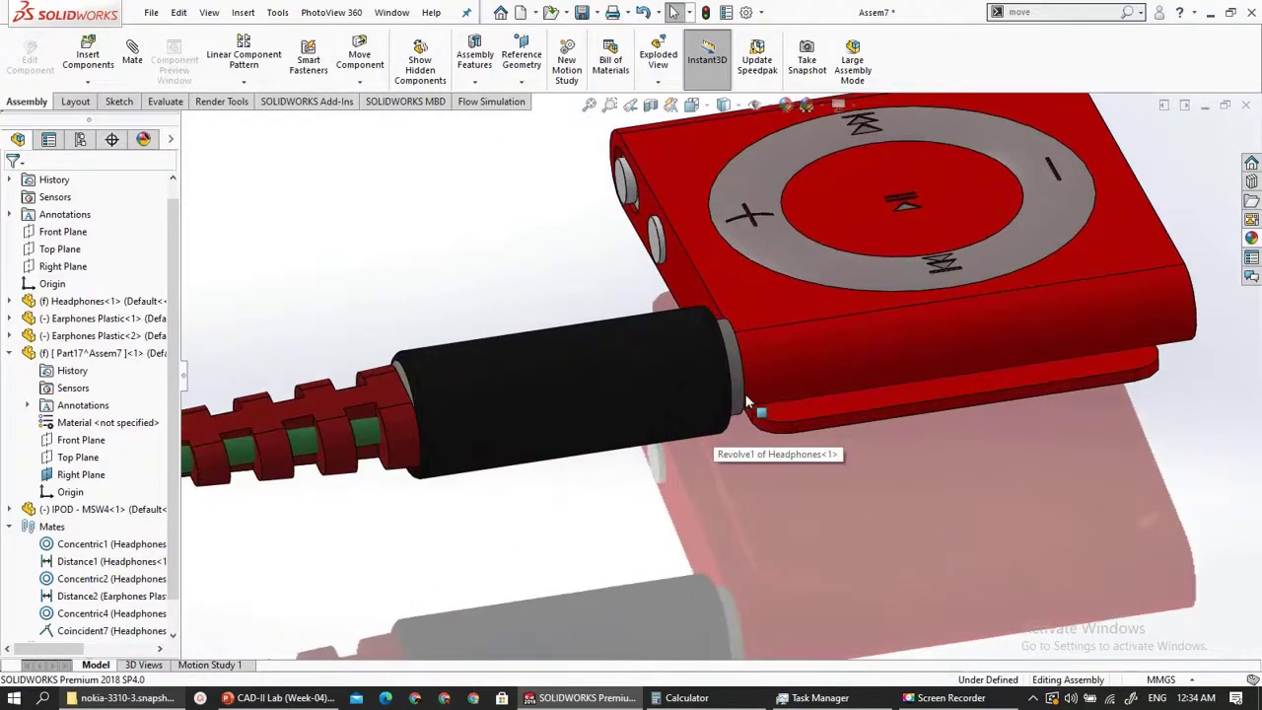
pyautogui.moveTo(723, 379); pyautogui.dragTo(694, 346, button='middle')
pyautogui.scroll(10, 694, 346)
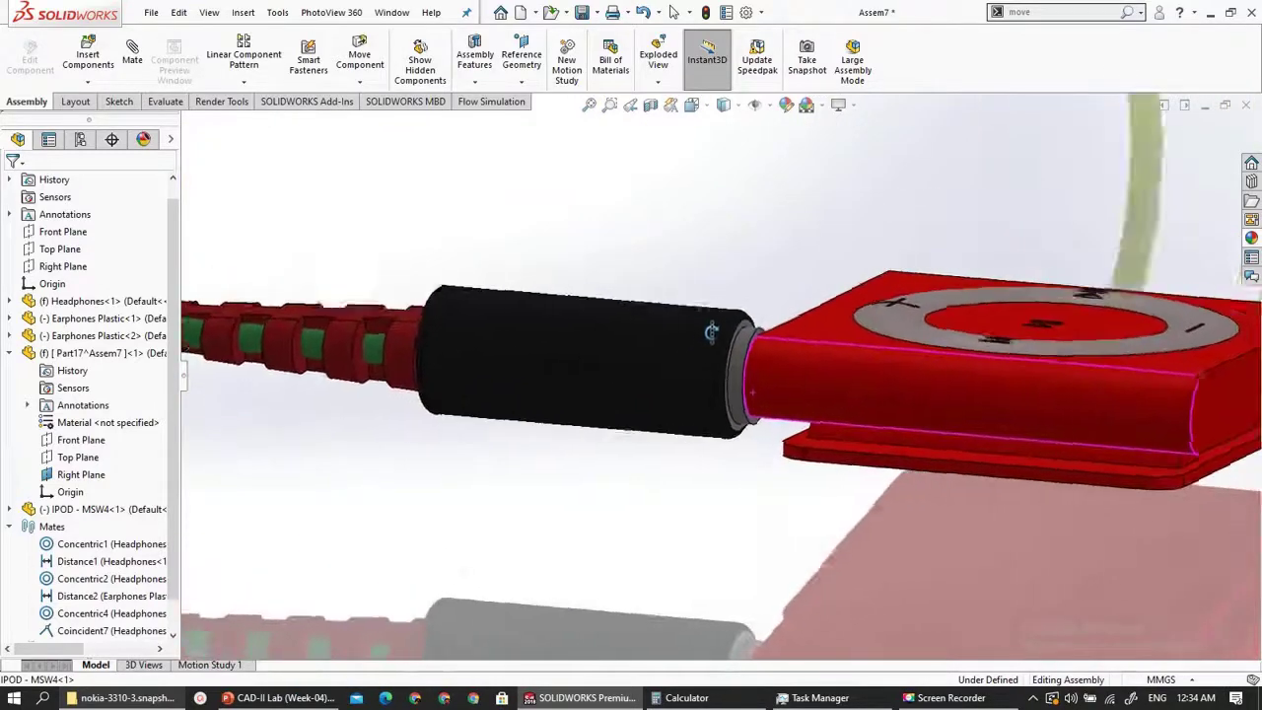
pyautogui.scroll(4, 662, 523)
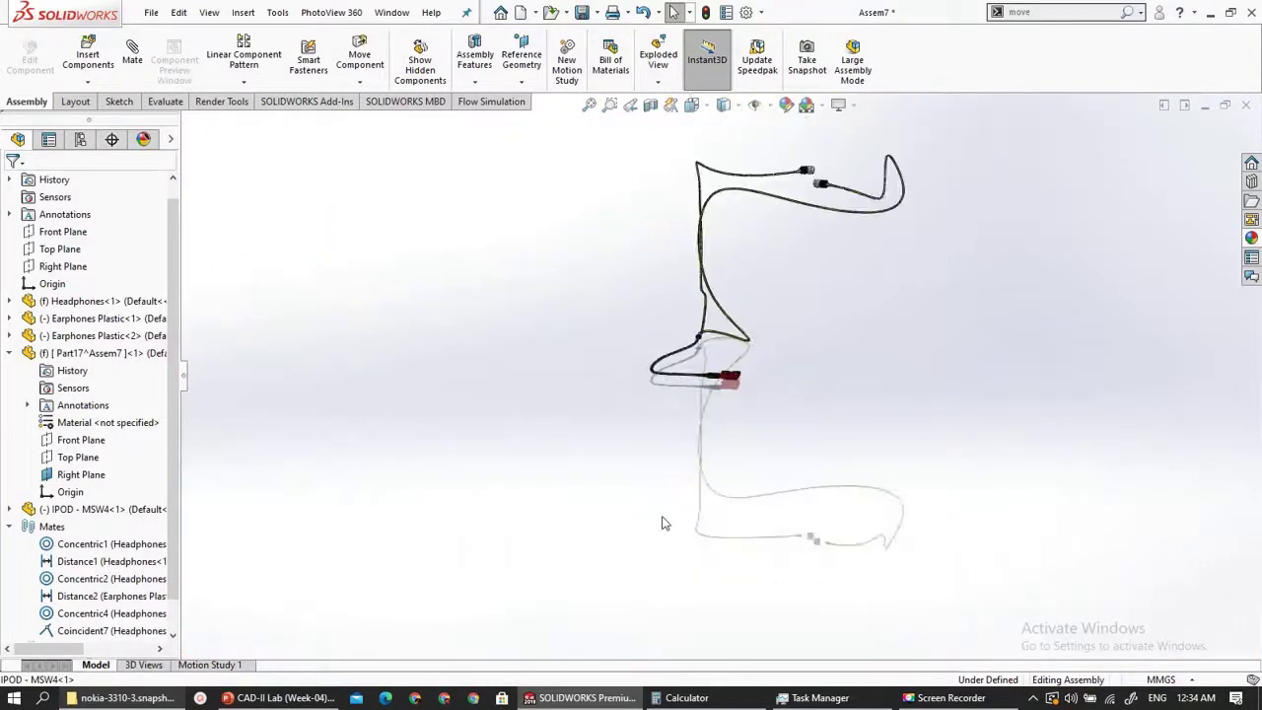
pyautogui.scroll(-4, 779, 237)
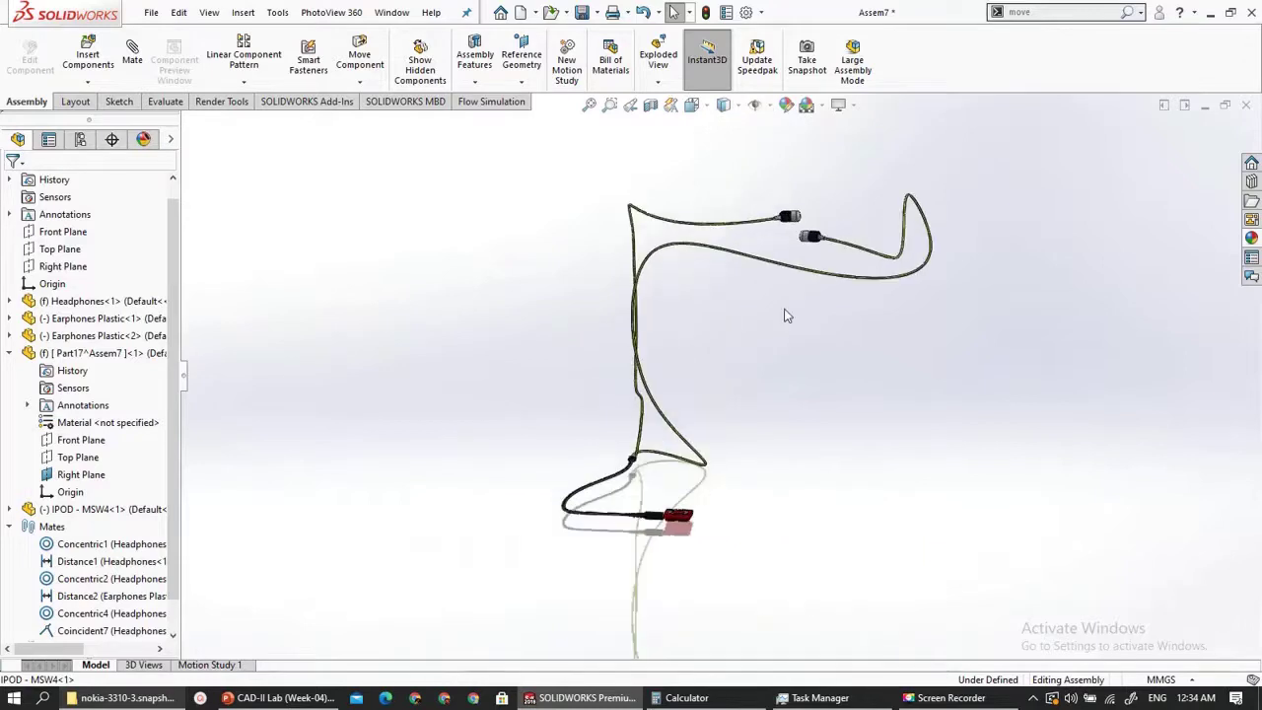
pyautogui.click(1063, 13)
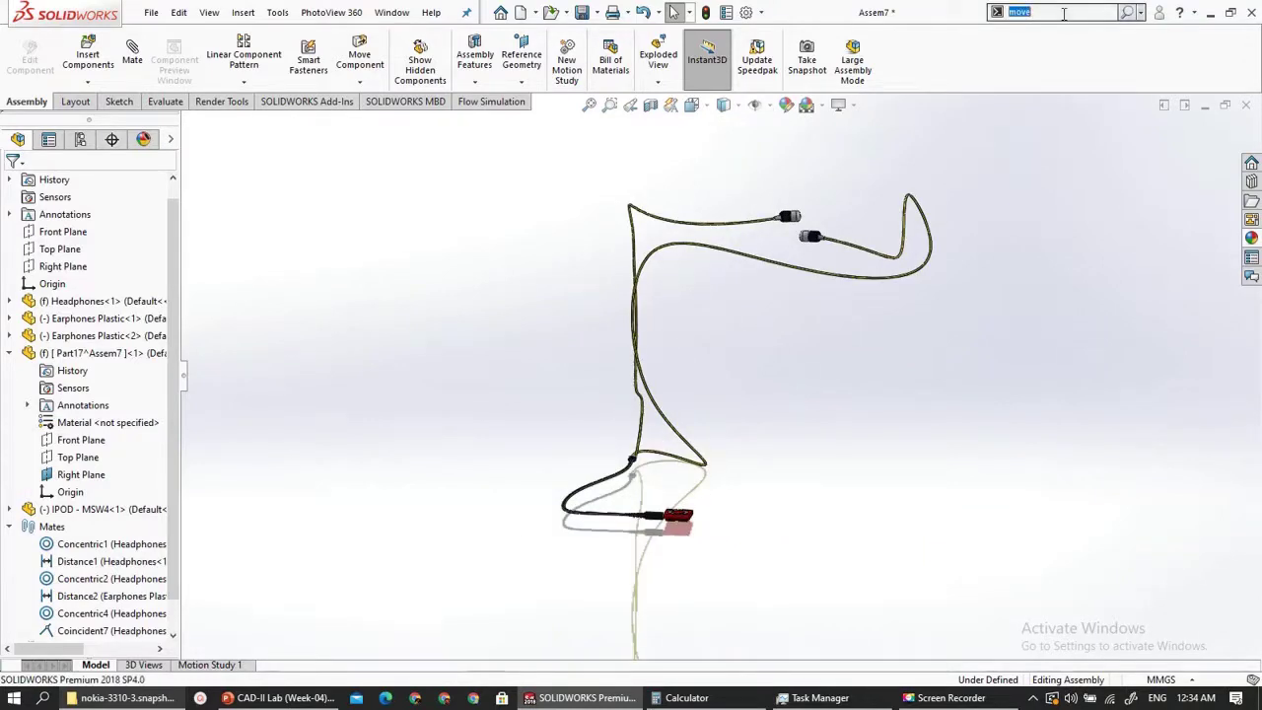
pyautogui.write('camera')
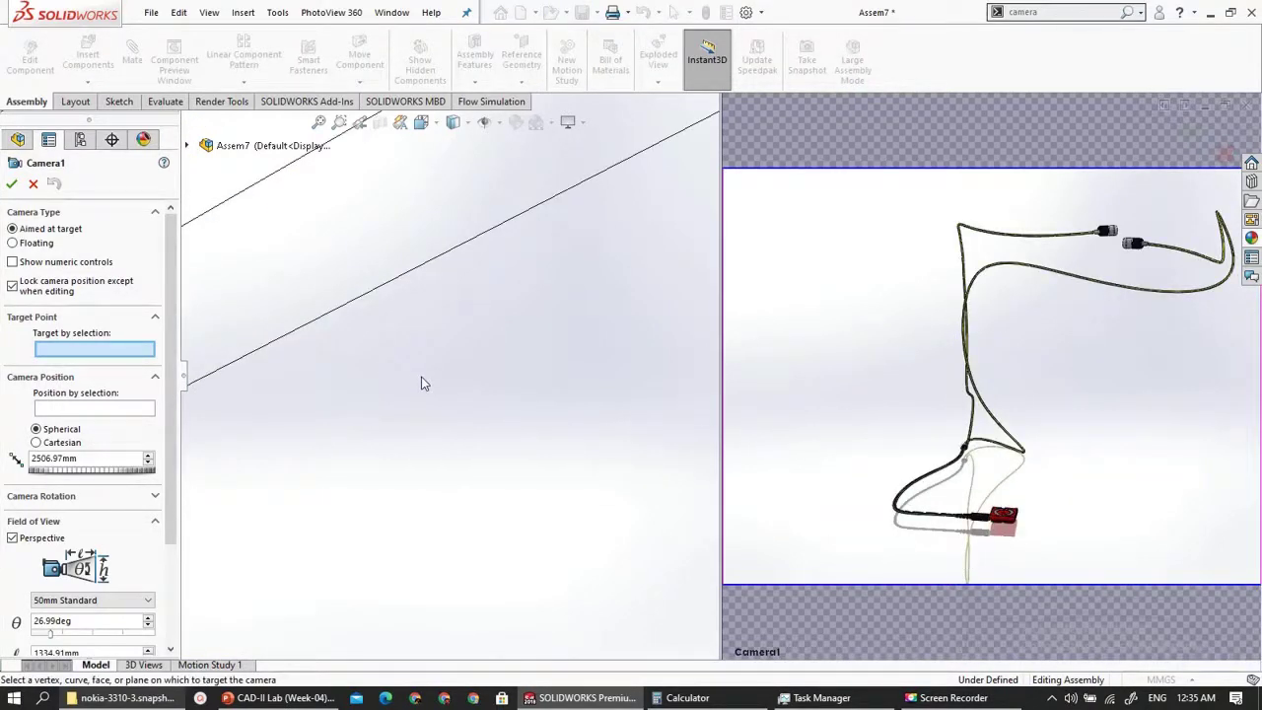
# - Aim the camera at the circular edge of the lower earpiece on the headphones
pyautogui.scroll(-3, 423, 379)
pyautogui.scroll(6, 423, 382)
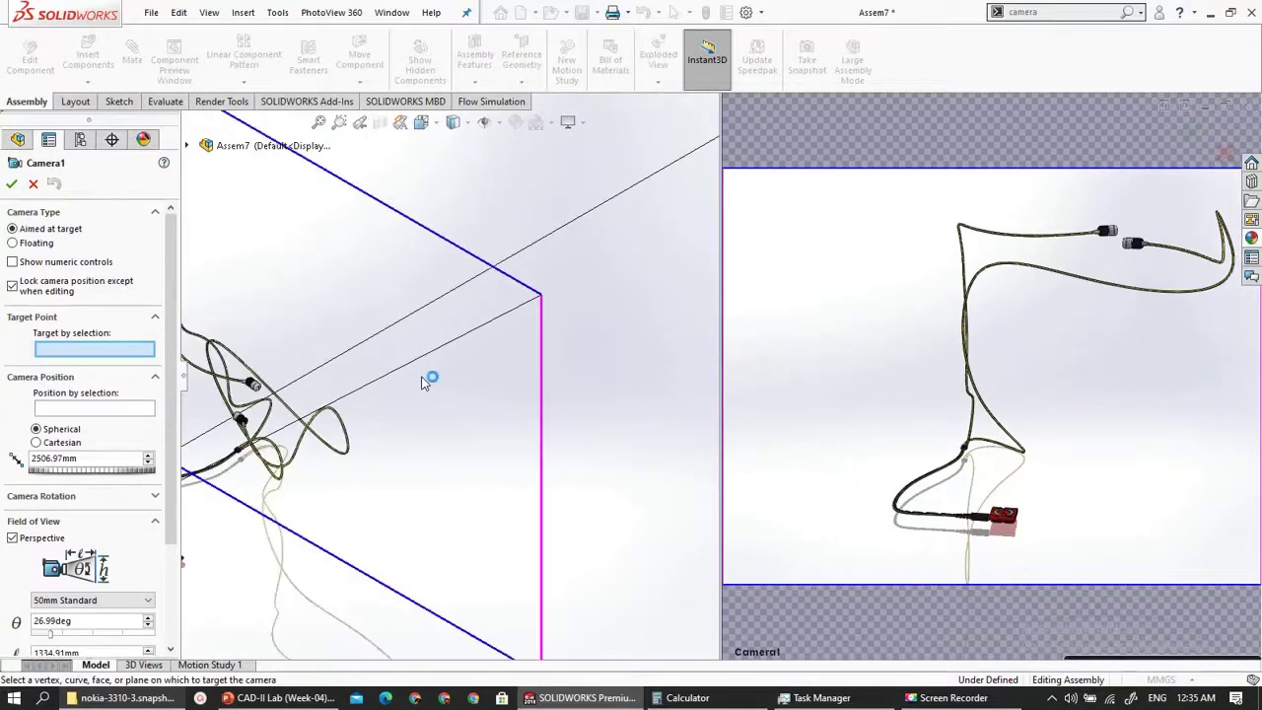
pyautogui.scroll(-5, 355, 404)
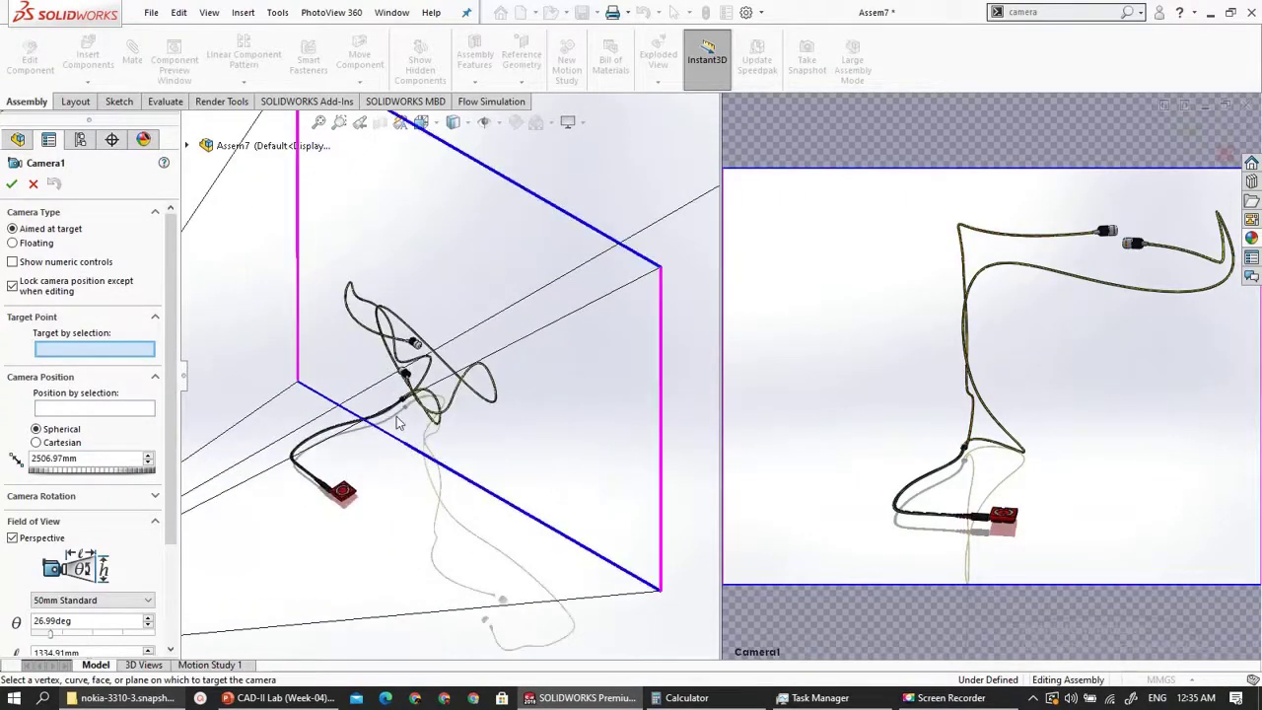
pyautogui.scroll(-2, 384, 420)
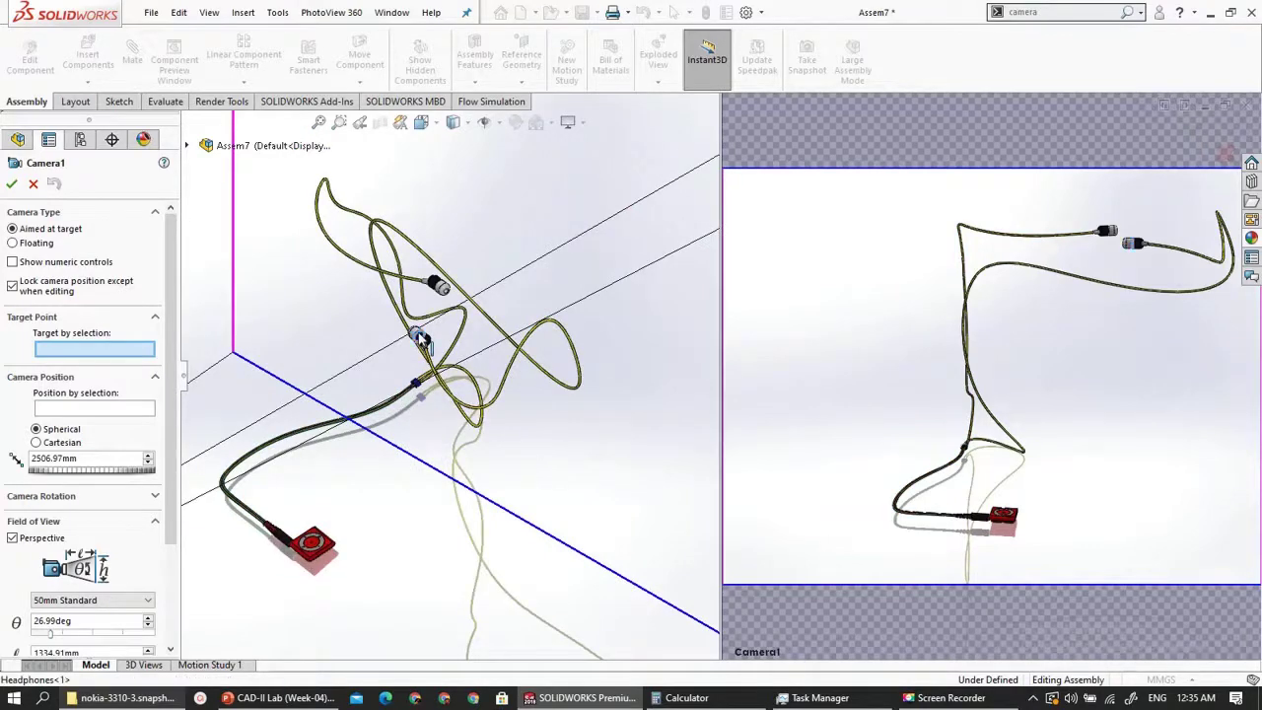
pyautogui.click(418, 336)
pyautogui.scroll(-3, 917, 288)
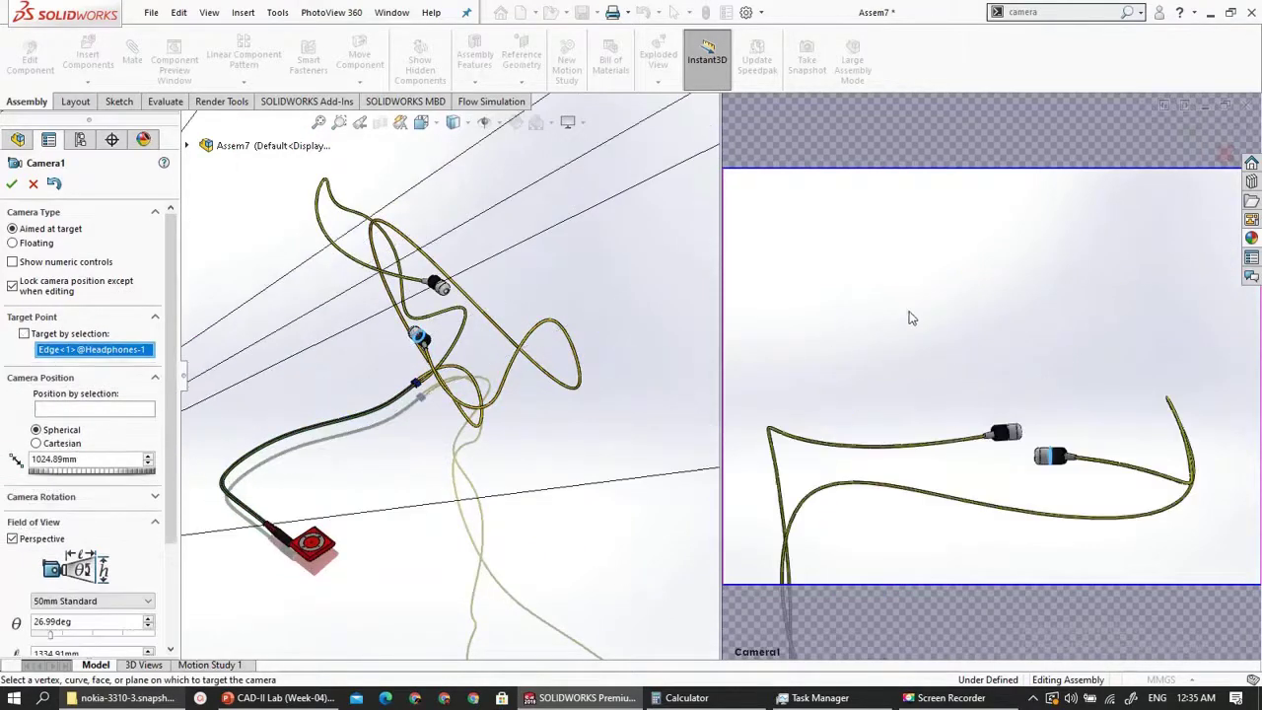
# - Move the camera back and orbit it to an angled view from above, with the earpieces and cable in its frame
pyautogui.scroll(5, 911, 337)
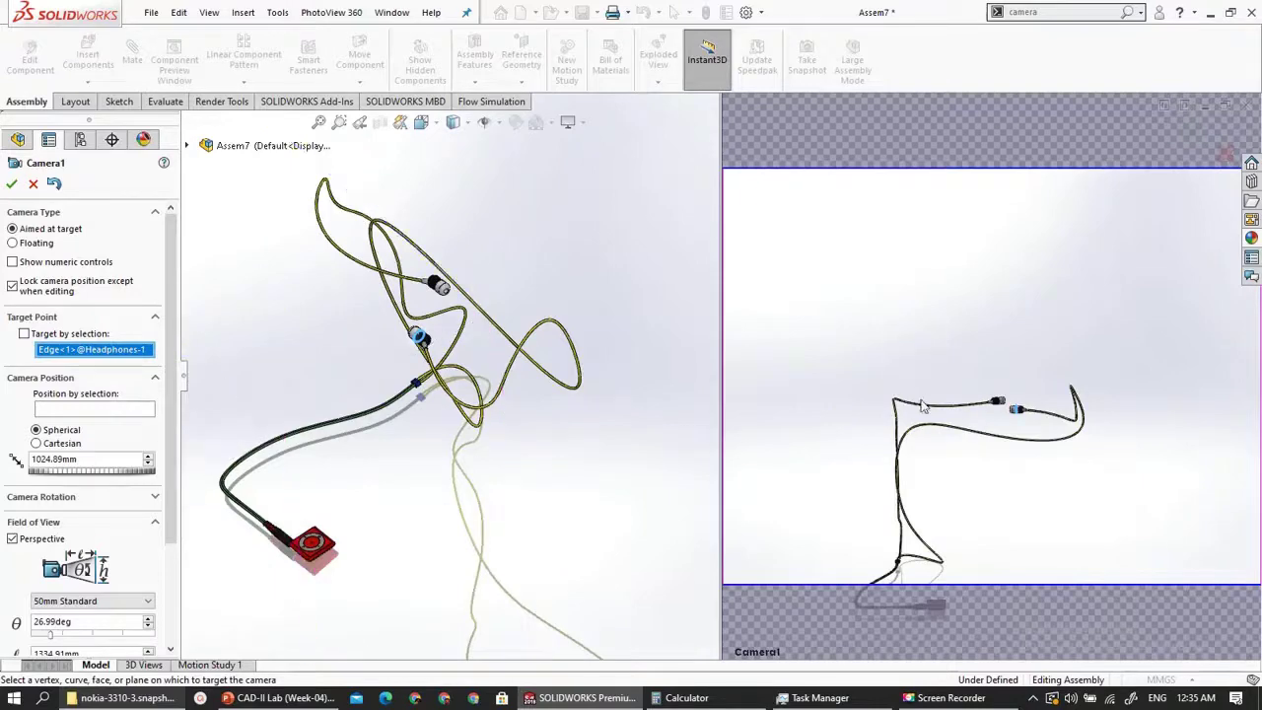
pyautogui.scroll(1, 913, 499)
pyautogui.scroll(-5, 986, 441)
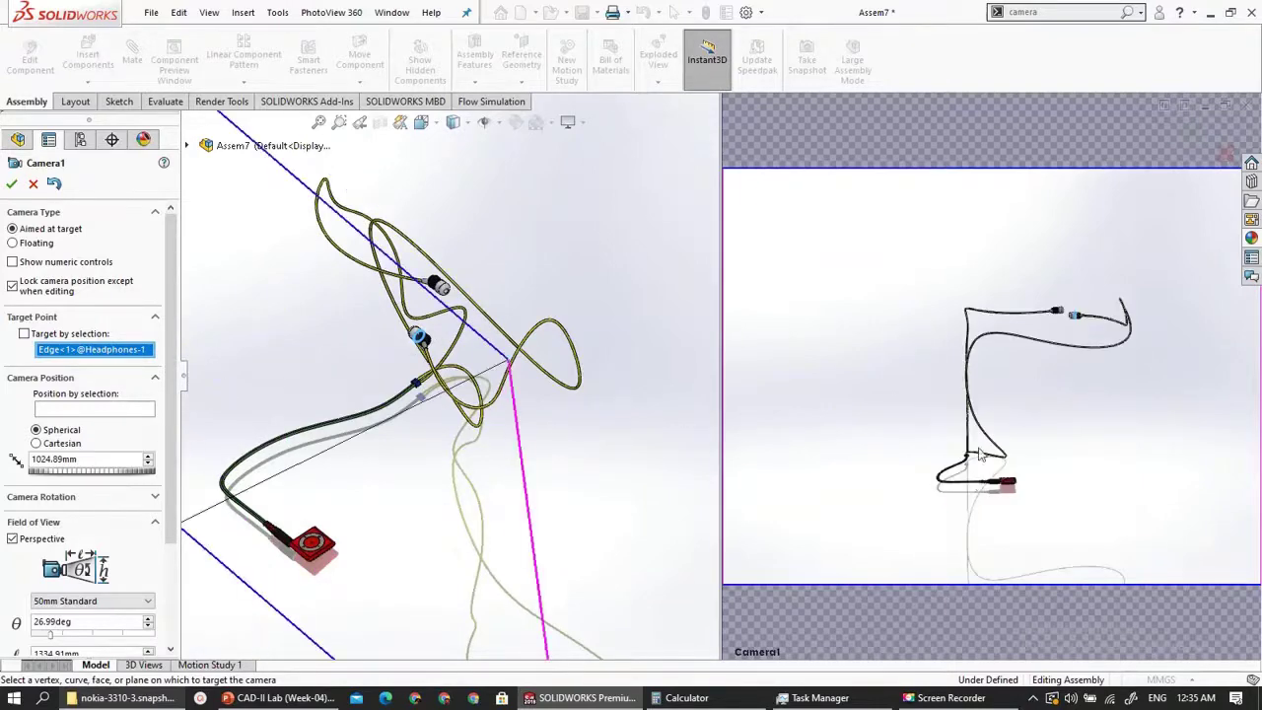
pyautogui.scroll(1, 1016, 394)
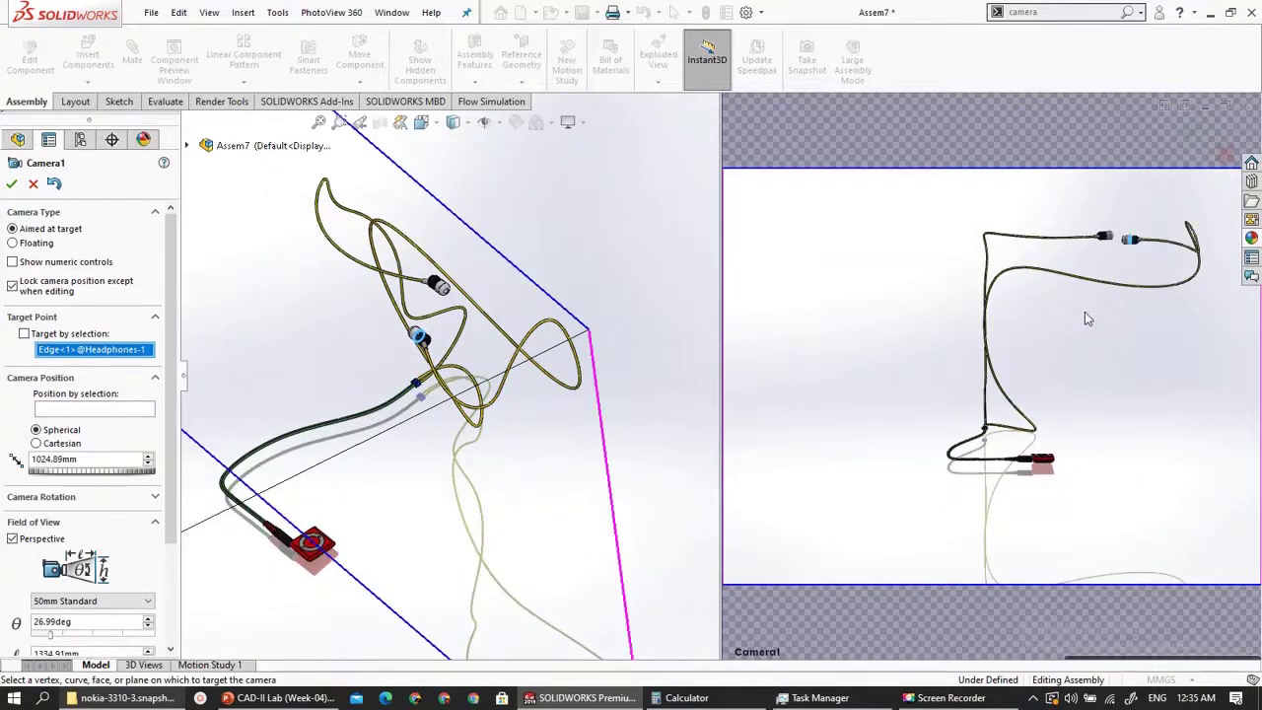
pyautogui.moveTo(1055, 338)
pyautogui.mouseDown(button='middle')
pyautogui.moveTo(1036, 353)
pyautogui.moveTo(1059, 344)
pyautogui.mouseUp(button='middle')
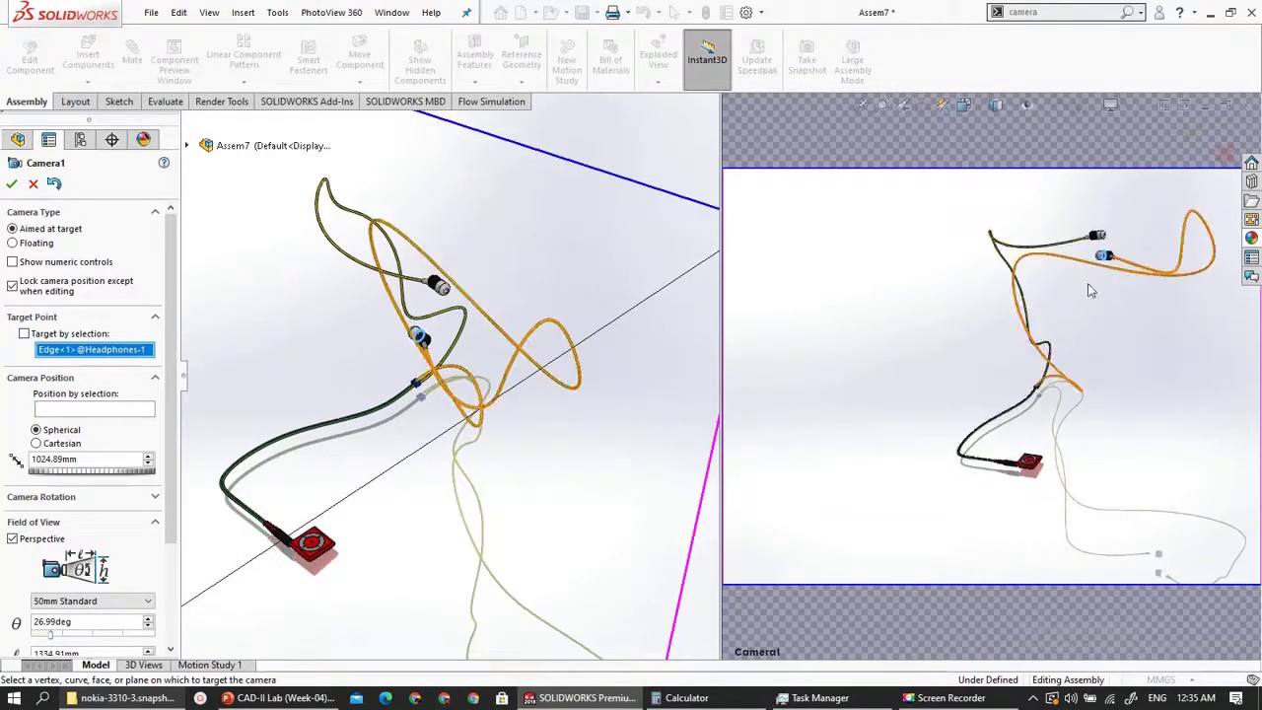
pyautogui.moveTo(1090, 290); pyautogui.dragTo(1045, 332, button='middle')
pyautogui.rightClick(921, 360)
pyautogui.click(880, 392)
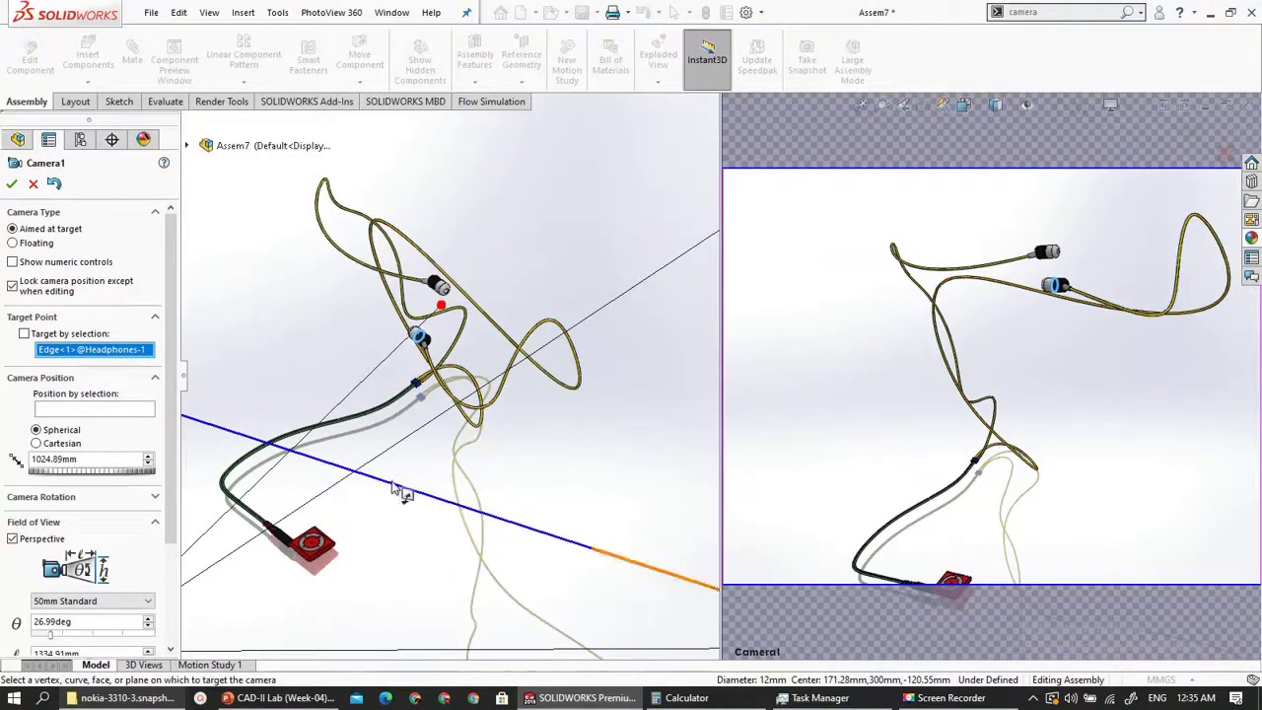
# - Resize the camera's field of view freehand to about 30.9° so that the iPod fits inside the frame
pyautogui.moveTo(385, 498); pyautogui.dragTo(316, 570)
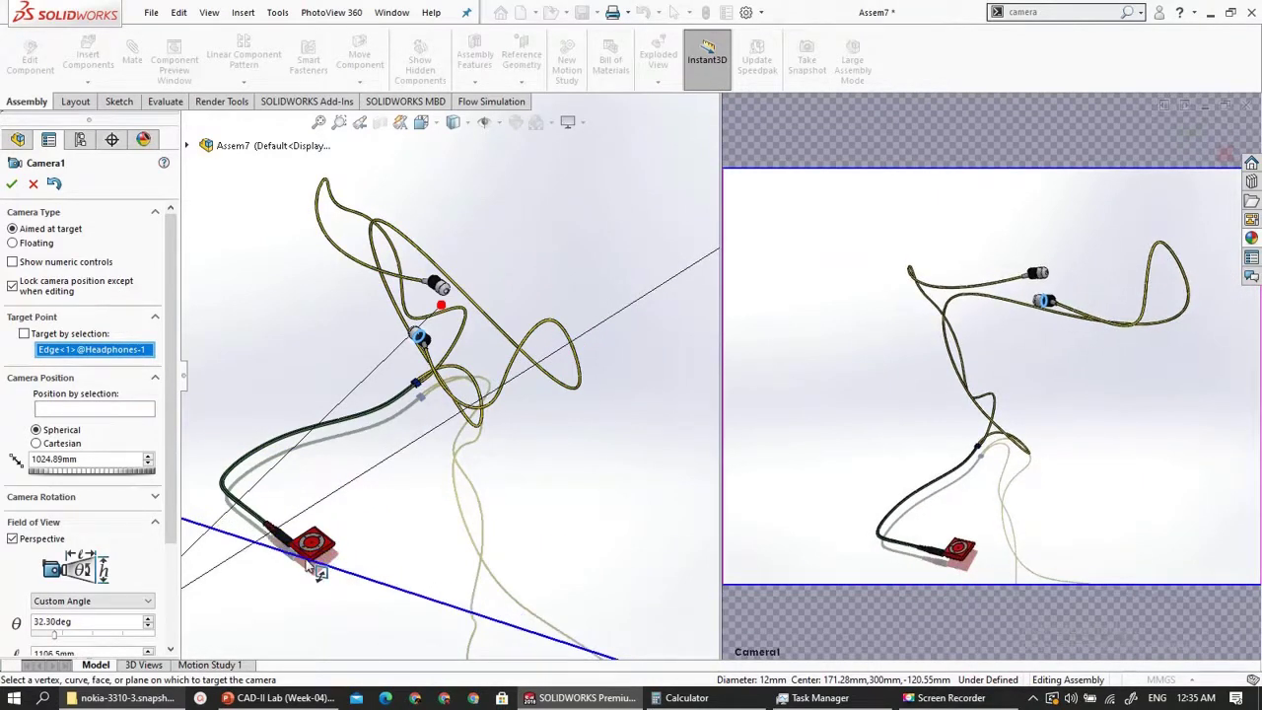
pyautogui.scroll(-2, 501, 469)
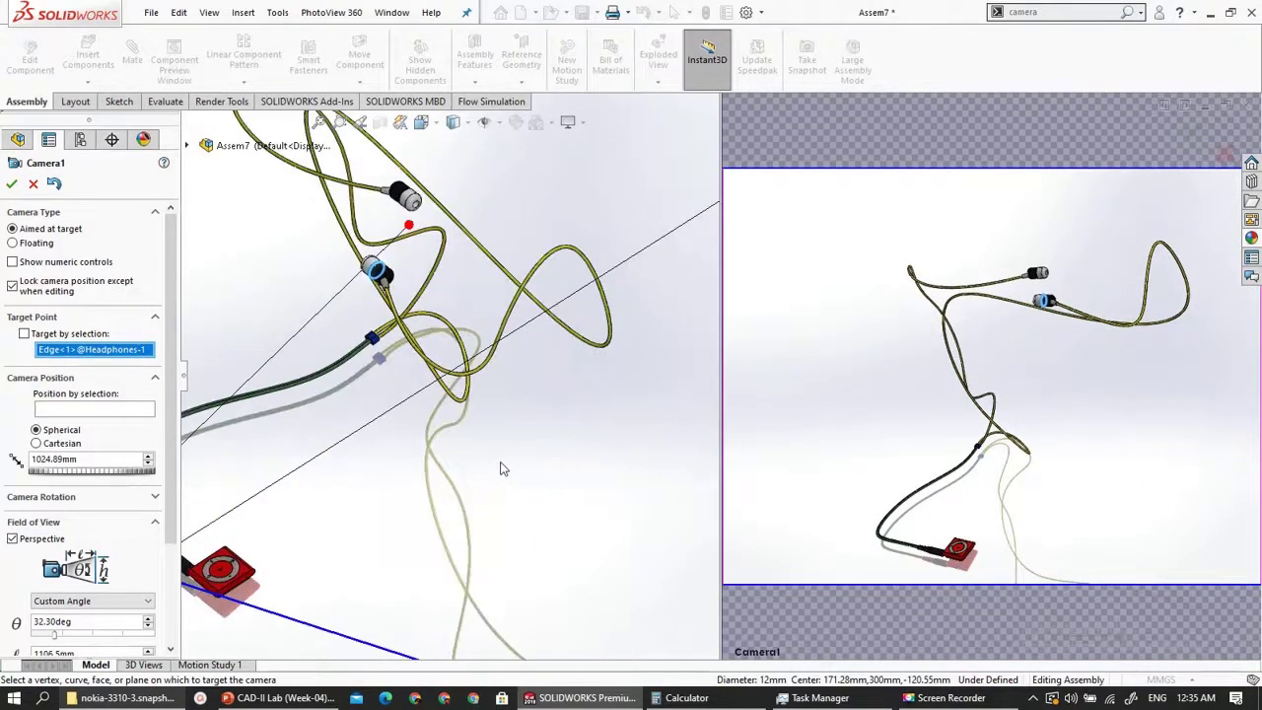
pyautogui.scroll(4, 501, 468)
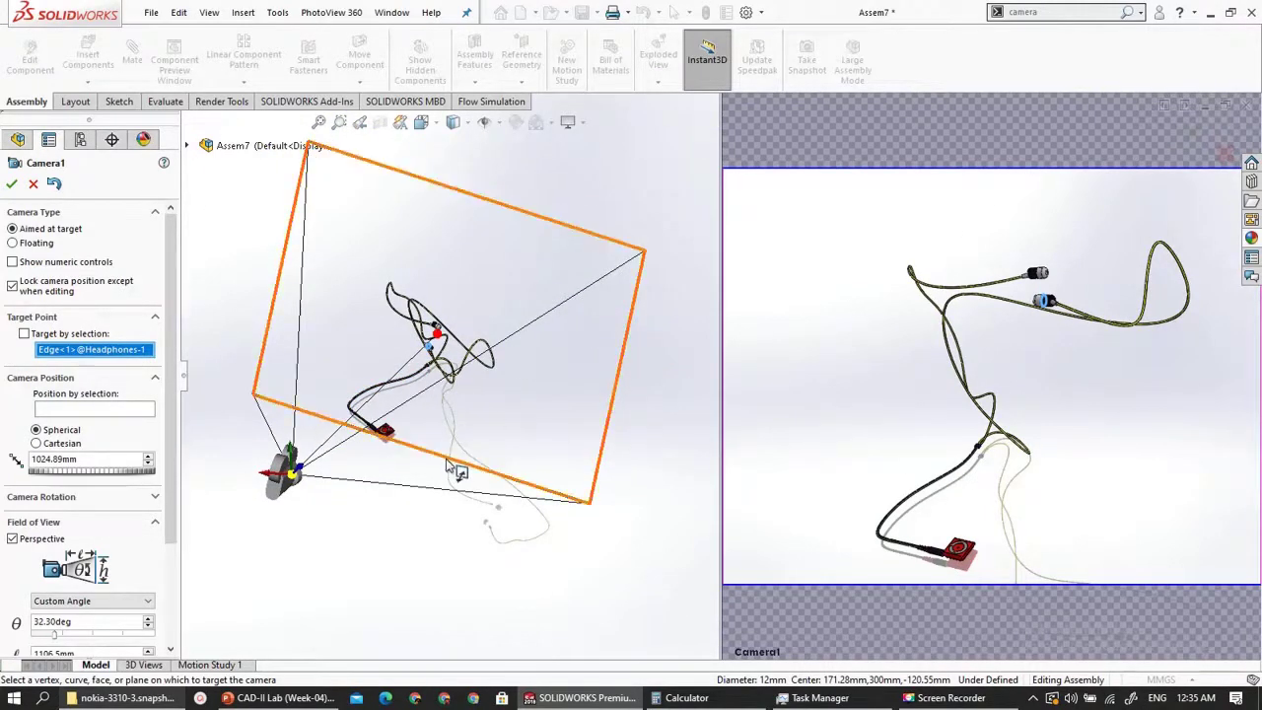
pyautogui.moveTo(443, 468); pyautogui.dragTo(404, 440)
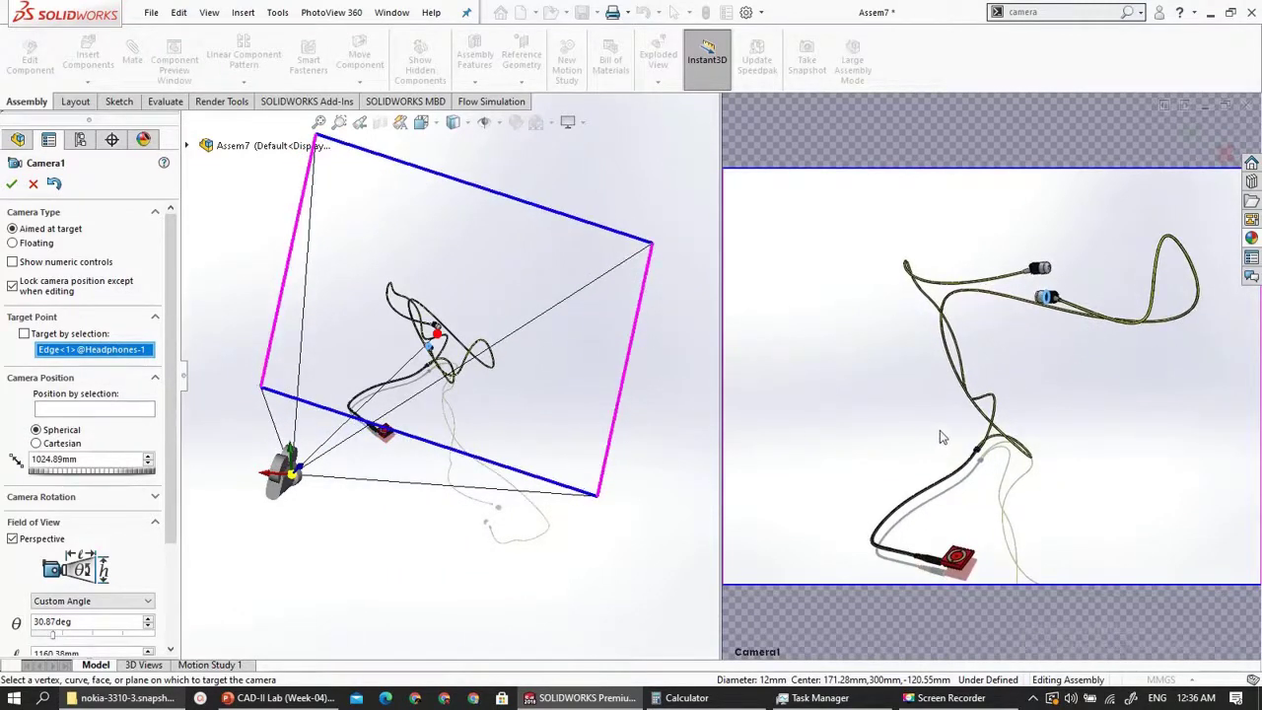
# - Shift the camera's position to rebalance the headphones and iPod within its frame
pyautogui.scroll(-2, 938, 432)
pyautogui.scroll(3, 936, 432)
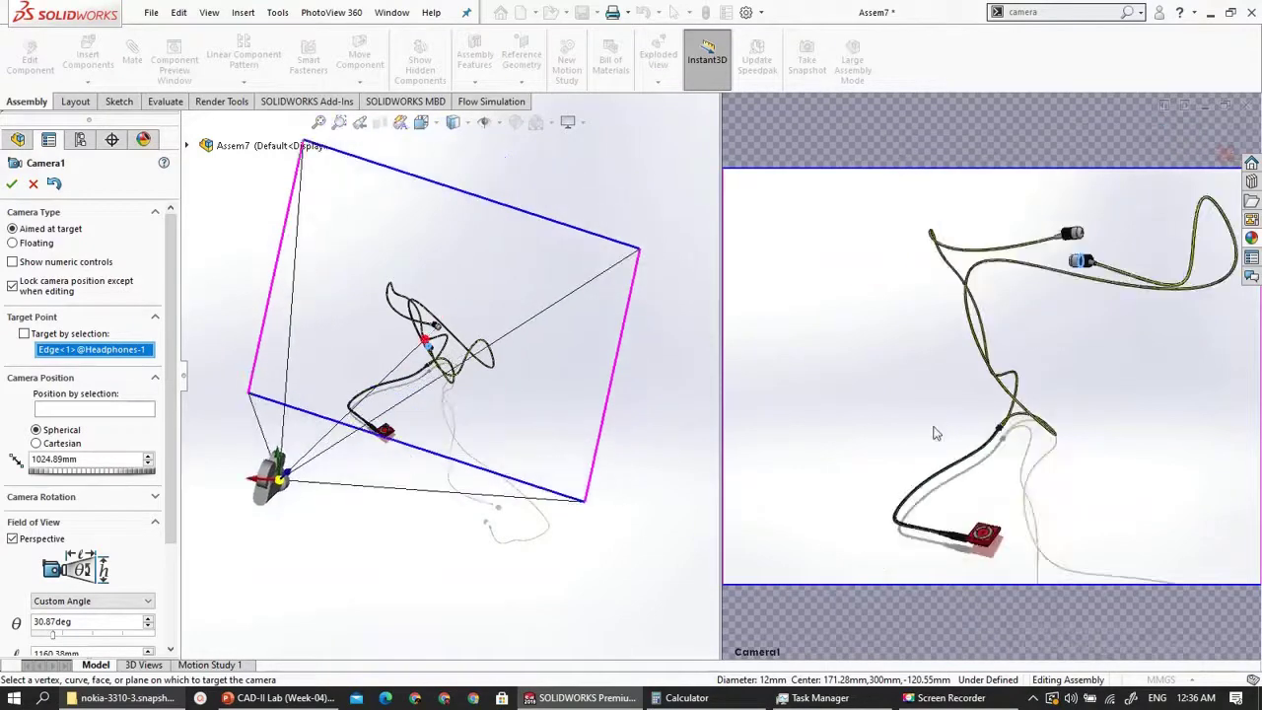
pyautogui.scroll(-2, 1058, 504)
pyautogui.scroll(2, 1058, 504)
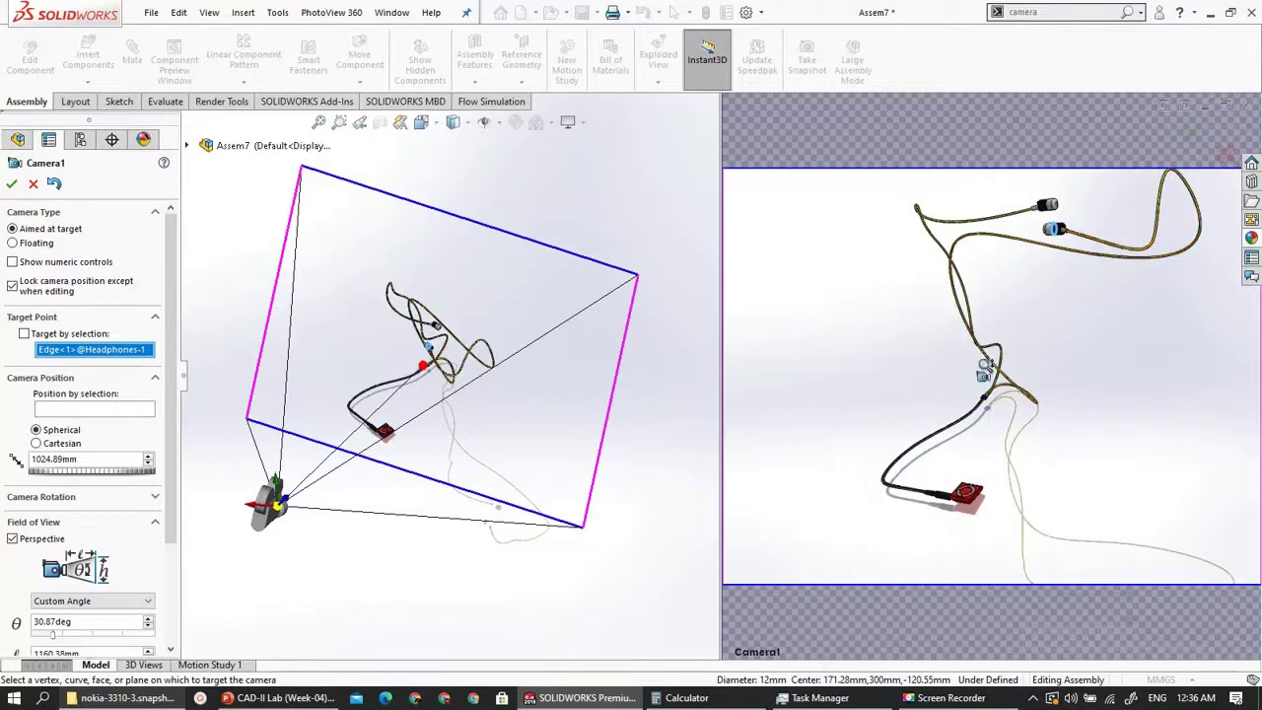
pyautogui.scroll(-1, 987, 366)
pyautogui.scroll(-1, 951, 212)
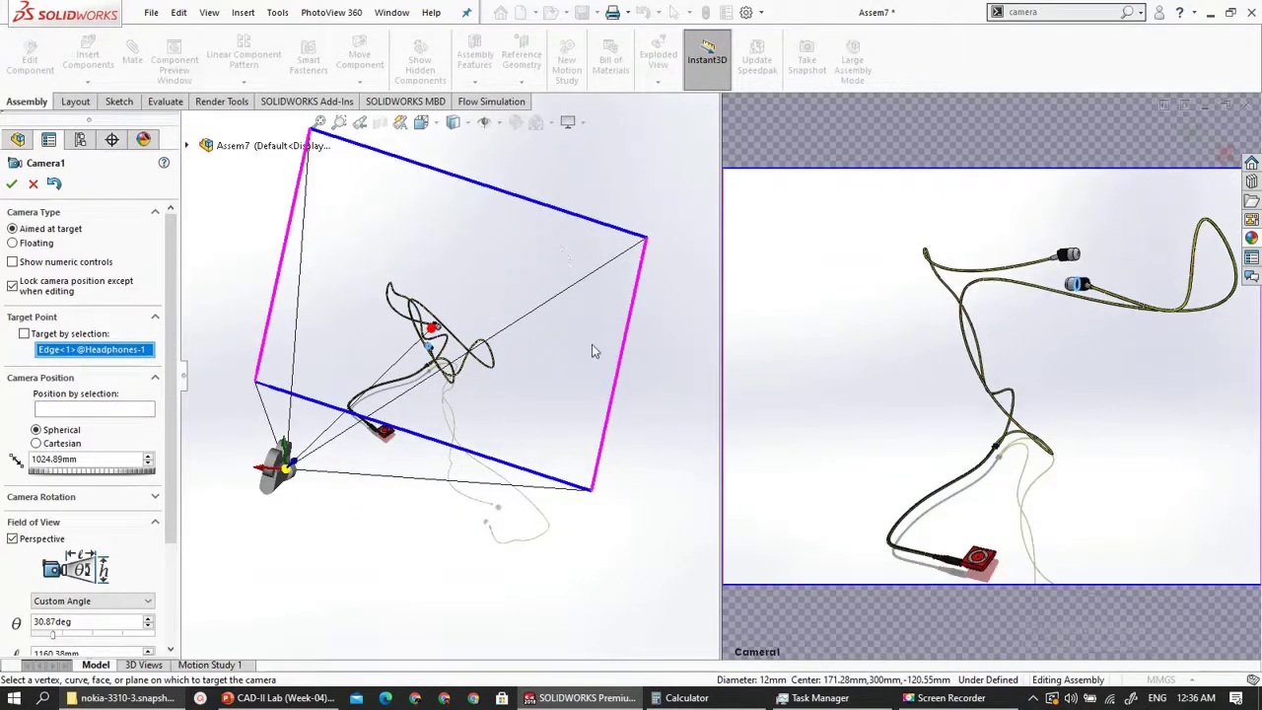
pyautogui.scroll(-3, 917, 405)
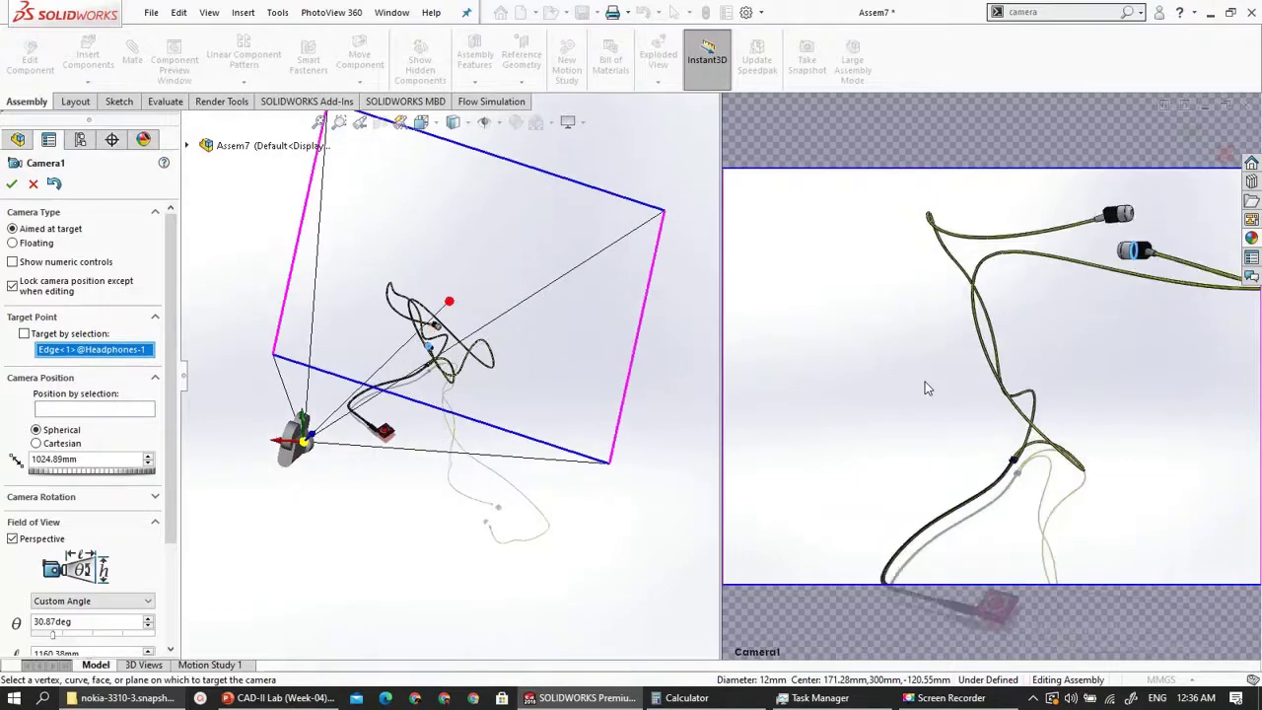
pyautogui.scroll(1, 912, 410)
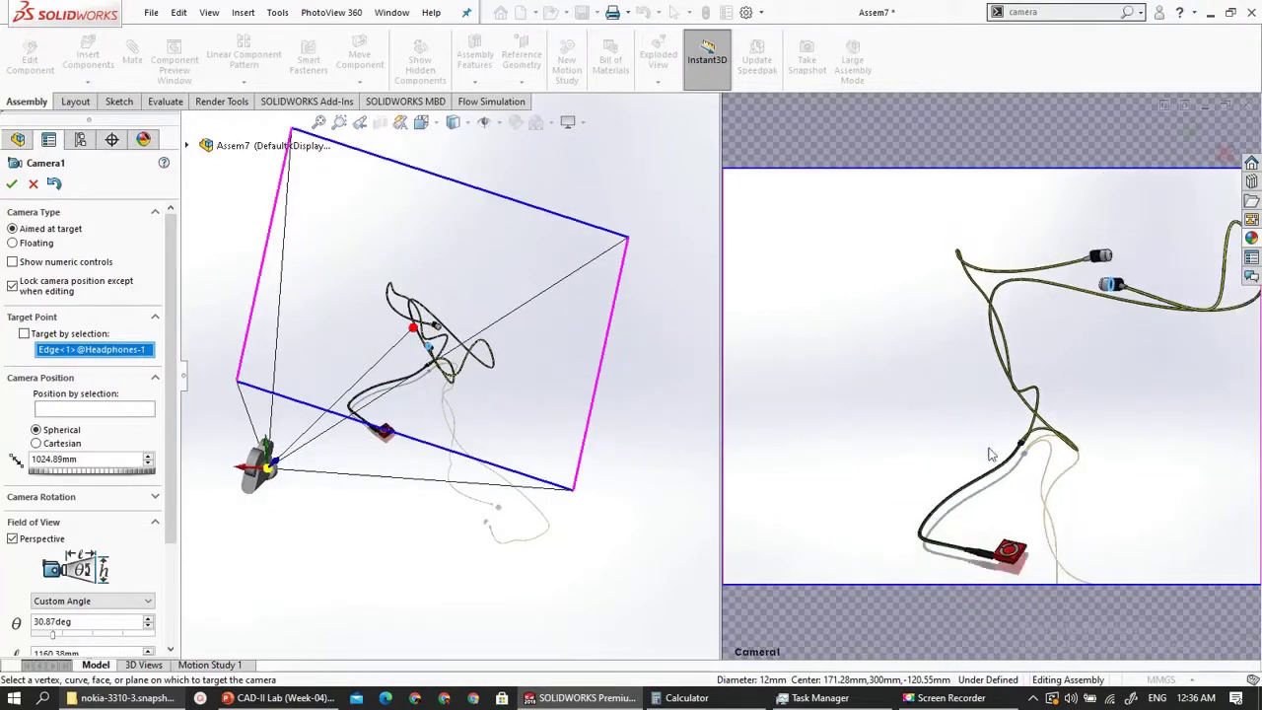
# - Orbit the camera slightly around the assembly, narrow its field of view to about 30.3°, and accept the camera
pyautogui.moveTo(1054, 489)
pyautogui.mouseDown(button='middle')
pyautogui.moveTo(1048, 457)
pyautogui.moveTo(1038, 478)
pyautogui.mouseUp(button='middle')
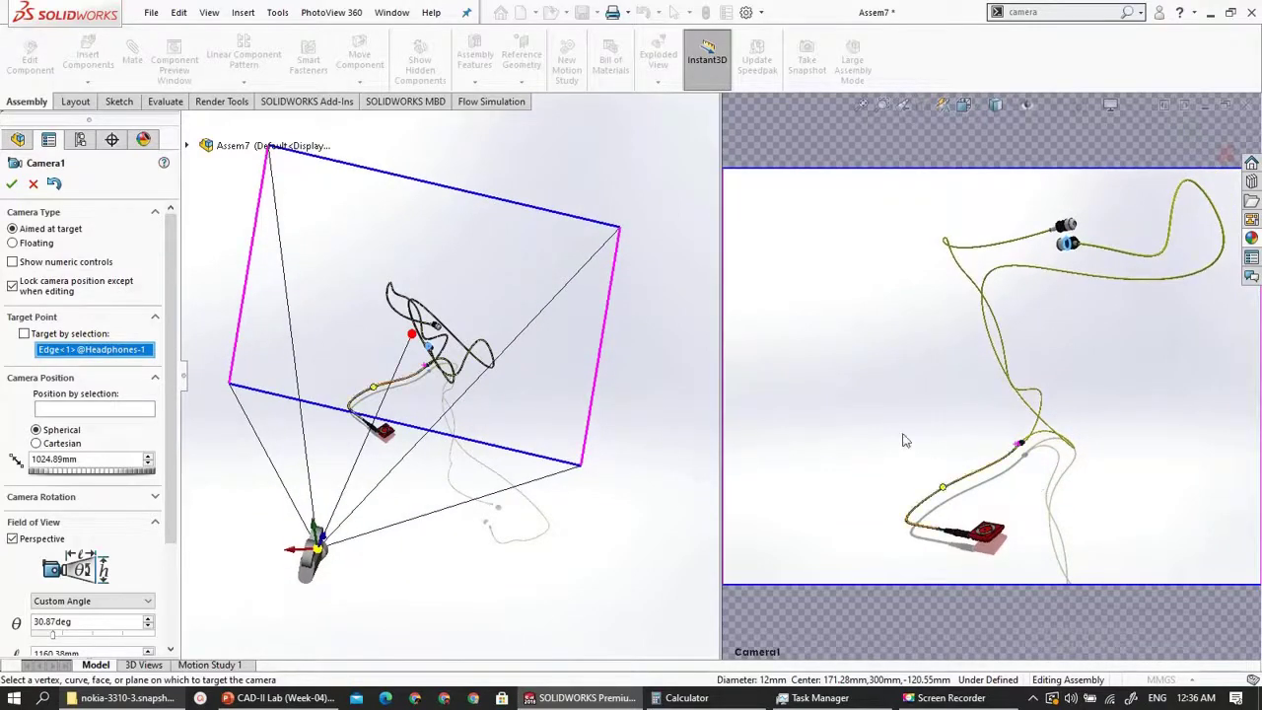
pyautogui.moveTo(609, 288)
pyautogui.mouseDown()
pyautogui.moveTo(632, 254)
pyautogui.moveTo(619, 305)
pyautogui.mouseUp()
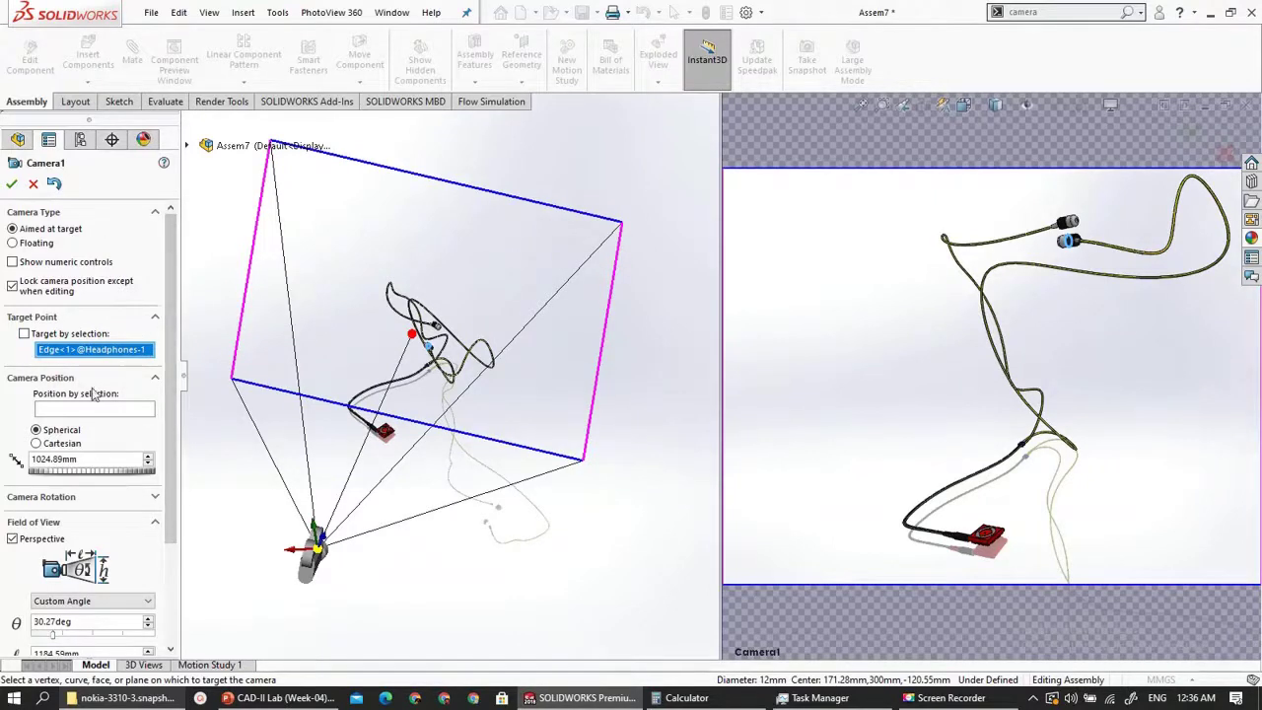
pyautogui.click(12, 185)
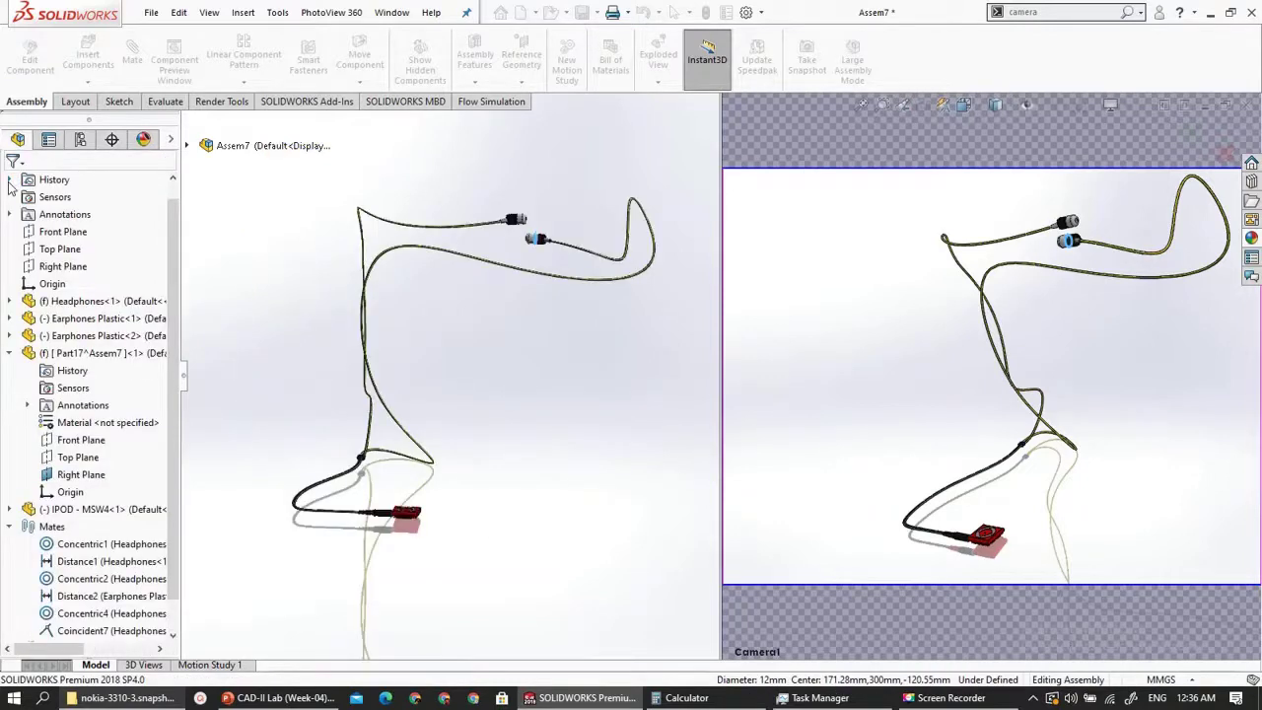